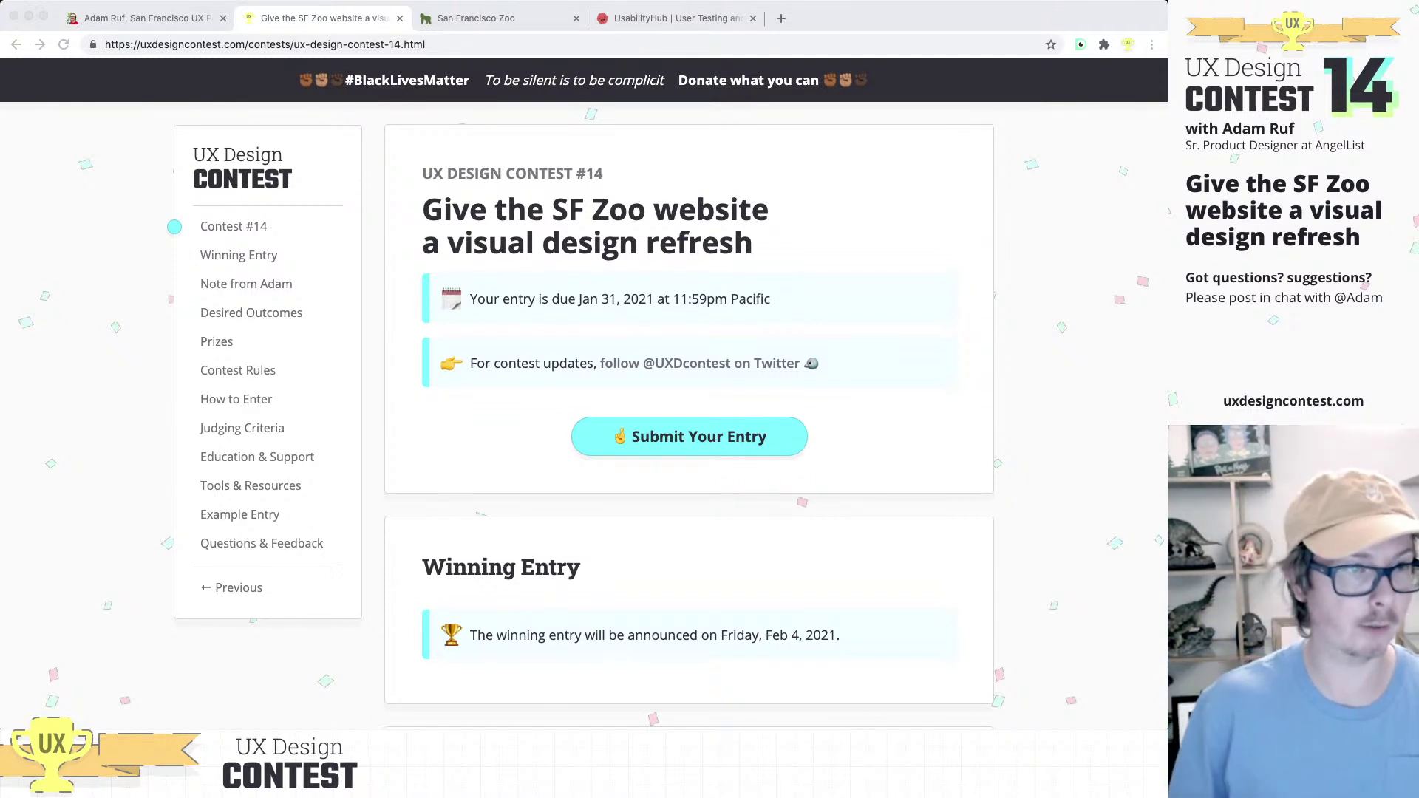
Step: In the browser, select the contest website's address and the word SF in the title
drag(105, 44, 246, 44)
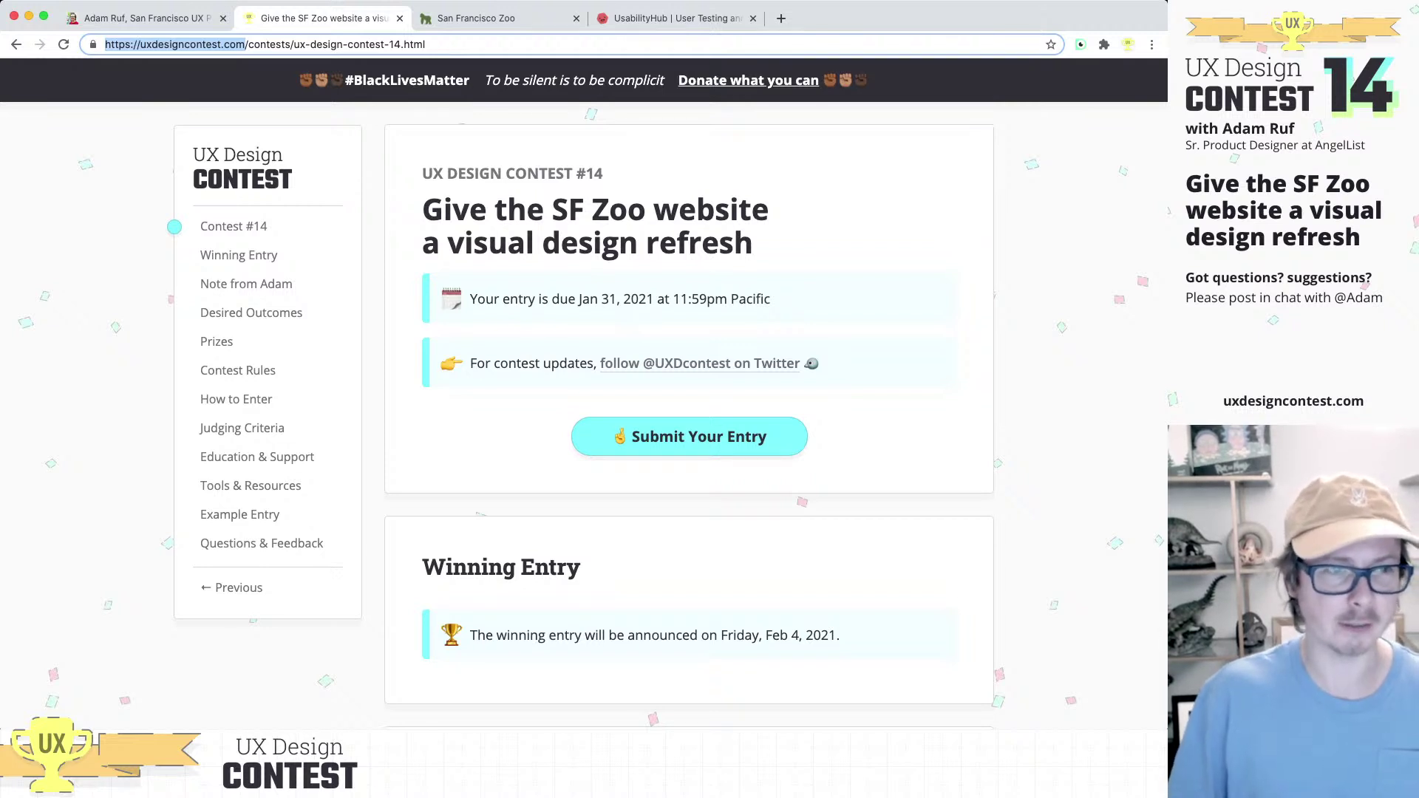
scroll(689, 413, down, 1)
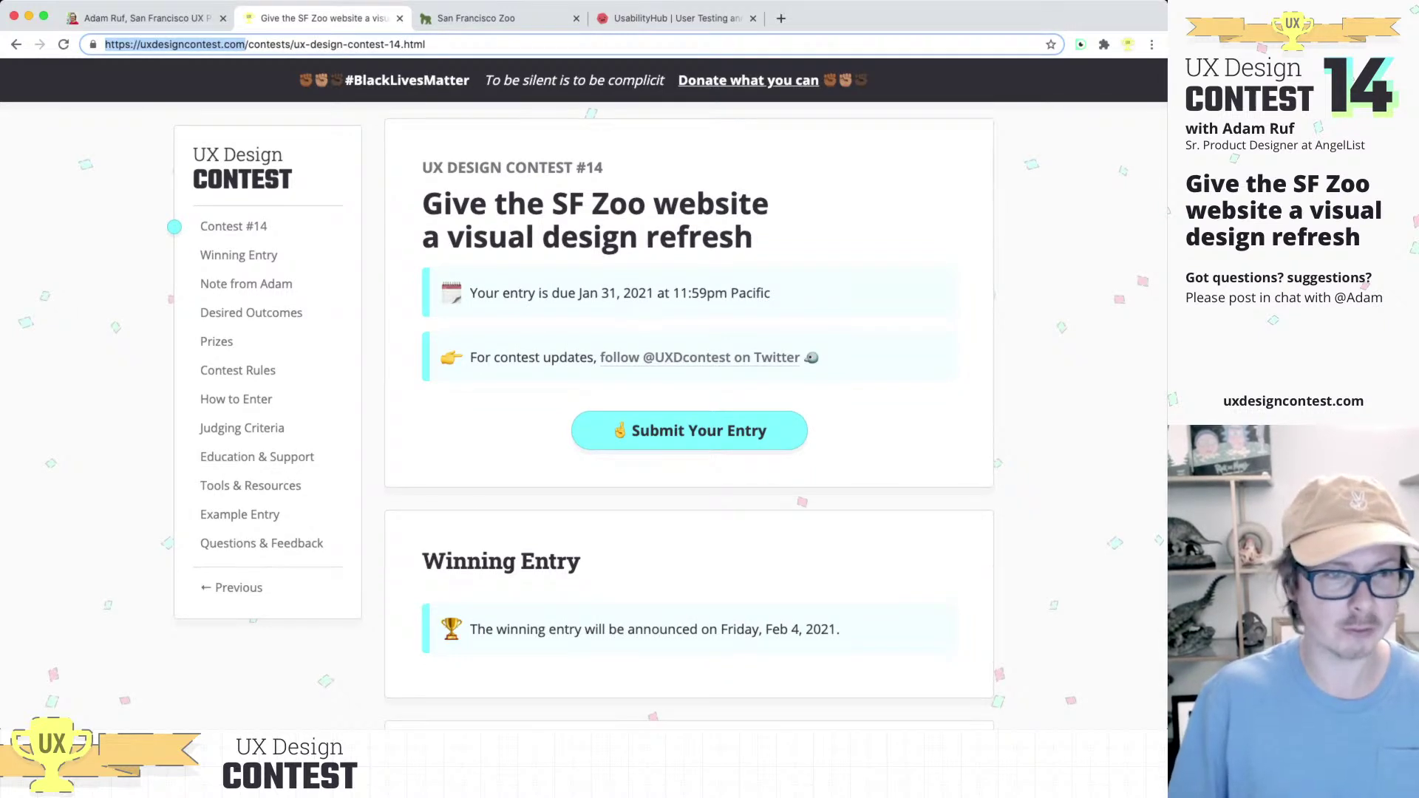
double_click(567, 203)
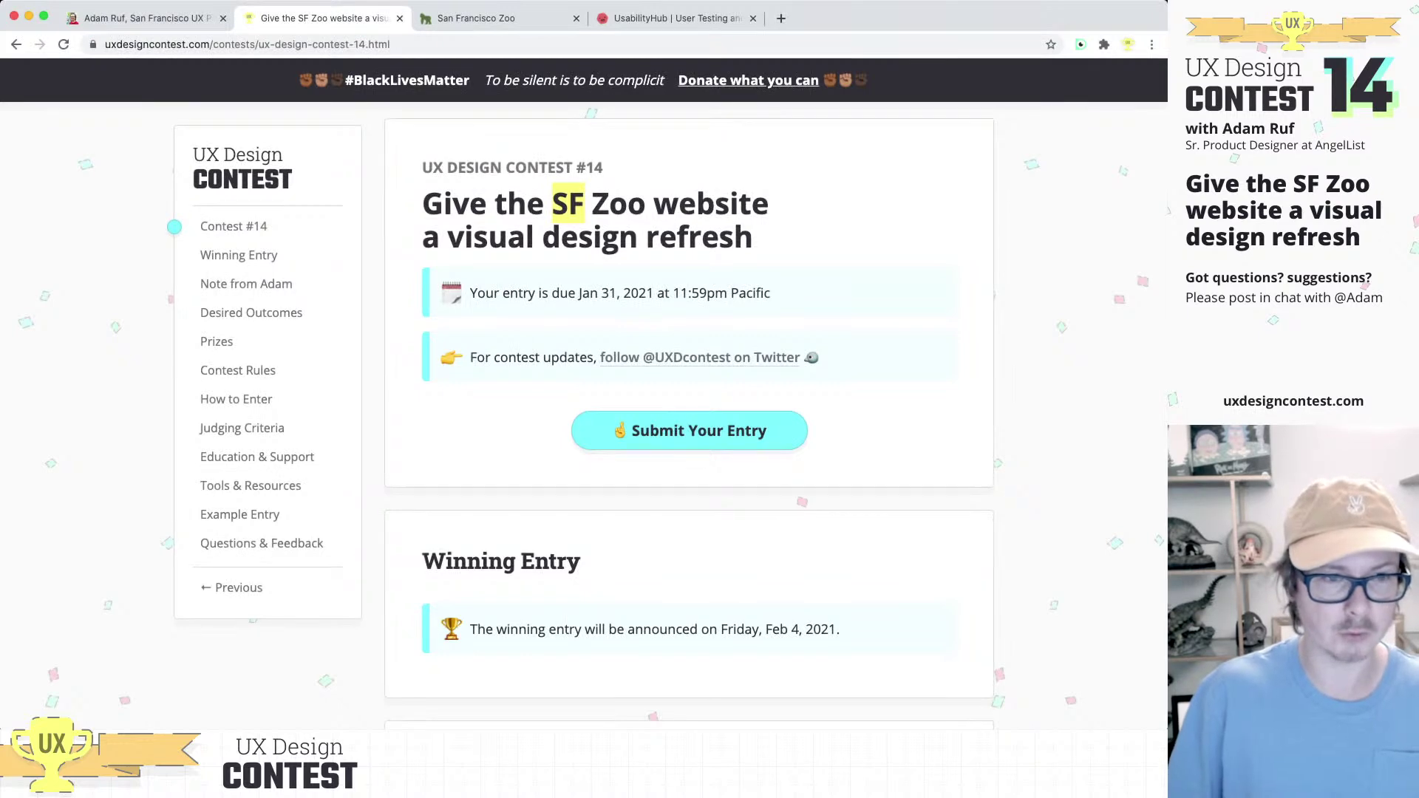
scroll(689, 414, down, 2)
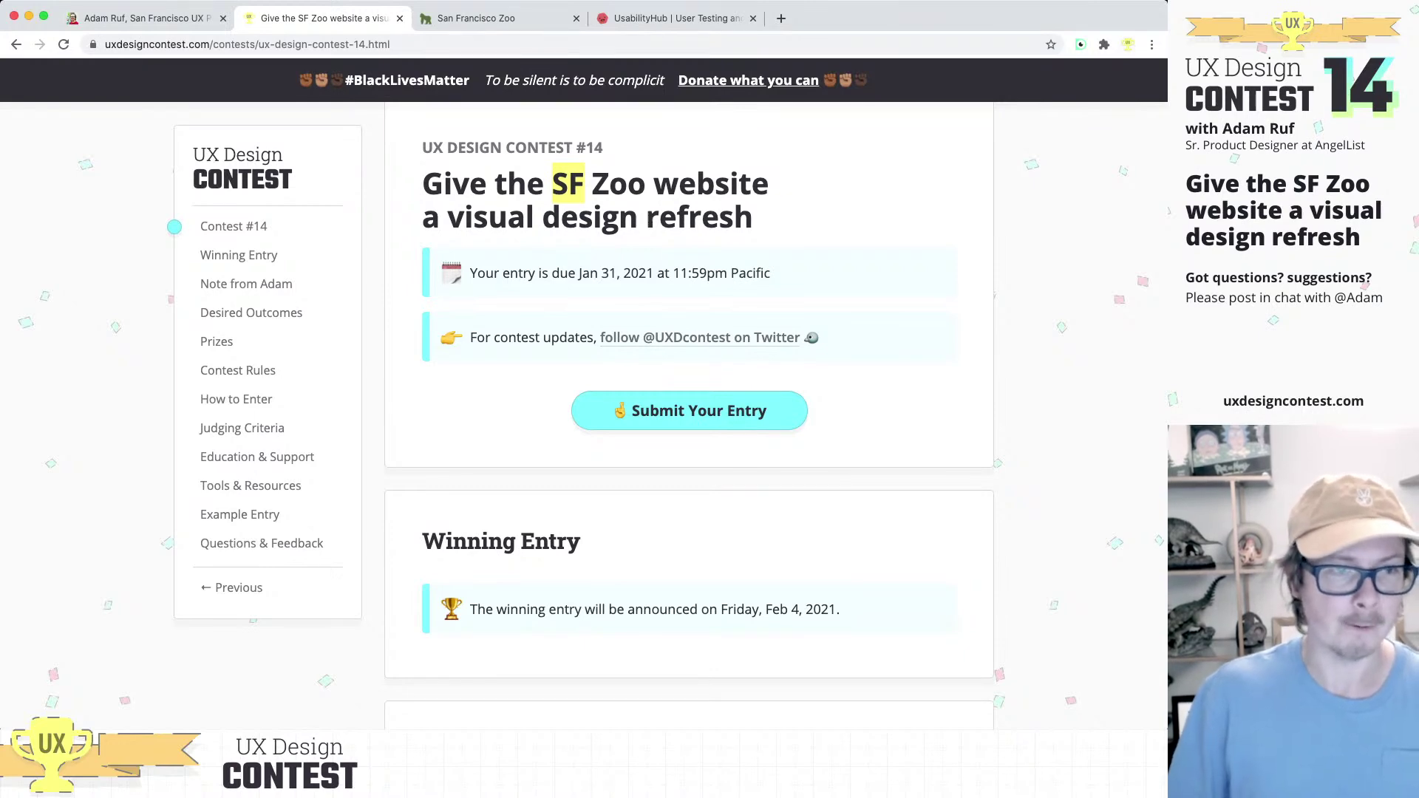
scroll(689, 414, down, 2)
scroll(689, 414, up, 3)
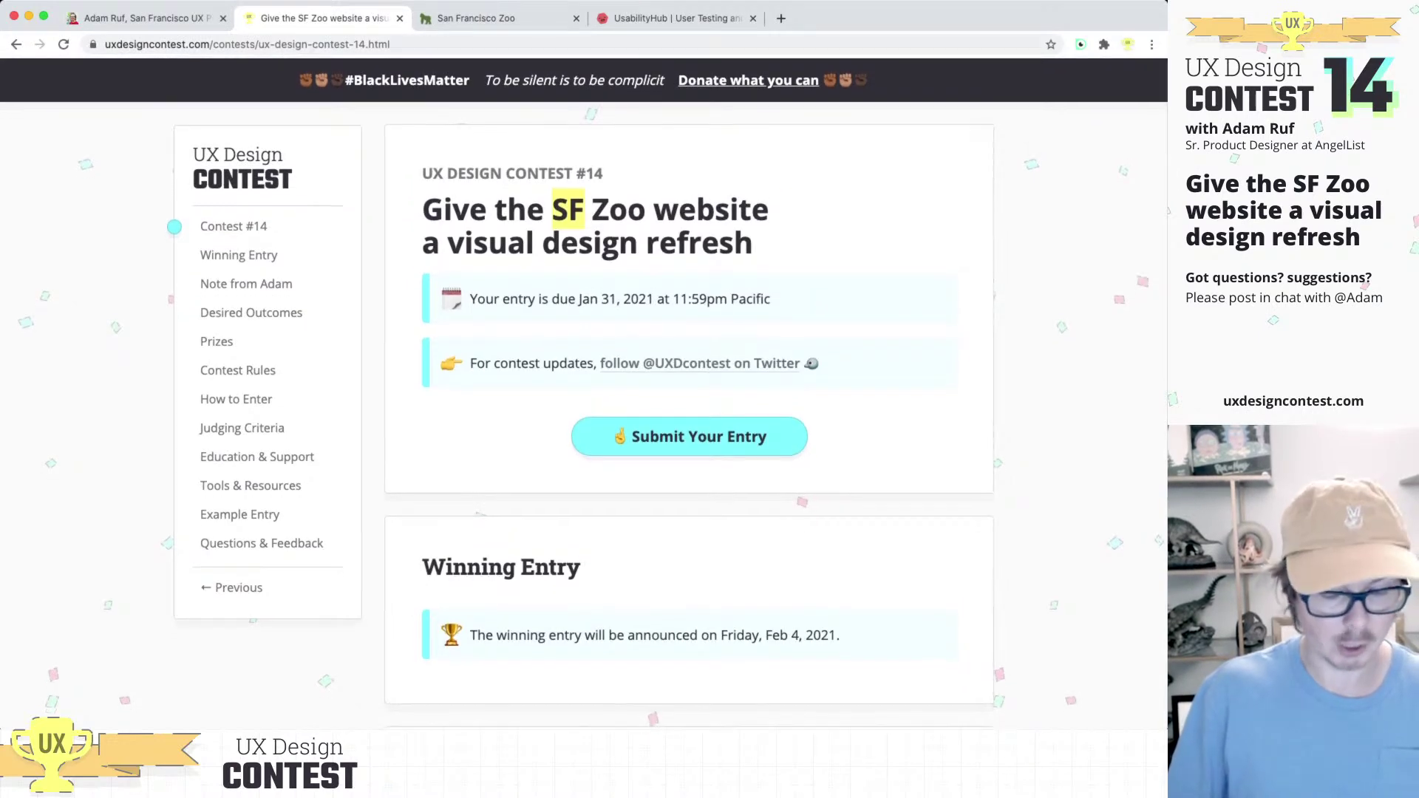
key(super+l)
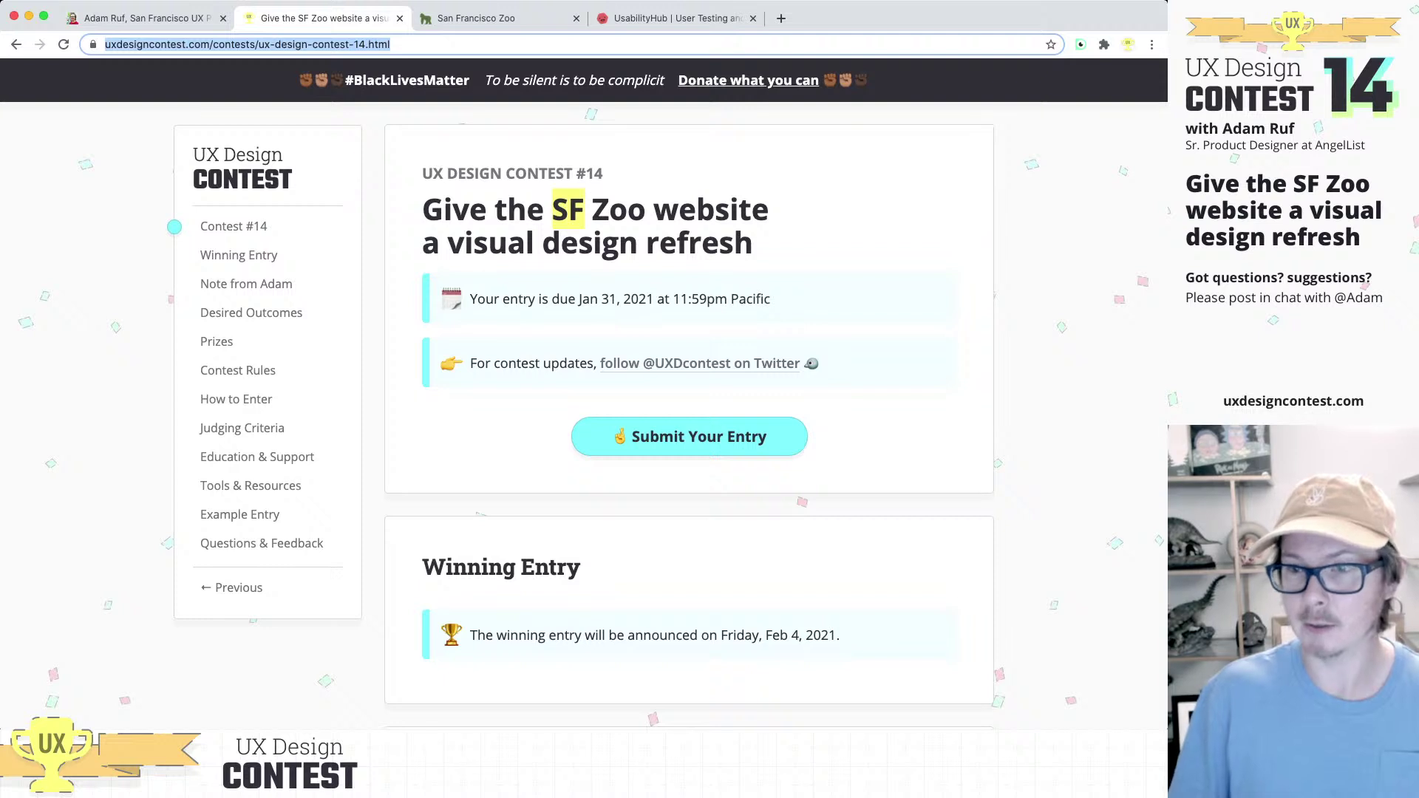
key(super+Tab)
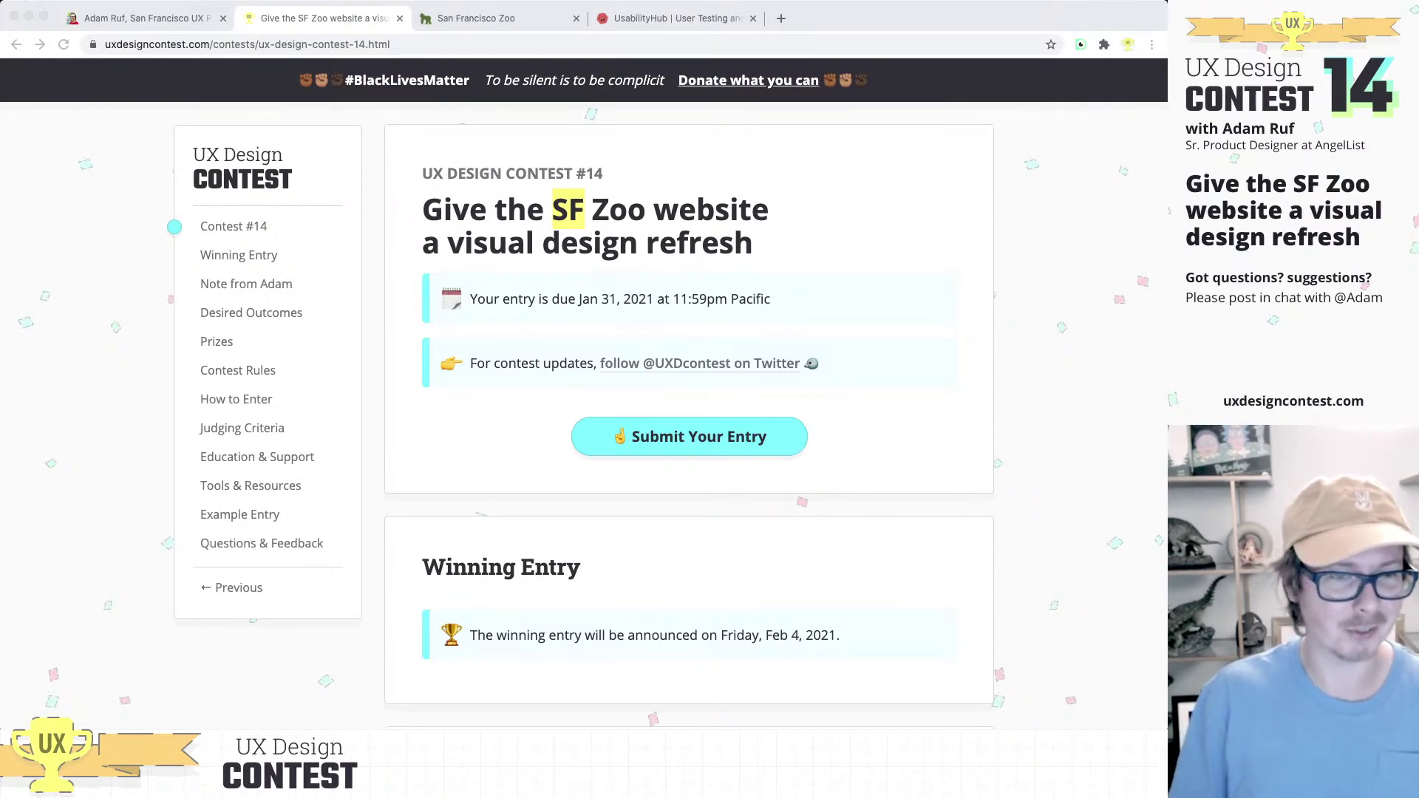
key(super+Tab)
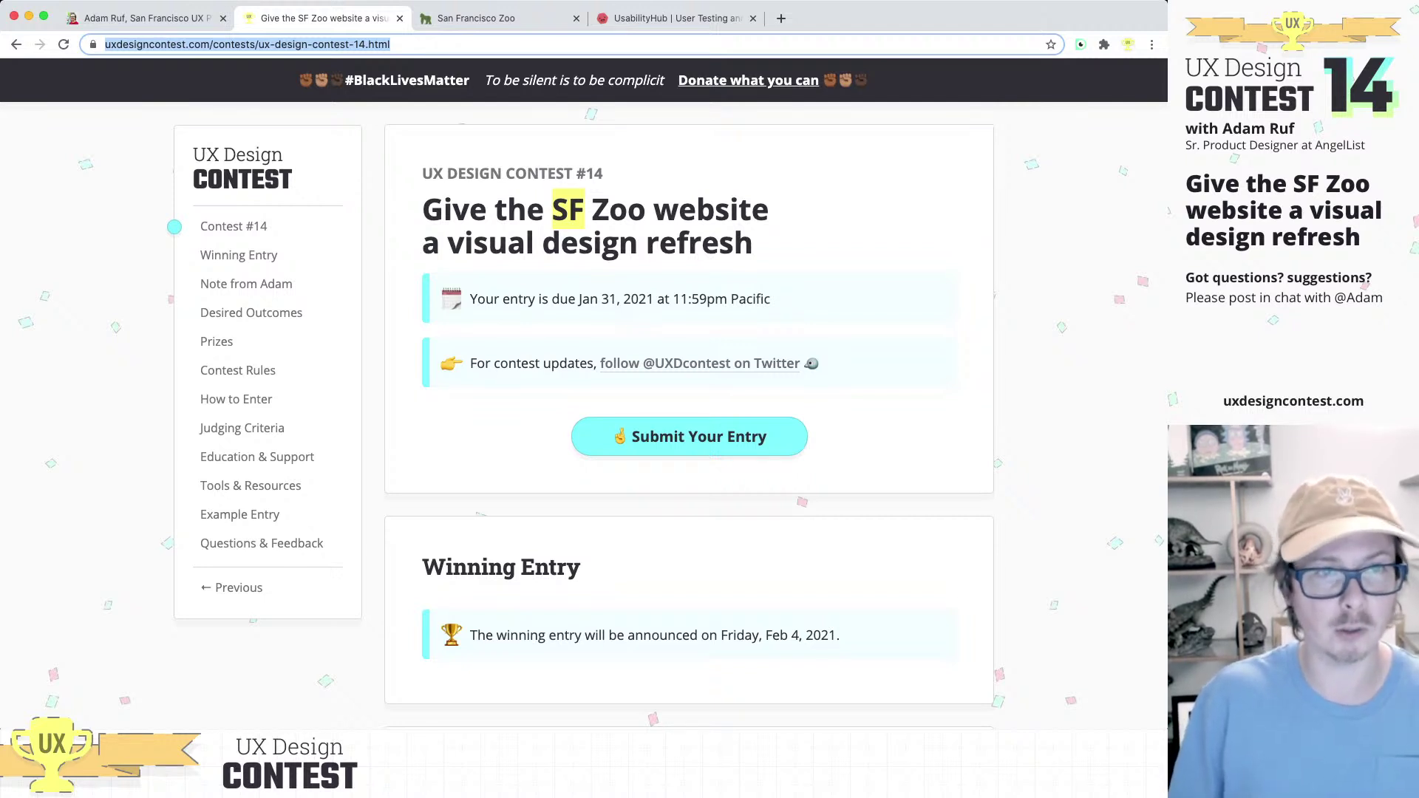
key(super+Tab)
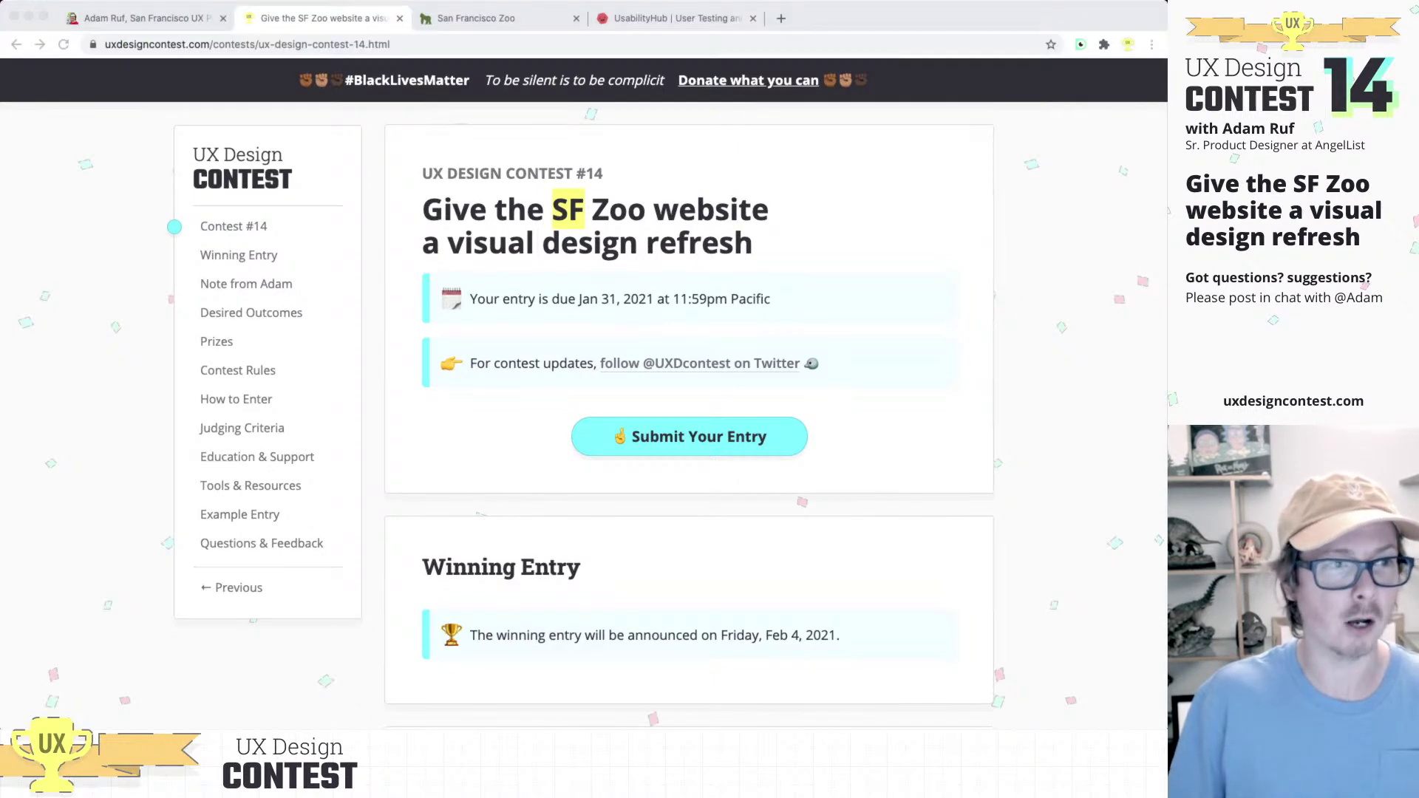
key(super+Tab)
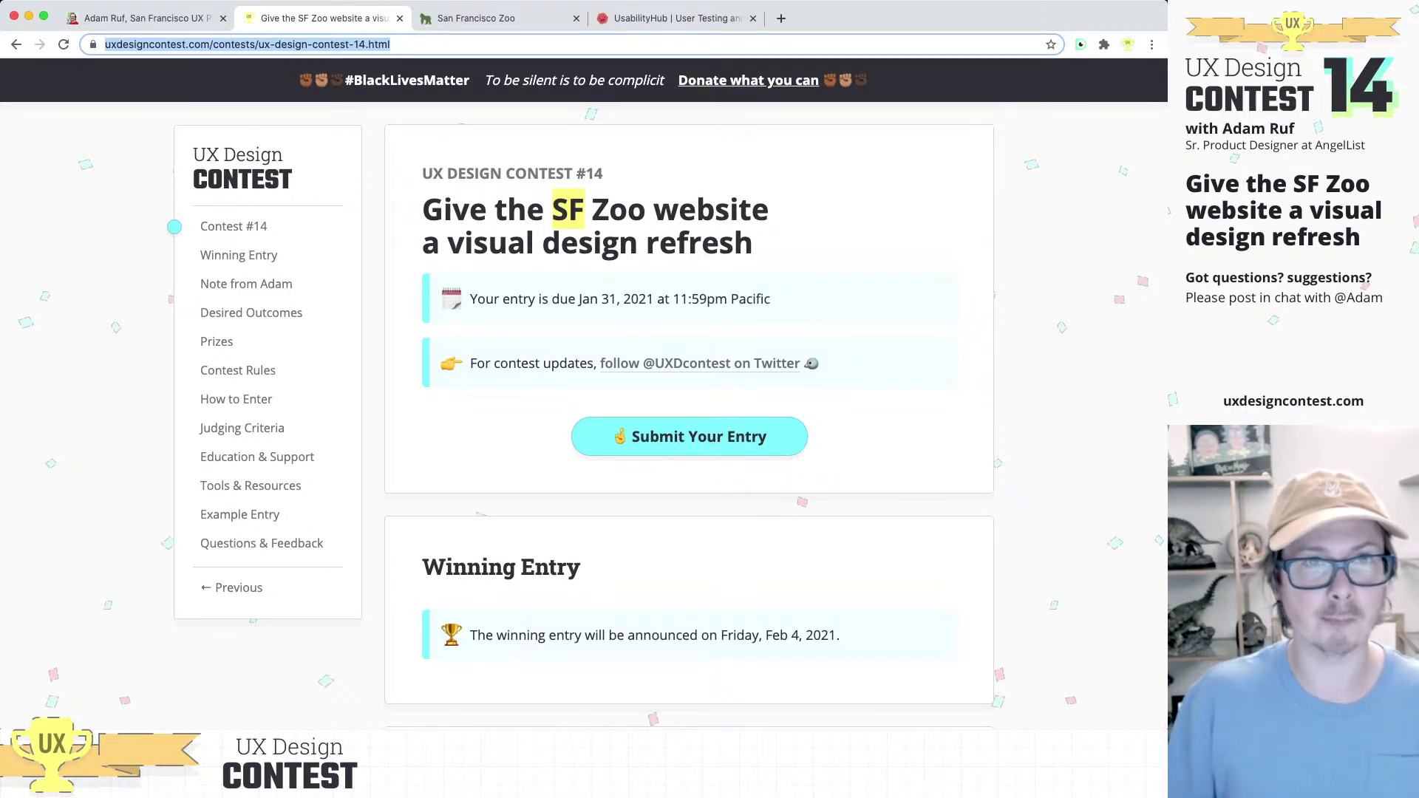
Step: Pan the Sketch canvas so both SF Zoo artboards sit side by side in view
key(super+Tab)
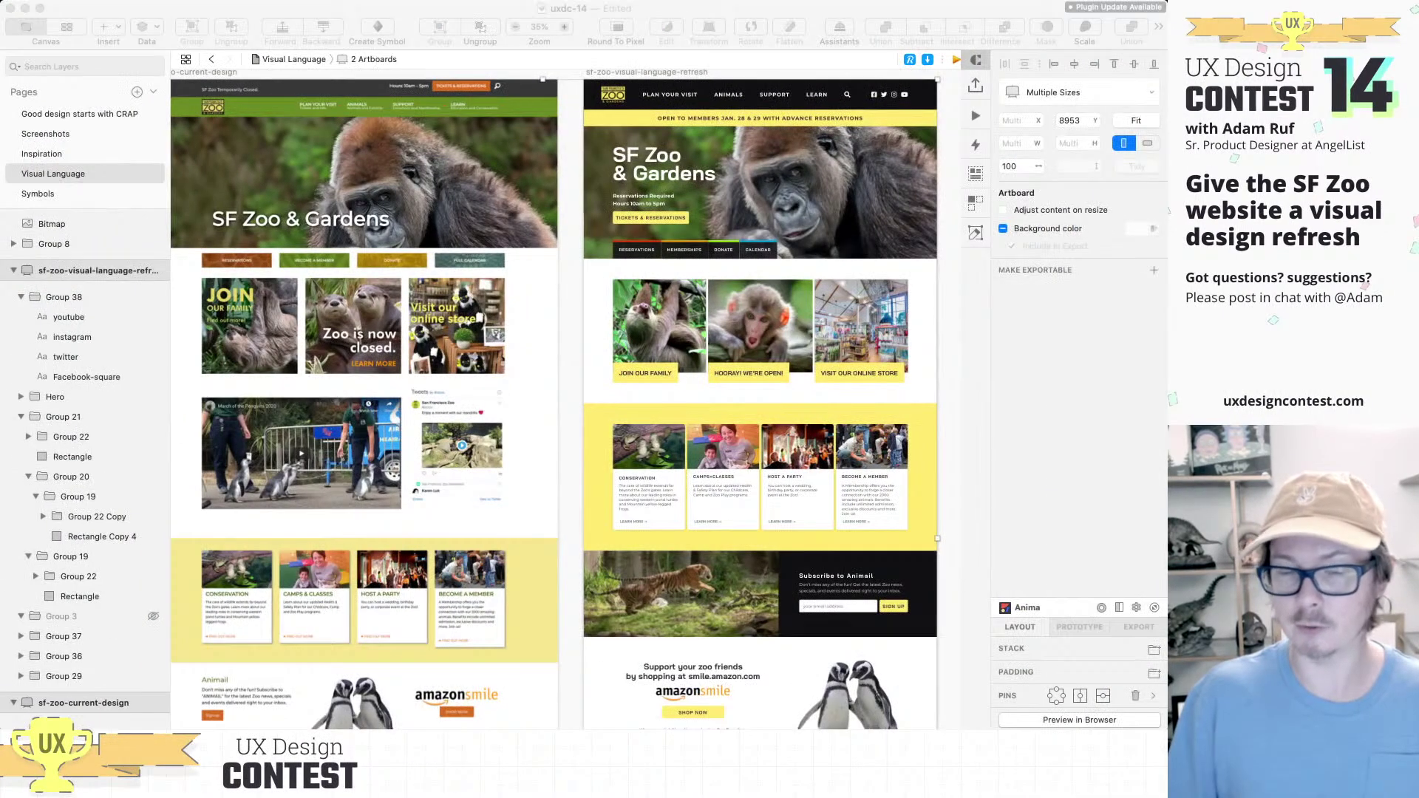
scroll(565, 399, left, 2)
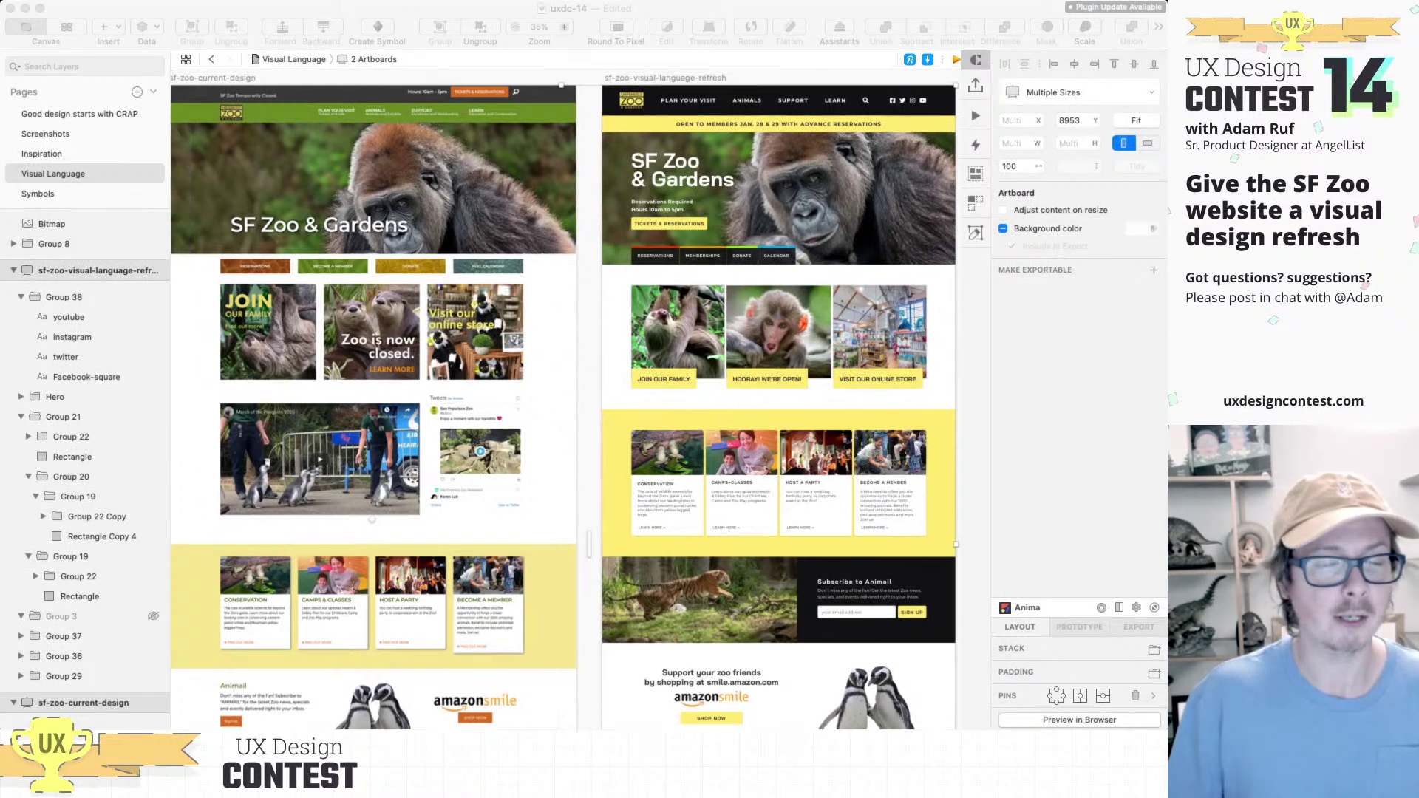
scroll(565, 399, left, 2)
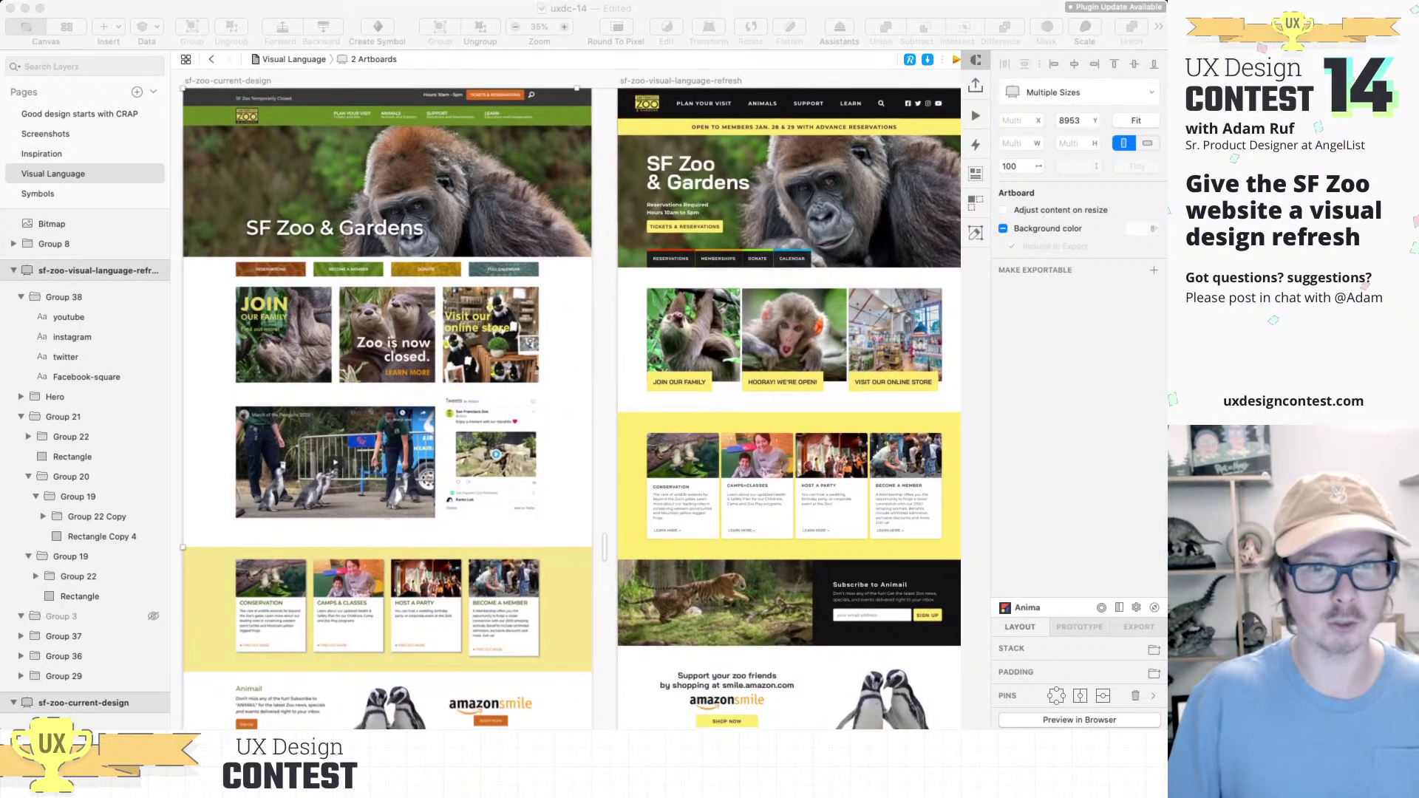
scroll(566, 399, down, 3)
scroll(565, 399, right, 2)
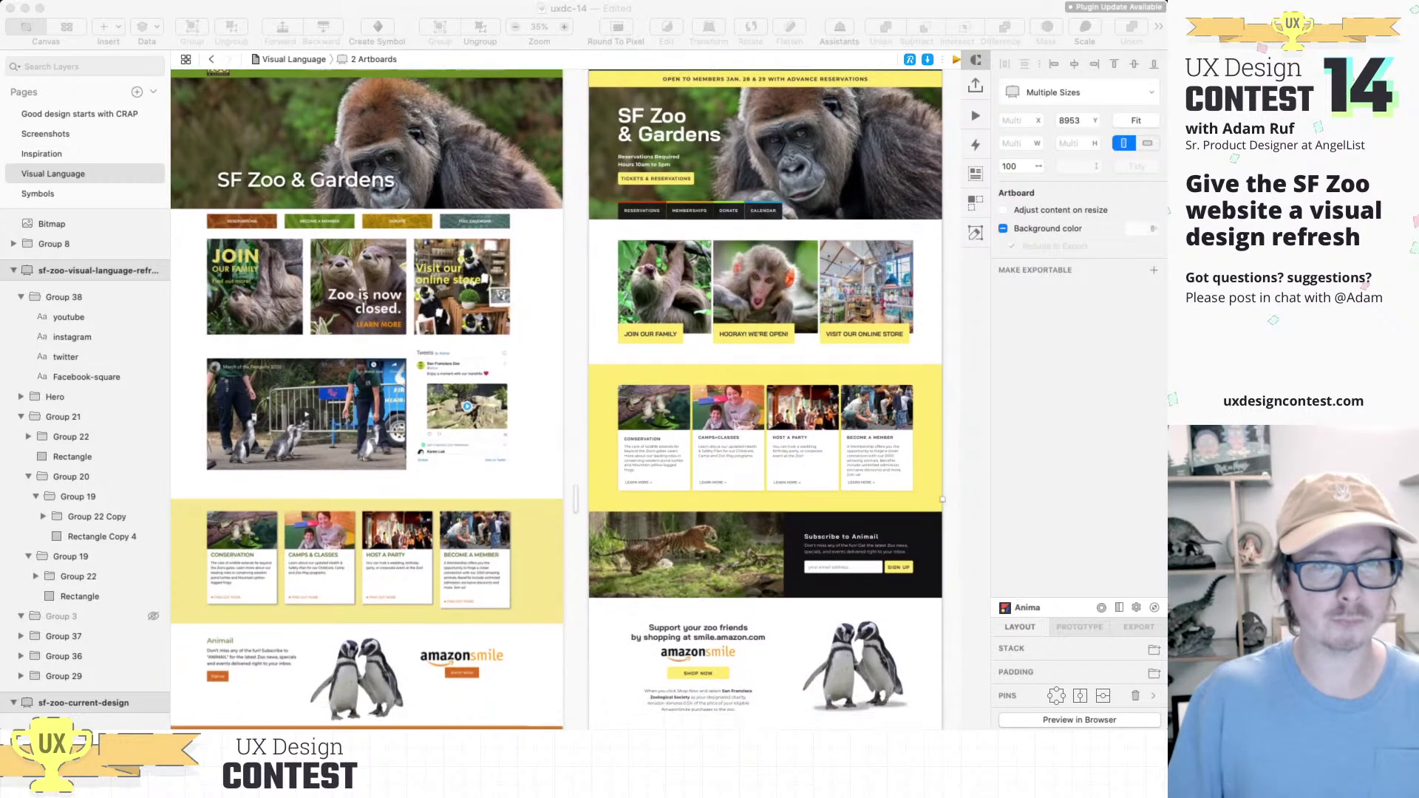
scroll(565, 399, up, 5)
scroll(566, 399, left, 4)
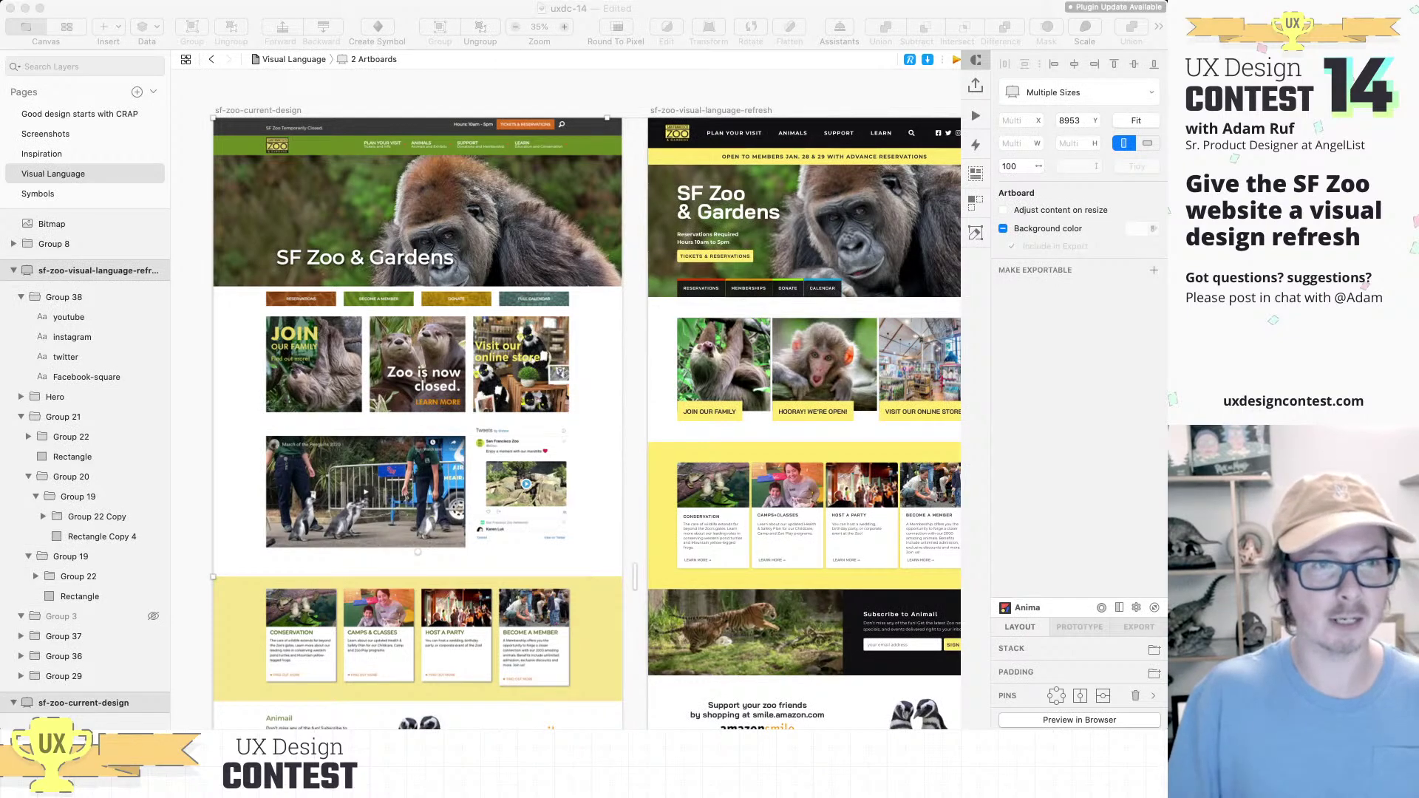
scroll(566, 399, up, 2)
scroll(565, 399, right, 1)
scroll(565, 399, down, 10)
scroll(565, 399, right, 1)
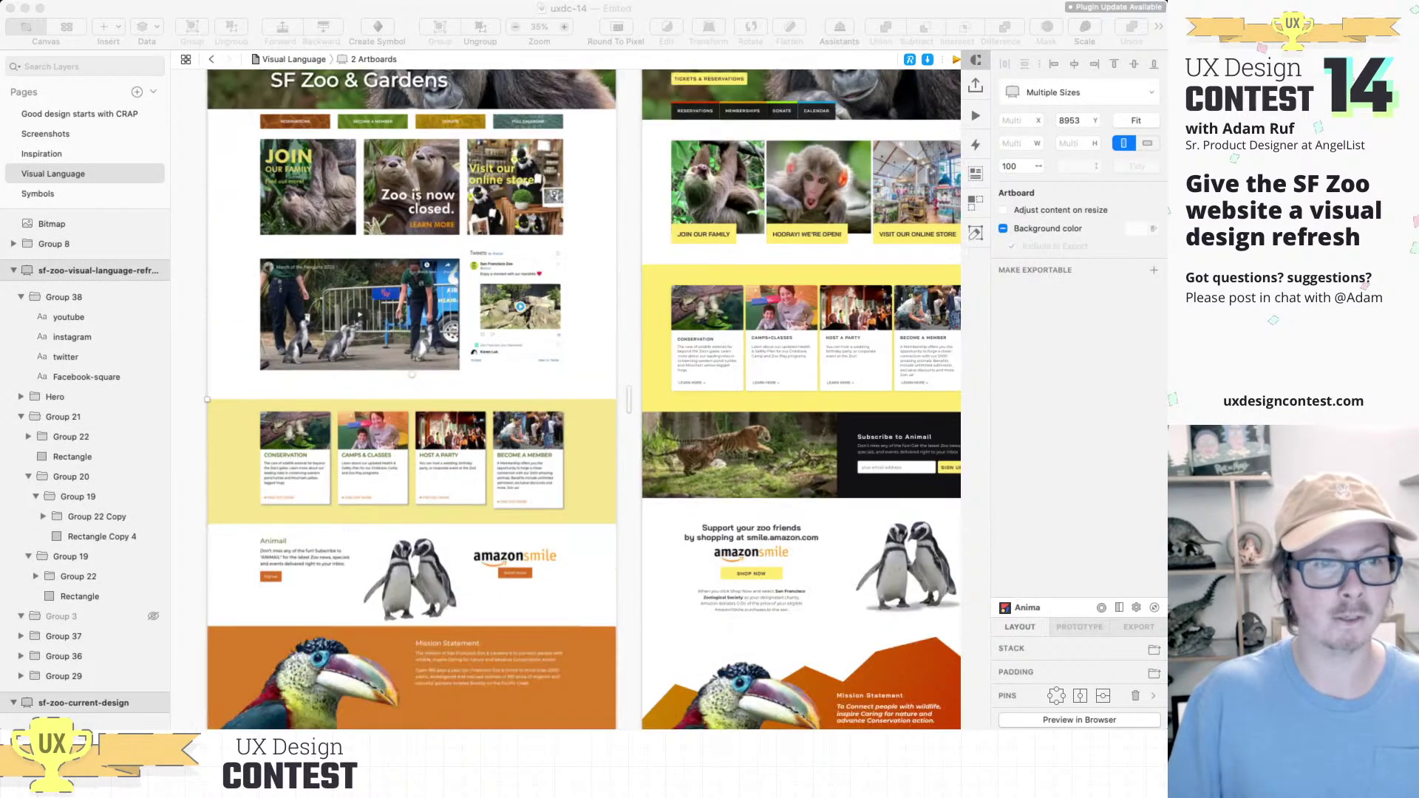
scroll(565, 399, right, 2)
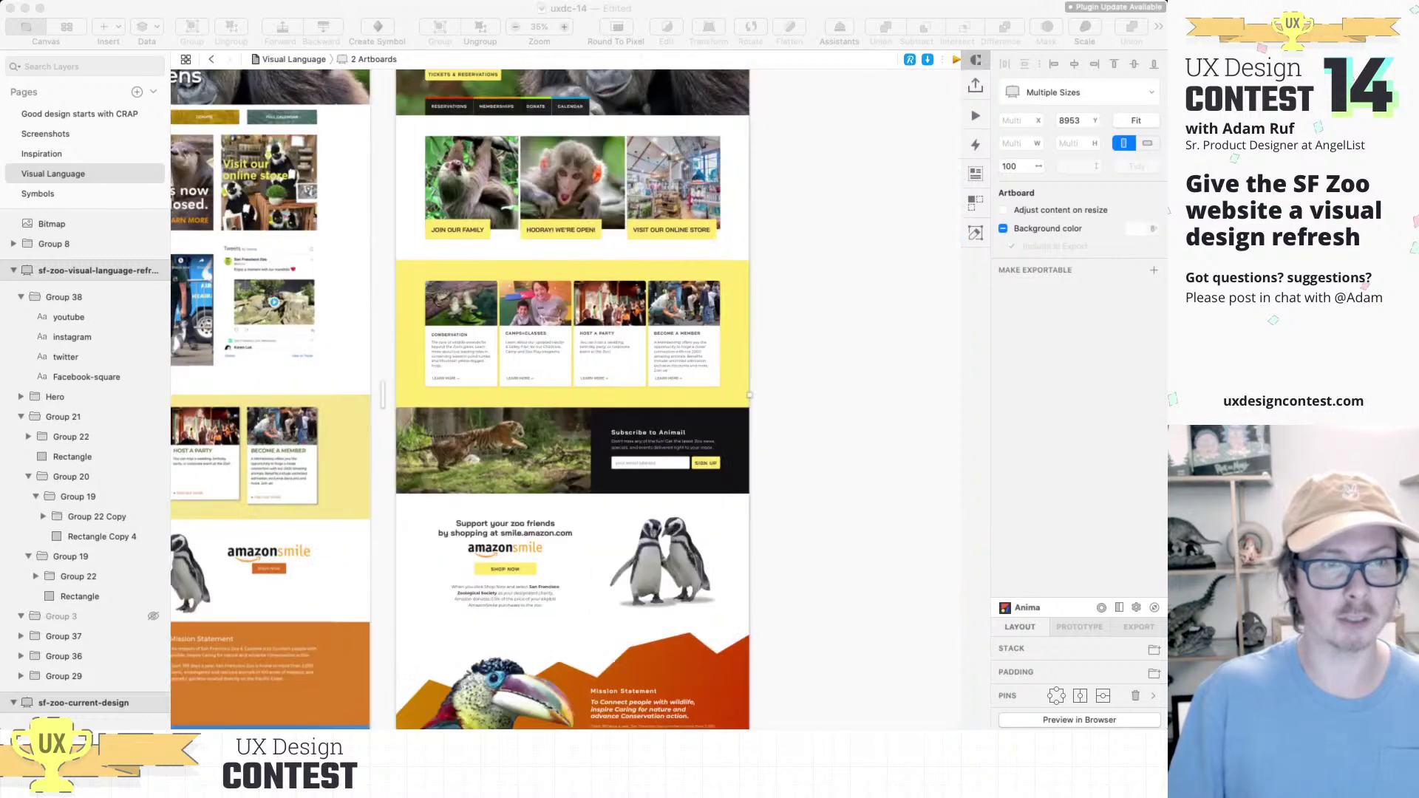
scroll(566, 399, down, 2)
scroll(566, 399, left, 1)
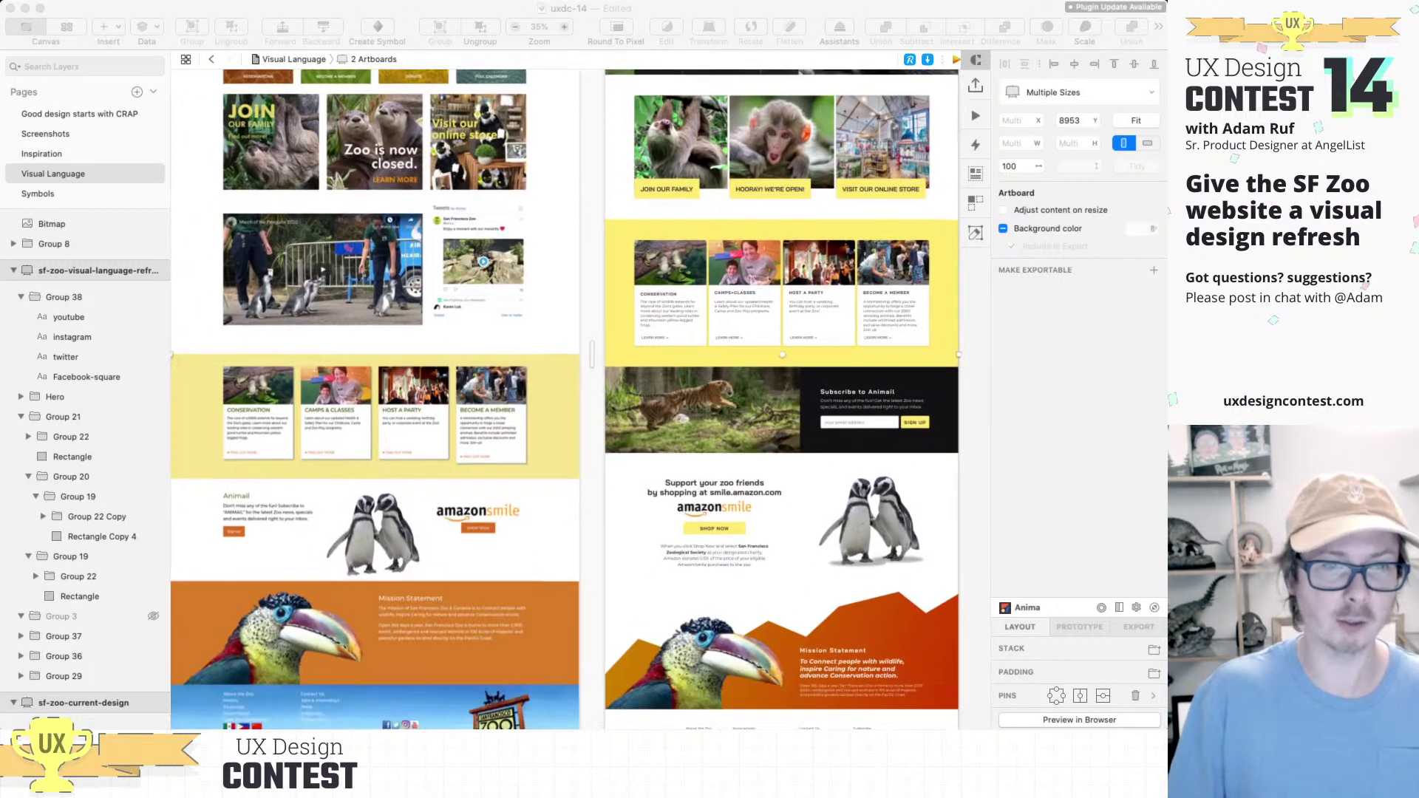
scroll(565, 399, up, 6)
scroll(566, 399, right, 3)
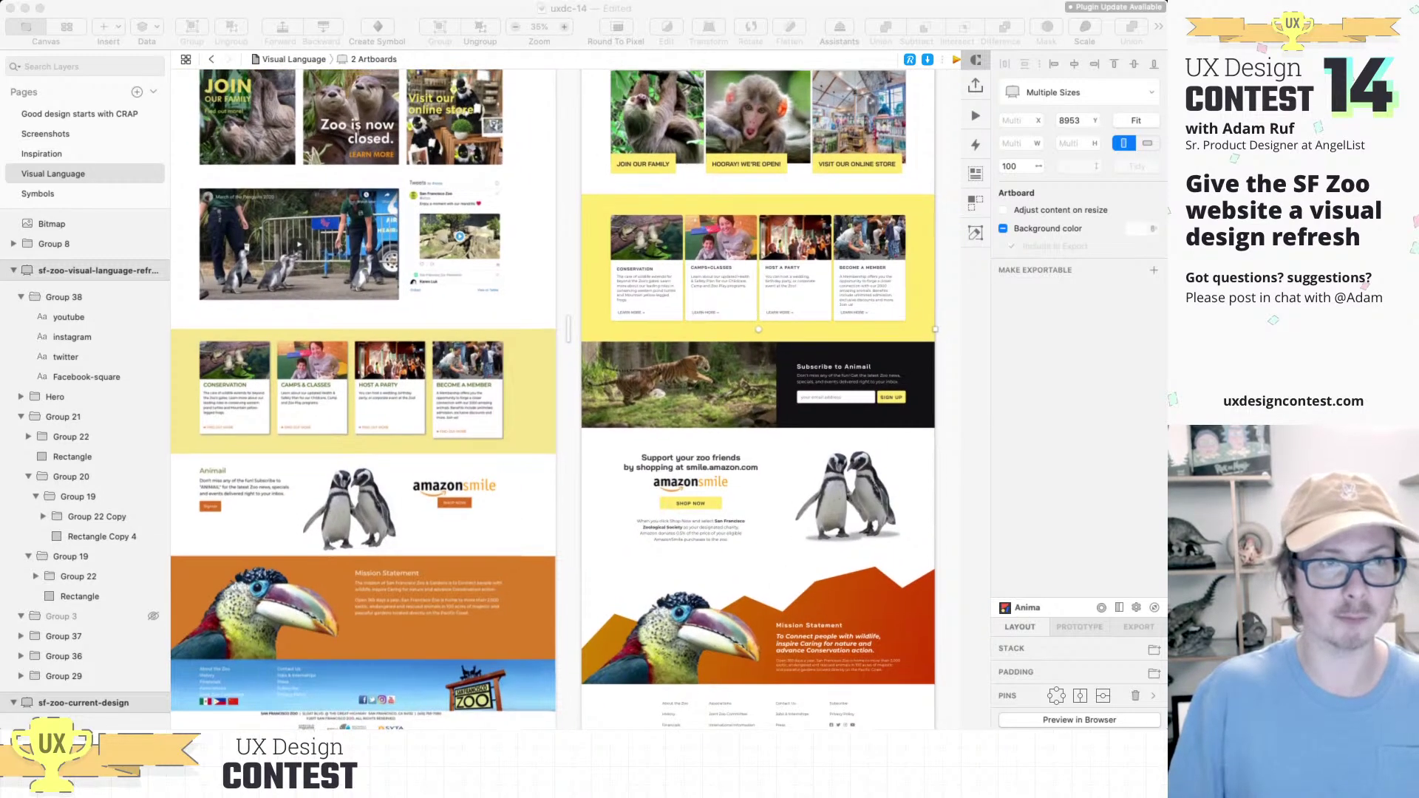
scroll(565, 399, up, 3)
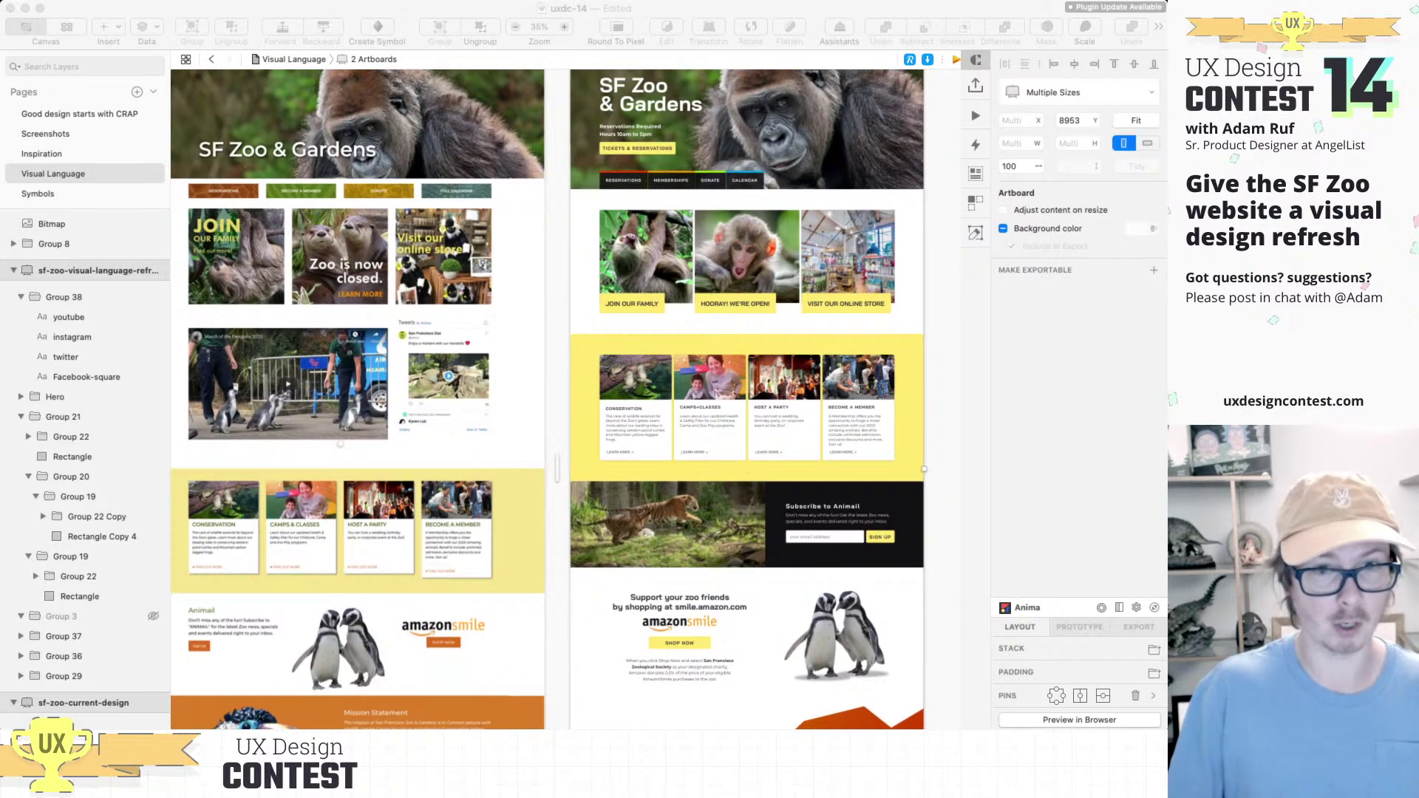
scroll(565, 400, up, 3)
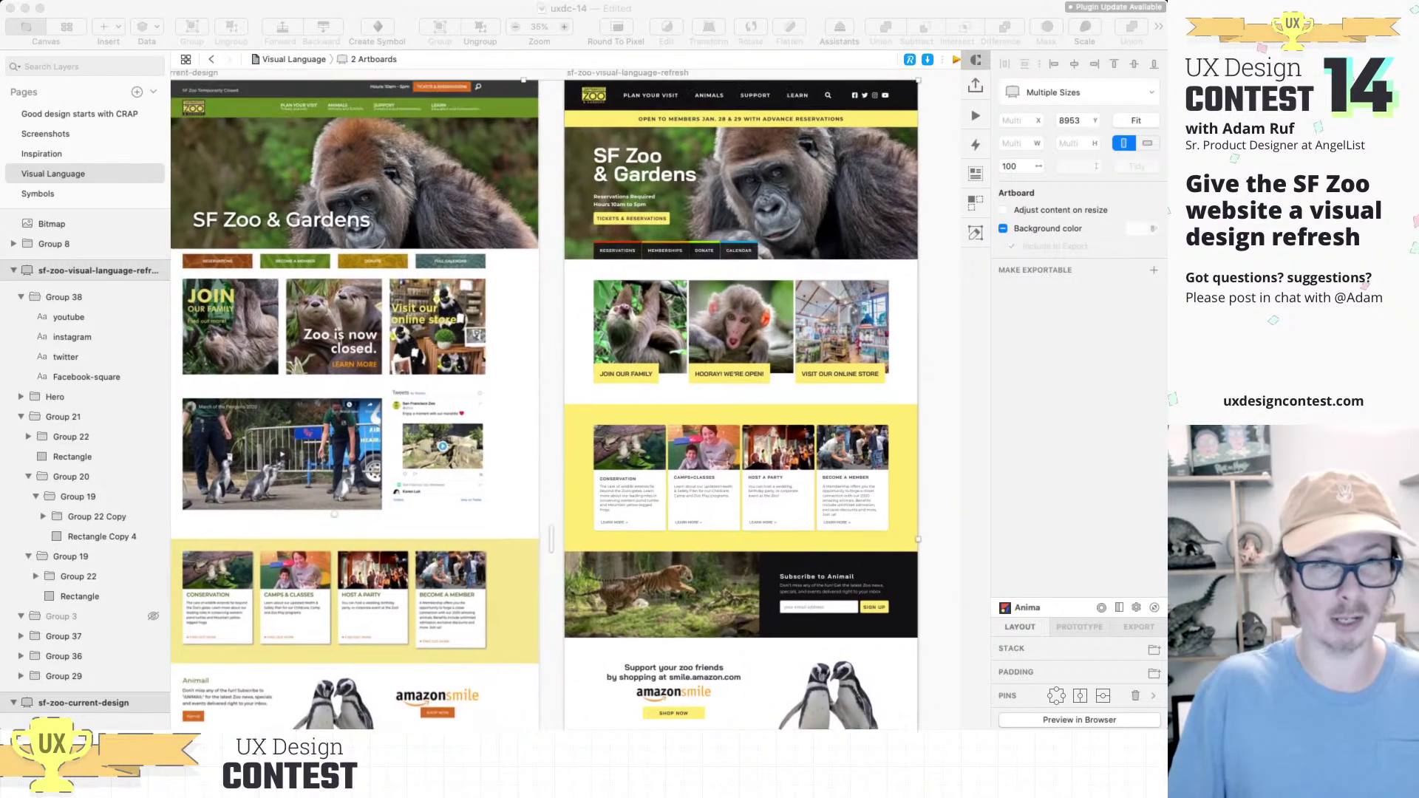
scroll(565, 399, up, 3)
scroll(565, 399, right, 1)
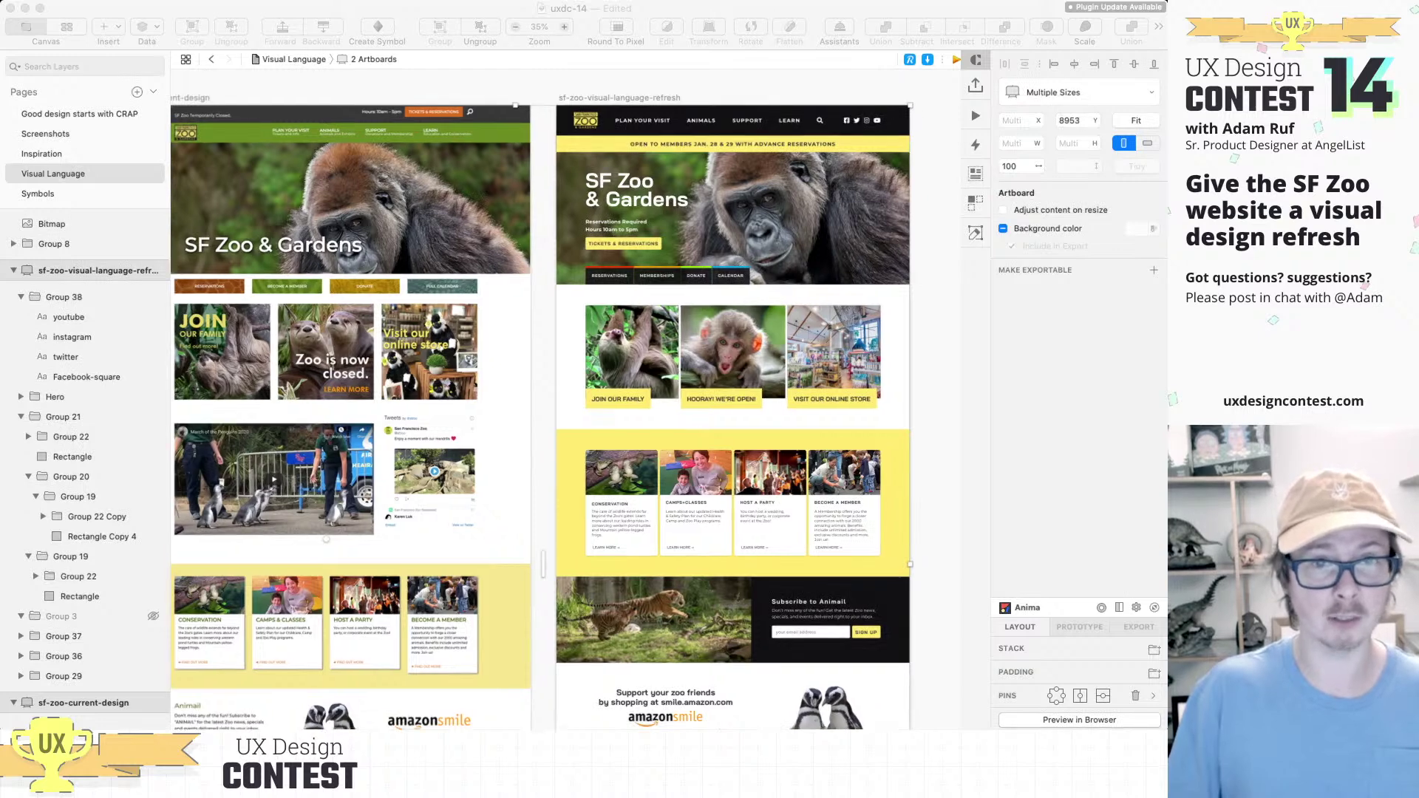
scroll(565, 399, right, 1)
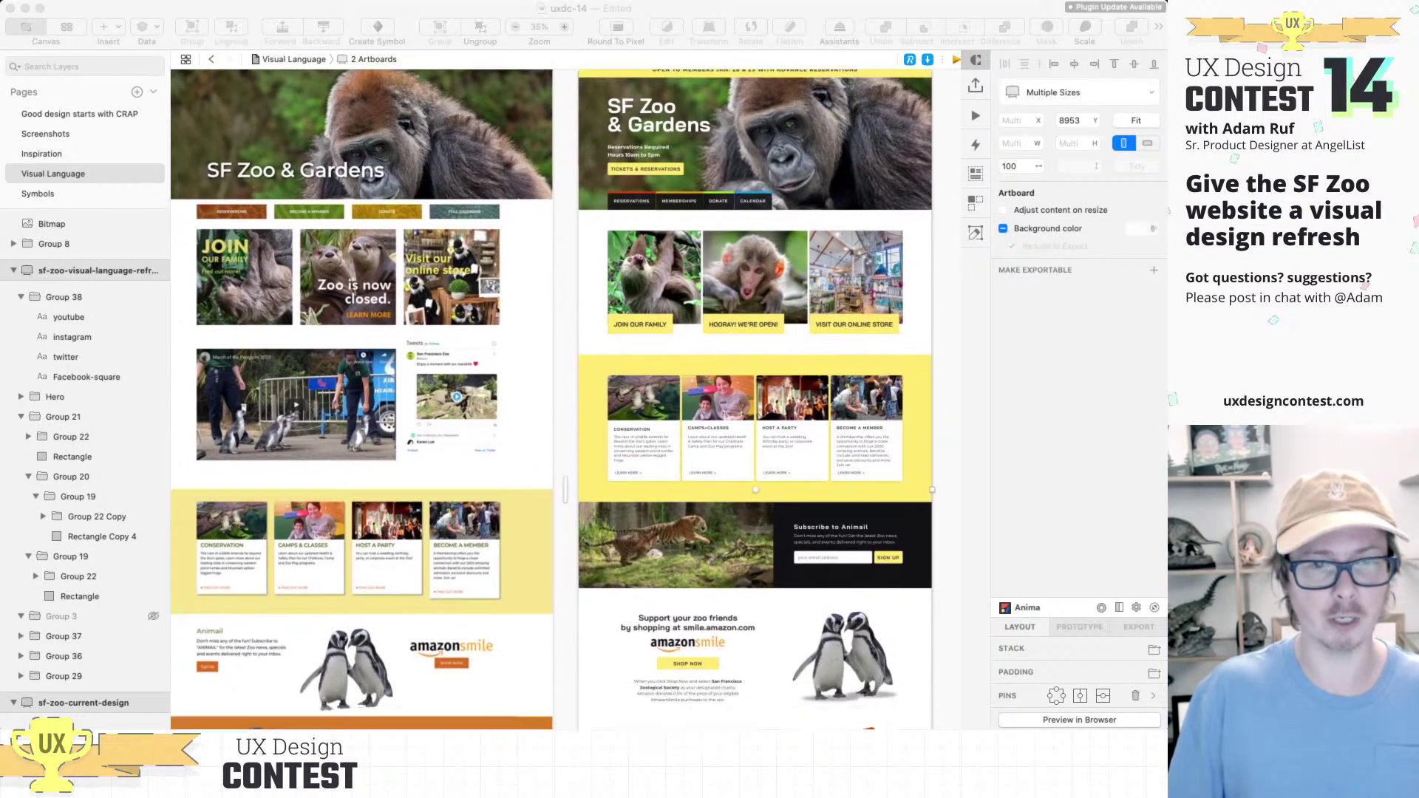
scroll(565, 399, down, 10)
scroll(565, 399, up, 5)
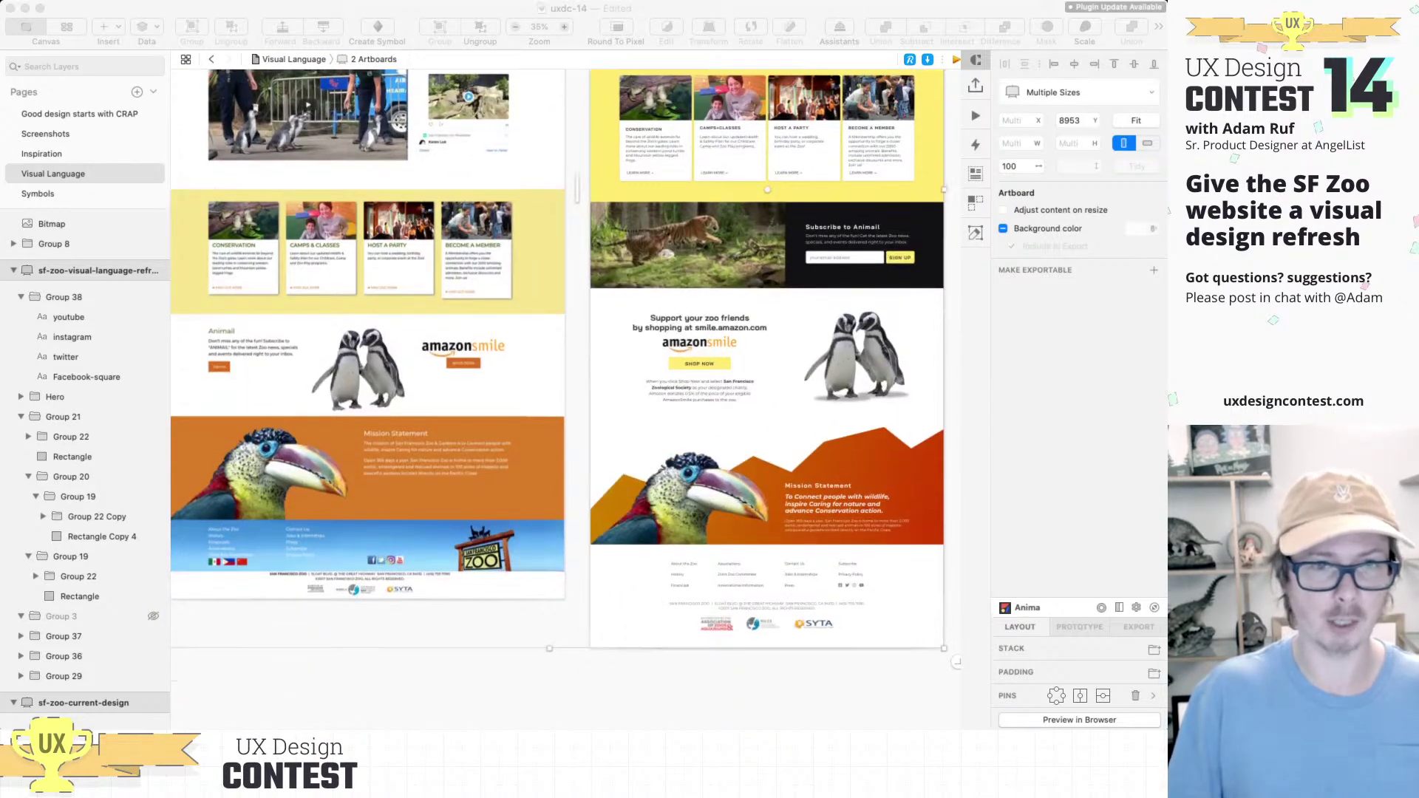
scroll(554, 399, up, 10)
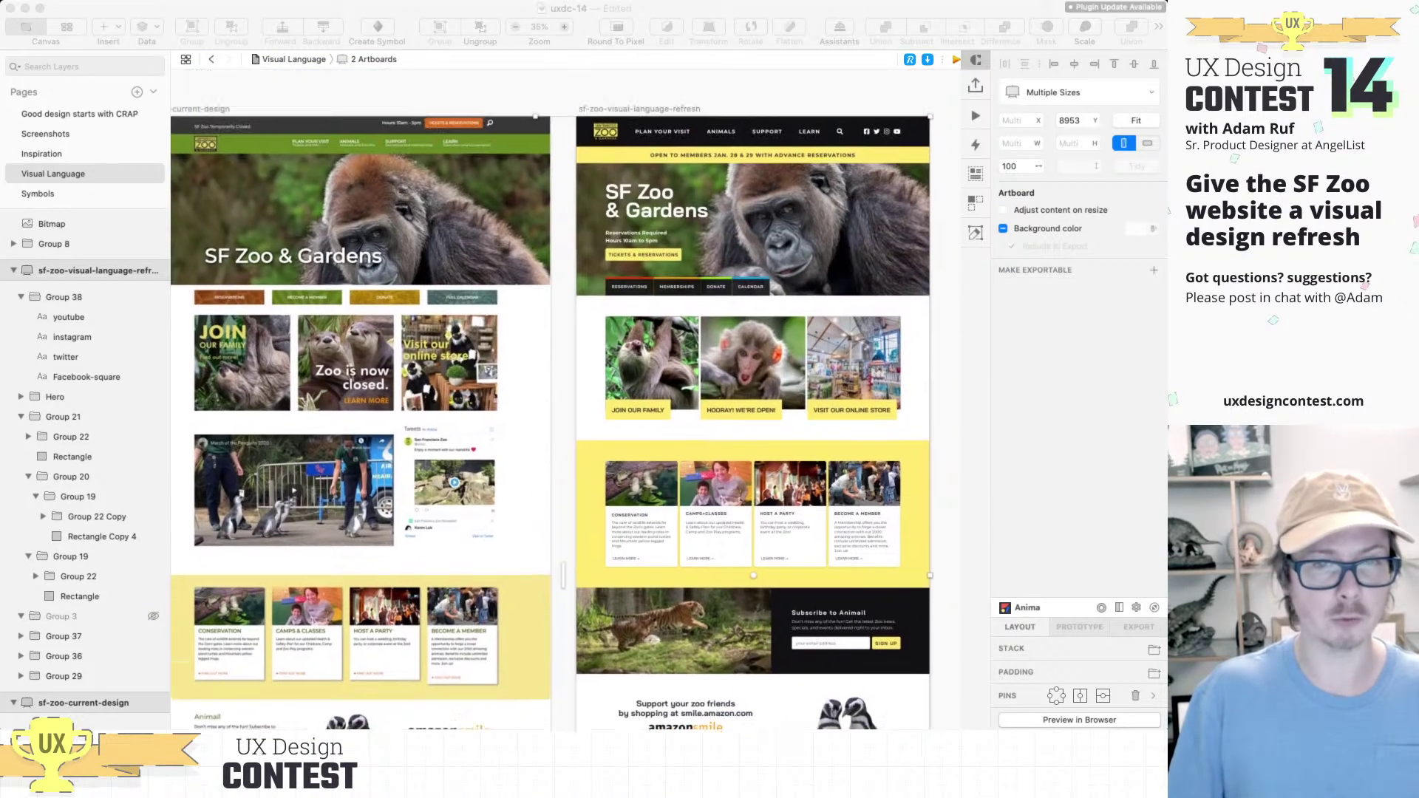
scroll(554, 399, down, 5)
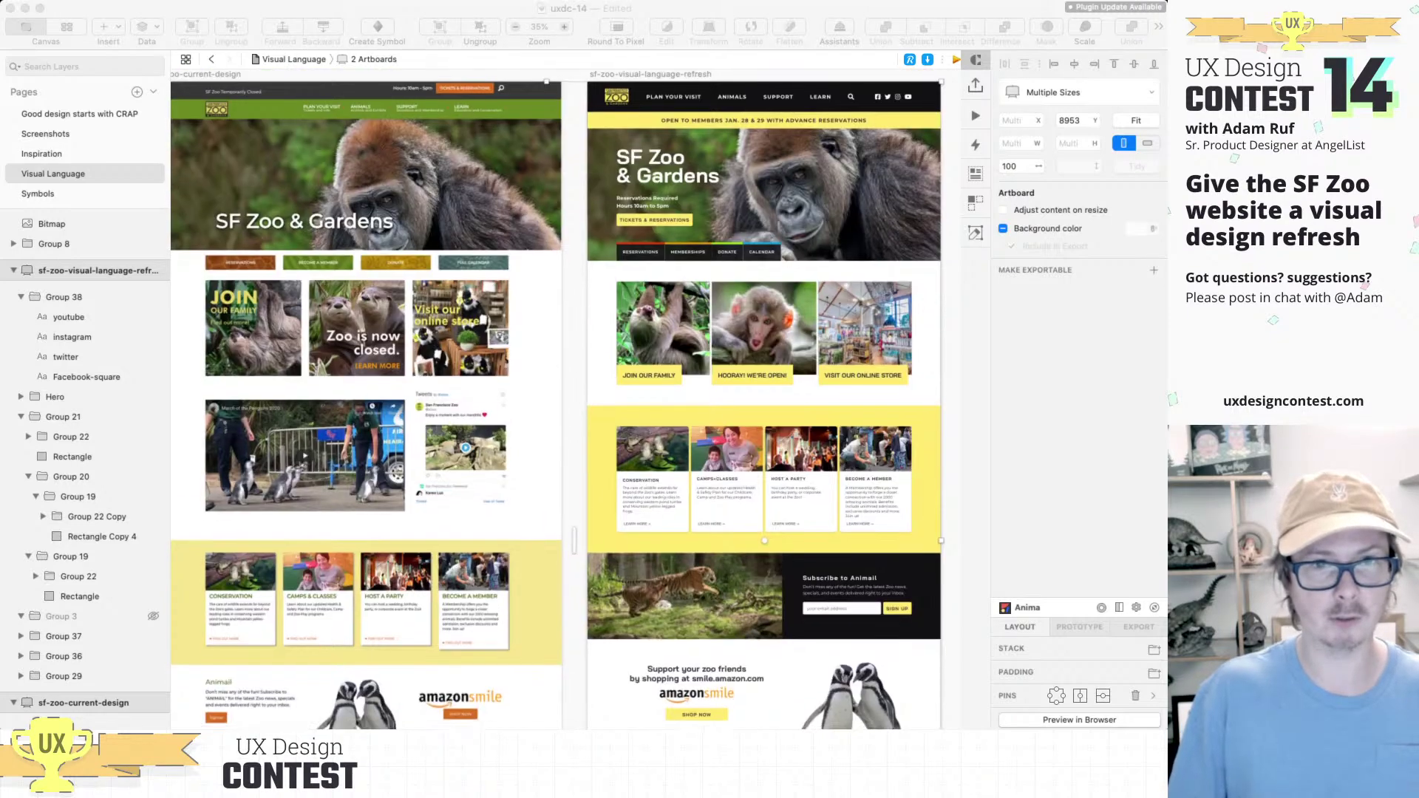
scroll(565, 399, down, 10)
scroll(555, 399, down, 5)
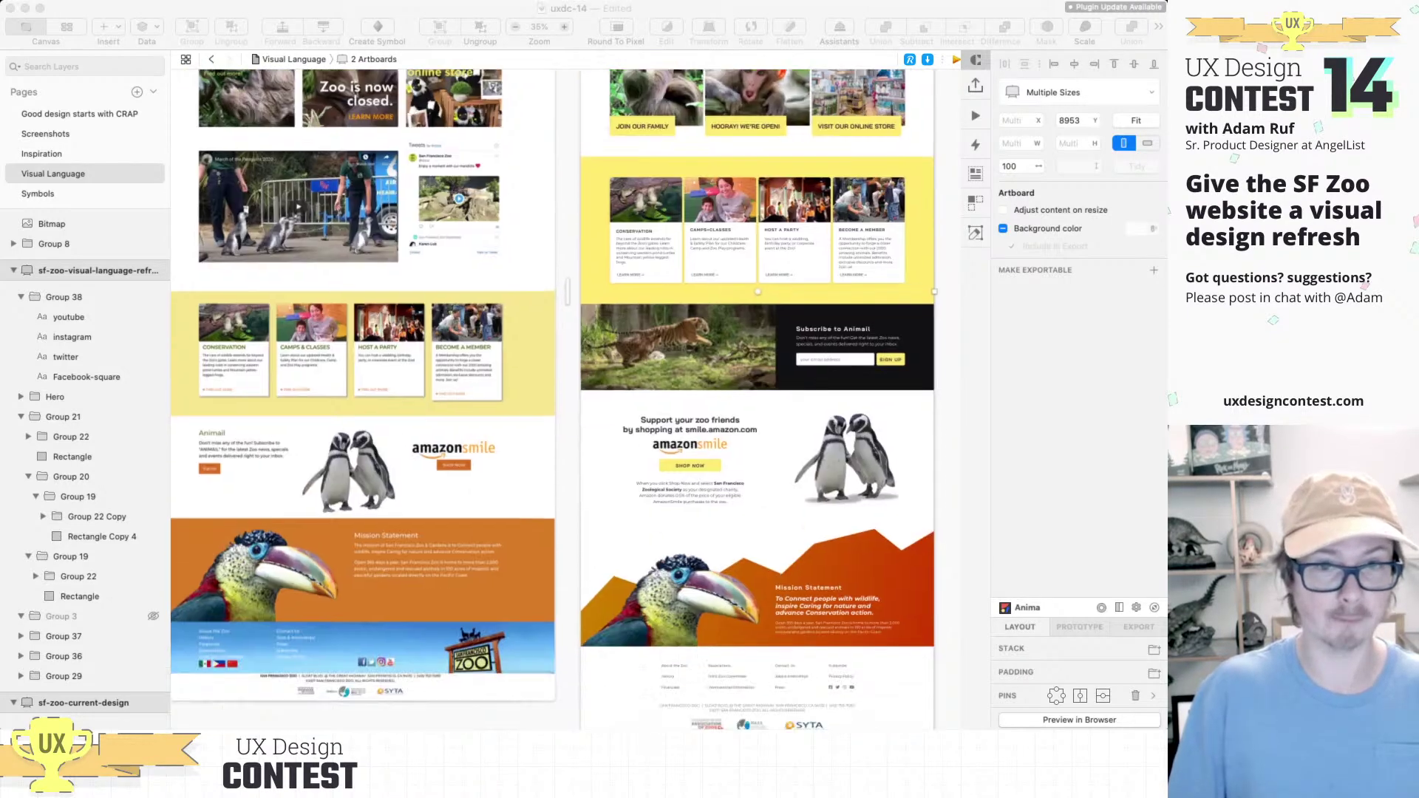
scroll(554, 399, up, 6)
scroll(554, 399, up, 8)
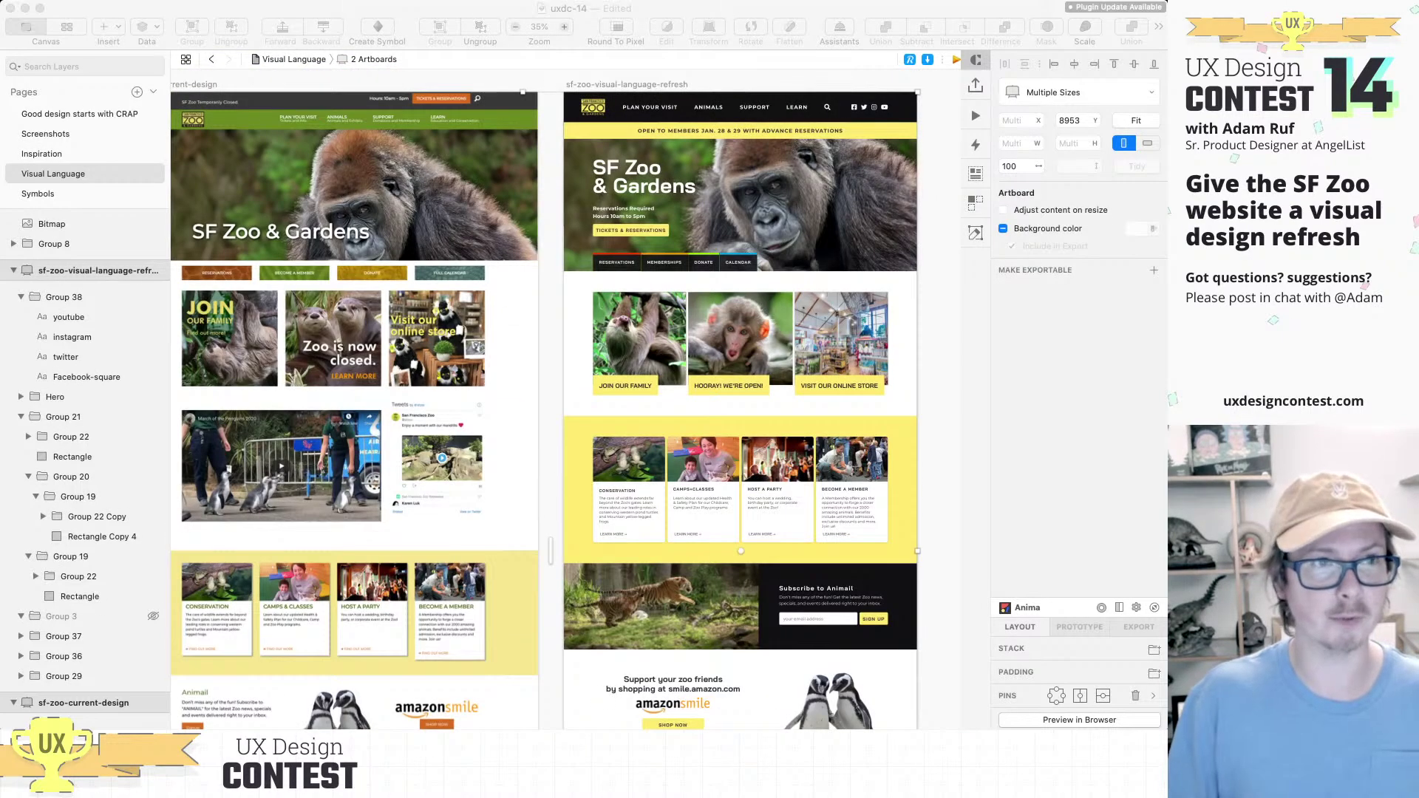
scroll(555, 399, left, 4)
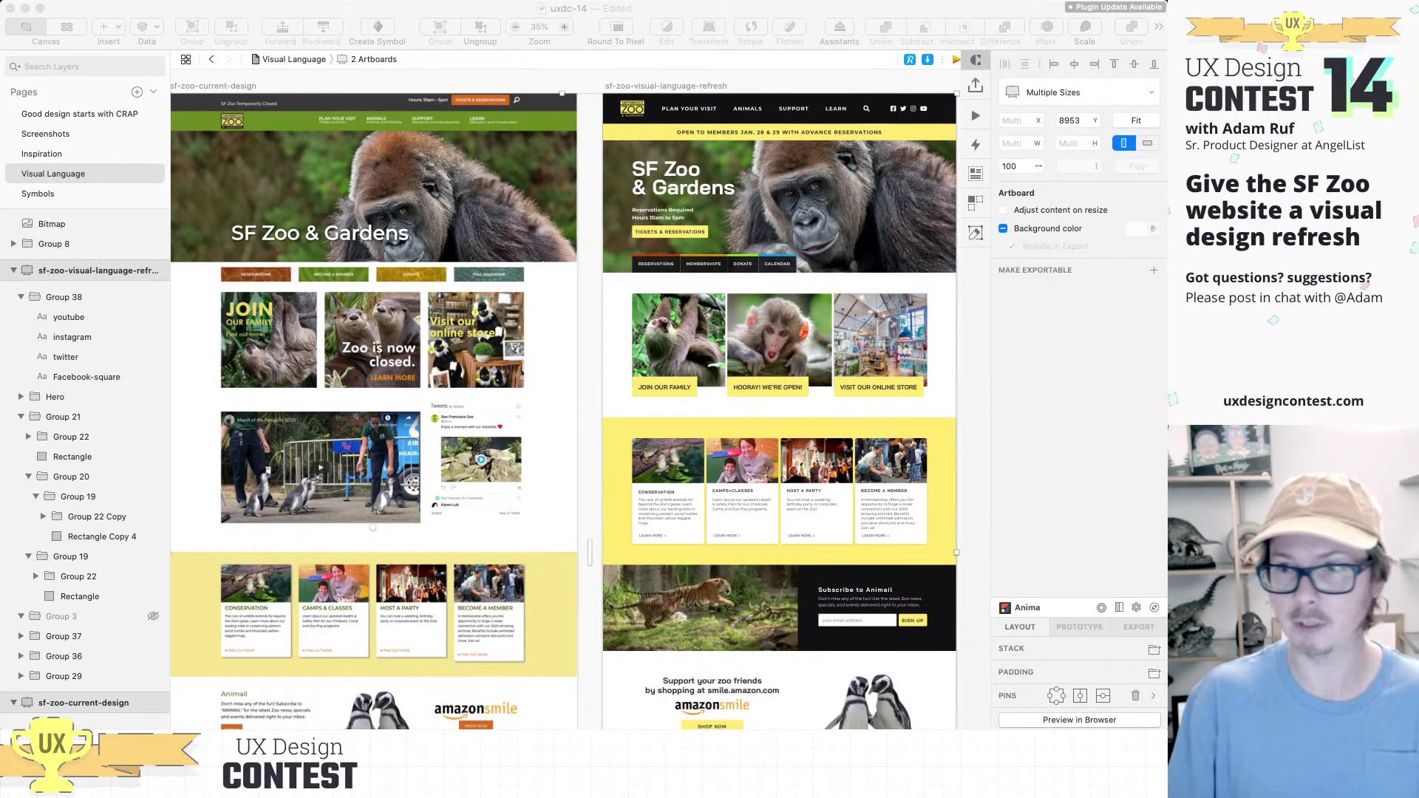
scroll(566, 407, left, 8)
Step: Select both SF Zoo artboards, include their background colour in export, and make them exportable
key(super+Tab)
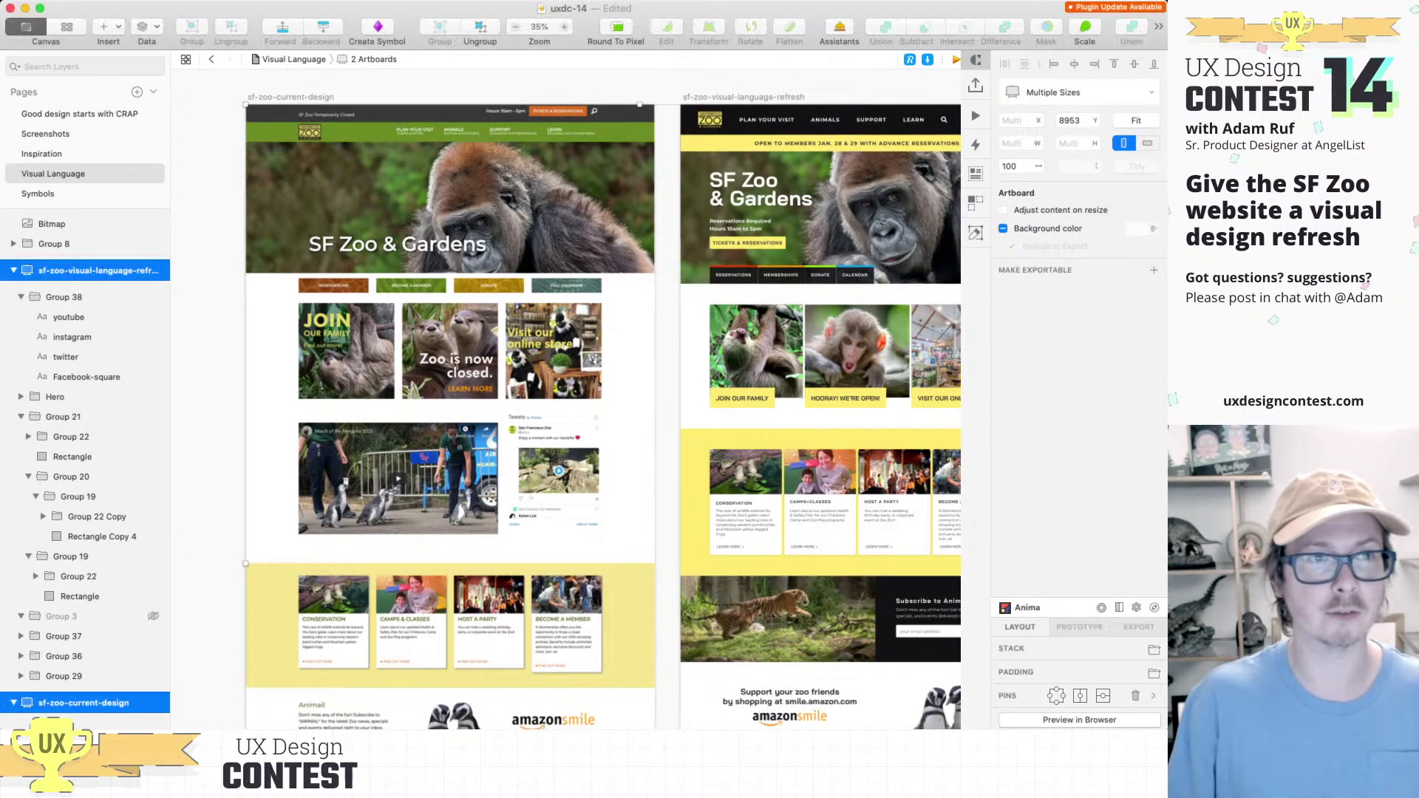
key(Escape)
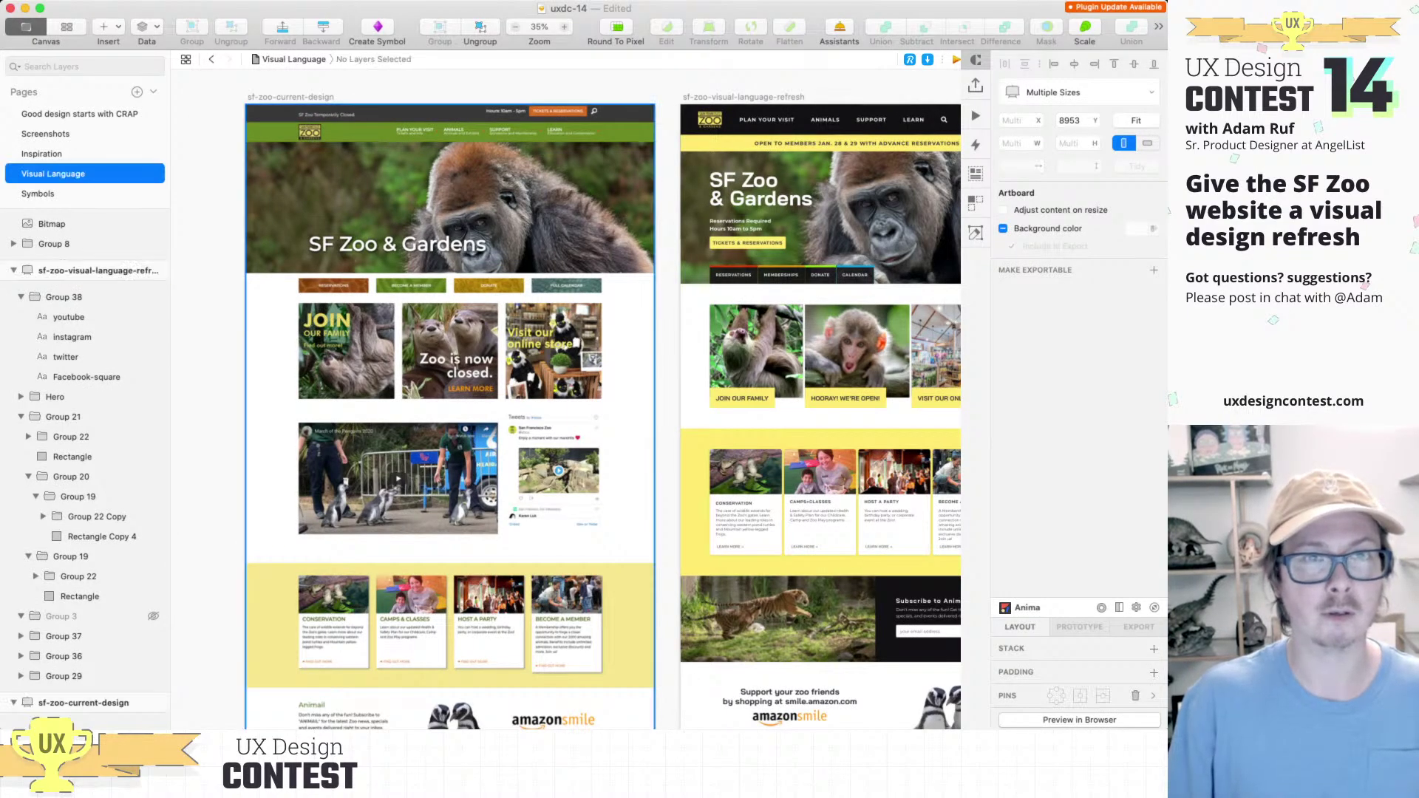
shift+click(744, 97)
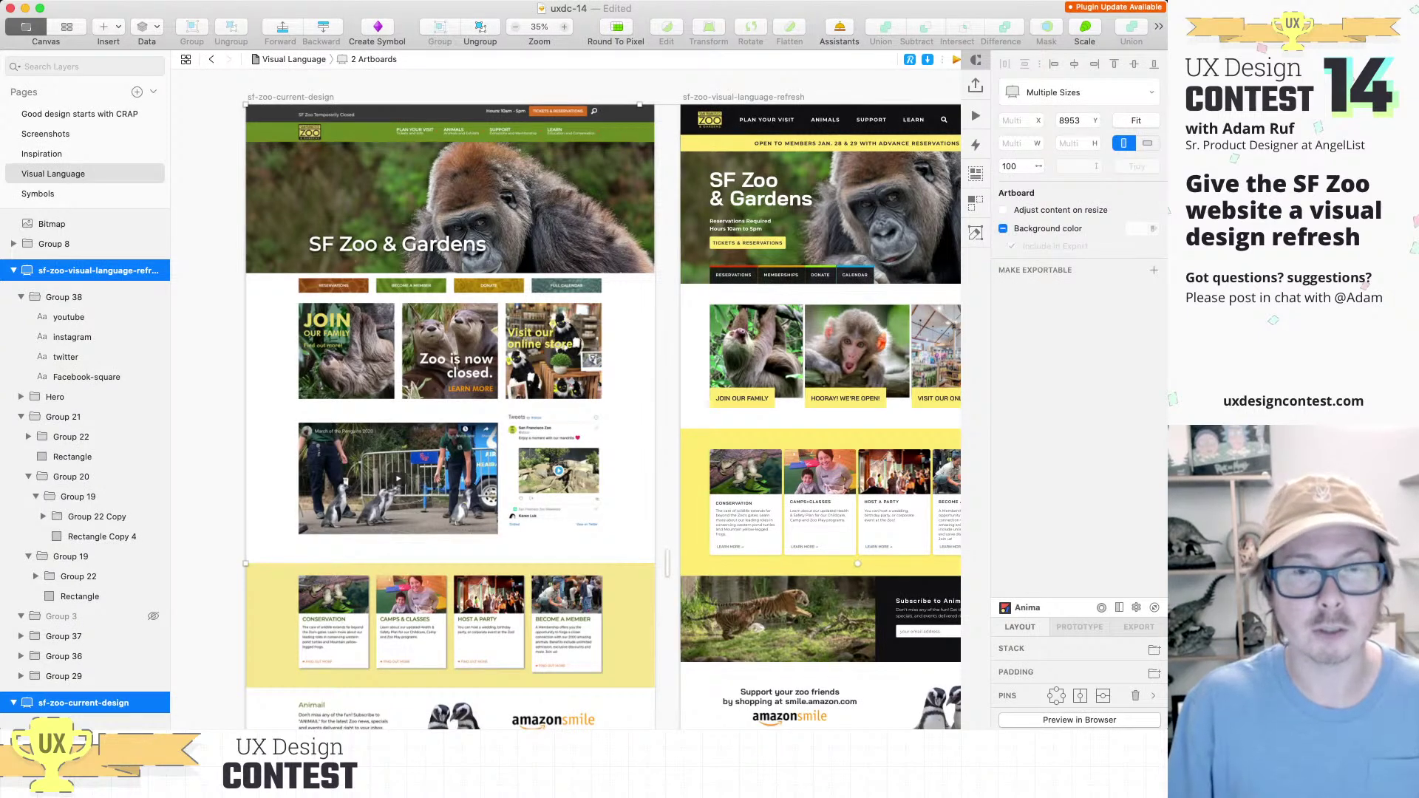
click(1003, 229)
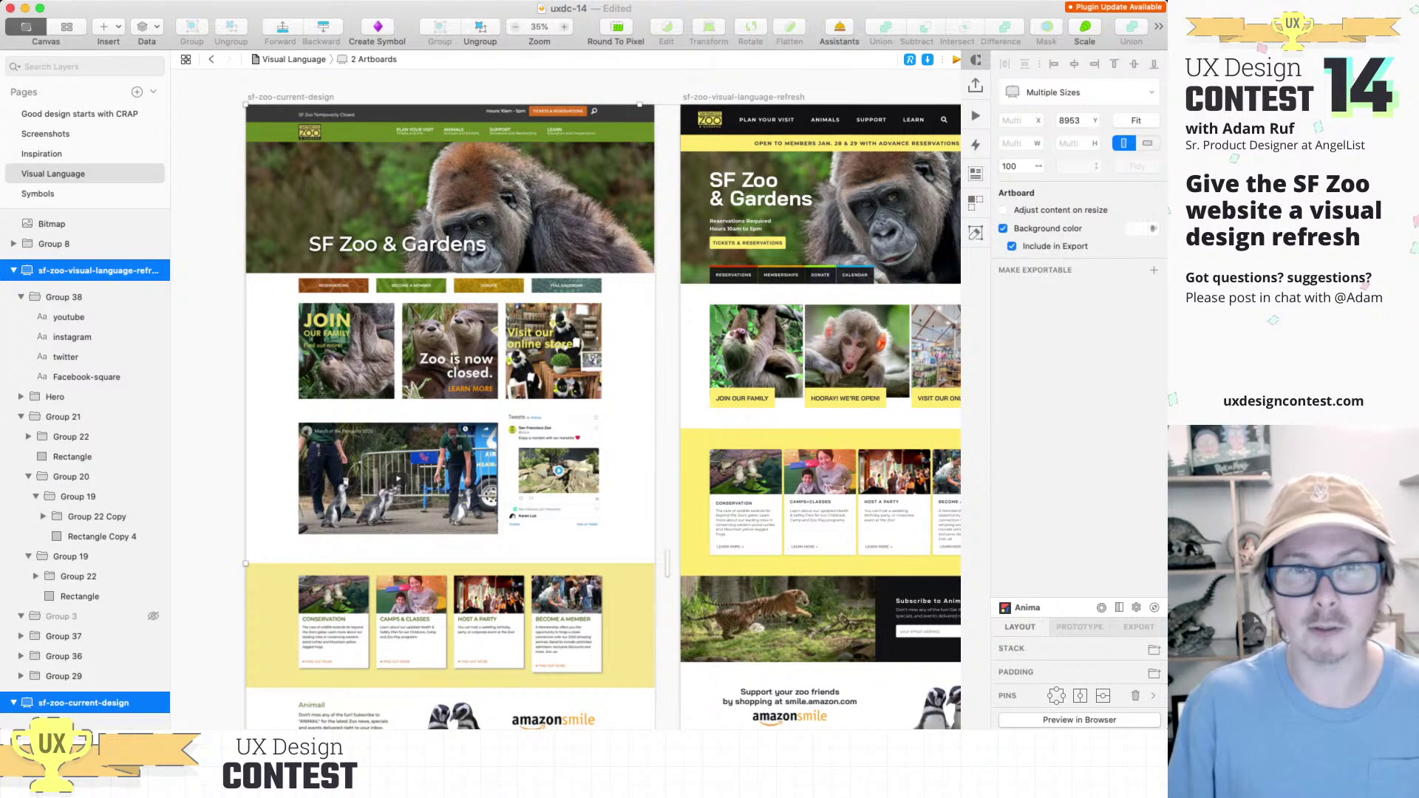
click(1153, 270)
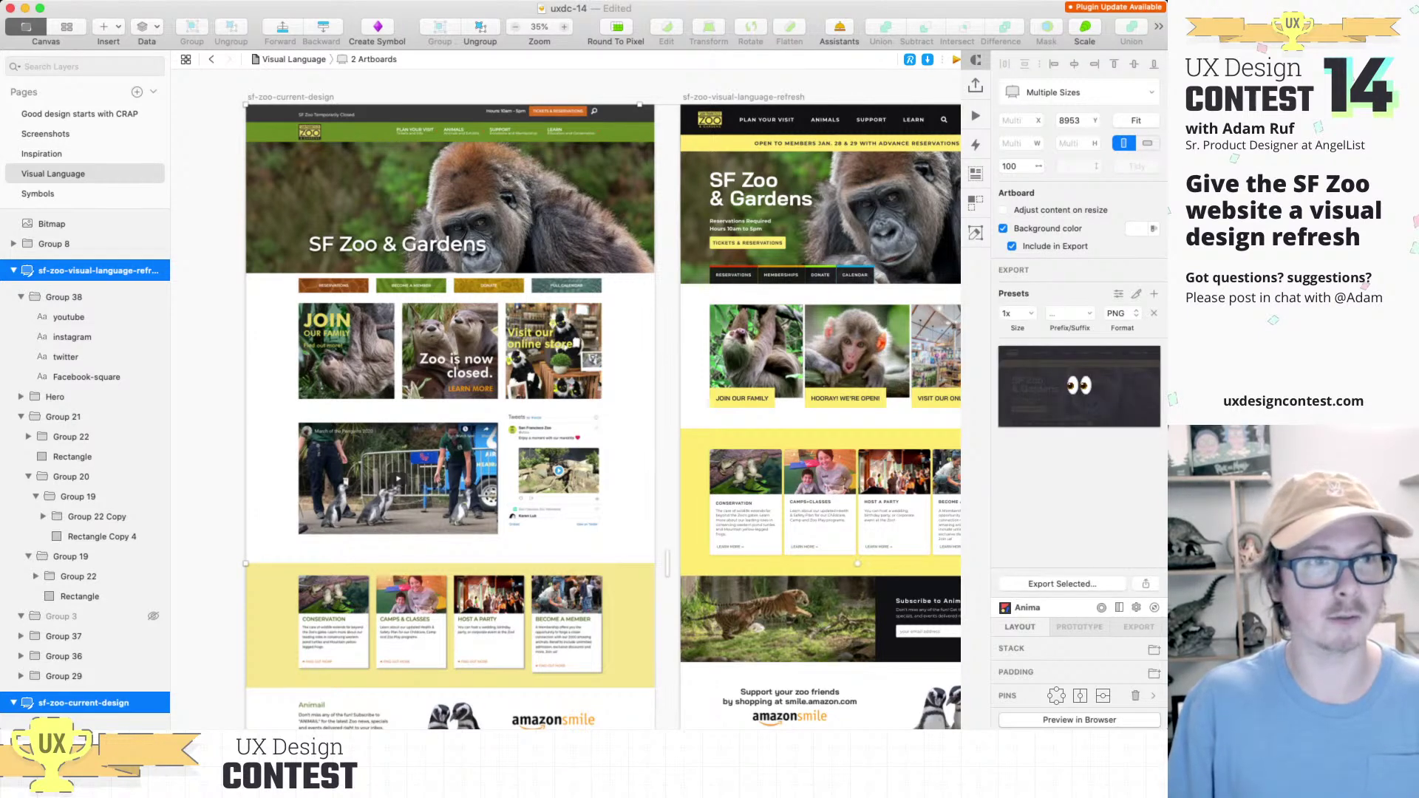
Step: Replace the 1x export size with 2x, export both artboards, then deselect them
key(Escape)
click(290, 97)
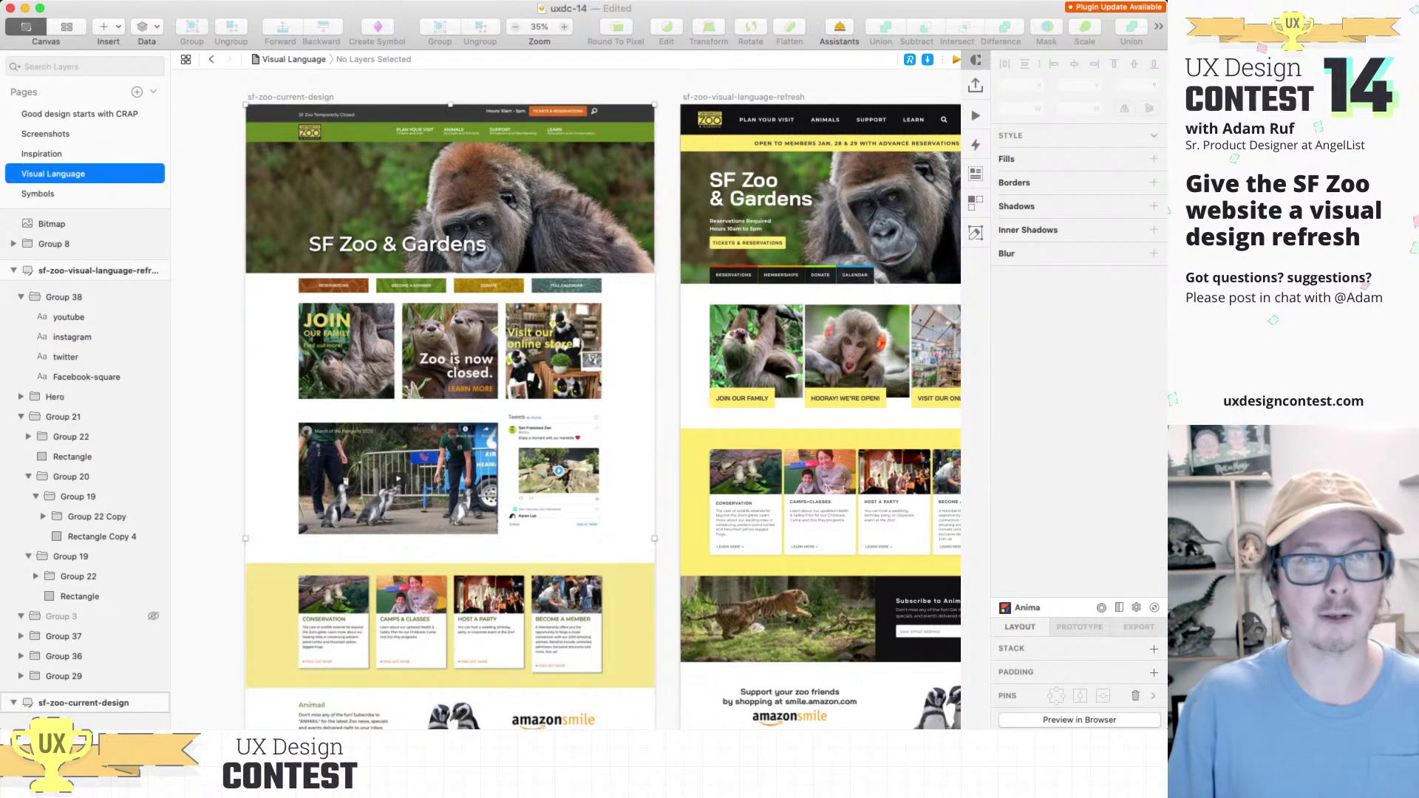
shift+click(742, 96)
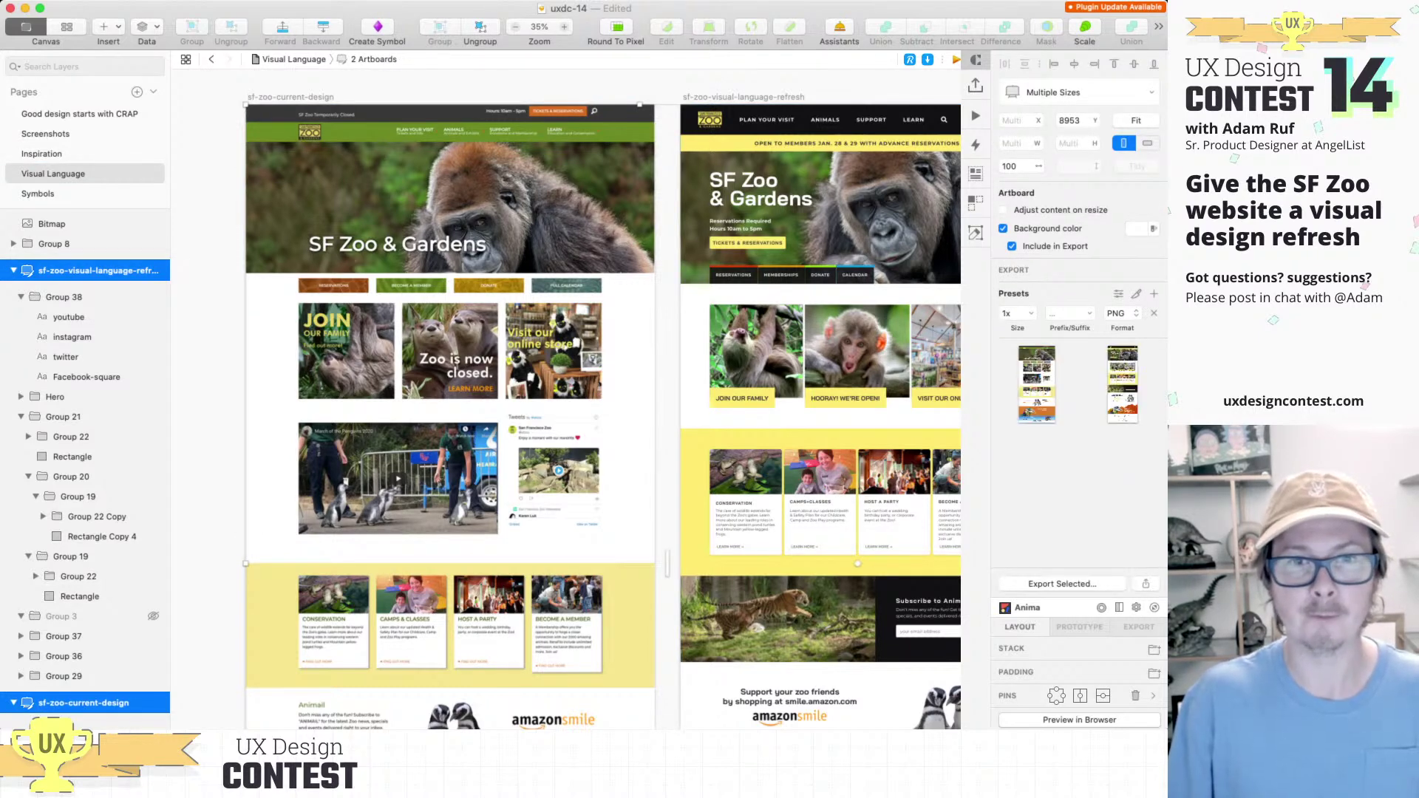
click(1153, 294)
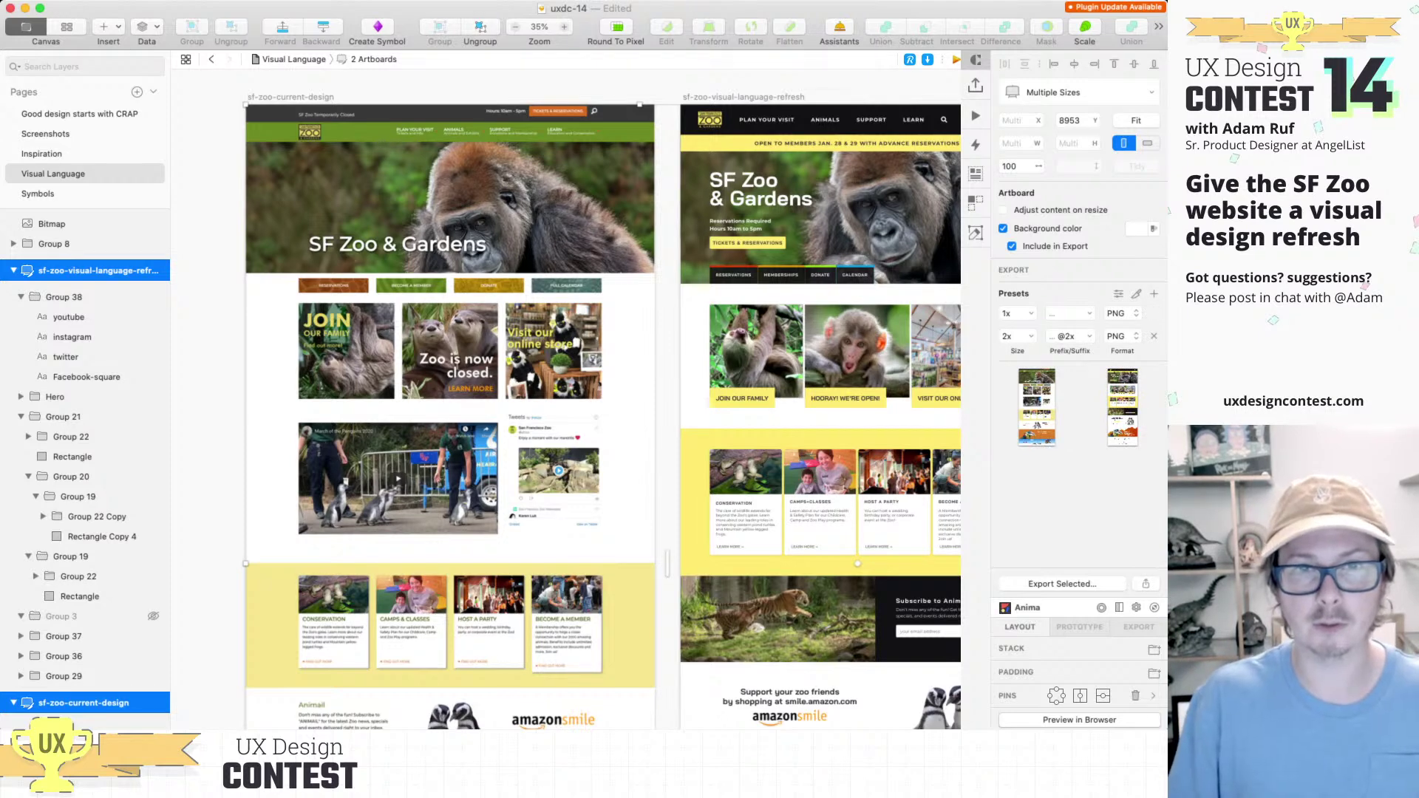
click(1153, 314)
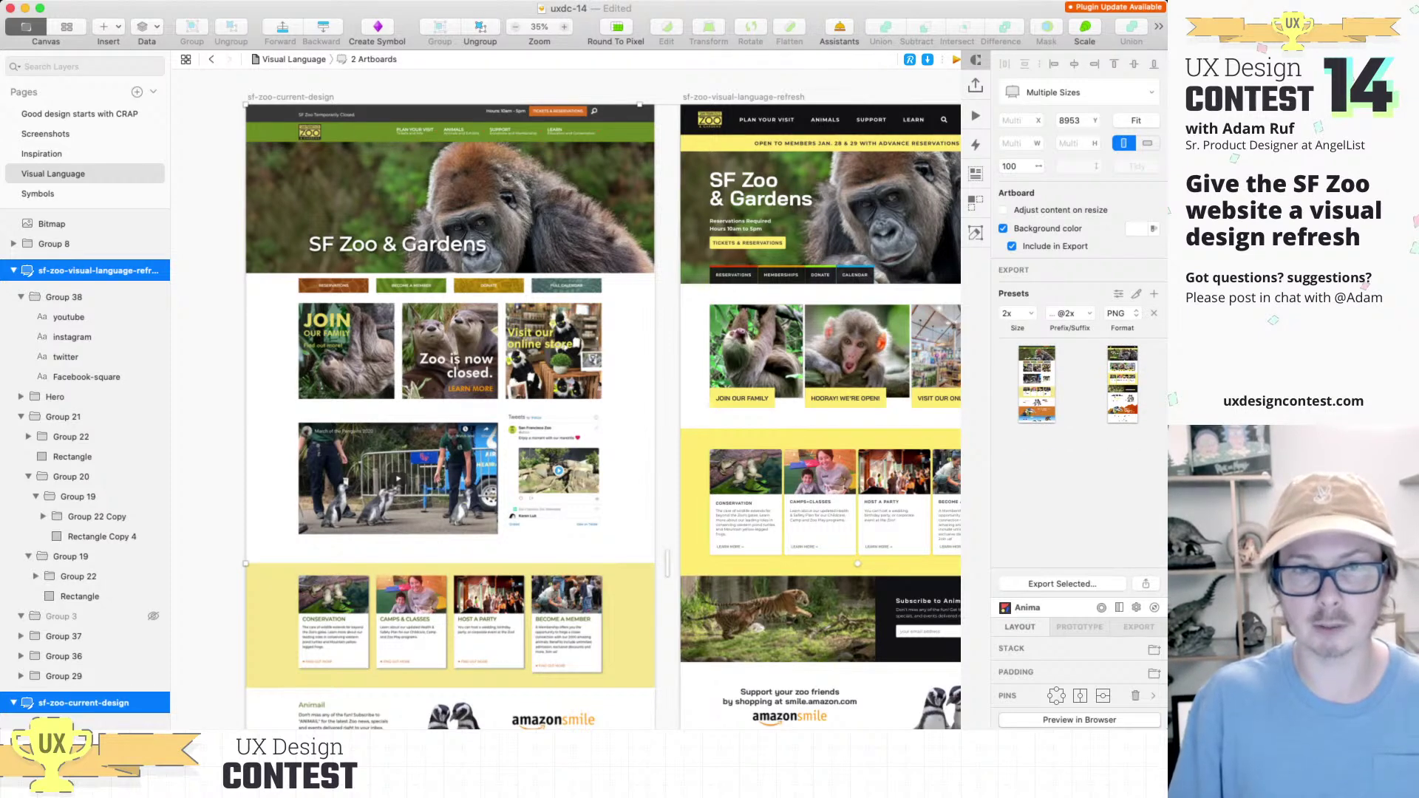
key(super+shift+e)
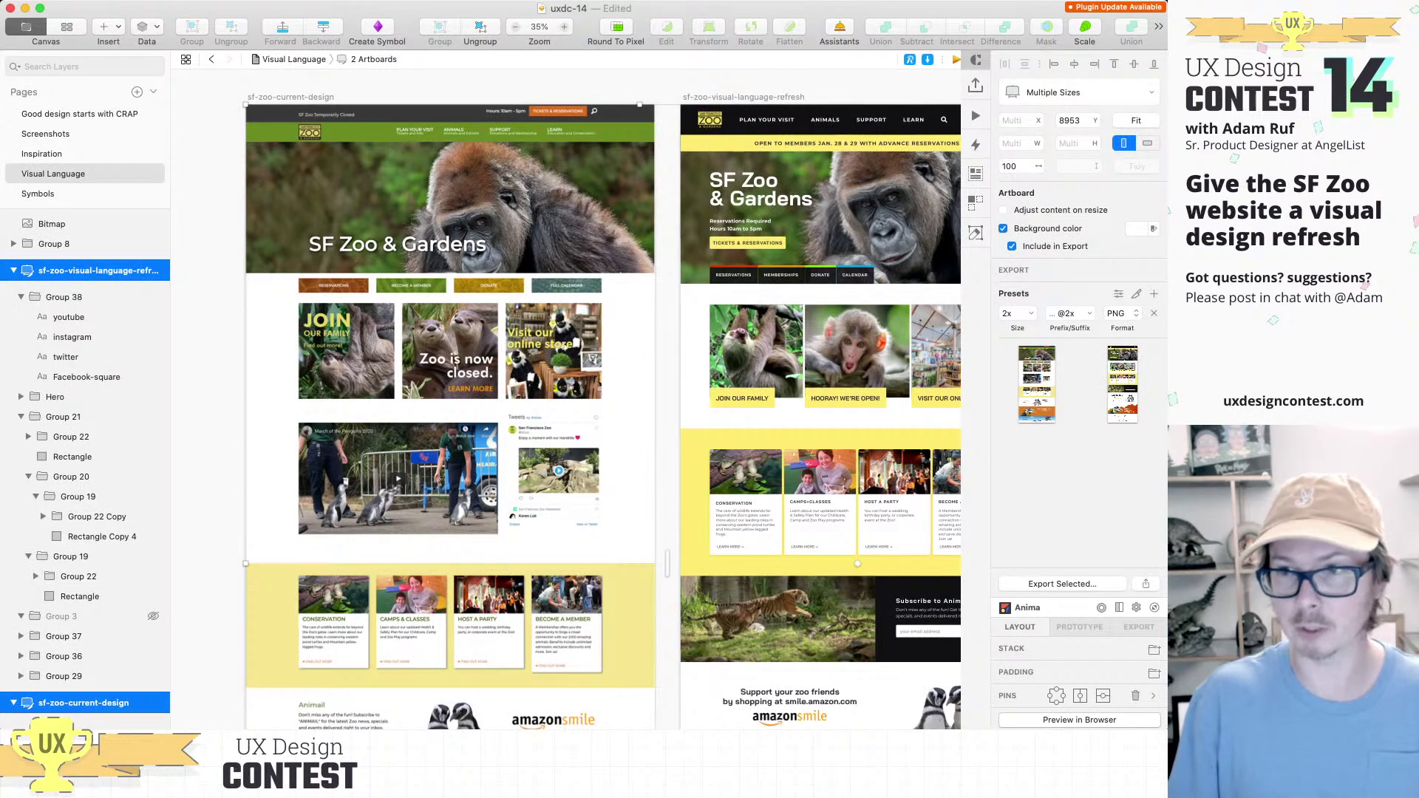
key(super+Tab)
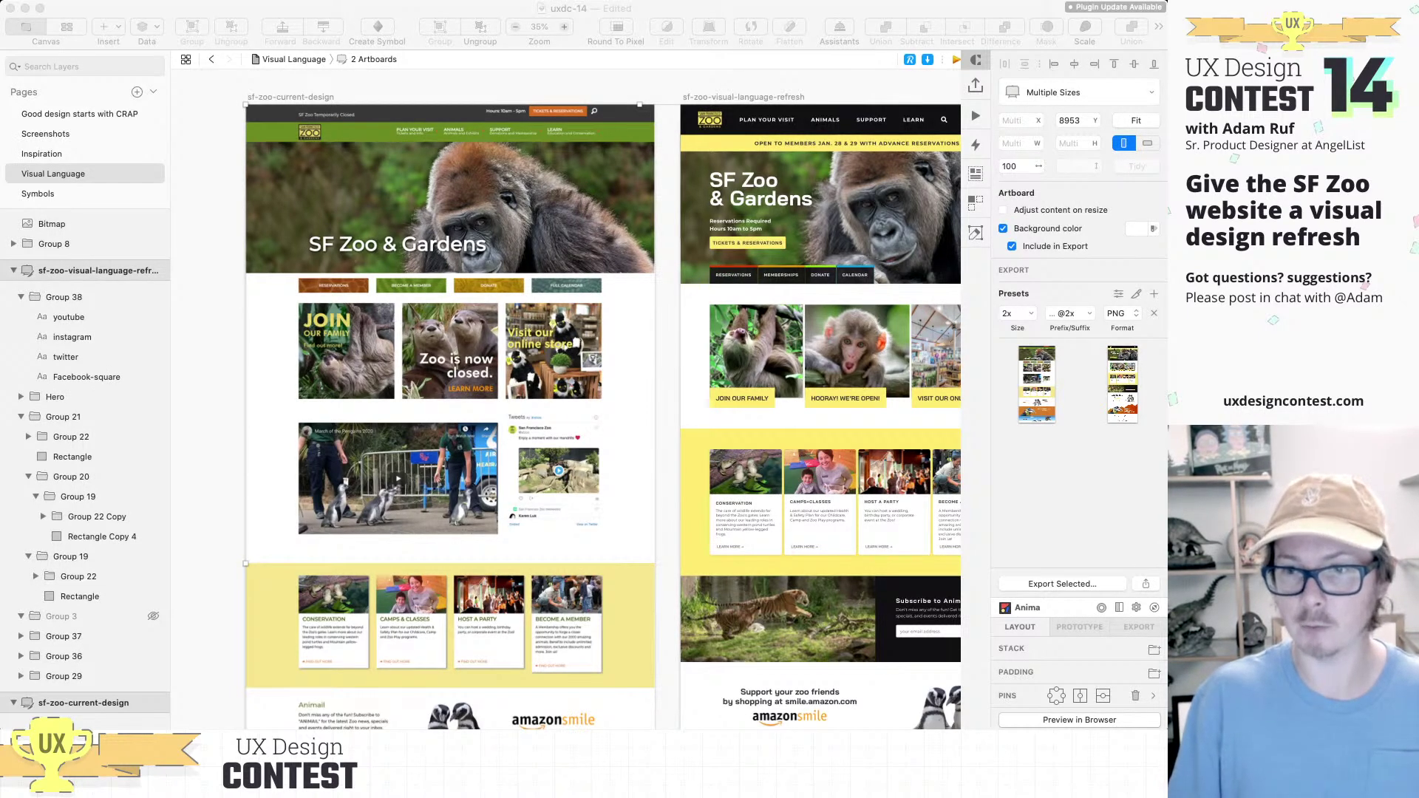
key(super+Tab)
key(Escape)
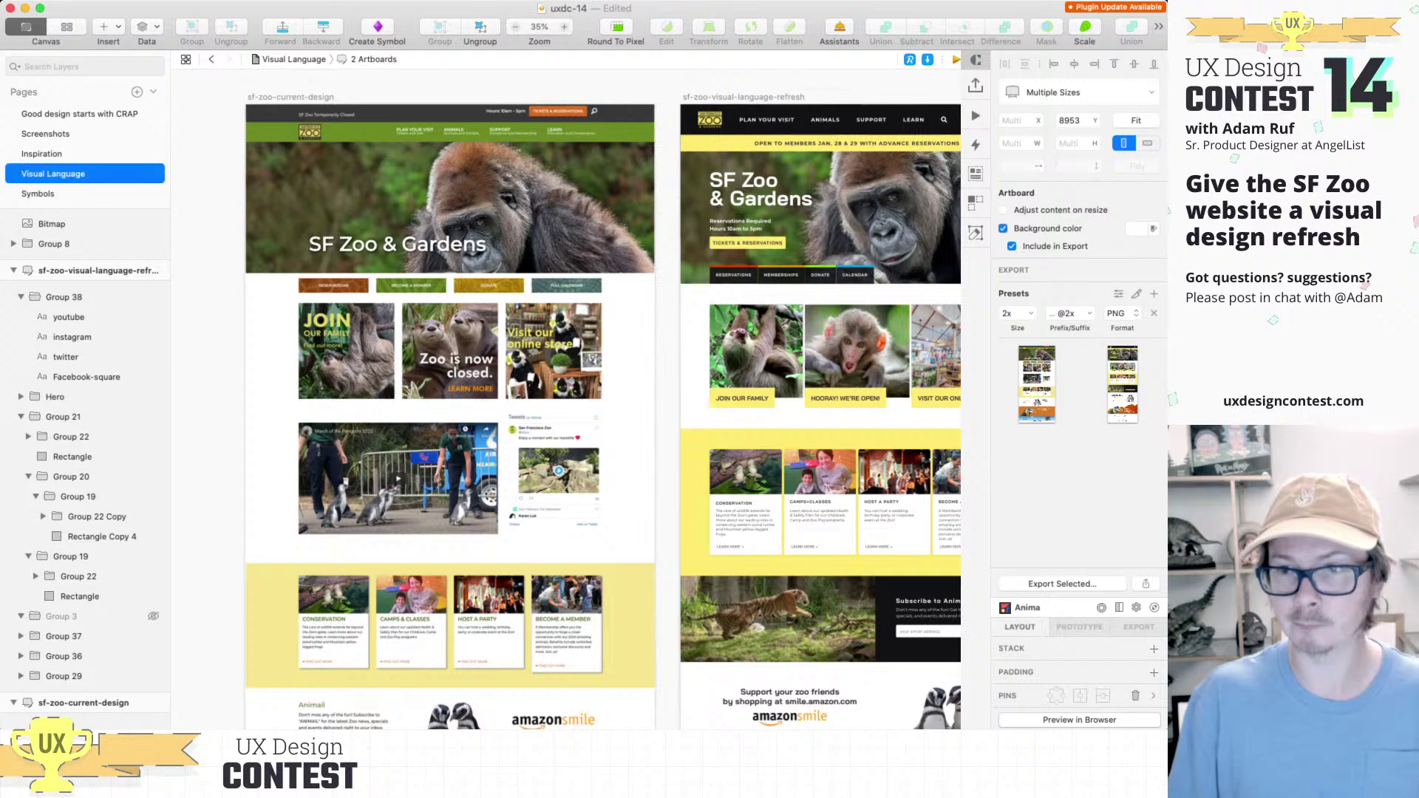
key(super+Tab)
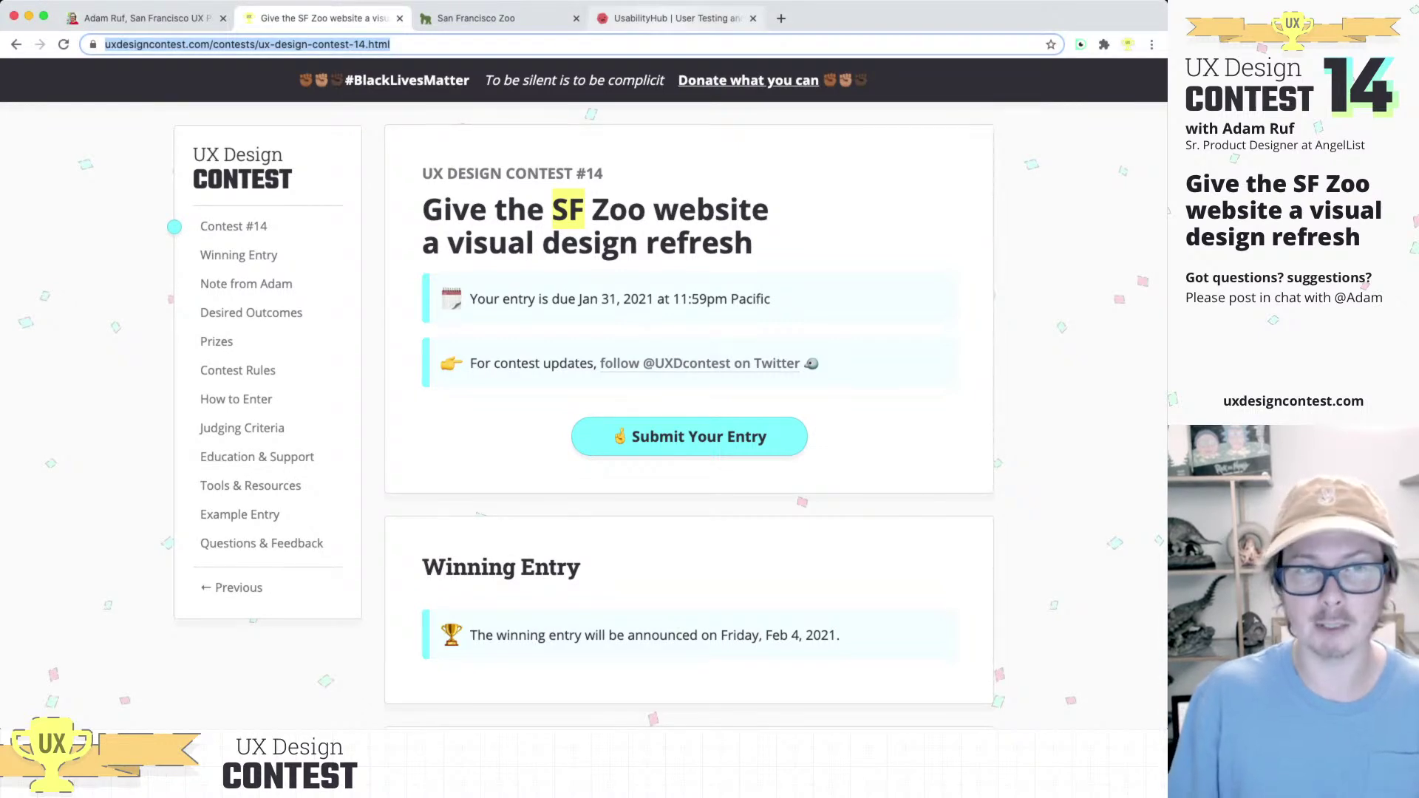
Step: Open the UsabilityHub sign-in page and enter the account e-mail address
click(668, 17)
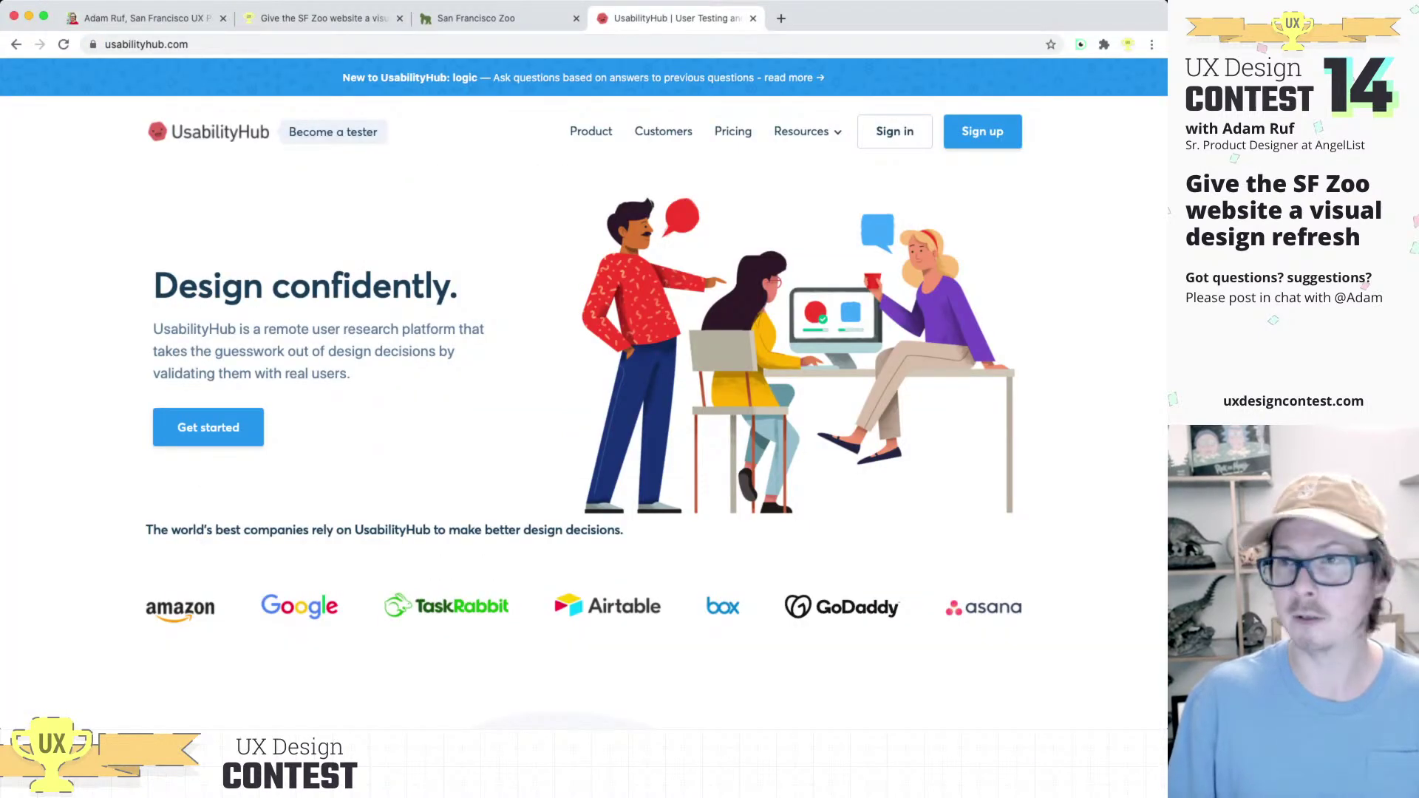
click(894, 131)
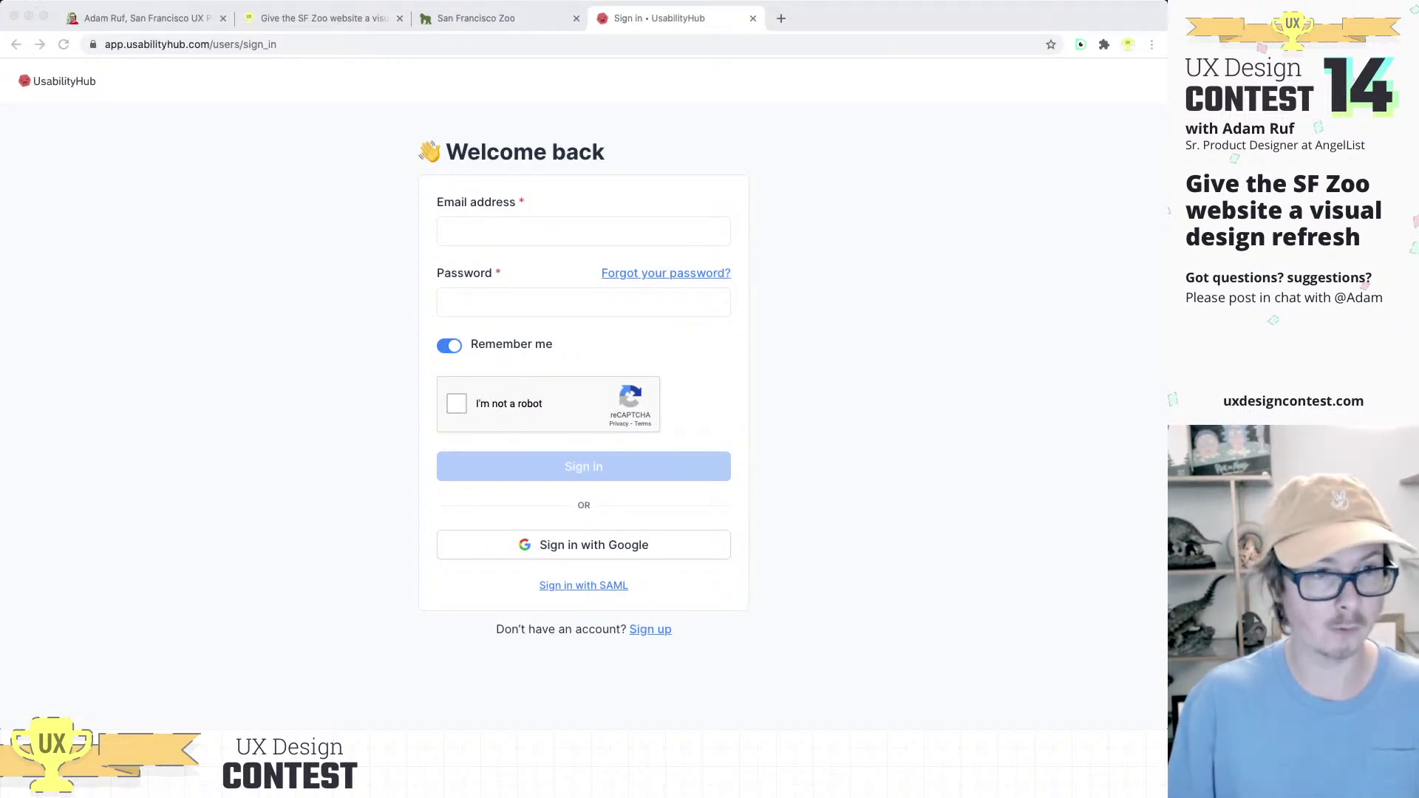
click(584, 231)
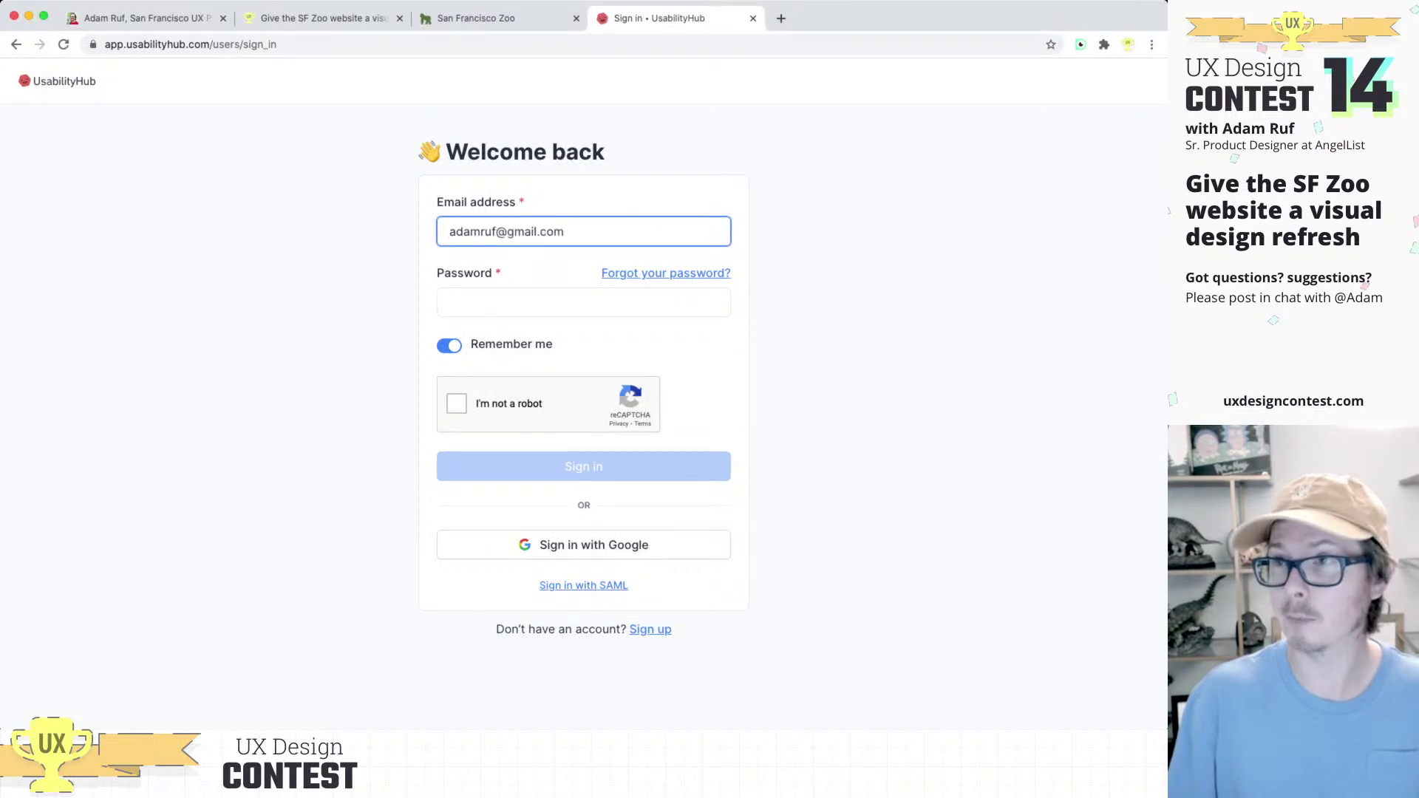
click(584, 302)
Step: Paste a different account e-mail and the password, pass the robot check, and sign in
key(super+Tab)
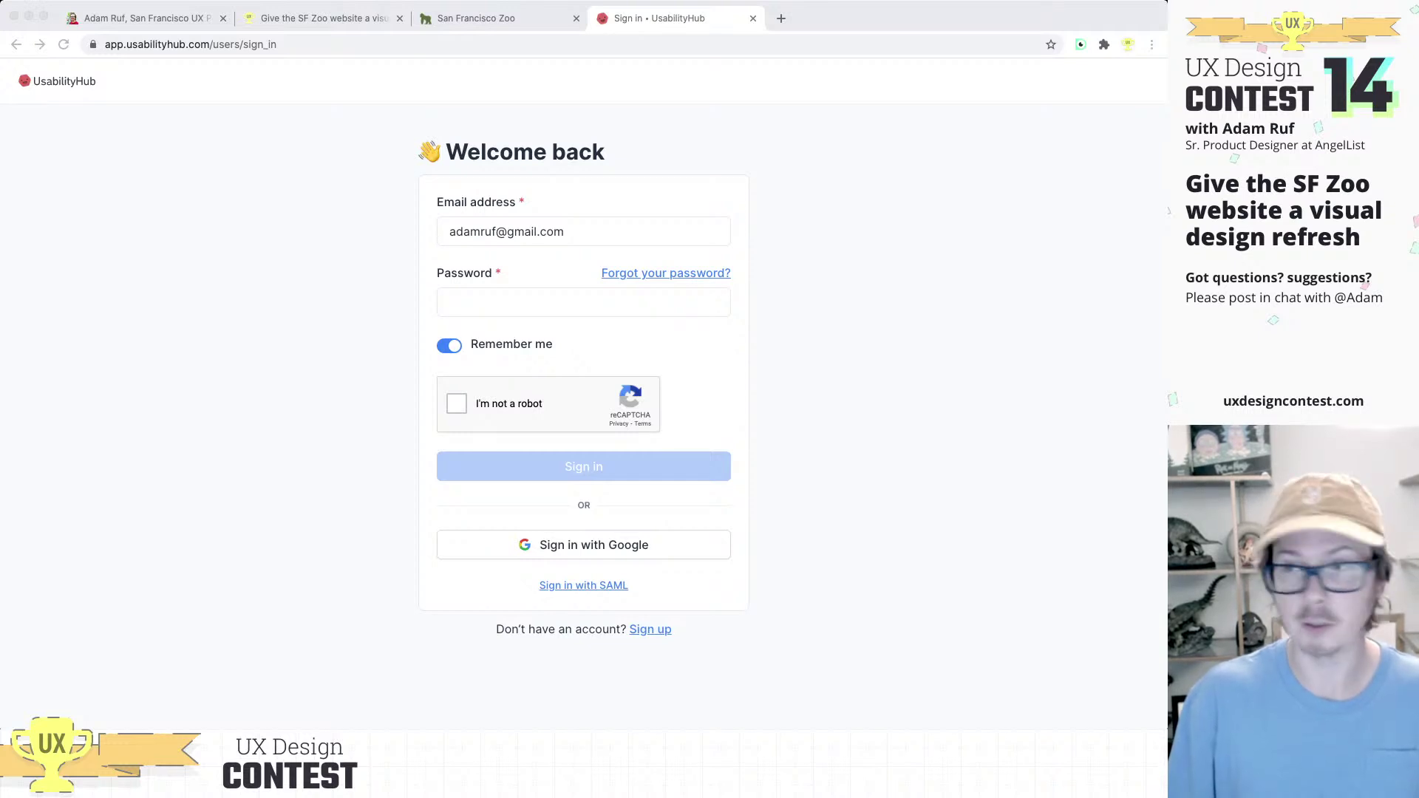
key(super+Tab)
key(shift+Tab)
key(super+v)
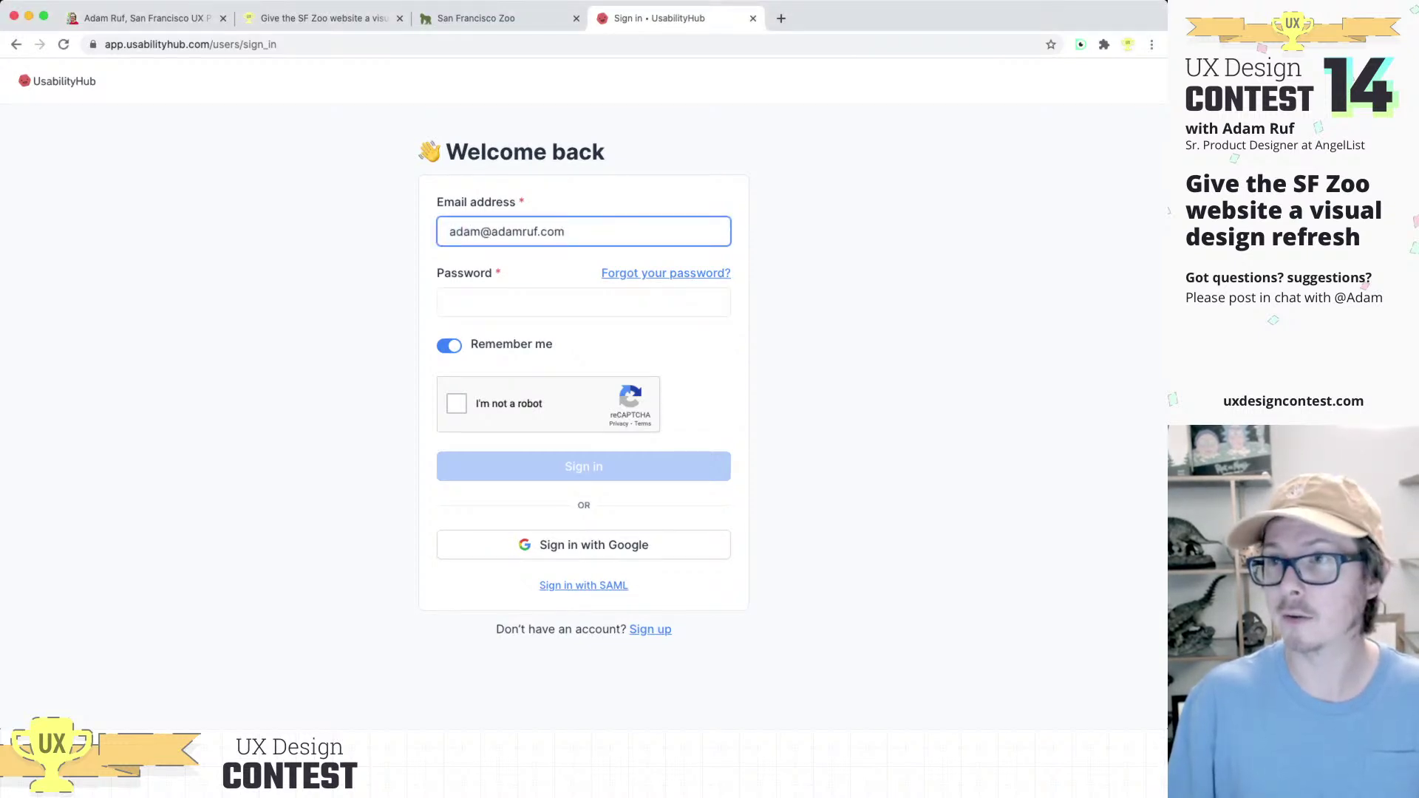
key(super+Tab)
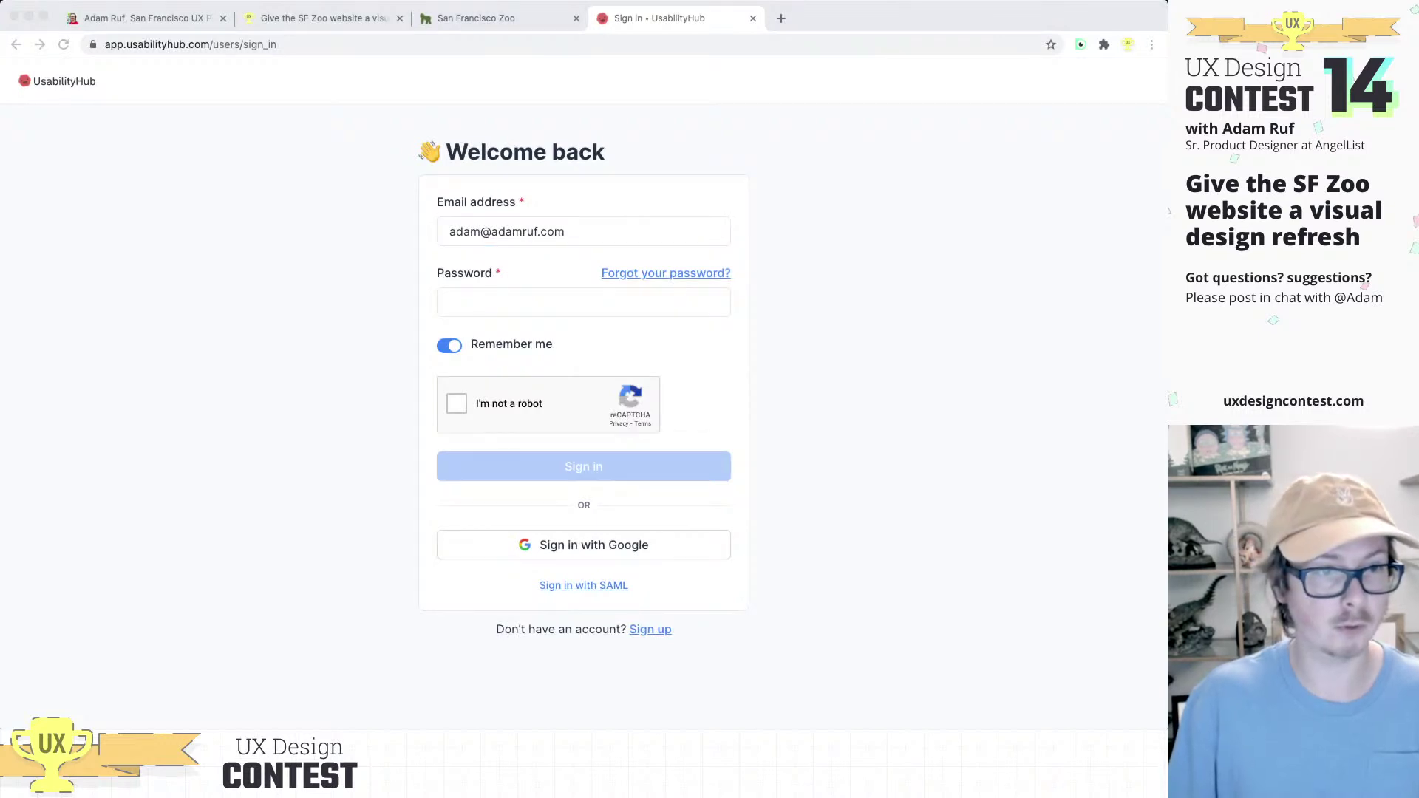
key(super+Tab)
key(Tab)
key(super+v)
key(Tab)
key(Tab)
key(space)
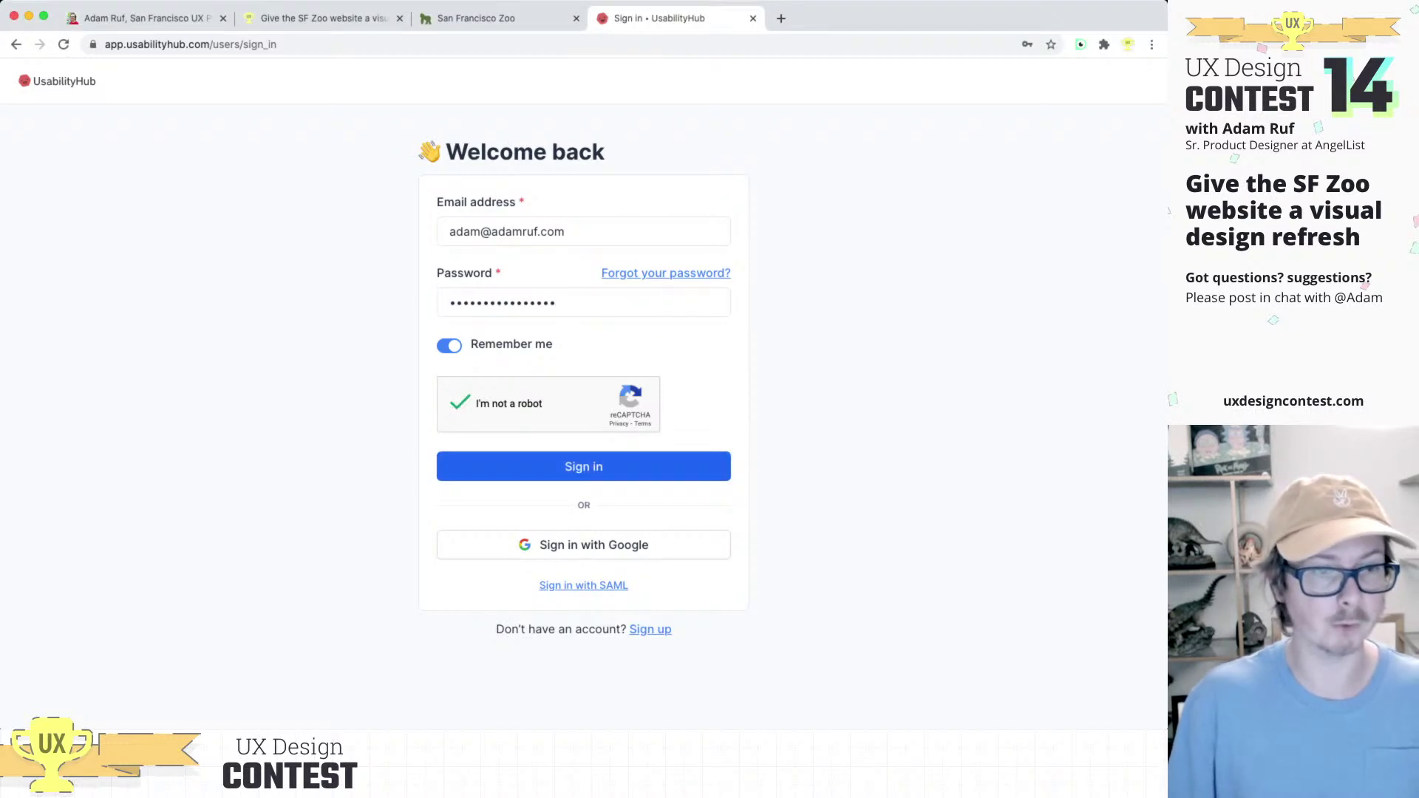
key(Tab)
key(Return)
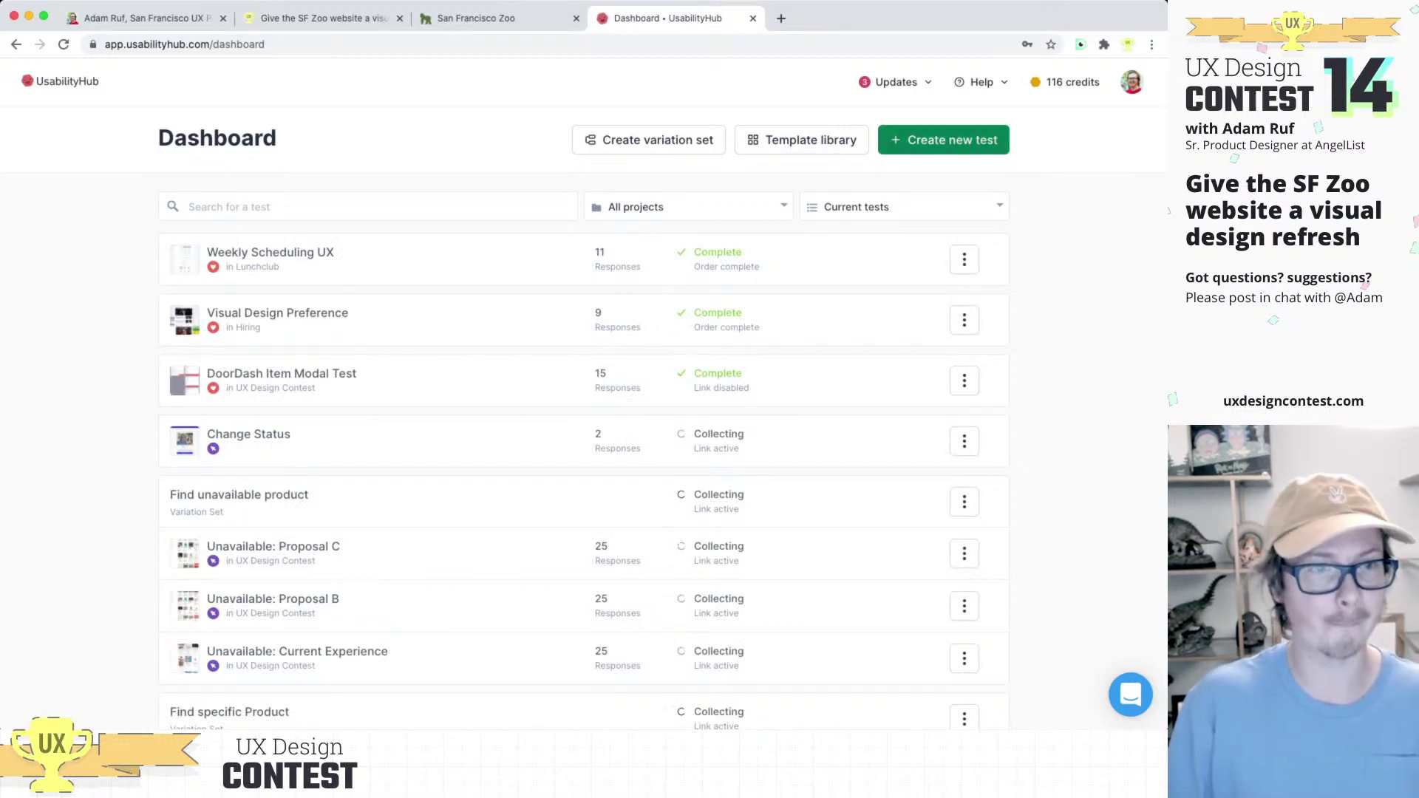
Step: Create a new test named 'SF Zoo Visual Design Test'
click(944, 139)
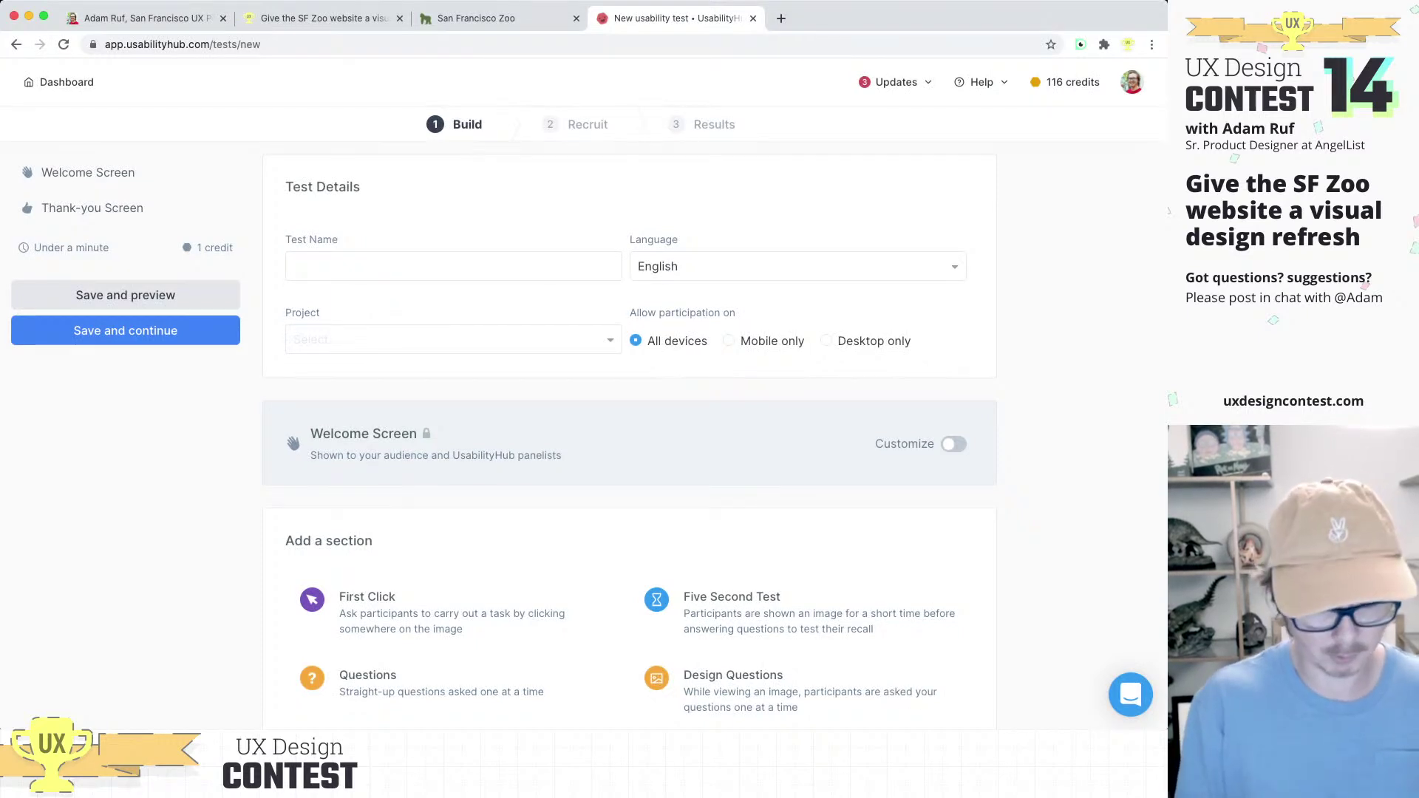
click(453, 266)
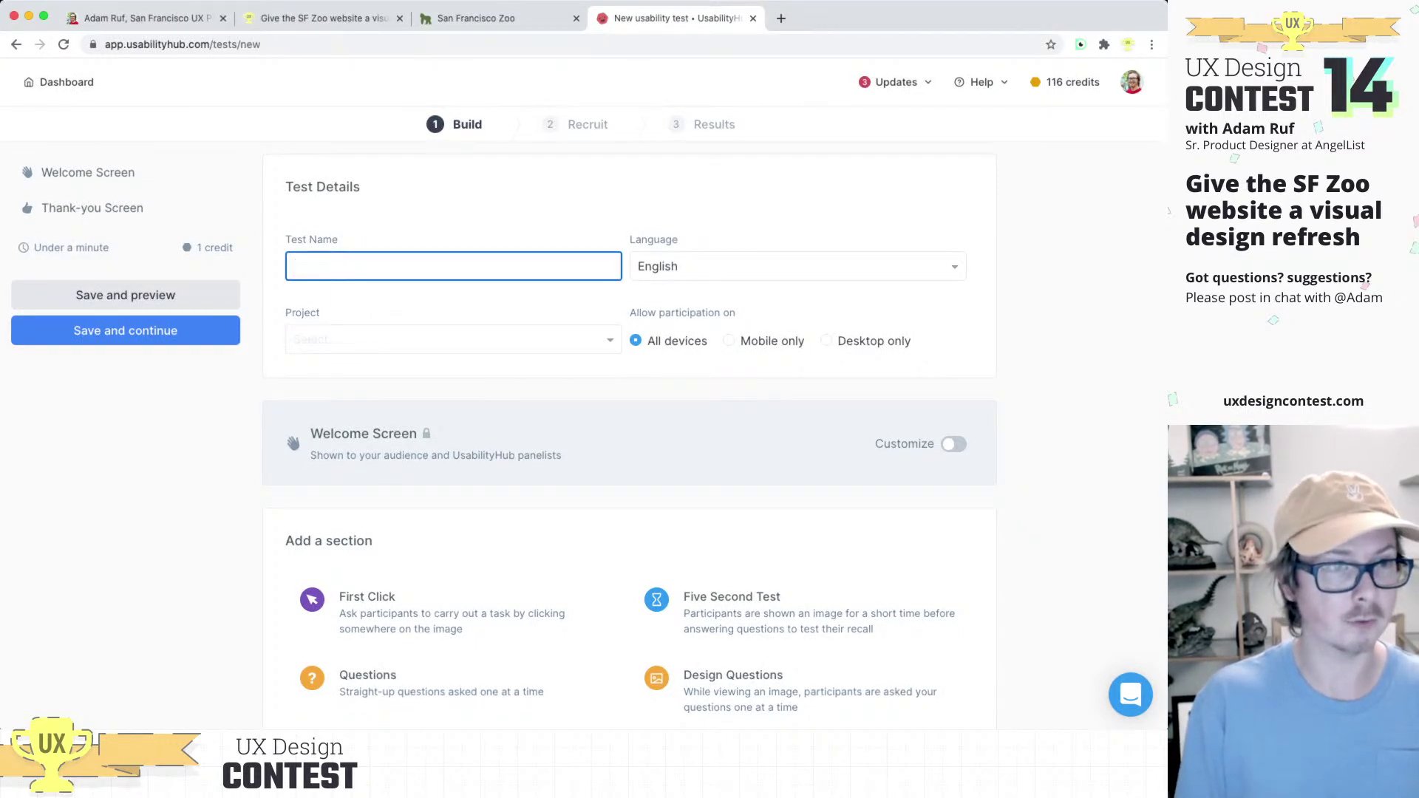
text(SF Zoo )
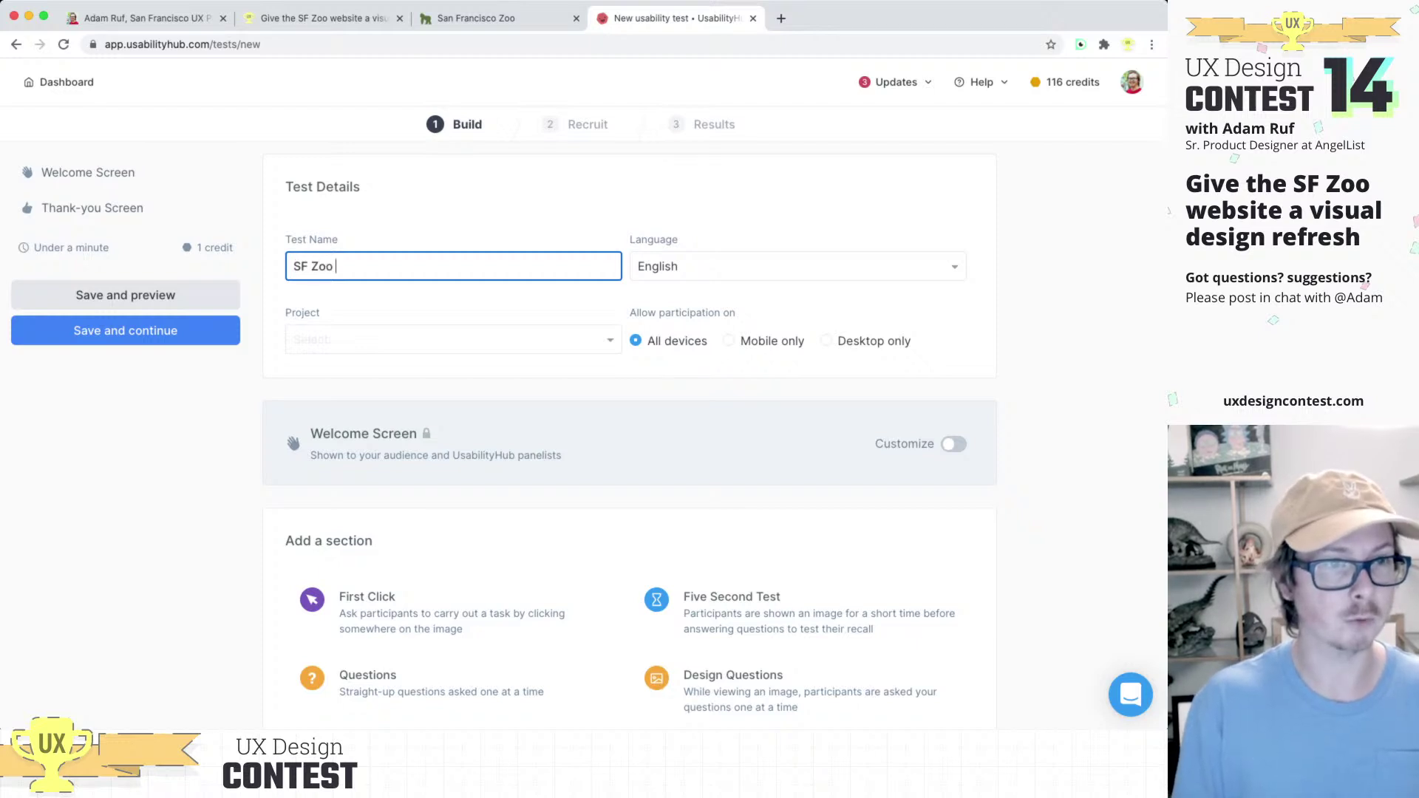
text(Visual Design)
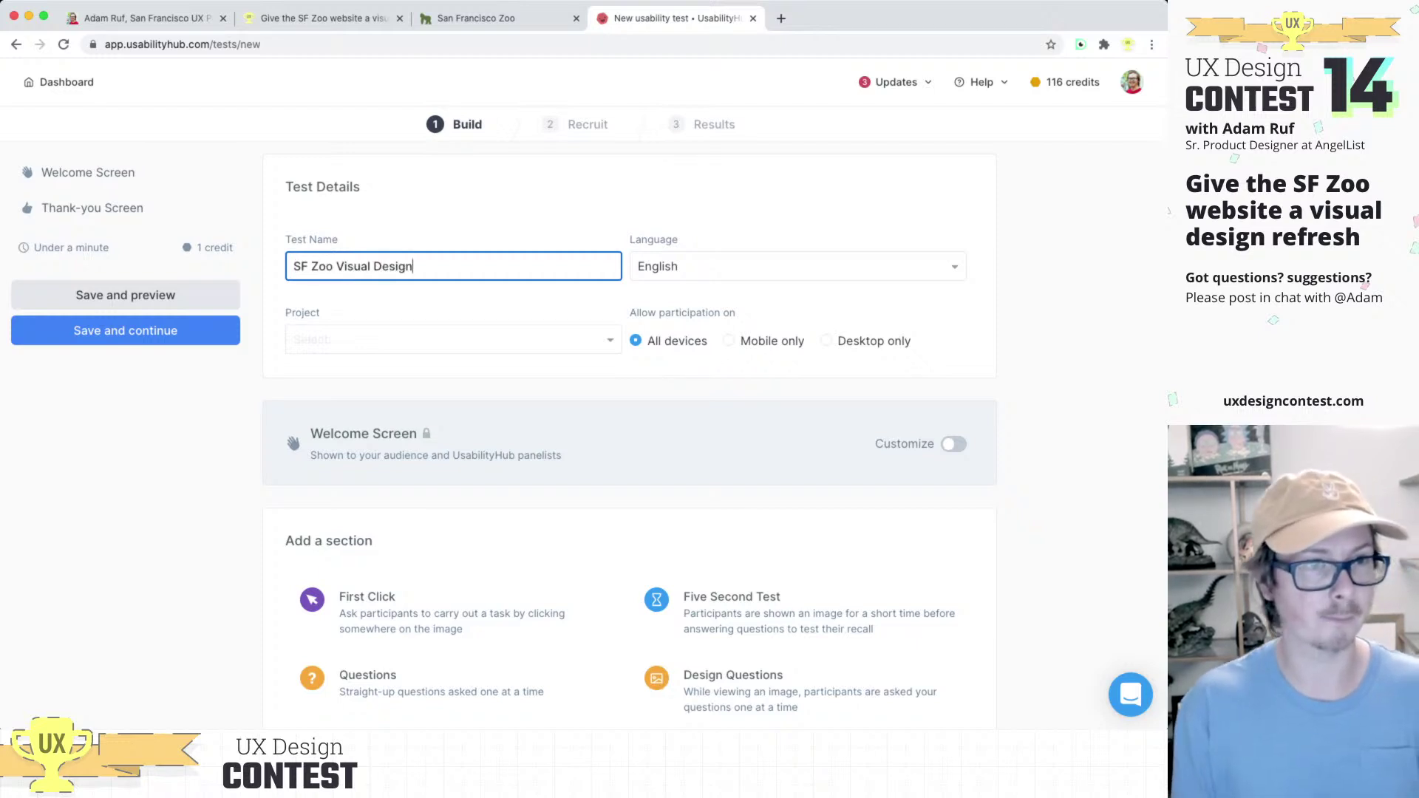
text( T)
key(BackSpace)
text(Compe)
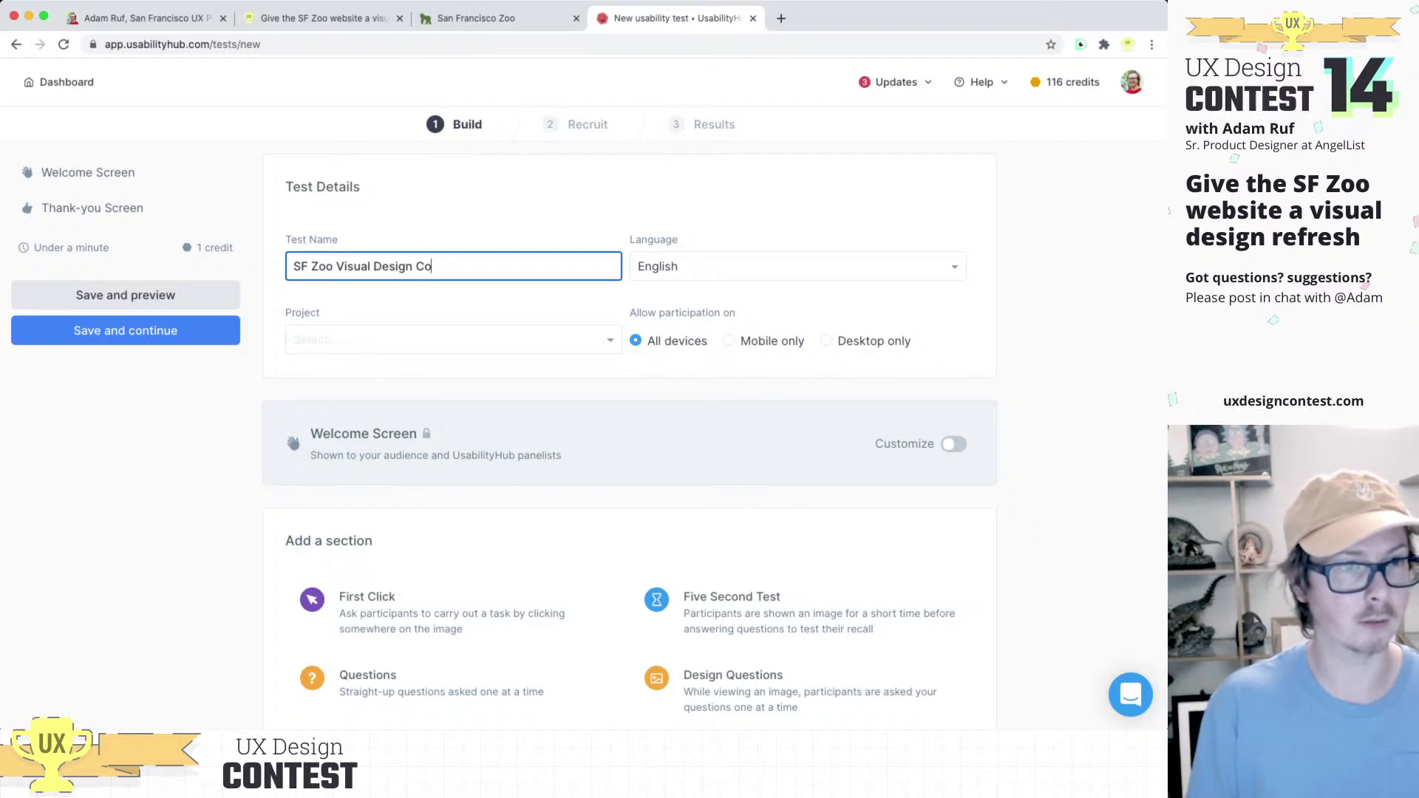
key(BackSpace)
key(BackSpace)
key(BackSpace)
text(n)
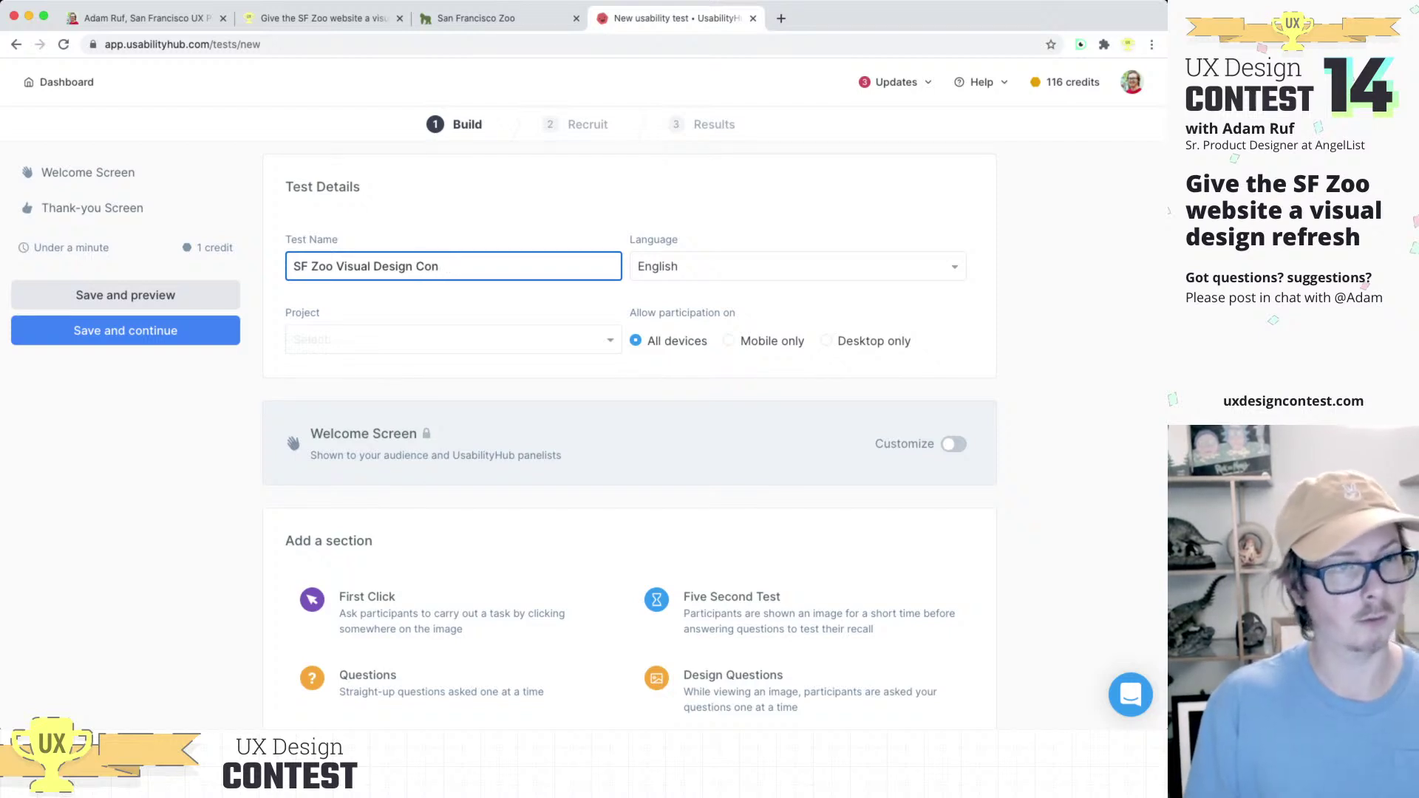
key(BackSpace)
key(BackSpace)
key(BackSpace)
text(Test)
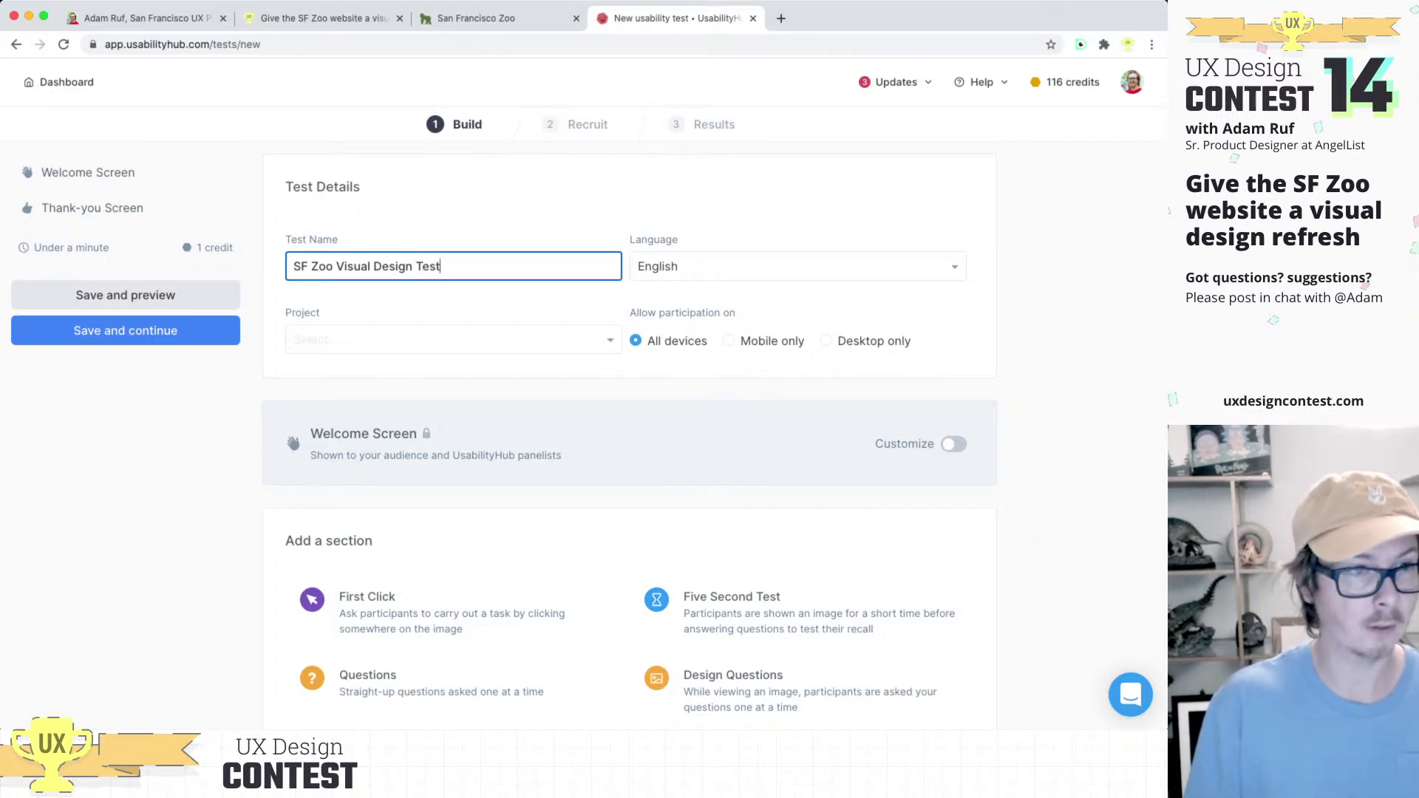
Step: Assign the test to the UX Design Contest project and allow desktop-only participation
click(370, 339)
text(UX)
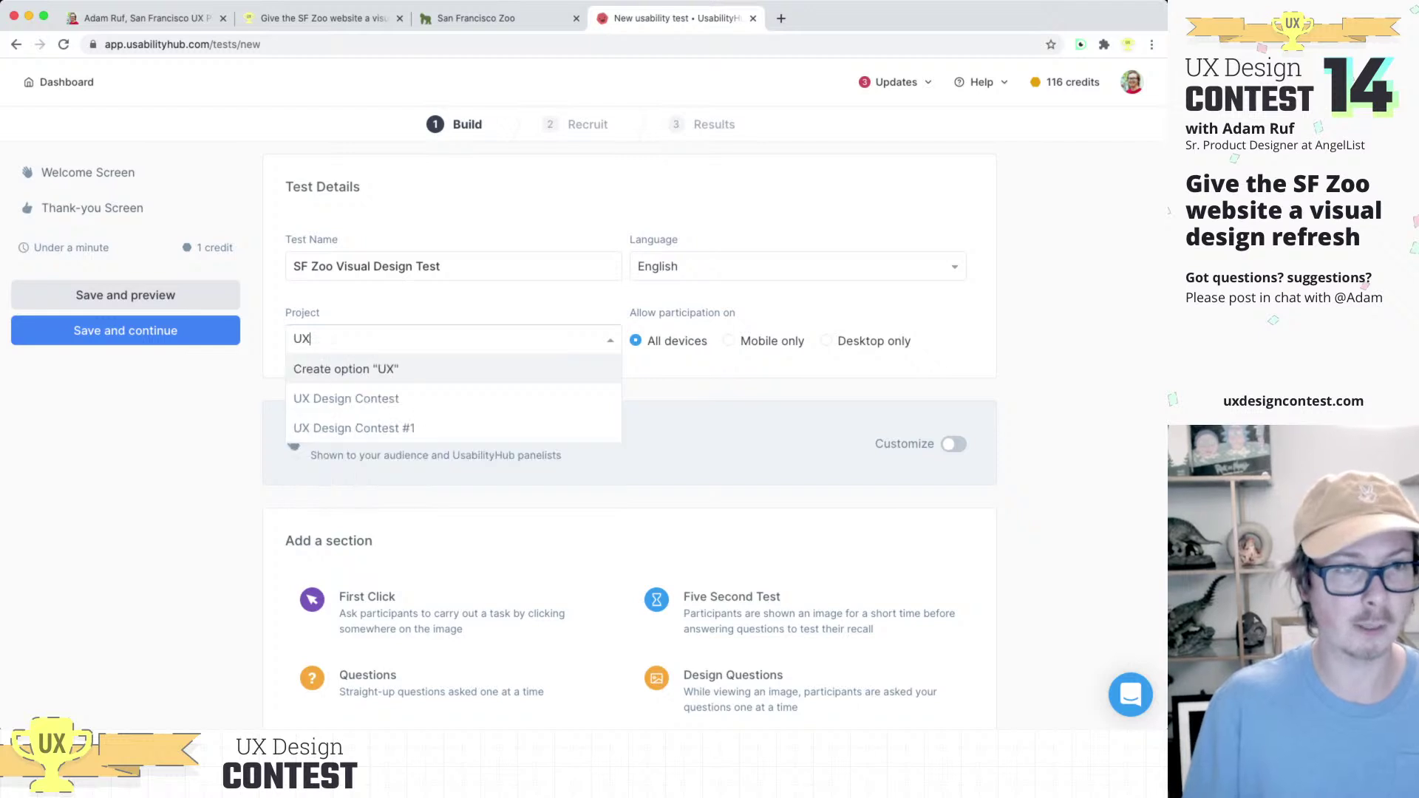
key(Down)
key(Return)
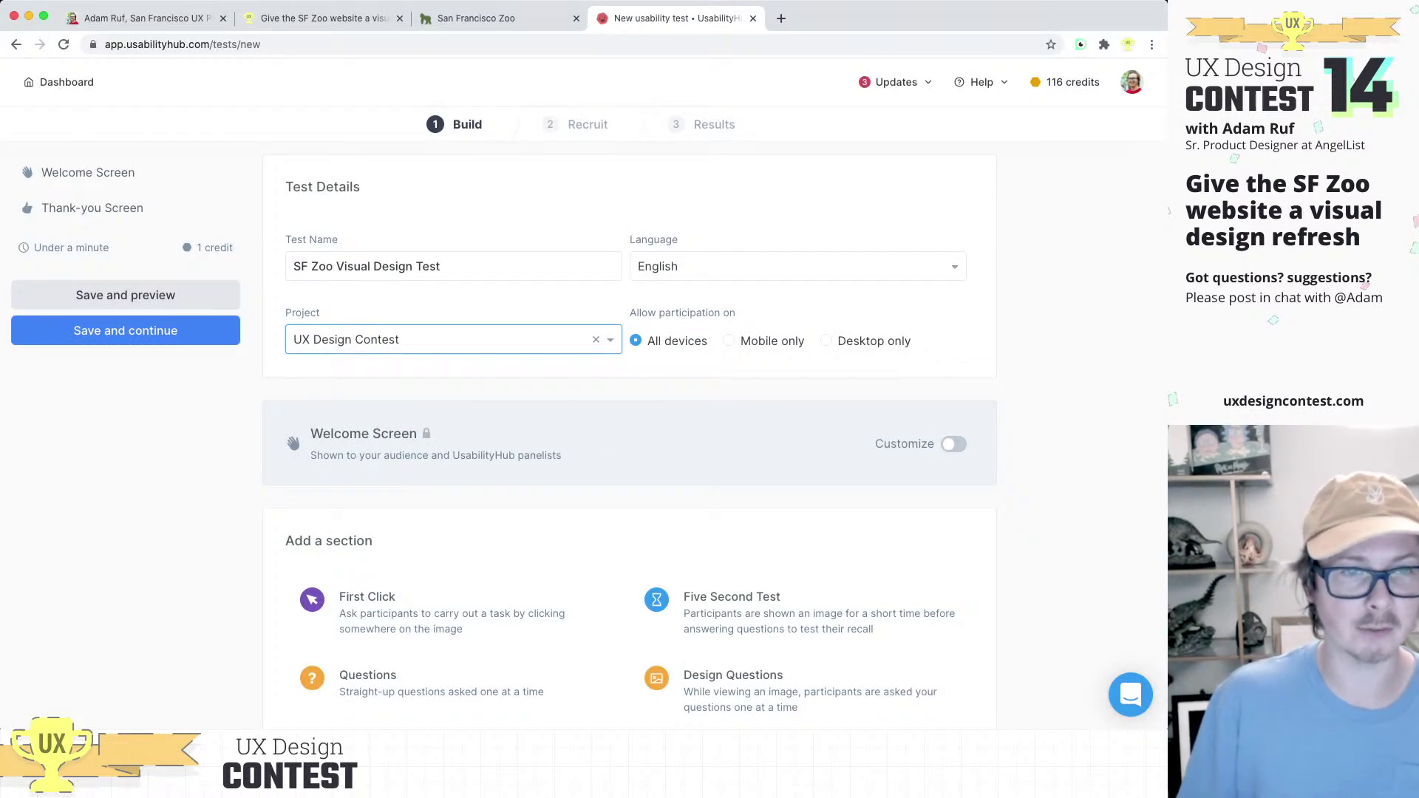
click(826, 341)
Step: Scroll down to the section choices and add a Preference Test section to the SF Zoo test
scroll(739, 354, down, 5)
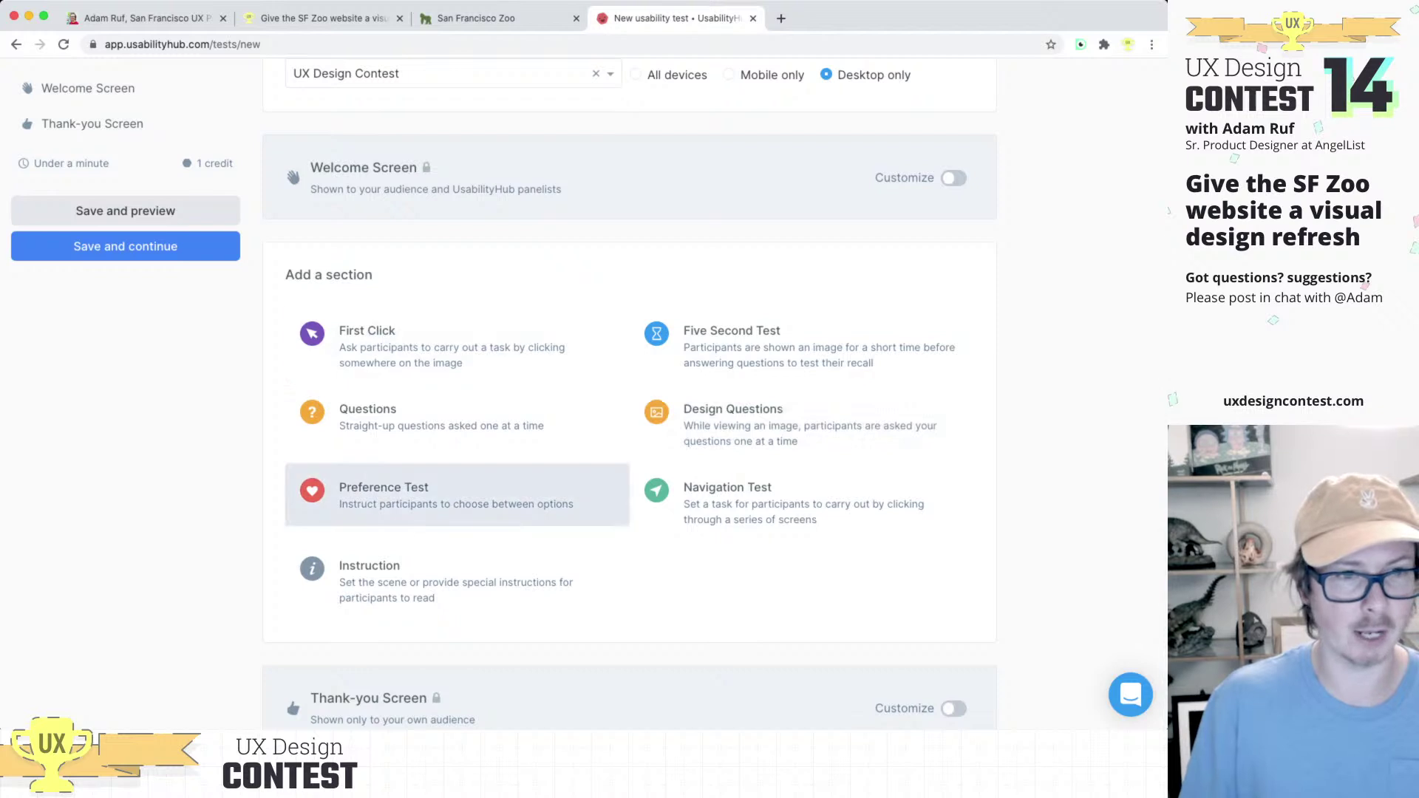
scroll(458, 325, down, 1)
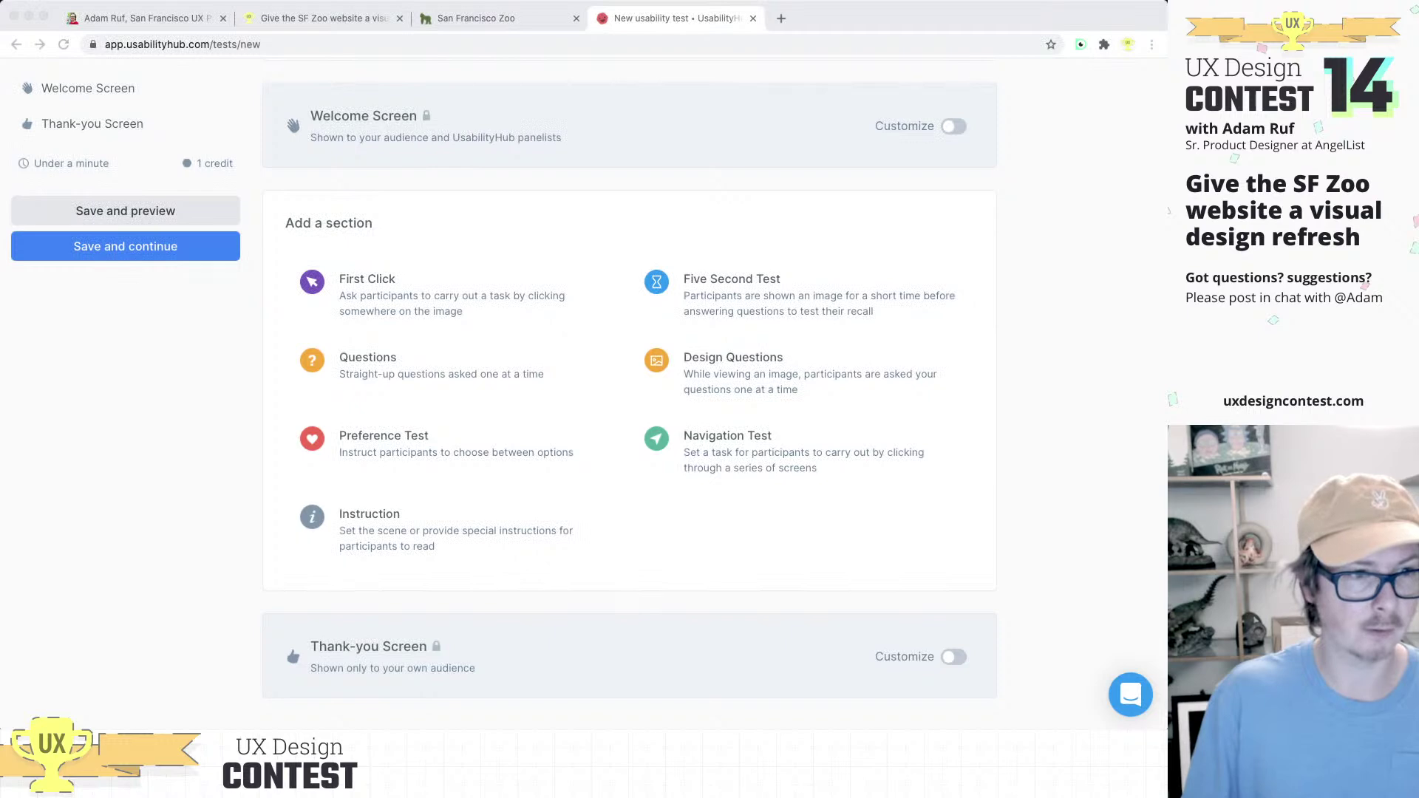
key(super+Tab)
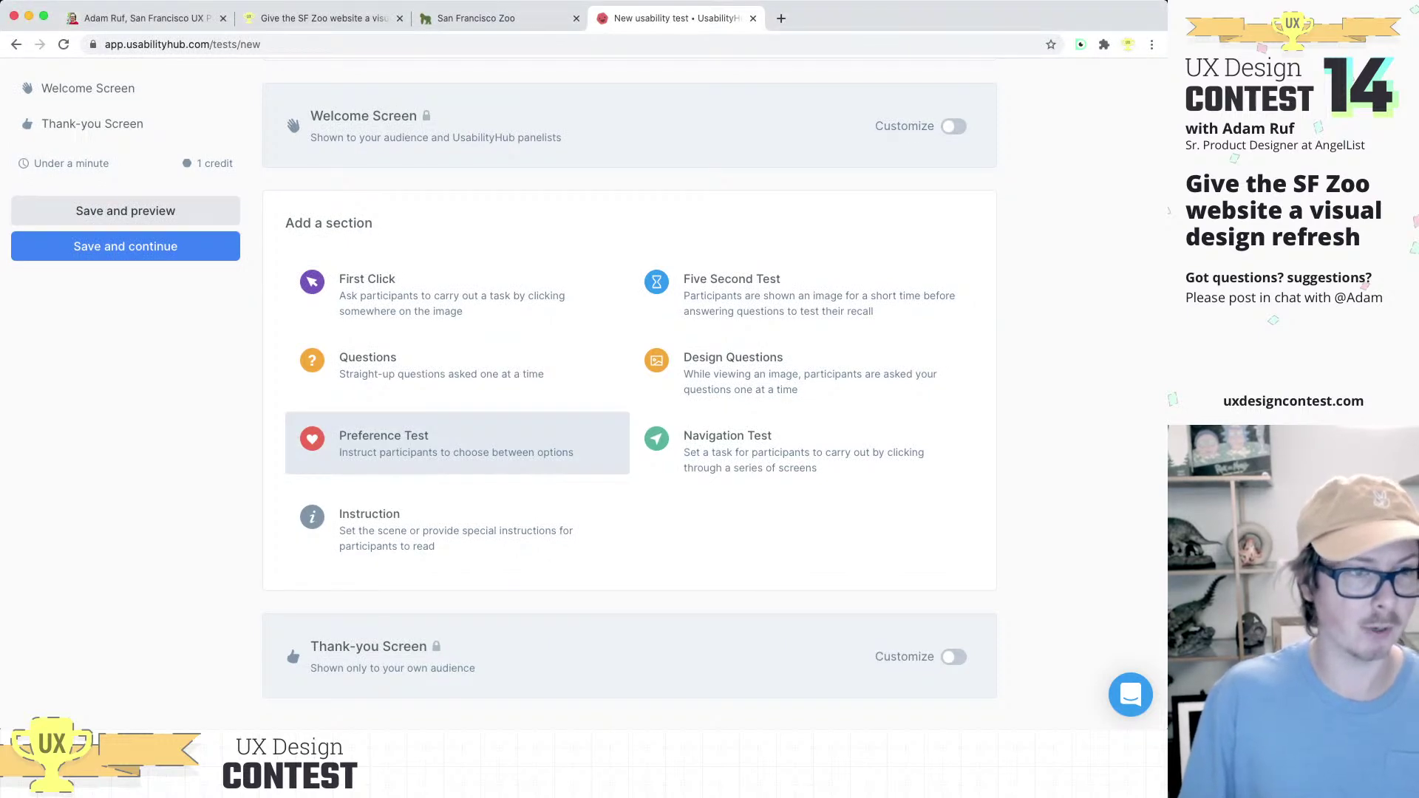
click(443, 443)
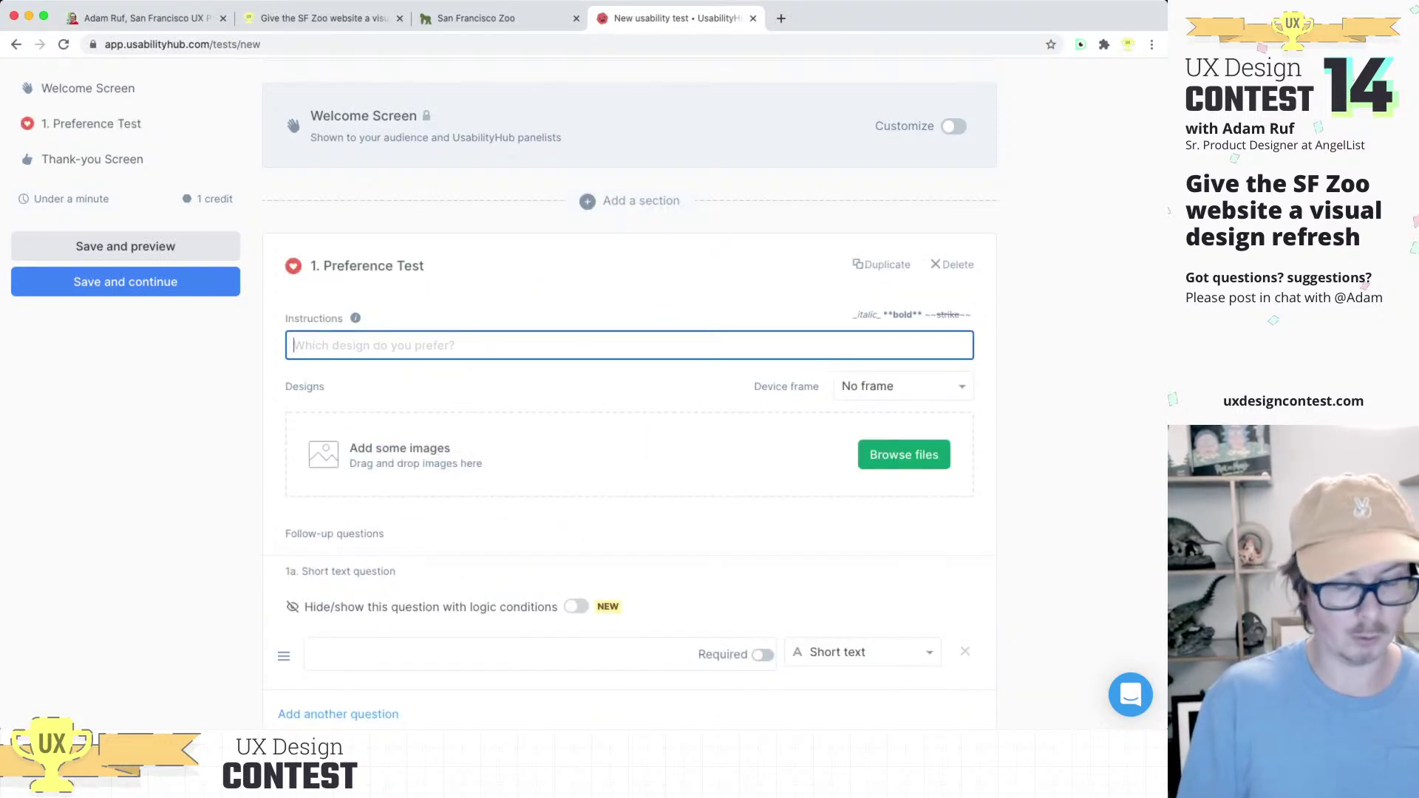
Step: Draft and revise the instructions until they read 'Which design would you rather use?'
text(Which)
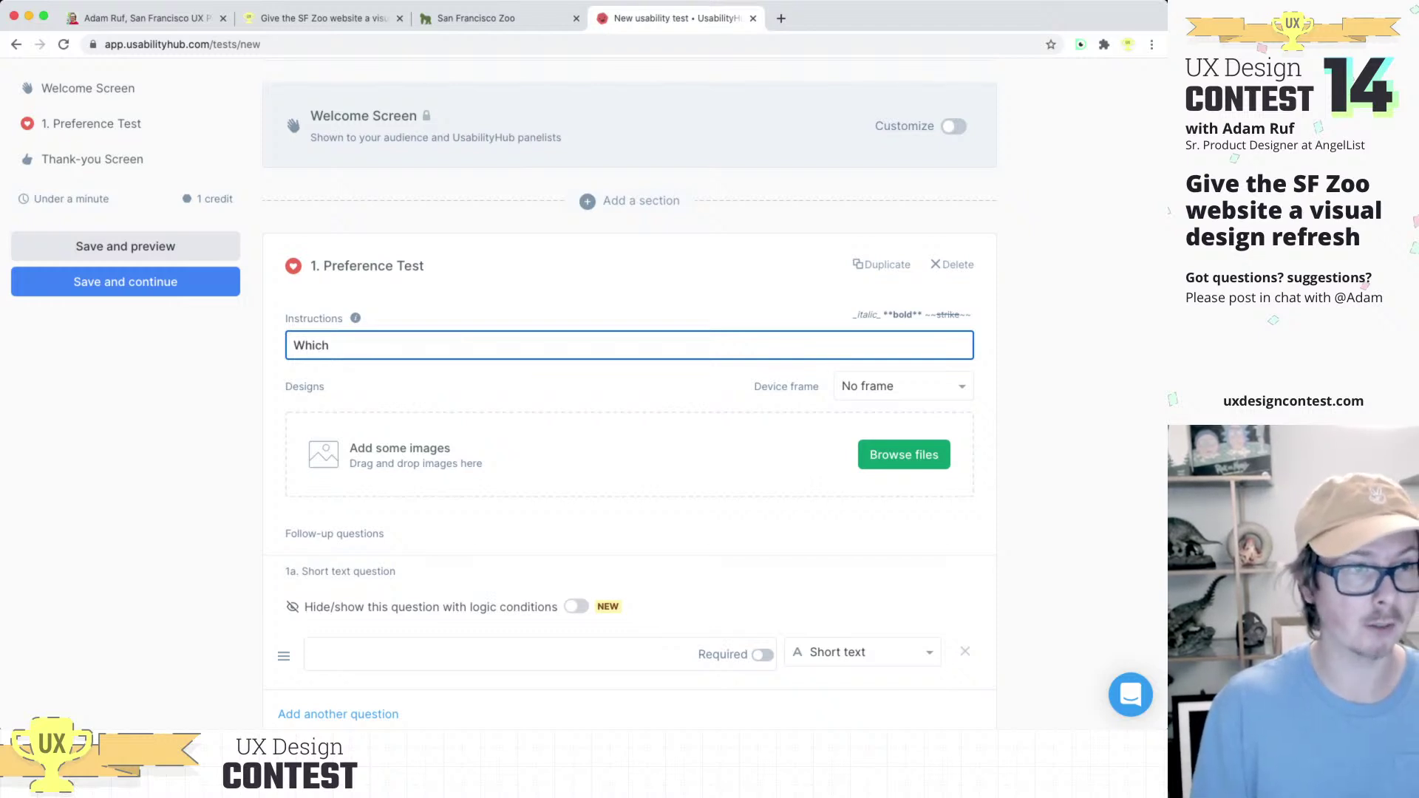
key(BackSpace)
key(BackSpace)
key(BackSpace)
key(BackSpace)
key(BackSpace)
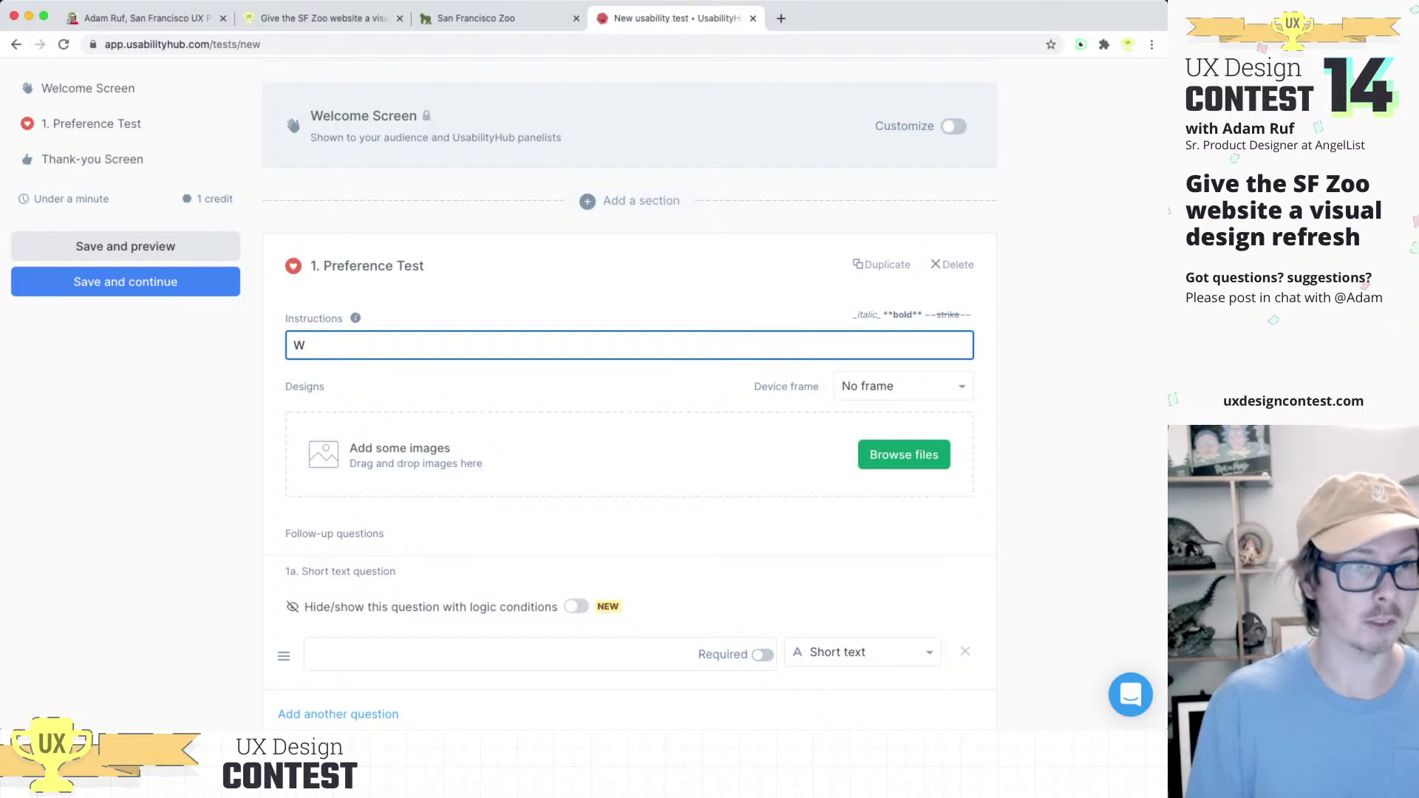
text(Which d)
text(es)
text(ign do you pre)
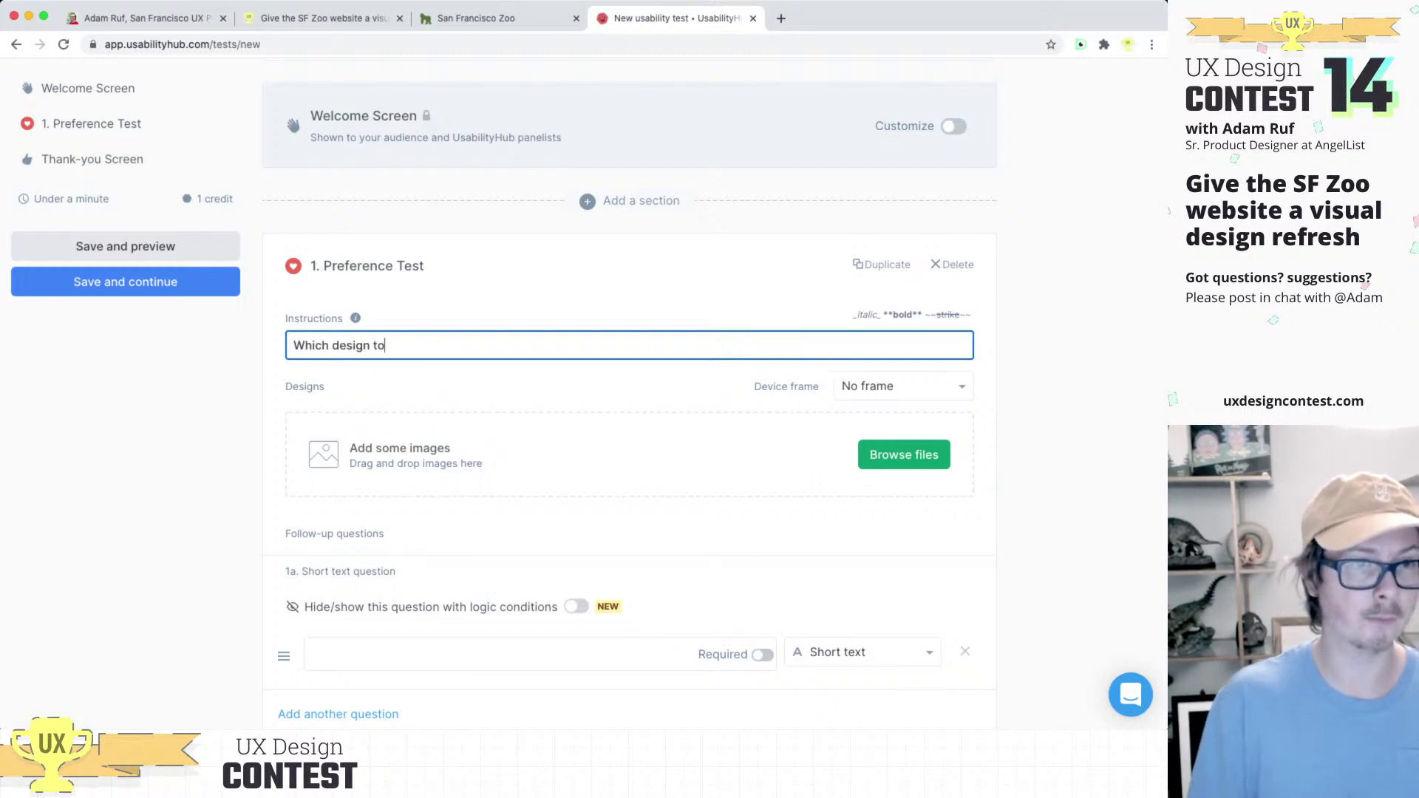
text(fer)
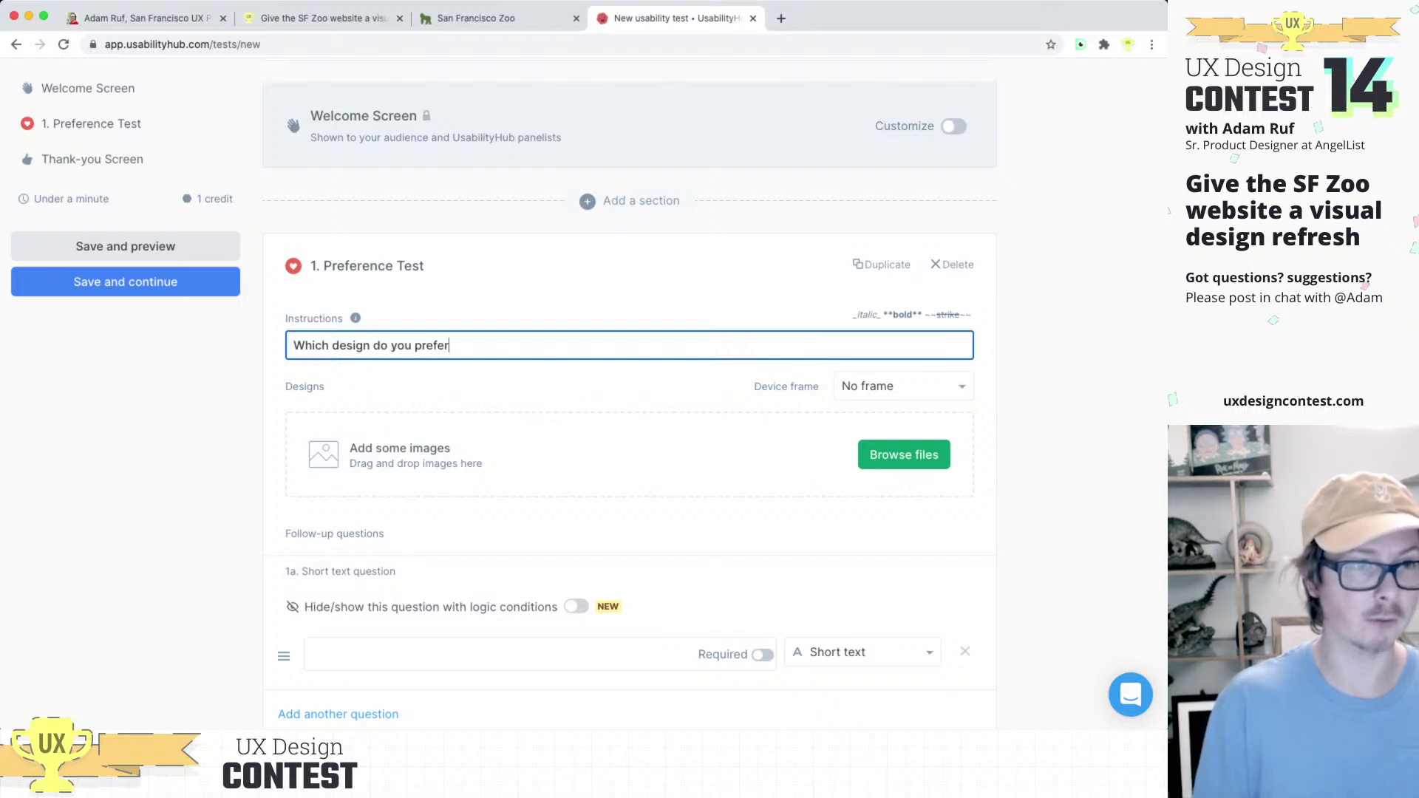
key(BackSpace)
key(BackSpace)
key(BackSpace)
key(BackSpace)
key(BackSpace)
key(BackSpace)
text(like better?)
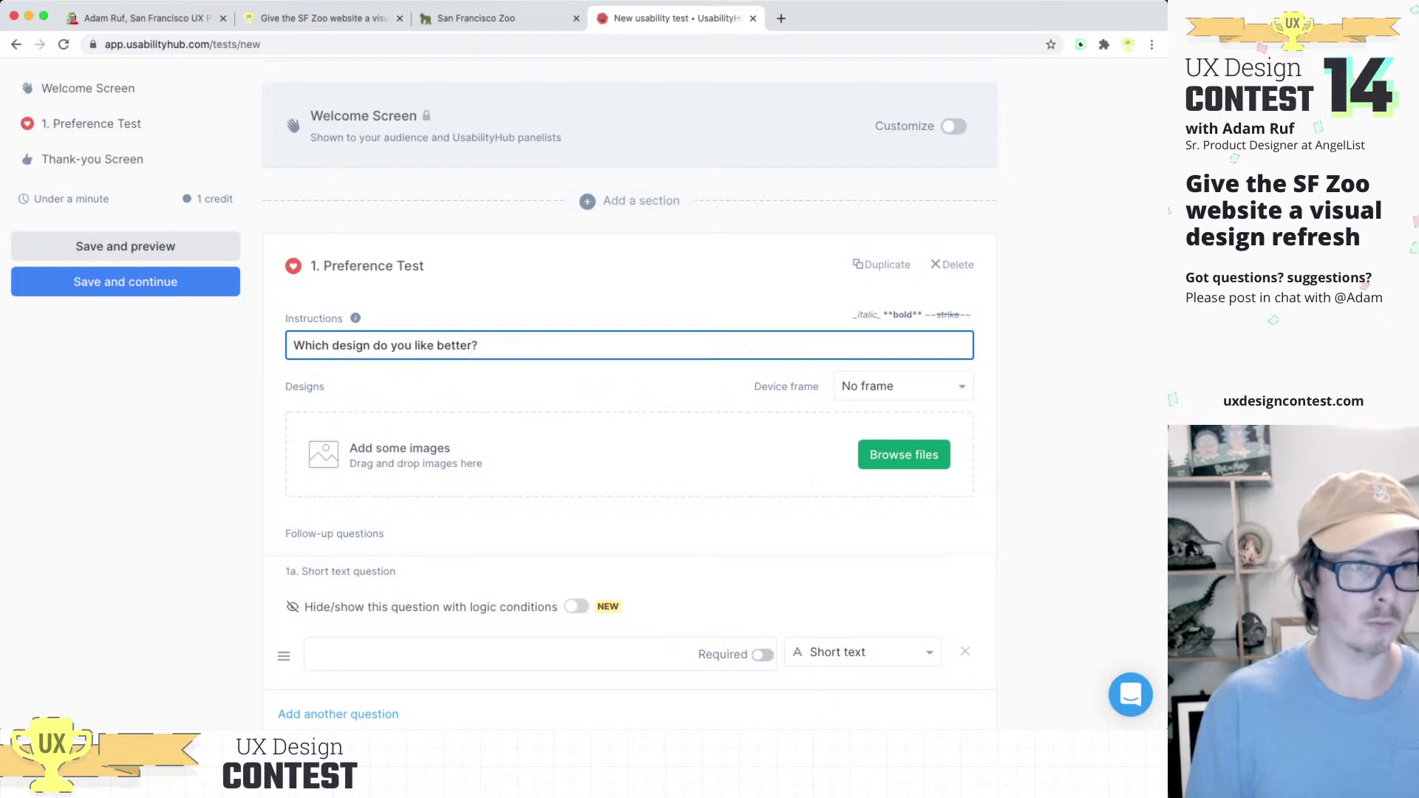
triple_click(380, 345)
text(Which design)
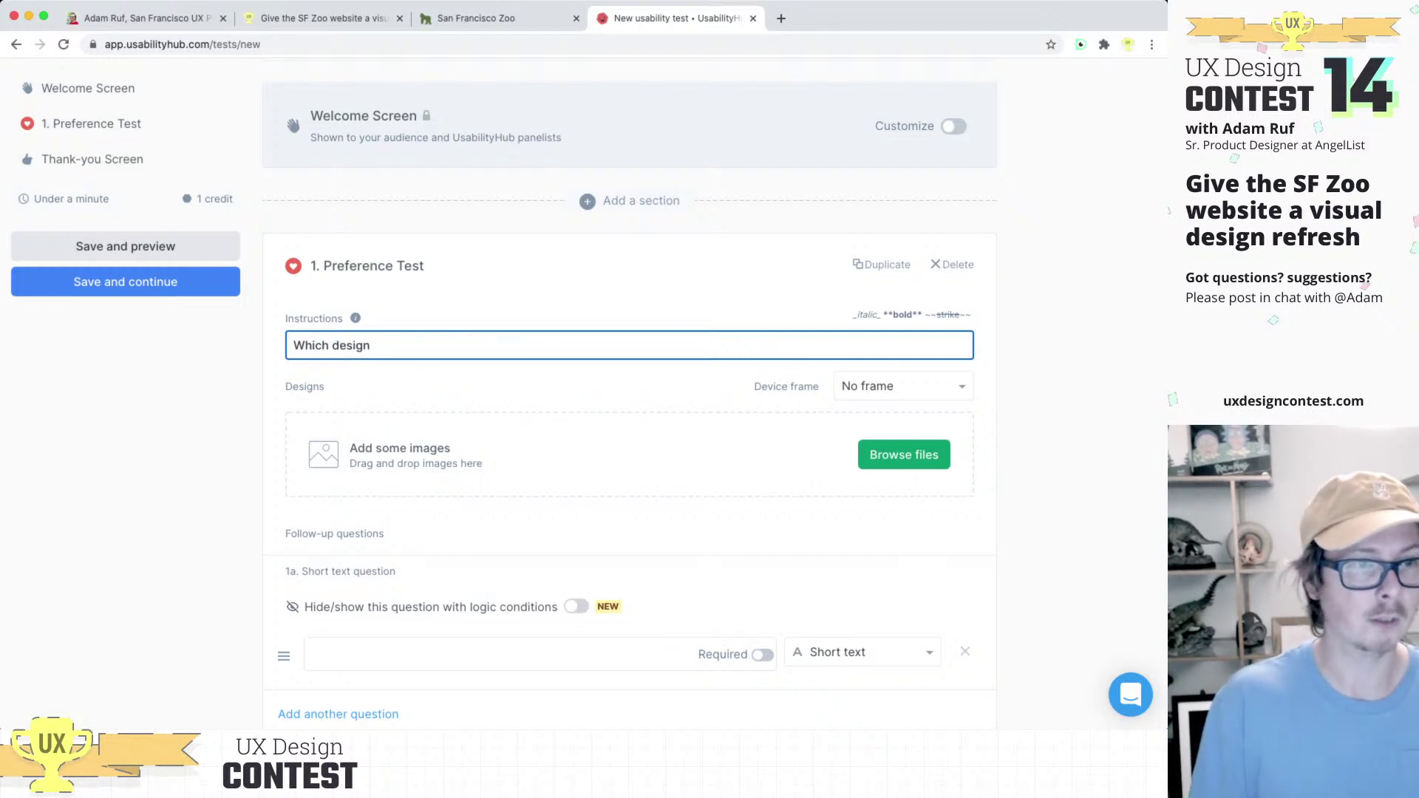
text( gets)
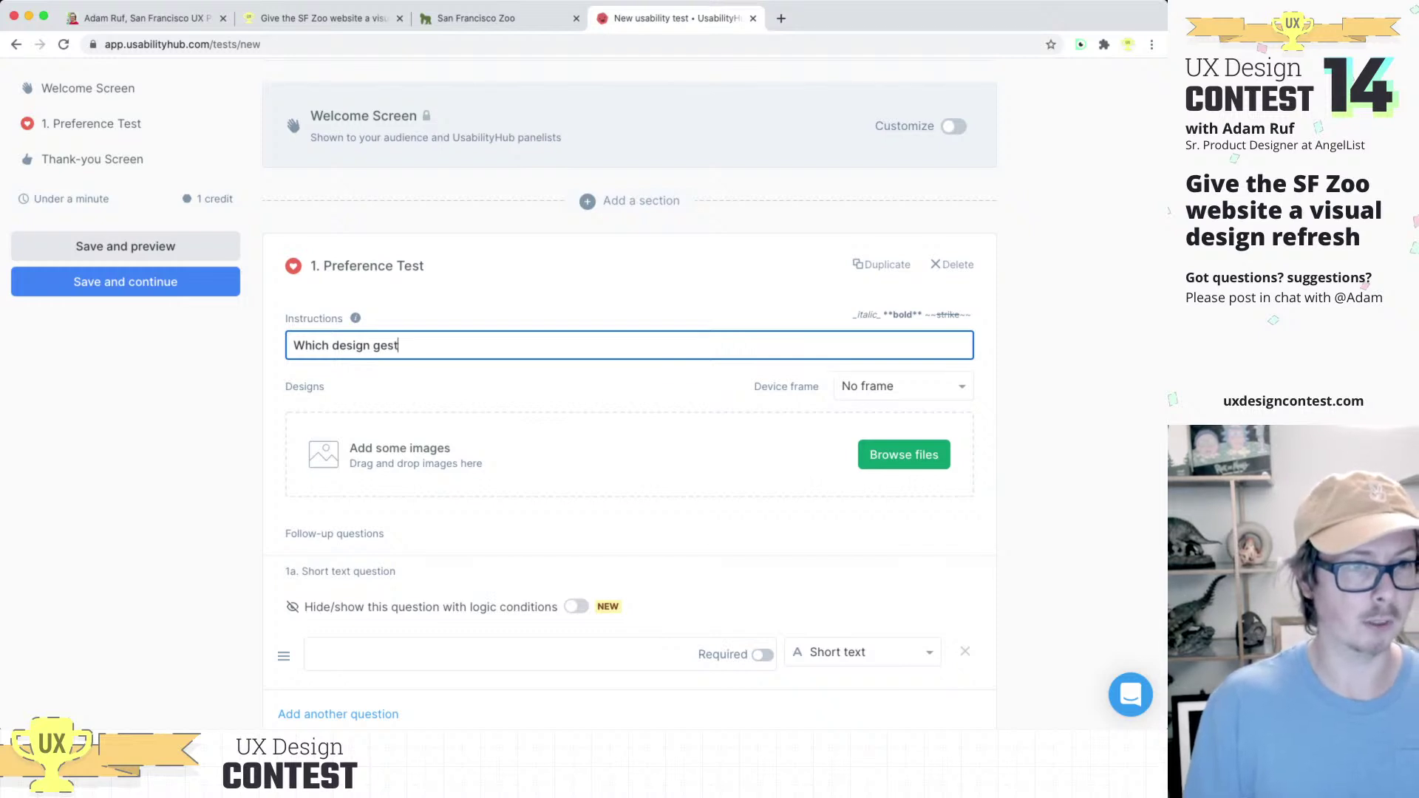
text( you more )
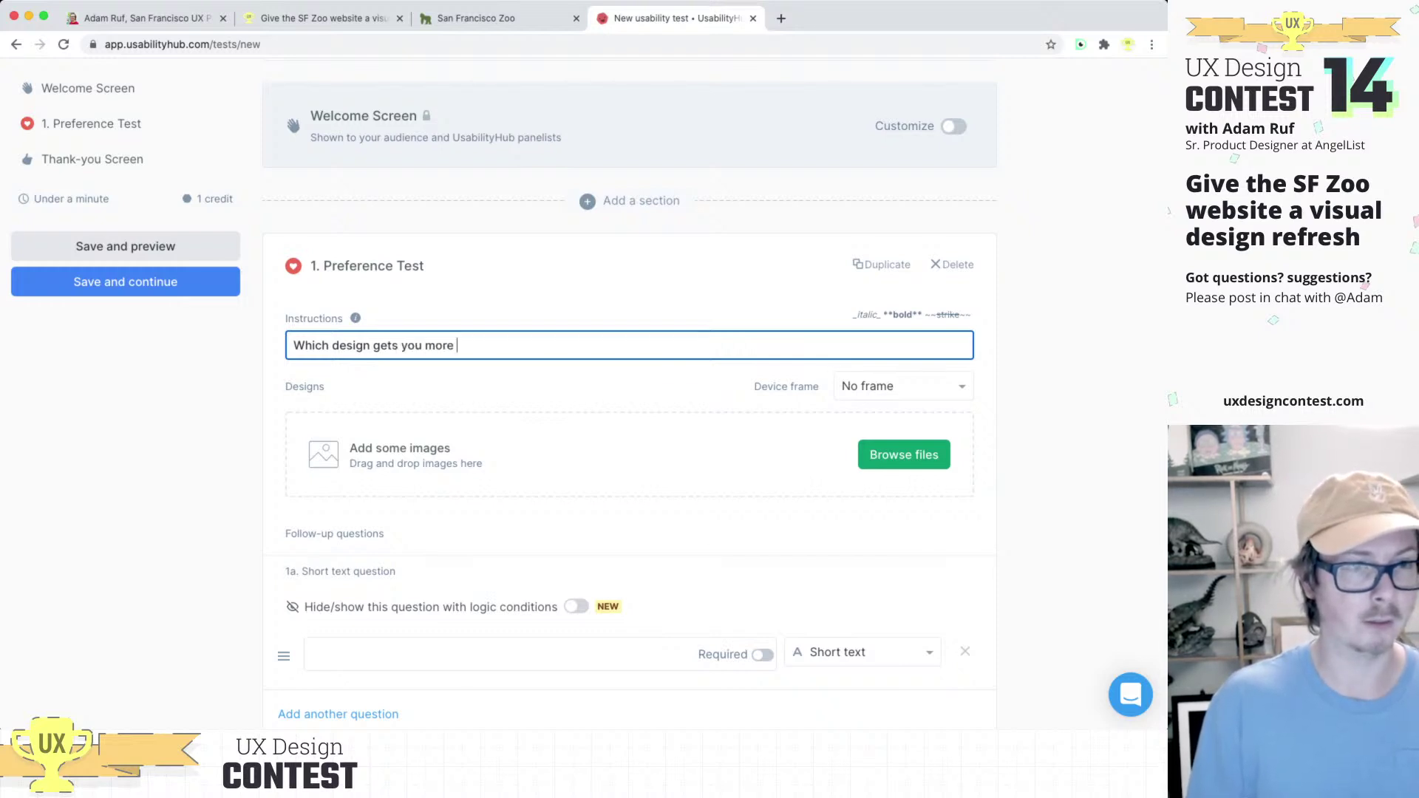
text(excited a)
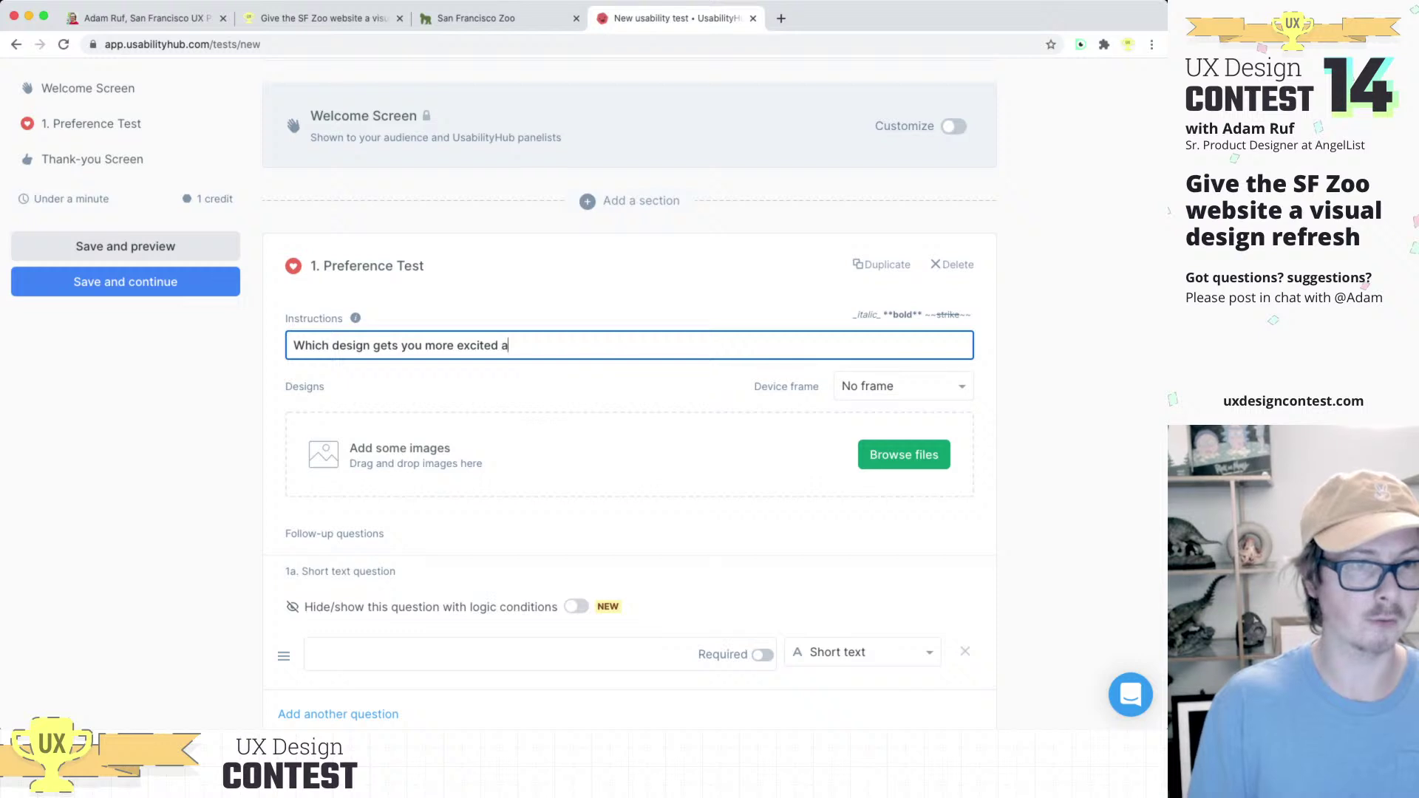
text(bout visiting the zoo?)
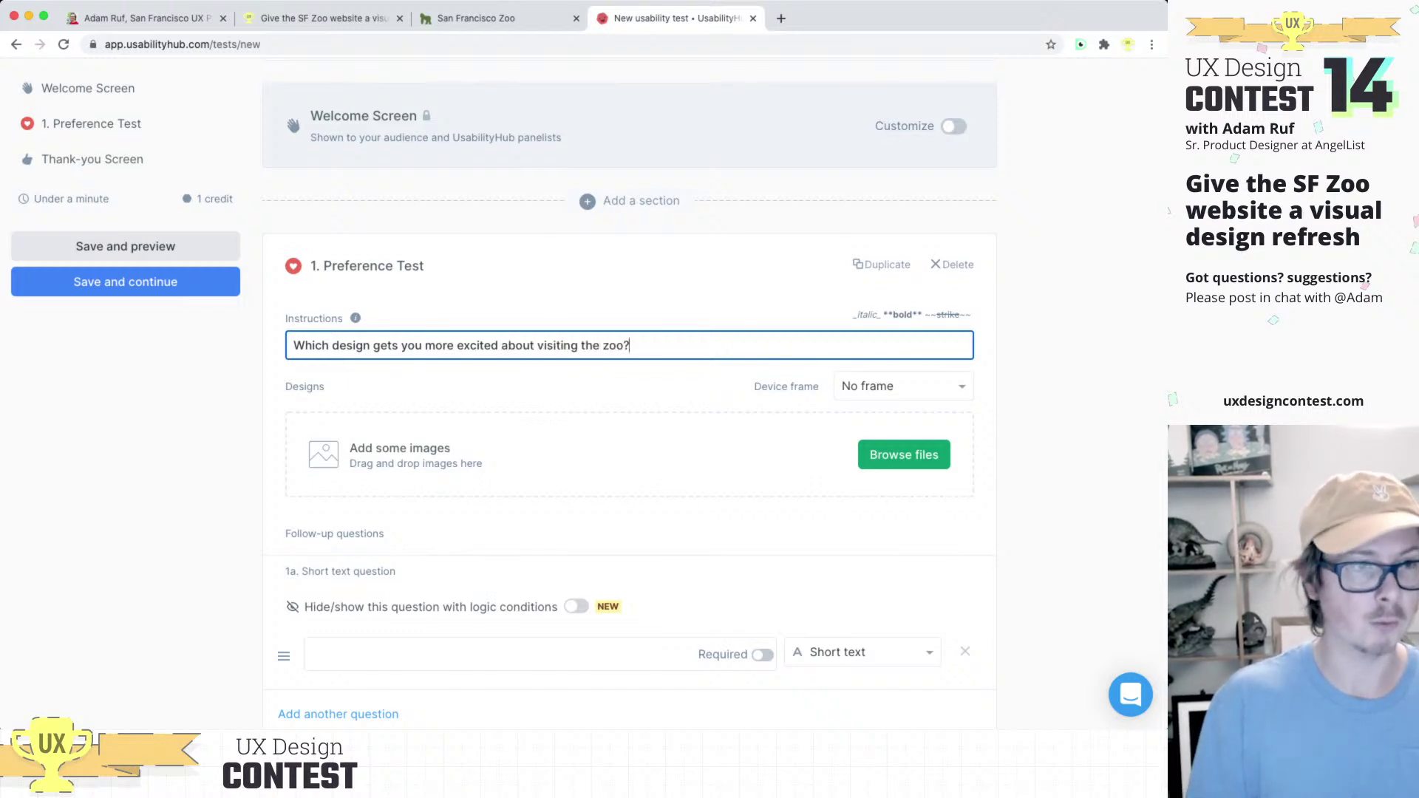
key(shift+alt+Left)
key(shift+alt+Left)
key(shift+alt+Left)
key(shift+alt+Left)
key(shift+alt+Left)
key(shift+alt+Left)
key(shift+alt+Left)
key(shift+alt+Left)
key(shift+alt+Left)
text(d)
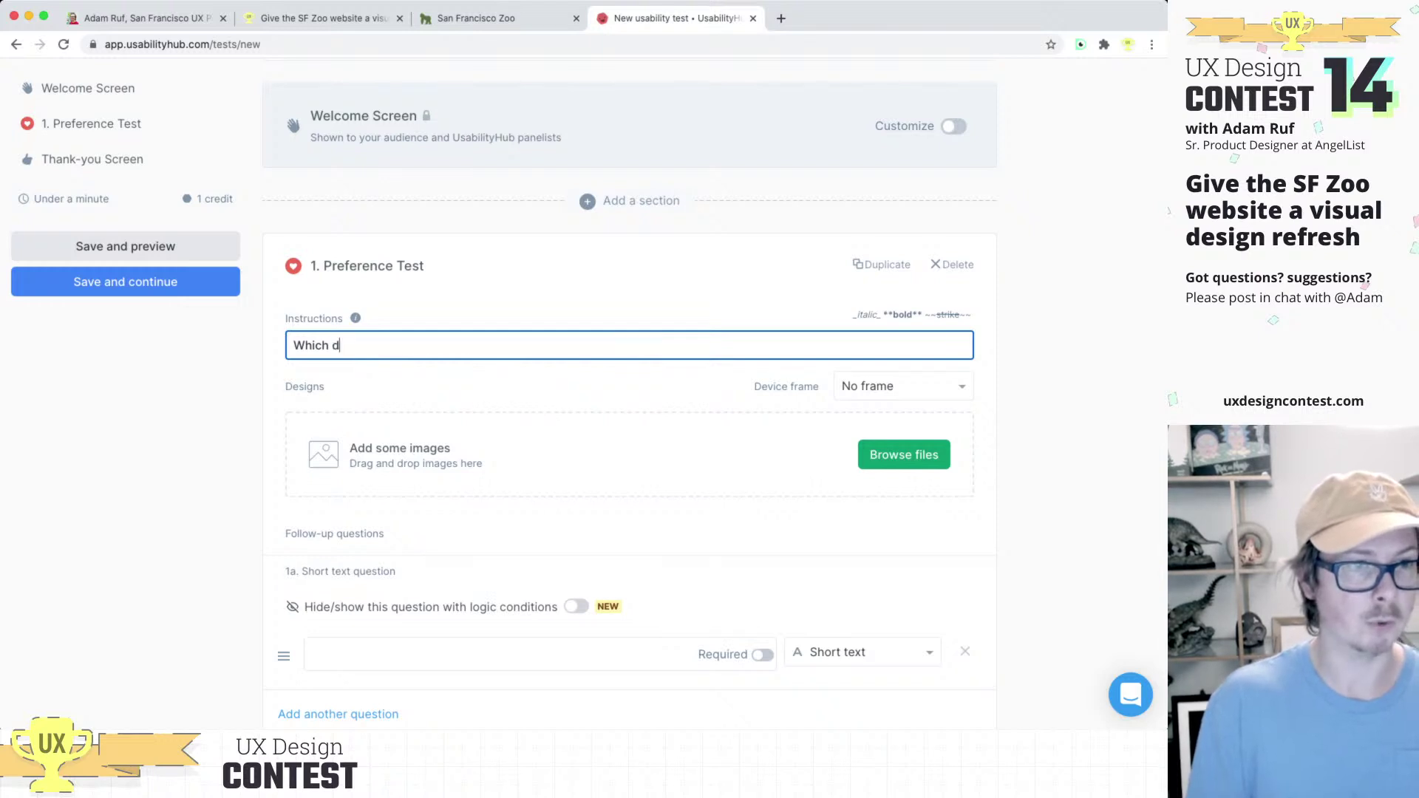
text(esign would )
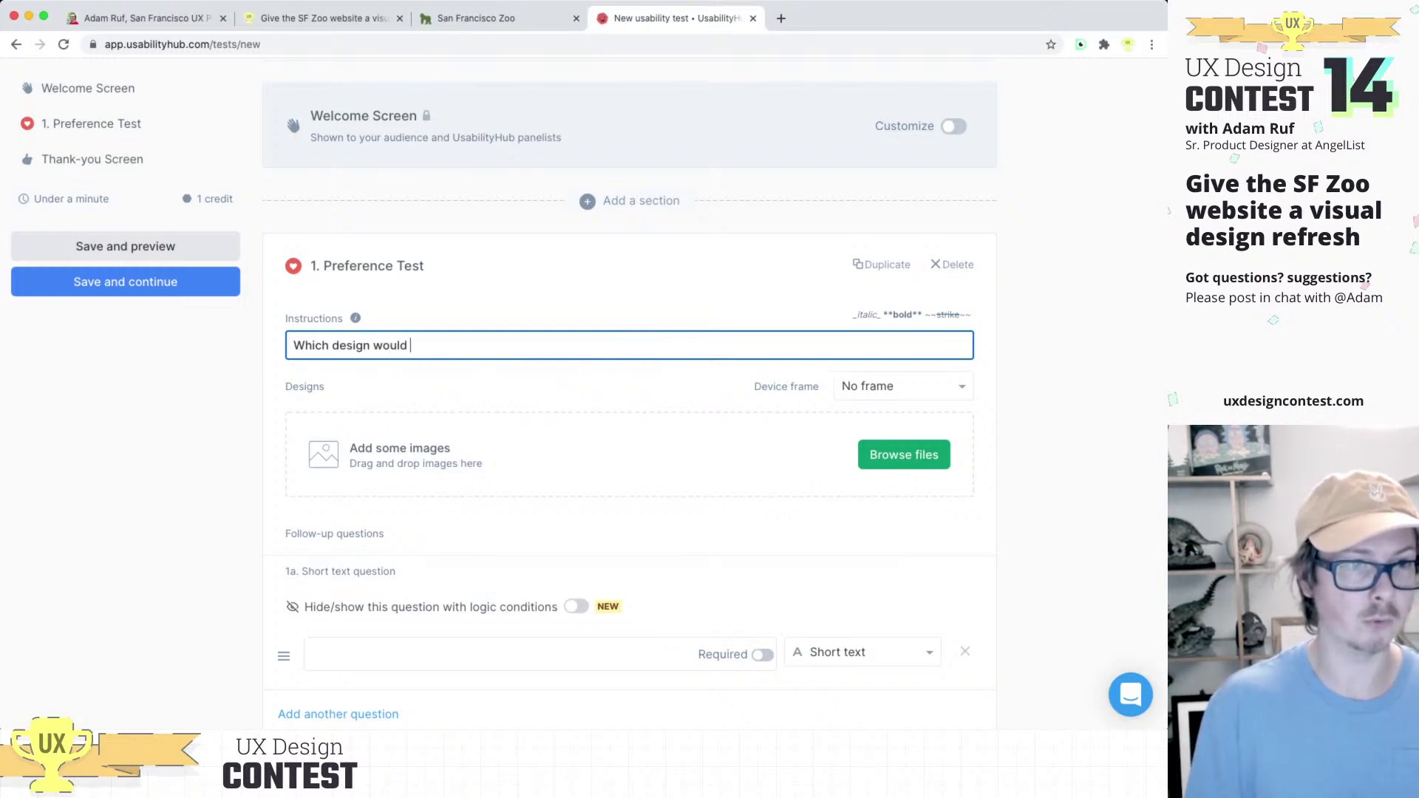
text(you rather use?)
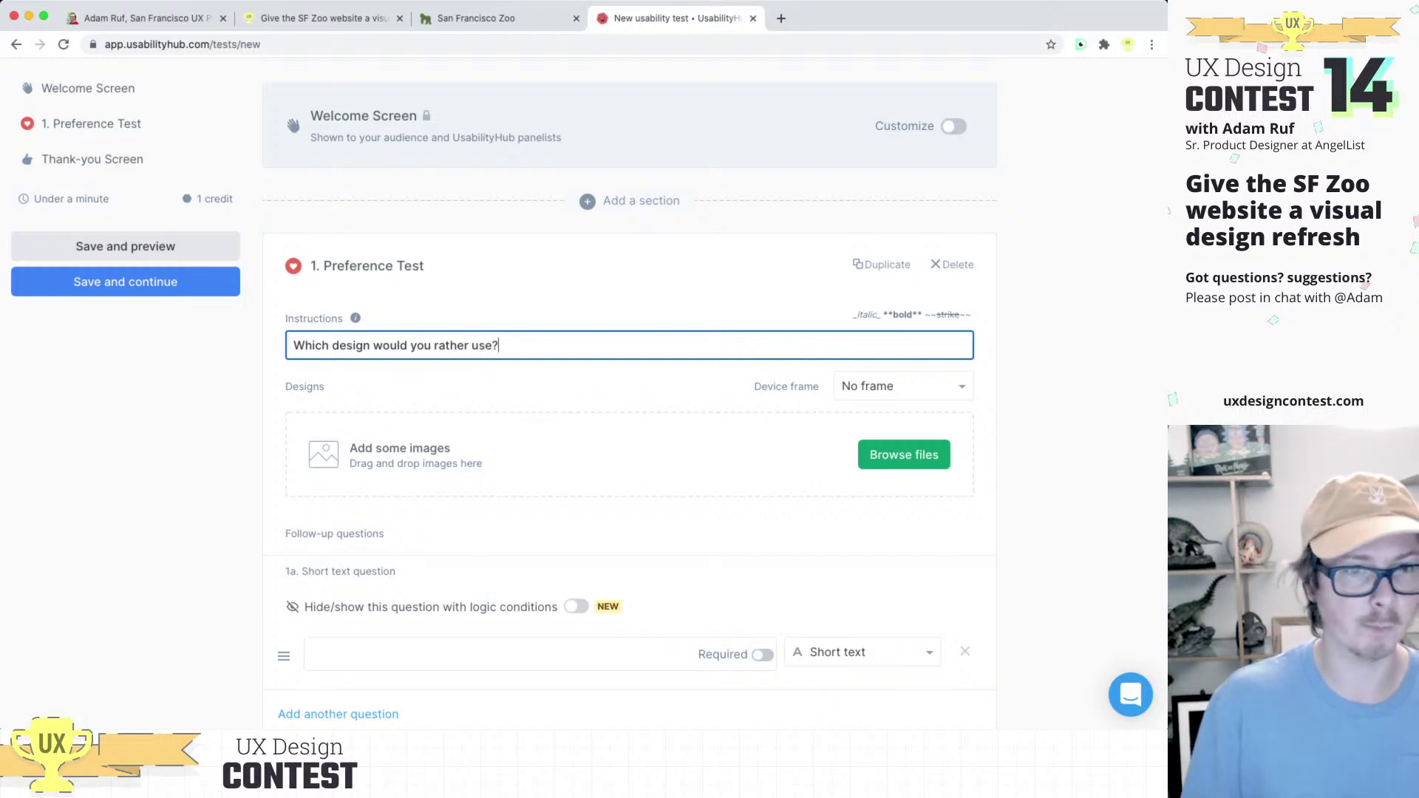
key(Tab)
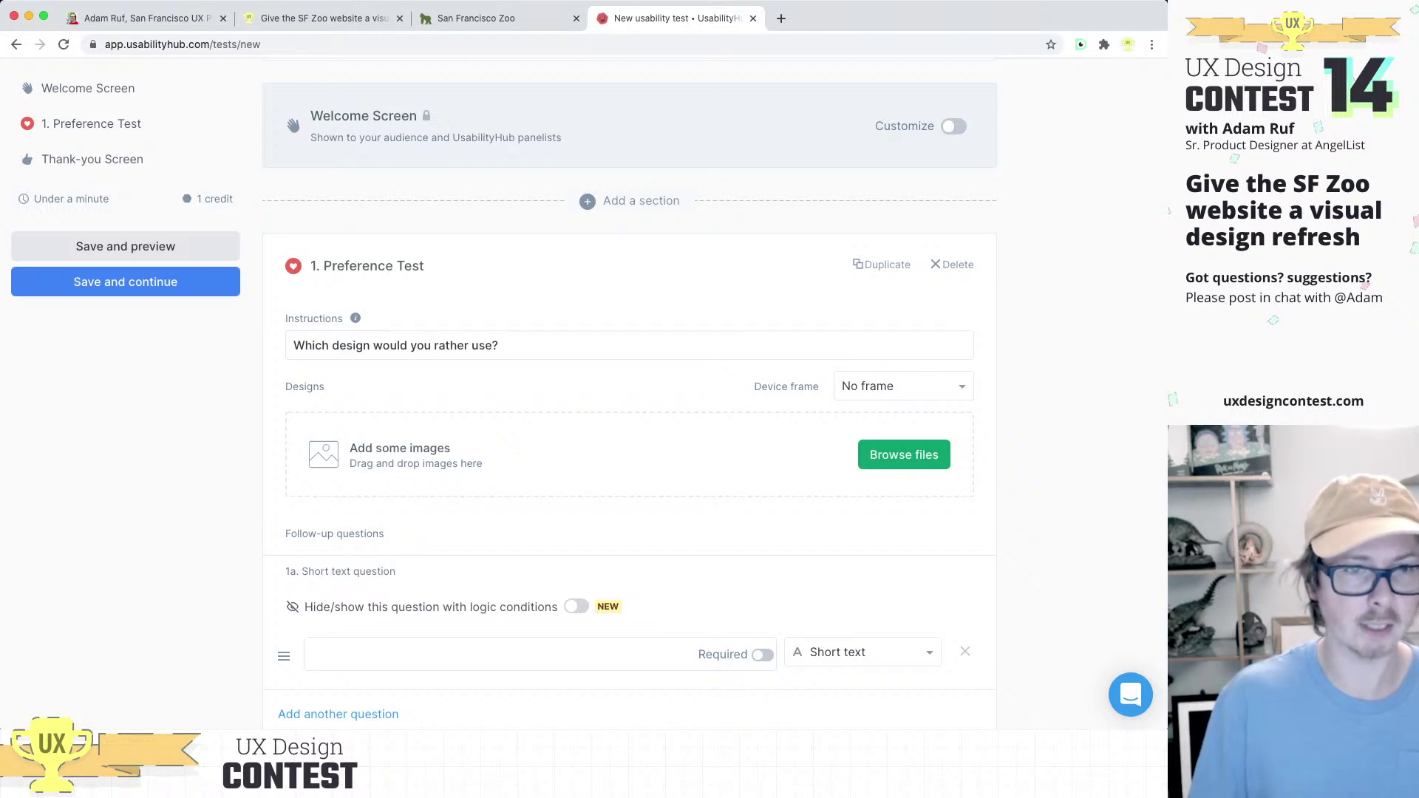
drag(292, 345, 492, 345)
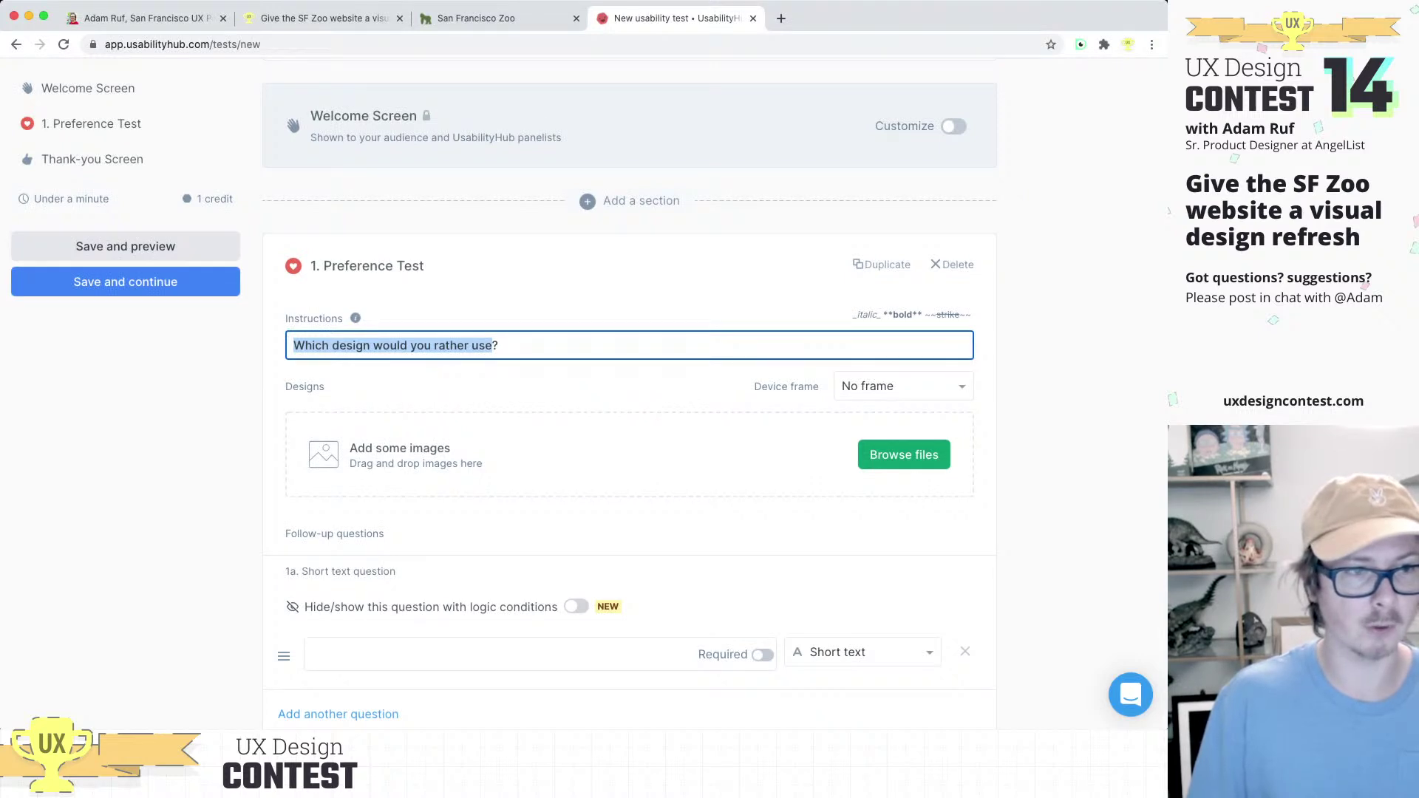
click(904, 454)
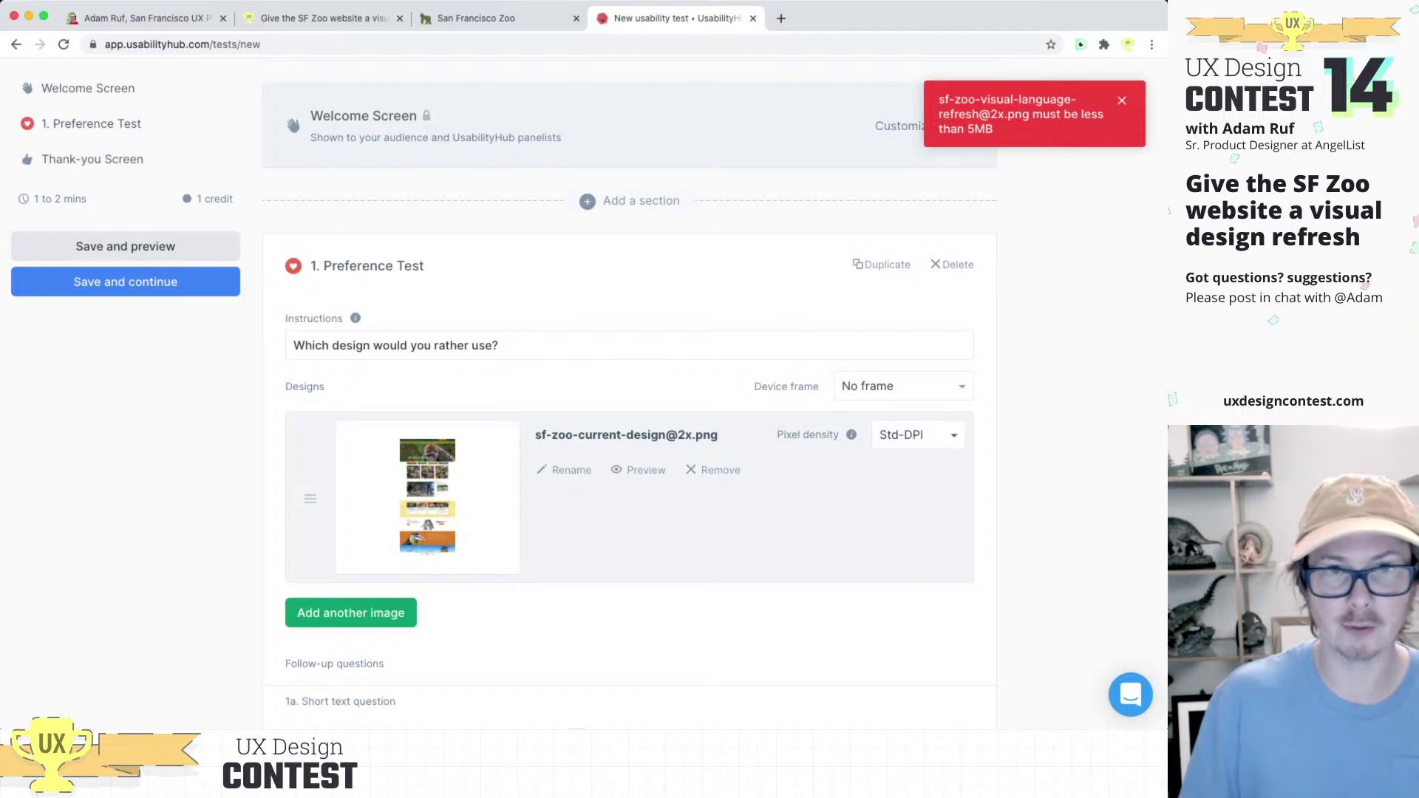
key(super+Tab)
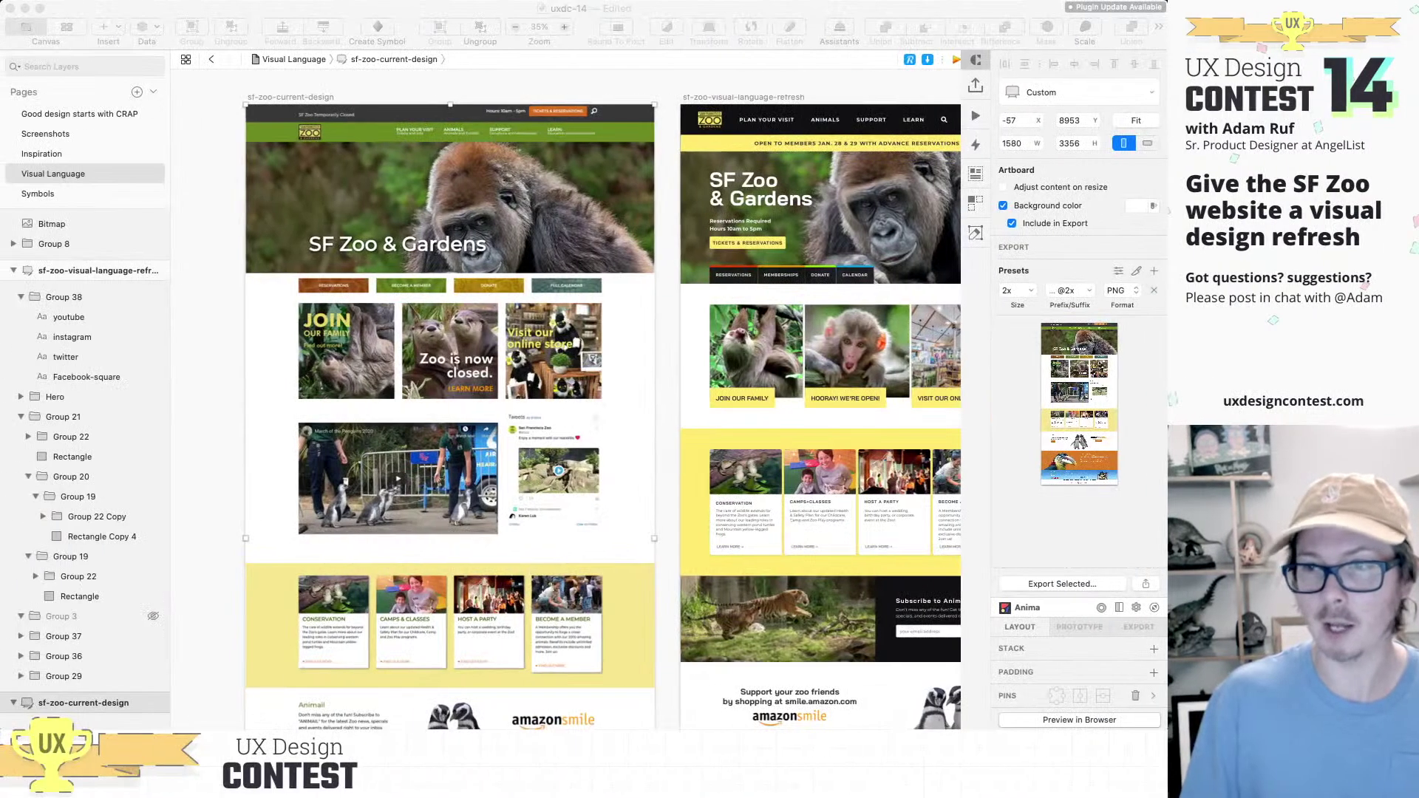
Step: Reselect both zoo artboards and export them as 2x JPGs
shift+click(743, 97)
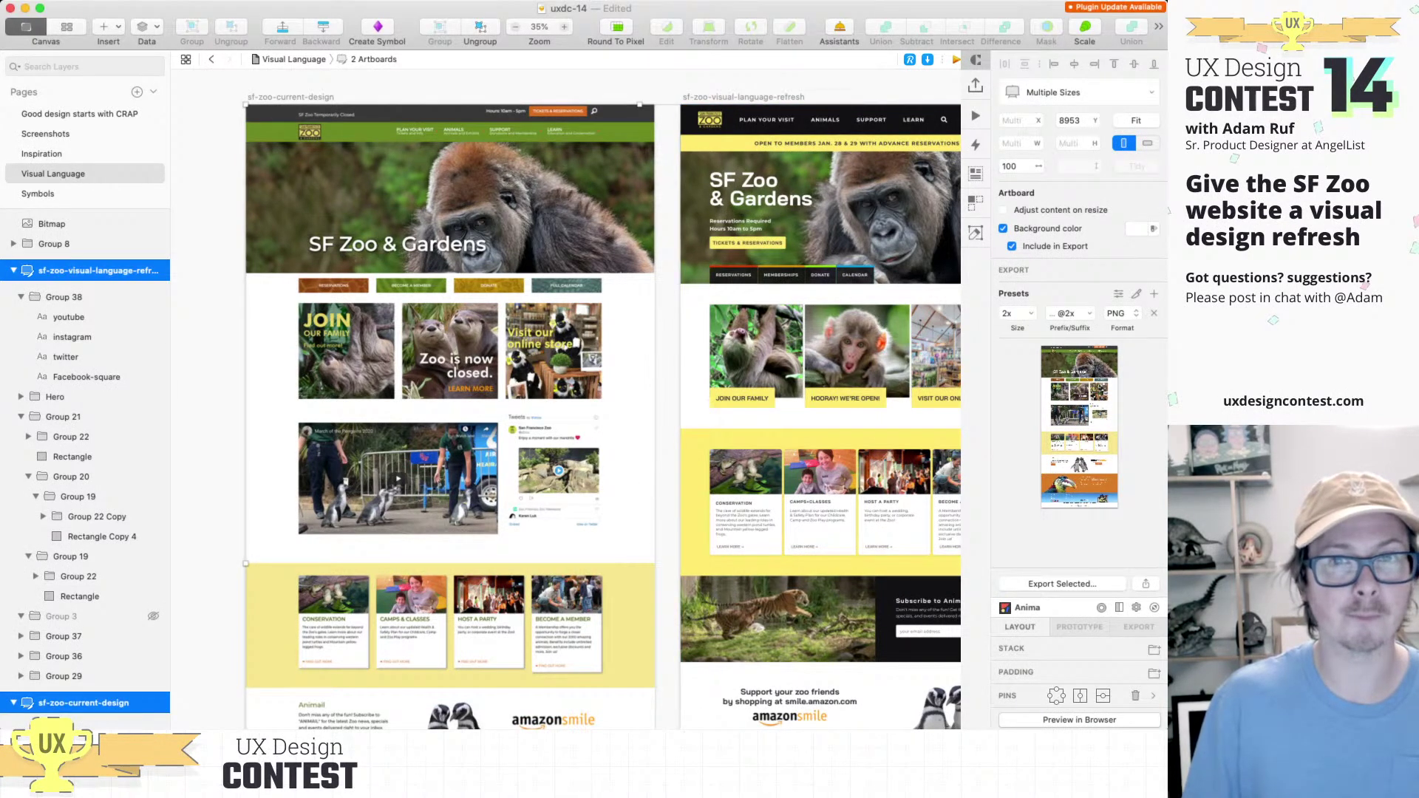
key(Escape)
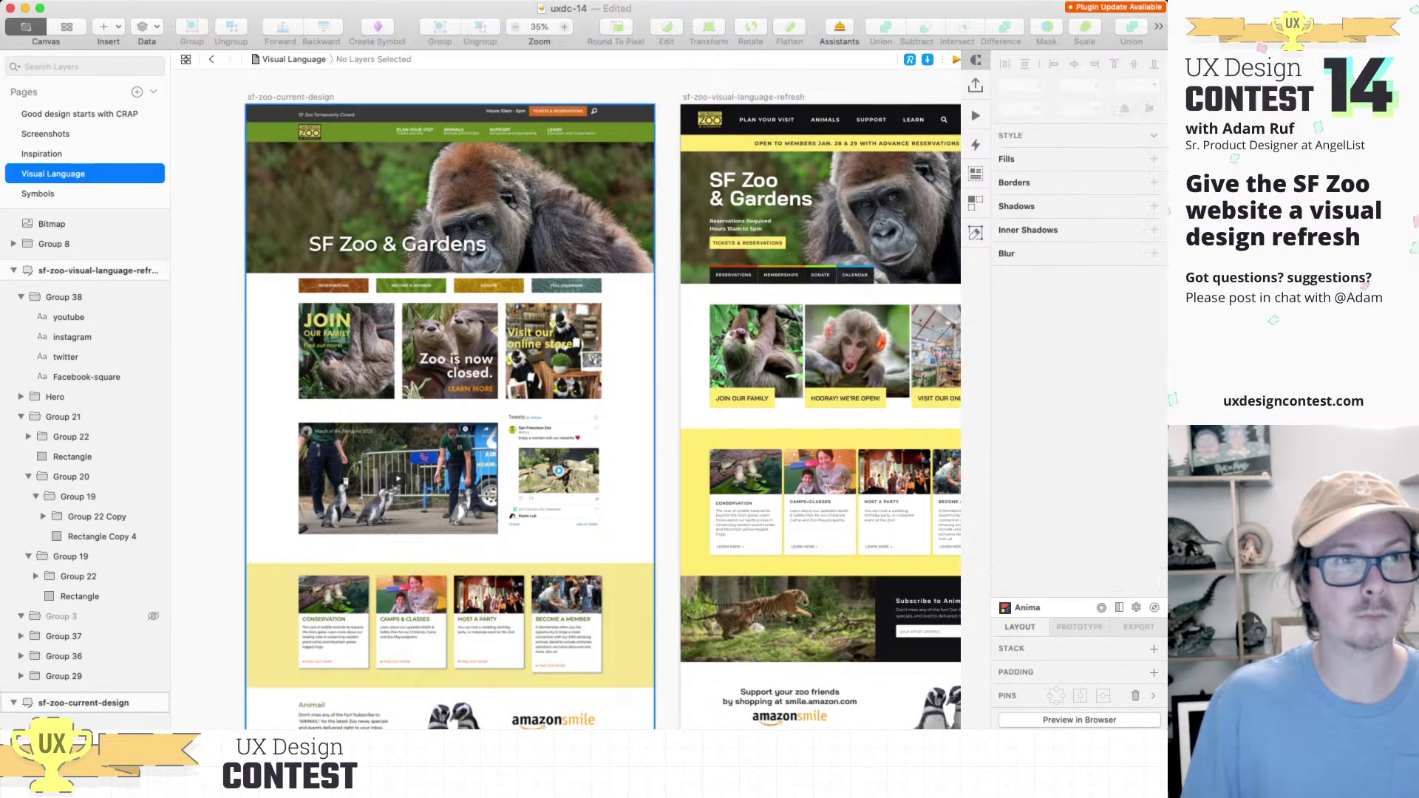
click(290, 97)
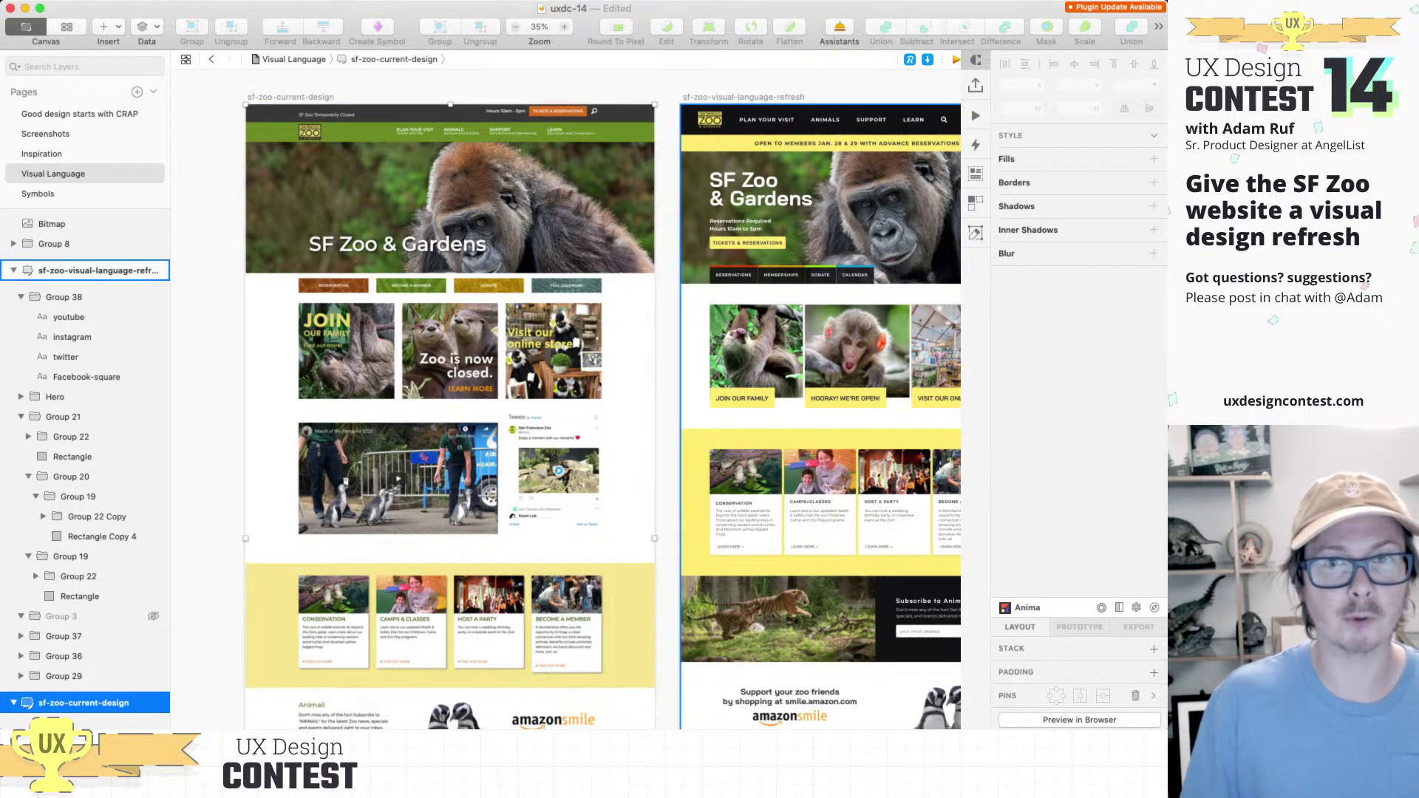
shift+click(96, 270)
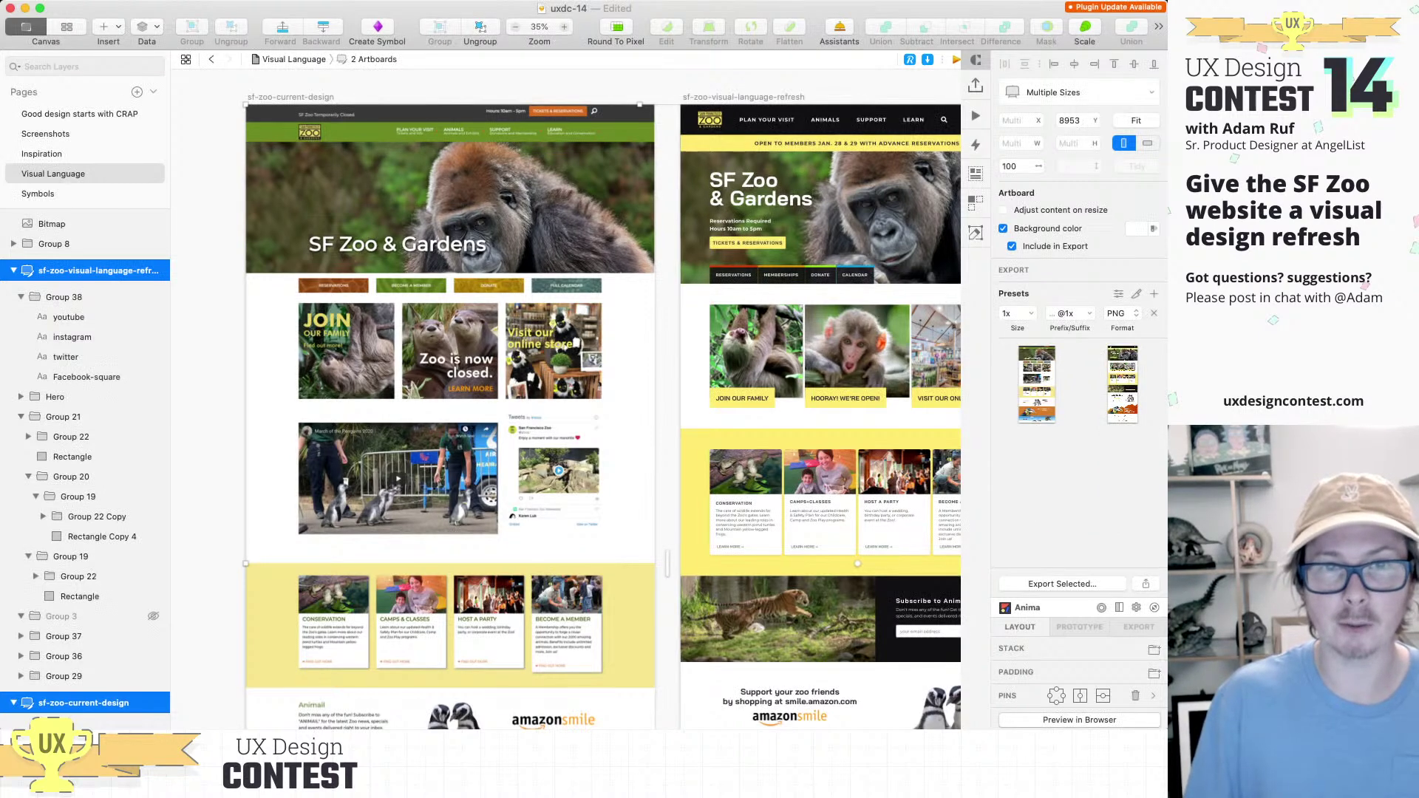
click(1154, 294)
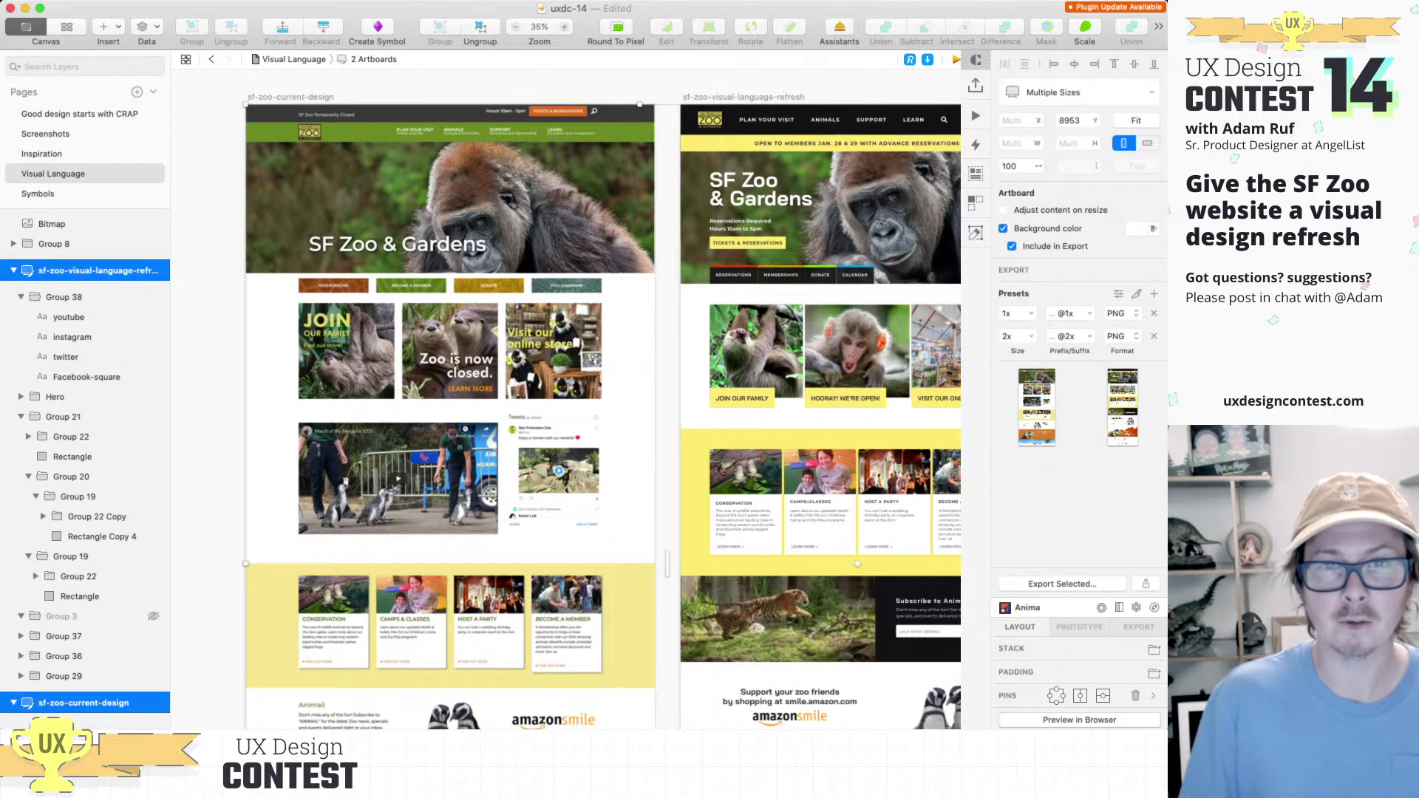
click(1154, 313)
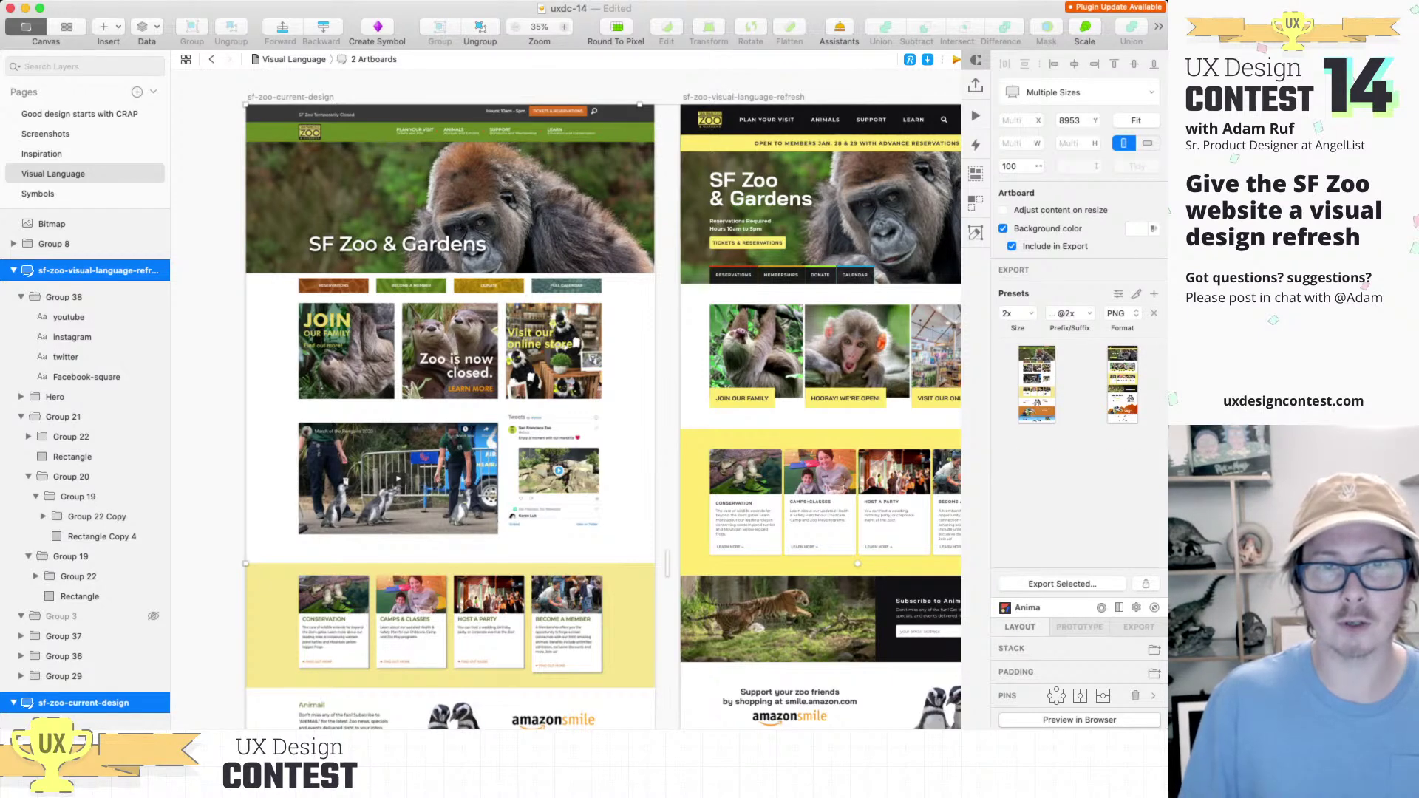
click(1116, 327)
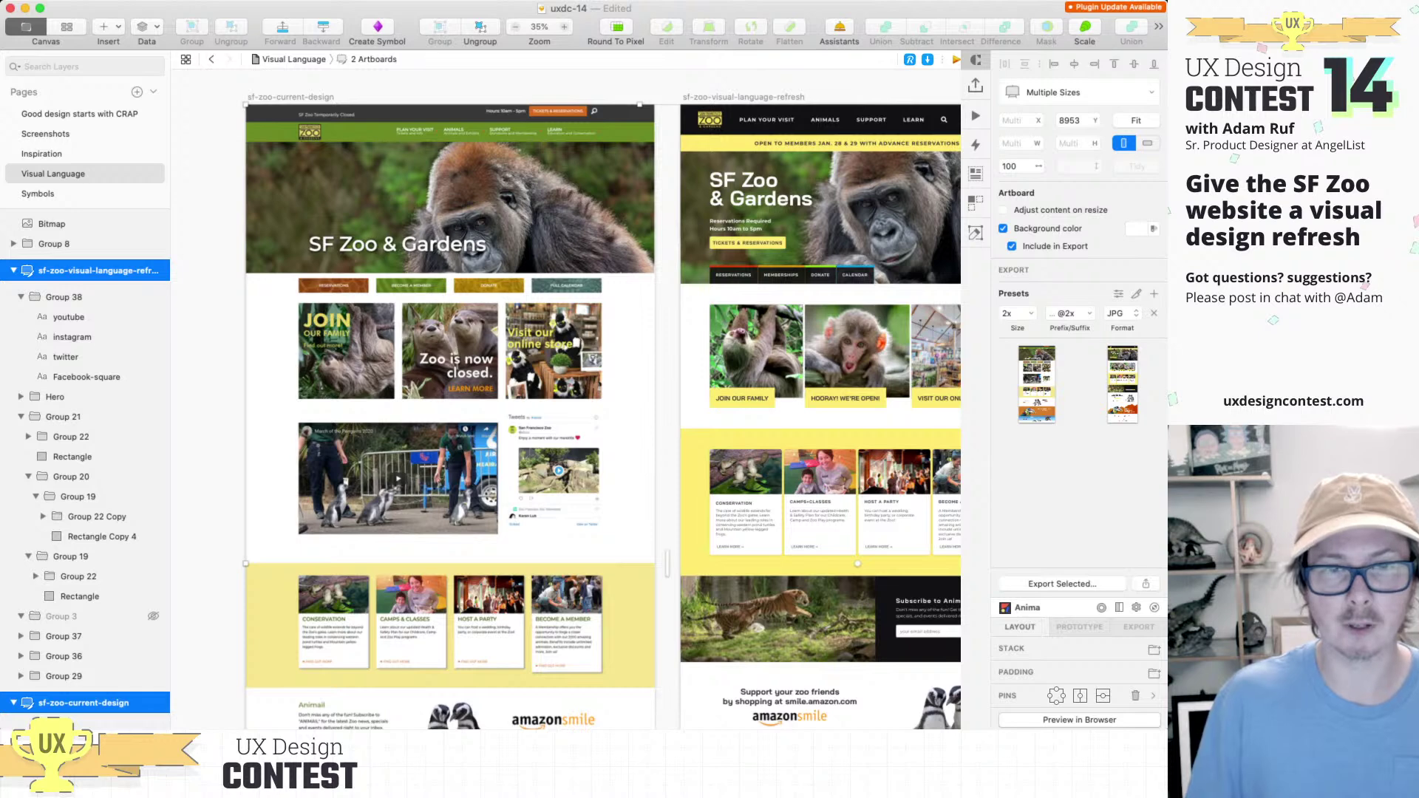
click(1062, 584)
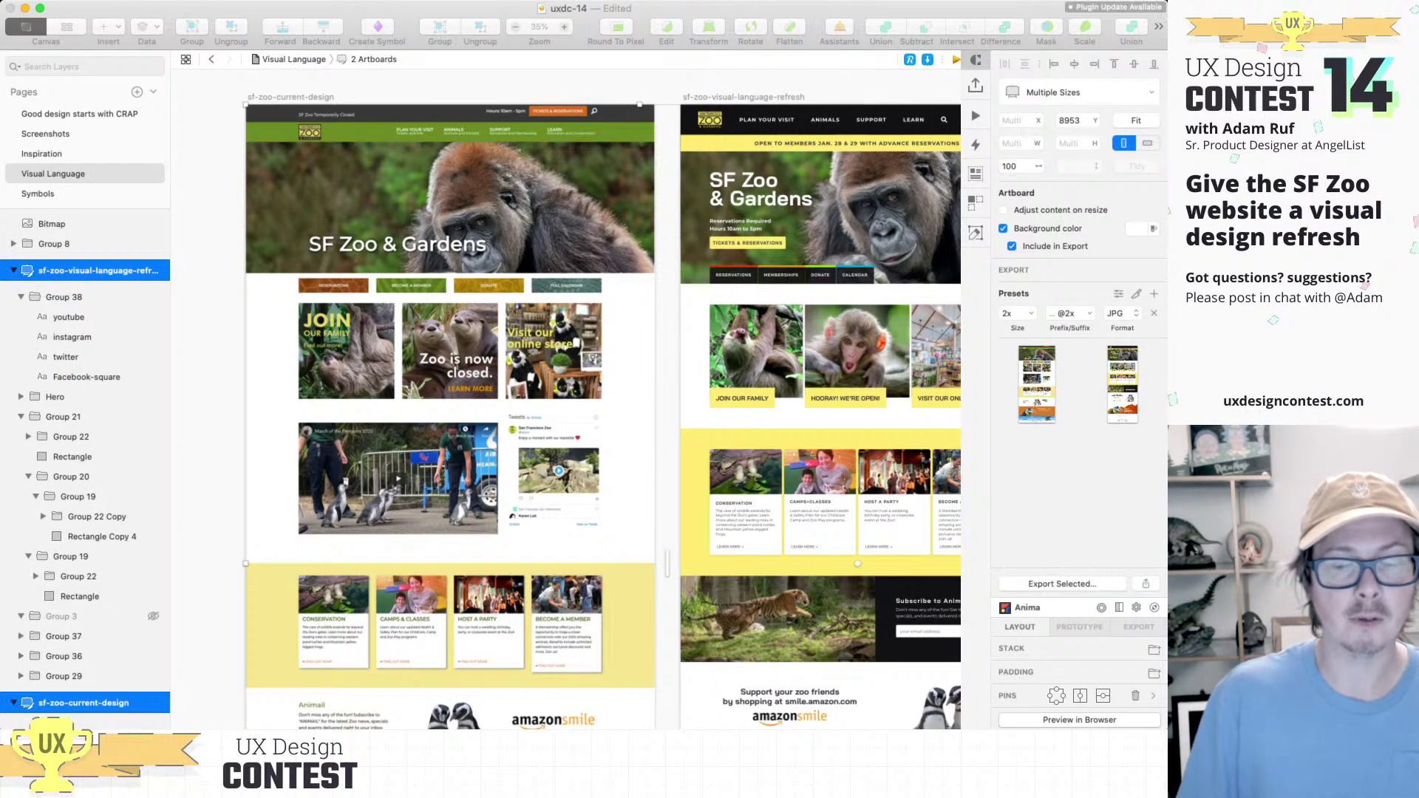
key(Return)
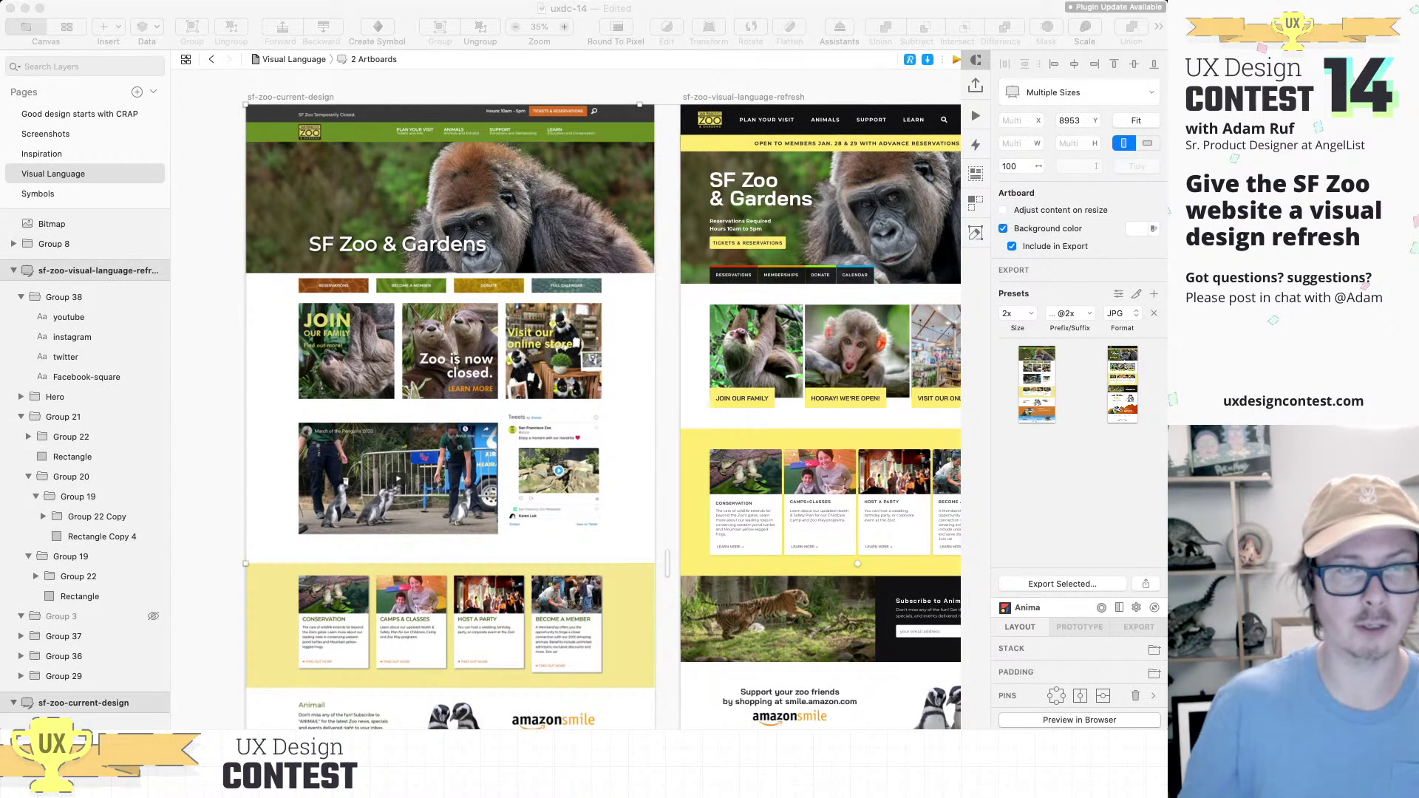
Step: Swap the 2x JPG preset for a 1x PNG with no suffix and export both artboards
scroll(587, 406, right, 2)
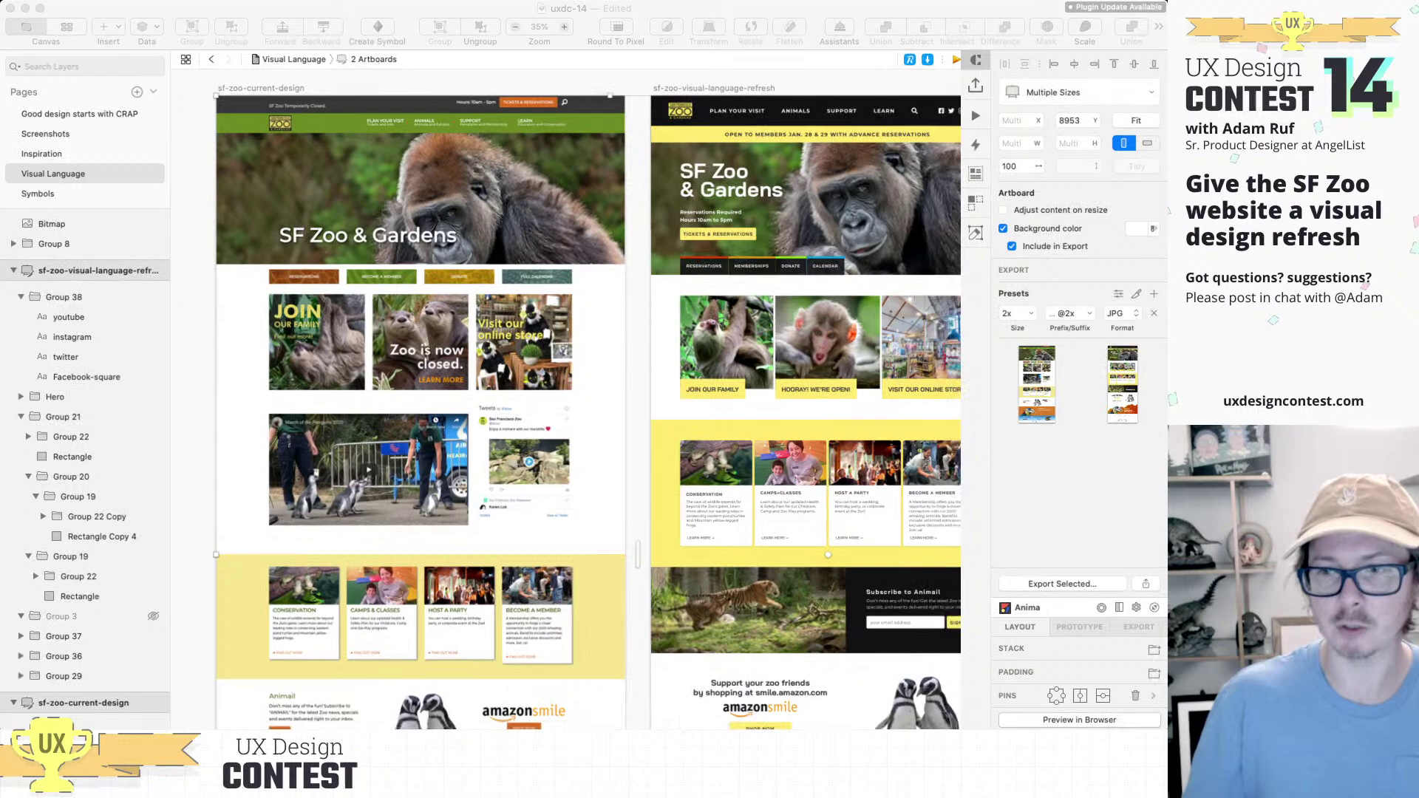
scroll(580, 406, right, 1)
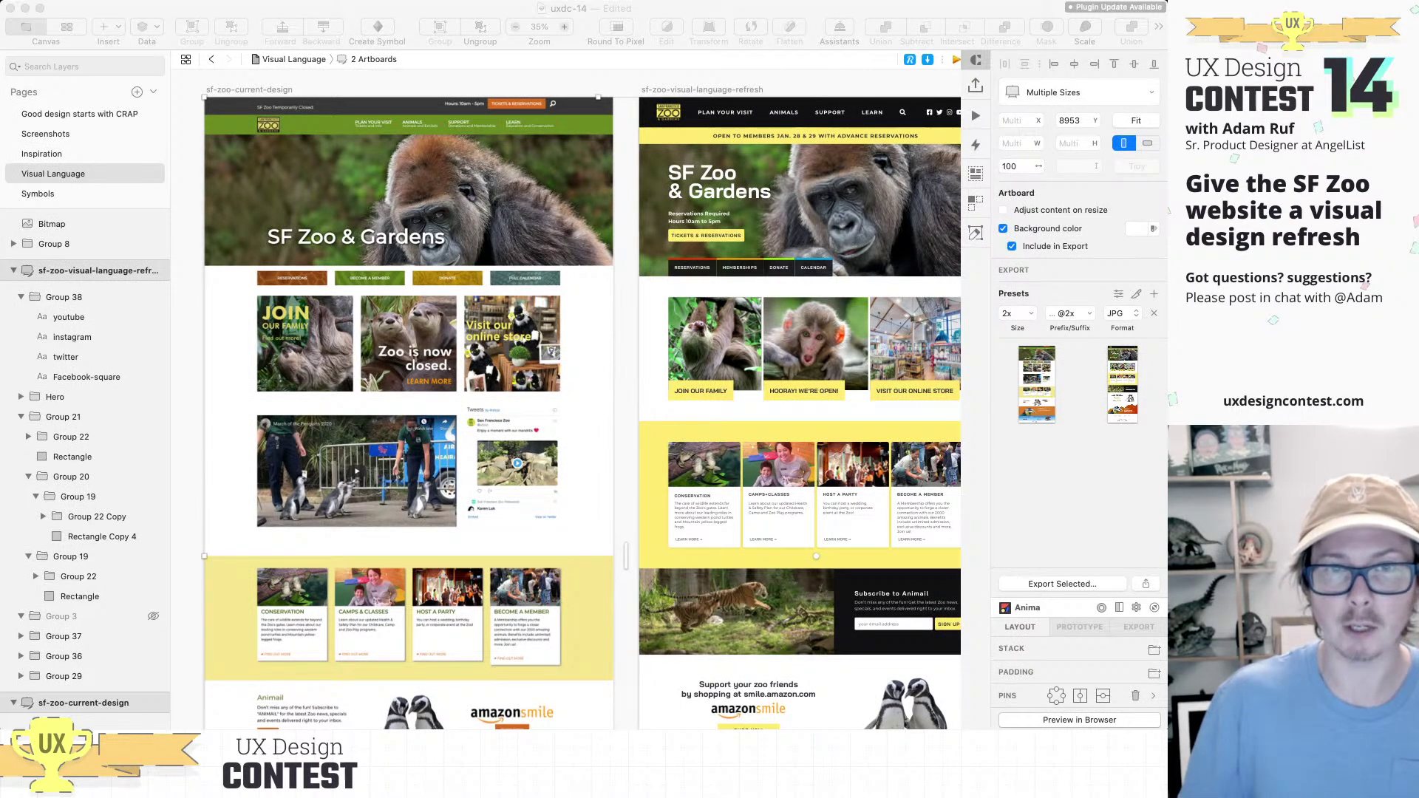
click(1154, 294)
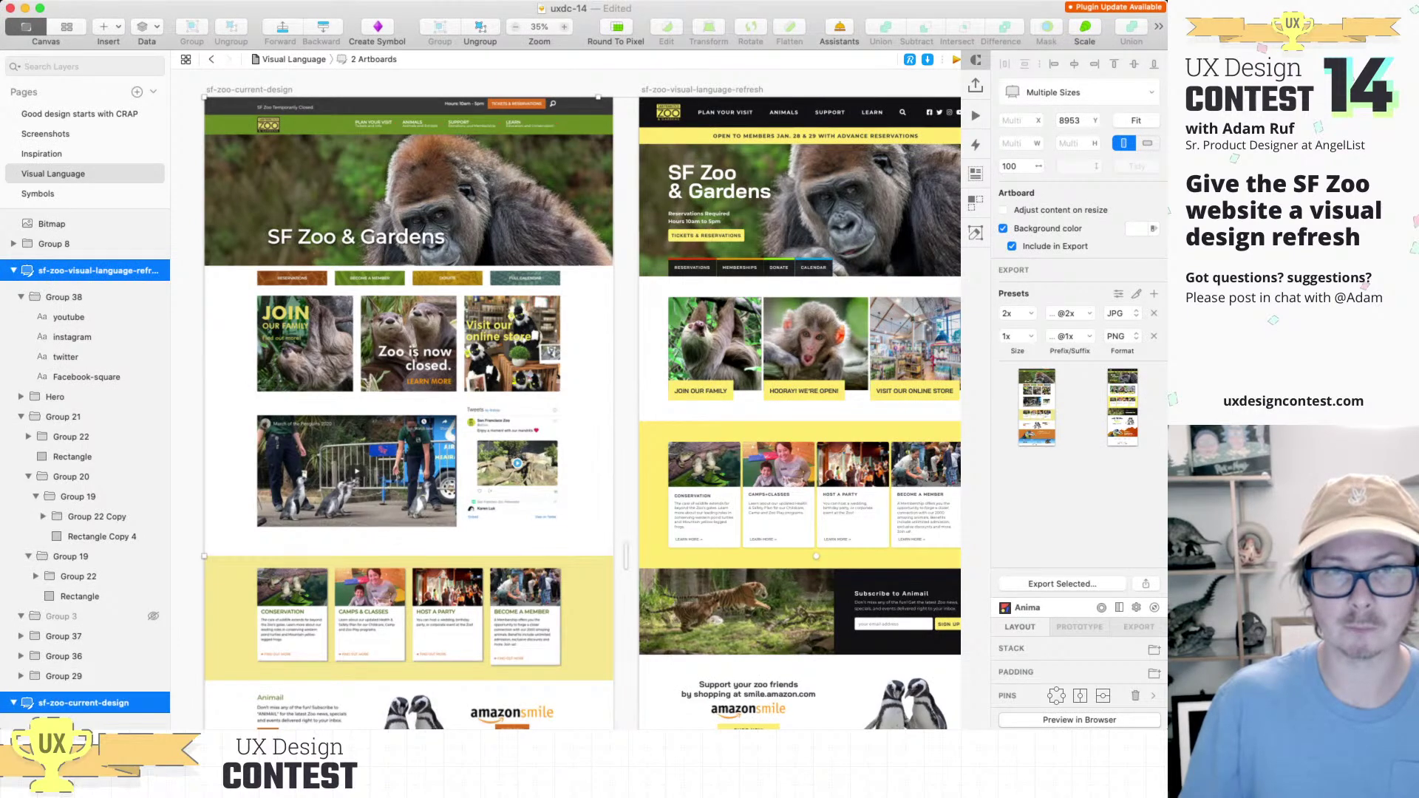
click(1154, 313)
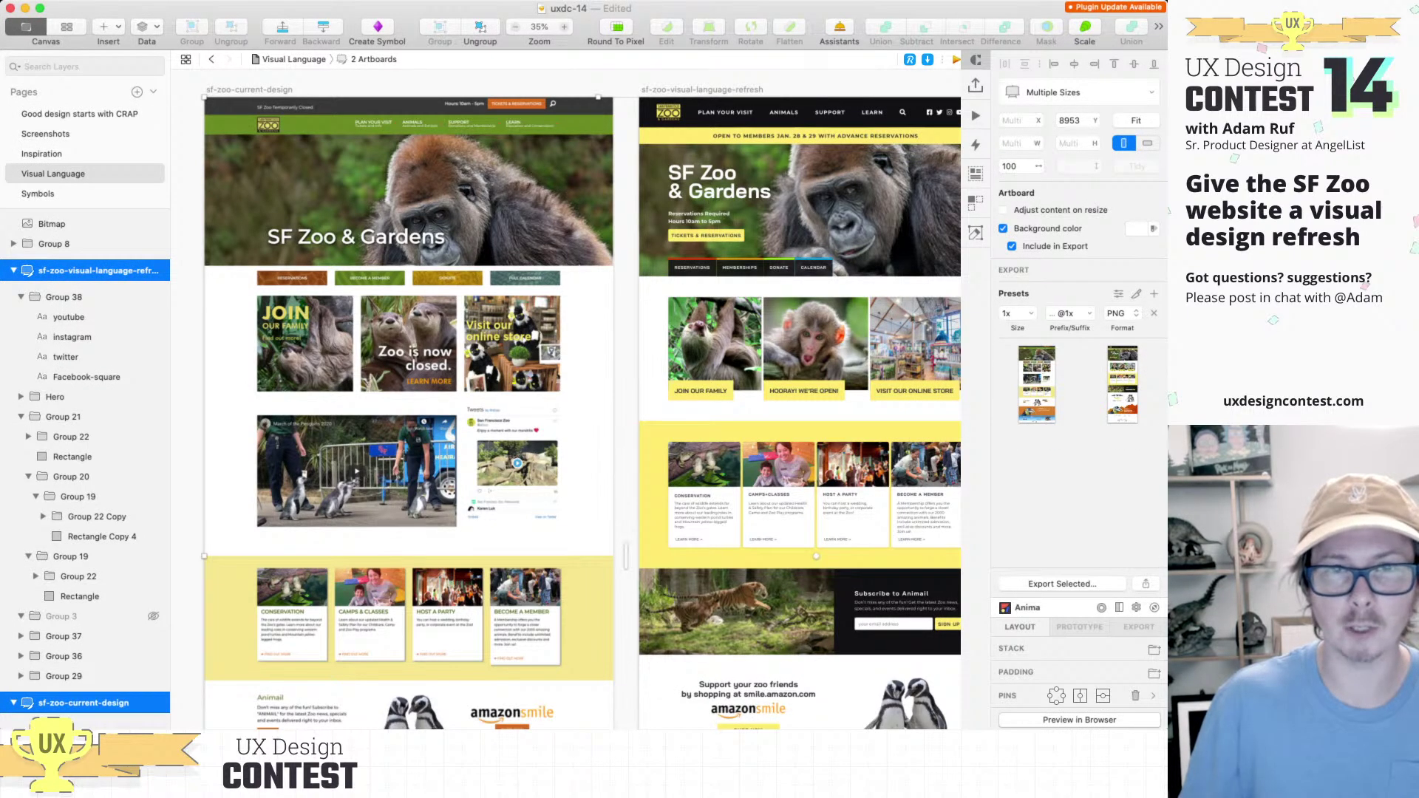
click(1065, 313)
key(BackSpace)
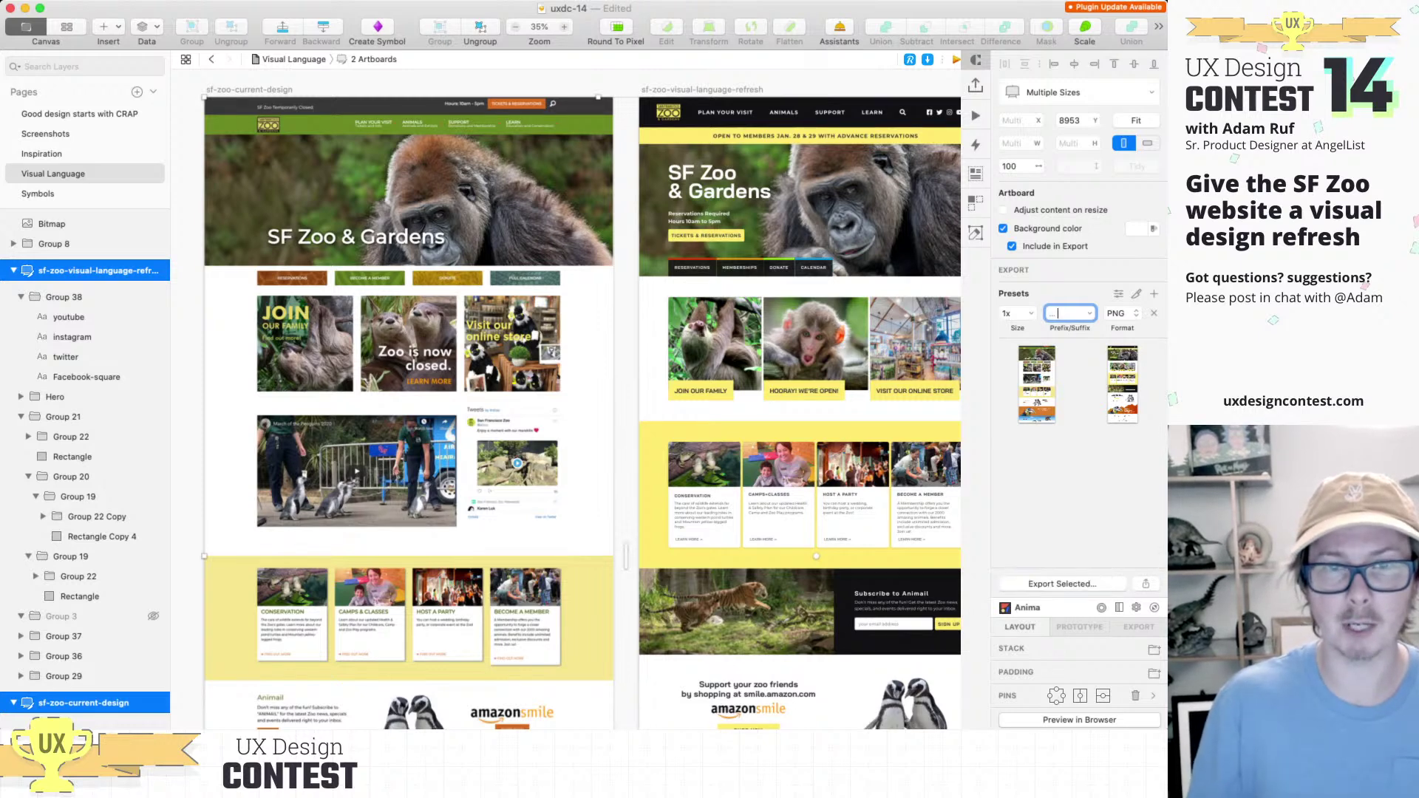
click(1062, 584)
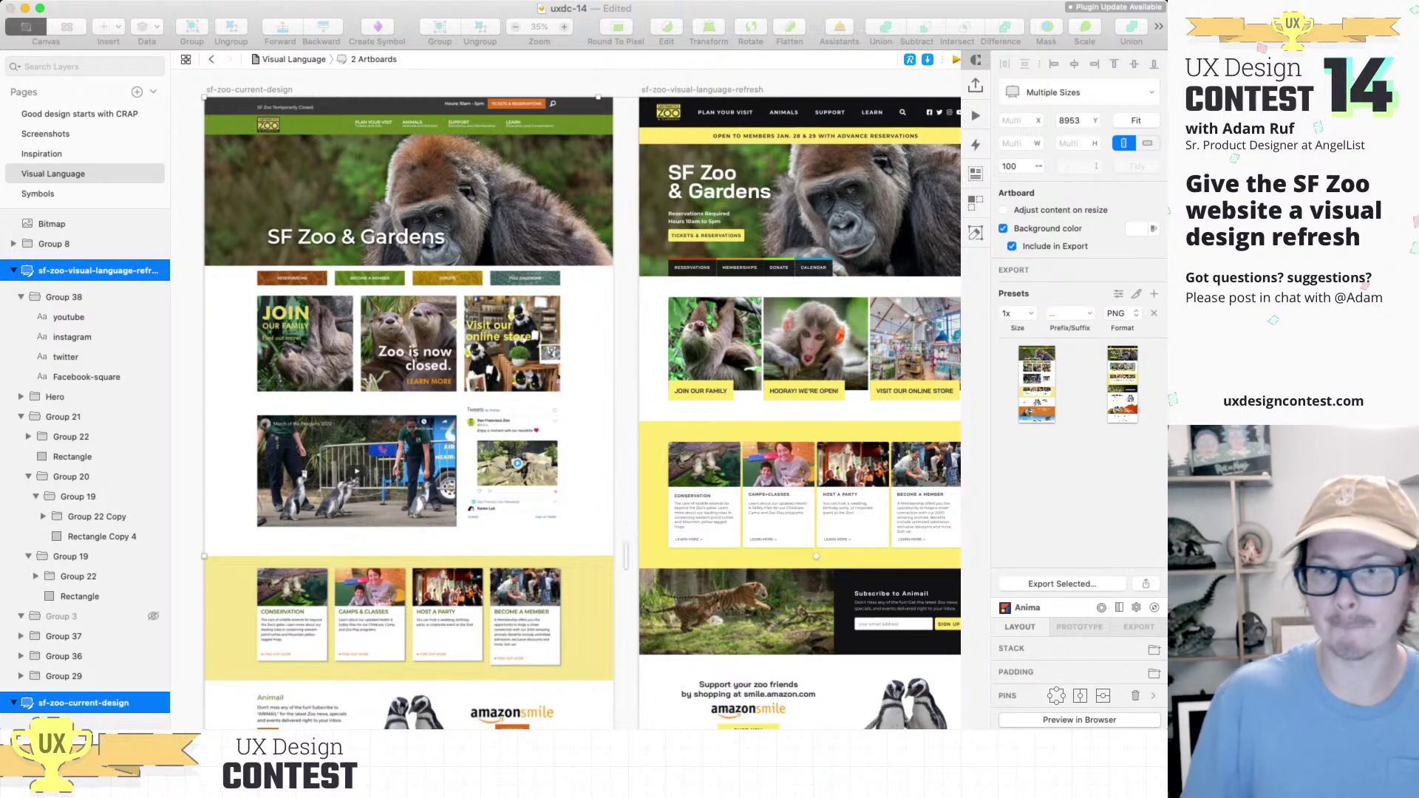
key(Return)
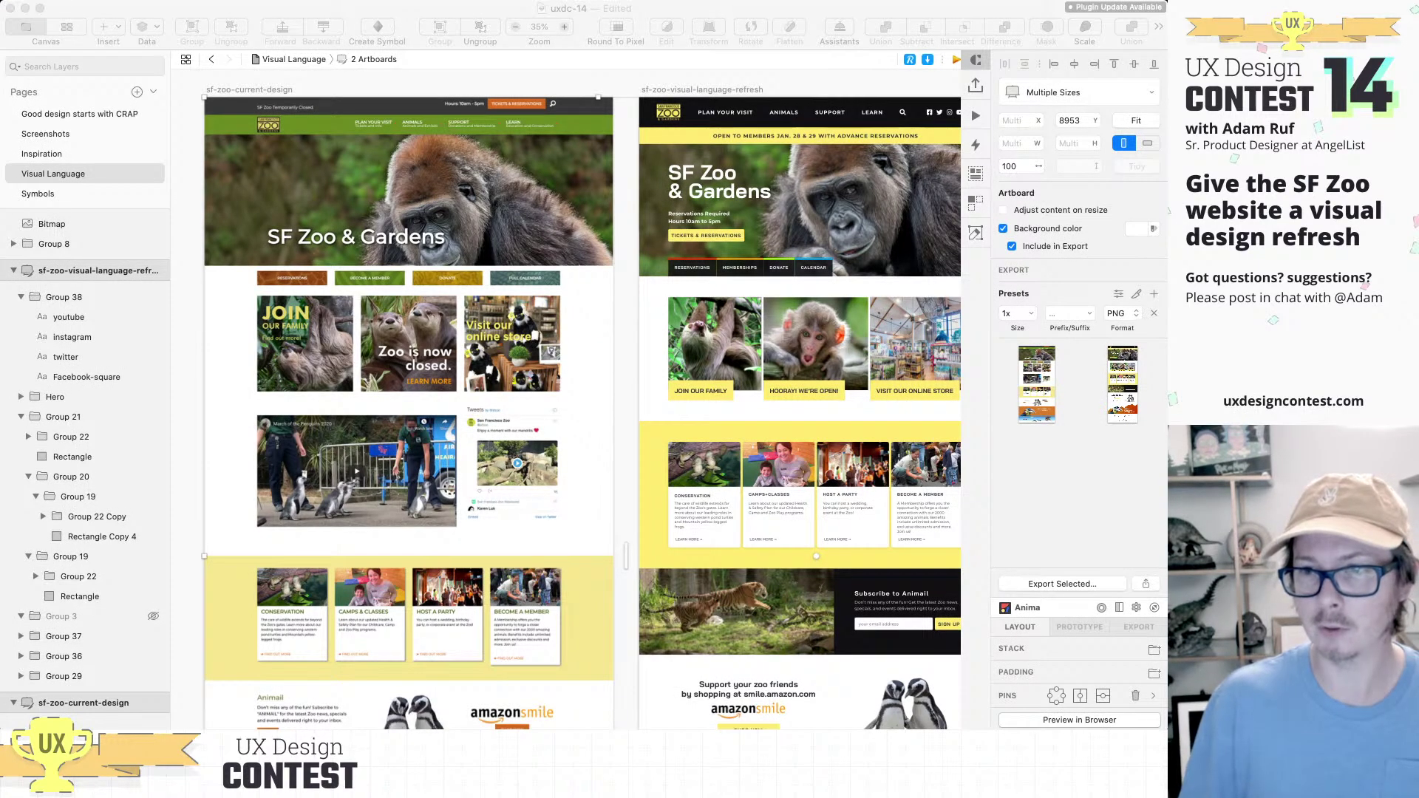
key(super+Tab)
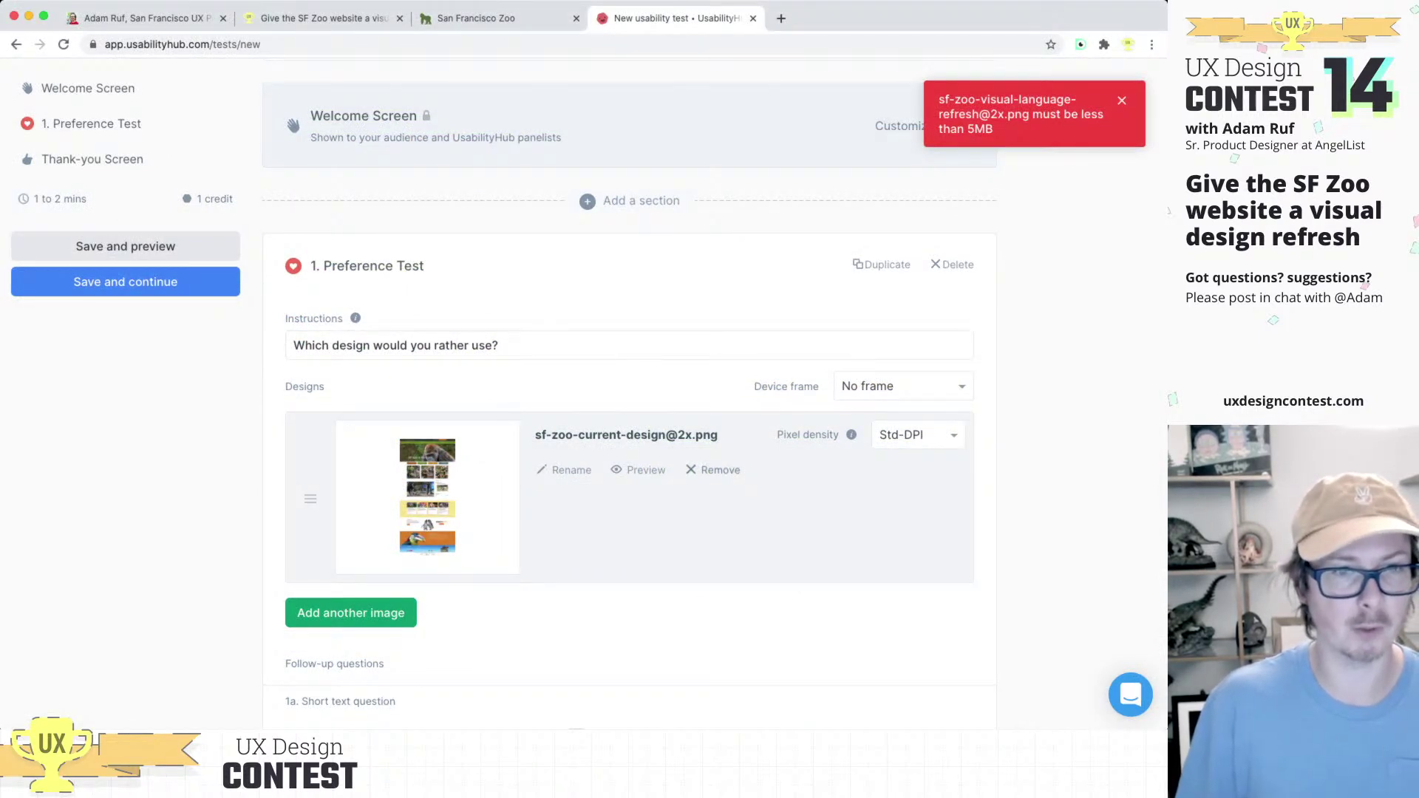
click(714, 470)
click(903, 454)
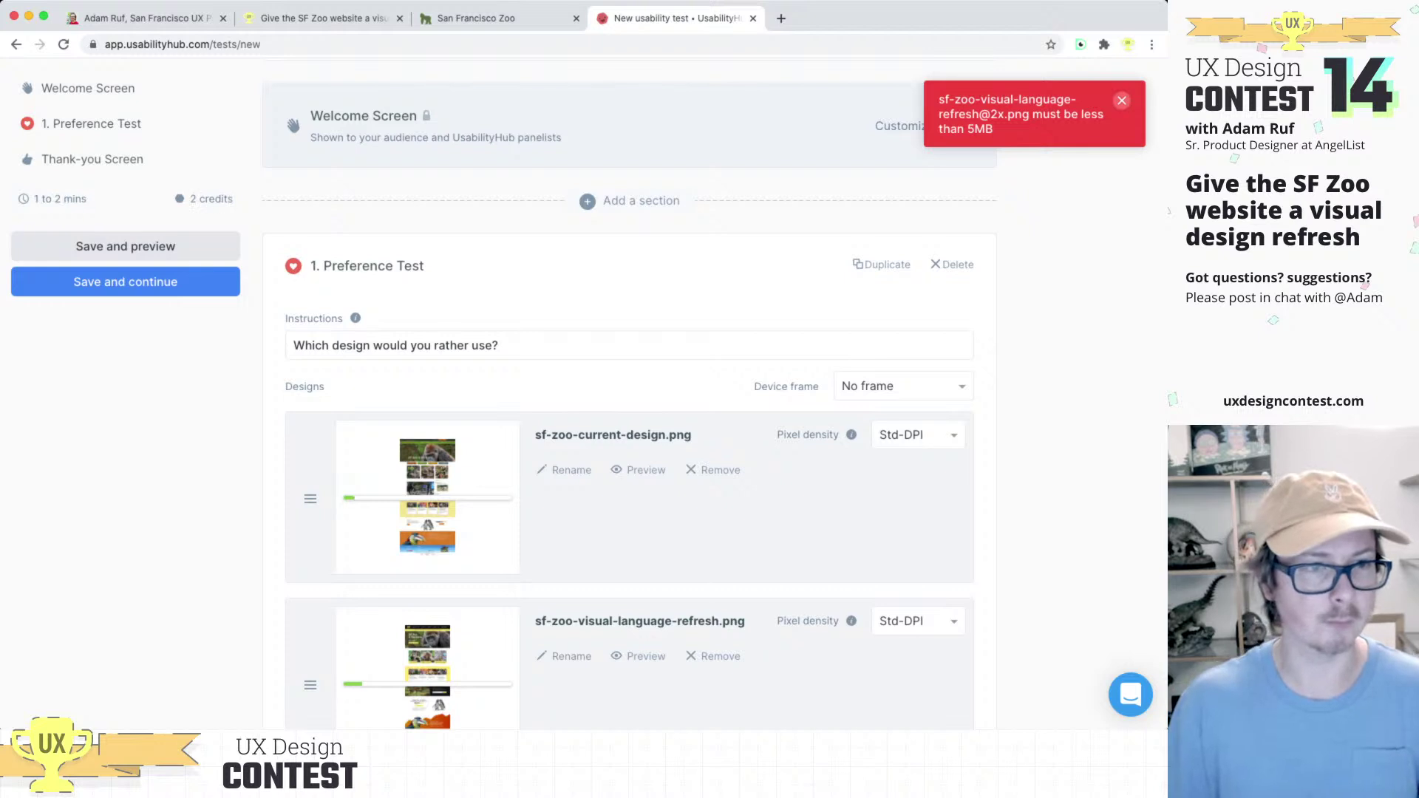
scroll(630, 406, down, 2)
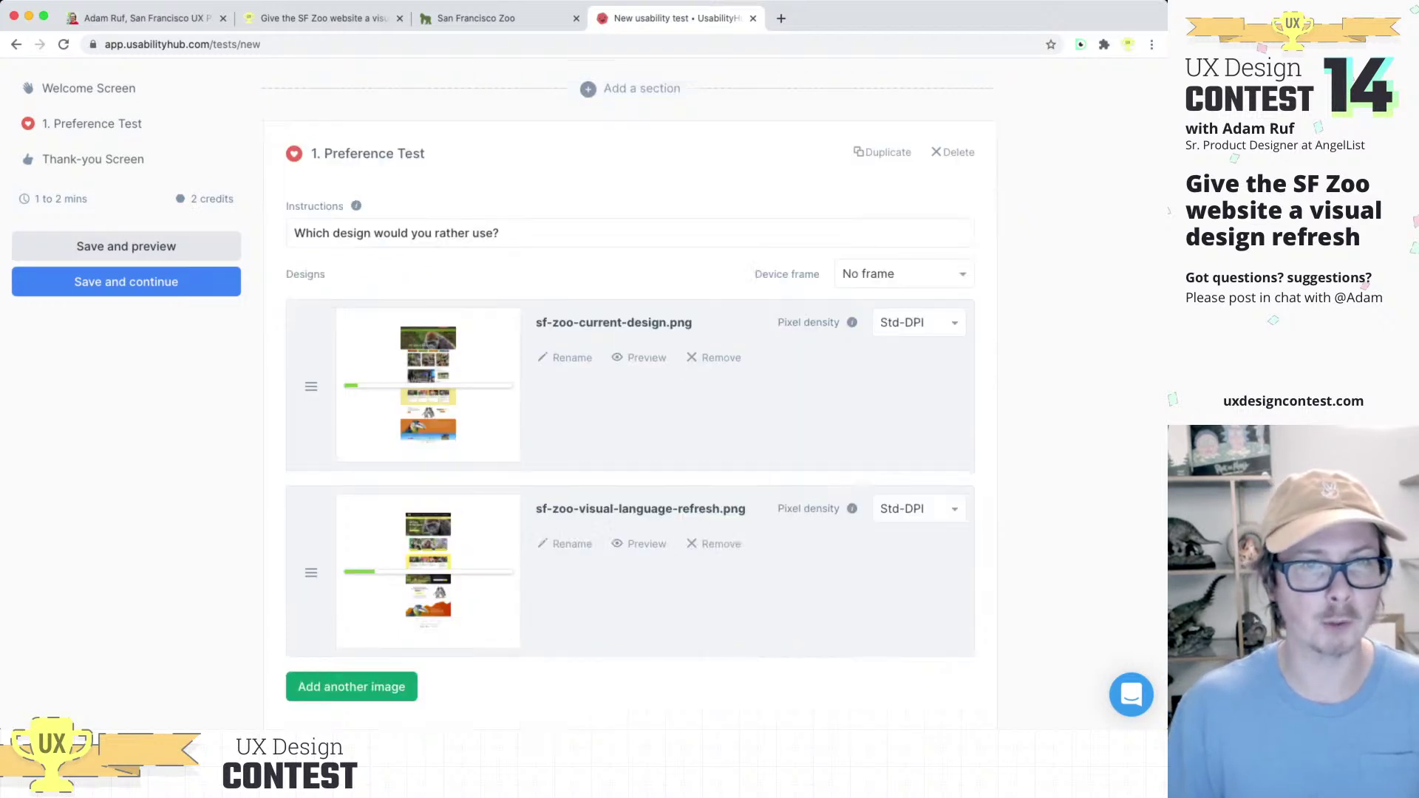
click(916, 317)
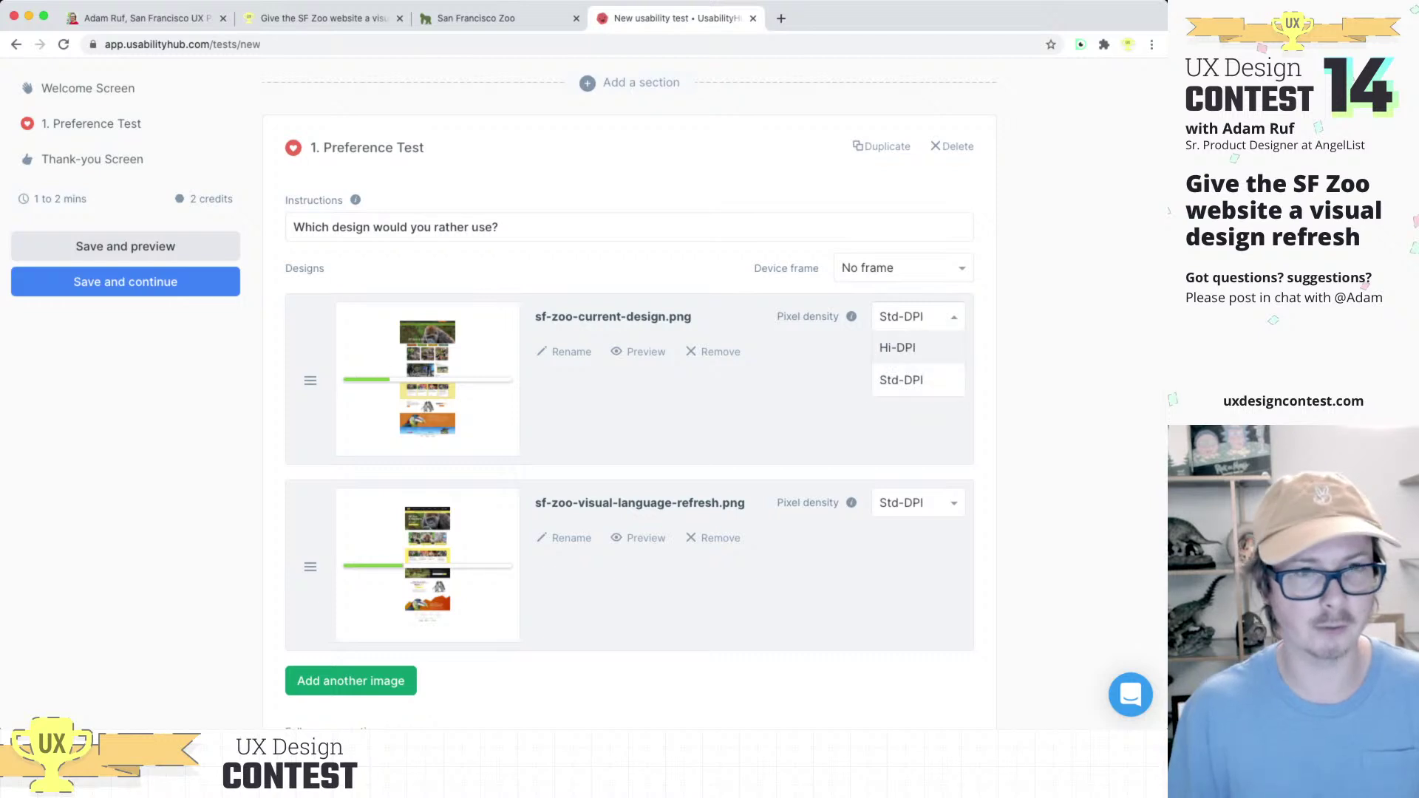
key(Escape)
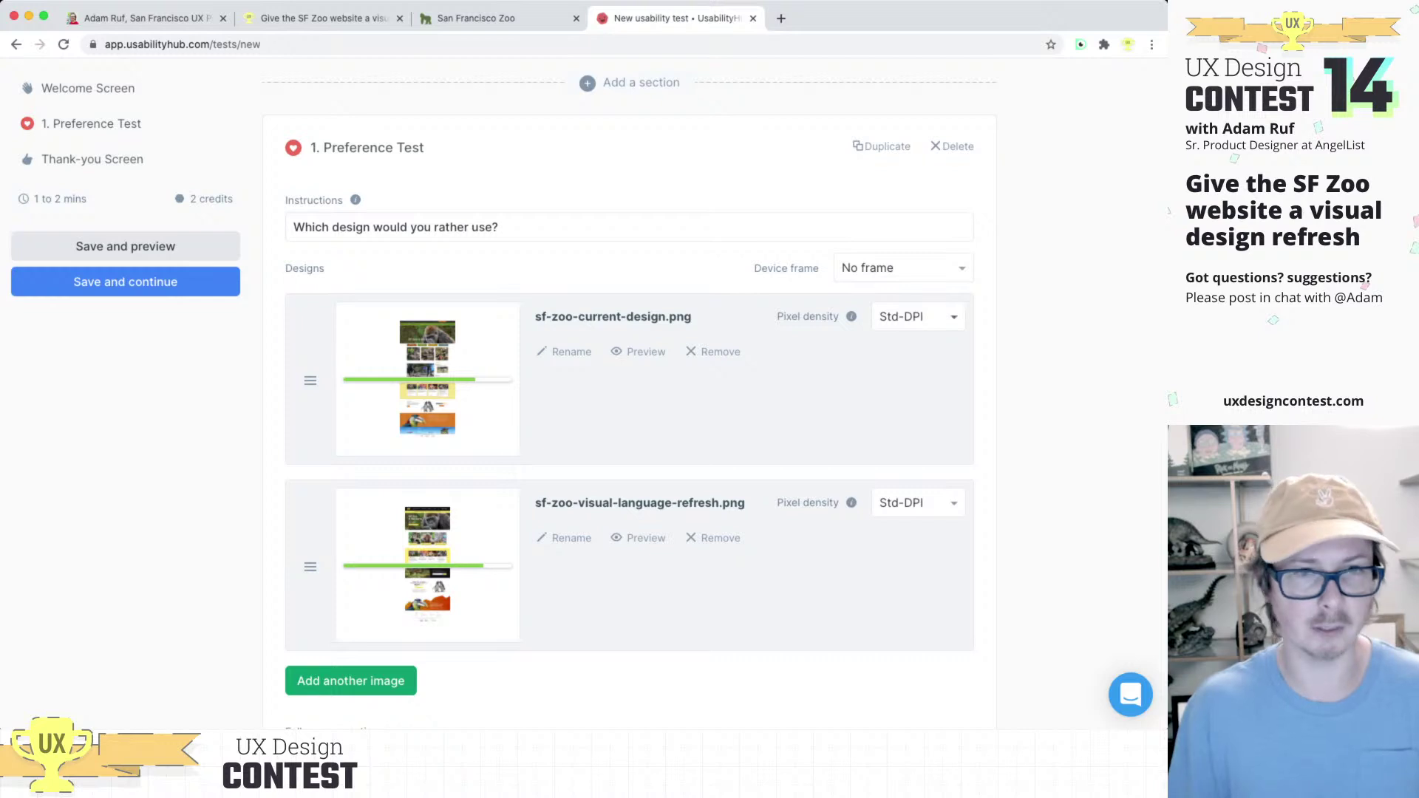
click(917, 317)
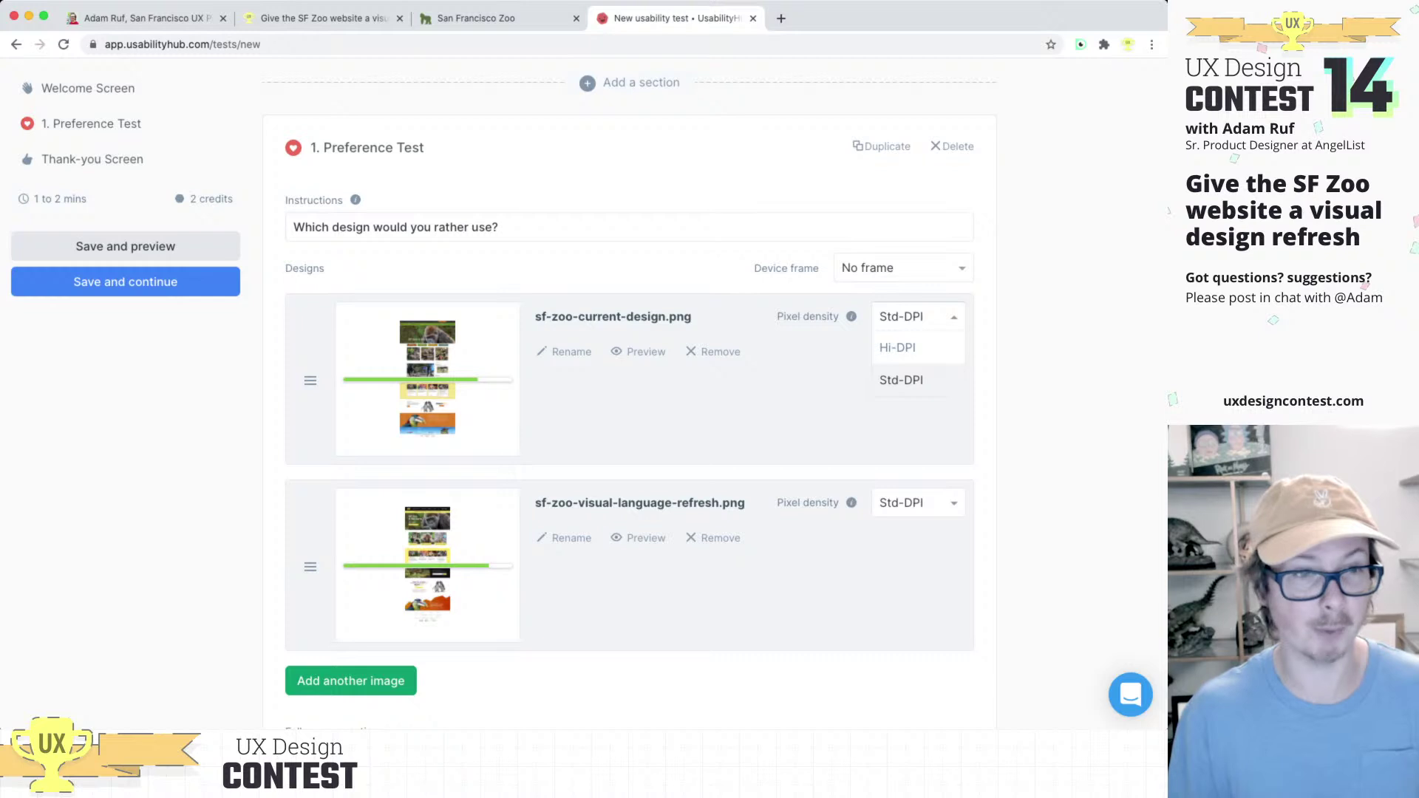
key(Escape)
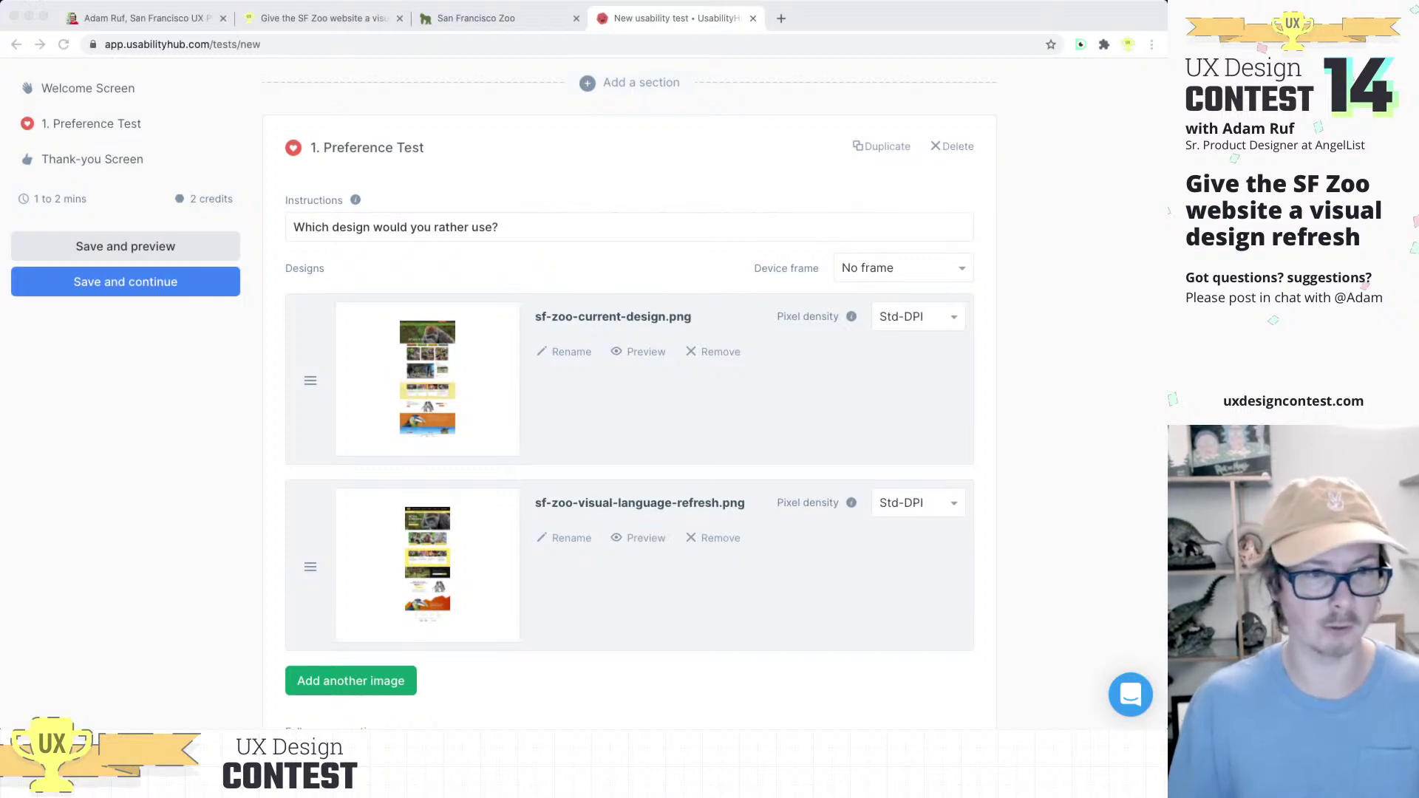
Step: Check both zoo designs and write the follow-up question 'Why did you choose that design?'
scroll(628, 384, down, 3)
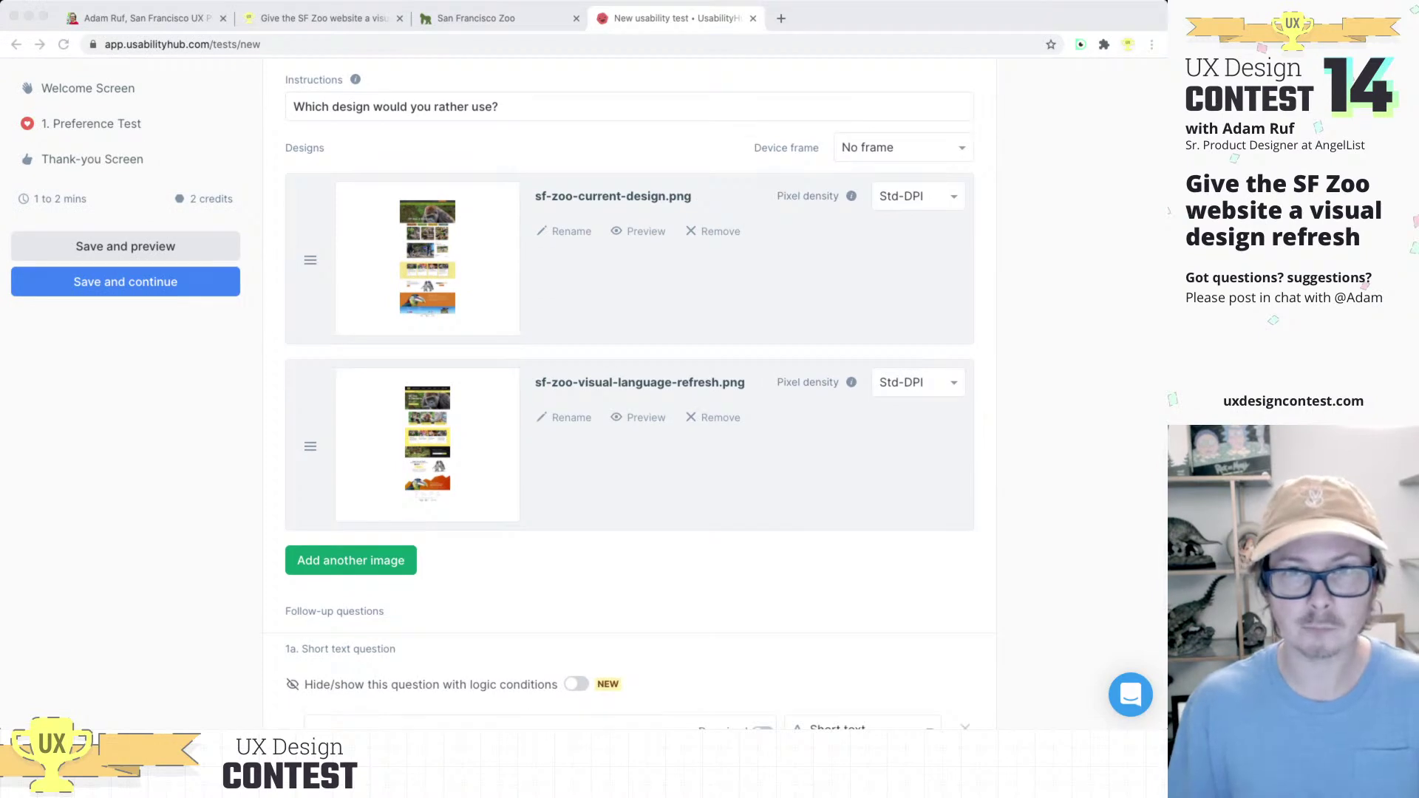
scroll(628, 384, down, 1)
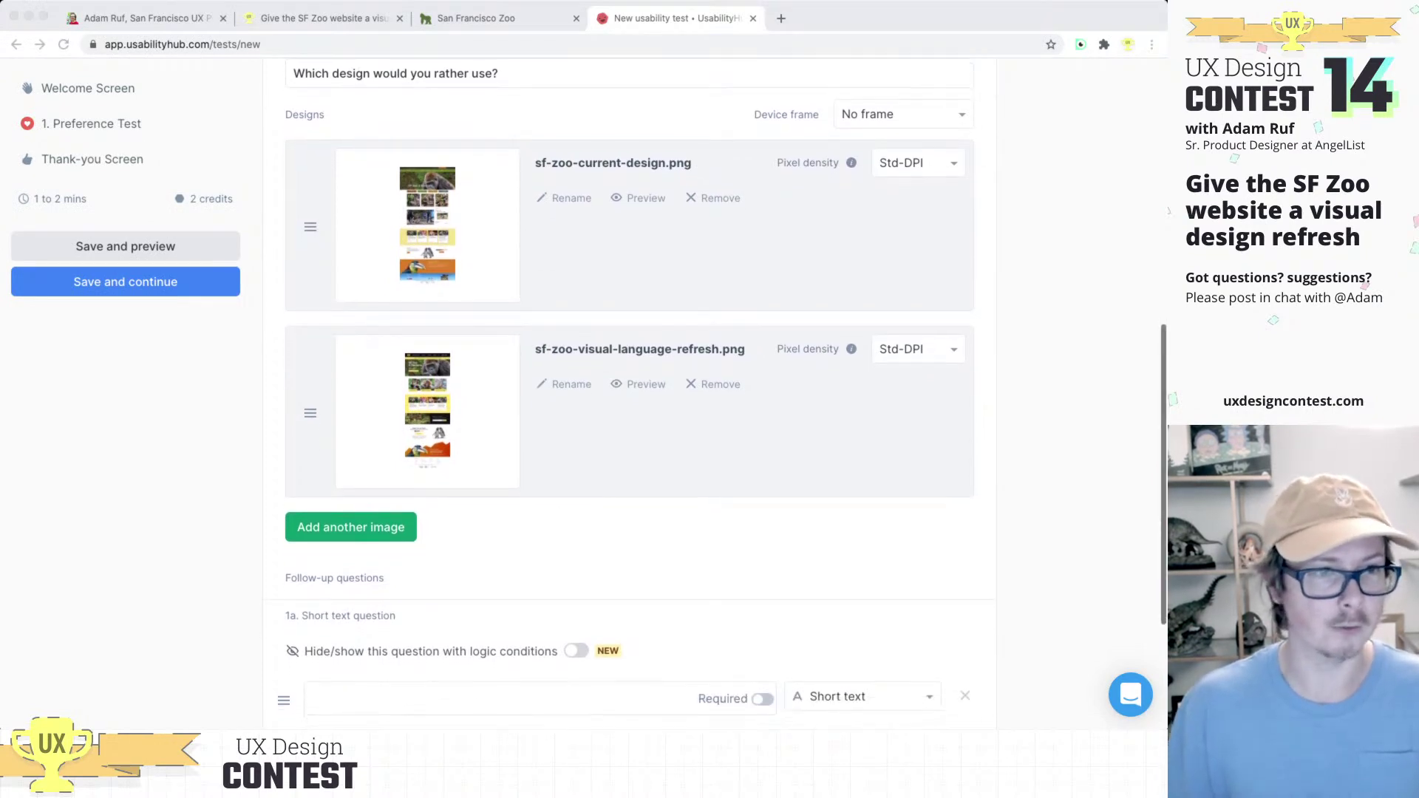
scroll(628, 384, down, 1)
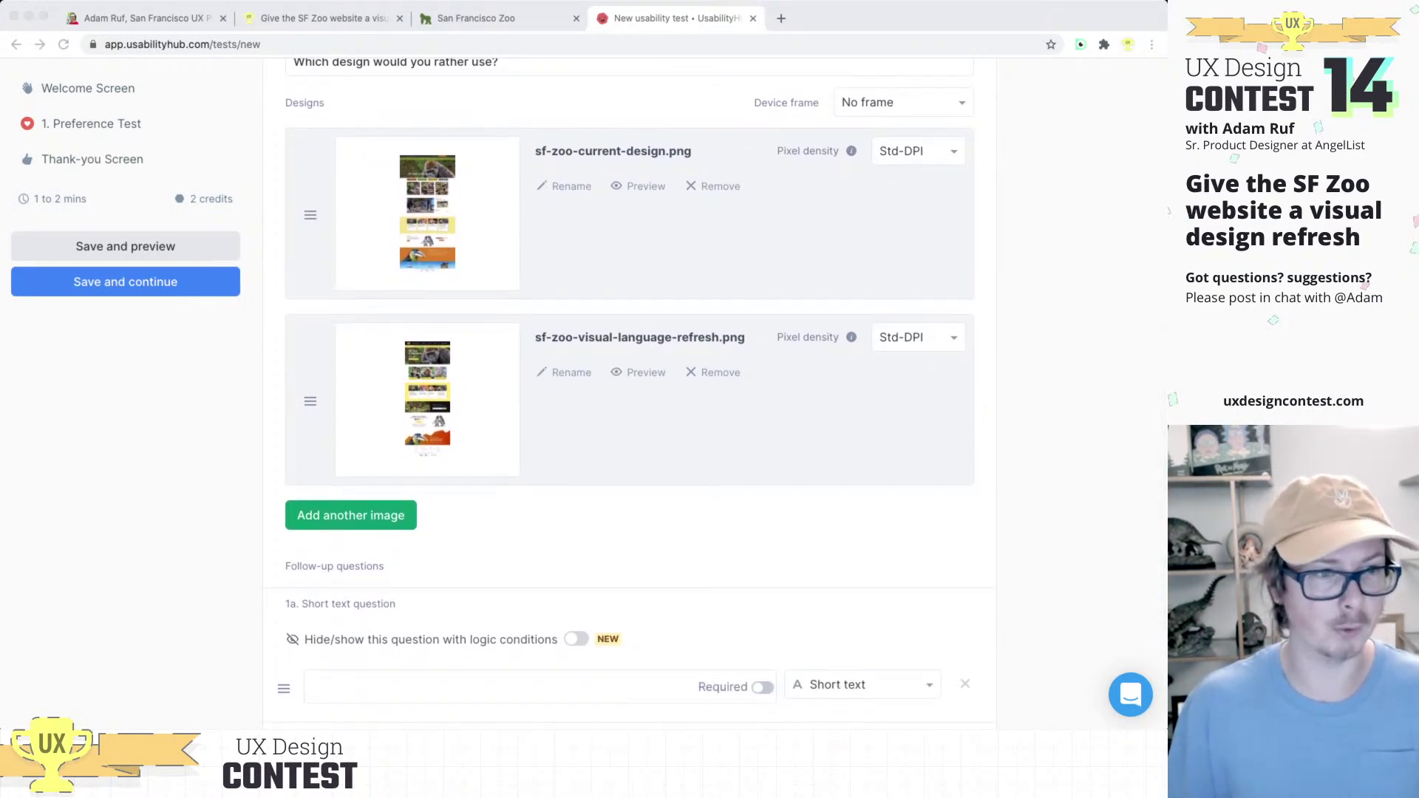
scroll(628, 384, up, 2)
scroll(628, 384, down, 3)
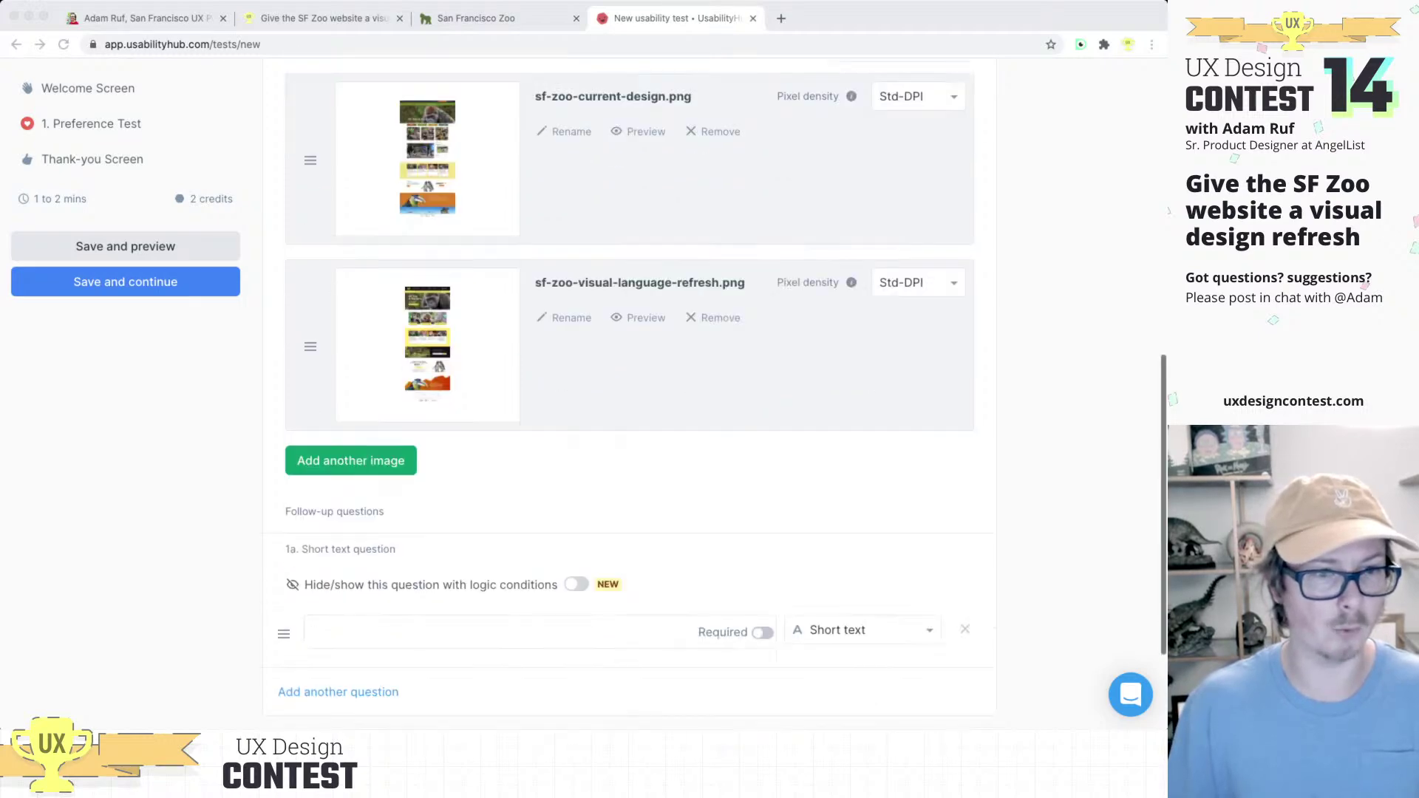
scroll(628, 384, down, 2)
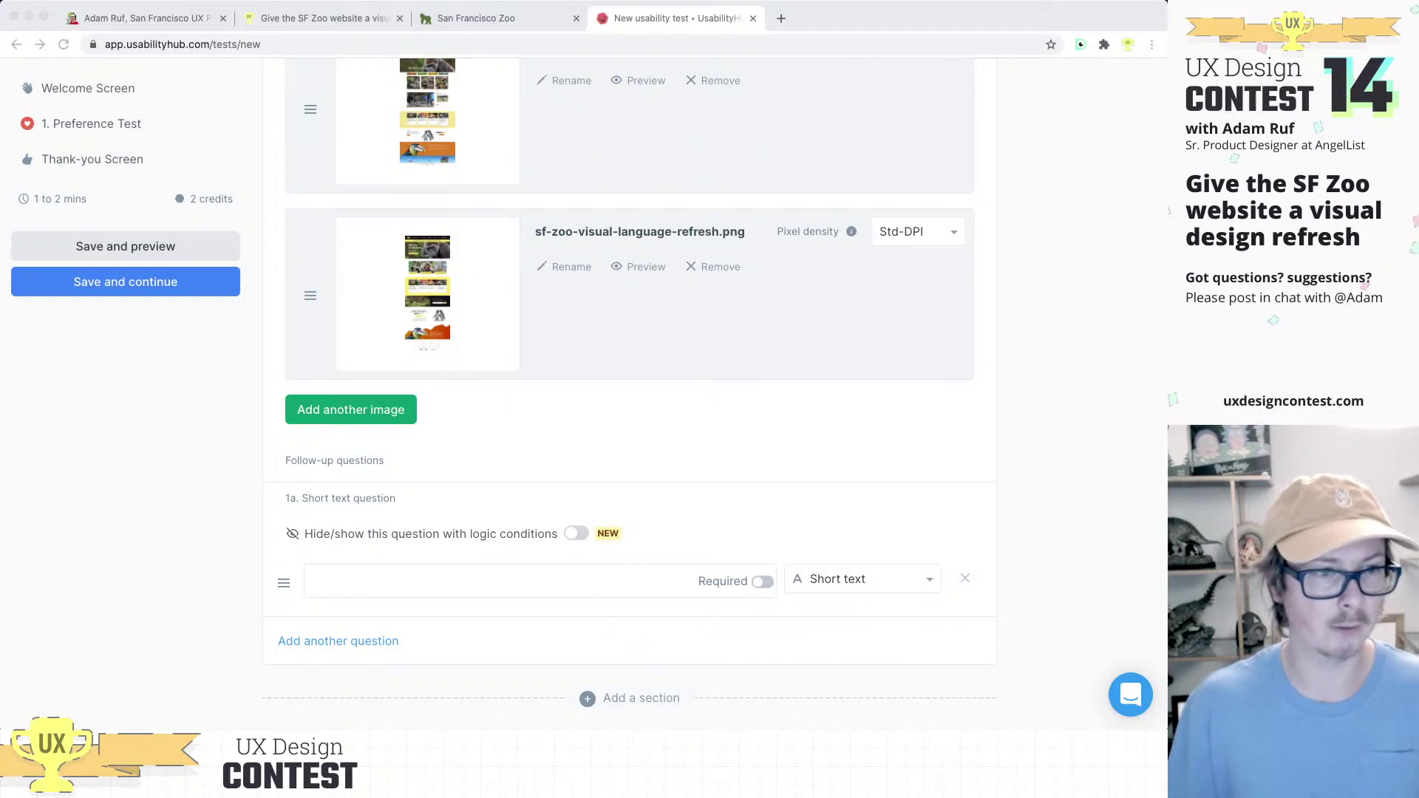
click(502, 580)
text(Why)
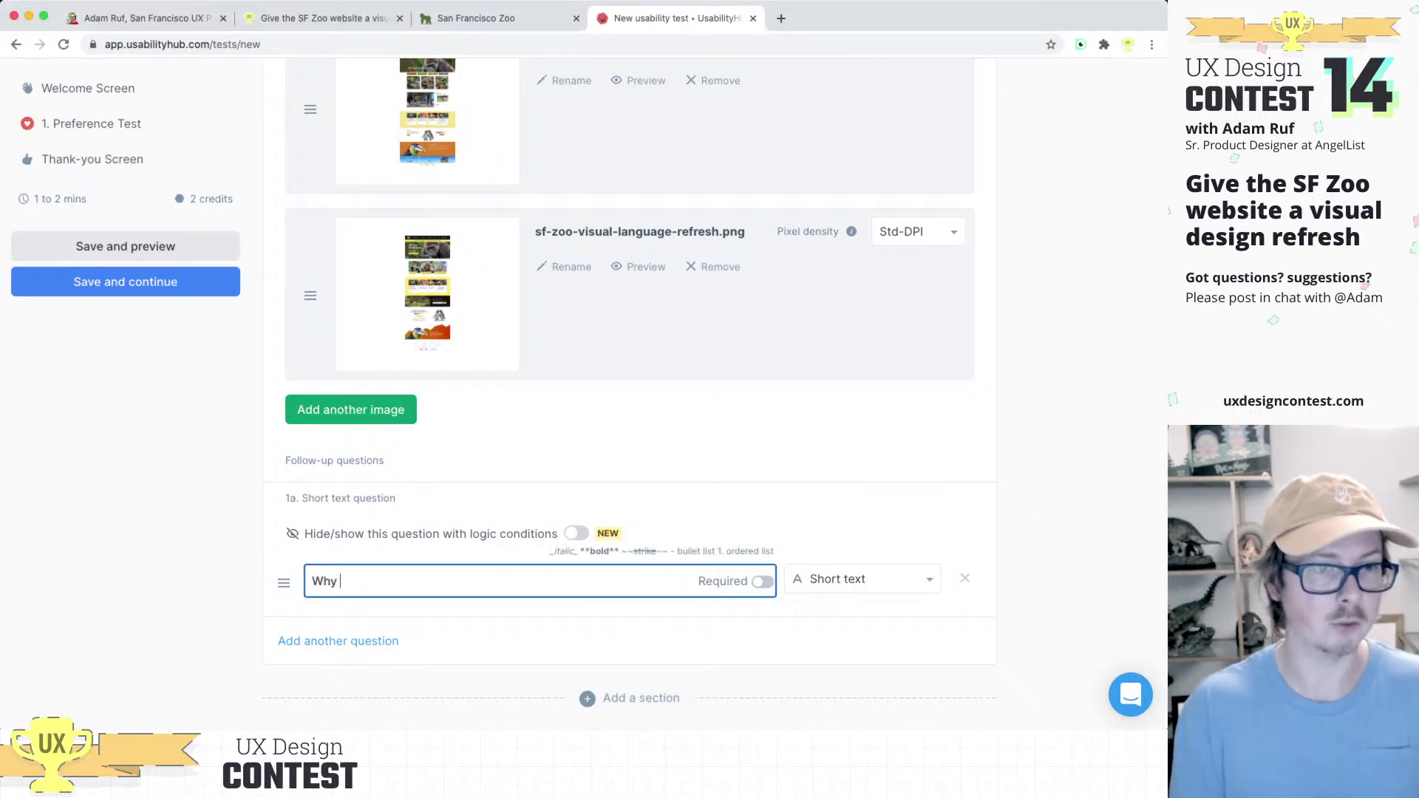
text(did you choose that)
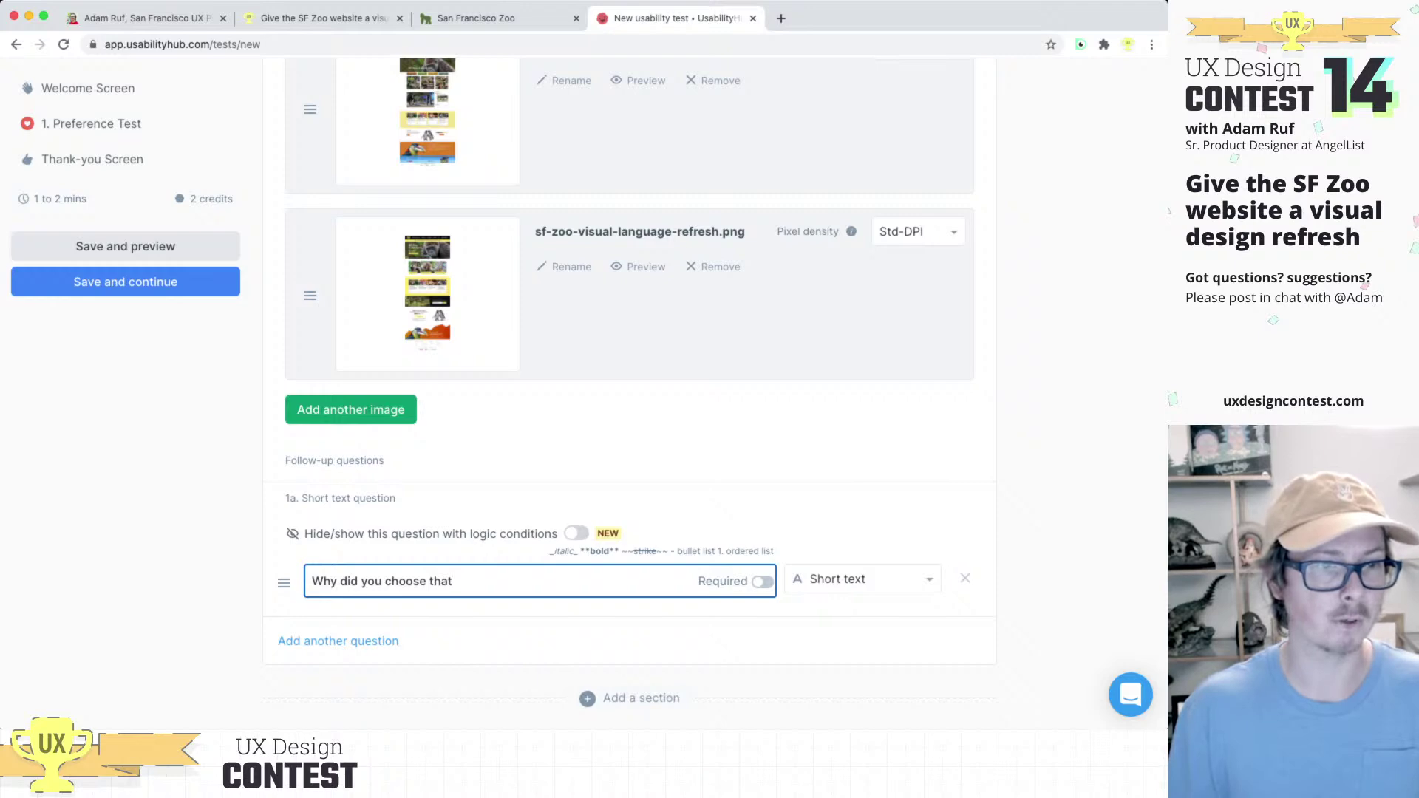
scroll(628, 392, up, 15)
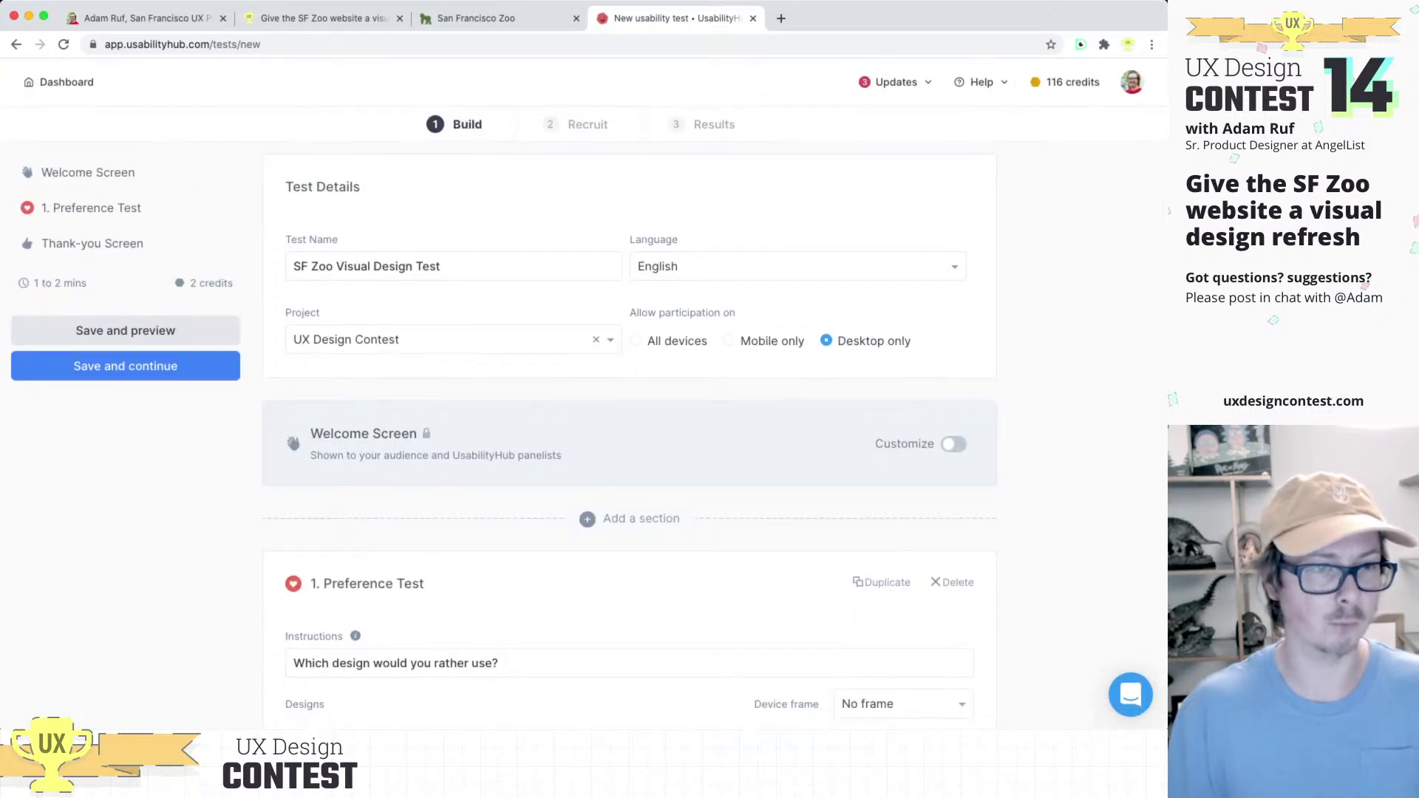
scroll(628, 391, down, 3)
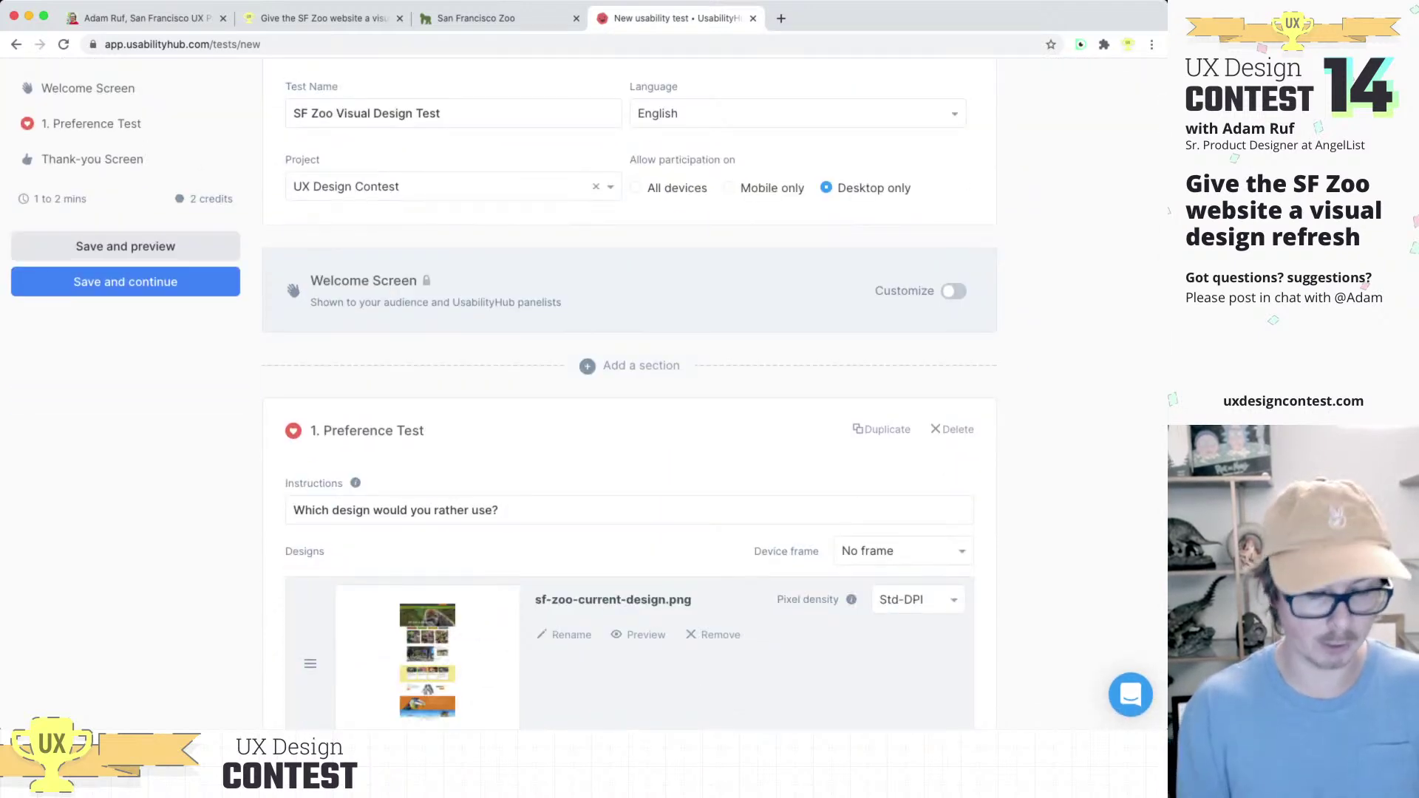
scroll(628, 391, down, 12)
text(design?)
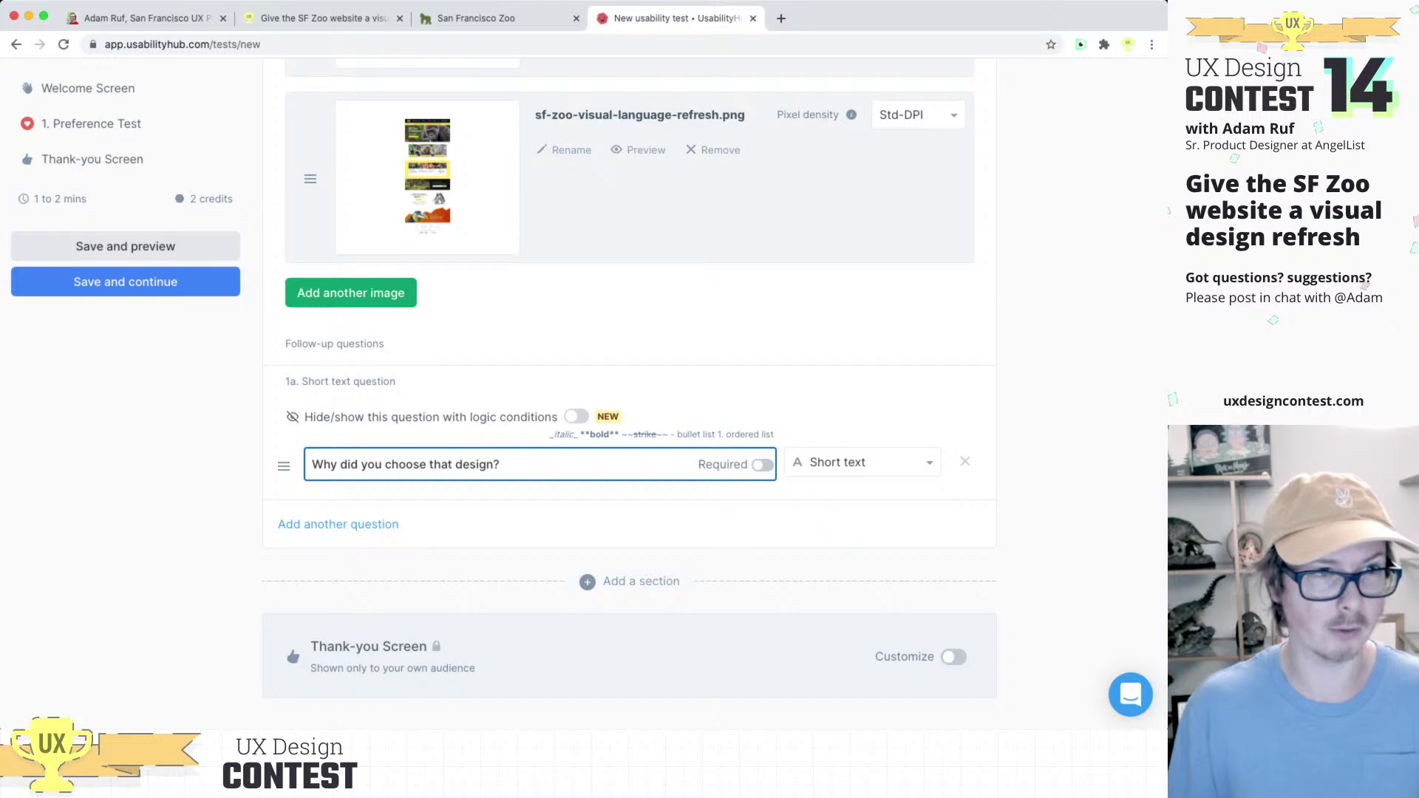
Step: Review the builder once more, then save the test and continue to the Recruit step
scroll(628, 384, up, 5)
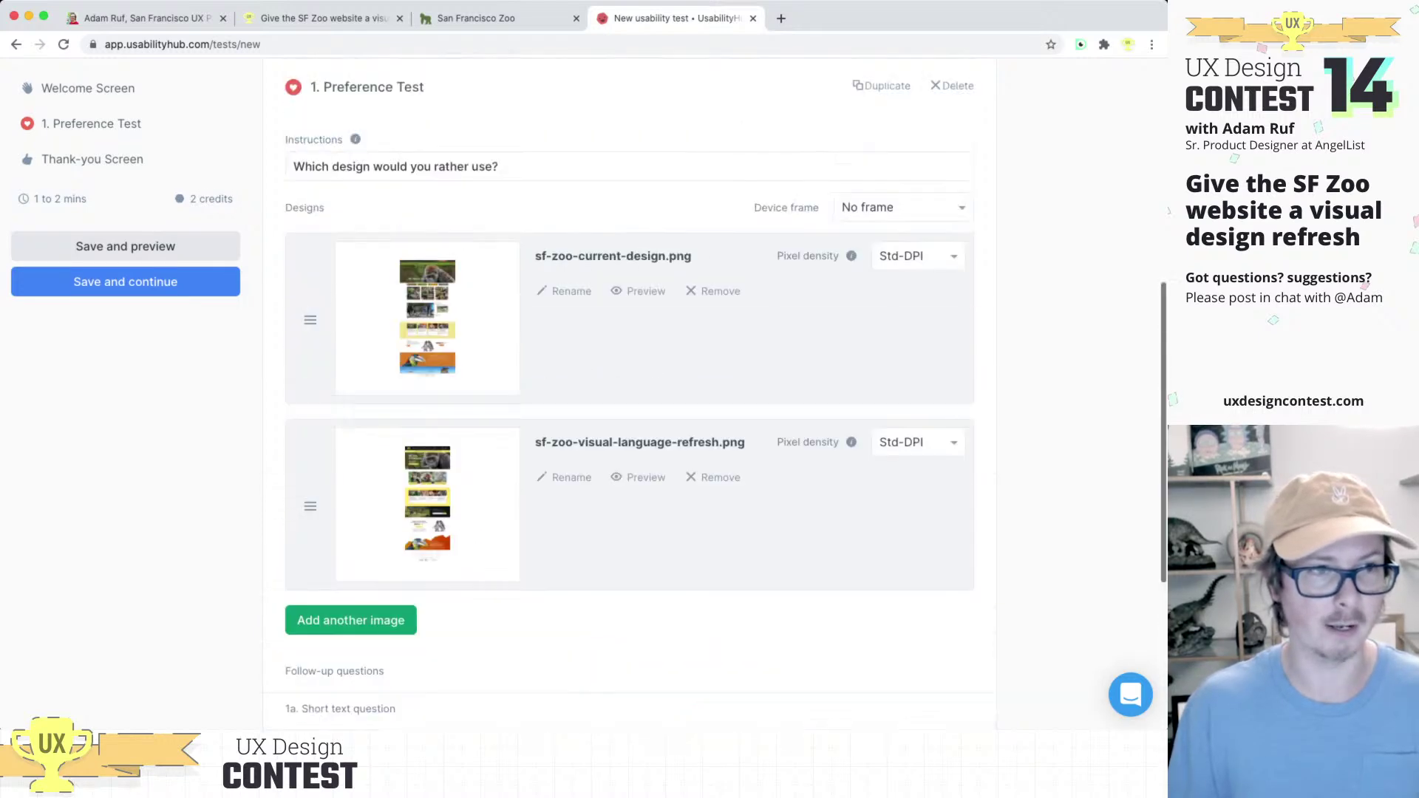
scroll(629, 399, up, 7)
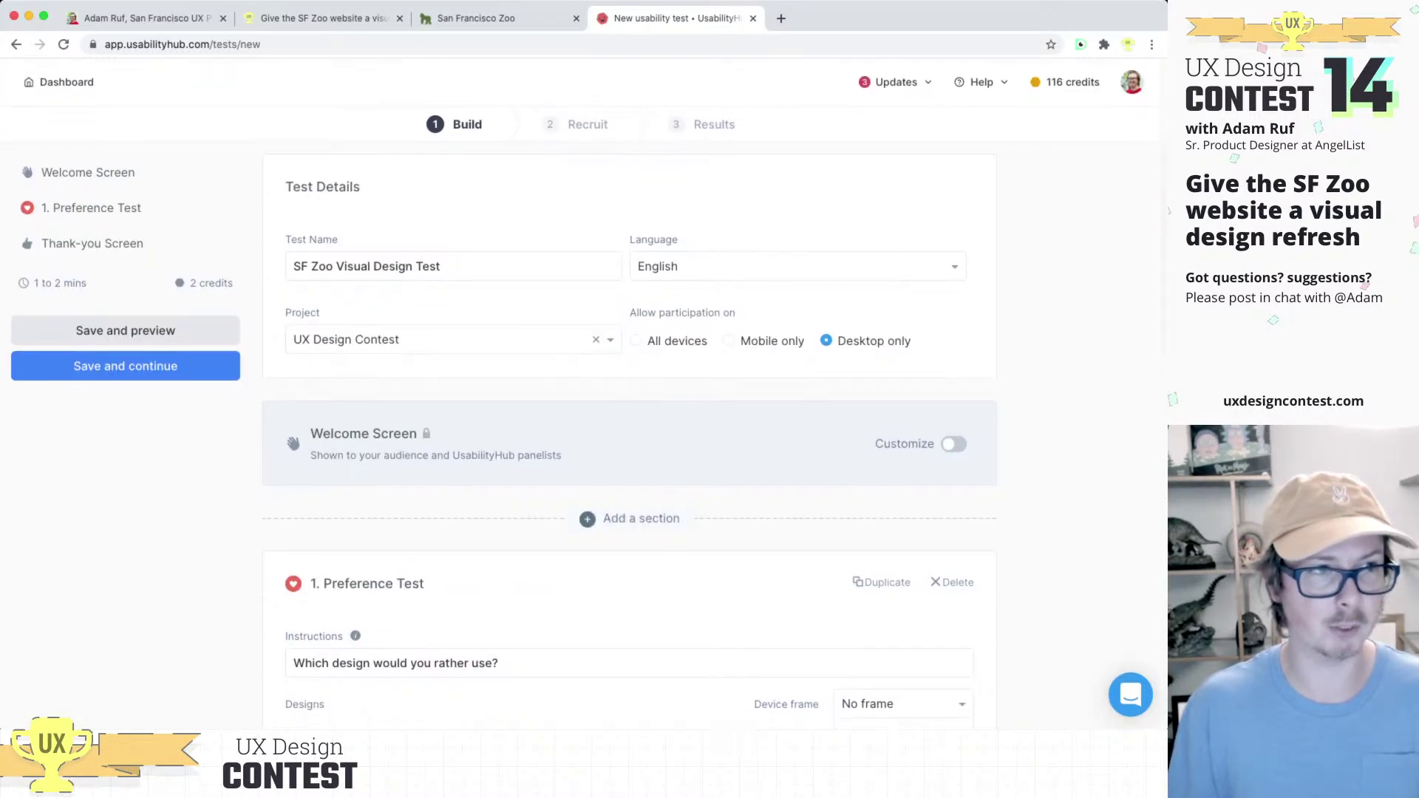
scroll(628, 392, down, 3)
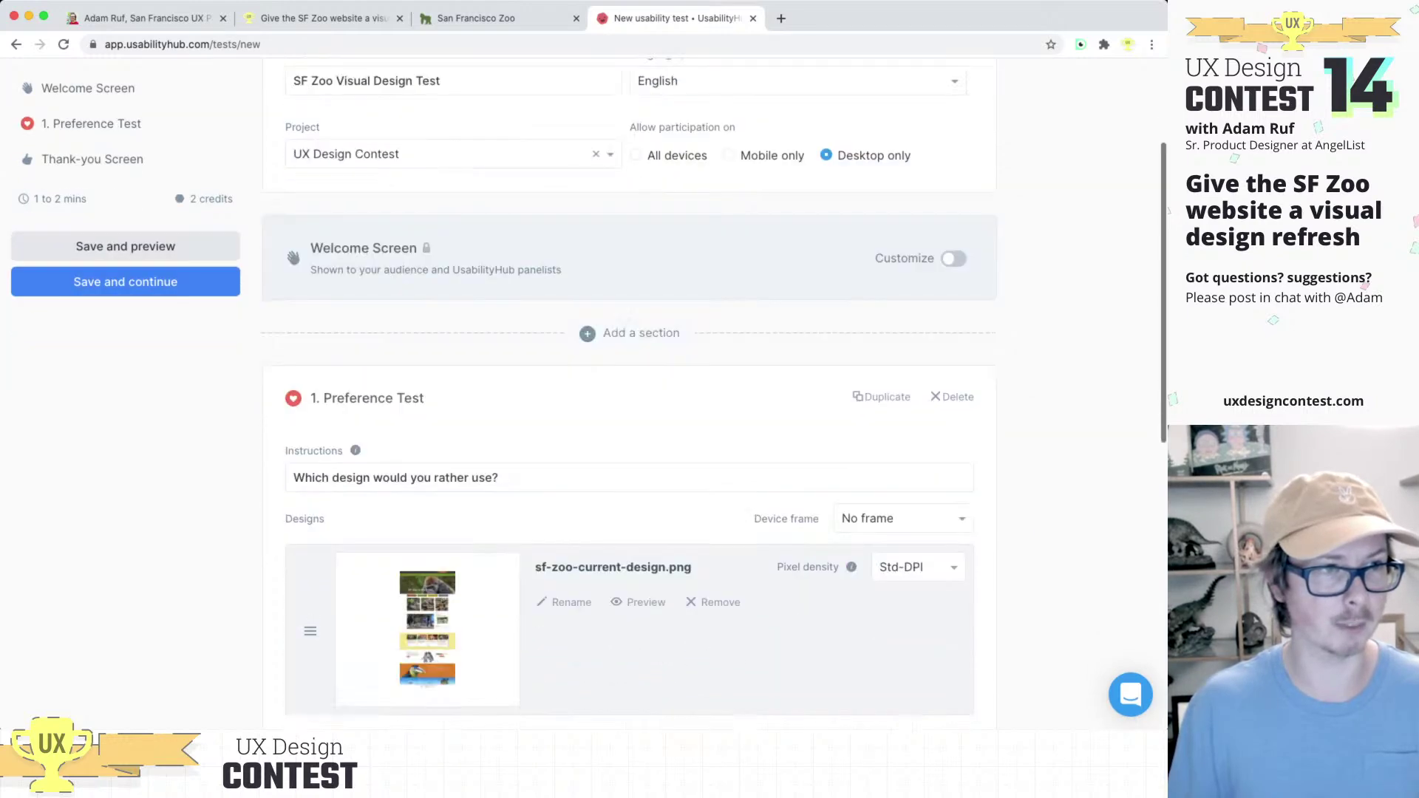
scroll(628, 391, down, 6)
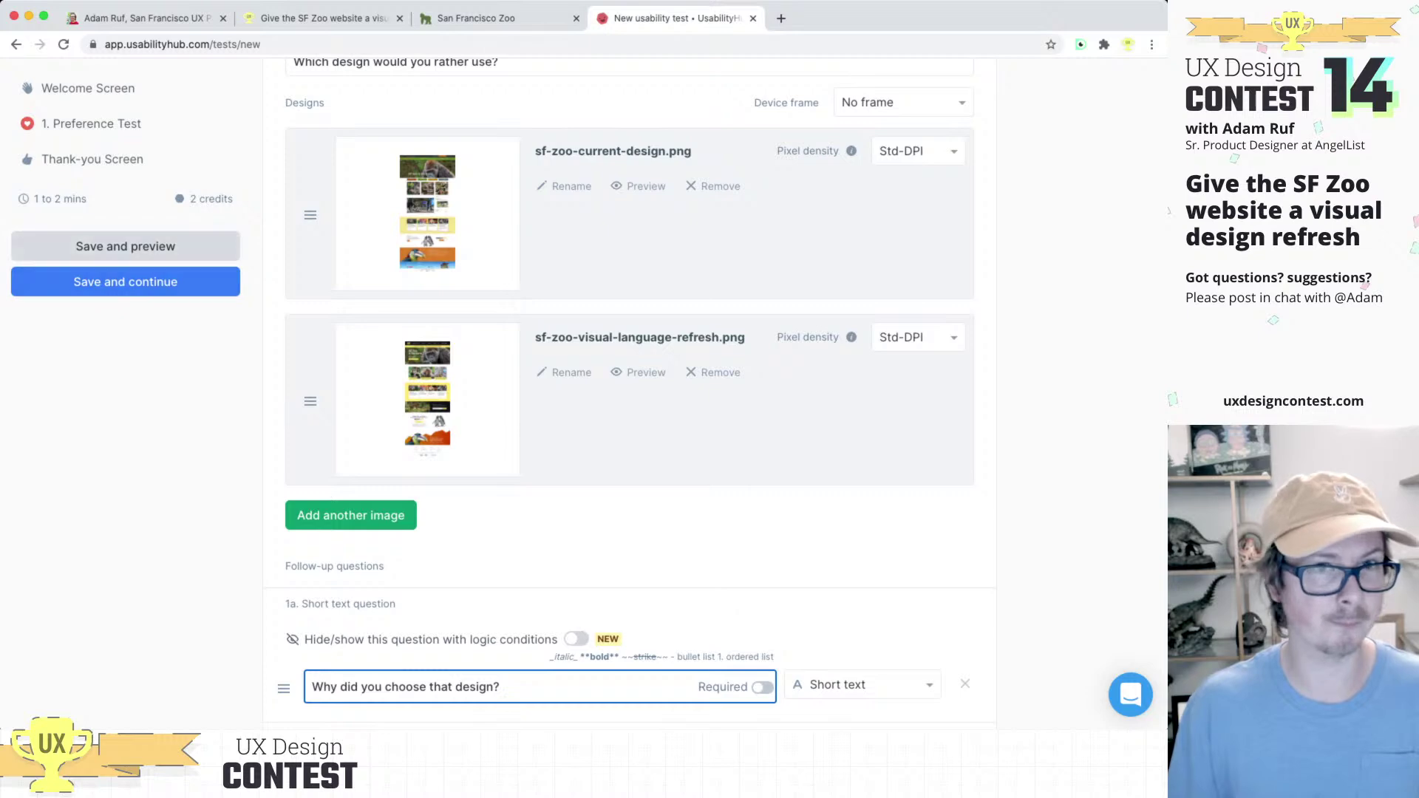
click(126, 282)
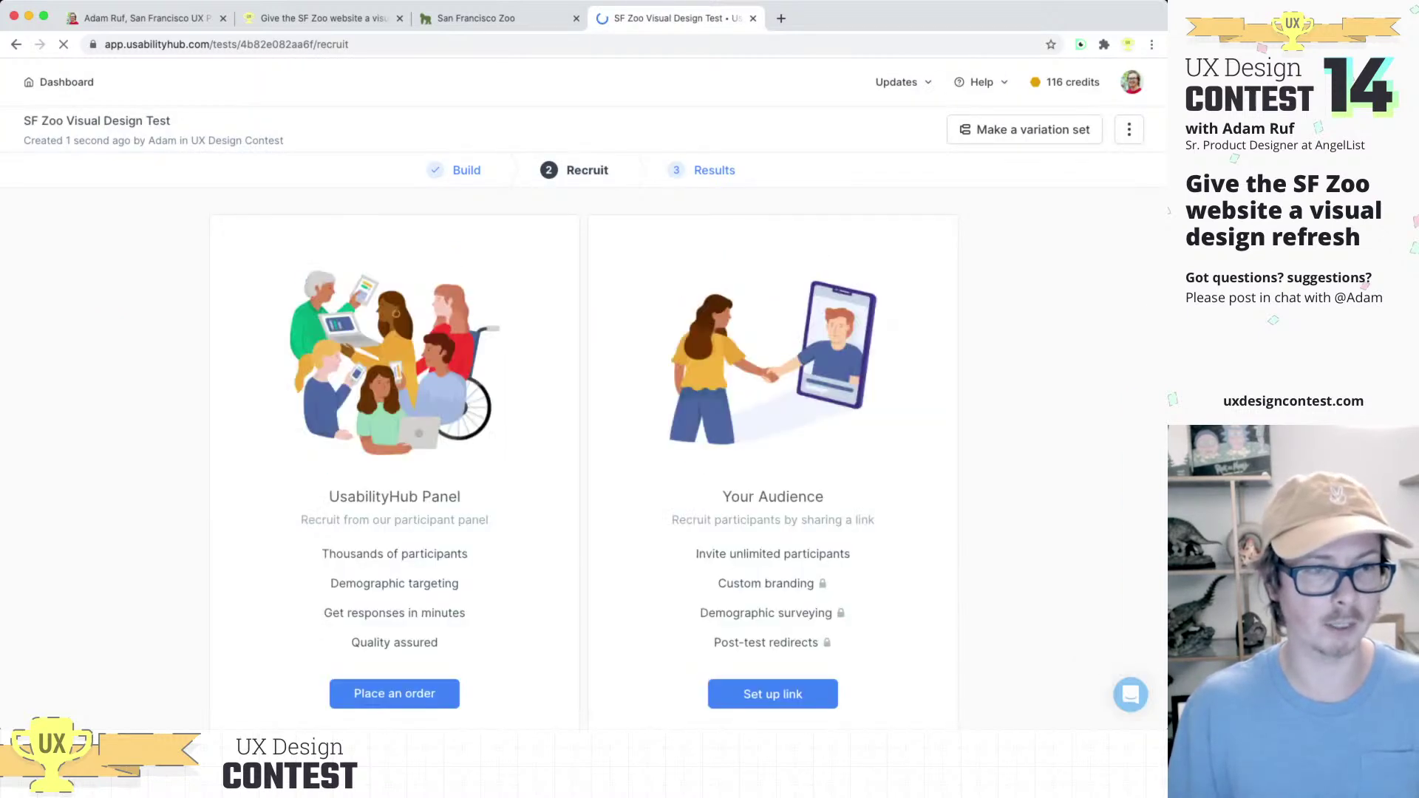
Step: Enable the shareable recruitment link under Your Audience and copy its URL
scroll(591, 391, down, 1)
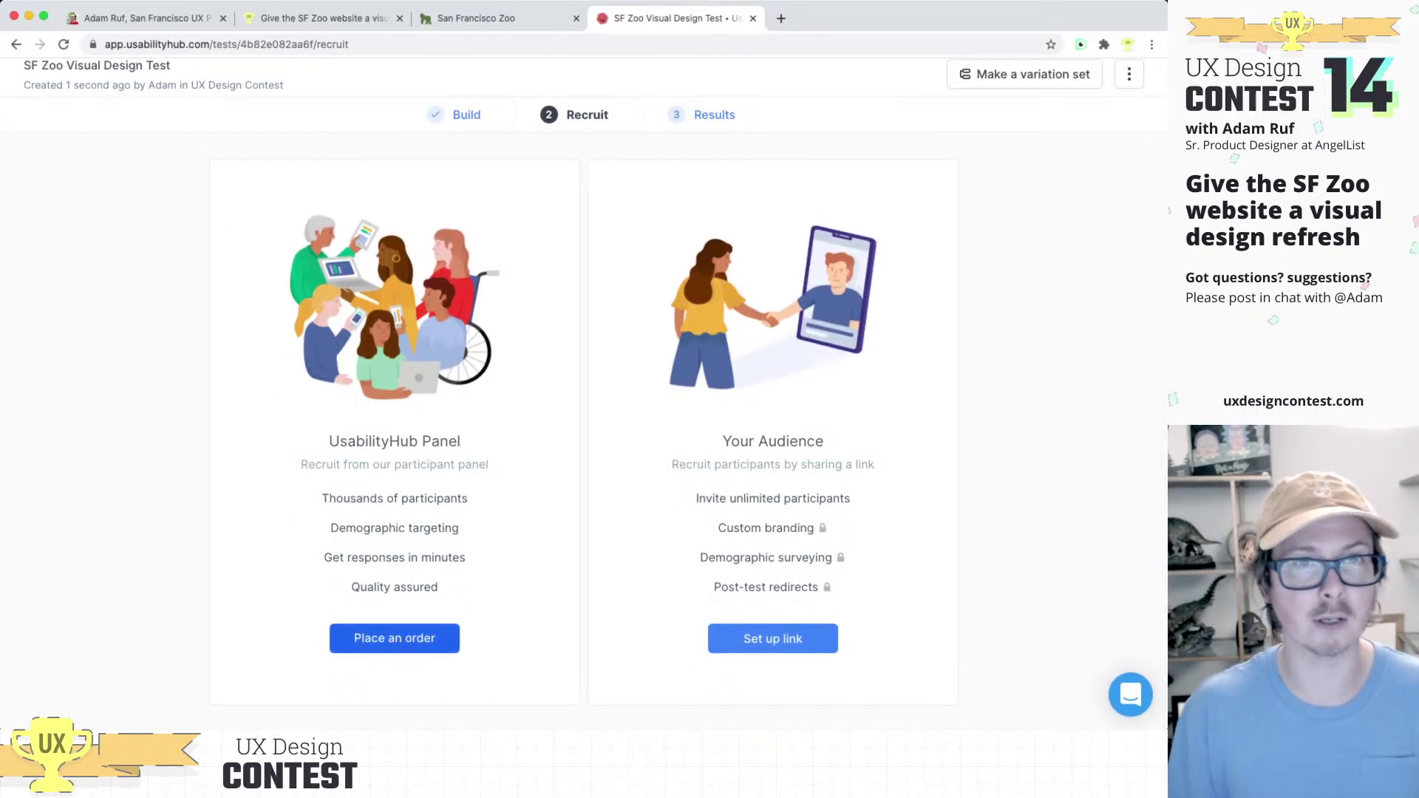
scroll(591, 392, up, 1)
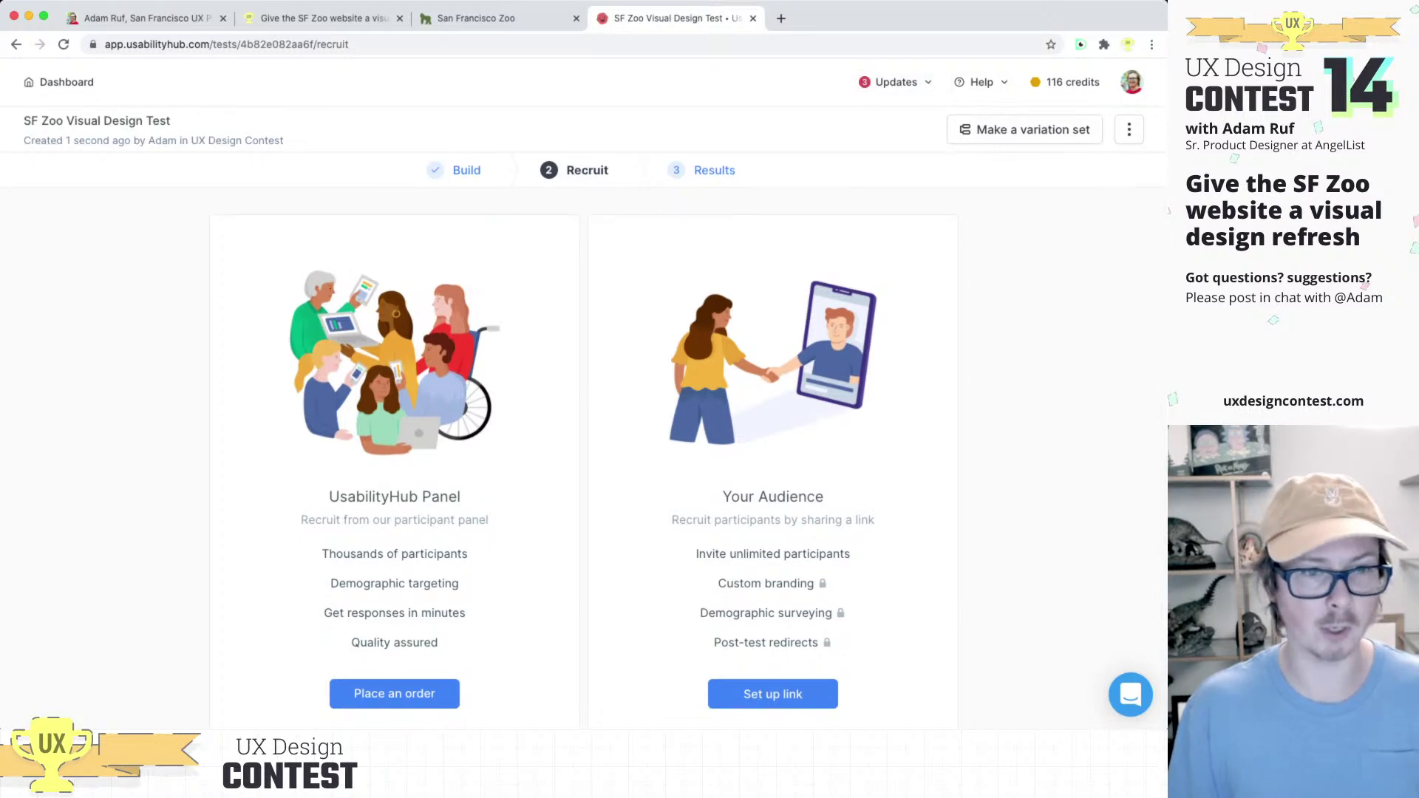
scroll(394, 637, down, 1)
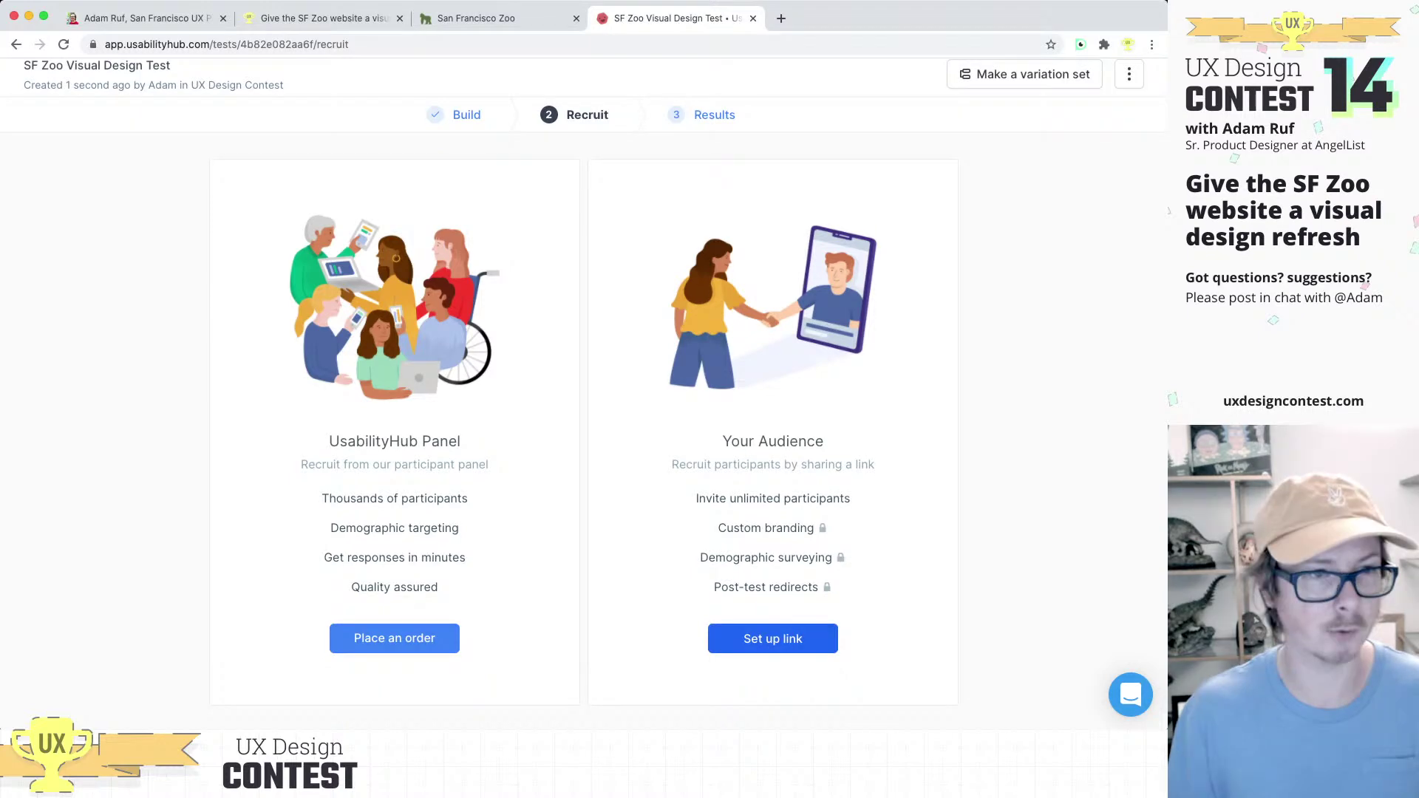
click(772, 638)
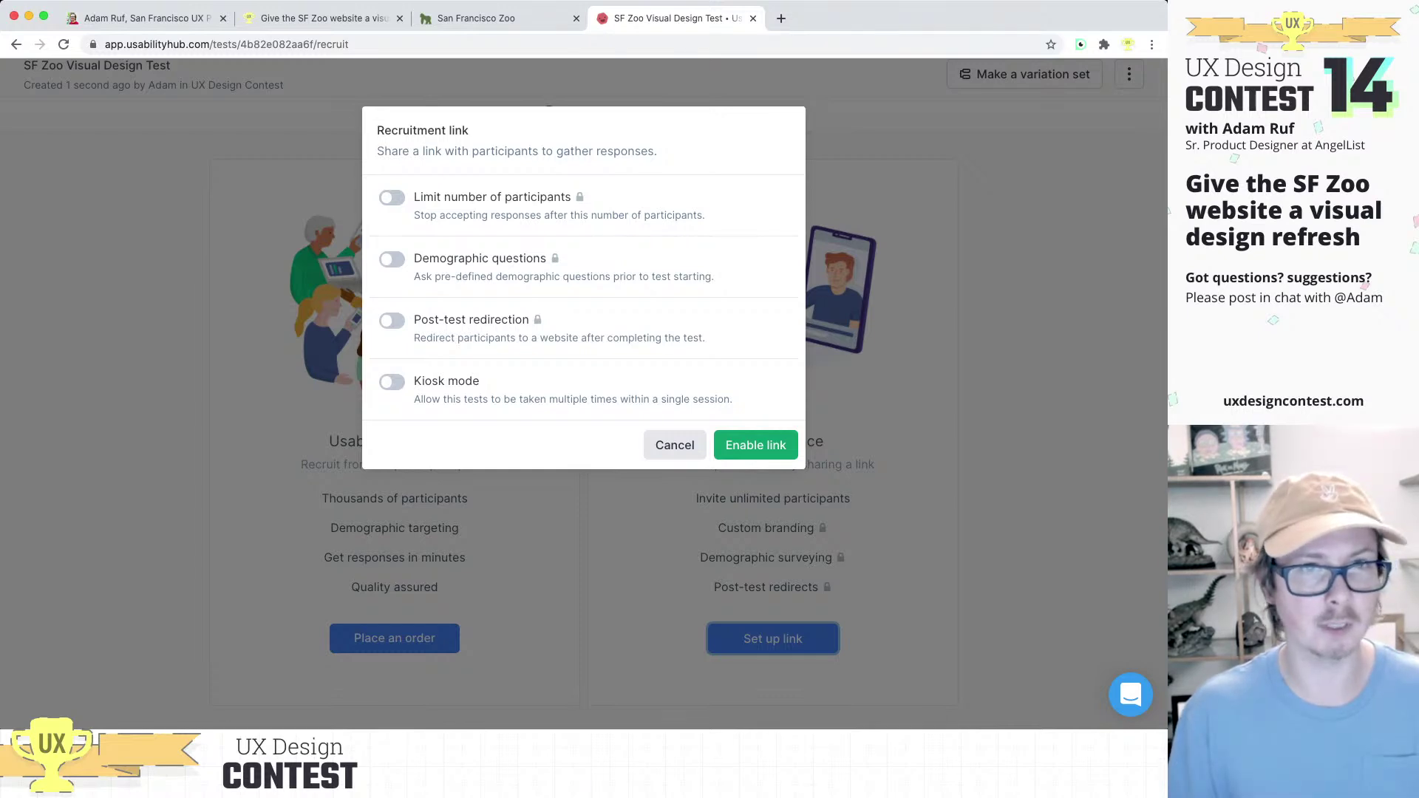
click(755, 444)
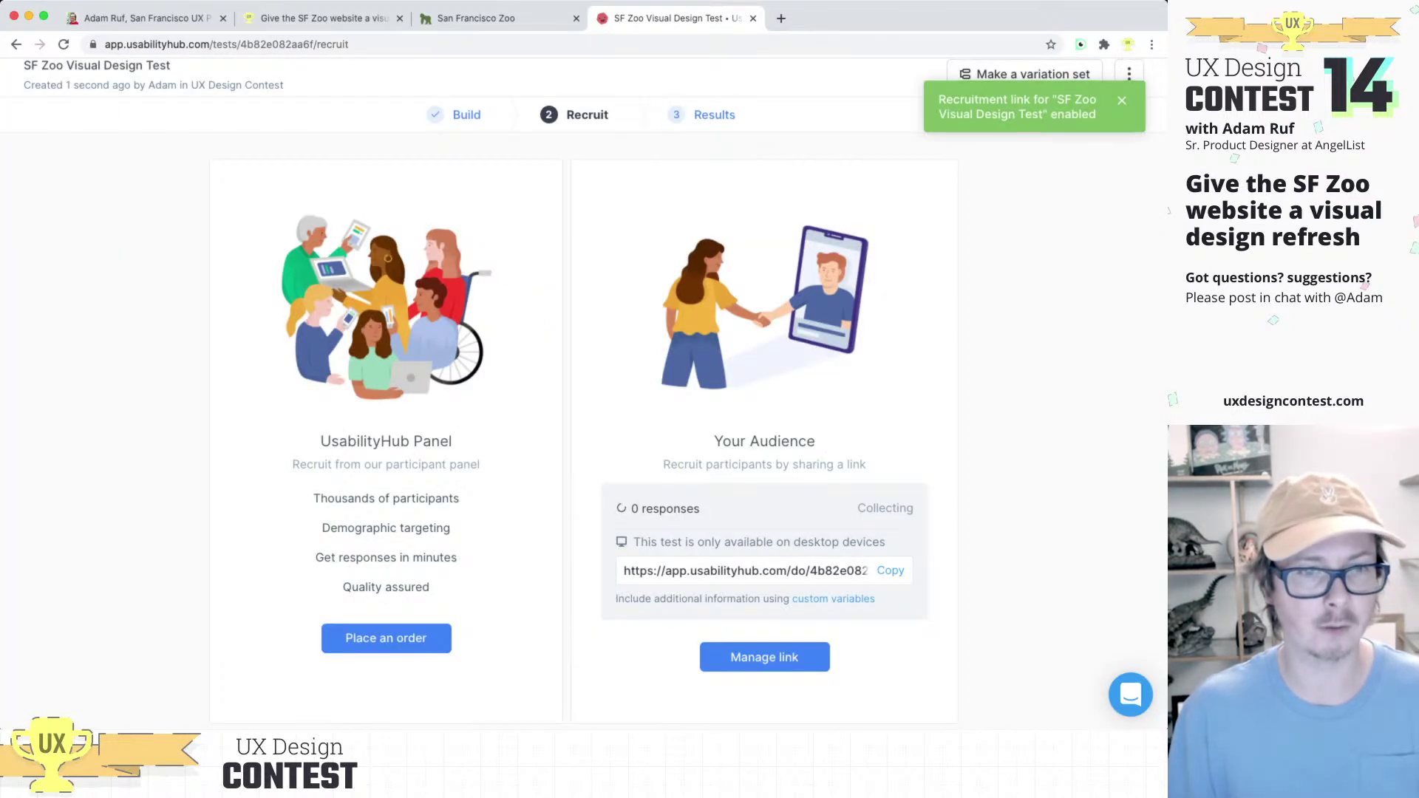
click(891, 570)
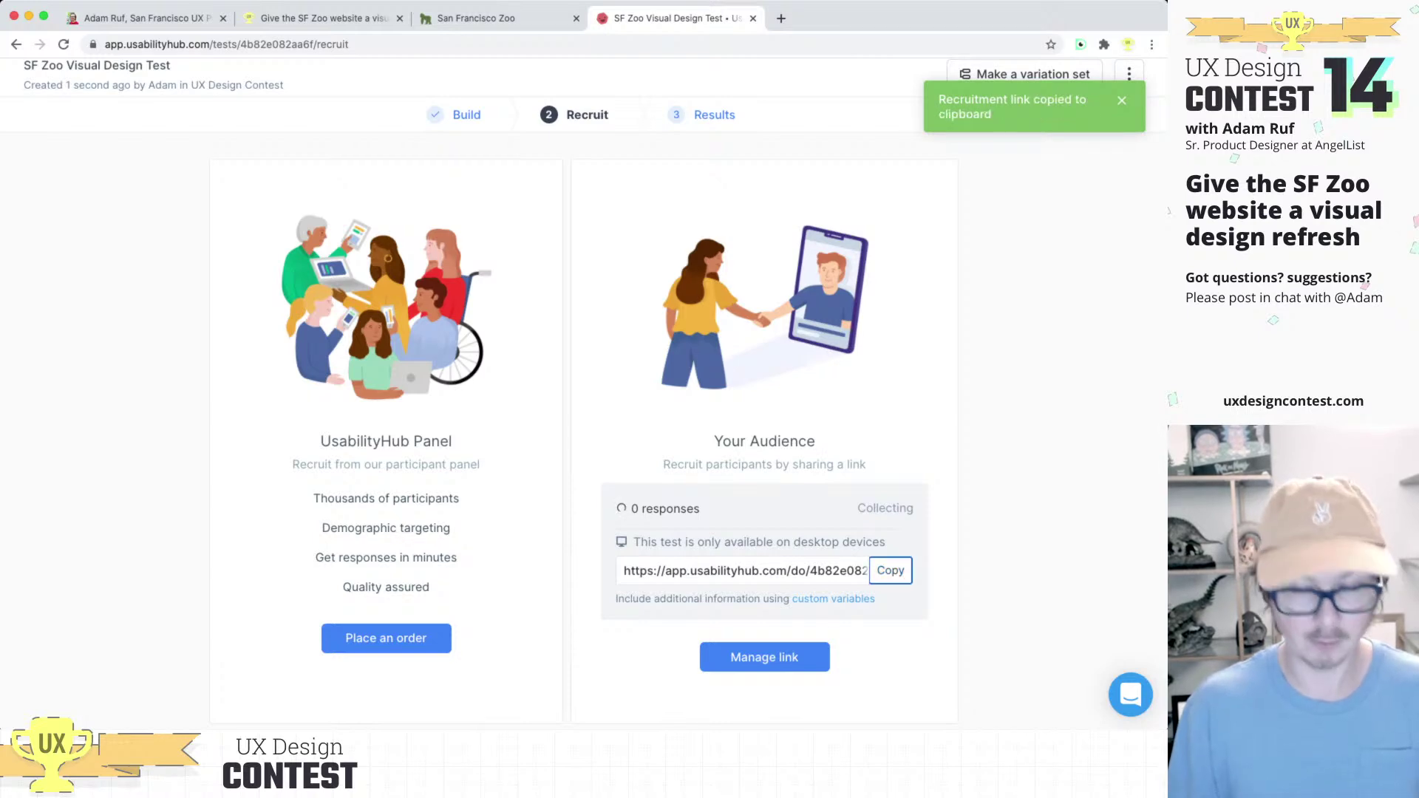
key(super+Tab)
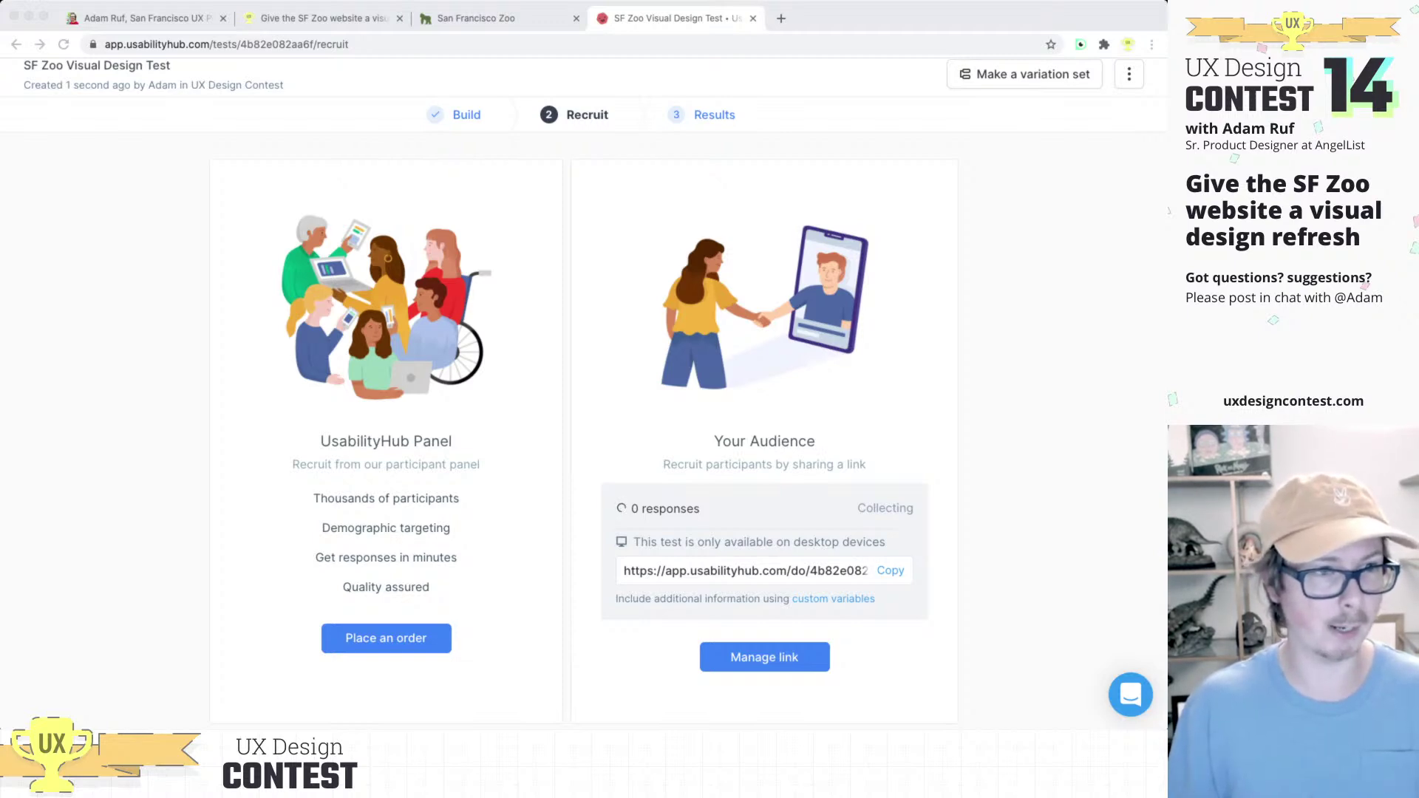
click(890, 570)
Step: Start a panel order and set the participant count to 9, totalling 18 credits and $0.00
click(386, 638)
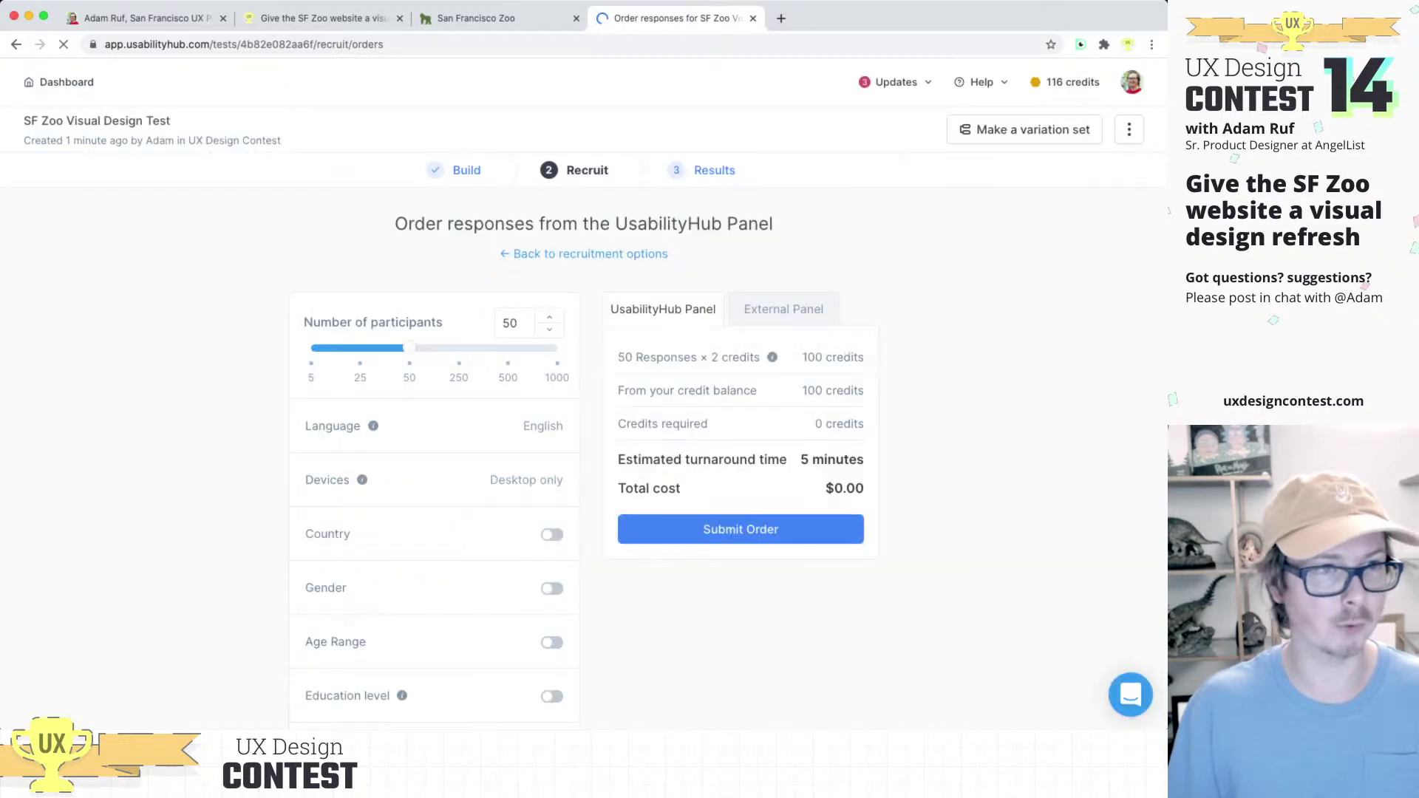
scroll(591, 370, down, 1)
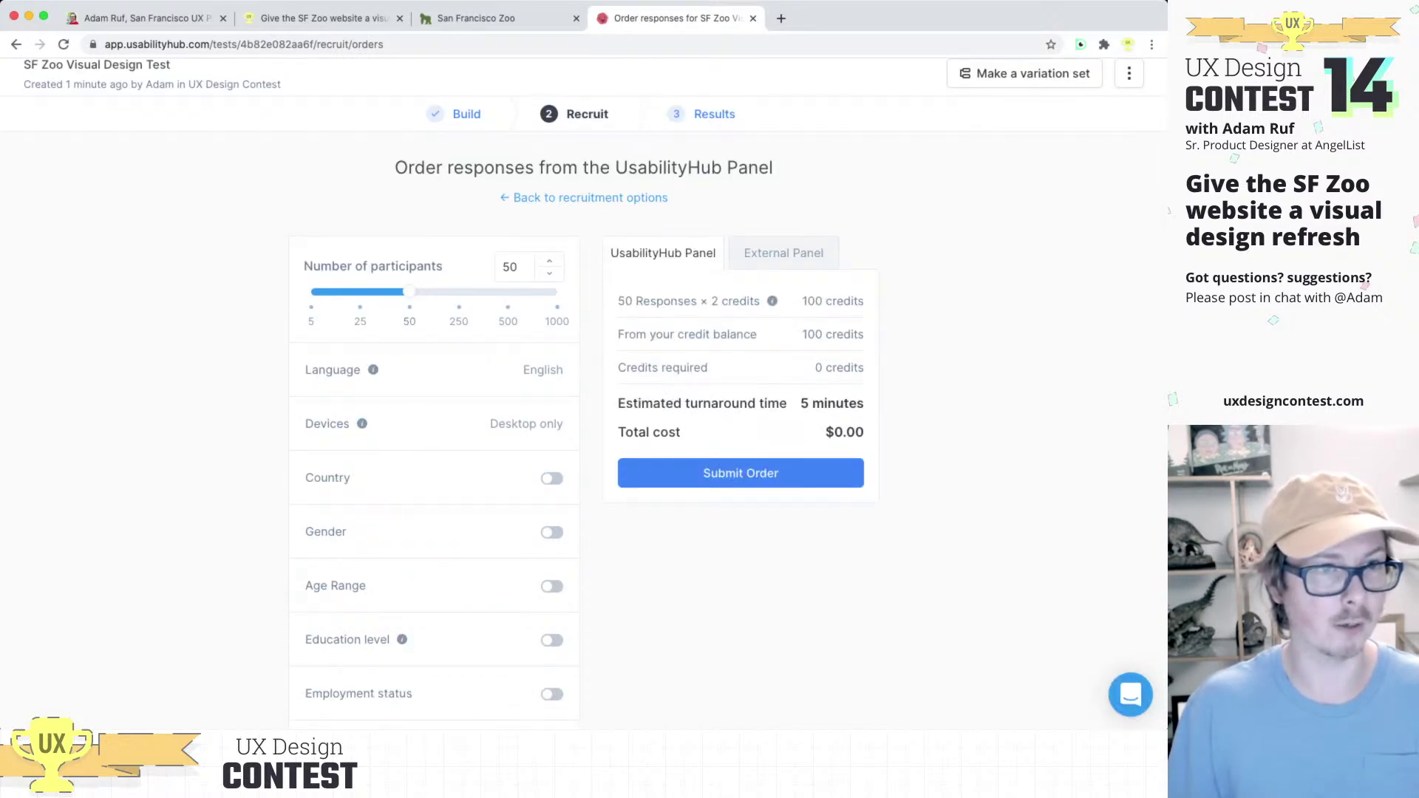
drag(408, 292, 318, 292)
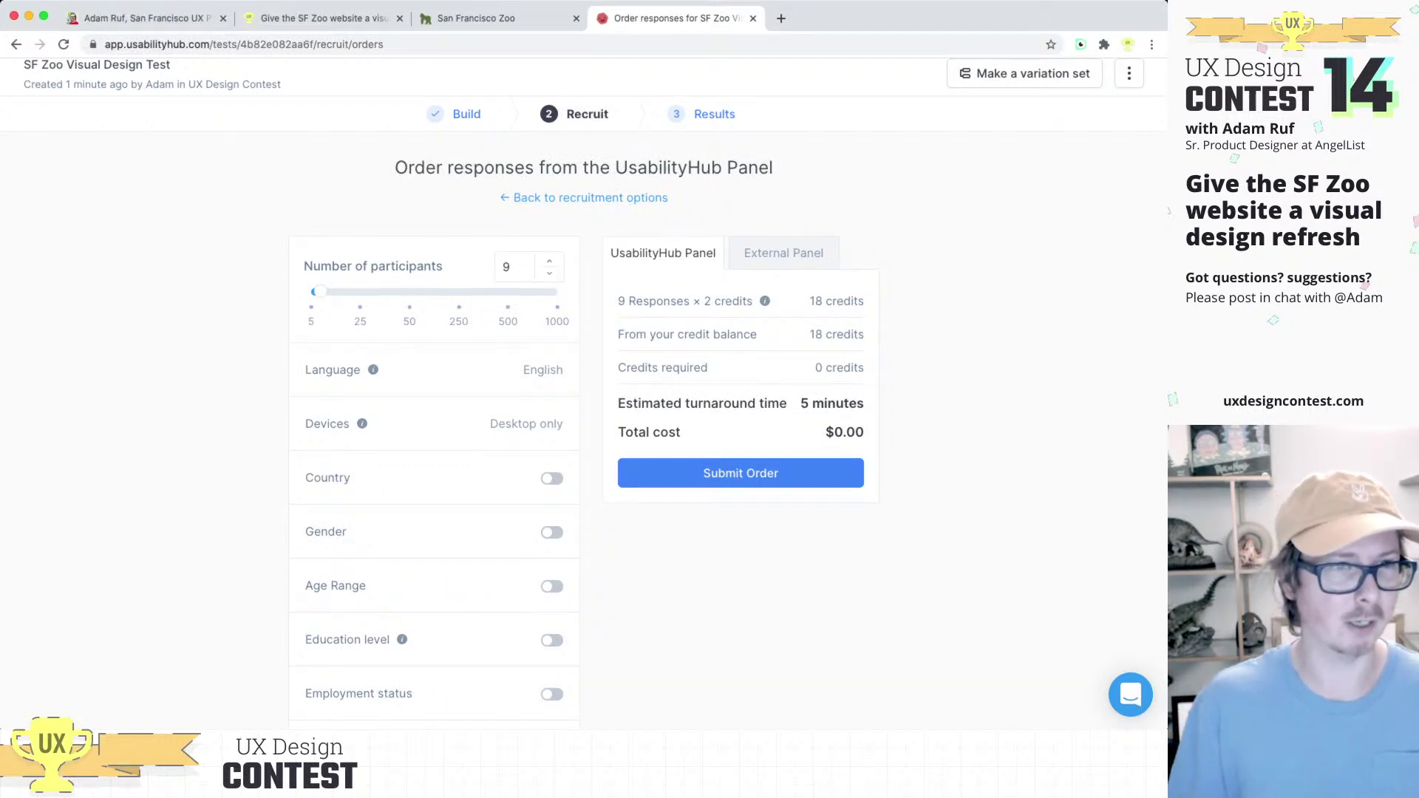
scroll(601, 393, down, 2)
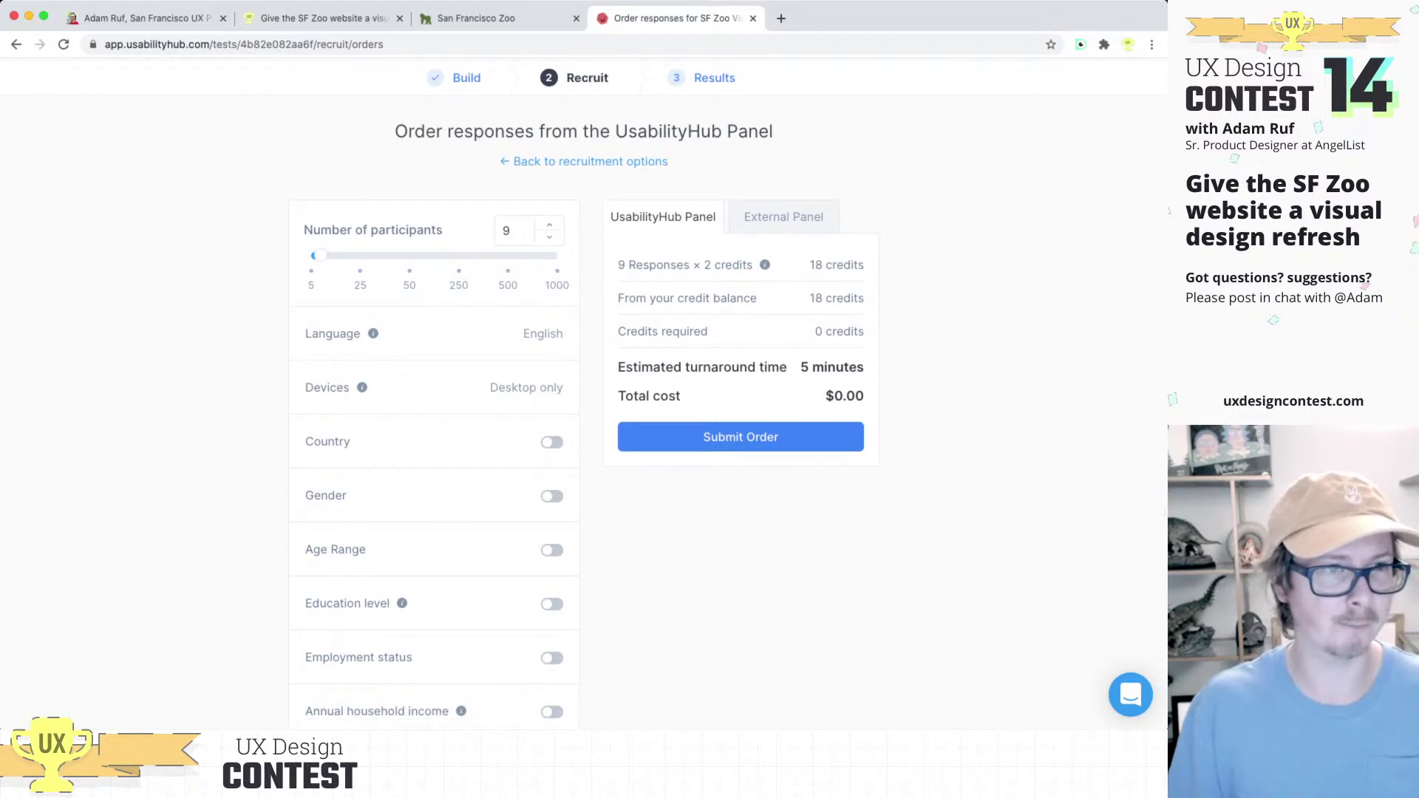
drag(320, 256, 311, 256)
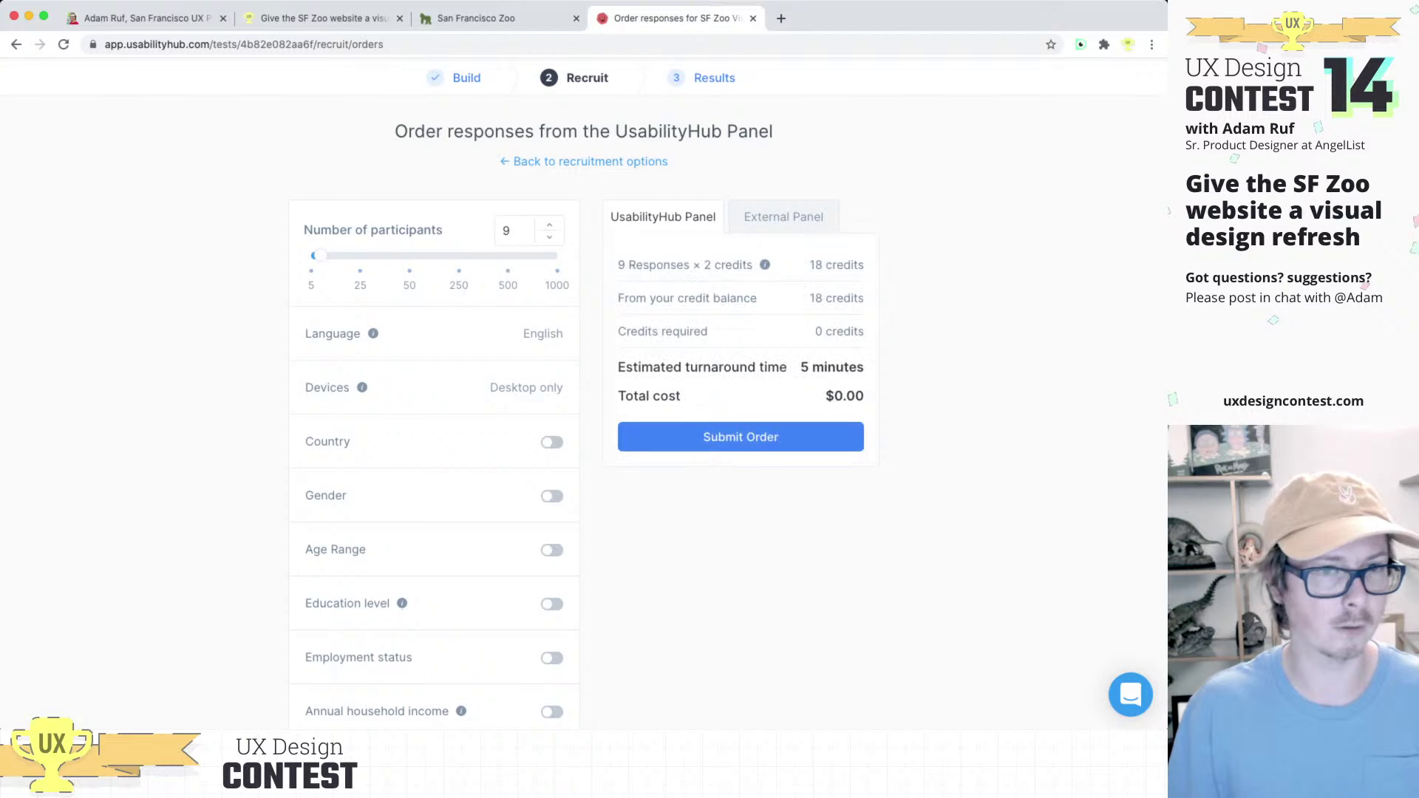
key(Up)
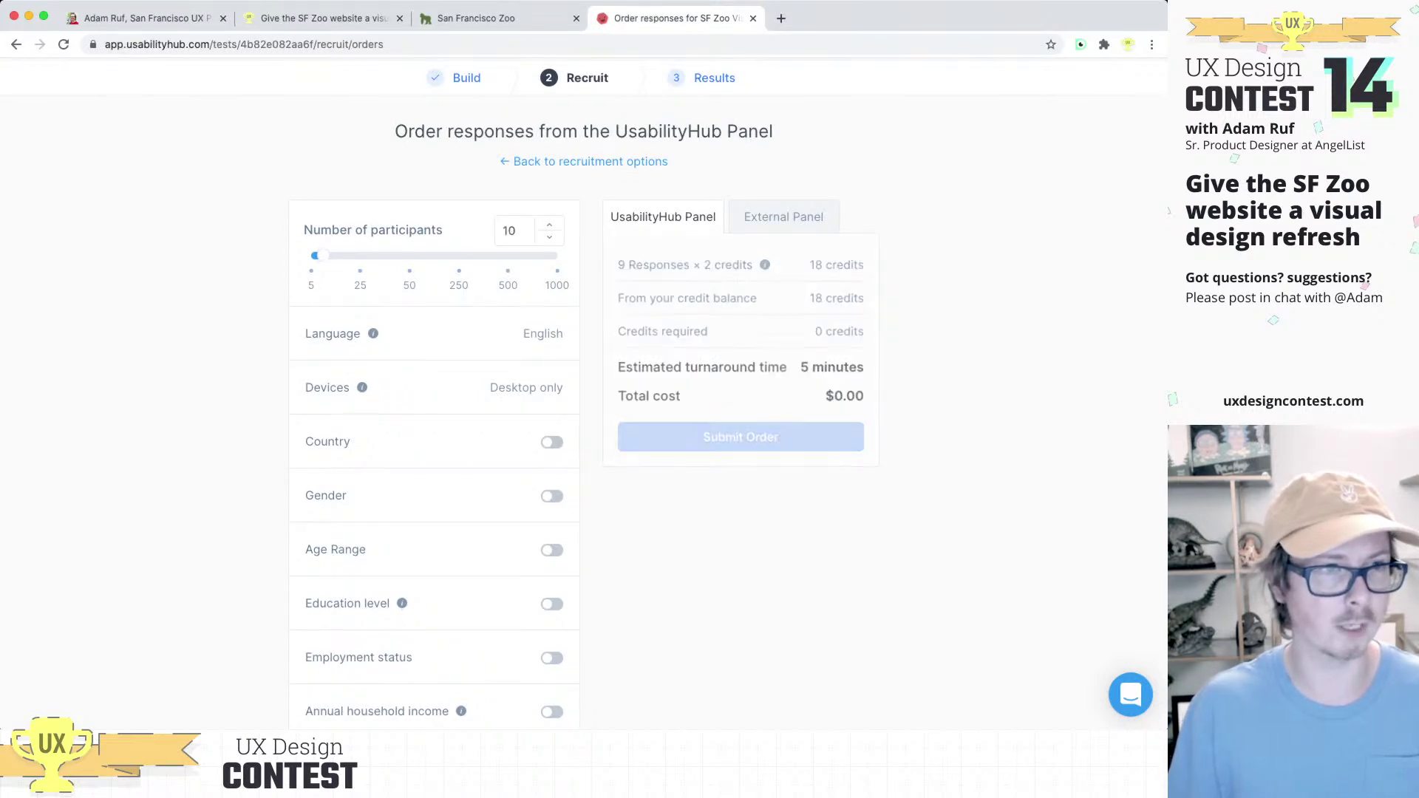
key(Down)
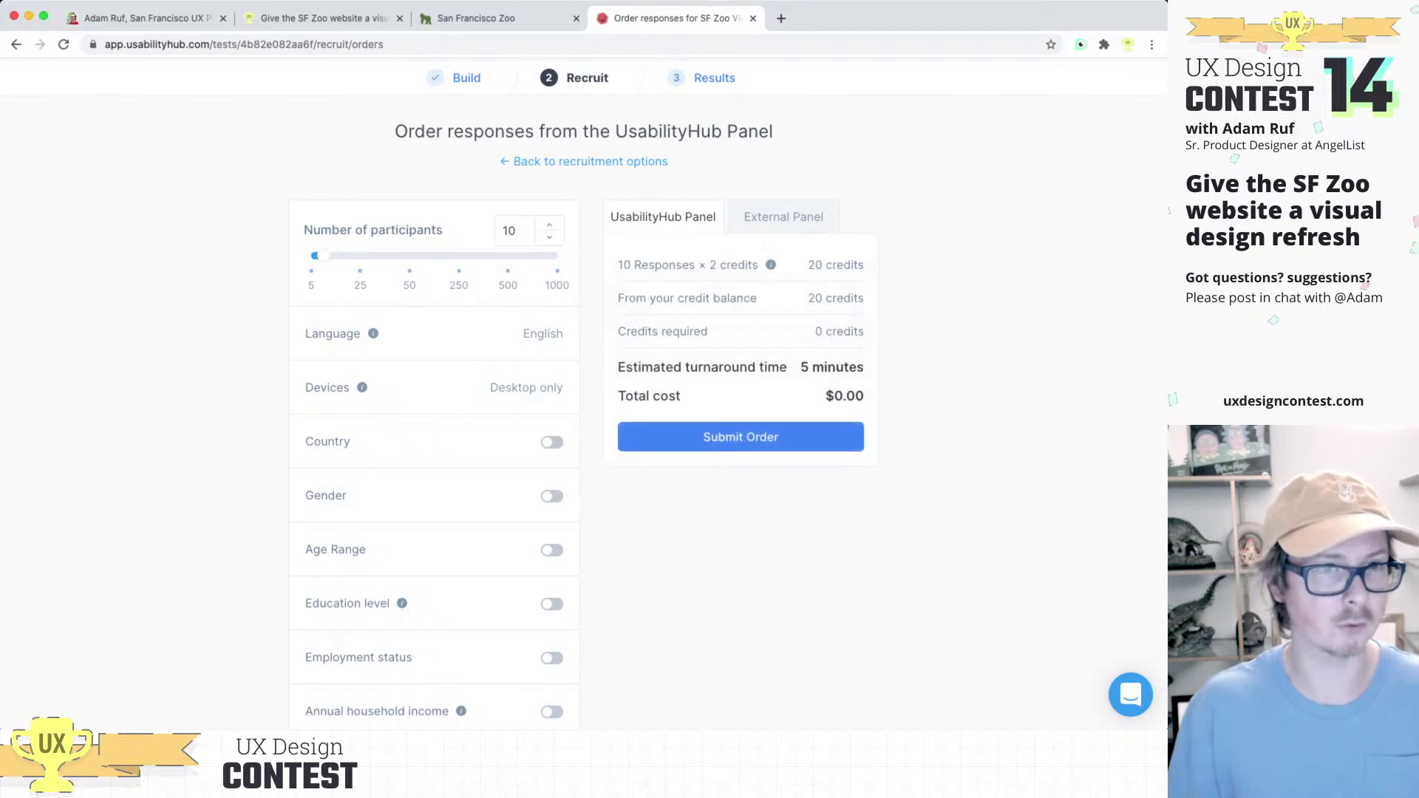
key(Down)
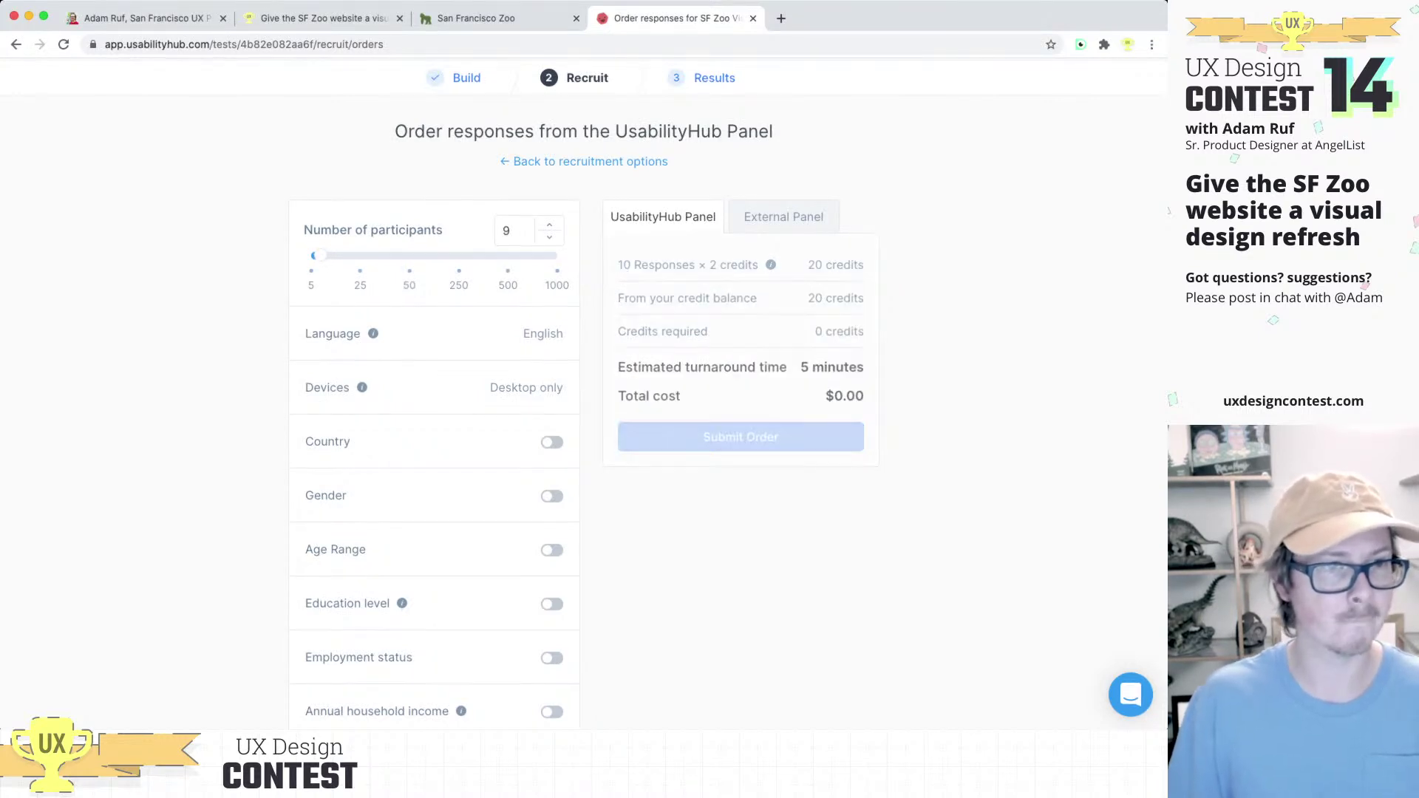
scroll(730, 394, down, 4)
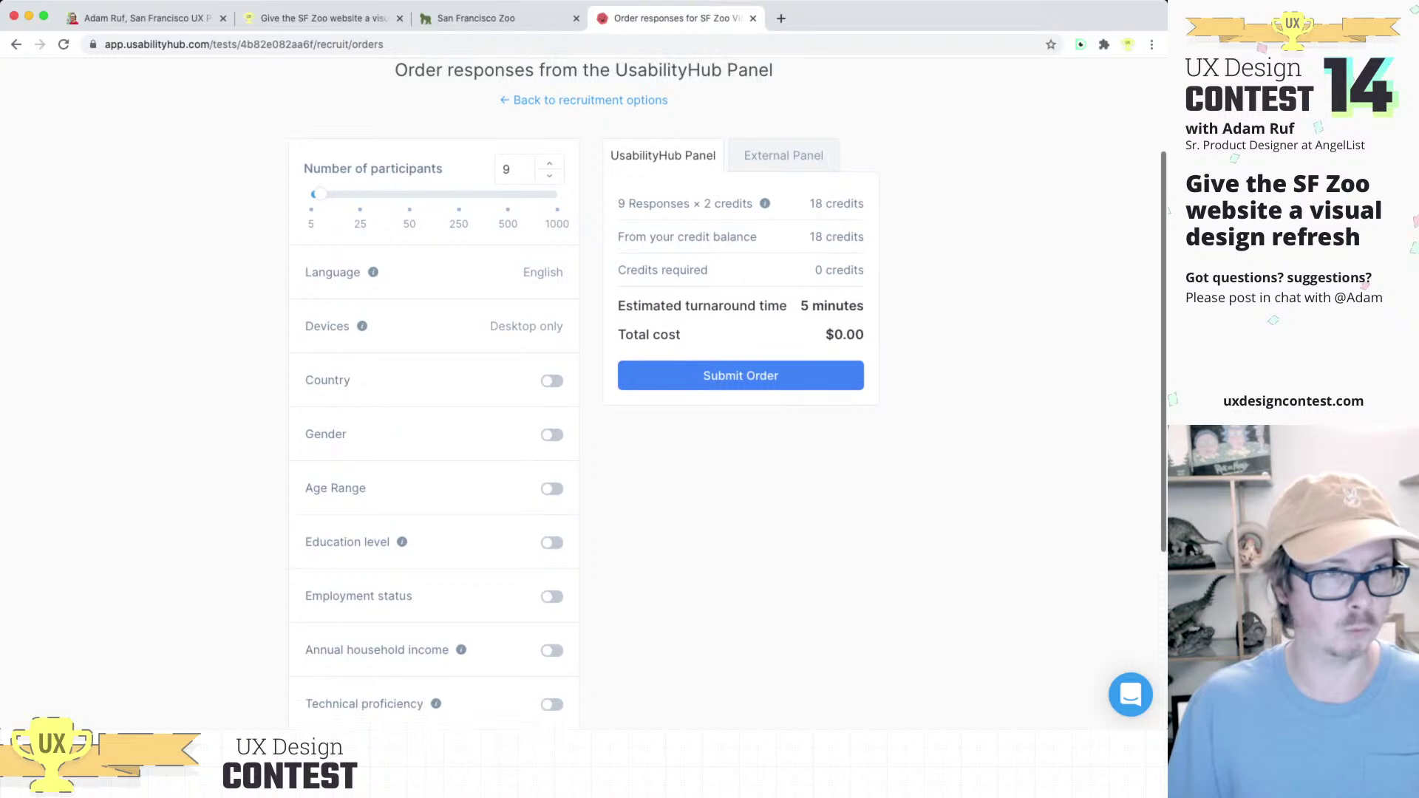
scroll(584, 392, up, 5)
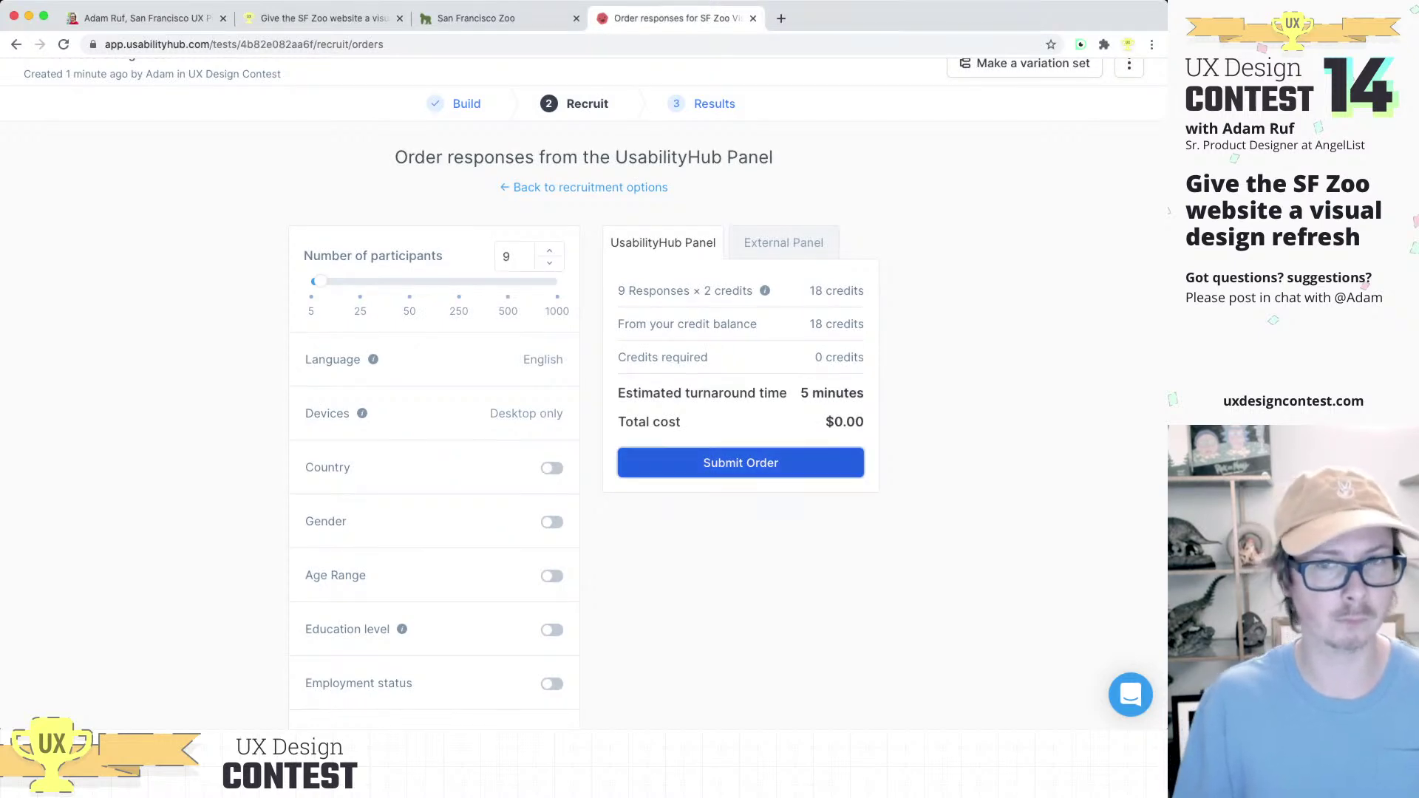
Step: Submit the 9-participant order, view the empty Results page, and open a new tab
click(740, 462)
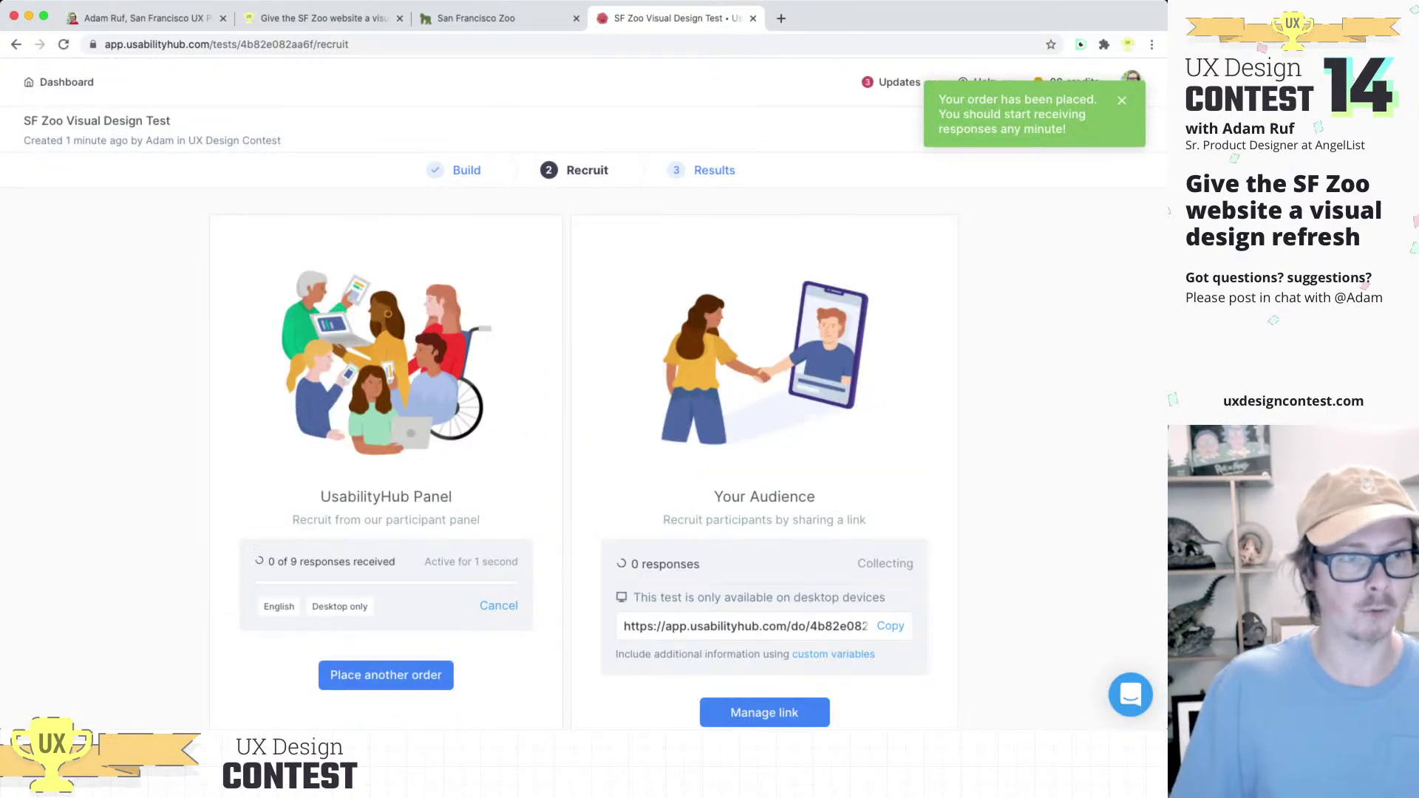
click(704, 169)
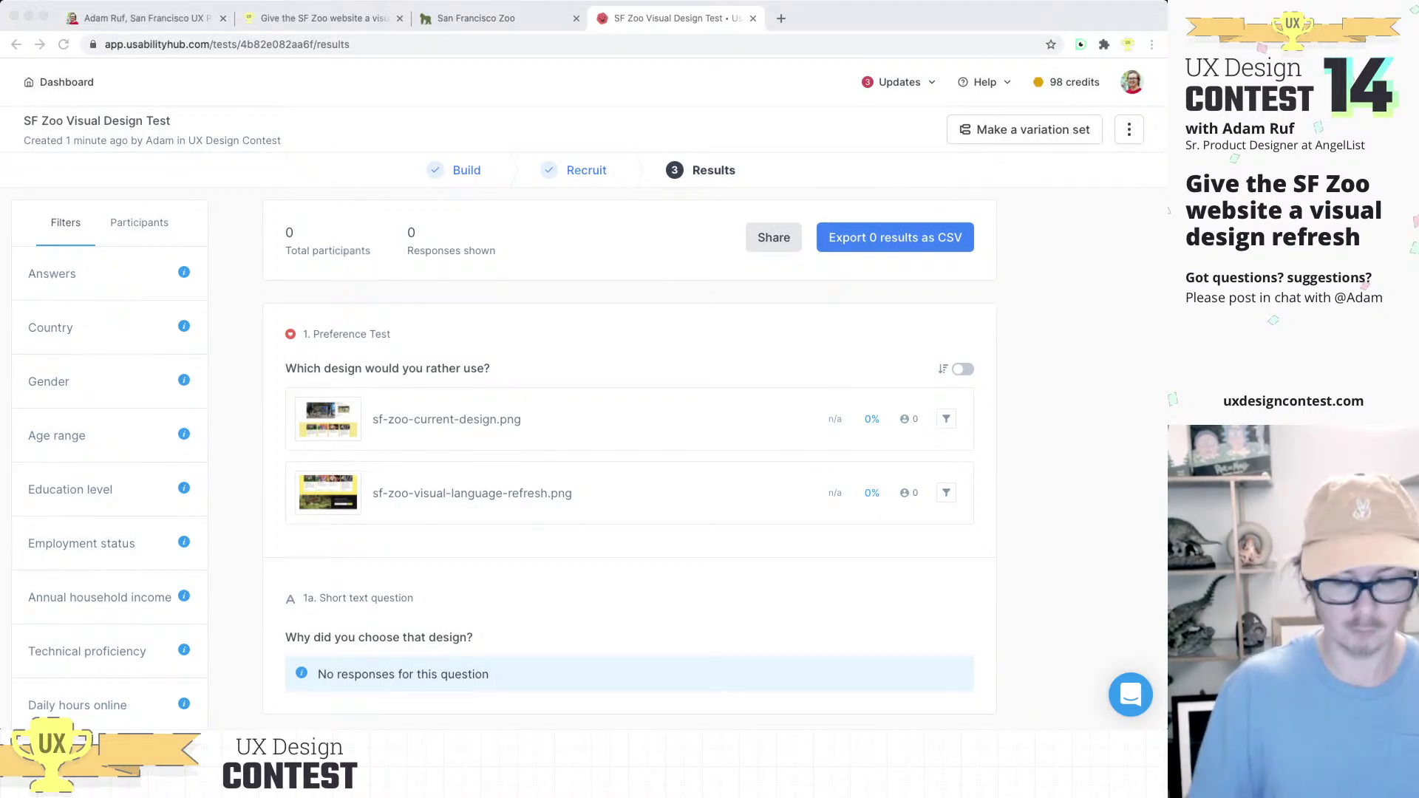
key(super+r)
Step: Load the pasted recruitment link and start the test as a participant
text(https://app.usabilityhub.com/do/4b82e082aa6f/2c51)
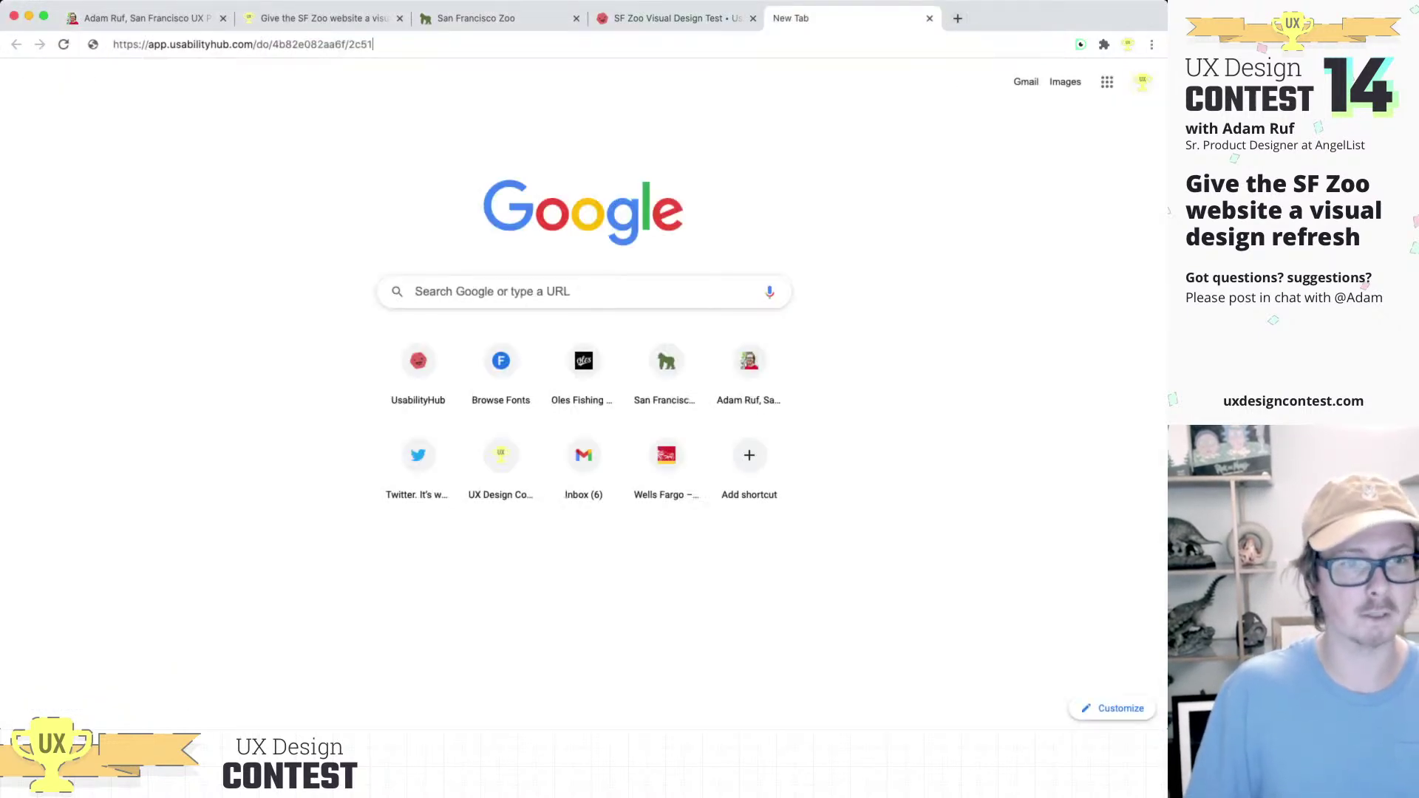
key(Return)
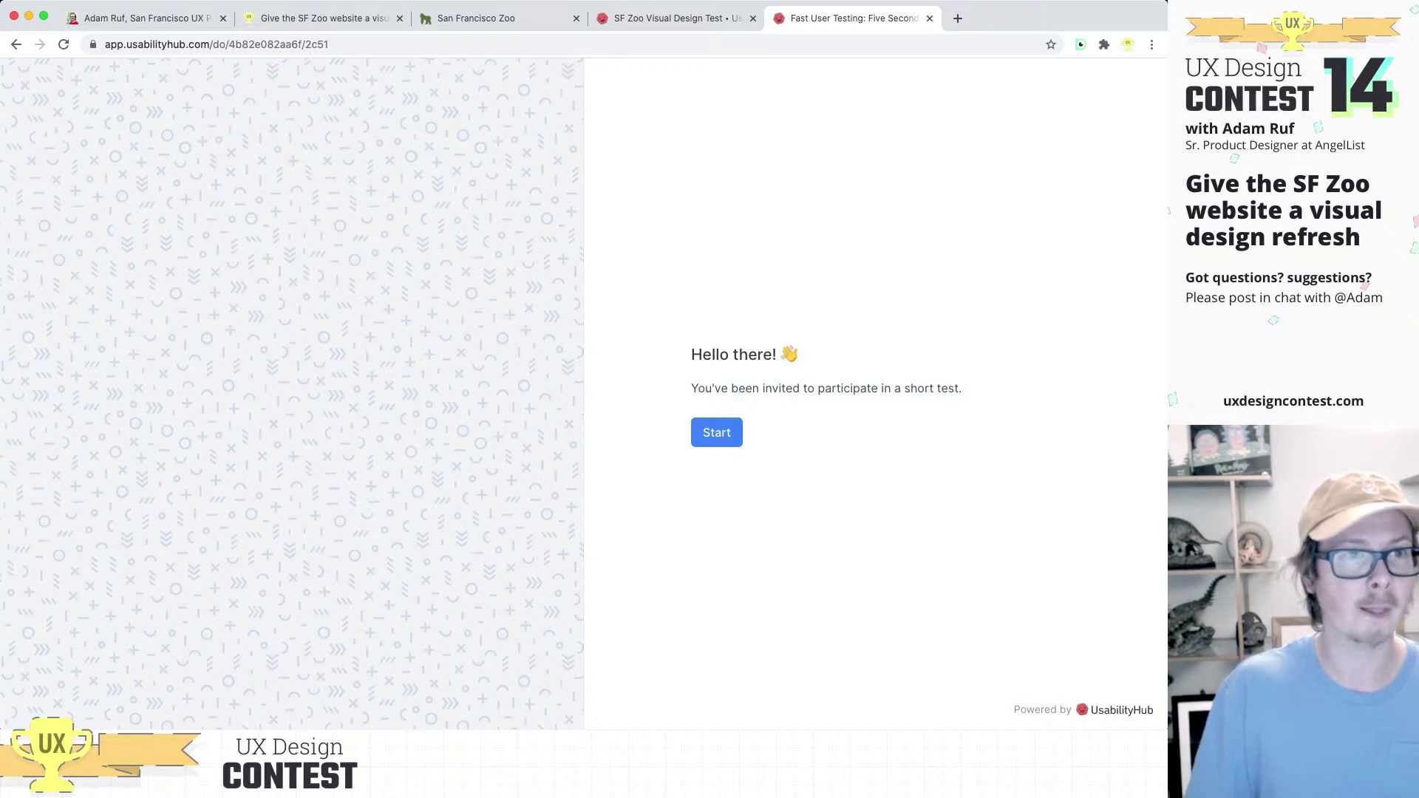
click(716, 433)
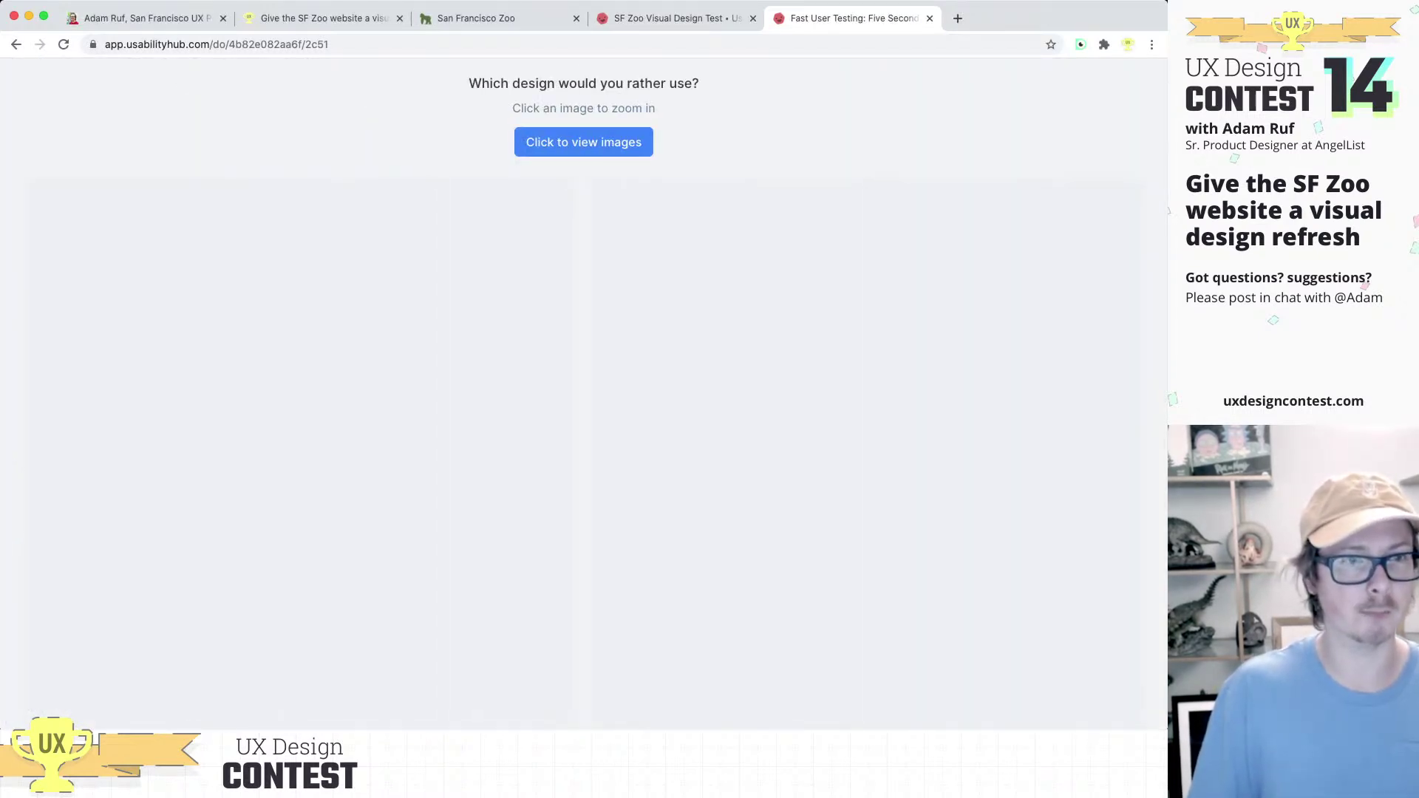
Step: Reveal both SF Zoo homepage designs and scroll through them to compare
click(584, 142)
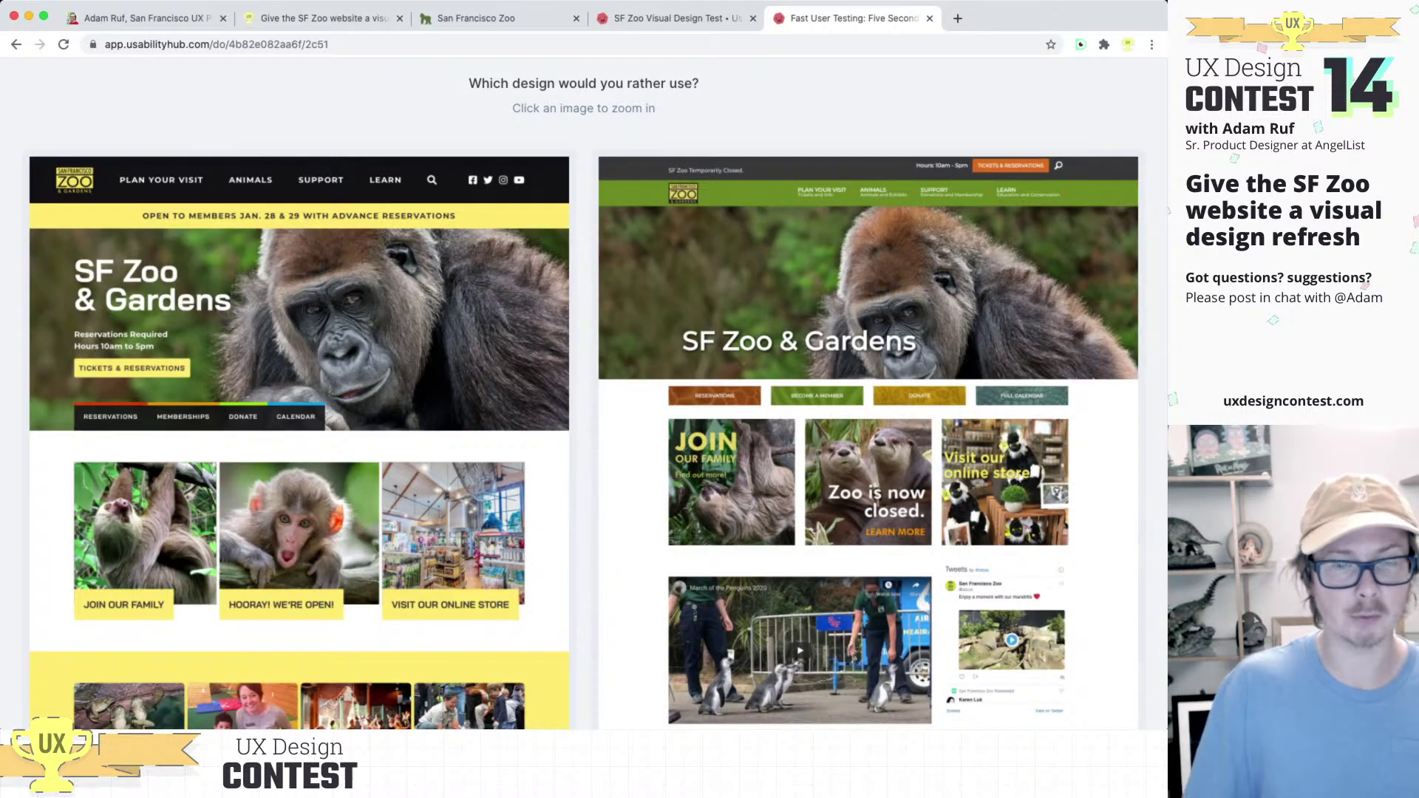
scroll(584, 392, down, 5)
scroll(584, 392, up, 4)
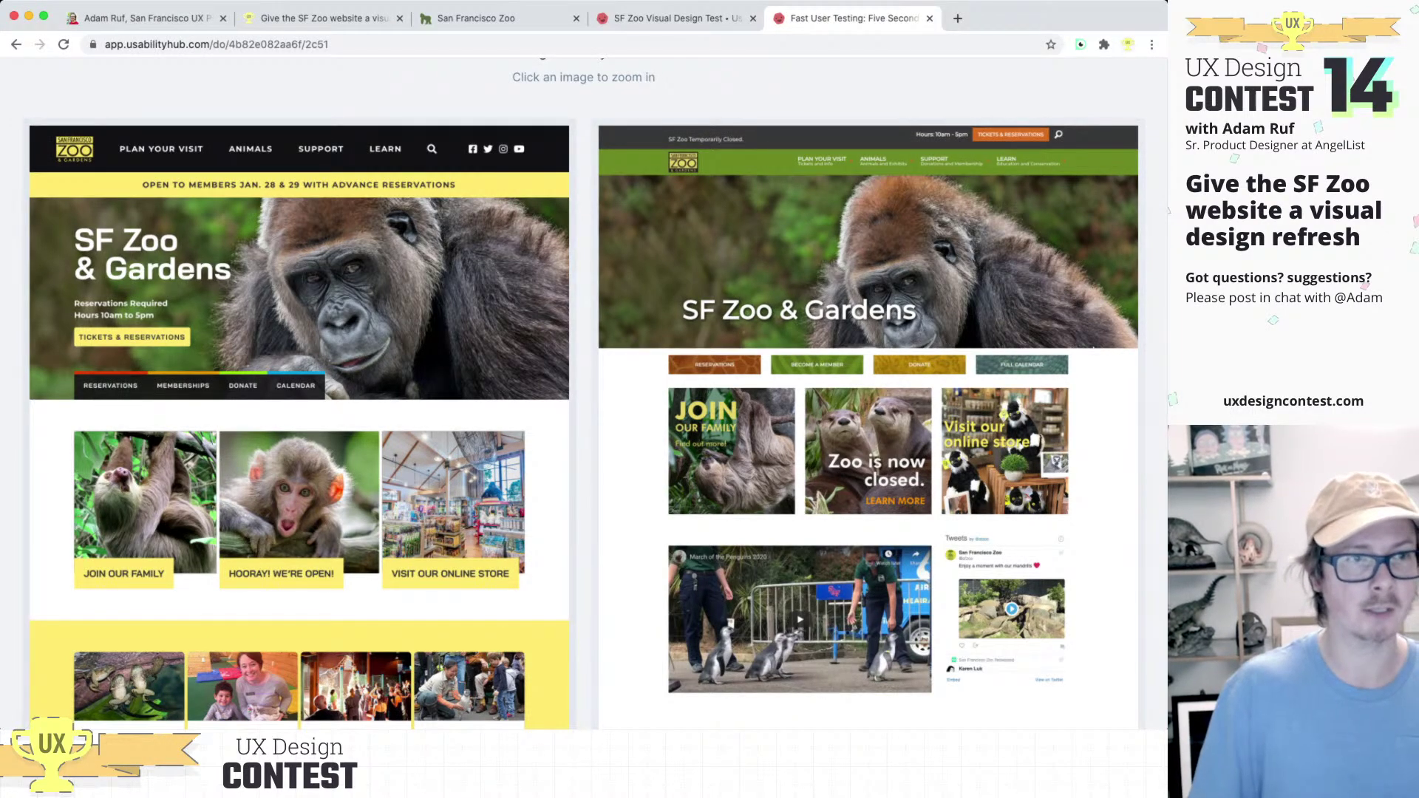
scroll(584, 399, down, 5)
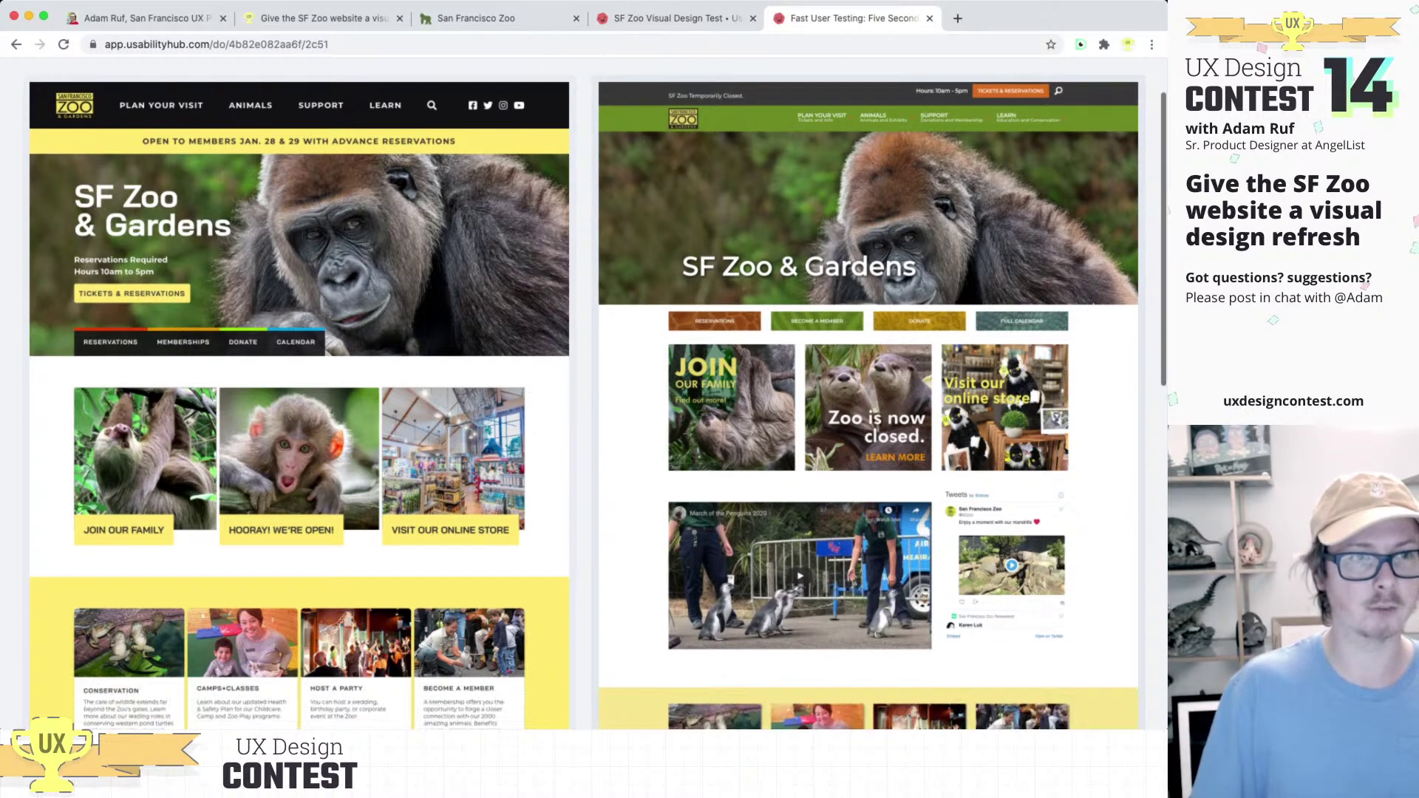
scroll(584, 399, down, 10)
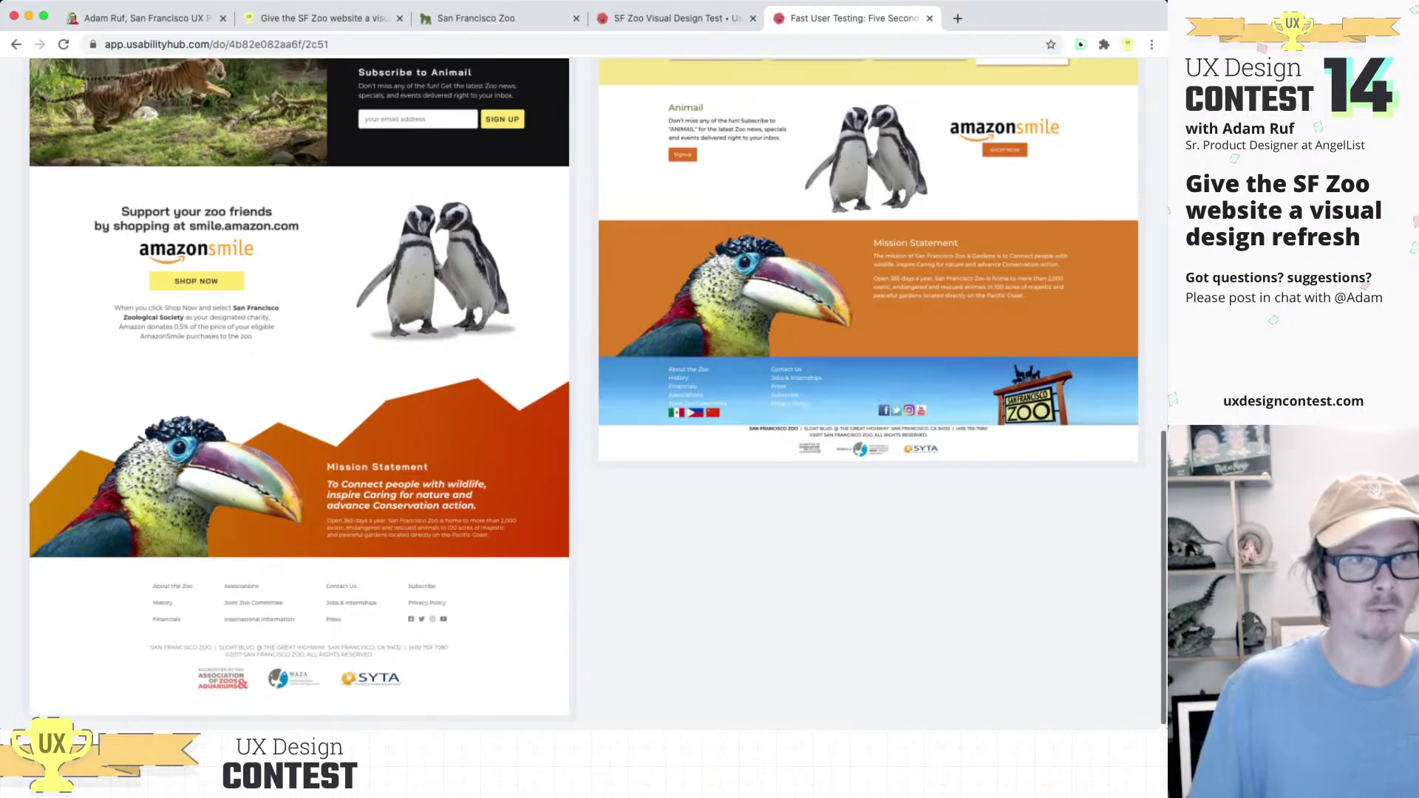
scroll(584, 399, up, 14)
scroll(583, 399, up, 2)
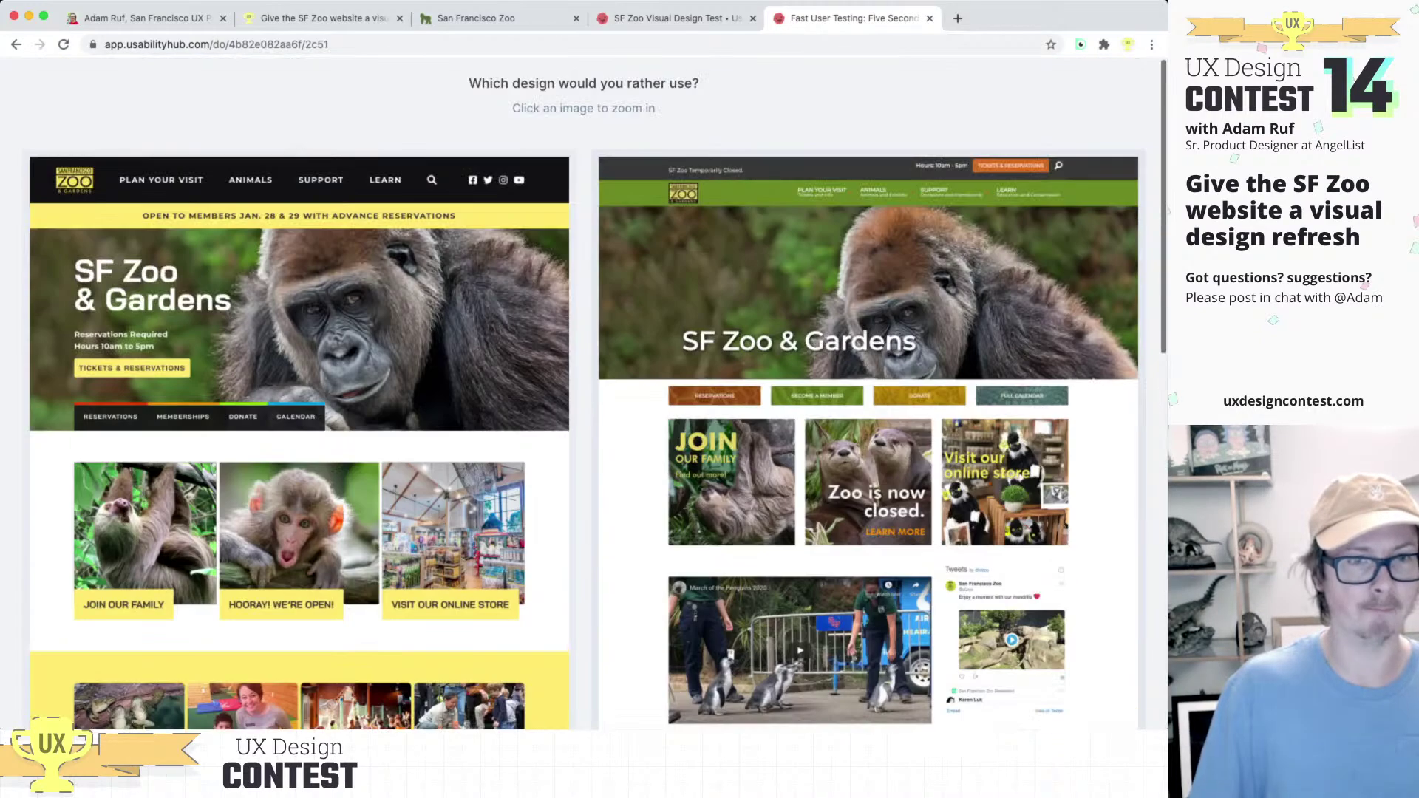
scroll(584, 399, down, 12)
scroll(583, 399, up, 8)
scroll(583, 399, up, 6)
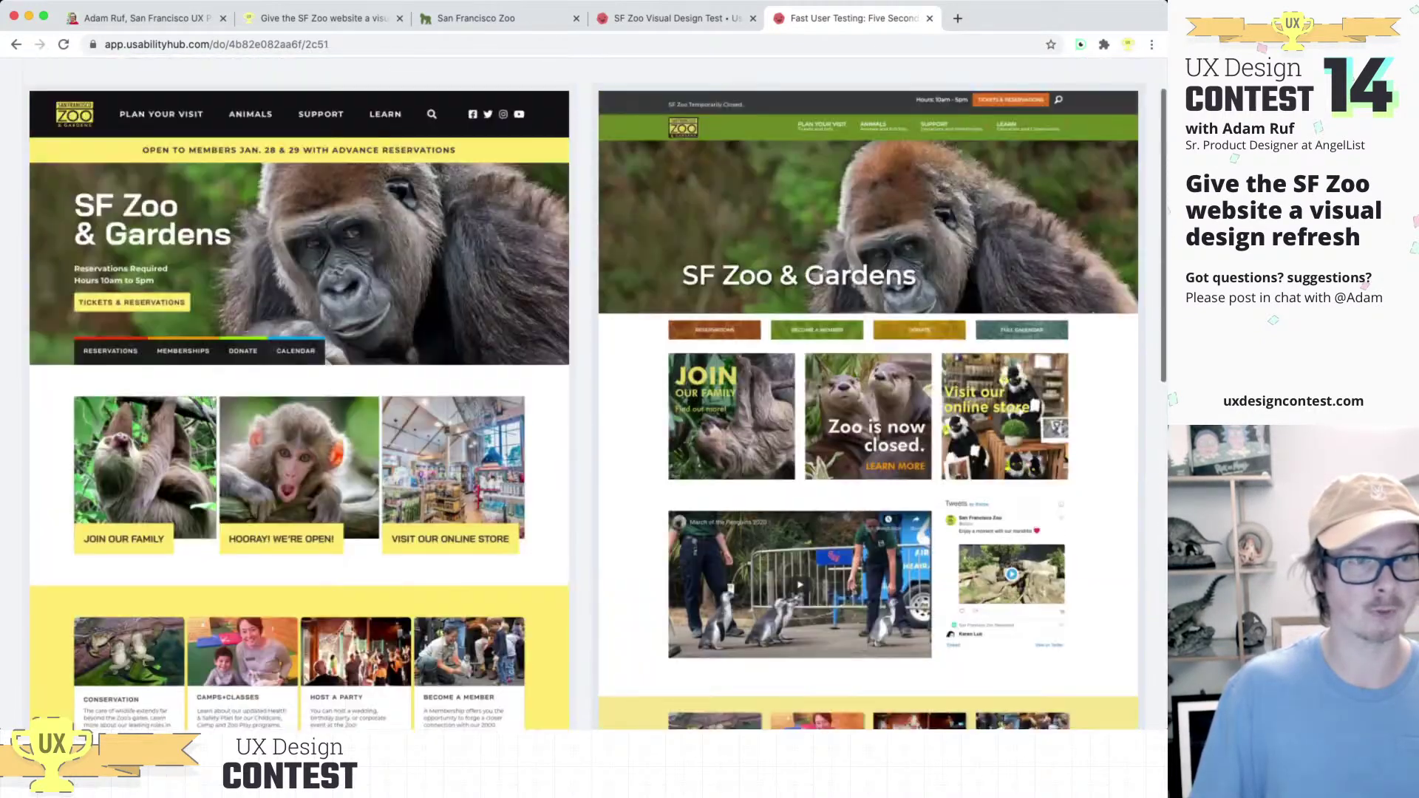
Step: Enlarge and choose the yellow-and-black design, answering 'Larger images, text was easier to read'
click(299, 369)
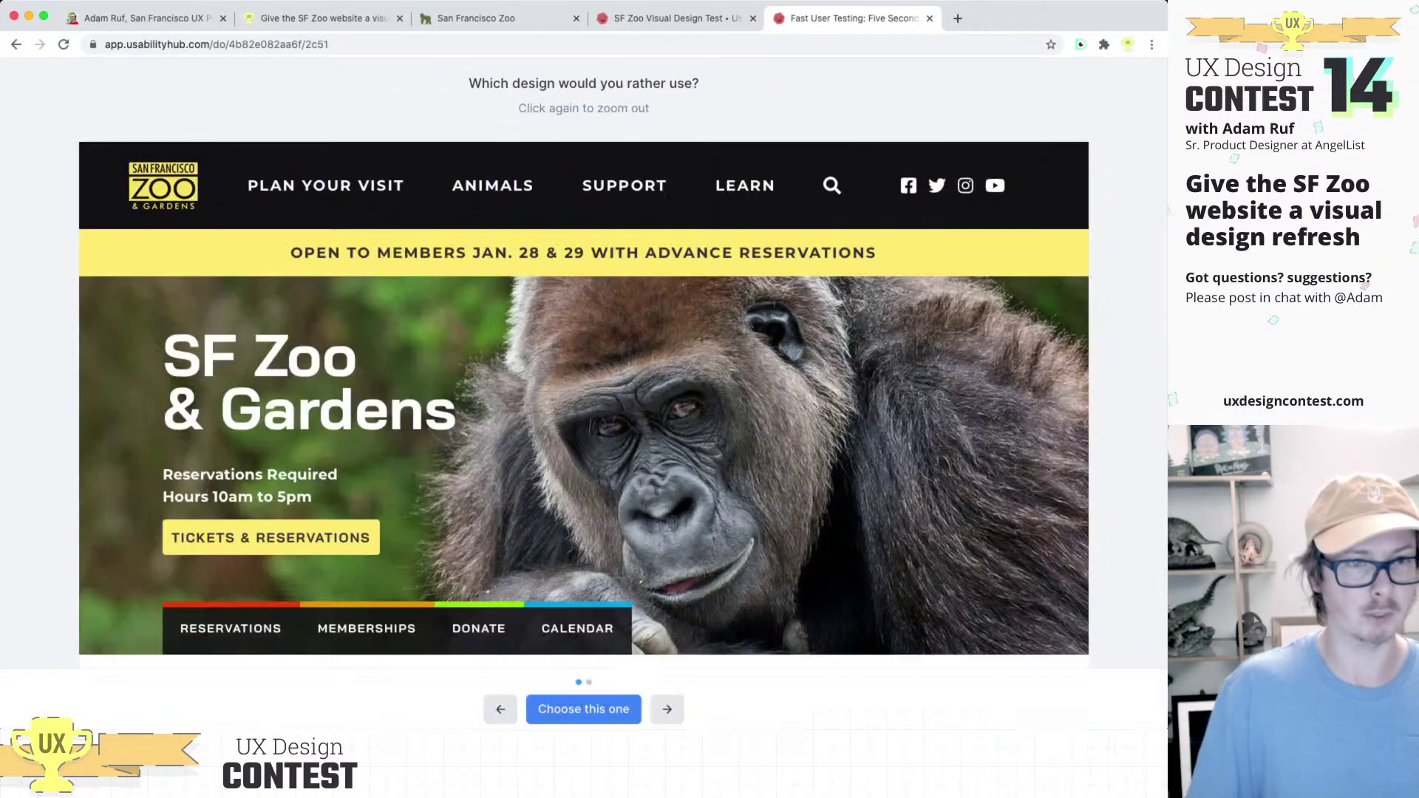
click(584, 709)
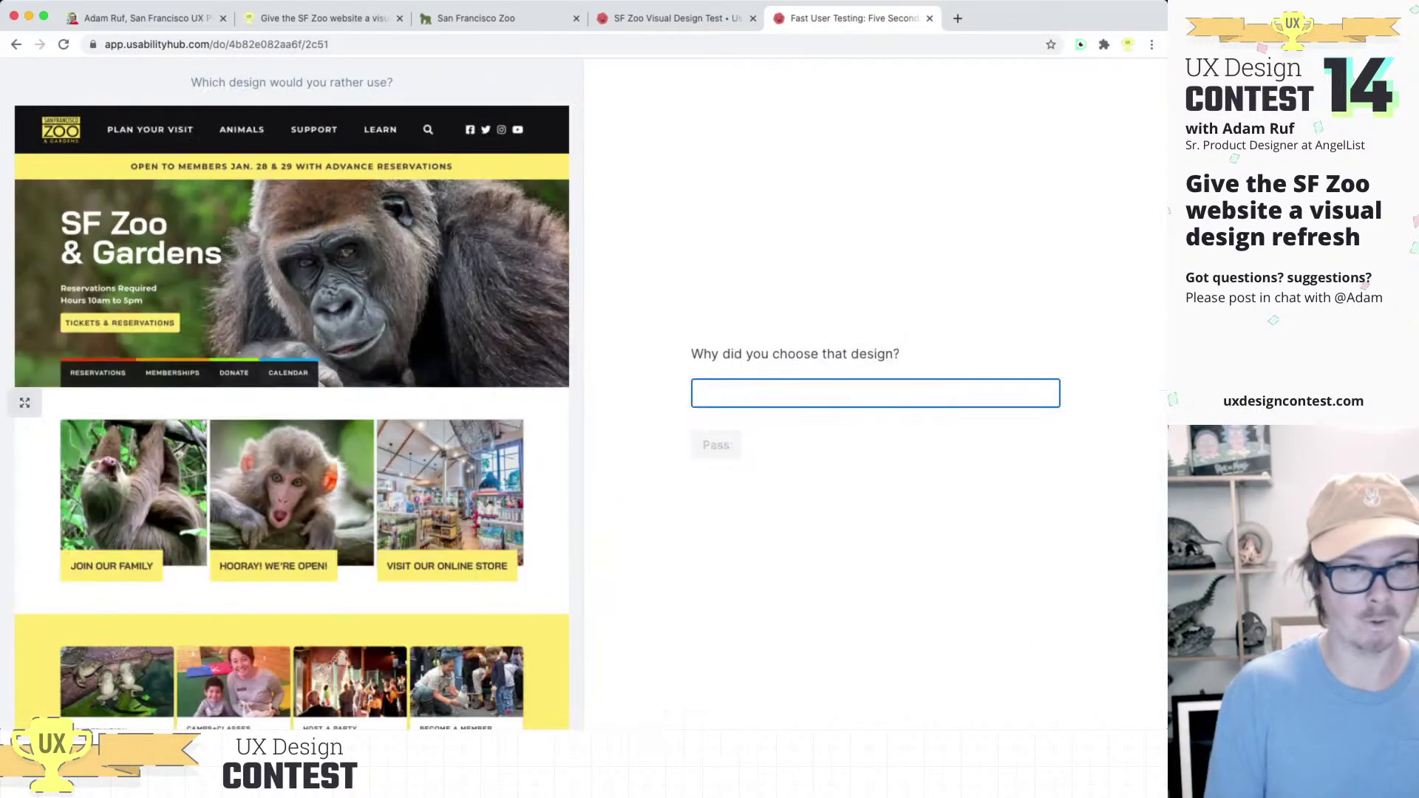
text((Adam))
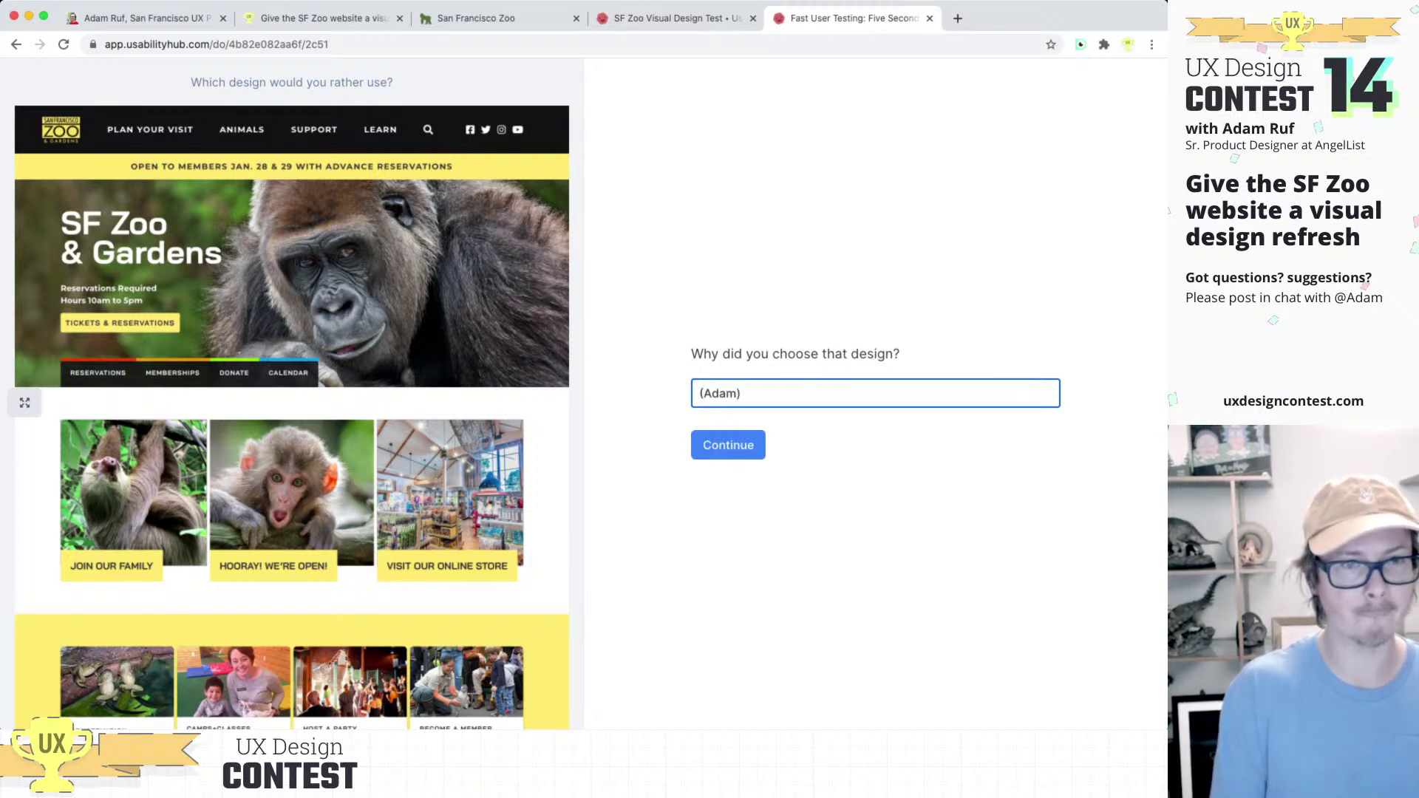
text(Larger images, text was easier to read)
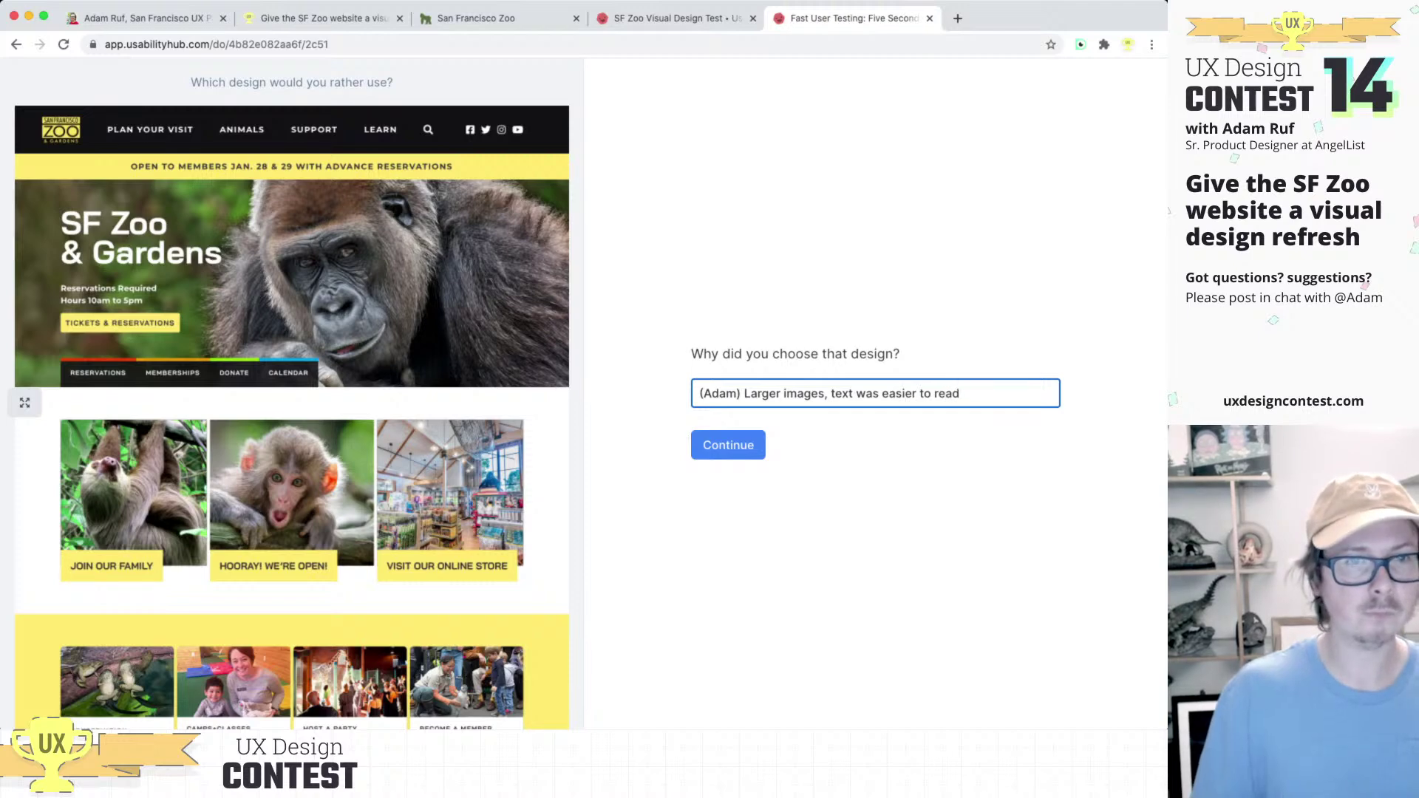
key(Return)
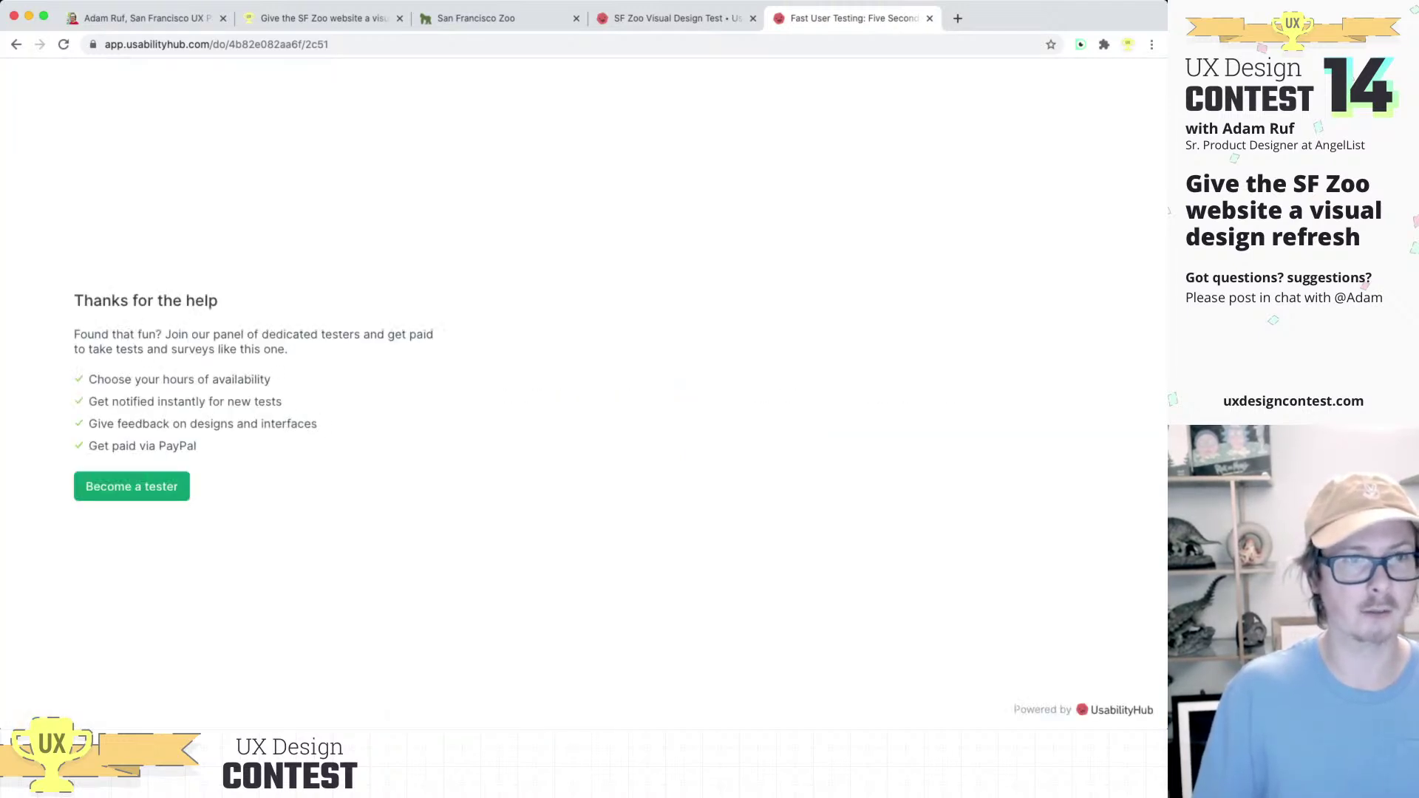
Step: Reload the Results tab and review the single response: refresh design at 100% with its reason
click(668, 20)
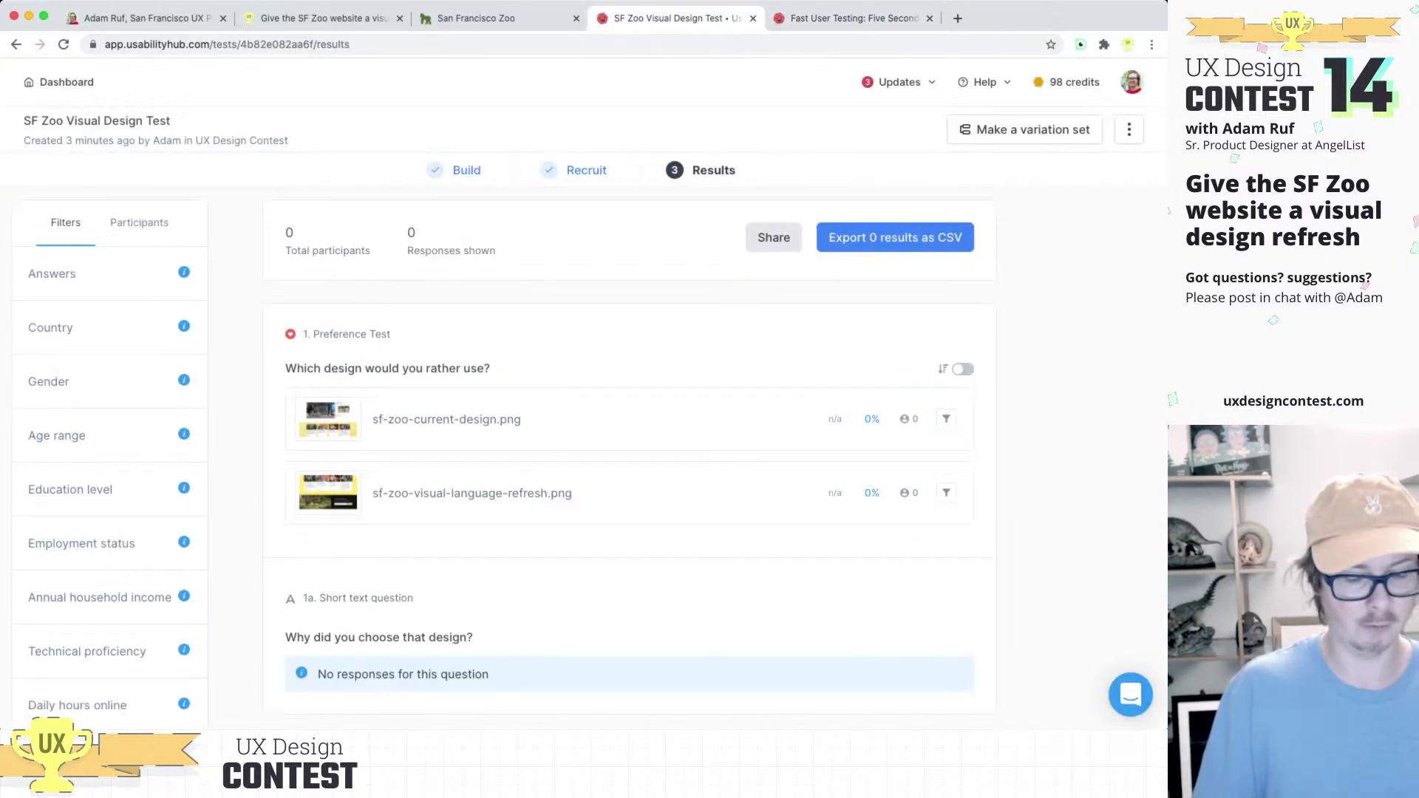
key(super+r)
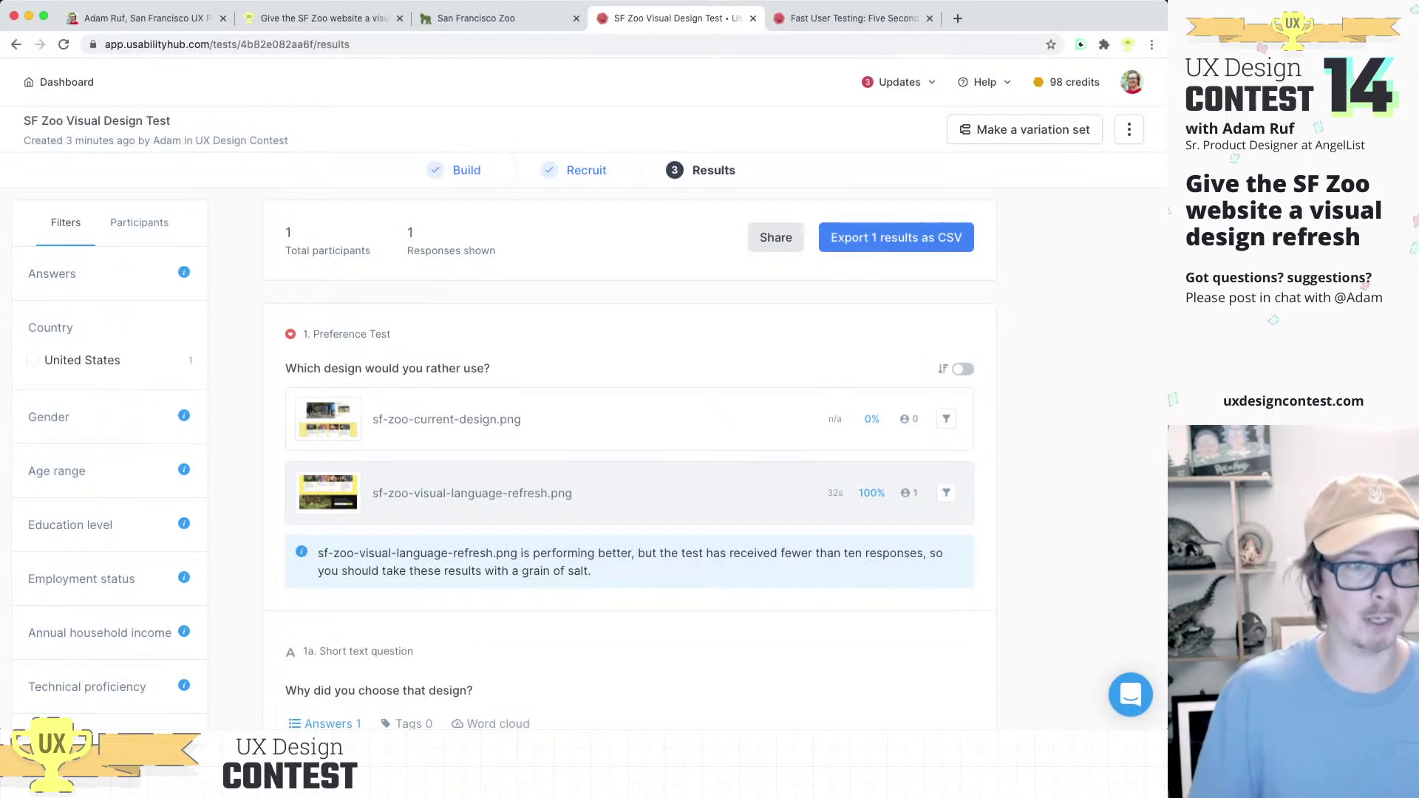
scroll(591, 396, down, 1)
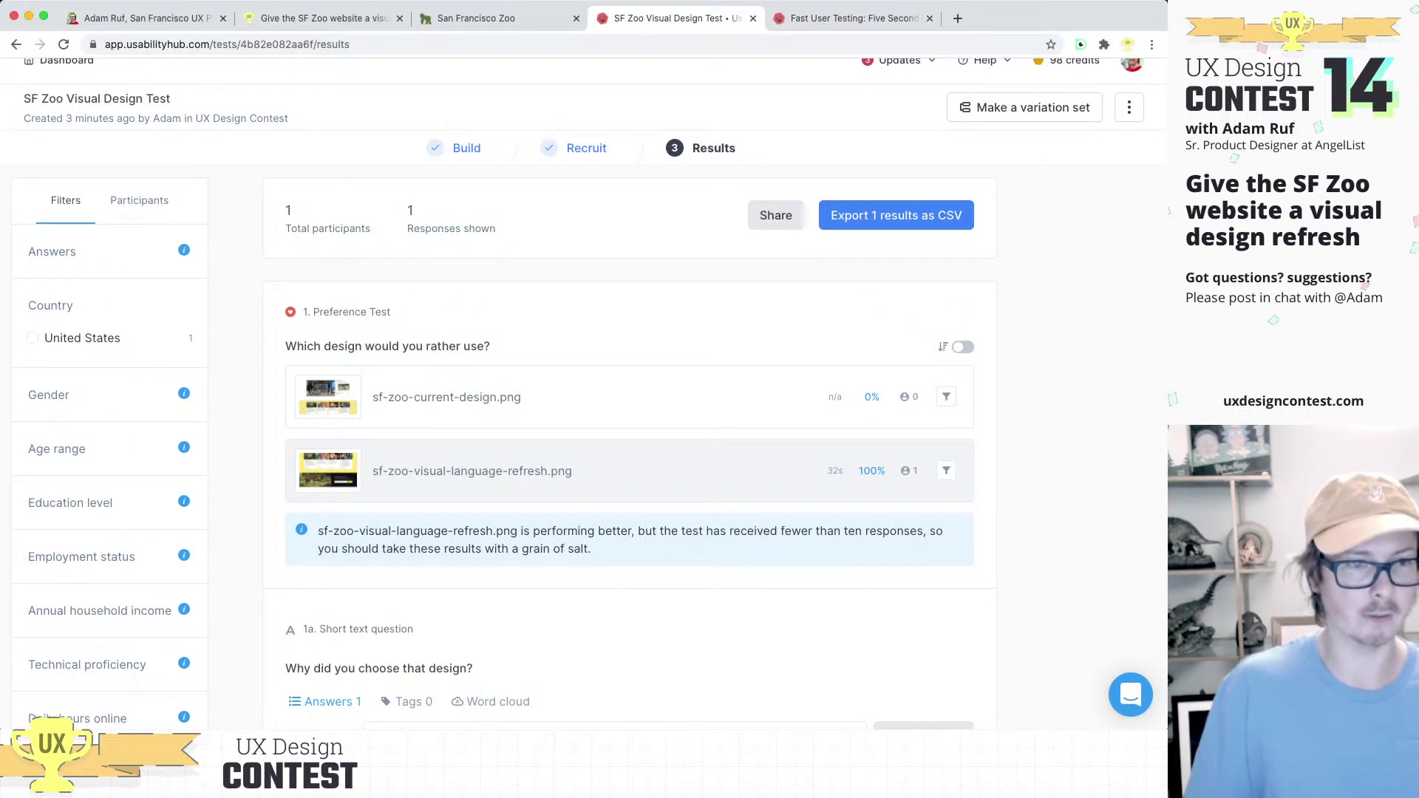
scroll(591, 395, down, 5)
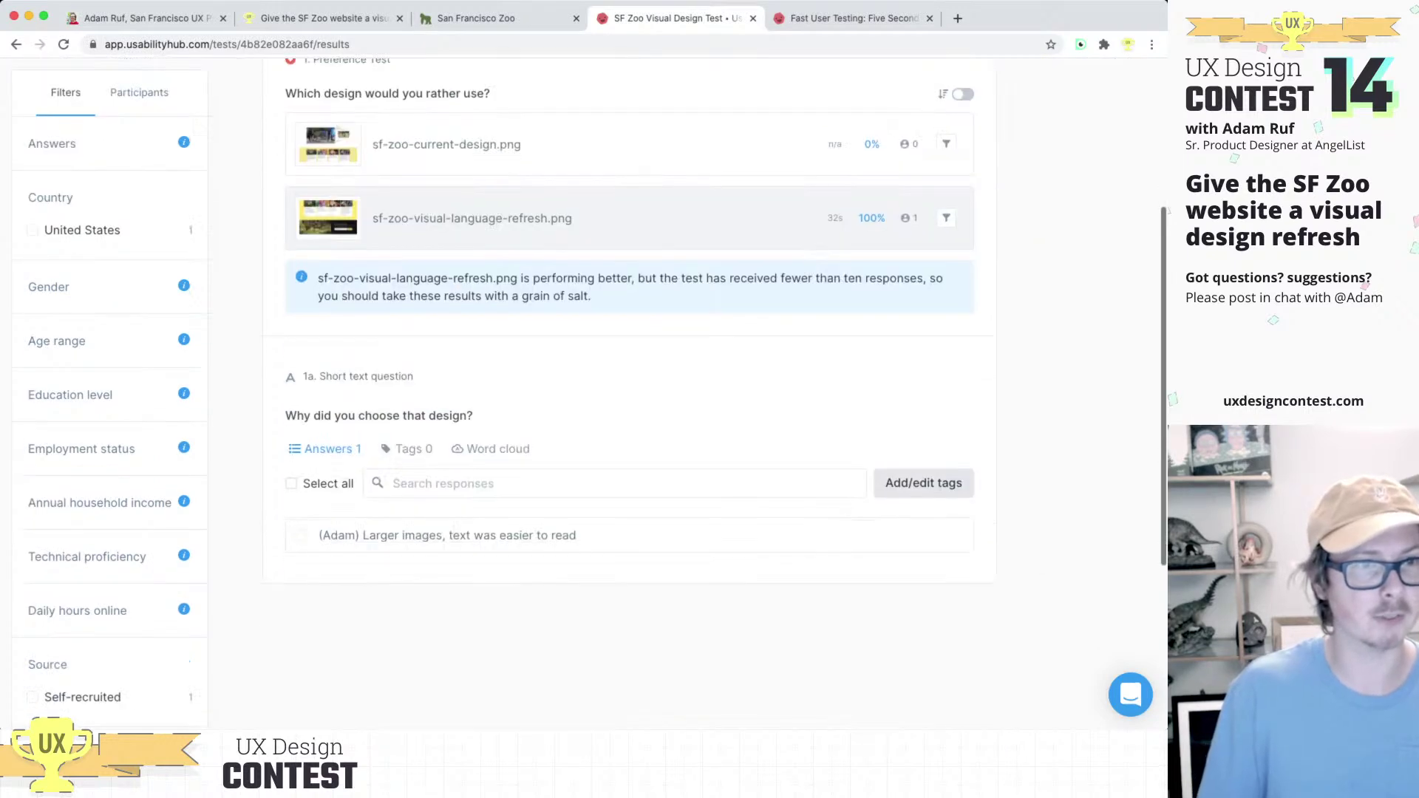
scroll(628, 395, up, 3)
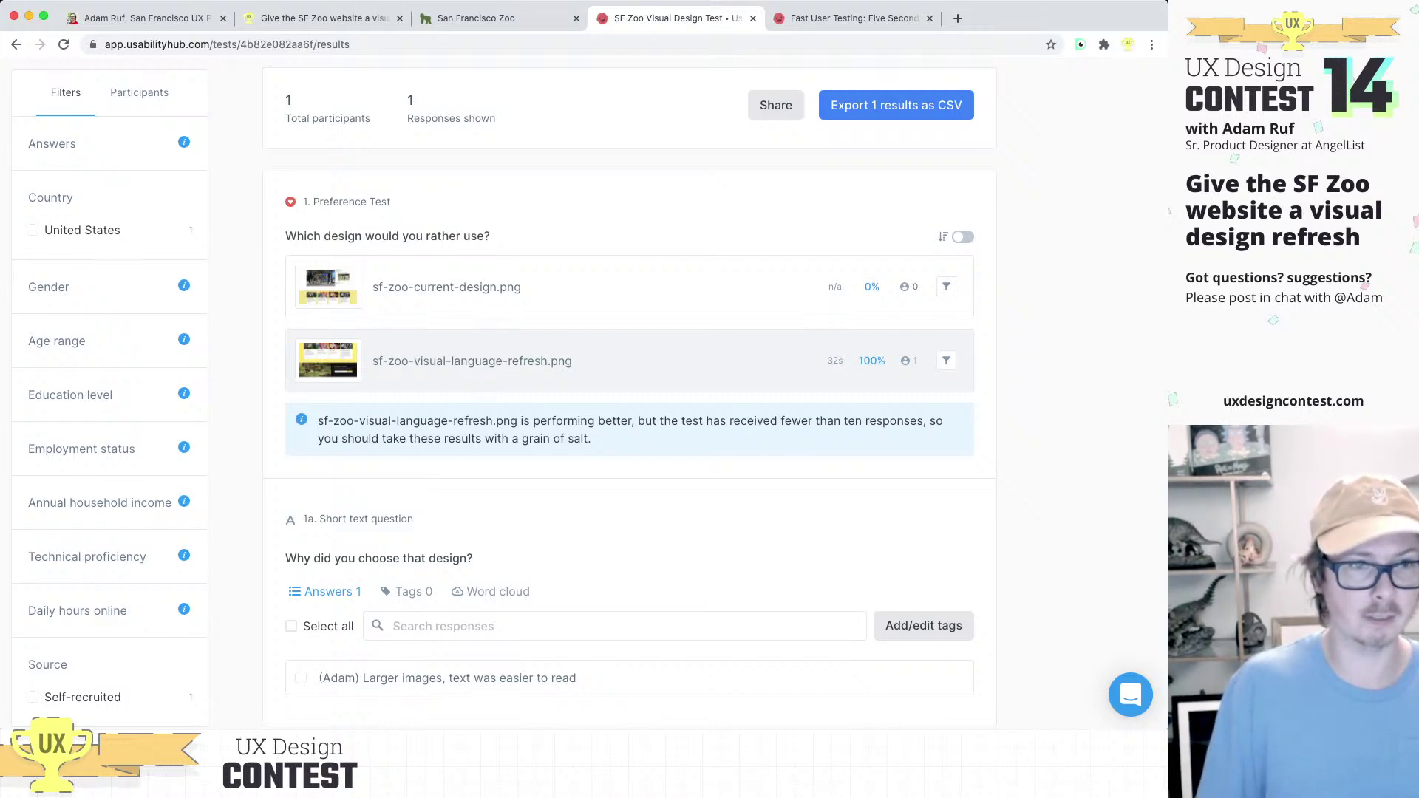
scroll(589, 396, up, 3)
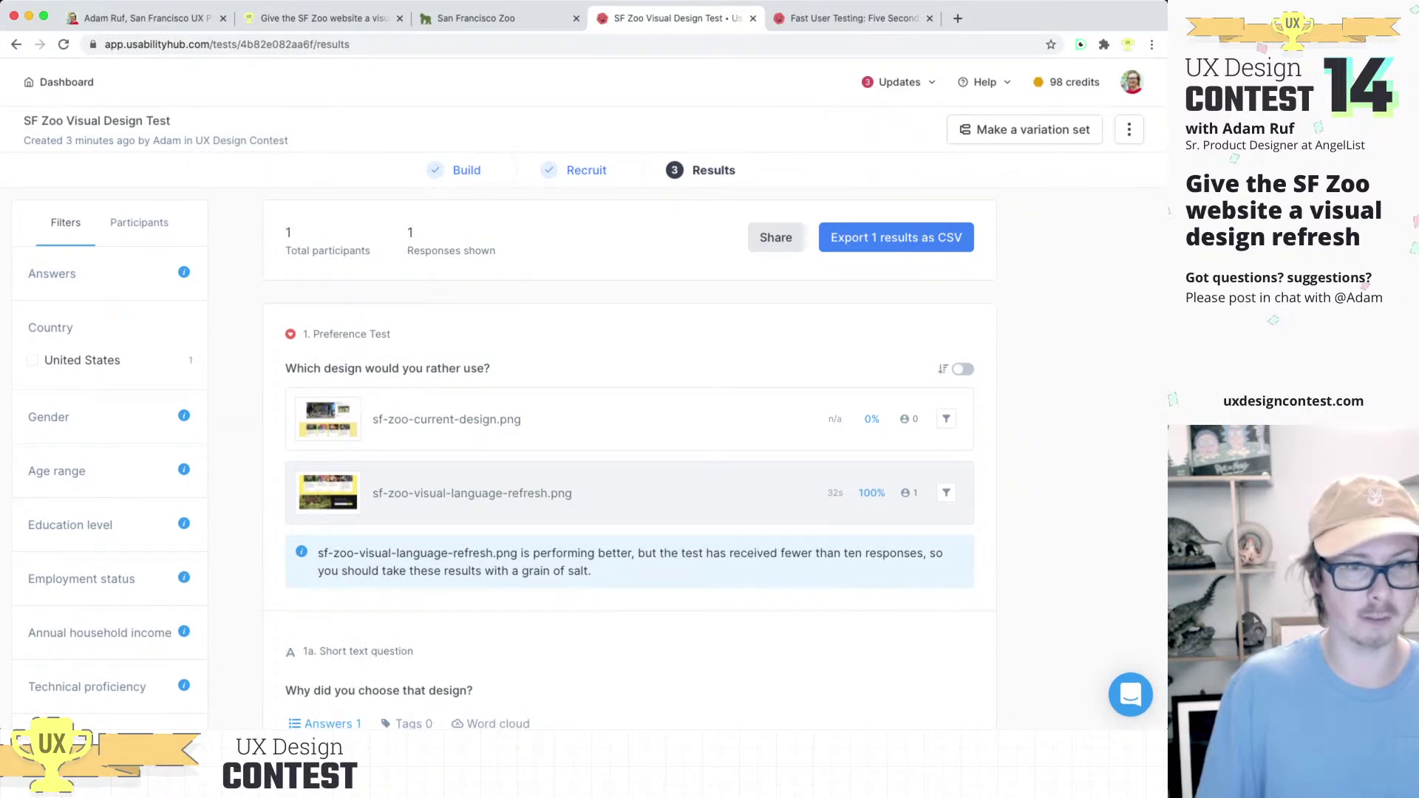
scroll(628, 395, down, 5)
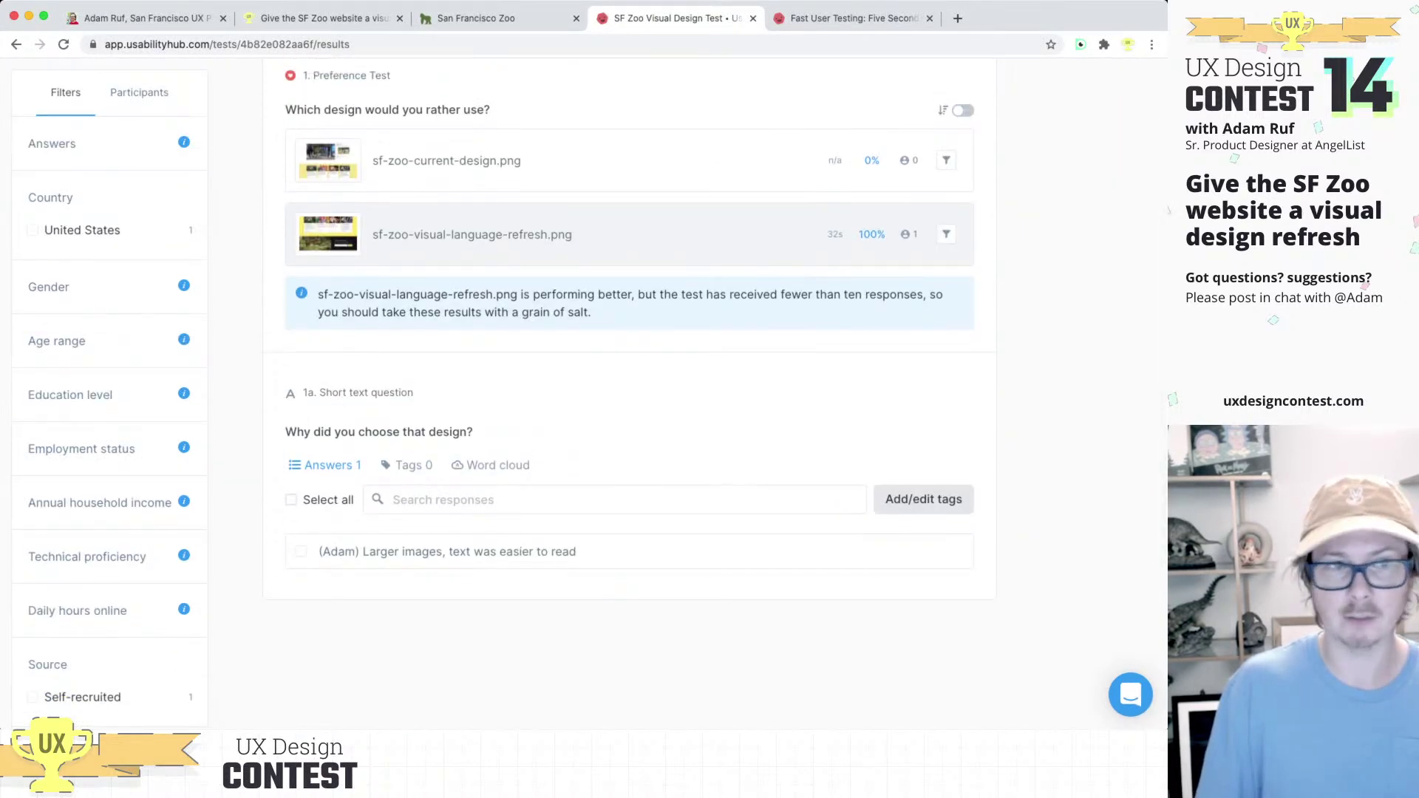
scroll(628, 396, up, 5)
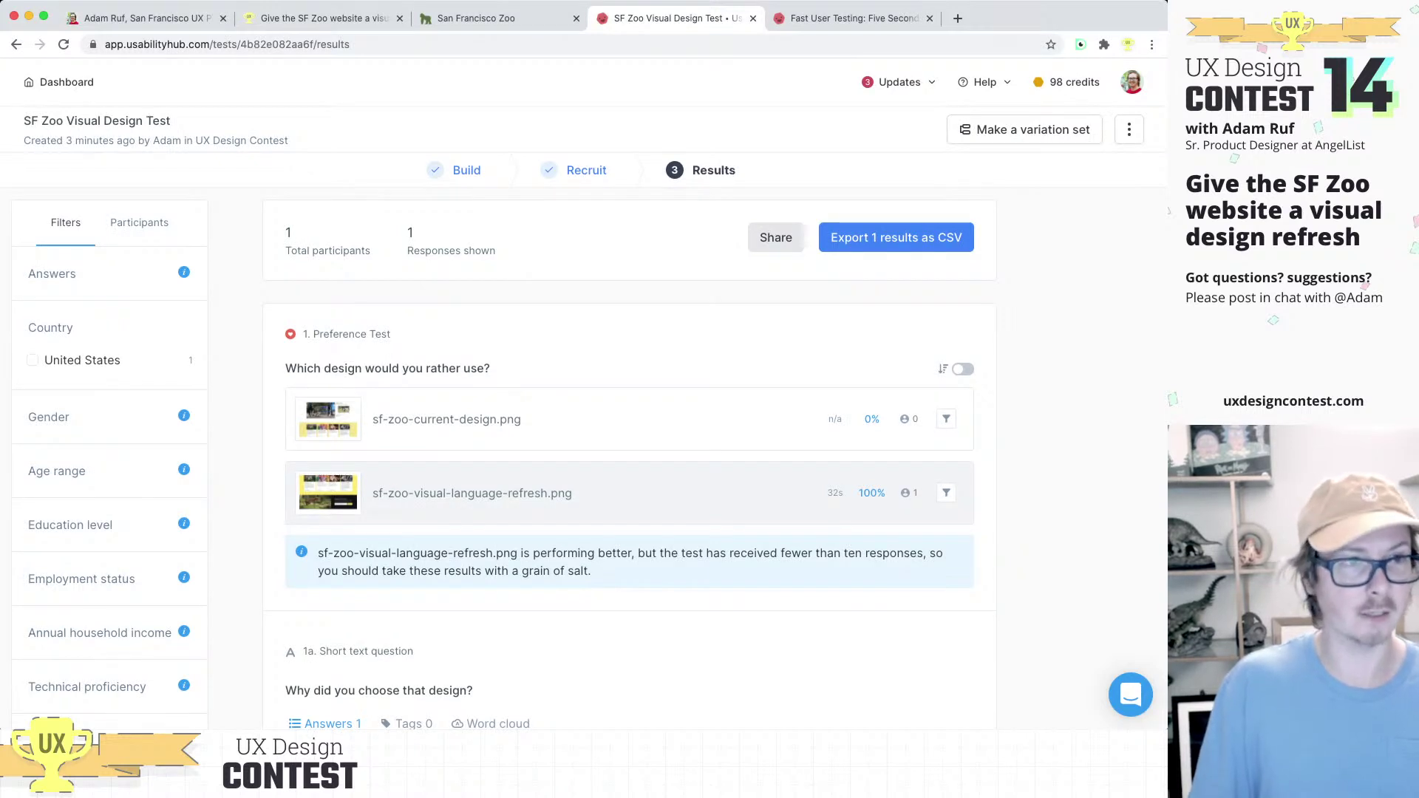
Step: Reload the results and read the second answer, 'It's easier to read and see things(less clutter)'
key(super+r)
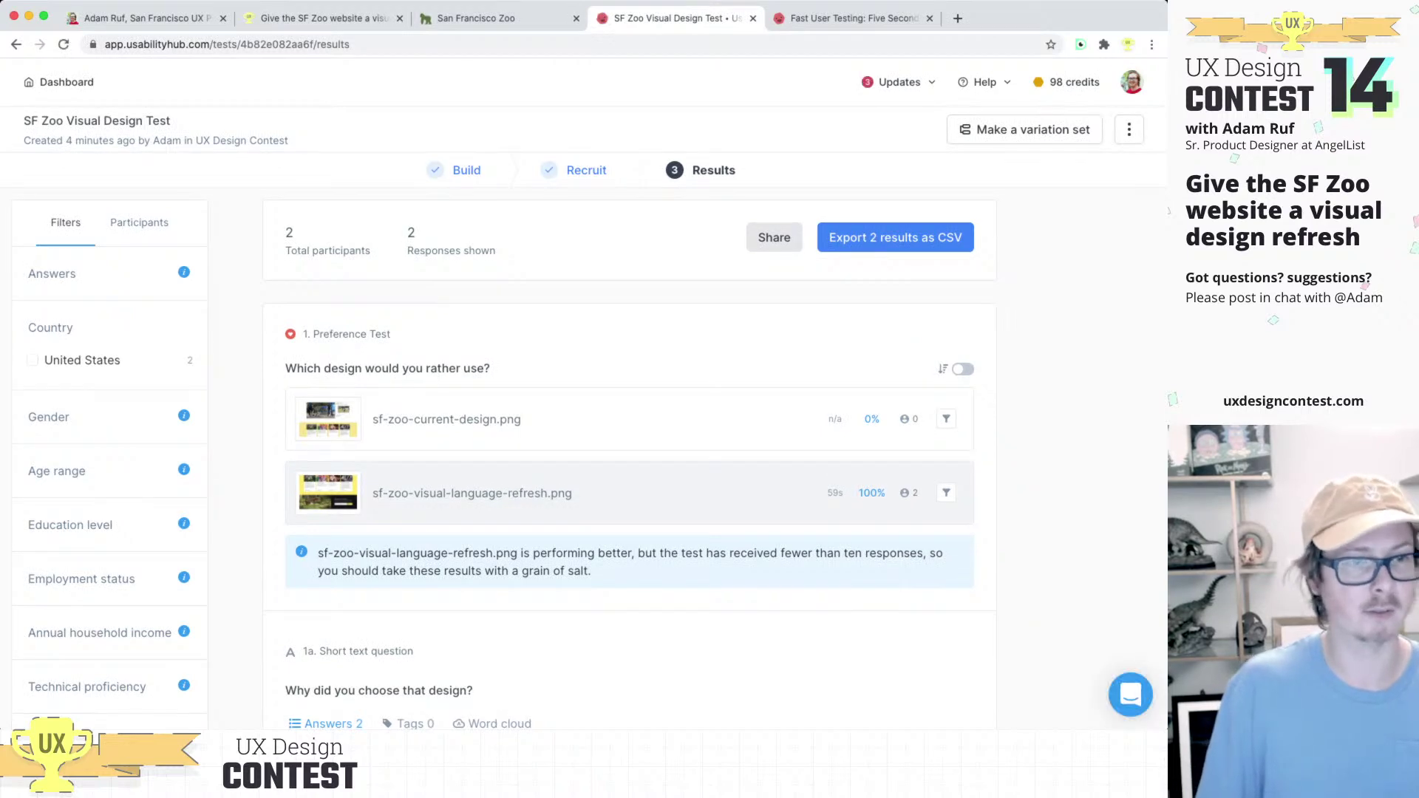
scroll(628, 392, down, 5)
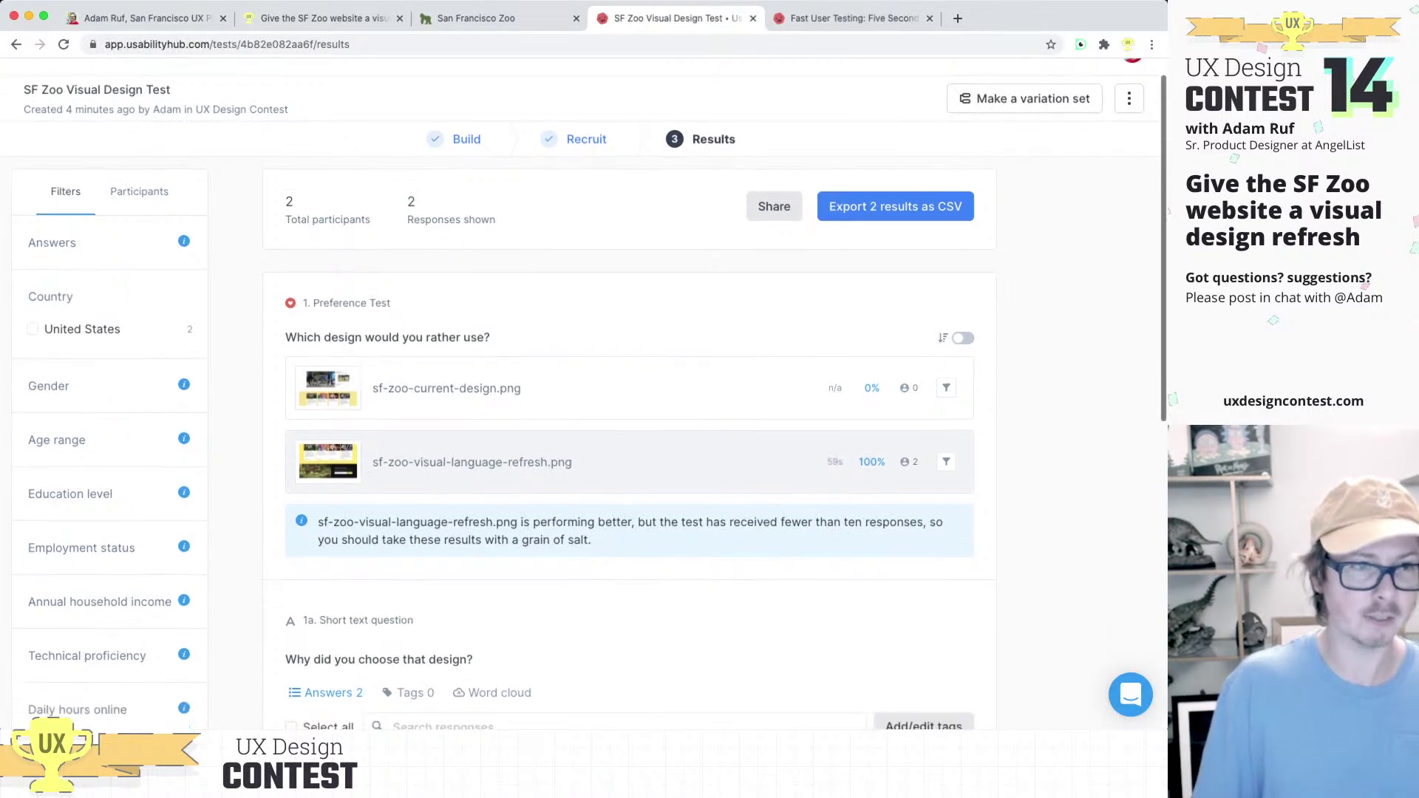
scroll(628, 414, down, 1)
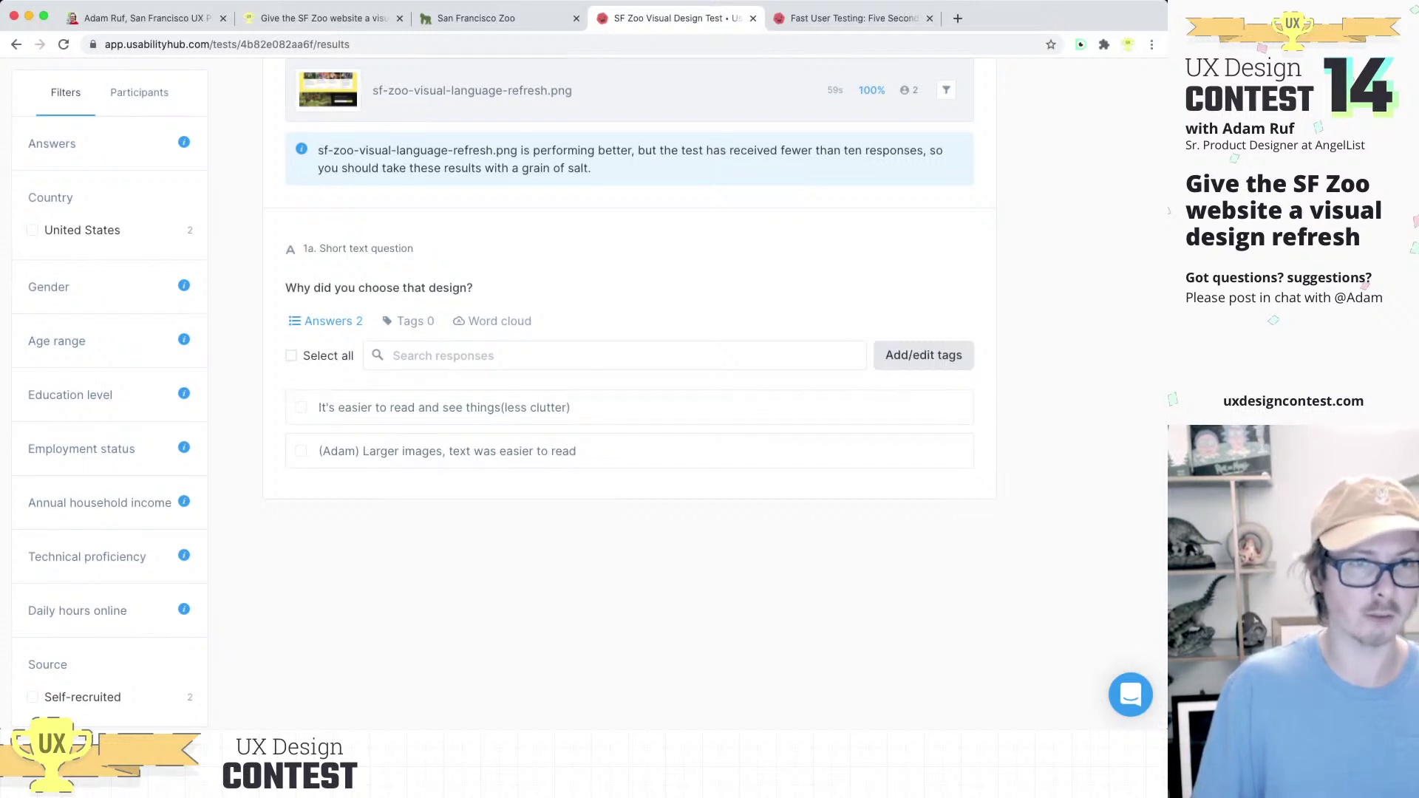
scroll(628, 414, up, 2)
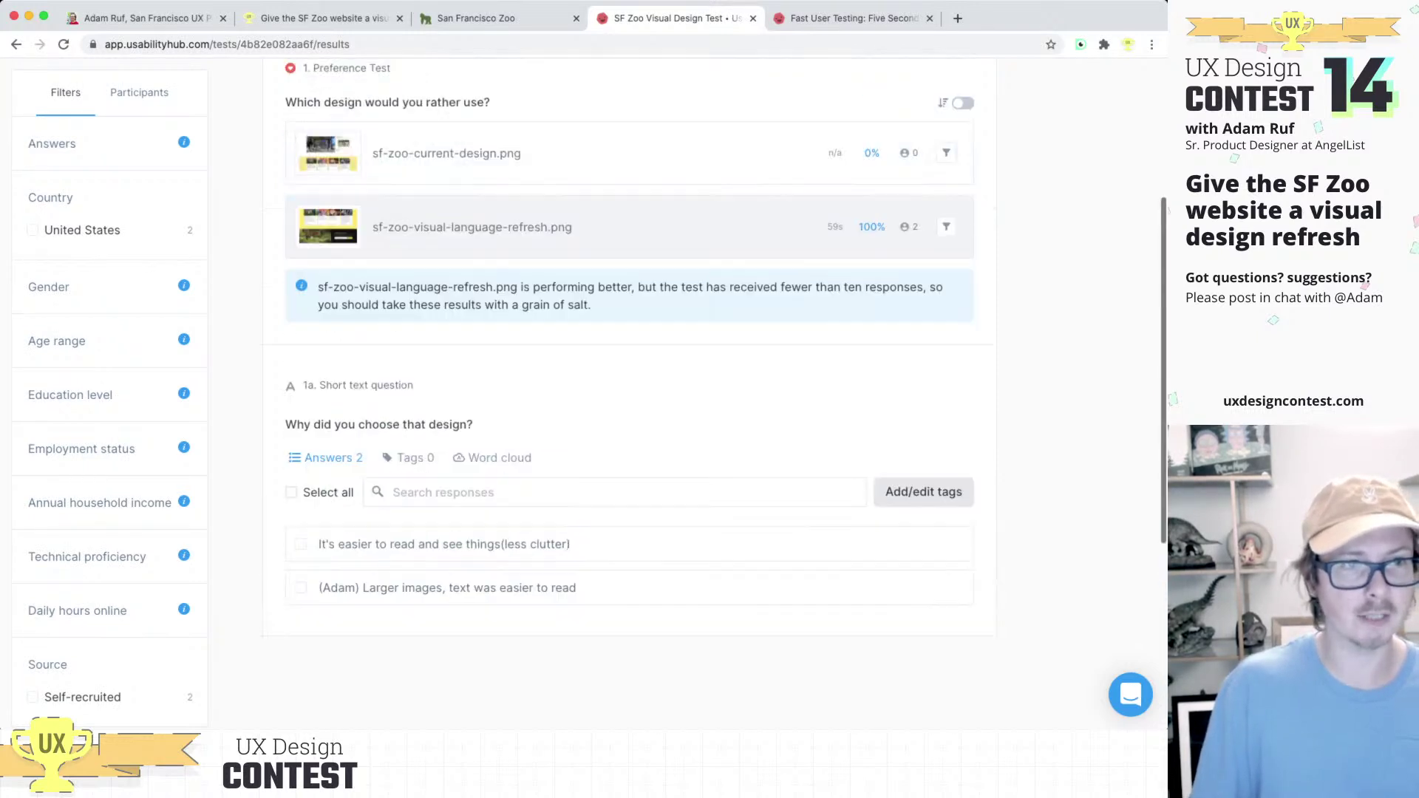
scroll(628, 414, up, 1)
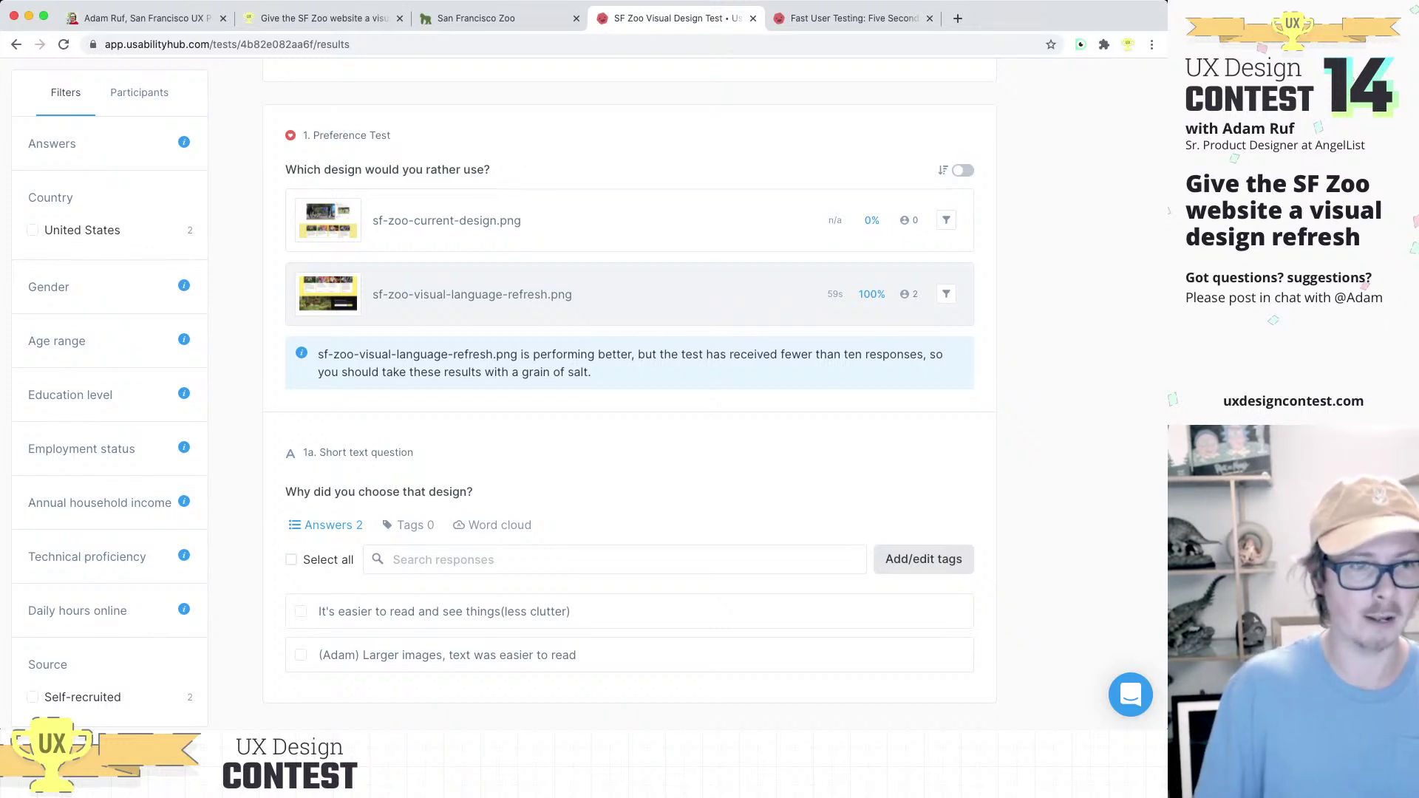
scroll(629, 369, down, 2)
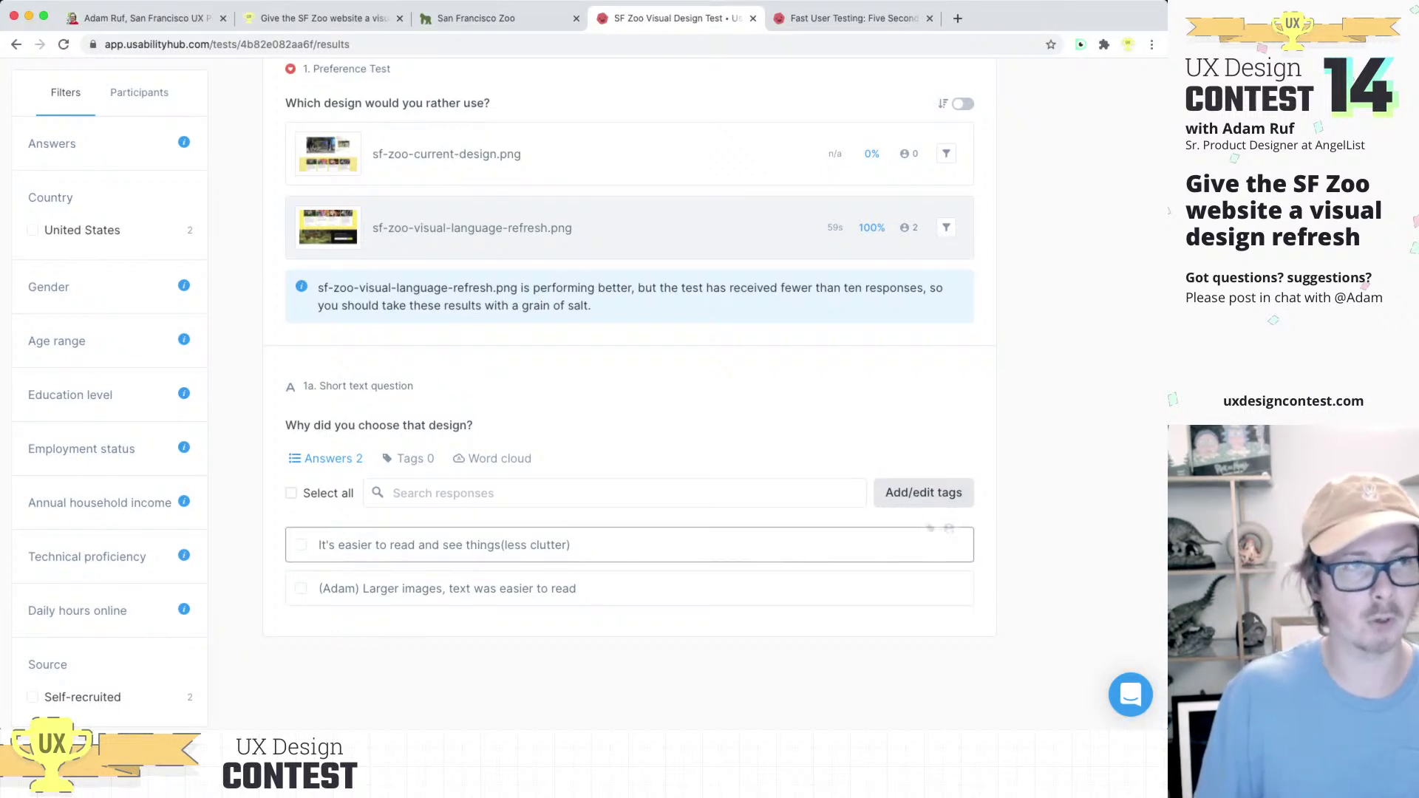
scroll(628, 370, up, 4)
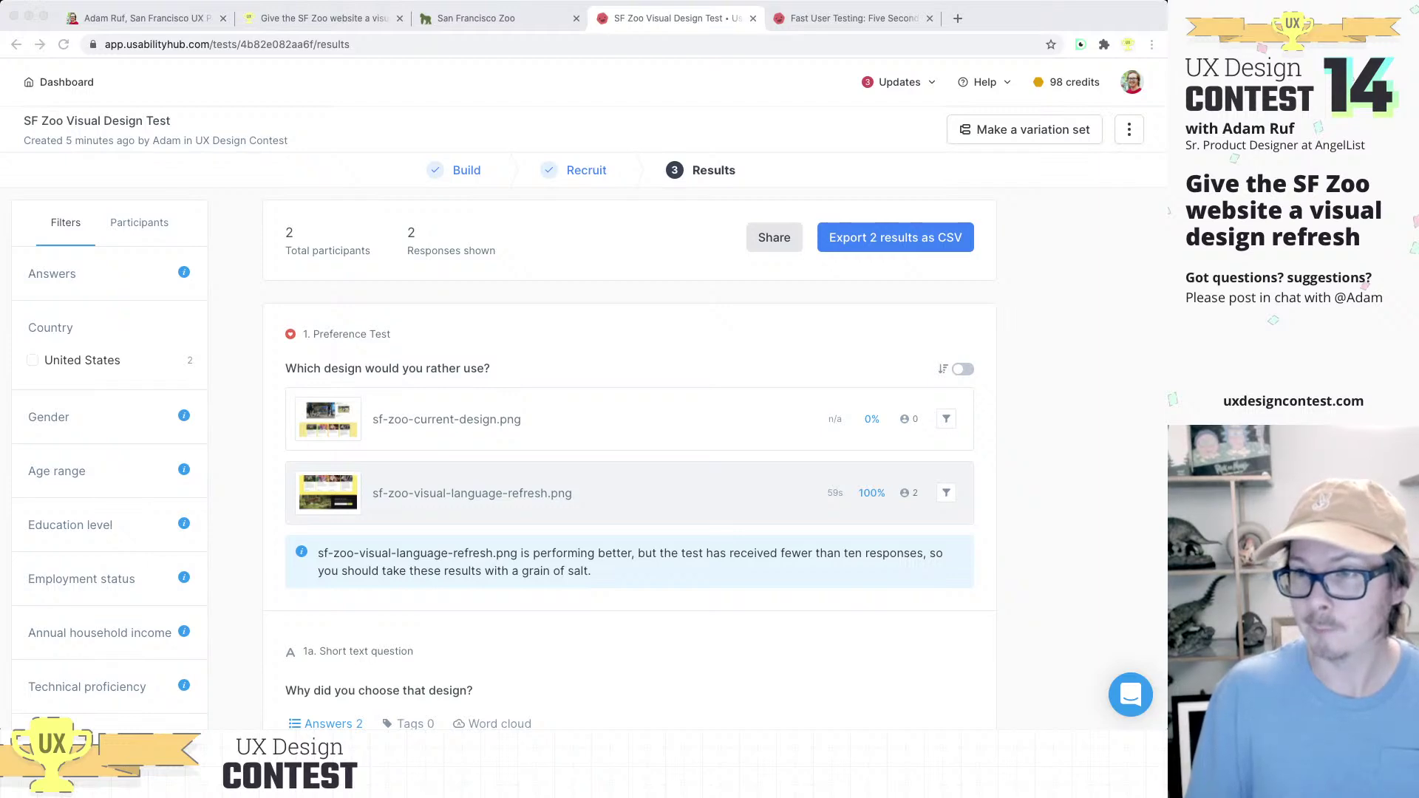
key(super+Tab)
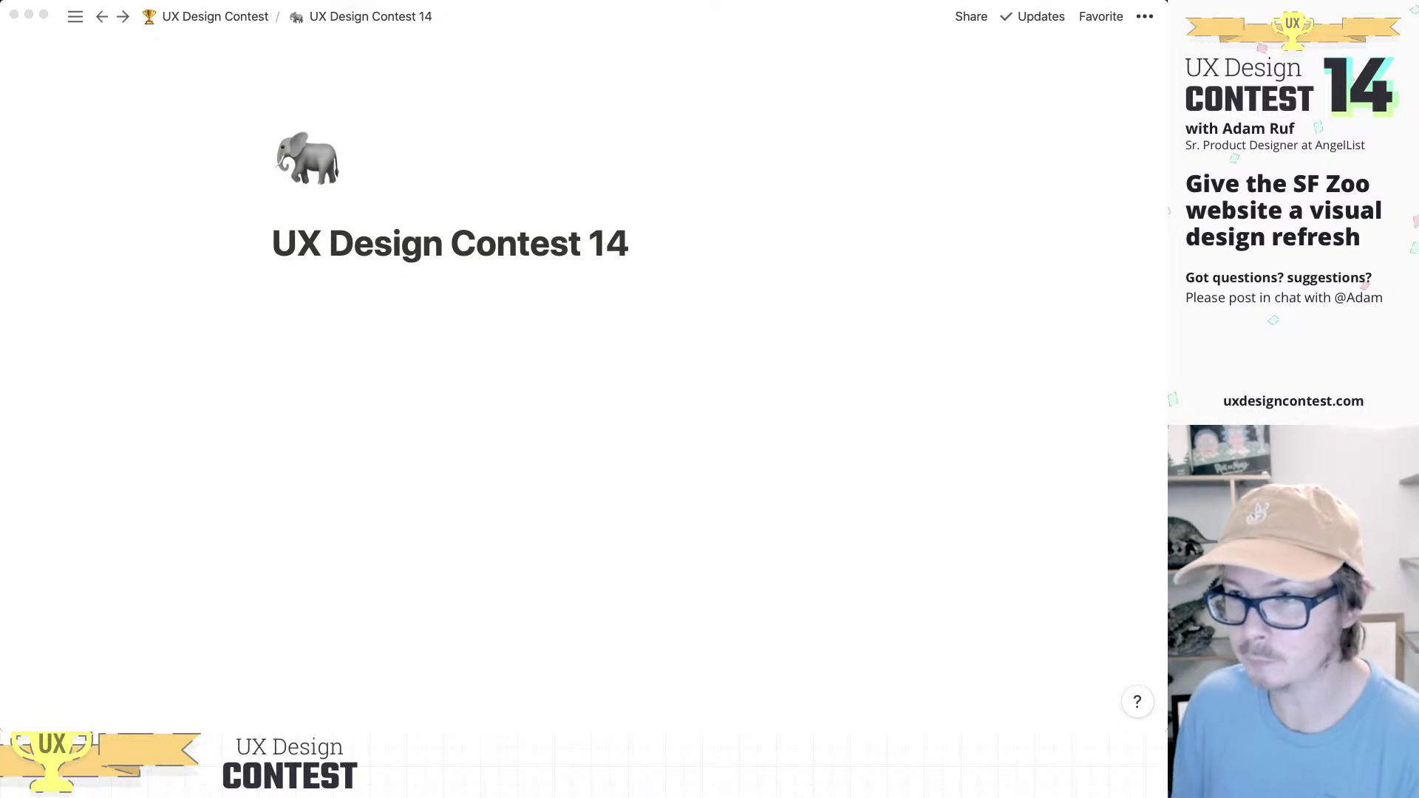
key(super+Tab)
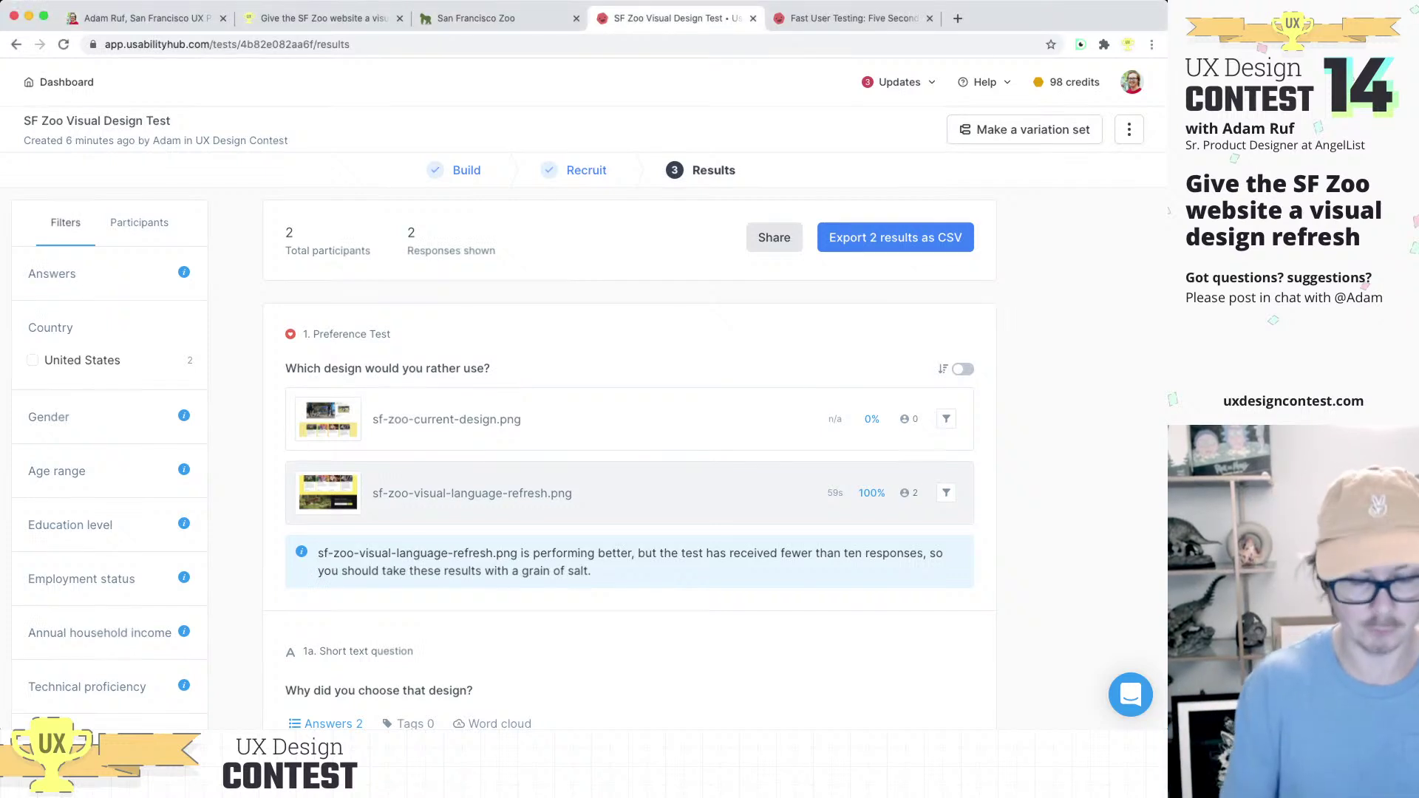
Step: Load notion.so in a new browser tab, then open another blank tab
click(958, 18)
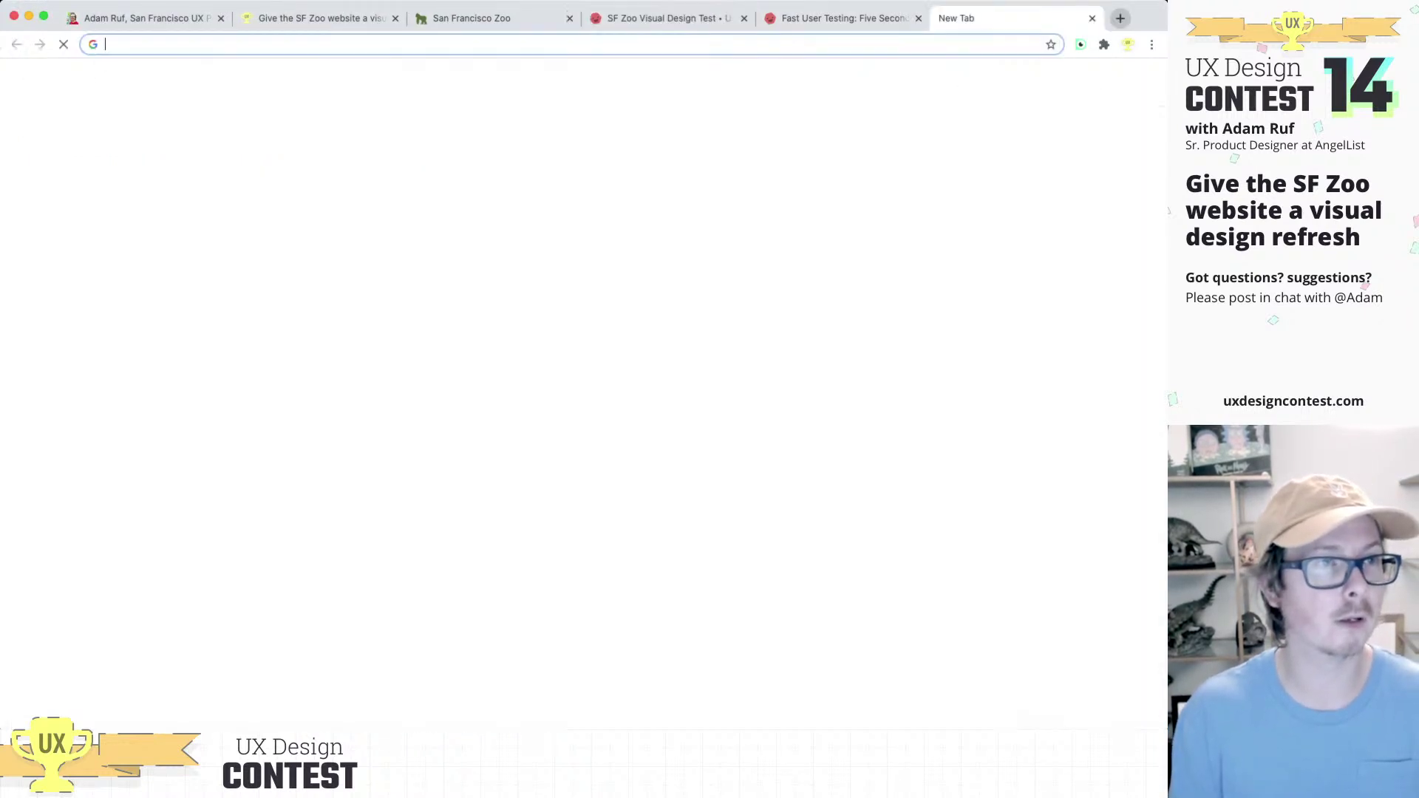
text(notion.so)
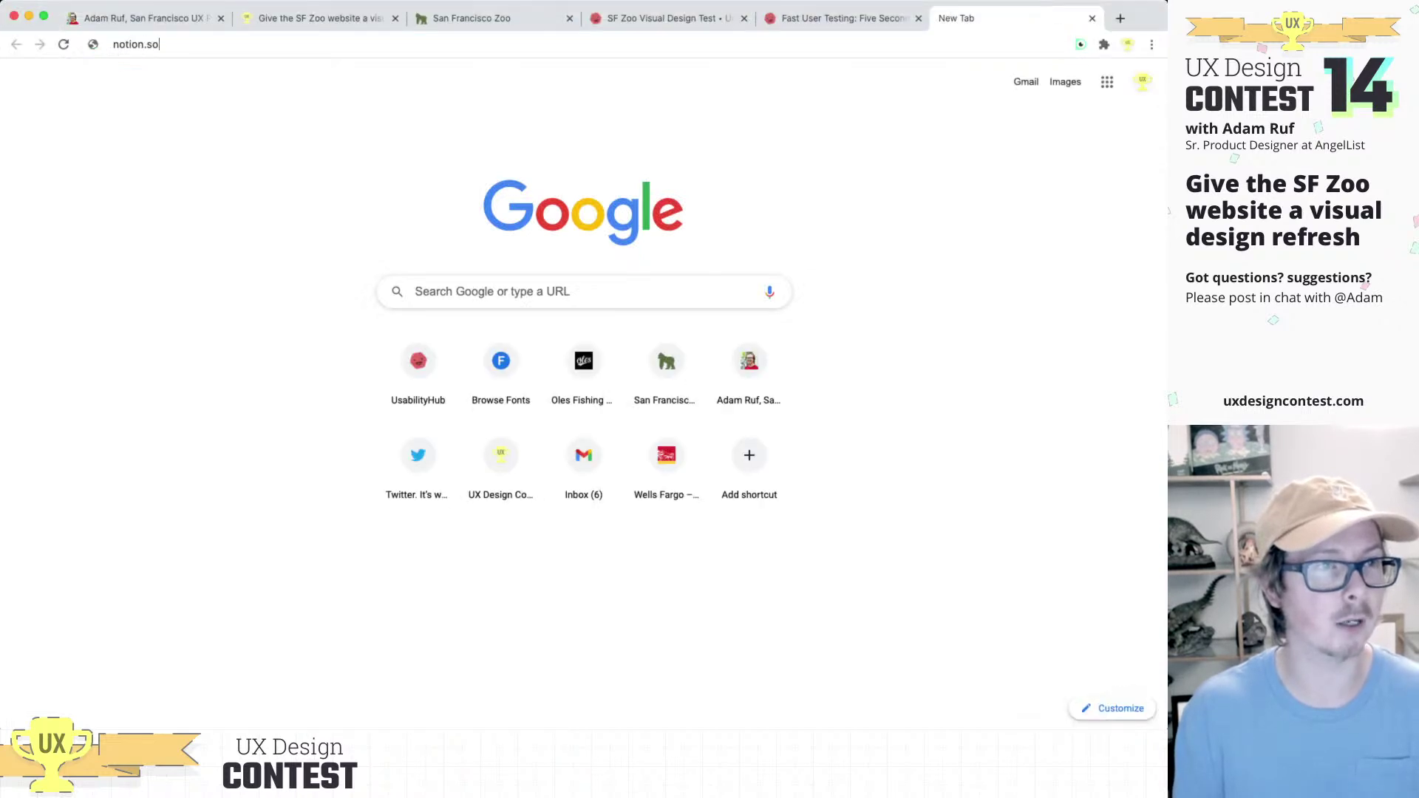
key(BackSpace)
key(BackSpace)
key(BackSpace)
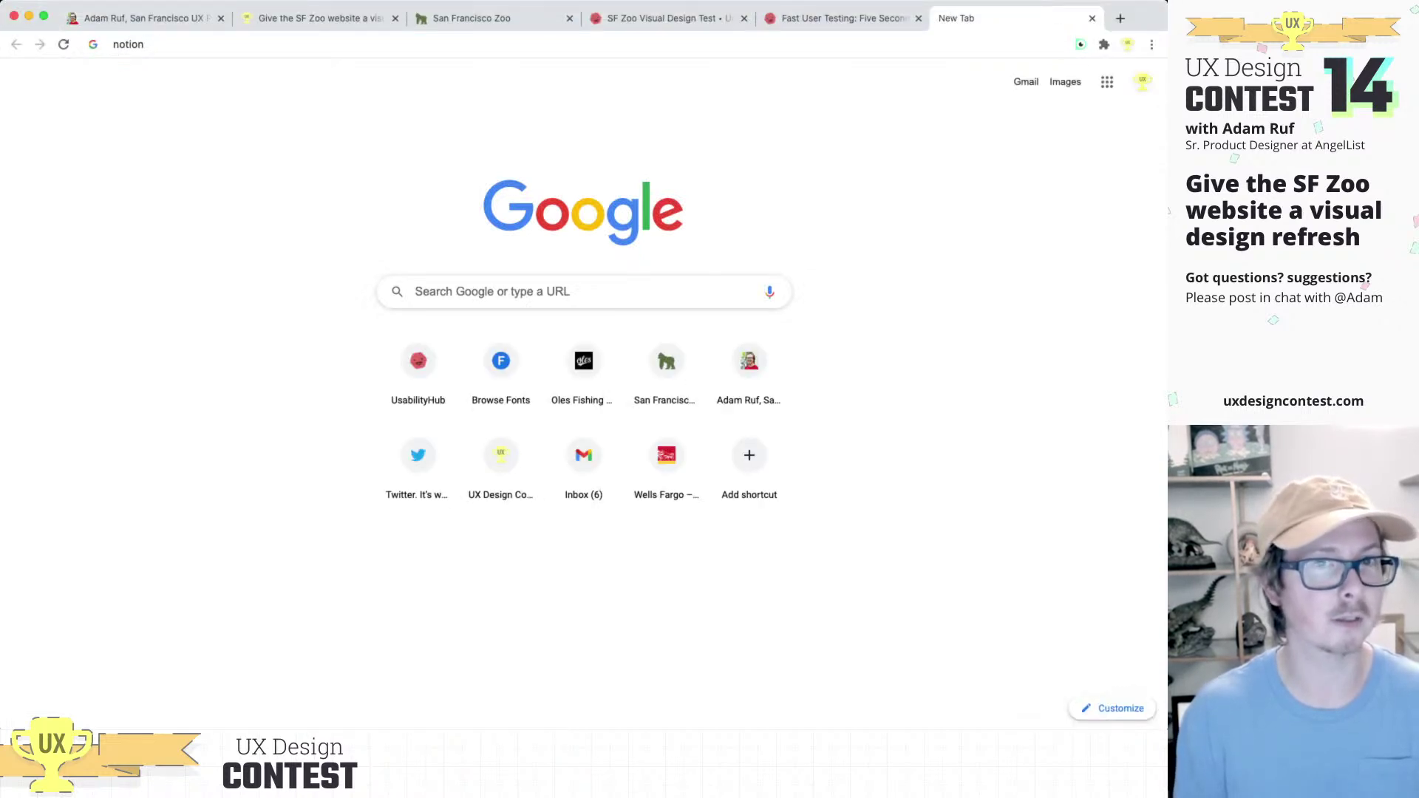
text(.so)
key(Return)
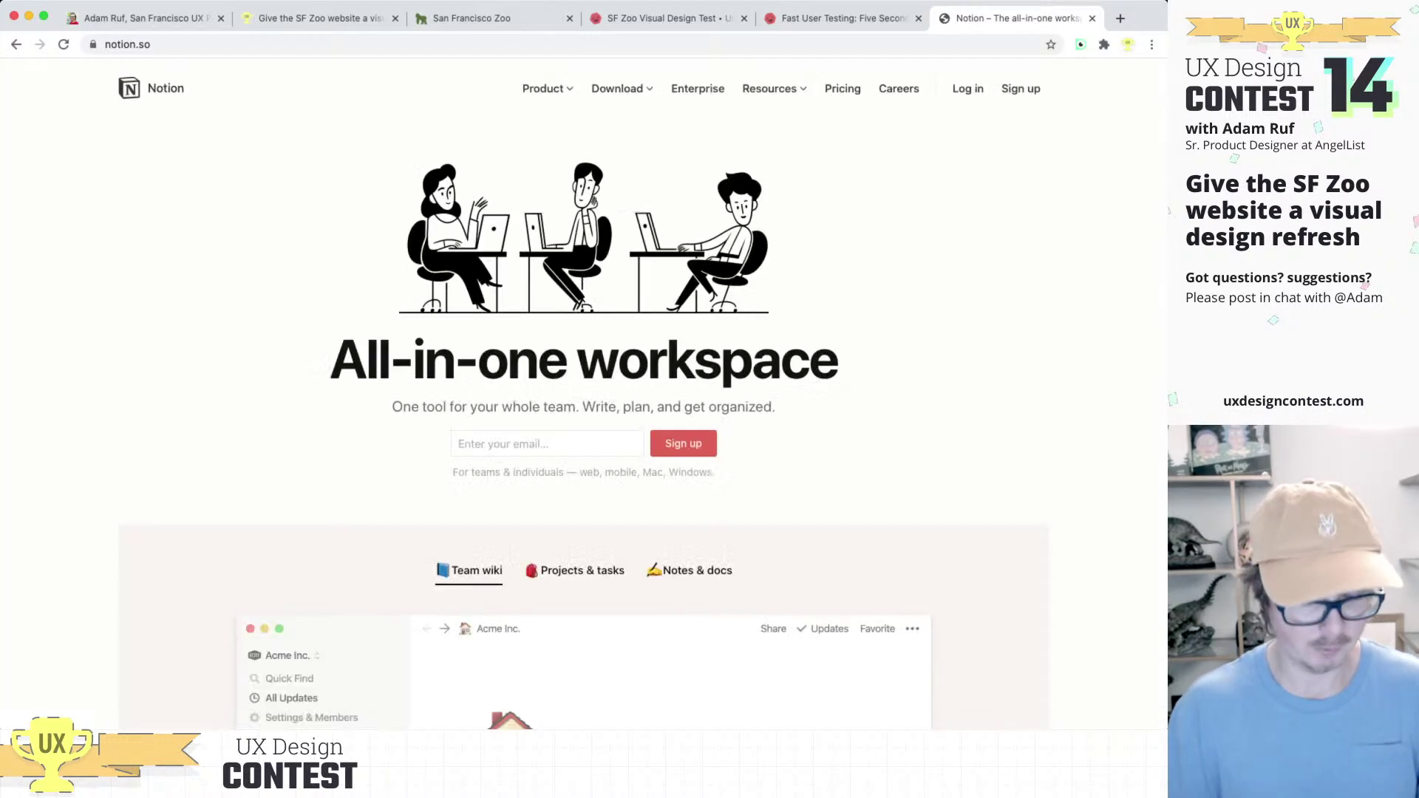
key(super+l)
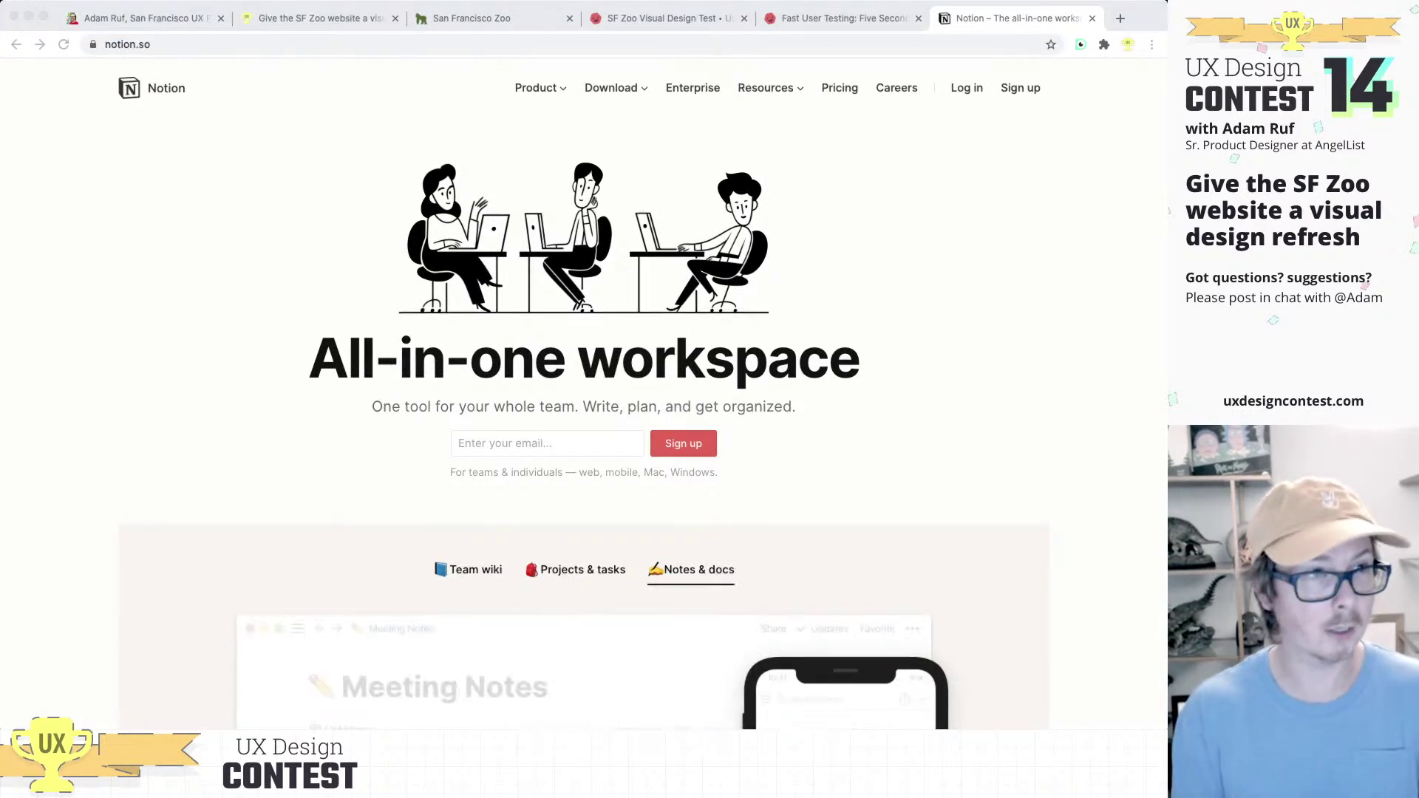
click(1120, 18)
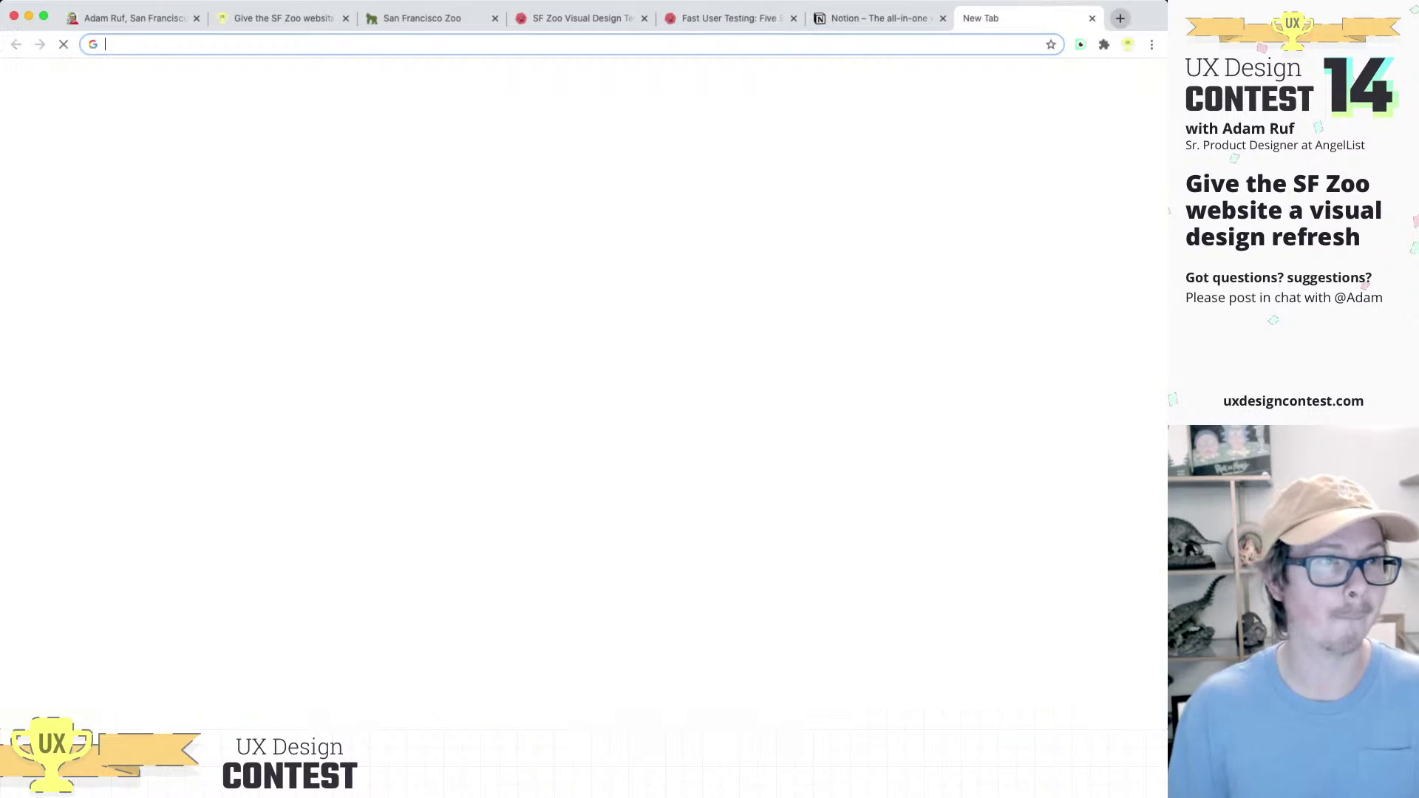
Step: Load the Coda welcome page at coda.io in the new tab
text(coda.io)
key(Return)
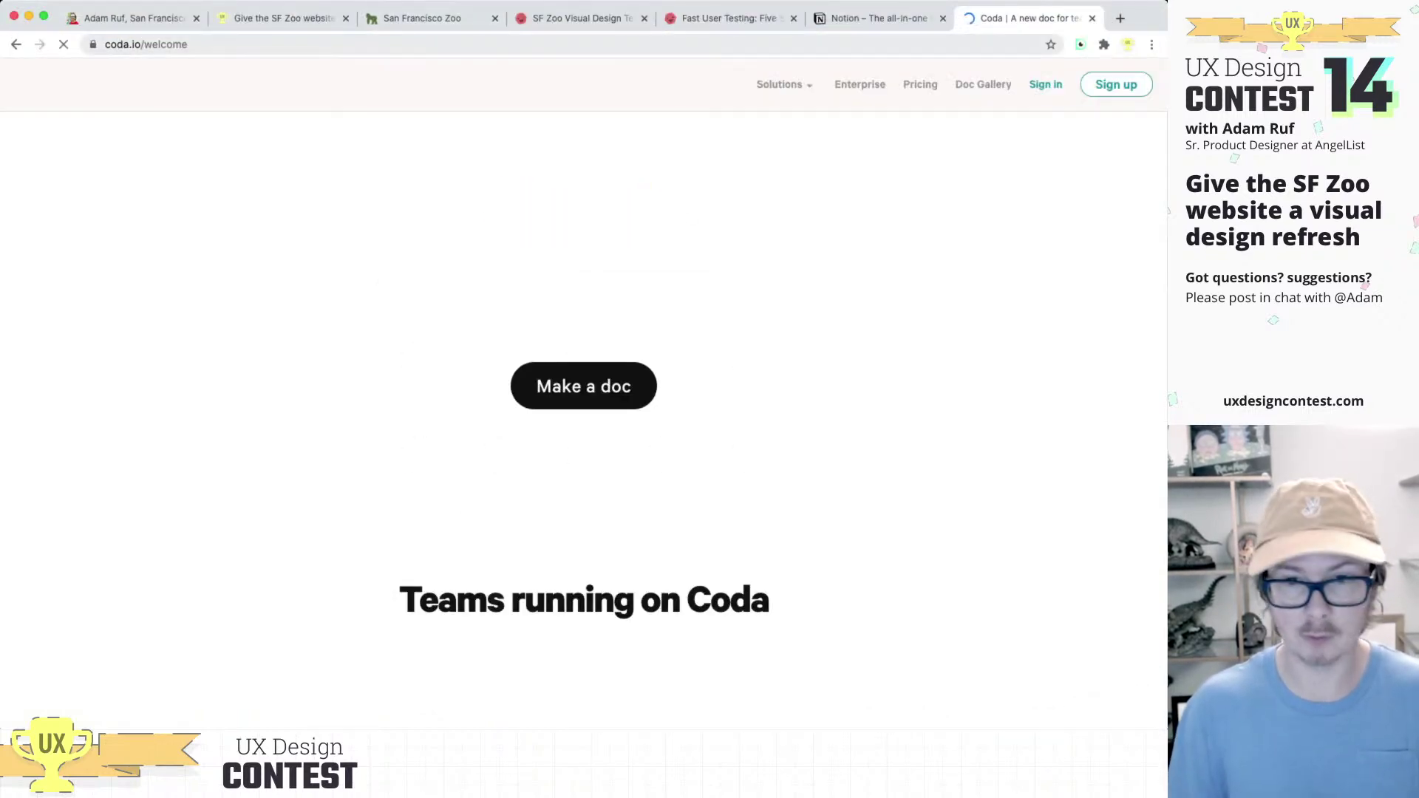
key(super+l)
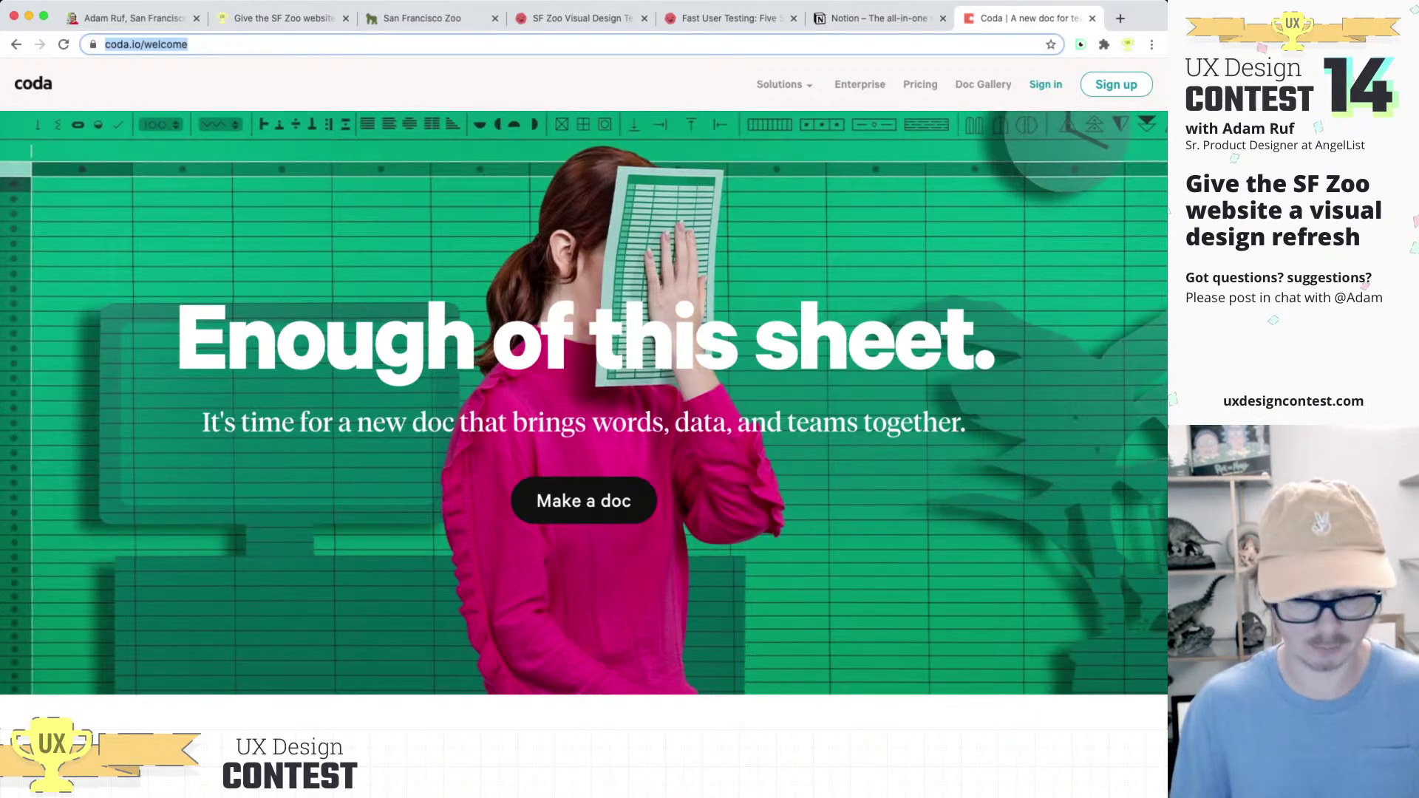
key(super+Tab)
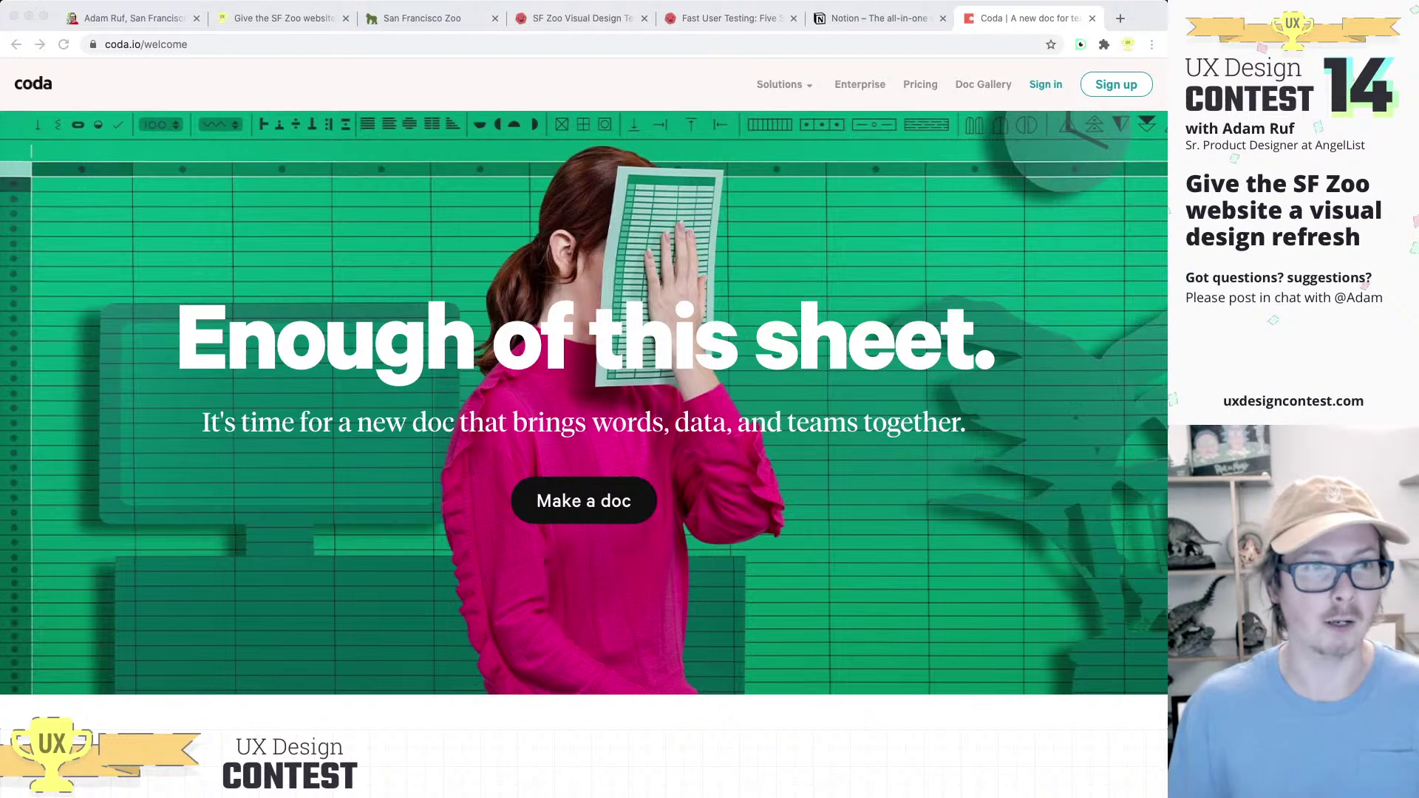
Step: Flip between the Notion and Coda homepages, scrolling each to compare them
key(ctrl+shift+Tab)
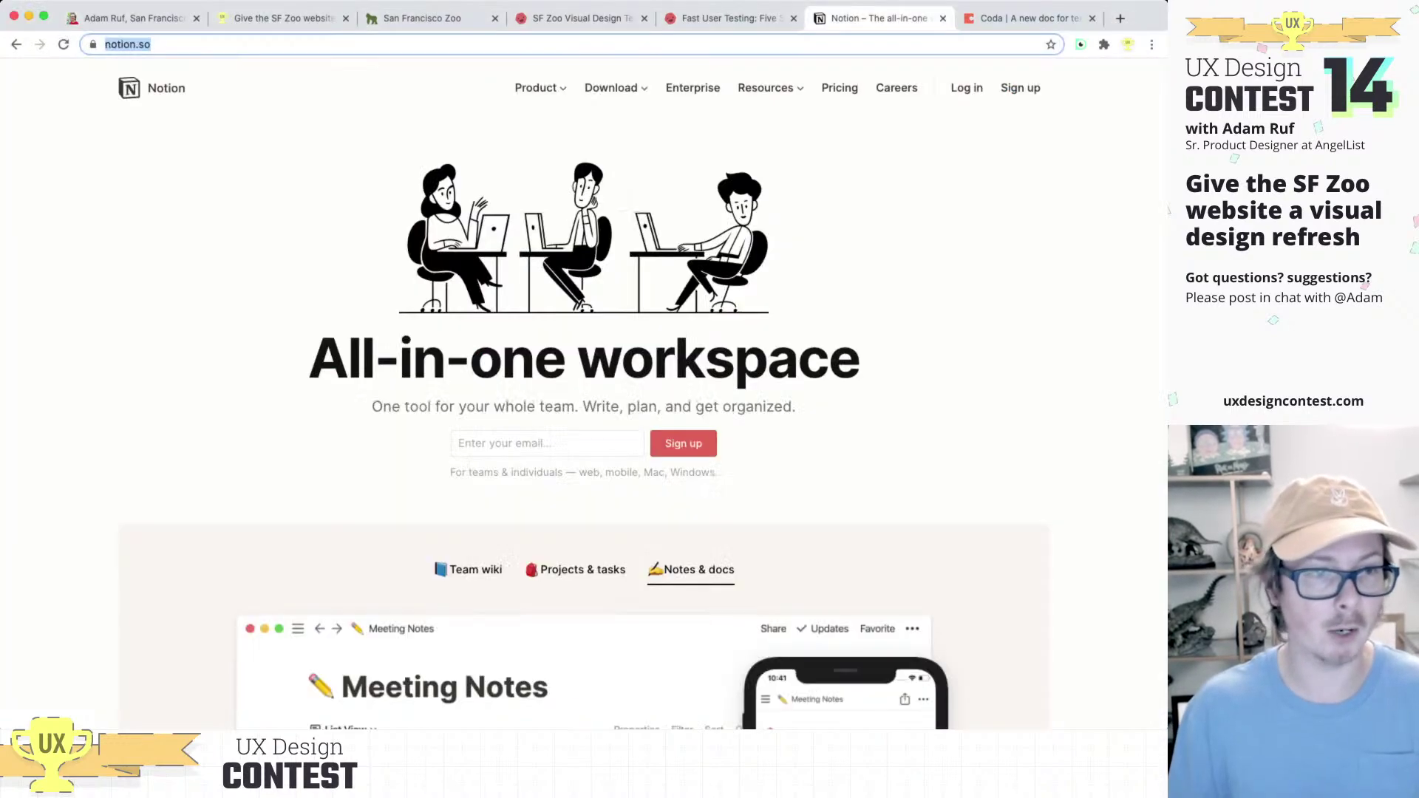
scroll(584, 396, down, 4)
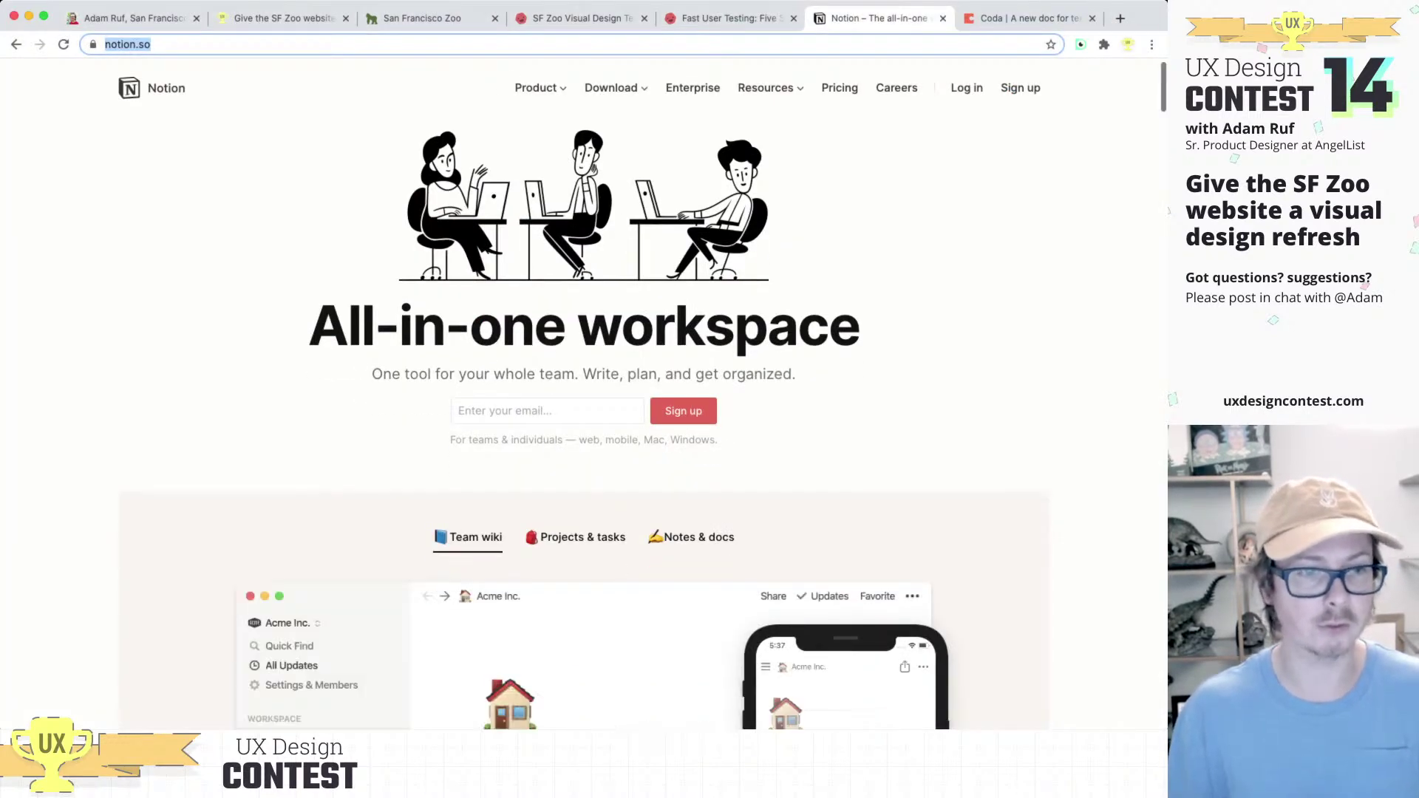
scroll(584, 396, down, 3)
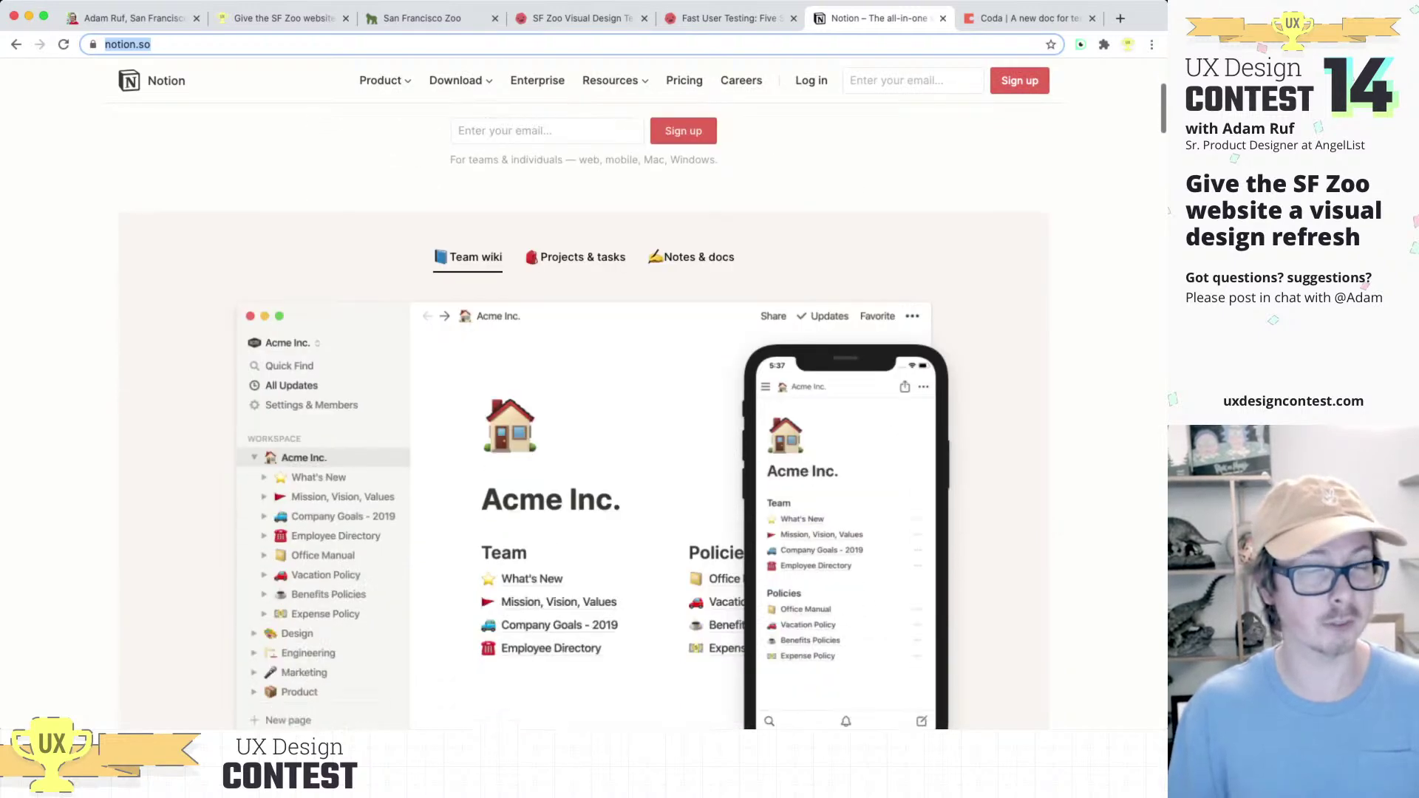
scroll(584, 395, up, 6)
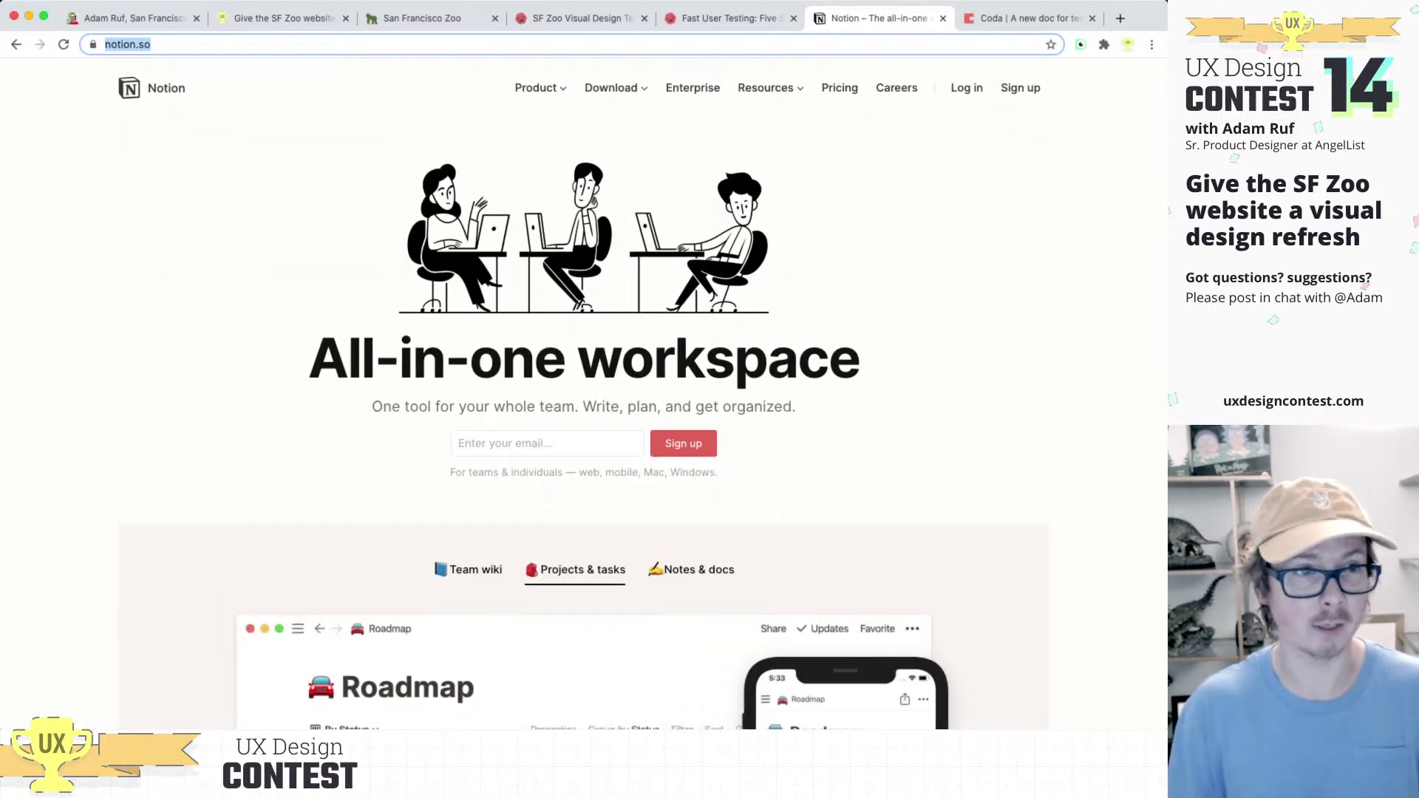
key(ctrl+Tab)
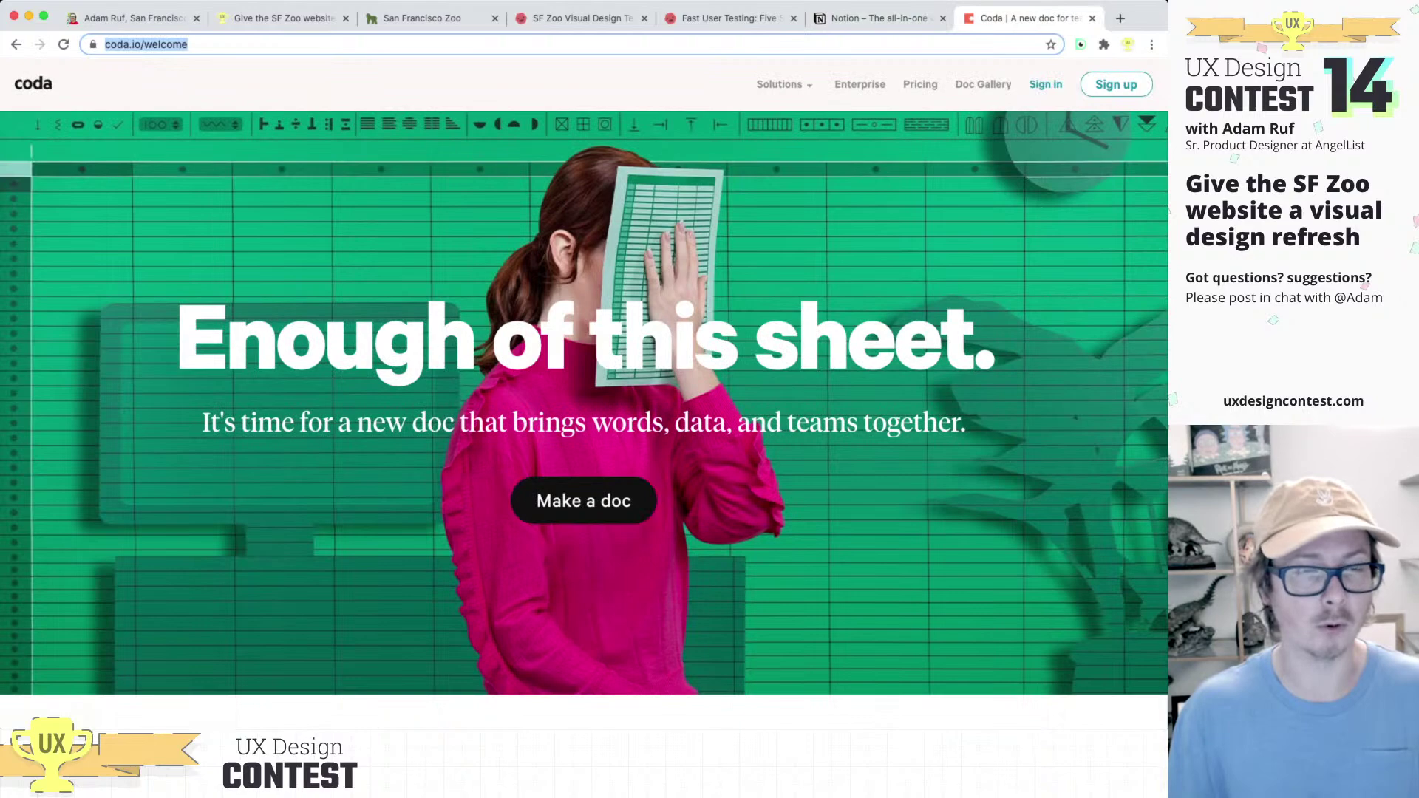
scroll(584, 396, down, 4)
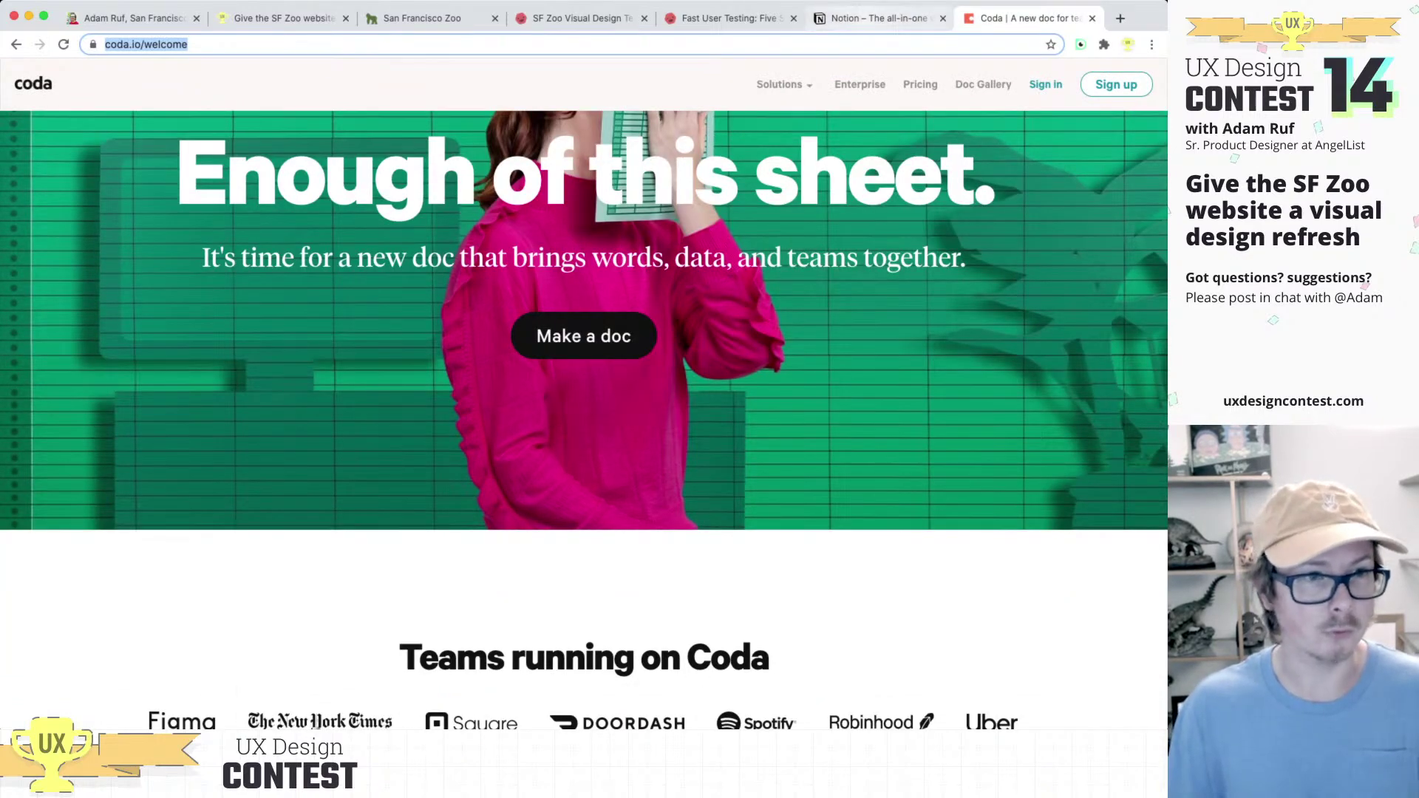
scroll(583, 395, up, 4)
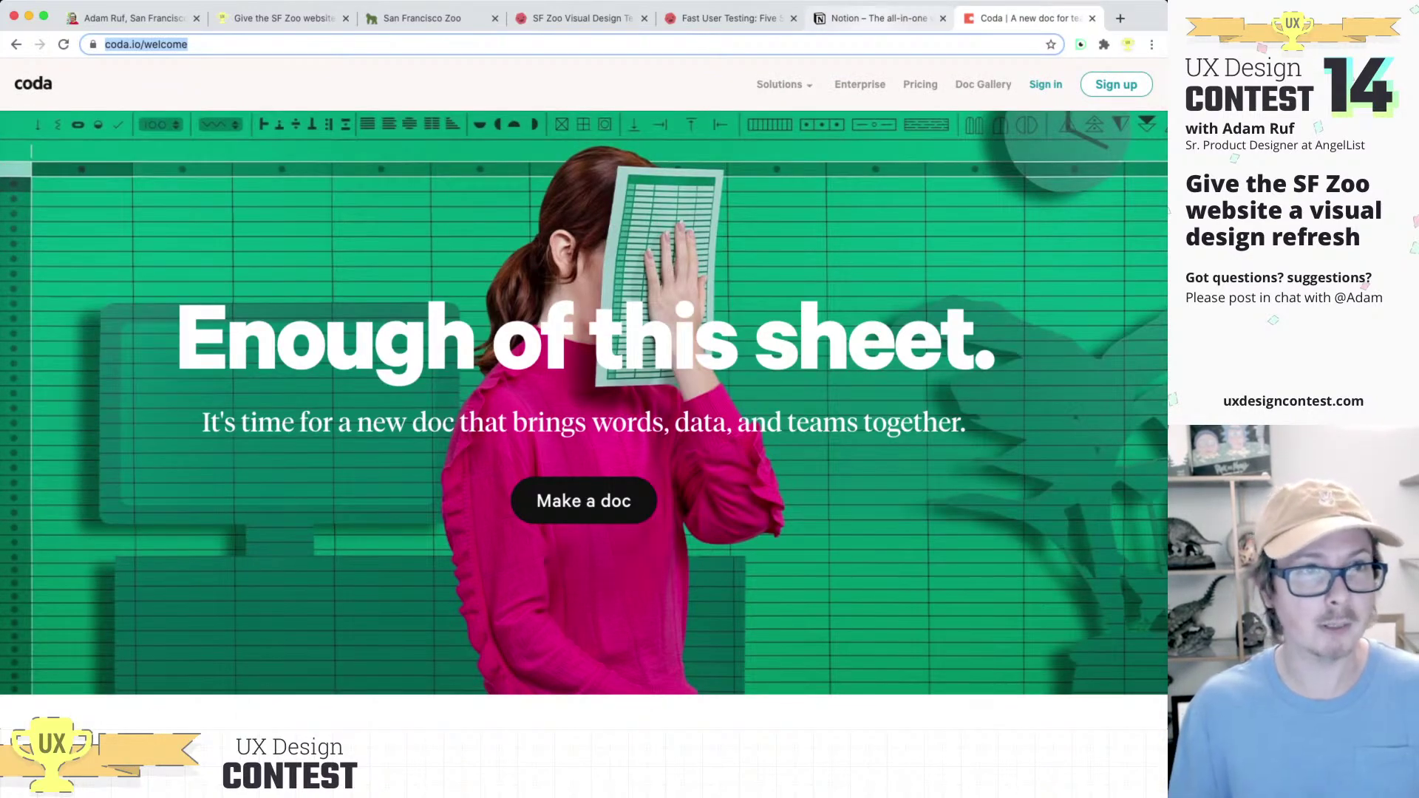
key(ctrl+shift+Tab)
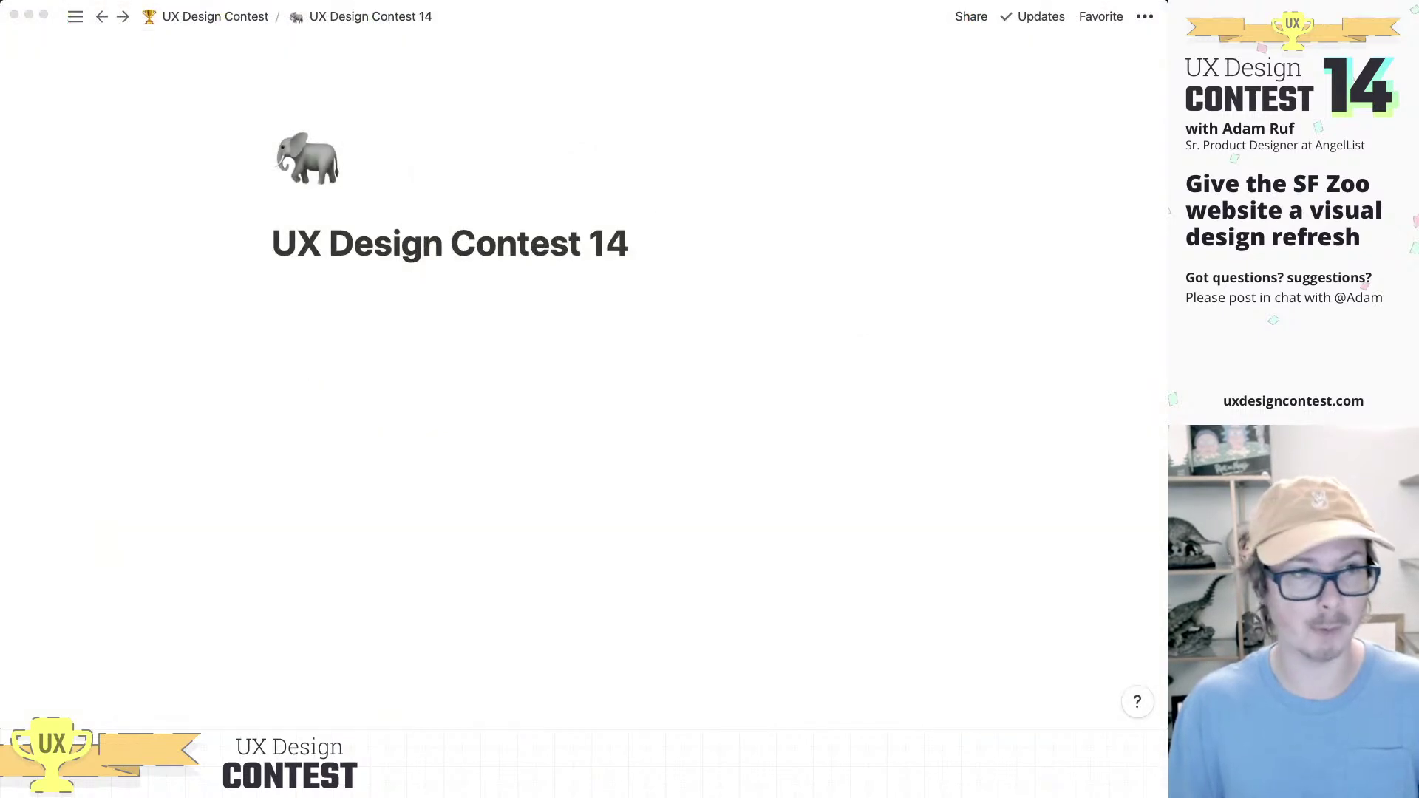
Step: Paste the contest brief as a heading block directly beneath the page title
click(629, 242)
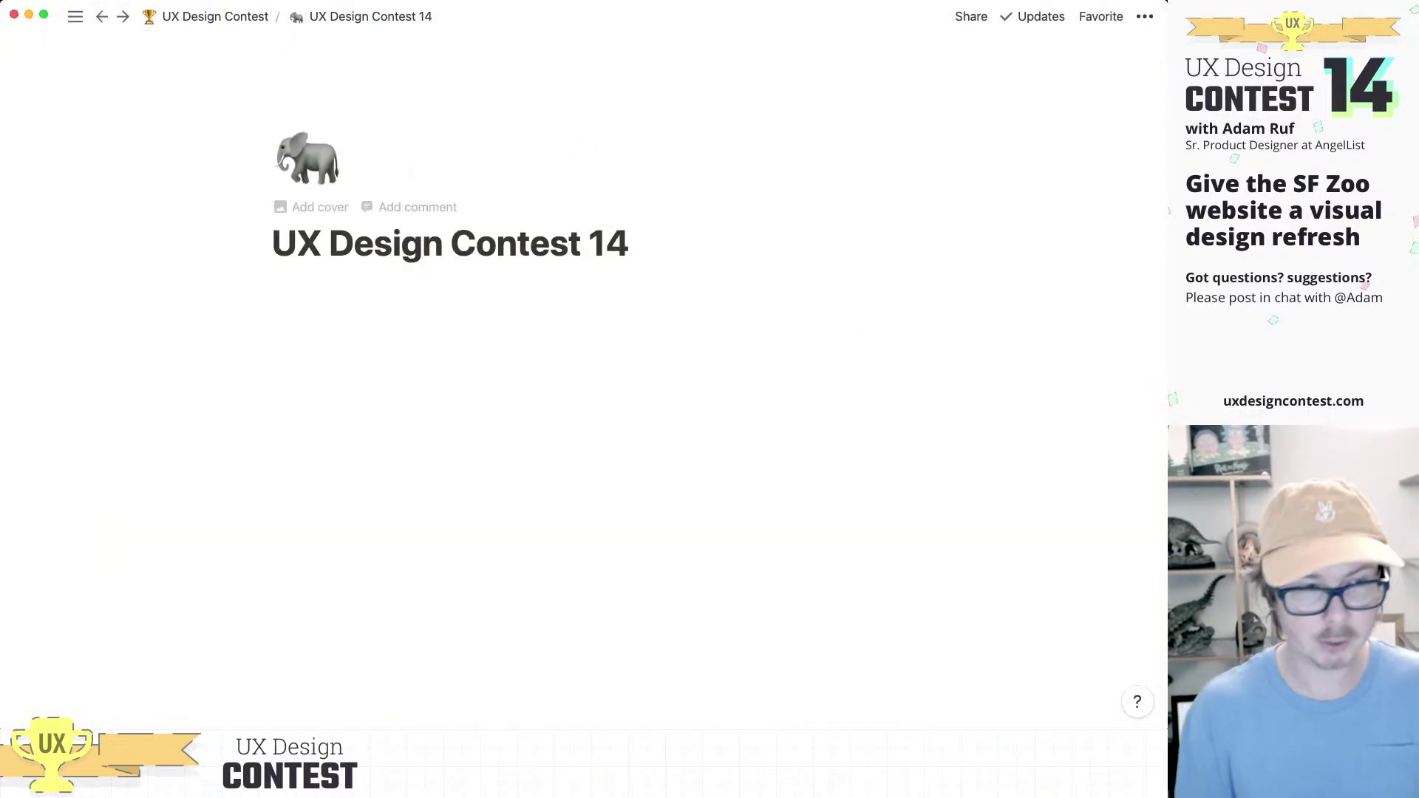
key(Return)
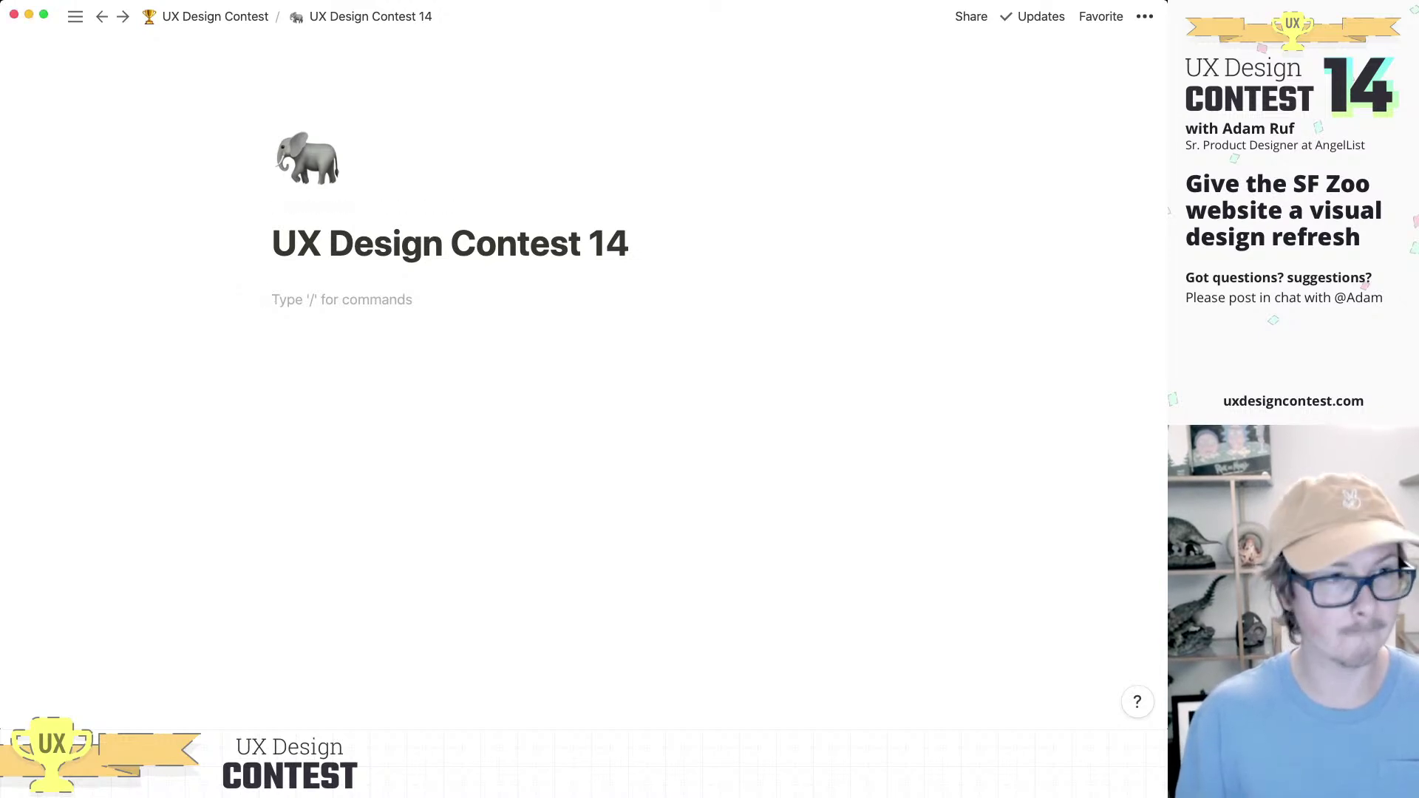
text(Give the SF Zoo websitea visual design refresh)
drag(251, 361, 255, 299)
Step: Extend the title with ': Give the SF Zoo website a visual design refresh' and delete the leftover heading
click(628, 243)
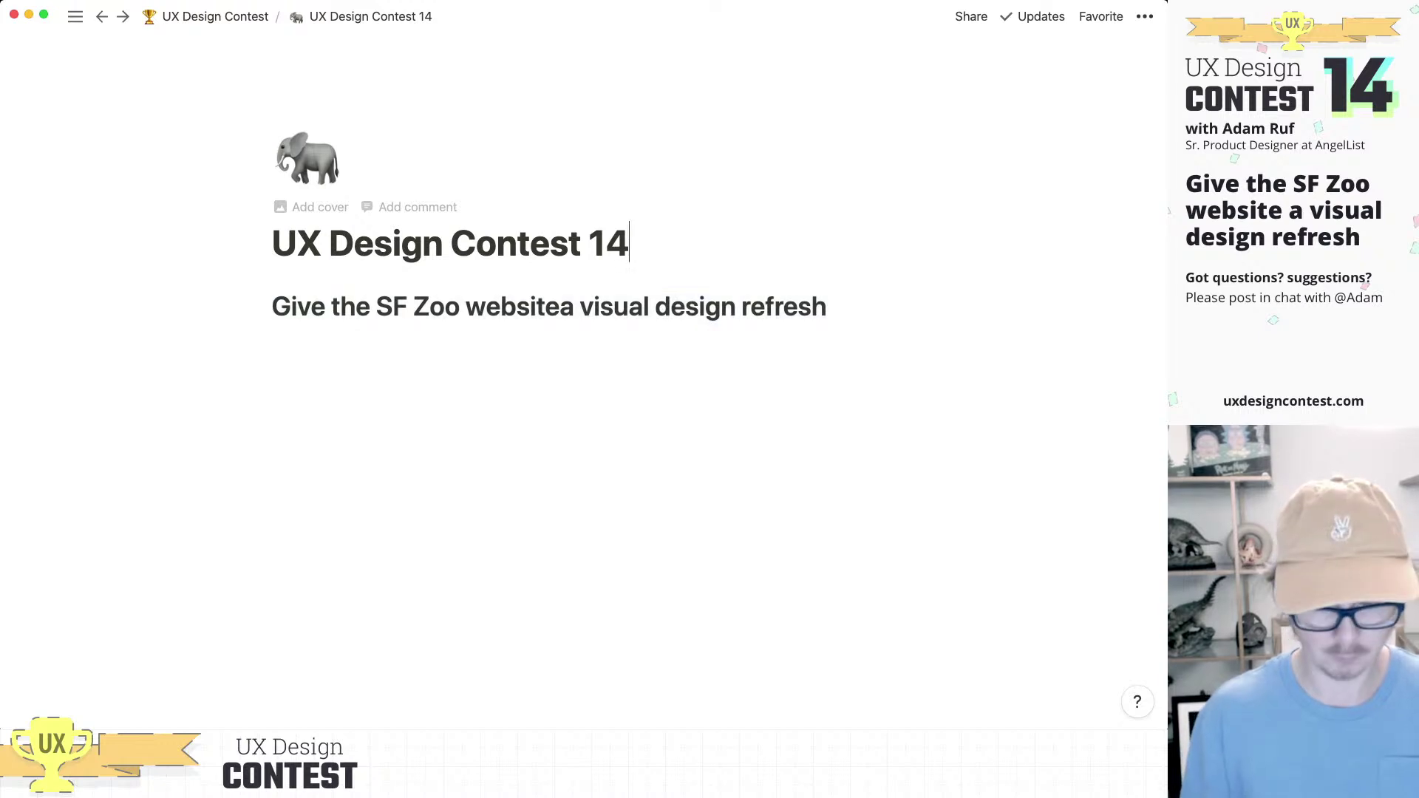
text(:)
key(shift+Return)
text(Give the)
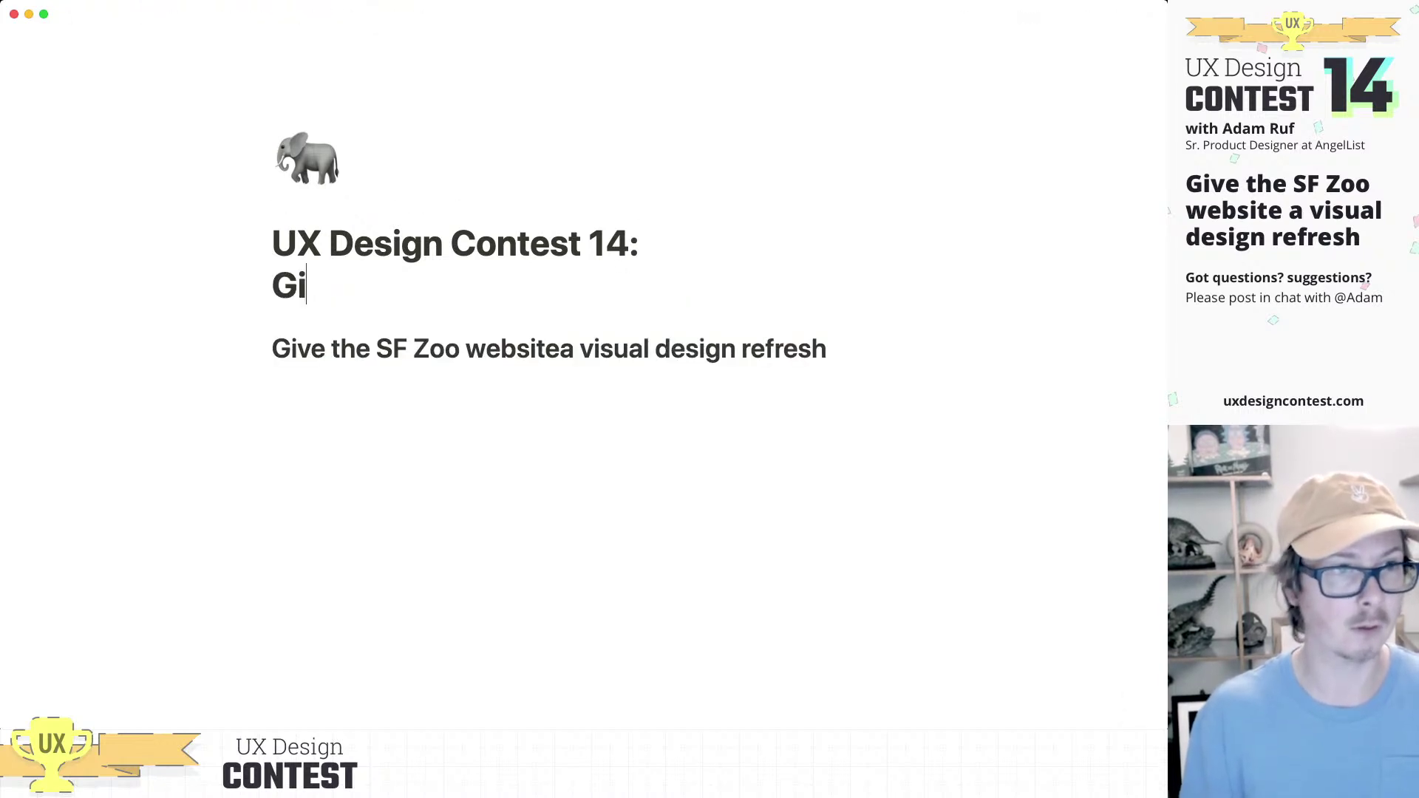
text( SF Zoo W)
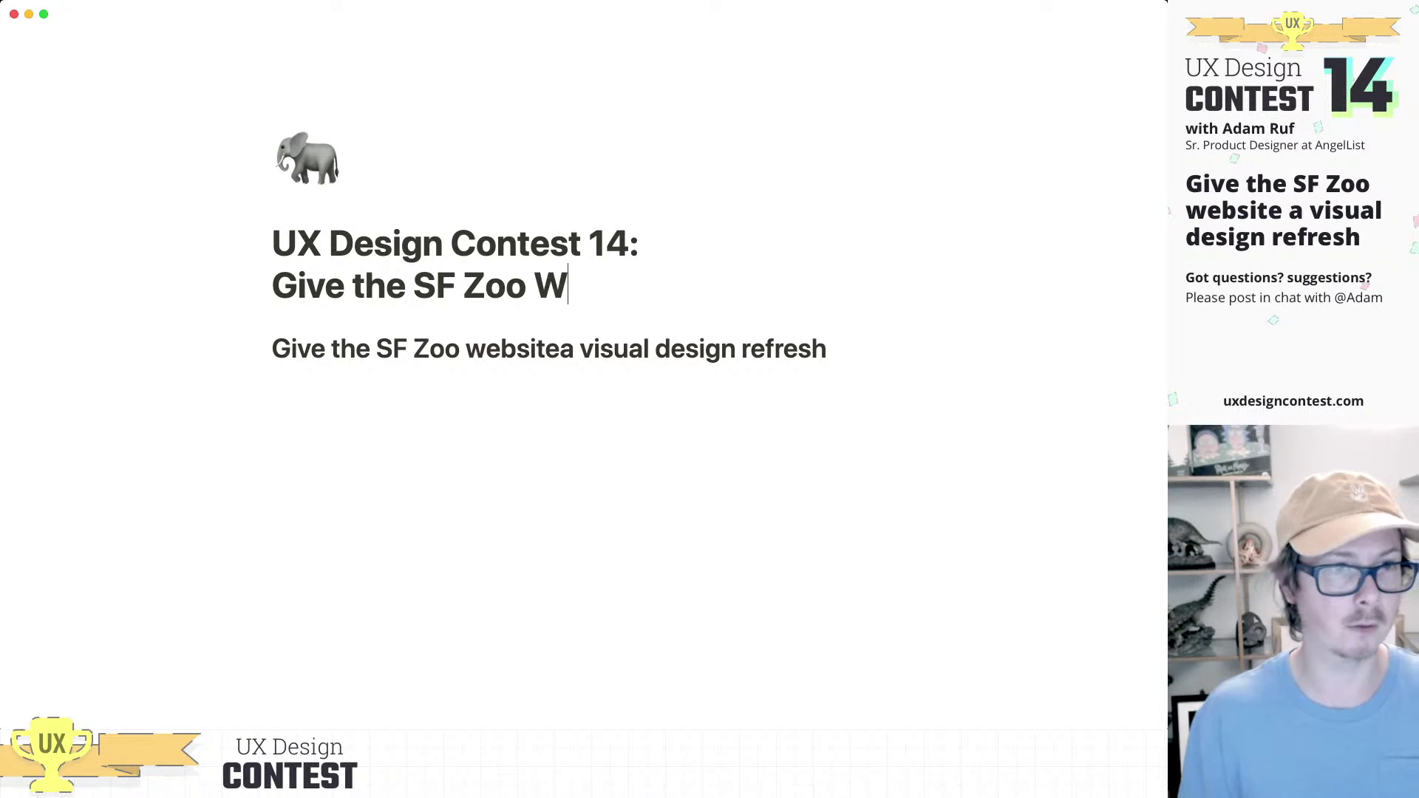
key(BackSpace)
text(website )
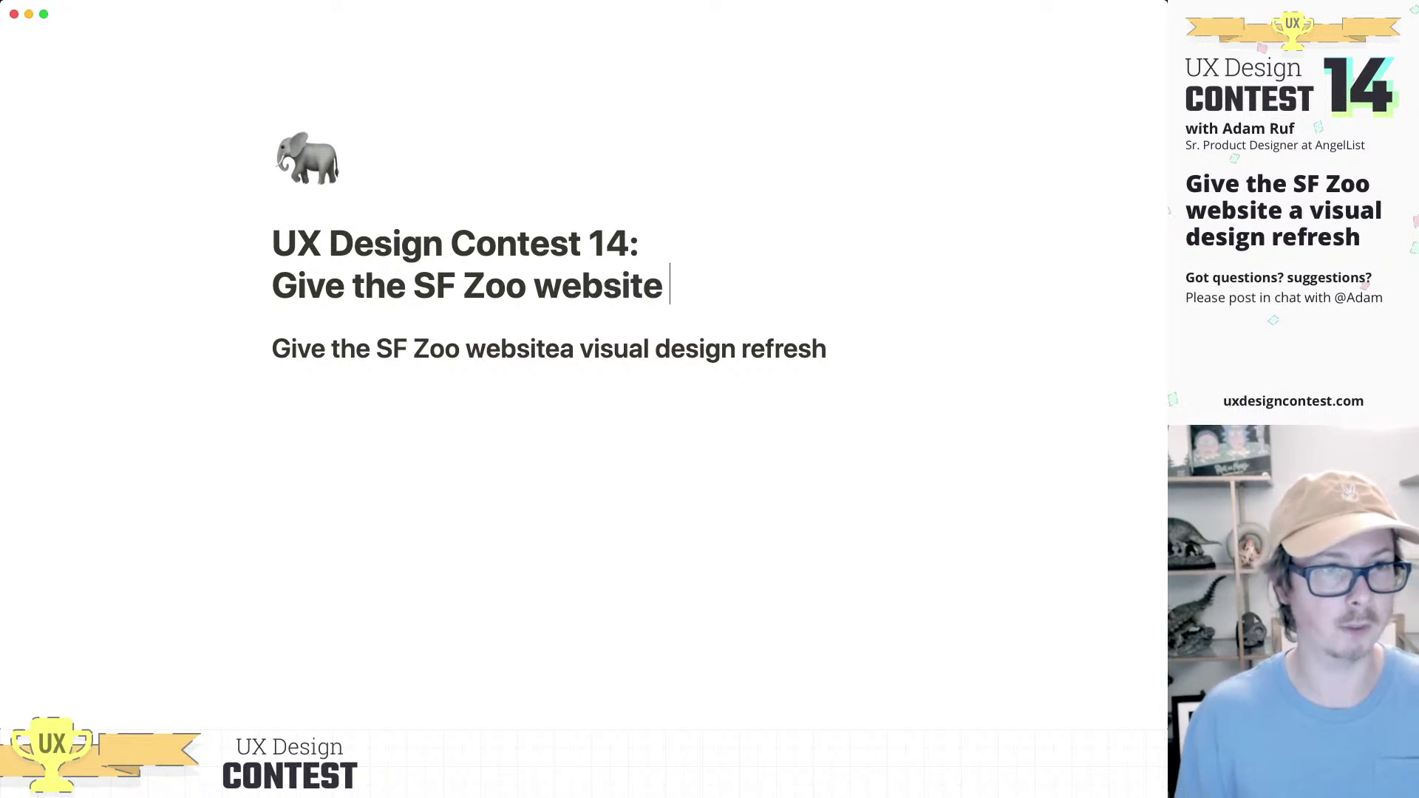
text(a visual desig)
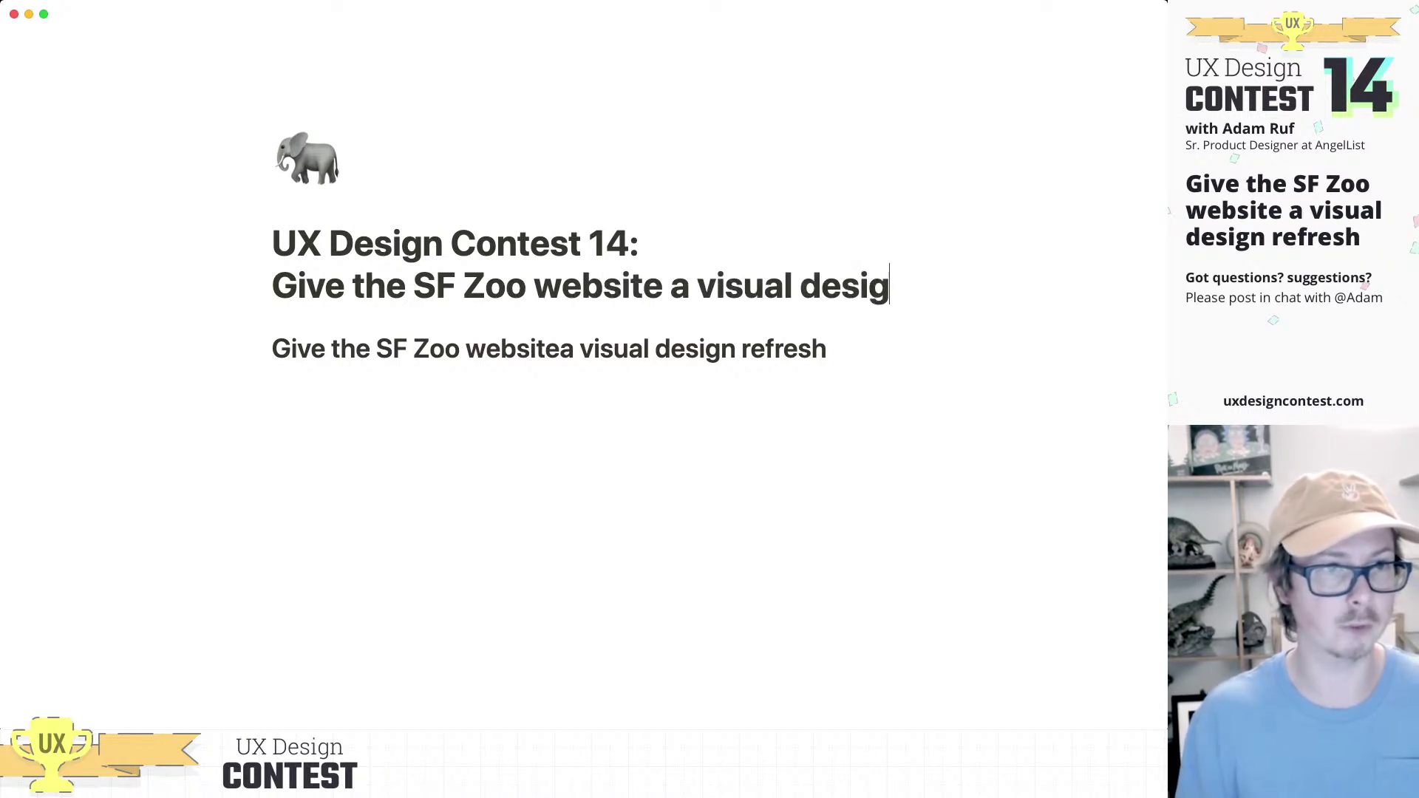
text(n refresh)
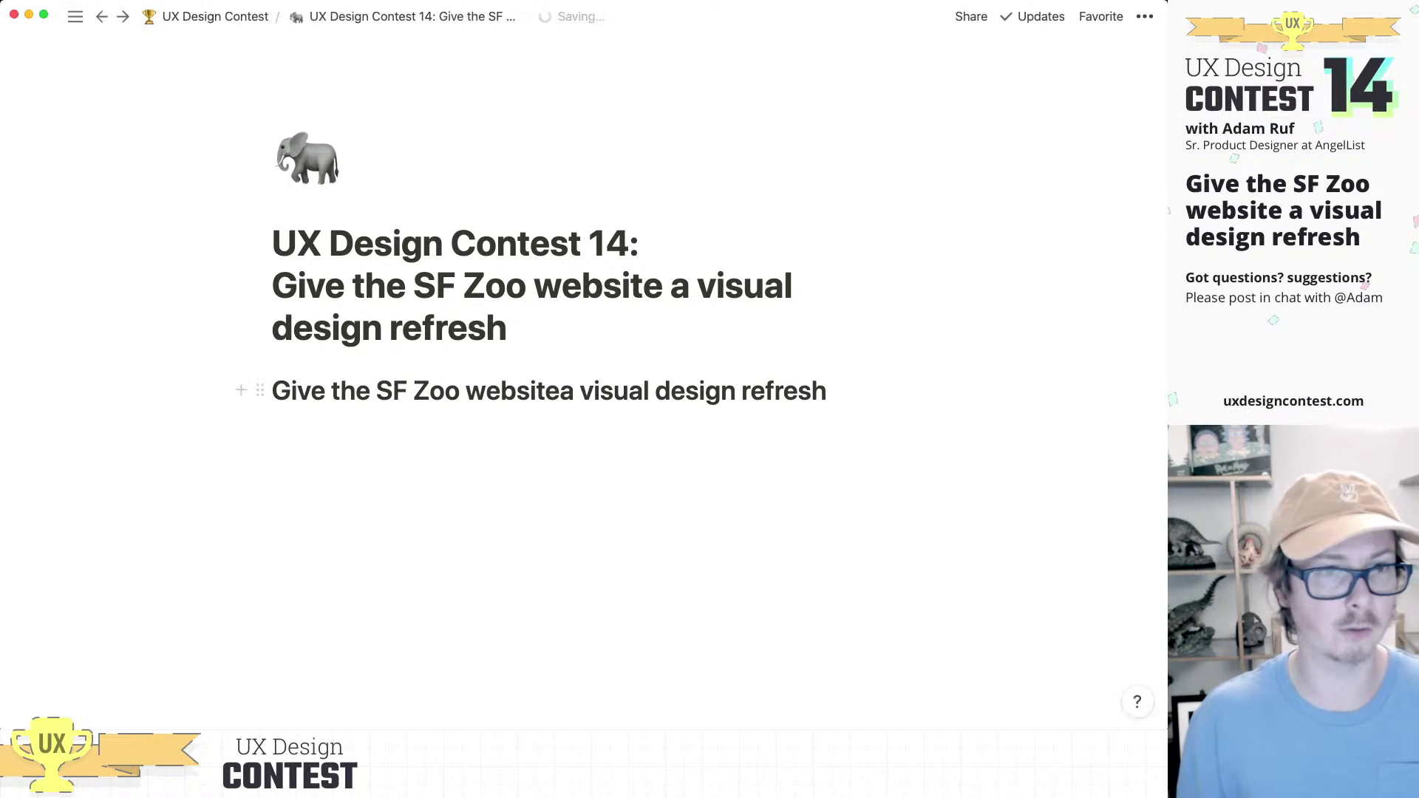
key(Escape)
key(BackSpace)
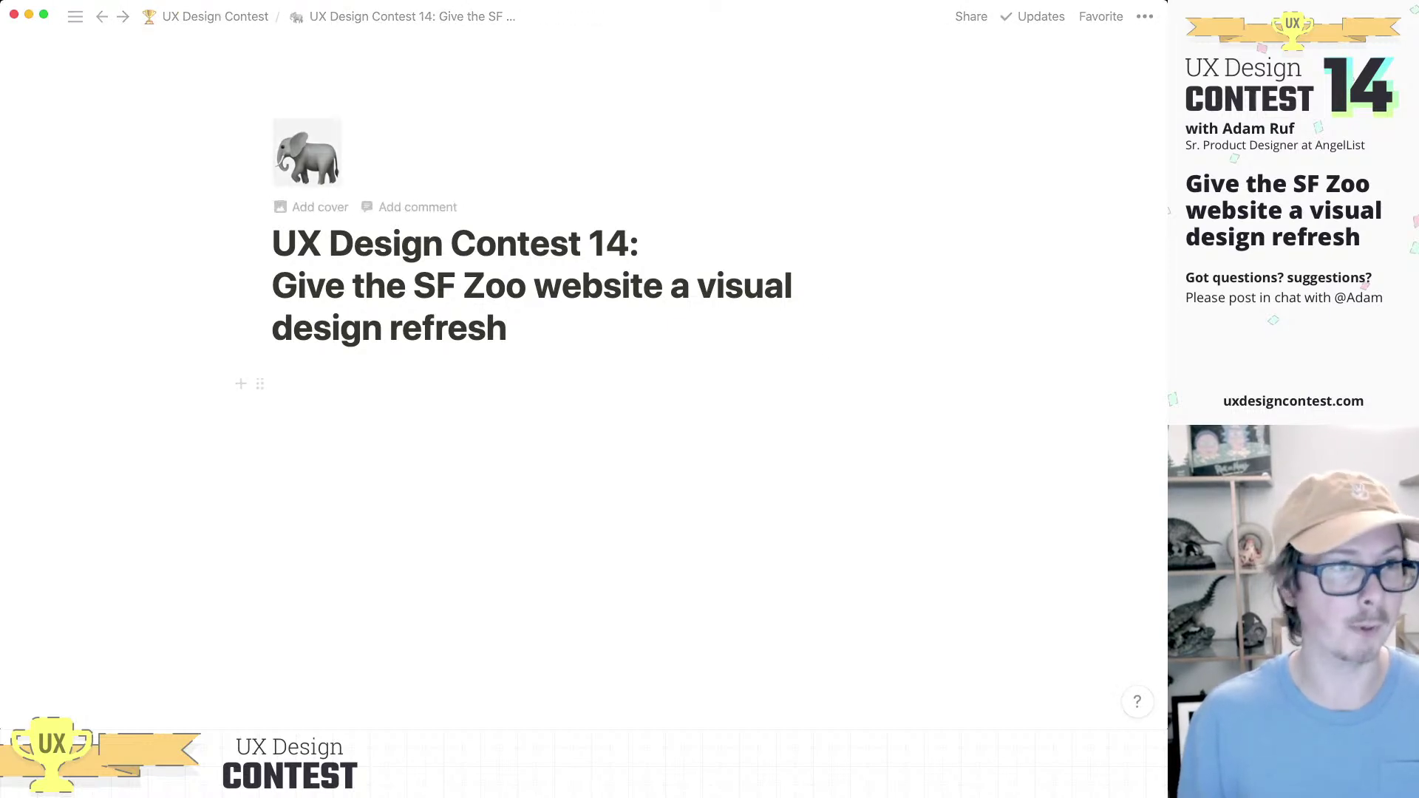
Step: Set the trophy emoji as the page icon
click(306, 159)
click(232, 311)
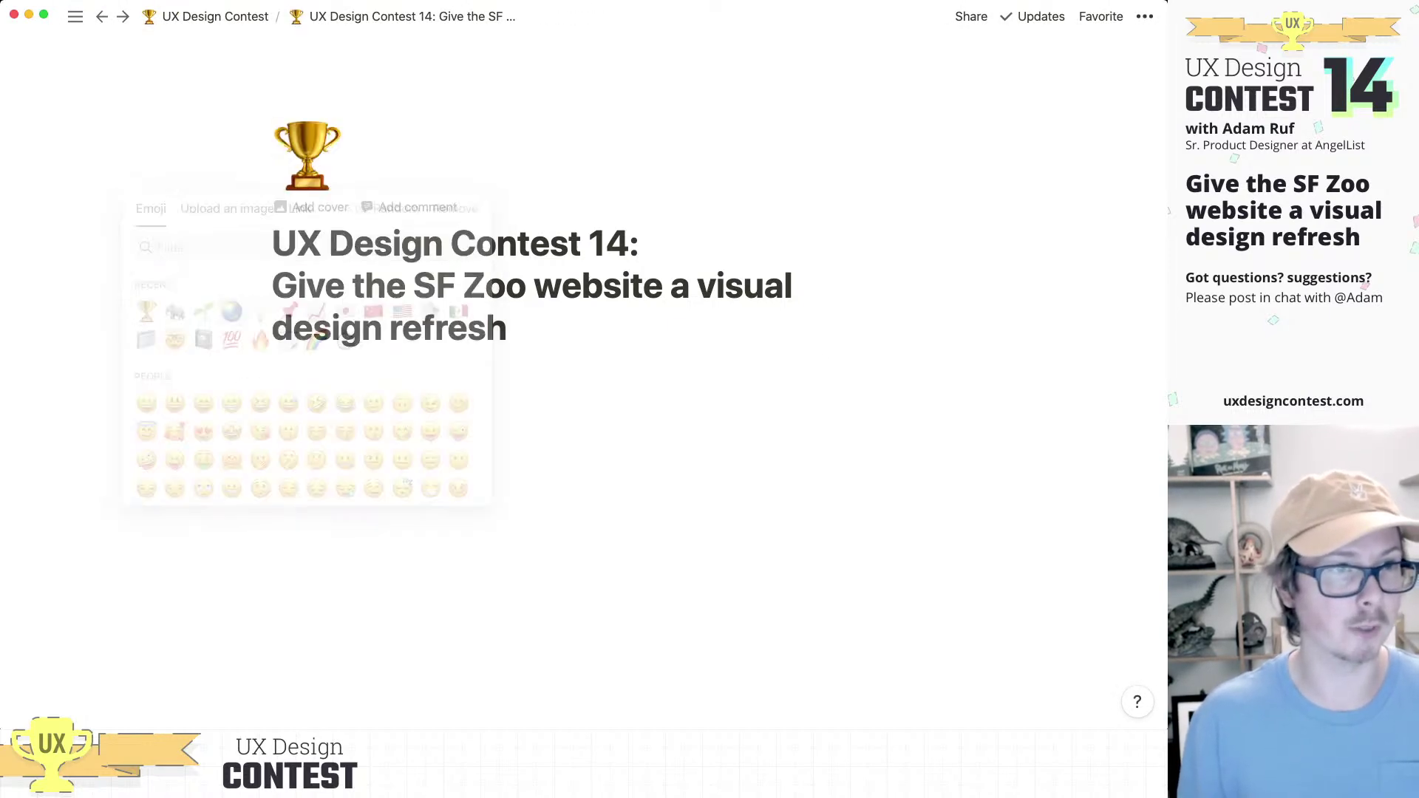
key(Return)
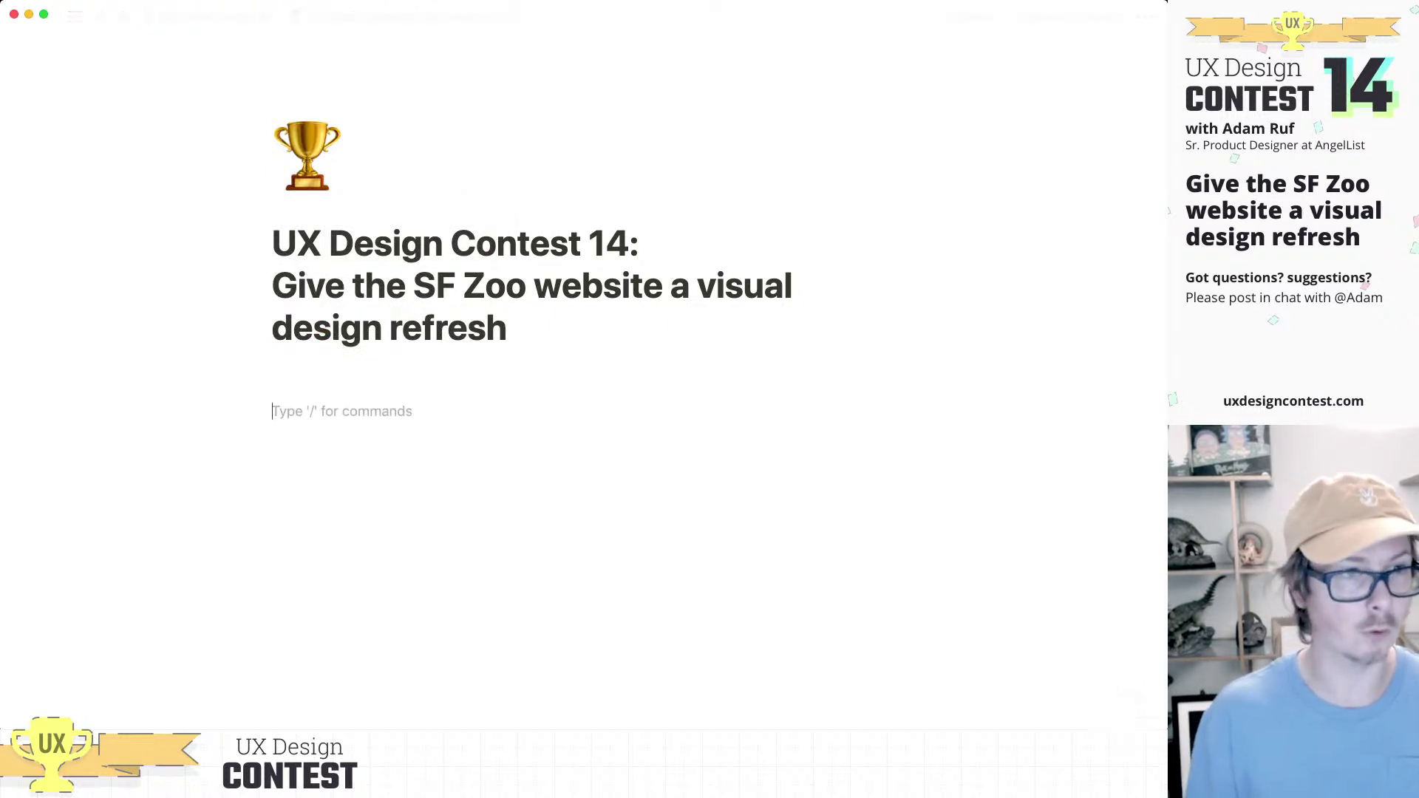
key(BackSpace)
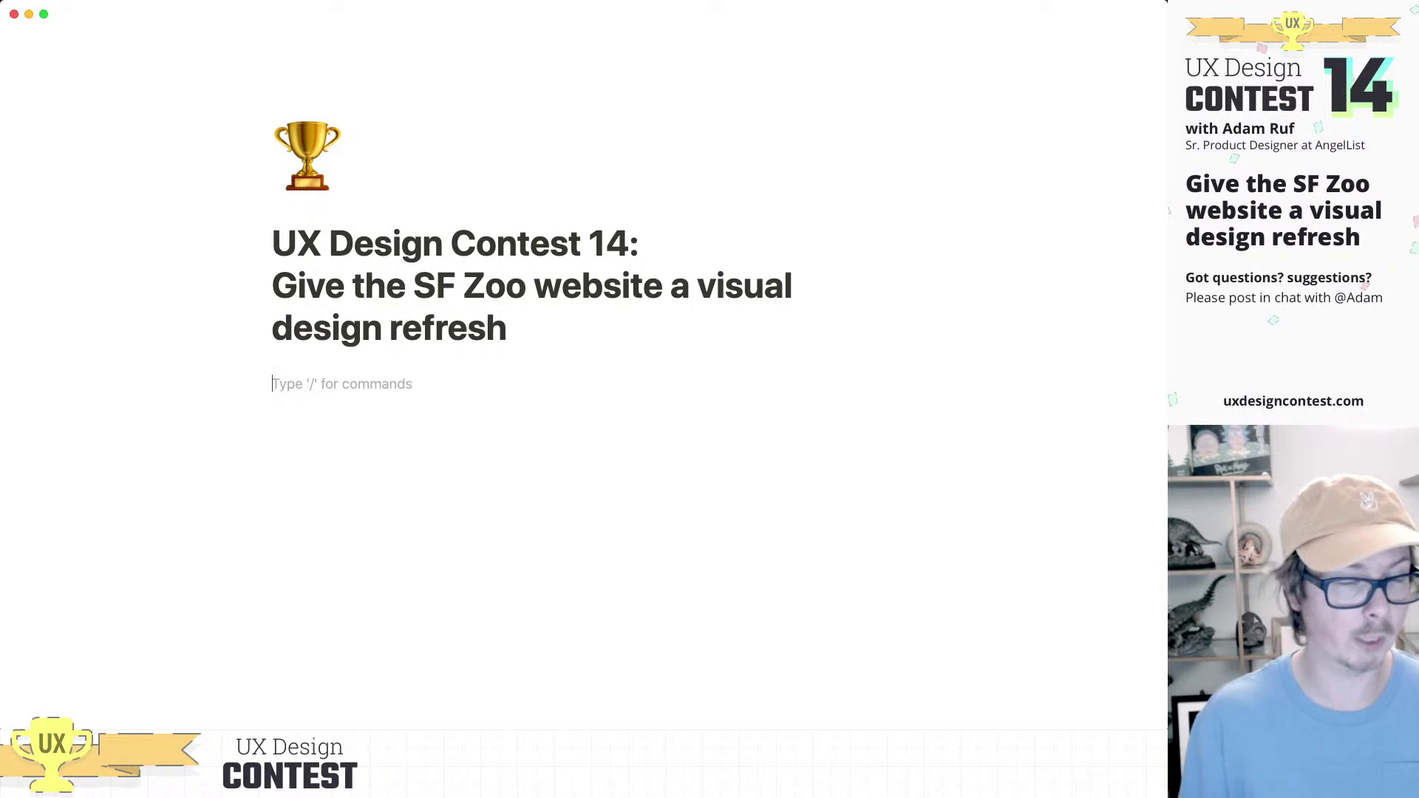
Step: Start a bulleted list with 'Context' and 'Show Current site design vs. my redesign'
text(/)
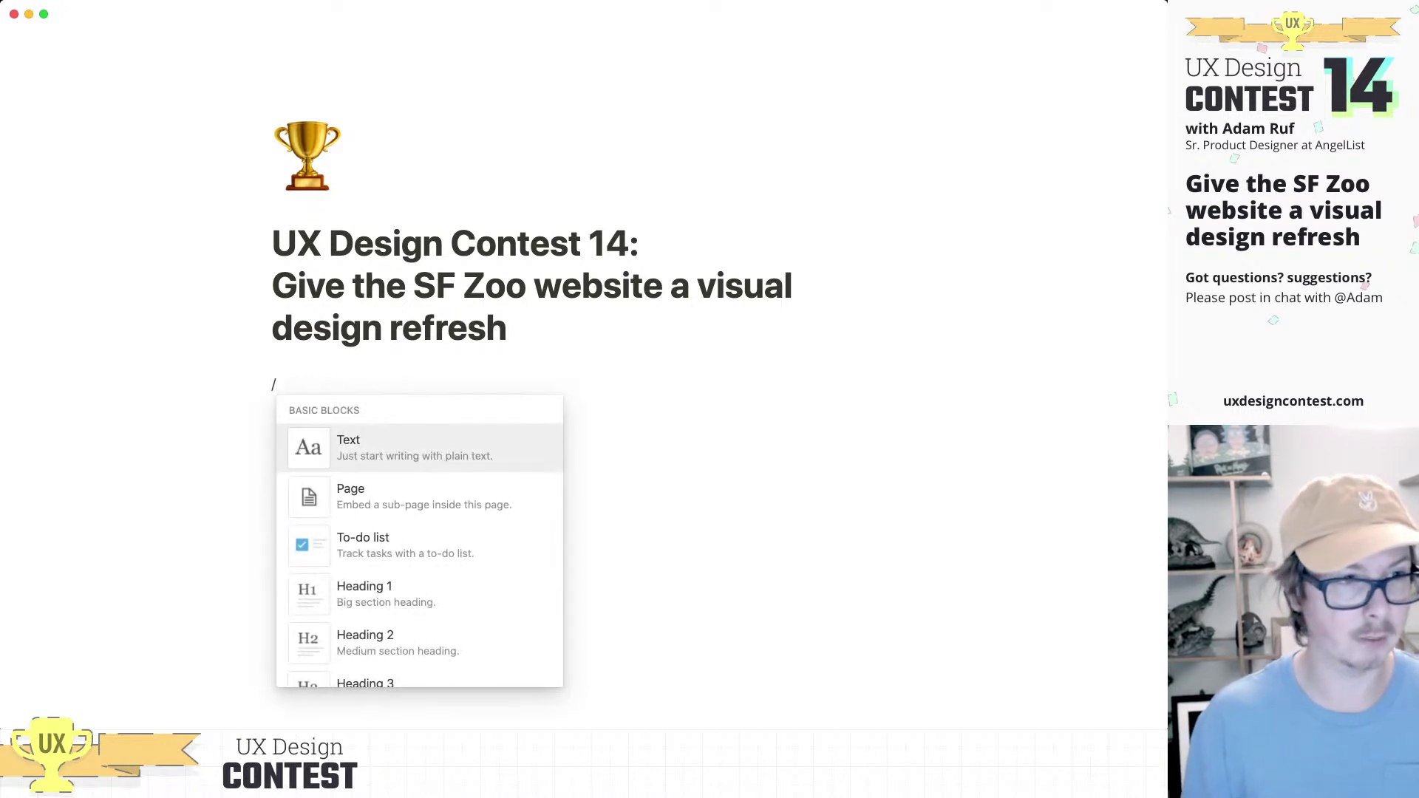
text(bullet)
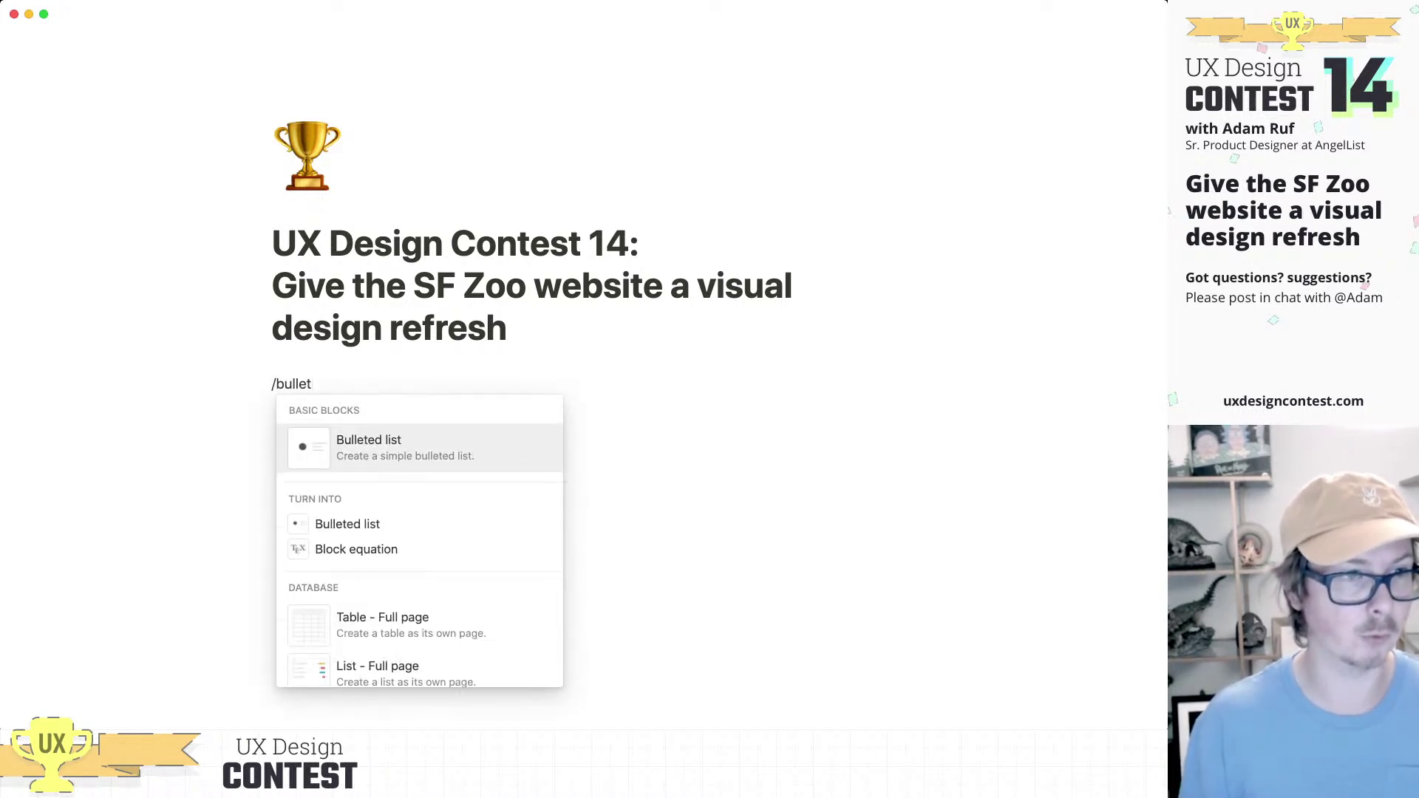
key(Return)
text(Context)
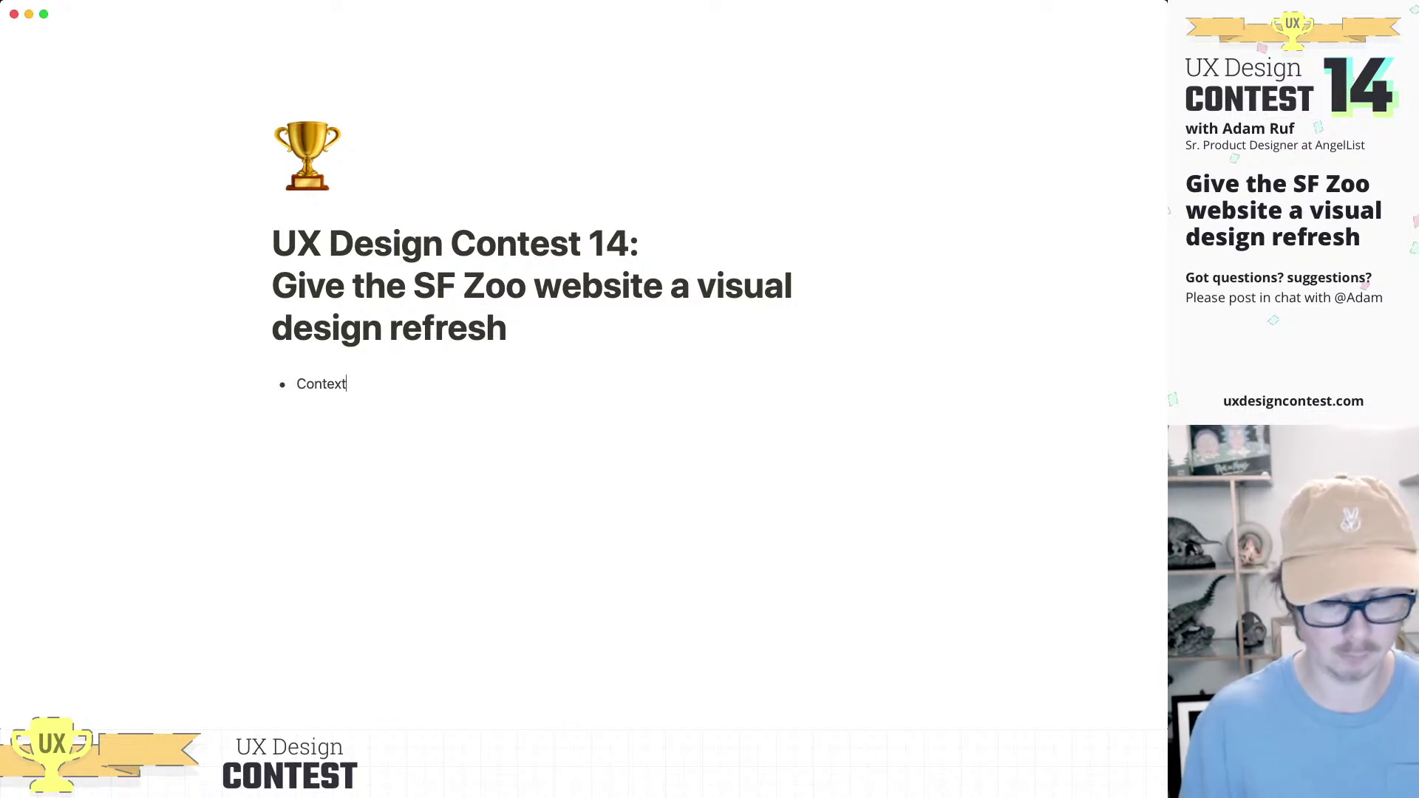
key(Return)
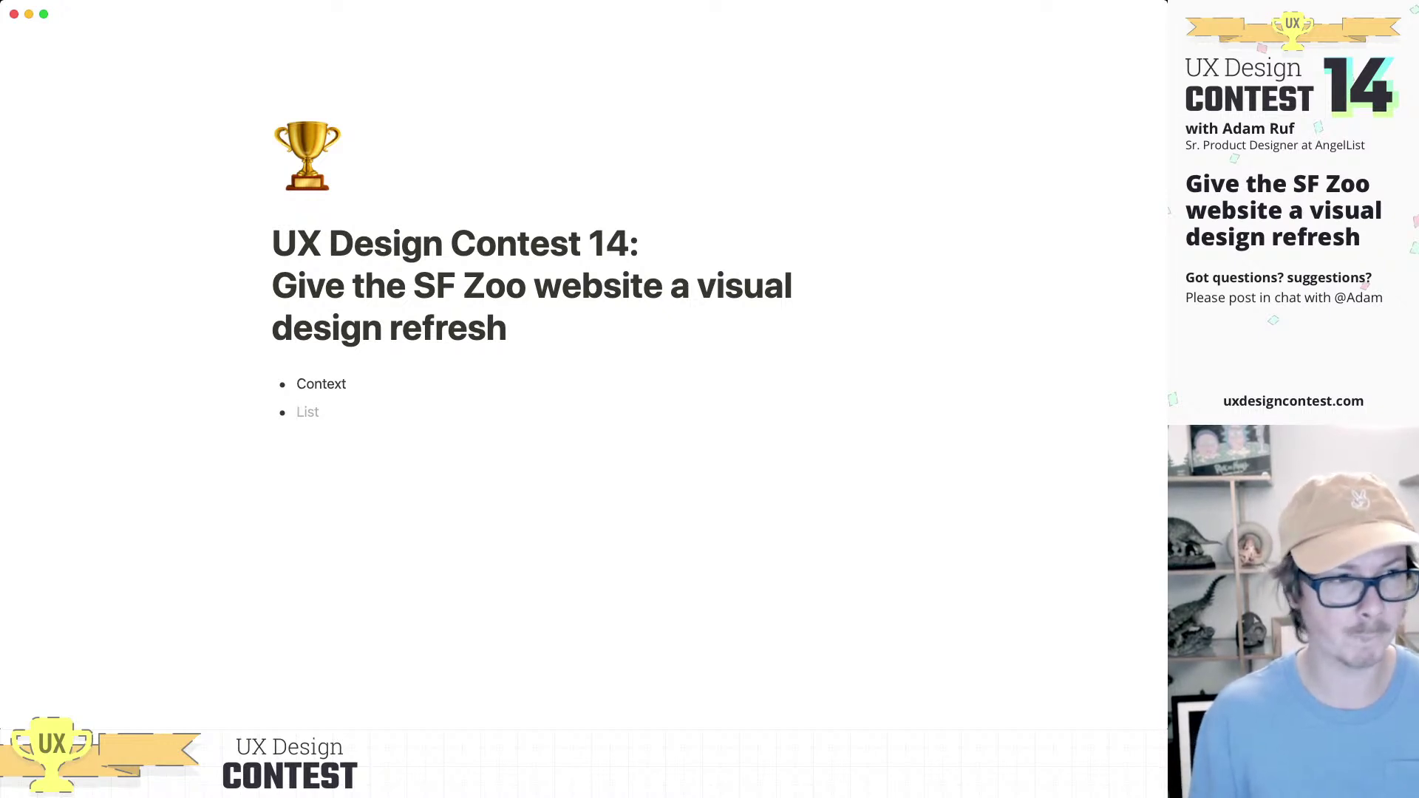
text(Show Current site design vs. )
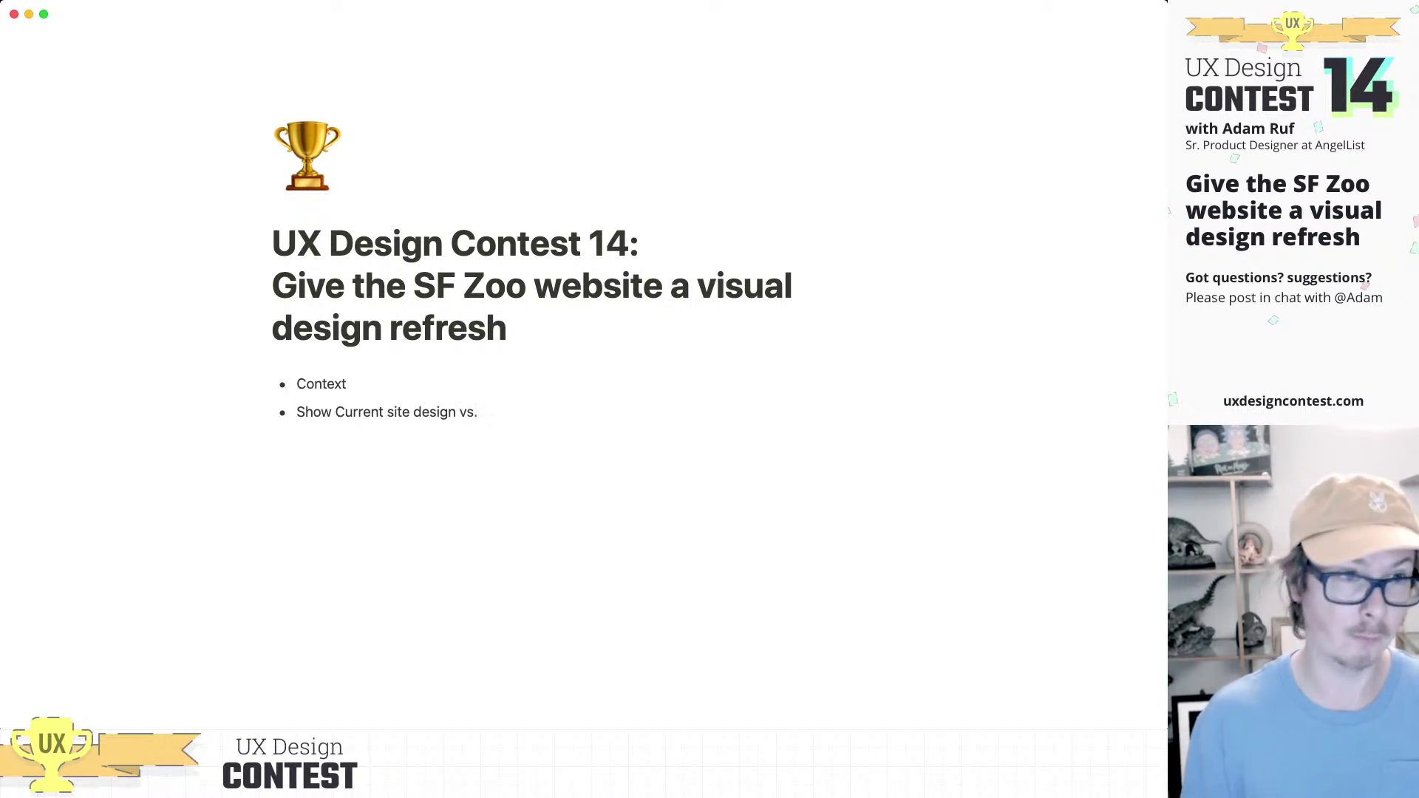
text(my redesign)
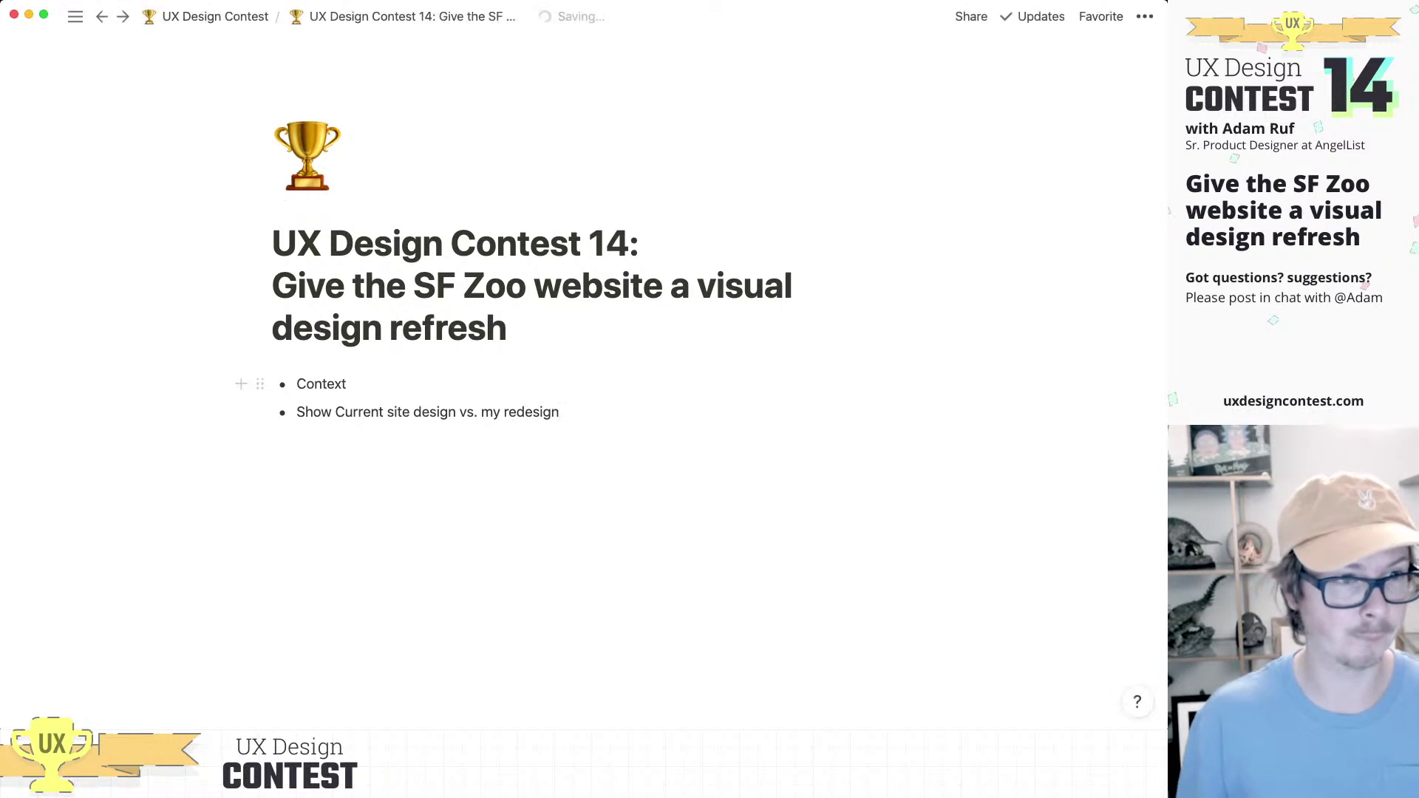
Step: Lowercase 'current' and add a 'Highlight visual design decisions' bullet
click(343, 411)
key(BackSpace)
text(c)
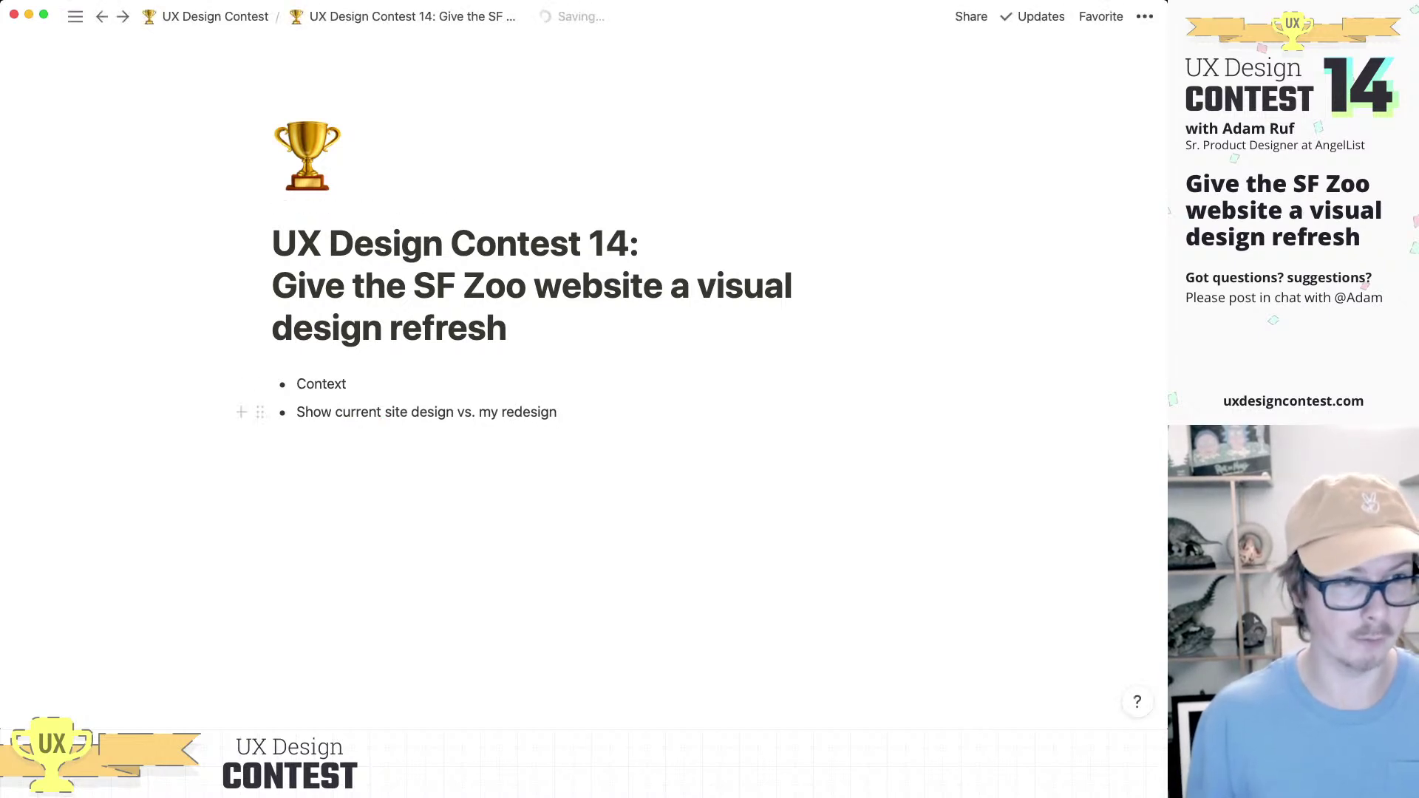
key(super+Right)
key(Return)
text(Hi)
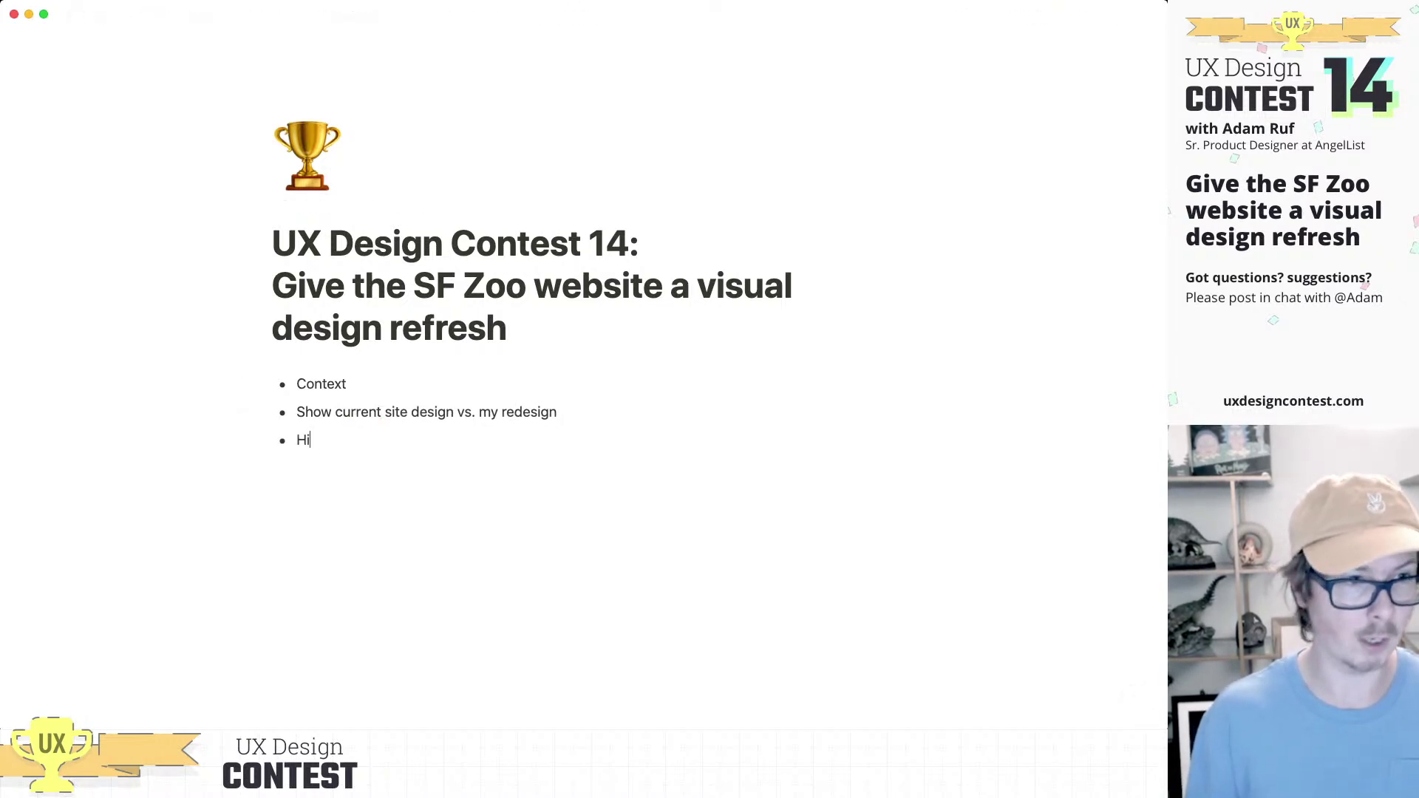
text(ghlight d)
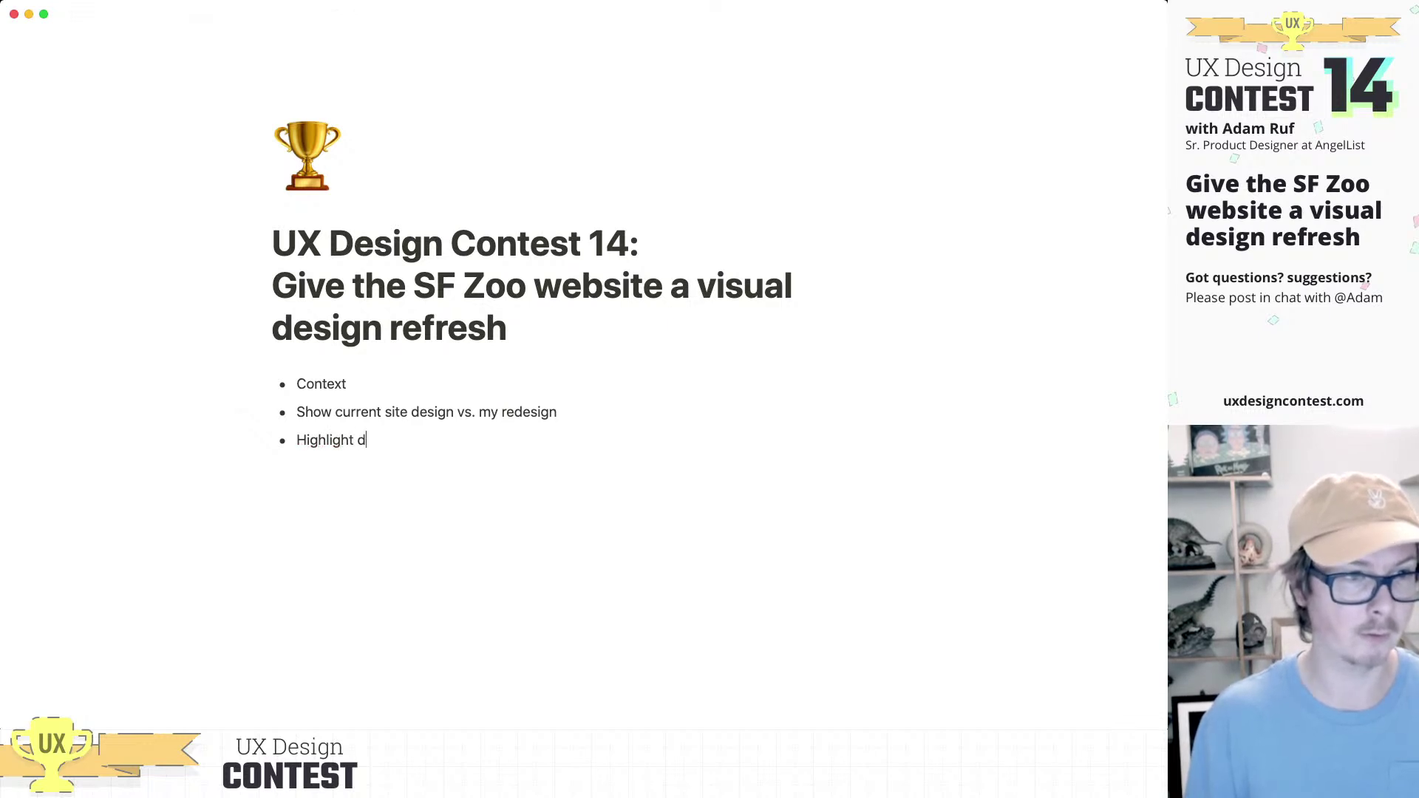
text(eci)
key(BackSpace)
key(BackSpace)
key(BackSpace)
key(BackSpace)
text(visual design)
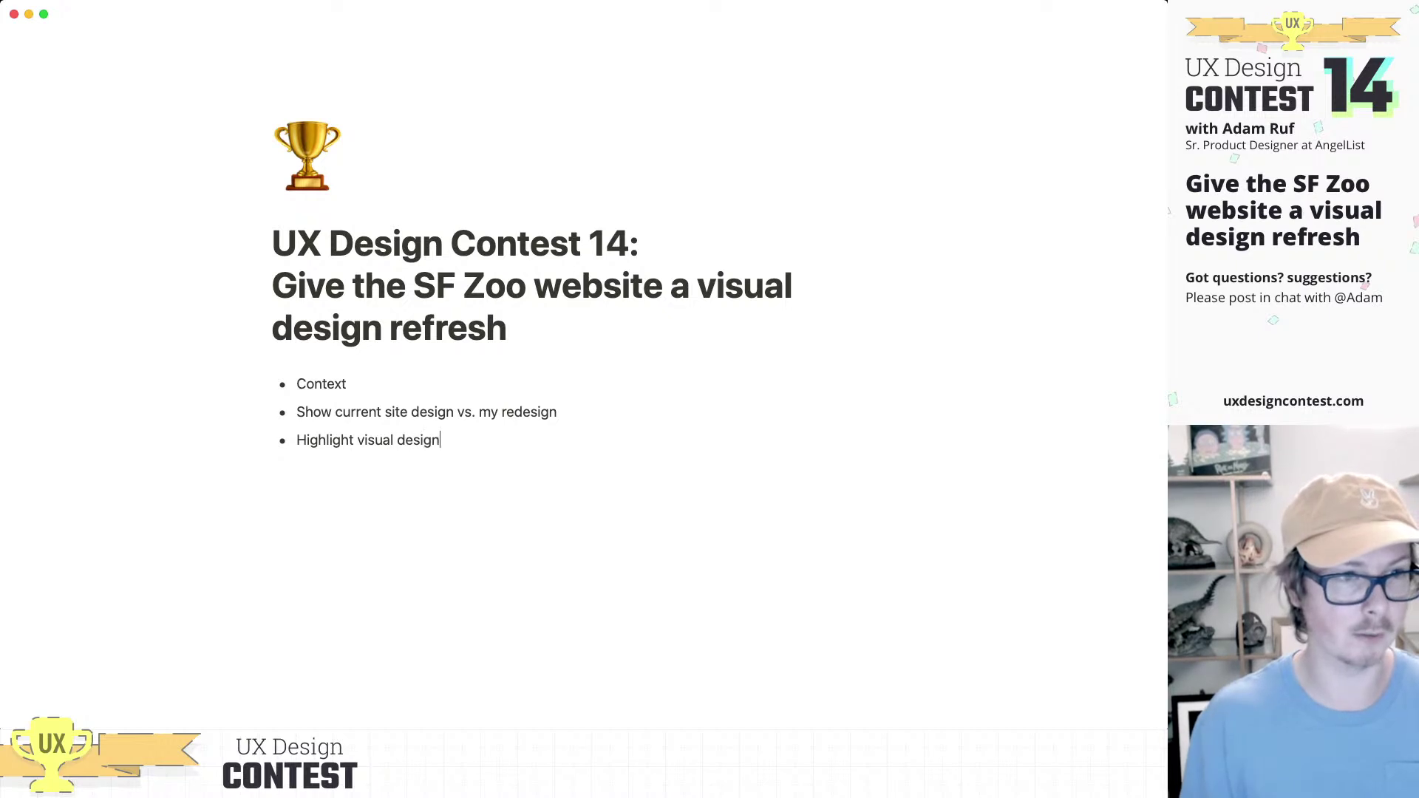
text( decisions)
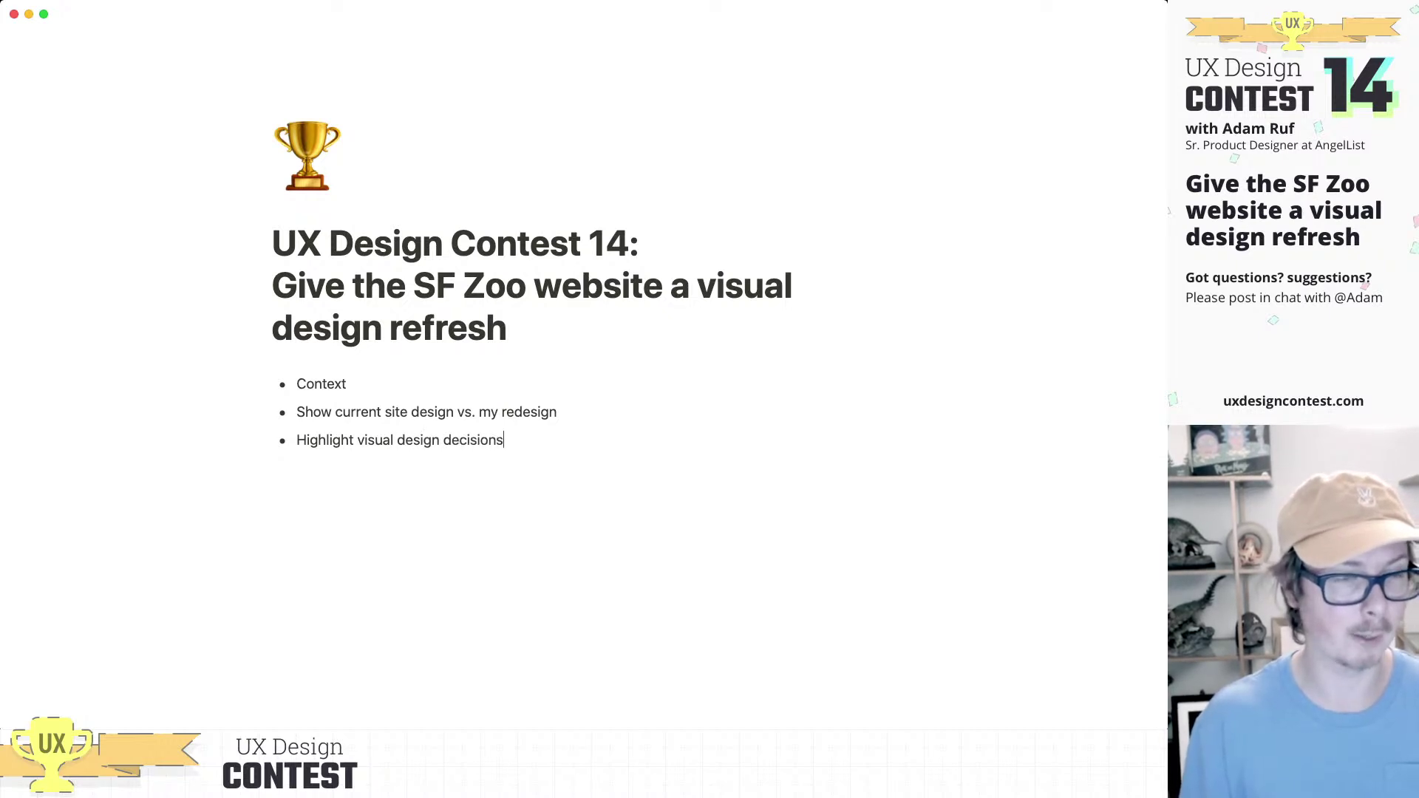
Step: Add indented sub-points Colors, Typography and Imagery under the decisions bullet
key(Return)
key(Tab)
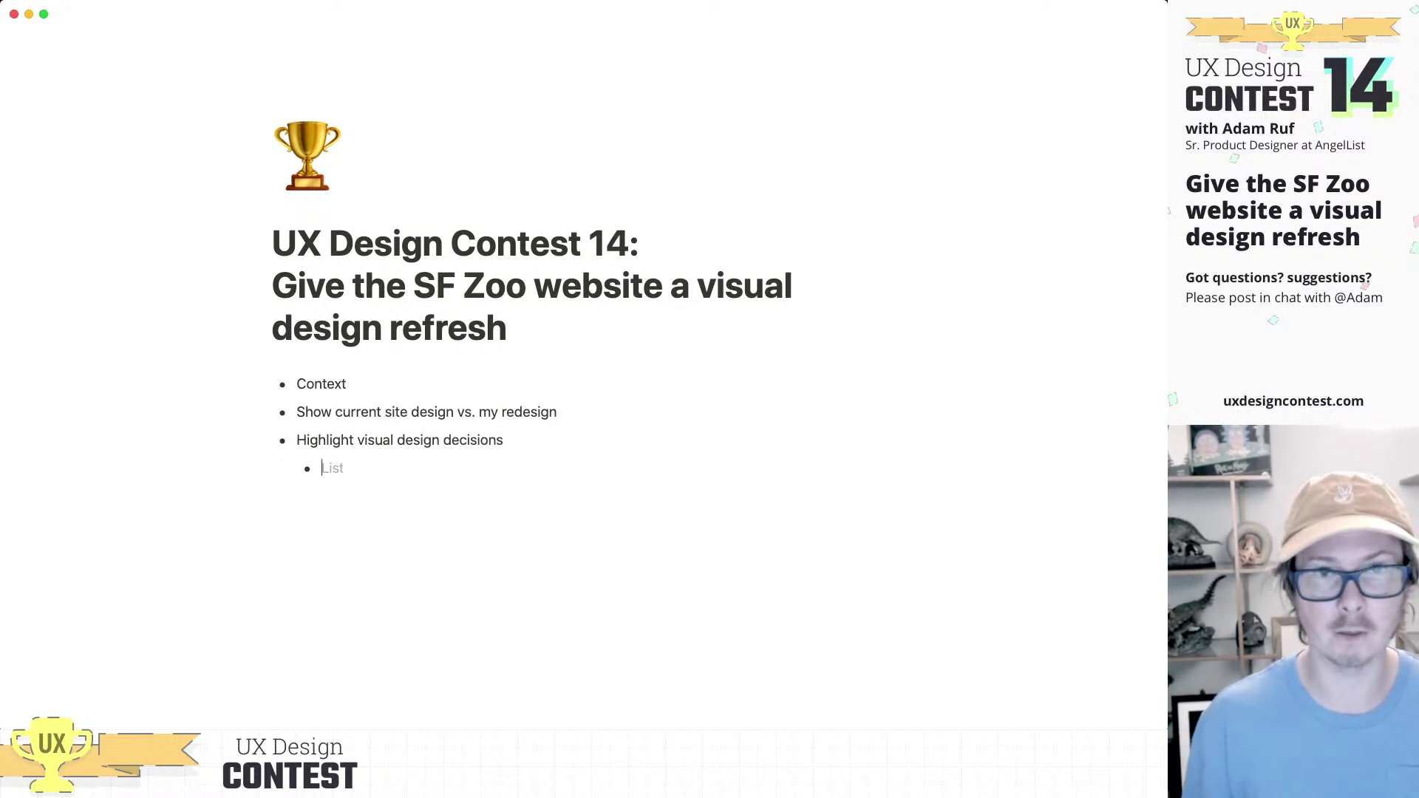
key(super+Tab)
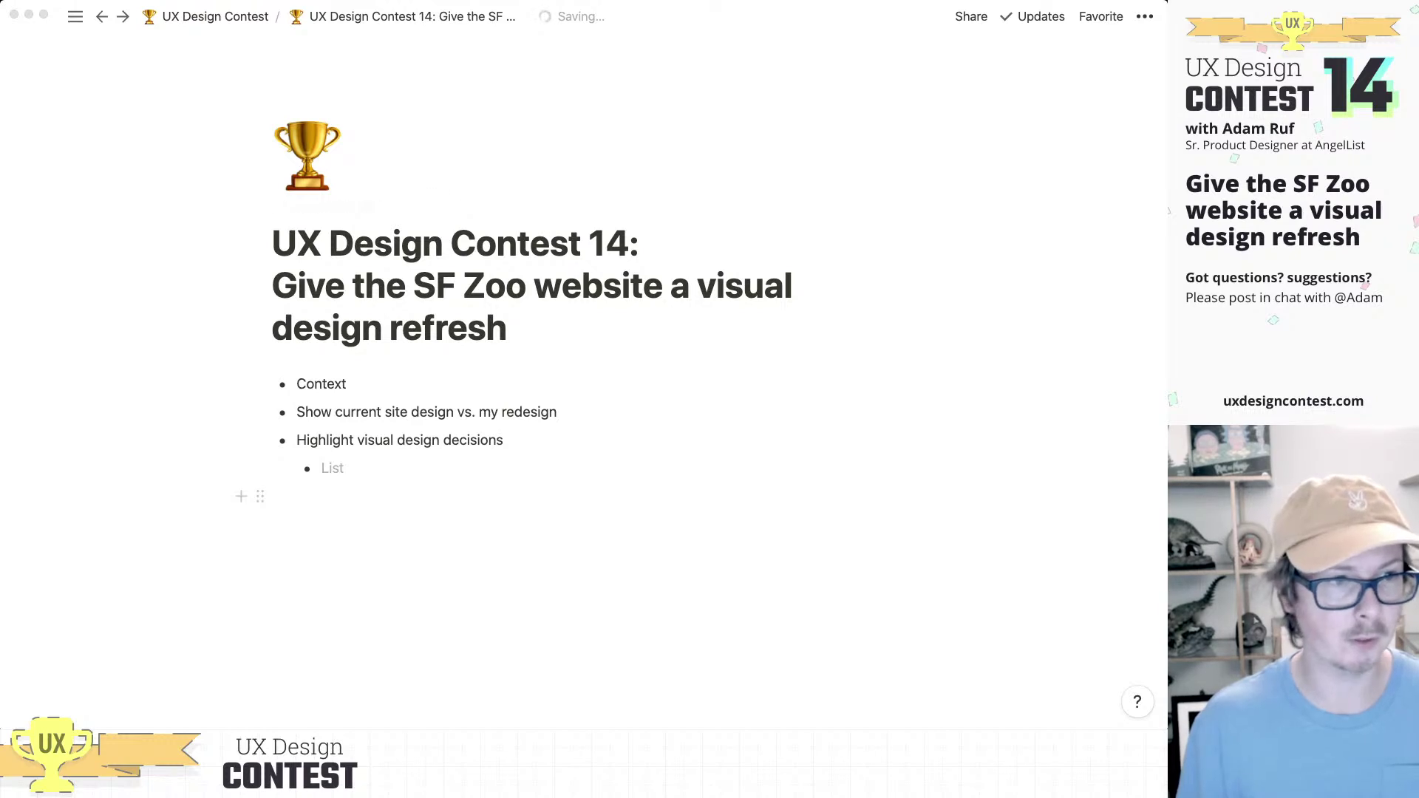
key(super+Tab)
text(Colors)
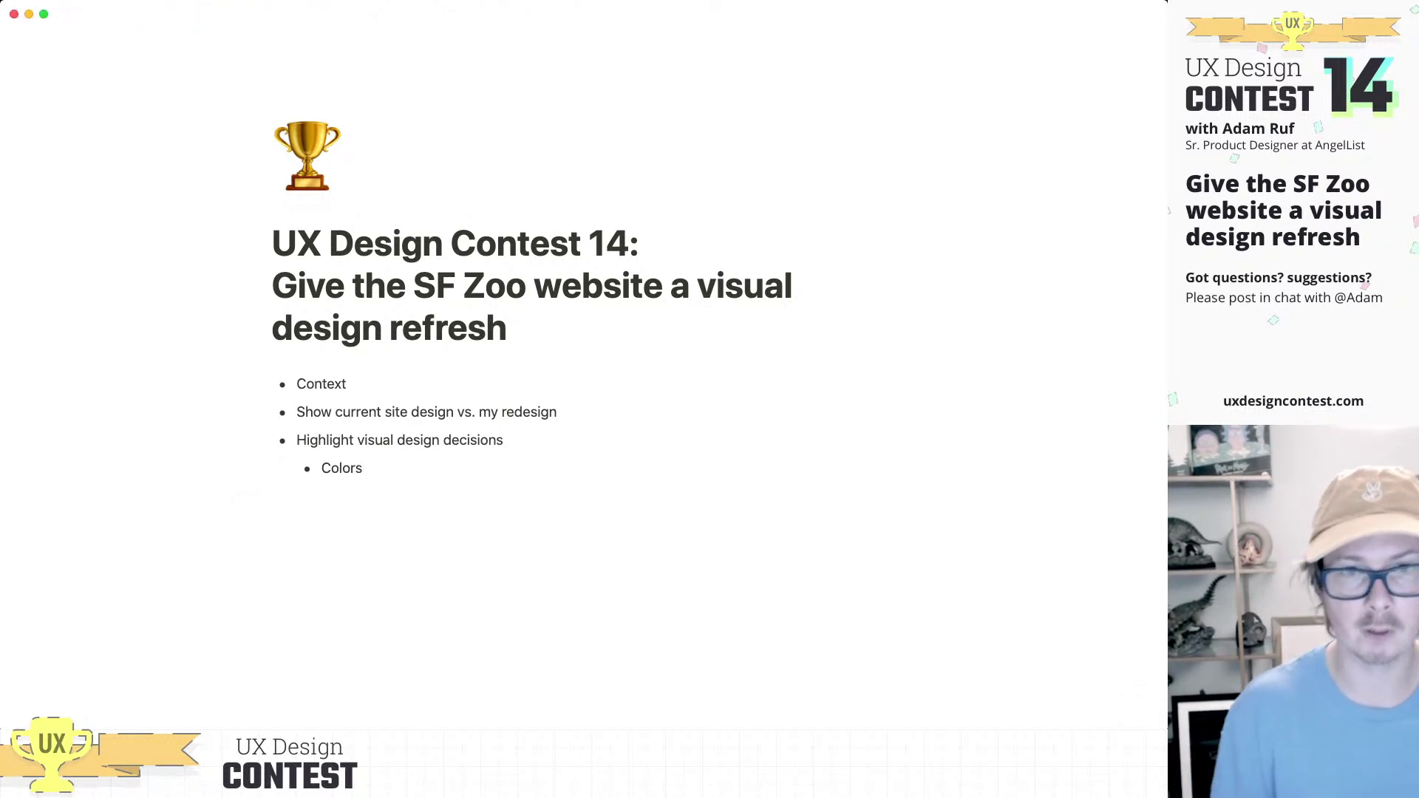
key(Return)
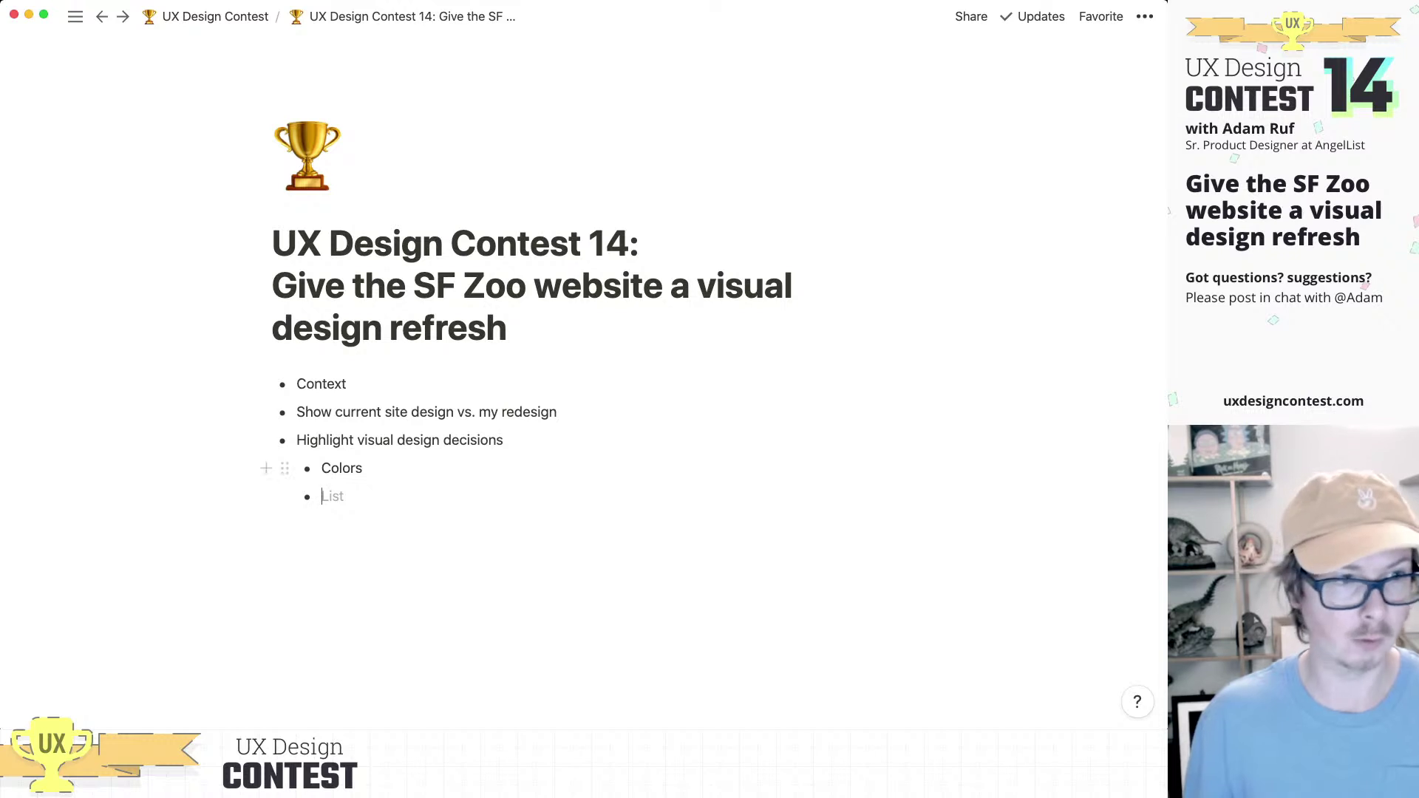
text(Typography)
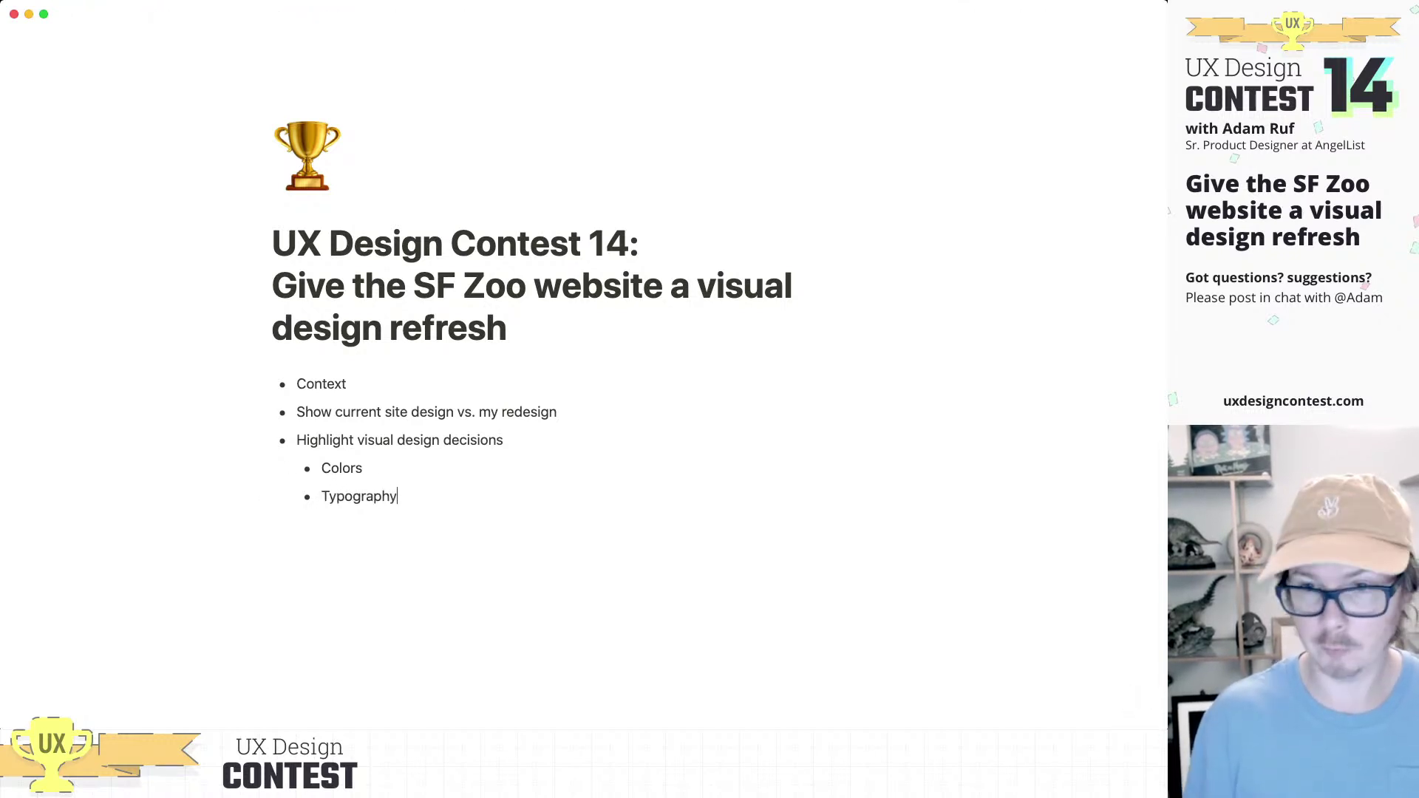
key(Return)
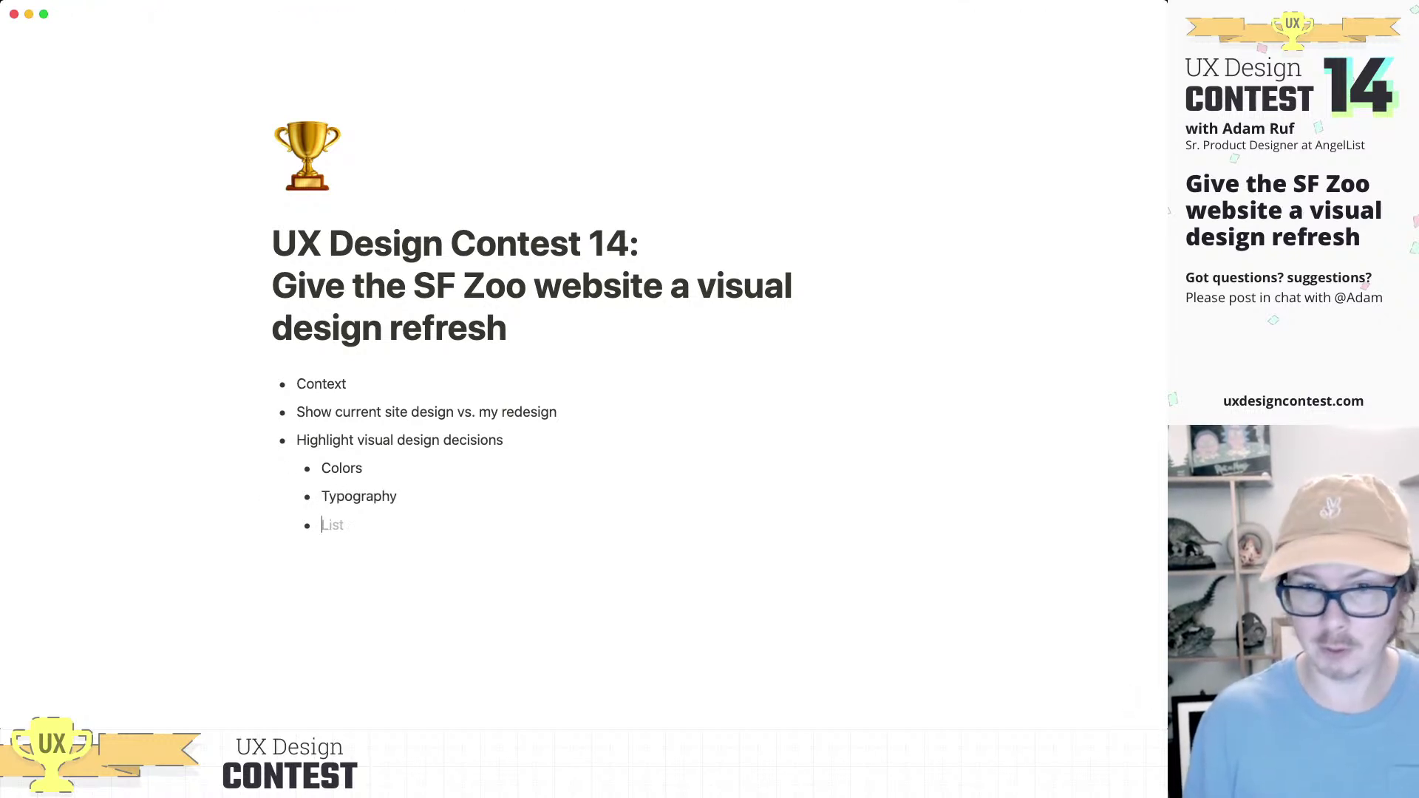
text(Ima)
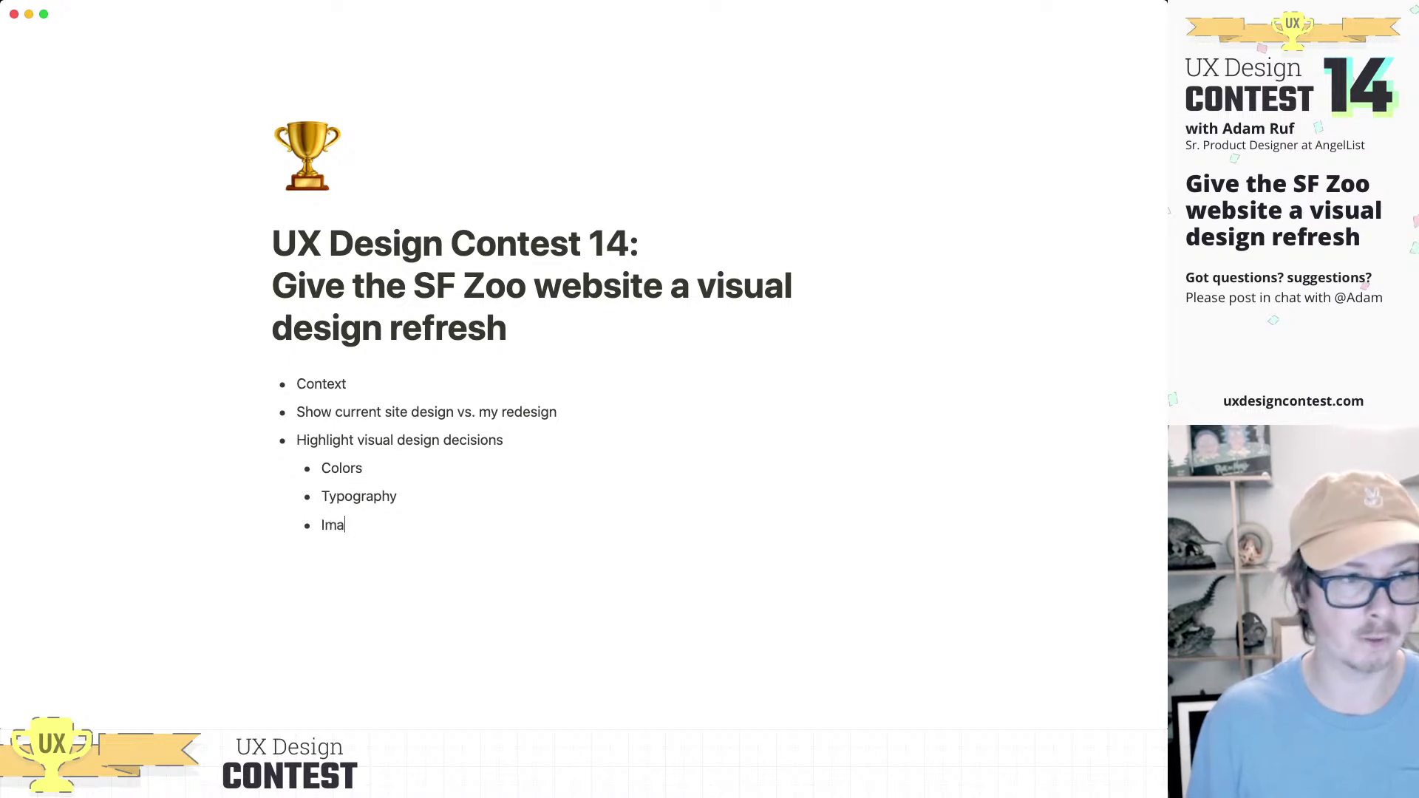
text(gery)
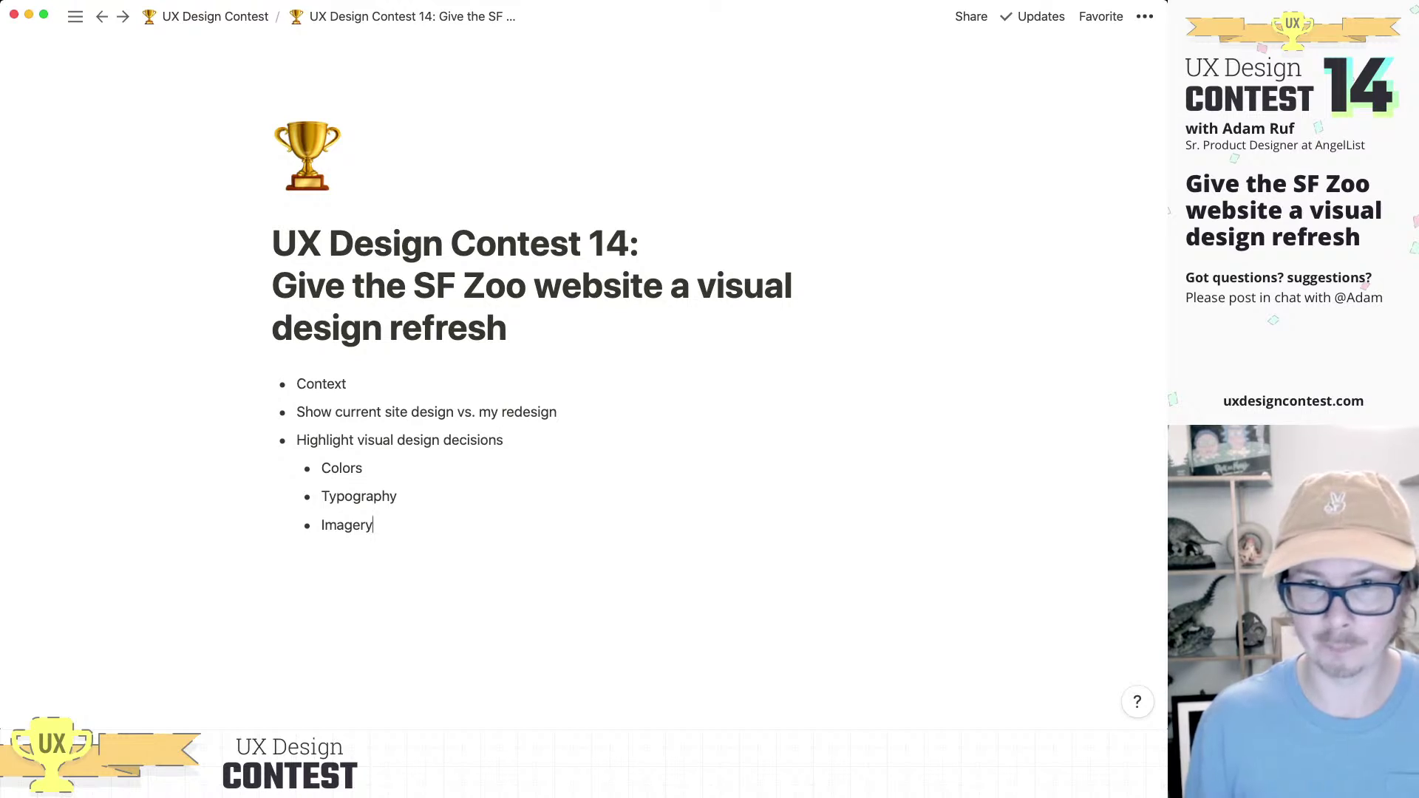
key(Return)
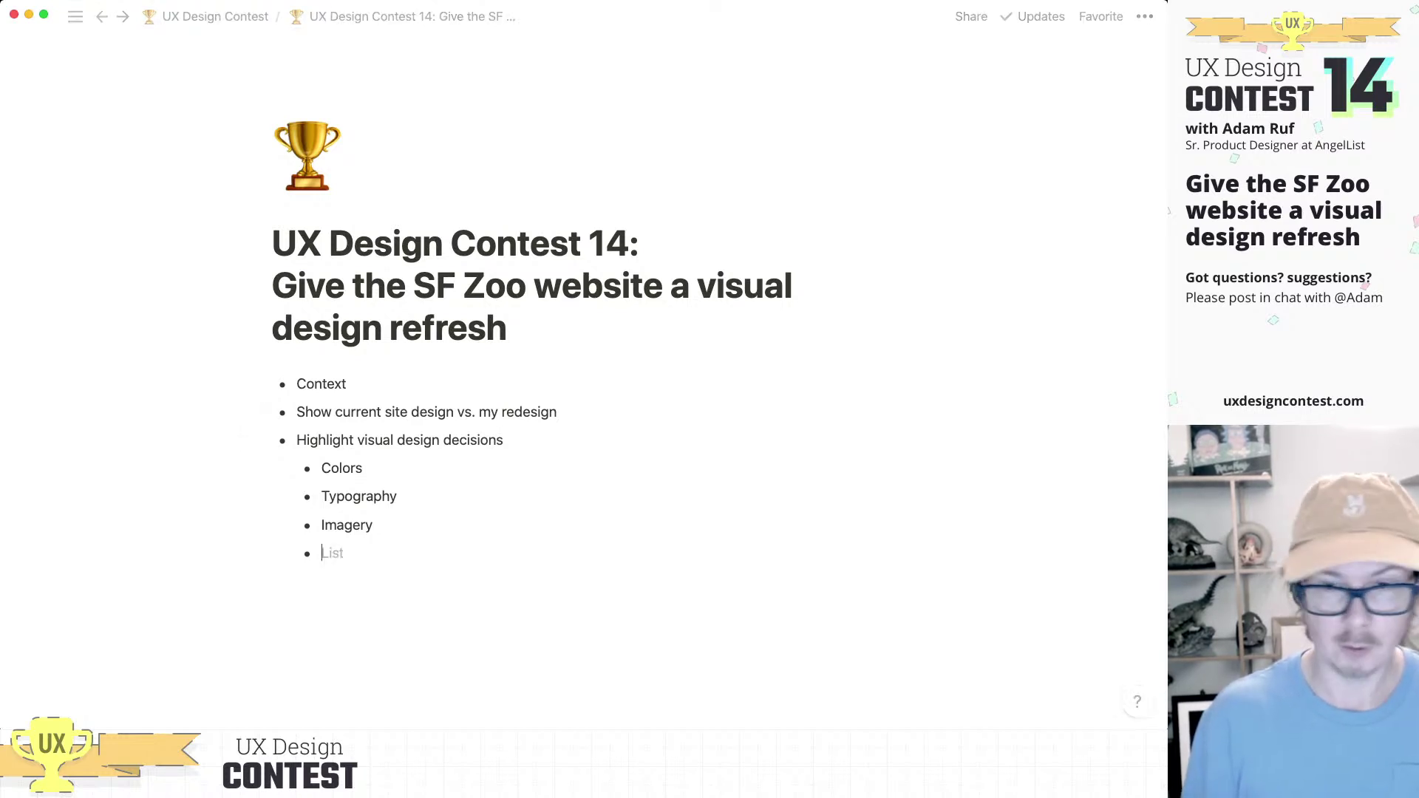
Step: Type 'Buttons/CTAs' and delete the accidentally inserted Abstract embed block
text(Buttons/CTAs)
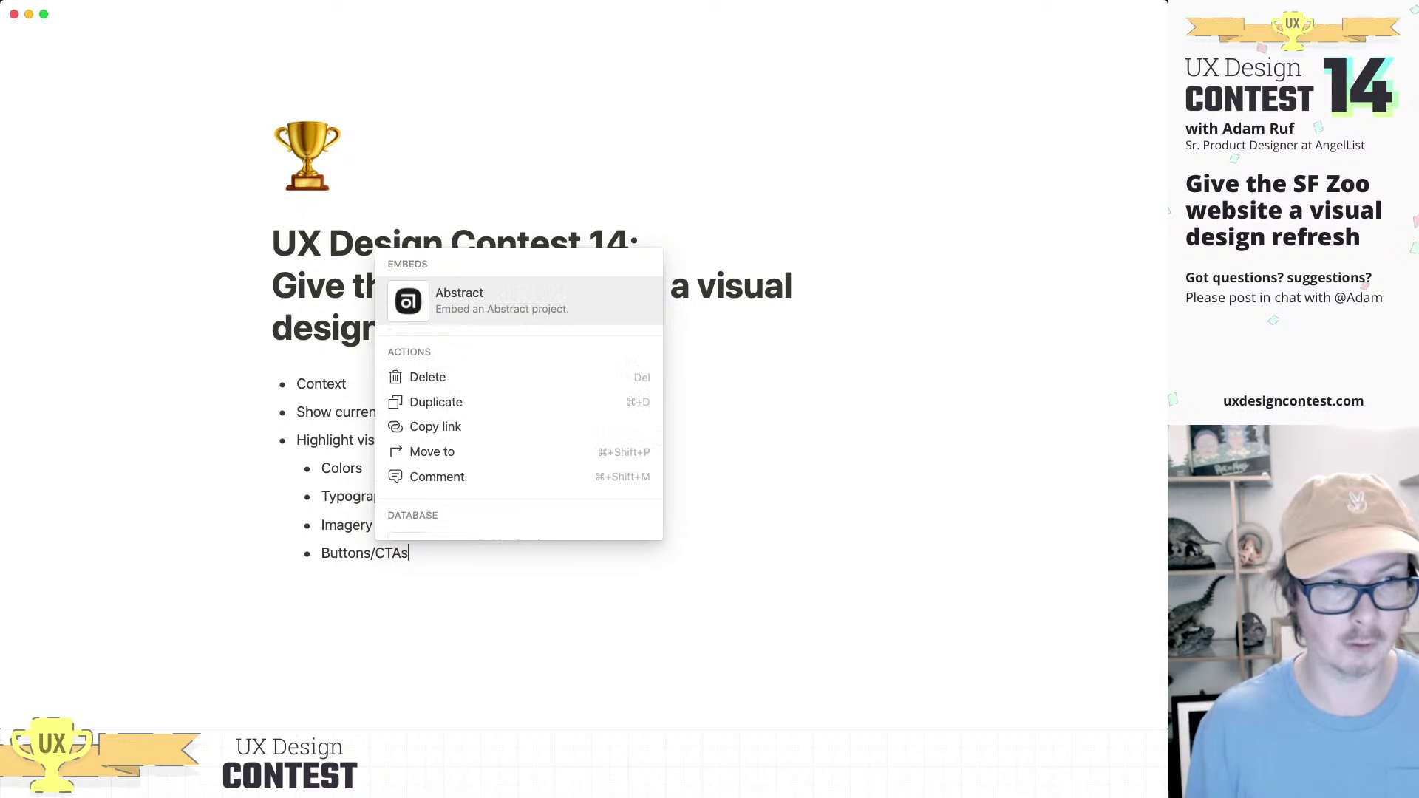
key(Return)
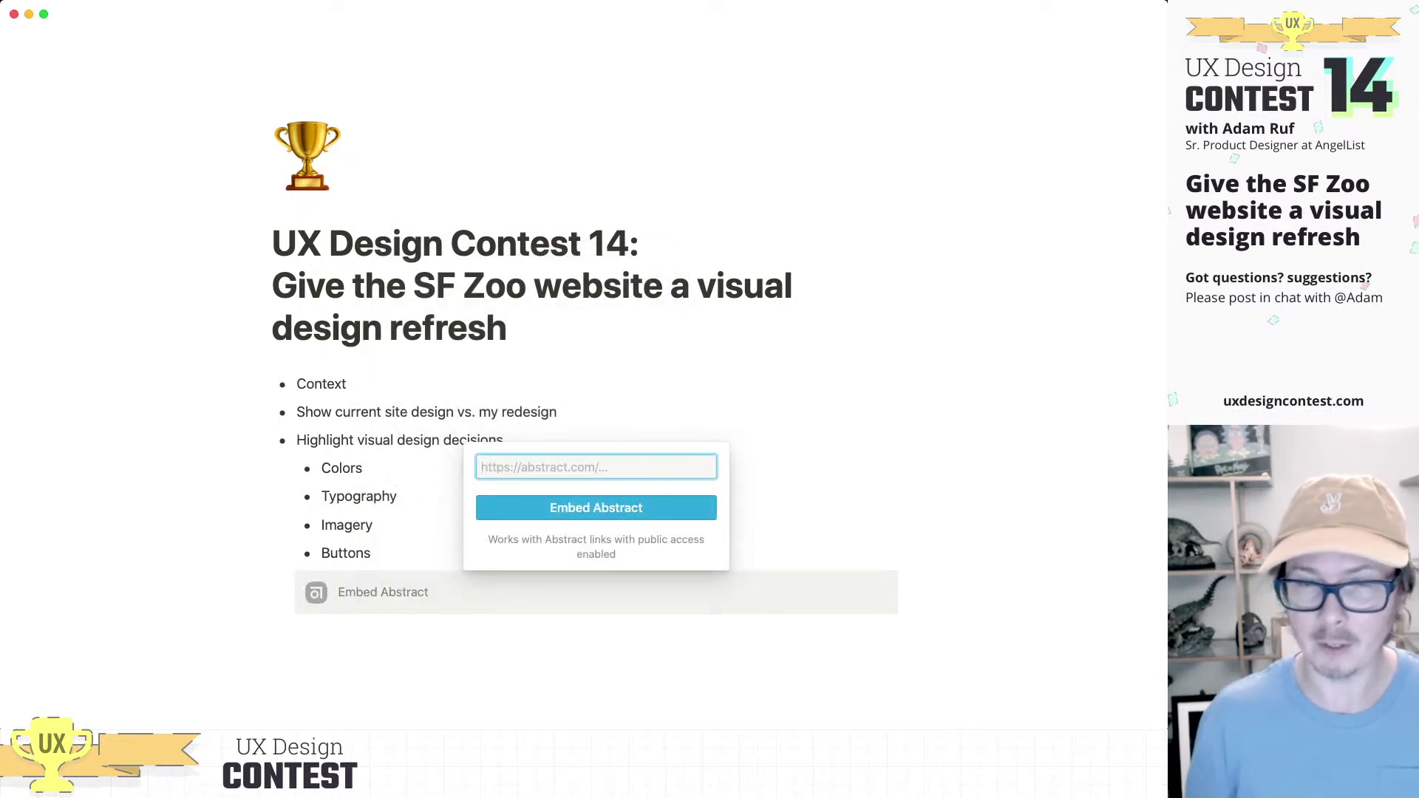
key(Escape)
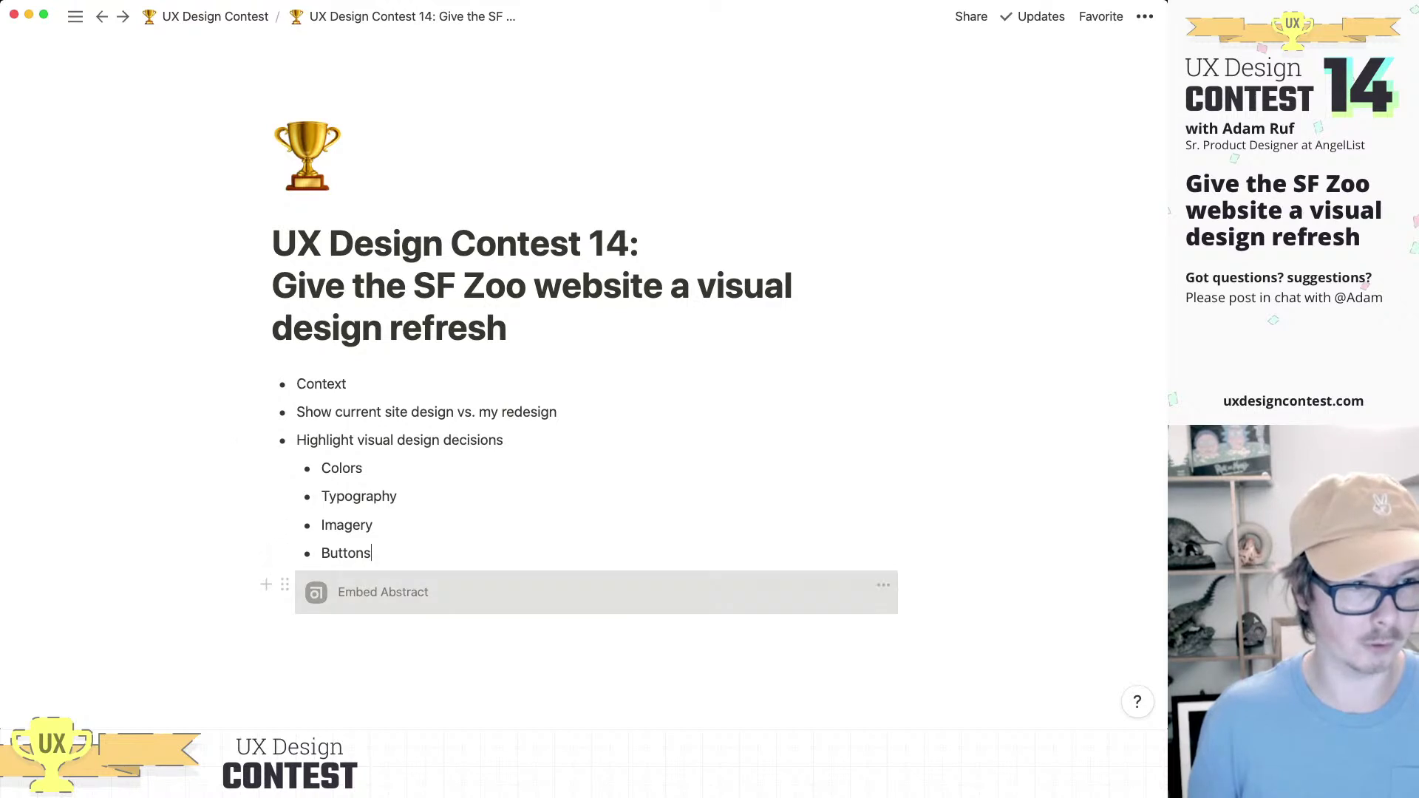
click(284, 584)
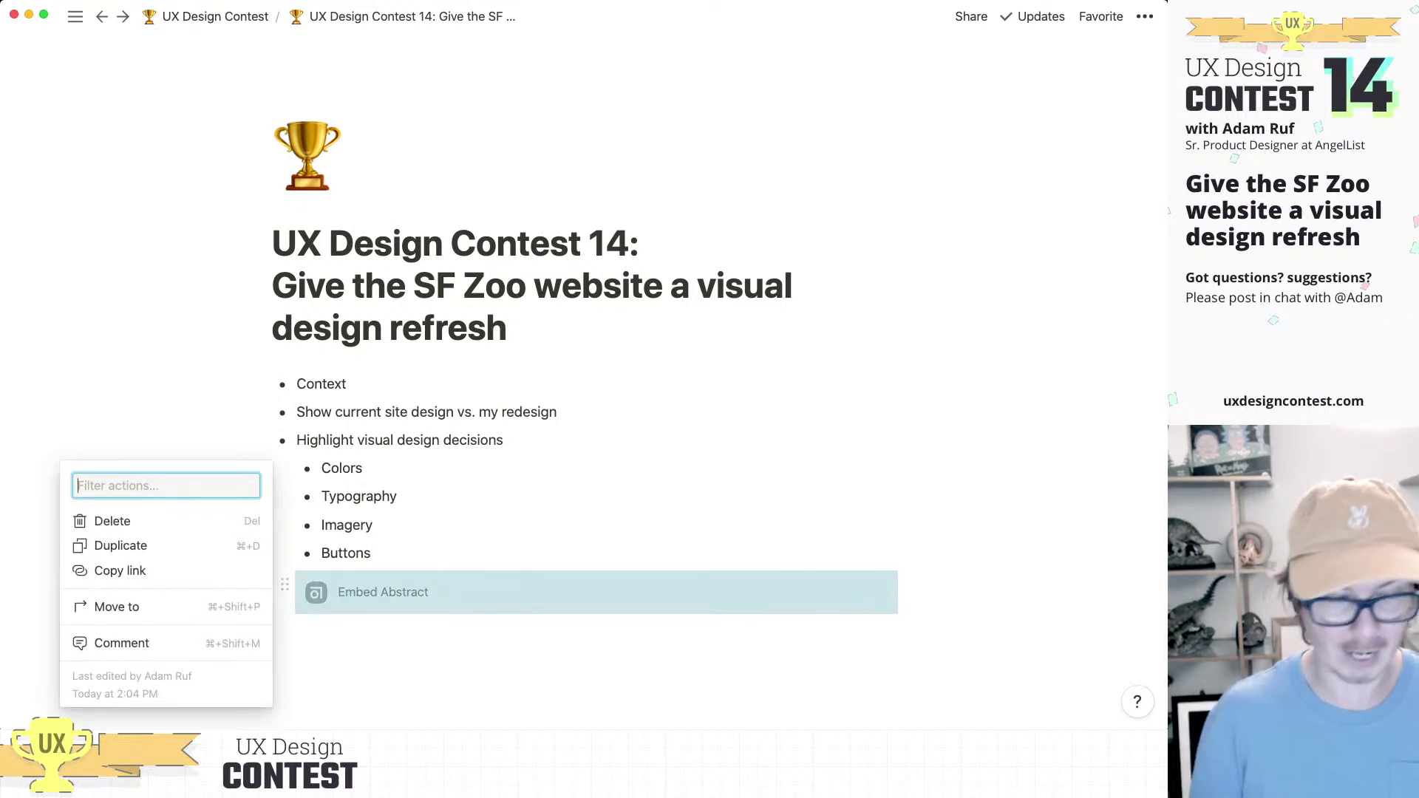
key(Delete)
key(Escape)
Step: Finish the sub-point as 'Buttons & CTAs' and add a 'Content' sub-point below it
key(Return)
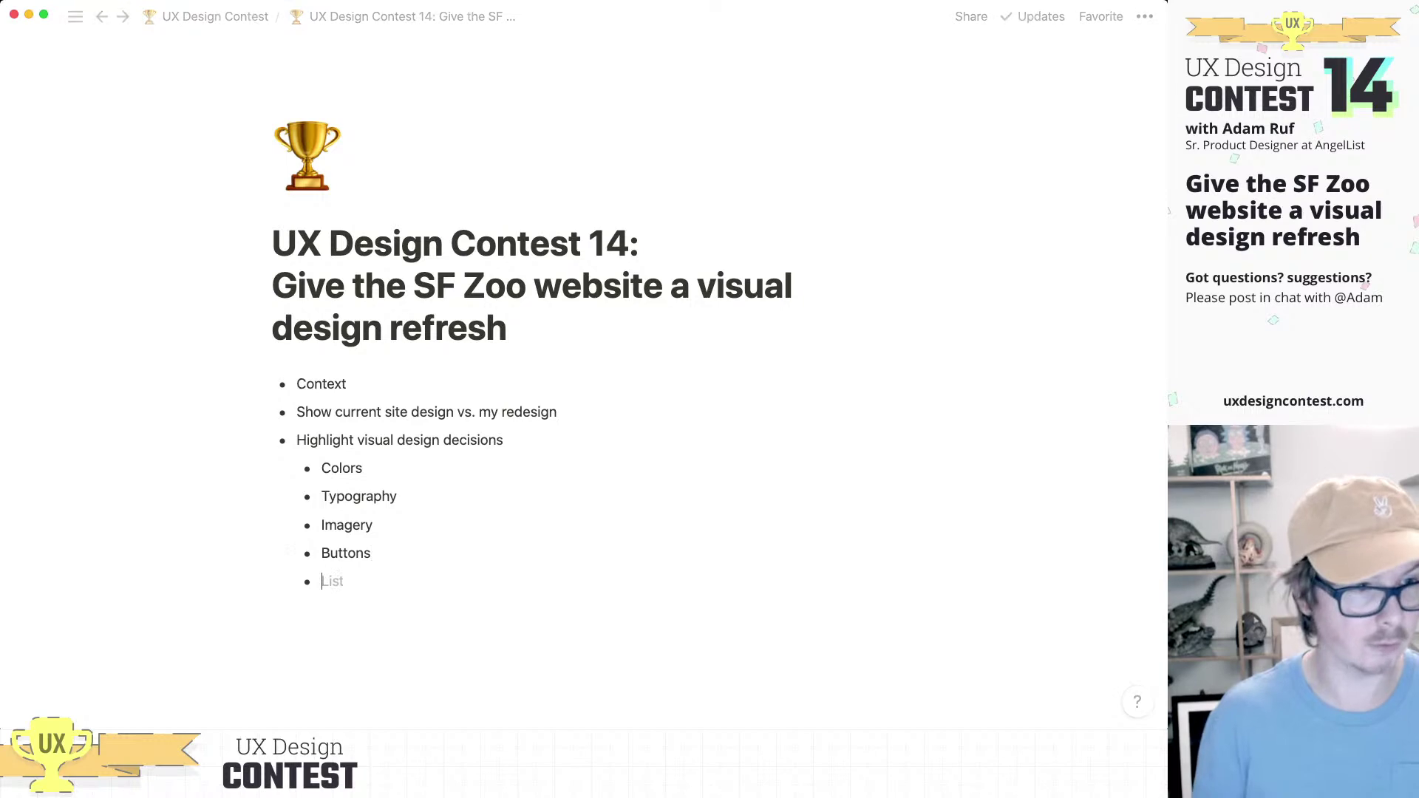
text(/asdadas)
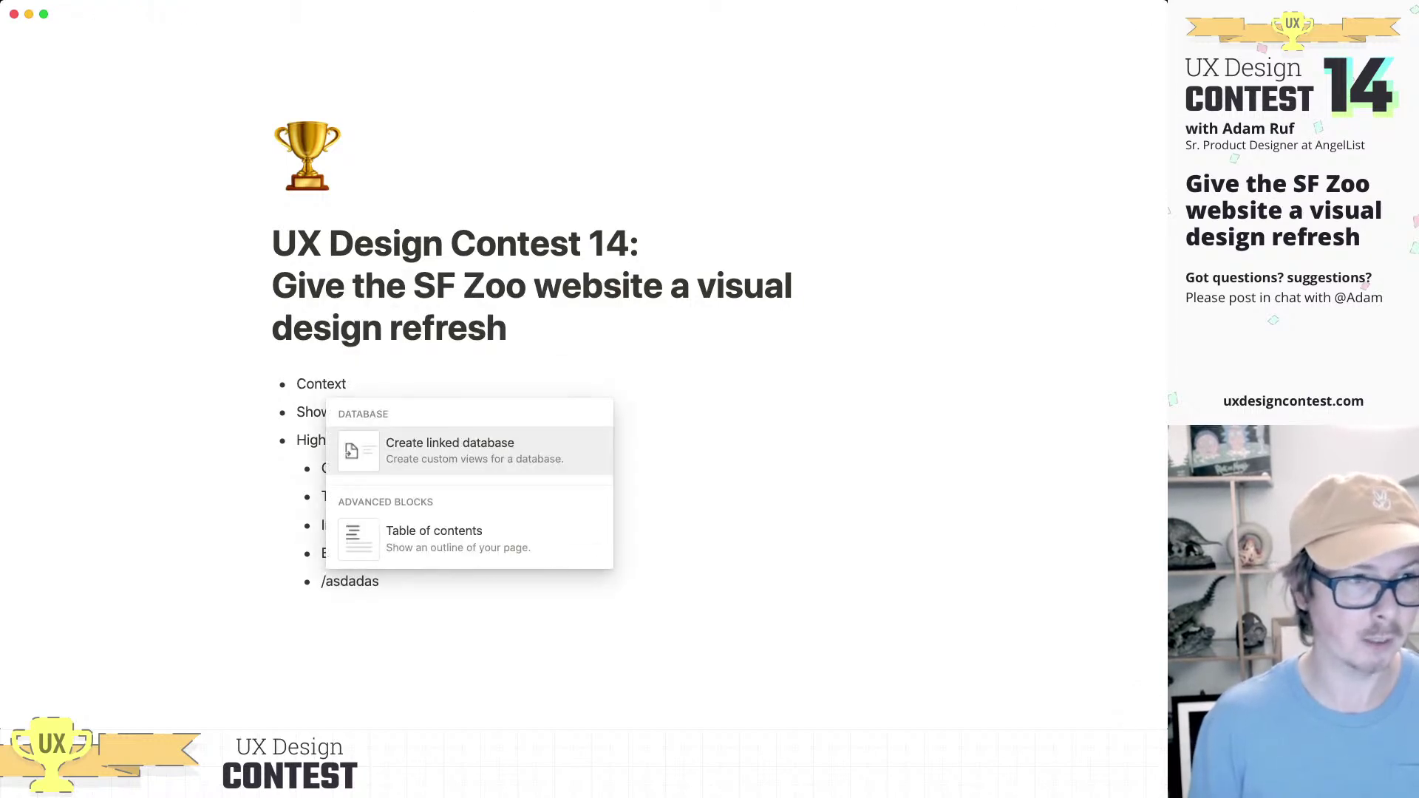
key(BackSpace)
key(BackSpace)
key(BackSpace)
key(BackSpace)
key(BackSpace)
key(BackSpace)
key(BackSpace)
key(BackSpace)
key(BackSpace)
key(BackSpace)
text(& CTAs)
key(Return)
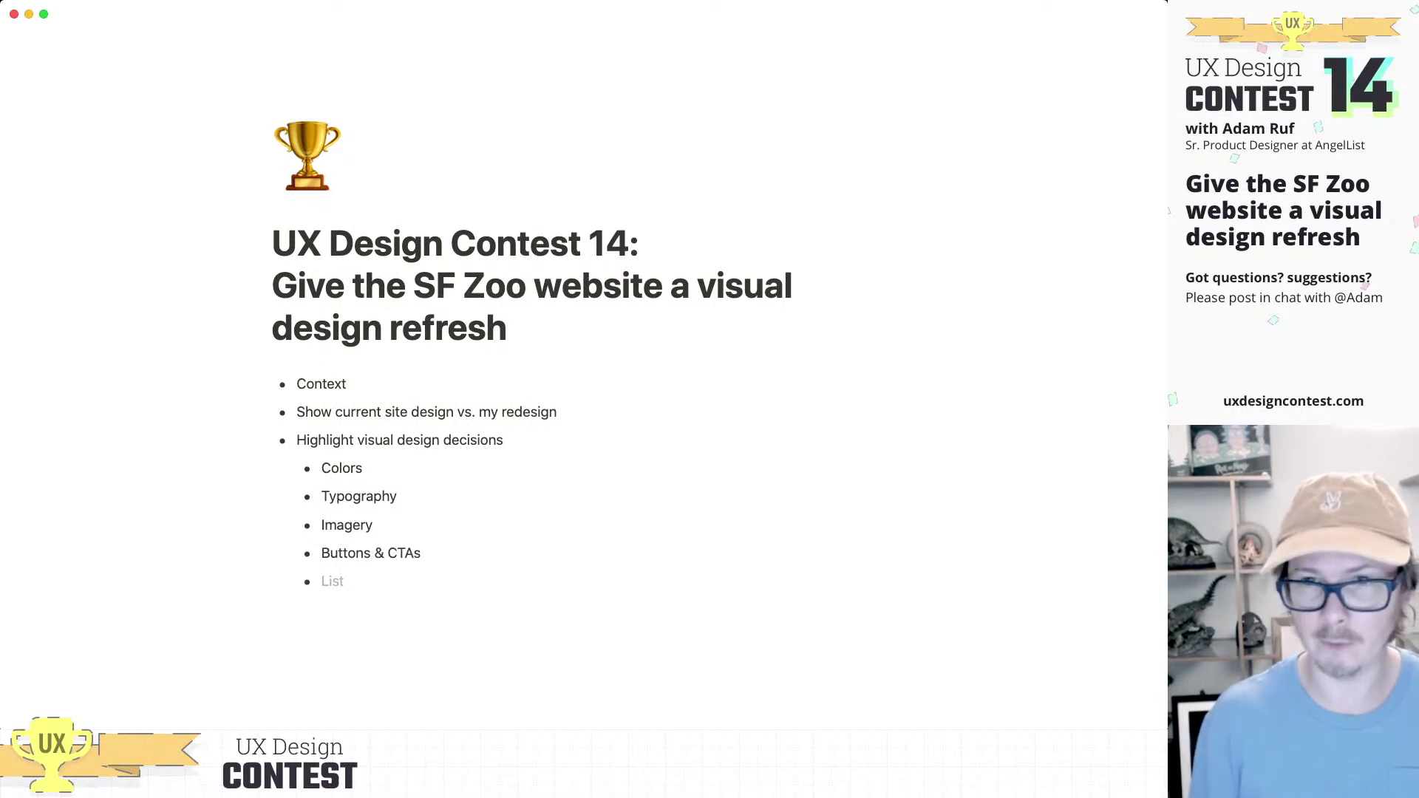
text(Content)
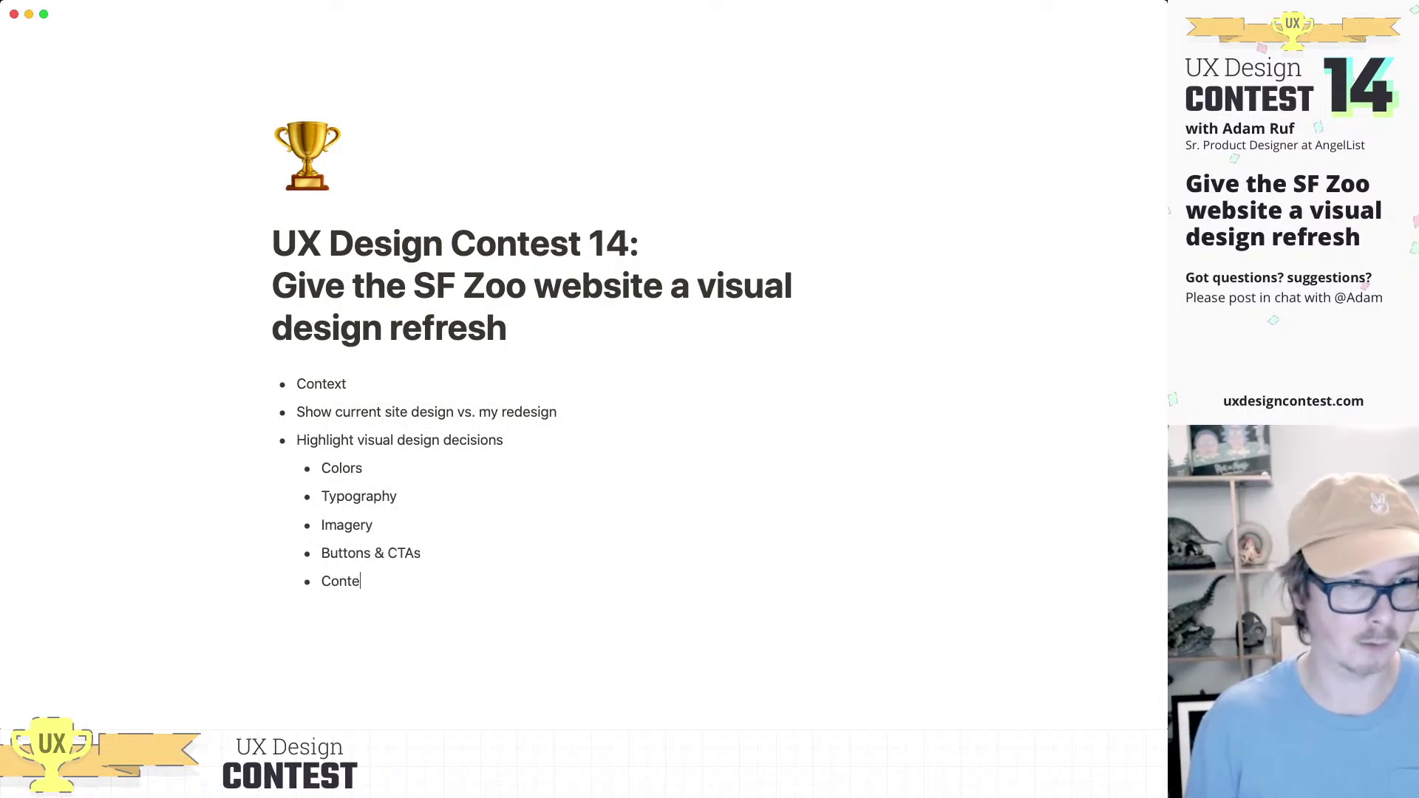
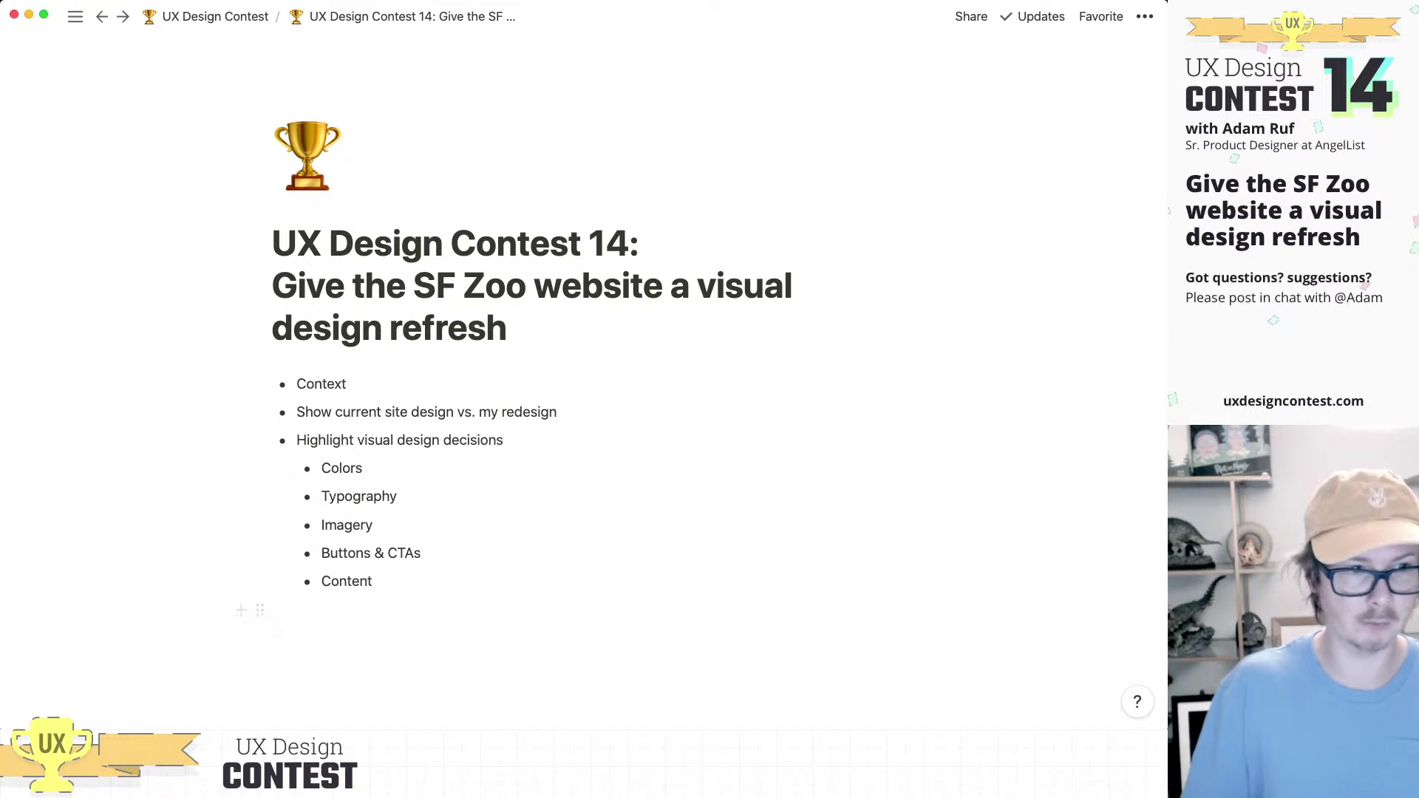
Step: Add a 'Visual Balance' sub-point after Content
key(Return)
text(Visual Balance)
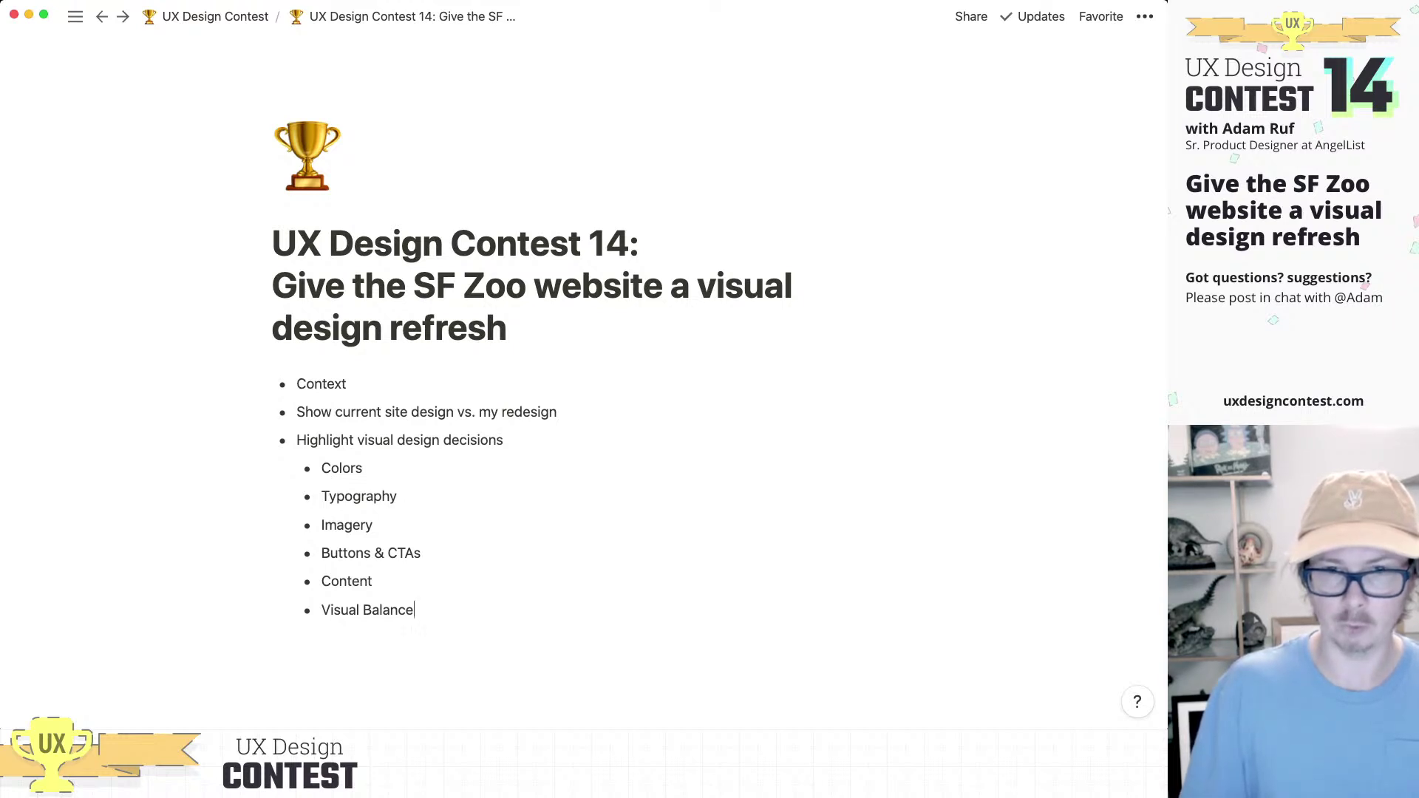
click(422, 553)
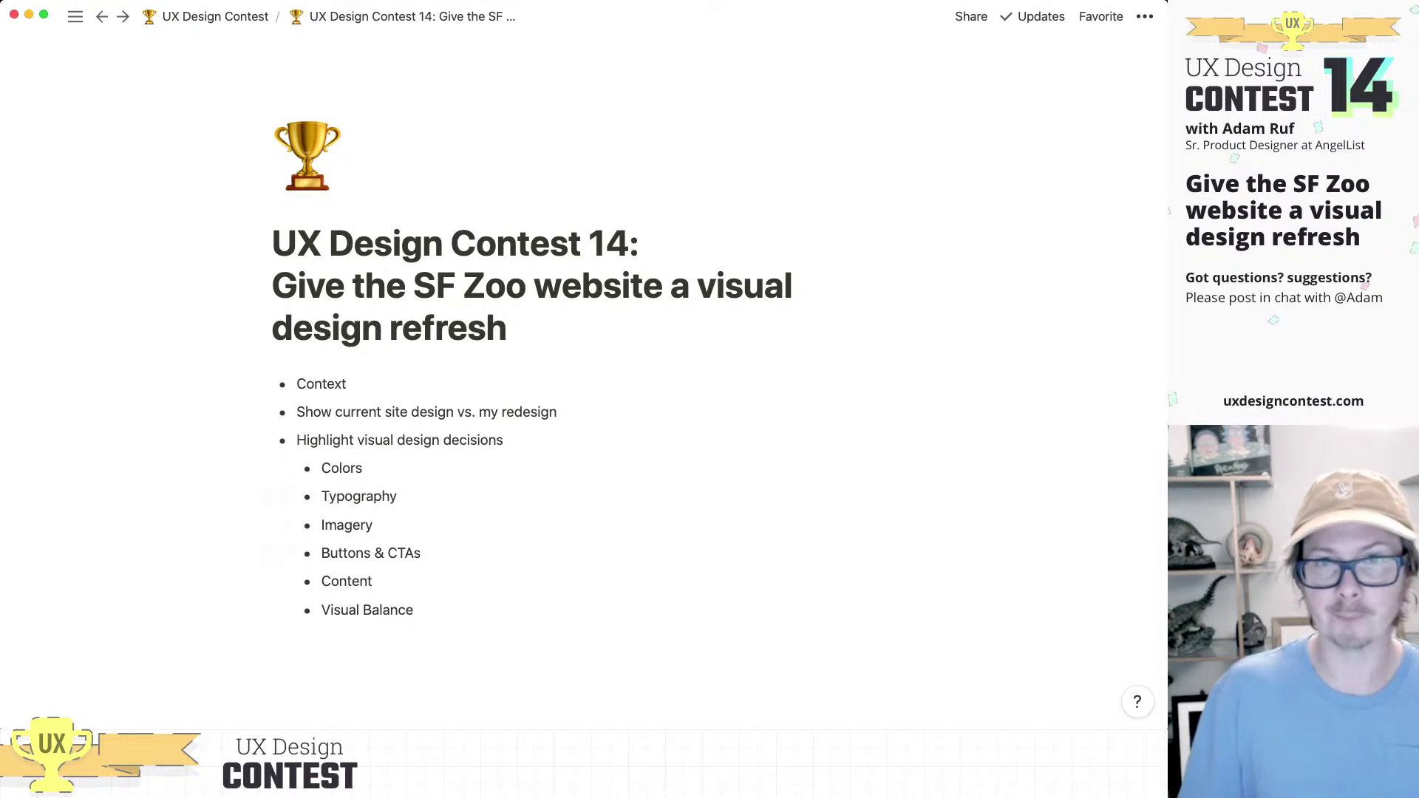
Step: Create a blank plain-text line directly below the Context item
click(347, 384)
key(Return)
key(BackSpace)
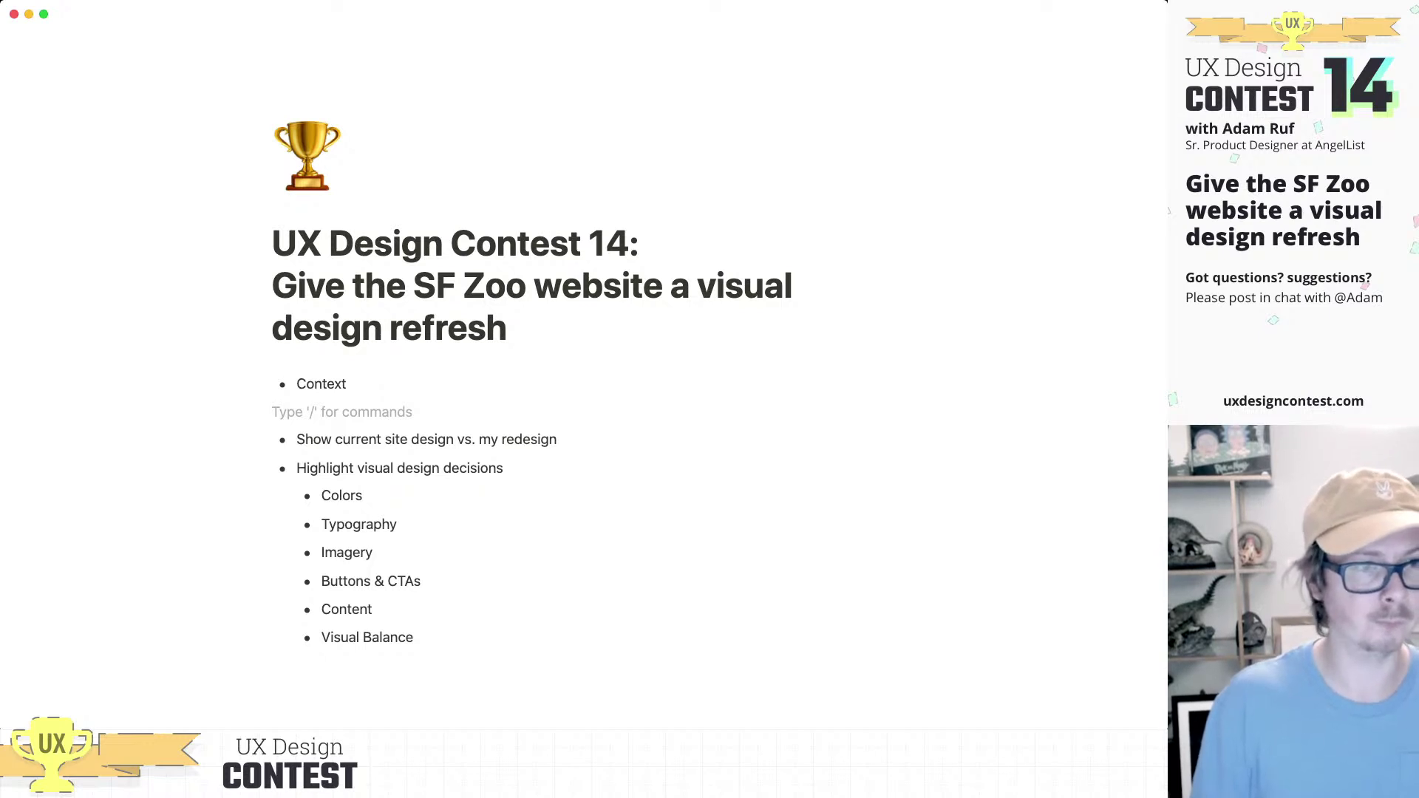
Step: Write 'Goal: Apply a new visual language to the SF Zoo website' on the line under Context
text(G)
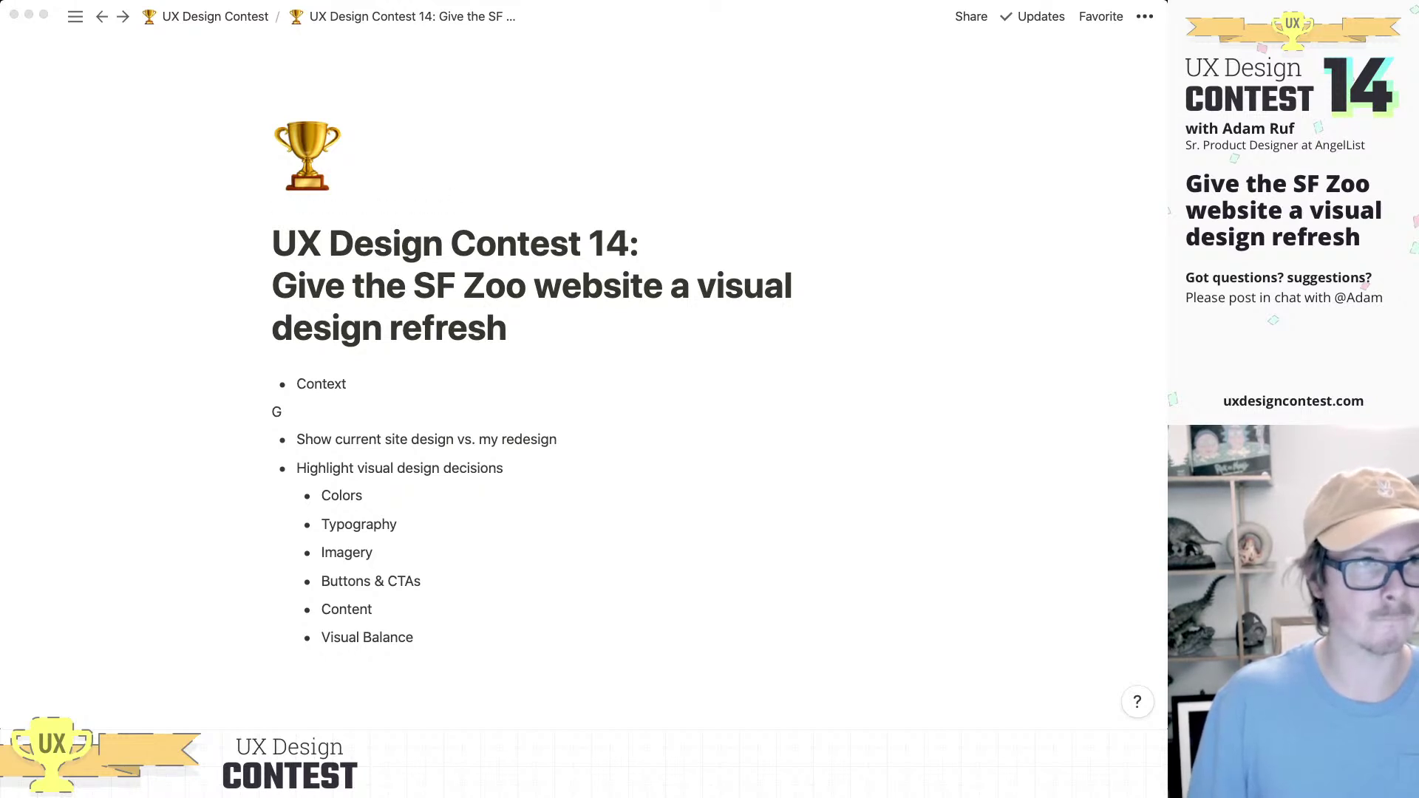
click(288, 411)
key(BackSpace)
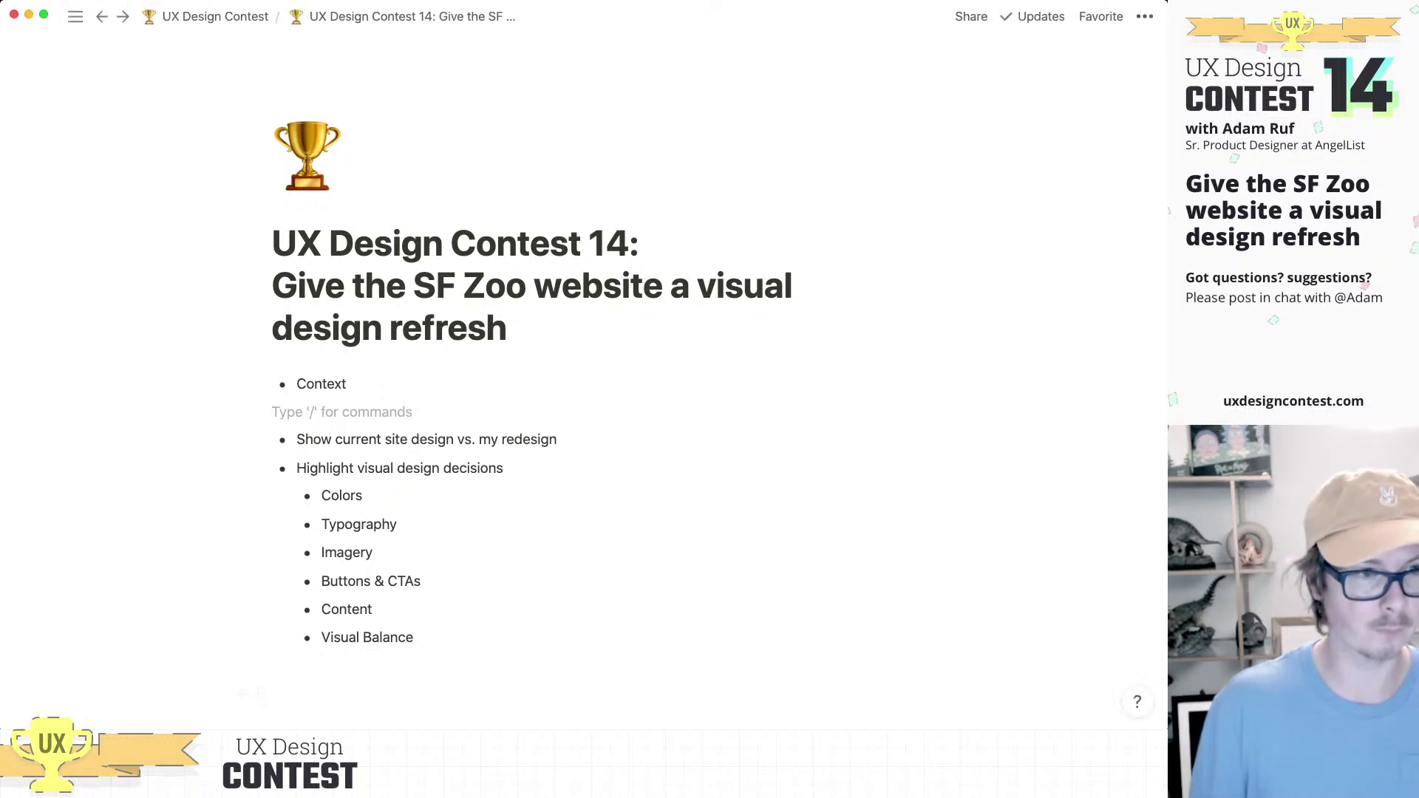
click(532, 296)
text(Goal)
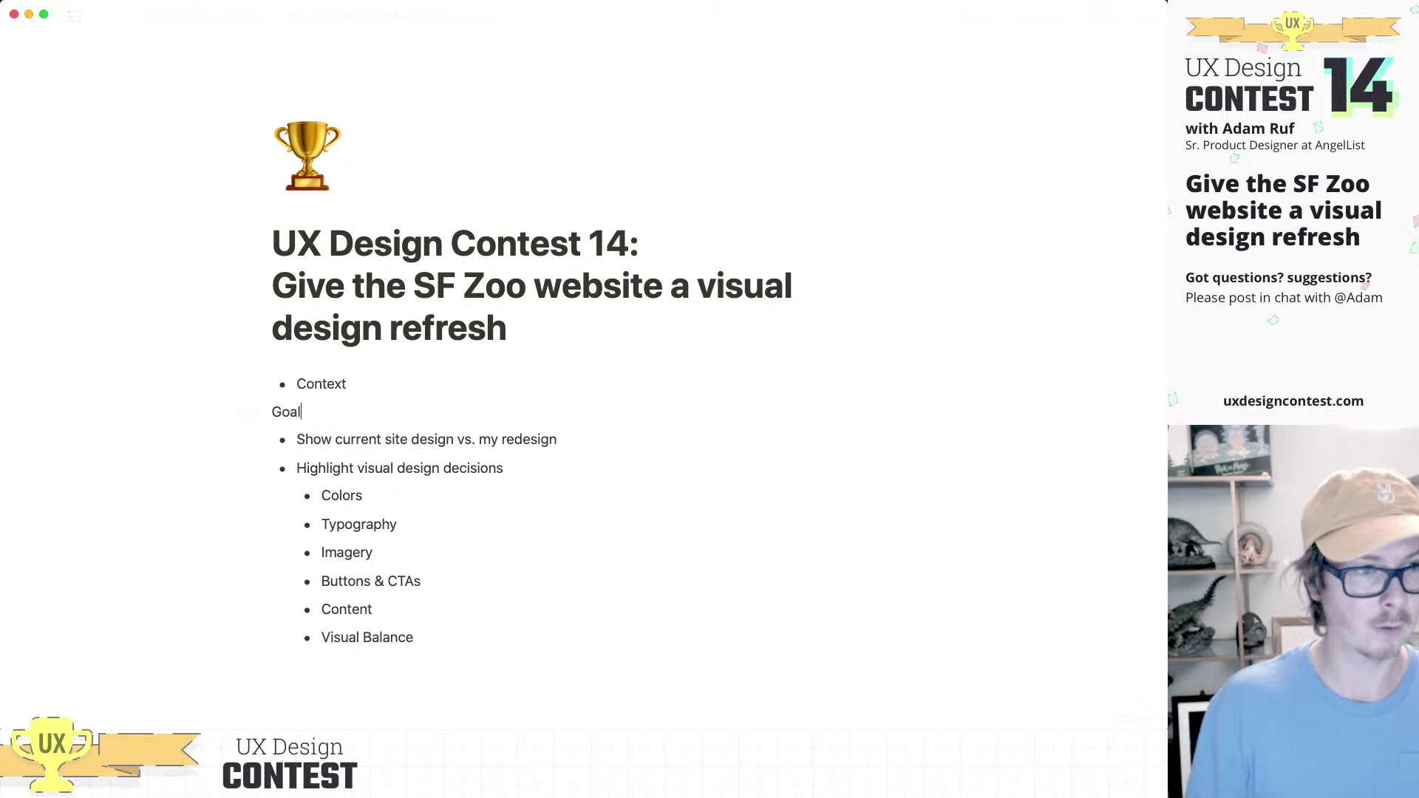
text(: Apply a )
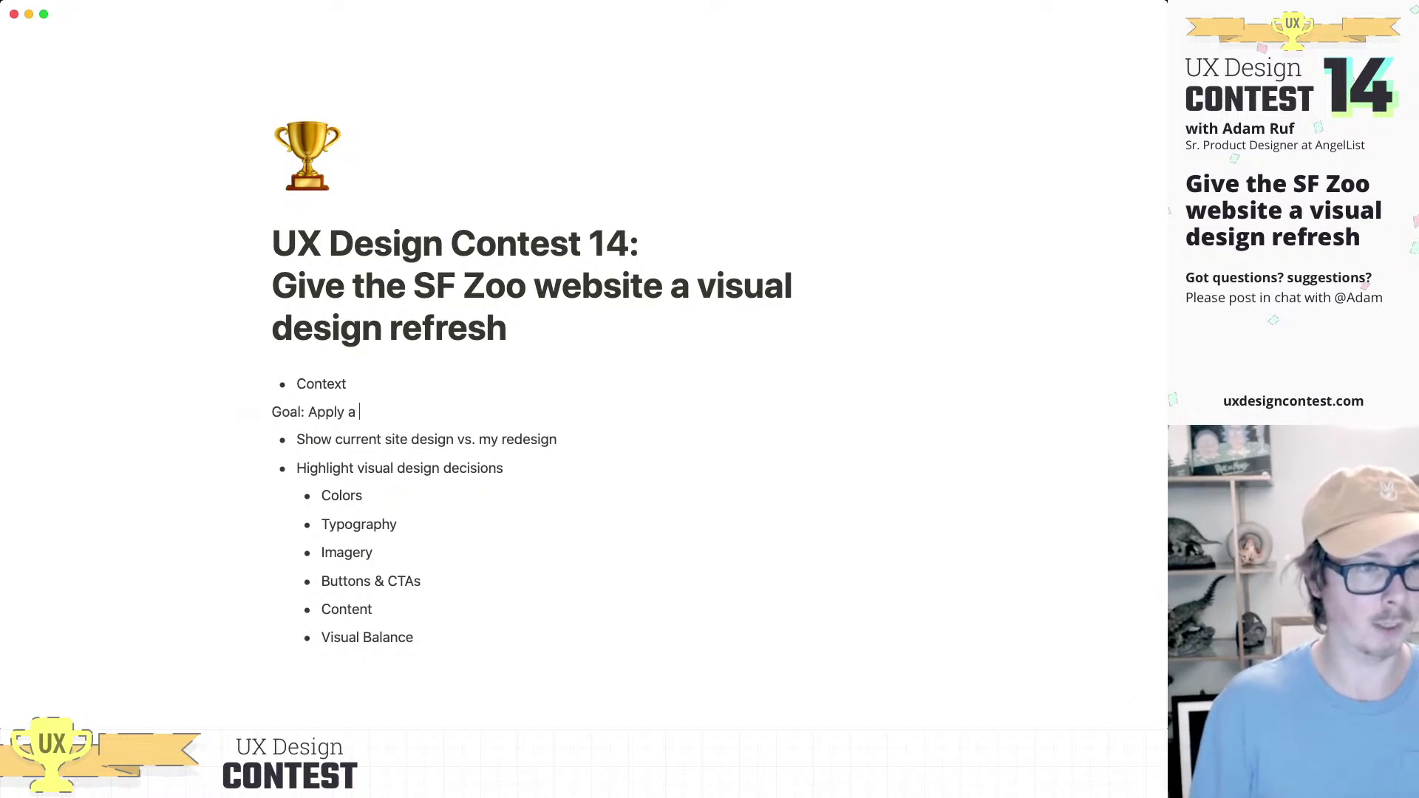
text(new visual lan)
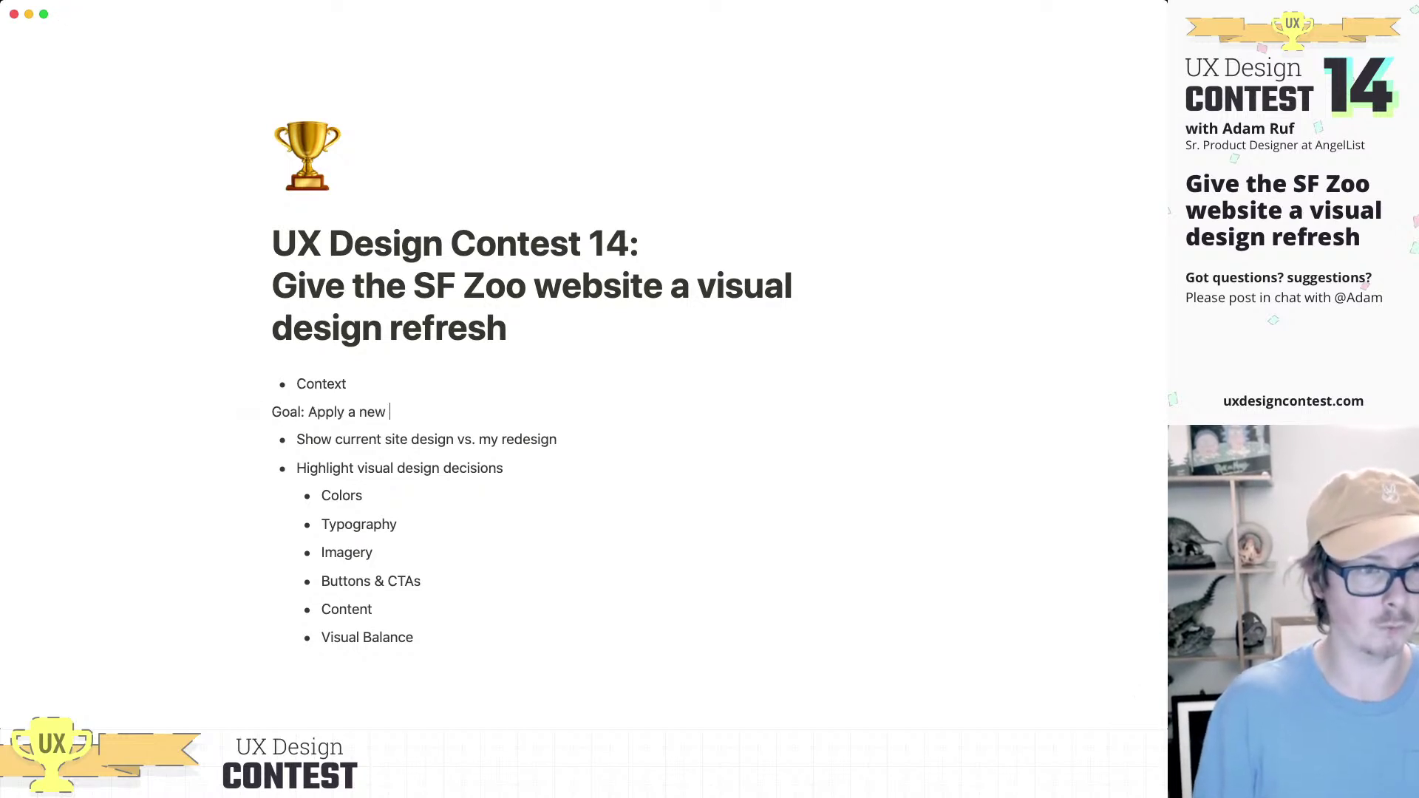
text(gauge)
key(BackSpace)
key(BackSpace)
key(BackSpace)
key(BackSpace)
text(uage t)
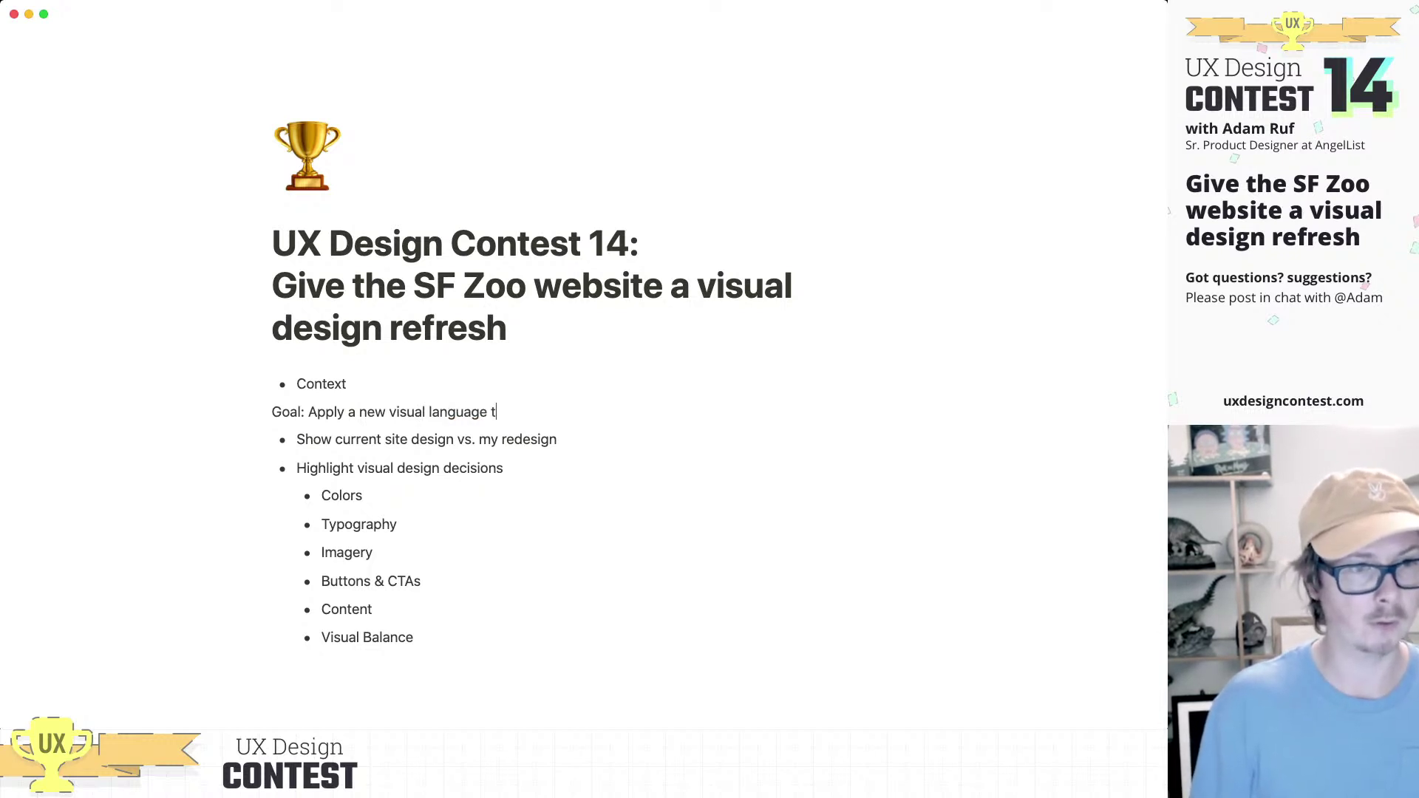
text(o the SF )
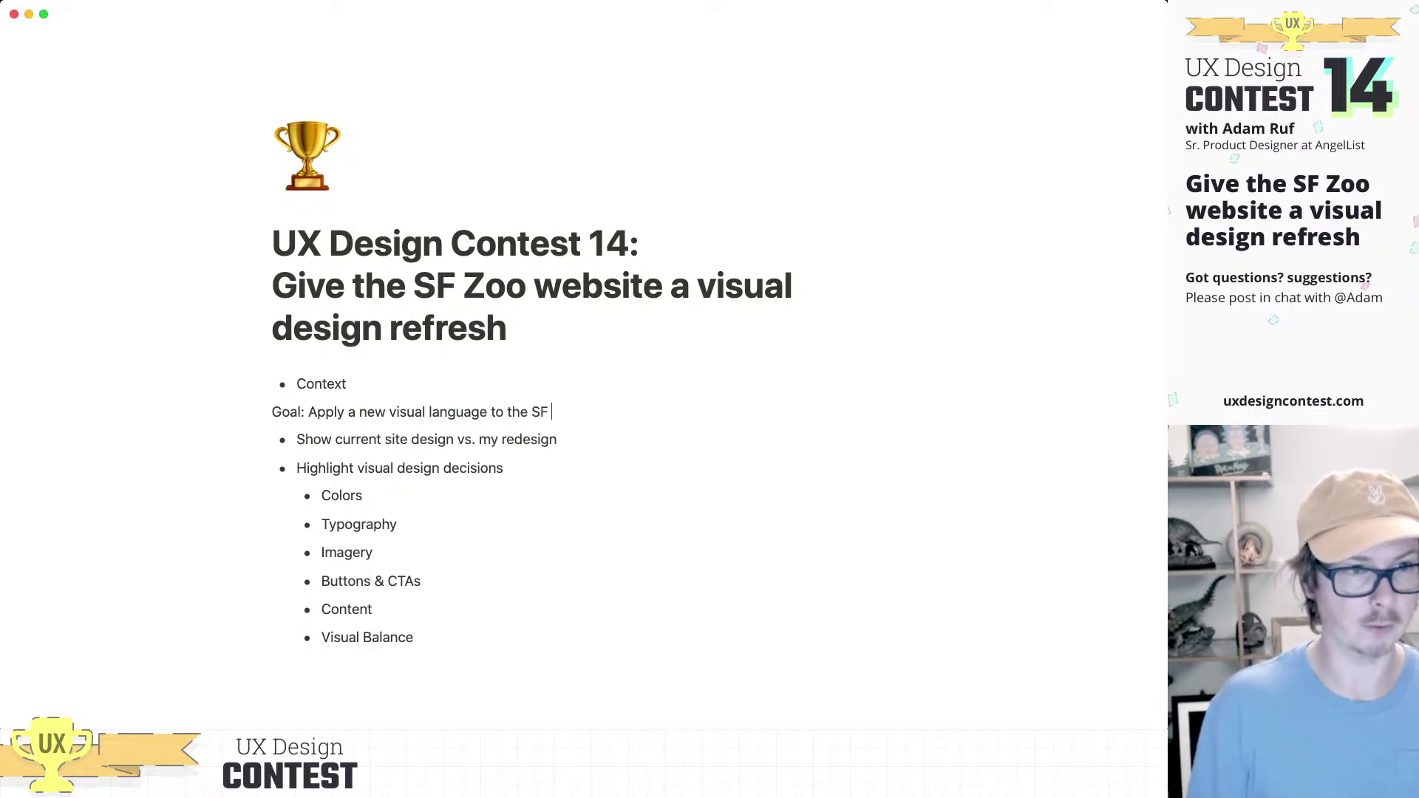
text(Zoo website)
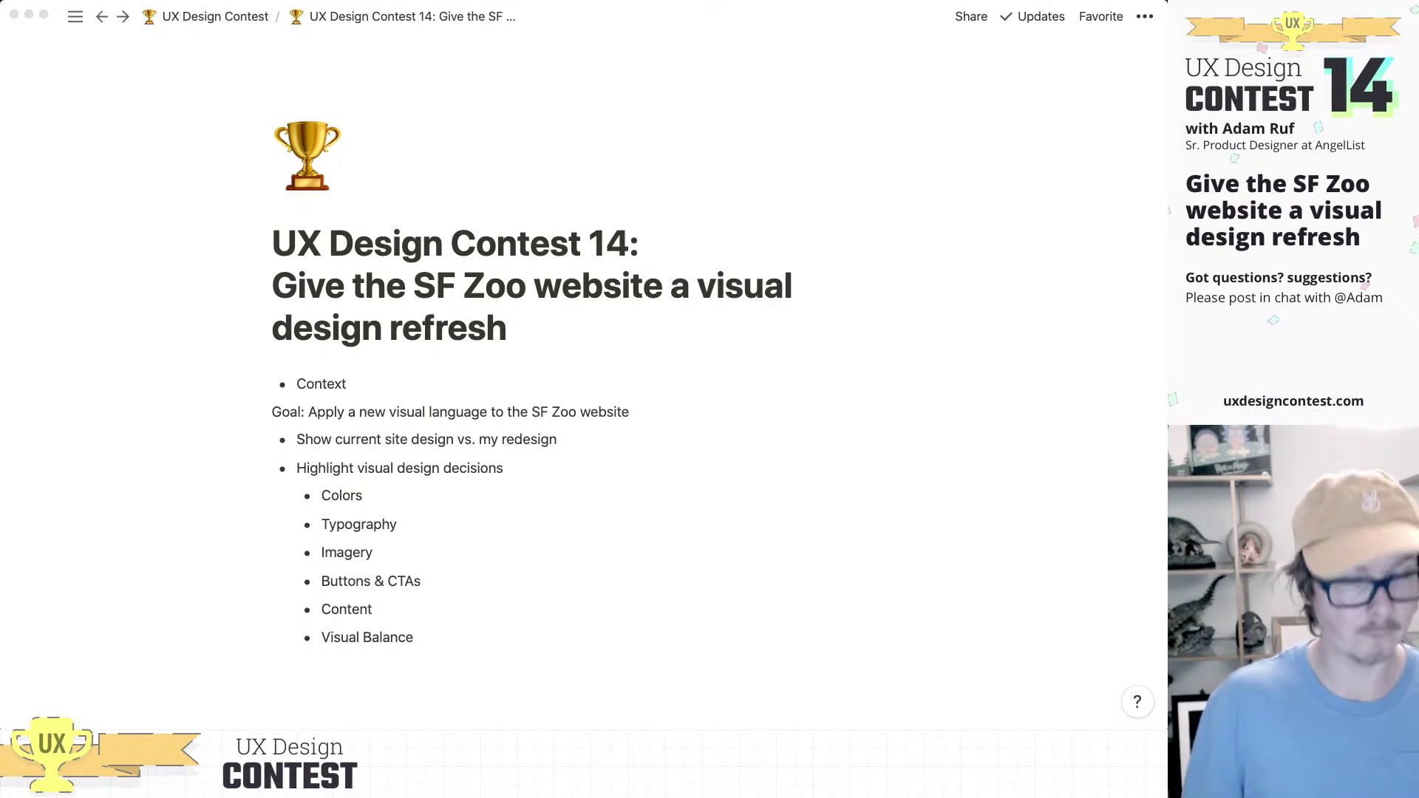
Step: Turn 'SF Zoo website' into a pasted link and remove the stray test characters
click(532, 412)
drag(532, 411, 630, 412)
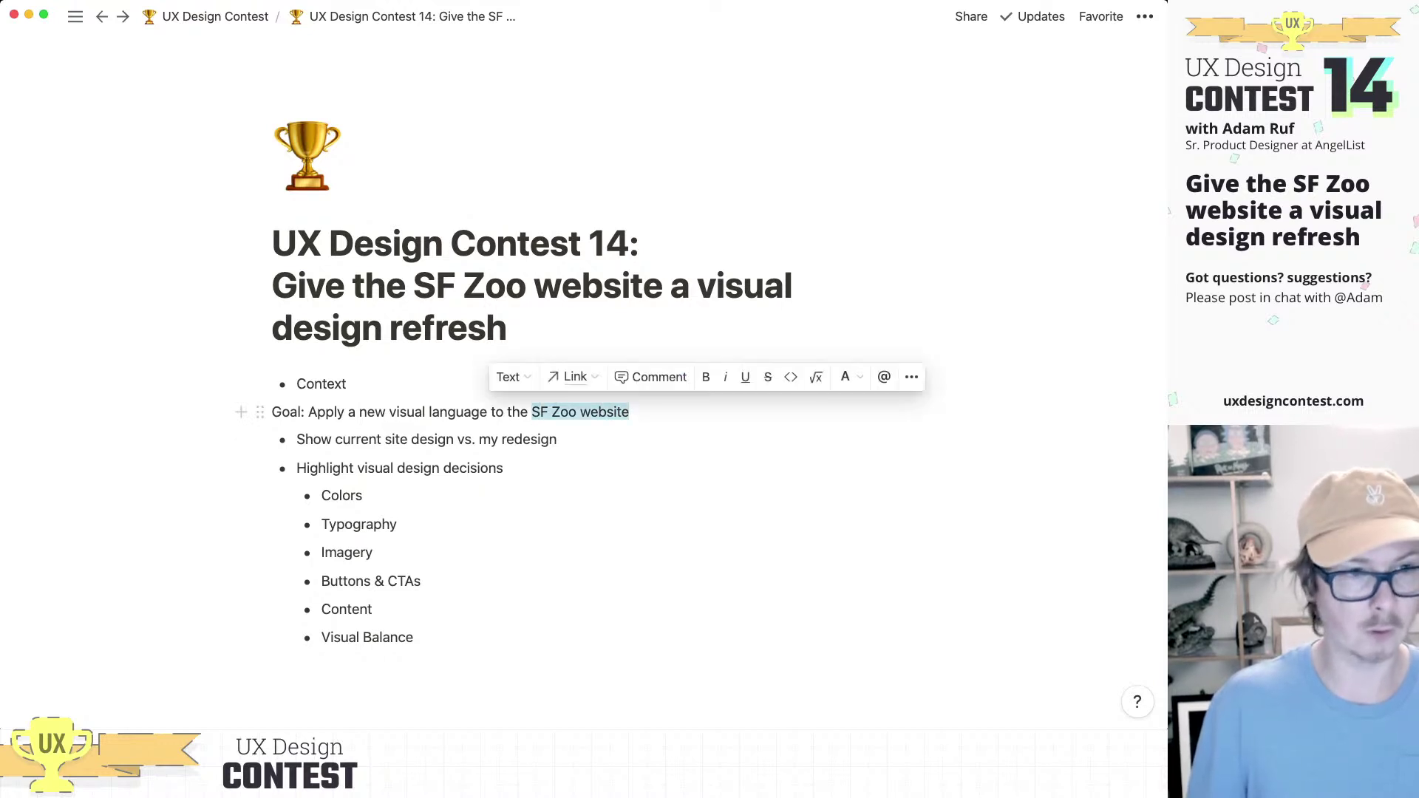
click(630, 411)
text(adfasdf)
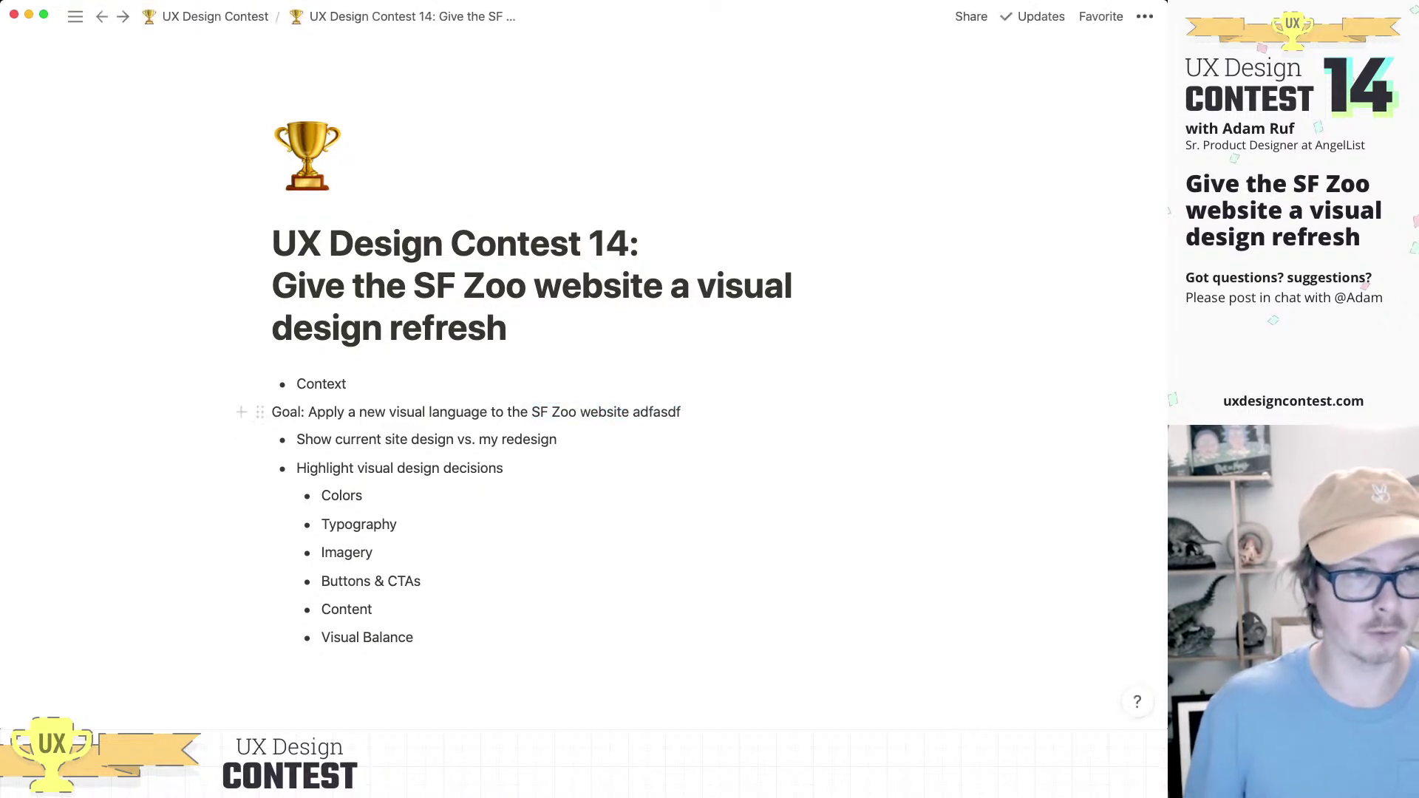
drag(532, 411, 630, 411)
key(super+v)
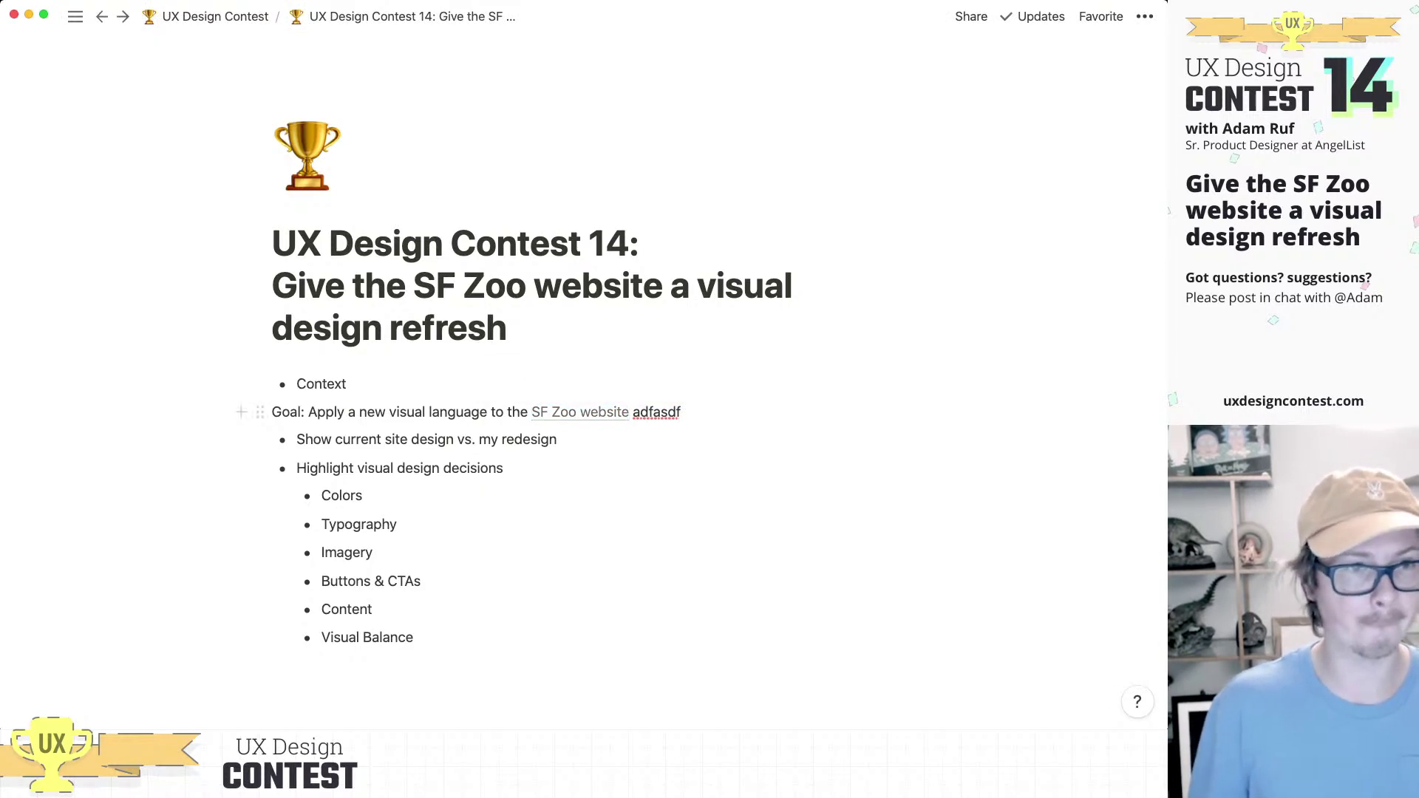
double_click(632, 412)
key(BackSpace)
Step: Extend the goal sentence with 'in order to improve Accessibility, Affordances, and Aest'
text(in order to im)
text(prove Access)
text(ibili)
text(ty, )
text(Afforda)
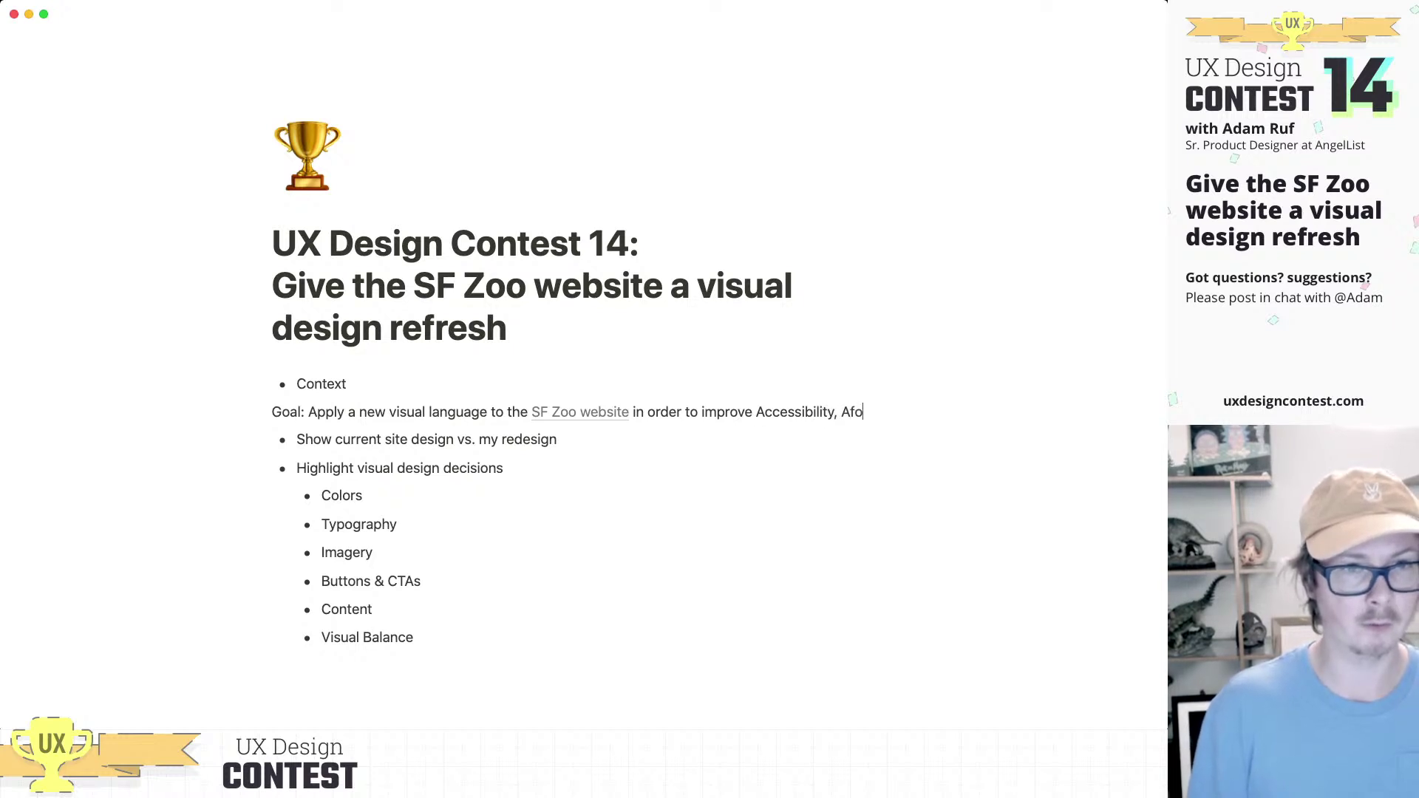
text(nces, and)
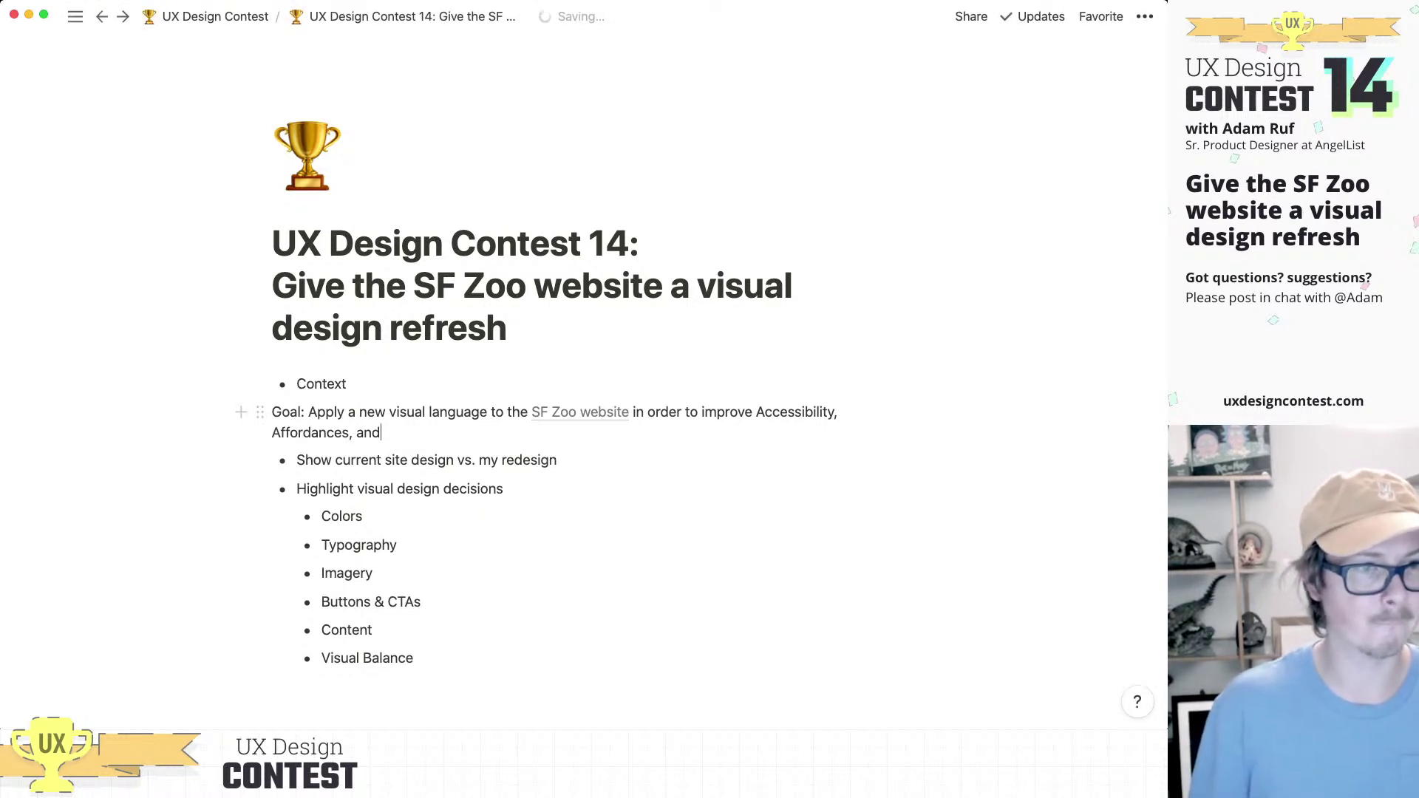
double_click(353, 412)
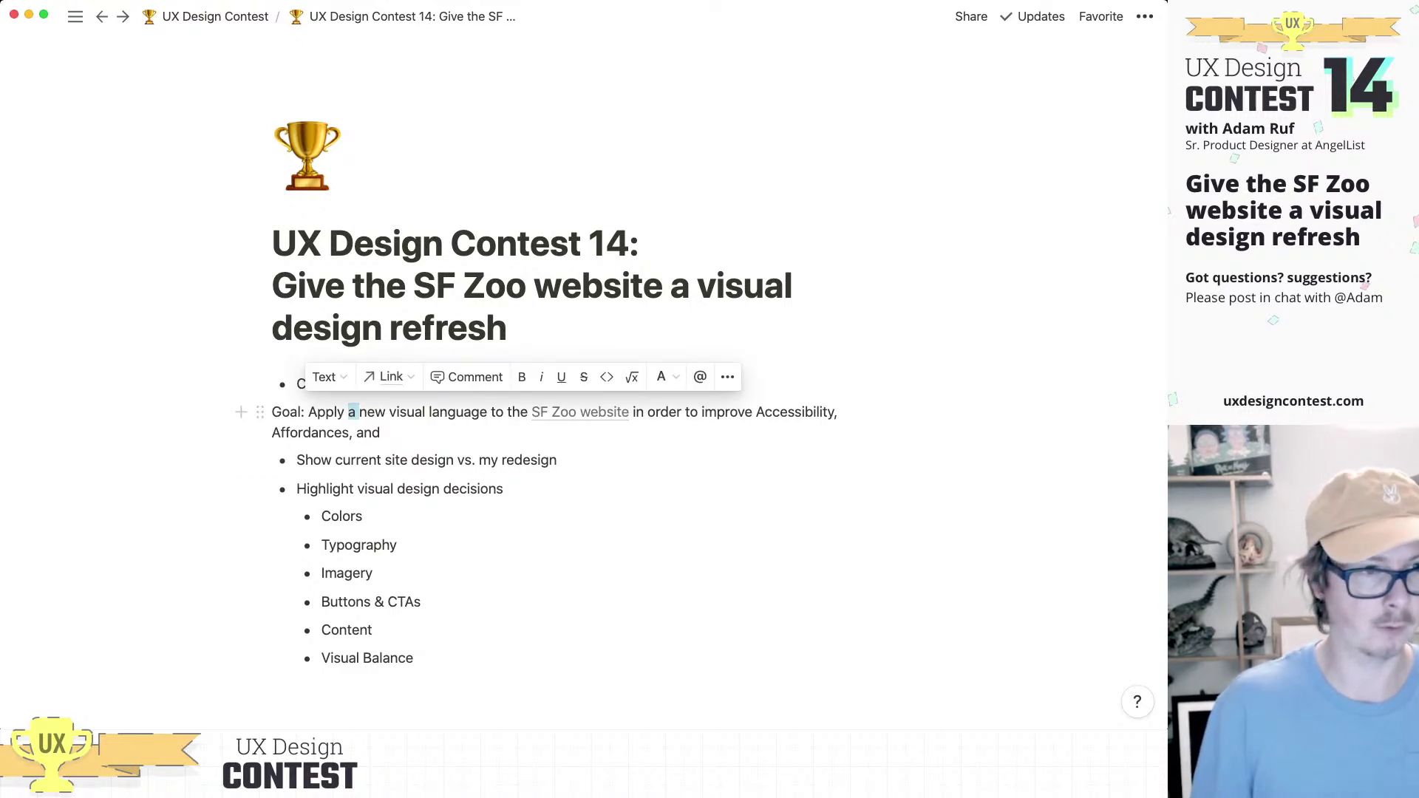
click(382, 433)
text(Aest)
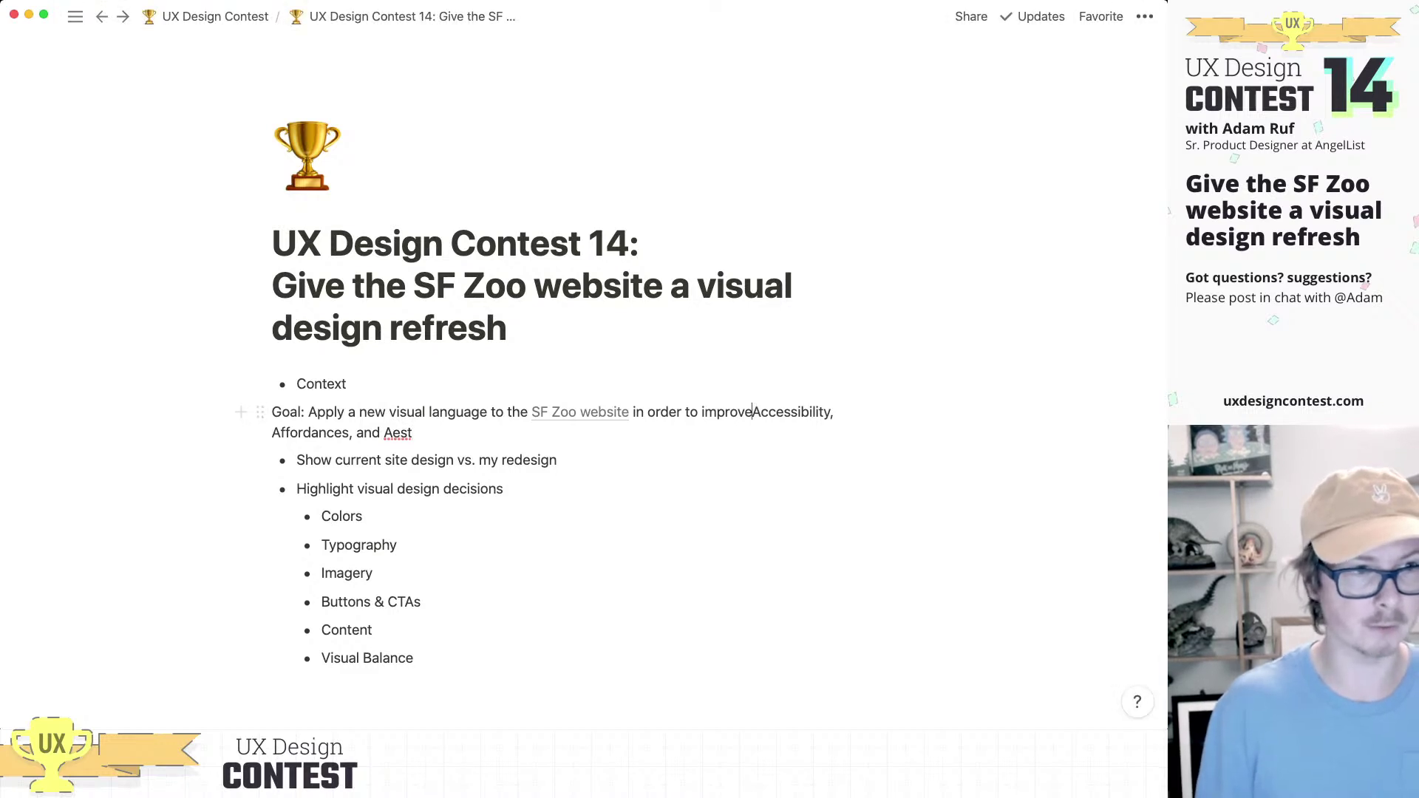
Step: List Accessibility, Affordances and Aesthetics as bullets beneath the goal
key(Return)
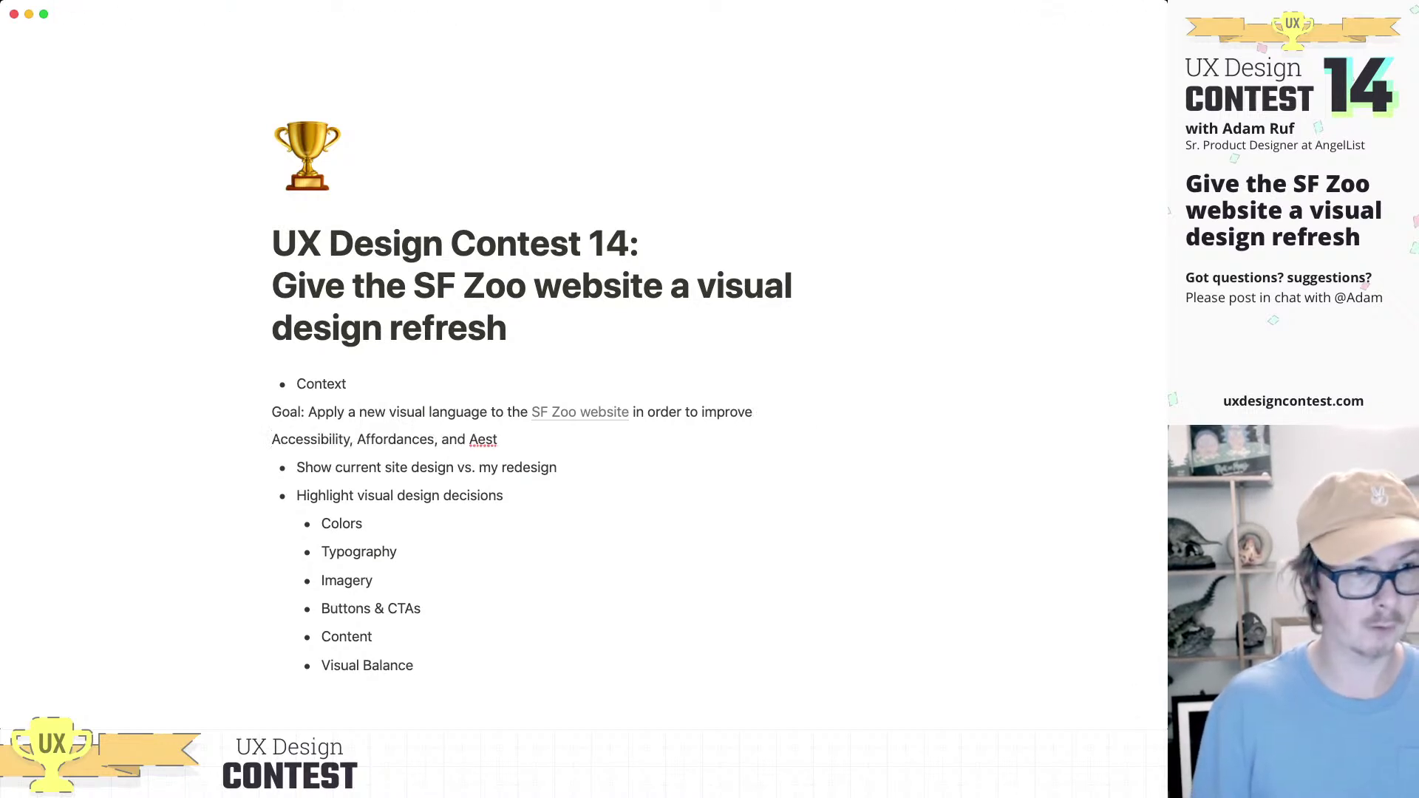
text(/bul)
key(Return)
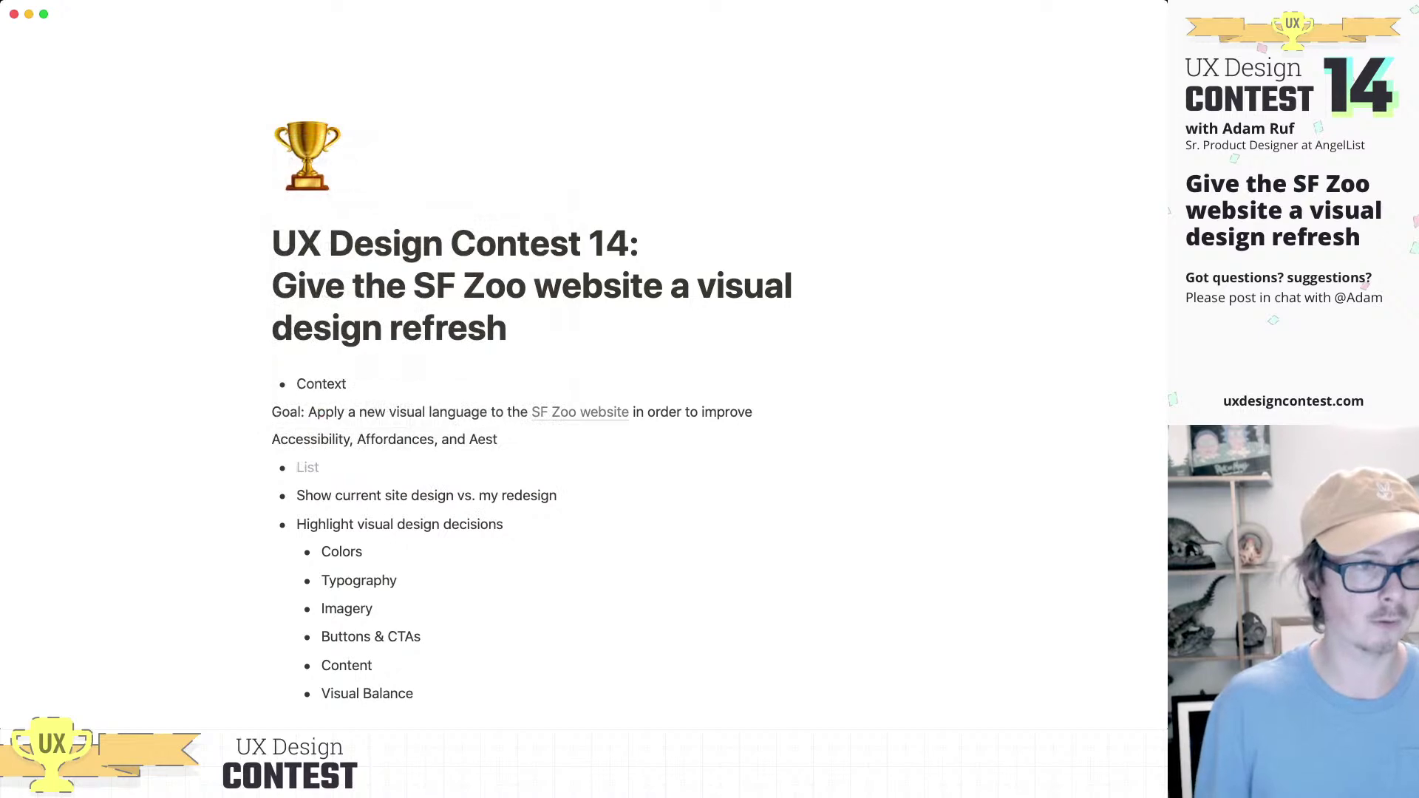
text(Accessibility)
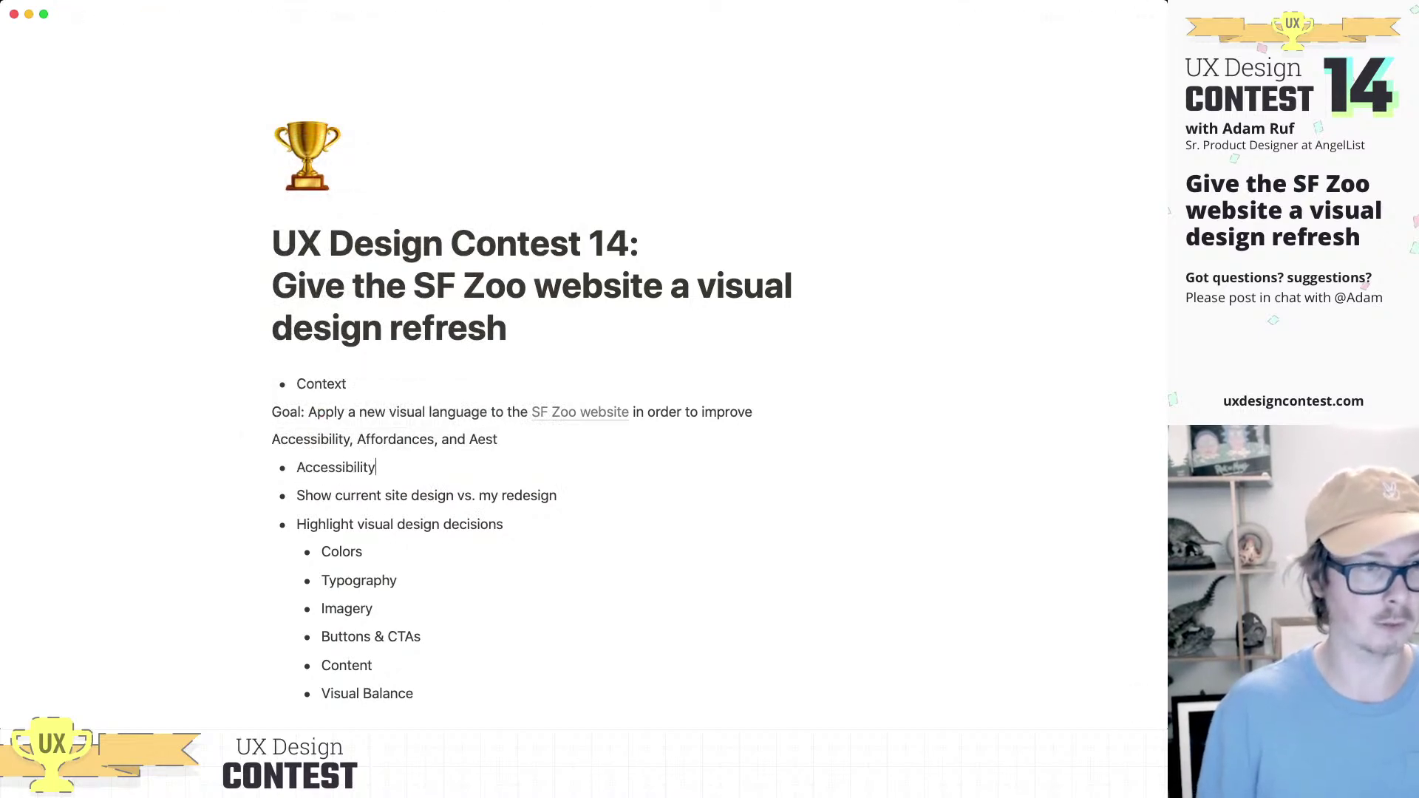
key(Return)
text(Afford)
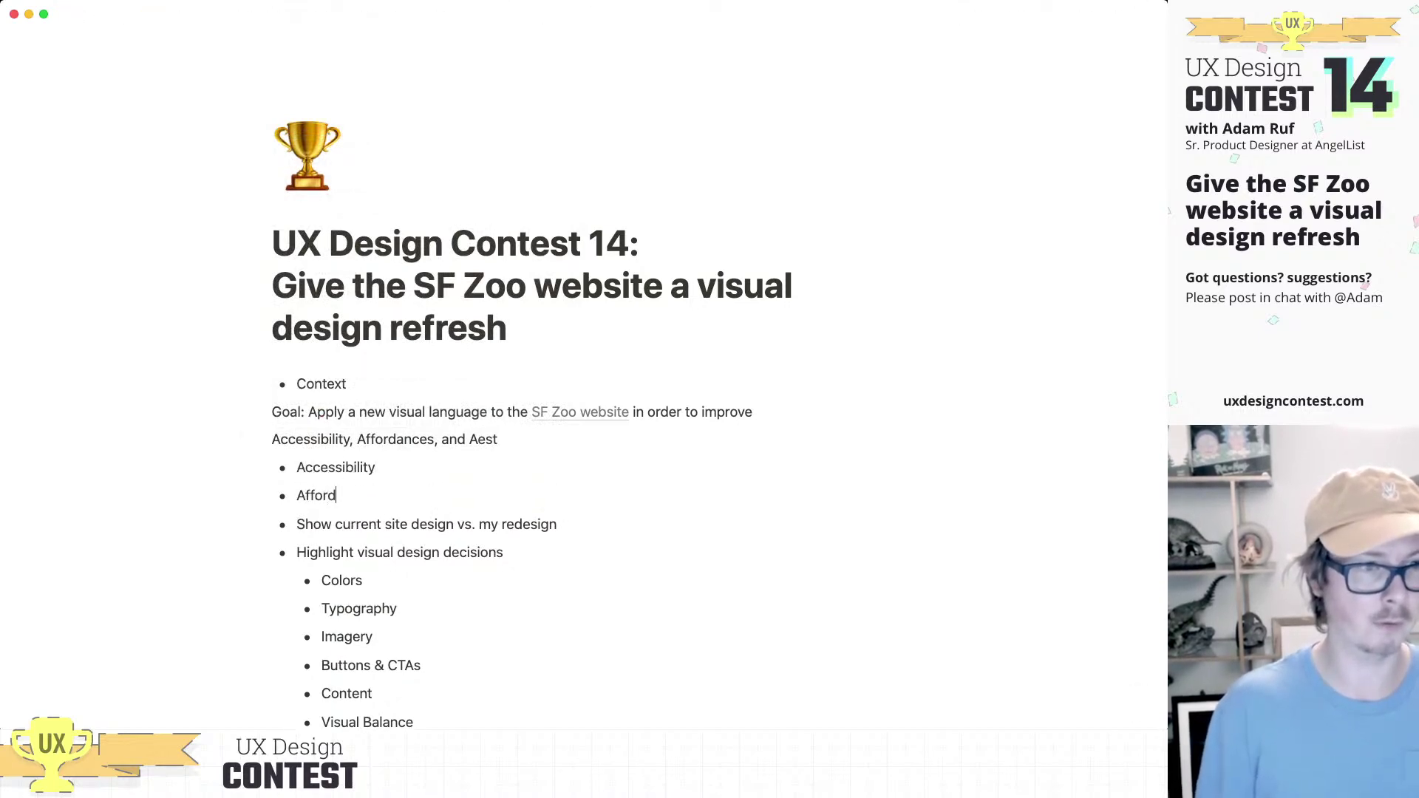
text(ances)
key(Return)
text(Aesthetics)
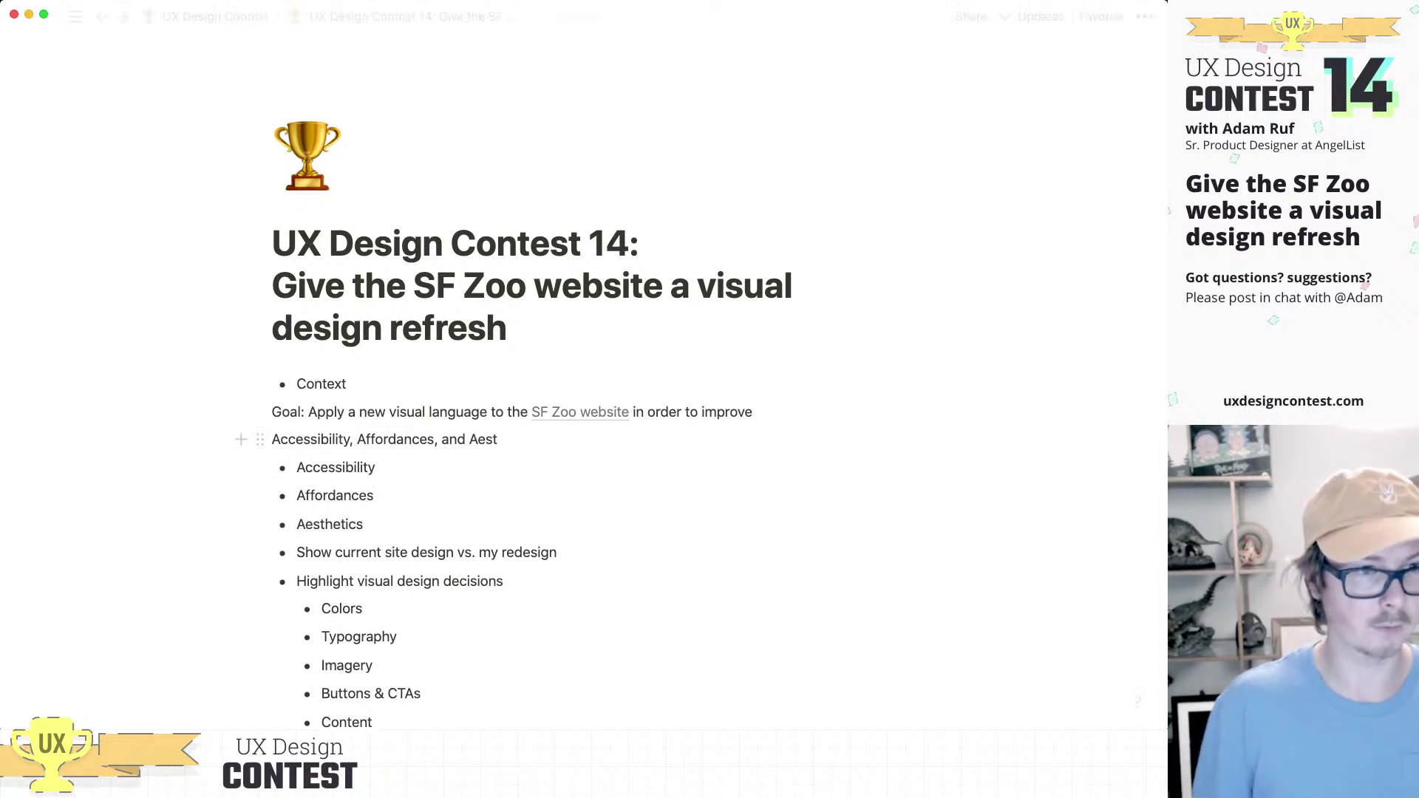
Step: Delete the leftover inline 'Accessibility, Affordances, and Aest' text and select the Context block
drag(498, 439, 271, 439)
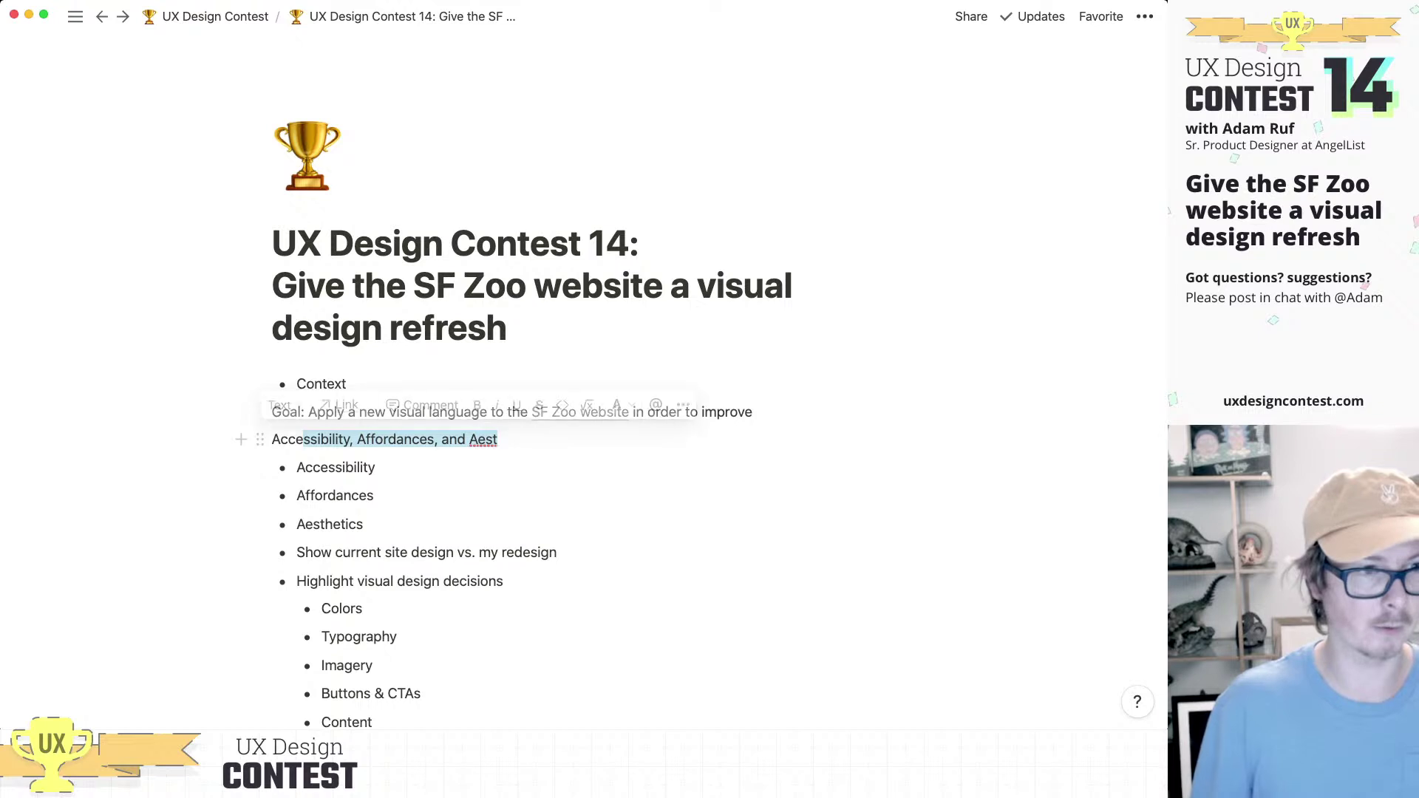
key(BackSpace)
key(BackSpace)
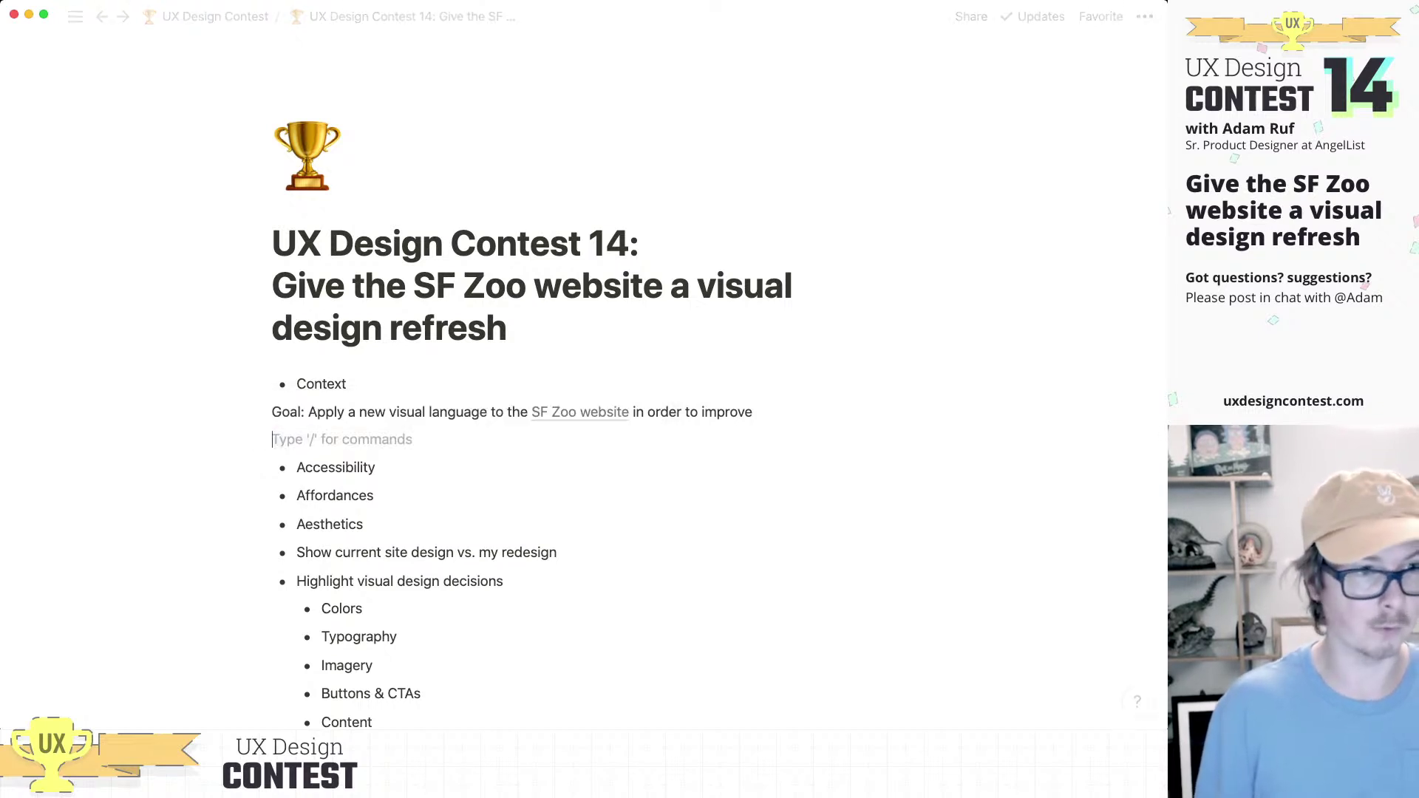
key(Escape)
key(Up)
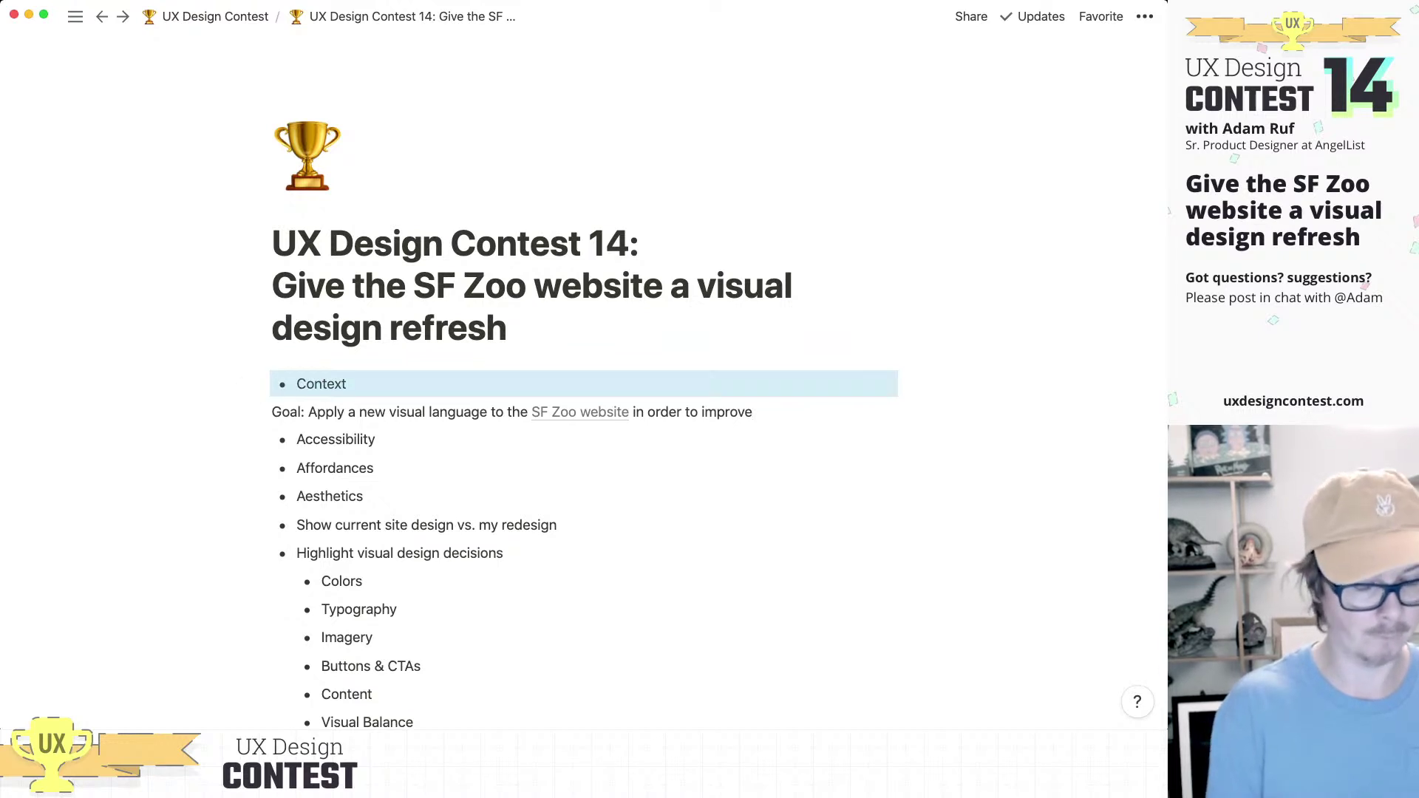
Step: Make Context a heading and rename it 'Why did I do this?'
key(super+alt+2)
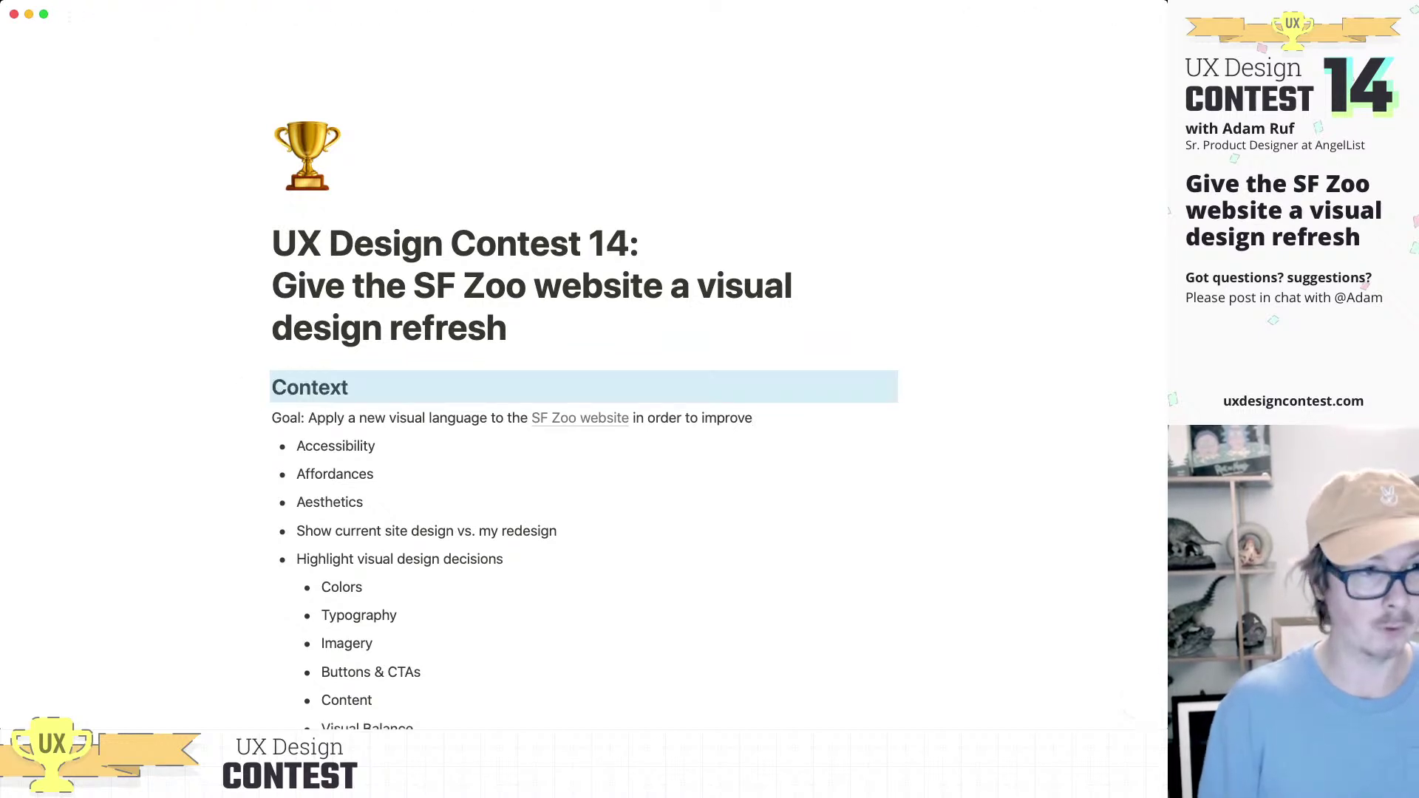
click(348, 387)
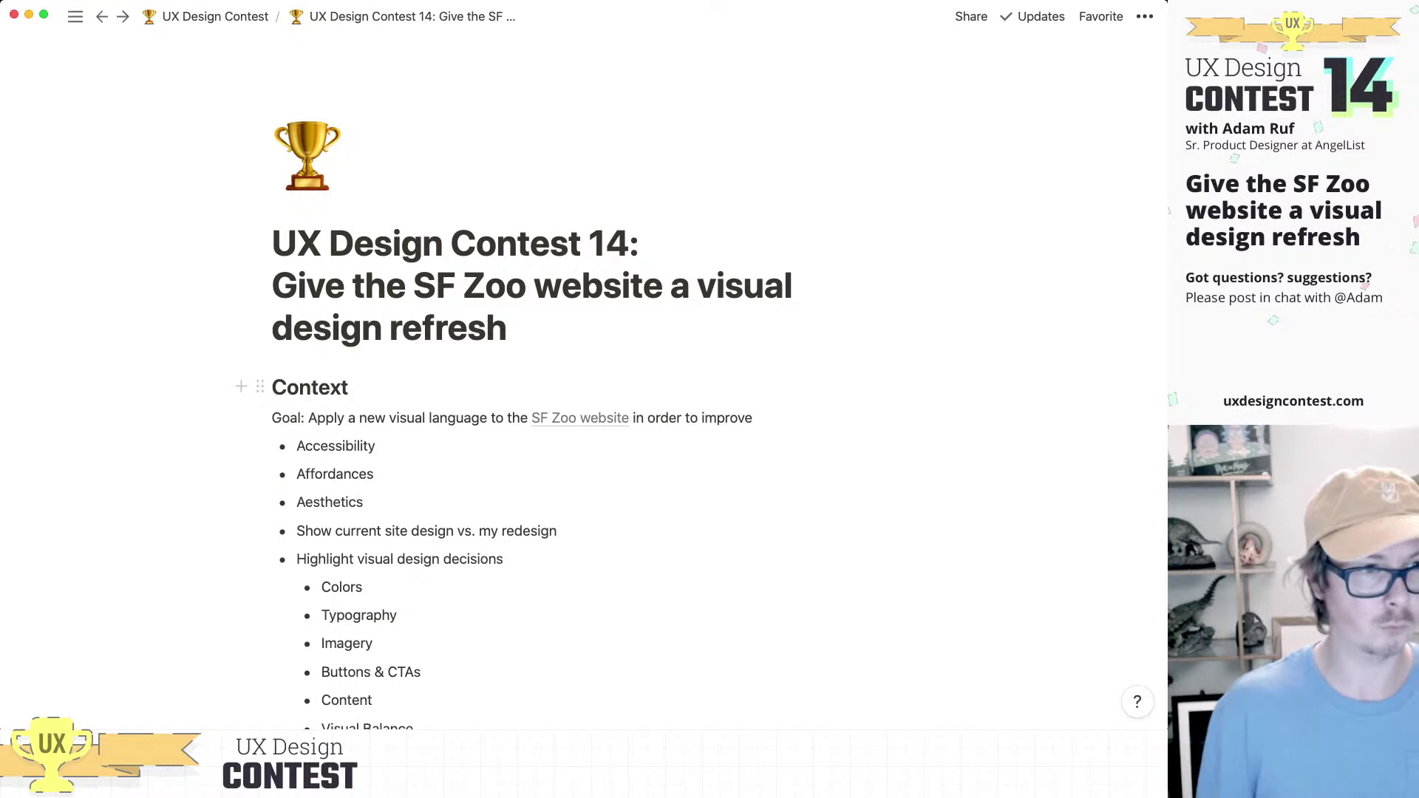
double_click(348, 387)
text(Why )
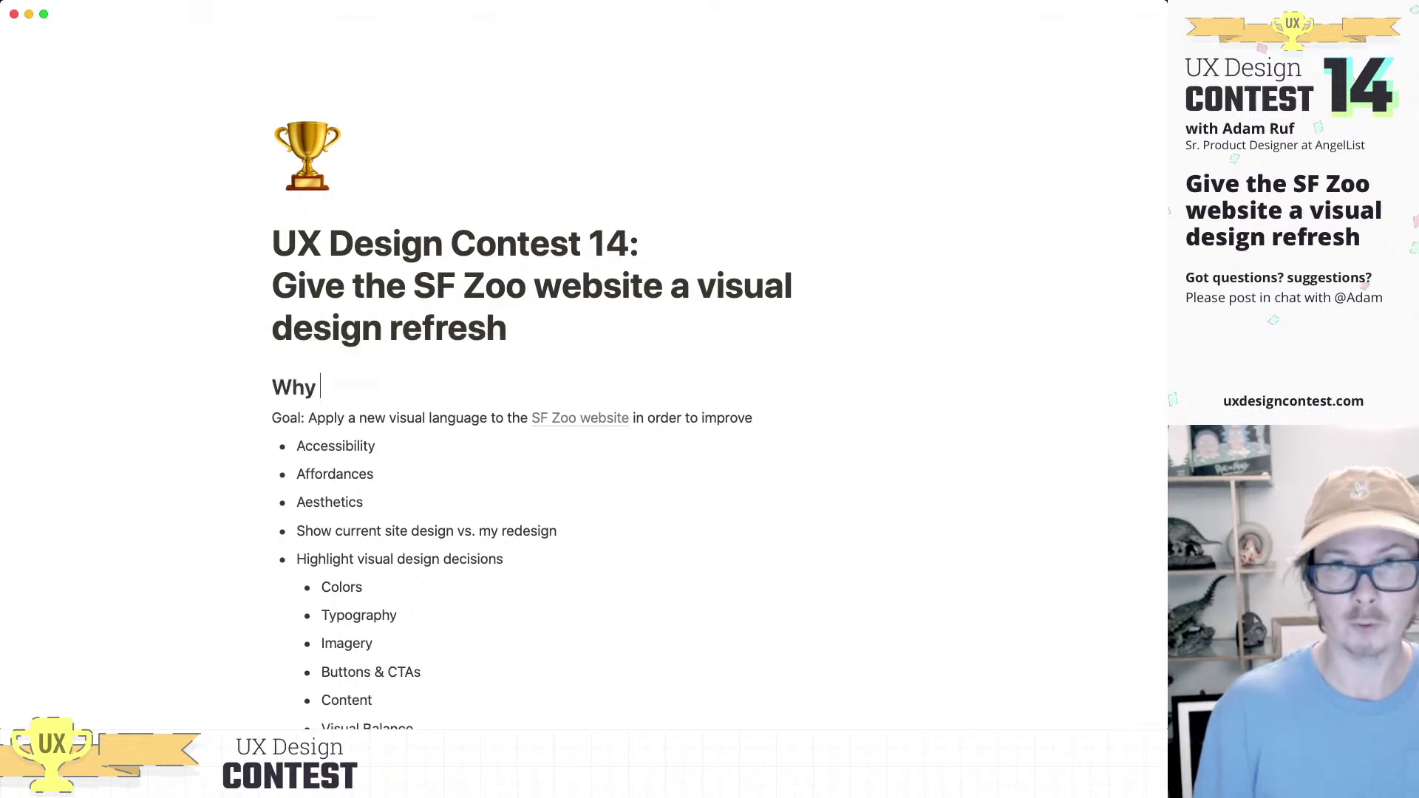
text(dd)
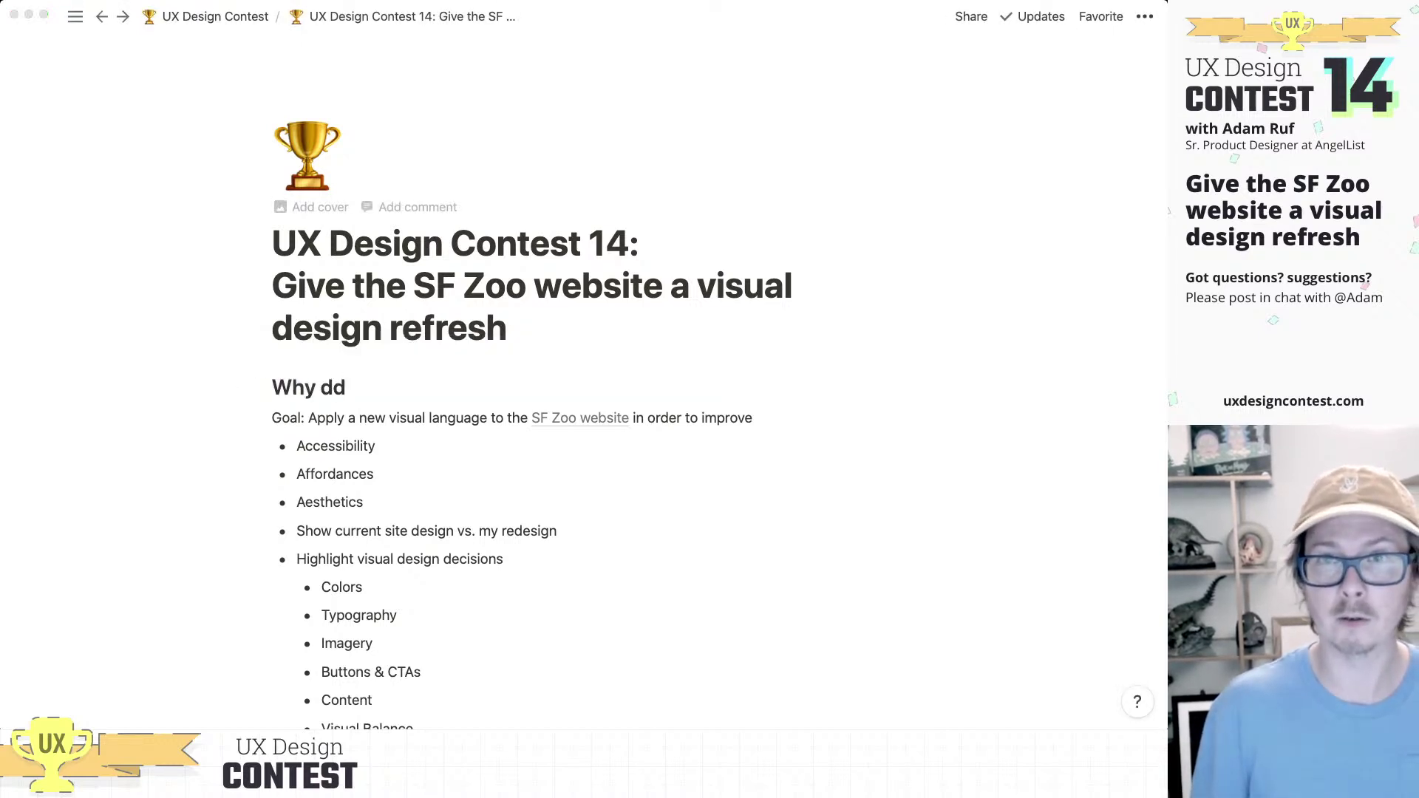
key(BackSpace)
text(id I do this?)
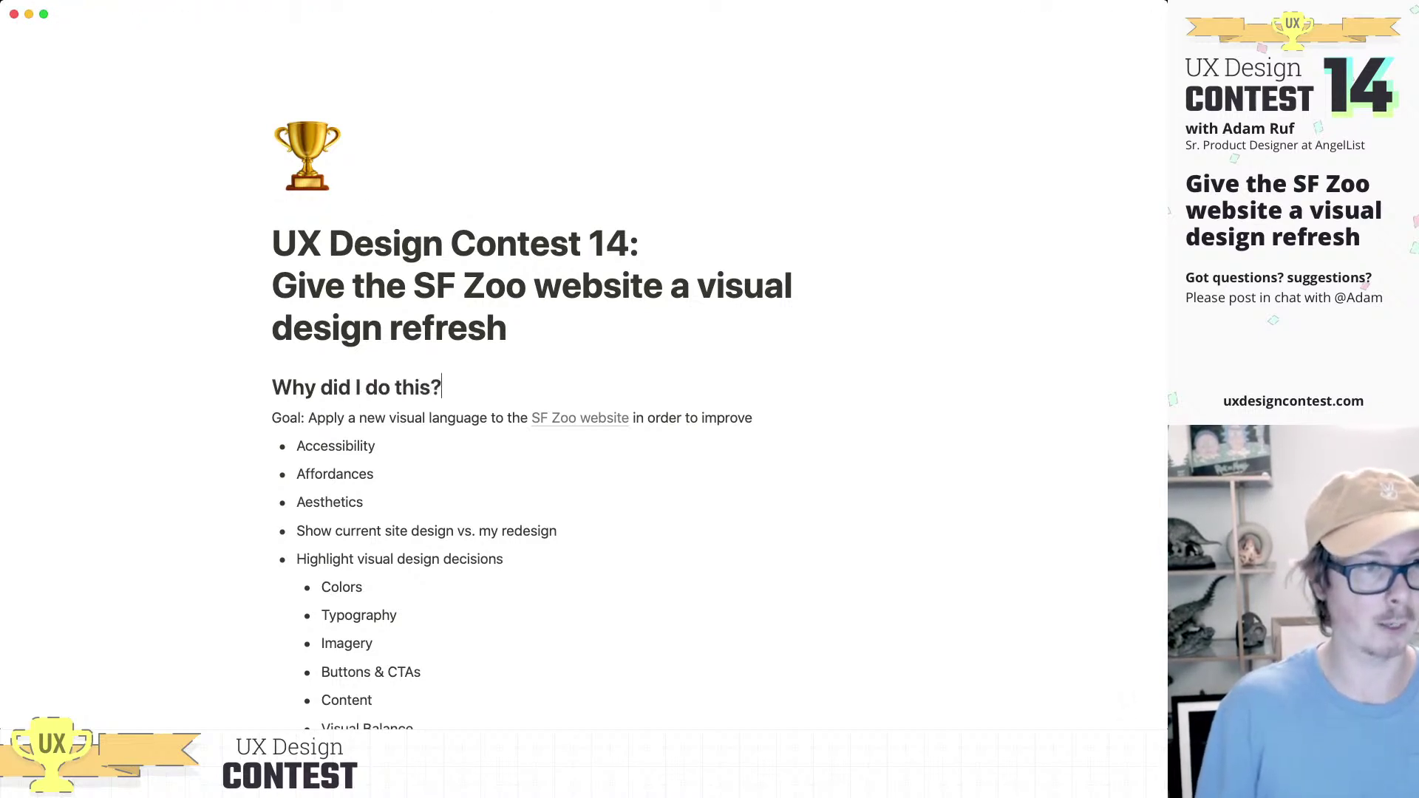
key(Return)
Step: Begin the paragraph with 'I run a contest for UX designer'
text(I'm runnn)
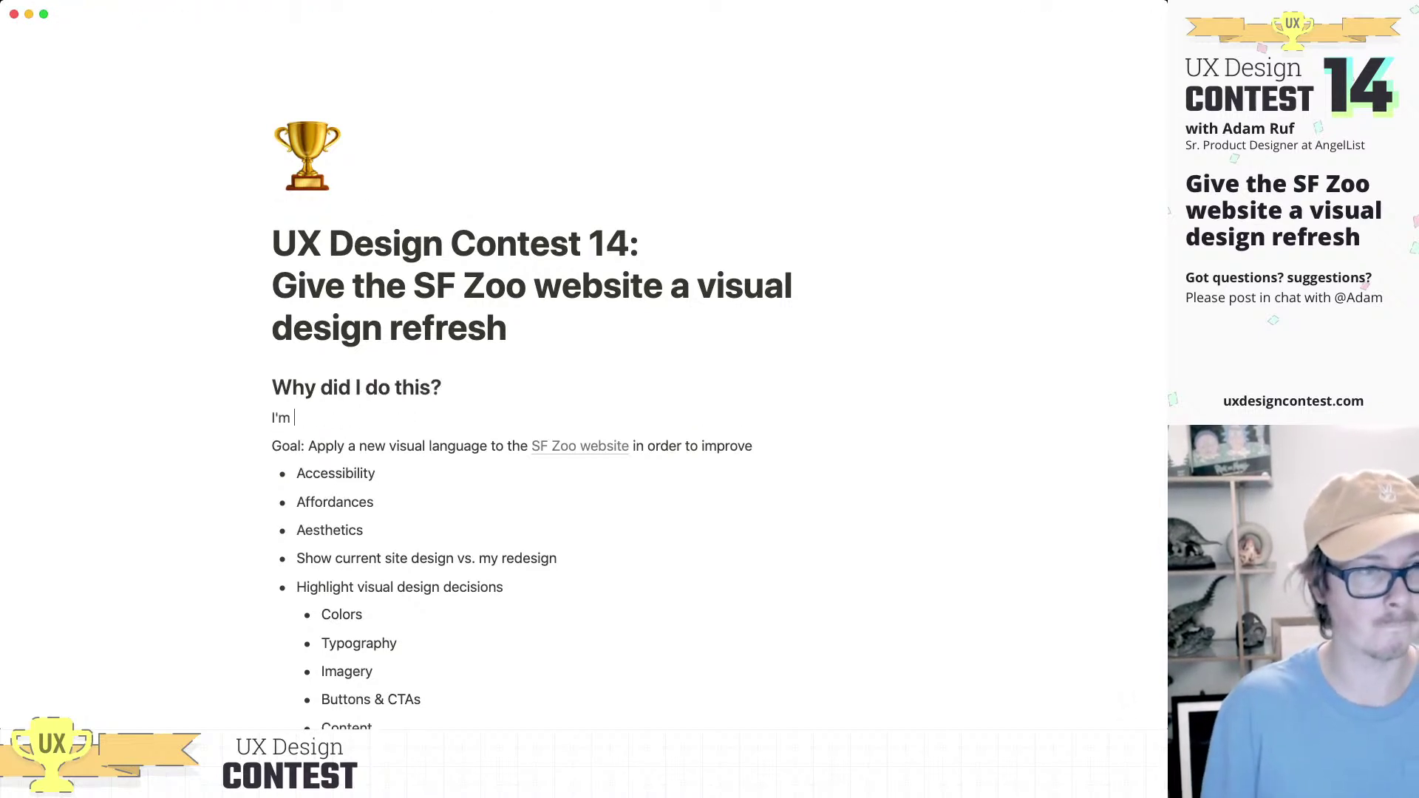
key(BackSpace)
key(BackSpace)
text(ning a)
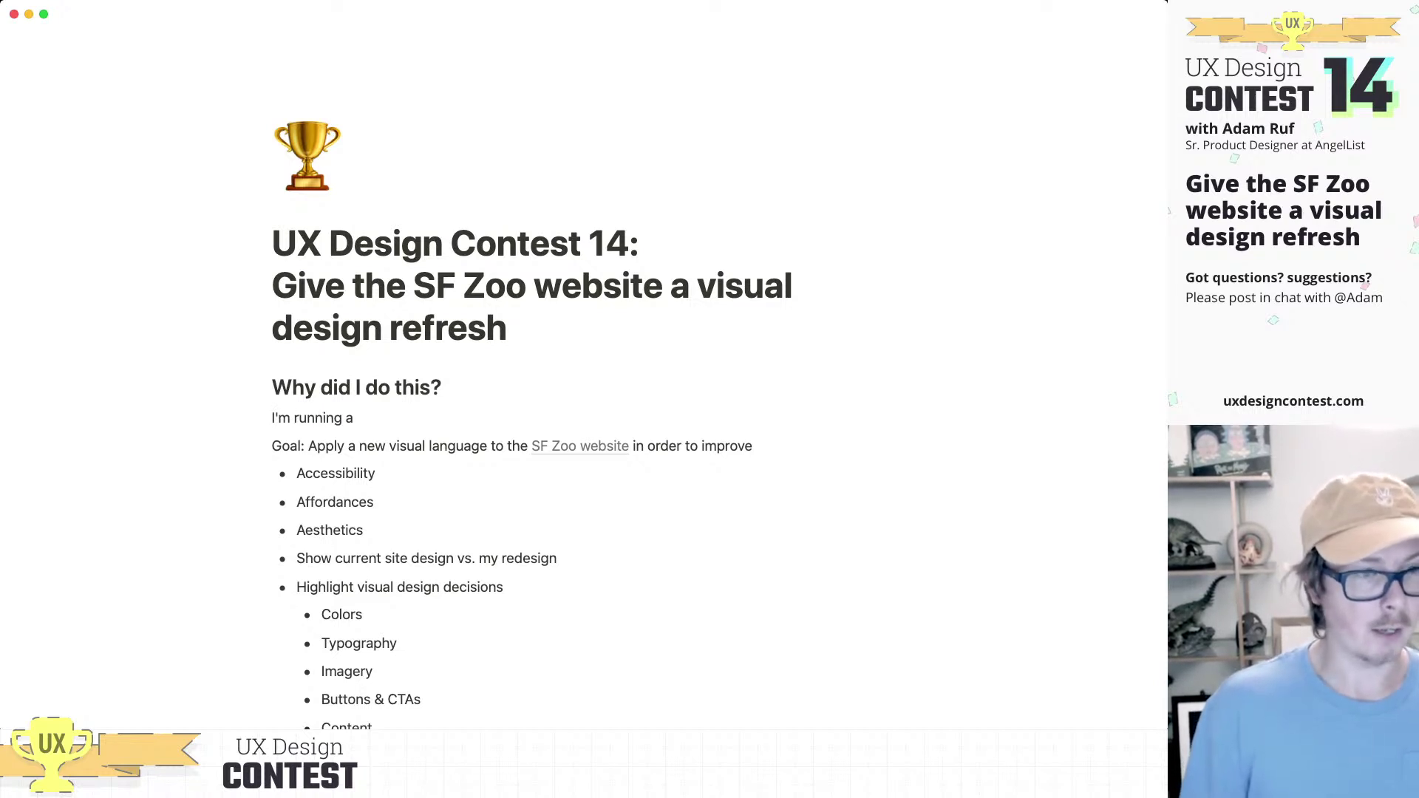
text( contest for)
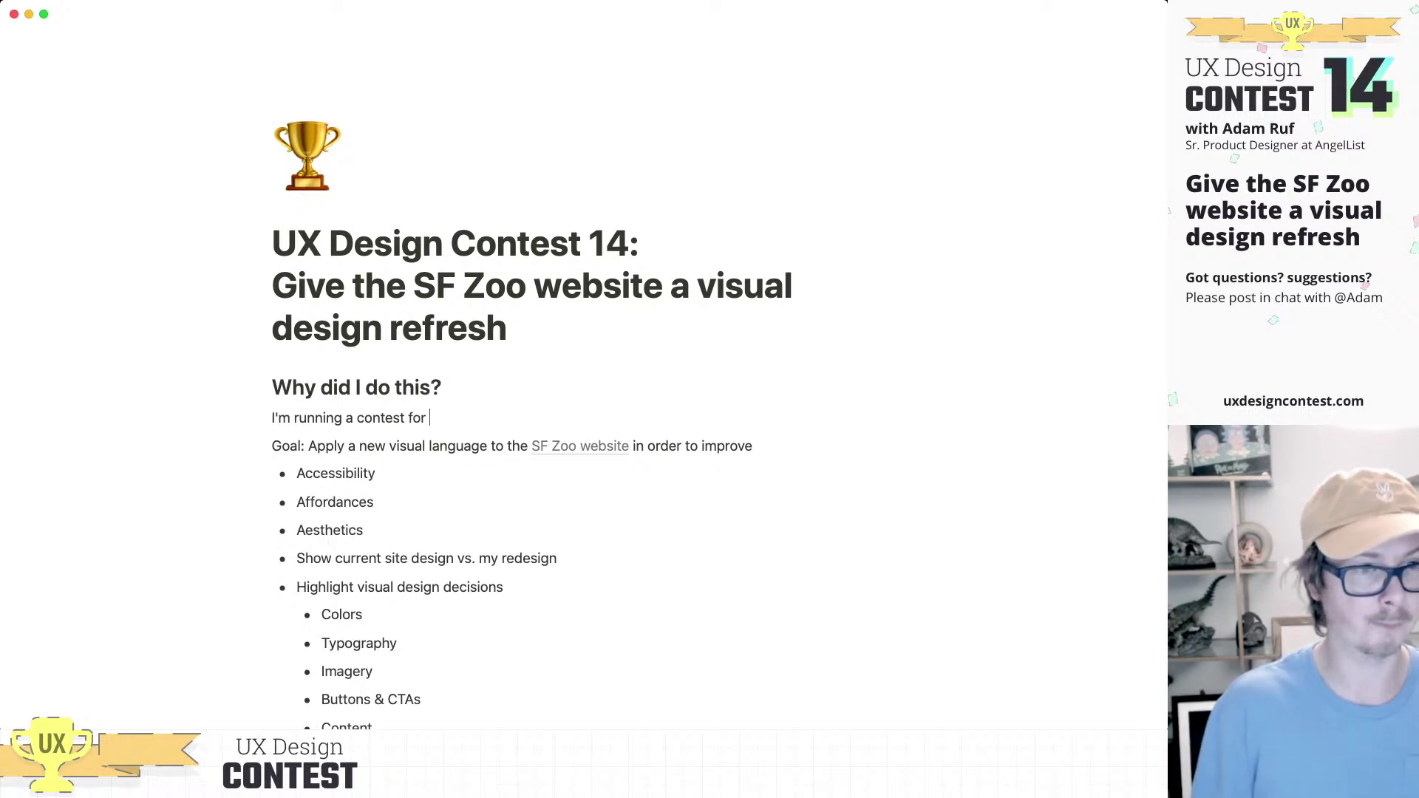
key(BackSpace)
key(BackSpace)
key(BackSpace)
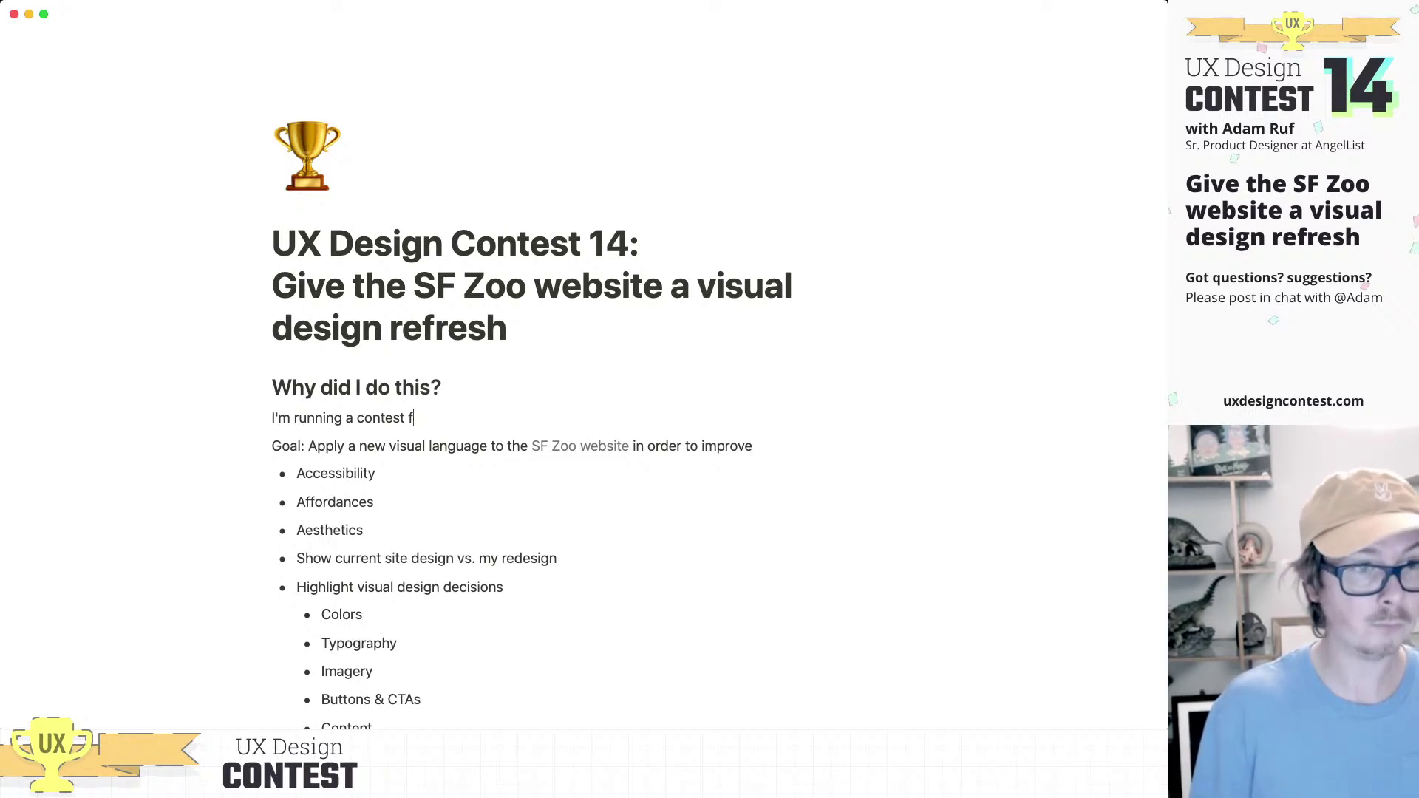
text(or UX des)
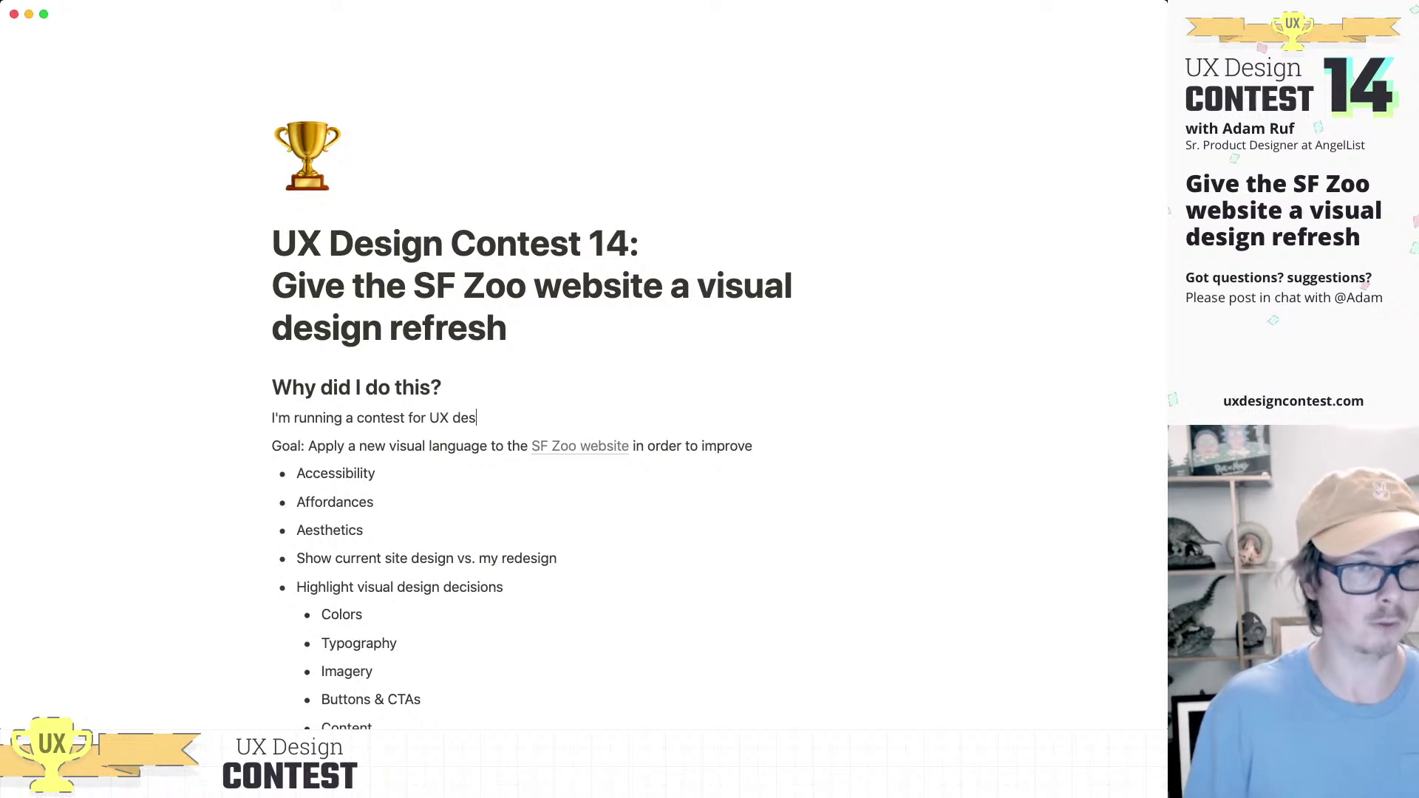
text(igner)
mouse_move(326, 418)
mouse_down()
mouse_move(346, 418)
mouse_move(315, 418)
mouse_up()
key(BackSpace)
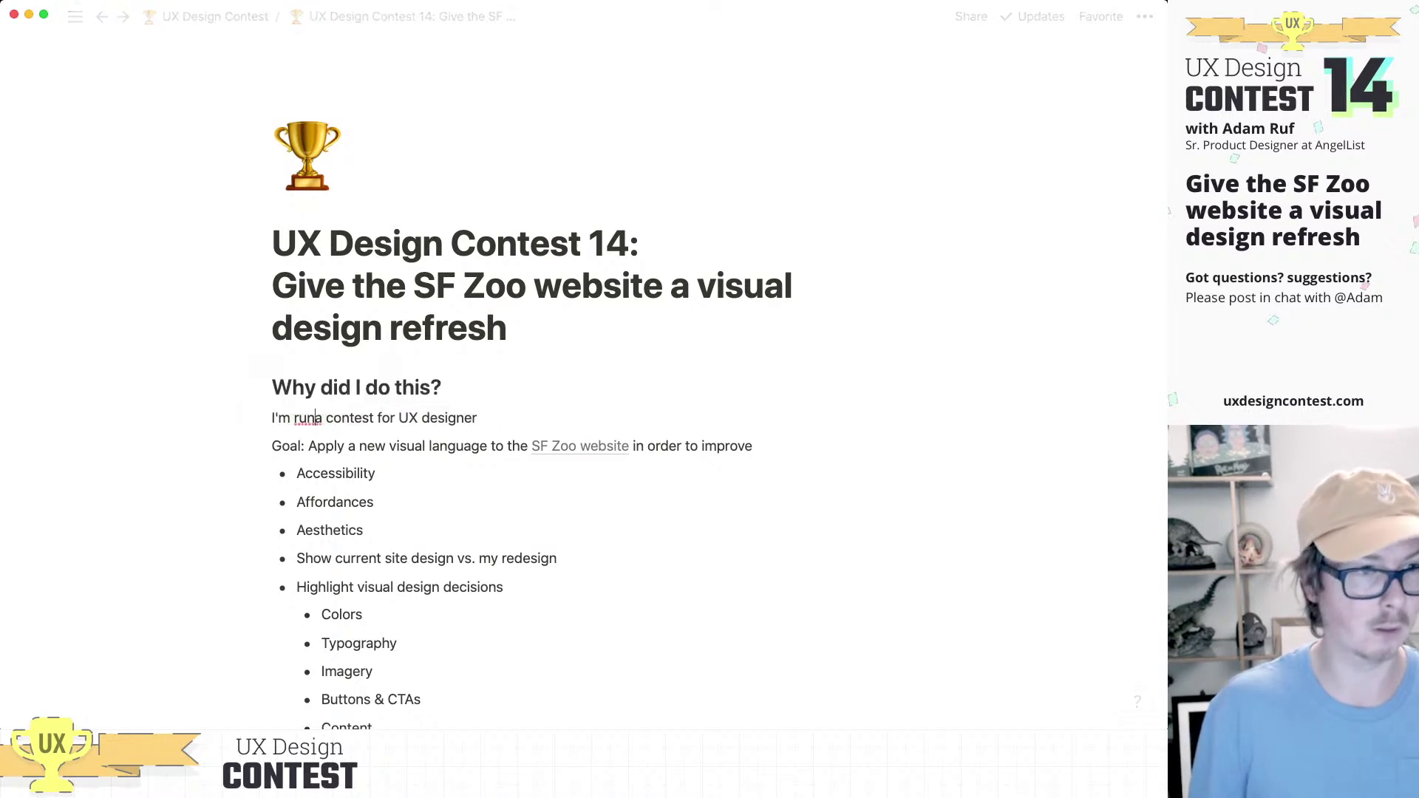
key(BackSpace)
key(BackSpace)
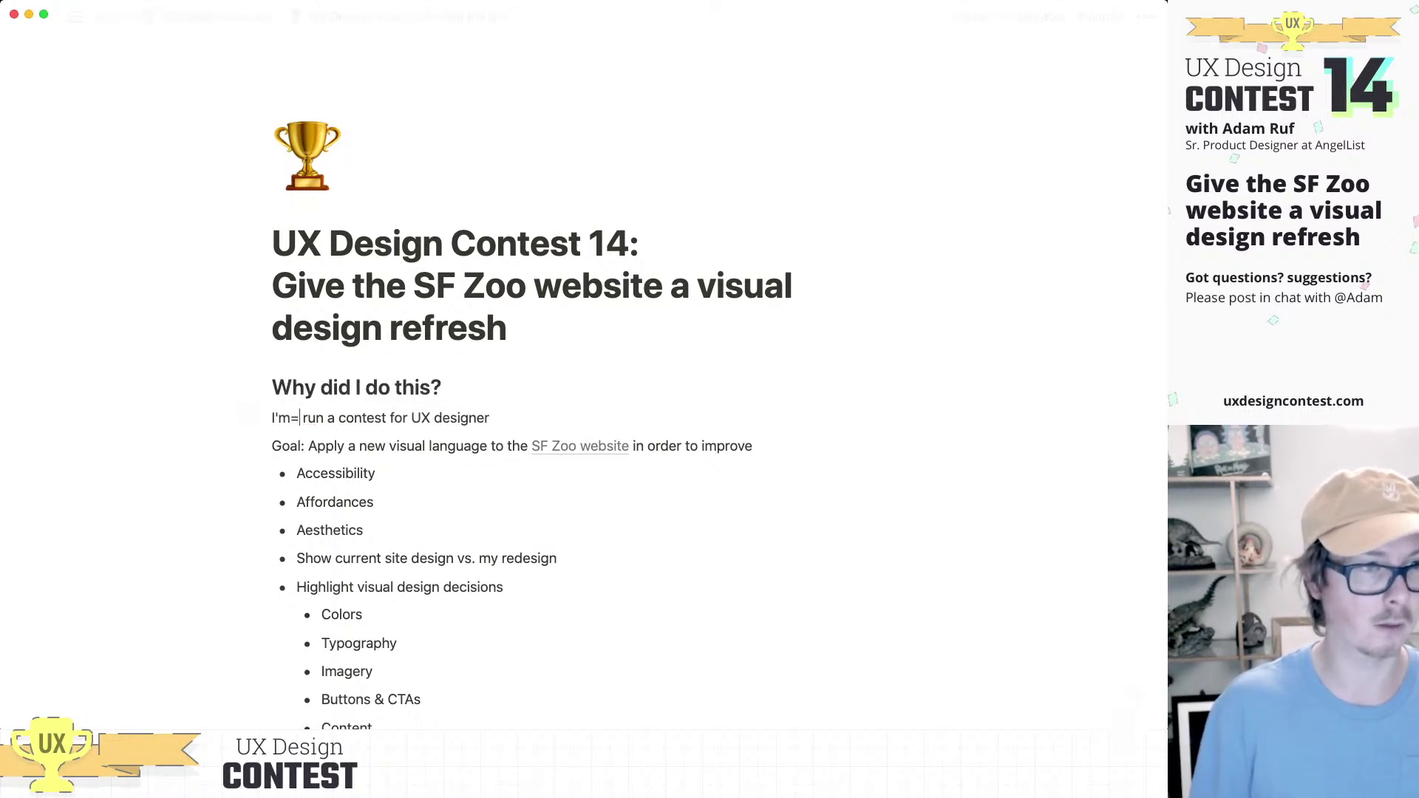
Step: Continue it about demonstrating the process of designing an entry, ending 'This contest was focused on'
click(466, 418)
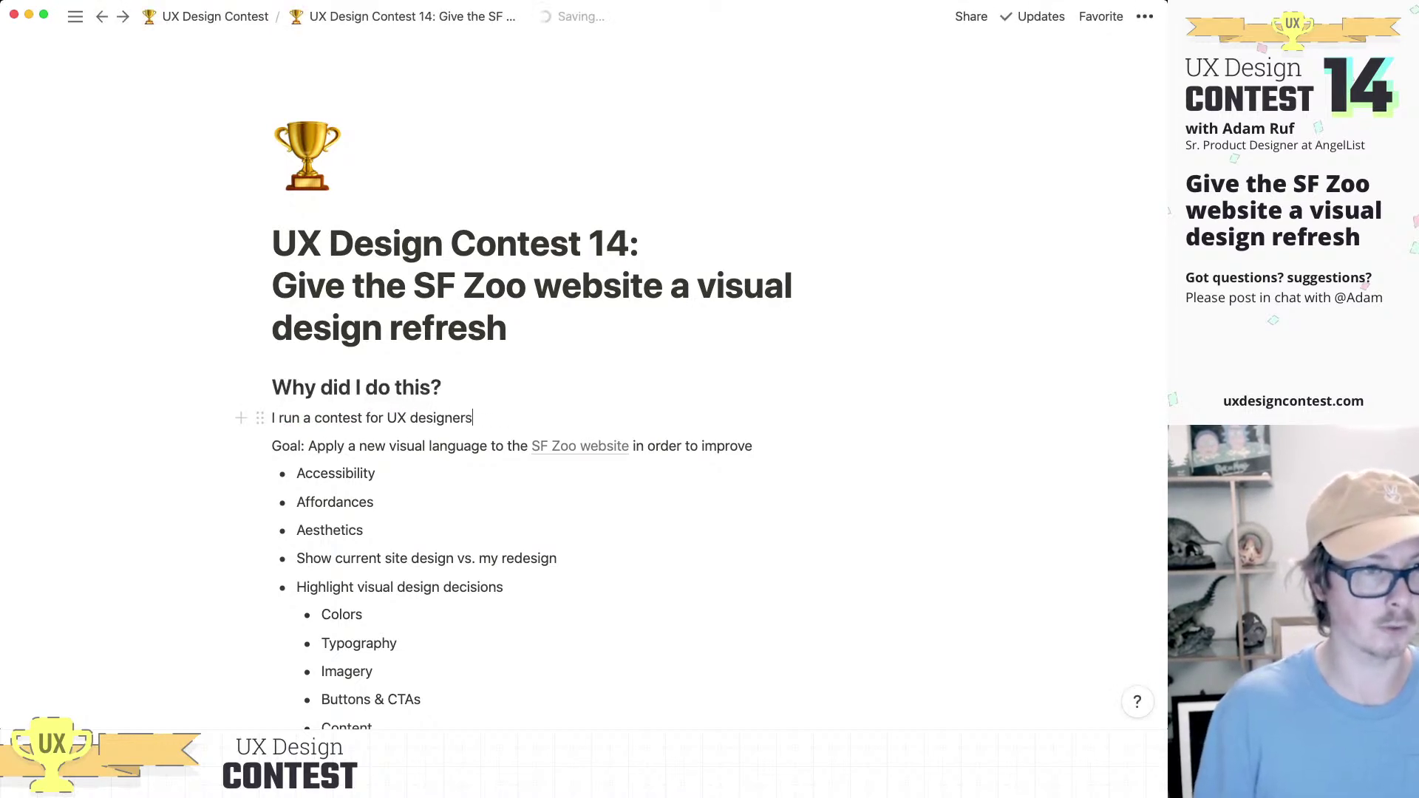
text(s and as)
key(BackSpace)
key(BackSpace)
text(as par)
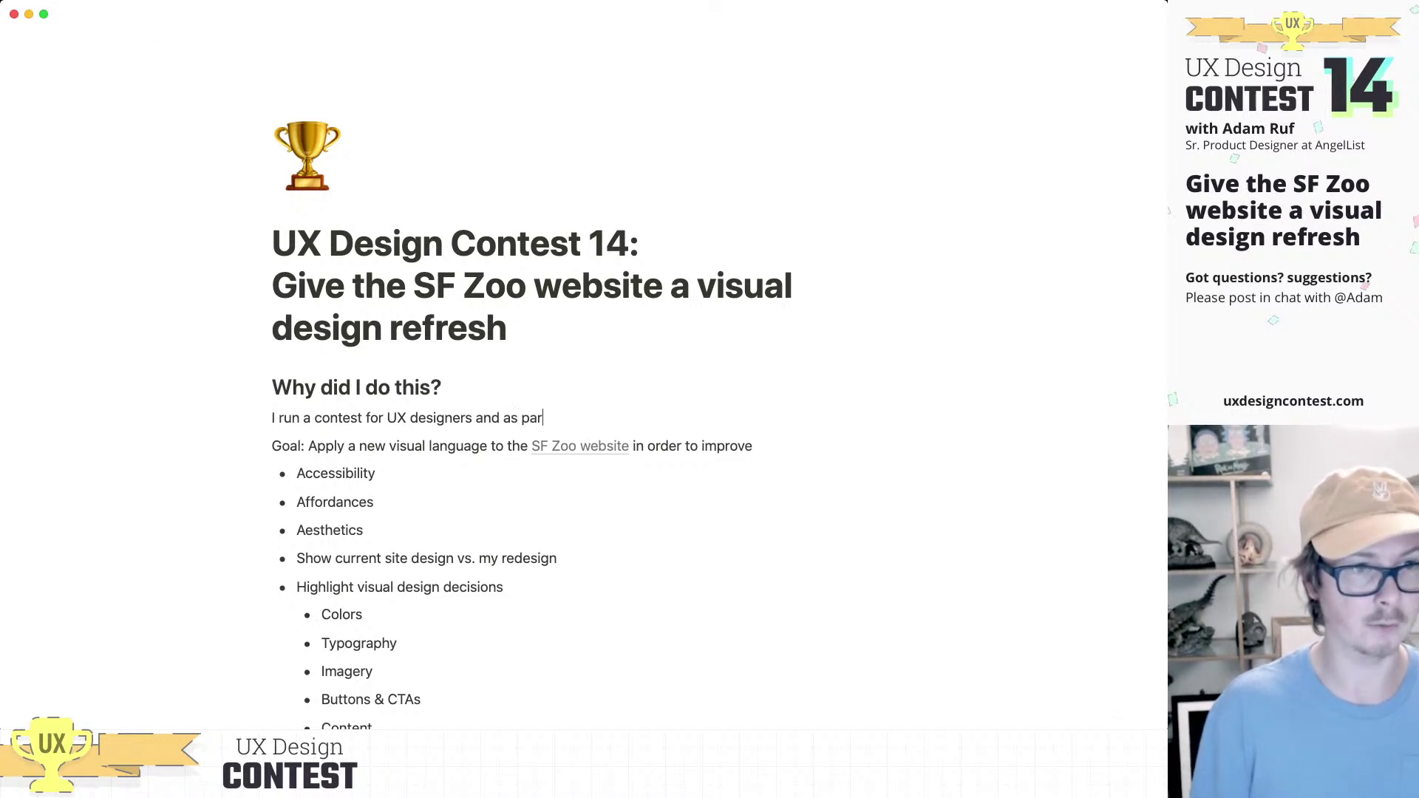
text(t of)
key(BackSpace)
key(BackSpace)
key(BackSpace)
key(BackSpace)
key(BackSpace)
key(BackSpace)
key(BackSpace)
key(BackSpace)
key(BackSpace)
key(BackSpace)
key(BackSpace)
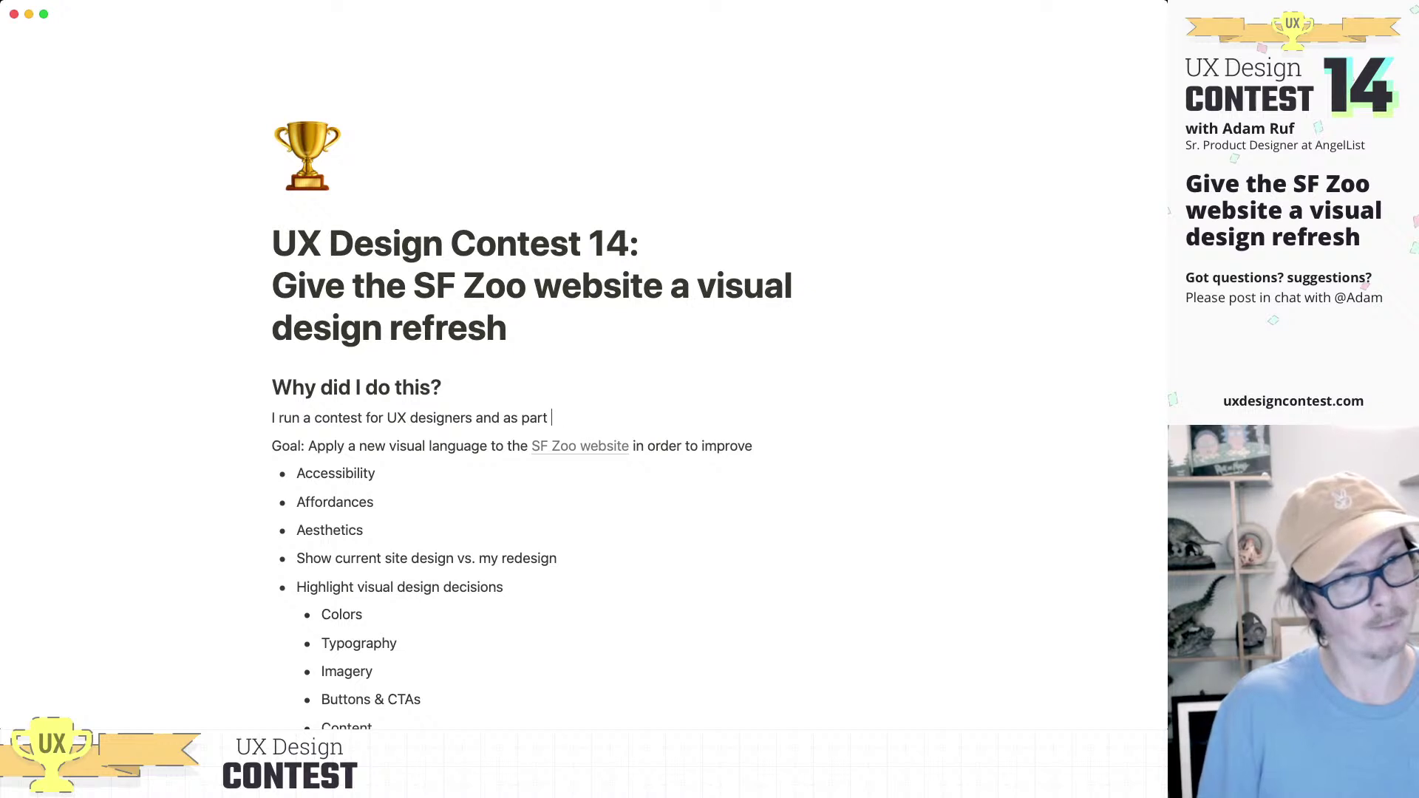
text(to support them)
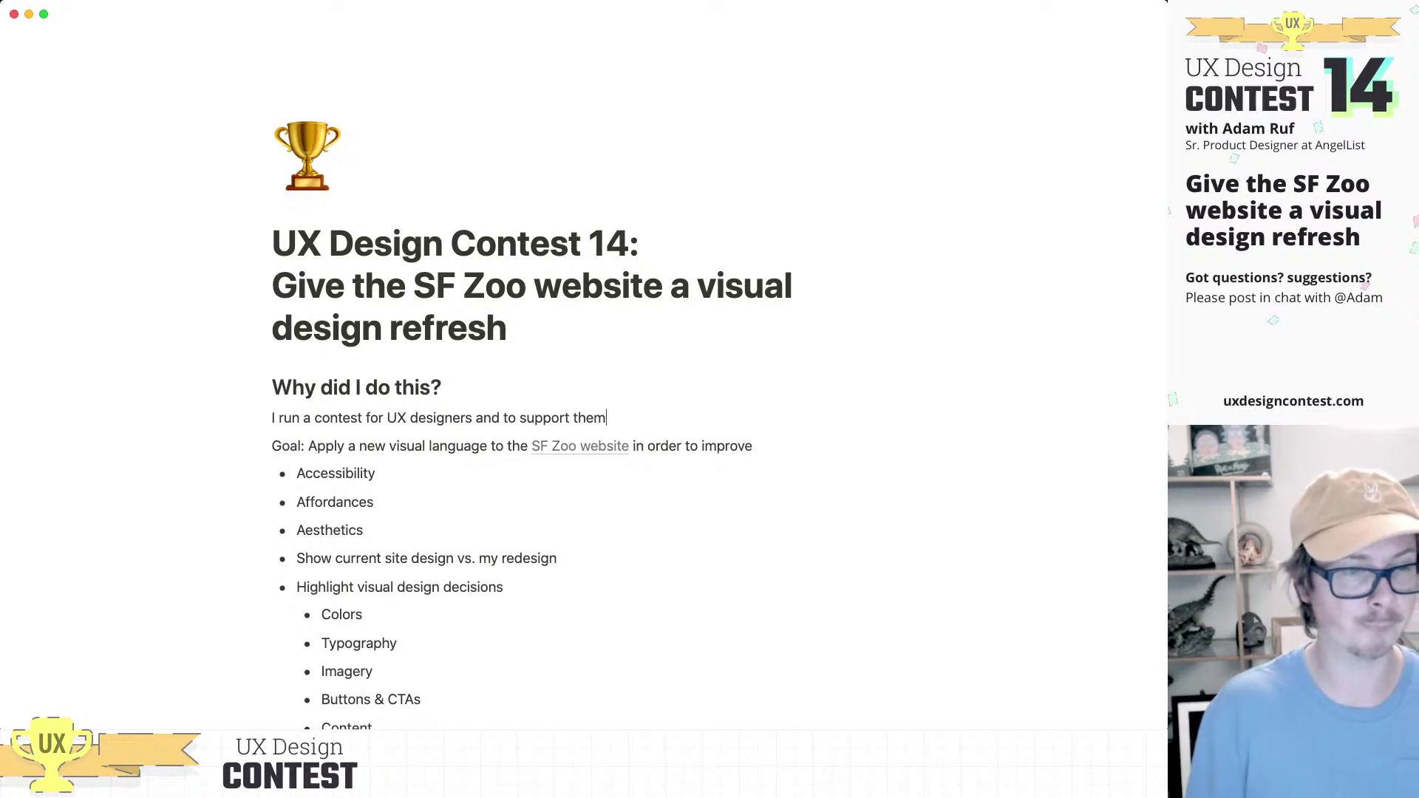
text(, I also participa)
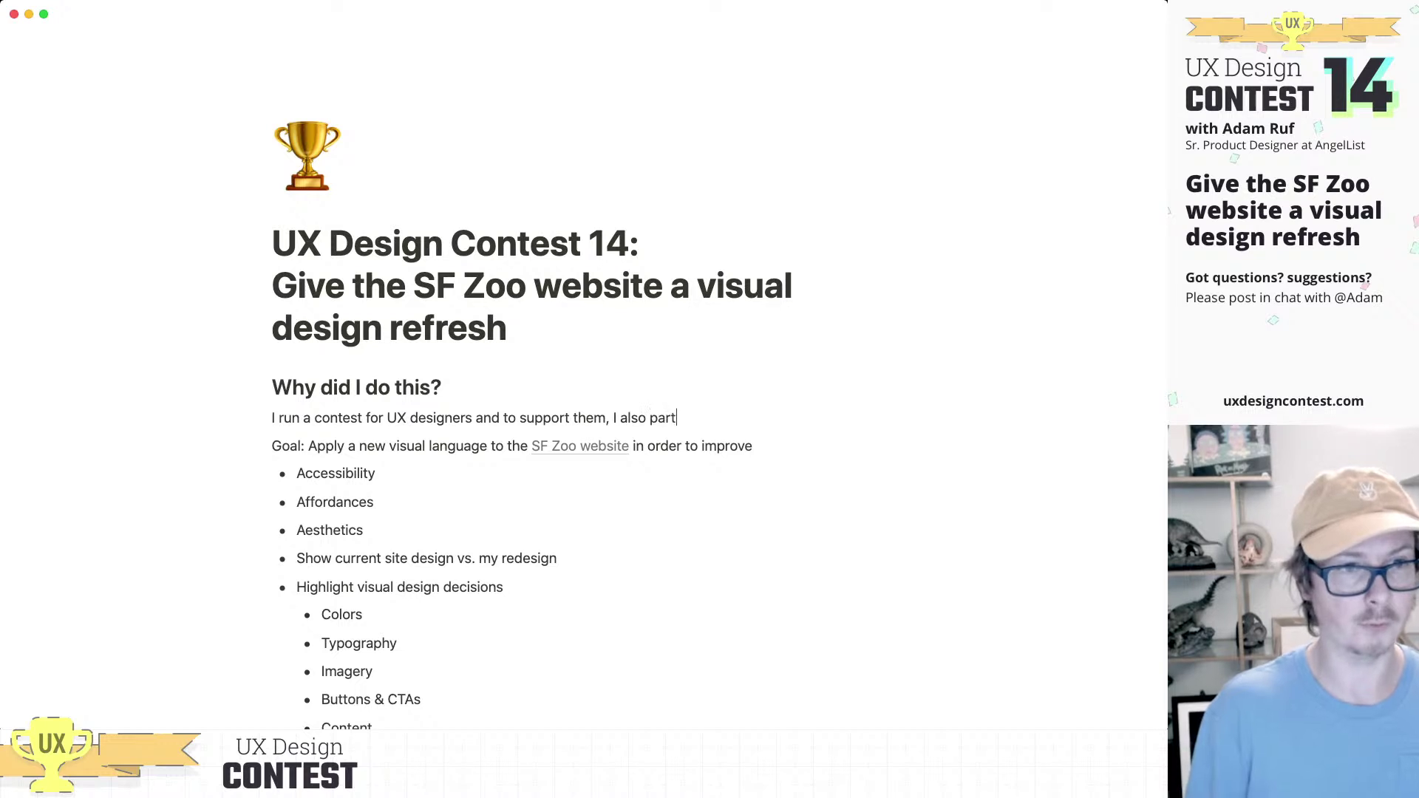
key(BackSpace)
key(BackSpace)
key(BackSpace)
key(BackSpace)
key(BackSpace)
key(BackSpace)
key(BackSpace)
key(BackSpace)
key(BackSpace)
key(BackSpace)
key(BackSpace)
key(BackSpace)
key(BackSpace)
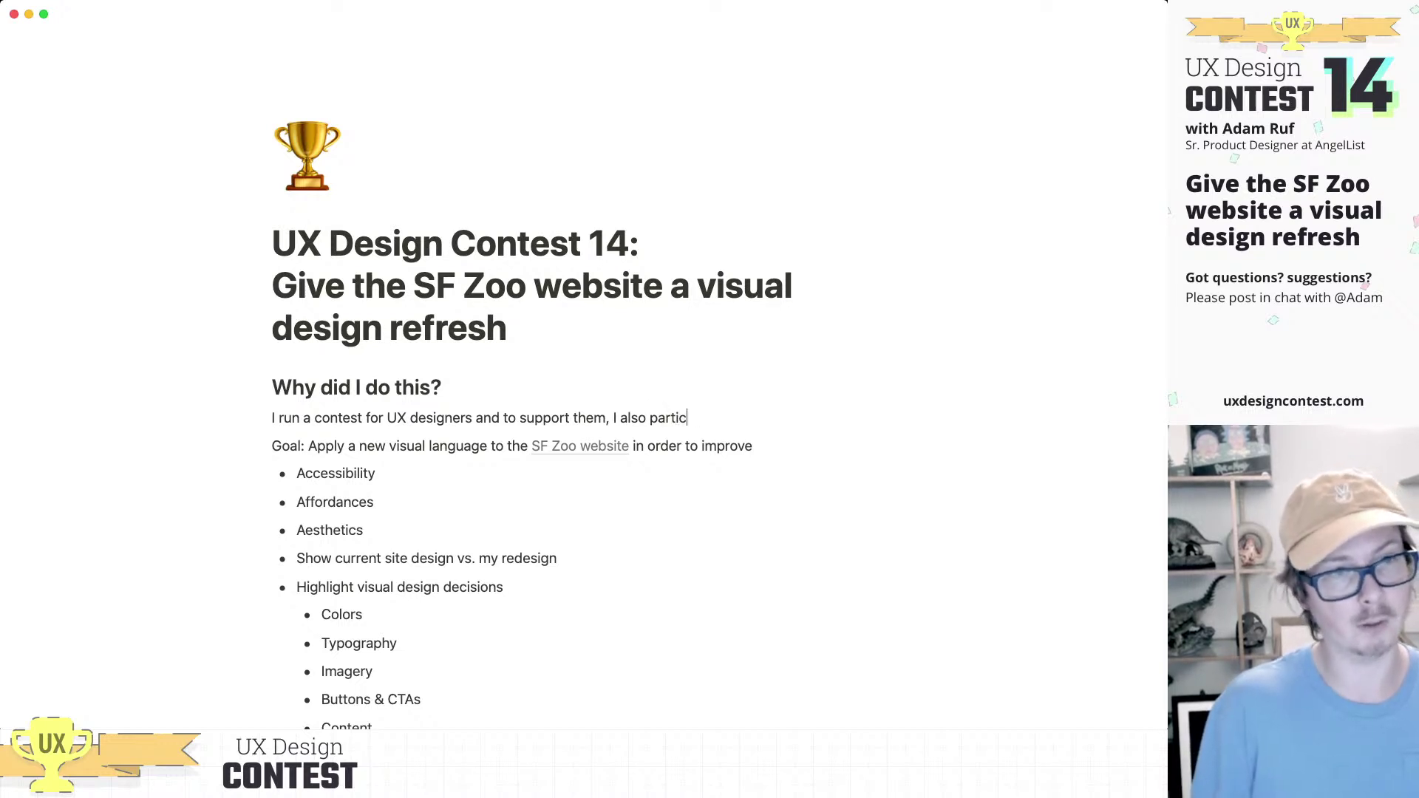
key(BackSpace)
text(demo)
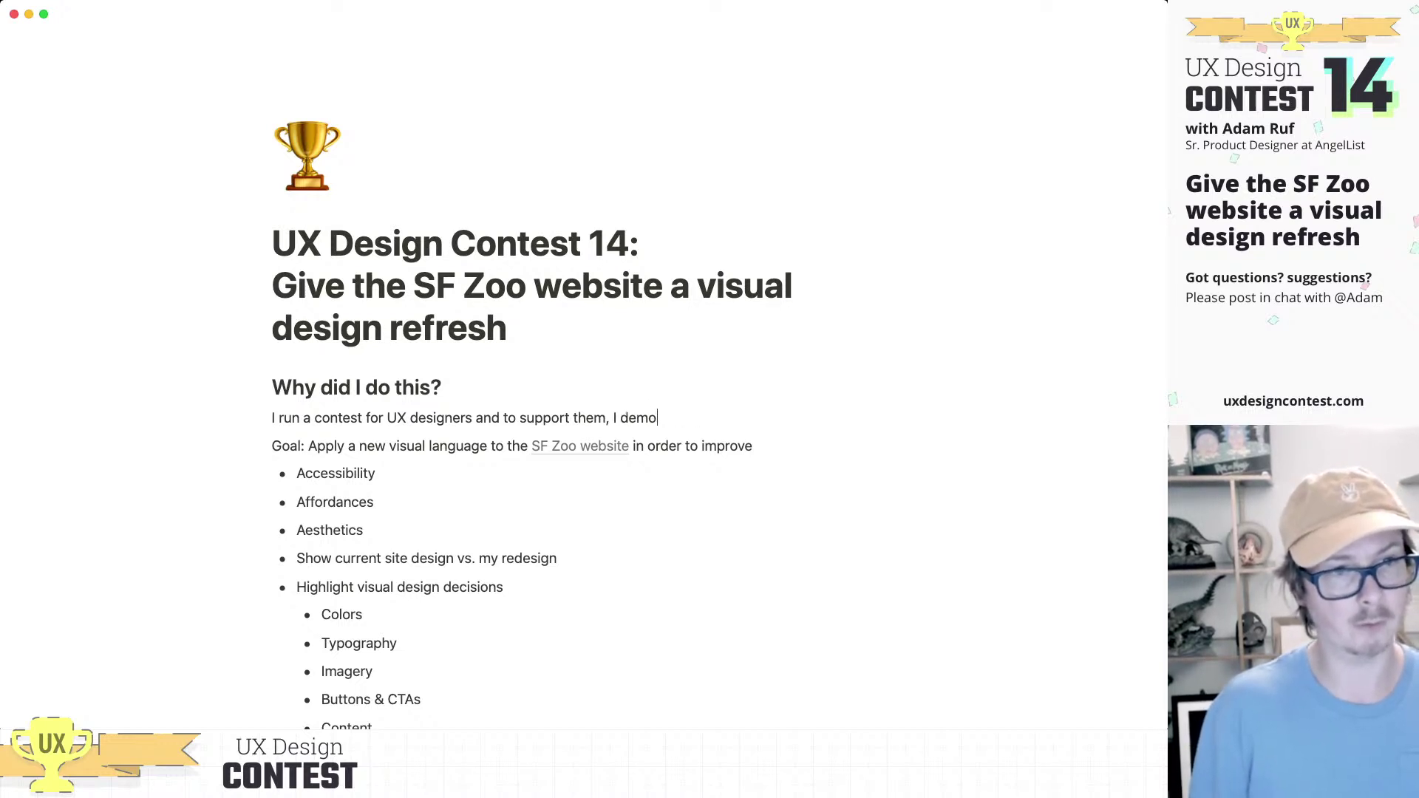
text(nstrate going t)
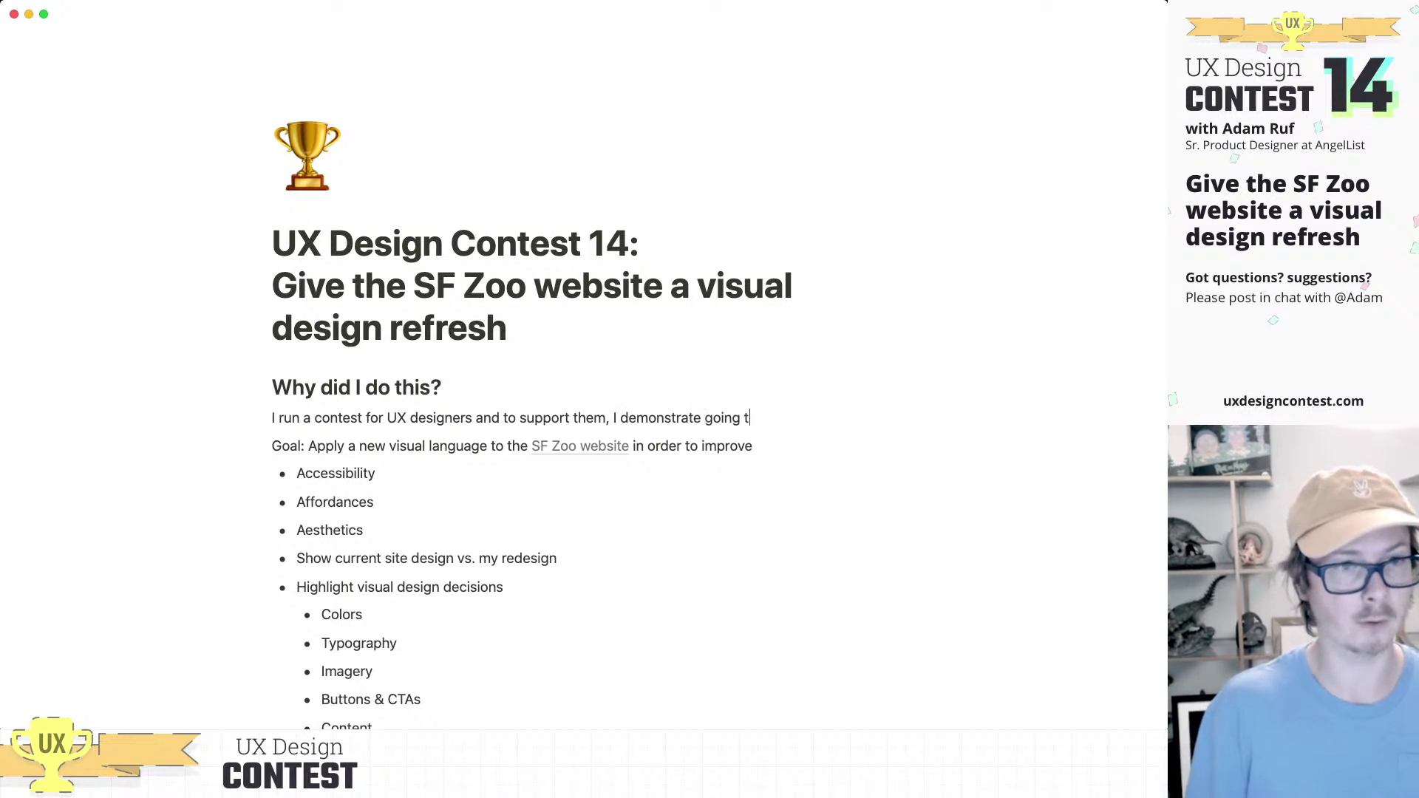
text(hrough the process of )
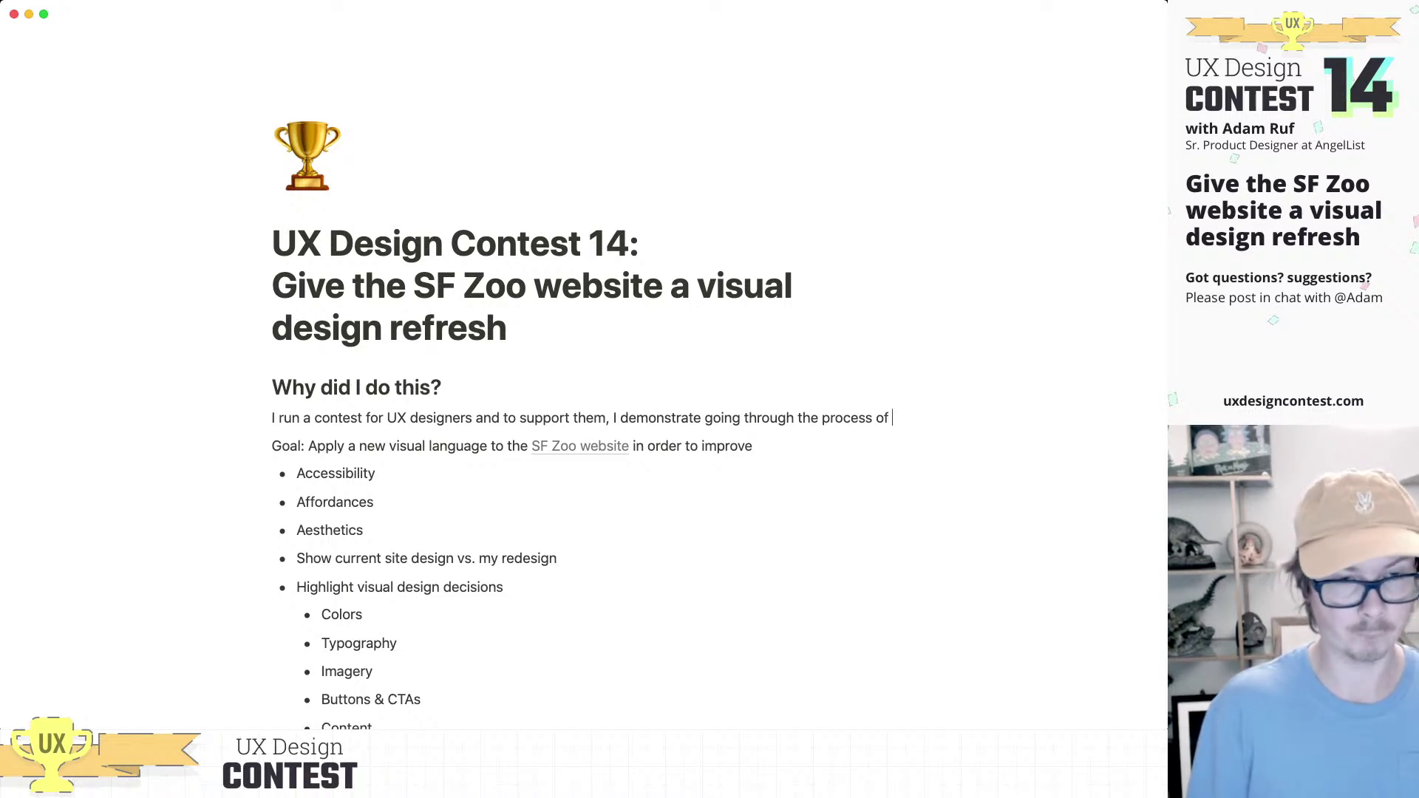
text(creating)
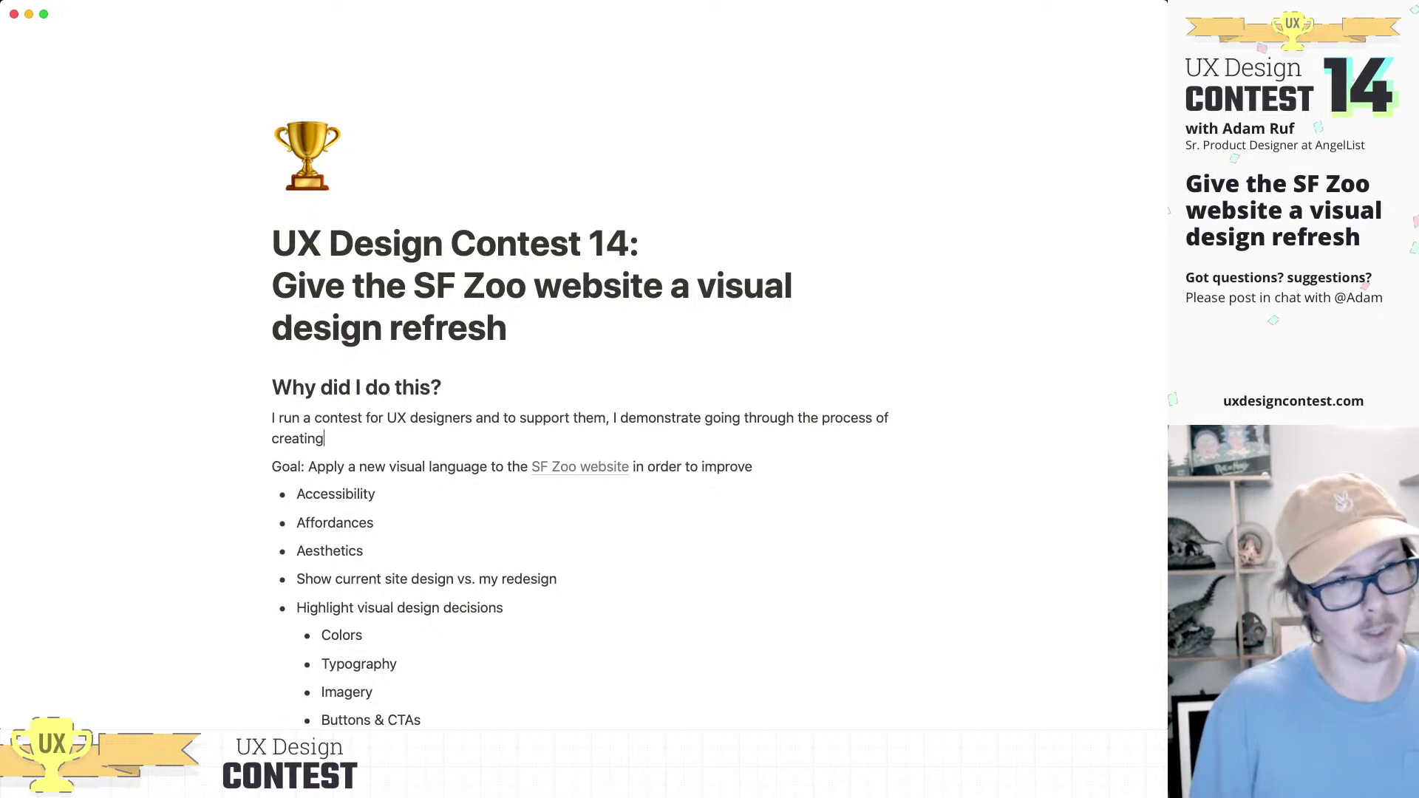
key(BackSpace)
key(BackSpace)
key(BackSpace)
key(BackSpace)
key(BackSpace)
key(BackSpace)
key(BackSpace)
key(BackSpace)
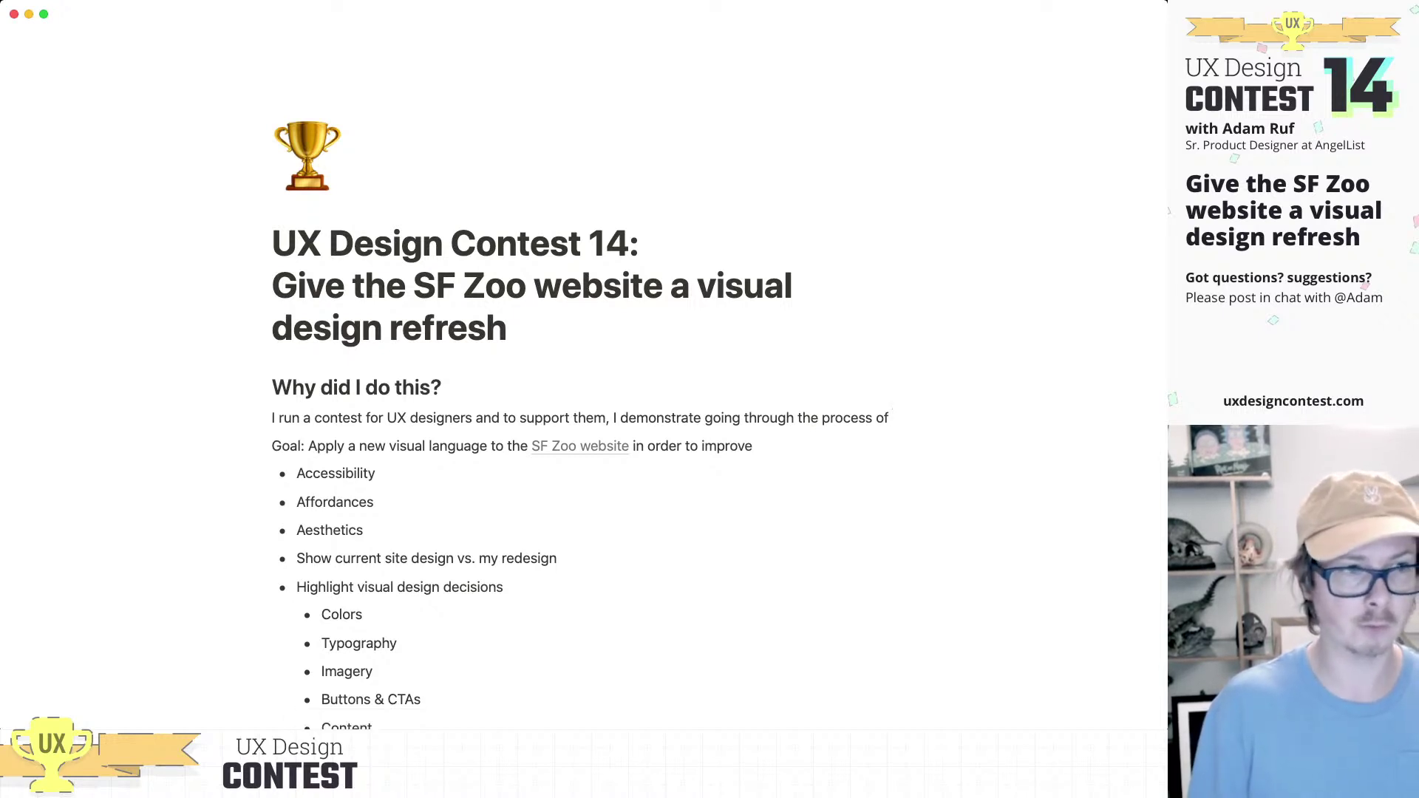
text(designing an entry. )
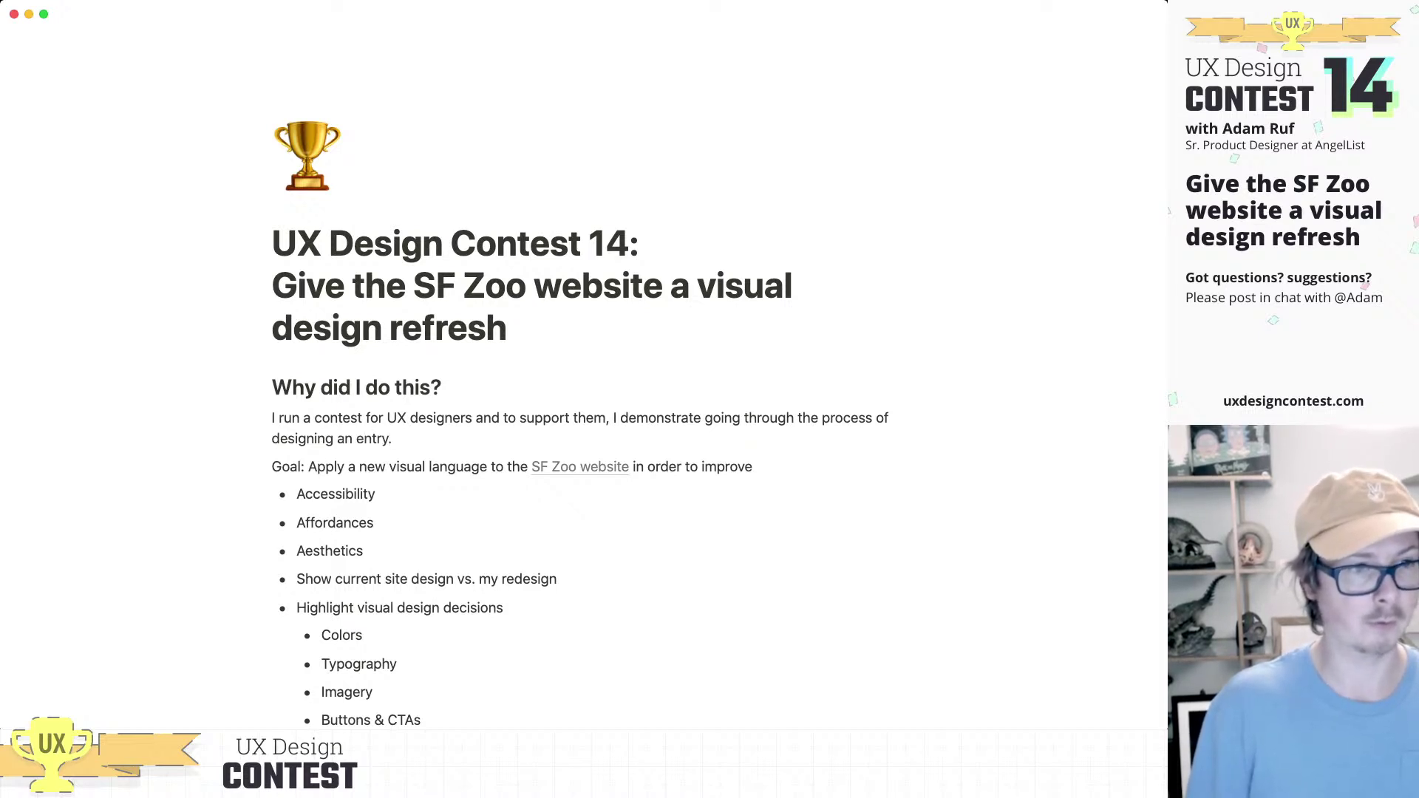
text(This contest was focused on)
Step: Finish with 'exercising visual design skills, testing competing visual design variations, and communicating about design decisions.'
text(exer)
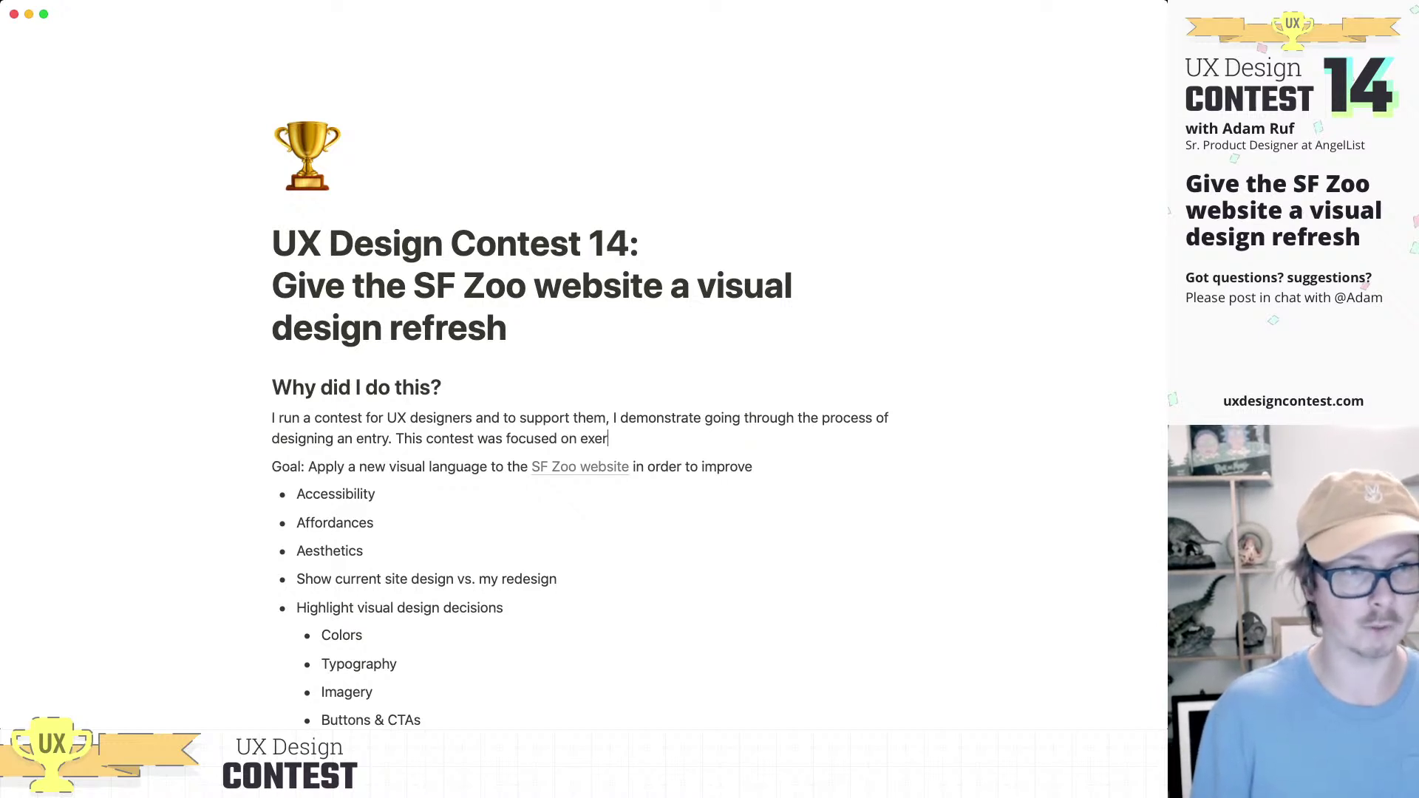
text(cising visual )
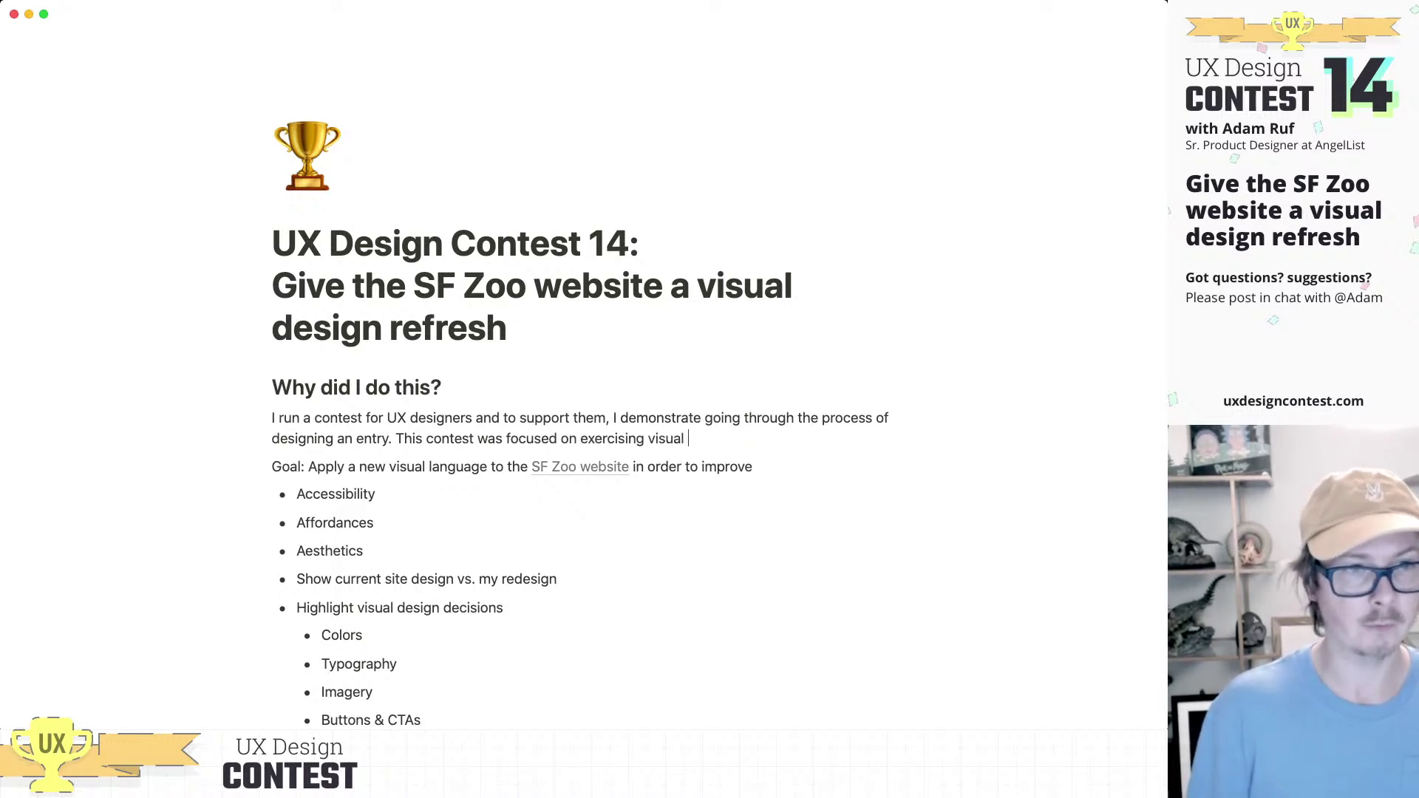
text(design skills)
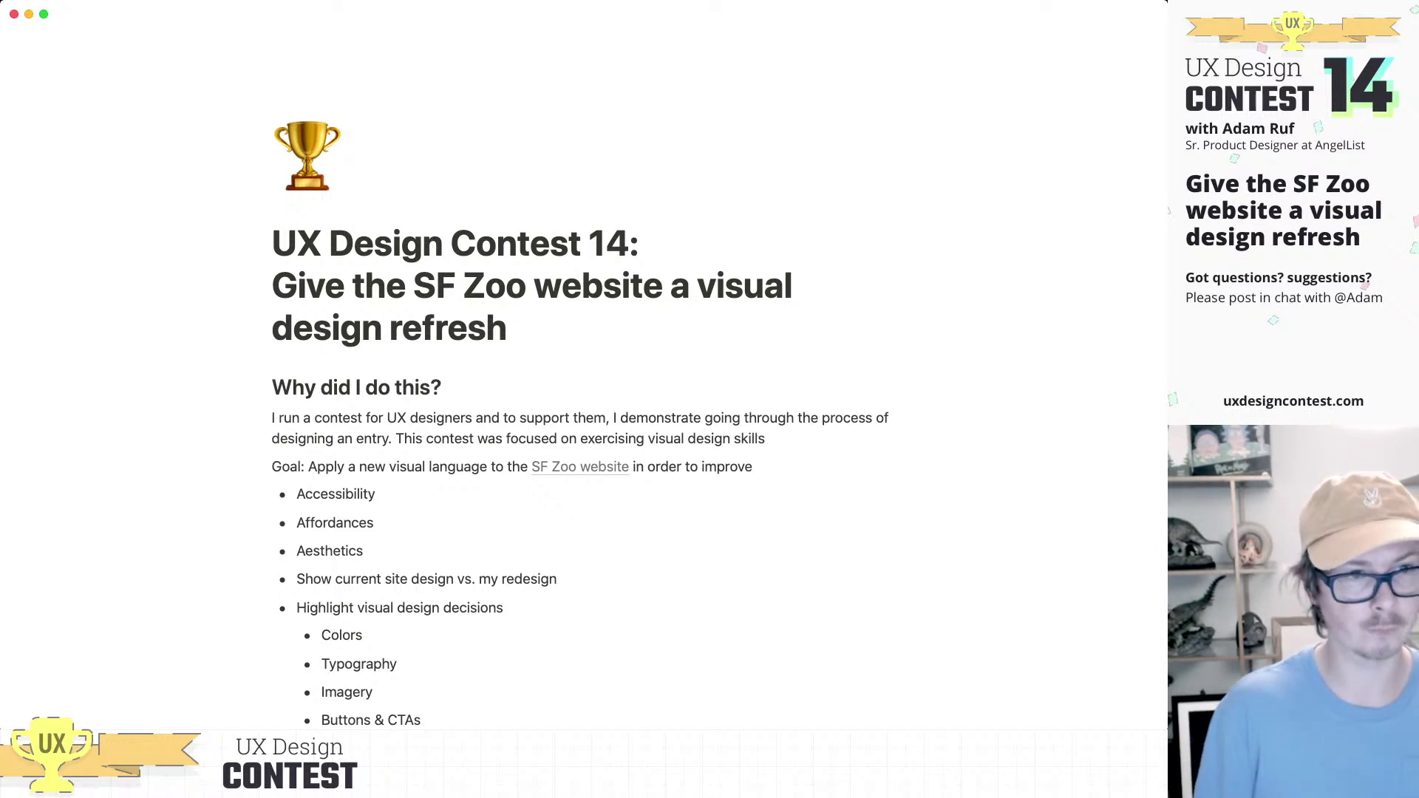
text(.)
scroll(577, 444, down, 2)
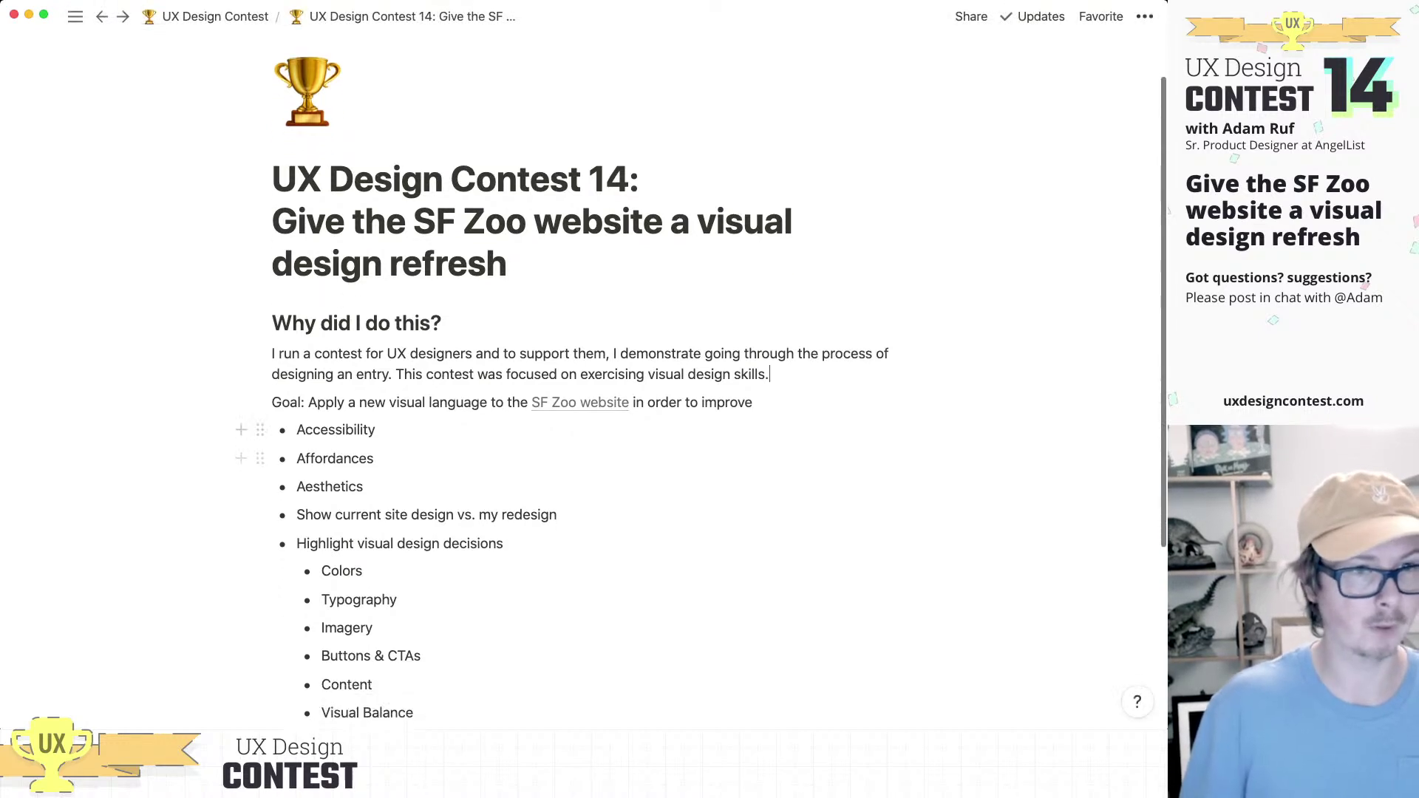
key(BackSpace)
text(and )
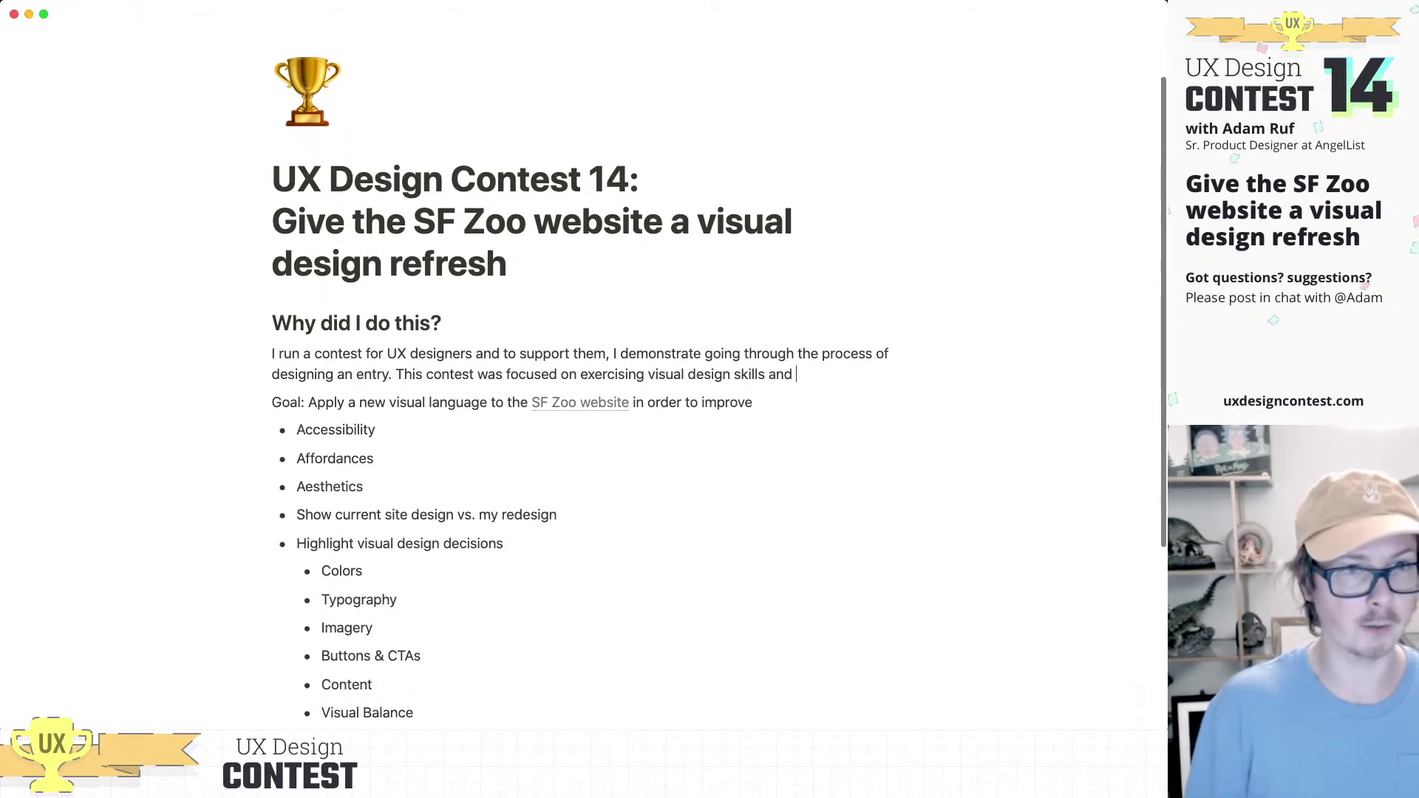
text(communicating)
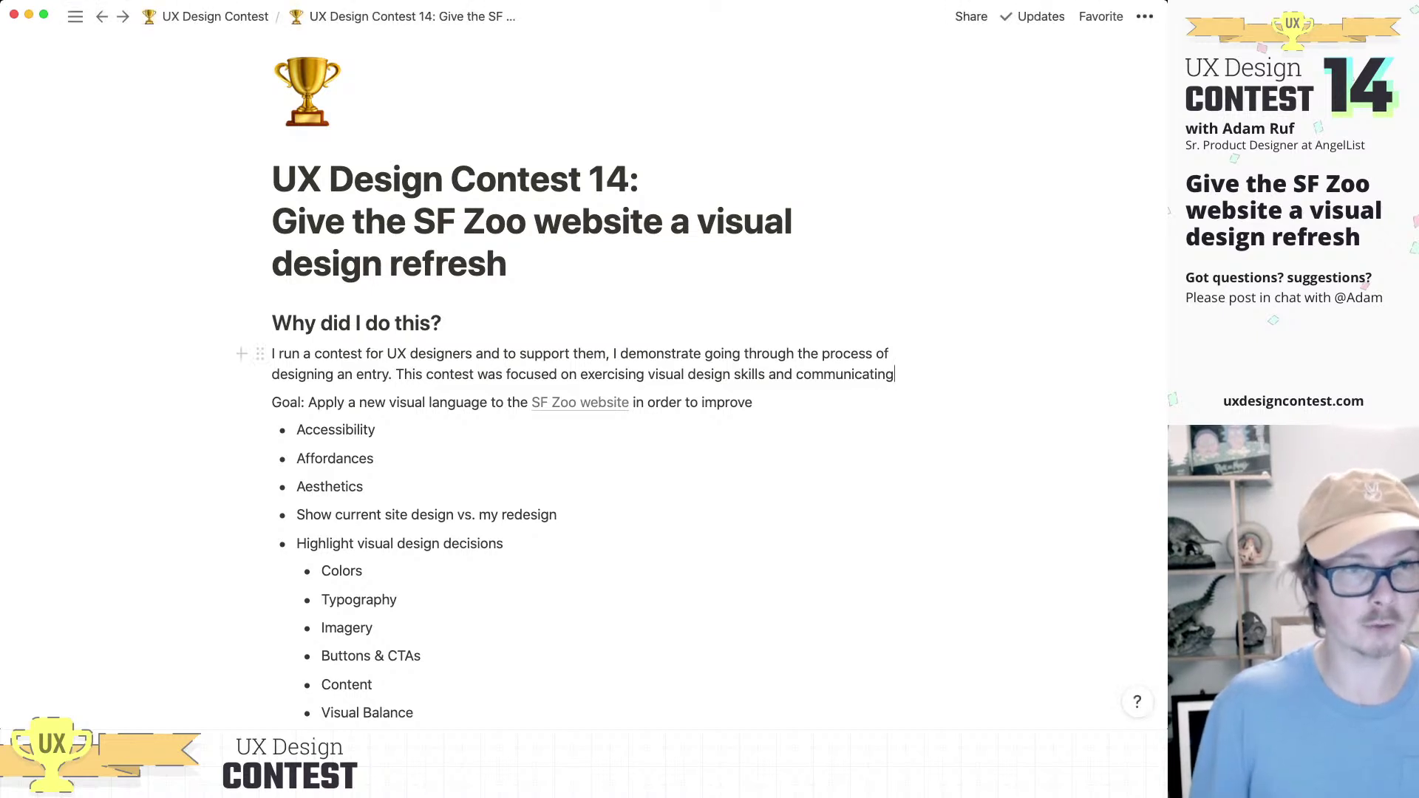
key(Escape)
click(766, 374)
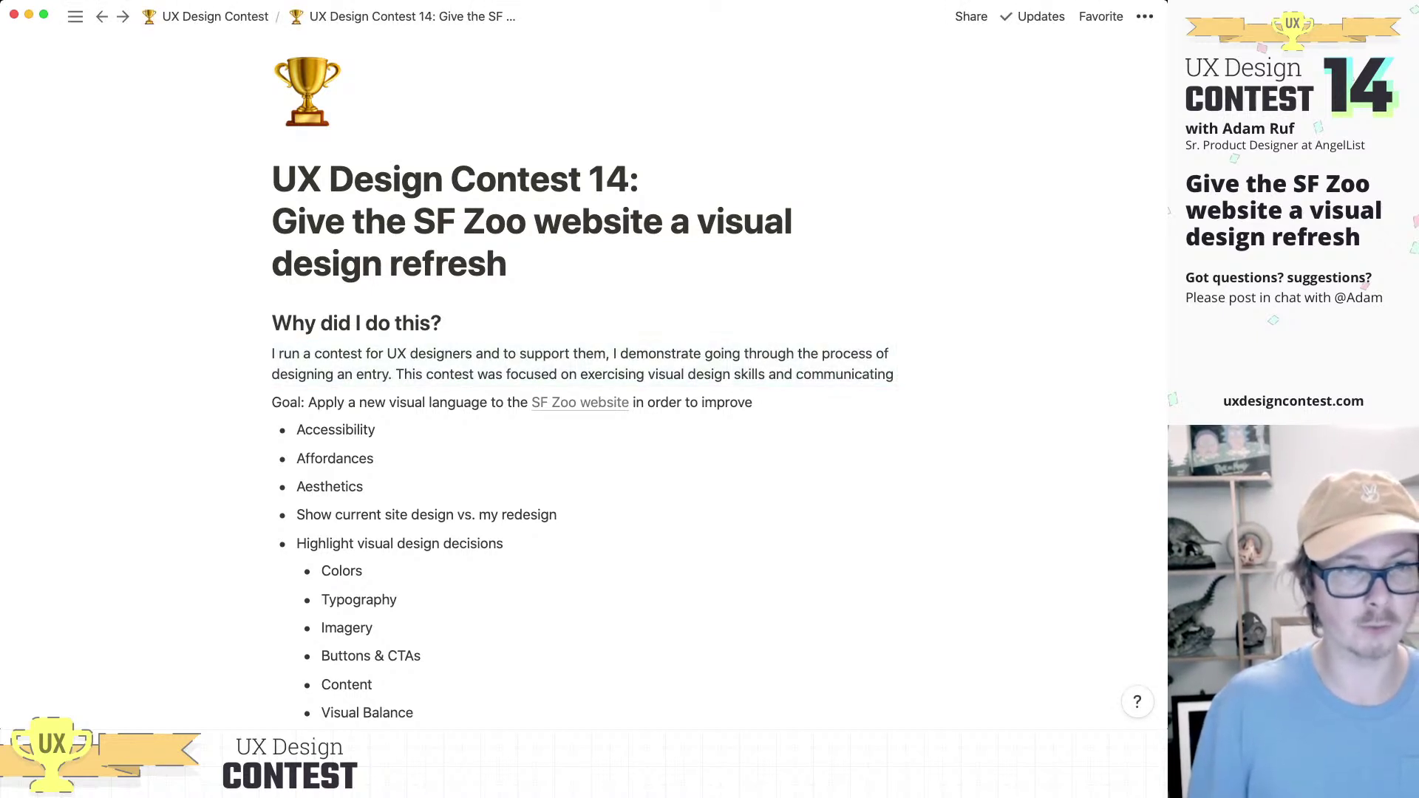
drag(767, 373, 894, 373)
text(, testing )
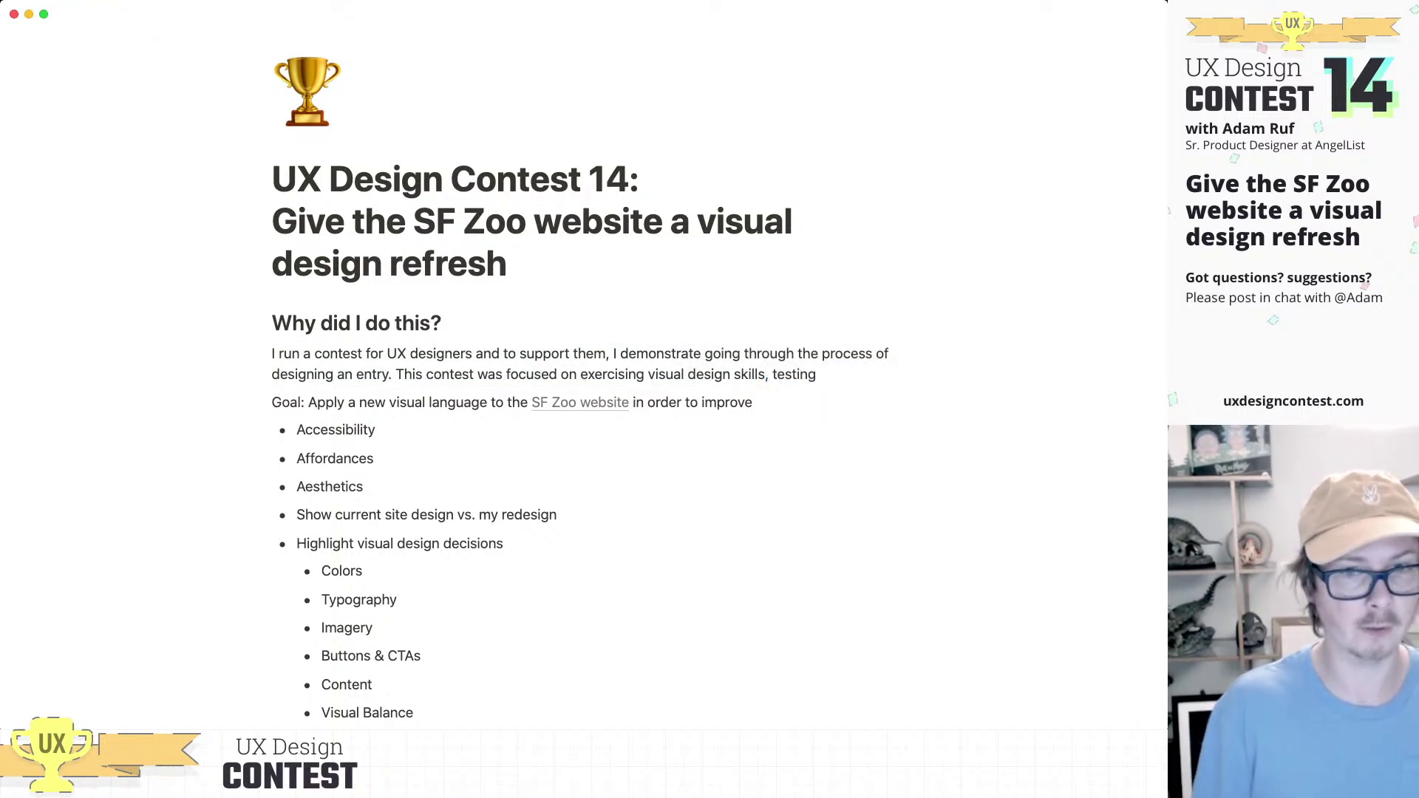
text(compet)
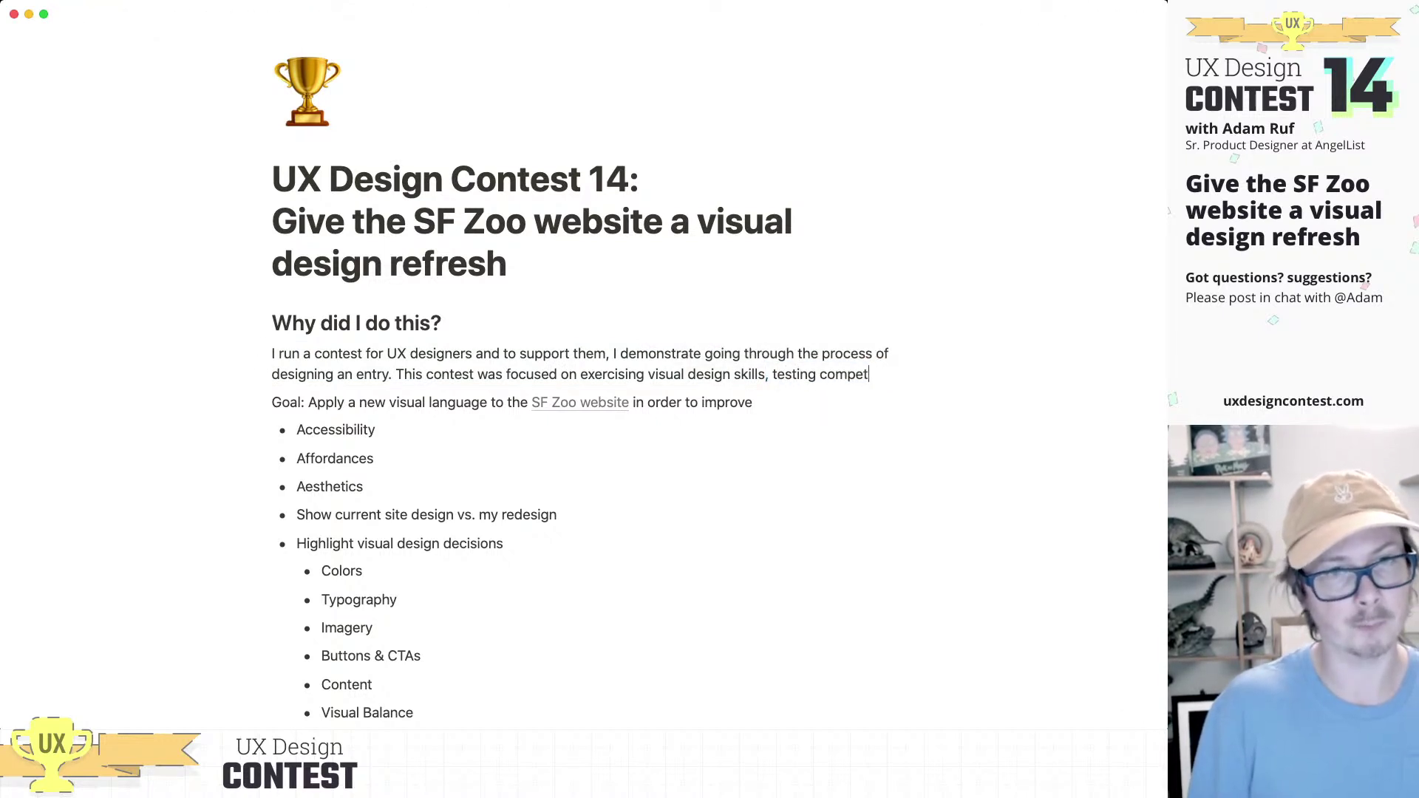
text(ing visual design)
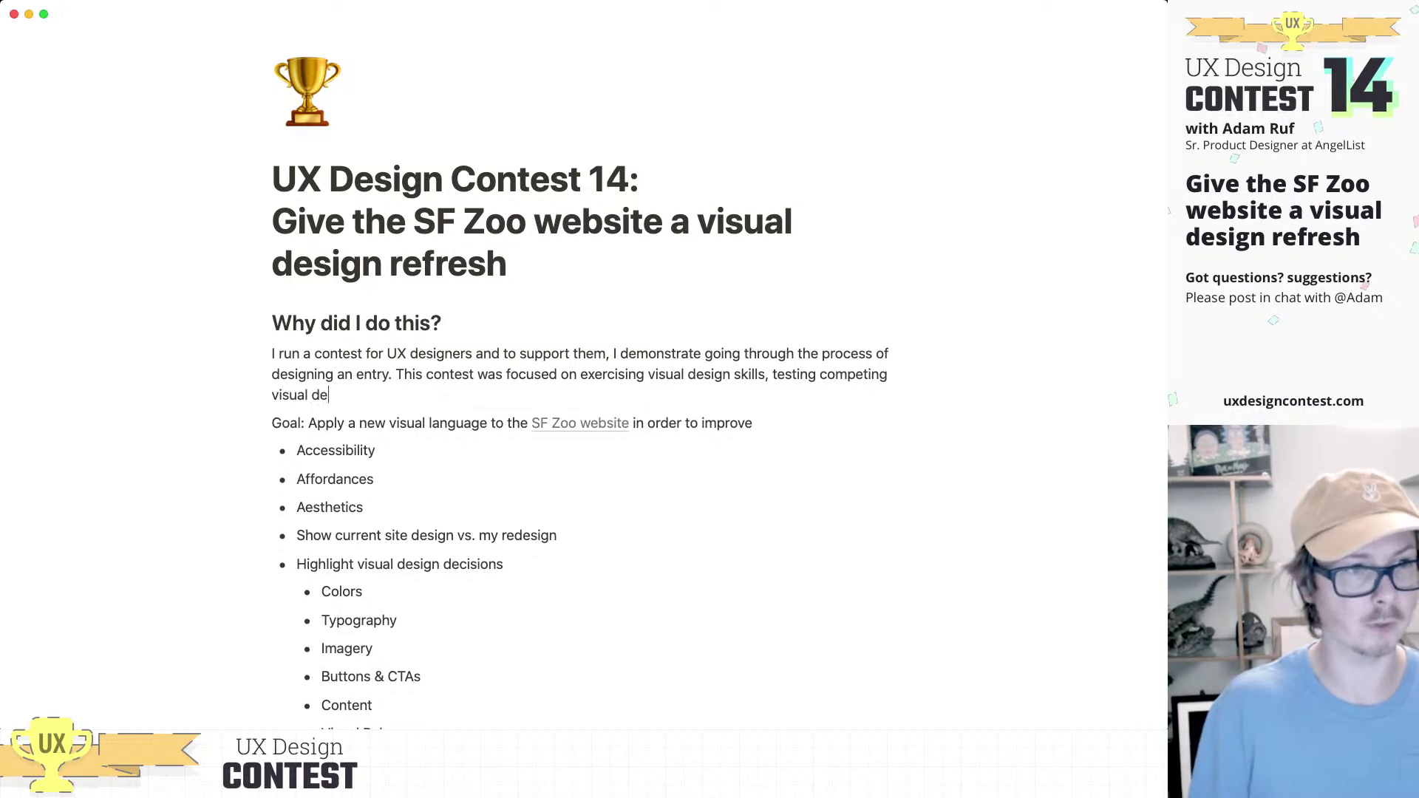
text( options)
key(BackSpace)
key(BackSpace)
key(BackSpace)
key(BackSpace)
key(BackSpace)
key(BackSpace)
key(BackSpace)
text(variations, and)
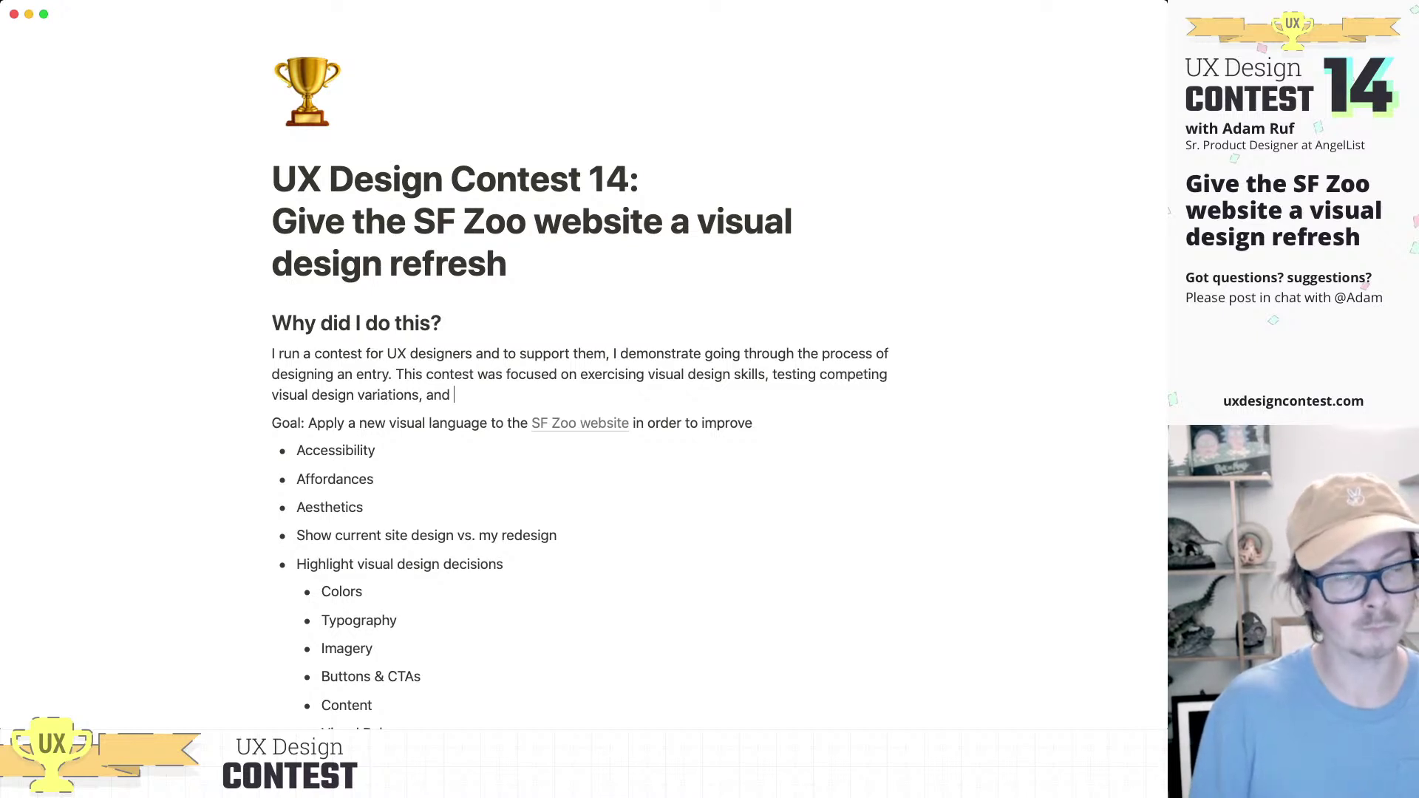
text(communicating)
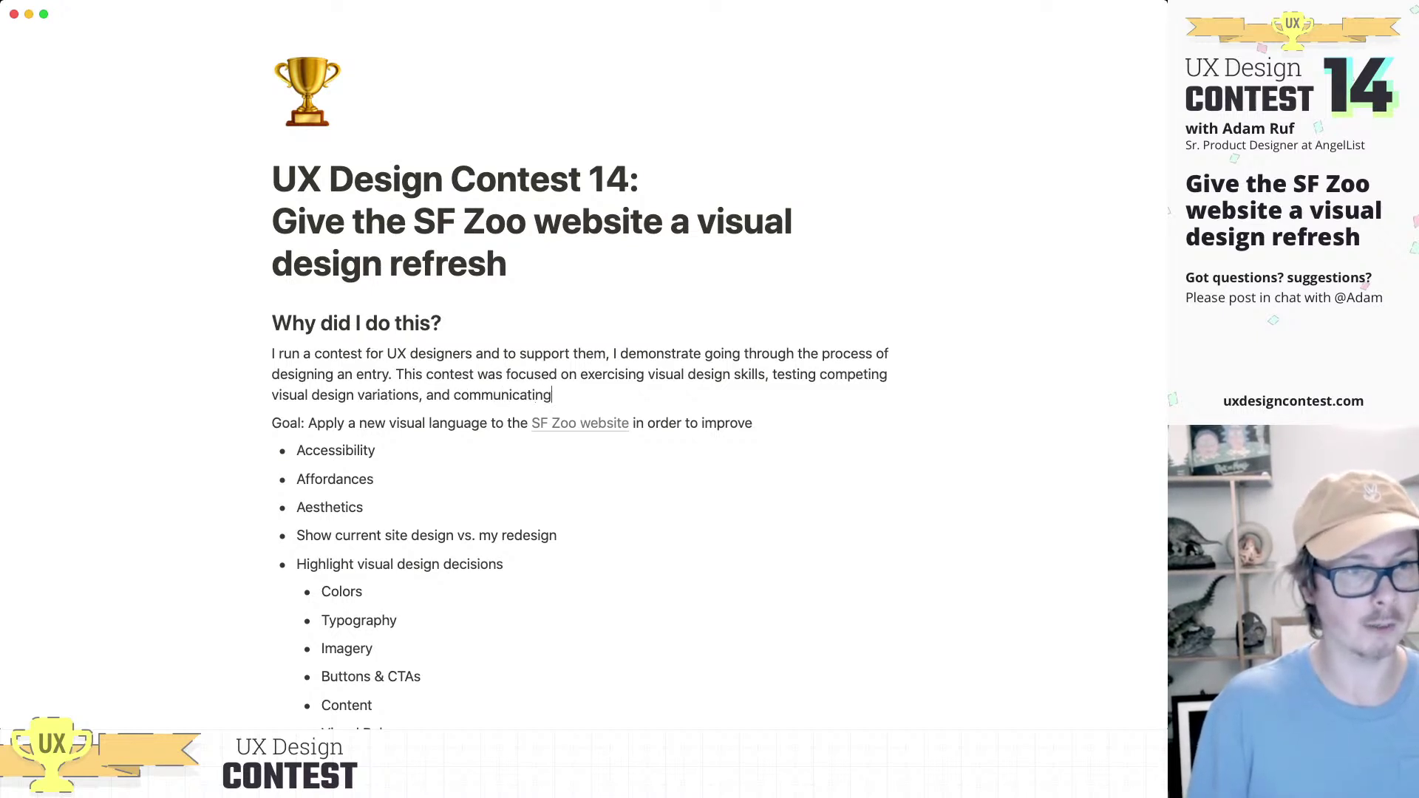
text( about)
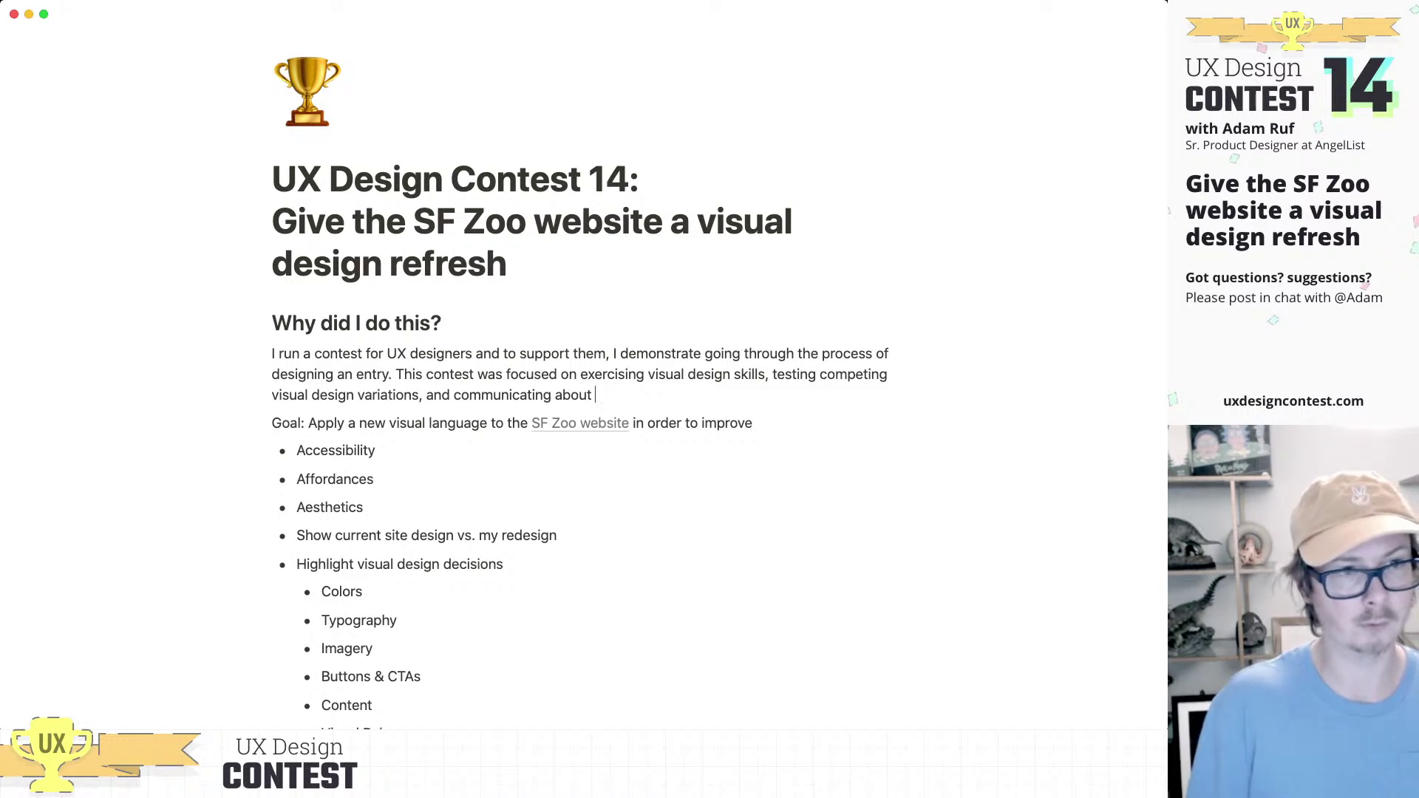
text( design d)
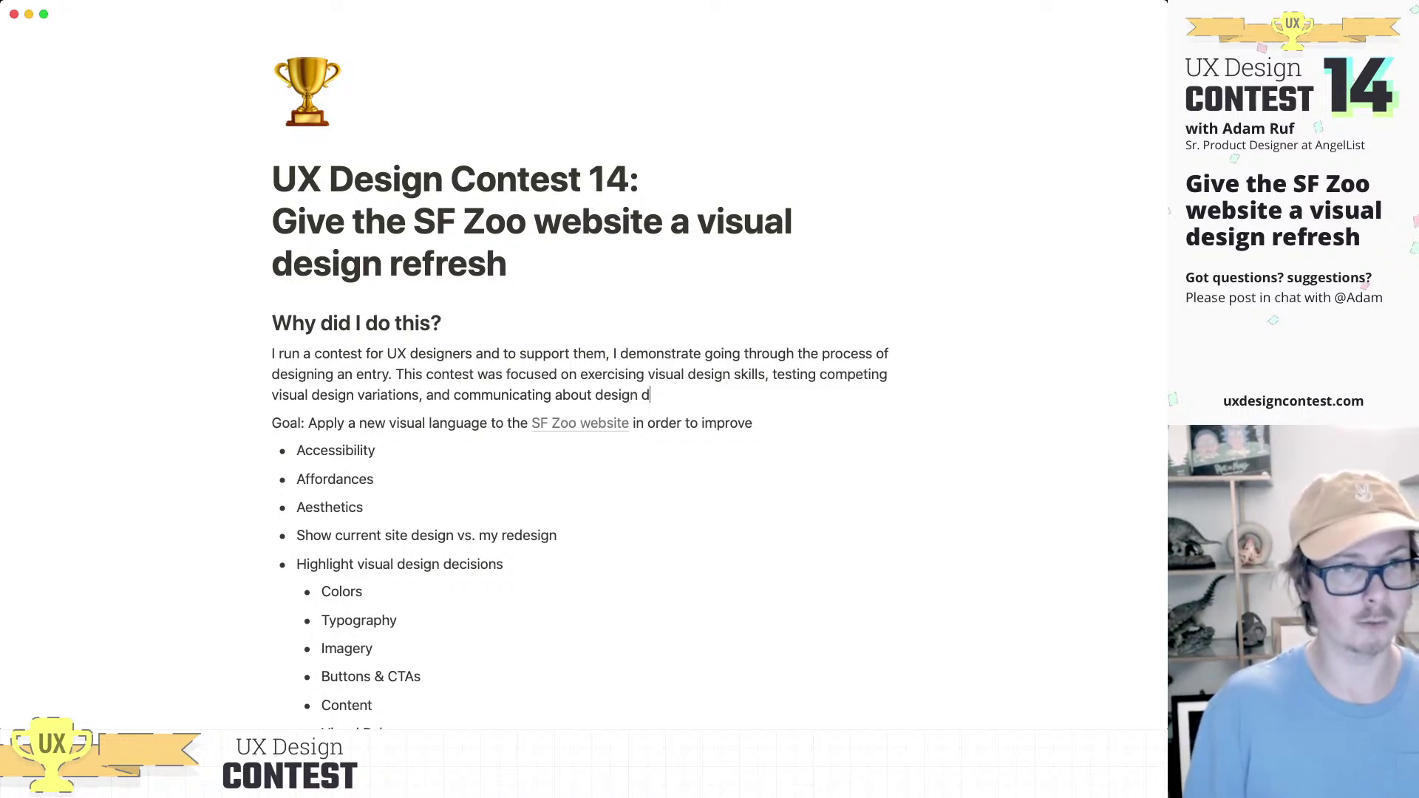
text(ecisions.)
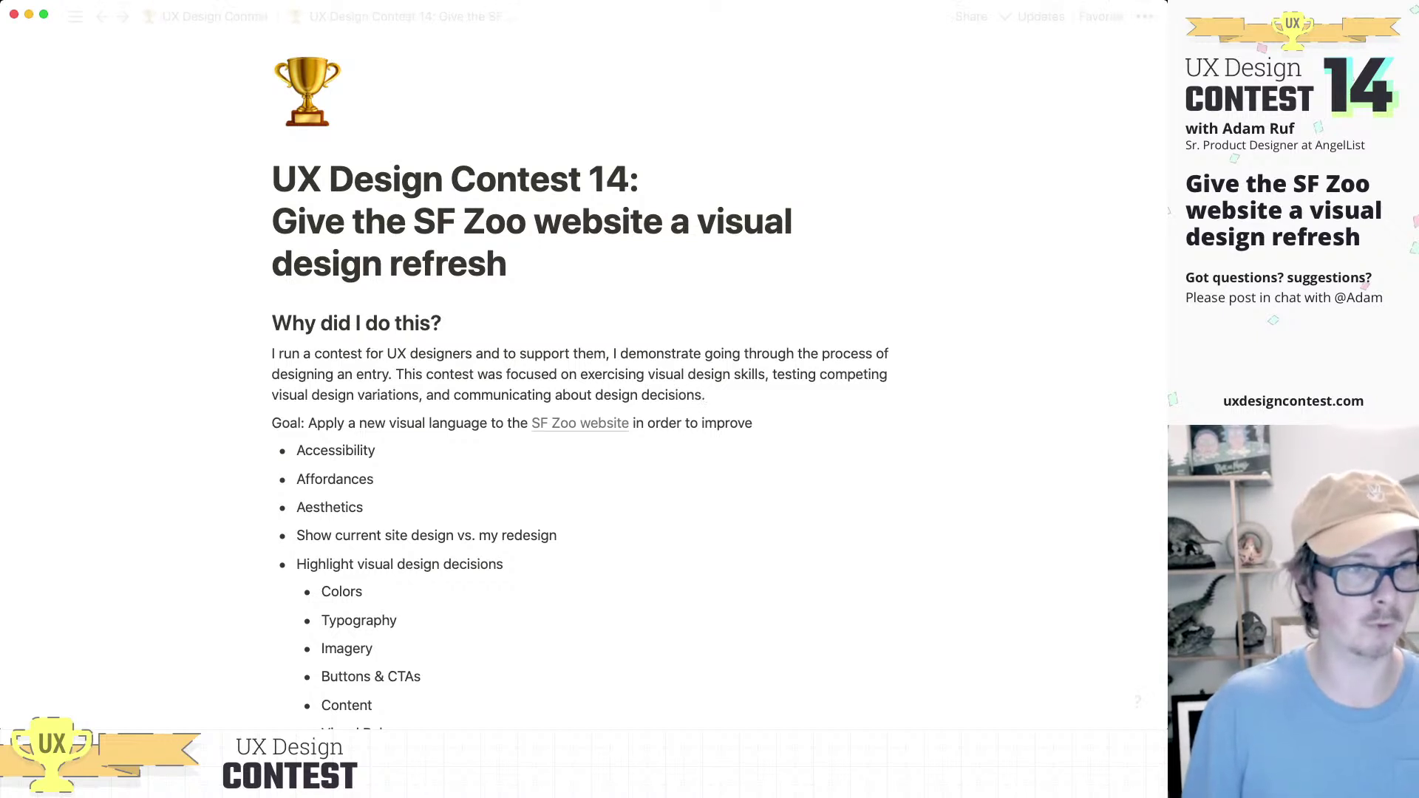
scroll(518, 414, down, 1)
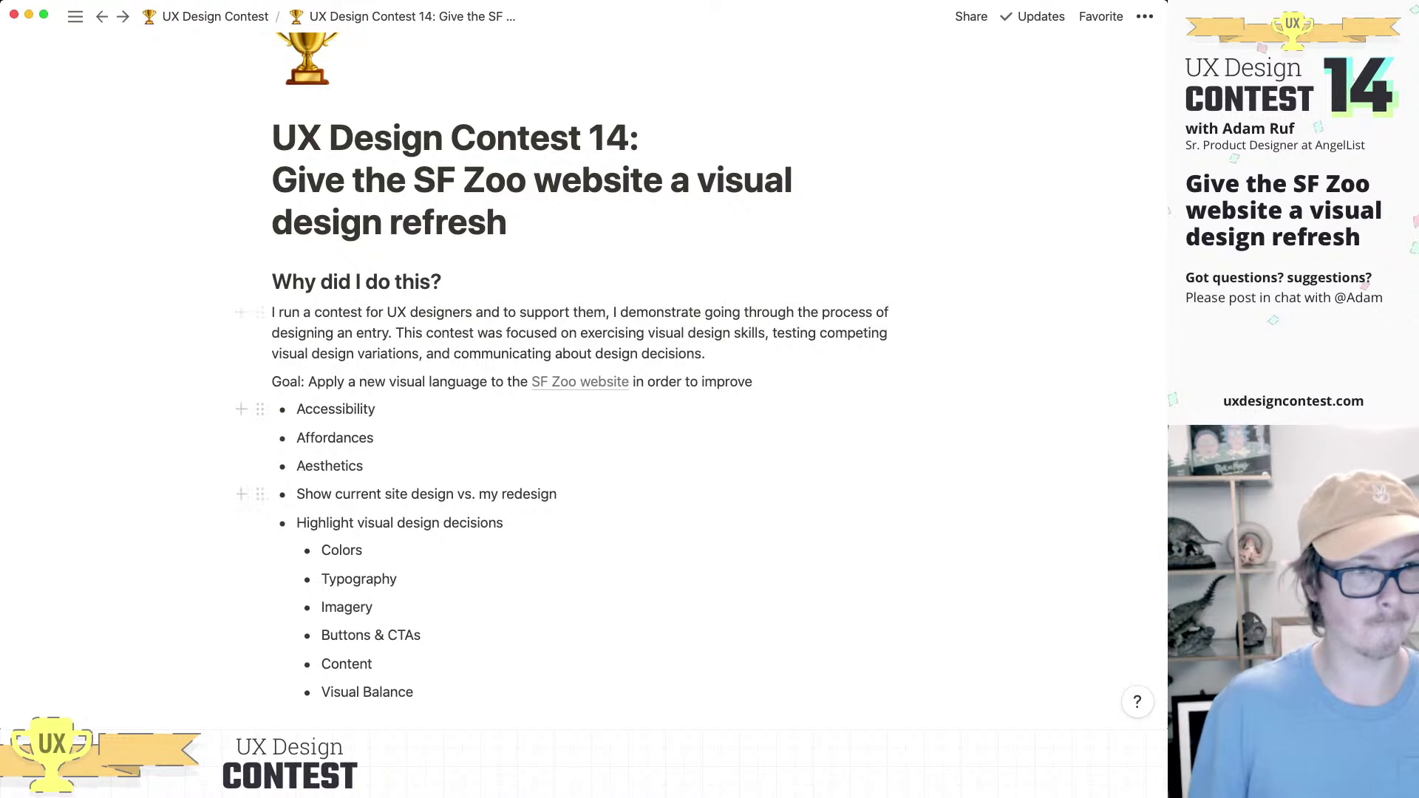
Step: Below Aesthetics, add a spacer line and the heading 'Compare: Current site design vs. My redesign'
click(365, 467)
key(Return)
key(Return)
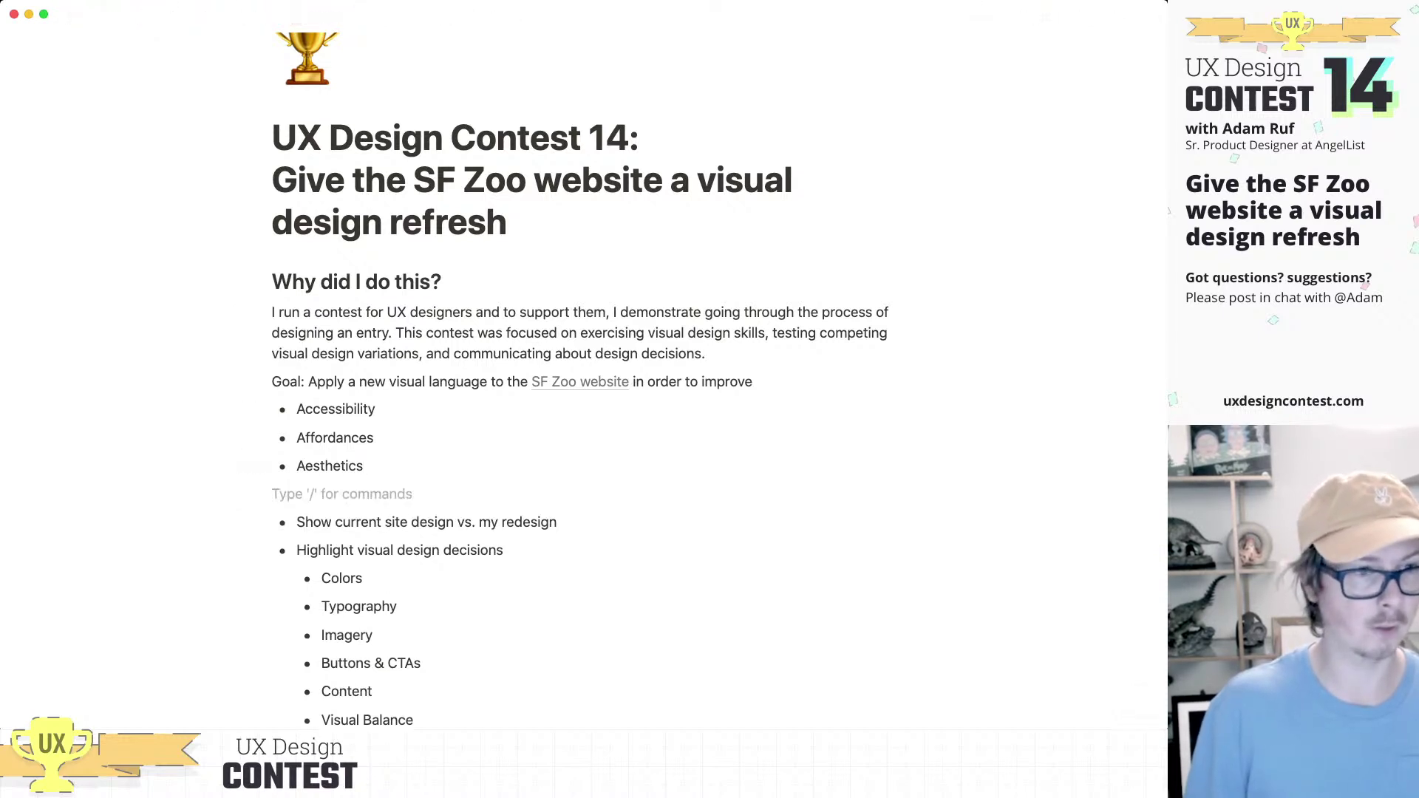
key(Return)
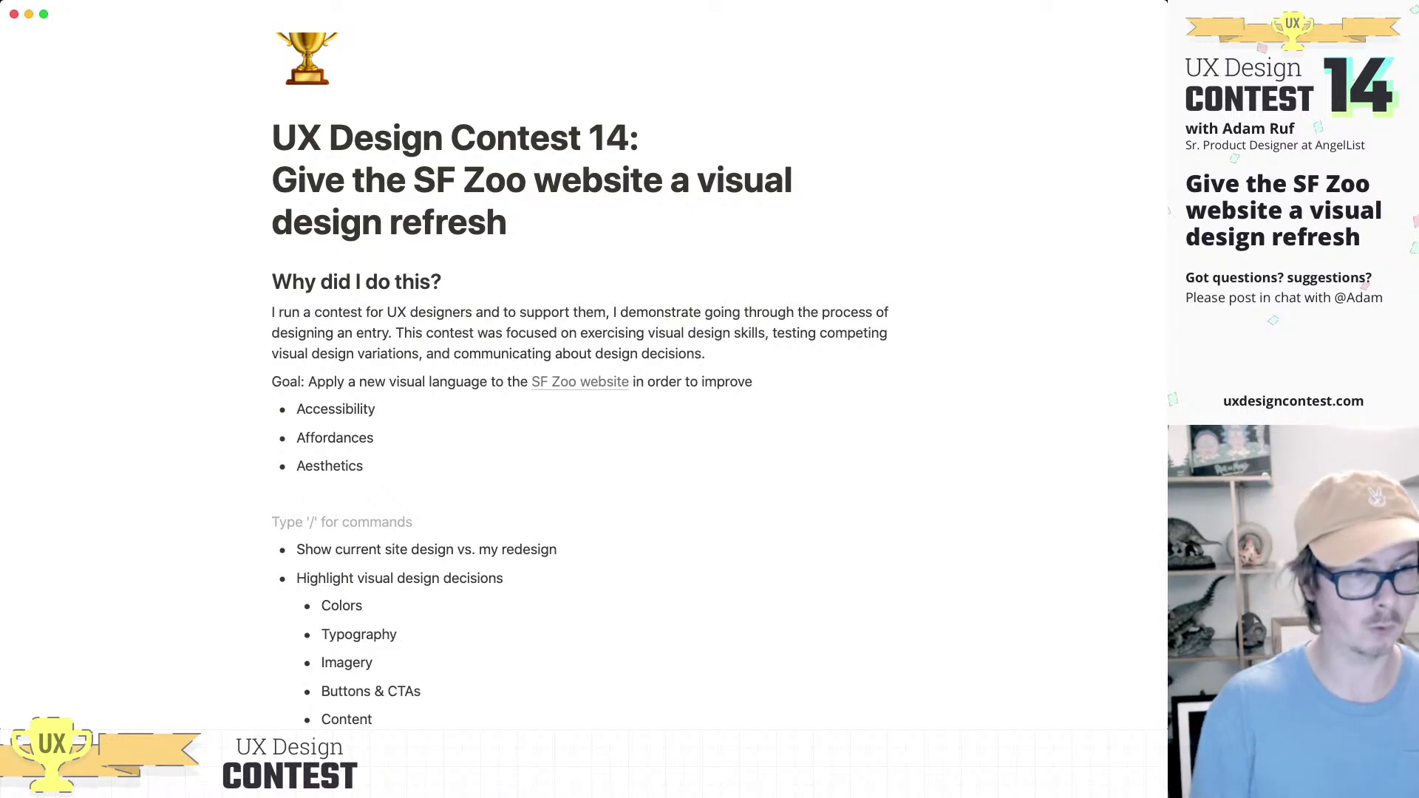
text(## )
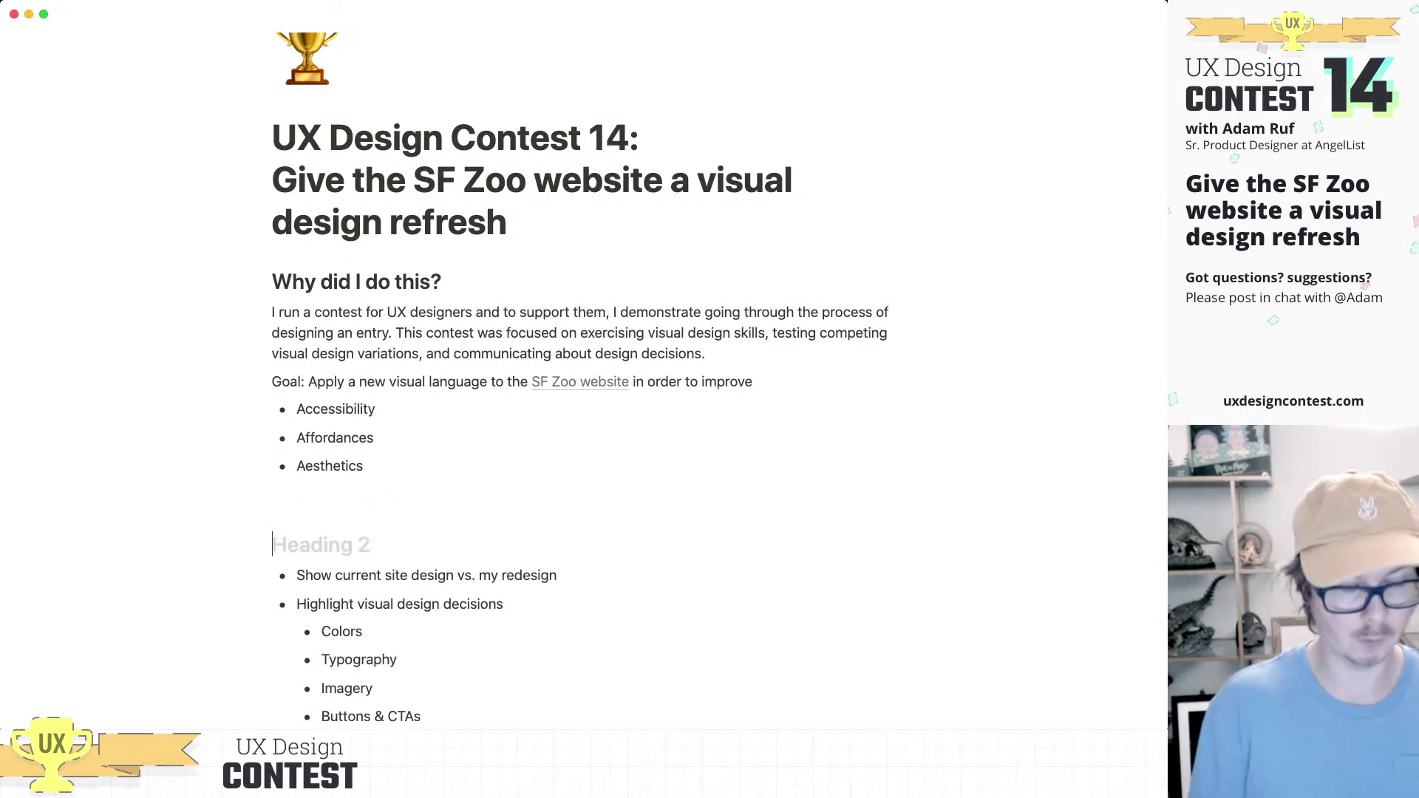
text(Compare)
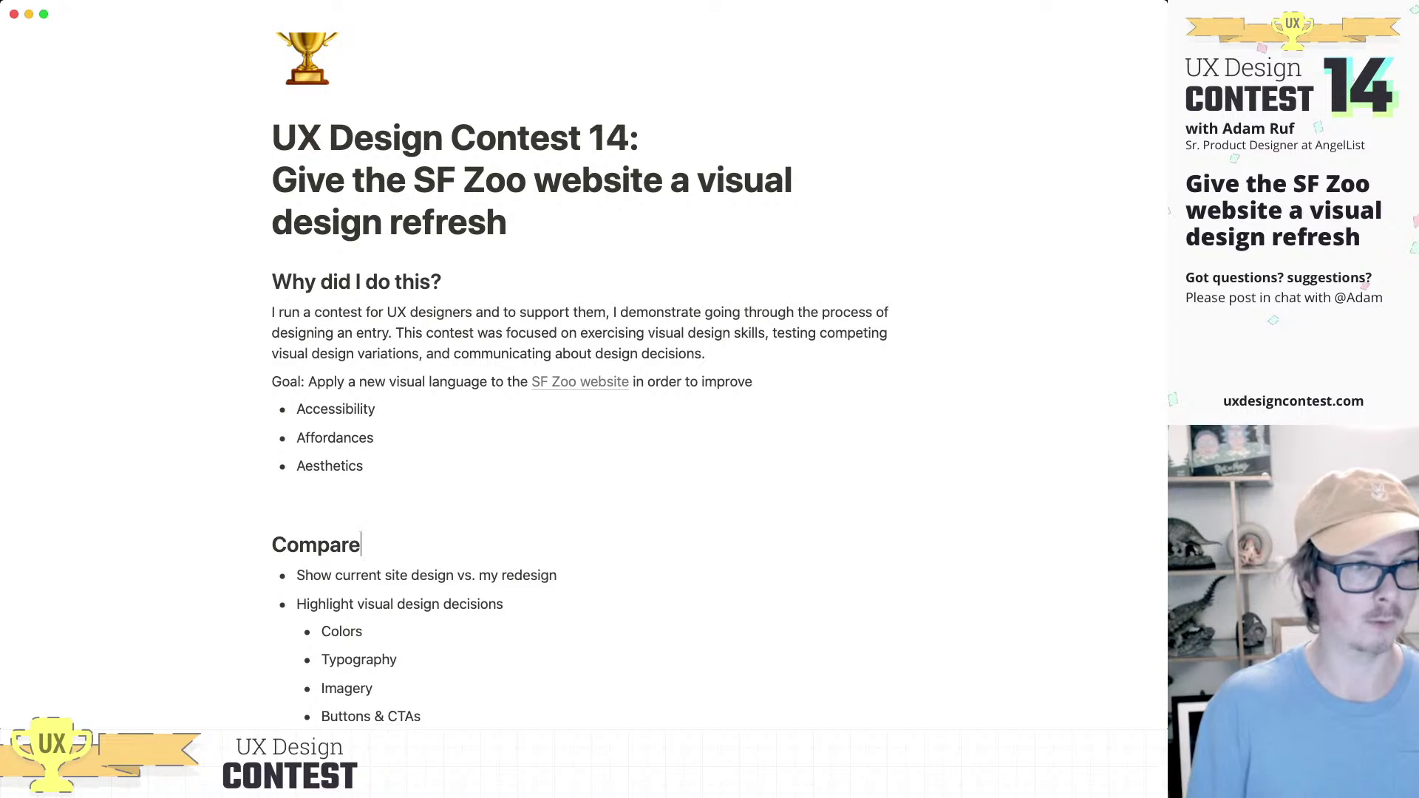
text(: )
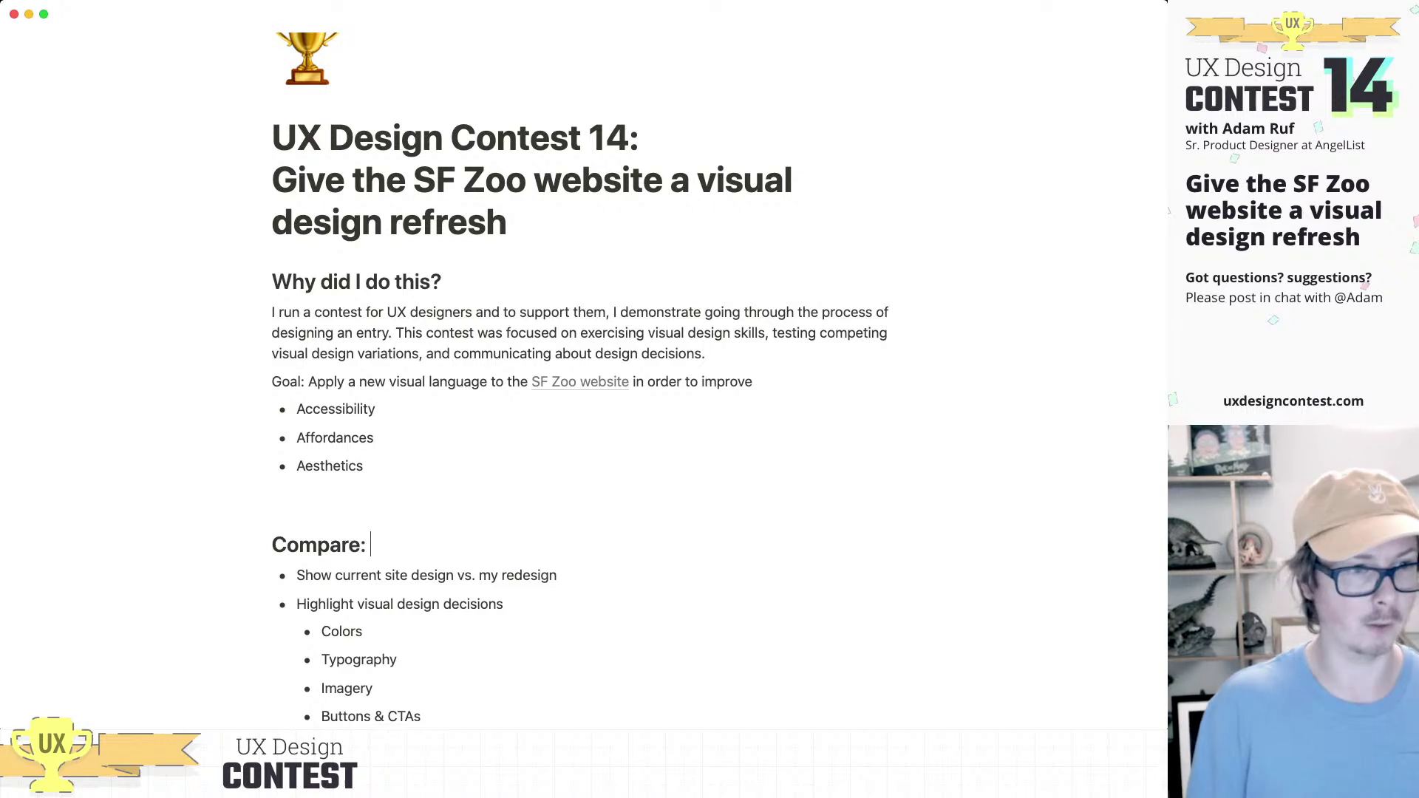
text(Current)
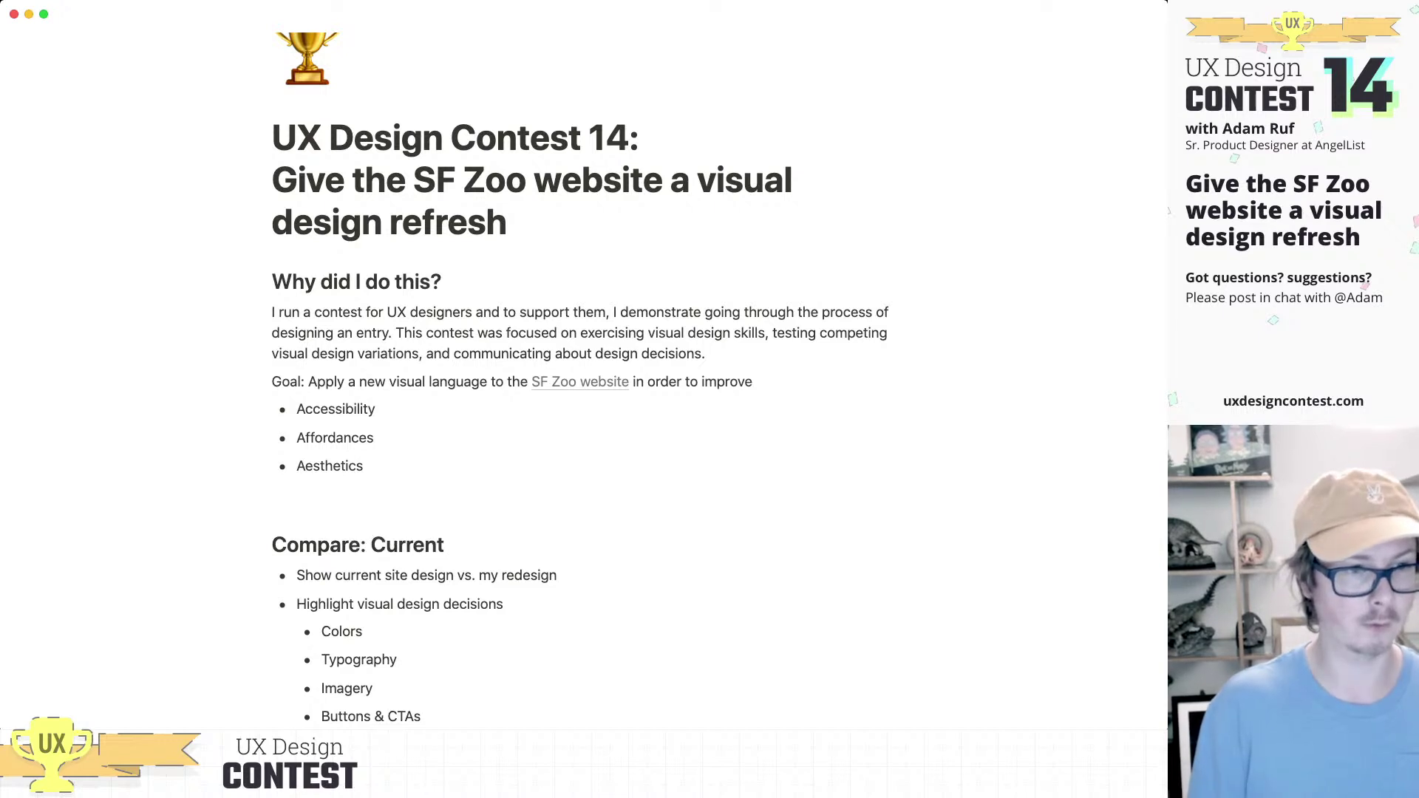
text( site)
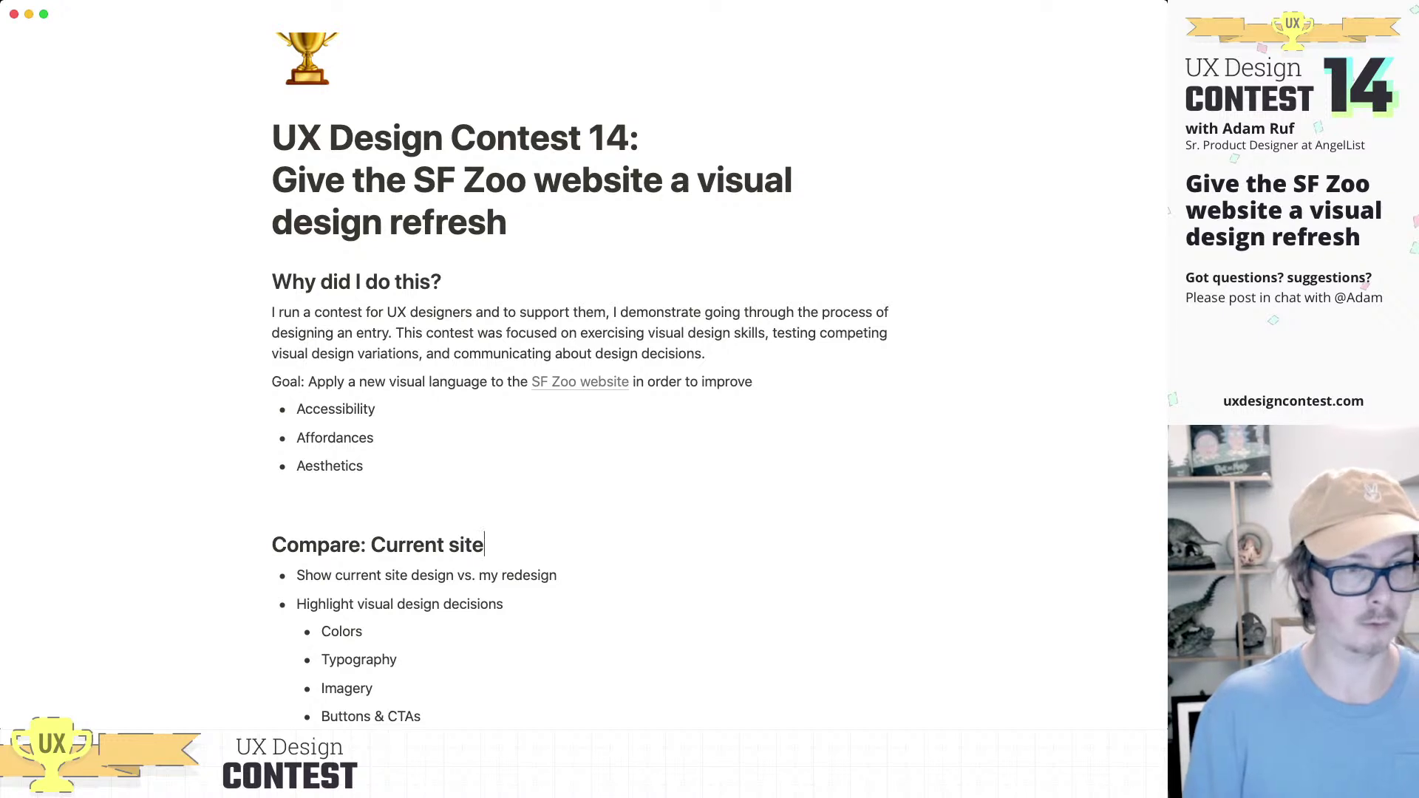
text( design vs)
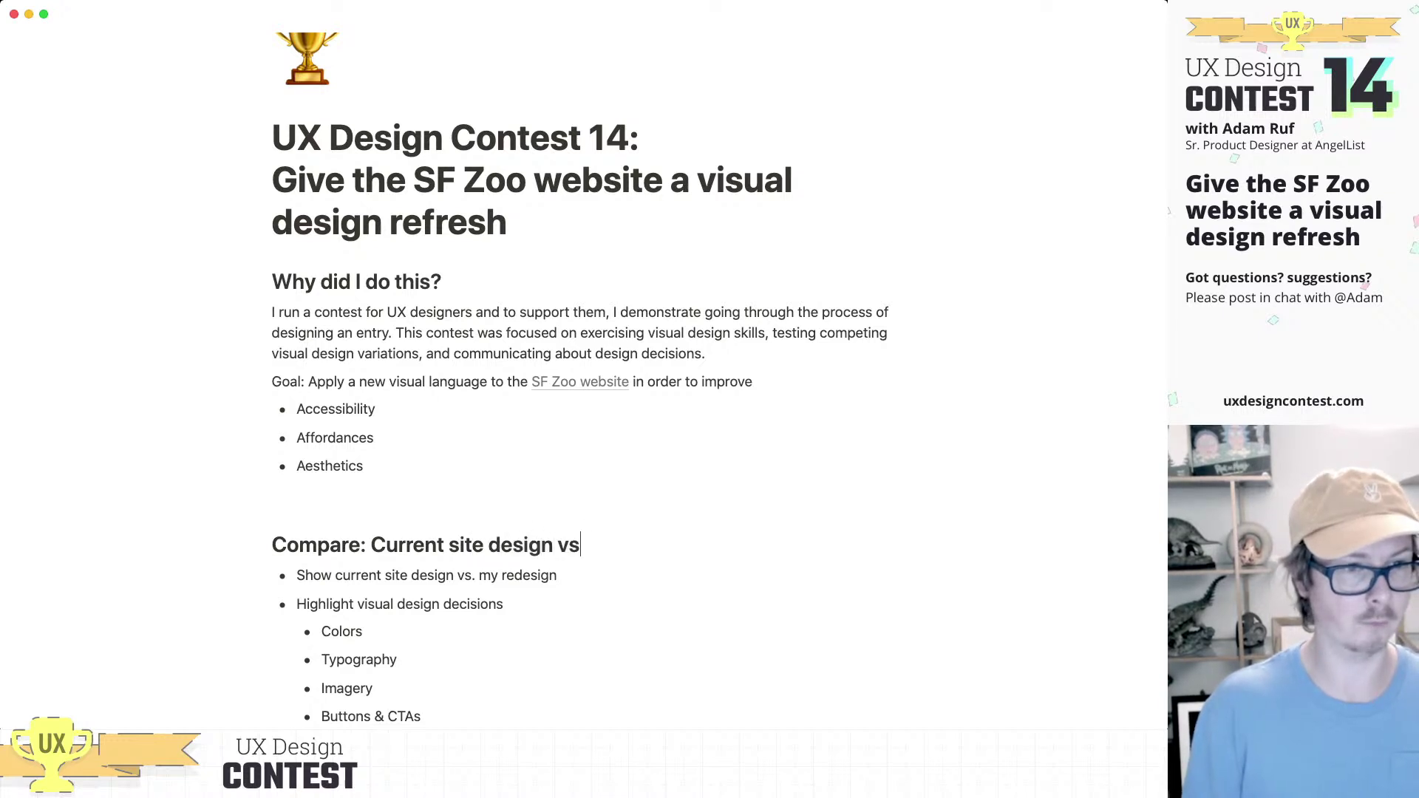
text(. My re)
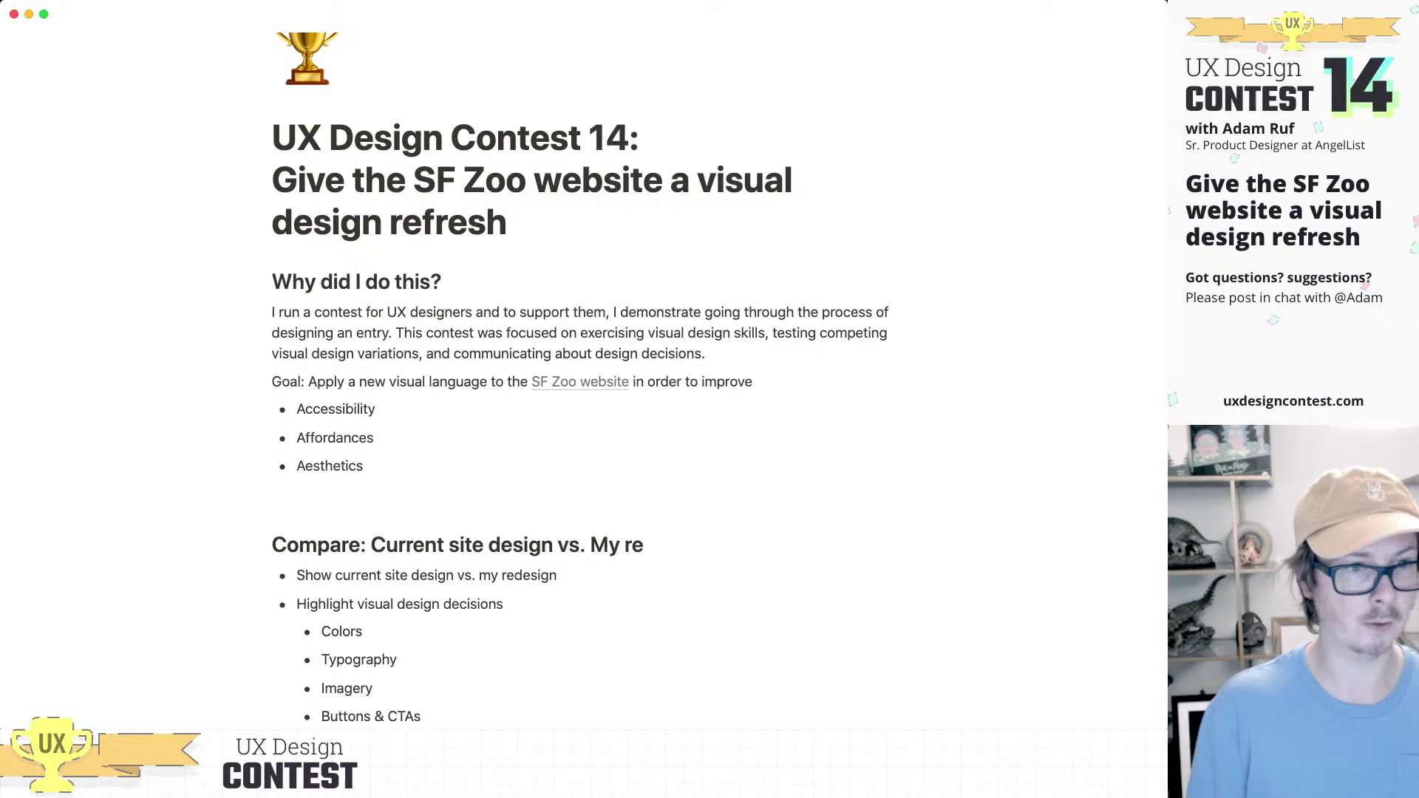
text(dsg)
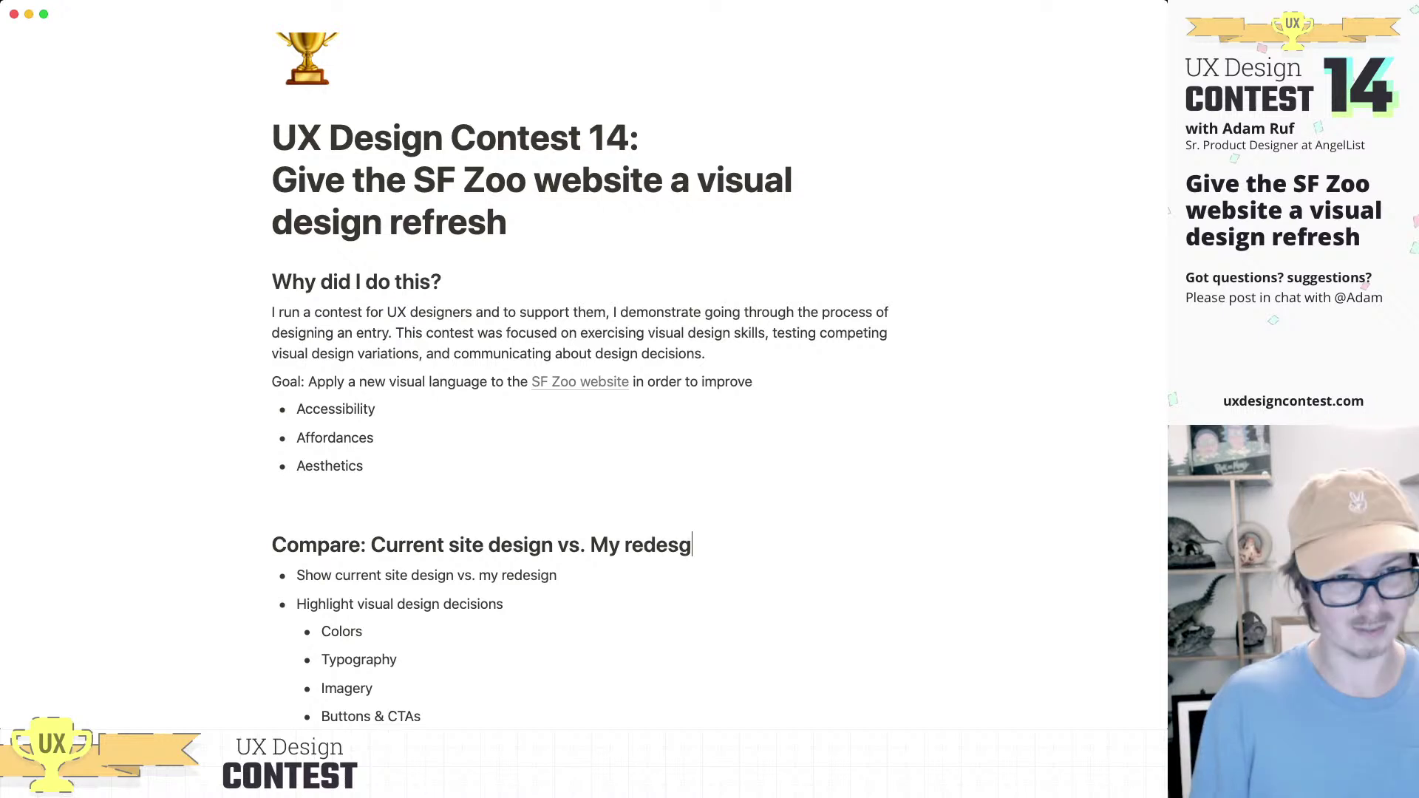
key(BackSpace)
text(ign)
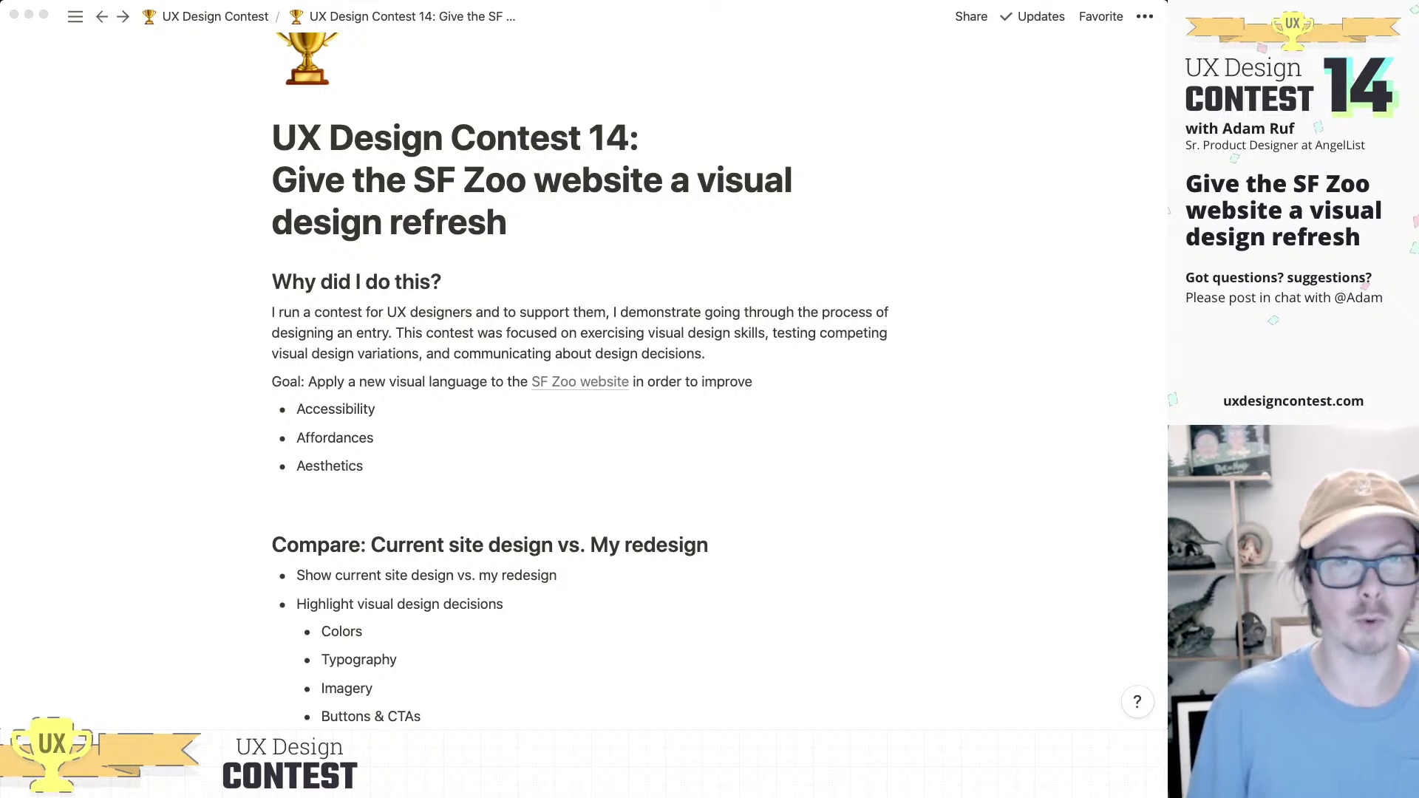
click(709, 545)
scroll(518, 480, down, 3)
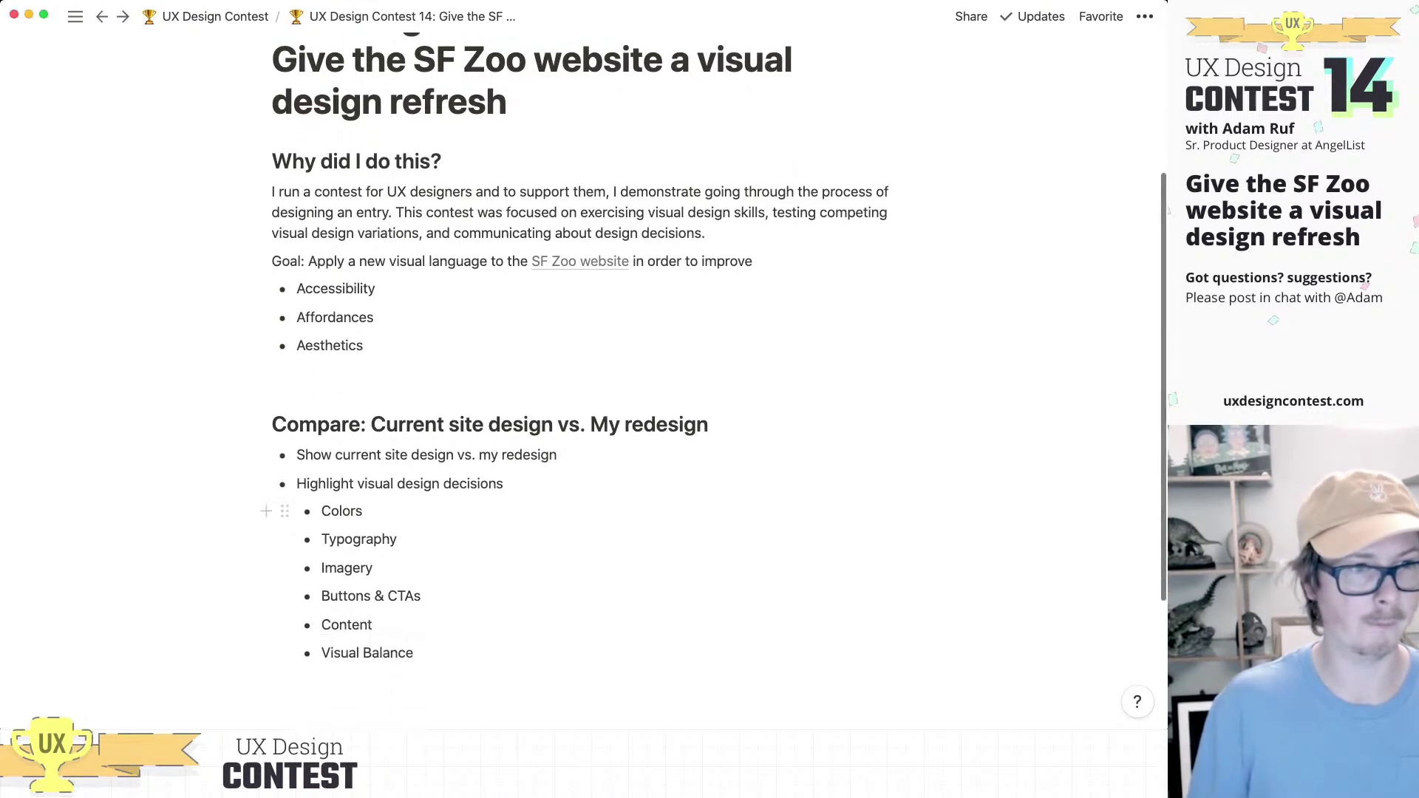
Step: Drop the SF Zoo redesign and current-site PNG screenshots from Finder under the Compare heading
key(Return)
key(Return)
key(Return)
key(Return)
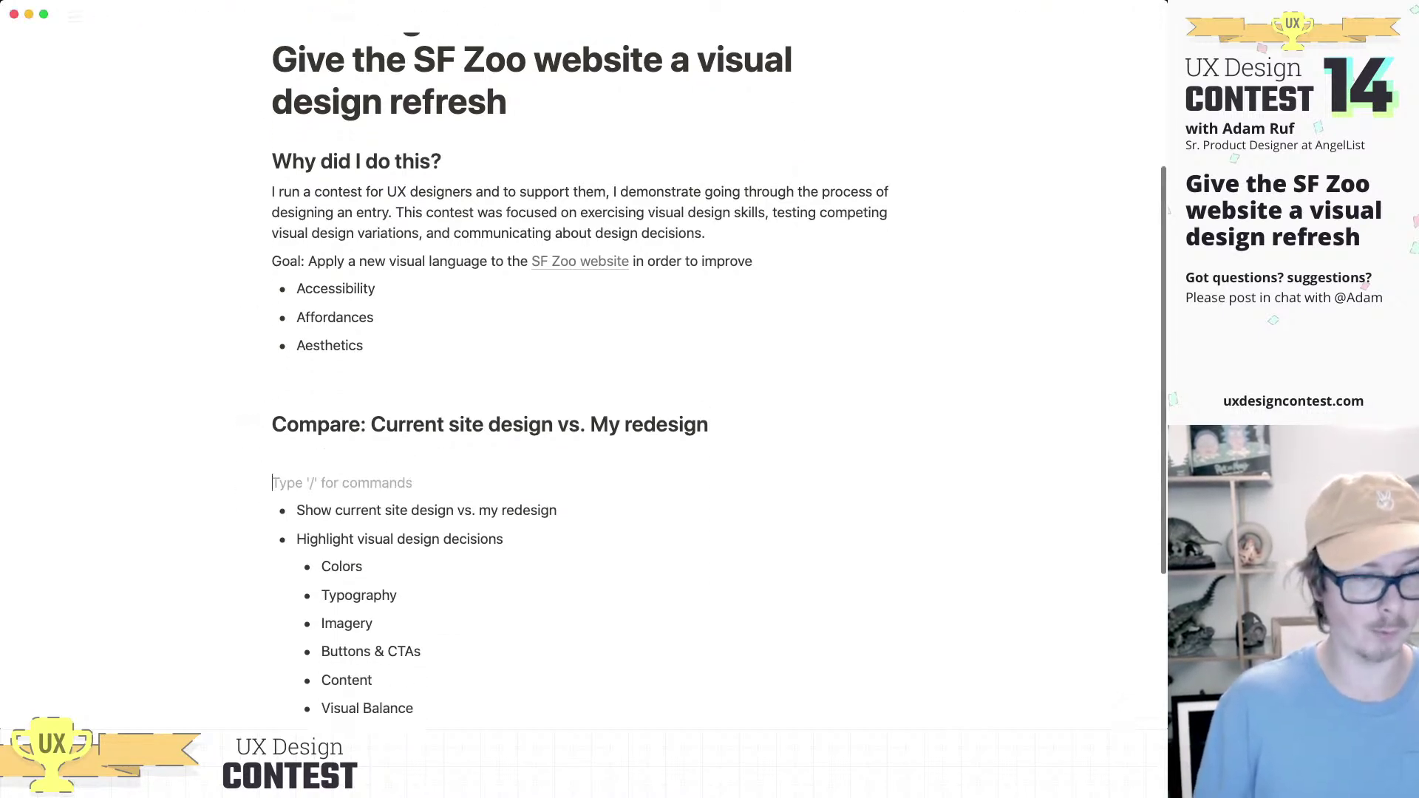
key(Up)
key(Up)
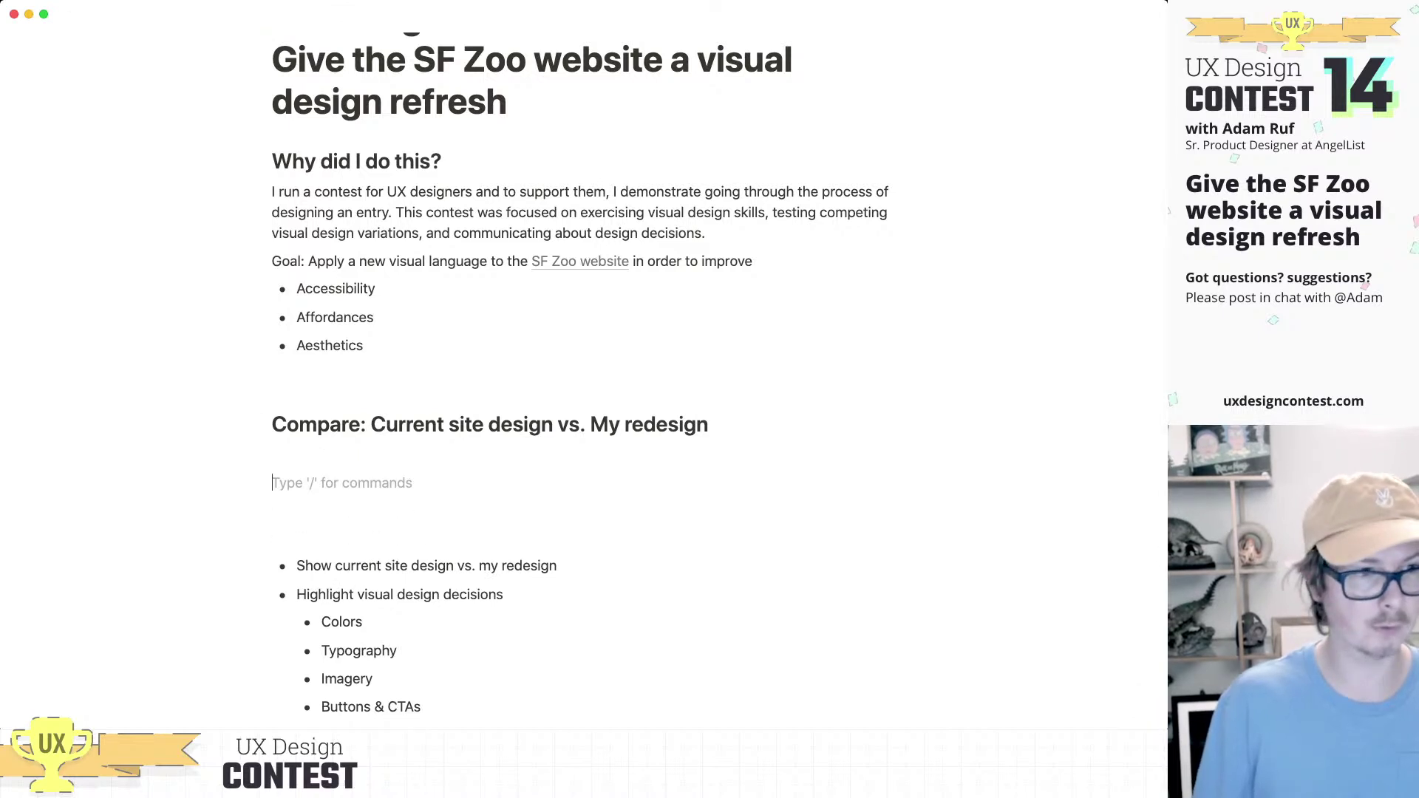
key(Up)
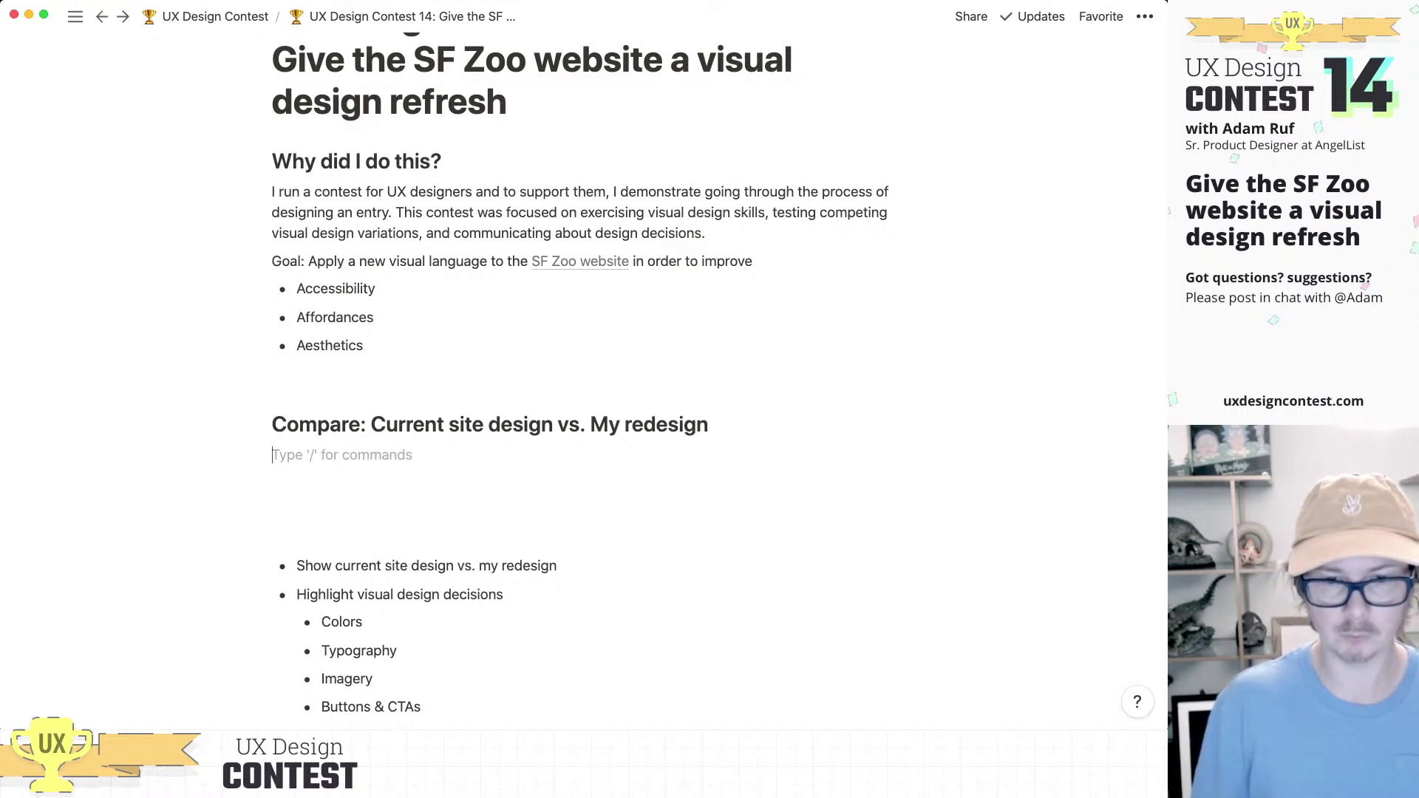
key(super+Tab)
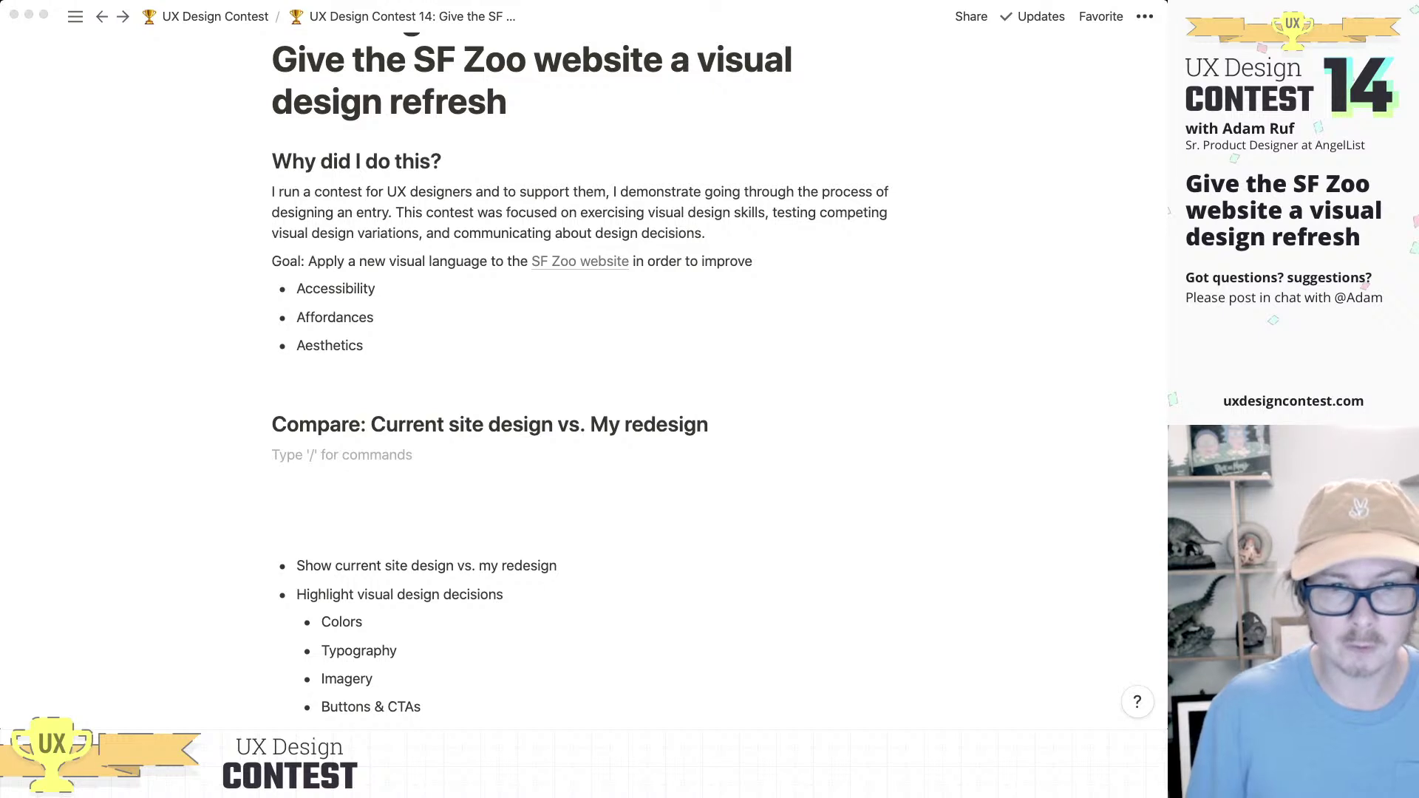
drag(584, 641, 584, 470)
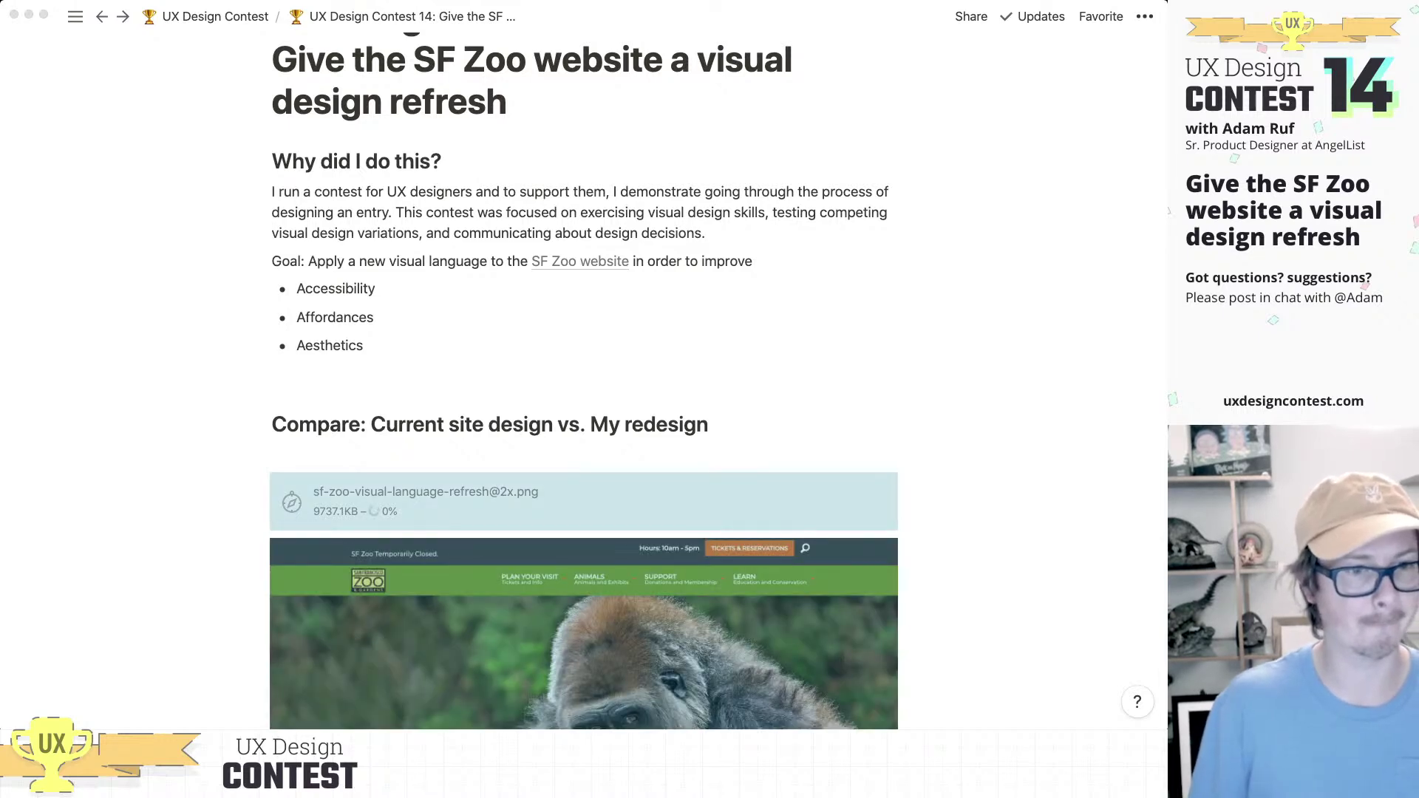
scroll(583, 384, down, 10)
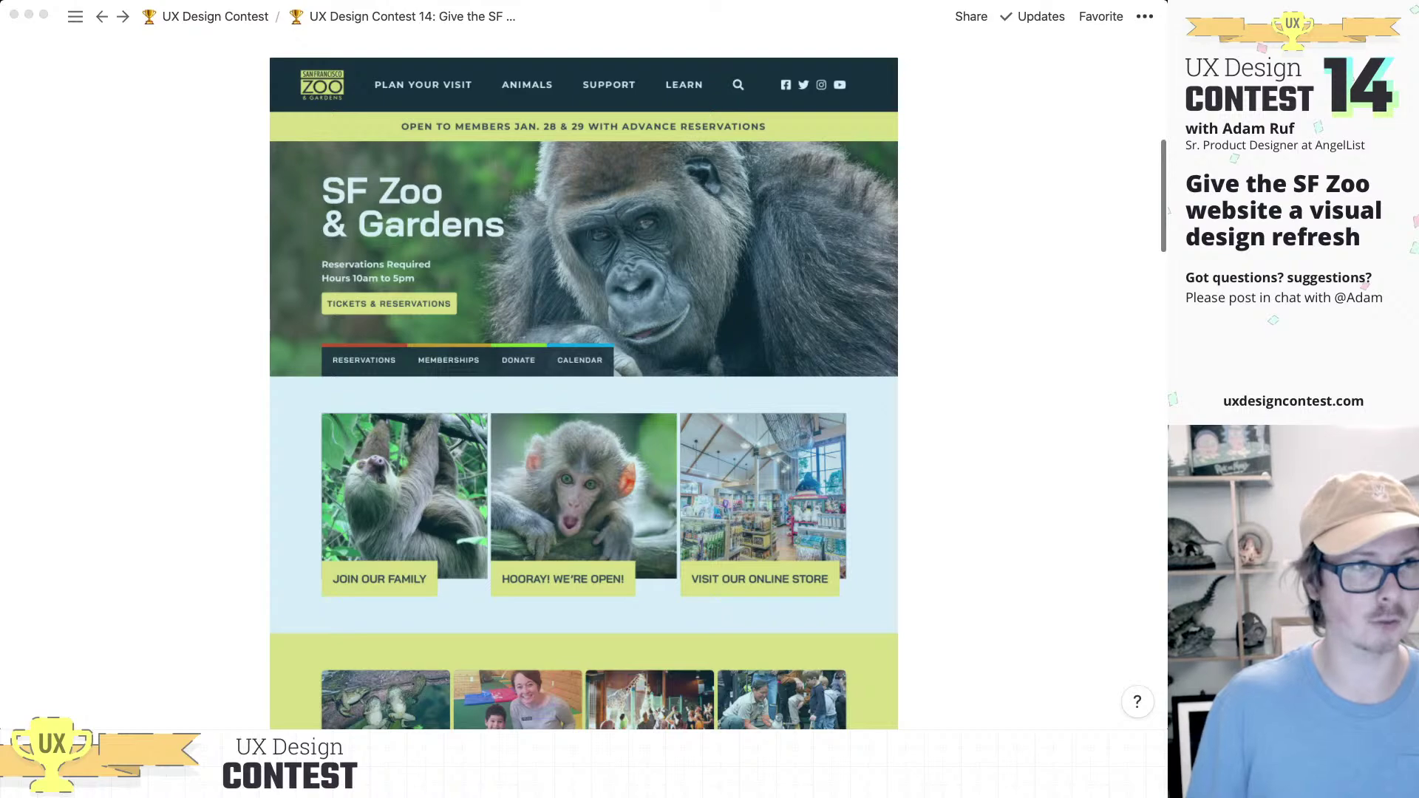
scroll(583, 384, up, 4)
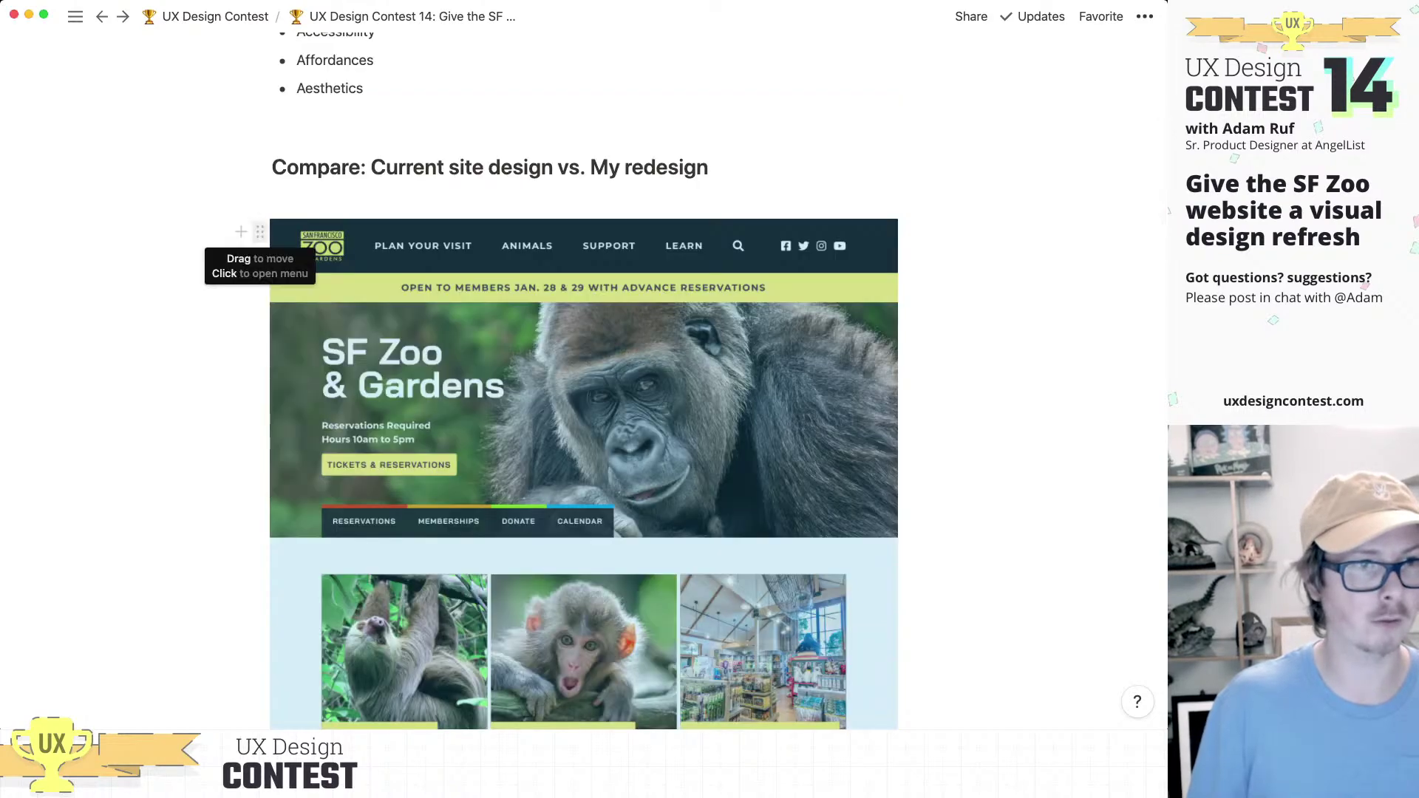
drag(260, 231, 1079, 510)
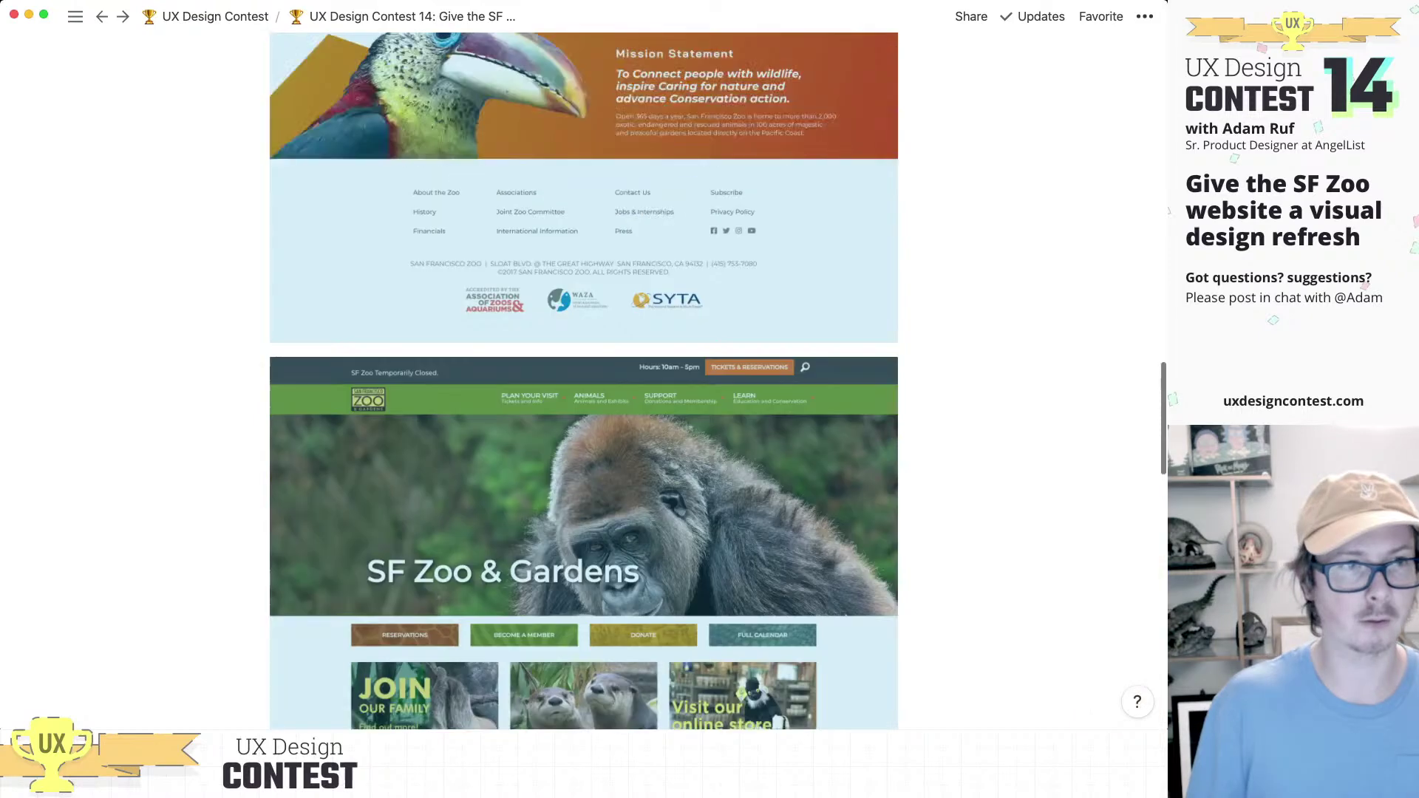
scroll(584, 370, up, 15)
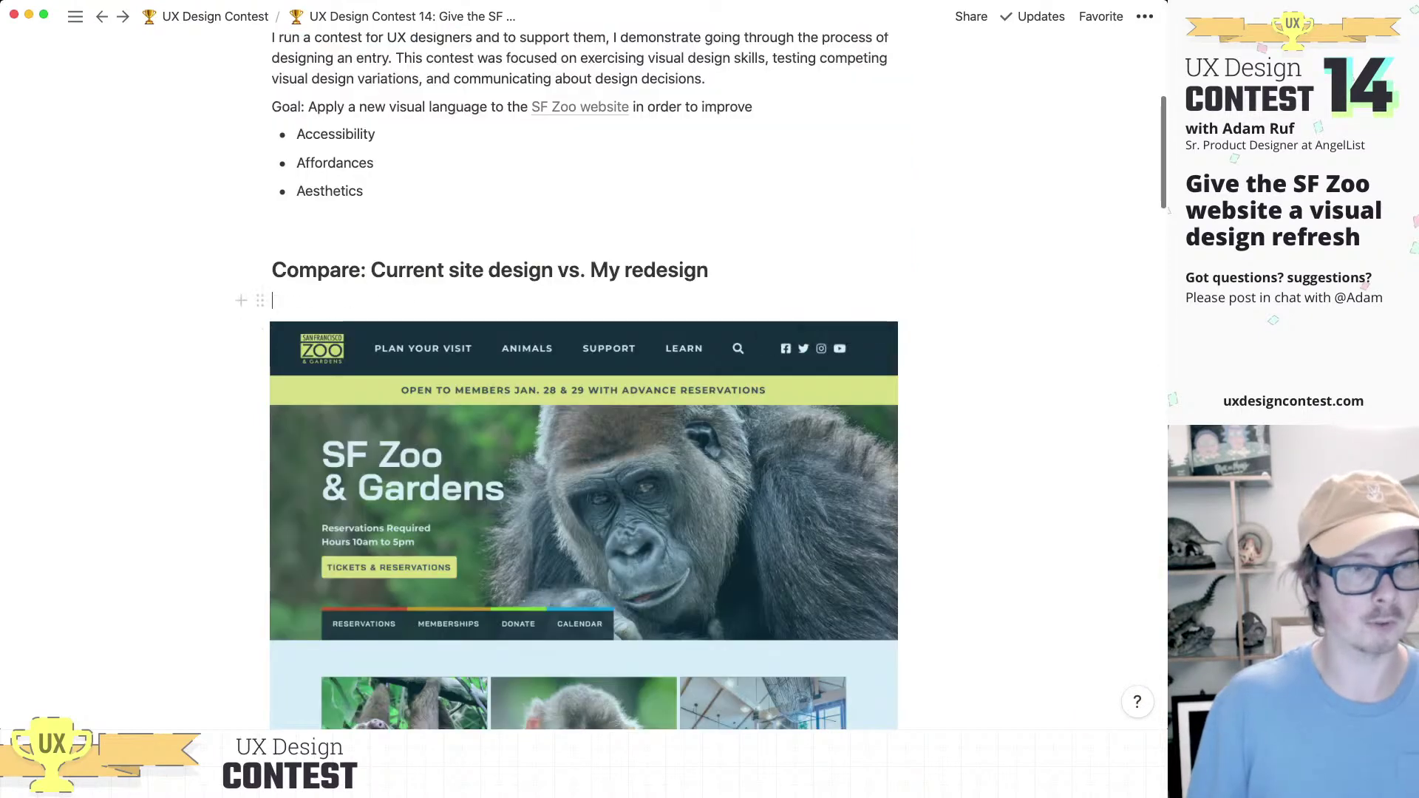
Step: Lay out 'column 1' and 'column 2' side by side, holding the current and redesign screenshots
key(Return)
text(column)
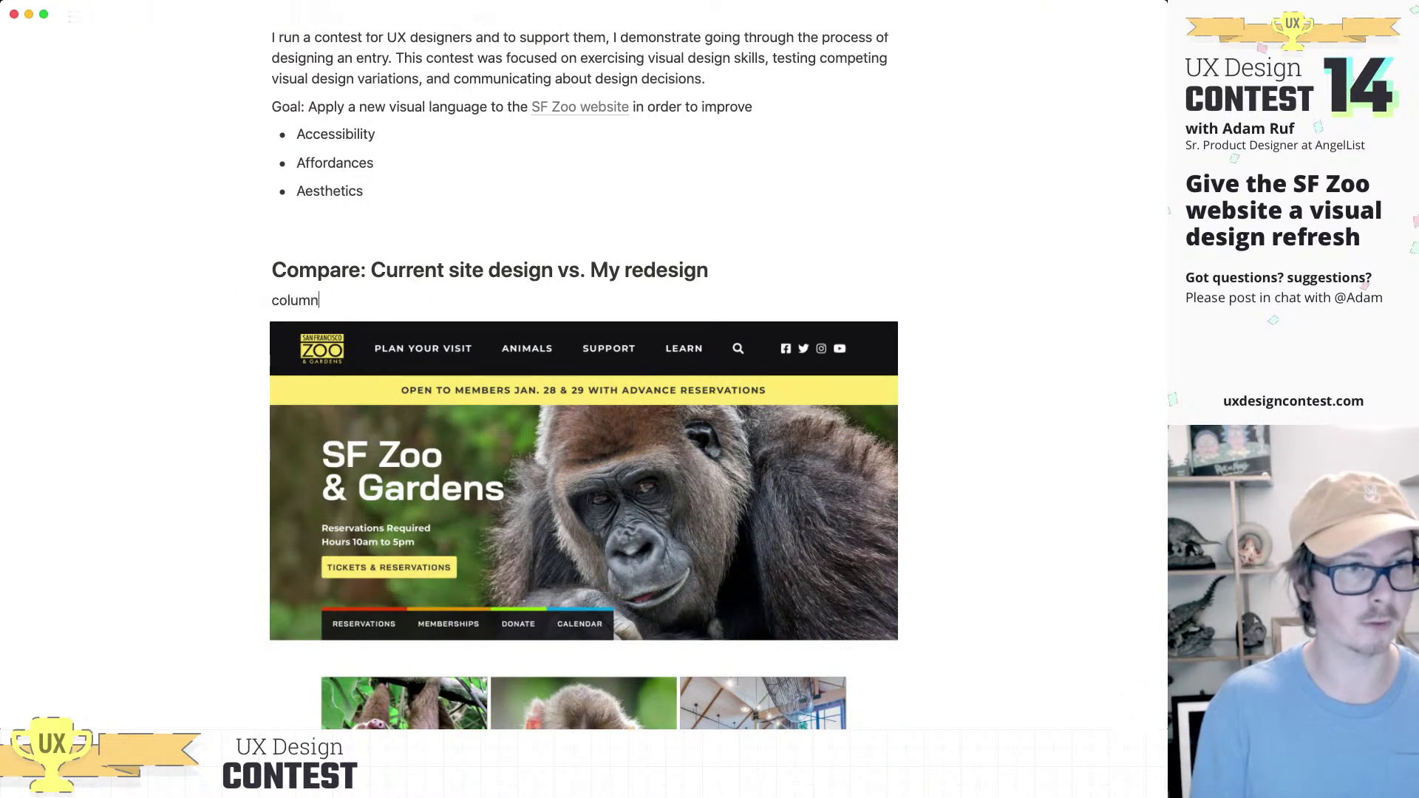
text( 1)
key(Return)
text(co)
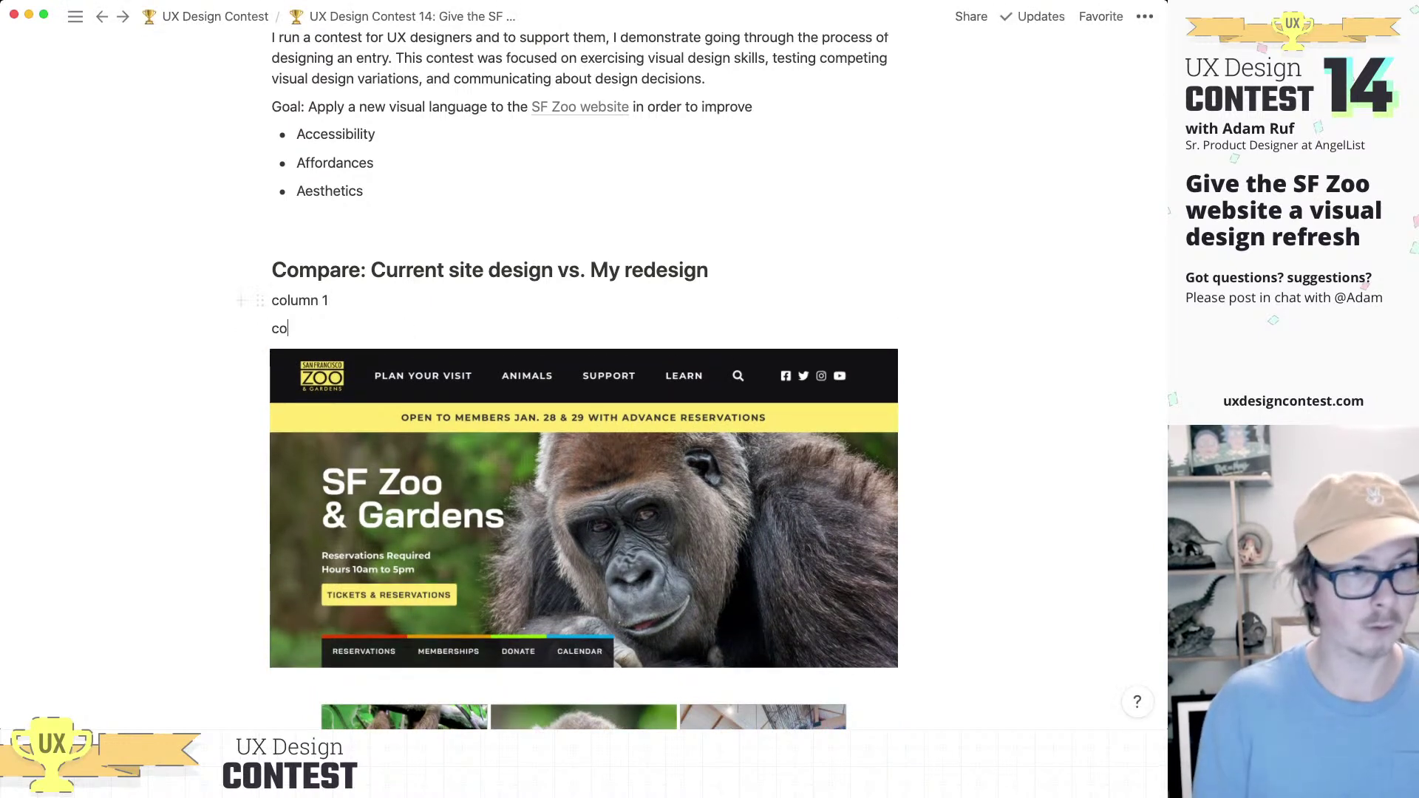
text(lumn 2)
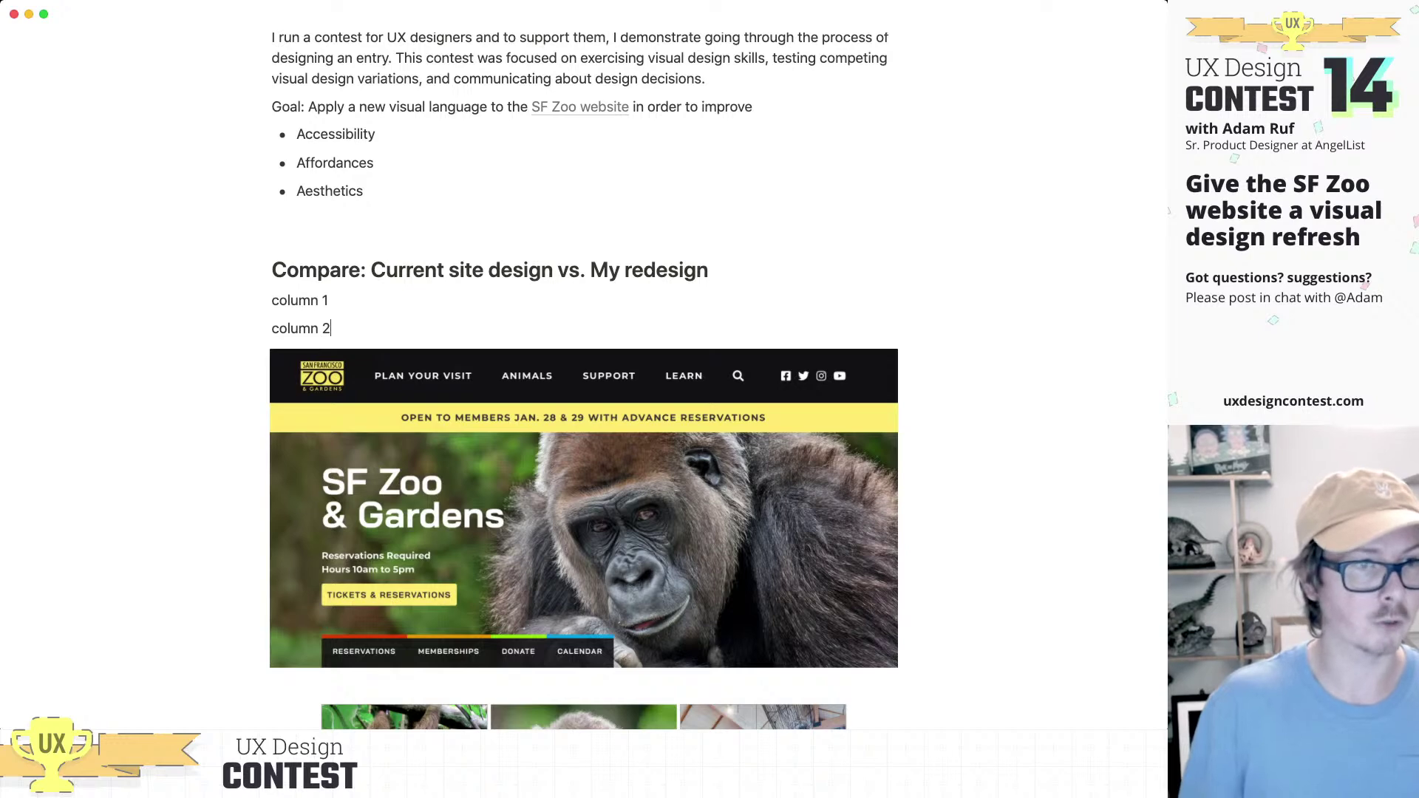
drag(260, 328, 955, 292)
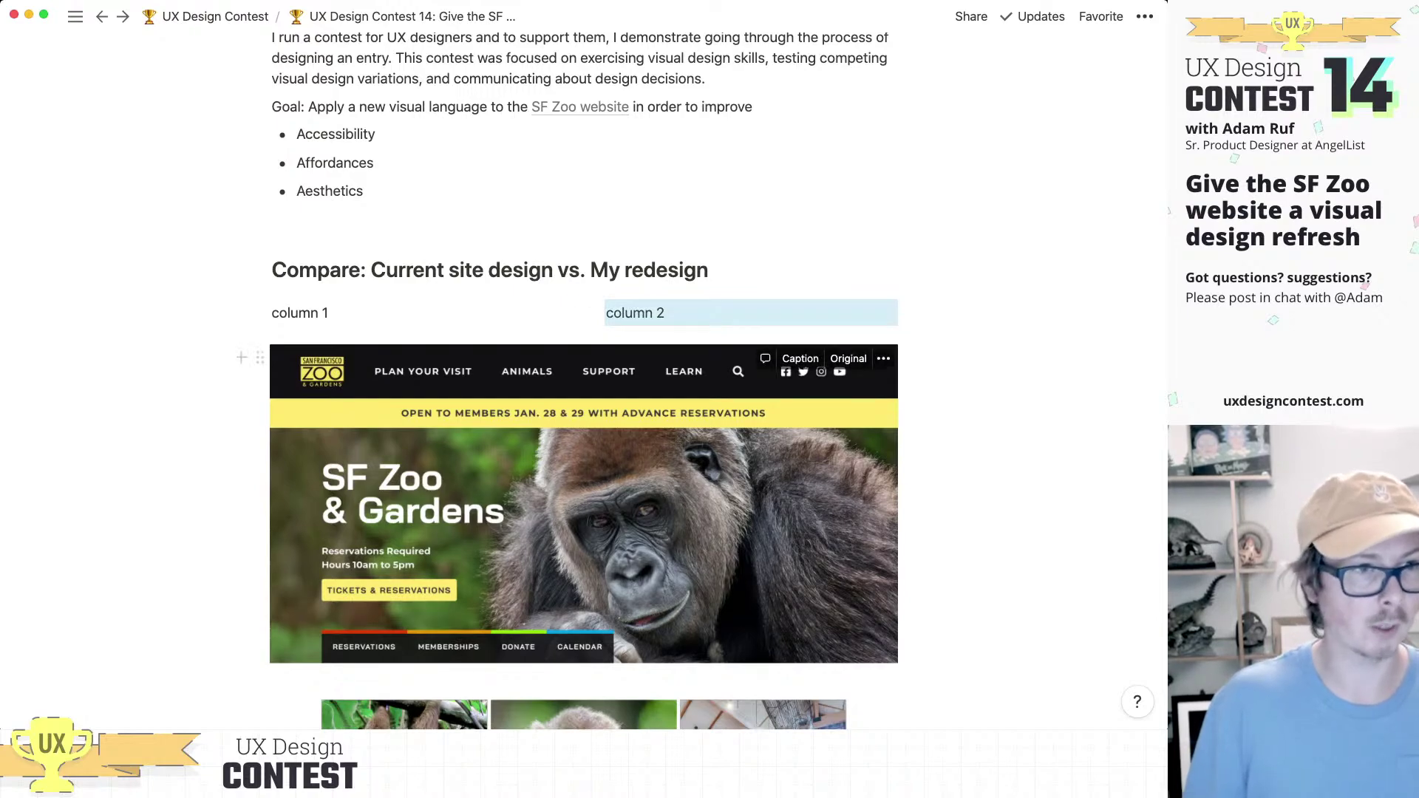
drag(260, 357, 650, 336)
scroll(583, 370, down, 10)
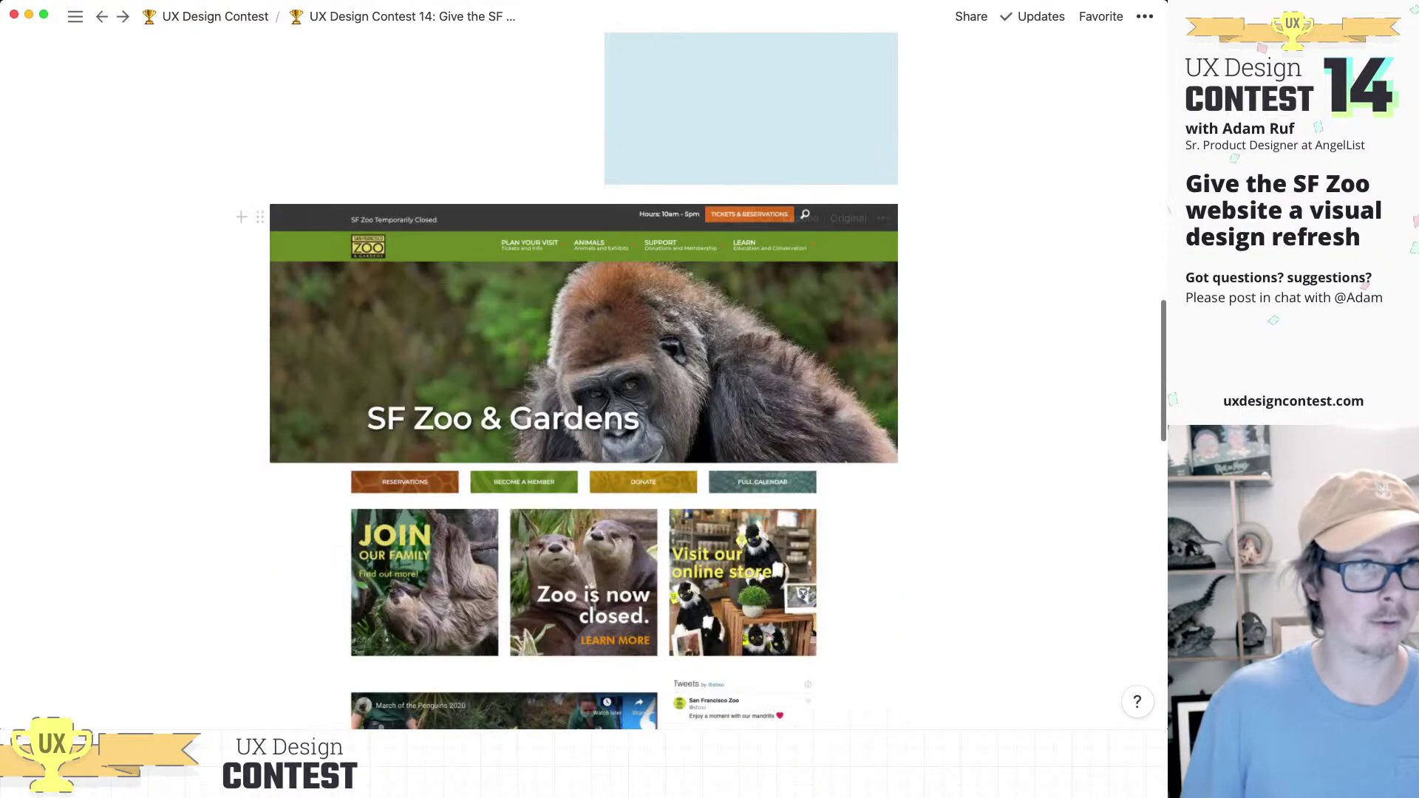
drag(260, 216, 288, 158)
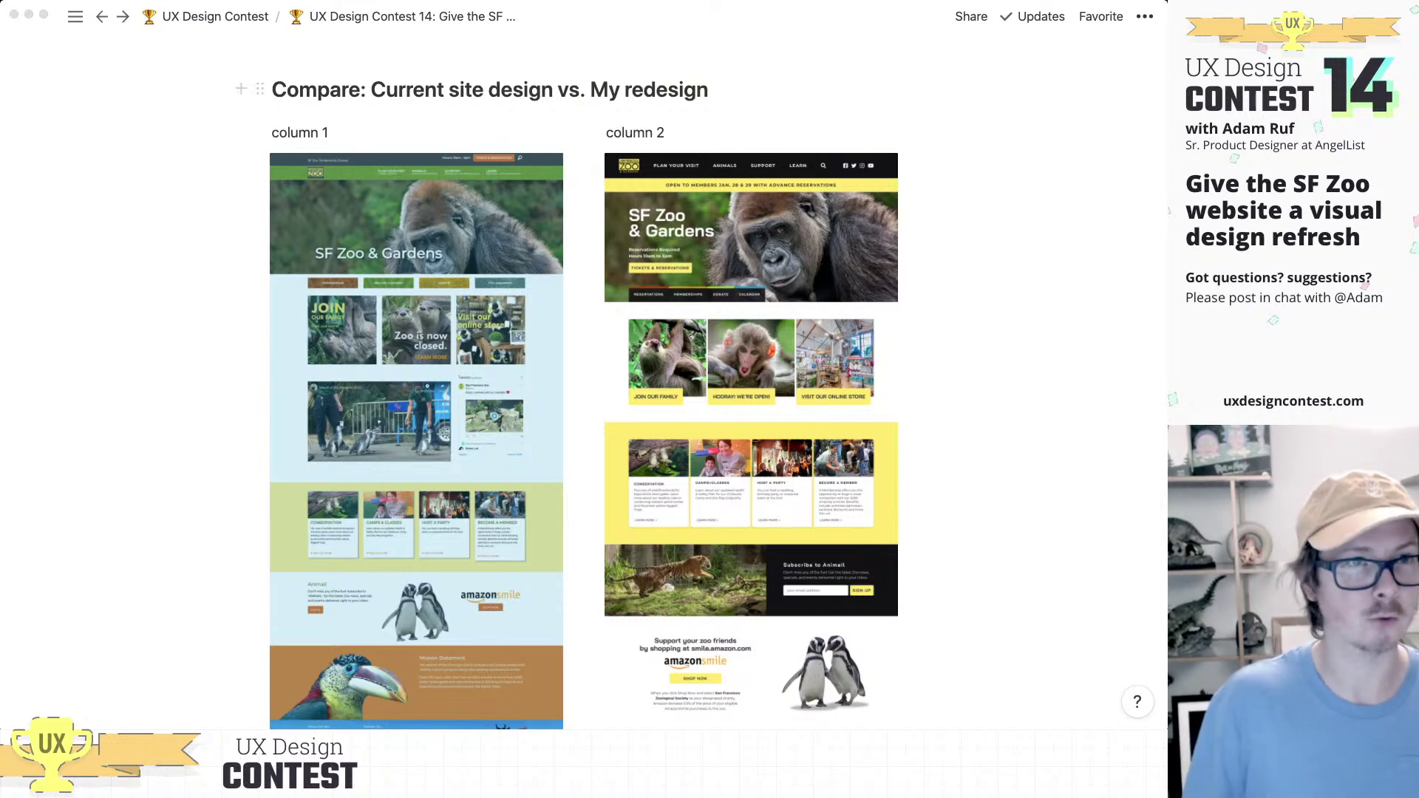
Step: Replace the placeholder labels with 'Current' on the left and 'Redesign' on the right
key(super+Tab)
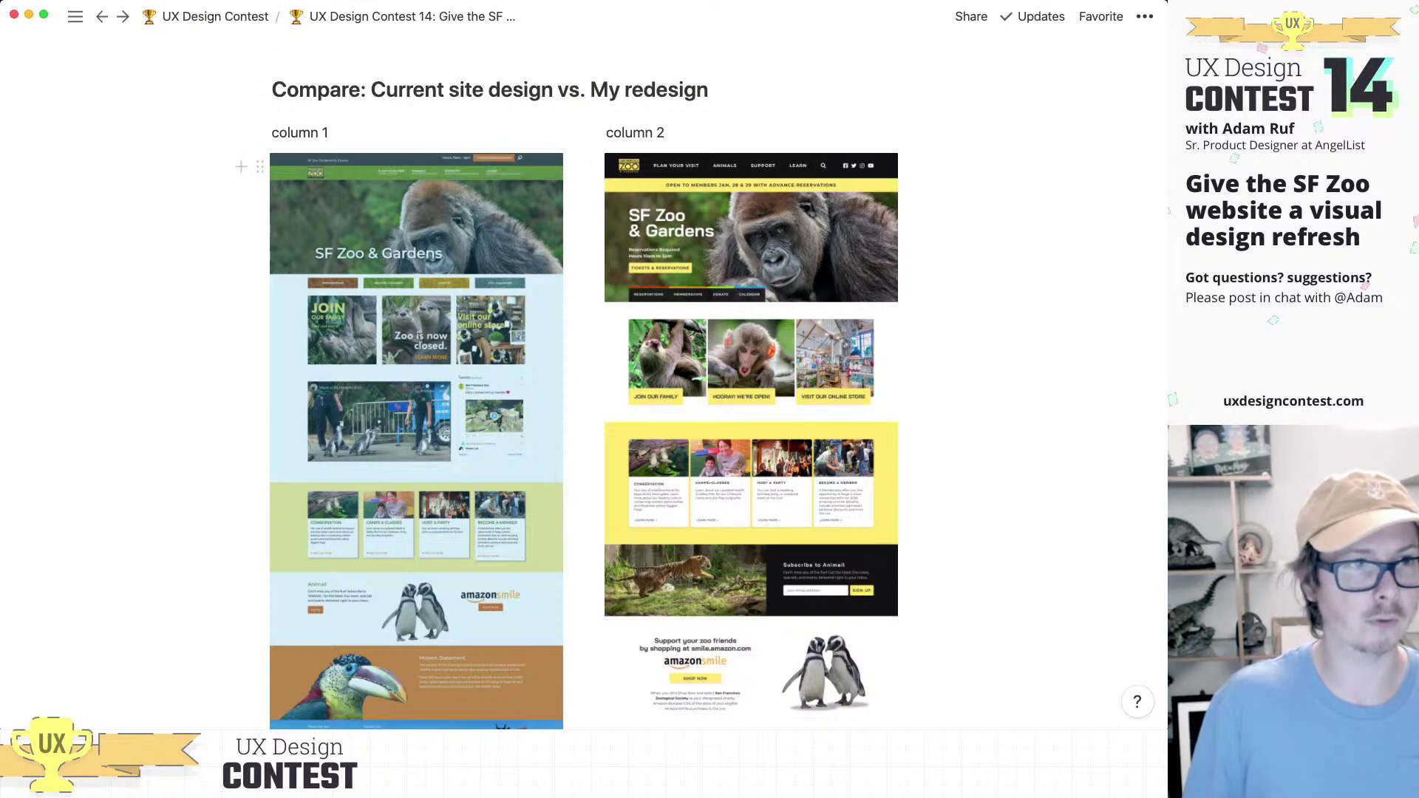
click(329, 132)
scroll(583, 370, down, 5)
scroll(584, 370, up, 6)
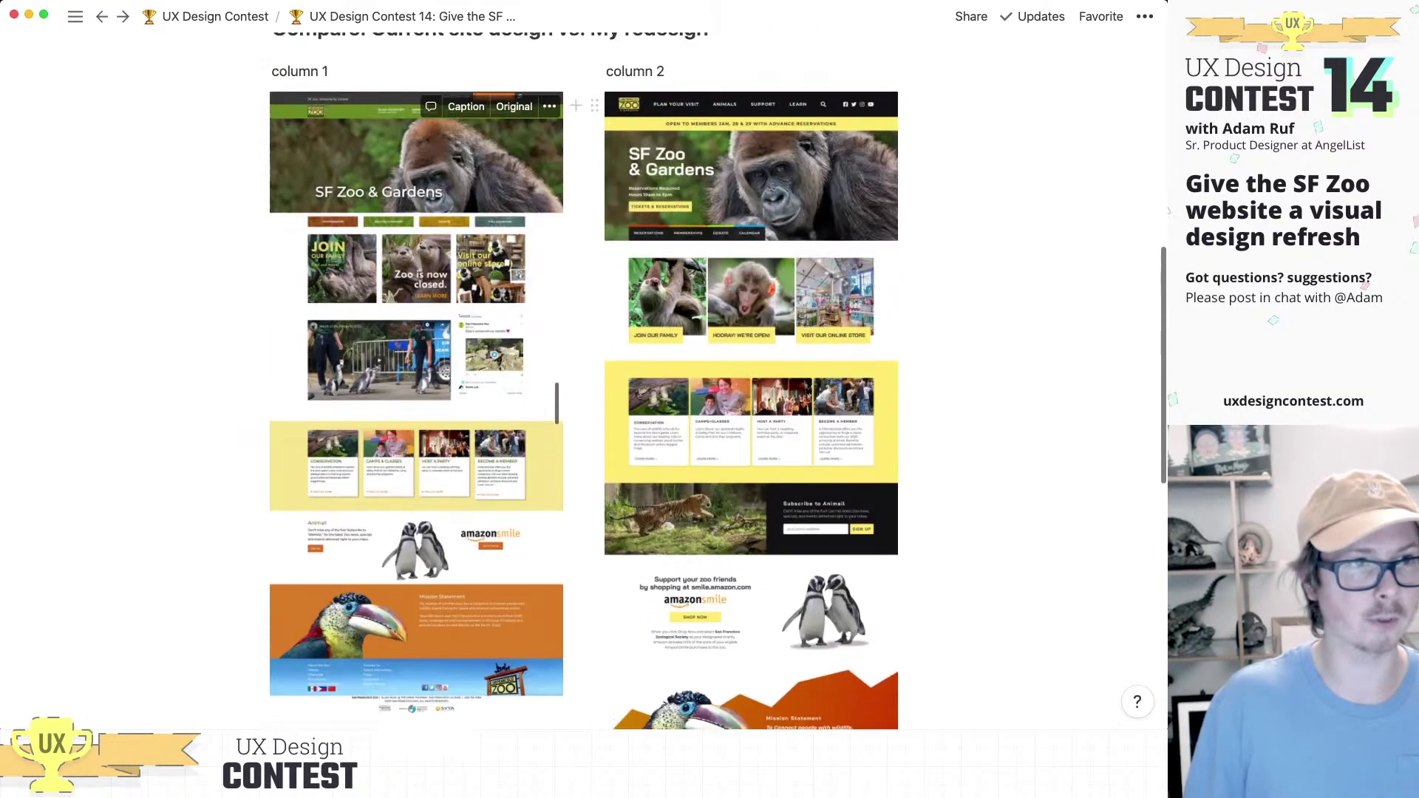
key(super+a)
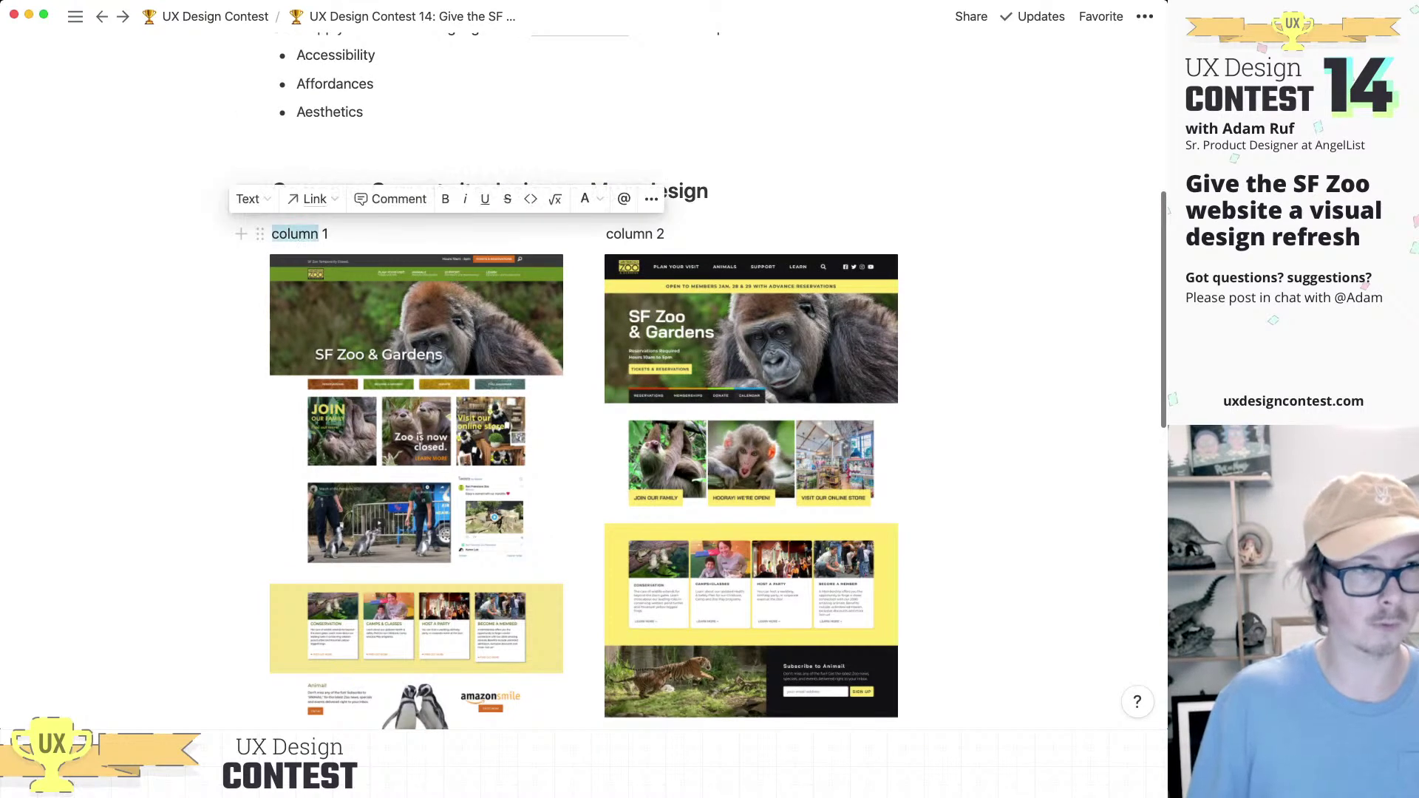
text(Cu)
key(BackSpace)
key(BackSpace)
text(Current)
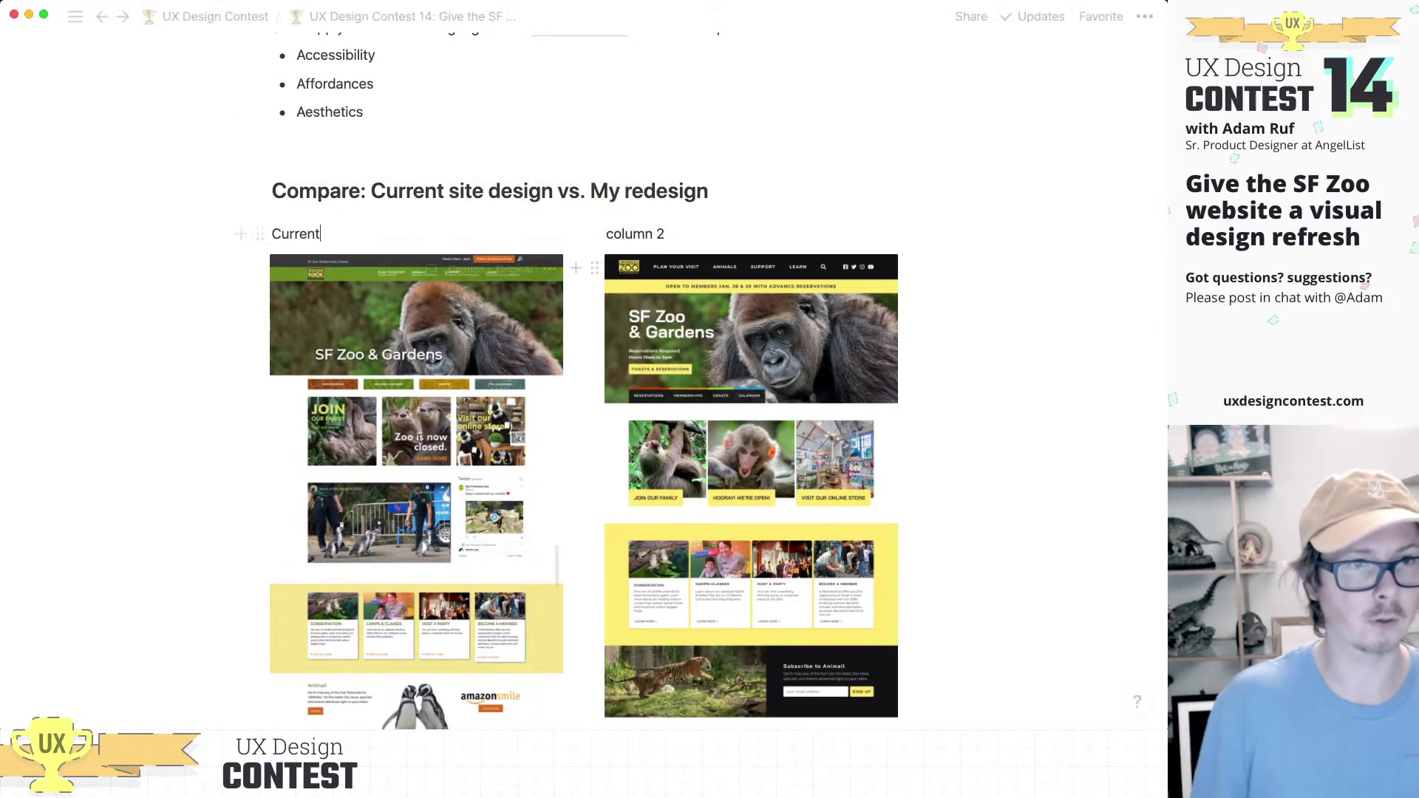
triple_click(634, 233)
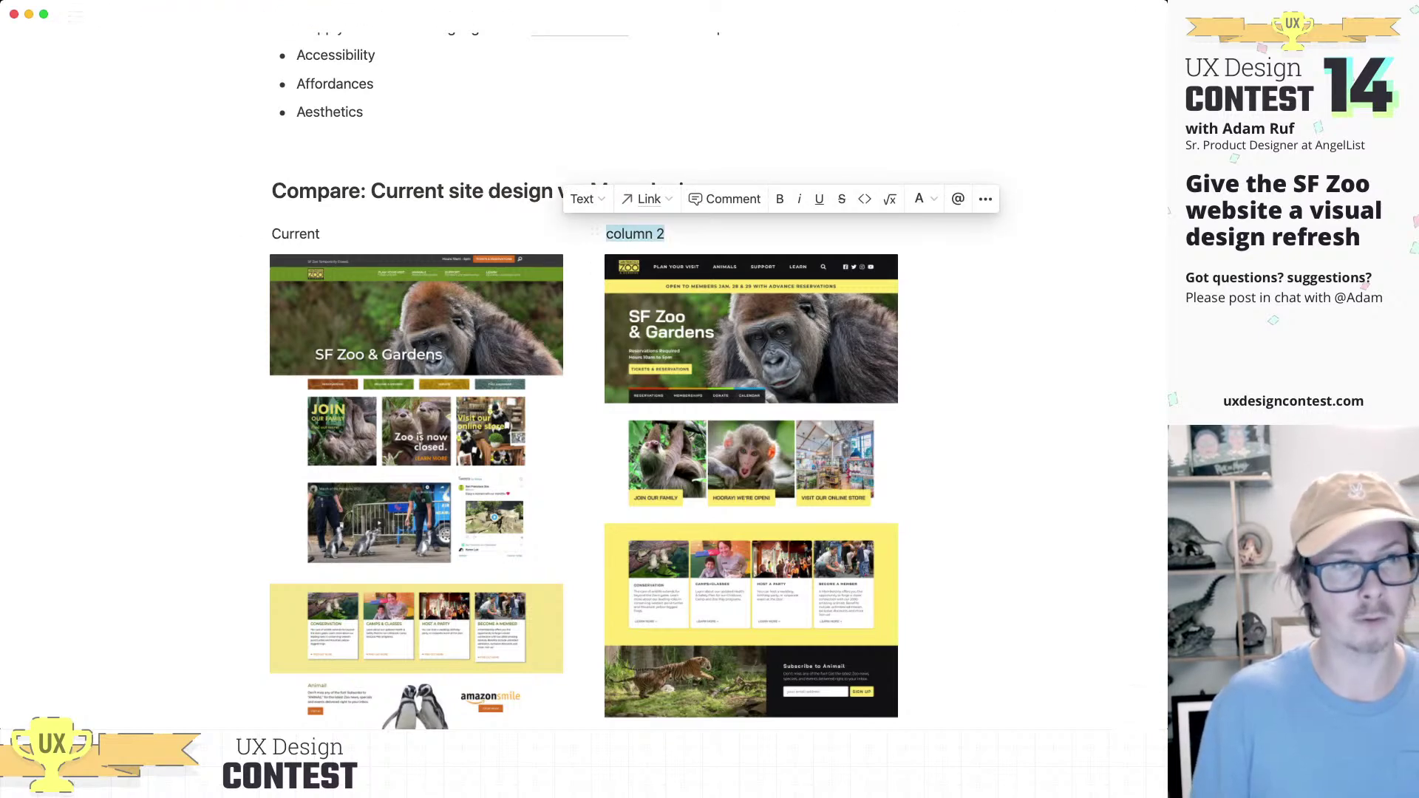
text(Redesign)
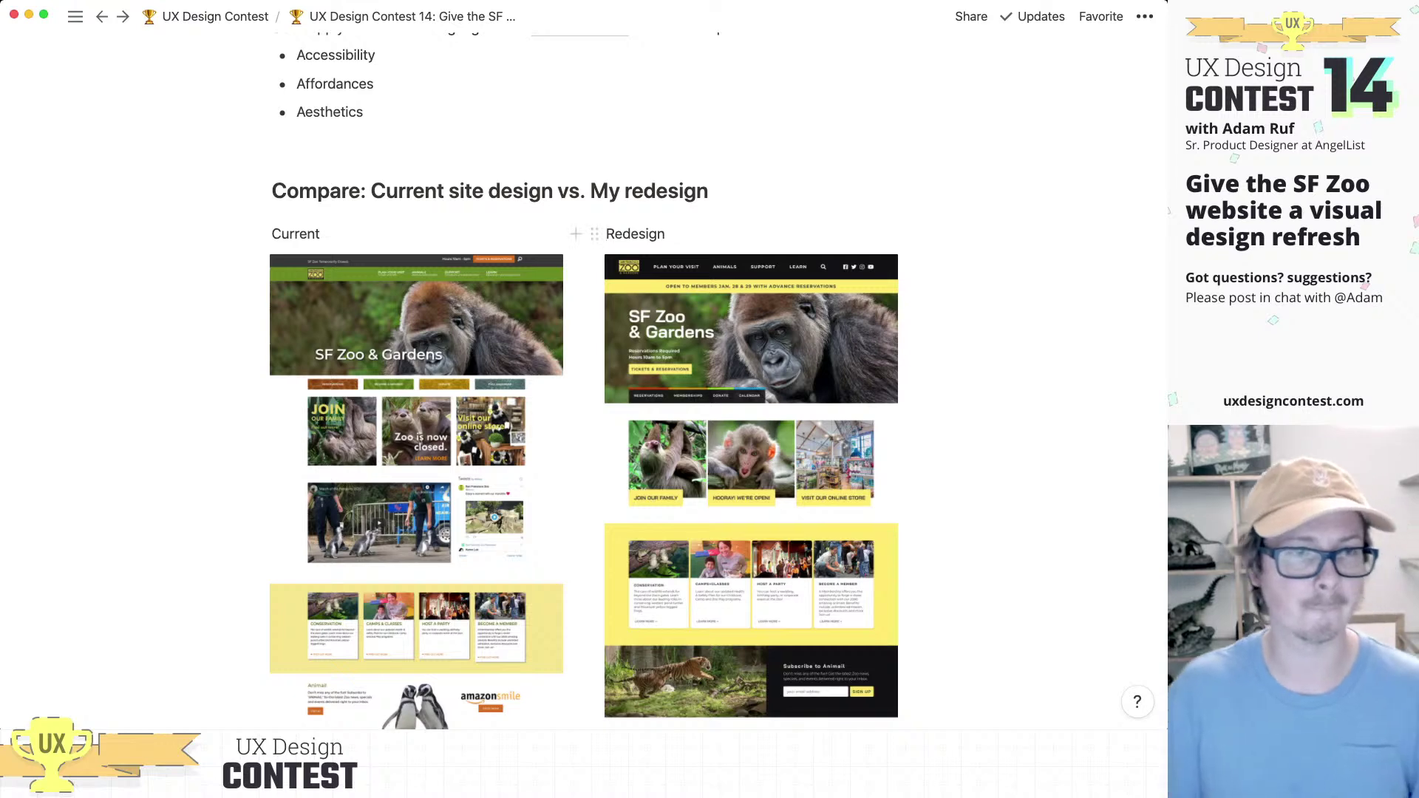
scroll(416, 443, down, 3)
Step: Select the first outline bullet 'Show current site design vs. my redesign'
scroll(416, 444, down, 4)
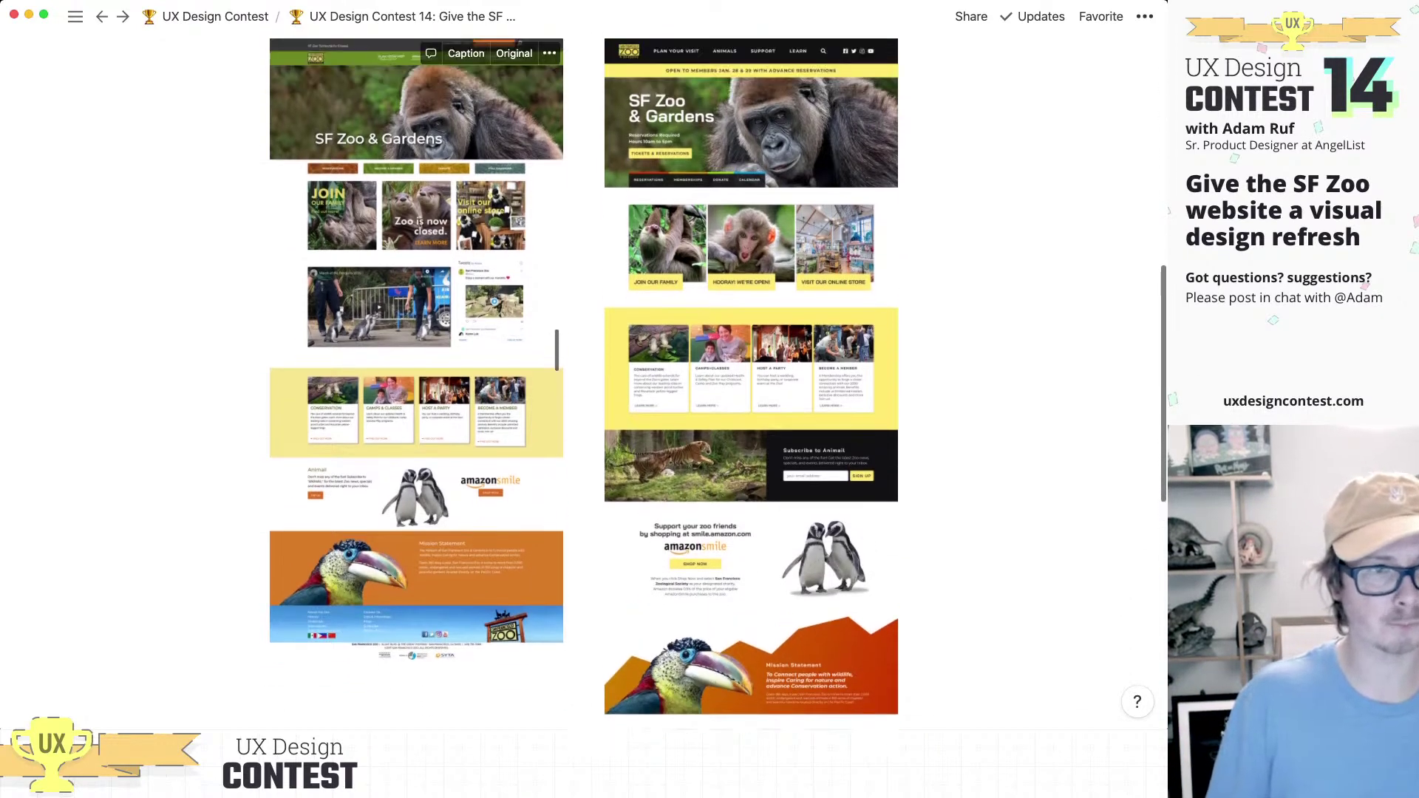
scroll(416, 444, up, 4)
scroll(416, 443, down, 10)
scroll(416, 443, down, 4)
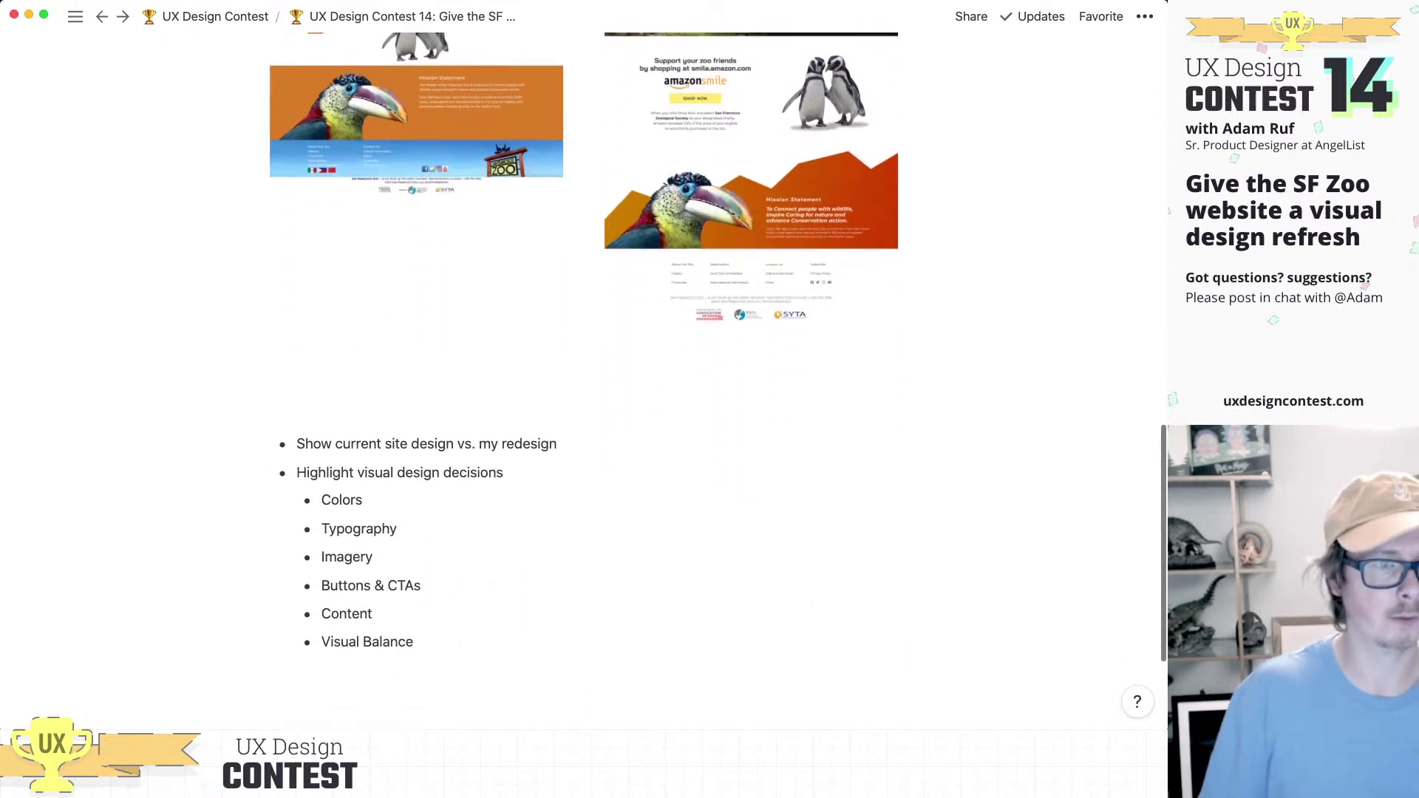
click(557, 443)
drag(557, 444, 296, 443)
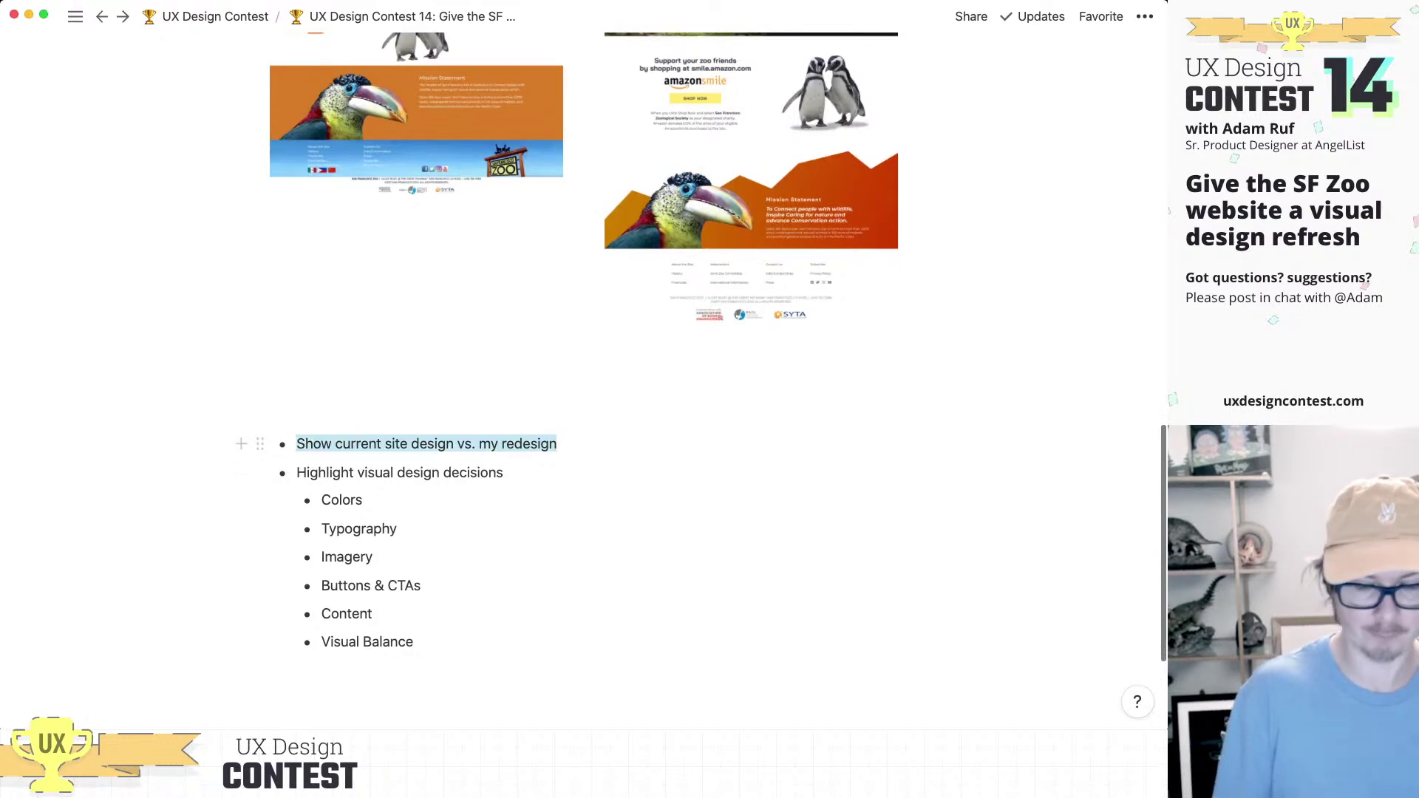
Step: Add top-level 'Preference Test Result' and 'Summary' bullets after Visual Balance
scroll(416, 443, up, 13)
scroll(416, 443, down, 10)
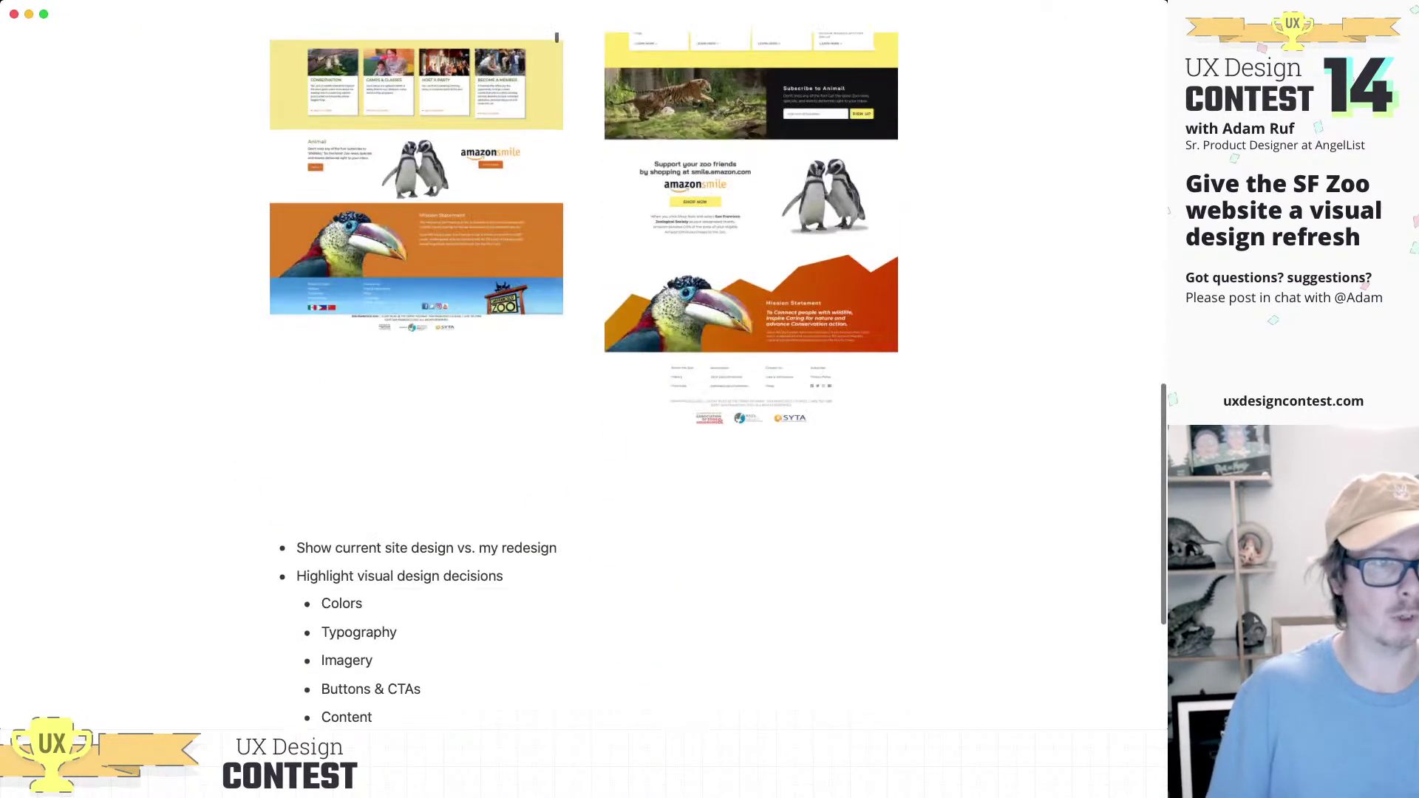
scroll(556, 35, down, 4)
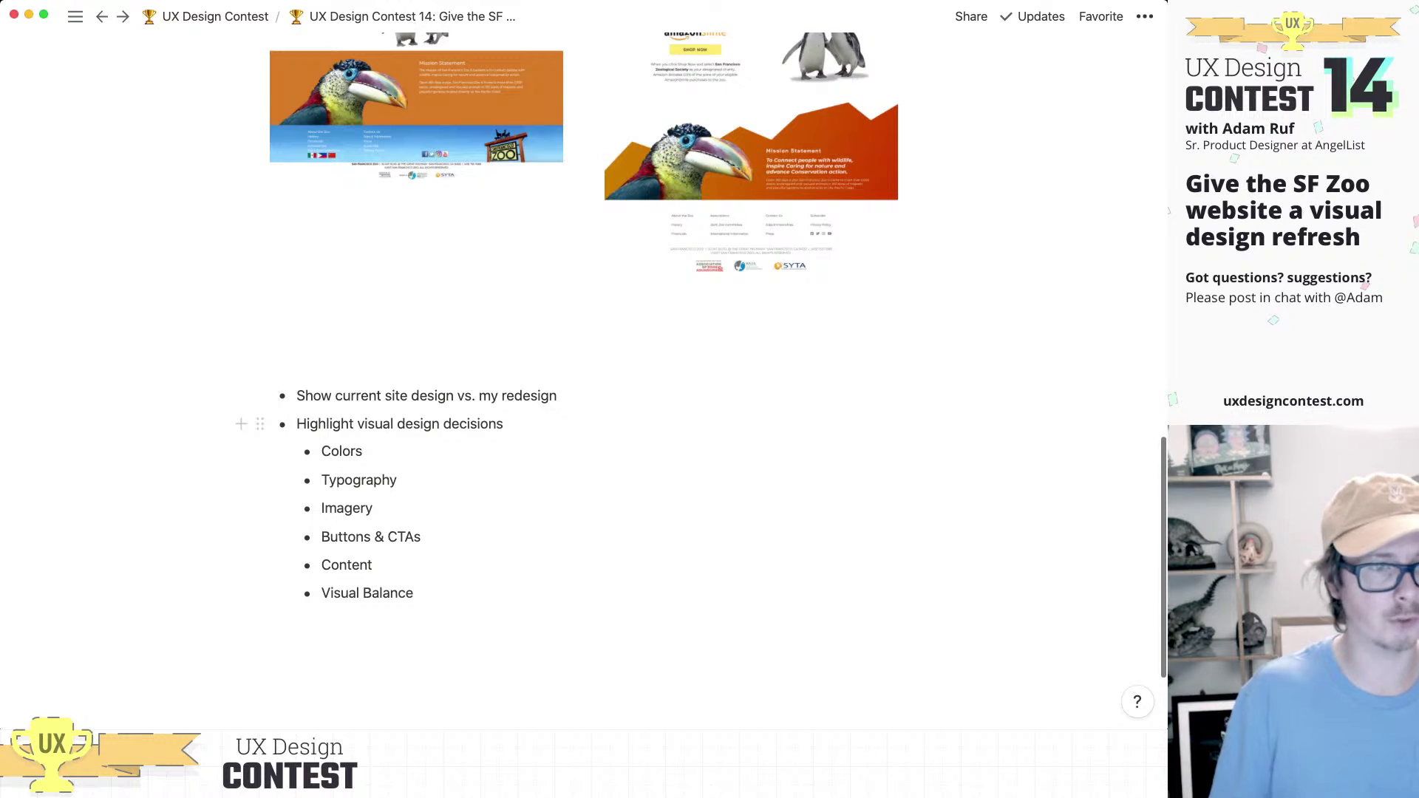
click(414, 593)
key(Return)
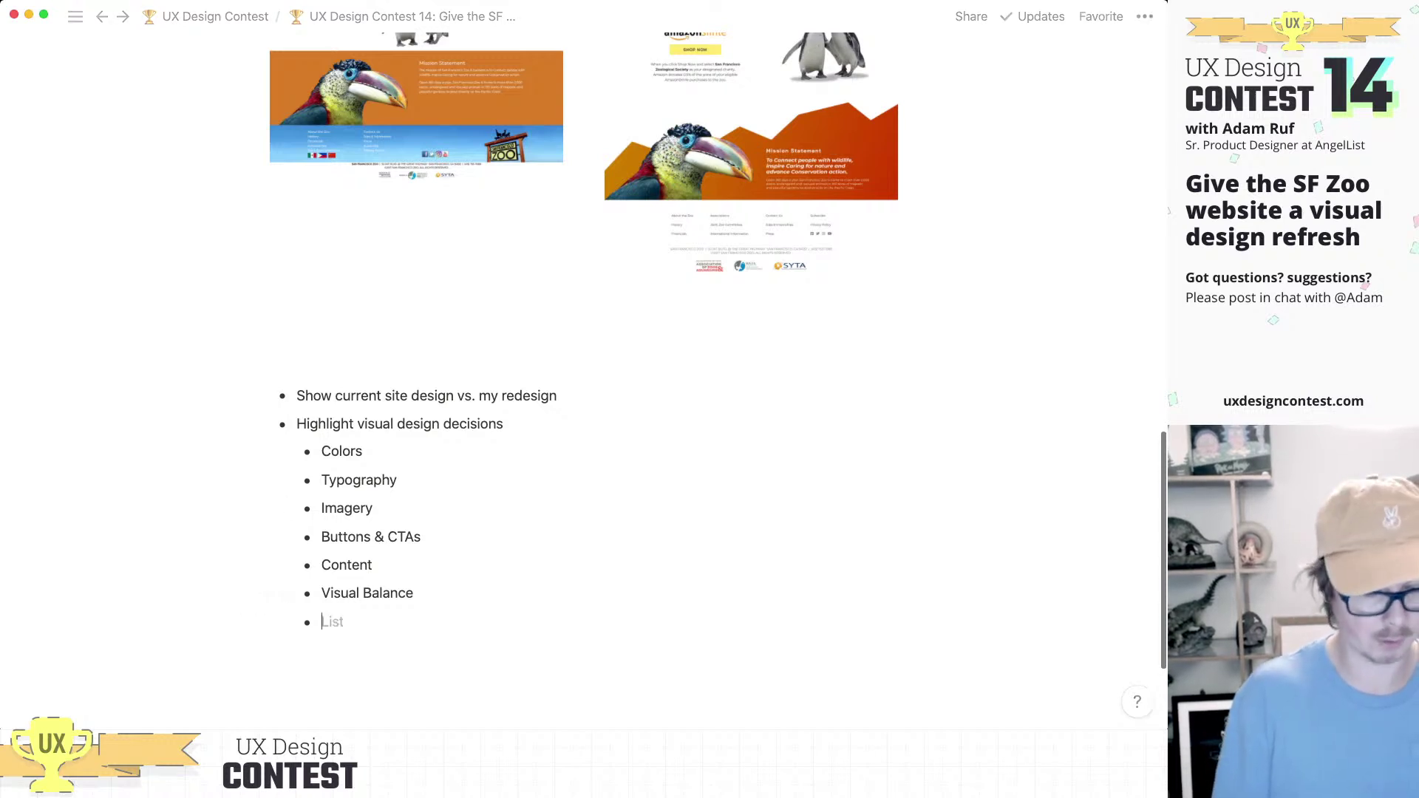
key(shift+Tab)
text(Preference Test Results)
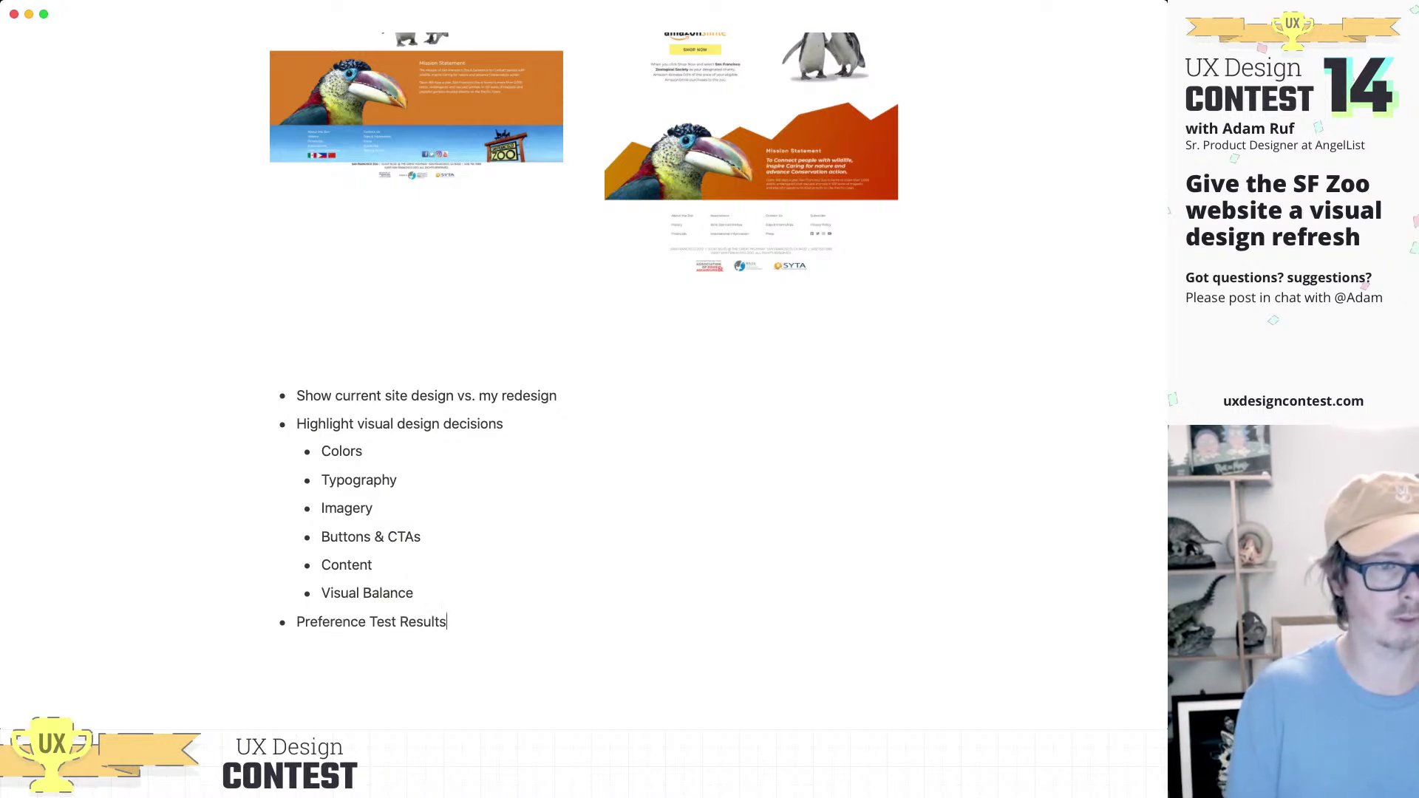
key(Return)
text(Summary)
Step: Add an indented Summary sub-point 'What I'd spend more time on if I had it'
key(Return)
key(Tab)
text(N)
key(BackSpace)
text(N)
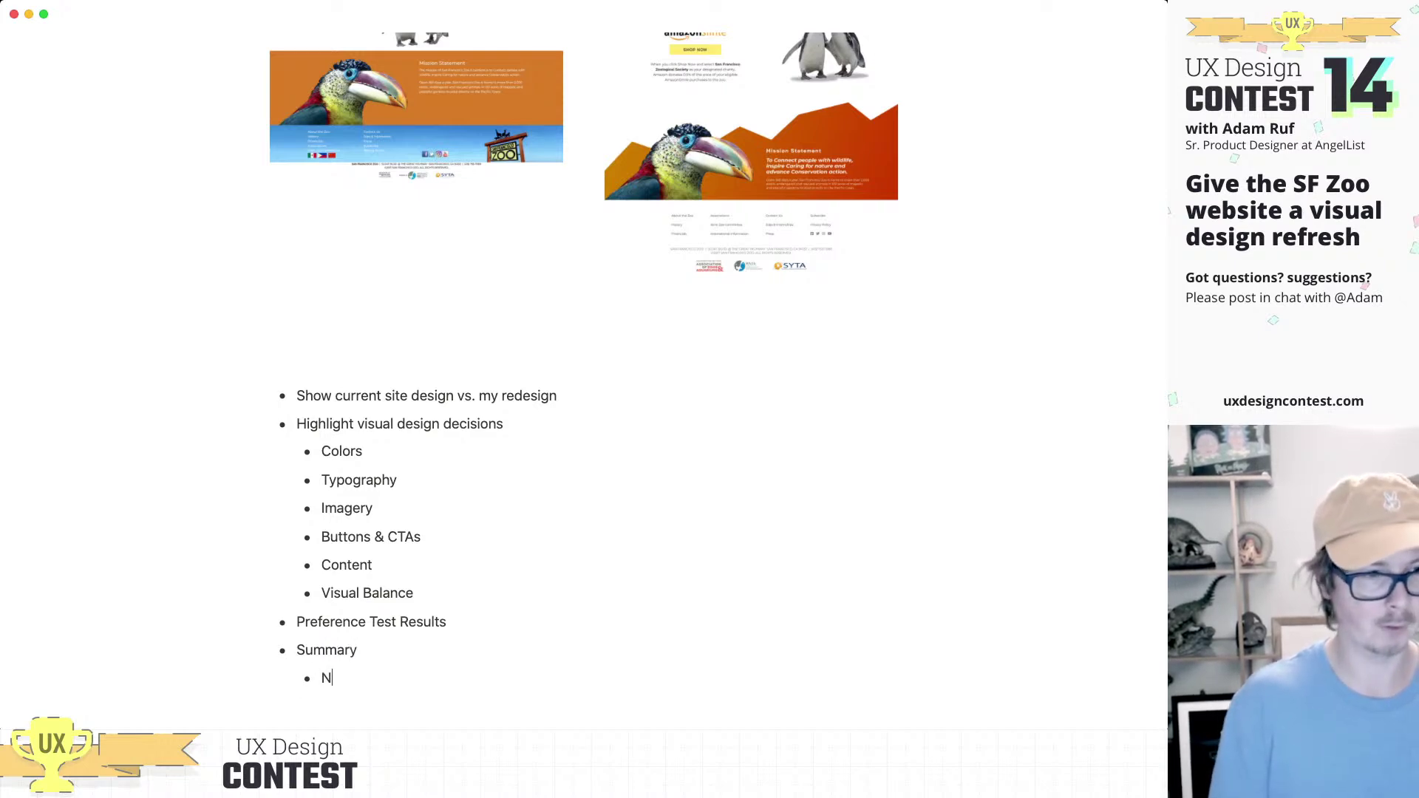
text(ex)
key(BackSpace)
key(BackSpace)
key(BackSpace)
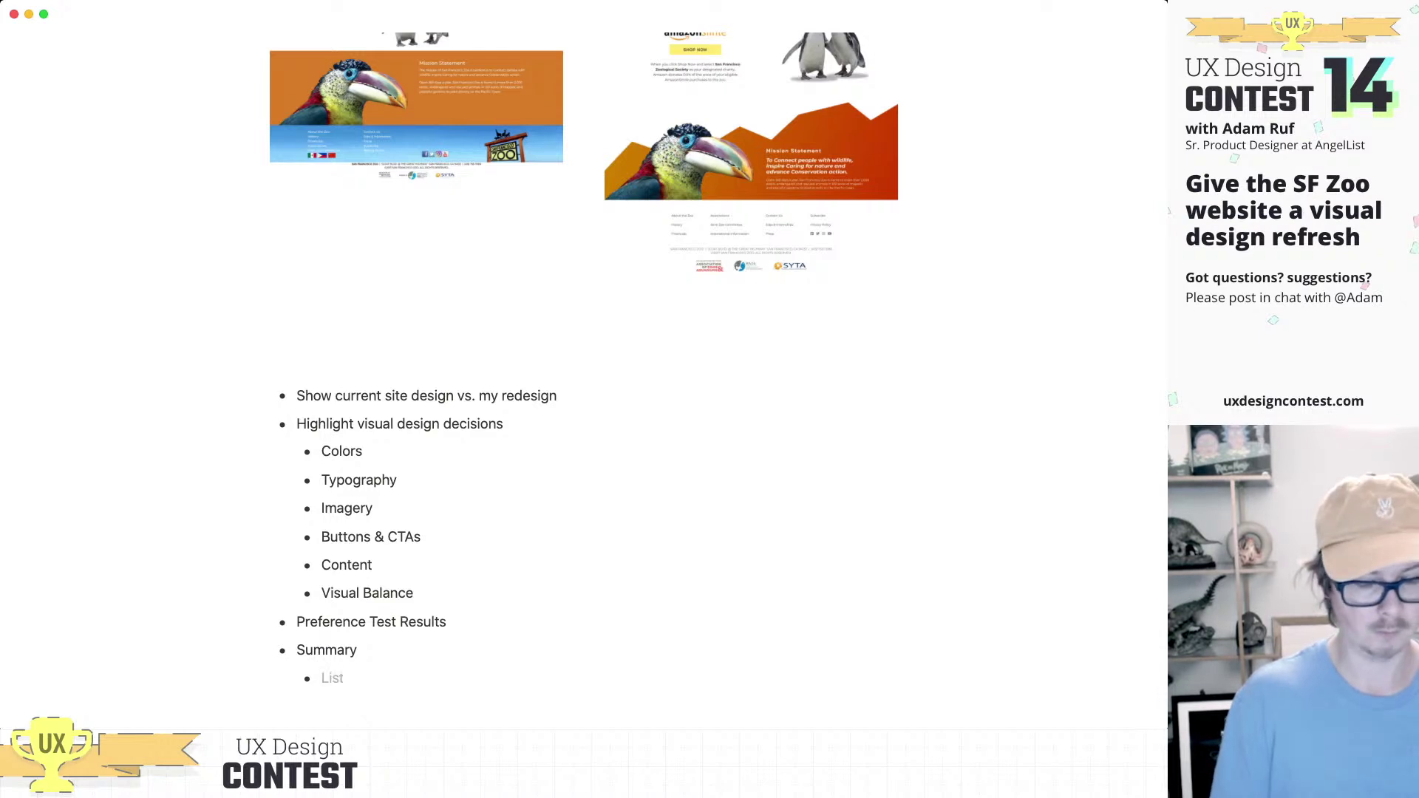
text(What I'd)
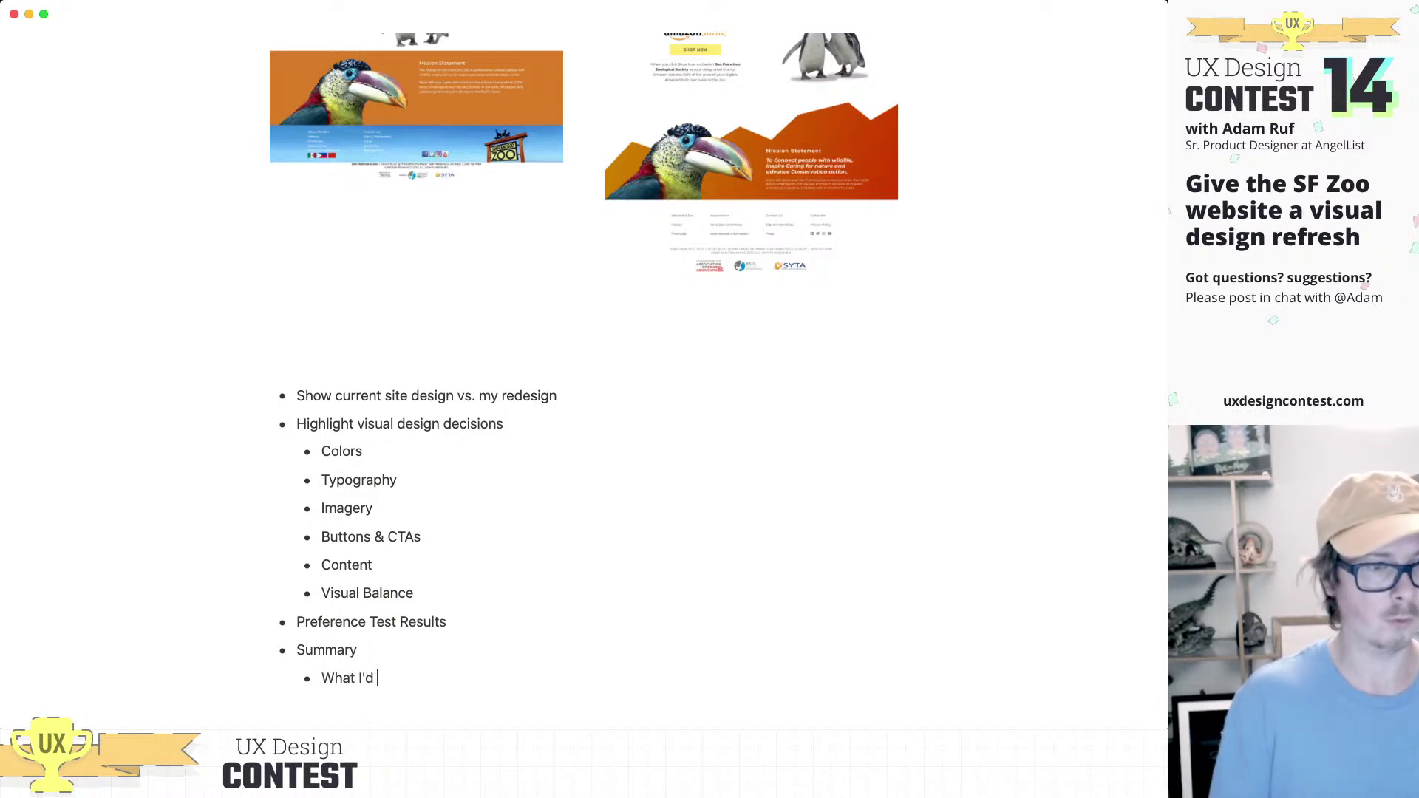
key(BackSpace)
text(d spend more time i)
text(n)
key(BackSpace)
key(BackSpace)
text(on if I had it)
Step: Add 'Most challenging' and 'Most fun or proud' sub-points under Summary
key(Return)
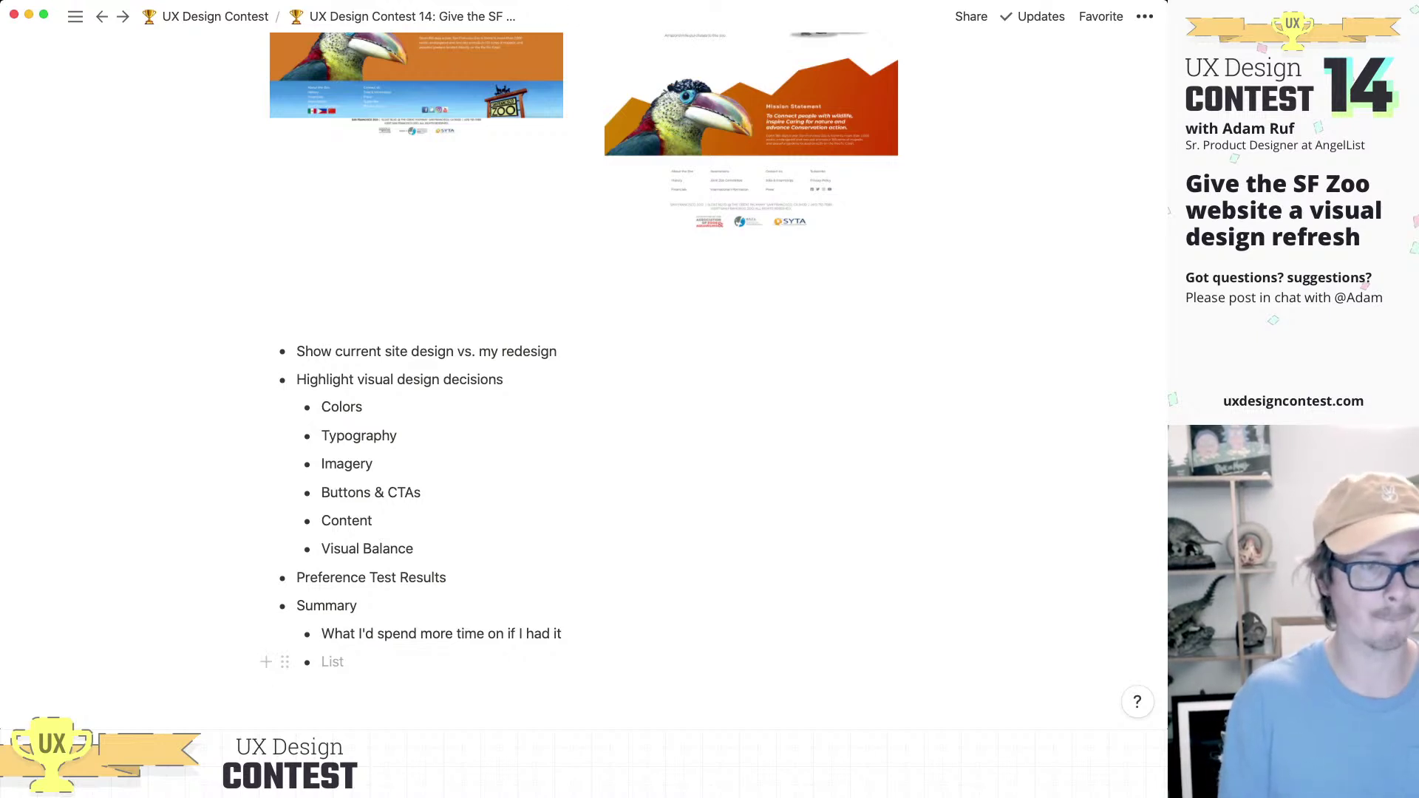
text(Most challenging)
key(Return)
text(Most fun/proud)
key(Return)
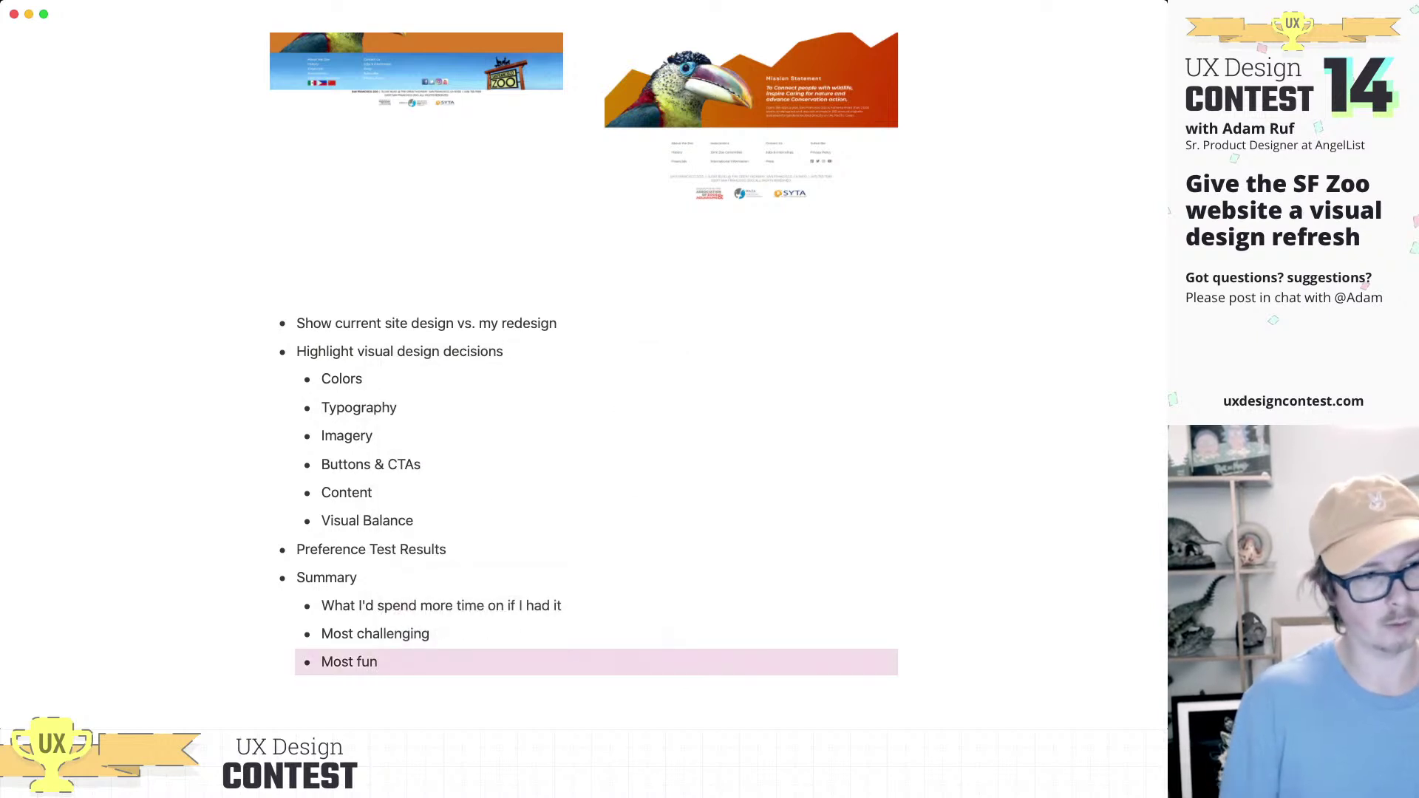
text(or proud)
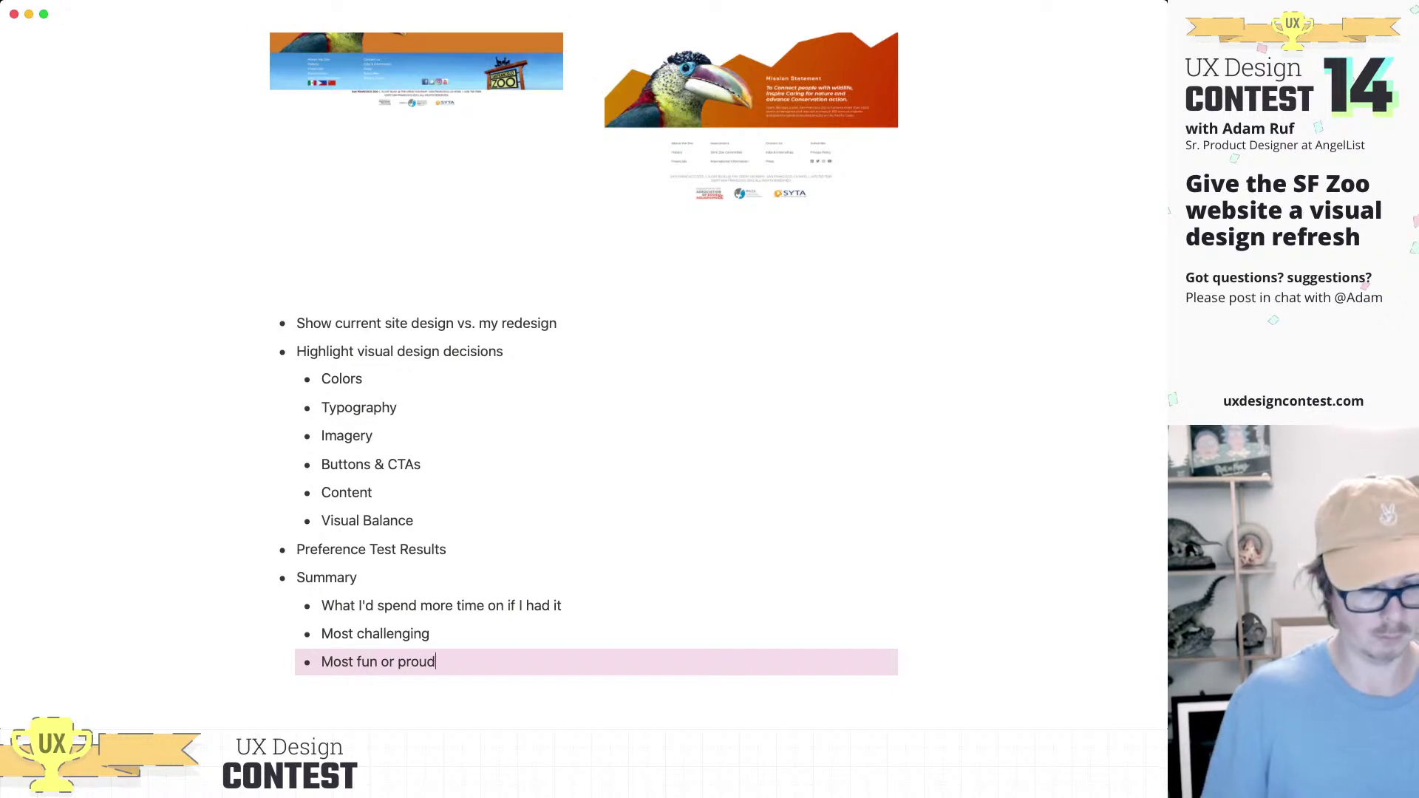
key(super+a)
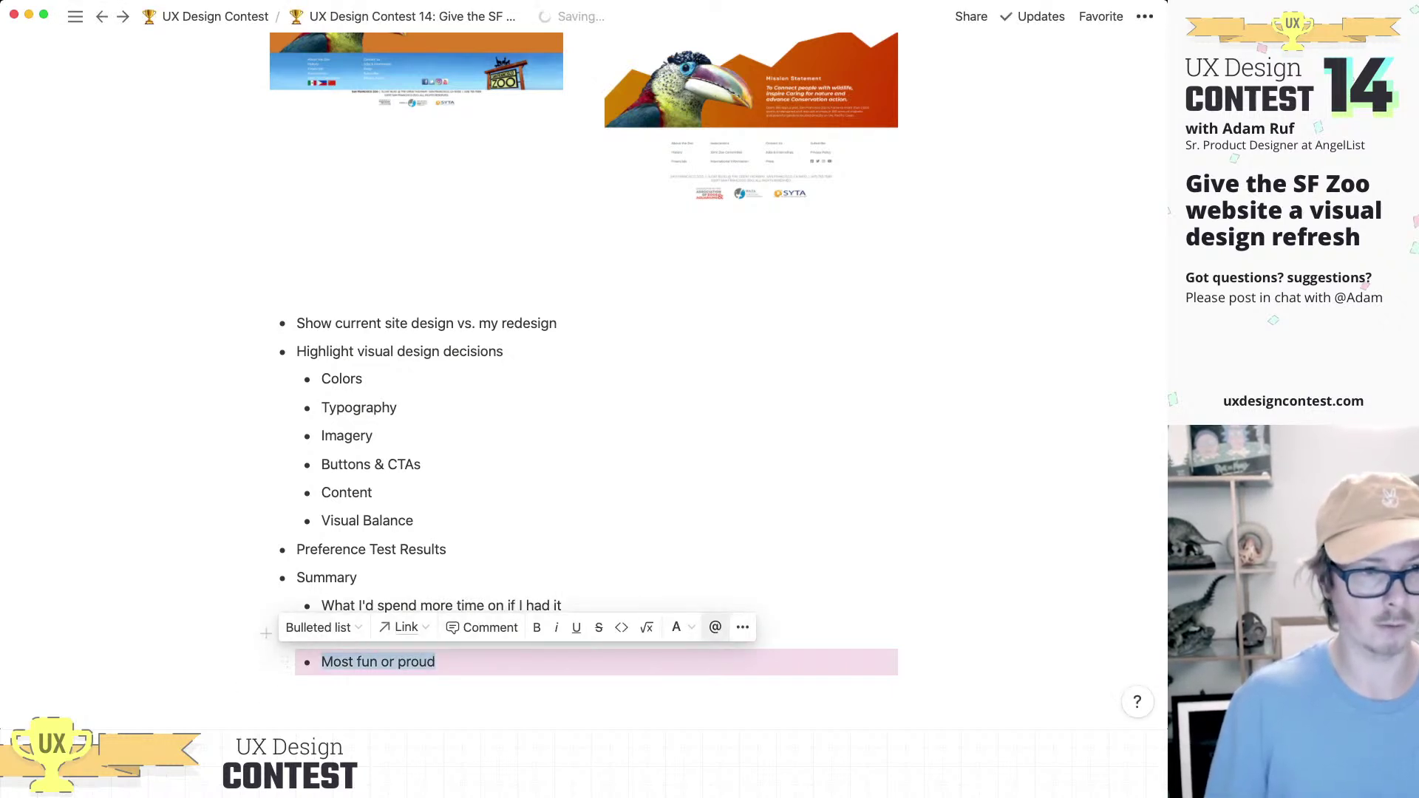
click(680, 627)
key(Escape)
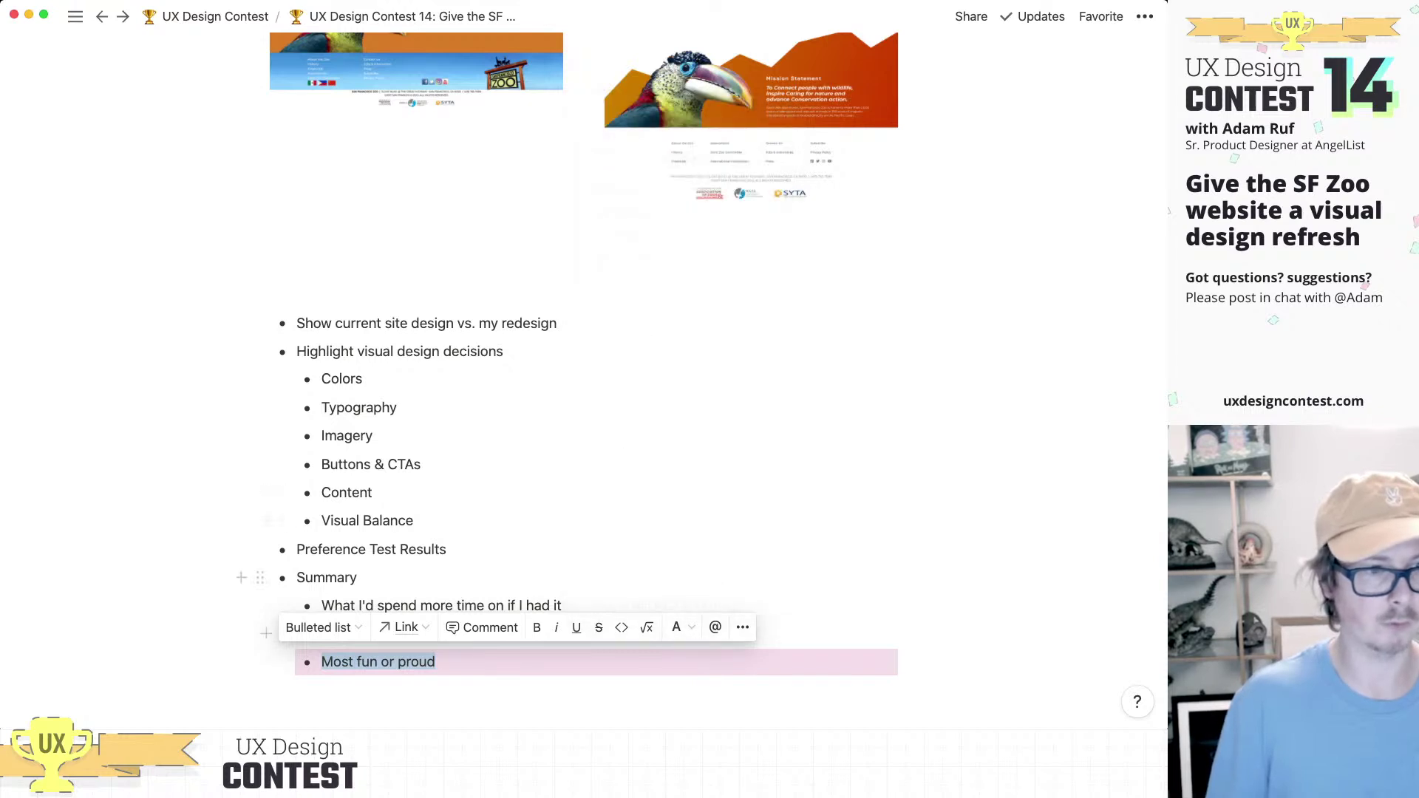
click(413, 698)
click(398, 607)
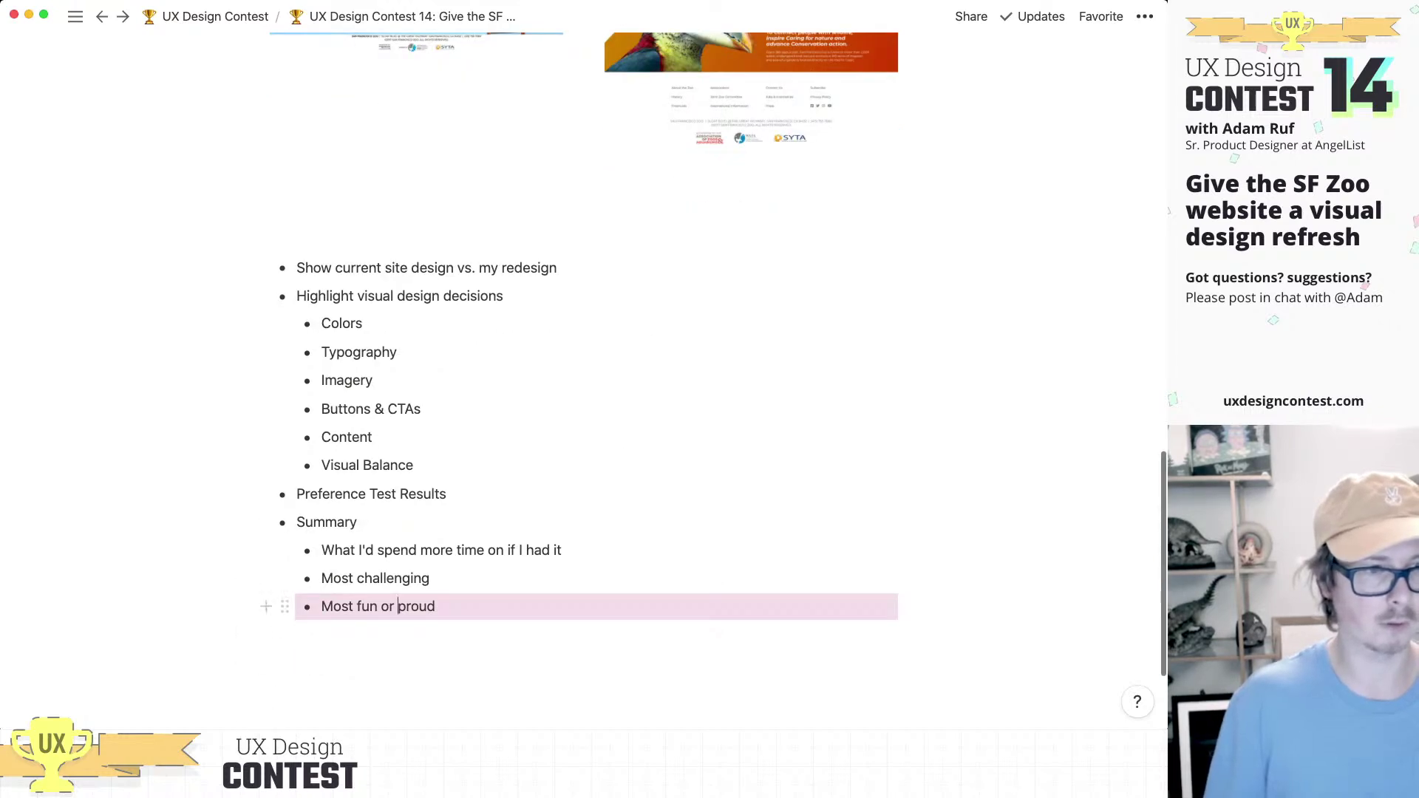
click(285, 606)
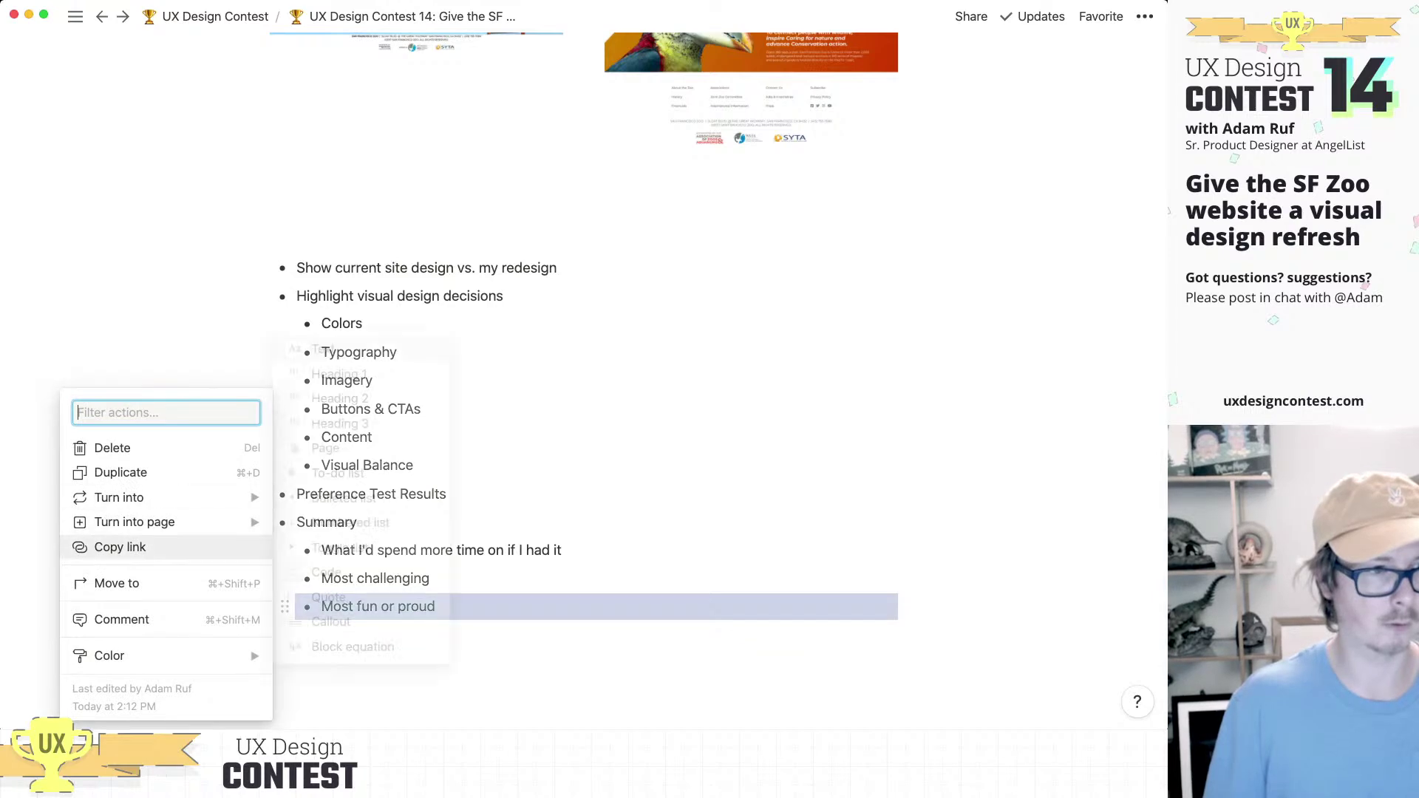
mouse_move(111, 656)
click(364, 599)
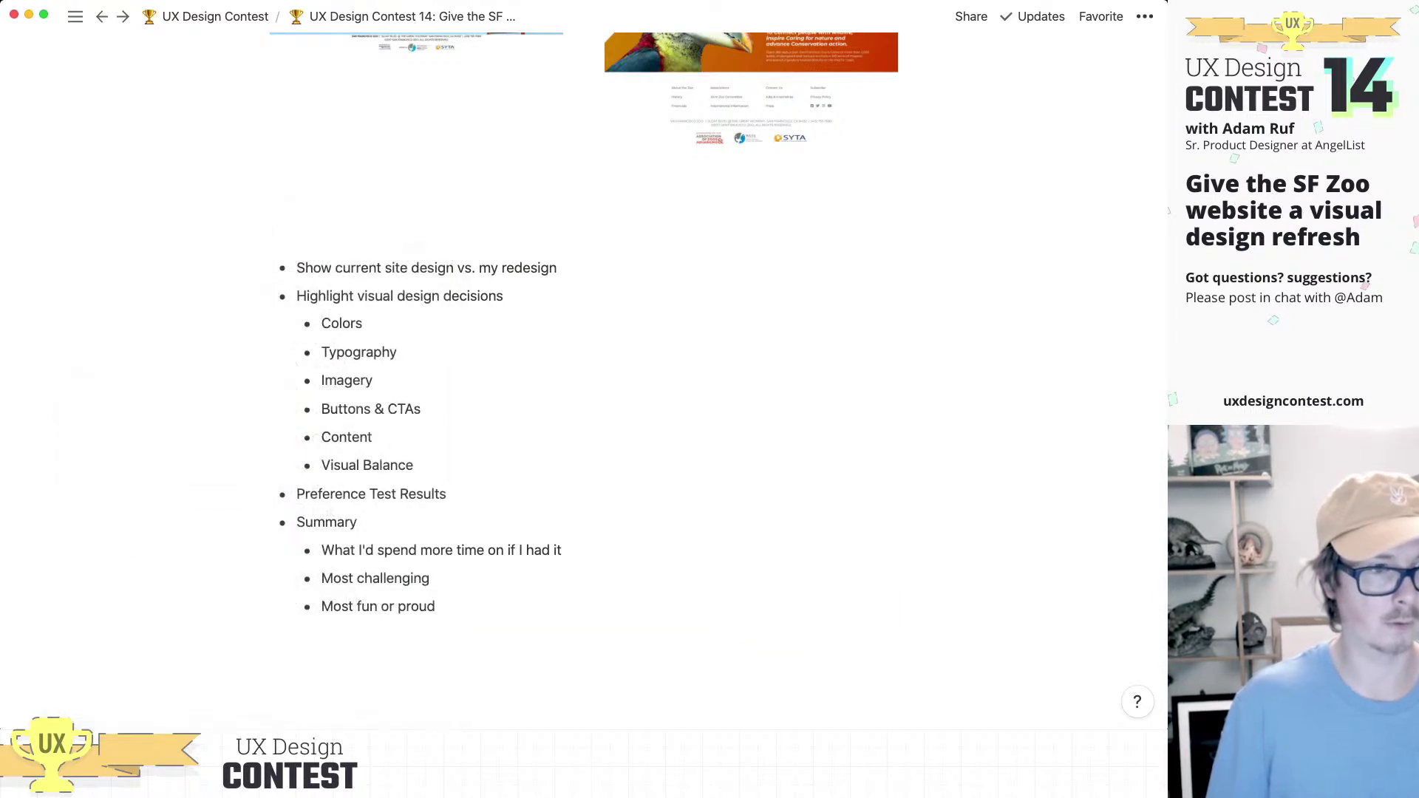
key(Return)
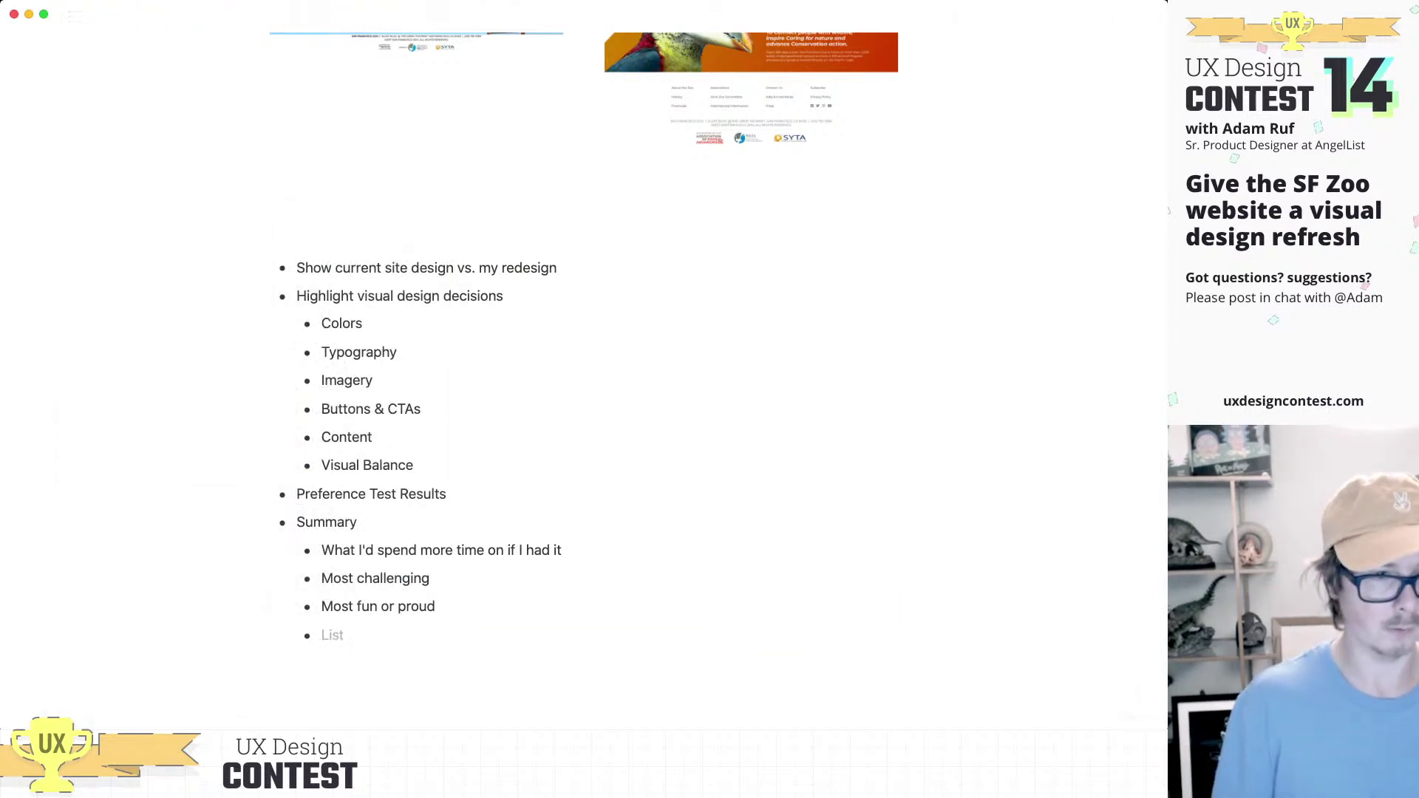
text(L)
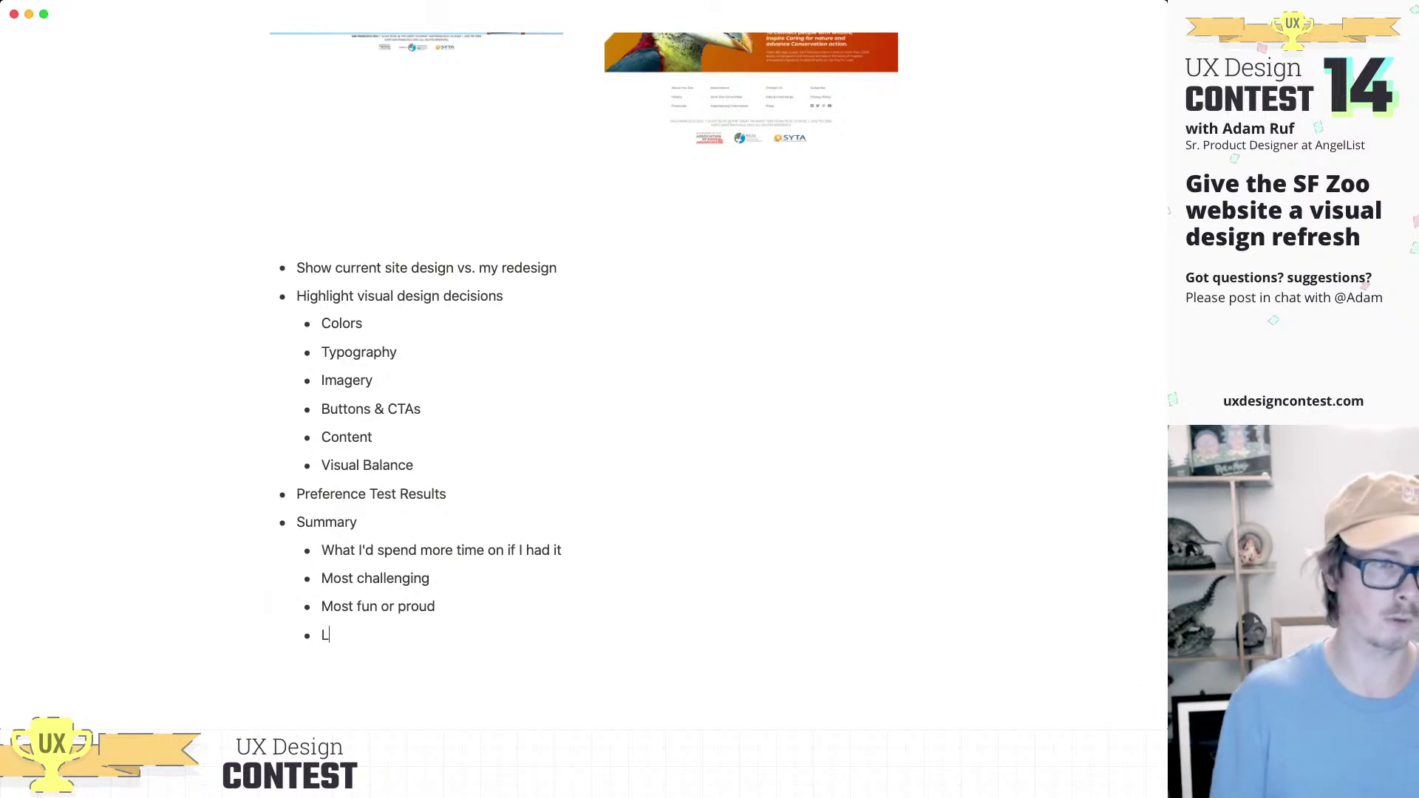
text(essons Learned)
scroll(281, 591, up, 2)
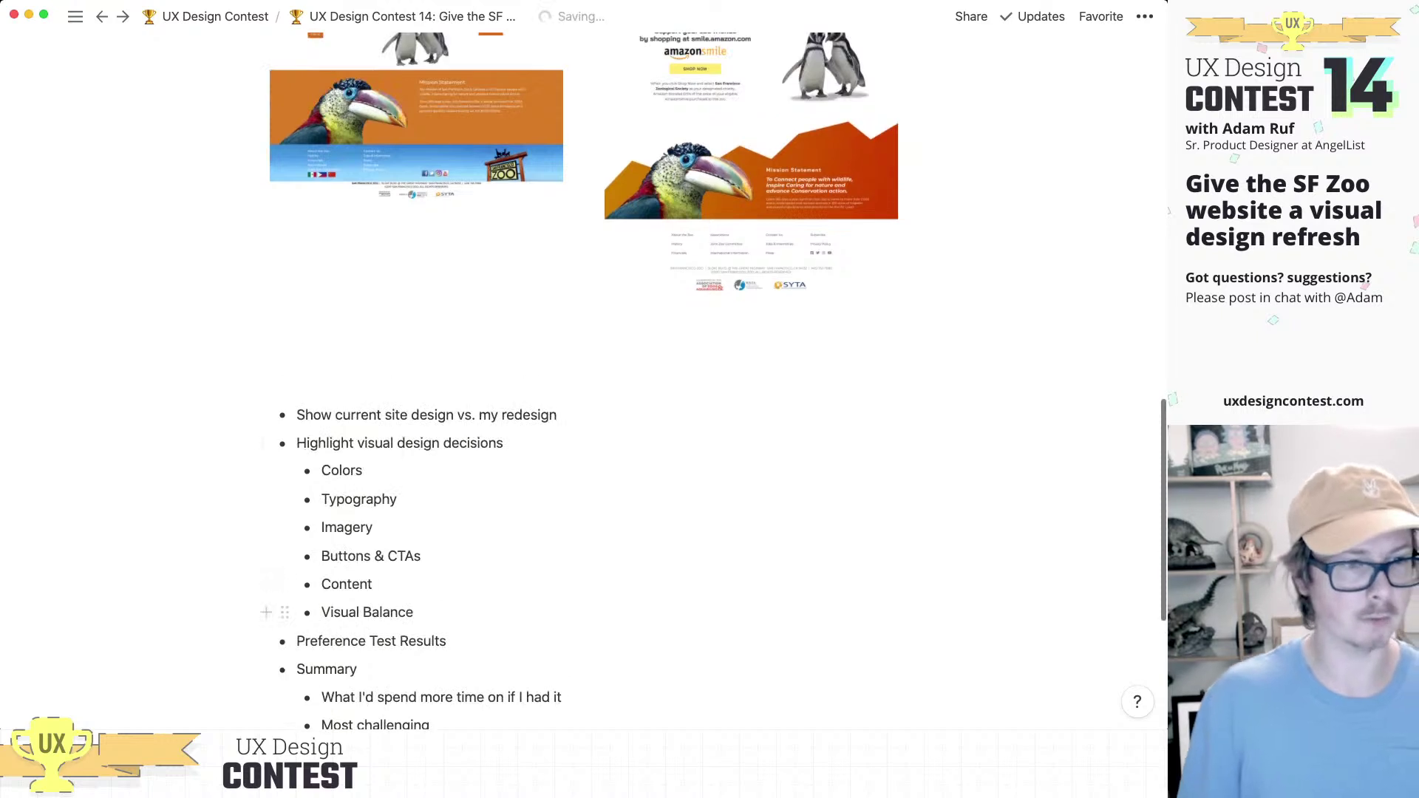
click(446, 641)
key(Return)
key(Tab)
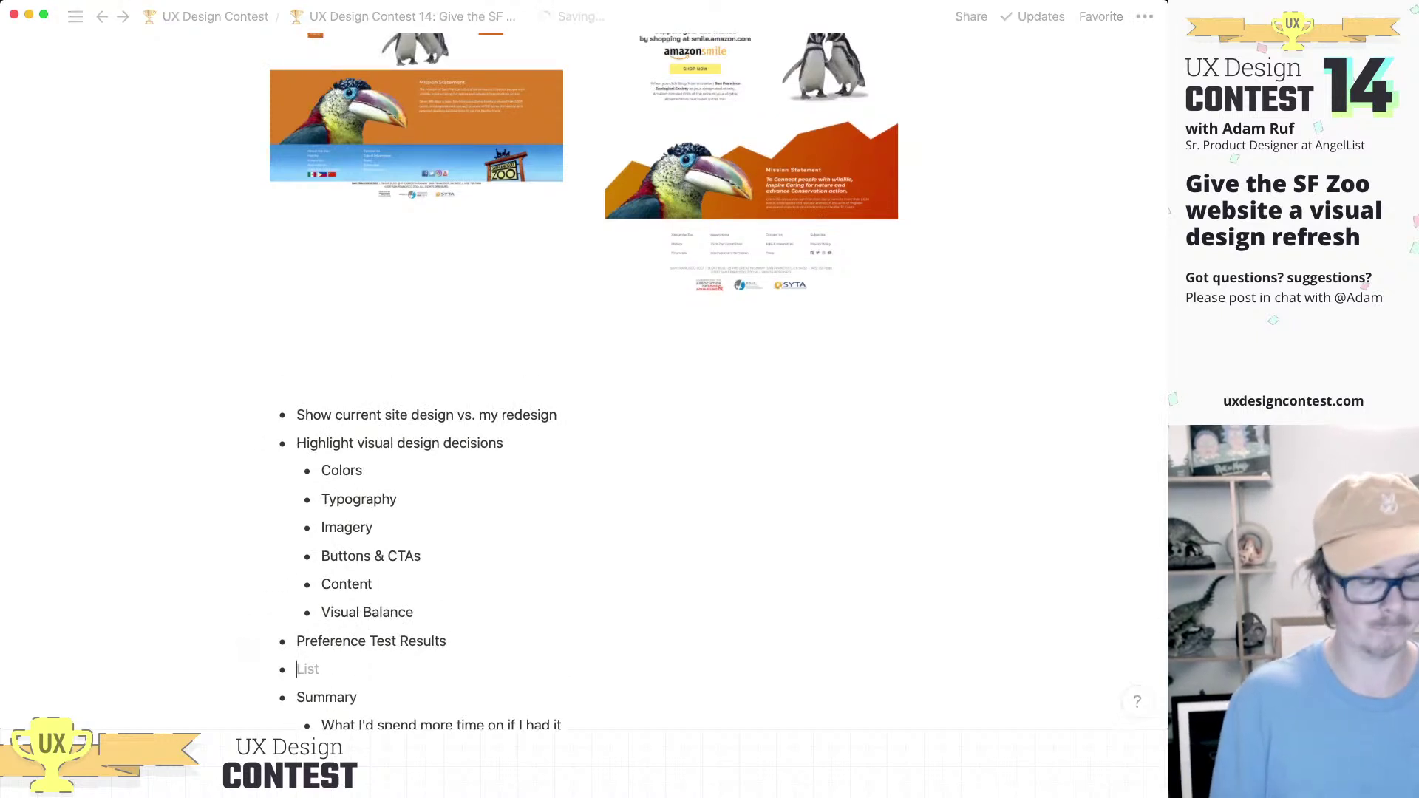
text(Methodology)
key(Return)
text(R)
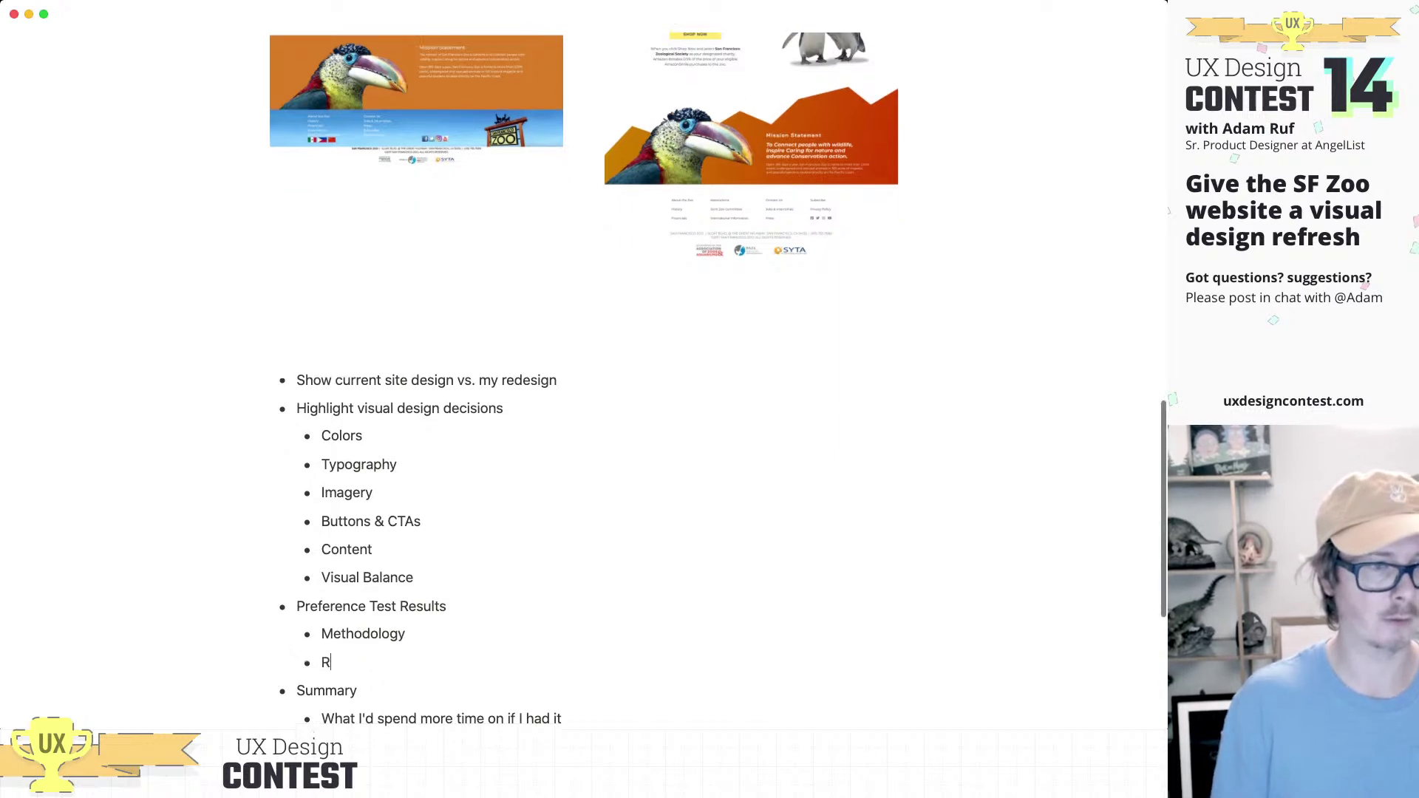
text(esults)
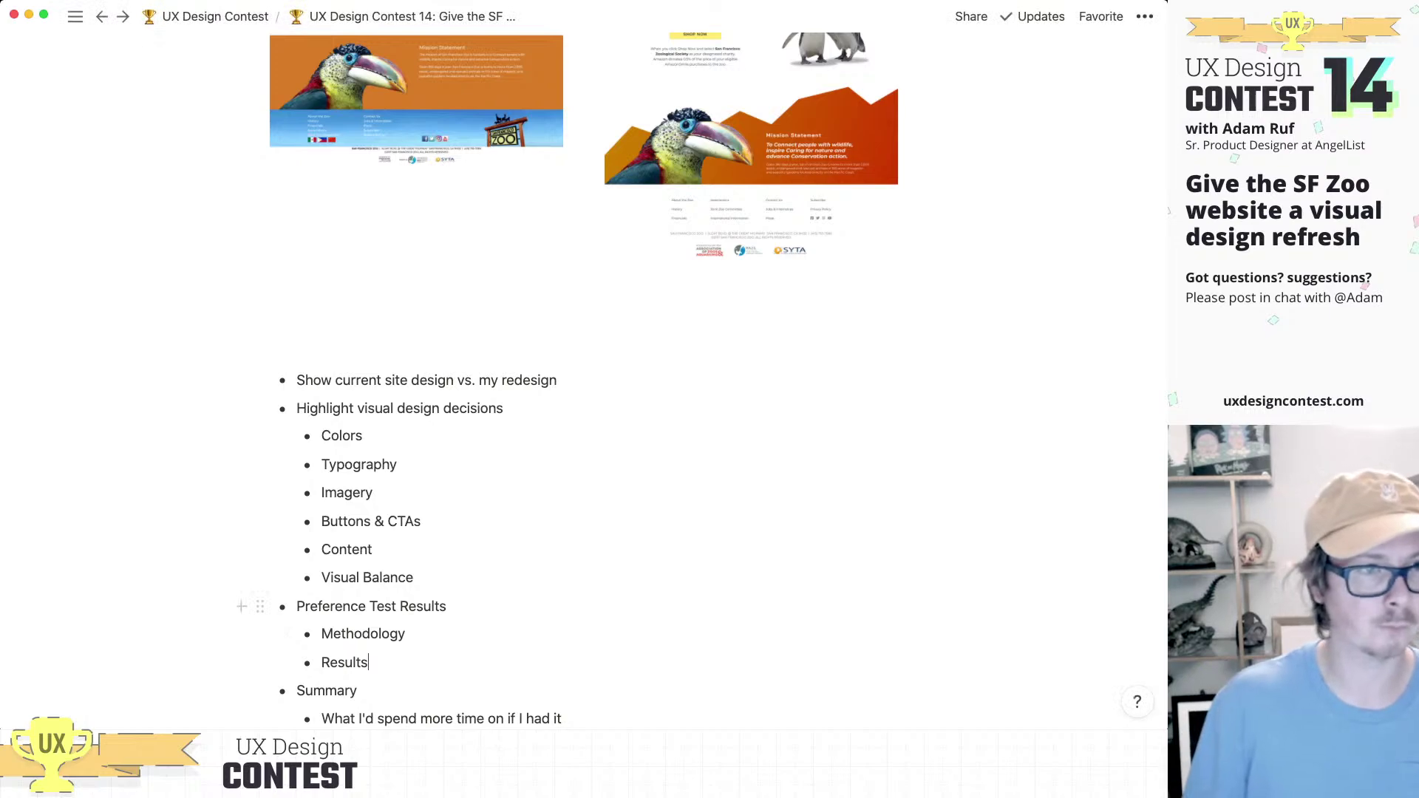
scroll(443, 605, up, 3)
scroll(414, 518, up, 15)
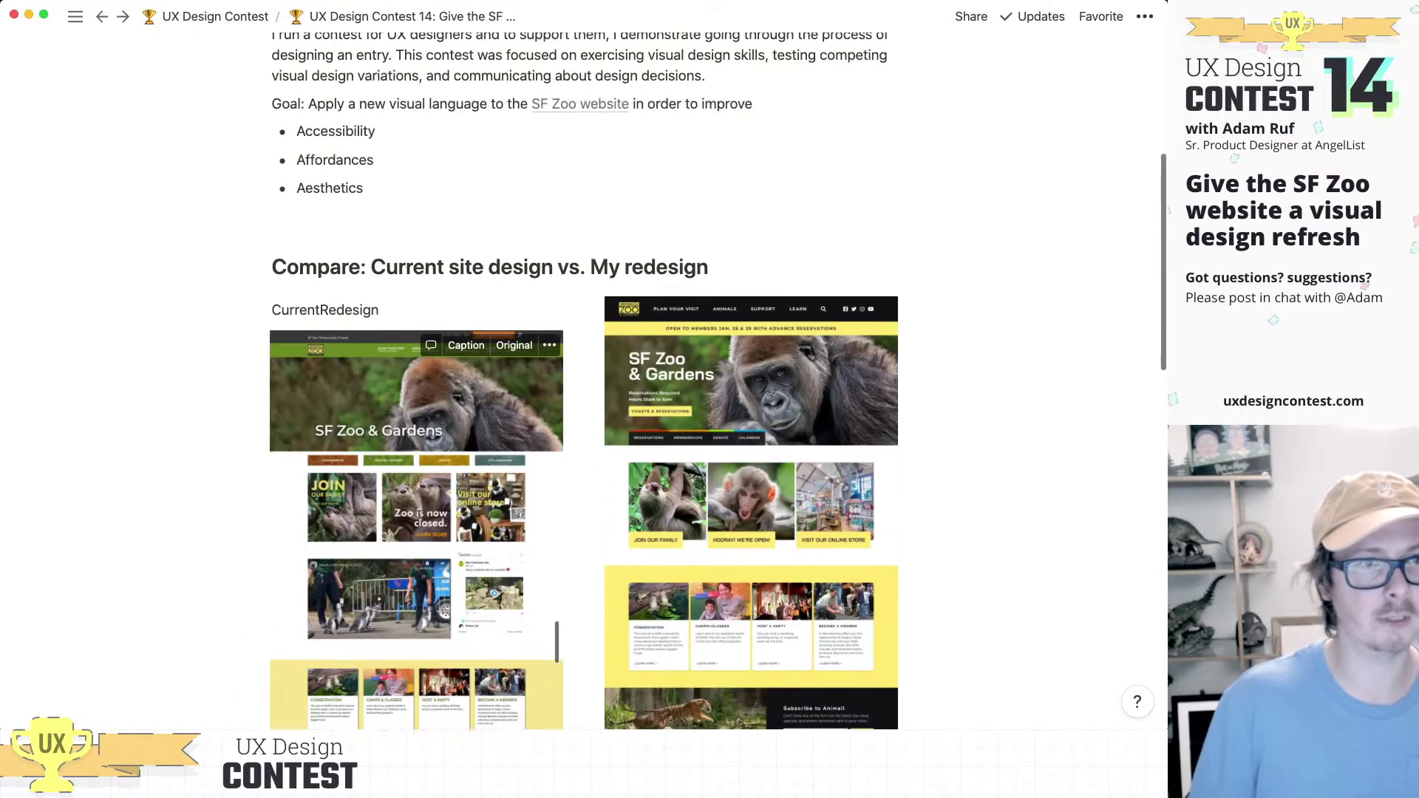
scroll(414, 443, up, 5)
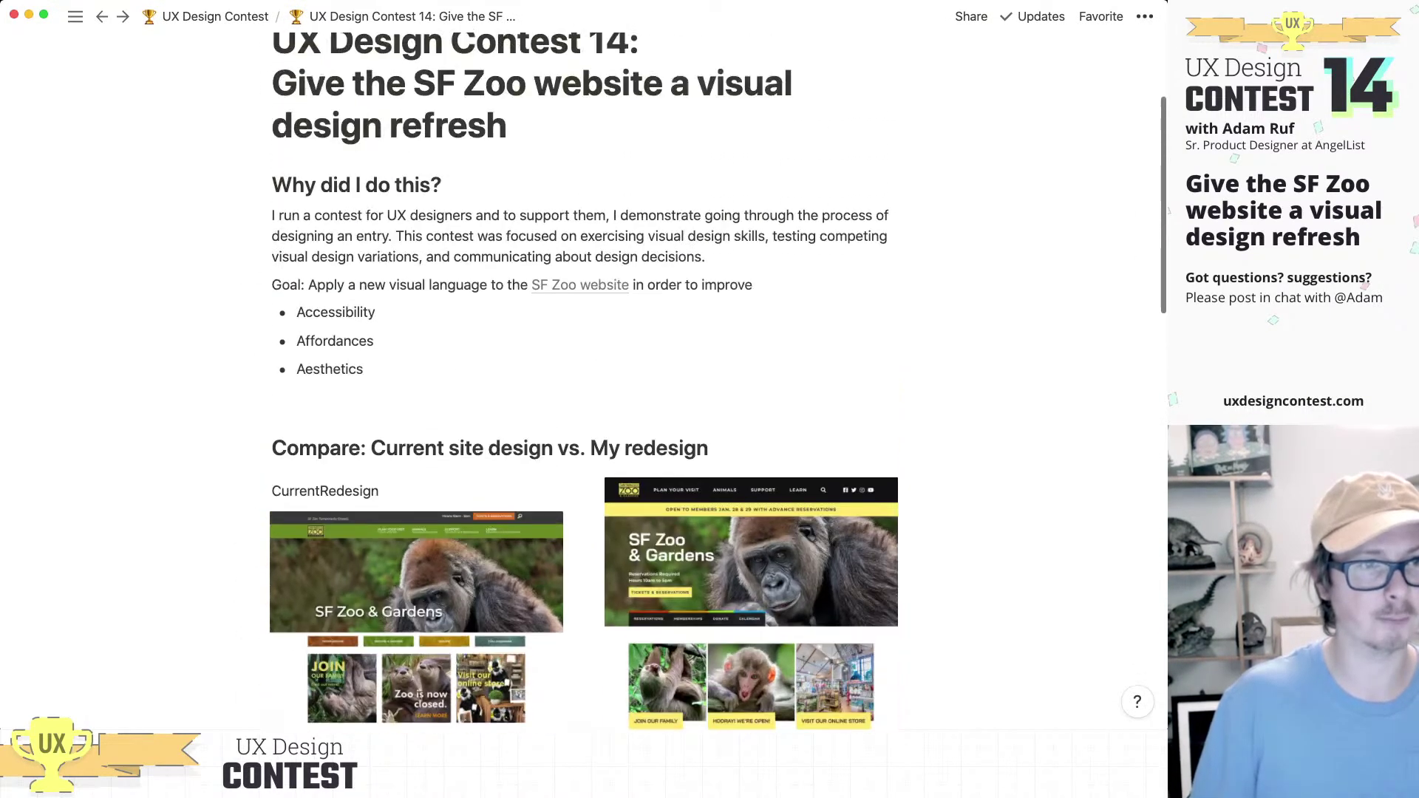
scroll(584, 370, down, 2)
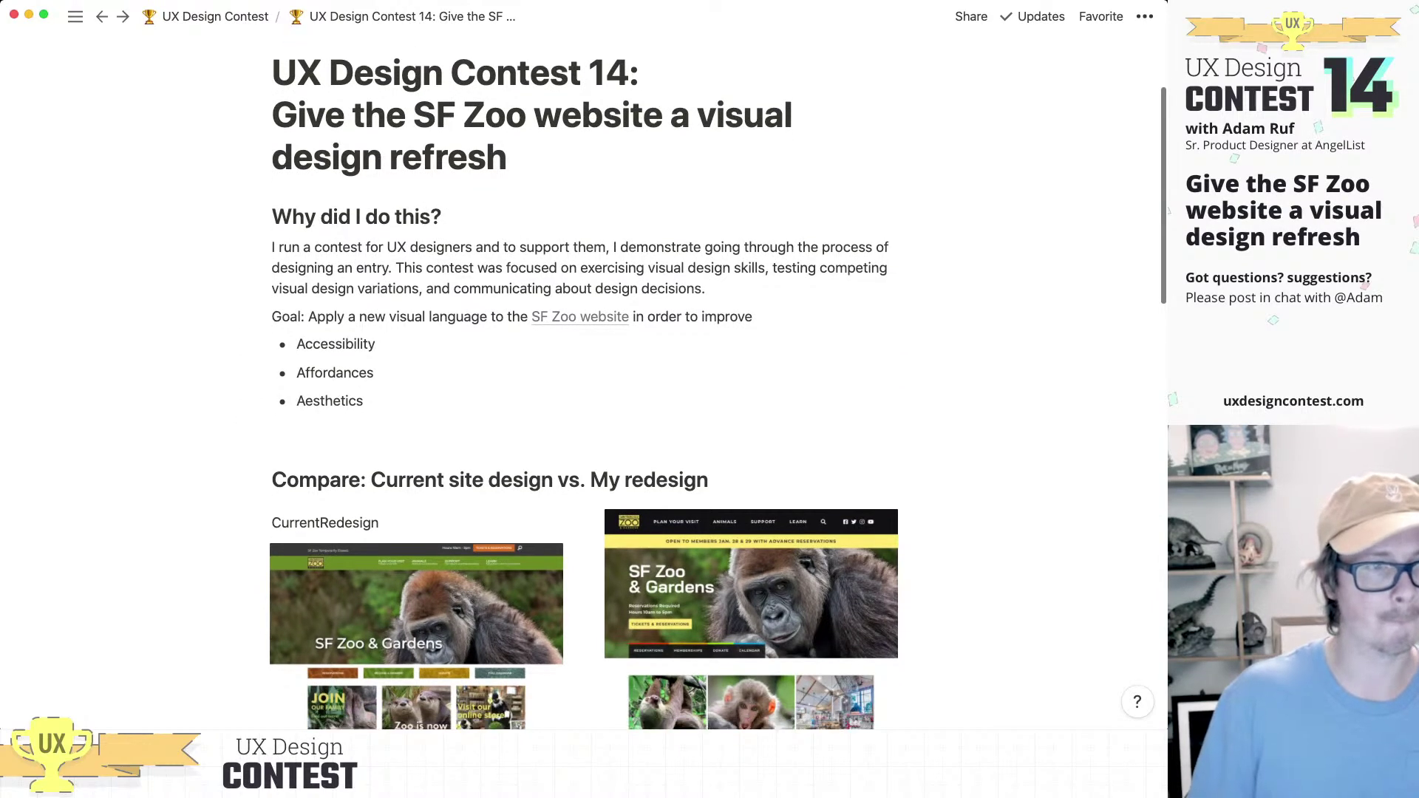
Step: Remove the stray empty lines below Aesthetics and the CurrentRedesign label
click(340, 404)
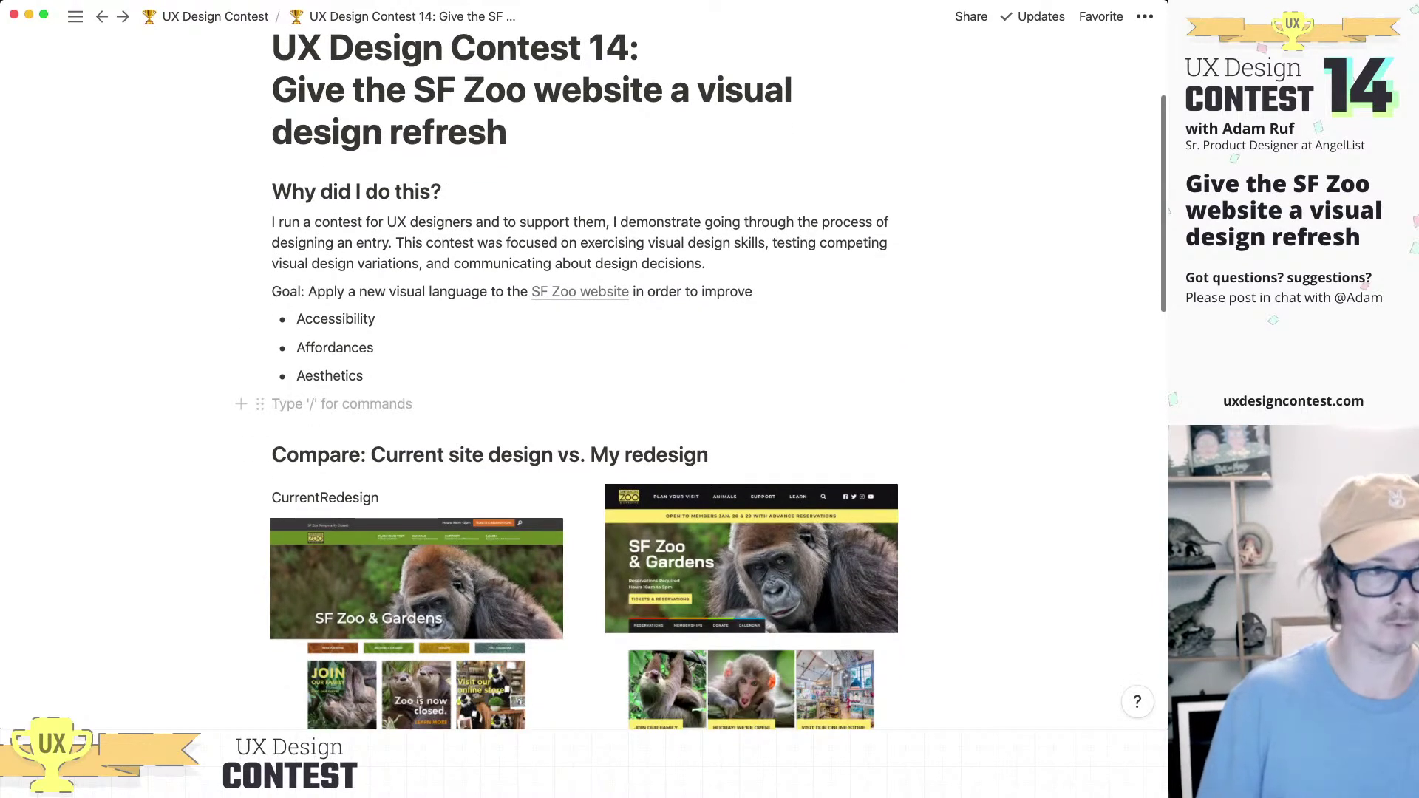
key(BackSpace)
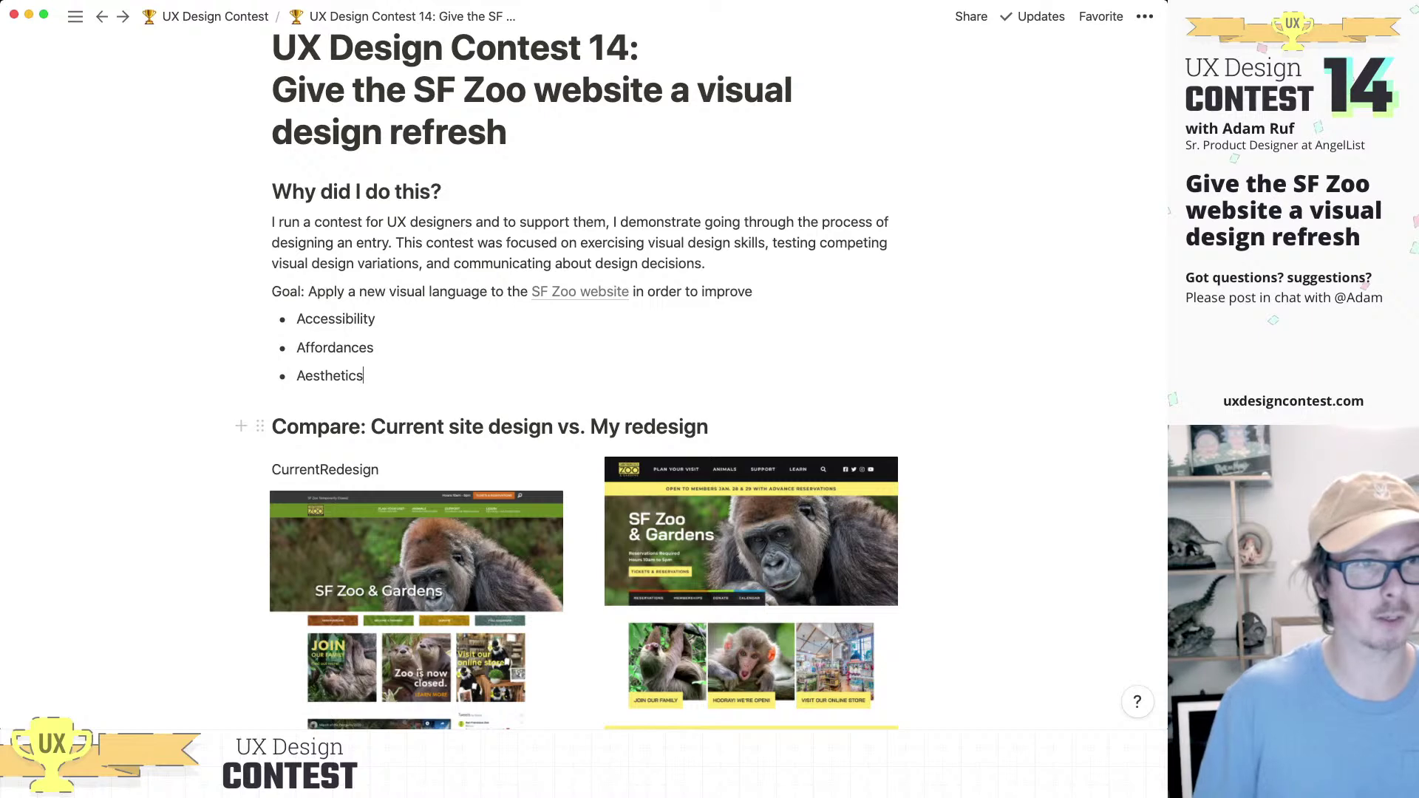
scroll(583, 369, down, 2)
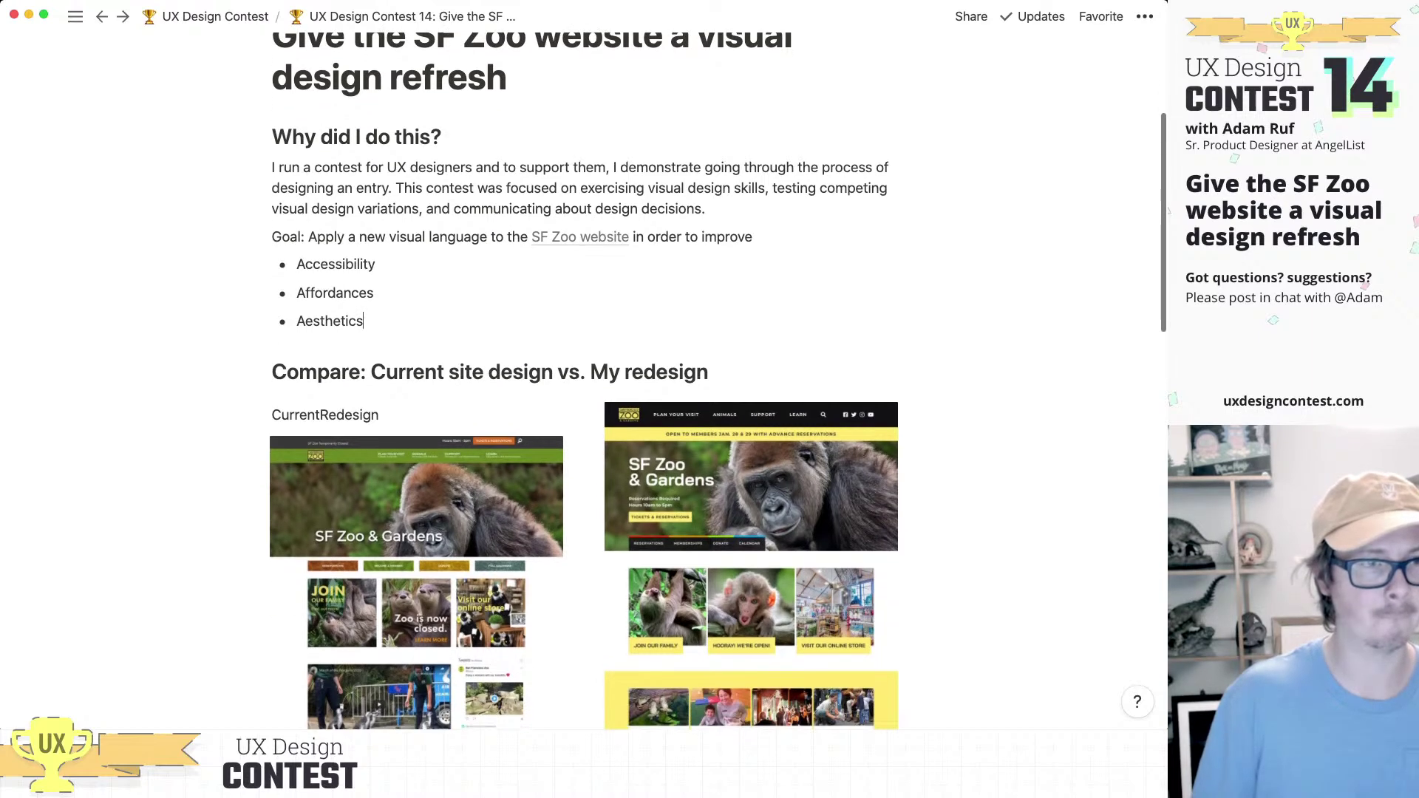
scroll(416, 443, down, 5)
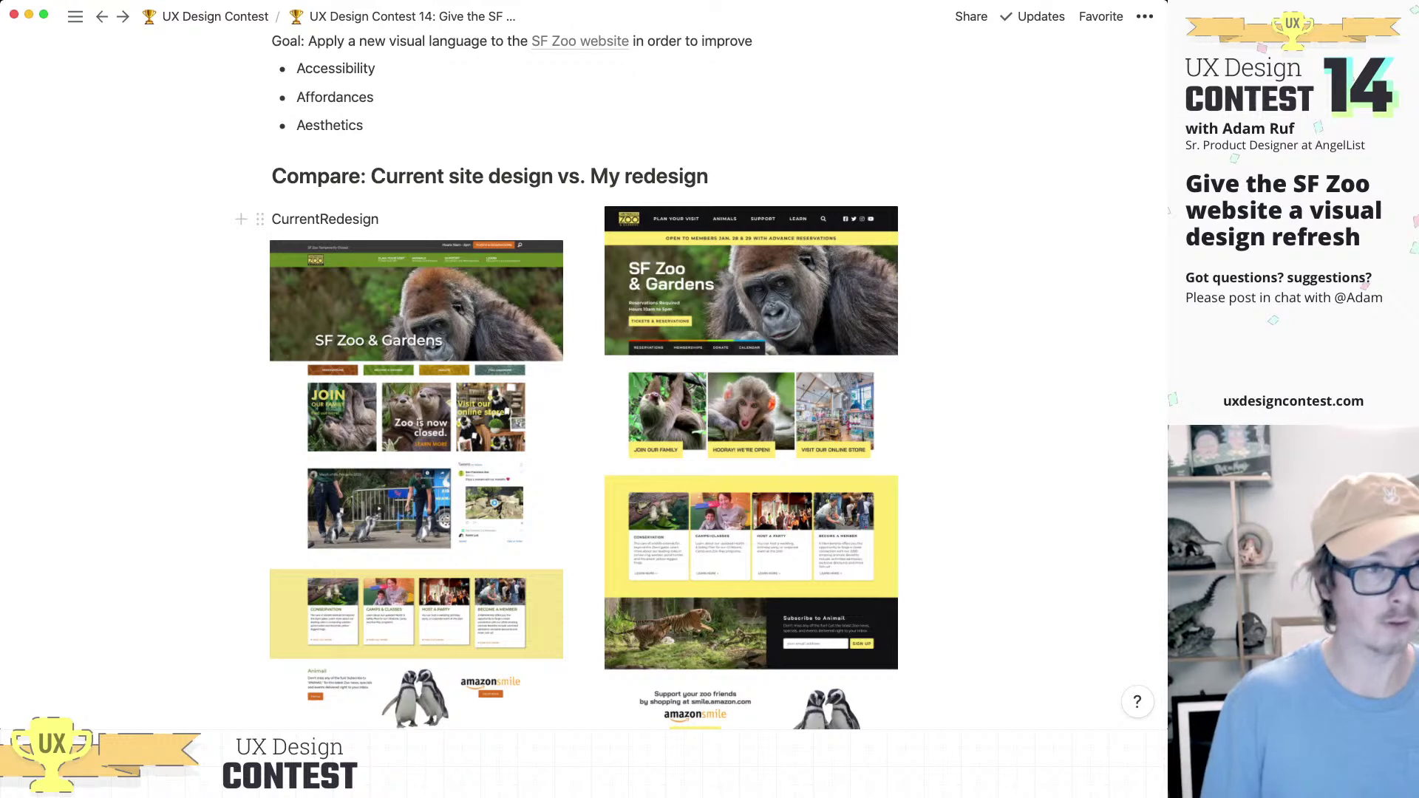
key(Return)
key(BackSpace)
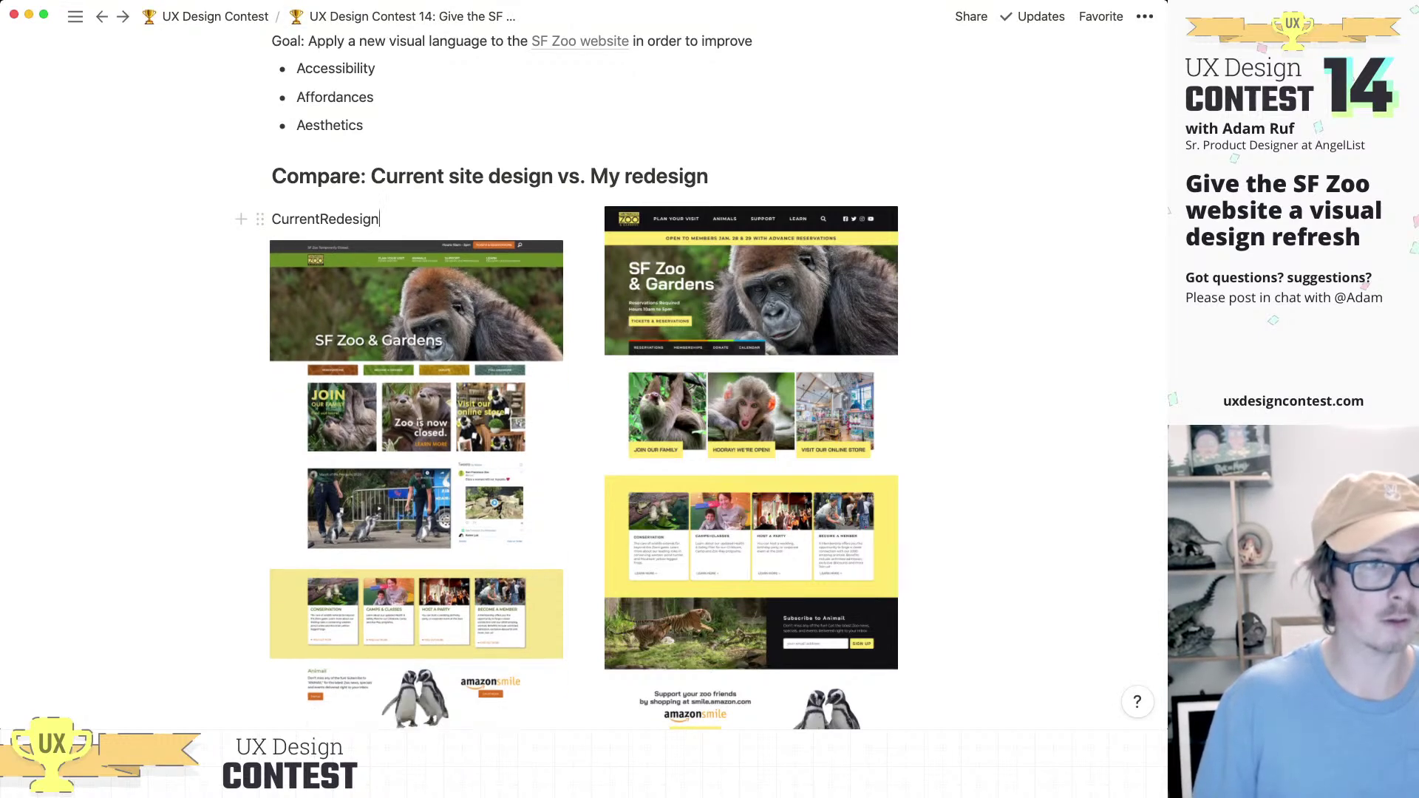
Step: Duplicate the CurrentRedesign label and move the copy above the redesign screenshot
right_click(353, 217)
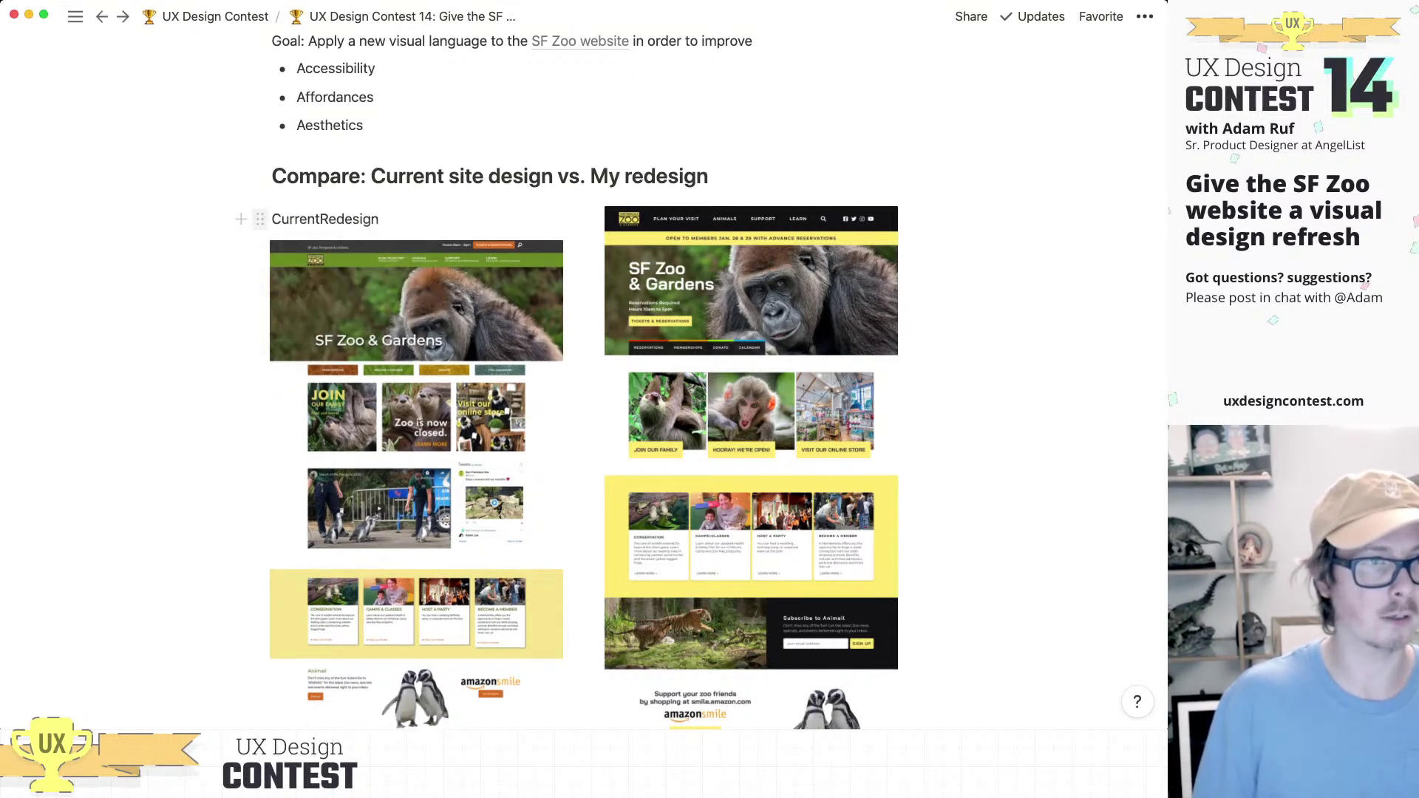
click(260, 219)
right_click(263, 220)
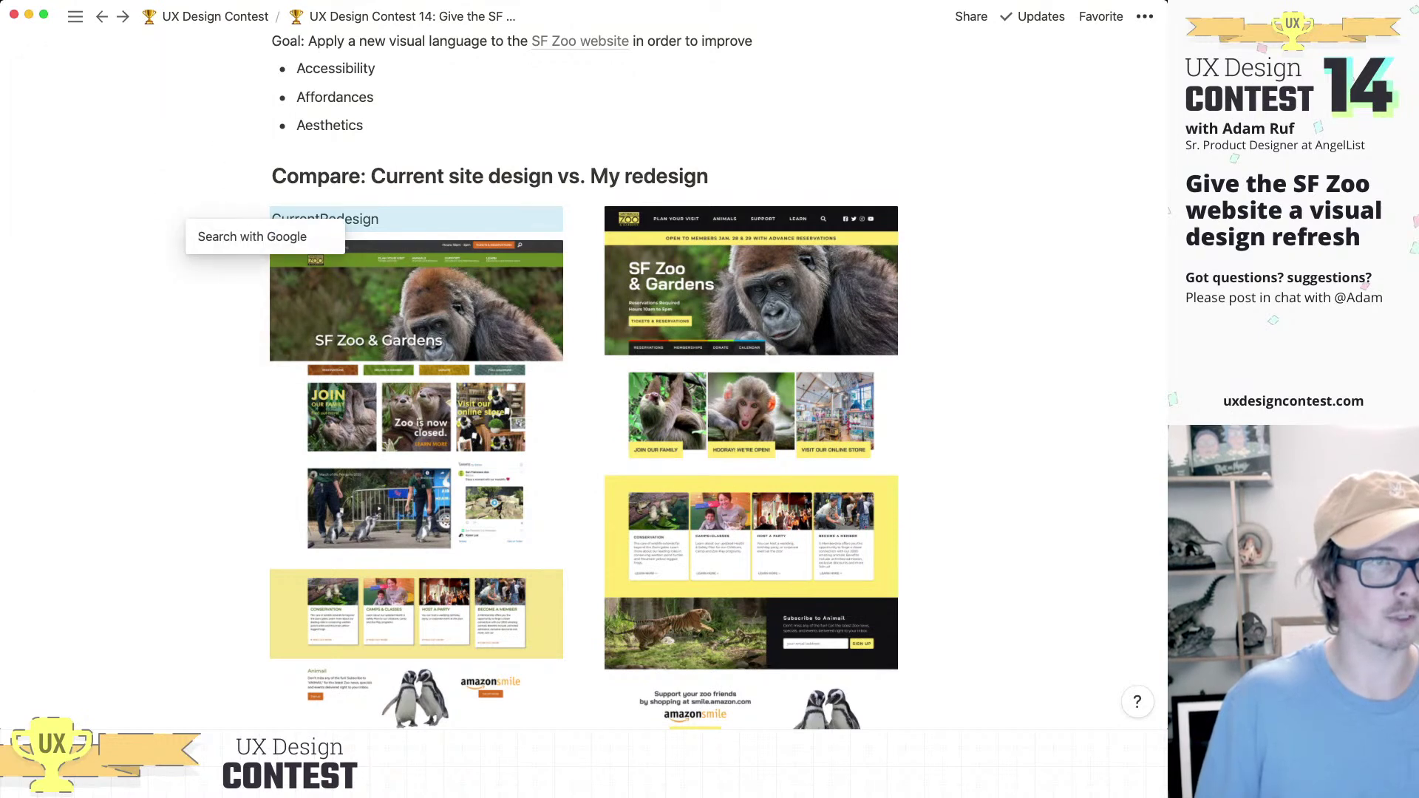
click(260, 219)
click(260, 220)
click(104, 142)
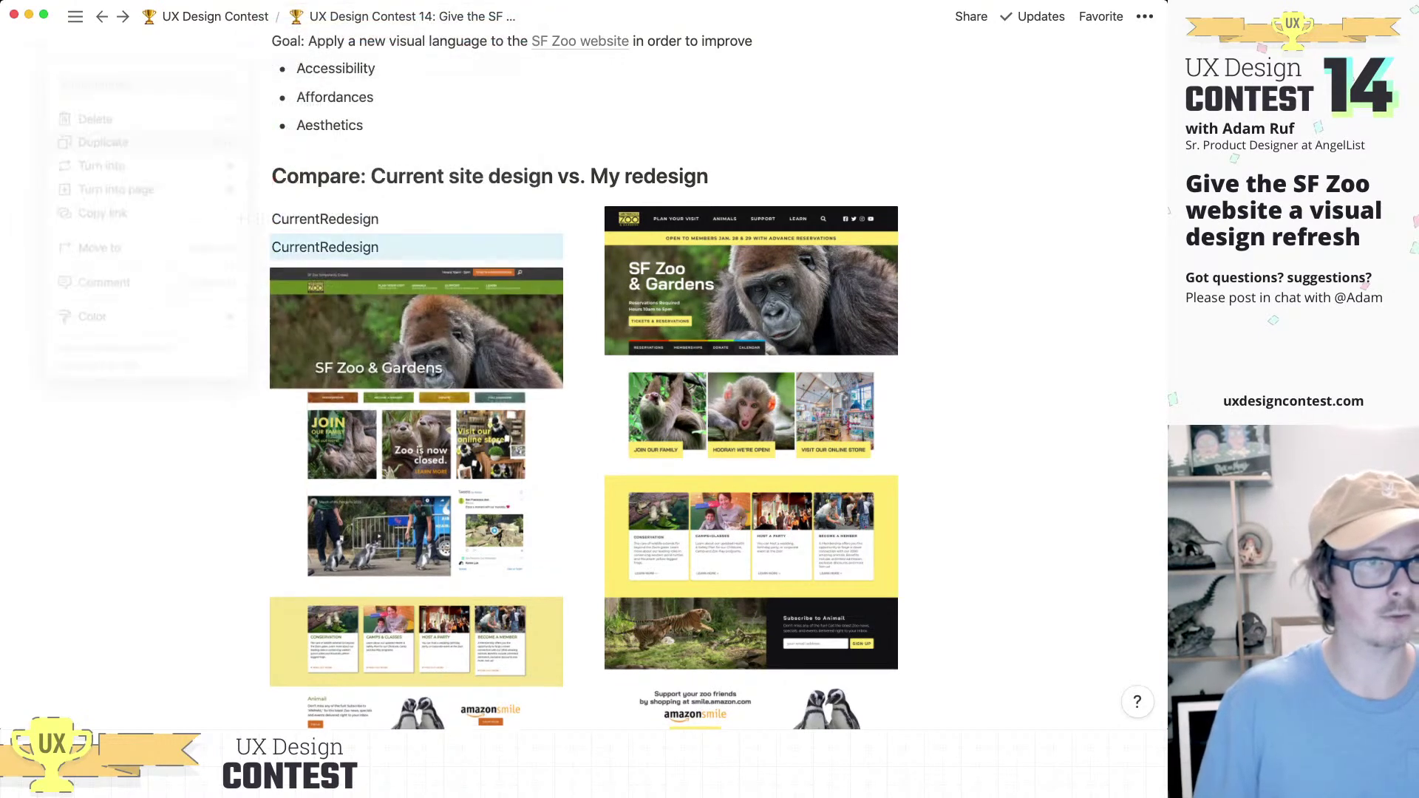
drag(260, 247, 665, 214)
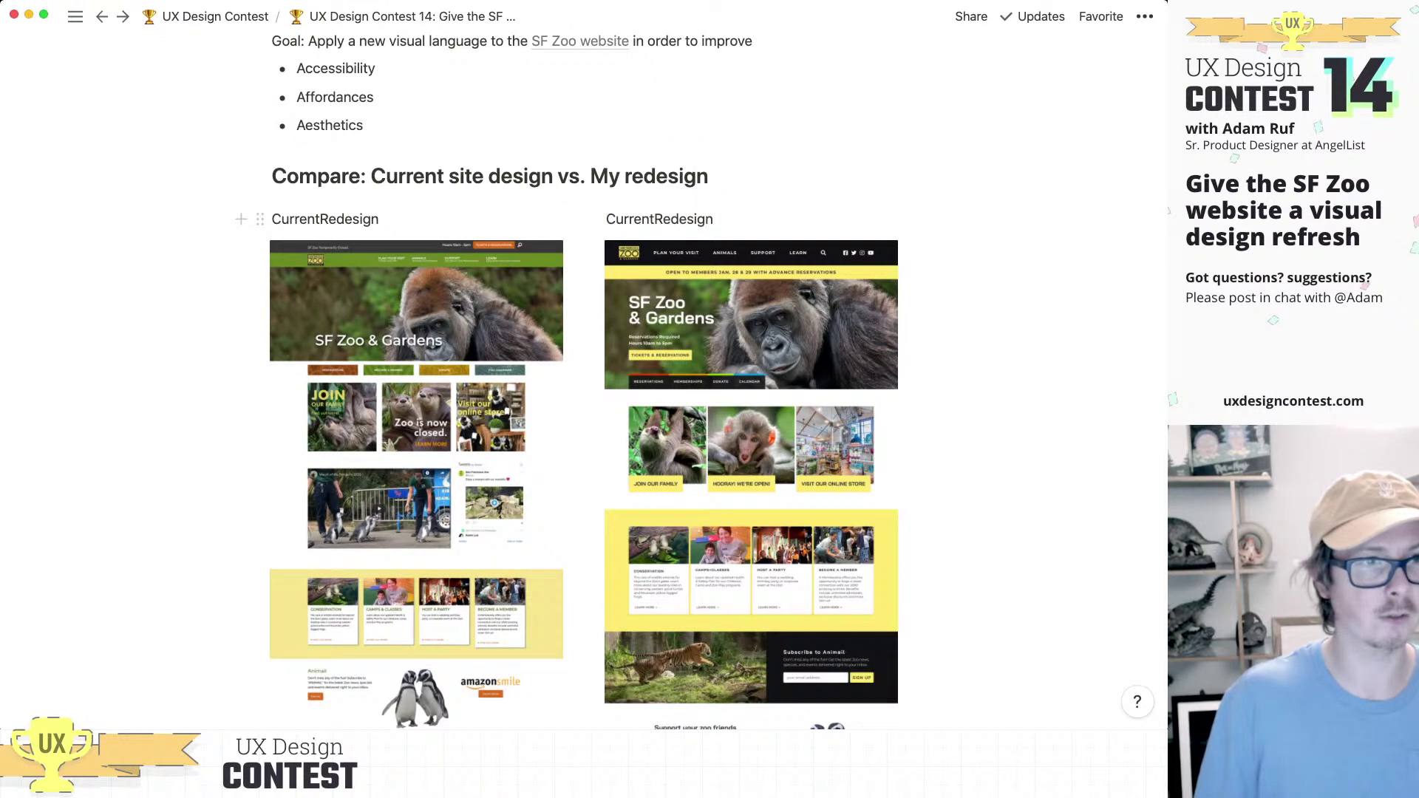
Step: Trim the labels so the left reads 'Current' and the right reads 'Redesign'
key(shift+super+Right)
key(BackSpace)
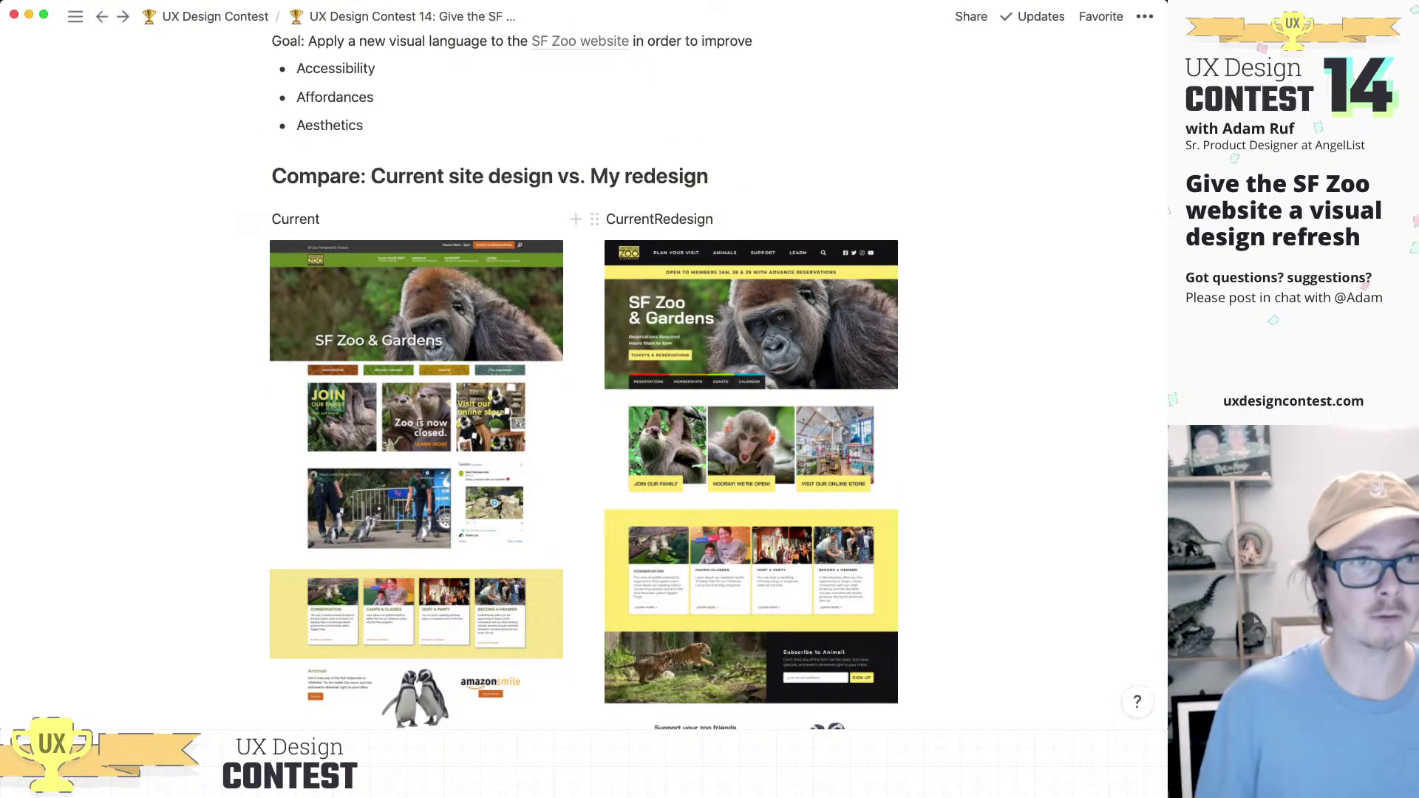
key(BackSpace)
key(BackSpace)
key(BackSpace)
key(BackSpace)
key(BackSpace)
key(BackSpace)
key(BackSpace)
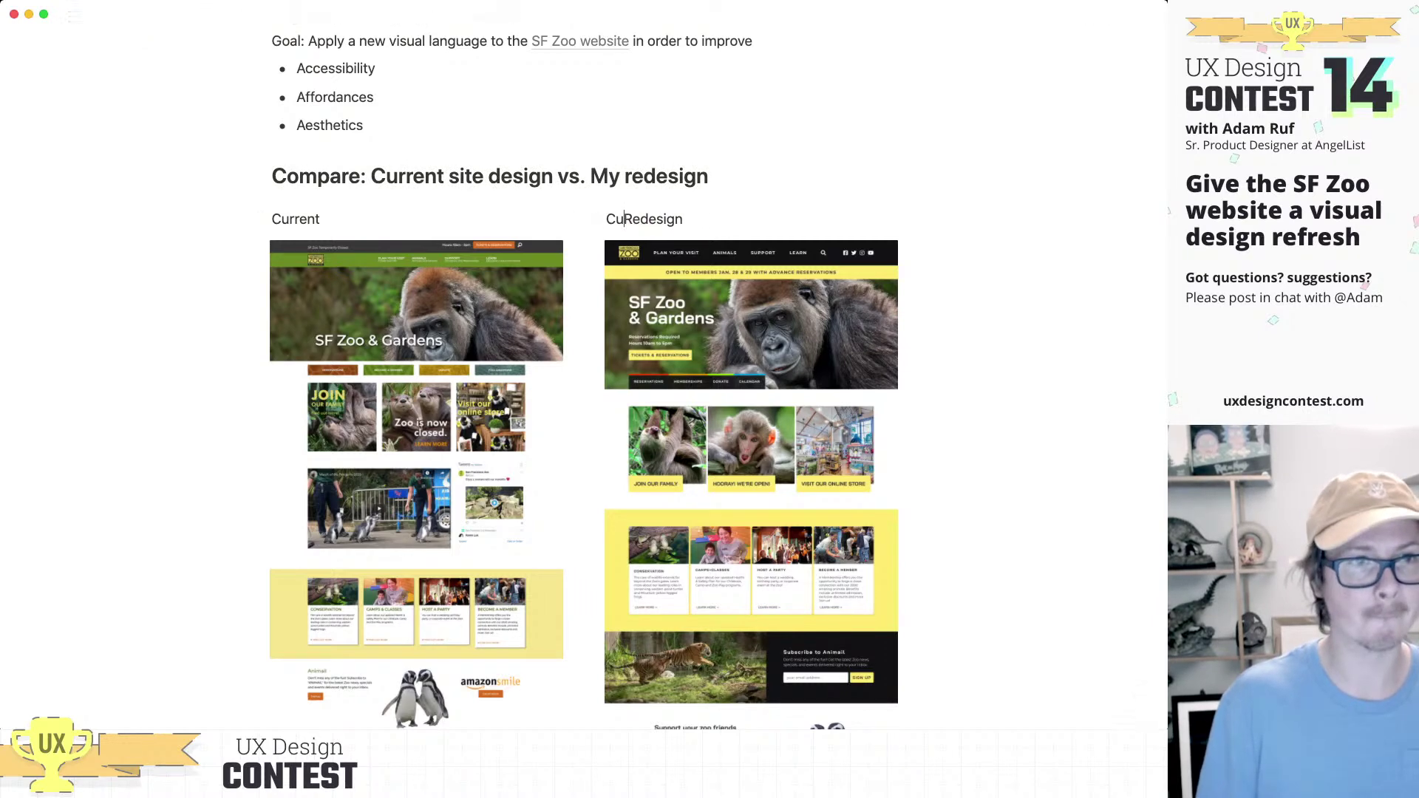
scroll(584, 369, down, 10)
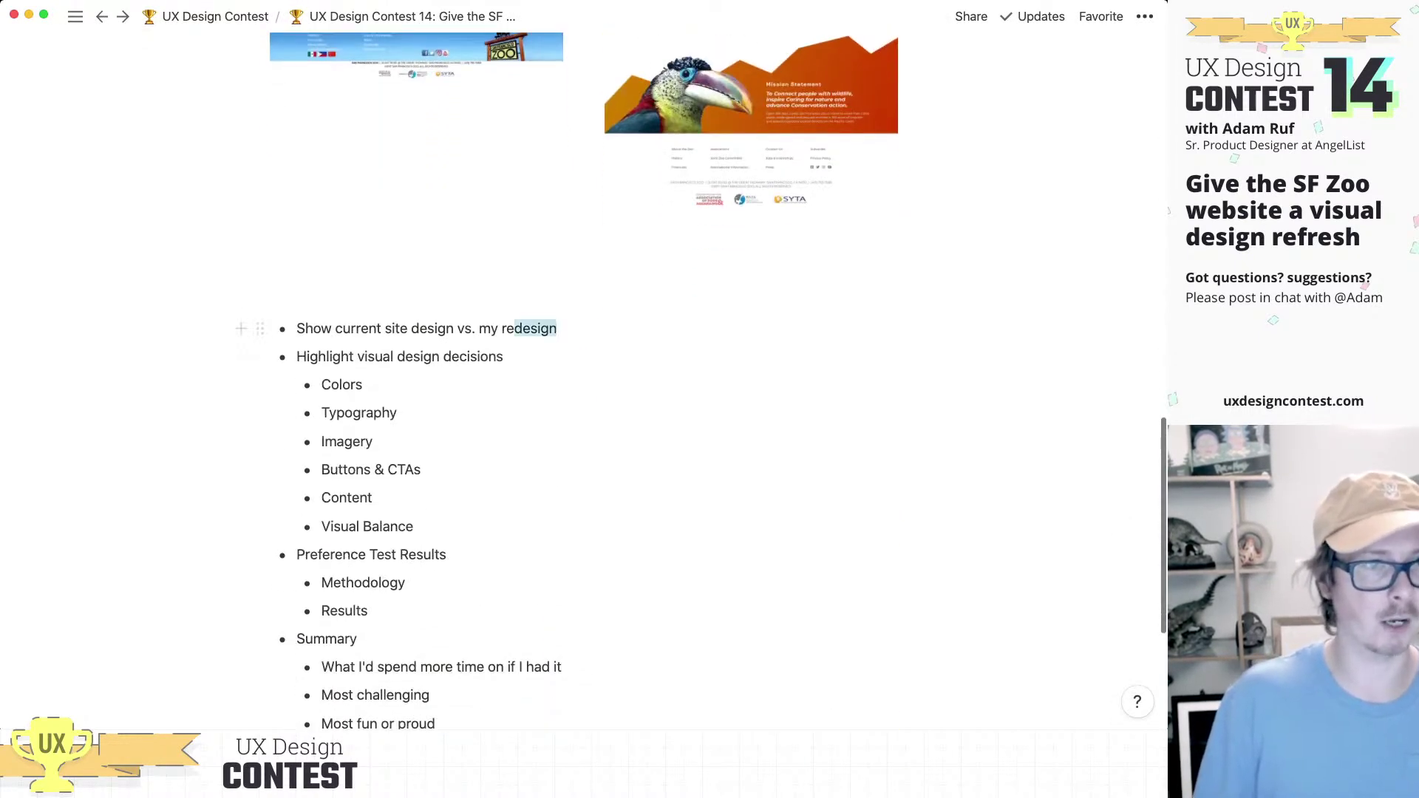
Step: Delete the first bullet's text 'Show current site design vs. my redesign'
key(shift+alt+Left)
key(shift+alt+Left)
key(shift+alt+Left)
key(shift+alt+Left)
key(shift+alt+Left)
key(shift+alt+Left)
key(shift+alt+Left)
key(BackSpace)
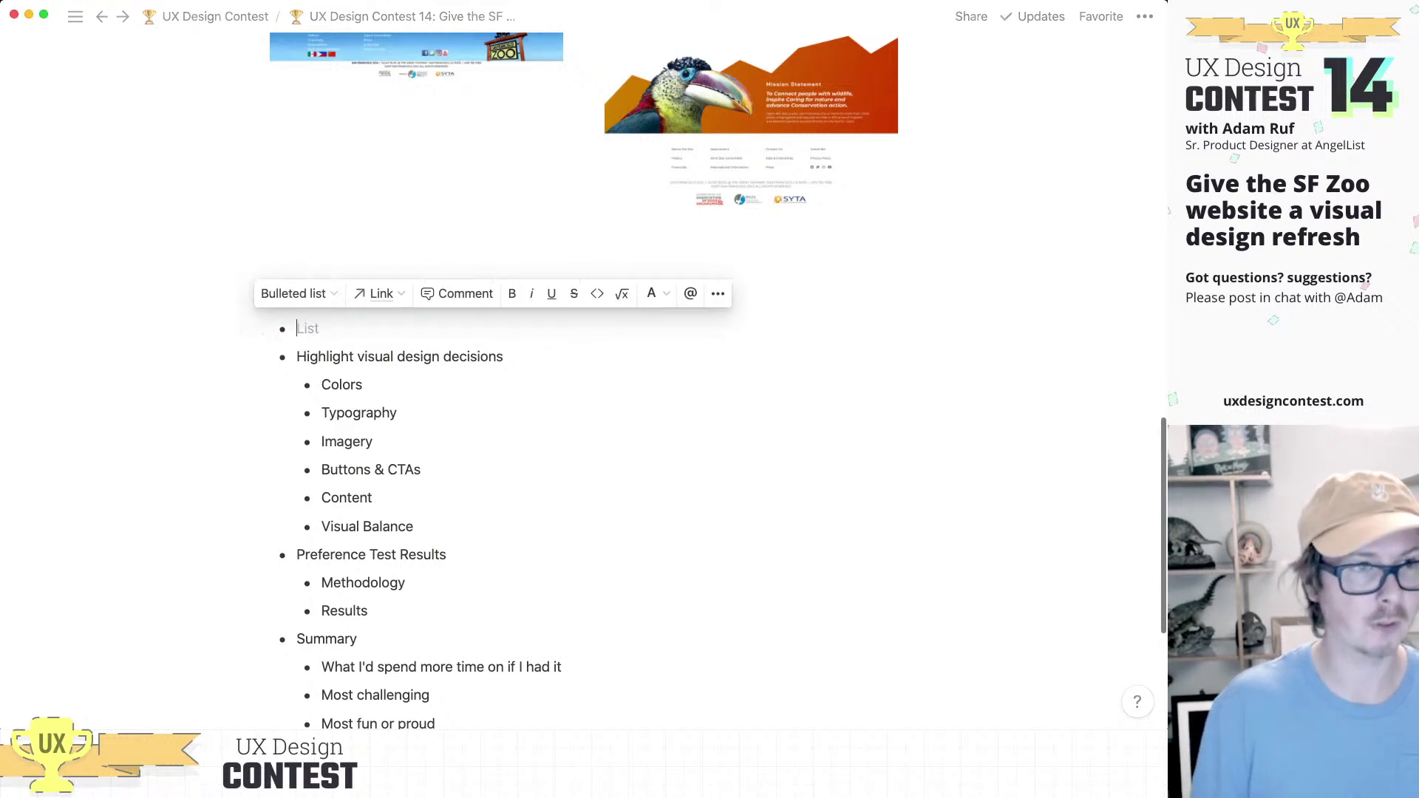
key(BackSpace)
scroll(584, 444, down, 2)
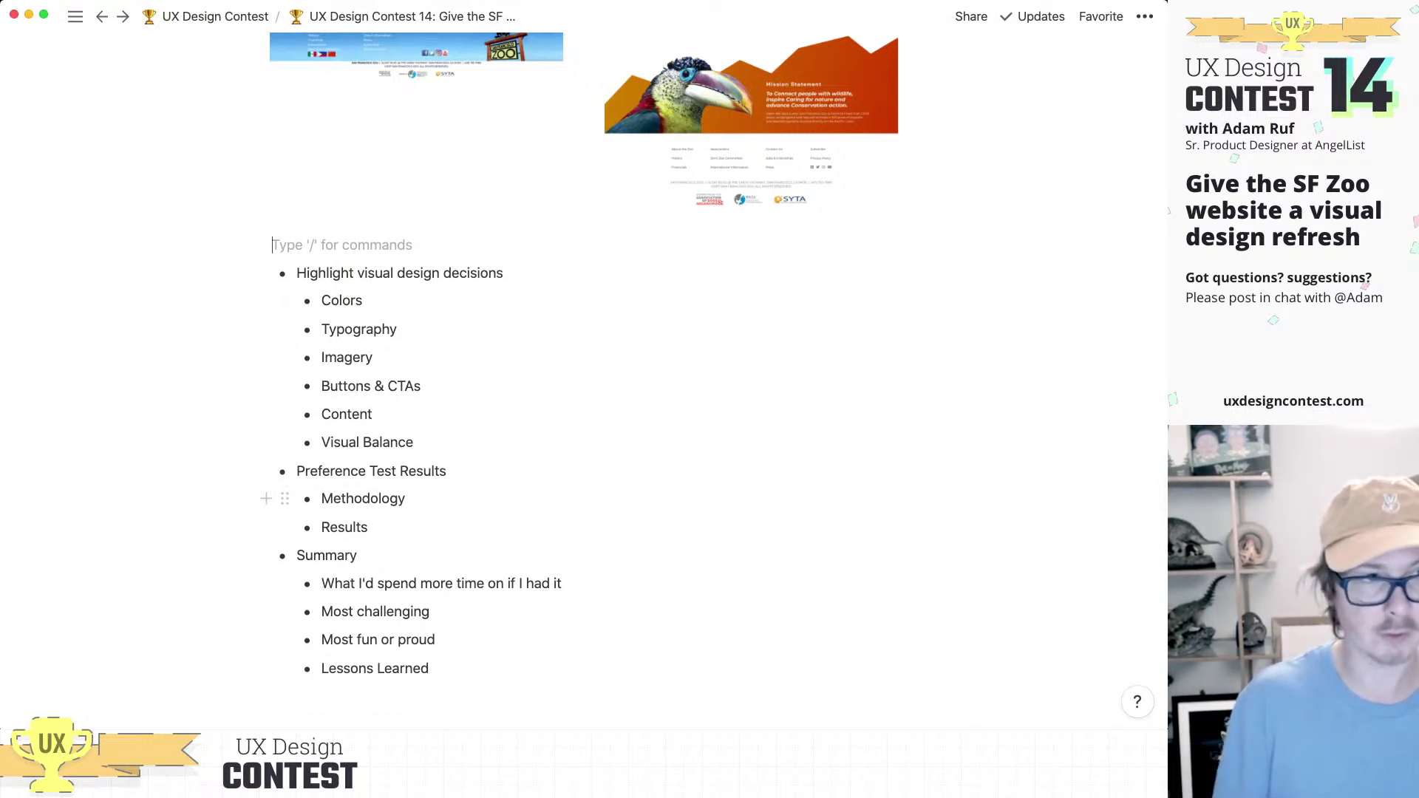
Step: Create a bullet reading '(Optional) Add image showing visual language style guide' using /bullet
text(/bullet)
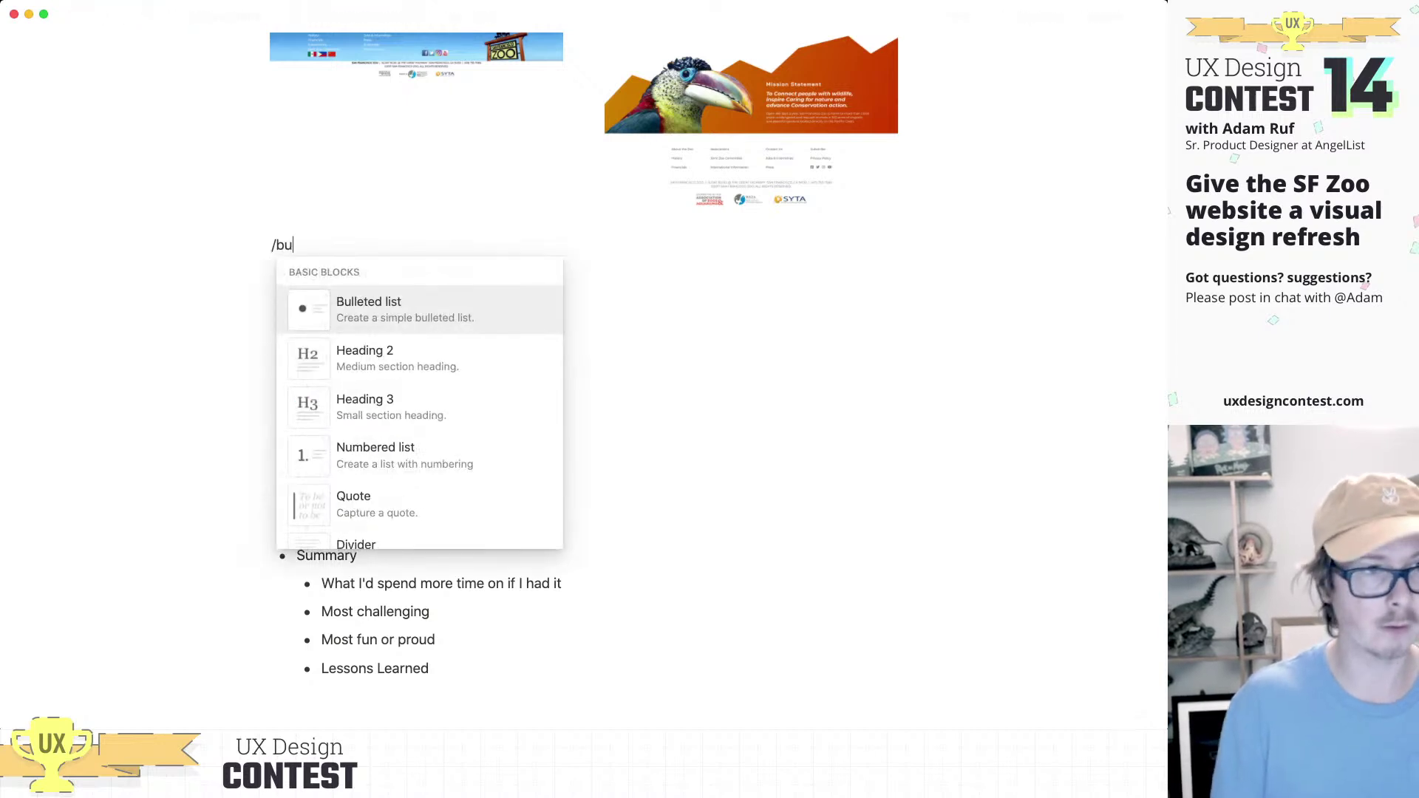
key(Return)
text((Oopt)
key(BackSpace)
key(BackSpace)
key(BackSpace)
text(ptio)
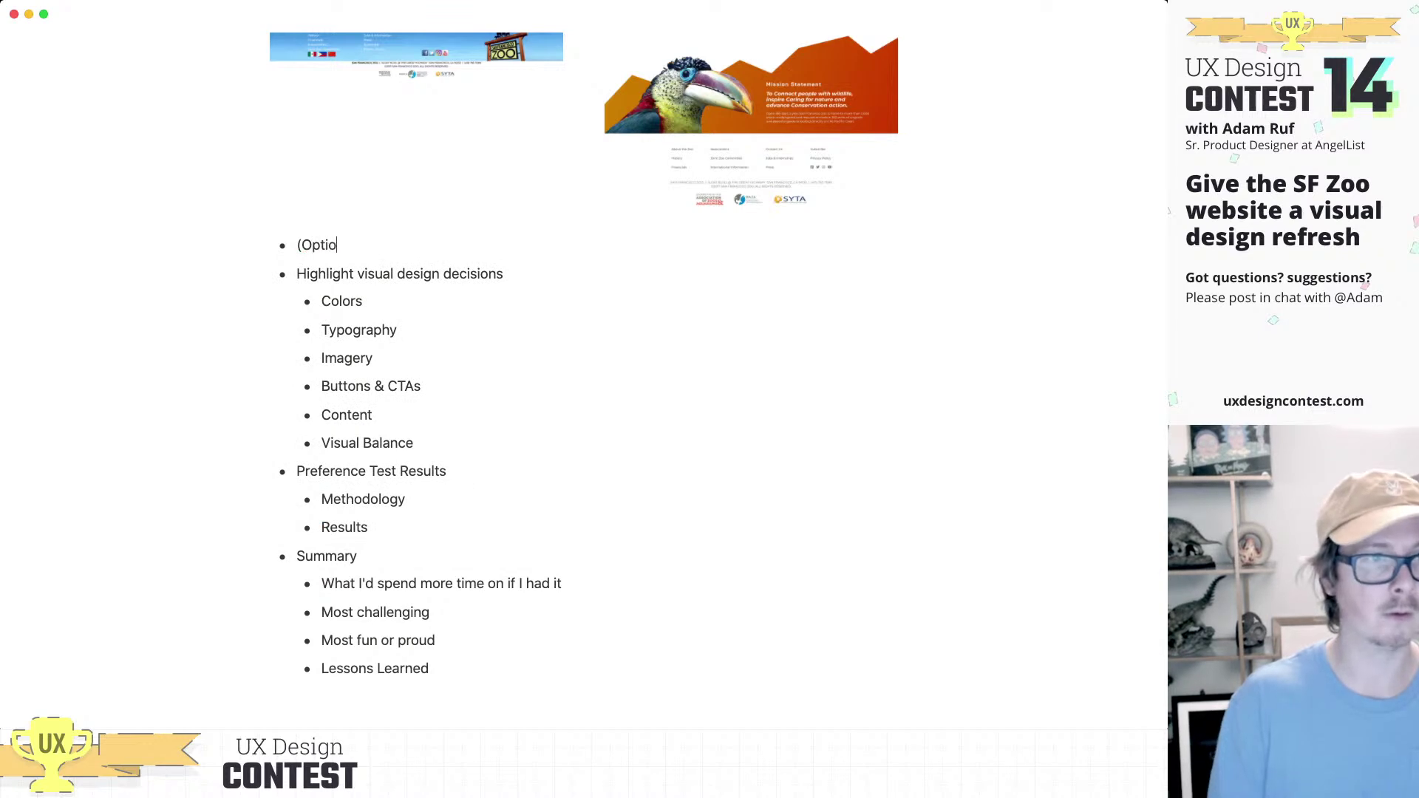
text(nal) Show)
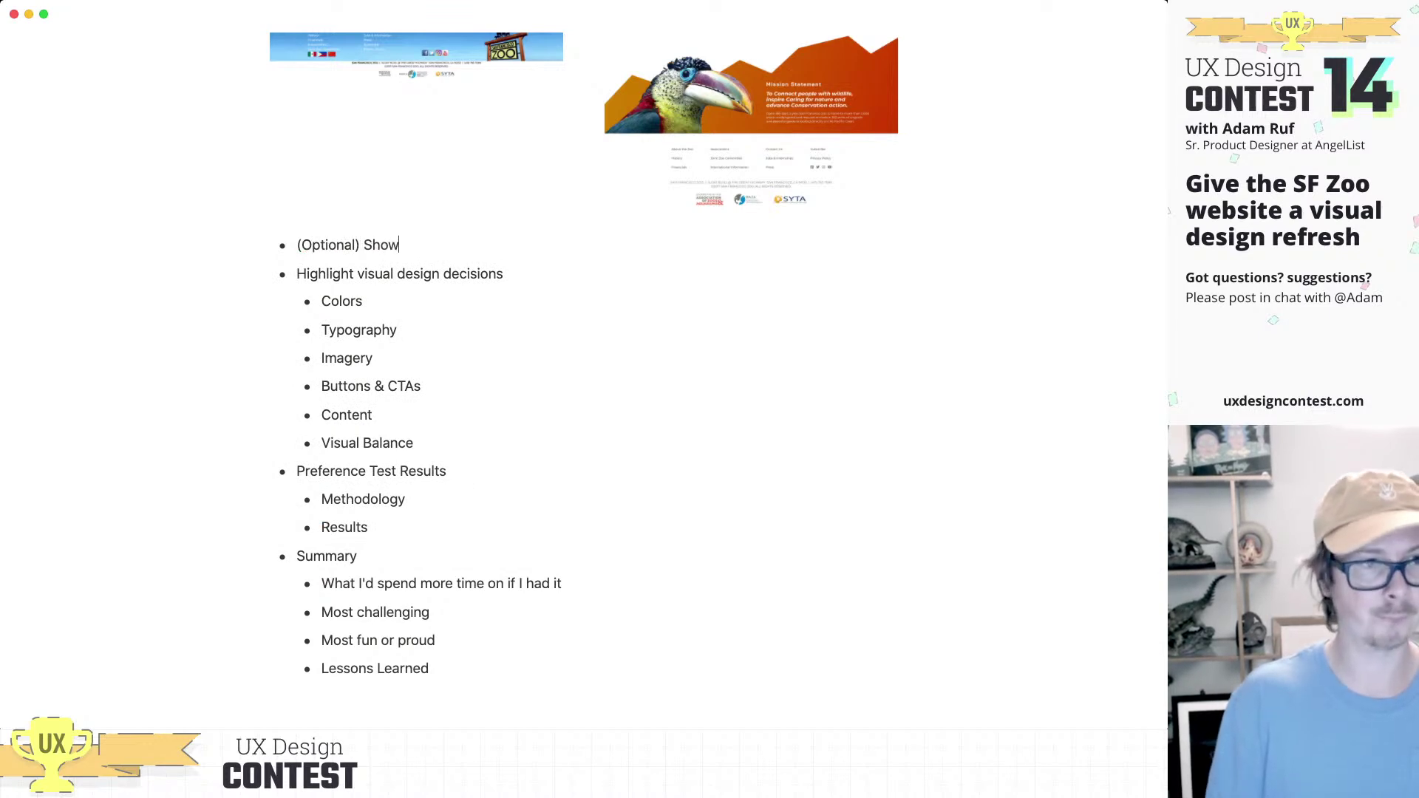
key(BackSpace)
key(BackSpace)
key(BackSpace)
key(BackSpace)
text(A)
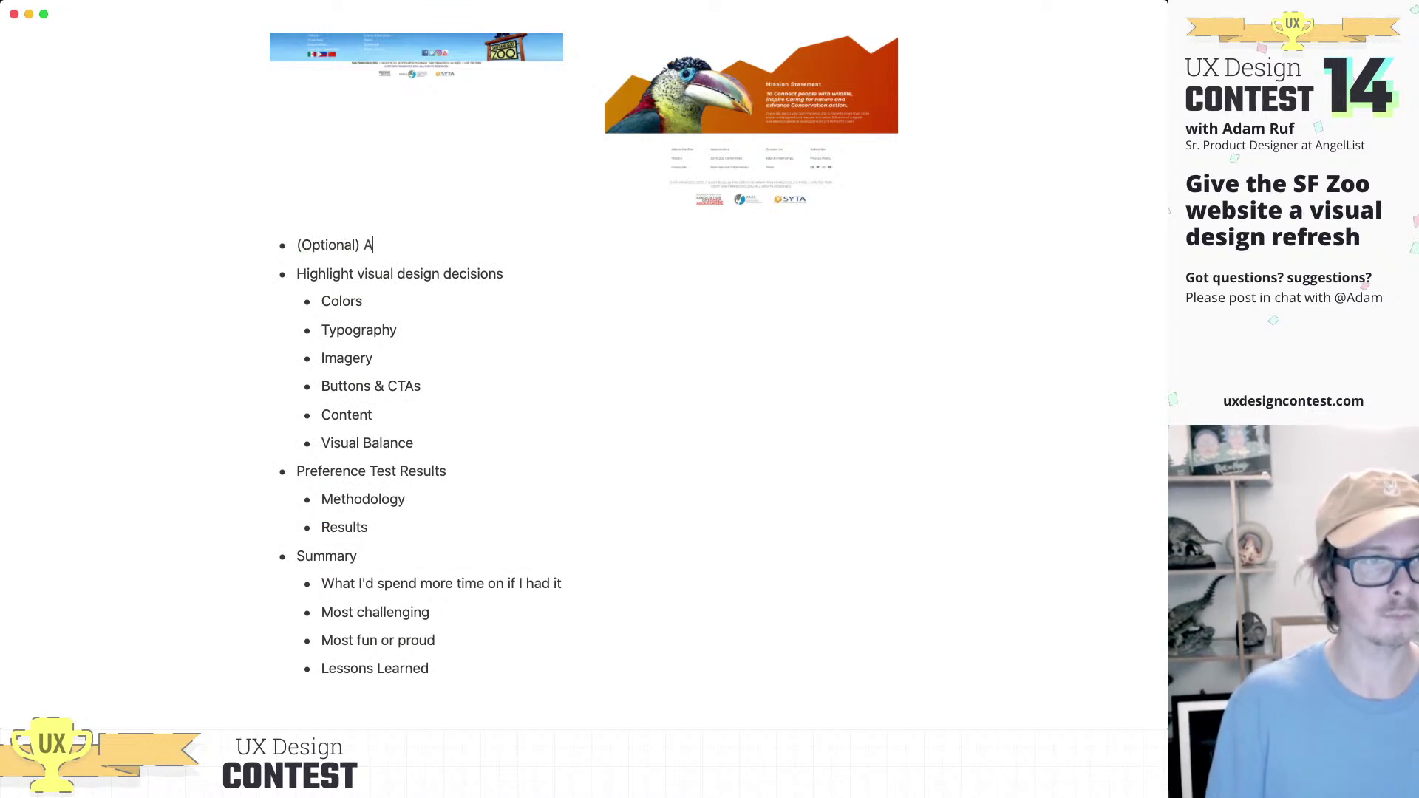
text(dd image showing )
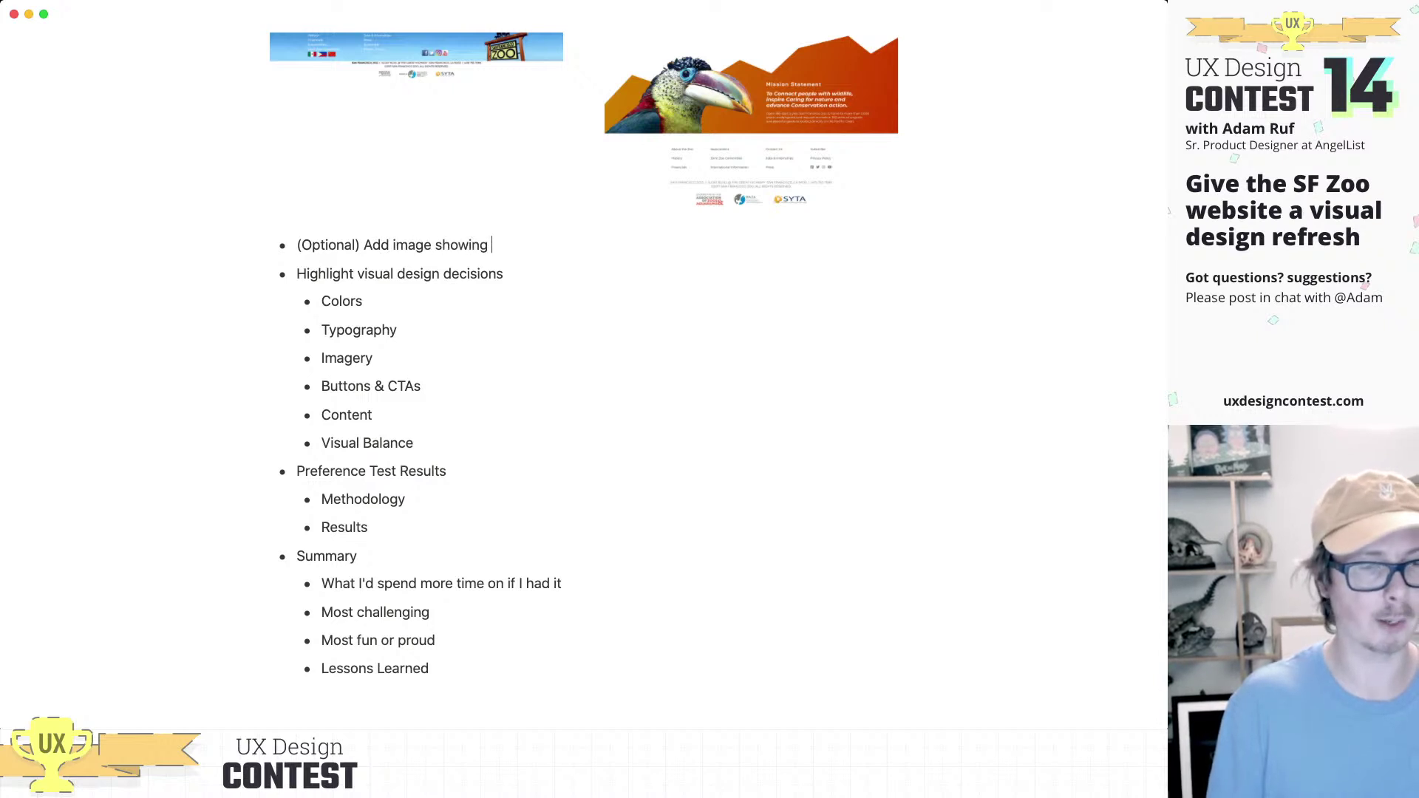
text(visu)
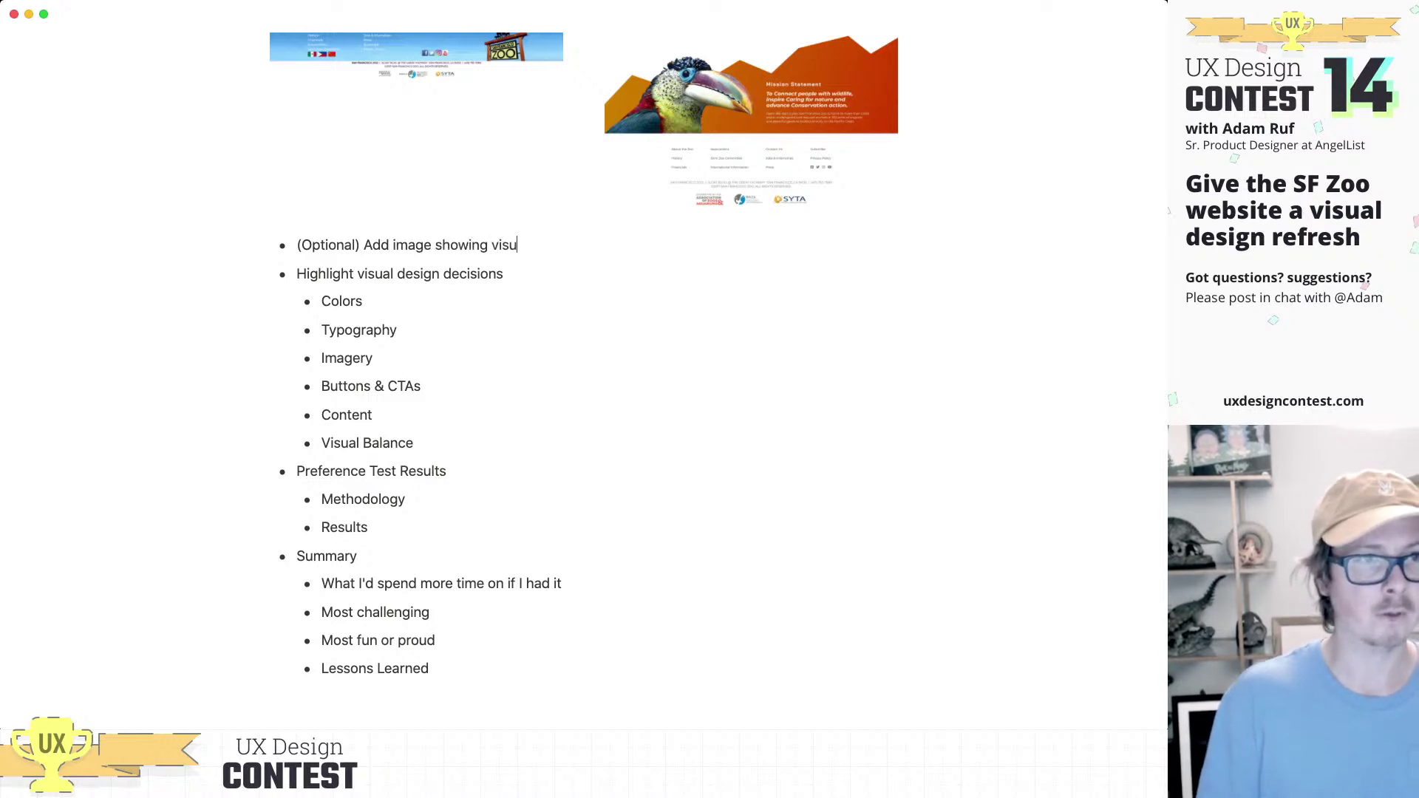
text(al language )
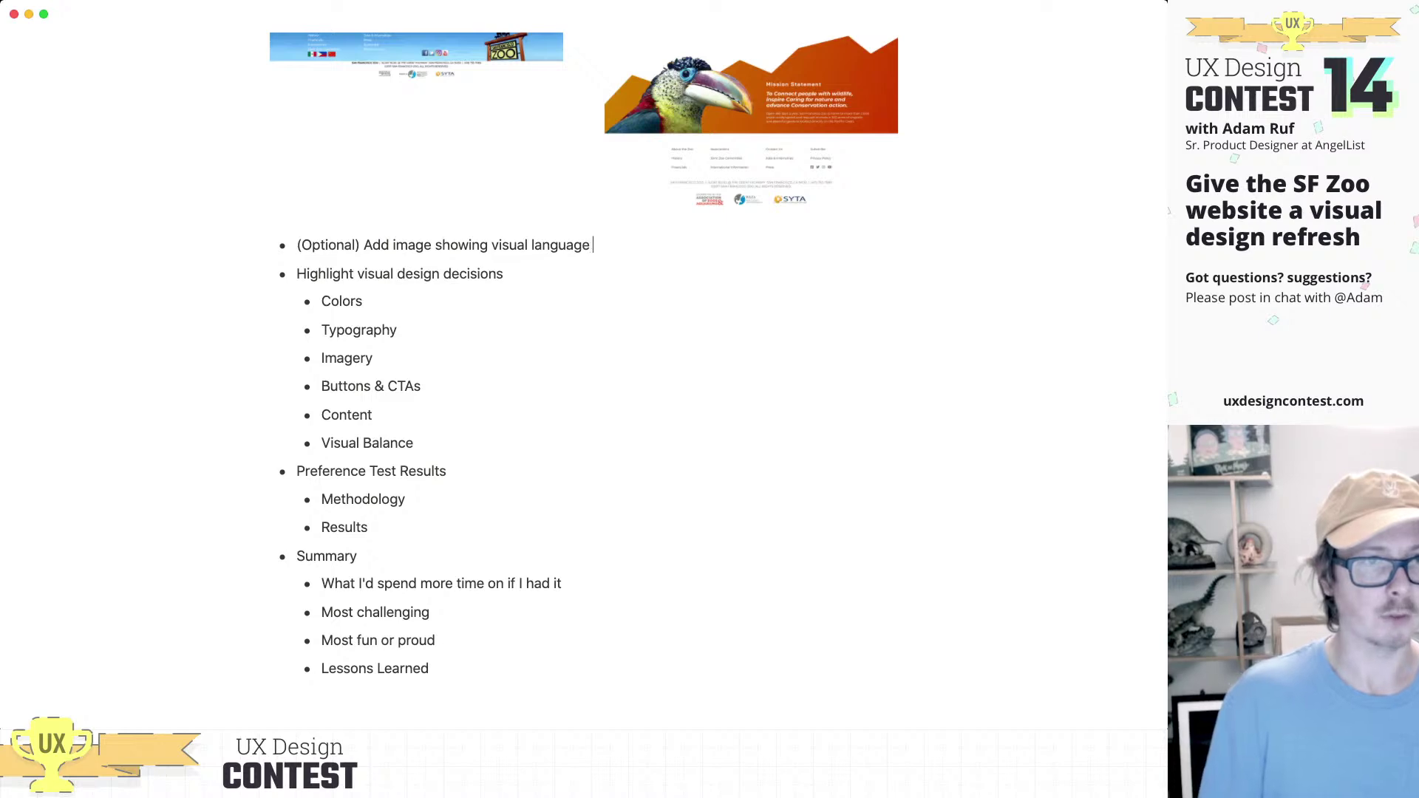
text(style guide)
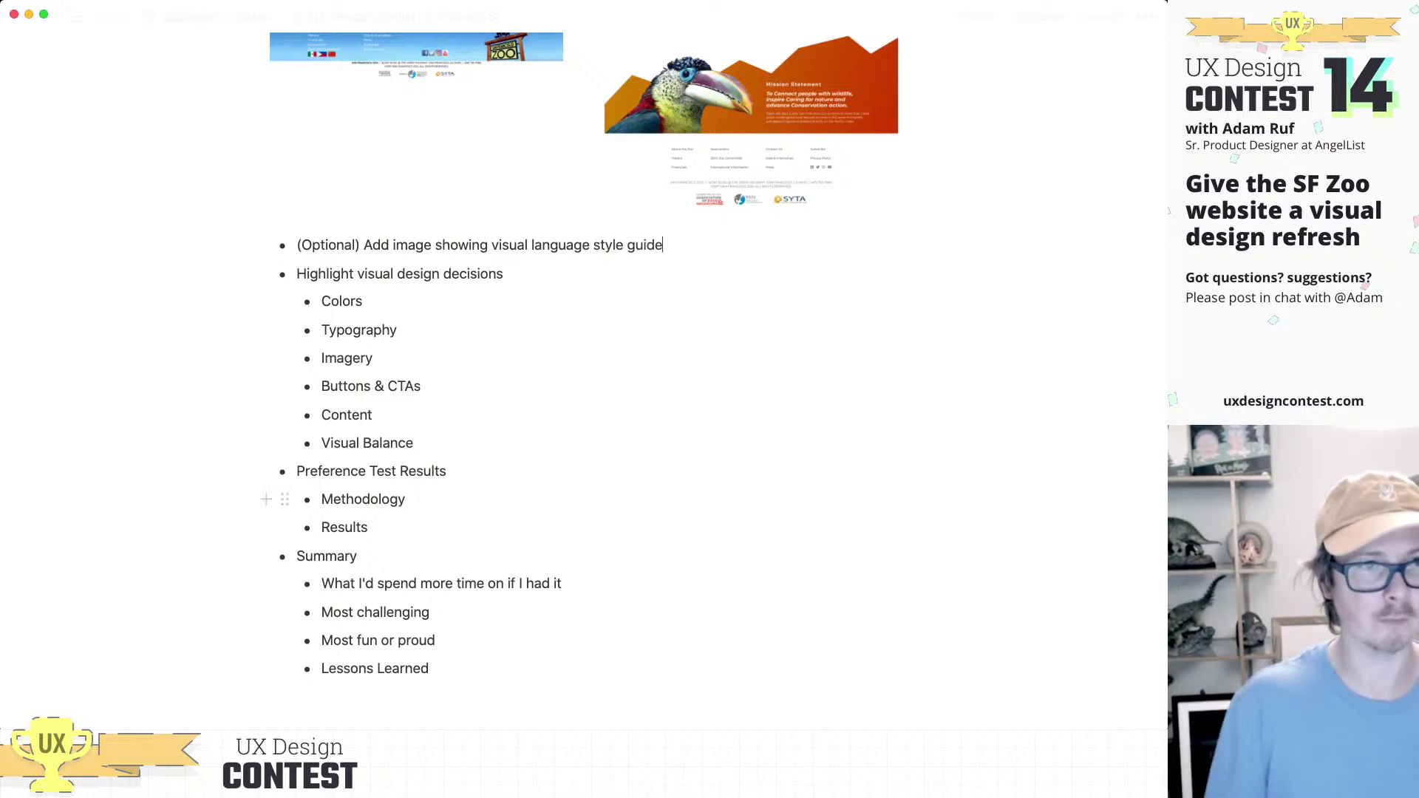
scroll(584, 369, up, 3)
Step: Scroll through the Notion comparison page to review the drafted outline
scroll(584, 370, up, 5)
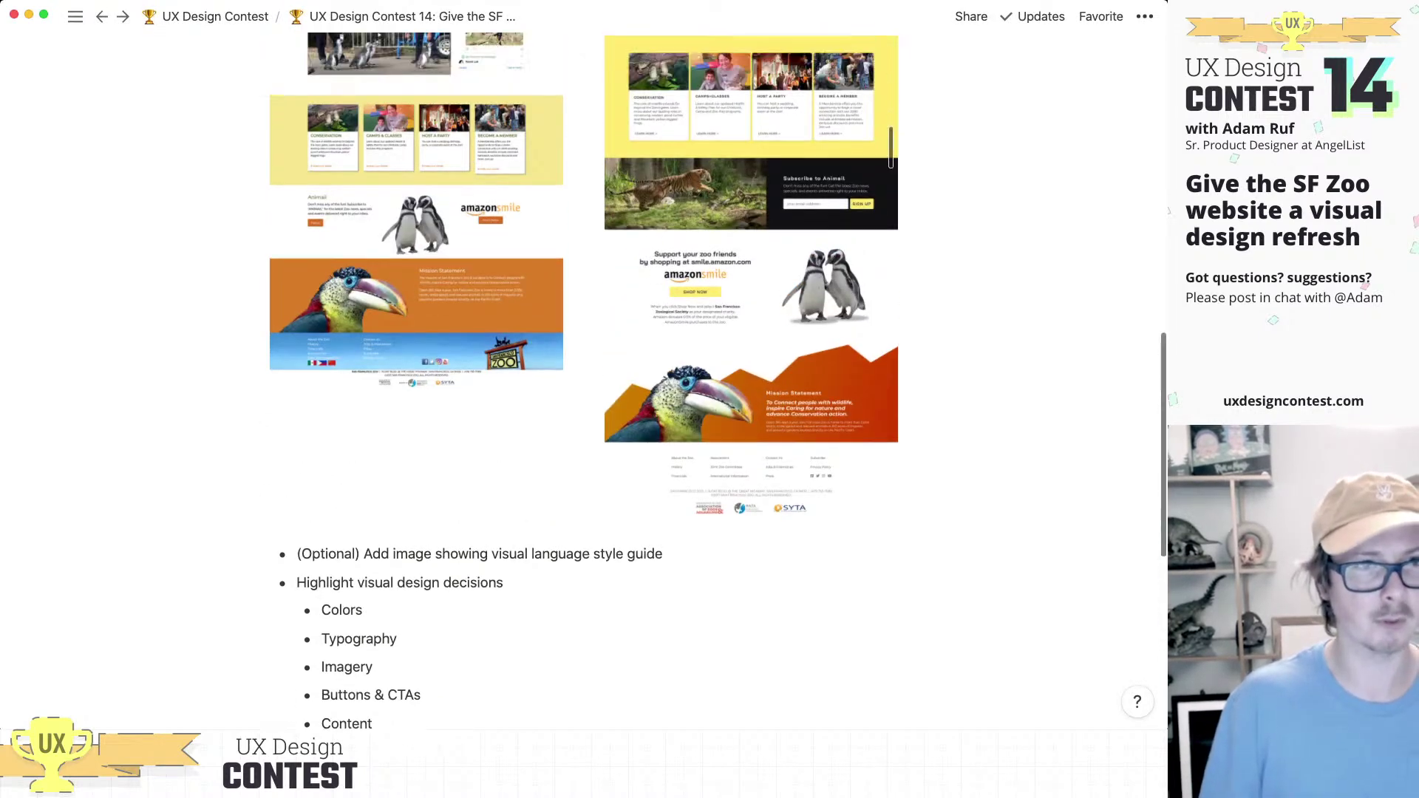
scroll(584, 370, down, 5)
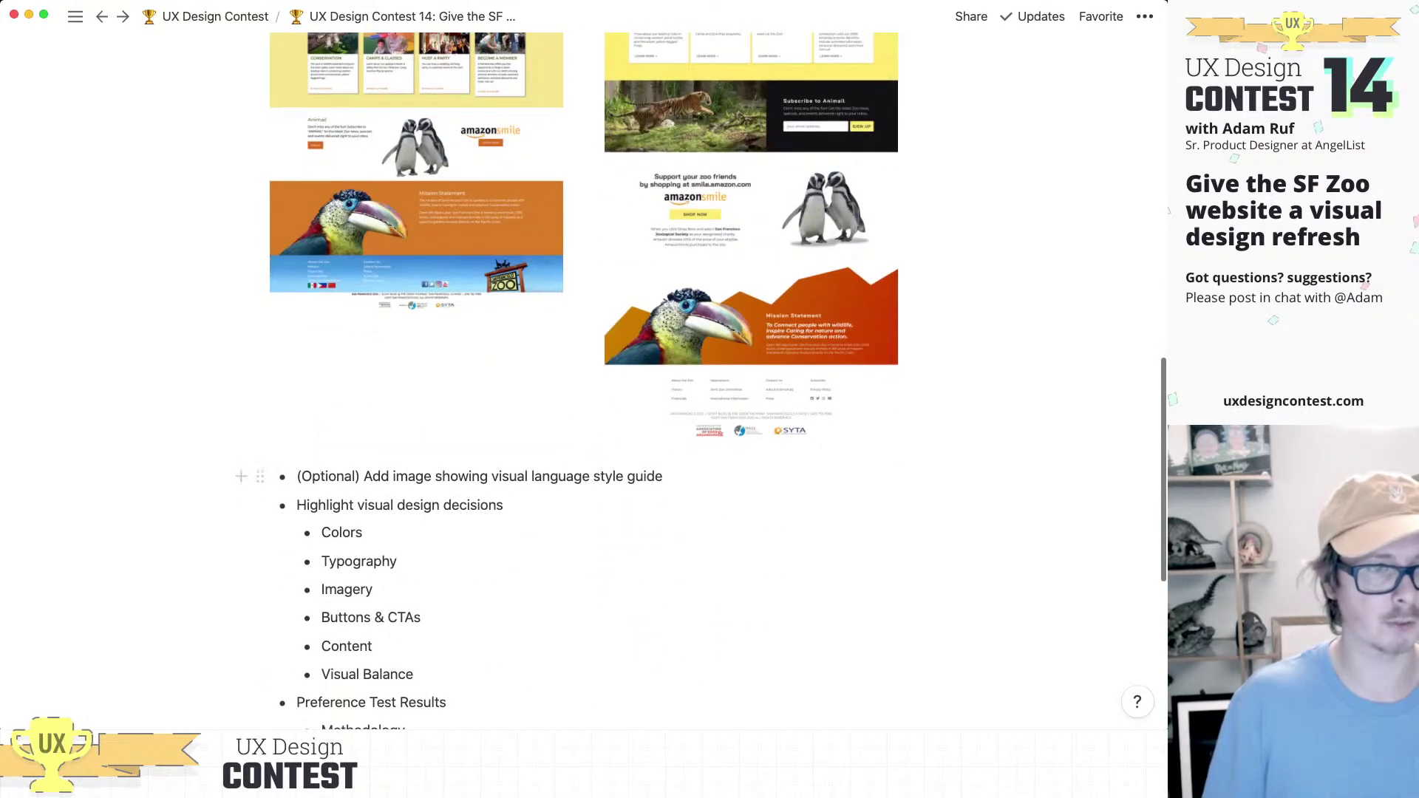
scroll(584, 370, up, 5)
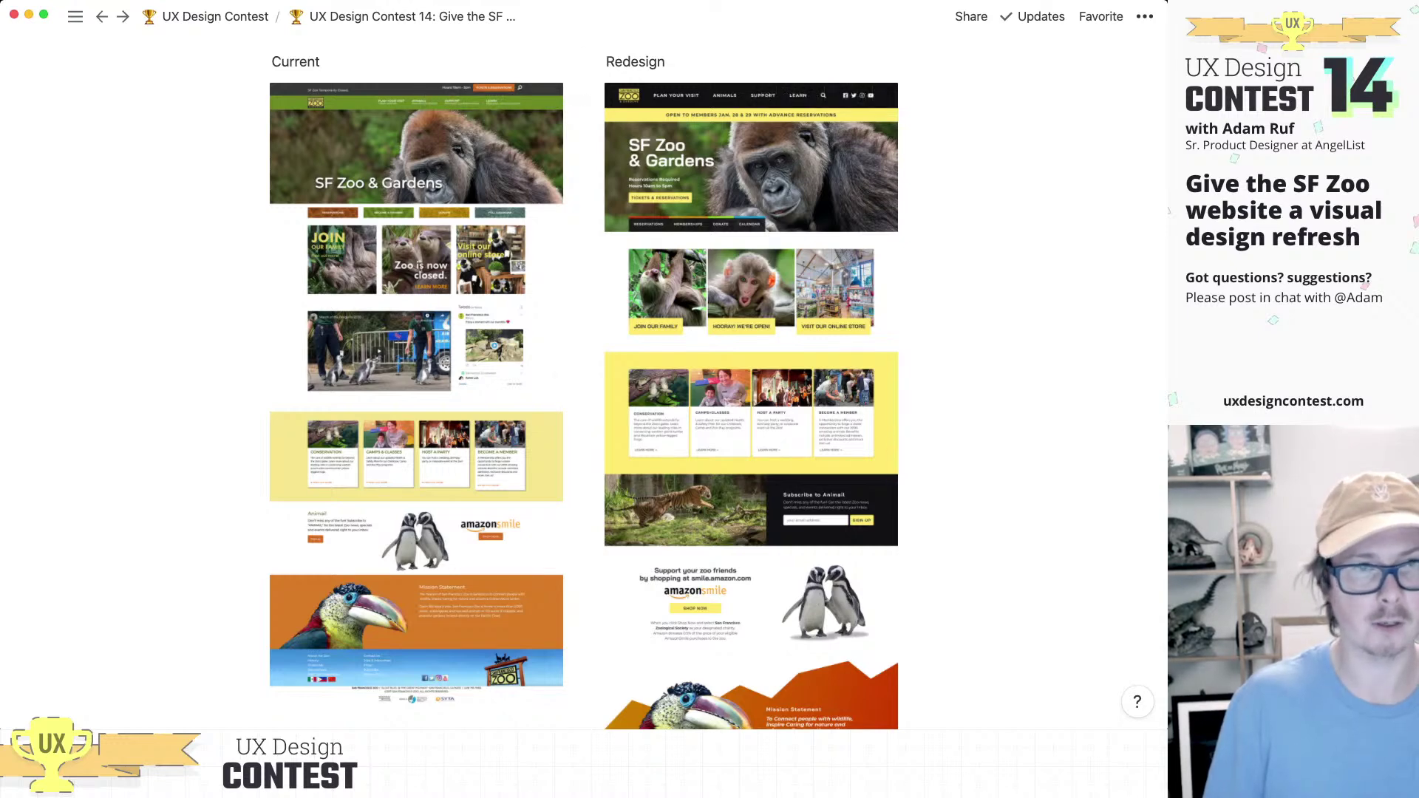
scroll(717, 381, down, 5)
scroll(717, 381, up, 3)
scroll(717, 382, down, 1)
scroll(584, 381, down, 5)
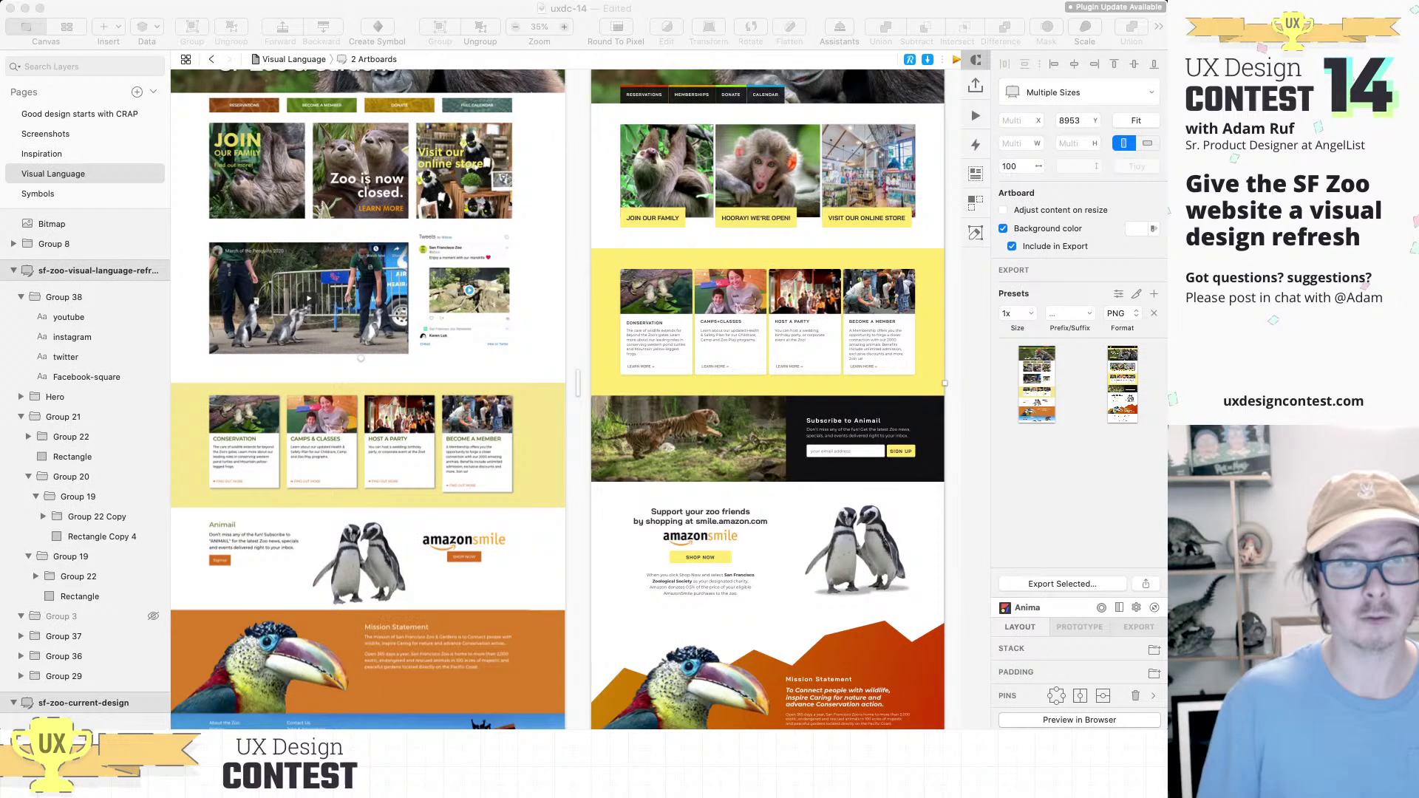
Step: Zoom out to both zoo artboards and place the visual design decisions notes beside them
key(super+Tab)
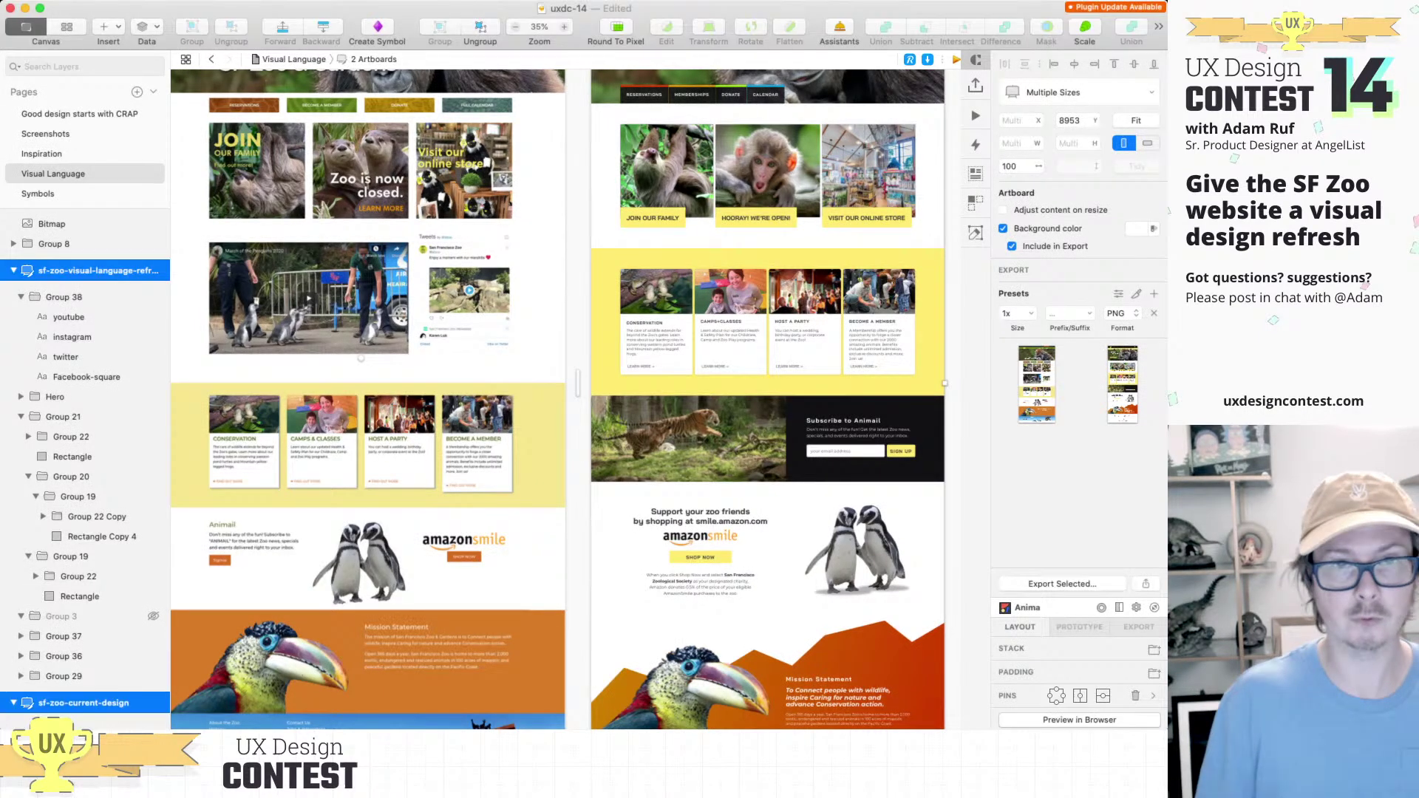
key(super+2)
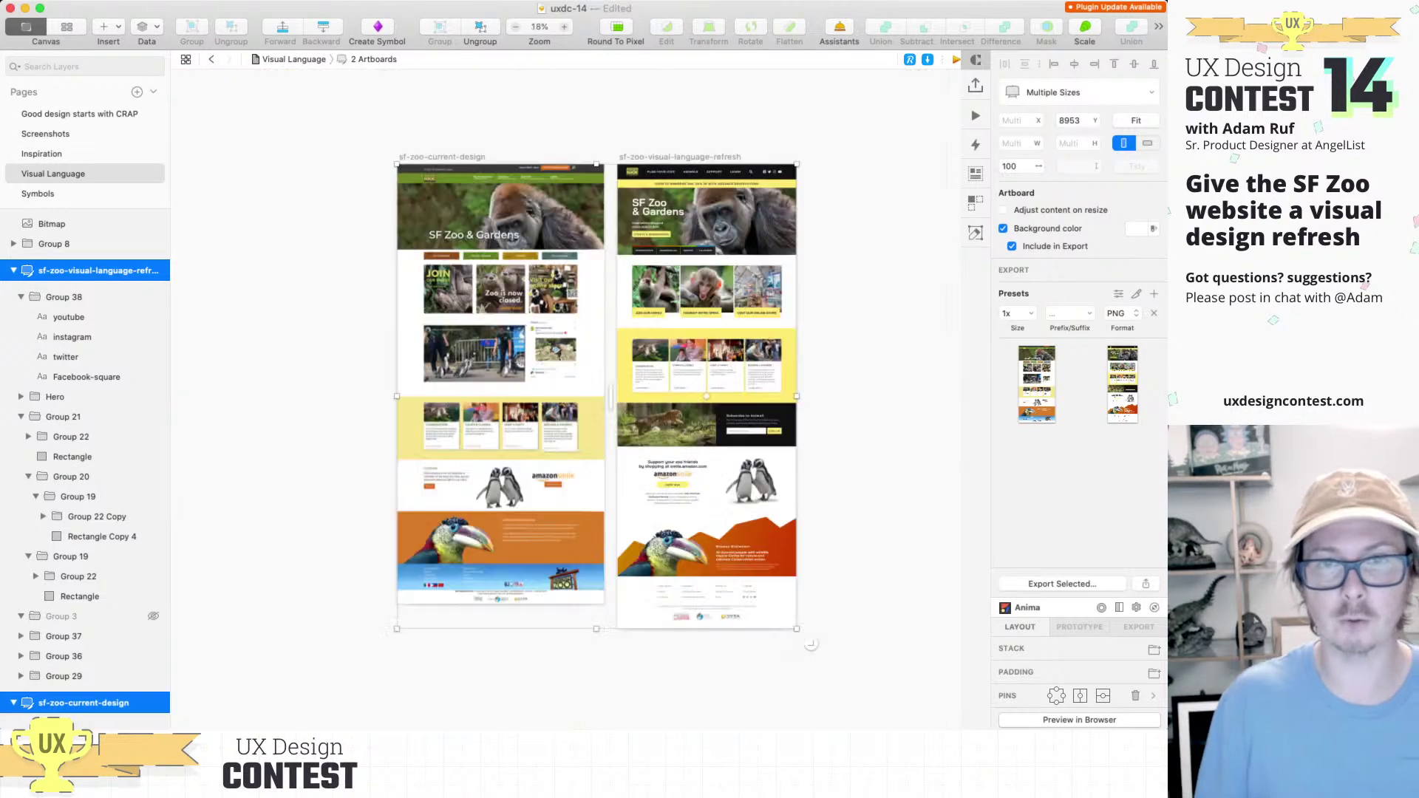
click(54, 173)
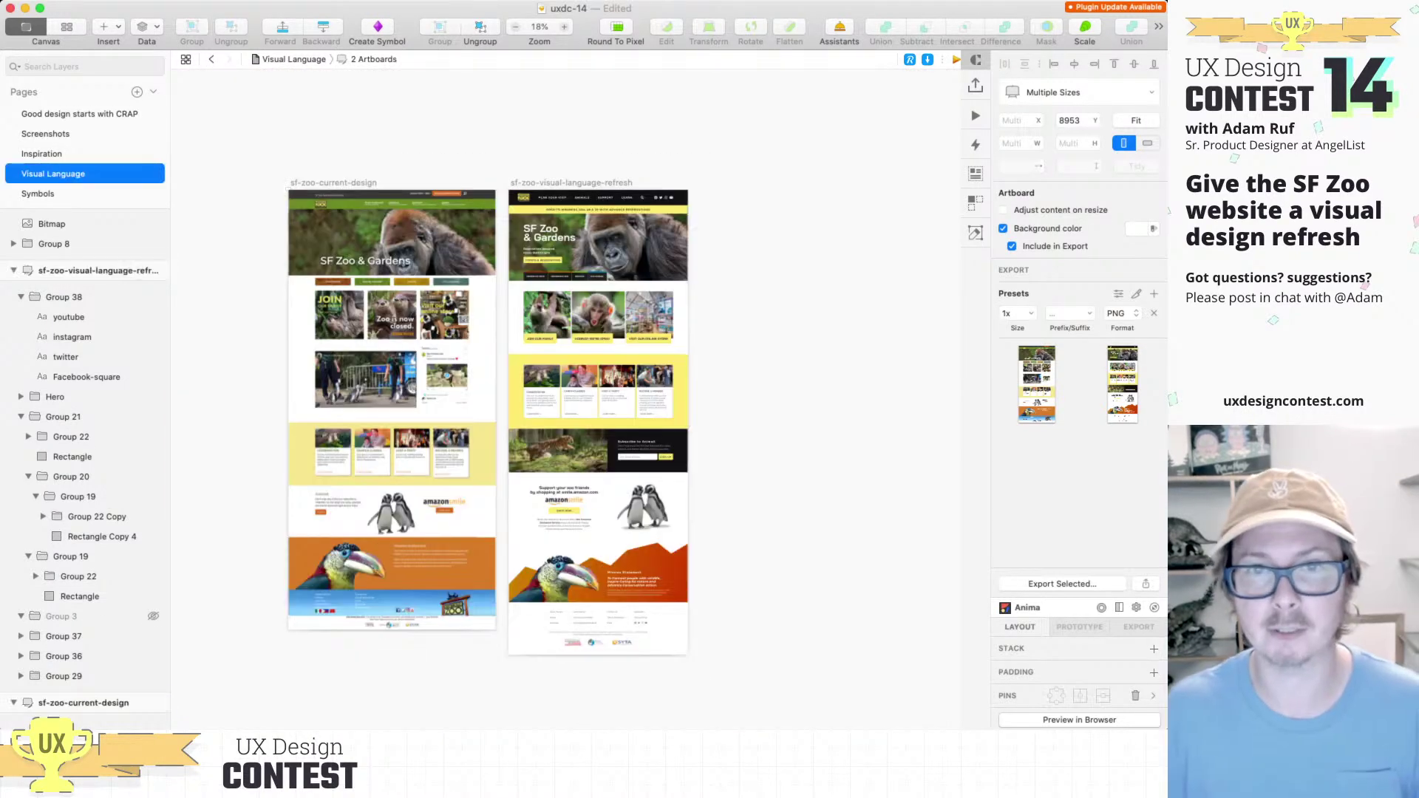
drag(741, 235, 786, 269)
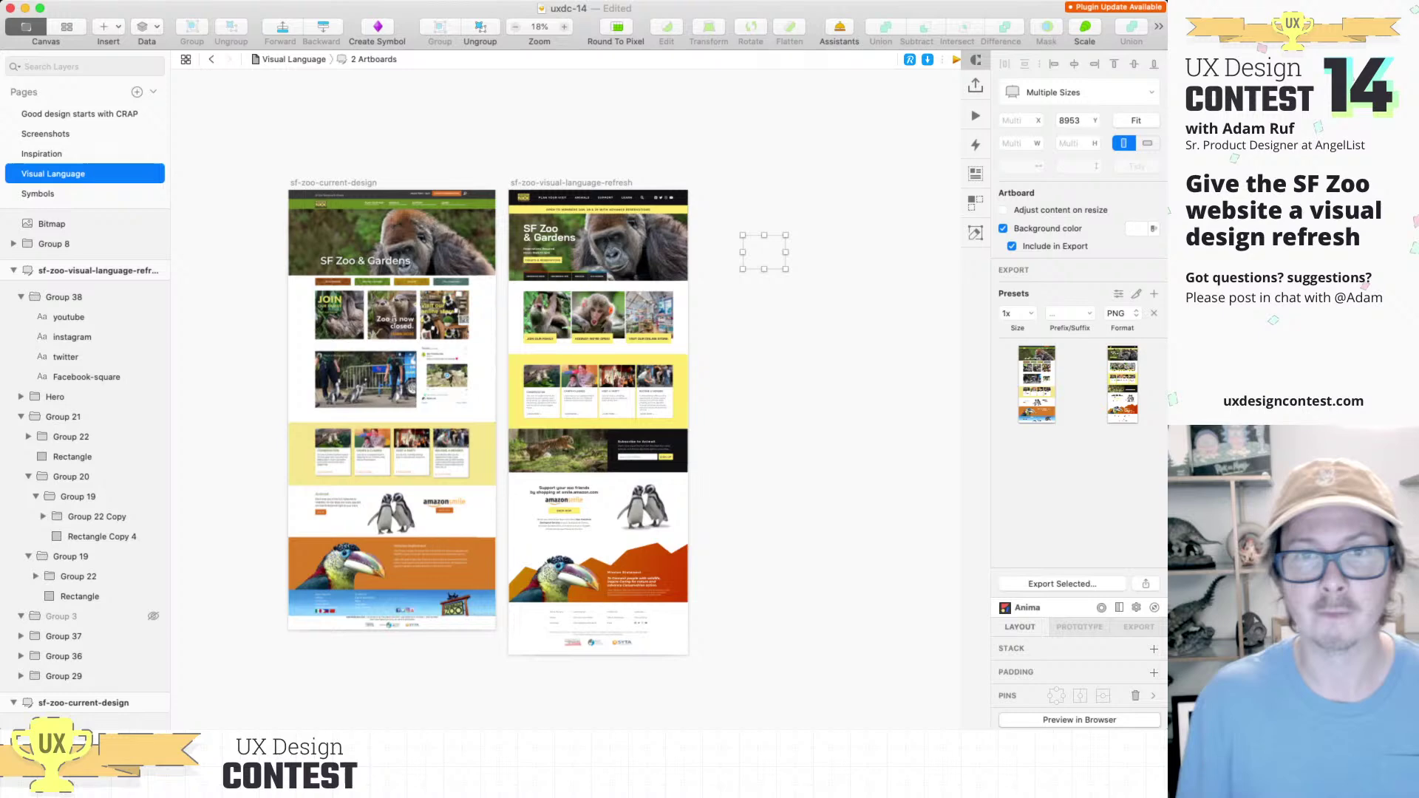
scroll(737, 239, up, 5)
scroll(737, 240, up, 2)
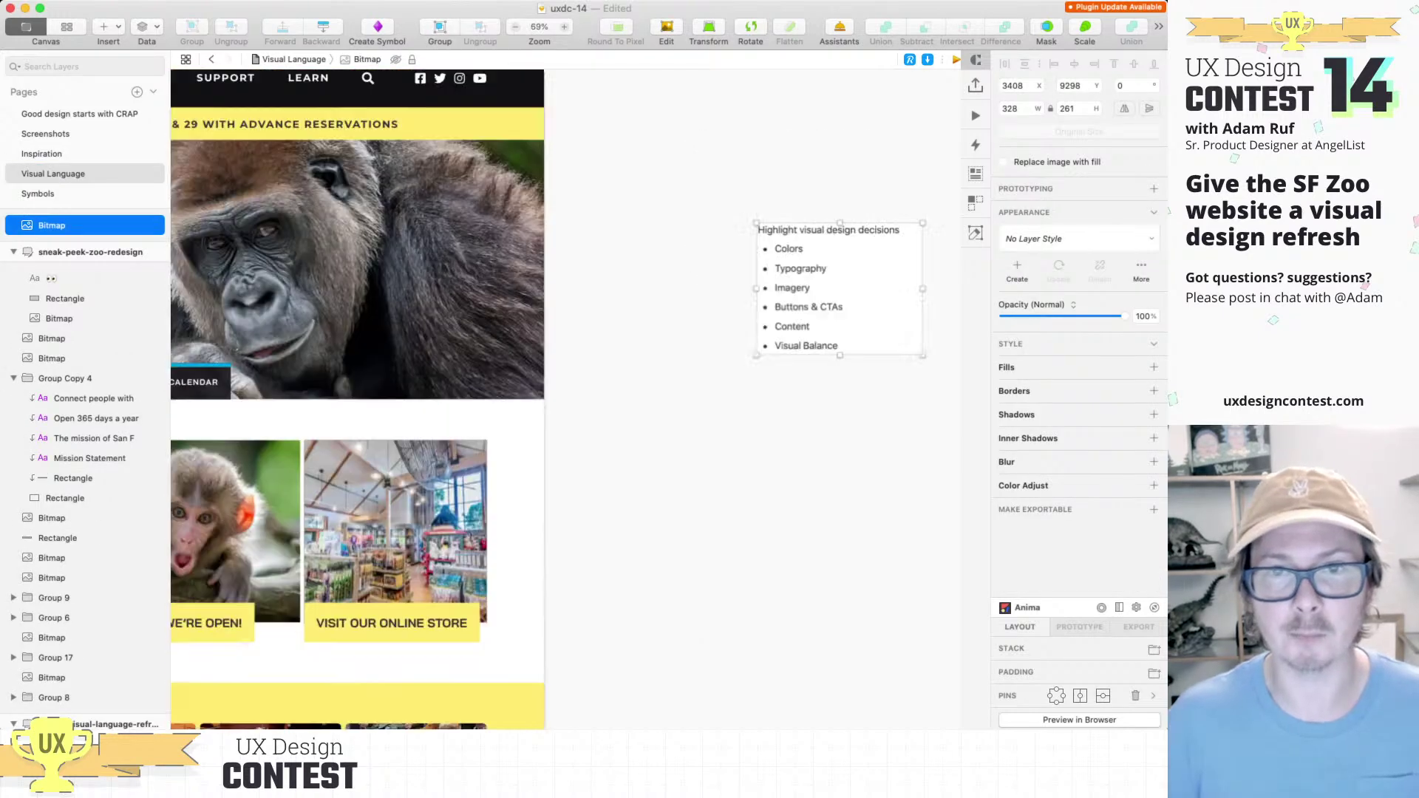
scroll(805, 214, up, 3)
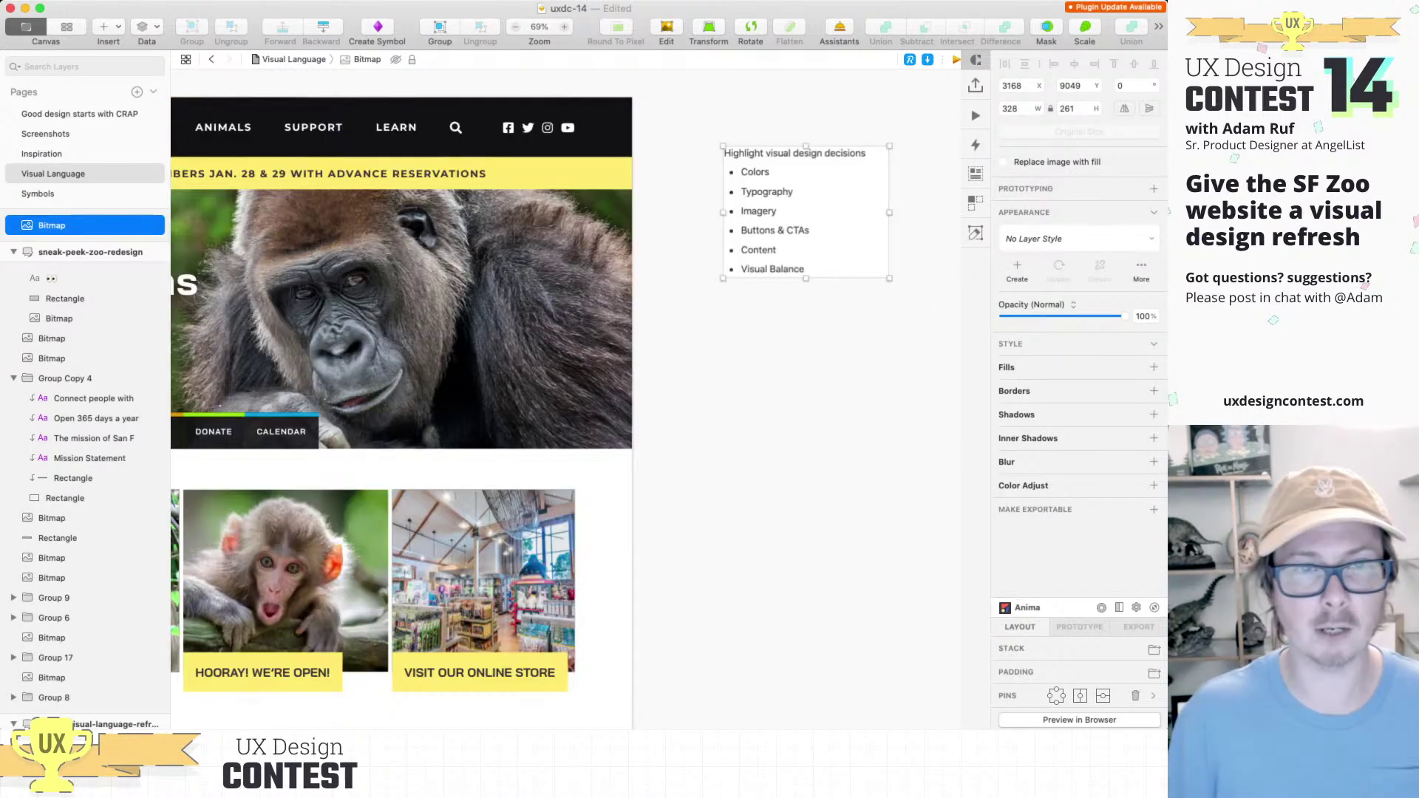
scroll(565, 399, left, 5)
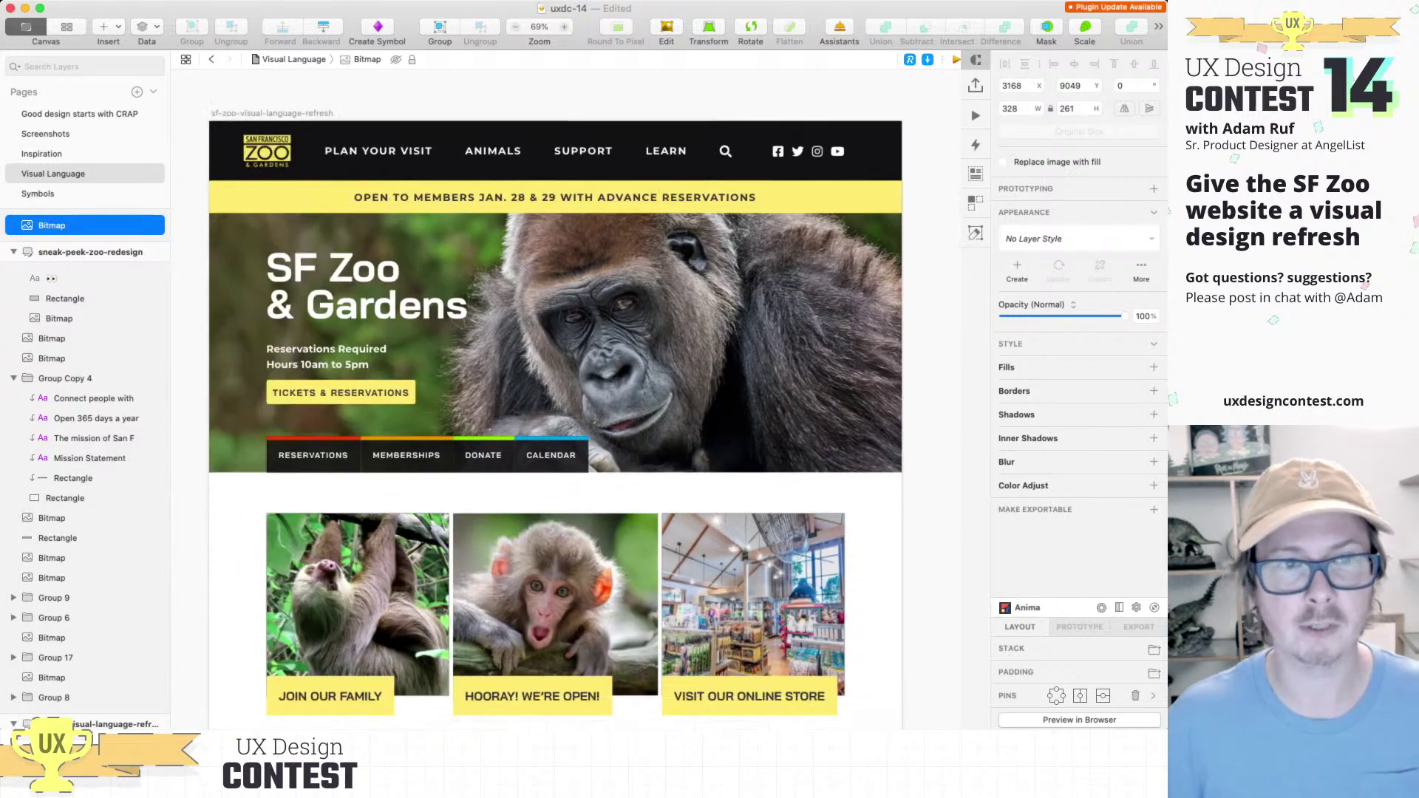
scroll(565, 399, right, 10)
scroll(472, 399, up, 3)
scroll(473, 399, left, 2)
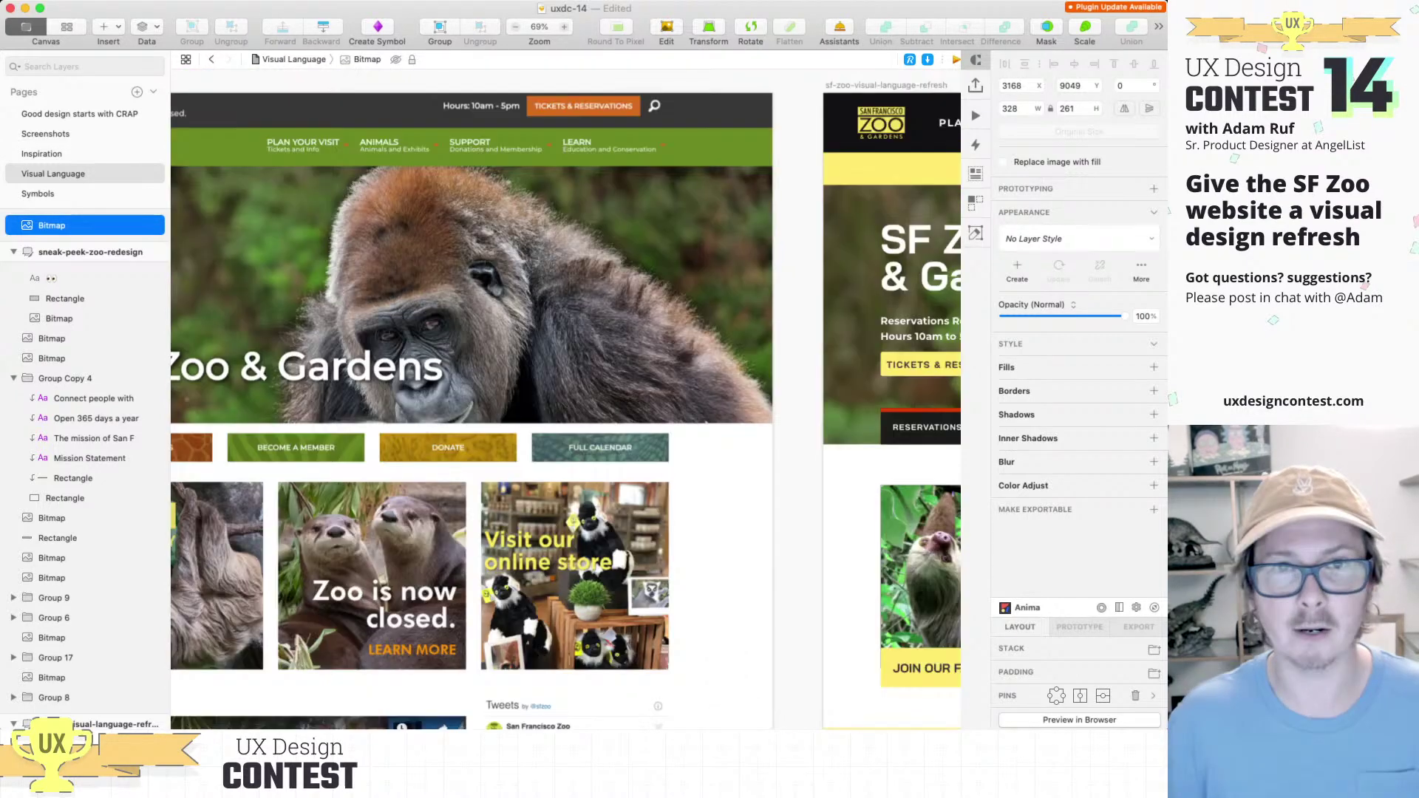
scroll(565, 399, right, 5)
scroll(565, 399, up, 2)
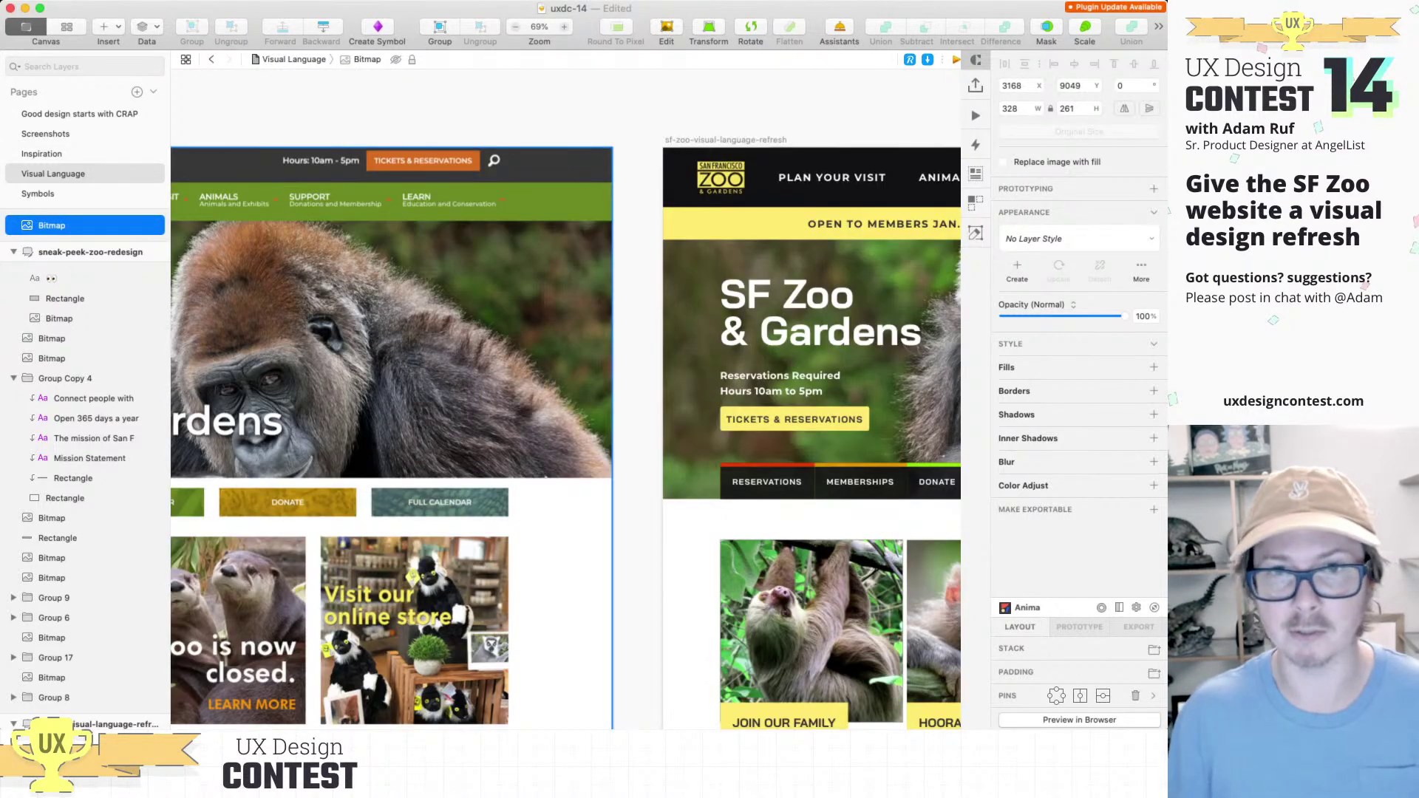
scroll(566, 436, left, 3)
scroll(565, 436, up, 1)
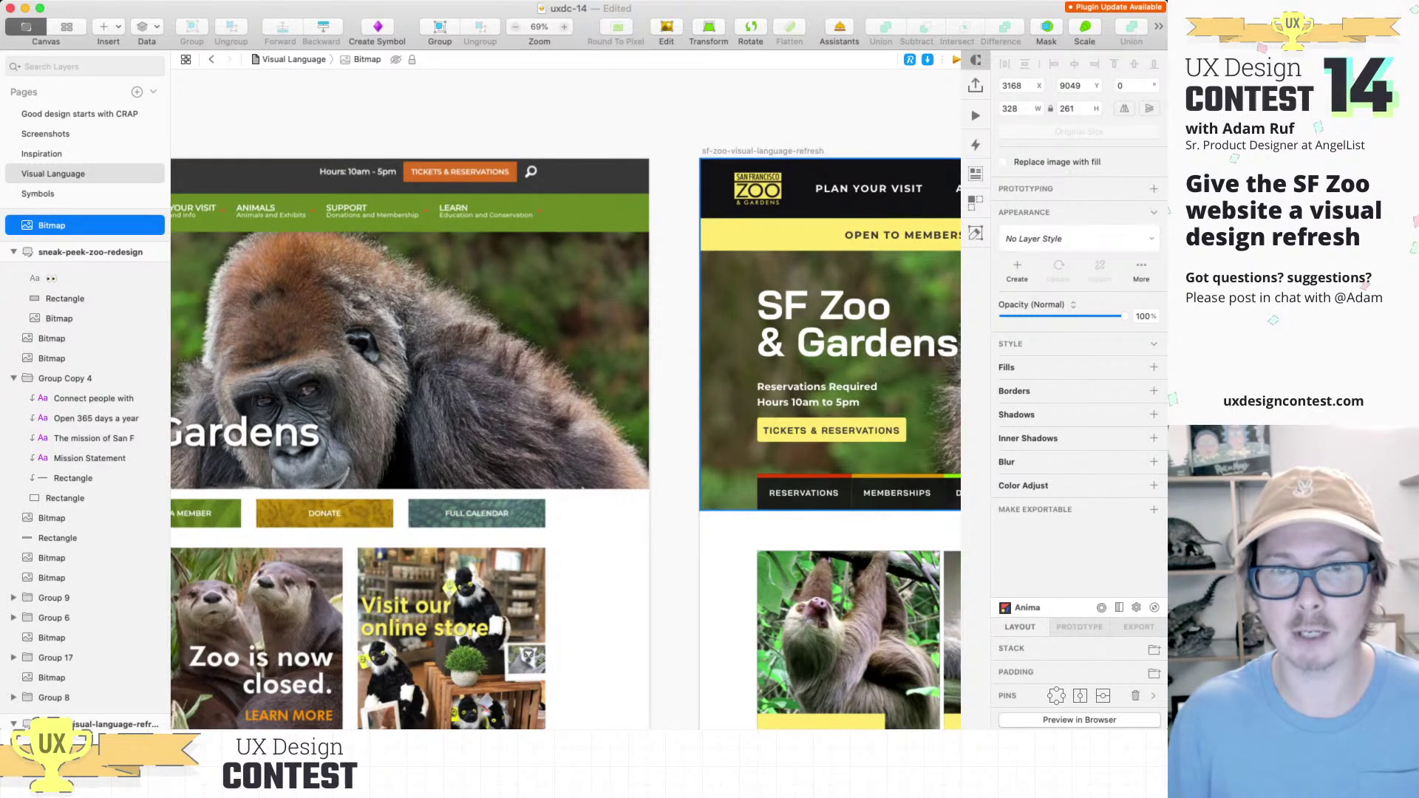
scroll(786, 186, up, 10)
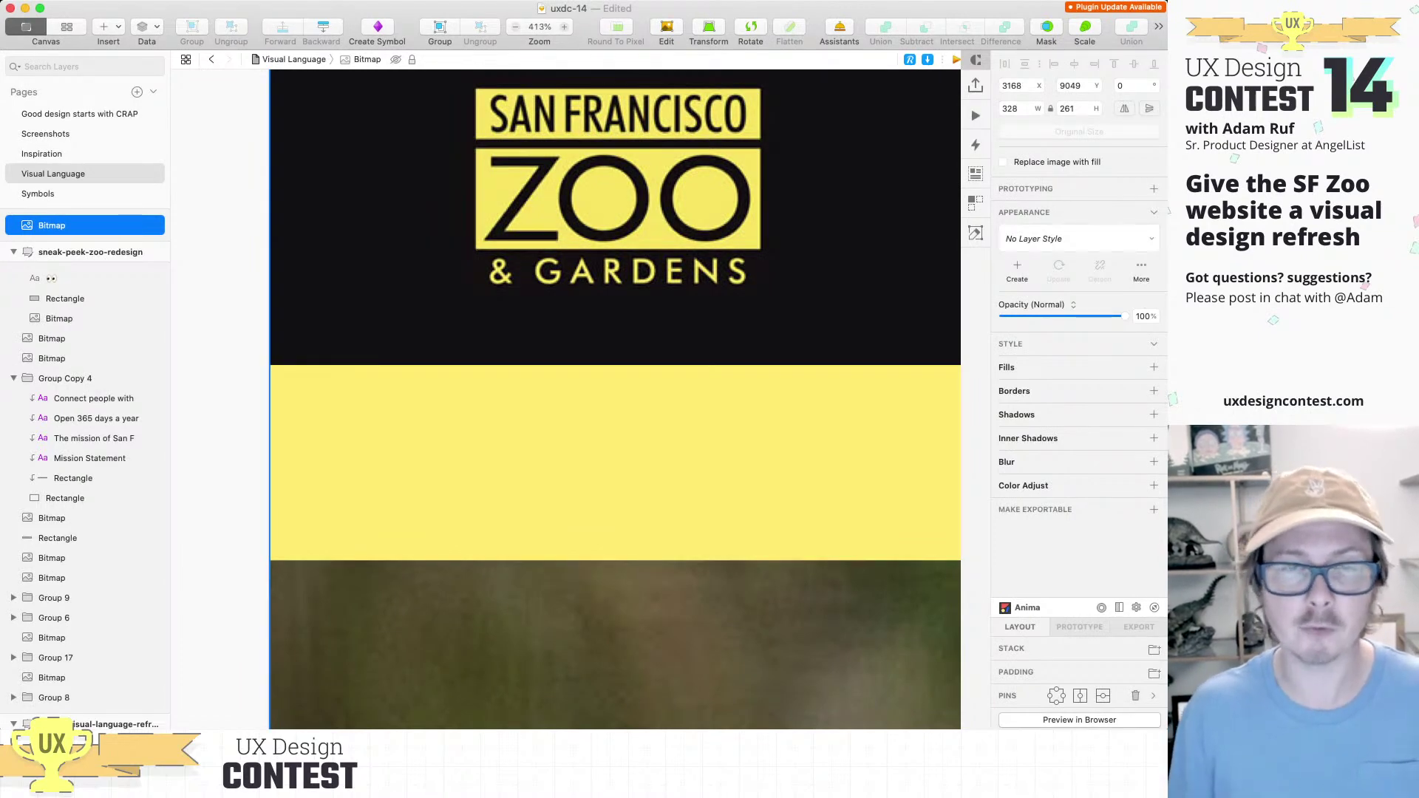
Step: Compare the designs at actual size and position the orange Tickets & Reservations button bitmap
scroll(563, 217, down, 3)
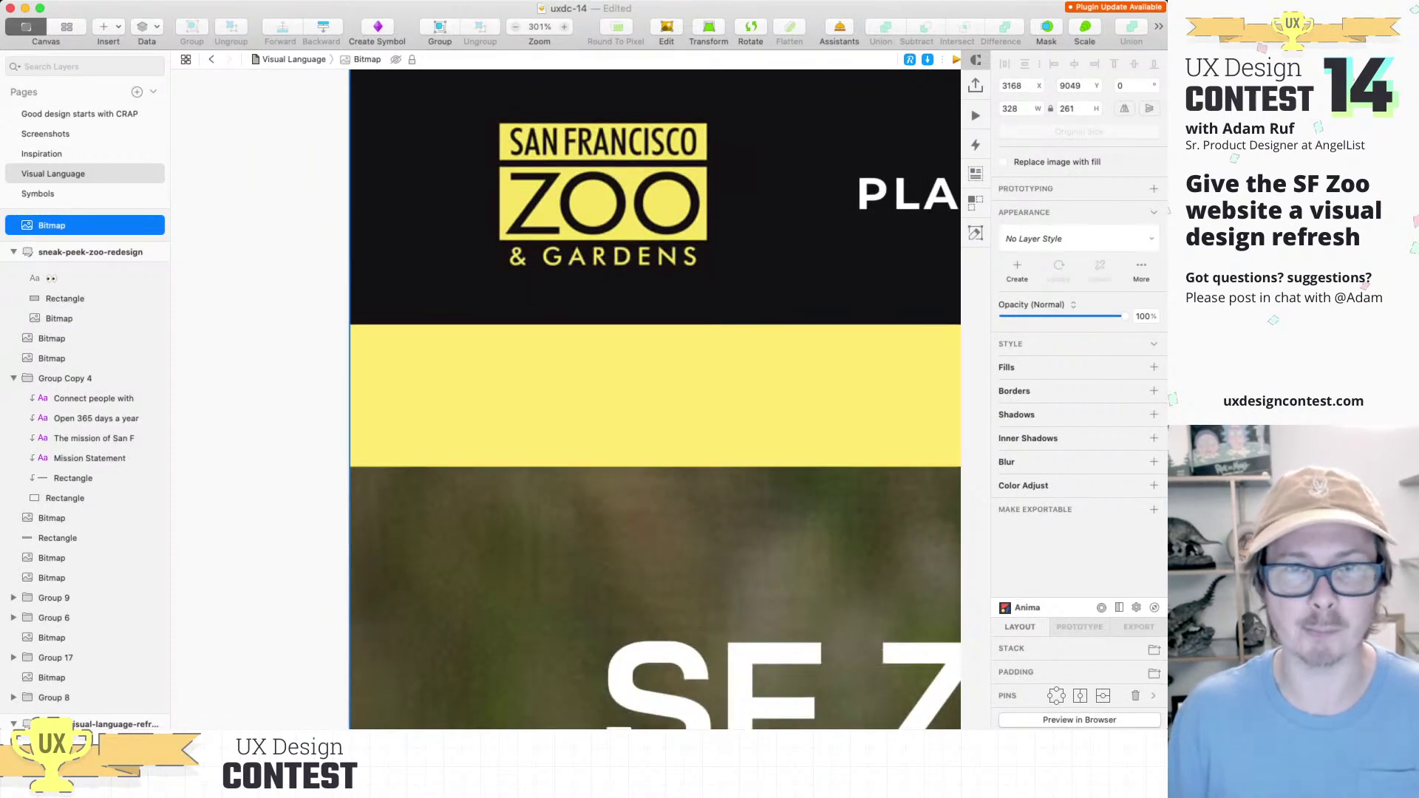
scroll(555, 218, down, 5)
scroll(565, 399, down, 3)
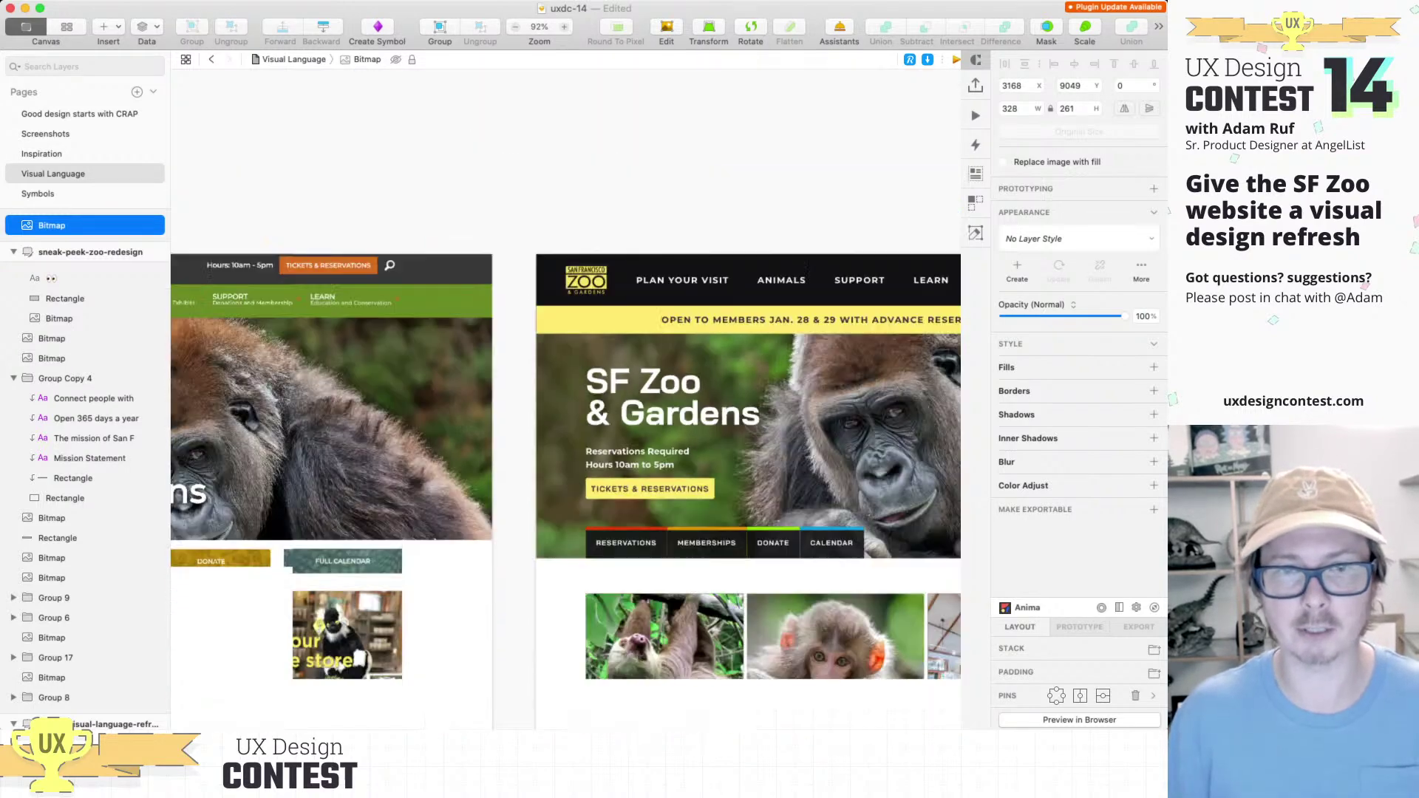
scroll(565, 399, down, 8)
scroll(565, 399, down, 10)
scroll(565, 399, down, 5)
scroll(565, 399, up, 10)
scroll(565, 399, left, 5)
scroll(565, 399, up, 15)
scroll(566, 399, left, 3)
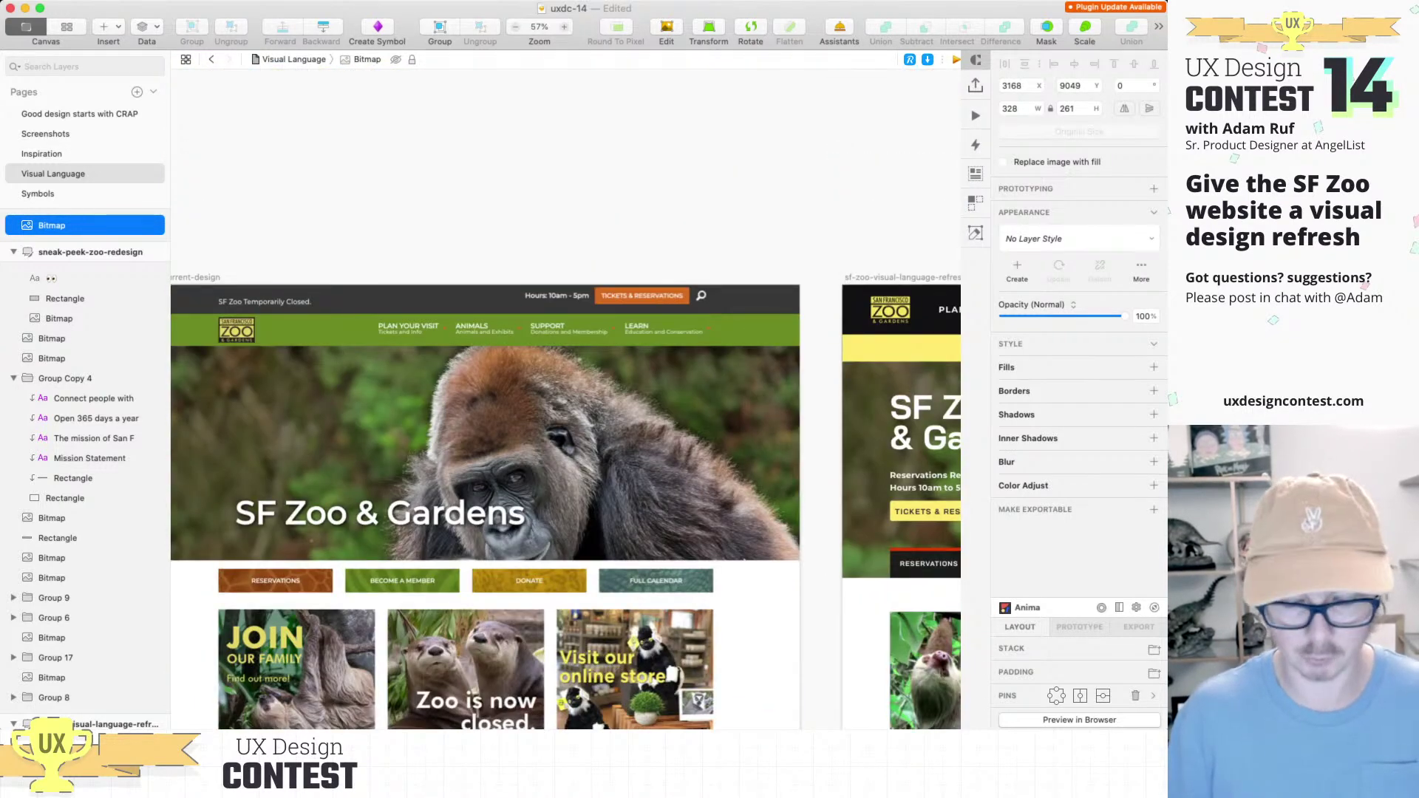
key(Escape)
key(super+0)
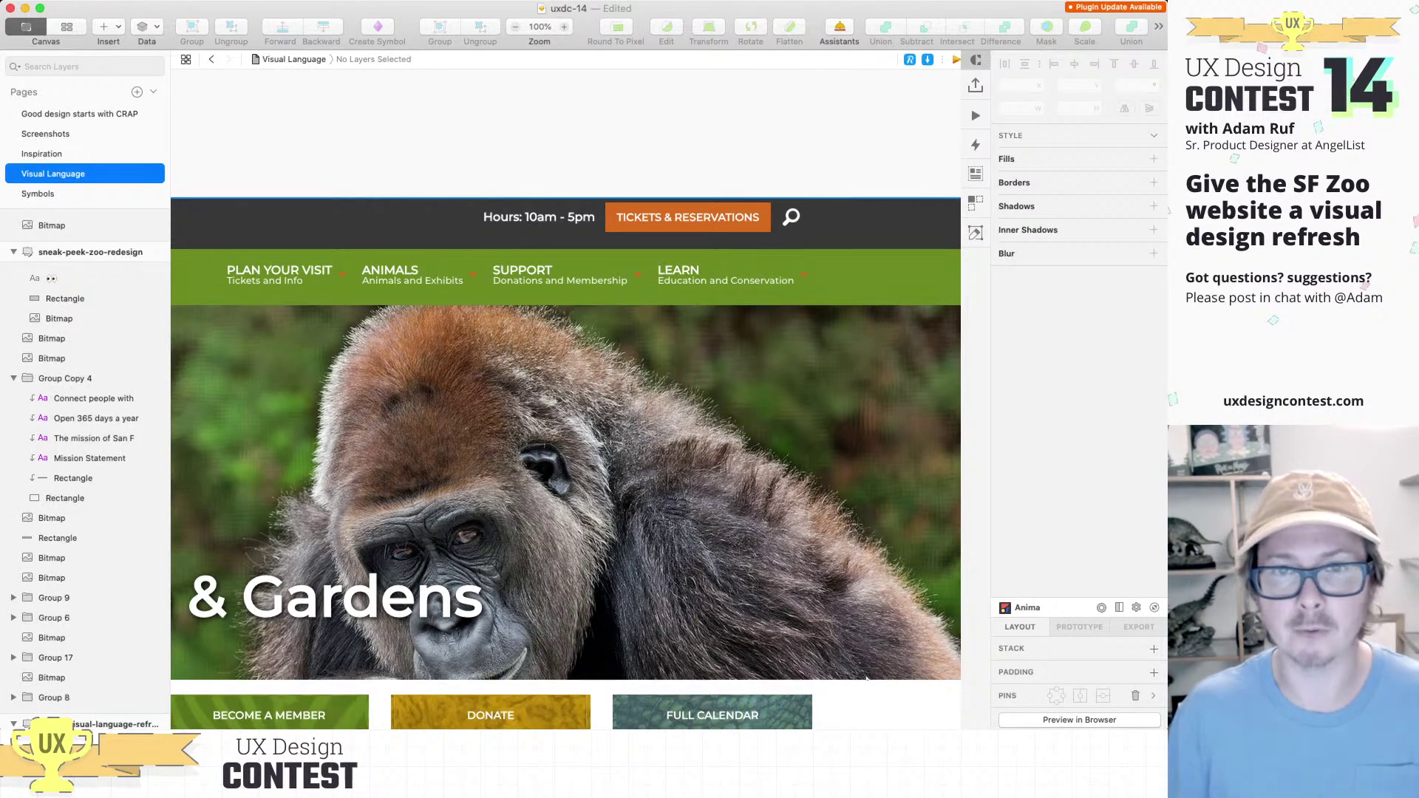
scroll(866, 678, down, 5)
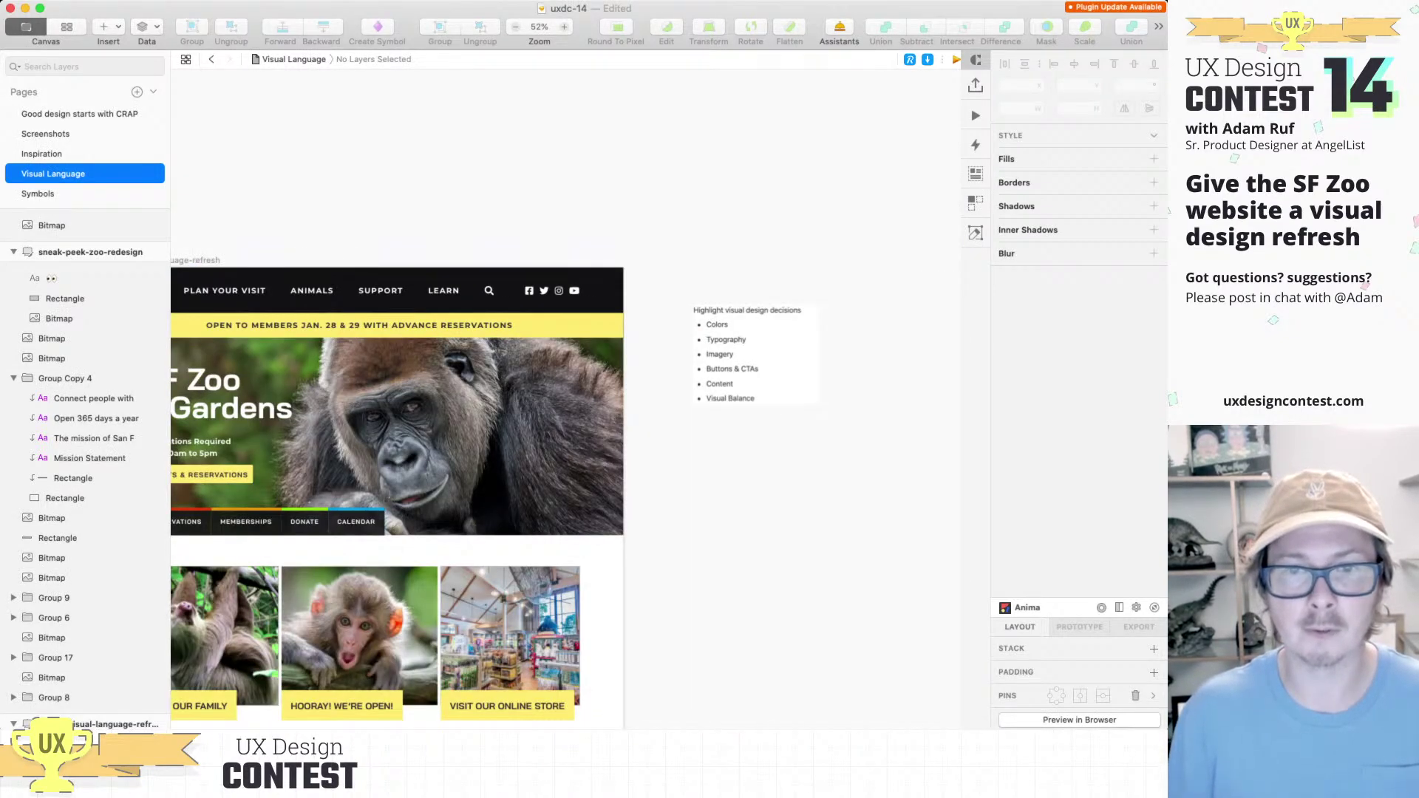
drag(768, 455, 770, 454)
scroll(565, 399, left, 10)
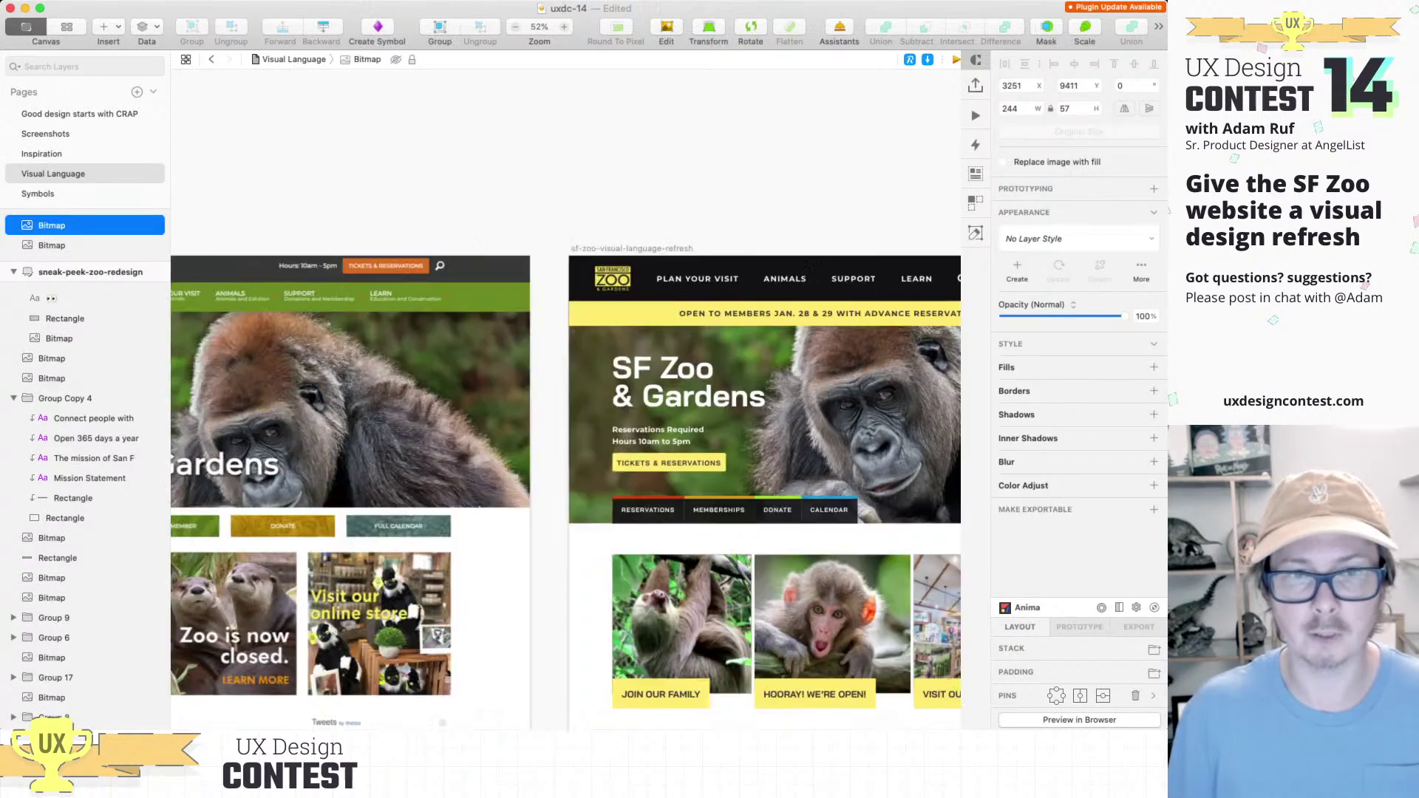
scroll(591, 517, up, 5)
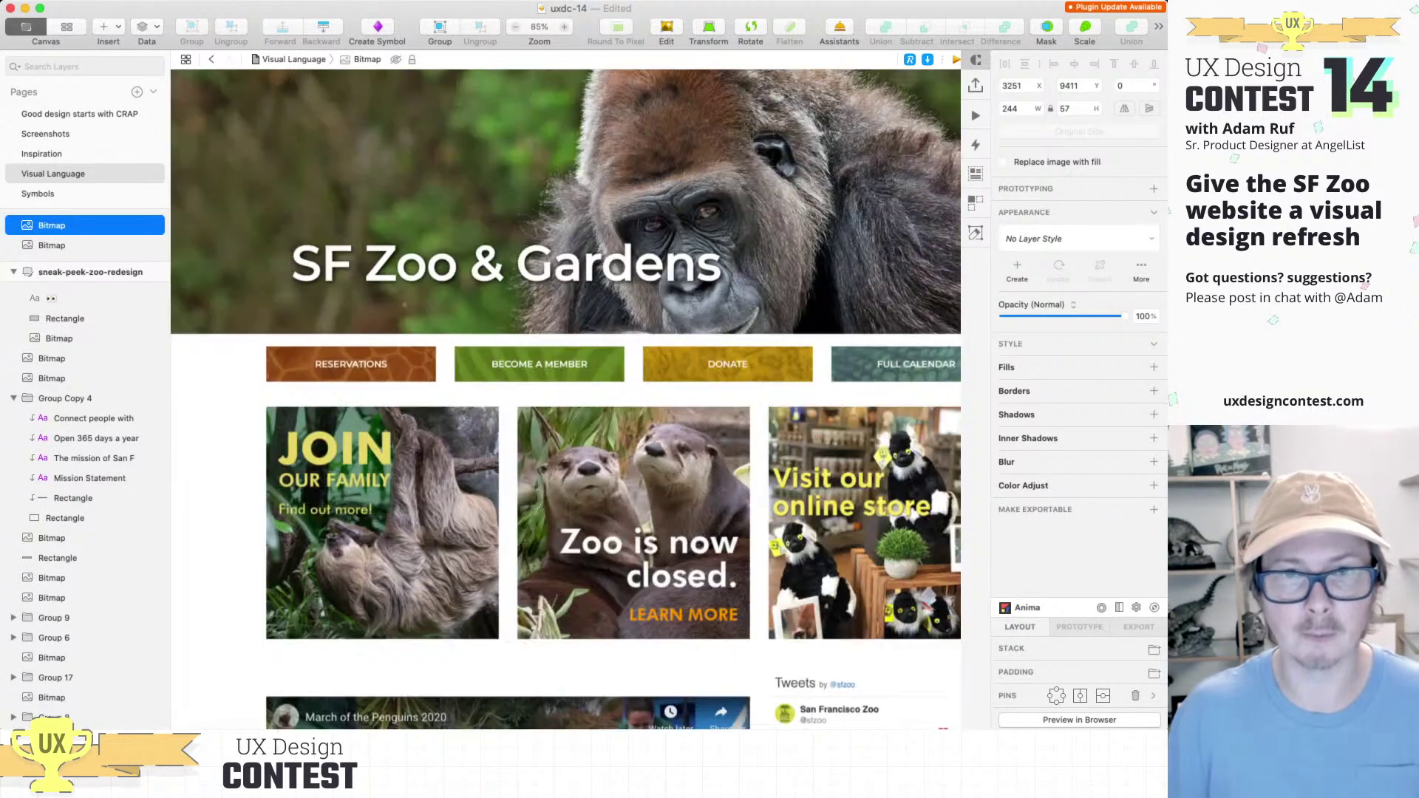
scroll(559, 452, down, 2)
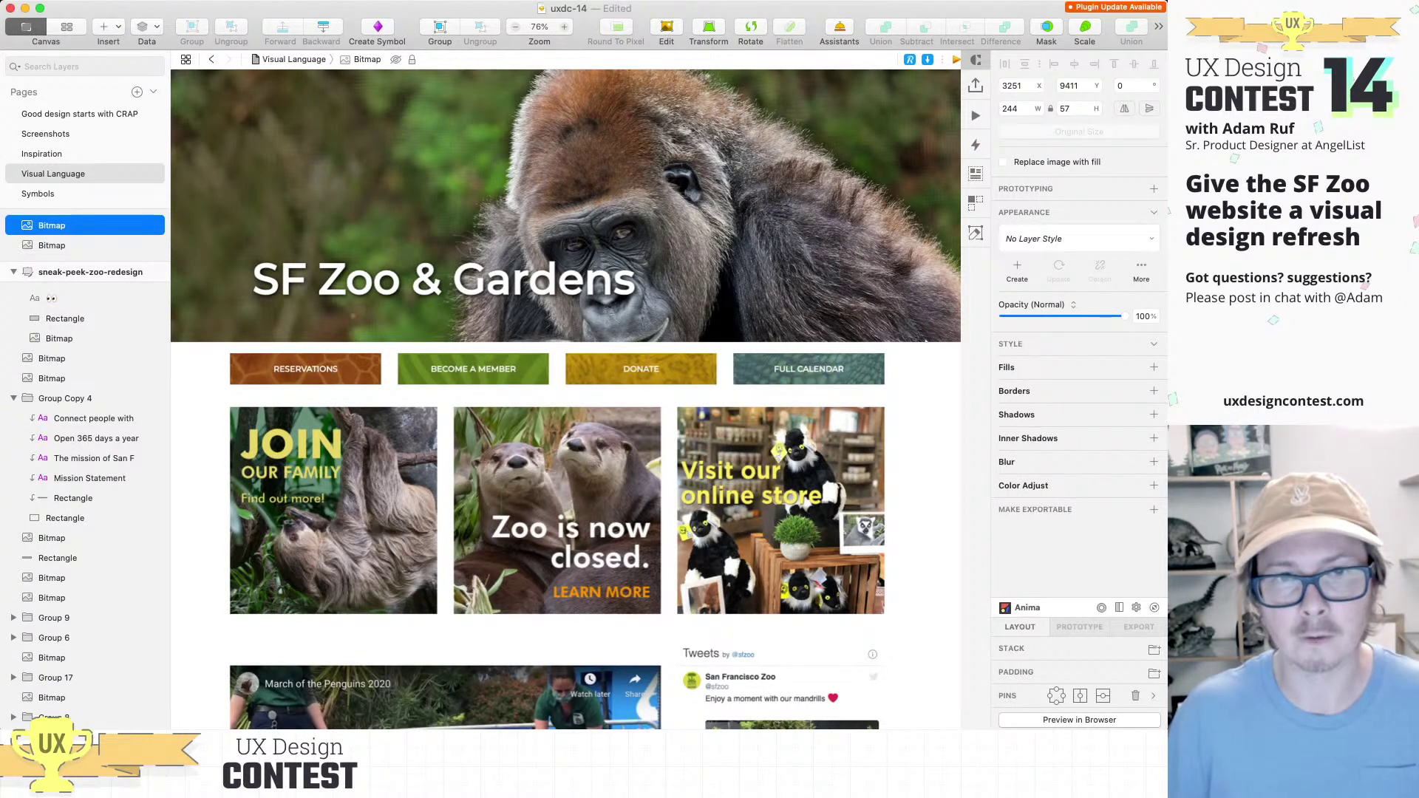
scroll(565, 399, down, 5)
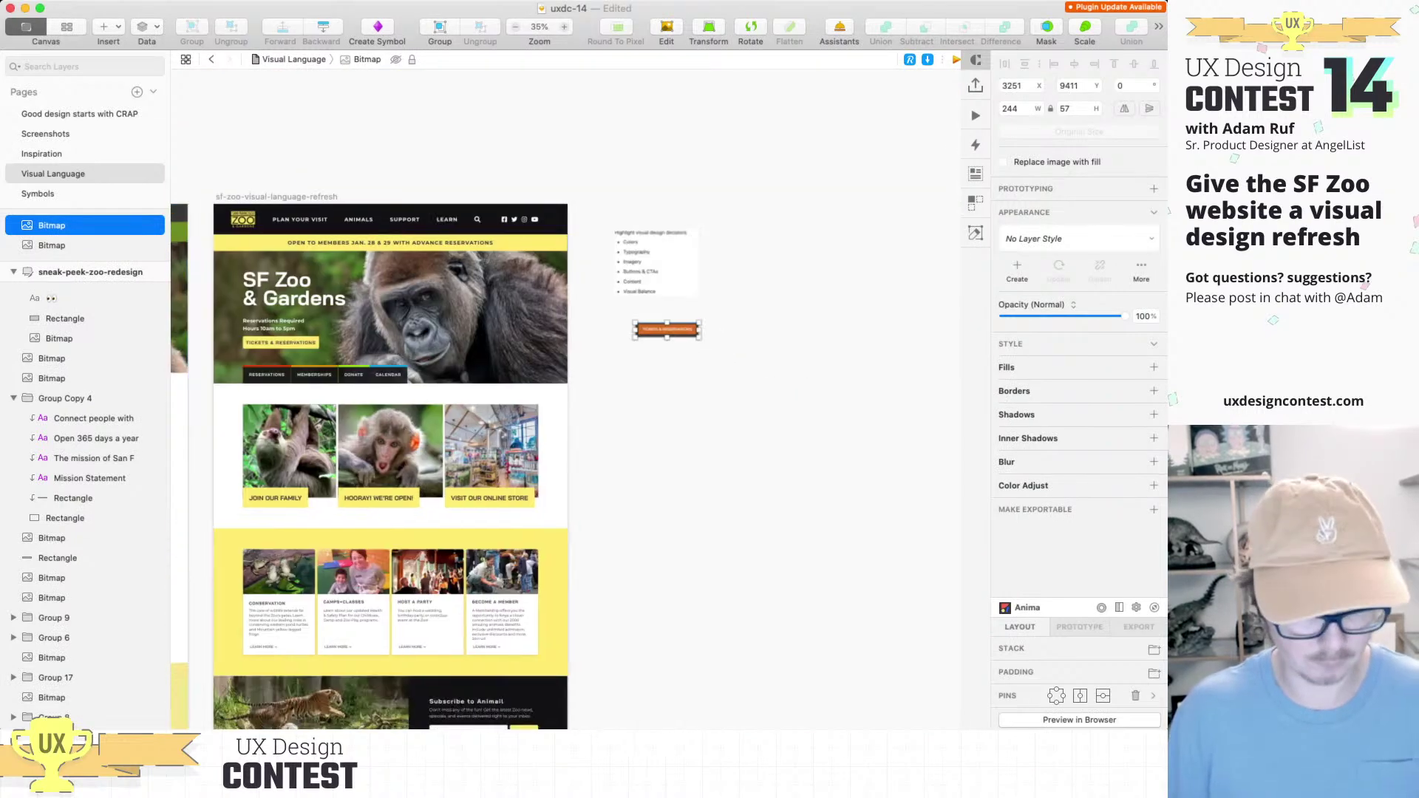
Step: Paste the Reservations, Become a Member, Donate, Full Calendar button row below the orange button
key(r)
drag(463, 394, 697, 409)
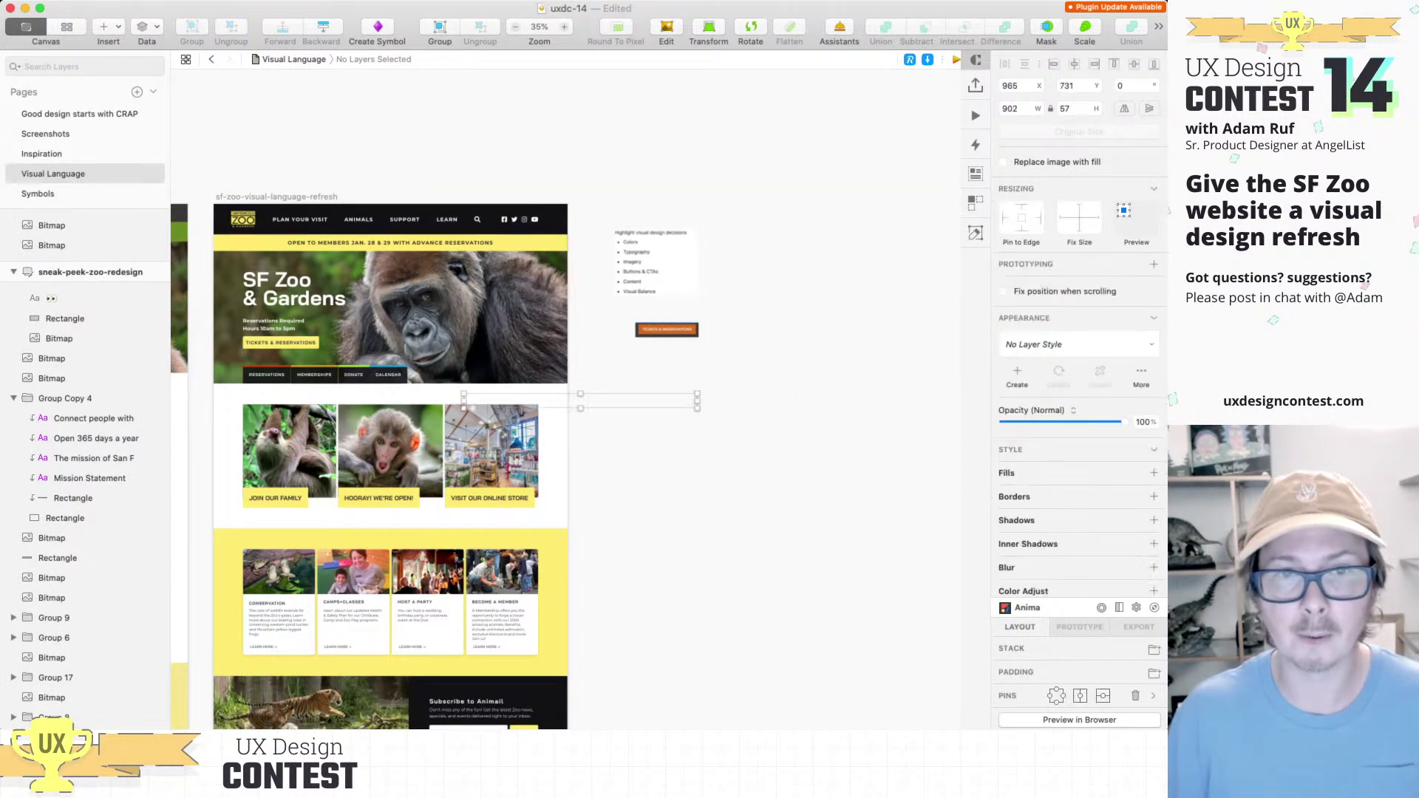
drag(580, 401, 752, 341)
scroll(751, 342, left, 10)
scroll(751, 342, down, 3)
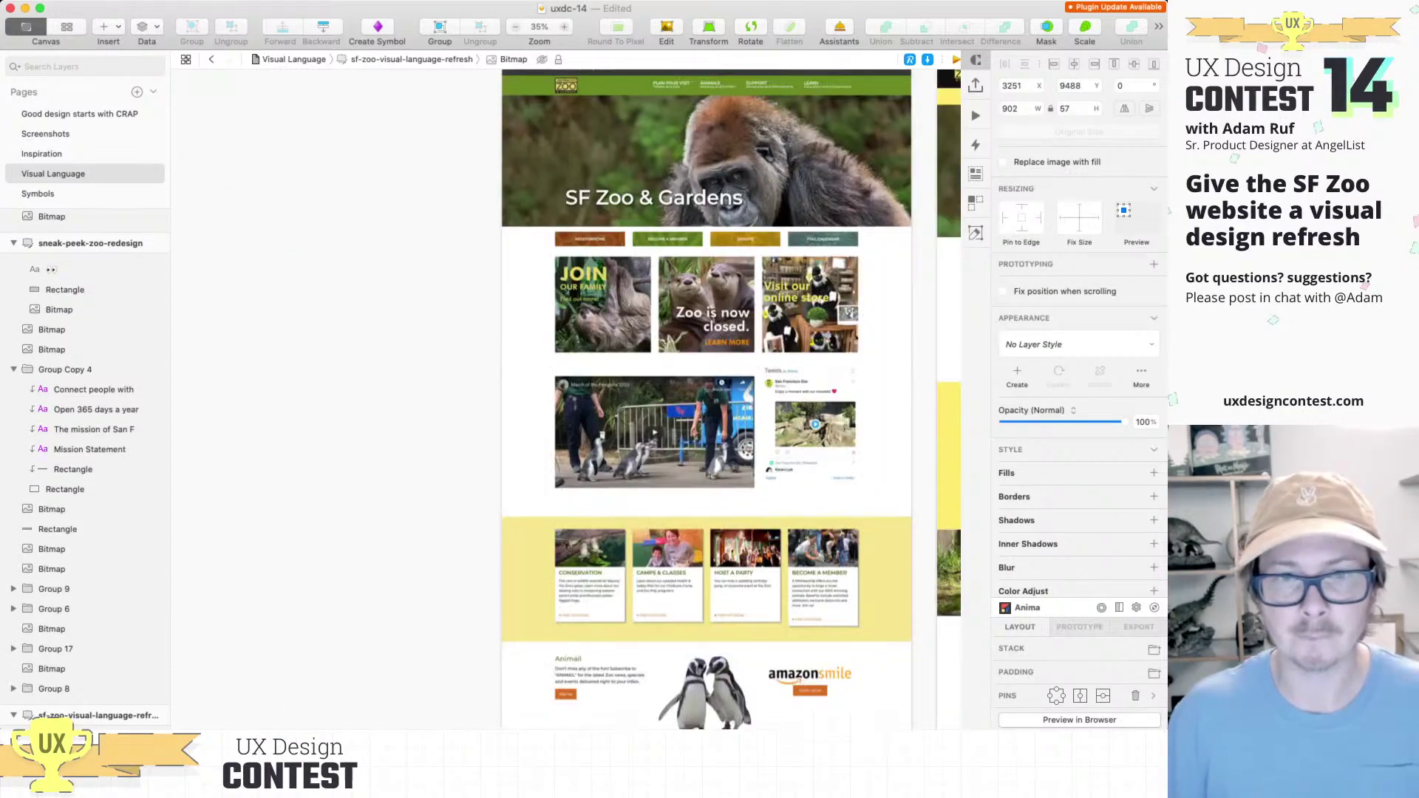
scroll(613, 451, down, 5)
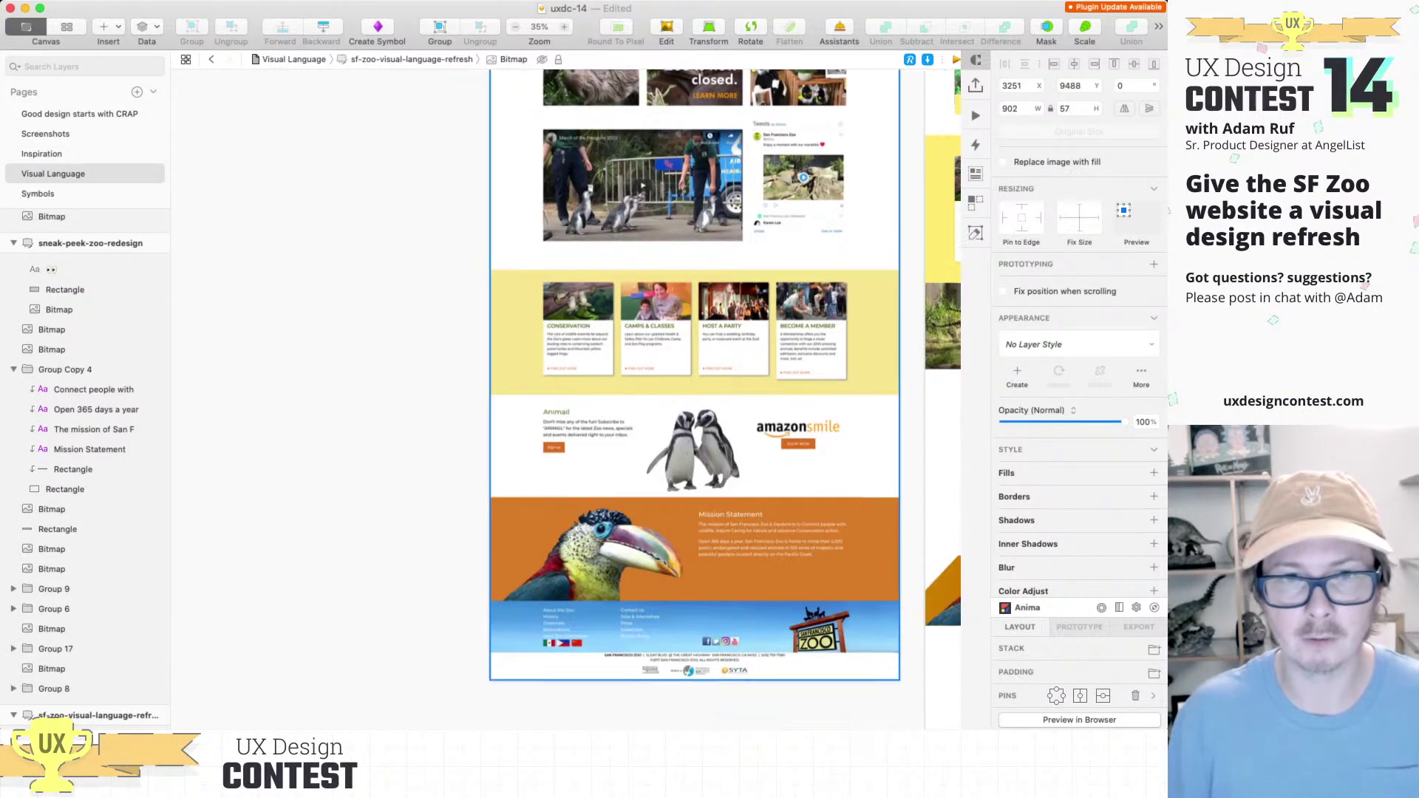
scroll(613, 451, up, 5)
scroll(612, 453, up, 5)
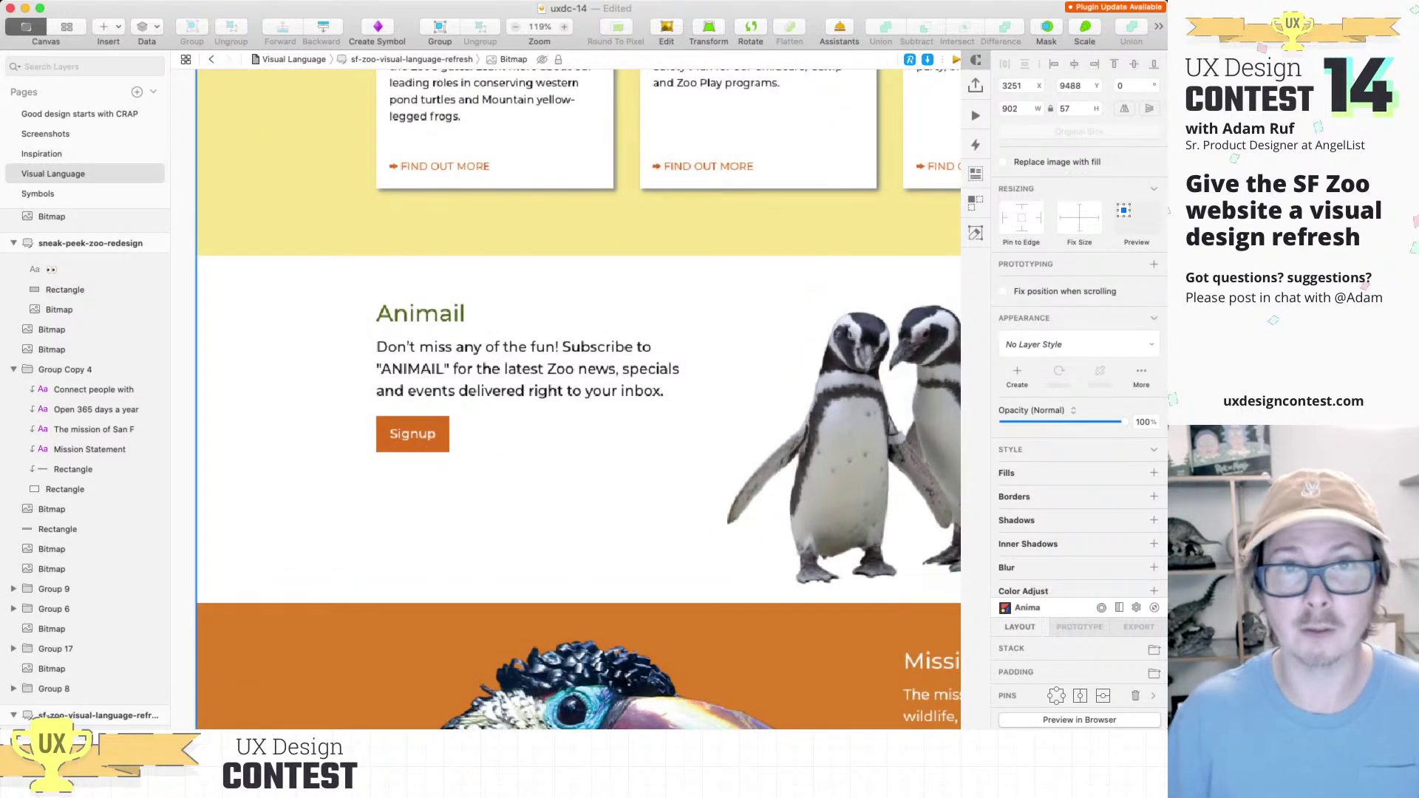
scroll(579, 401, down, 3)
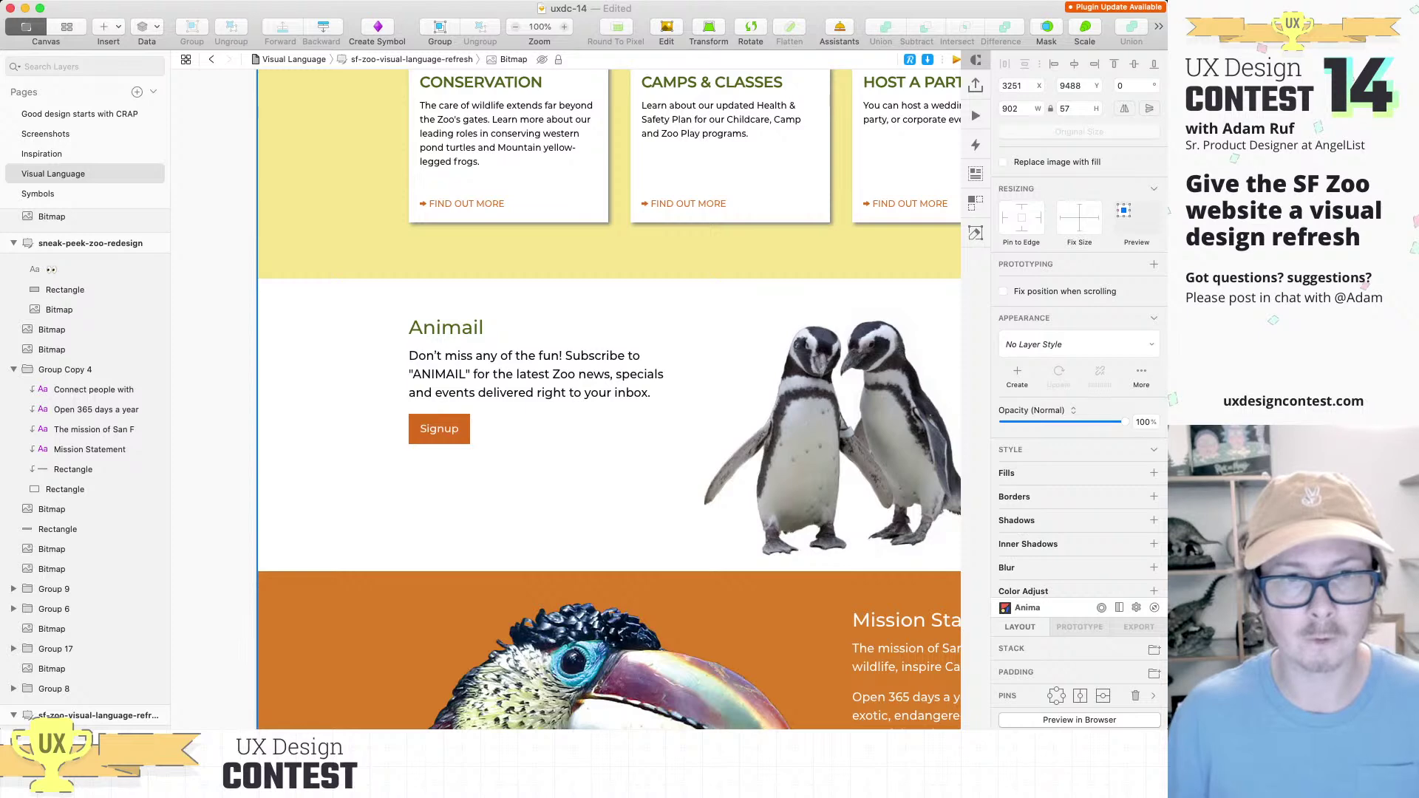
scroll(566, 399, right, 15)
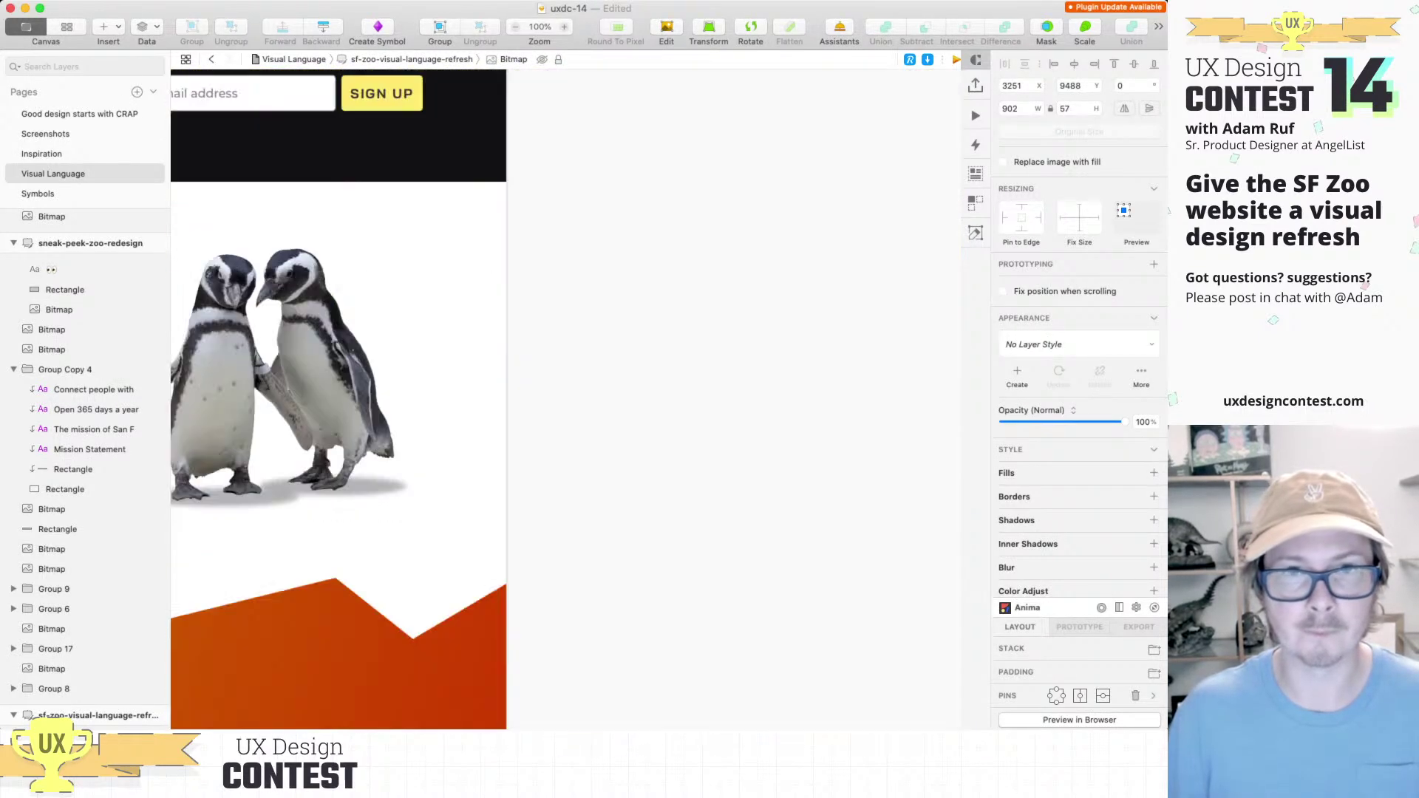
scroll(566, 399, up, 15)
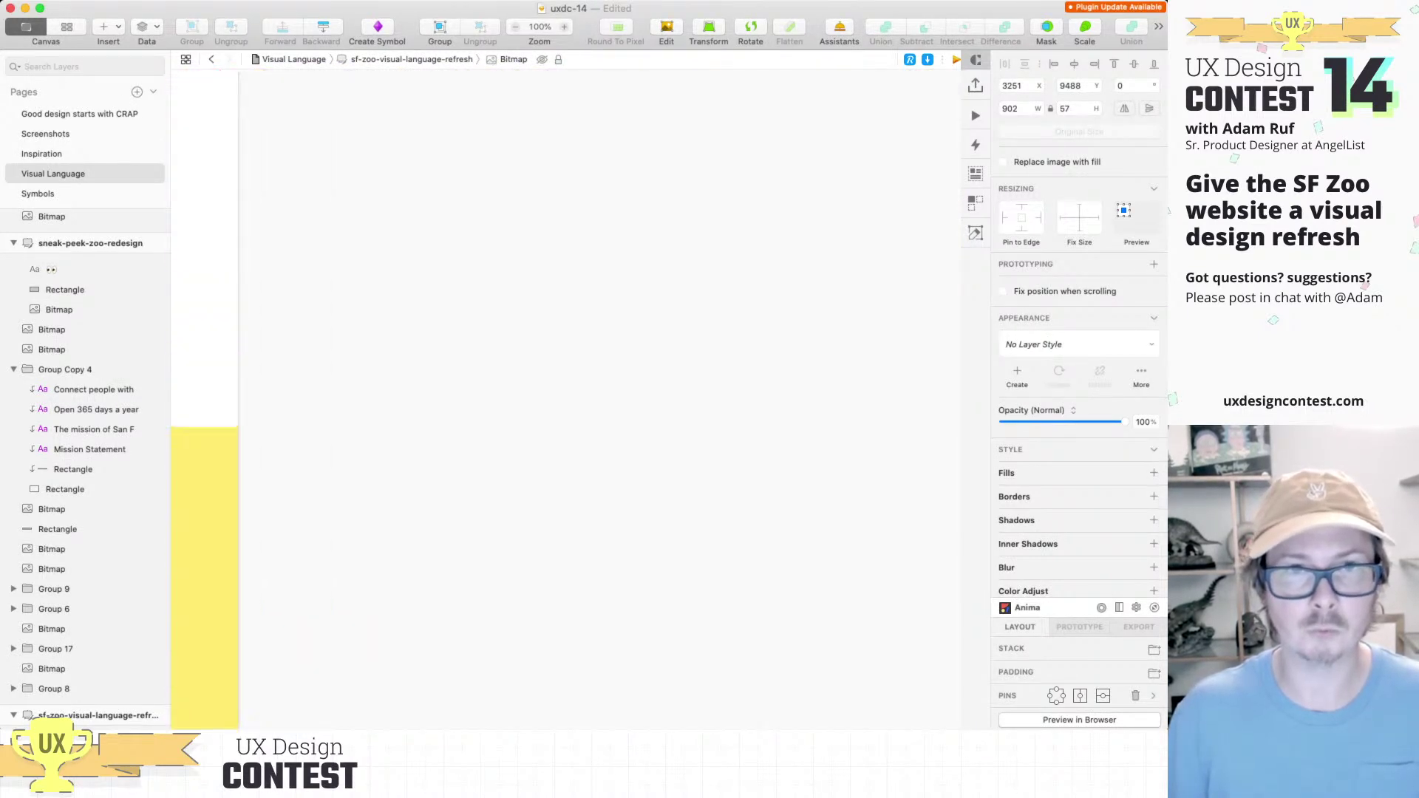
key(Escape)
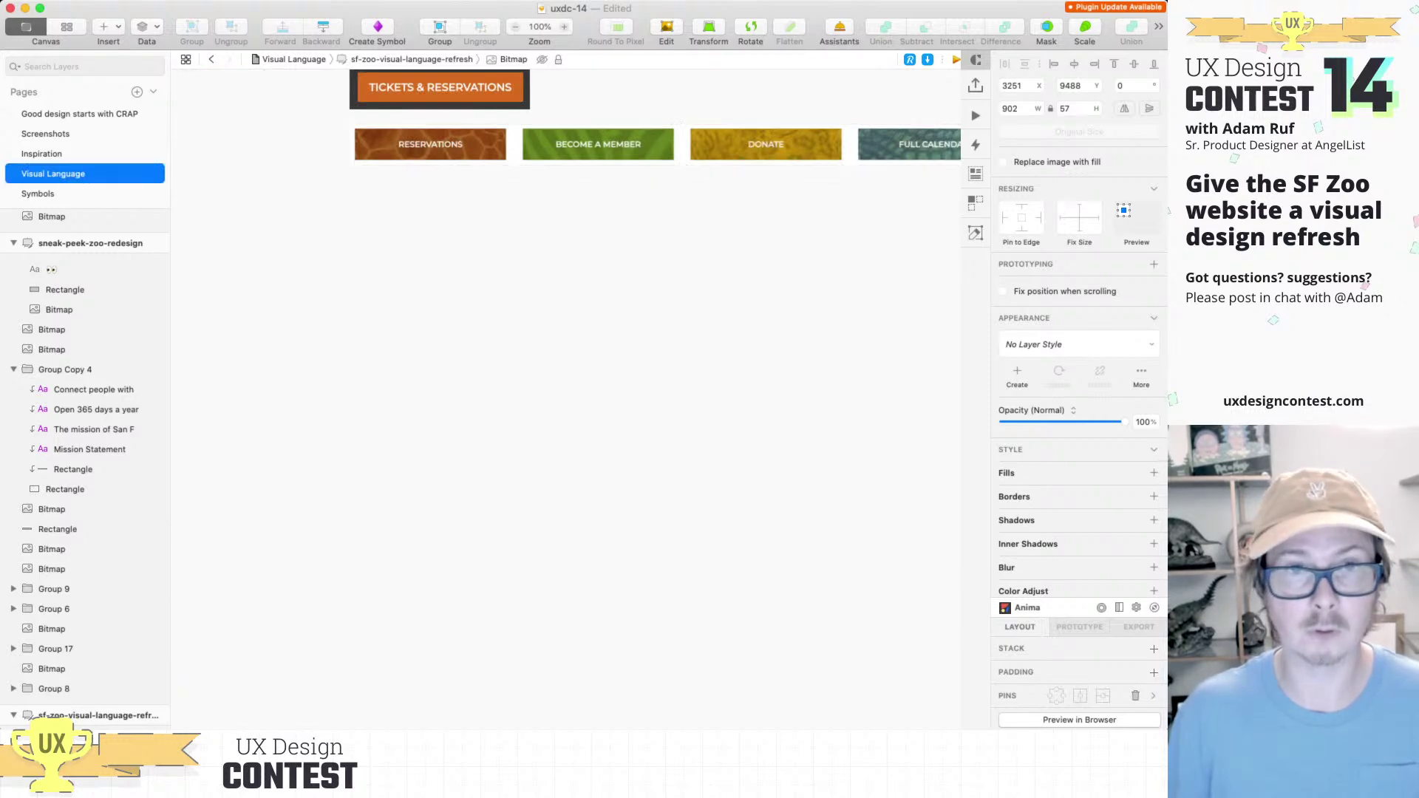
Step: Paste the orange Signup button and place it just under the button row
key(super+v)
drag(579, 401, 390, 200)
scroll(566, 399, down, 3)
scroll(566, 399, left, 2)
scroll(566, 399, down, 5)
scroll(566, 399, down, 10)
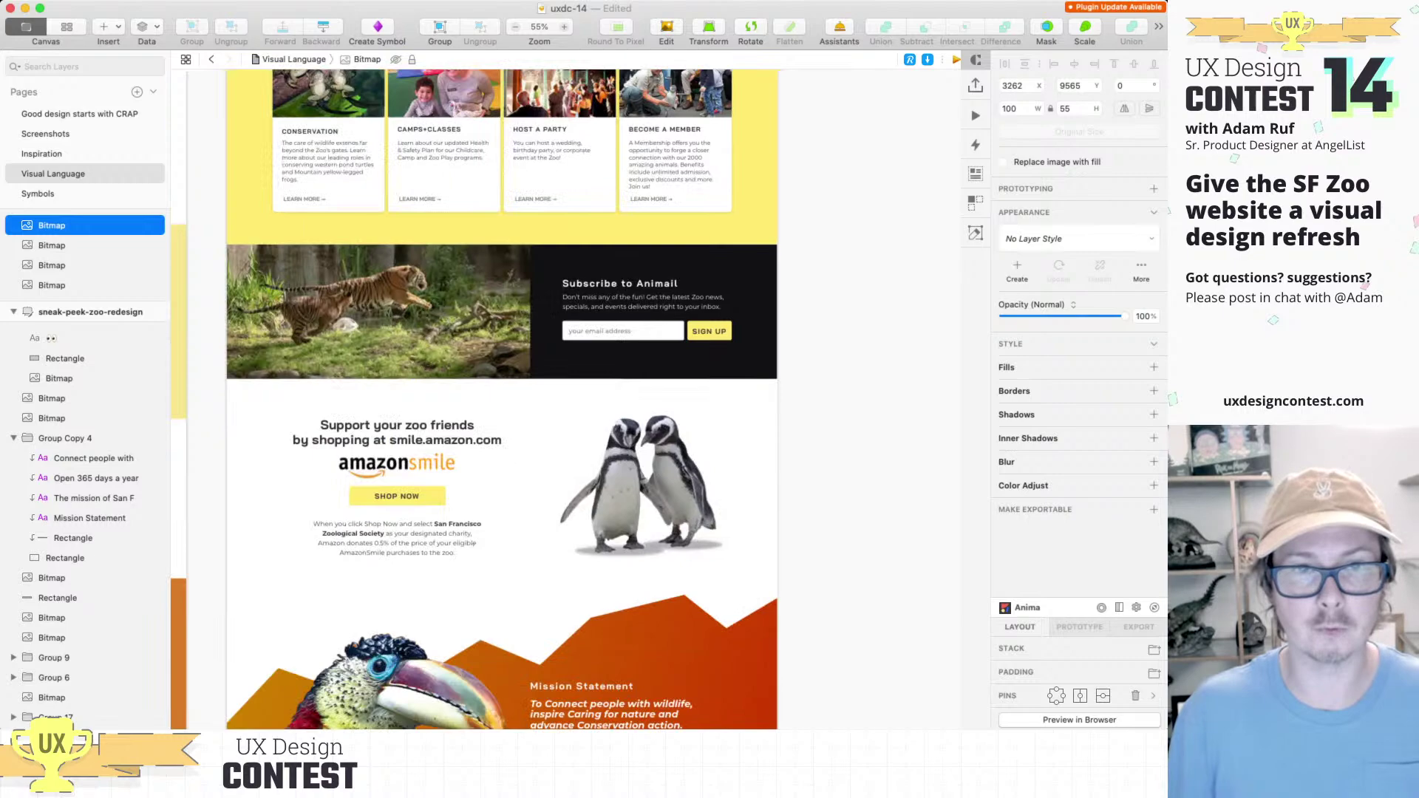
scroll(380, 495, up, 5)
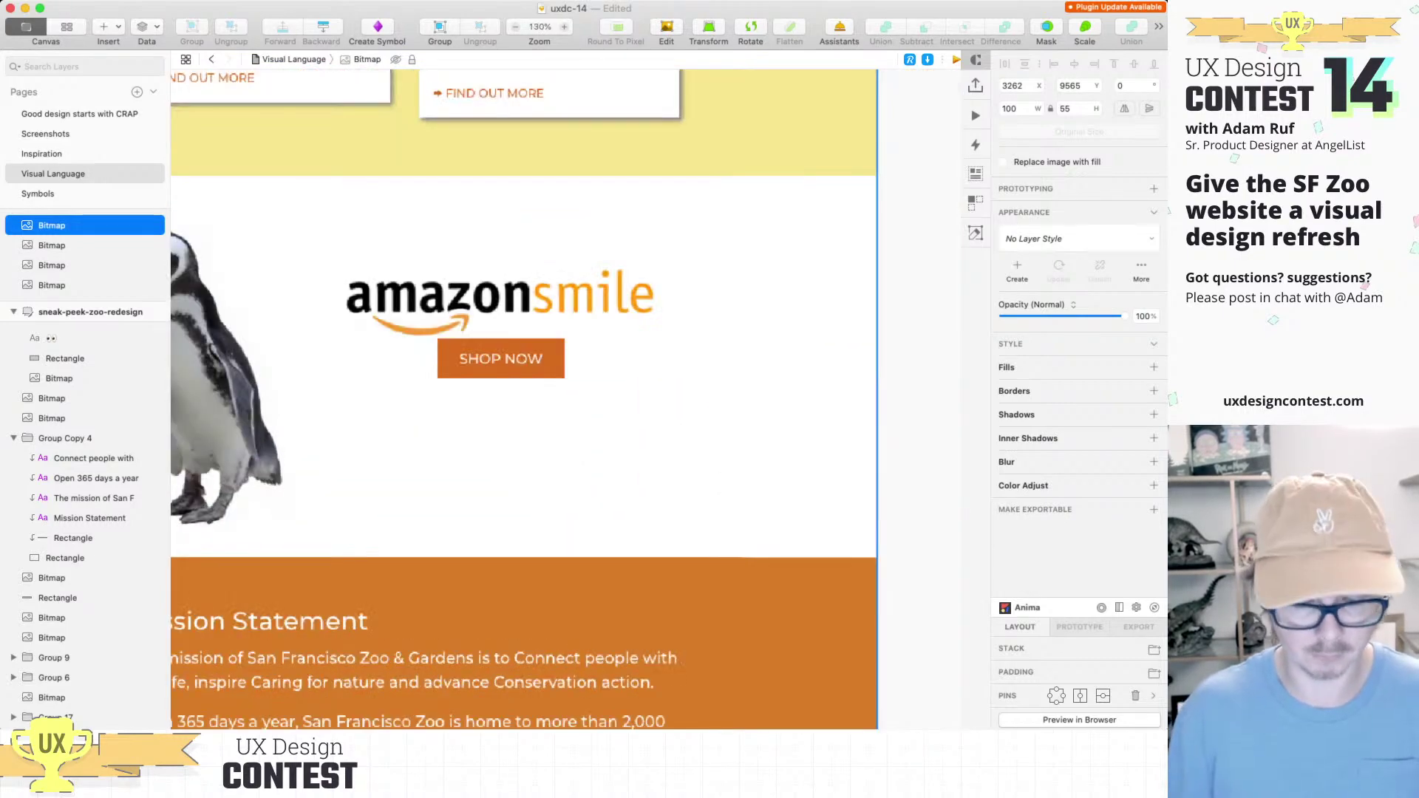
scroll(566, 399, left, 2)
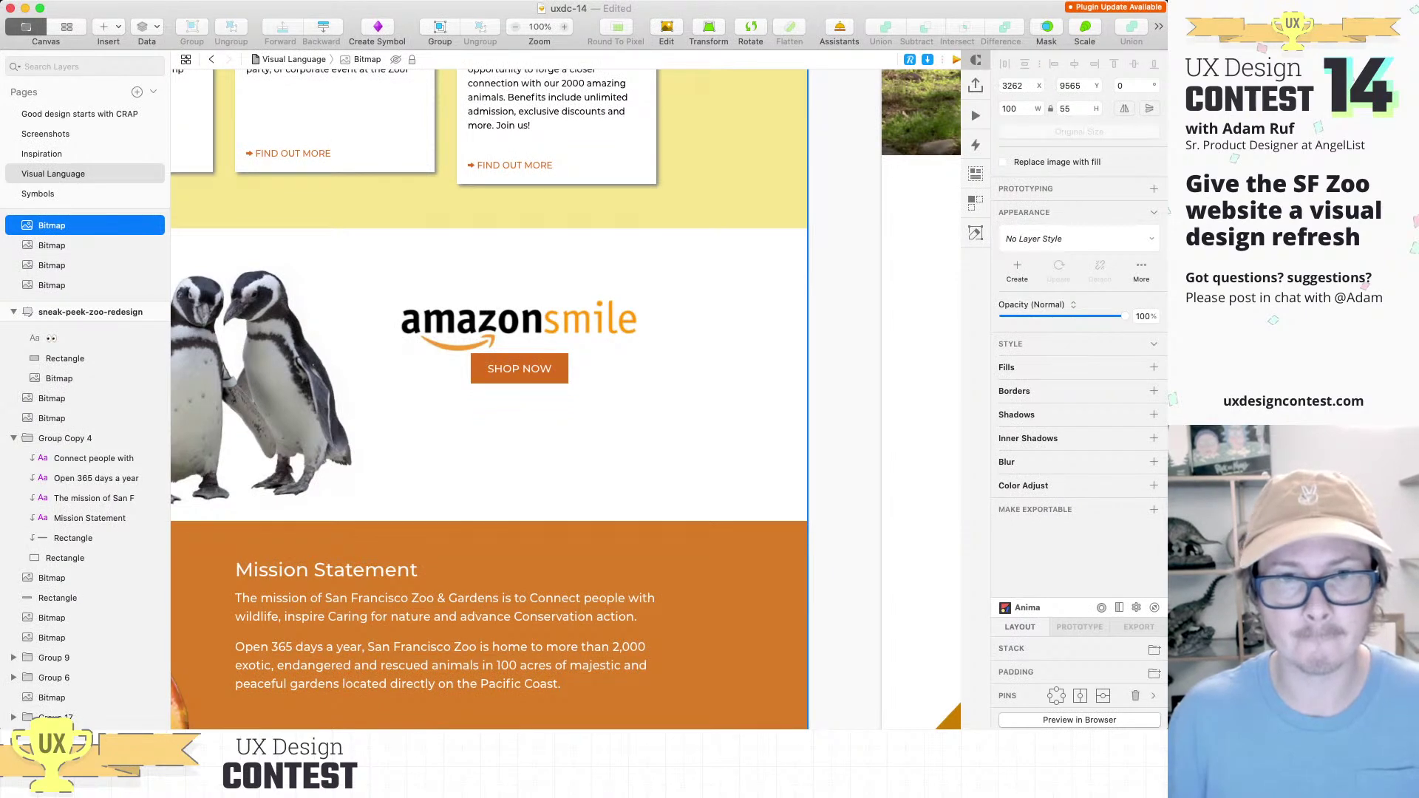
scroll(566, 399, down, 5)
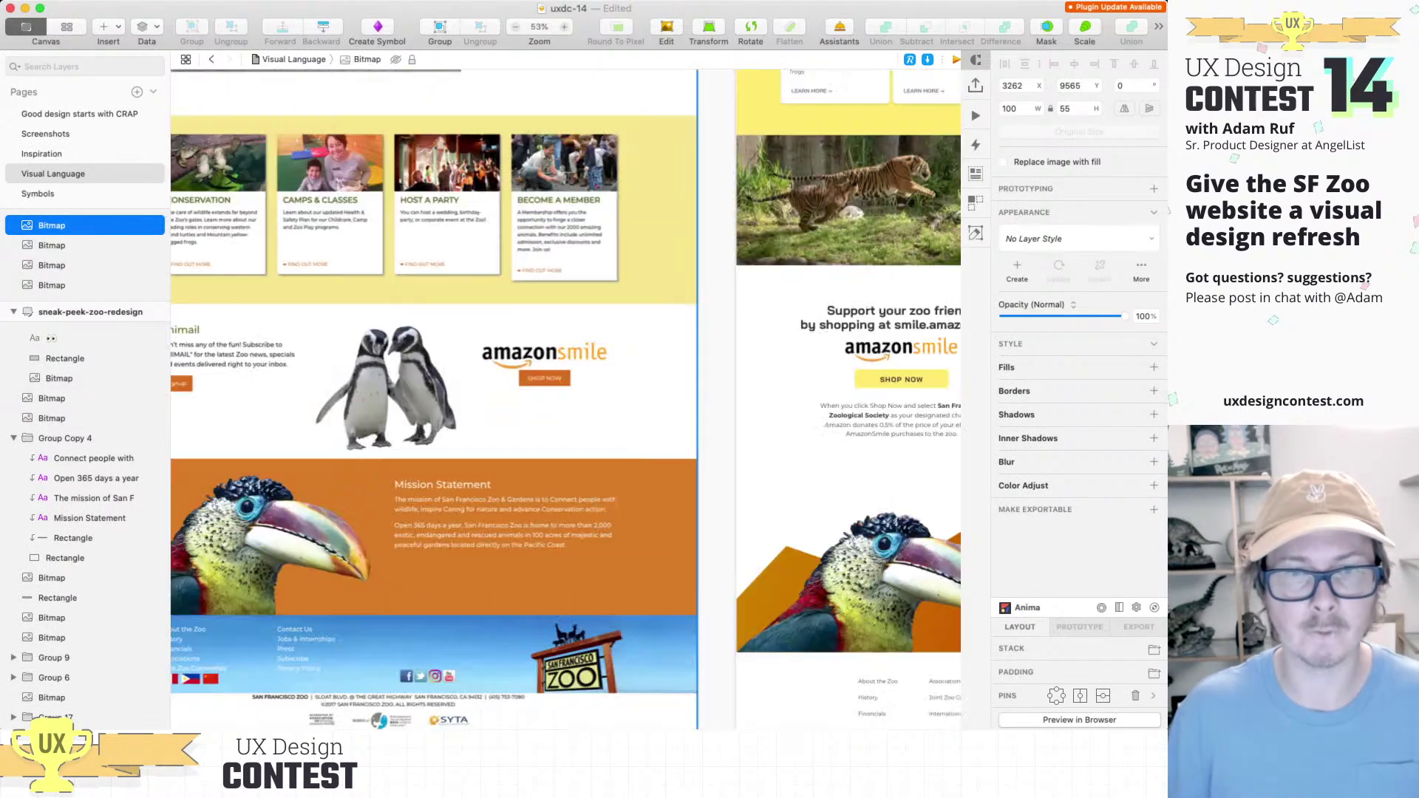
scroll(566, 399, right, 10)
scroll(566, 399, right, 5)
scroll(566, 399, down, 5)
scroll(326, 212, up, 8)
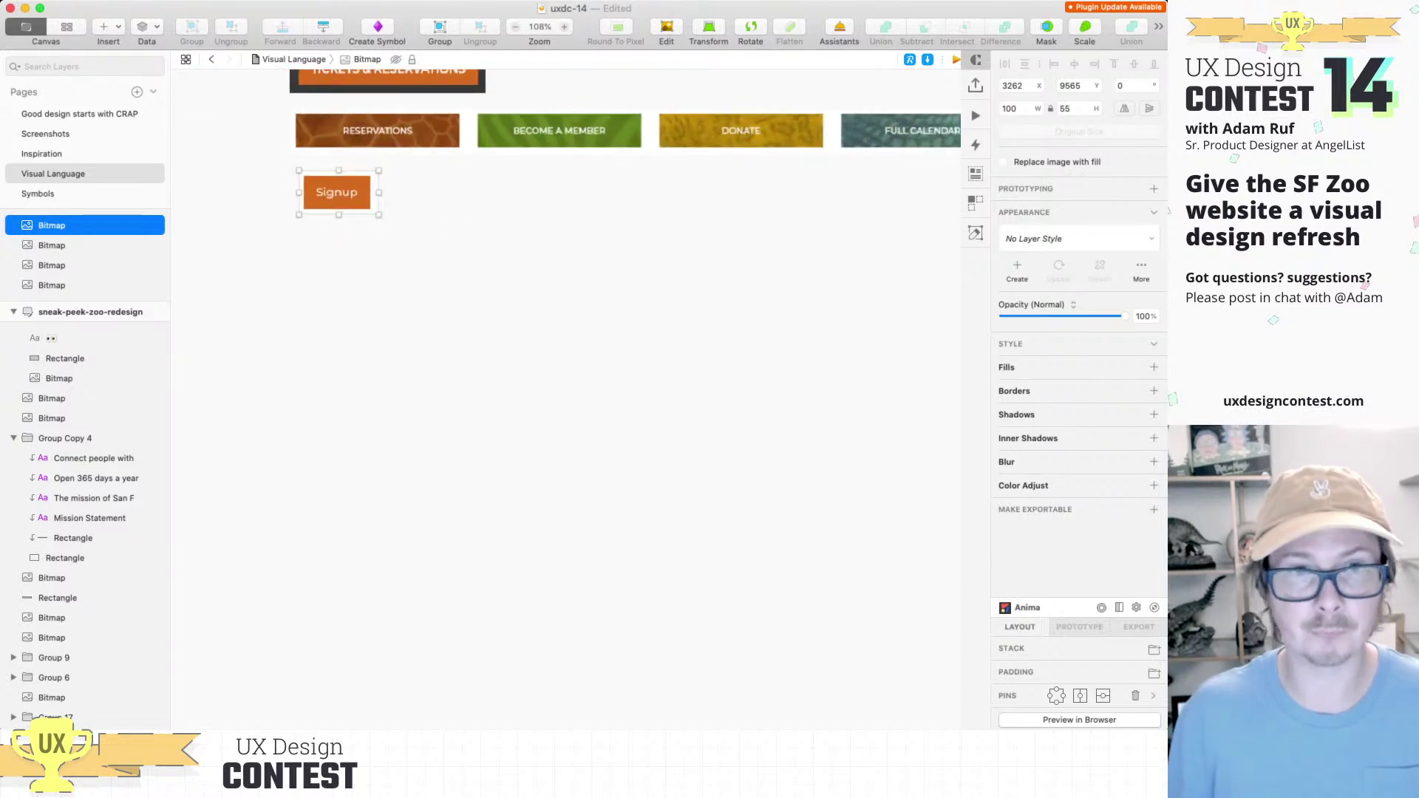
Step: Paste the SHOP NOW button and place it under the Signup sample
key(super+v)
drag(576, 396, 356, 239)
scroll(355, 216, down, 5)
scroll(355, 217, down, 15)
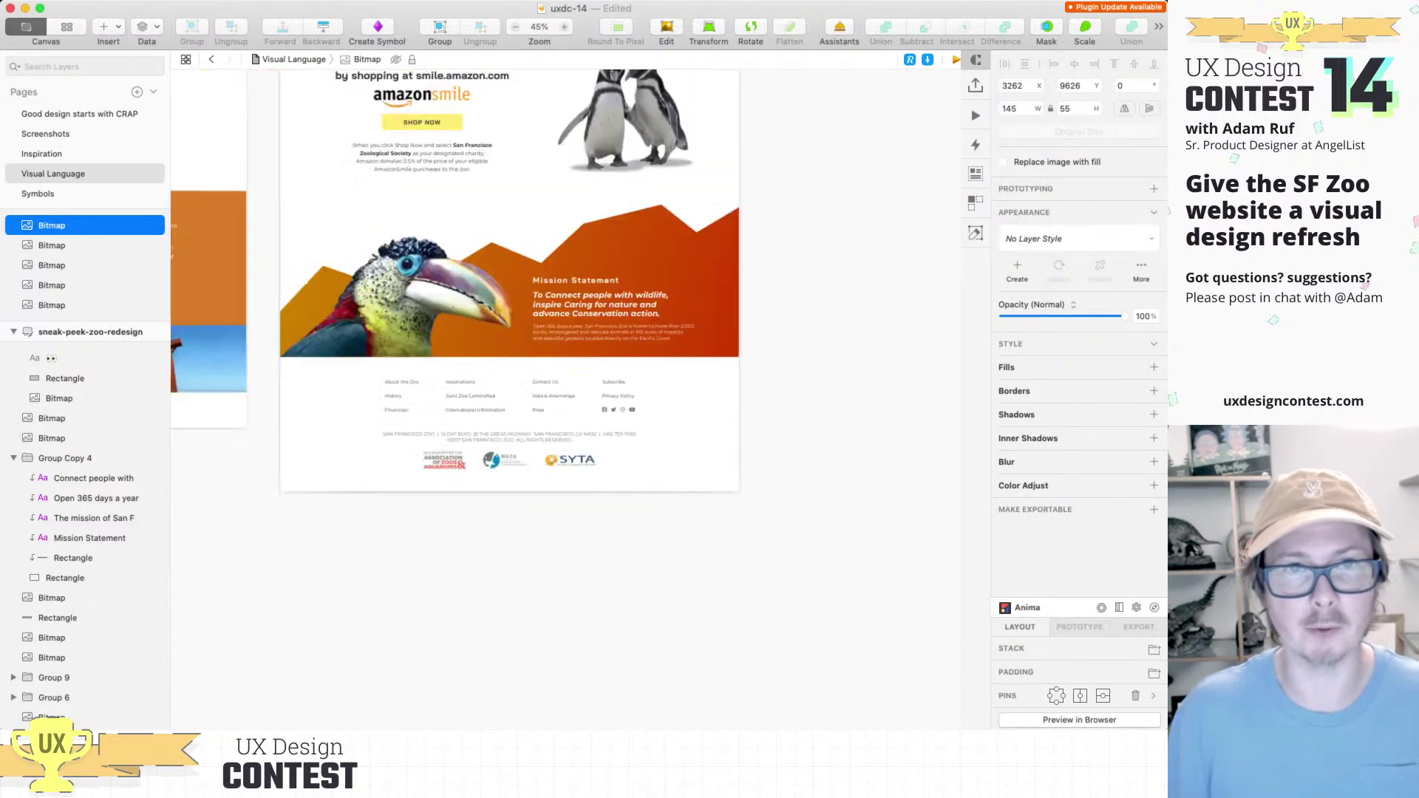
scroll(566, 148, up, 8)
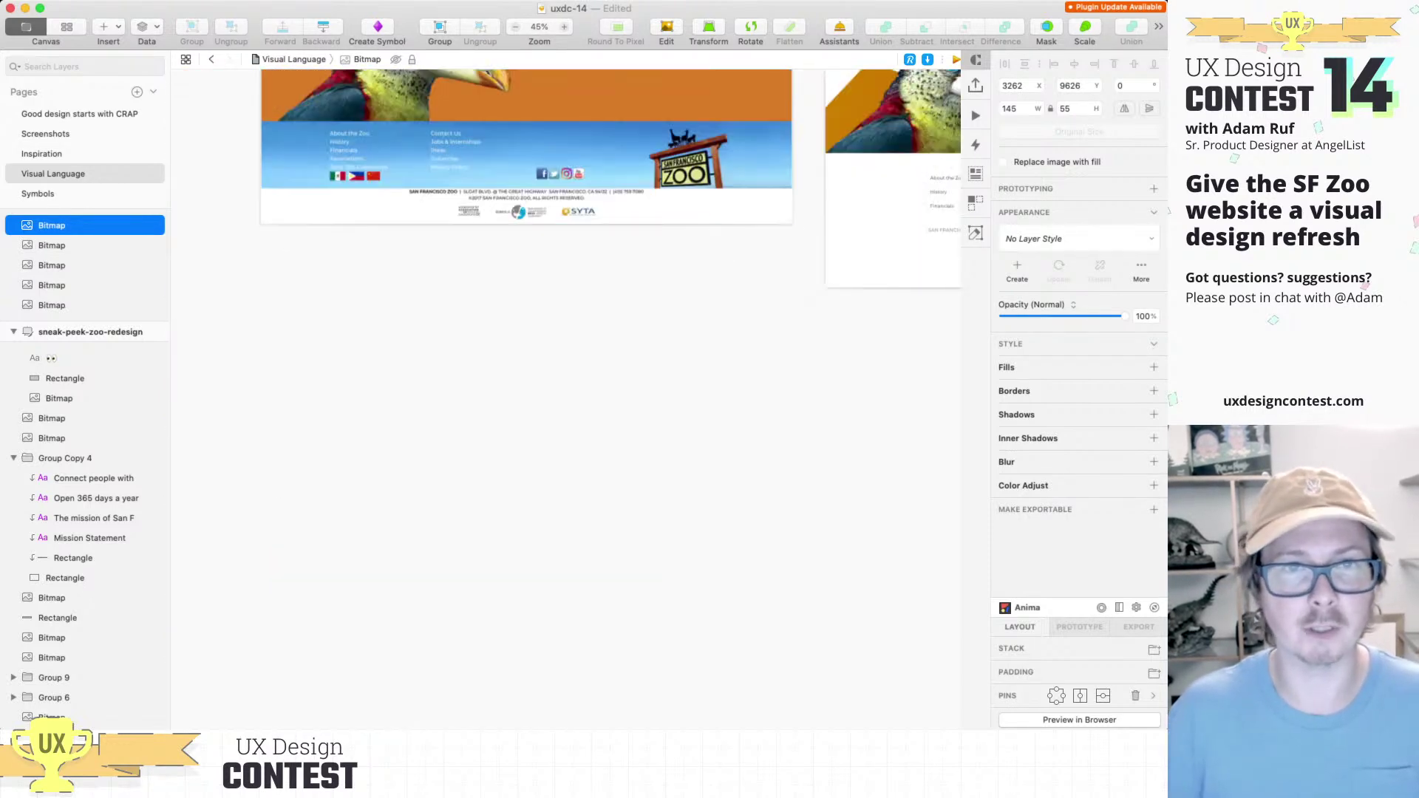
scroll(264, 74, up, 5)
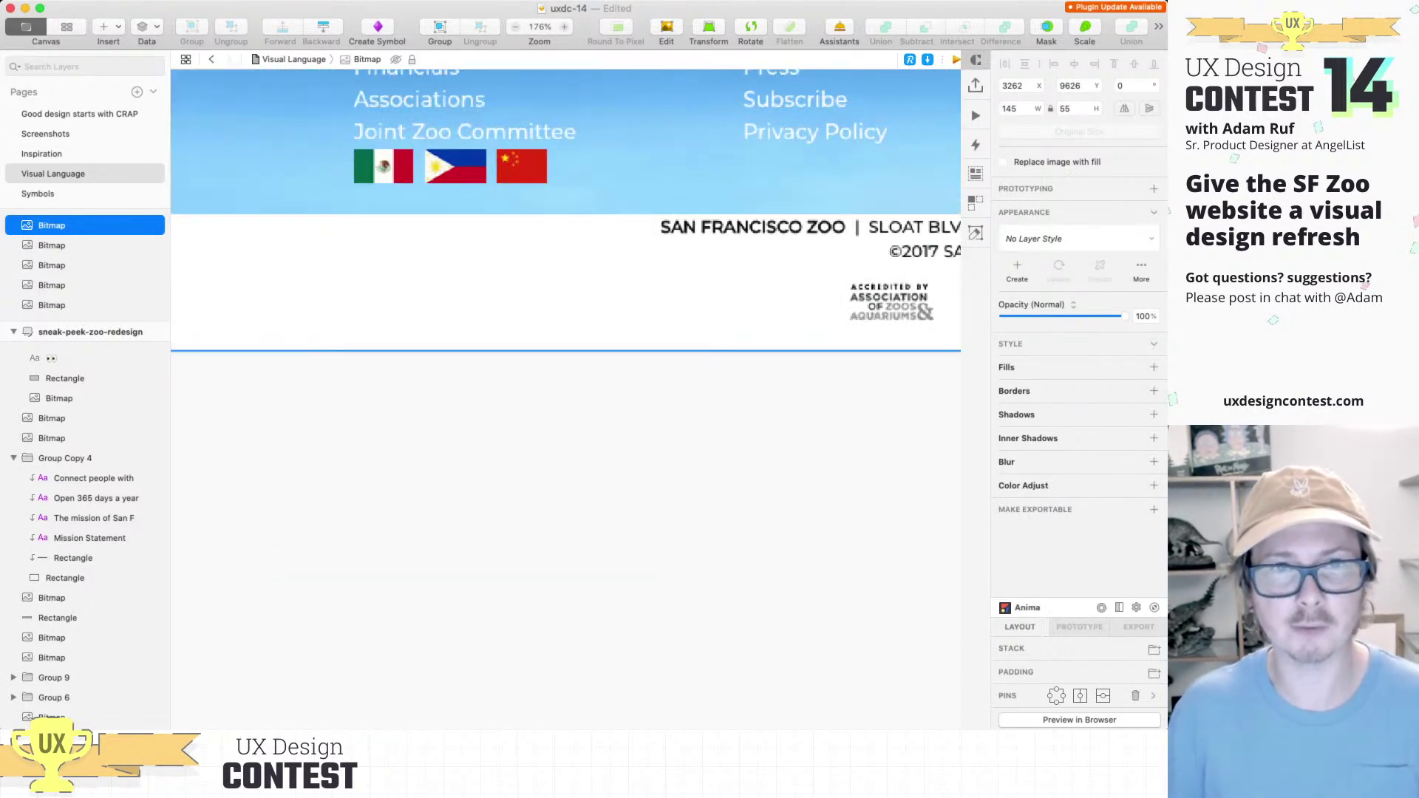
Step: Left-align Signup, SHOP NOW, the four-button row and TICKETS & RESERVATIONS
scroll(412, 171, down, 4)
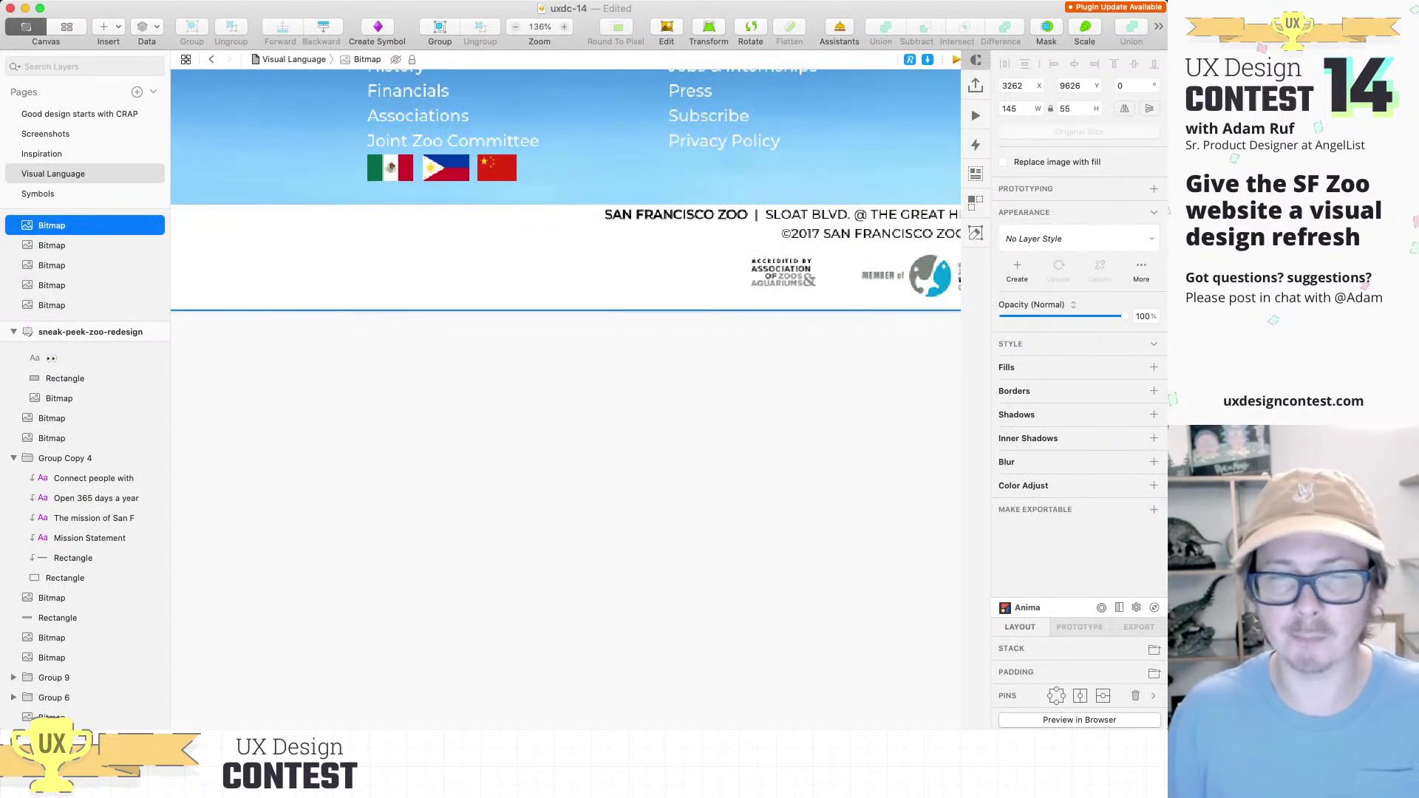
scroll(496, 168, down, 5)
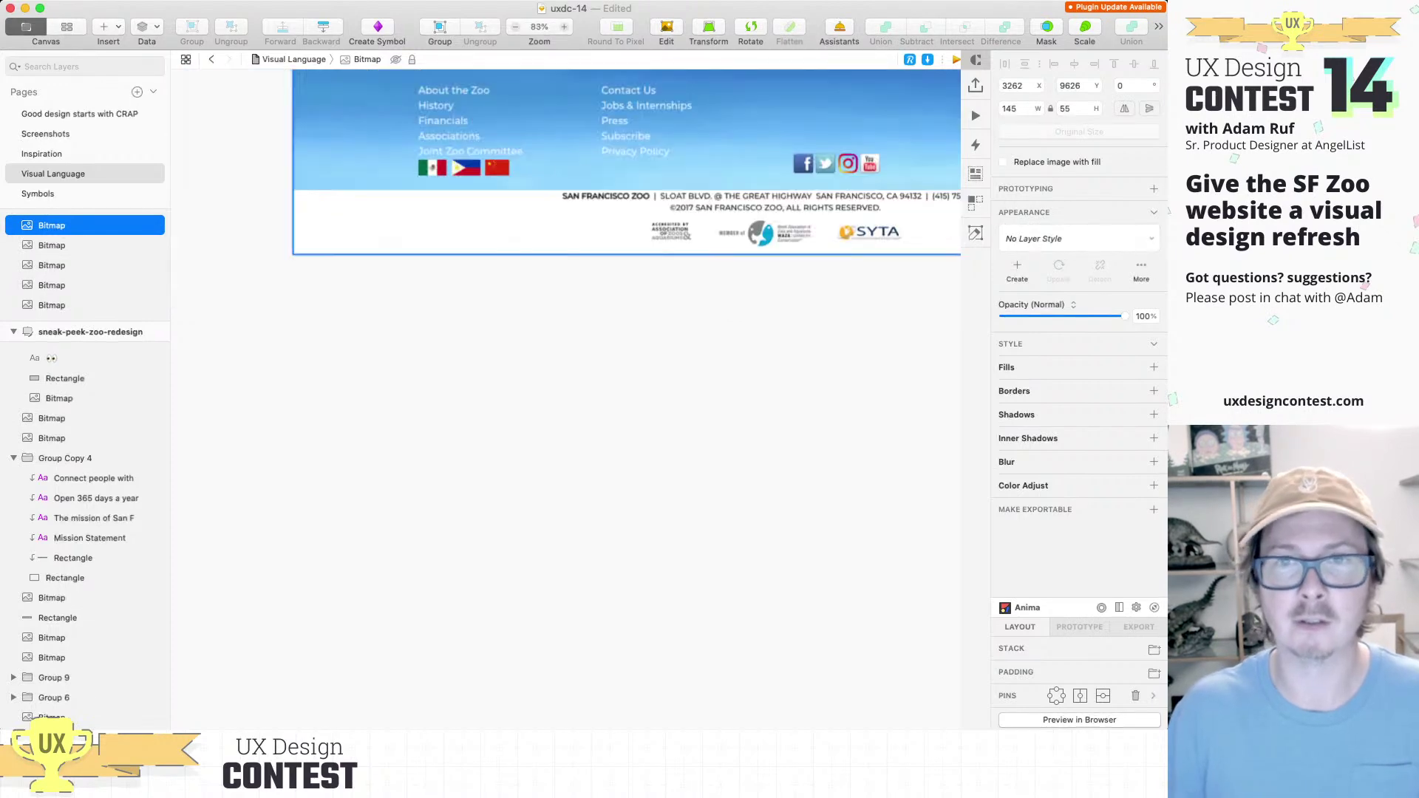
scroll(566, 163, down, 6)
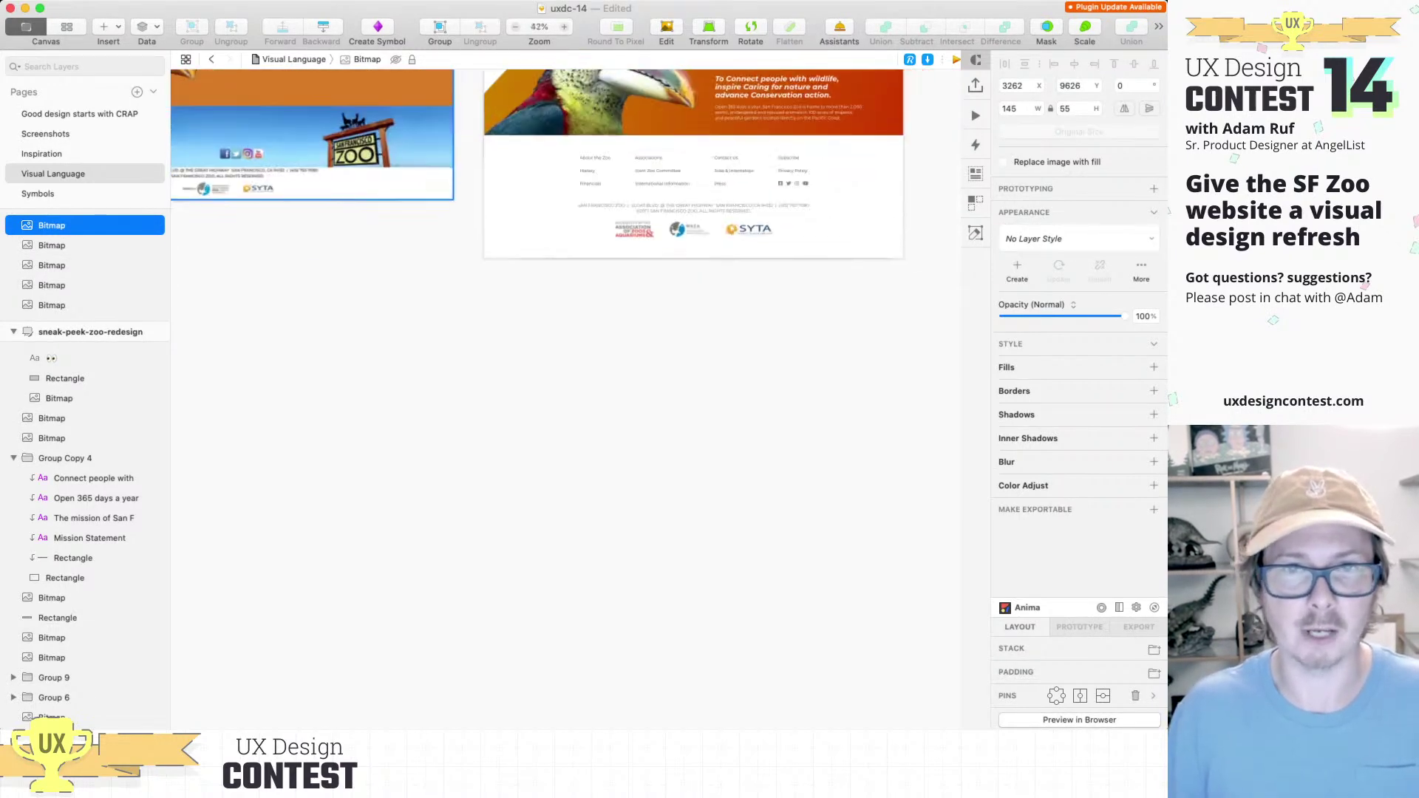
scroll(362, 340, up, 10)
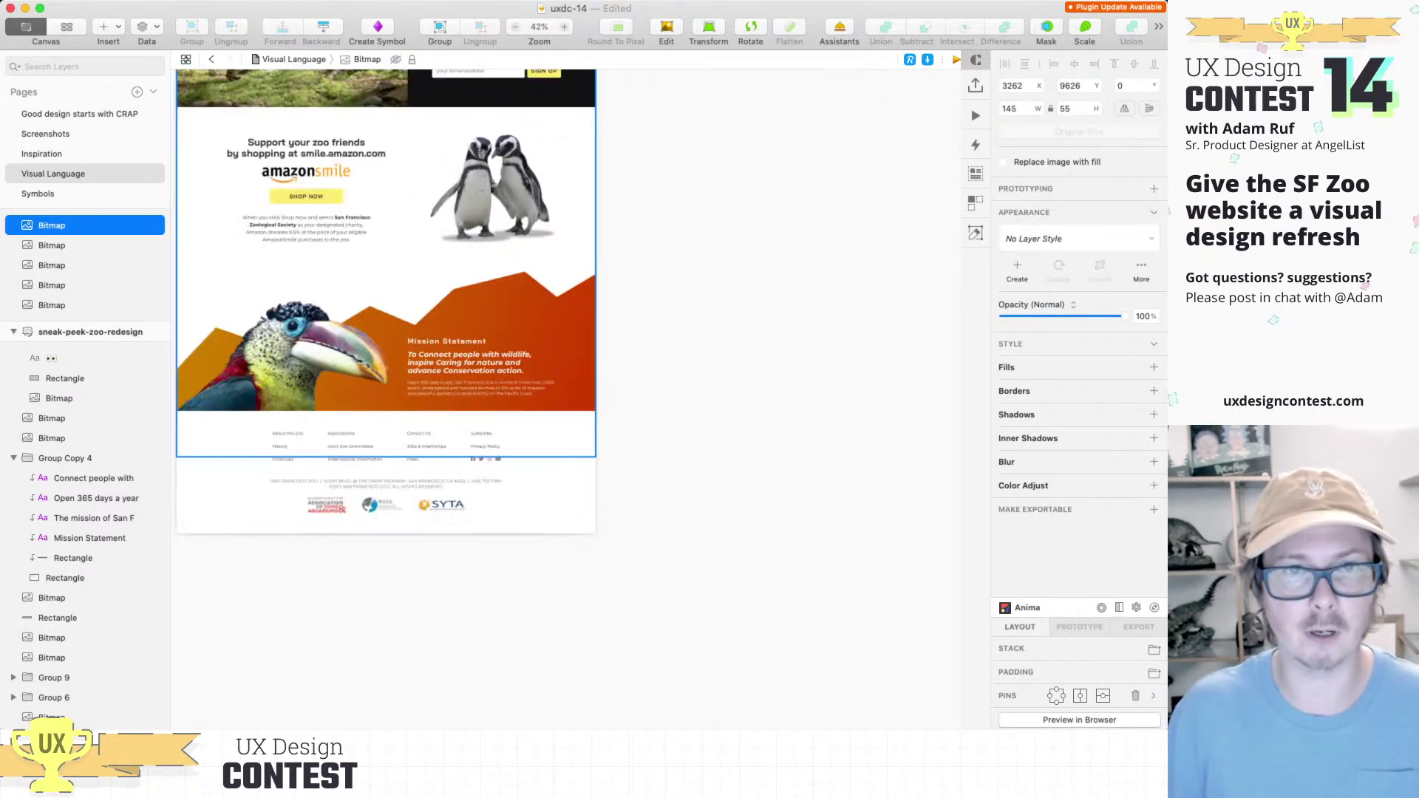
scroll(480, 399, up, 10)
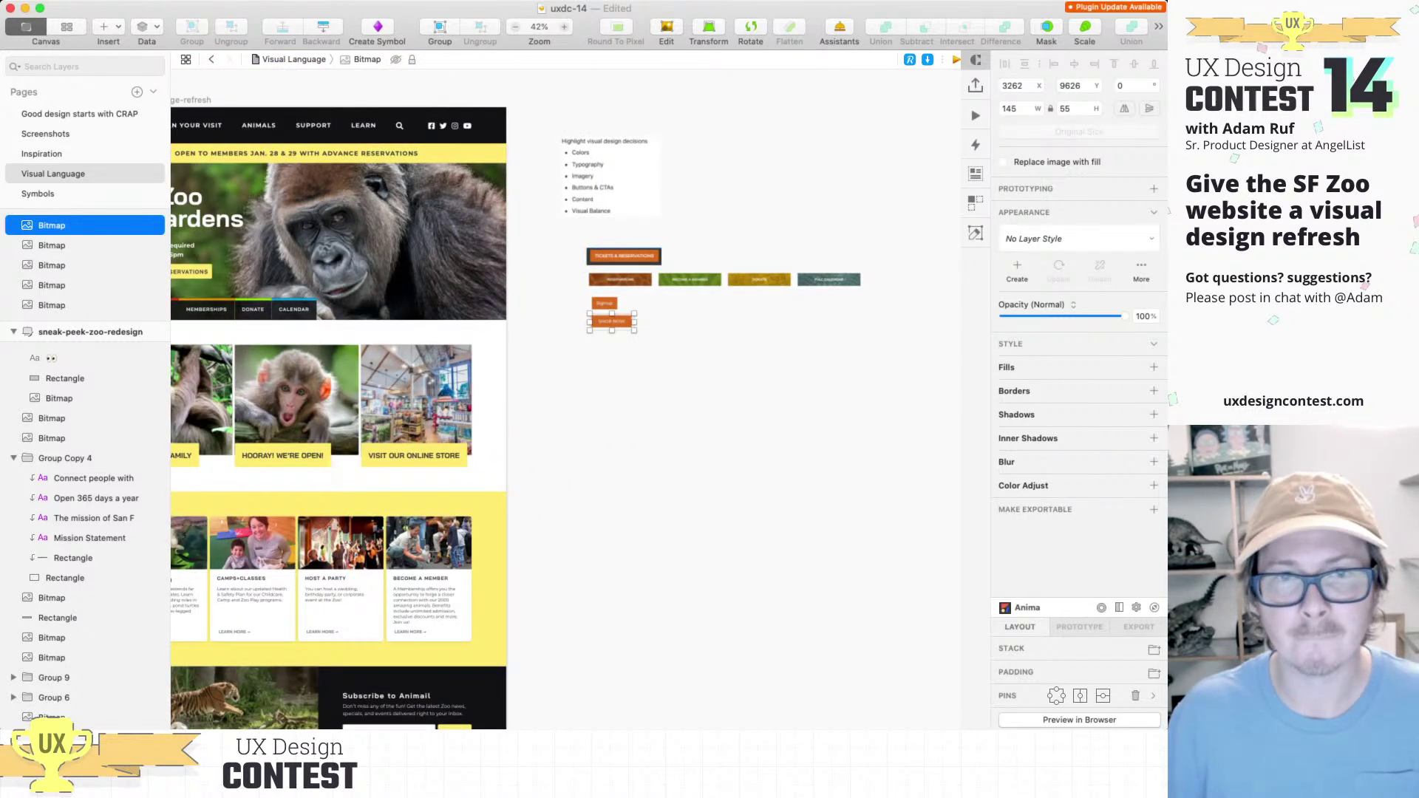
scroll(596, 391, up, 3)
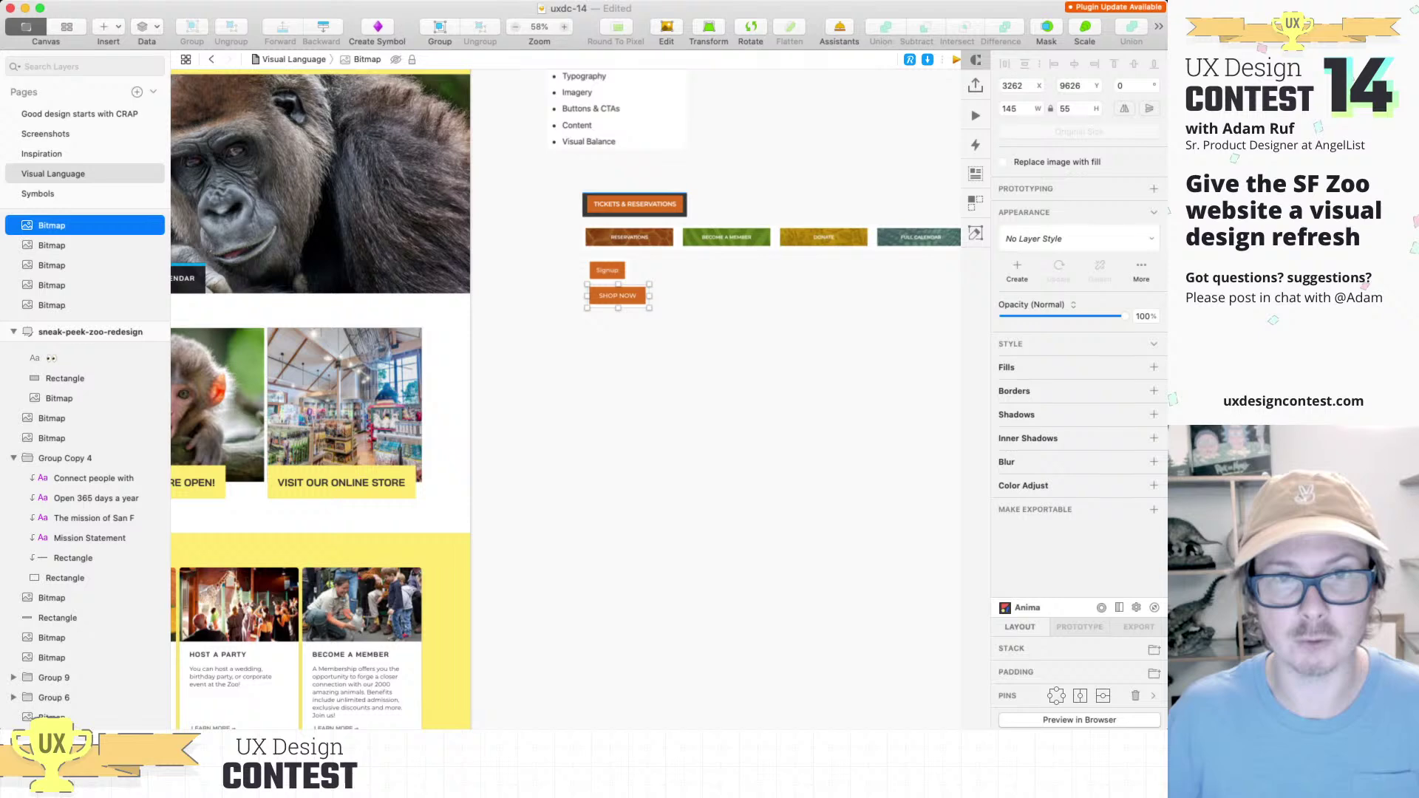
drag(663, 325, 607, 270)
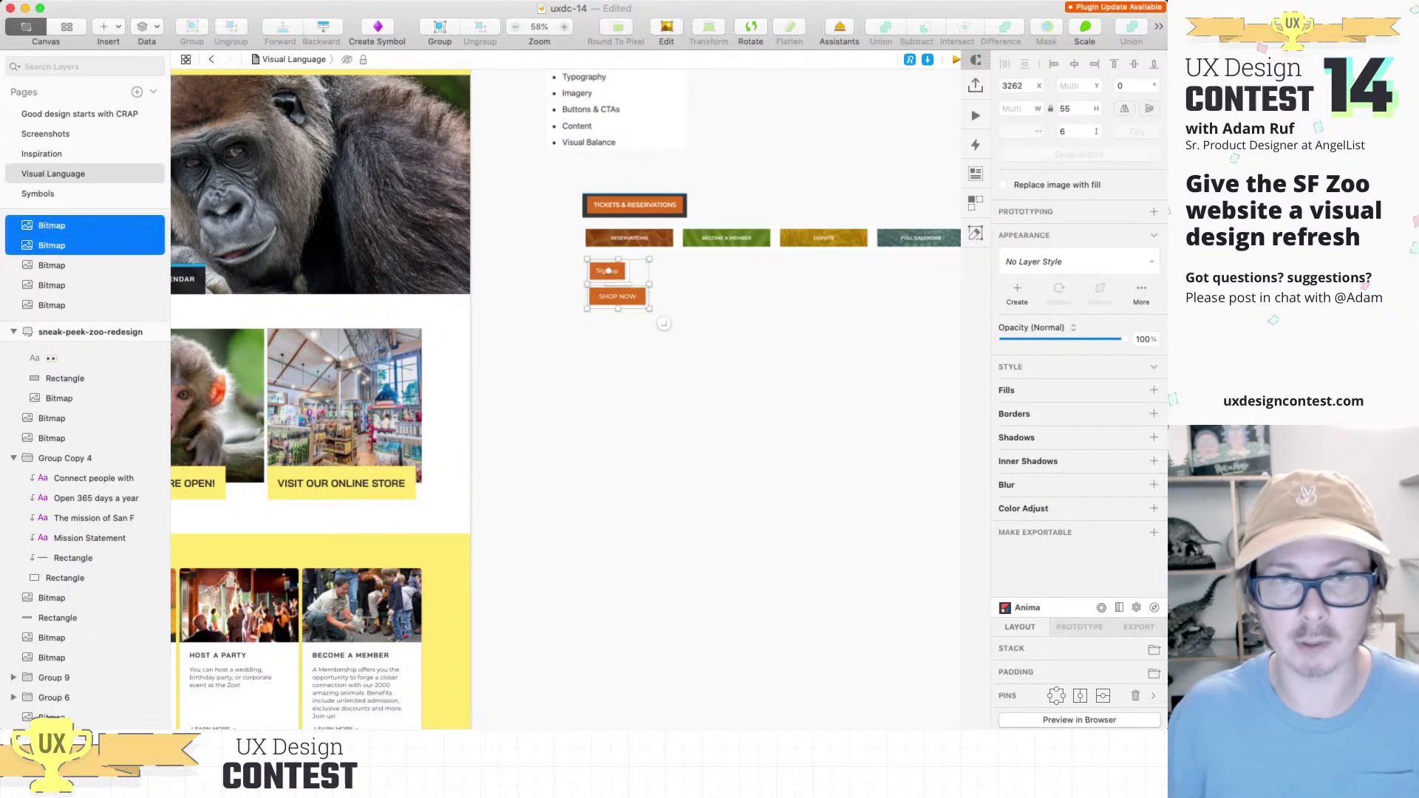
shift+click(628, 238)
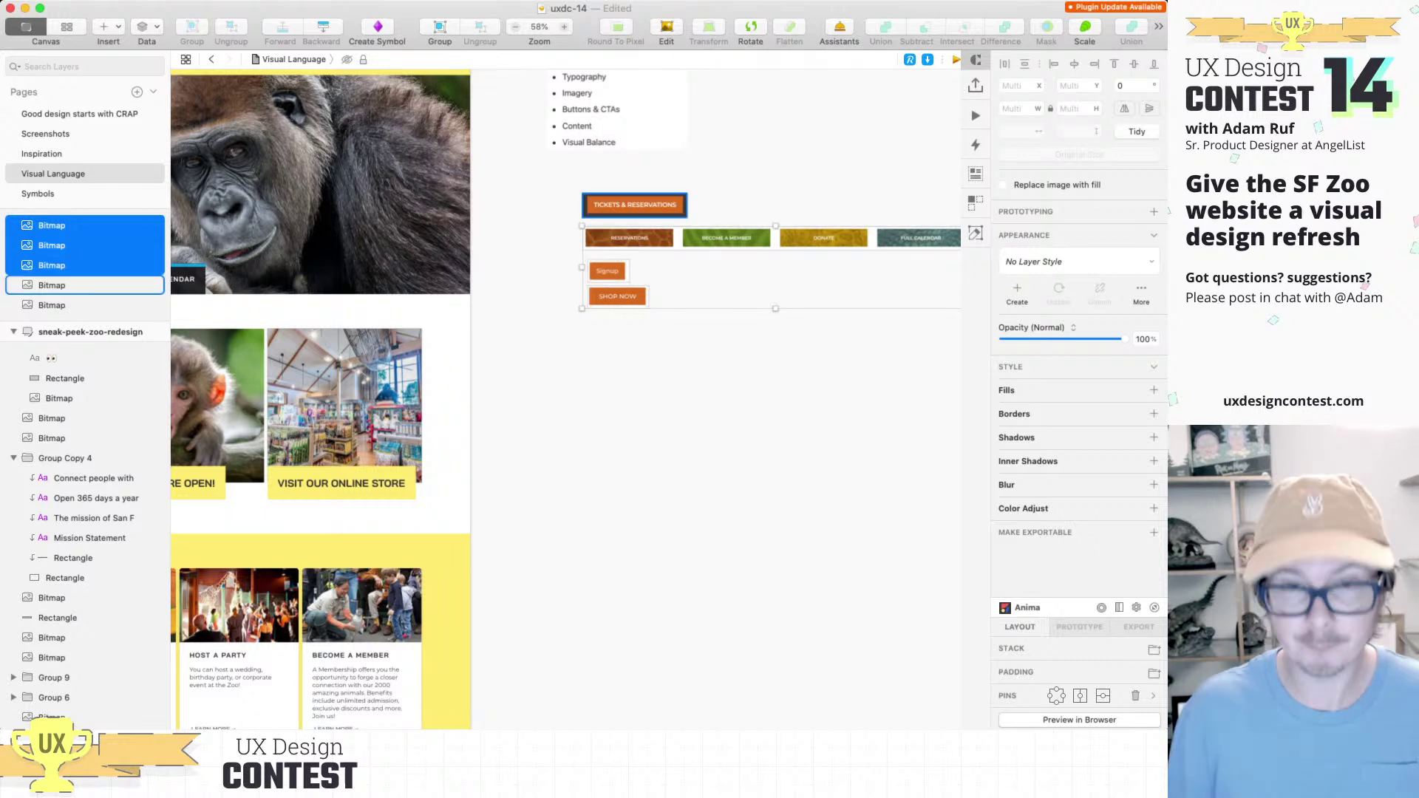
shift+click(635, 205)
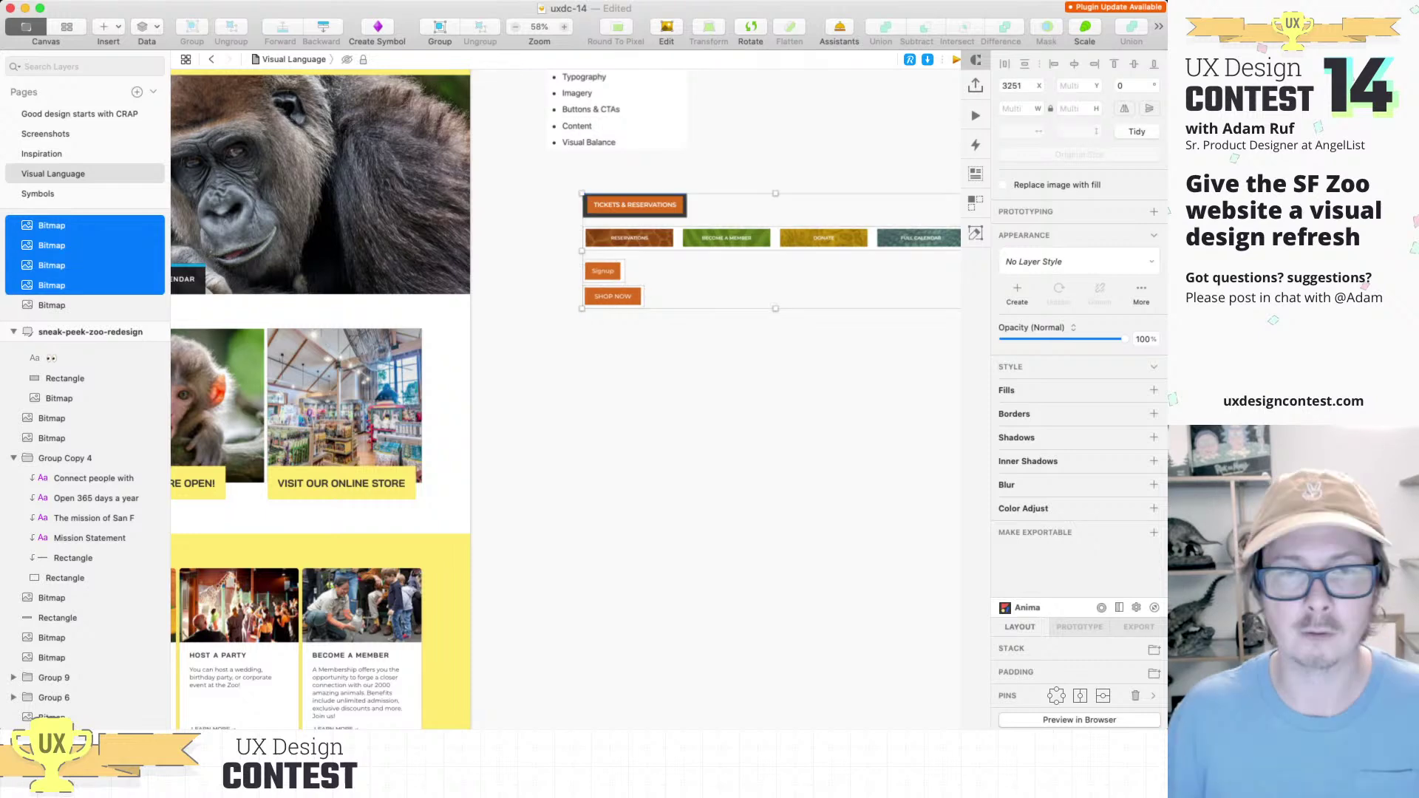
key(Escape)
scroll(566, 399, down, 5)
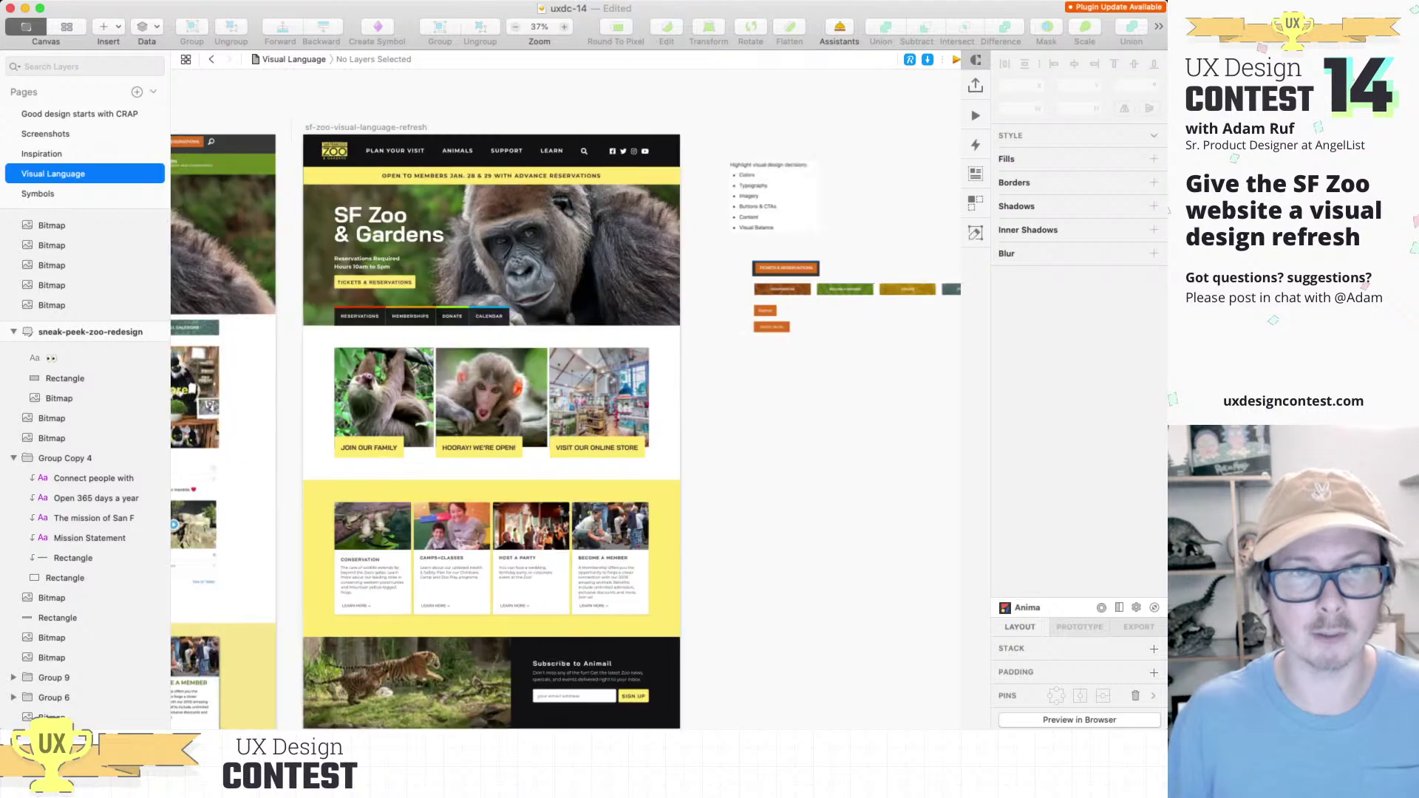
Step: Paste a strip of the current site's green nav links below the button samples
scroll(376, 240, up, 5)
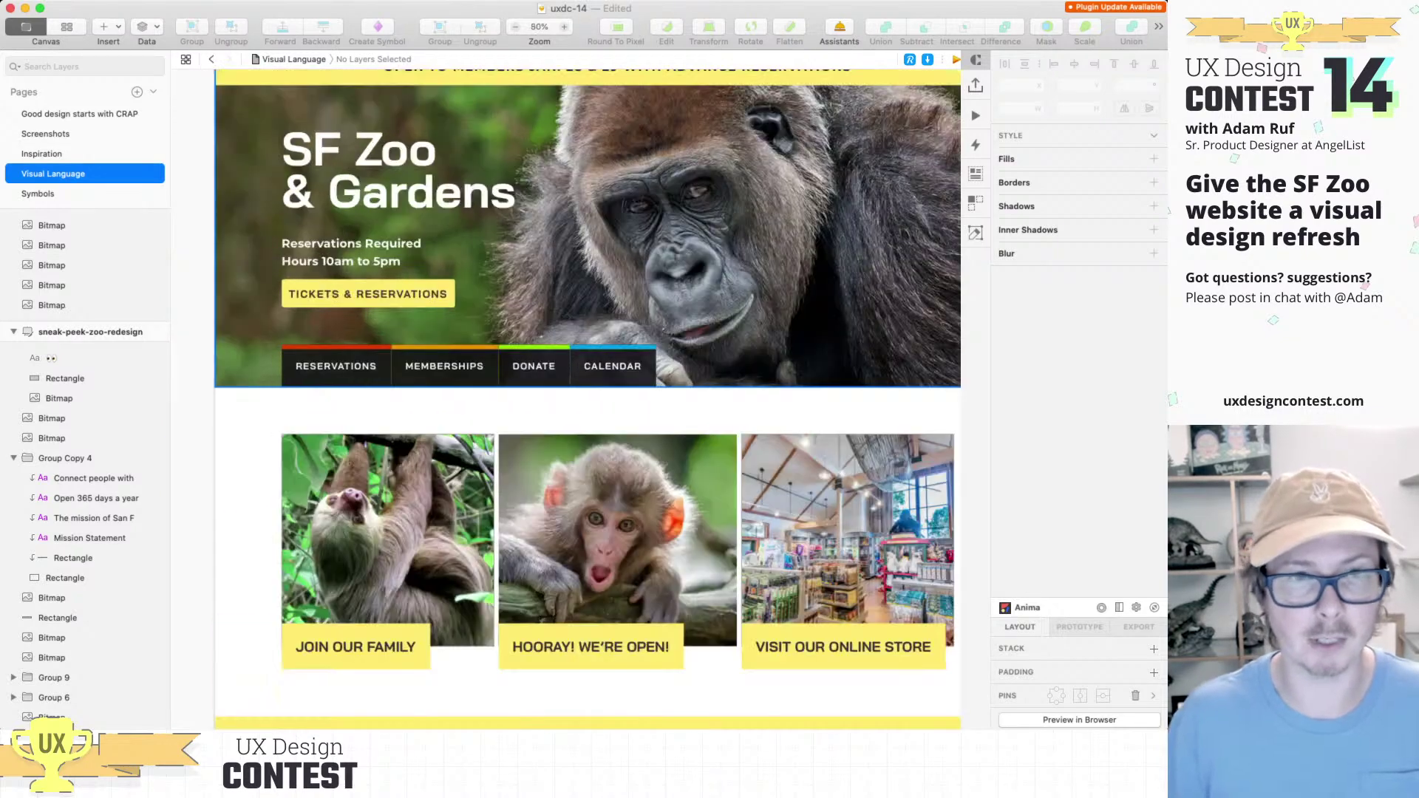
scroll(377, 240, down, 5)
scroll(566, 399, left, 10)
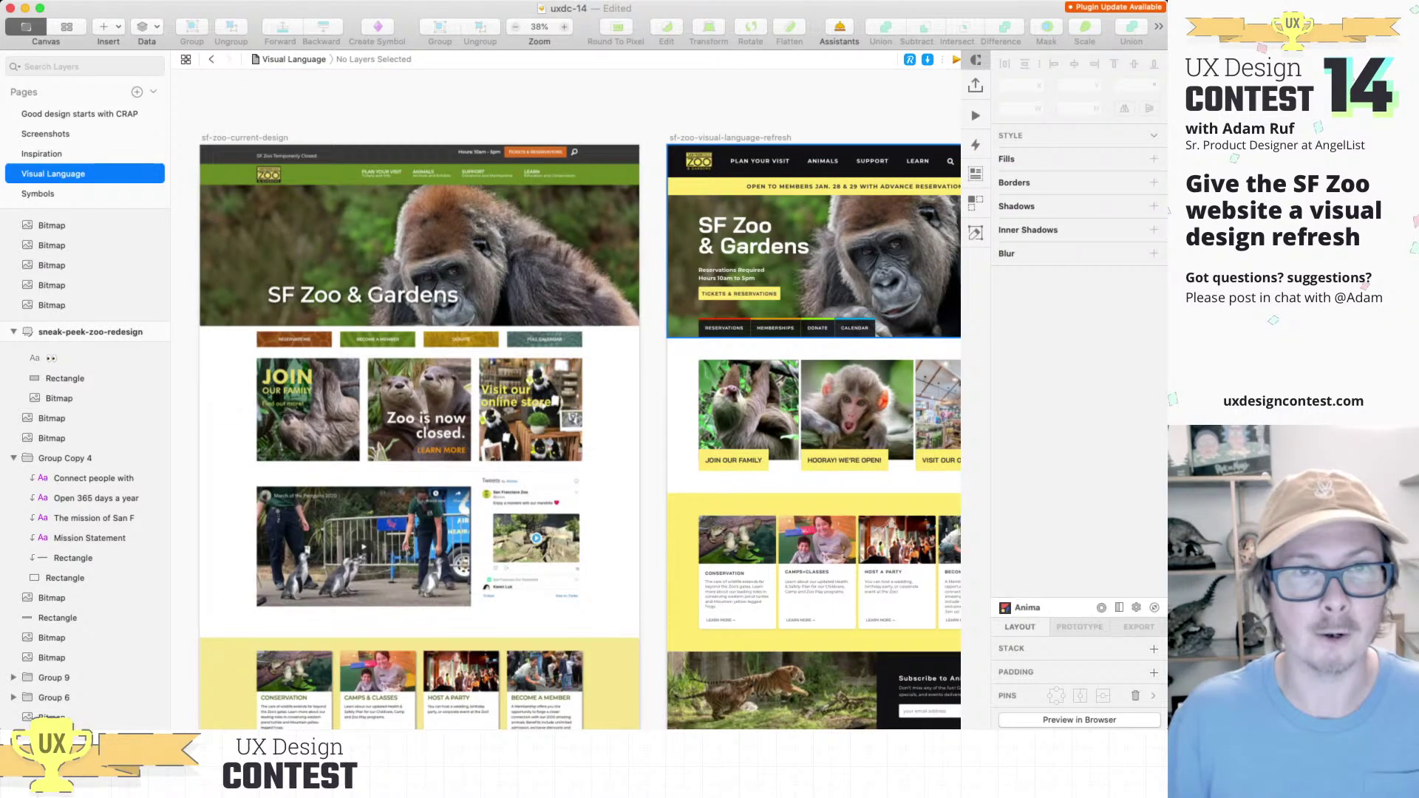
scroll(439, 251, up, 4)
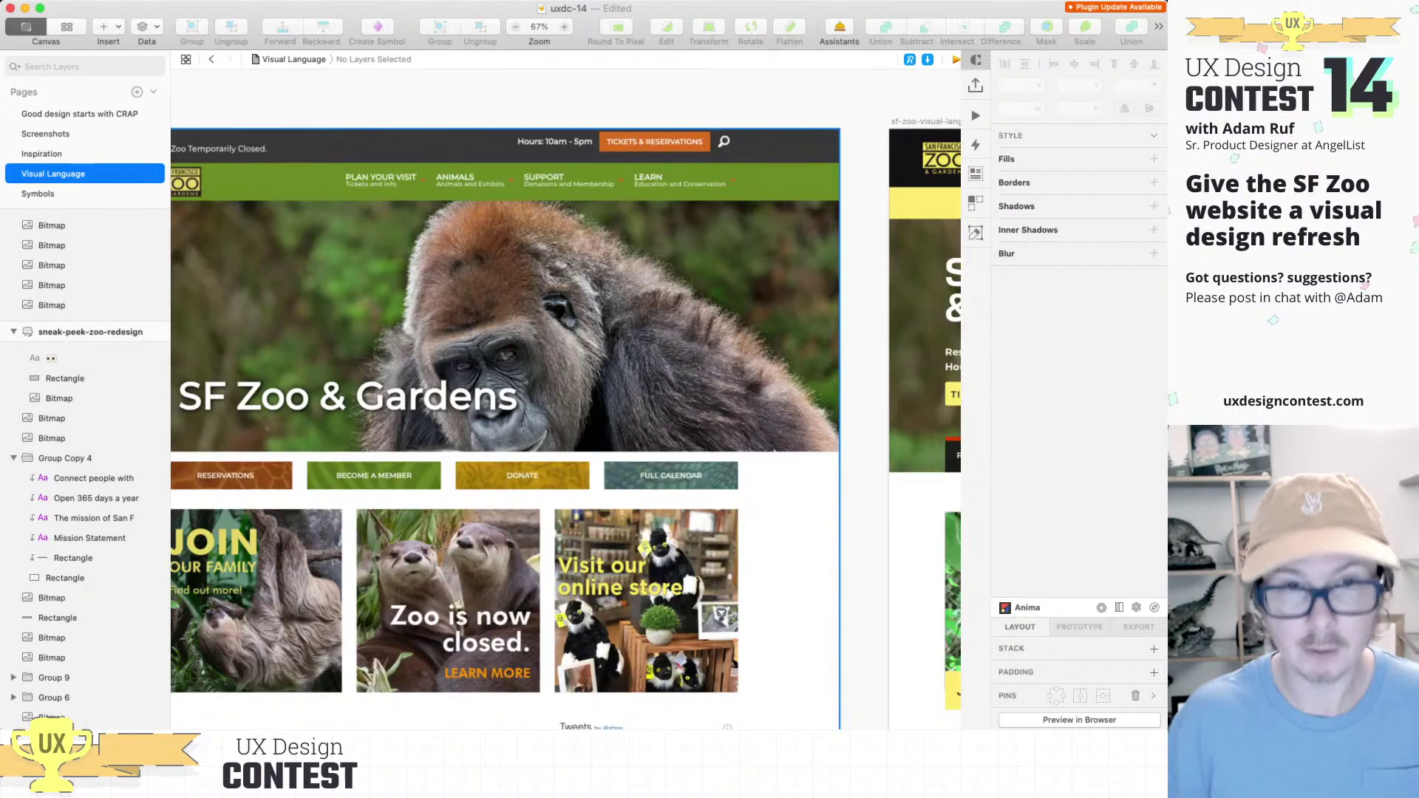
scroll(439, 251, up, 4)
scroll(565, 307, up, 2)
scroll(566, 306, left, 1)
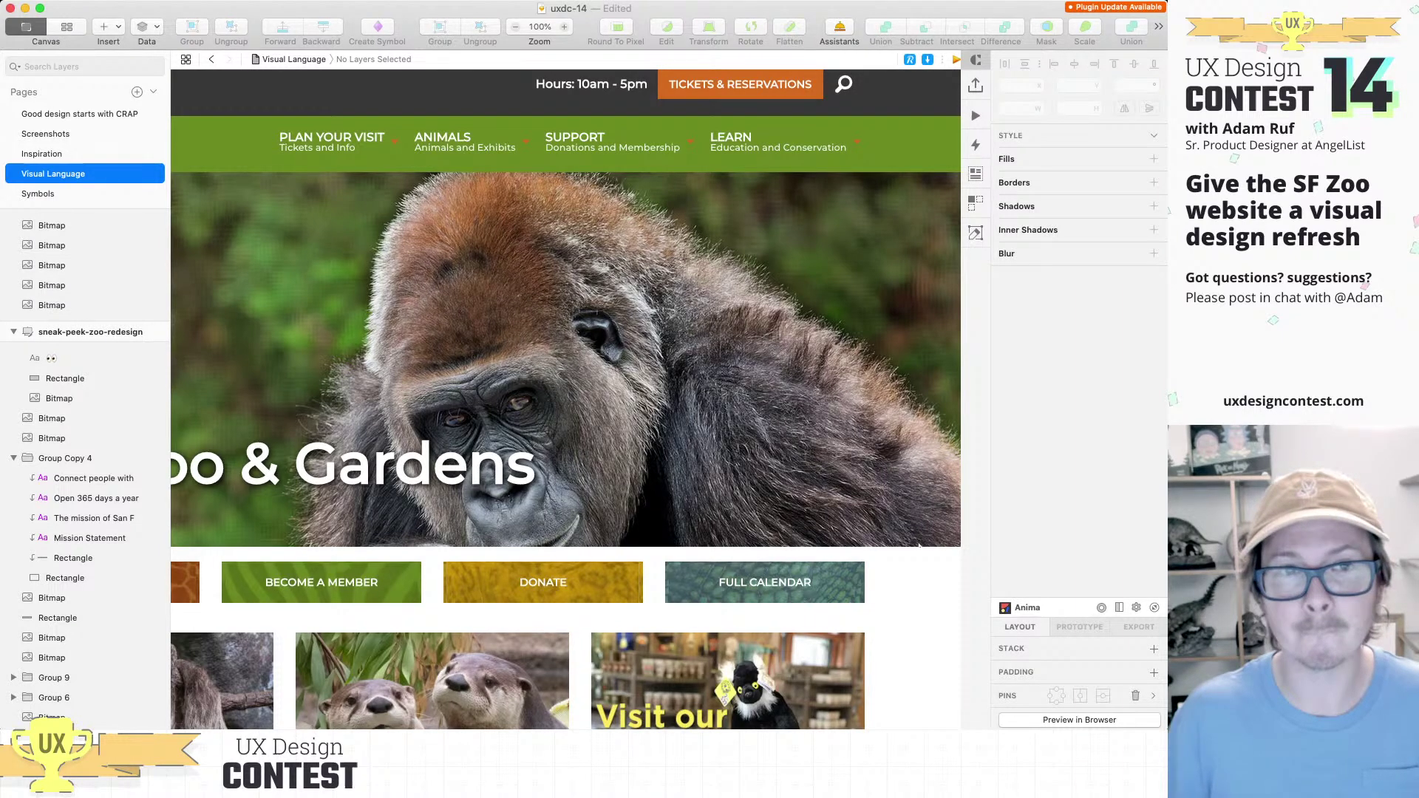
scroll(919, 546, down, 5)
scroll(918, 545, right, 5)
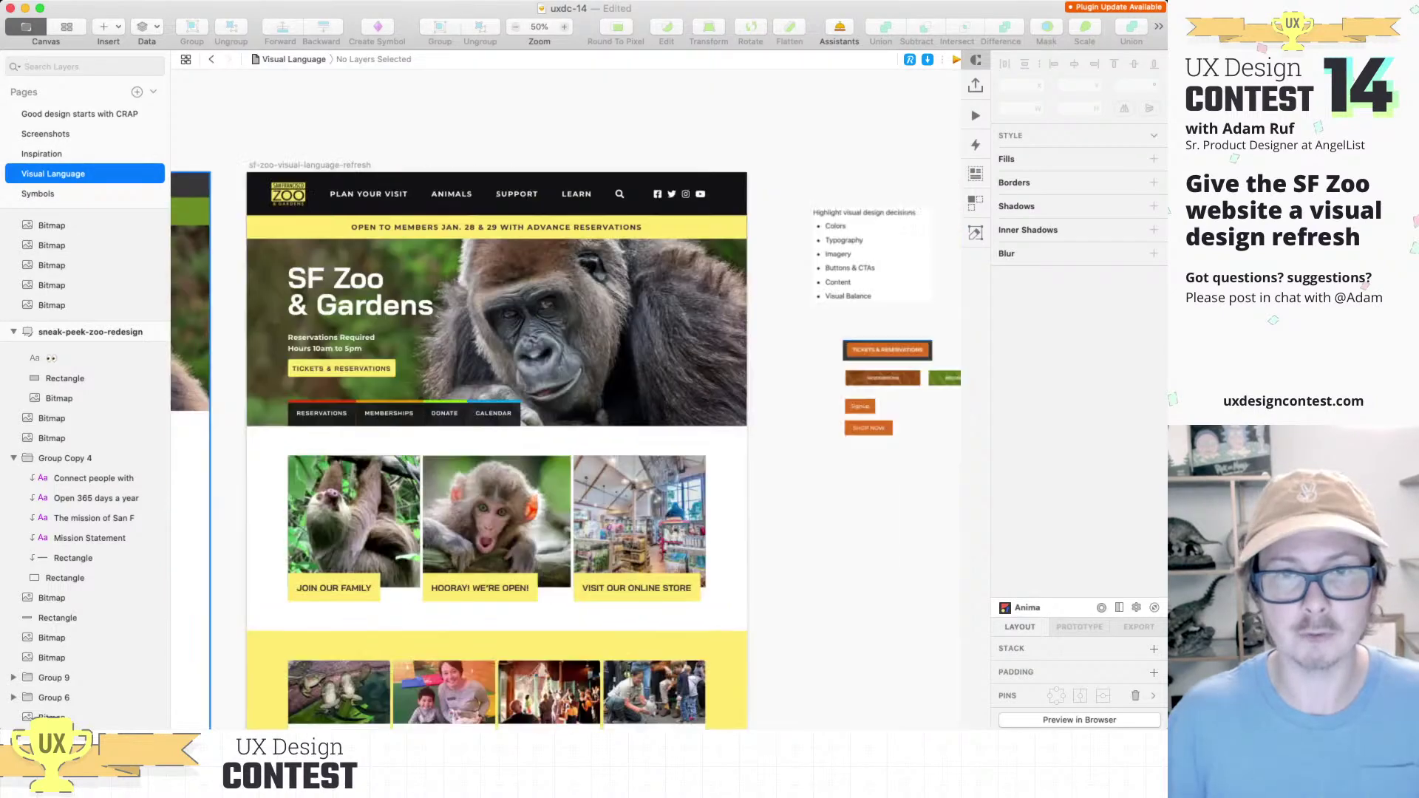
scroll(565, 392, right, 6)
scroll(566, 392, down, 1)
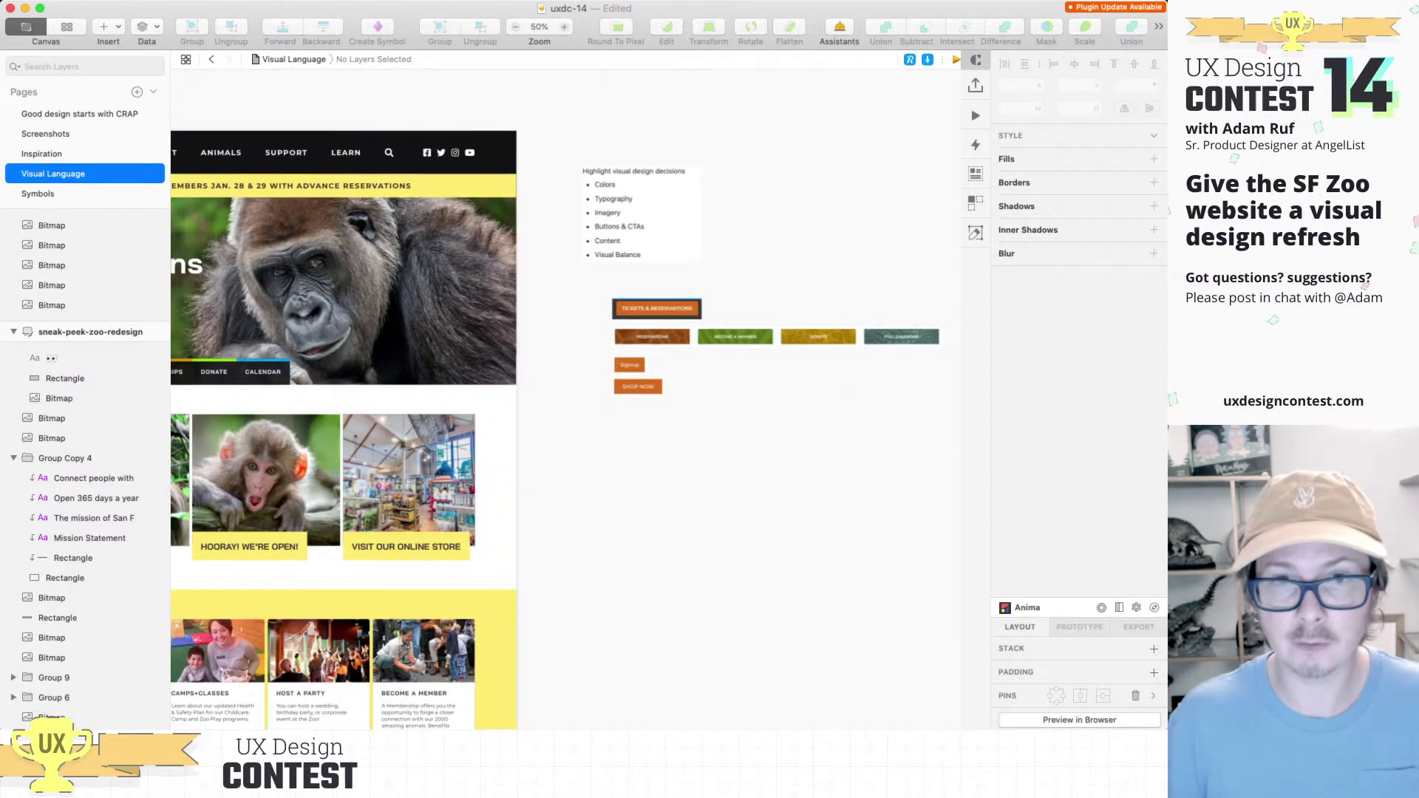
key(super+v)
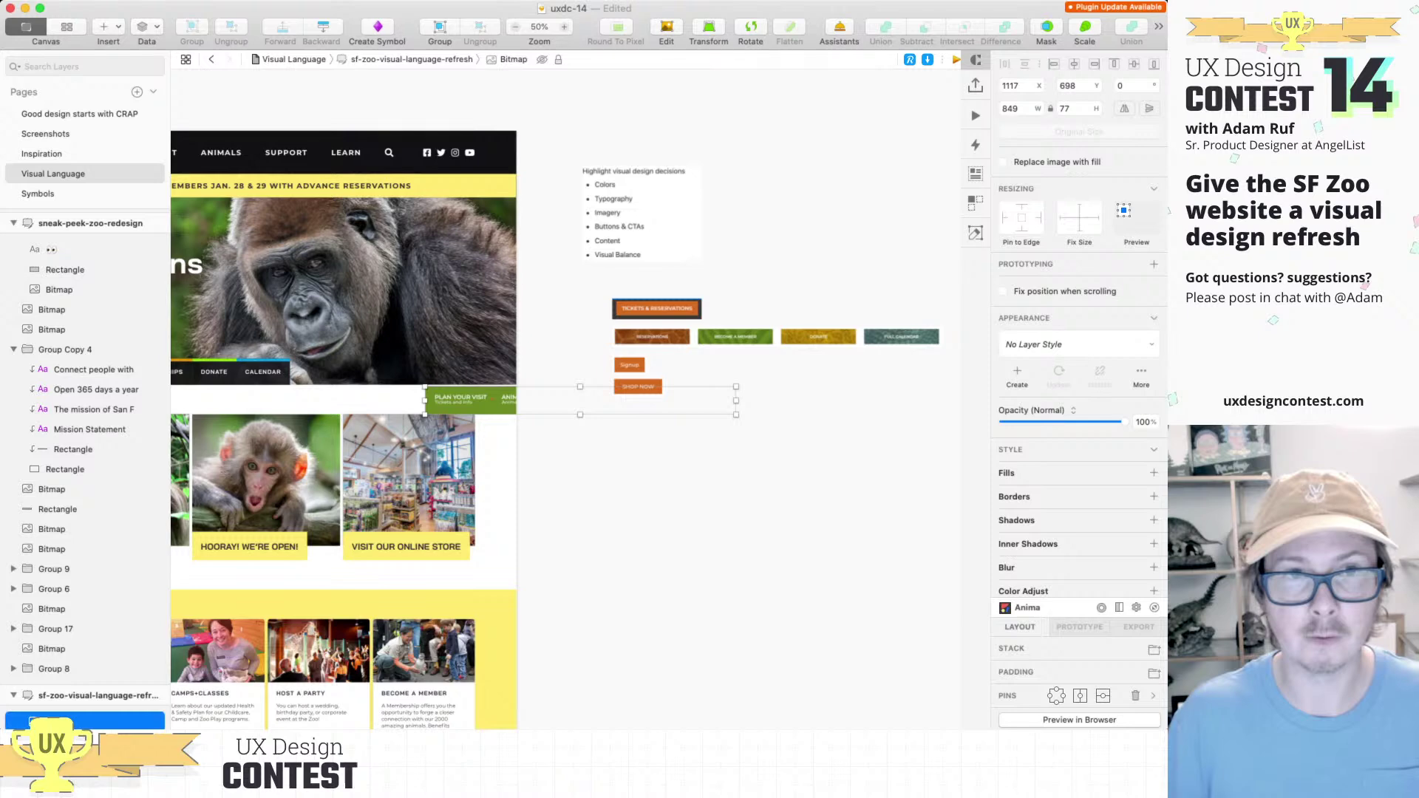
scroll(565, 414, left, 15)
scroll(565, 413, up, 1)
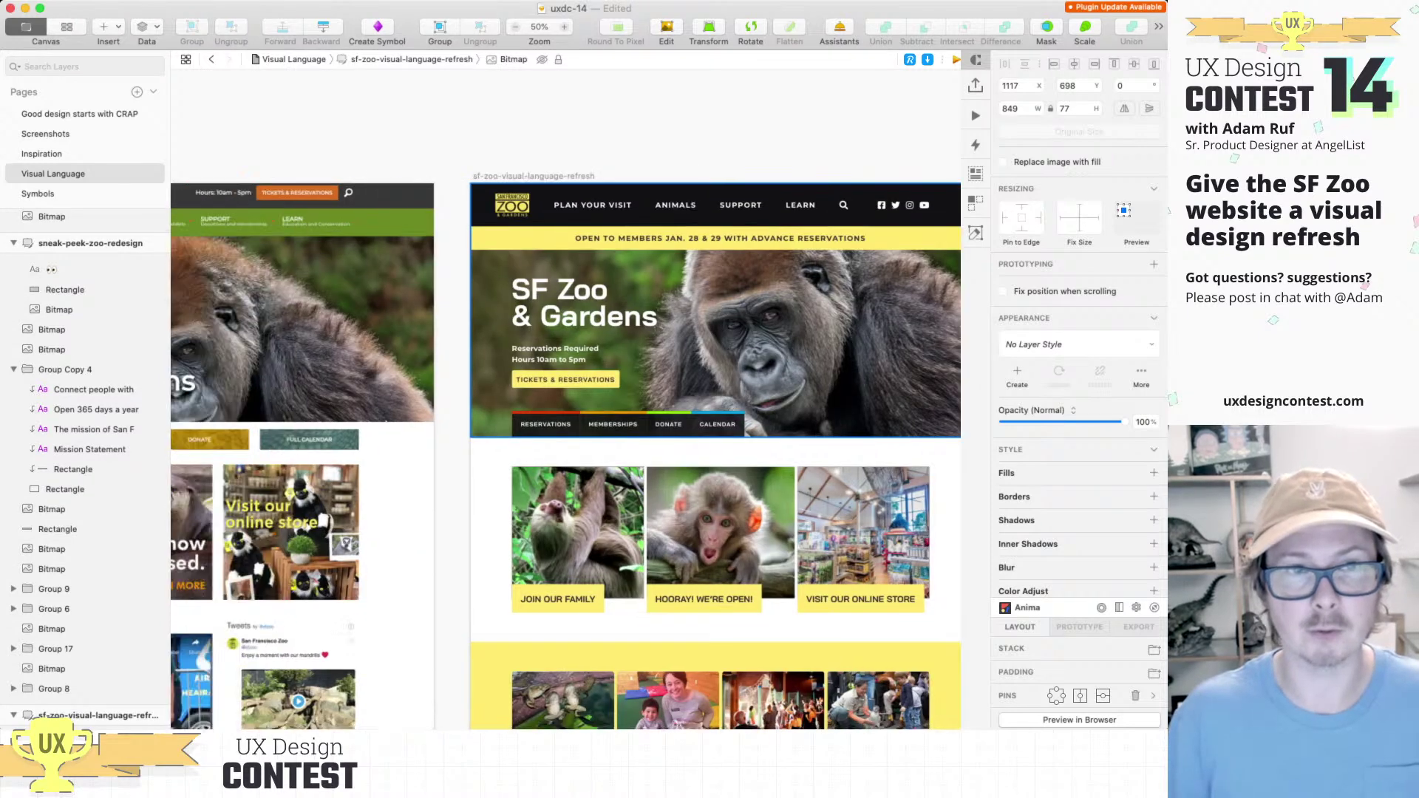
key(Escape)
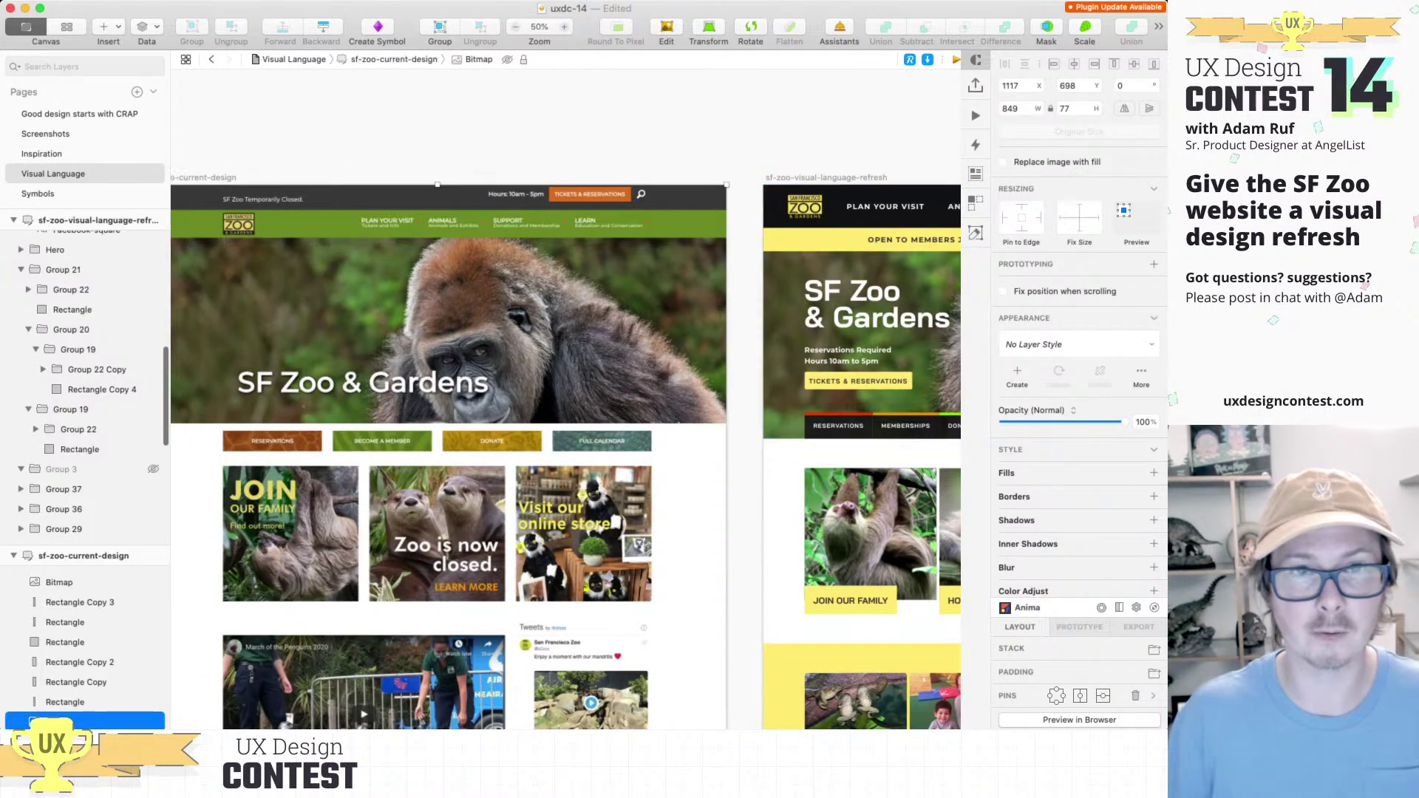
Step: Paste a clip of the full green nav bar with the logo header strip
scroll(565, 443, left, 3)
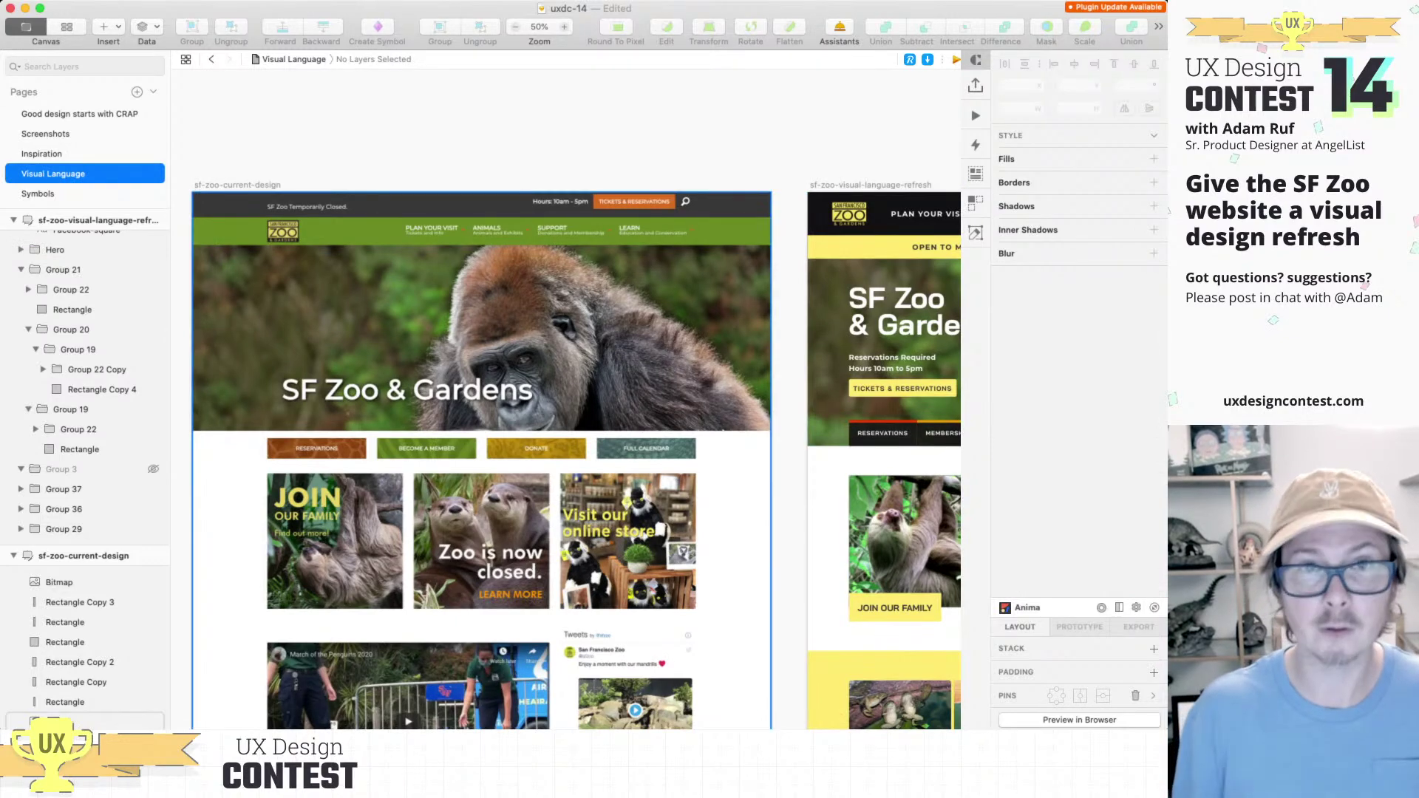
scroll(581, 400, up, 5)
scroll(565, 399, left, 7)
scroll(565, 399, up, 3)
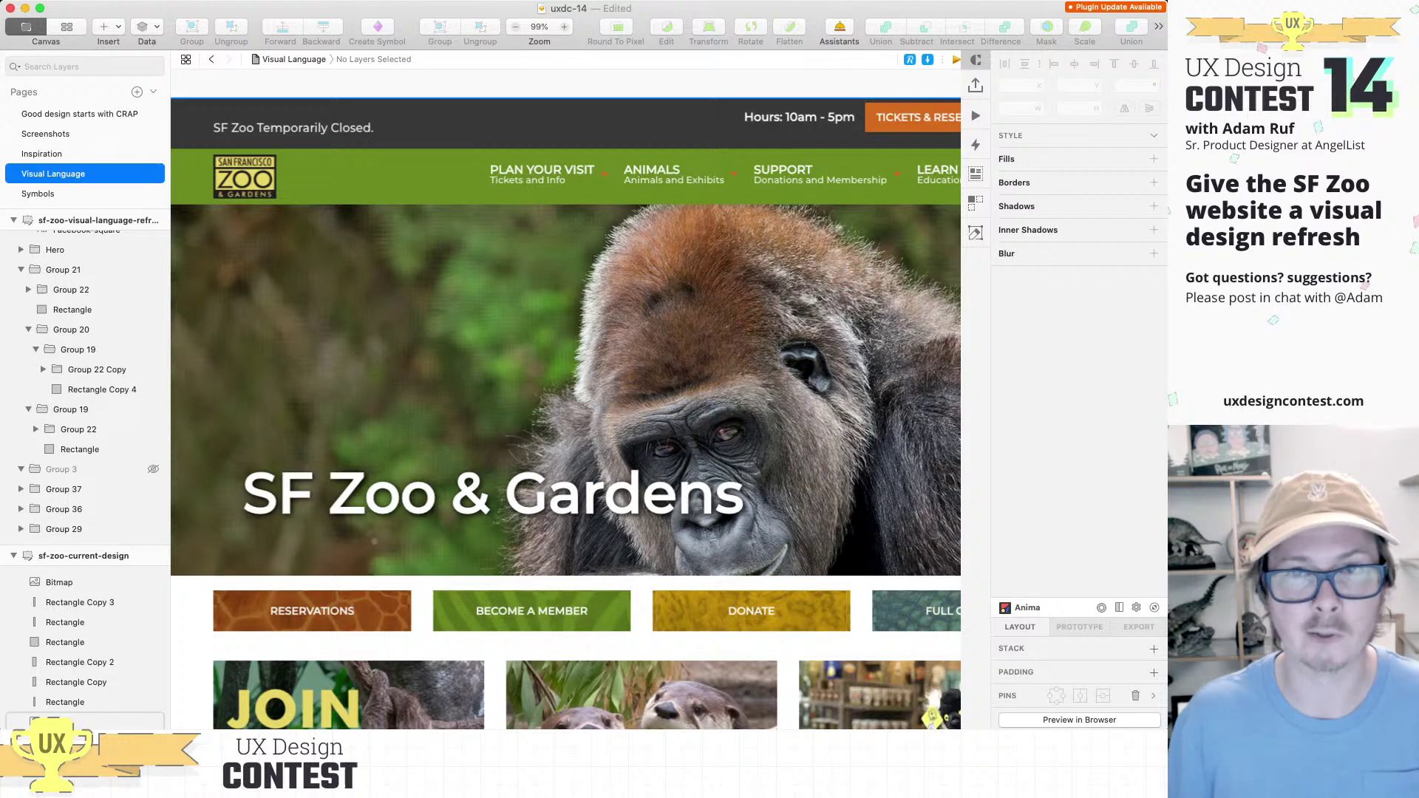
scroll(565, 399, right, 1)
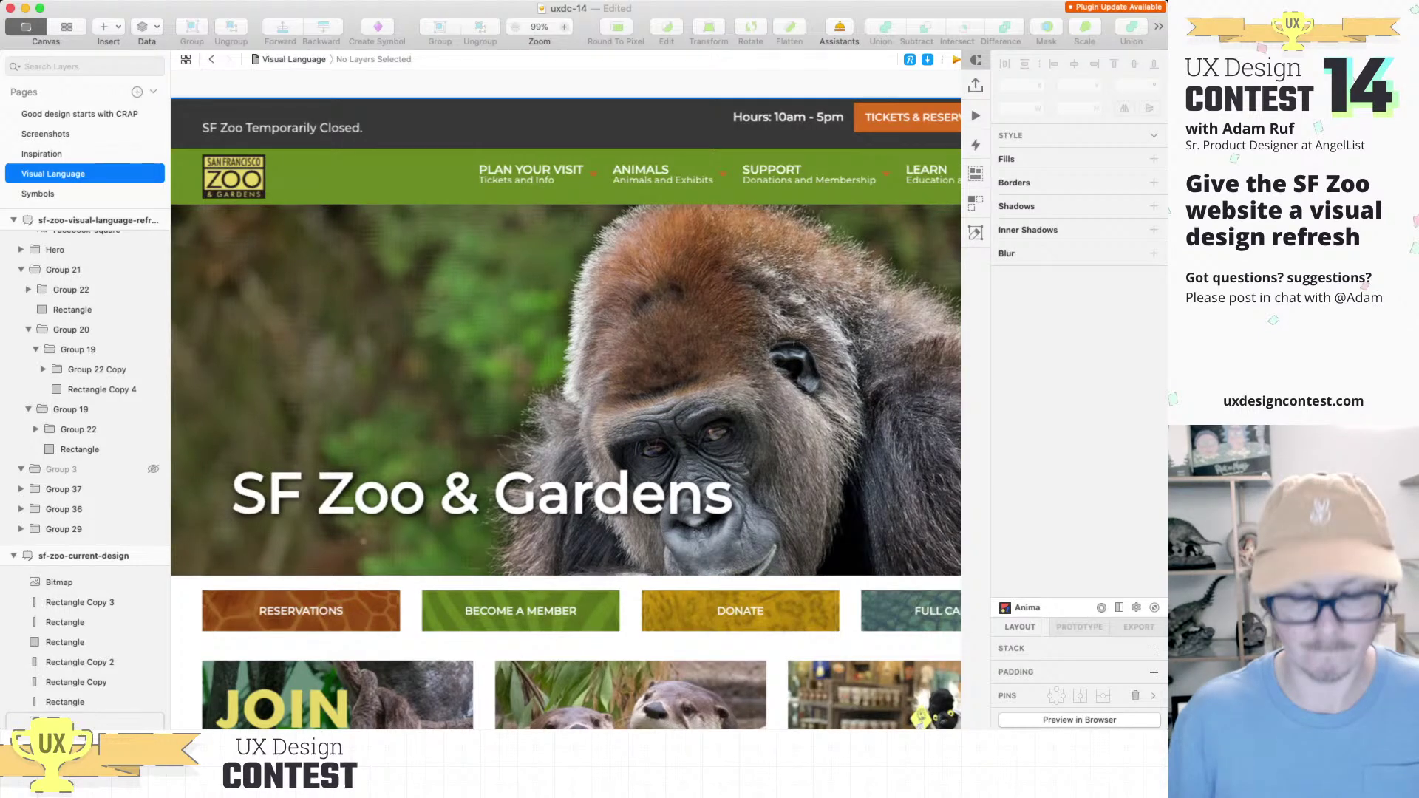
key(super+minus)
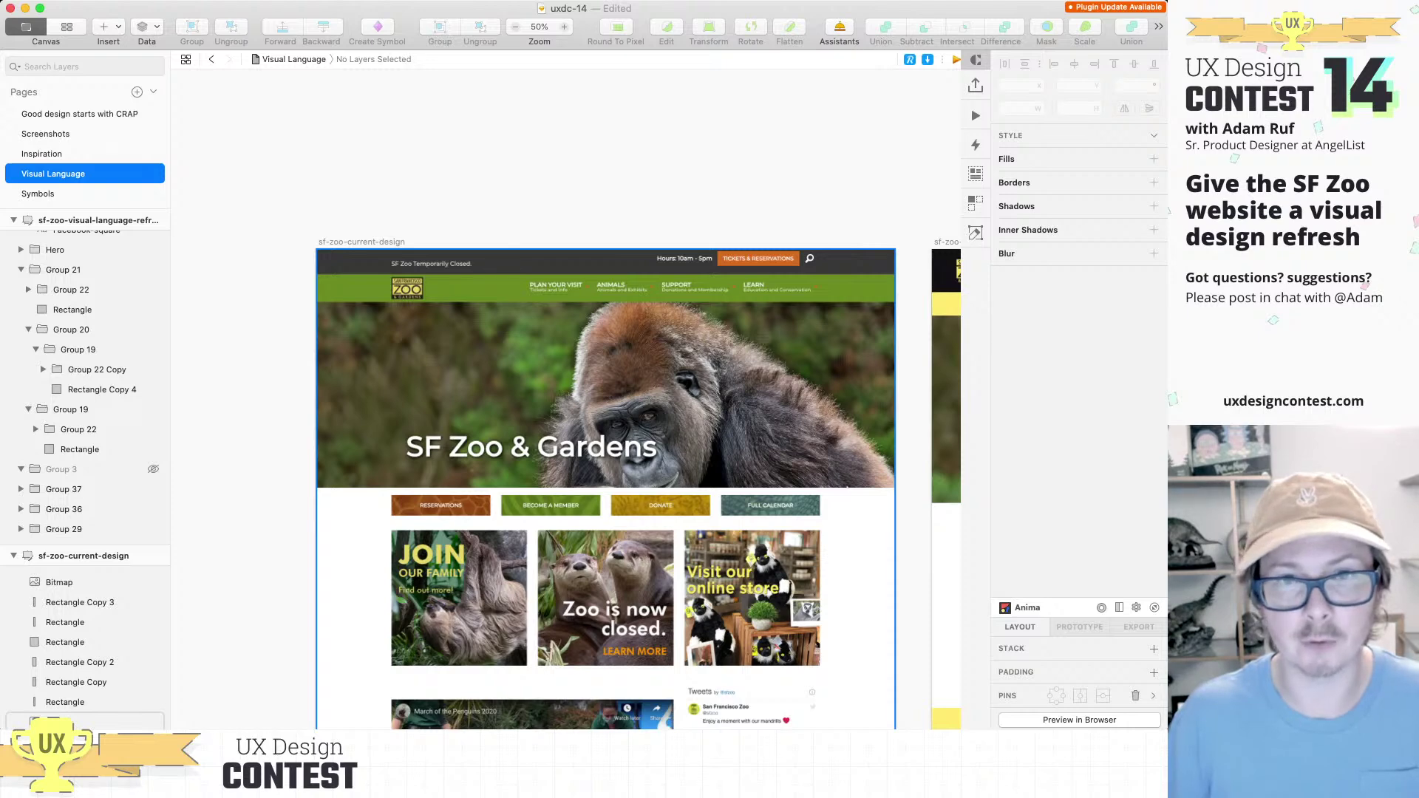
scroll(566, 481, right, 10)
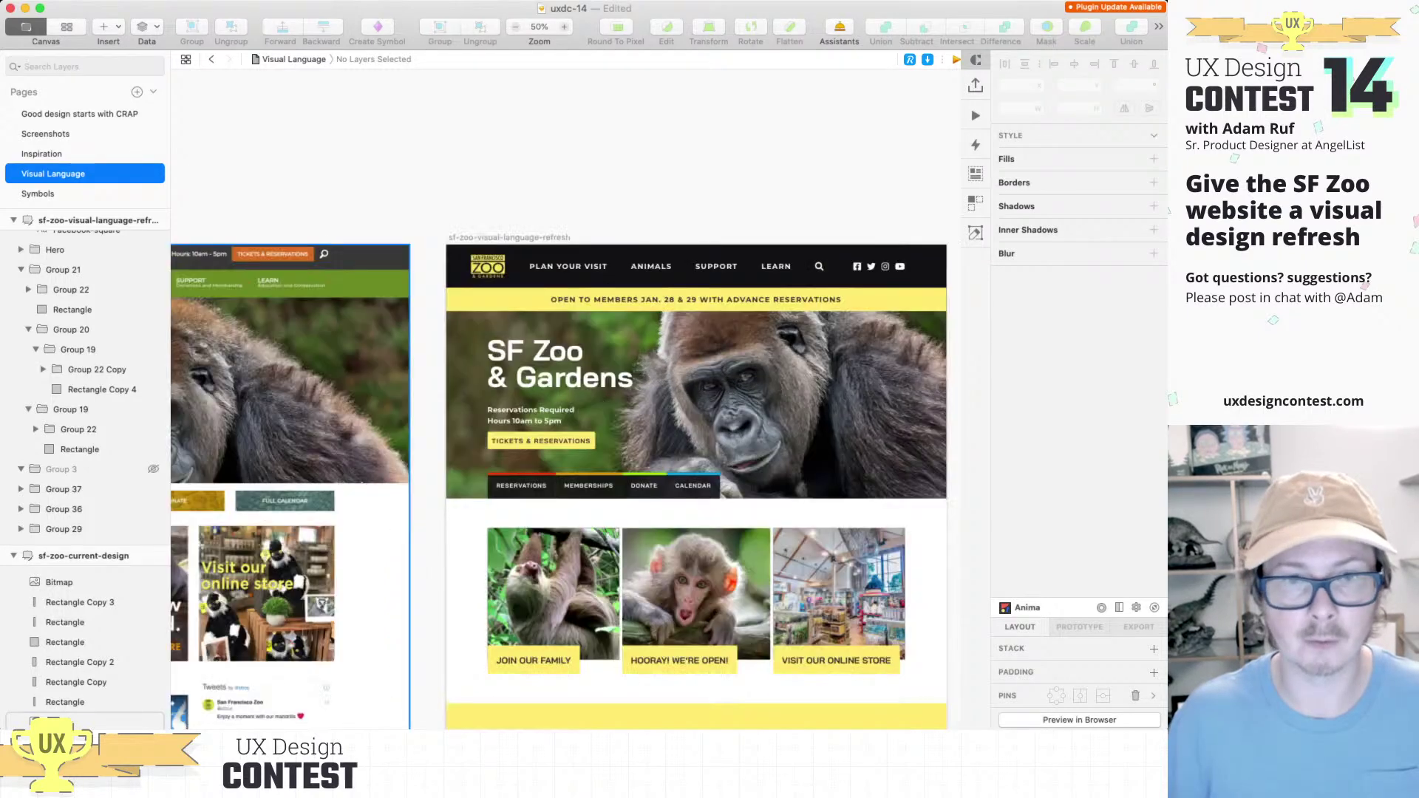
scroll(566, 399, right, 10)
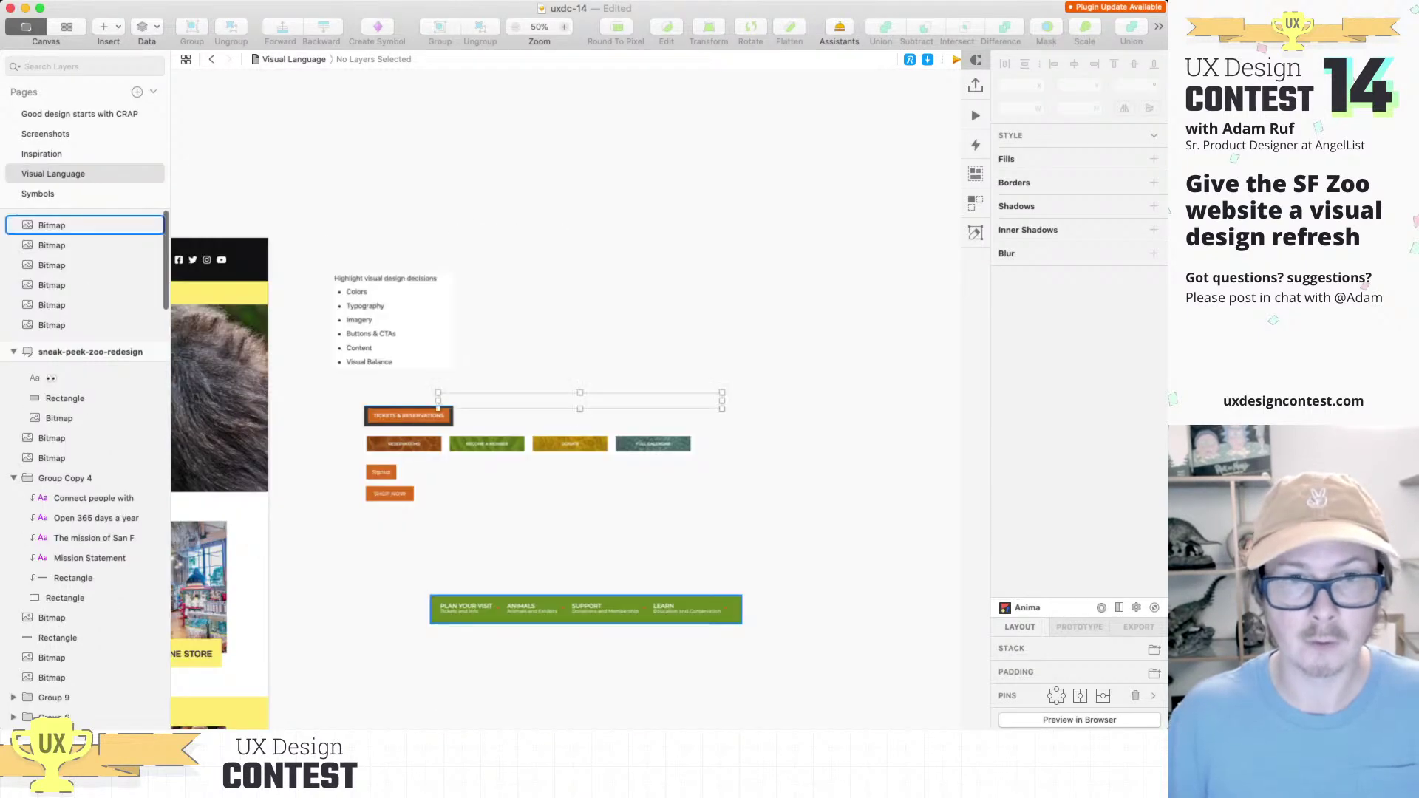
key(super+v)
scroll(566, 399, left, 2)
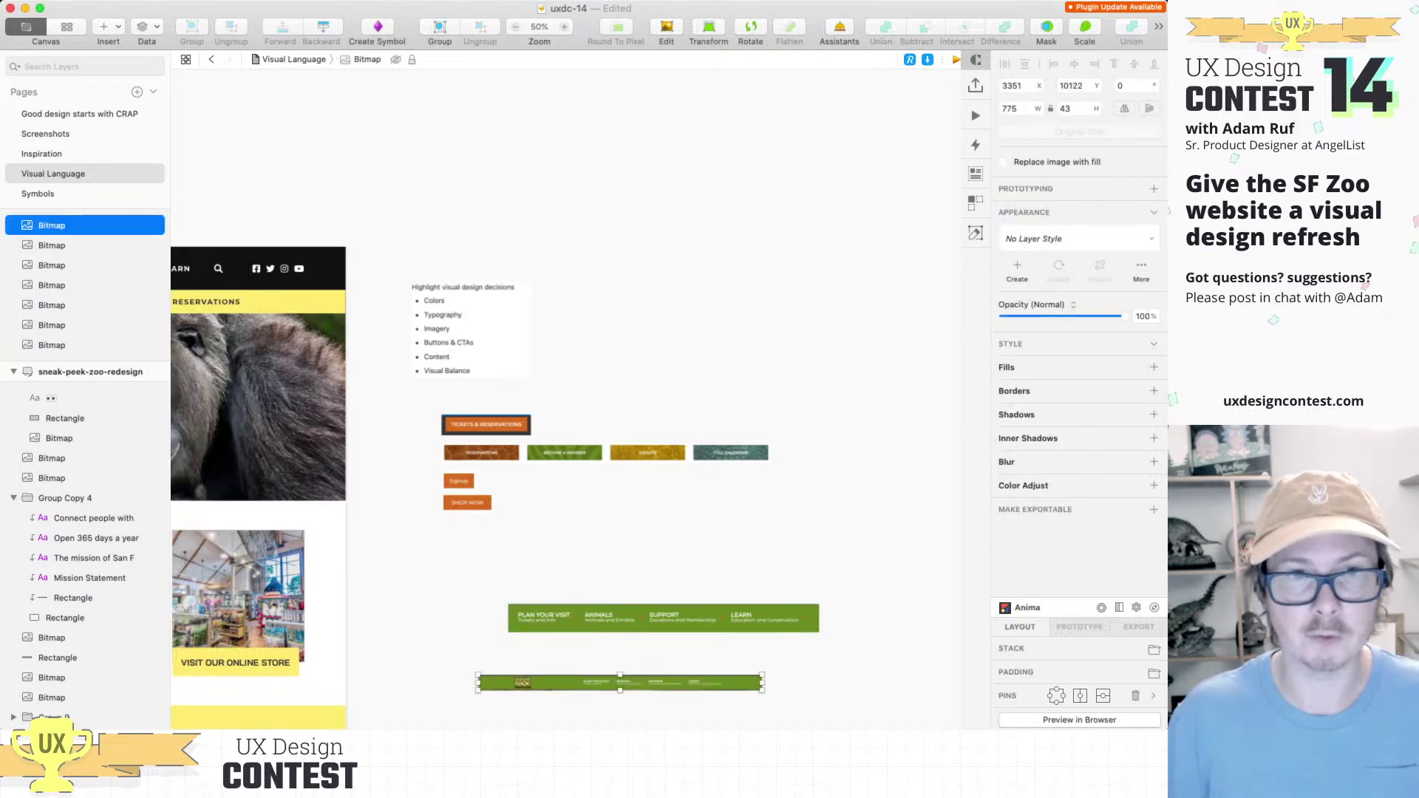
Step: Paste the redesign's black nav bar 20 px below the green nav sample
scroll(566, 399, left, 9)
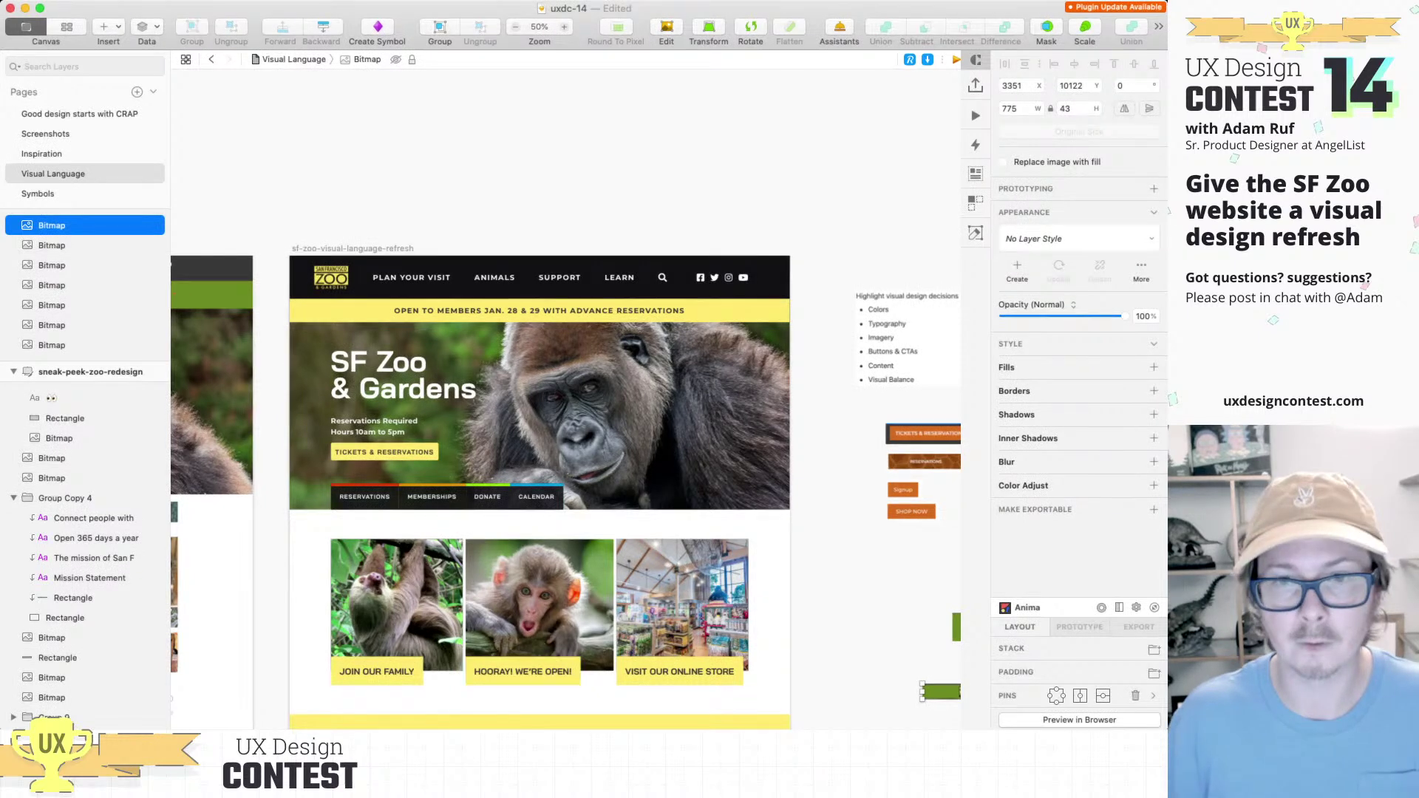
scroll(566, 399, right, 8)
scroll(566, 399, down, 4)
key(super+v)
drag(580, 400, 579, 483)
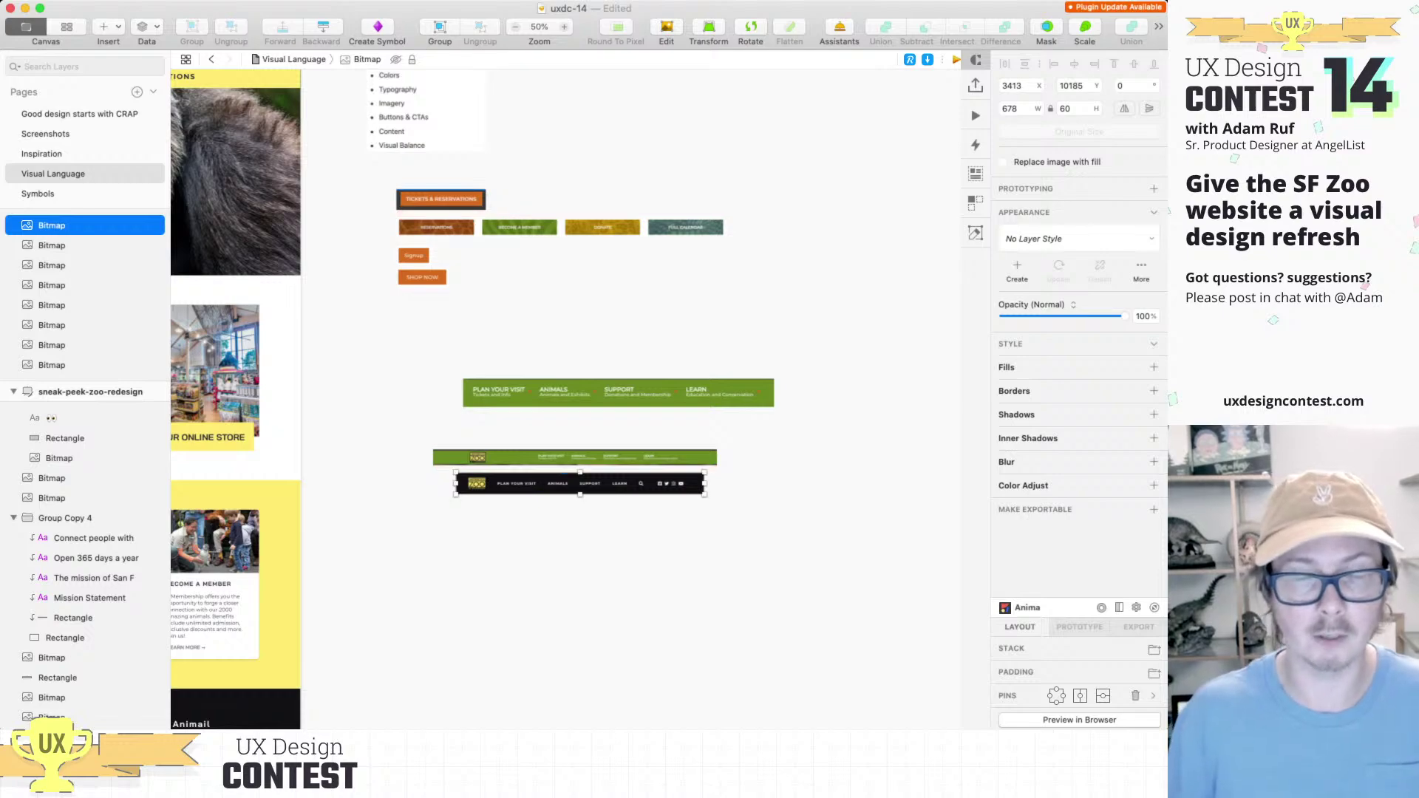
Step: Paste another copy of the black Reservations, Memberships, Donate, Calendar bar beside the coloured button row
scroll(566, 399, left, 10)
scroll(566, 399, up, 2)
scroll(566, 399, left, 10)
scroll(566, 399, right, 10)
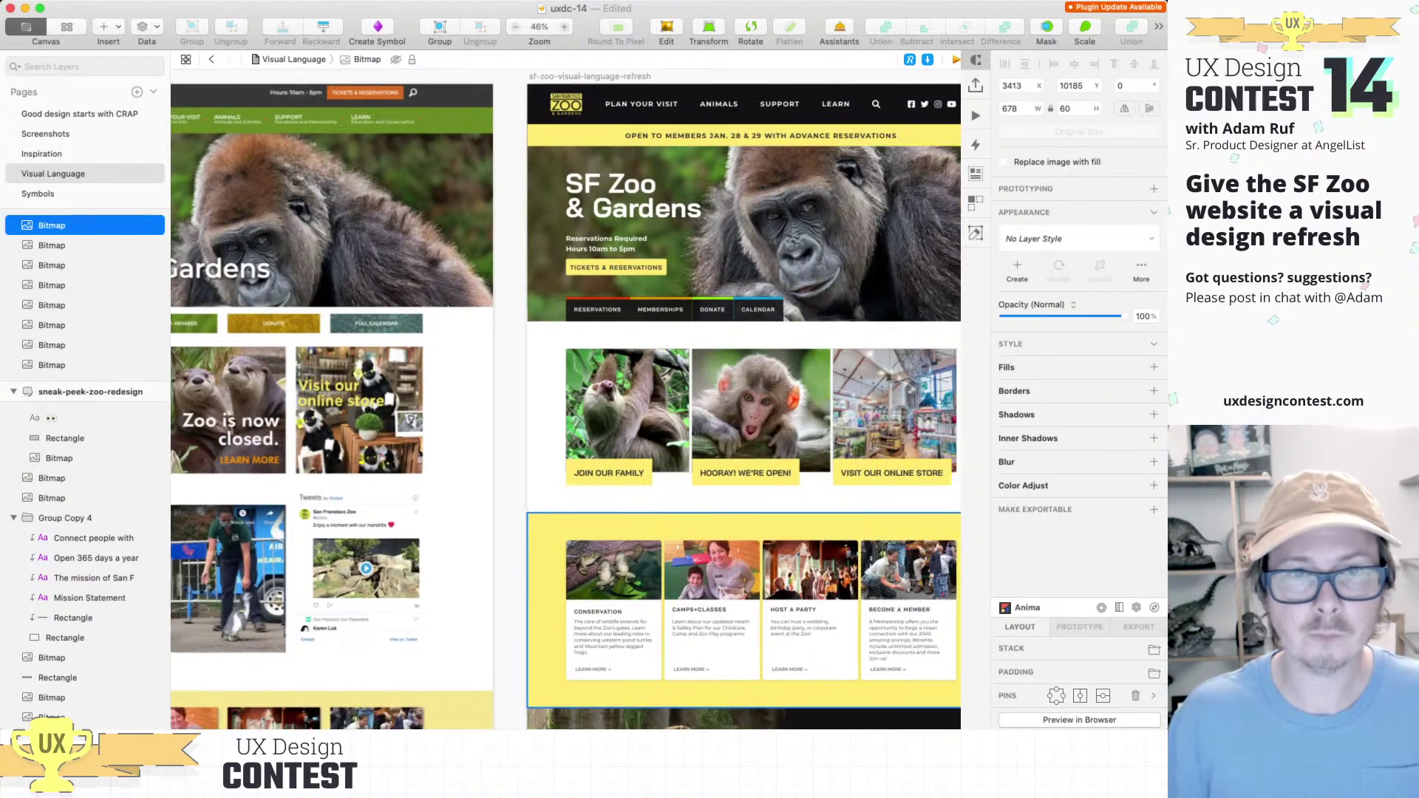
scroll(665, 399, up, 5)
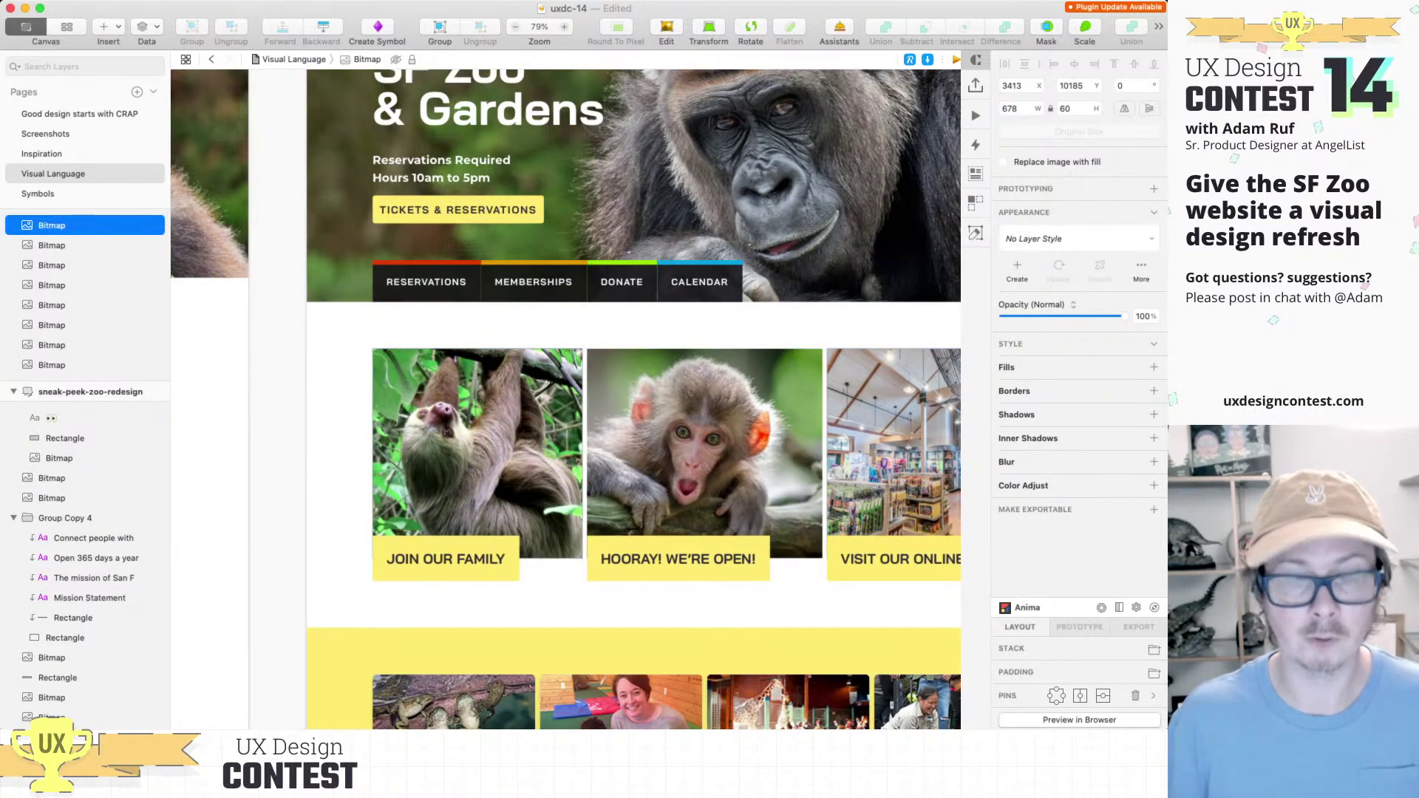
key(super+0)
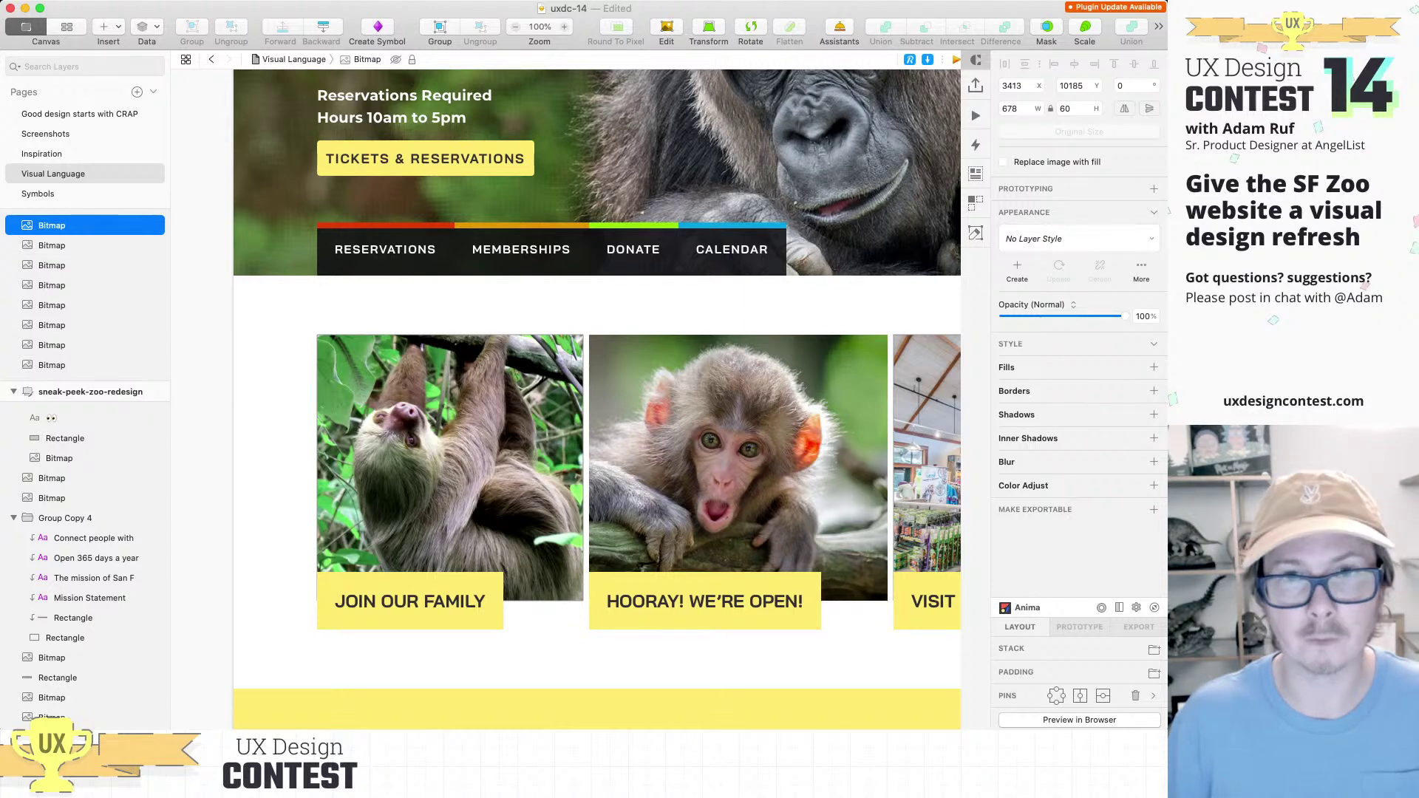
scroll(684, 385, right, 5)
scroll(683, 384, down, 5)
click(683, 384)
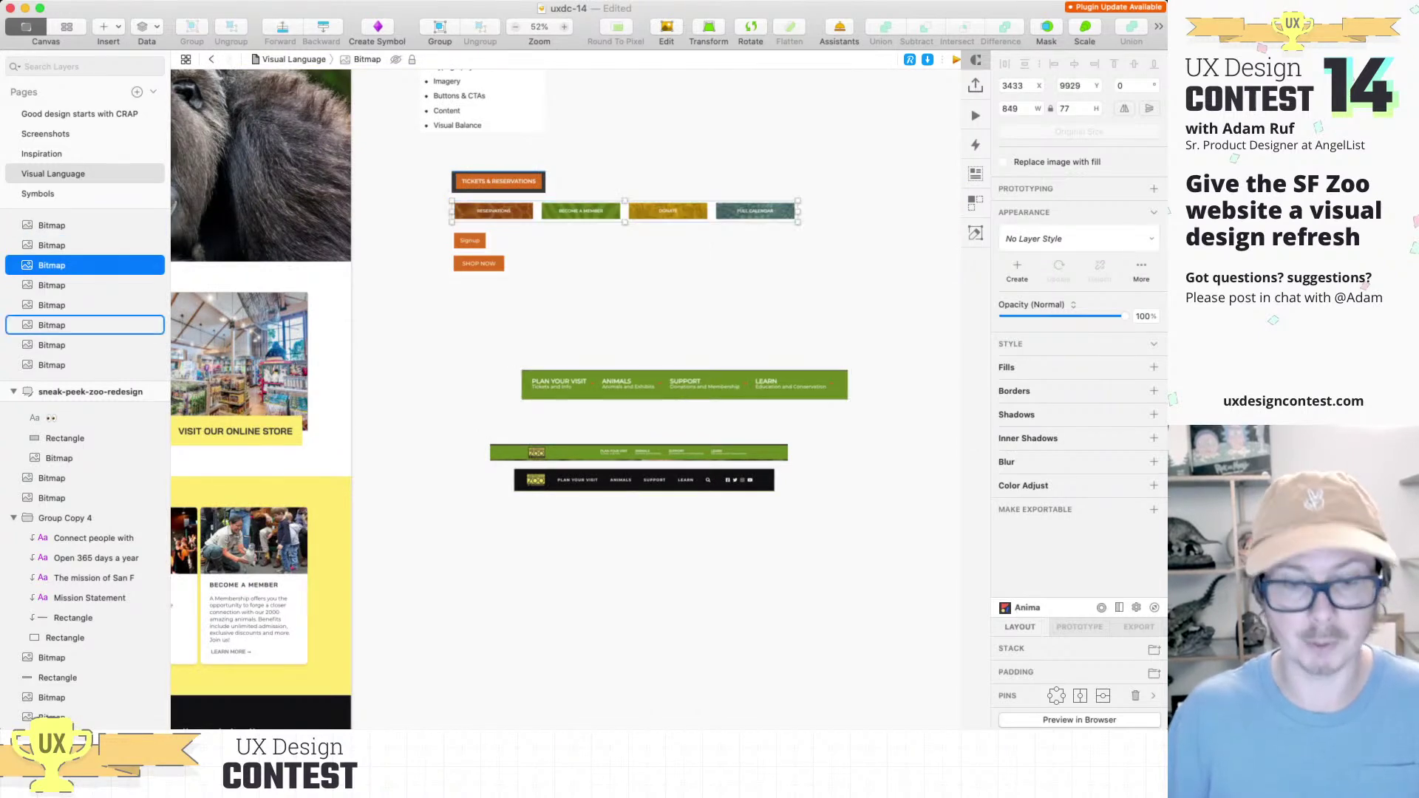
click(624, 212)
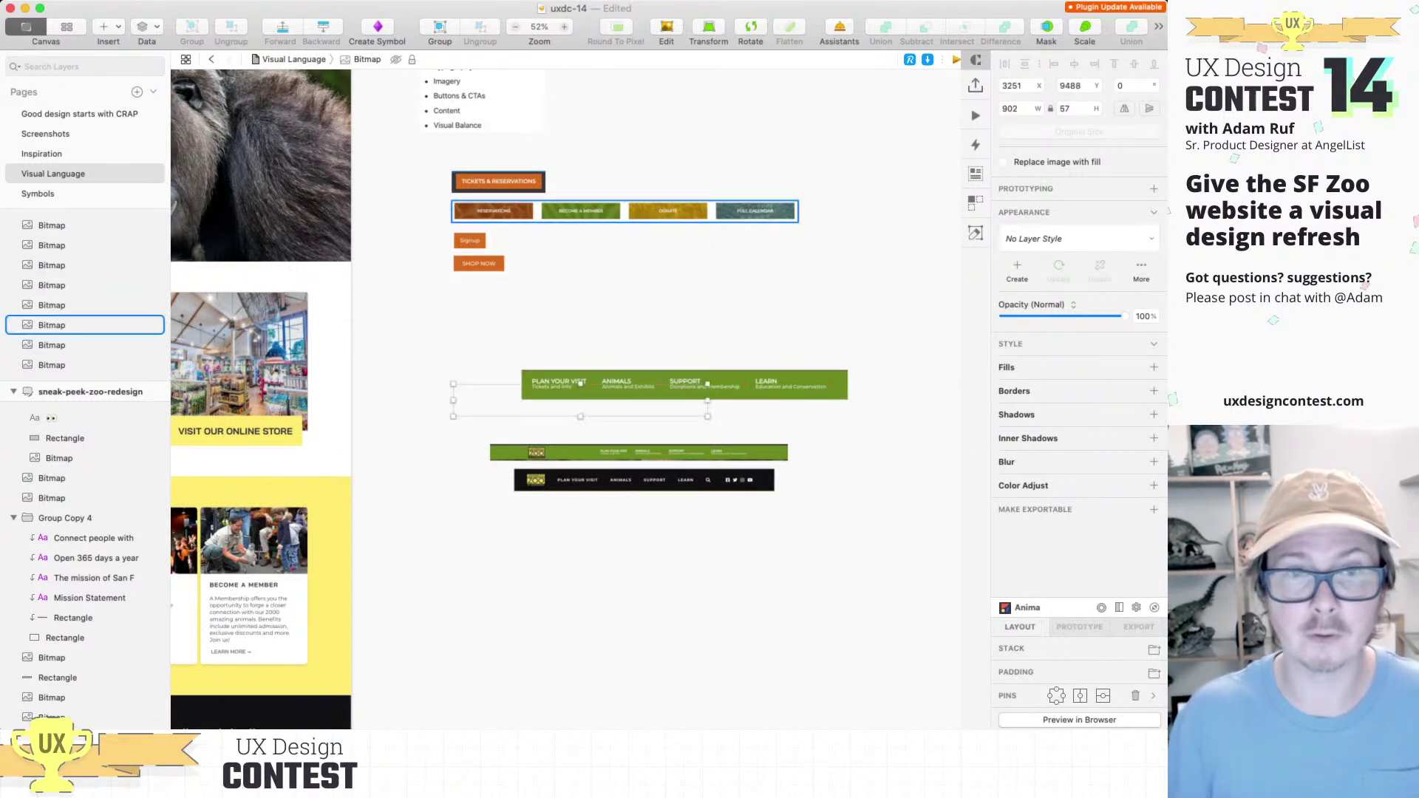
key(super+v)
Step: Move the black button bar up beside the Signup and Shop Now buttons
drag(580, 407, 781, 255)
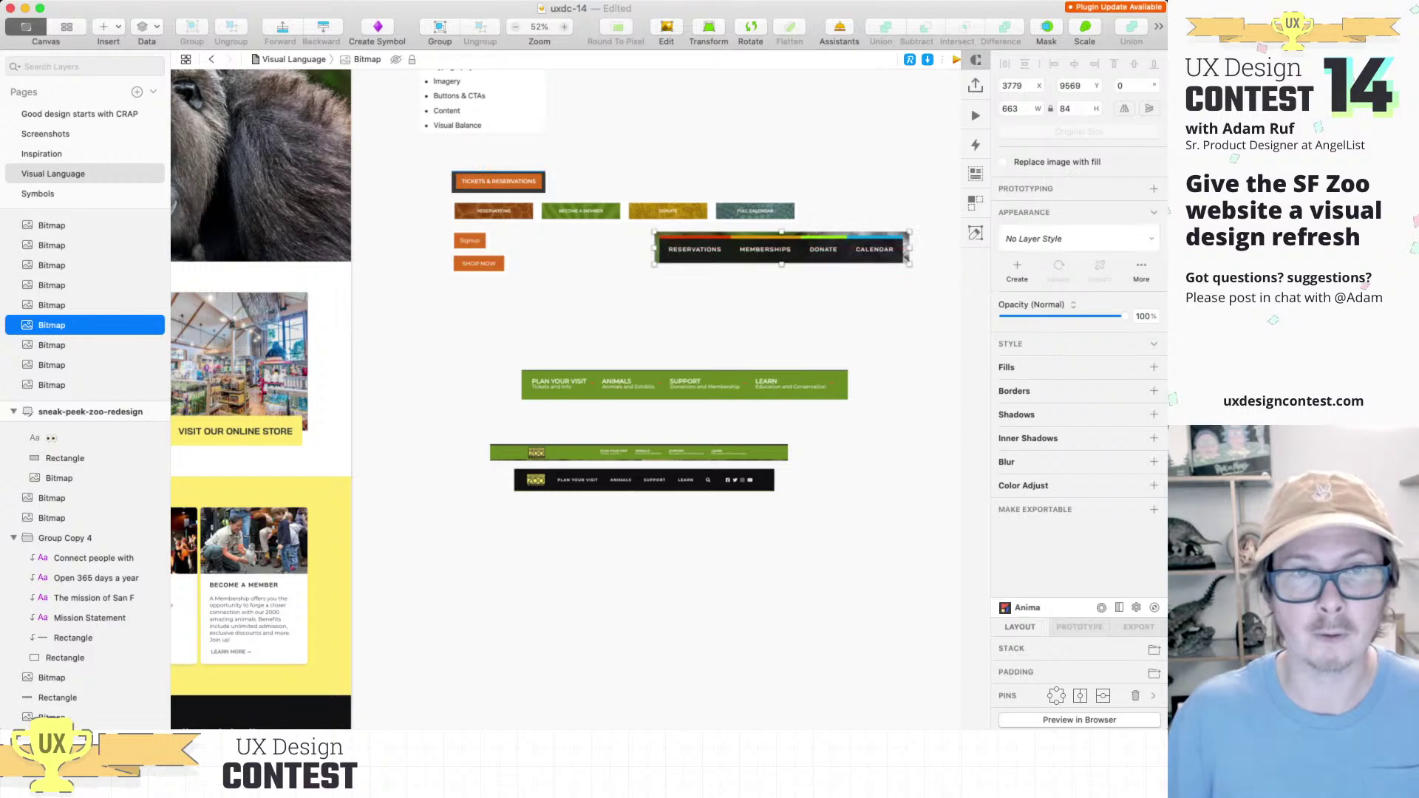
scroll(781, 255, left, 10)
scroll(565, 399, left, 10)
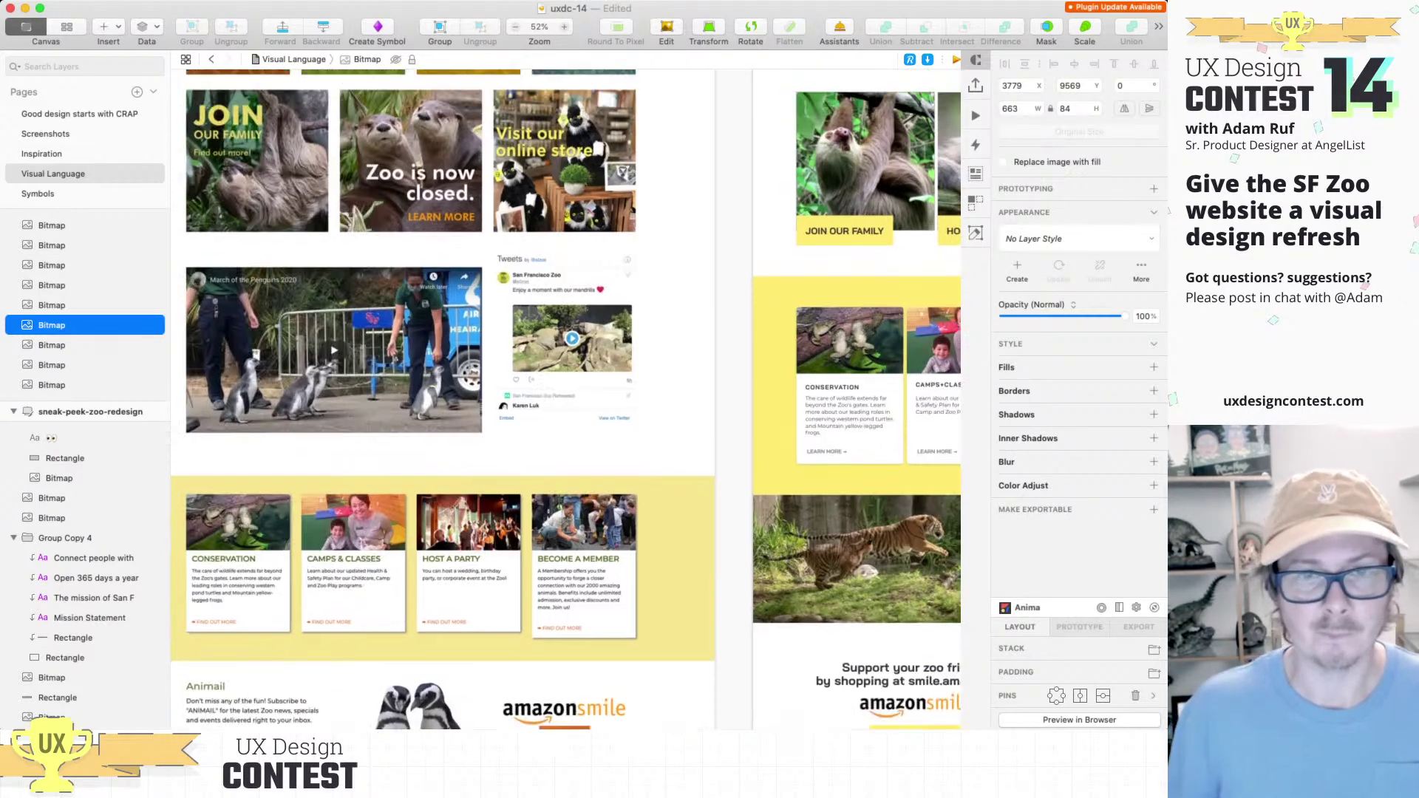
scroll(565, 399, up, 2)
scroll(565, 399, left, 2)
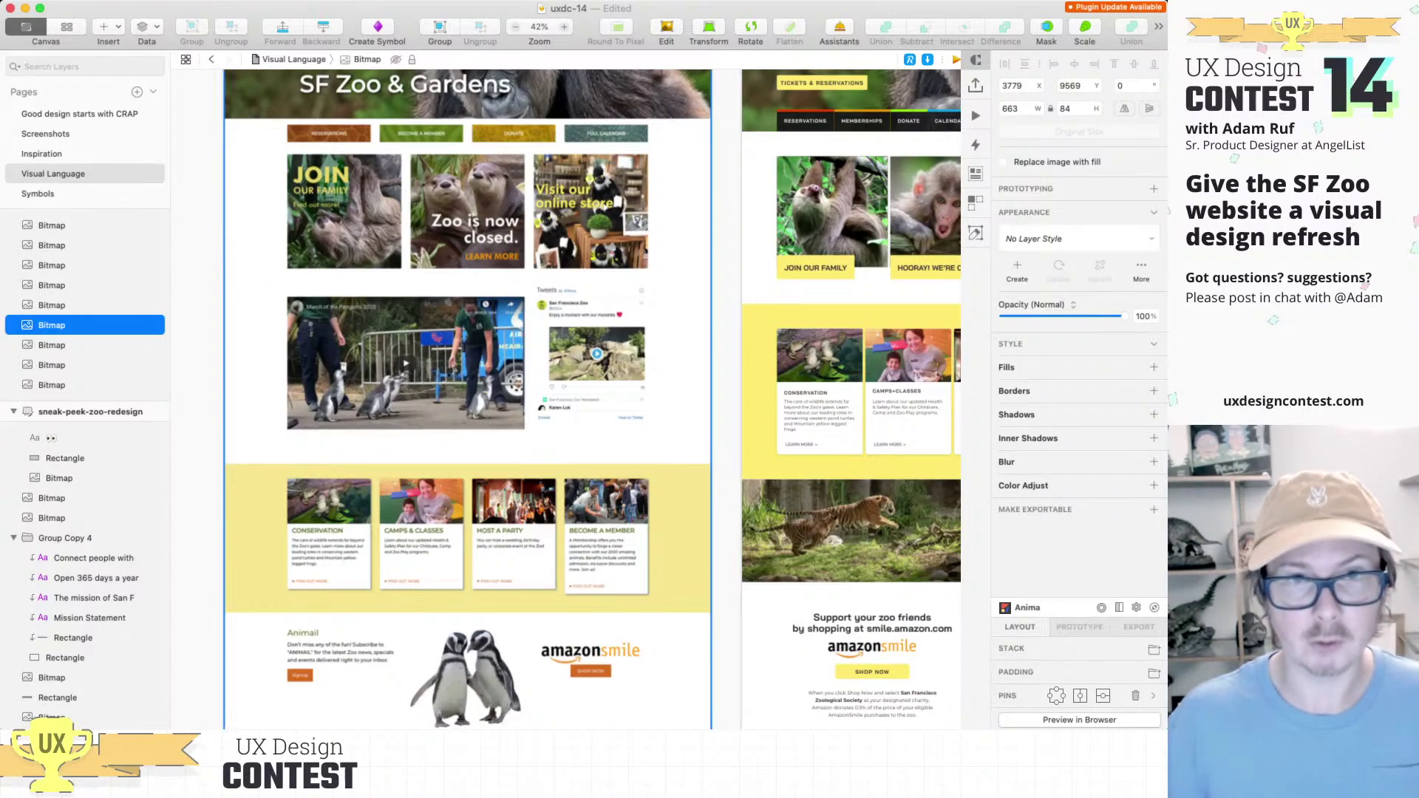
scroll(396, 426, up, 5)
scroll(565, 399, up, 5)
scroll(565, 399, left, 5)
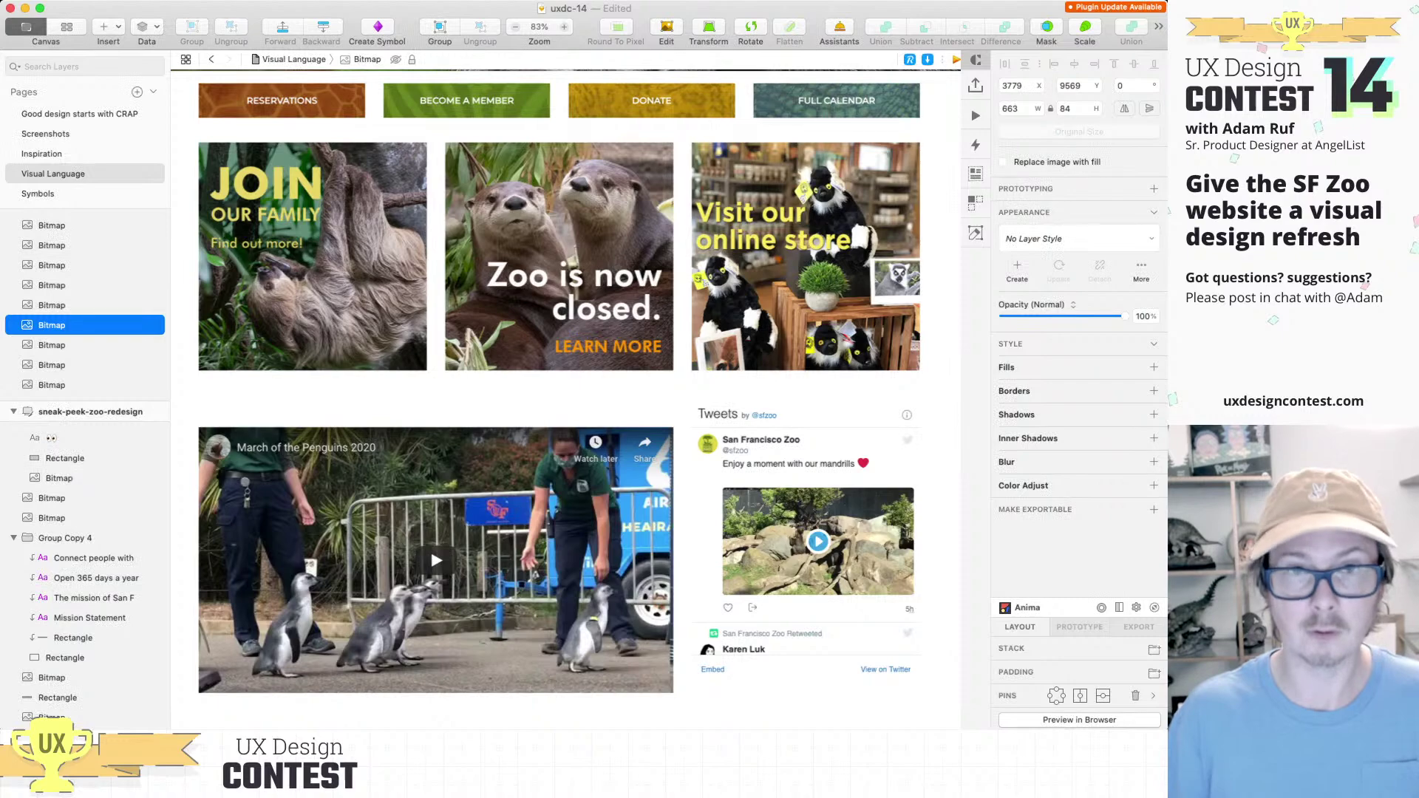
Step: Review the current site's image cards full-screen at actual size in presentation mode
key(super+0)
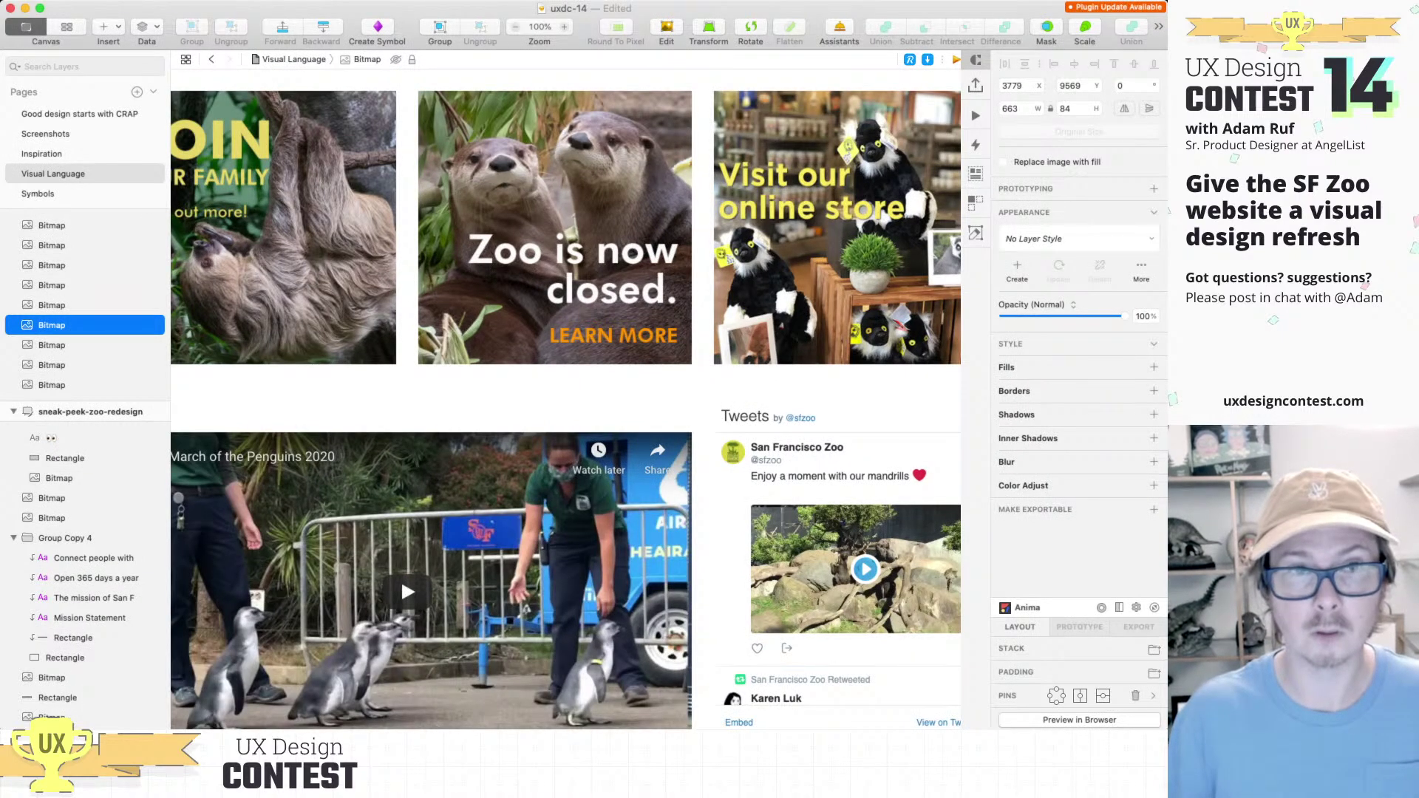
key(super+period)
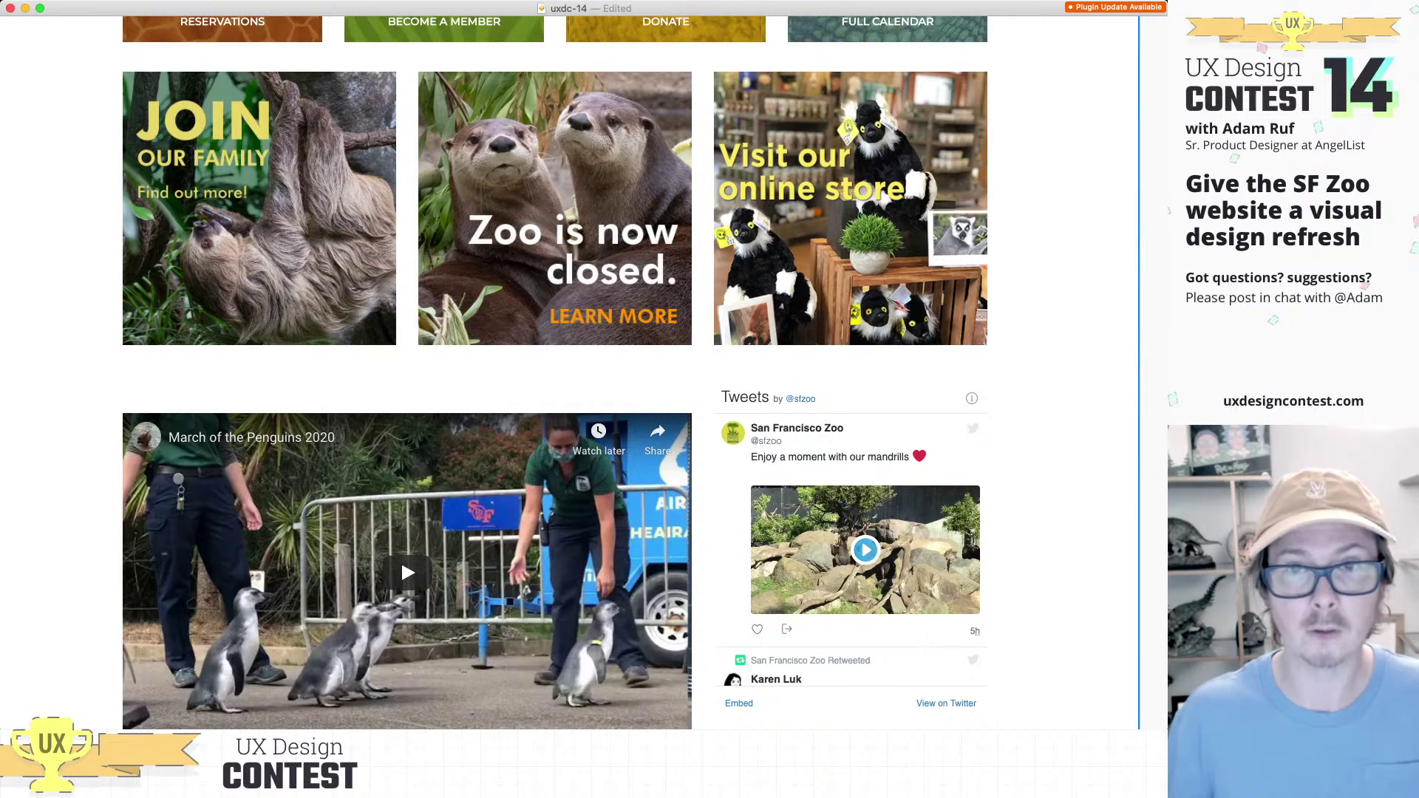
key(super+period)
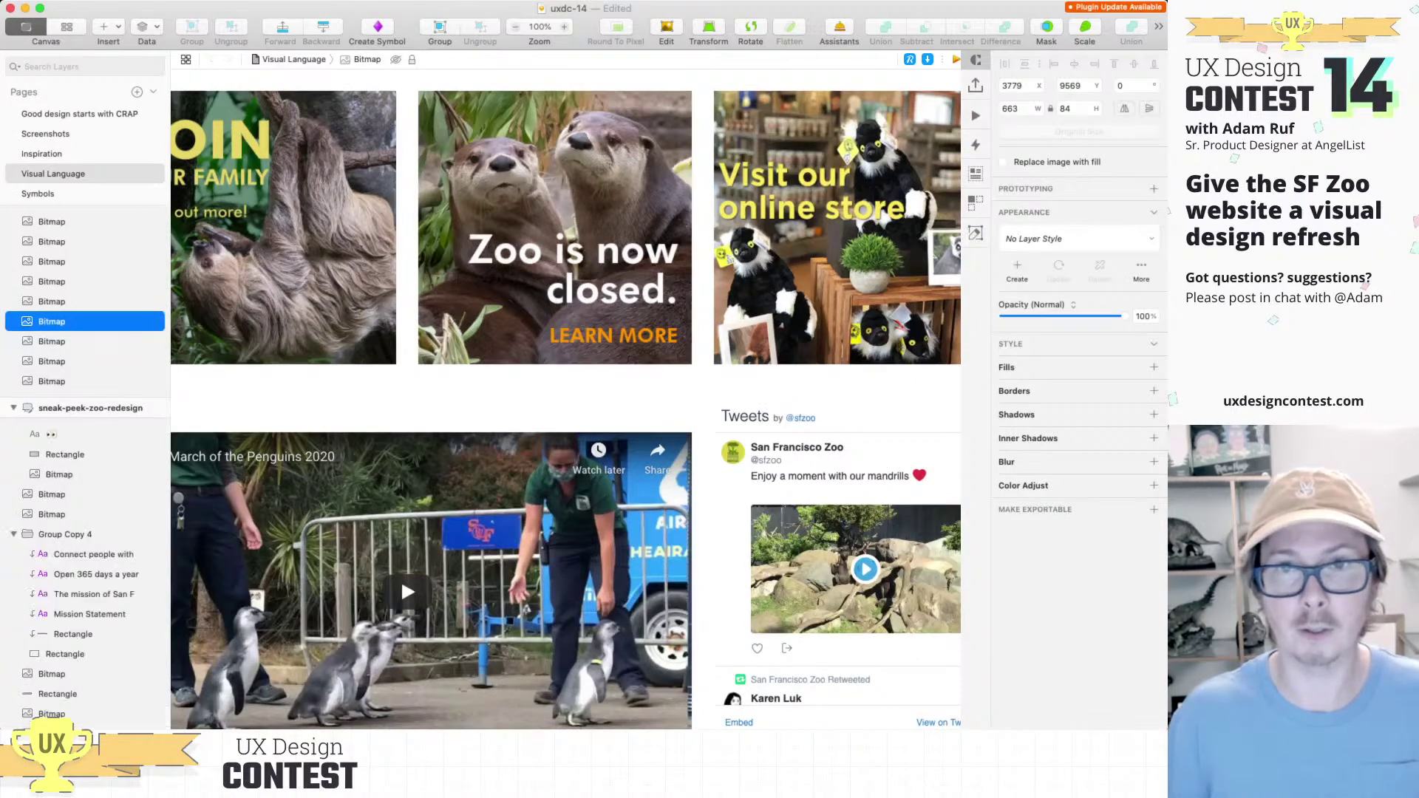
scroll(400, 578, down, 5)
scroll(566, 399, right, 10)
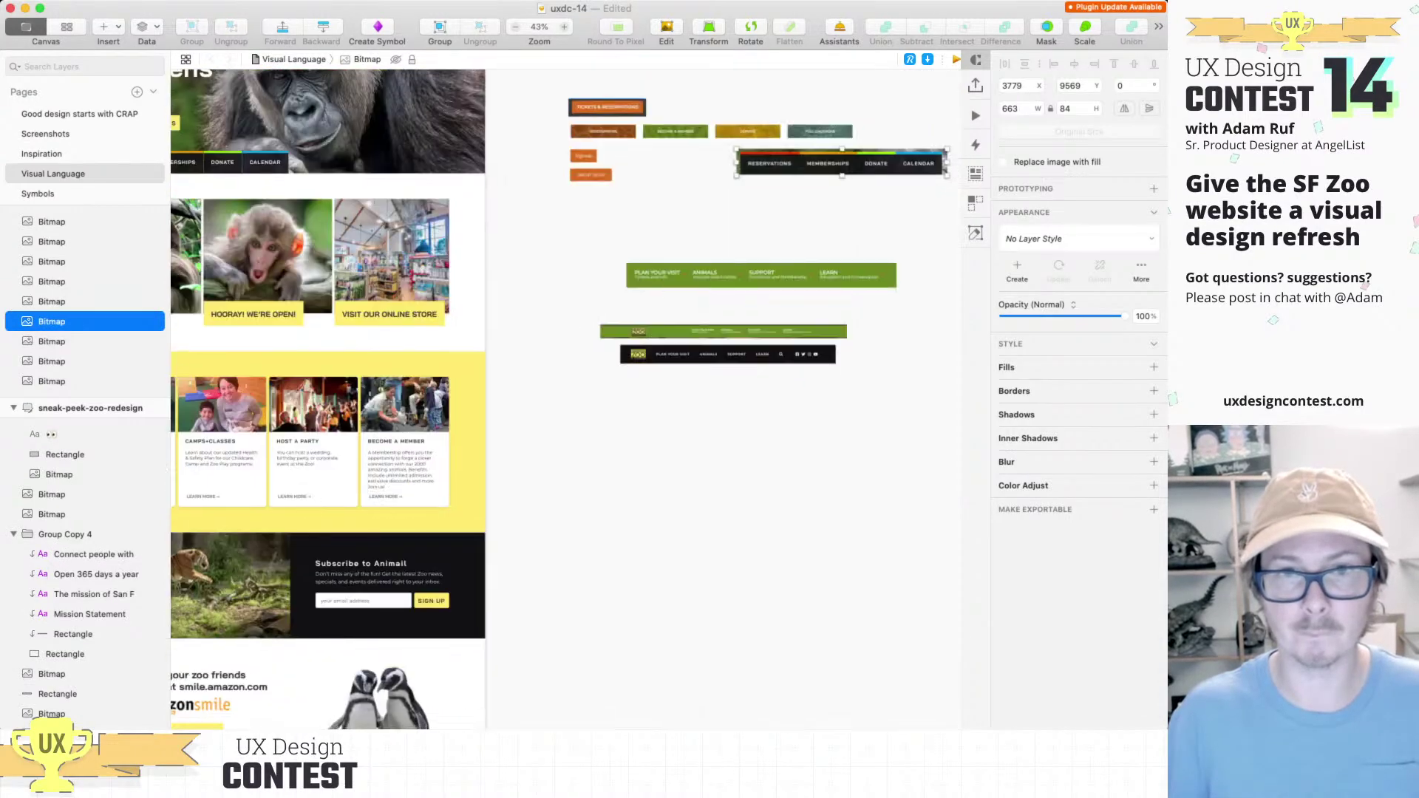
click(831, 465)
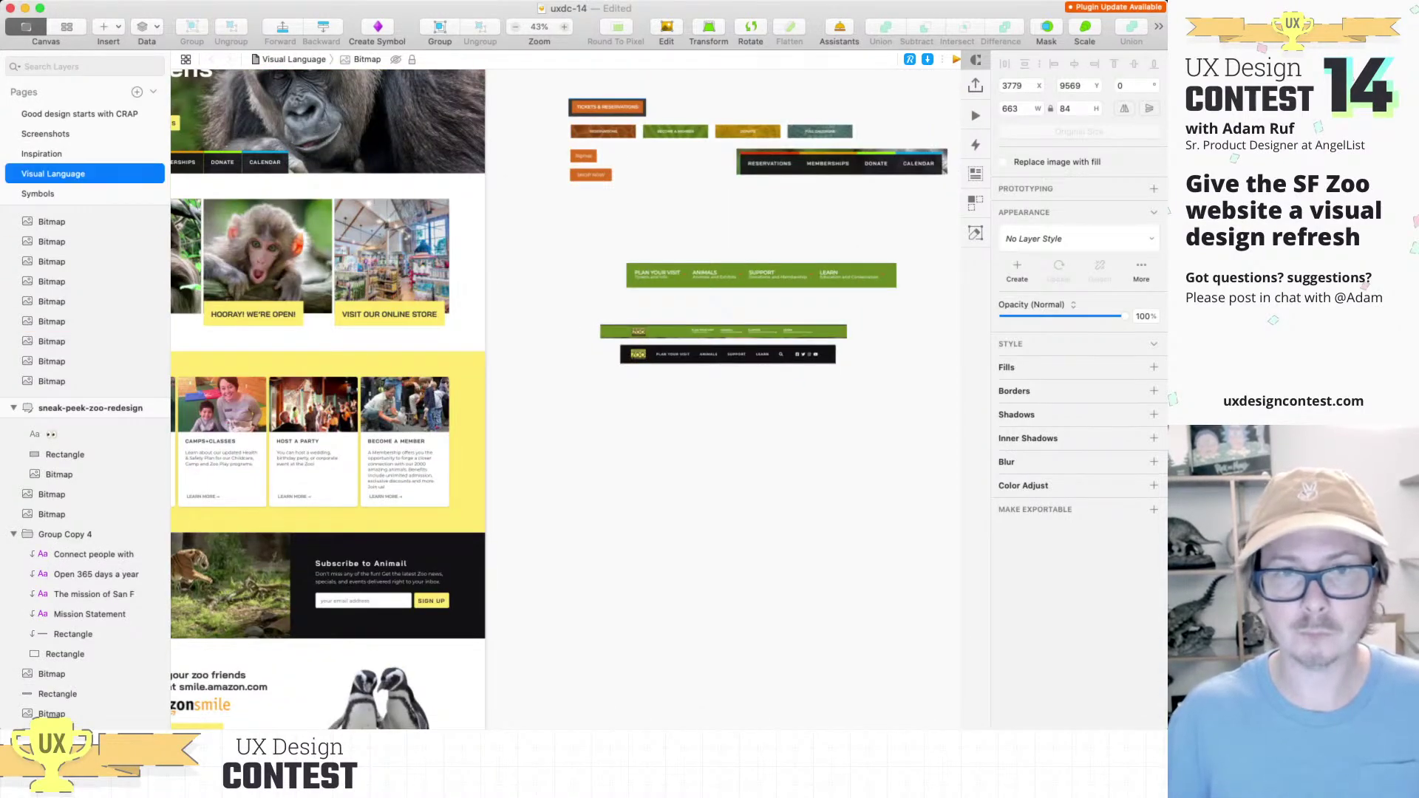
Step: Paste the current site's Join, Zoo is now closed and online store cards
key(super+v)
scroll(421, 444, left, 5)
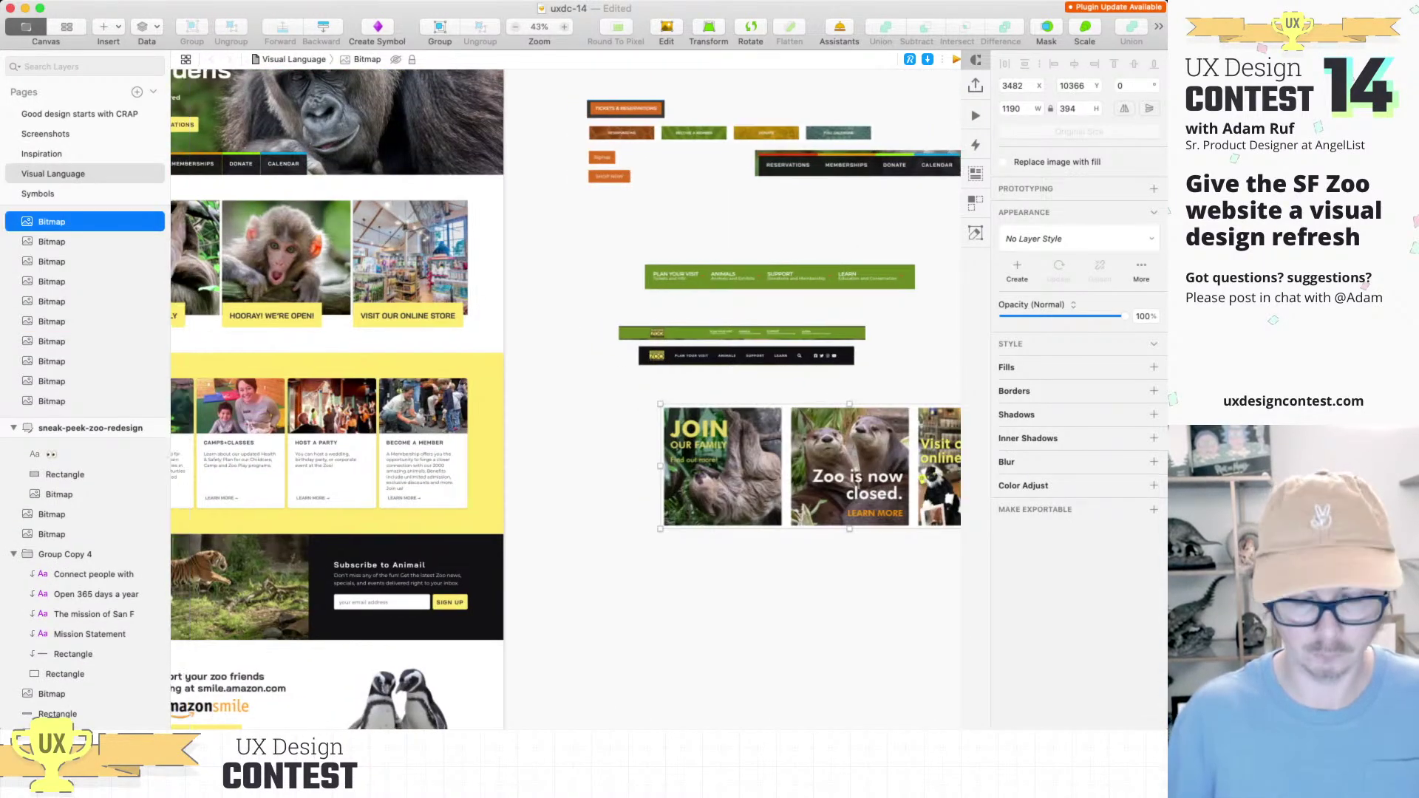
scroll(421, 399, up, 5)
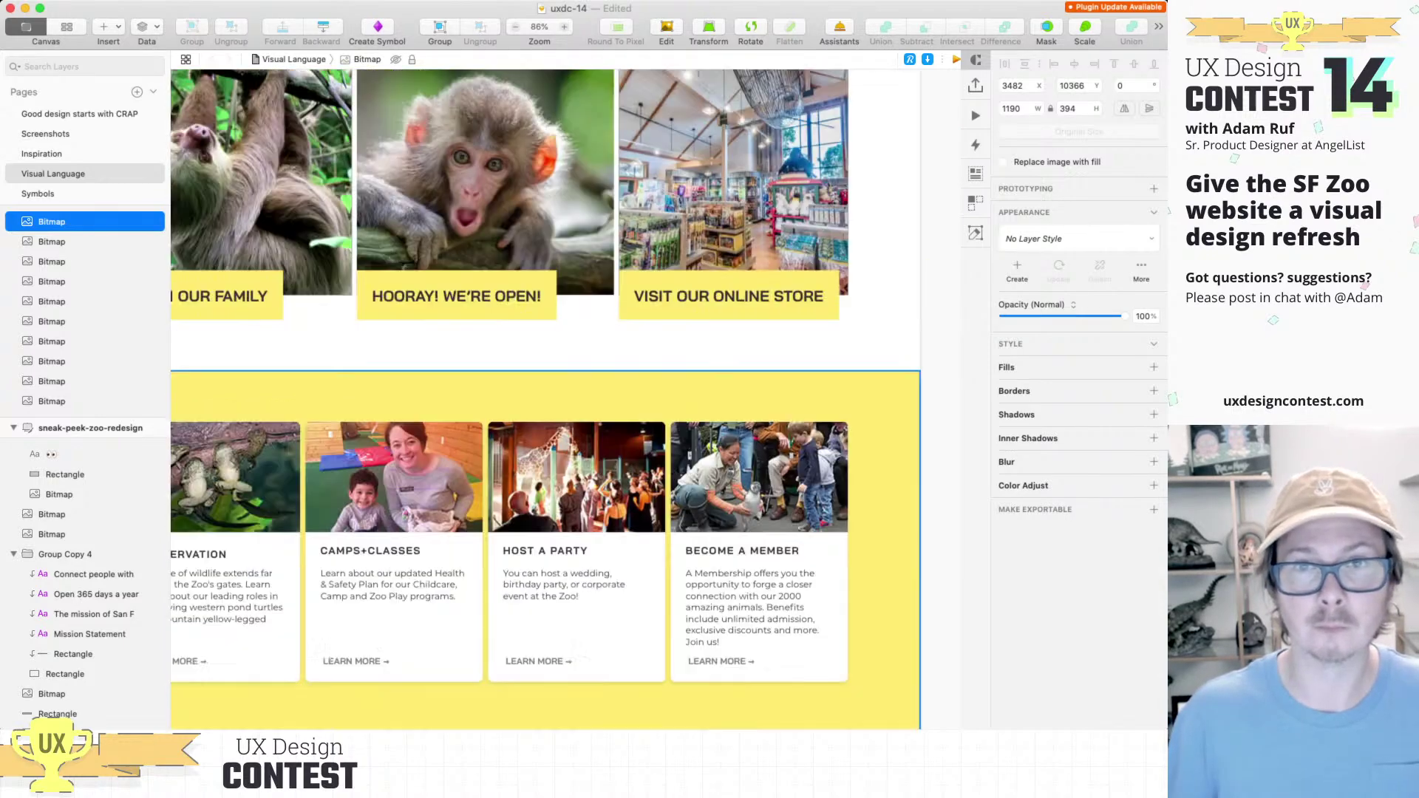
scroll(580, 399, right, 1)
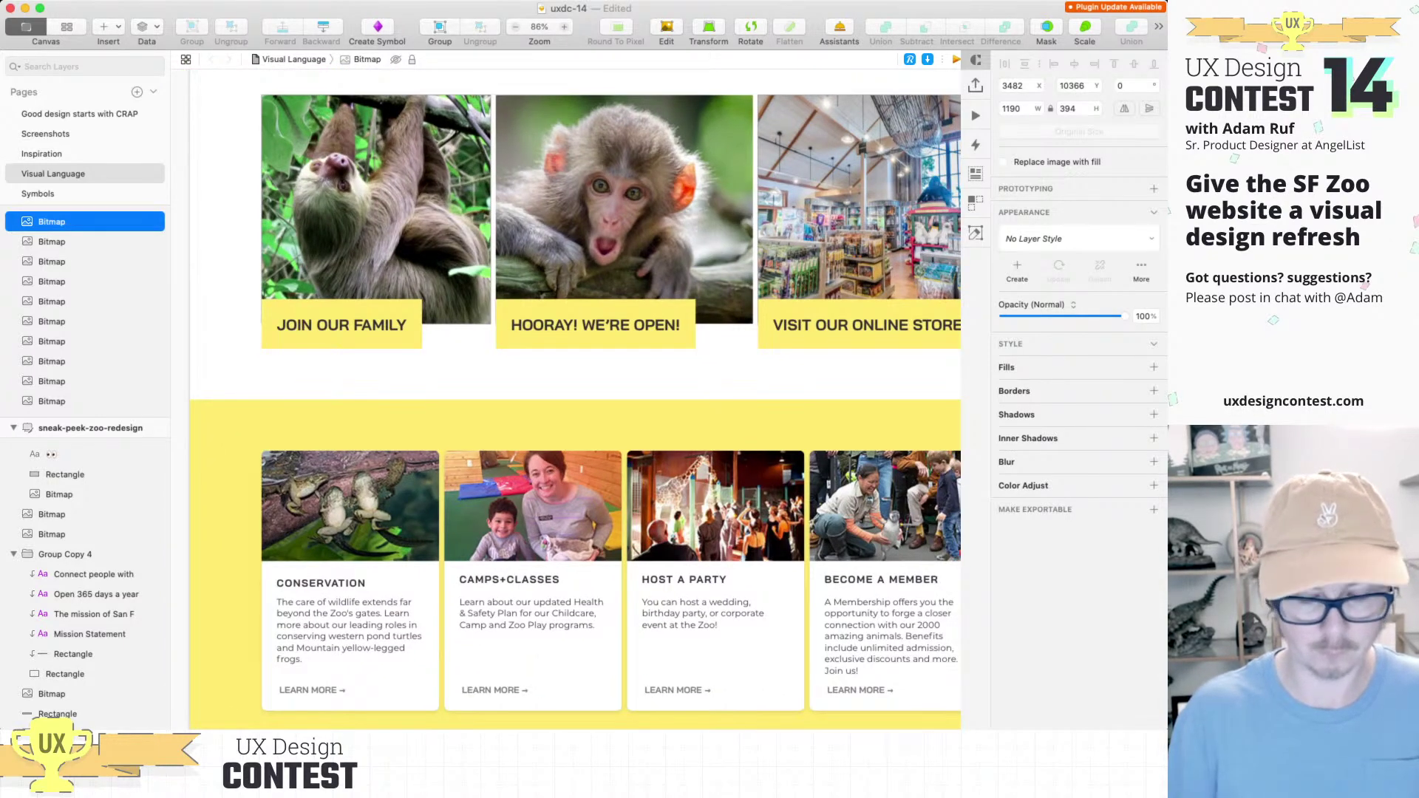
Step: Review the redesign's photo cards full-screen, then paste the sloth, monkey and store card row
key(super+period)
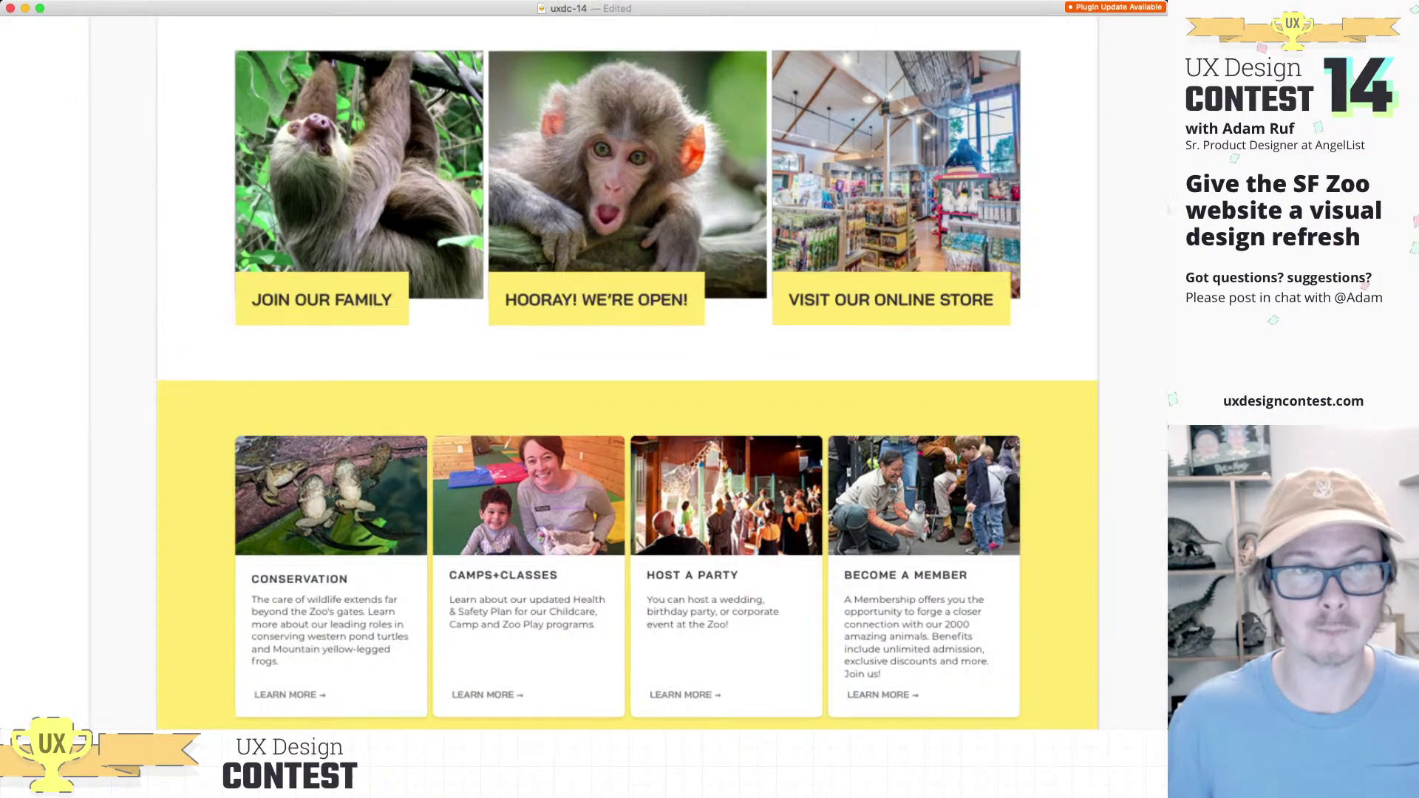
scroll(554, 399, up, 1)
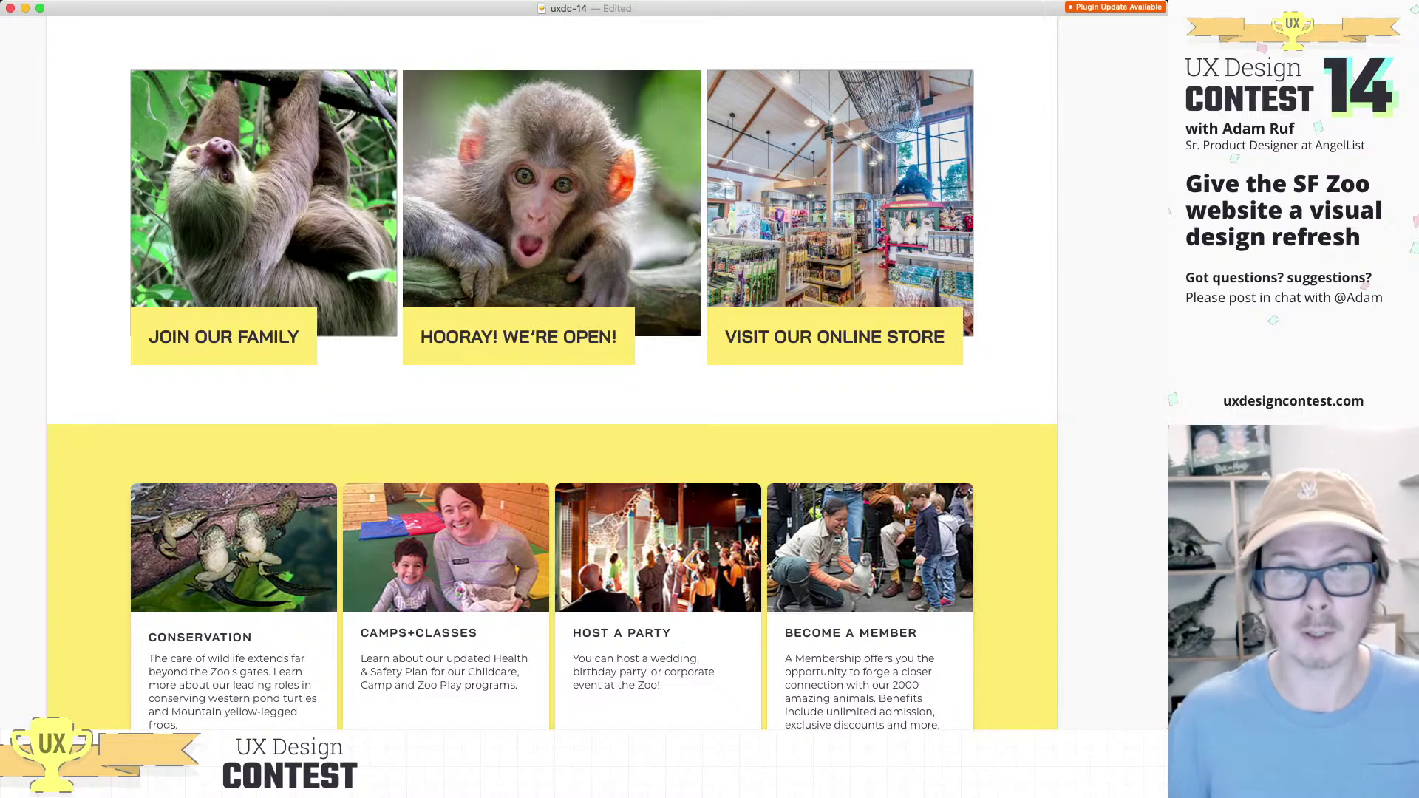
key(super+.)
scroll(745, 499, down, 5)
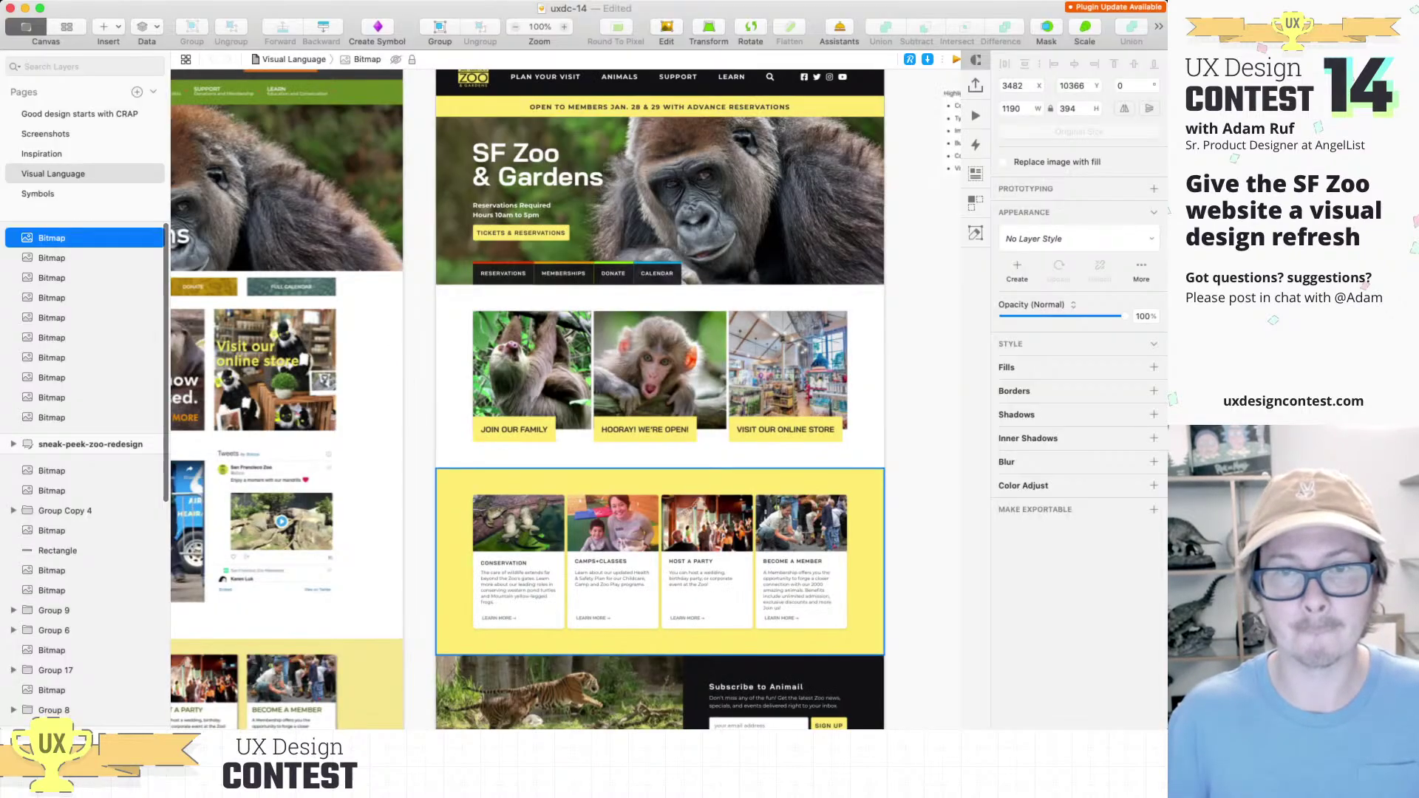
scroll(745, 498, down, 3)
scroll(745, 499, right, 4)
key(Escape)
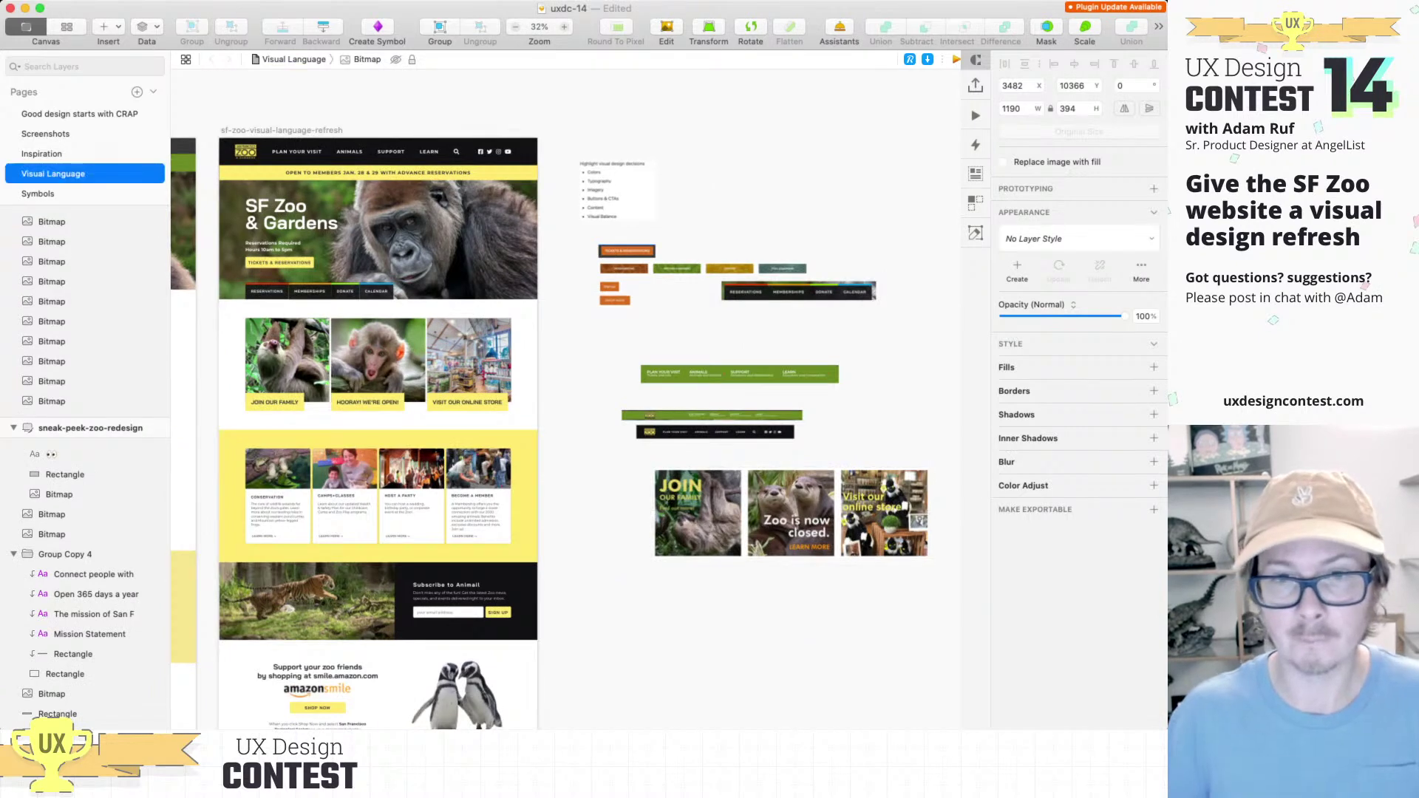
key(super+v)
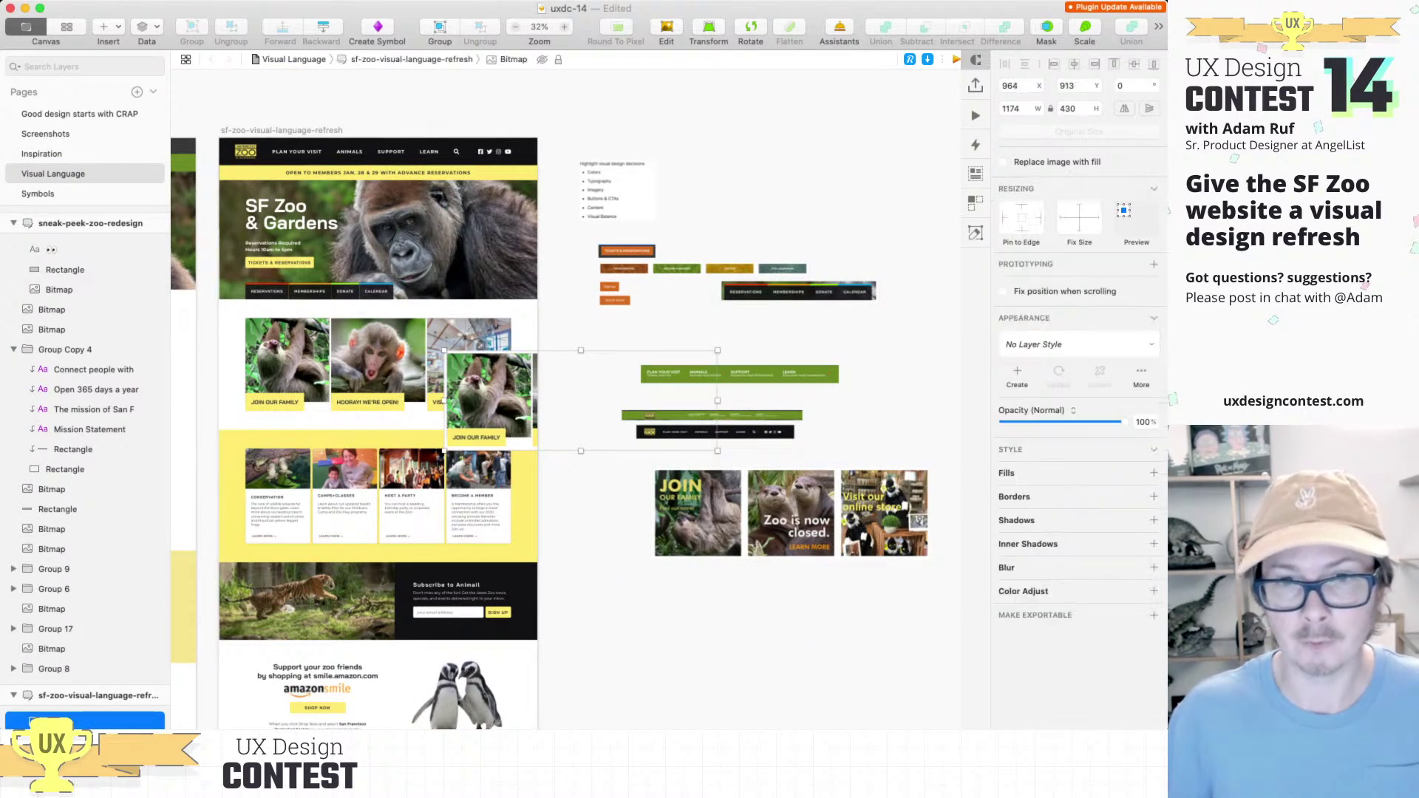
Step: Place the redesign's photo cards directly beneath the current site's image cards
drag(584, 403, 788, 614)
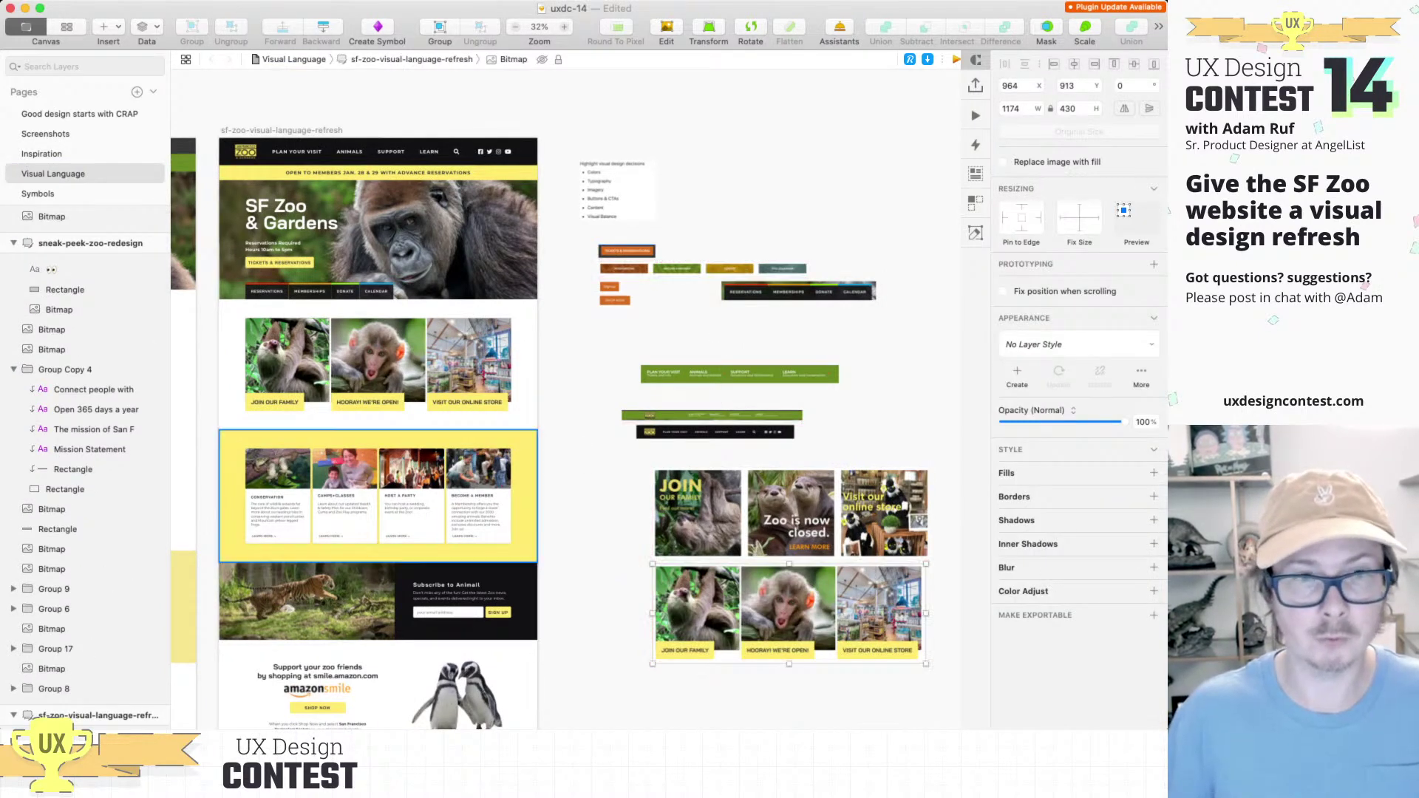
scroll(850, 502, left, 15)
scroll(473, 399, down, 3)
scroll(473, 399, right, 3)
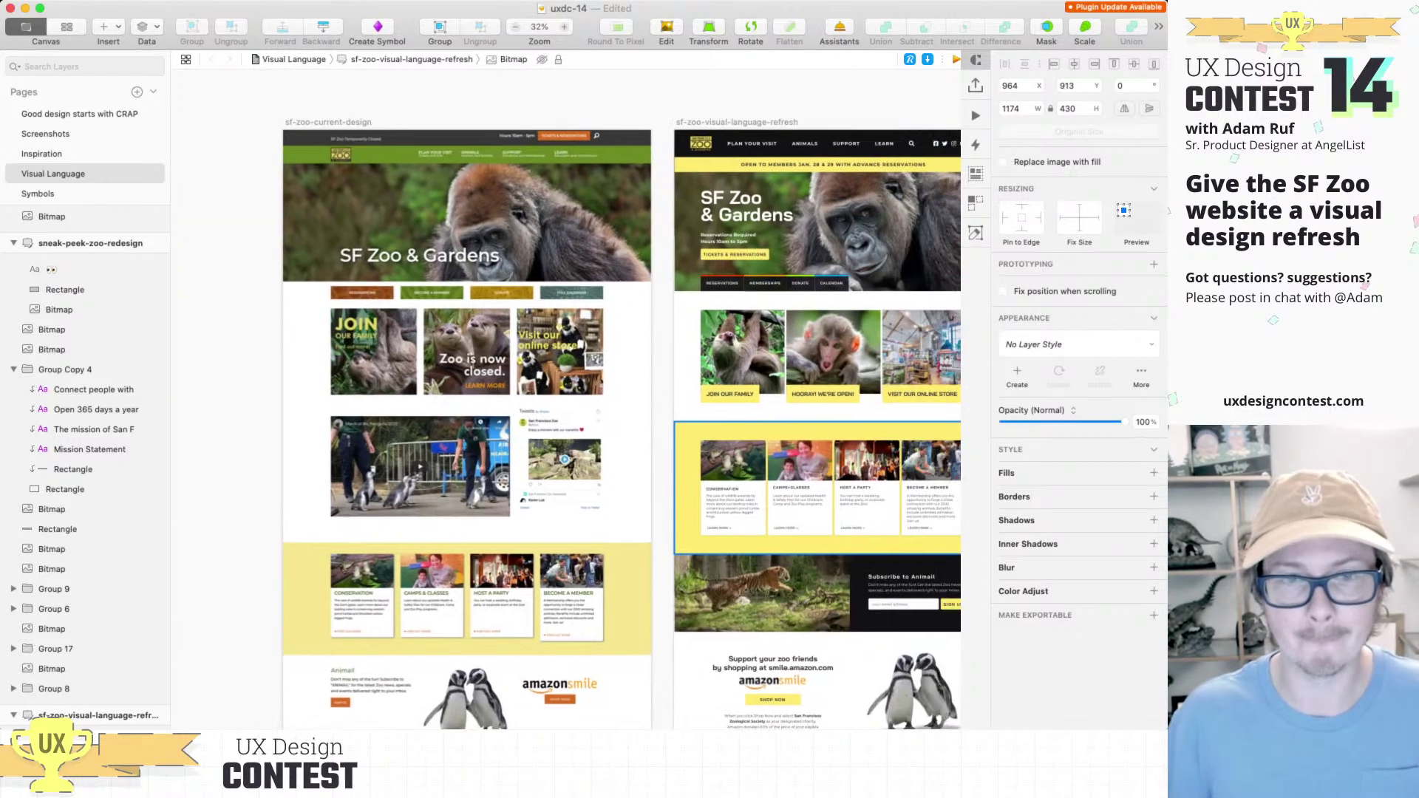
scroll(603, 399, down, 1)
scroll(603, 399, right, 2)
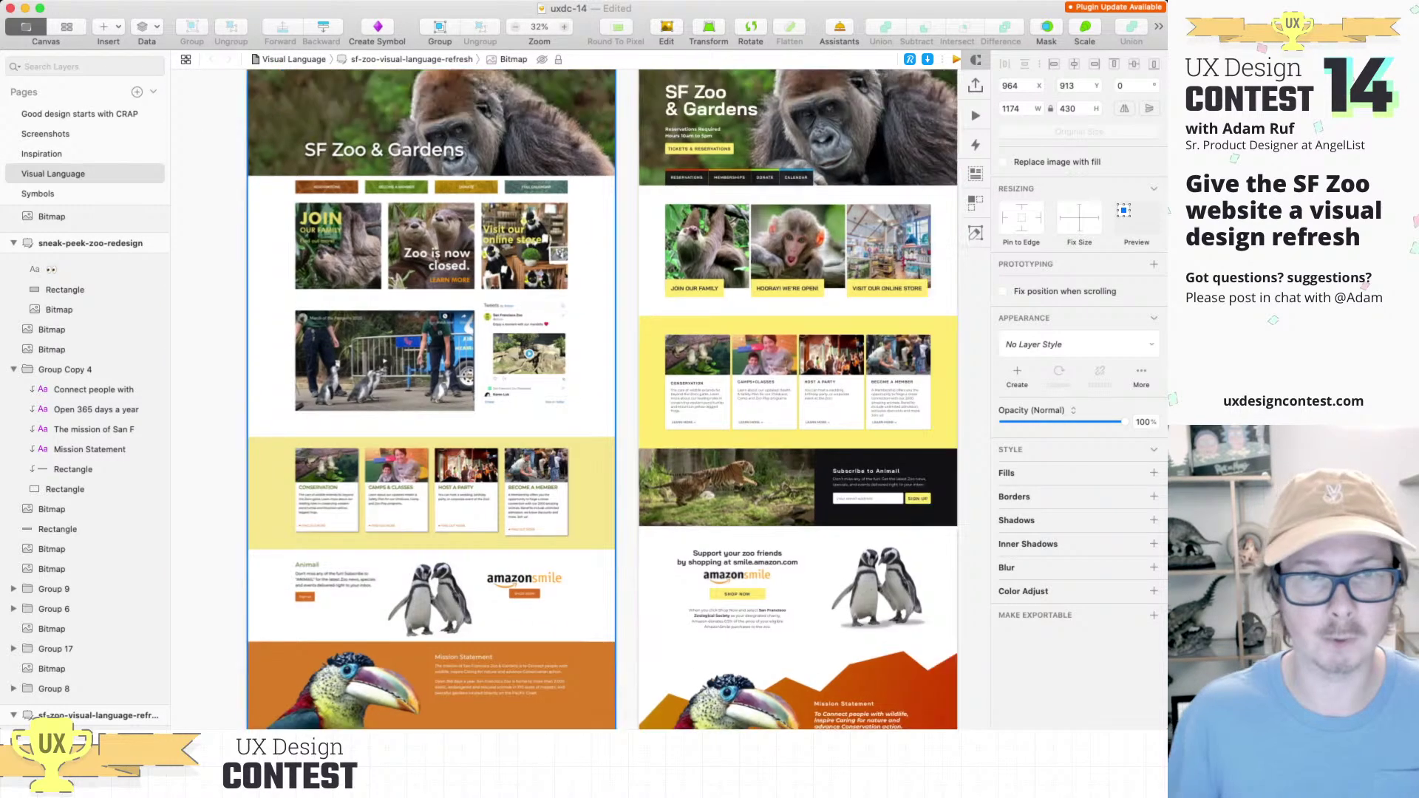
Step: Show the current SF Zoo design full-screen at its penguin video and Tweets section
key(cmd+0)
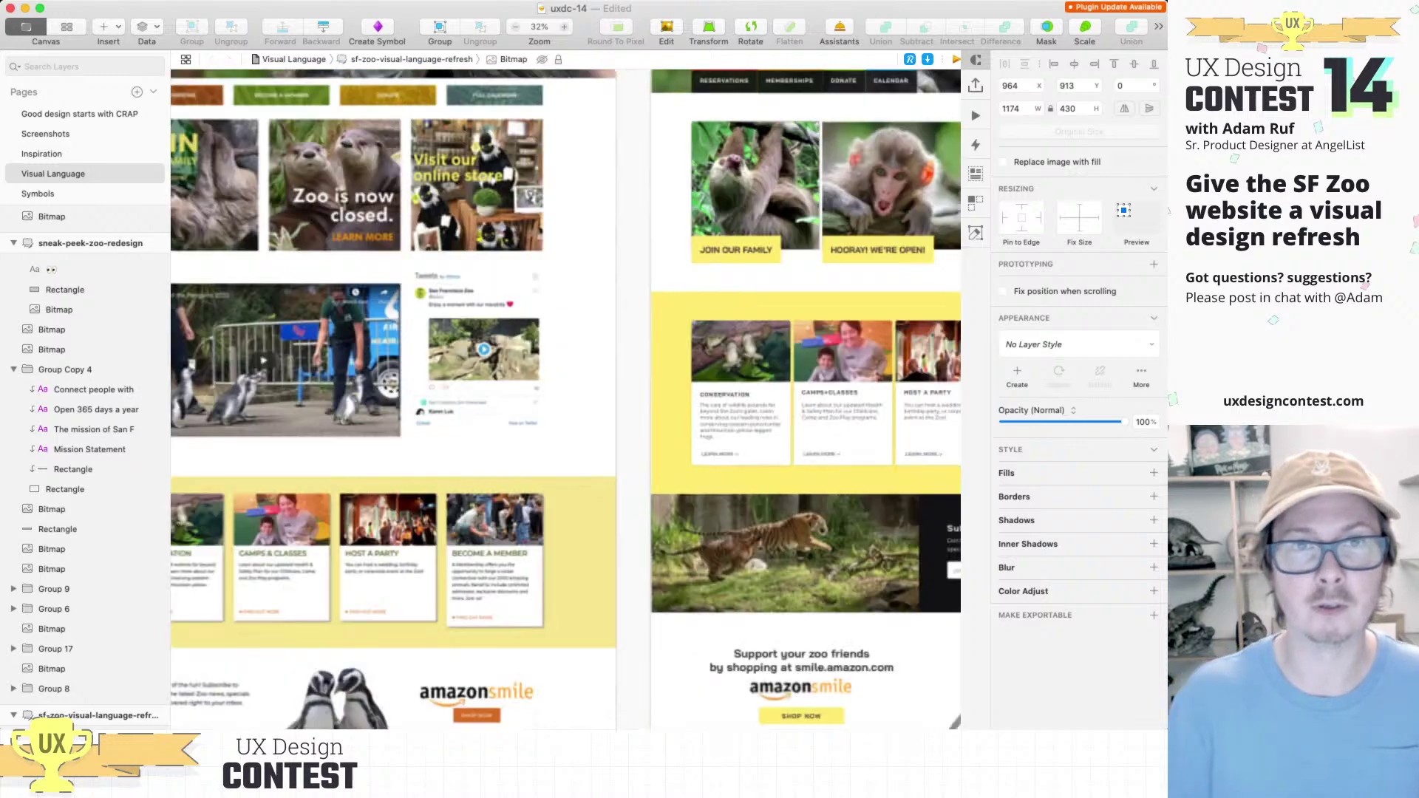
key(super+minus)
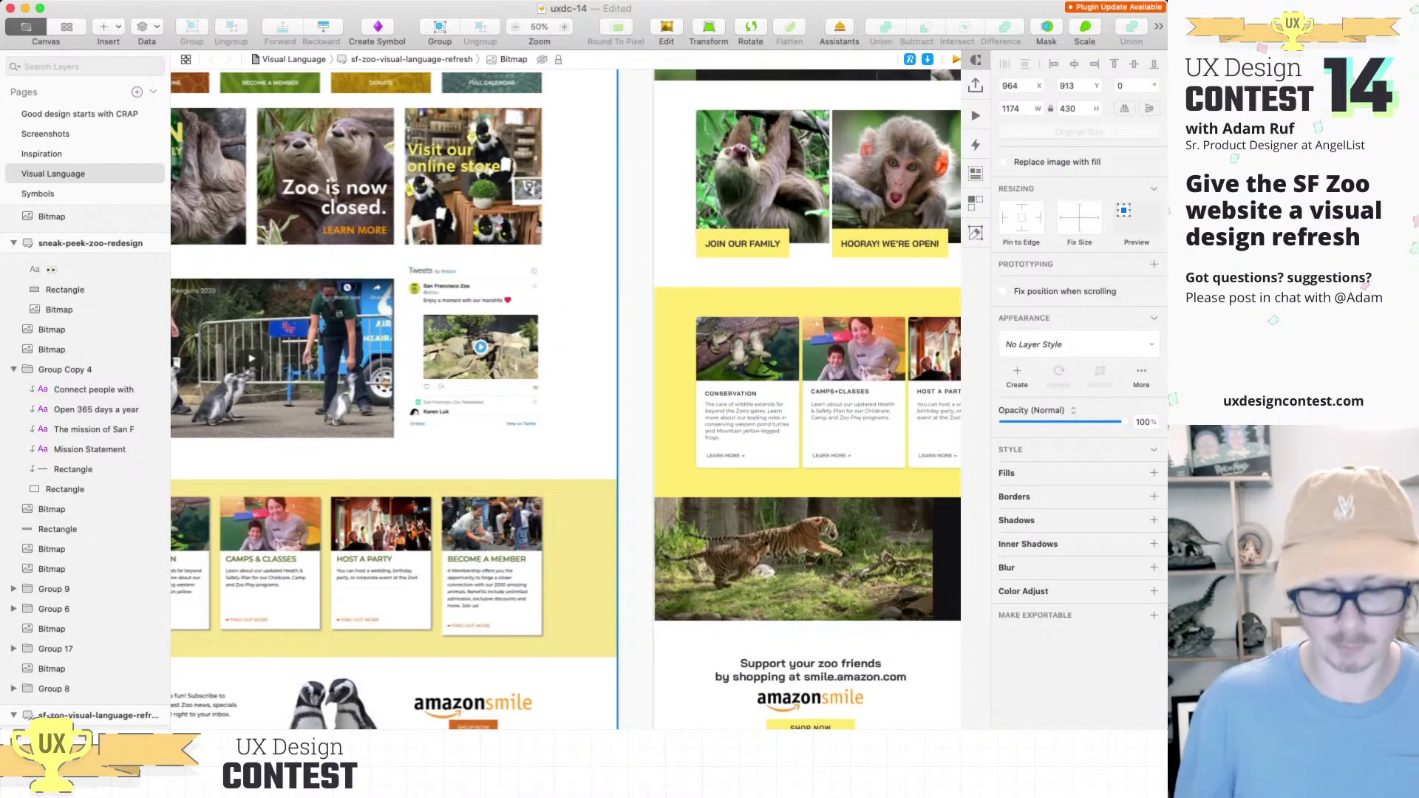
scroll(566, 399, left, 2)
key(super+minus)
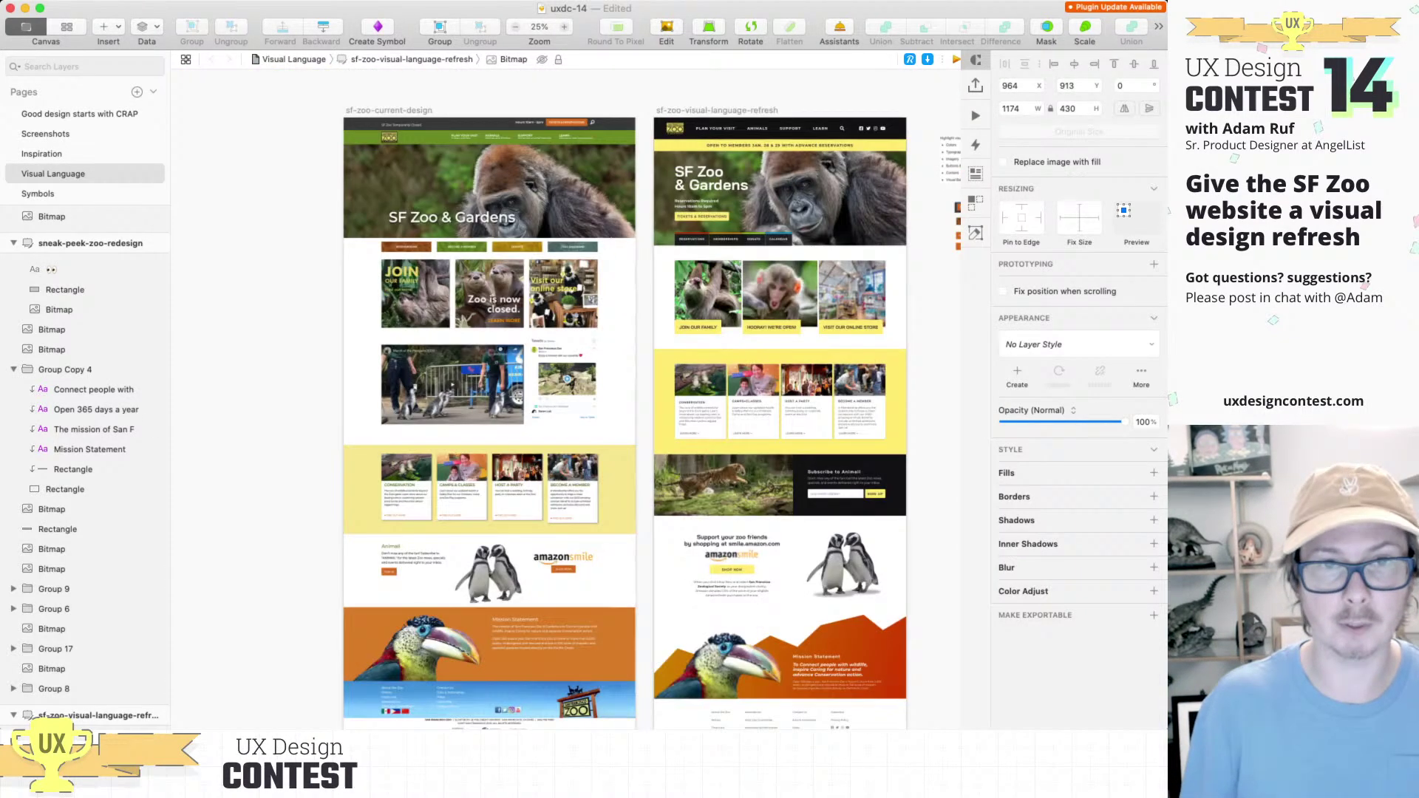
key(super+0)
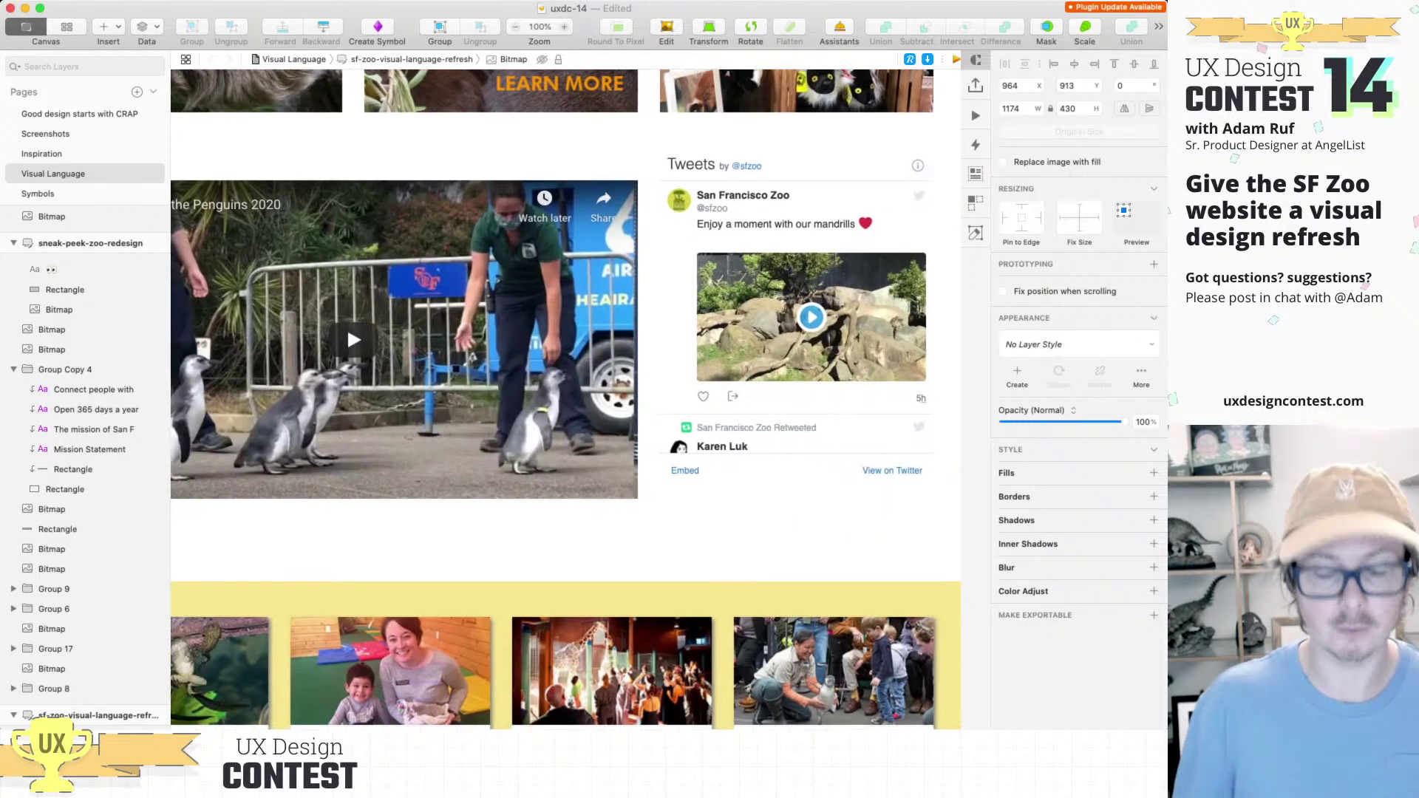
click(404, 340)
key(super+period)
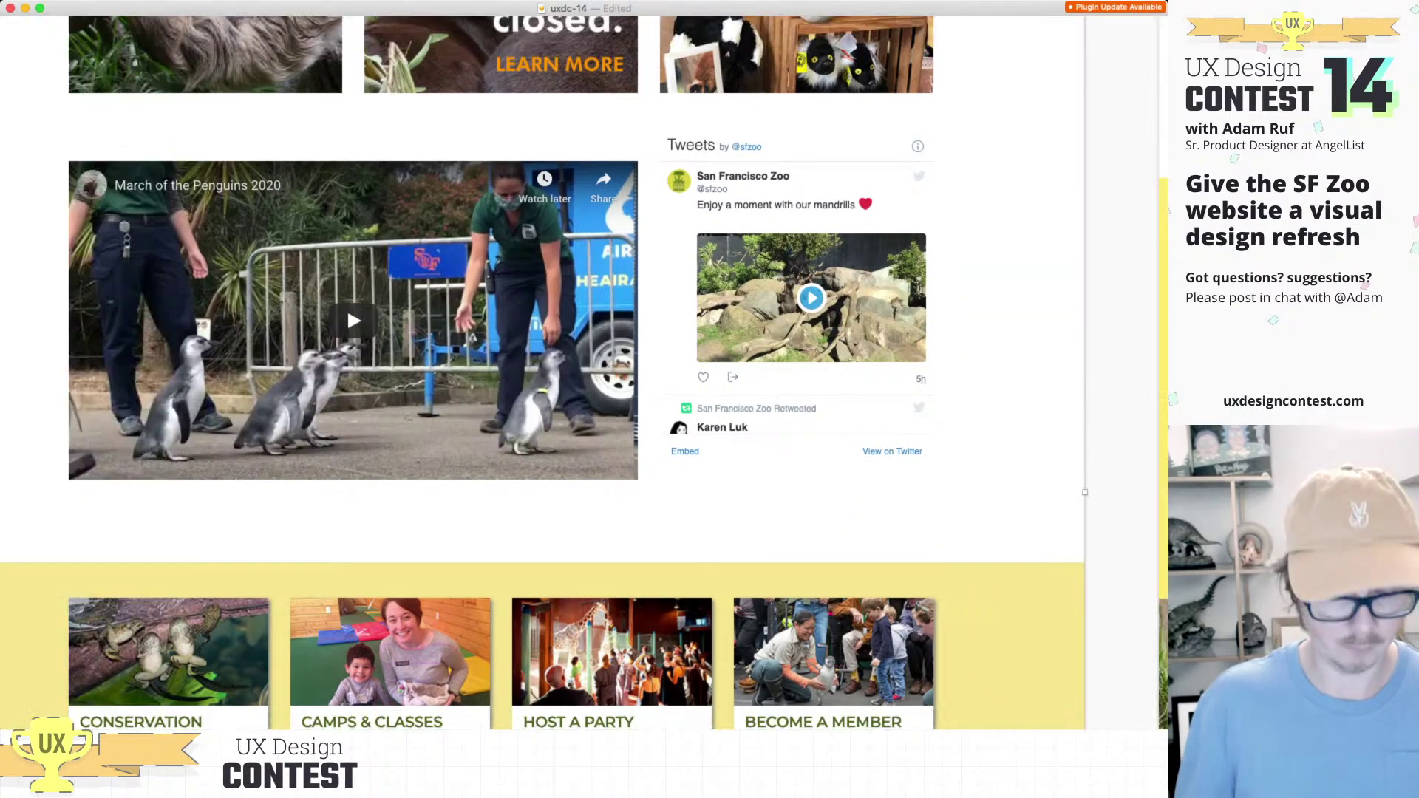
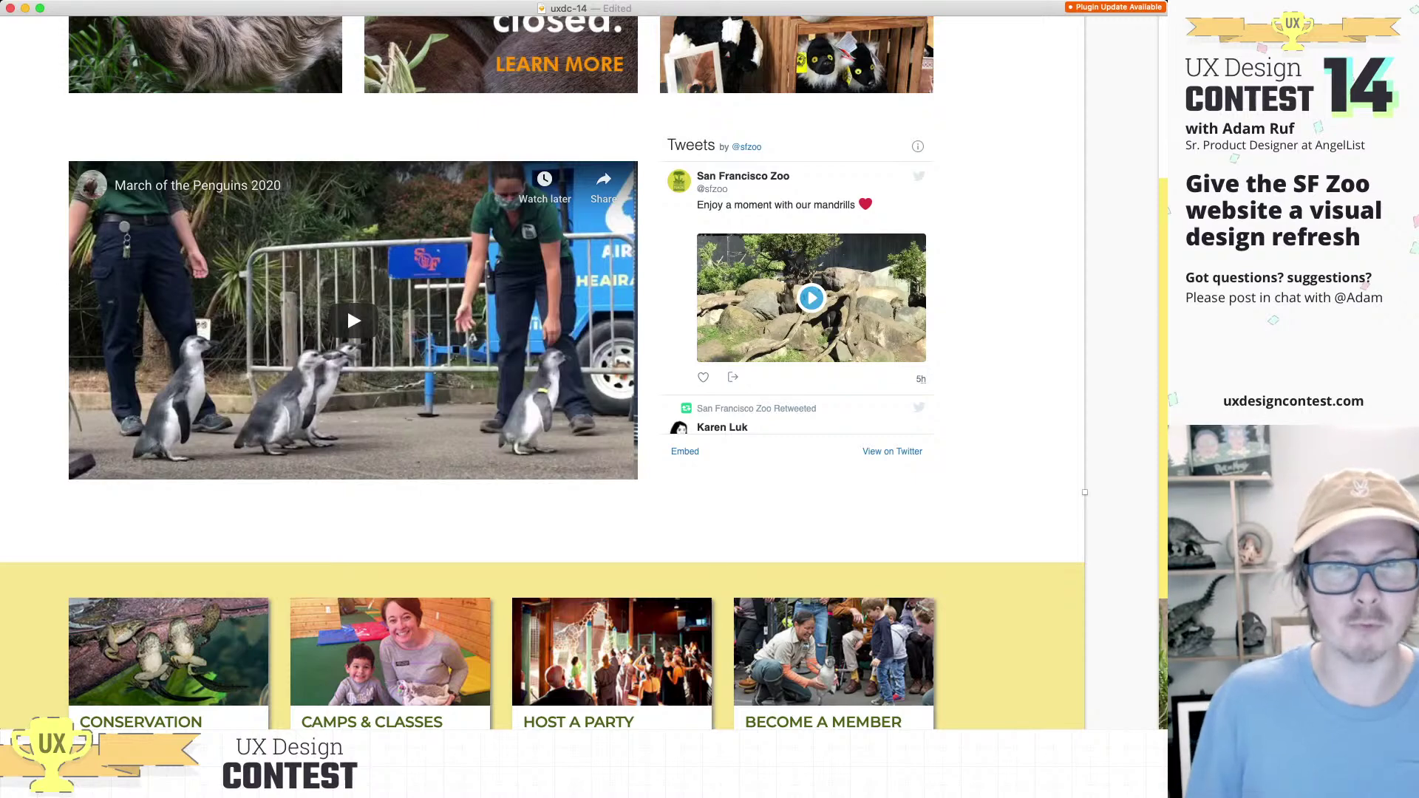
Step: Paste the penguin video and Tweets screenshot and drag it beneath the sampled tile rows
key(super+minus)
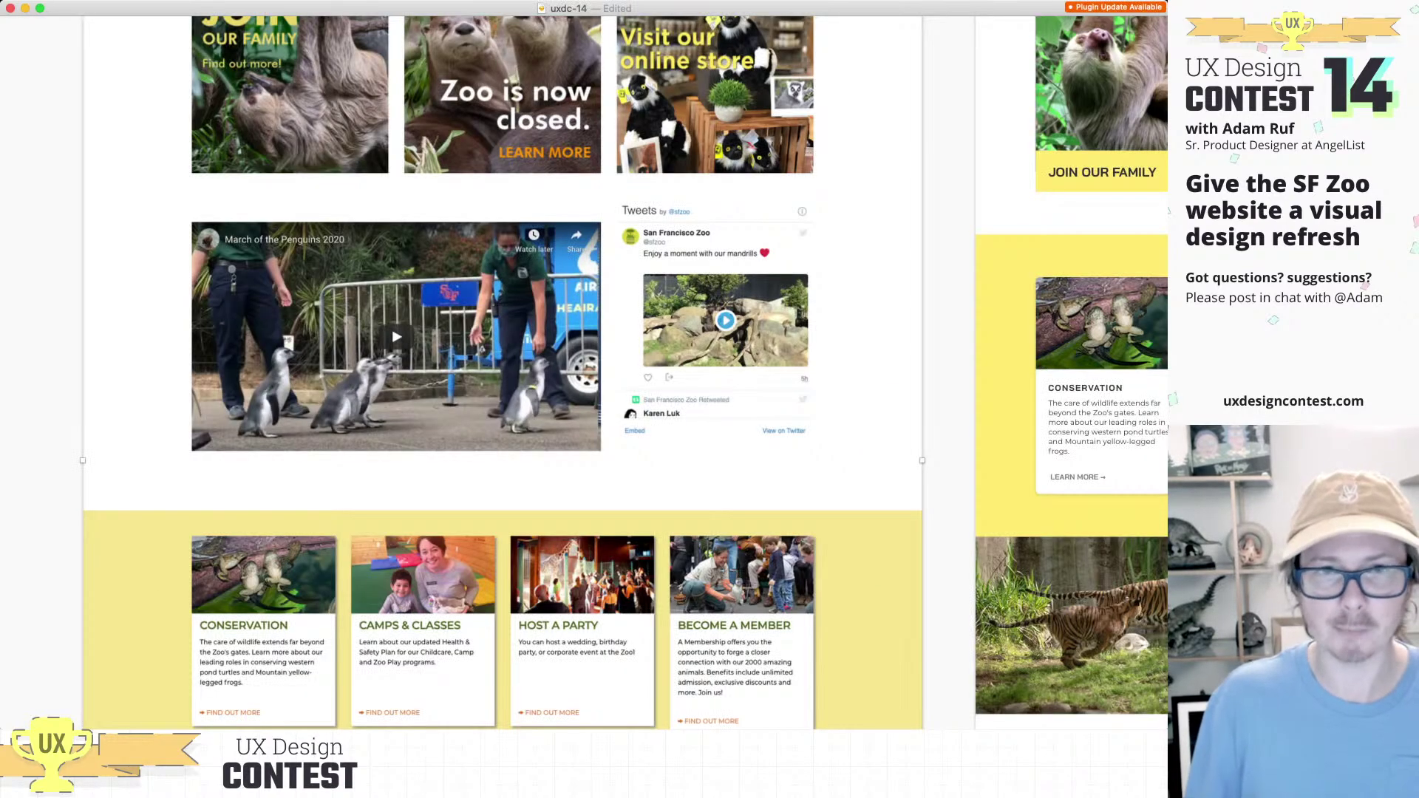
scroll(592, 370, right, 5)
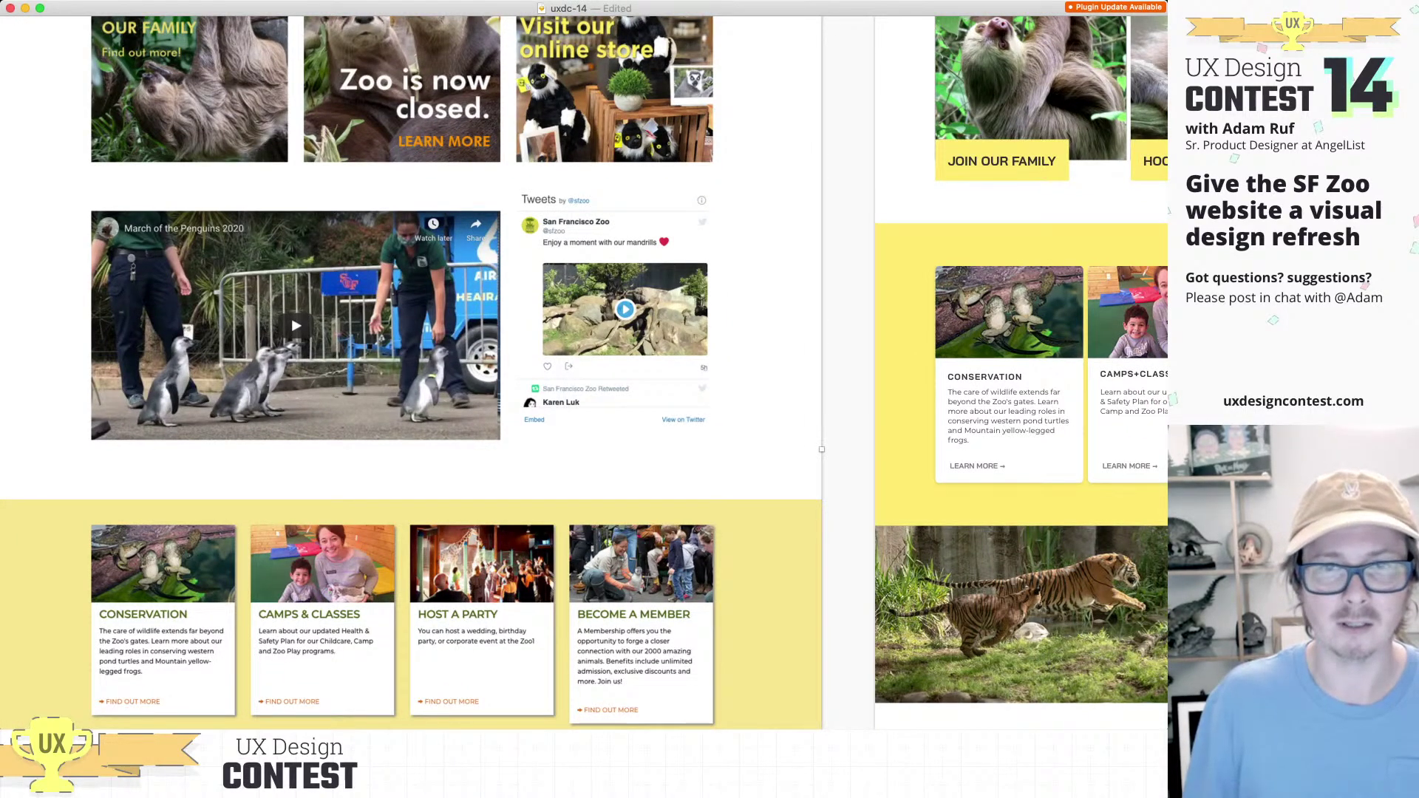
key(super+minus)
scroll(591, 370, right, 2)
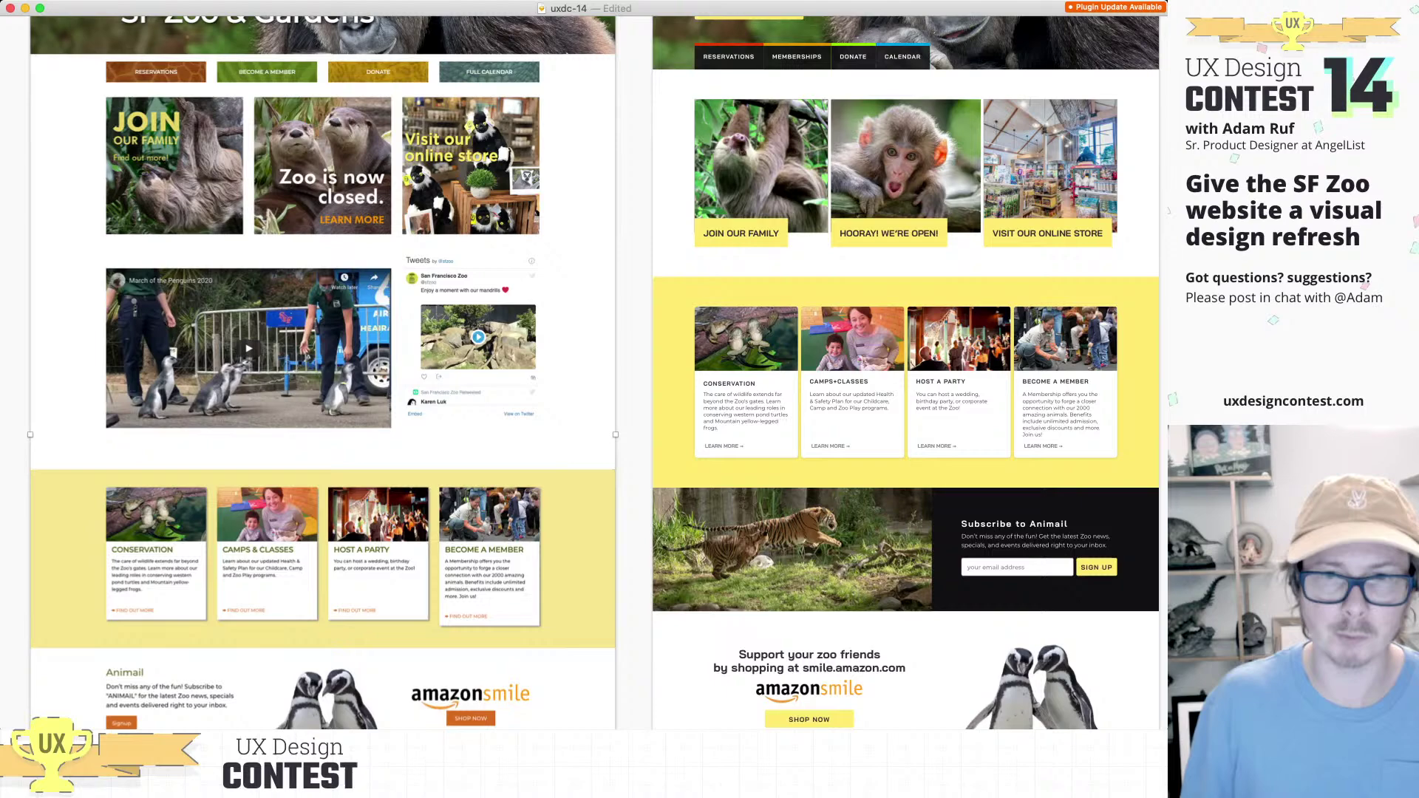
scroll(591, 369, right, 10)
scroll(592, 370, up, 5)
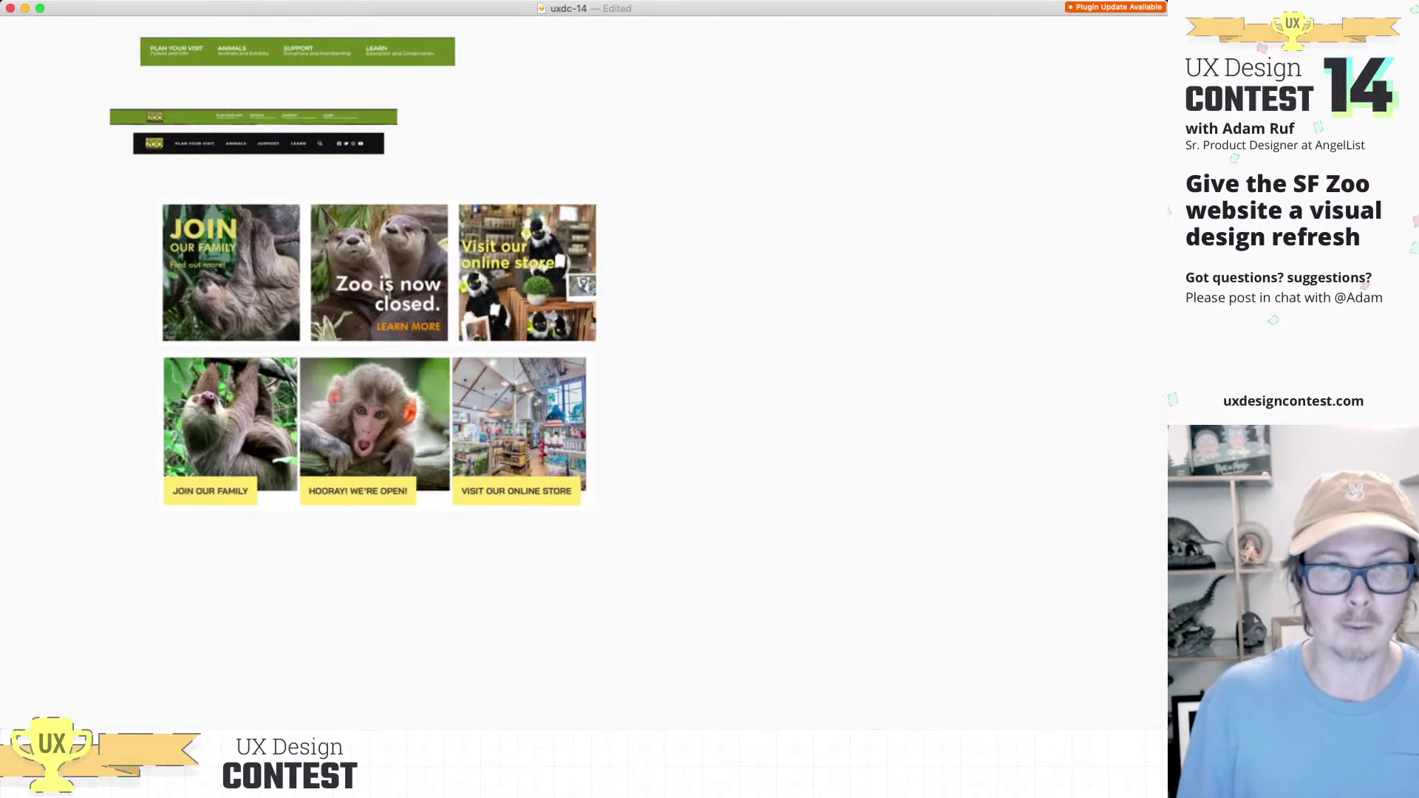
key(super+v)
drag(583, 377, 371, 626)
Step: Zoom out and pan across both SF Zoo artboards to check the screenshot's placement
scroll(591, 370, down, 5)
key(super+minus)
scroll(591, 369, left, 5)
scroll(591, 369, up, 5)
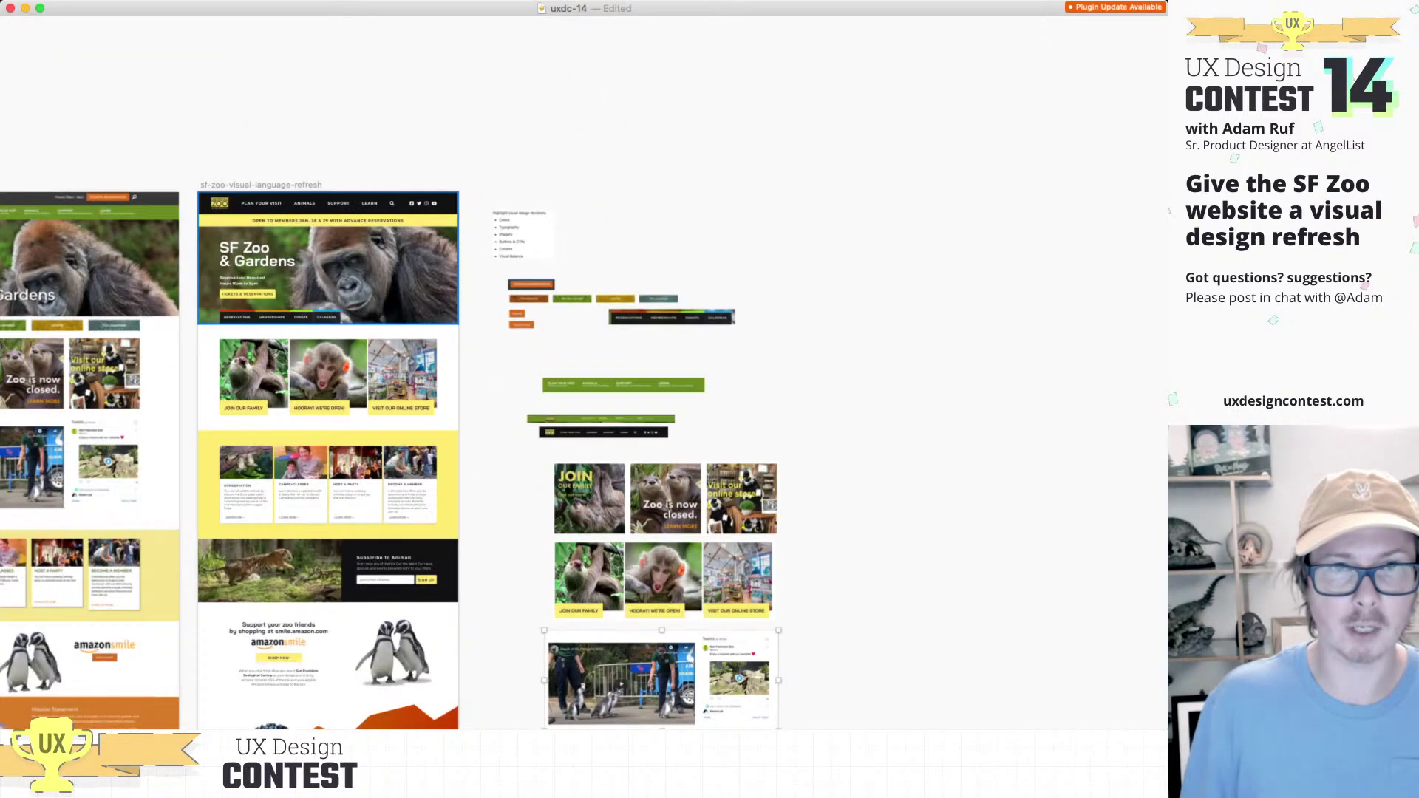
scroll(390, 225, up, 5)
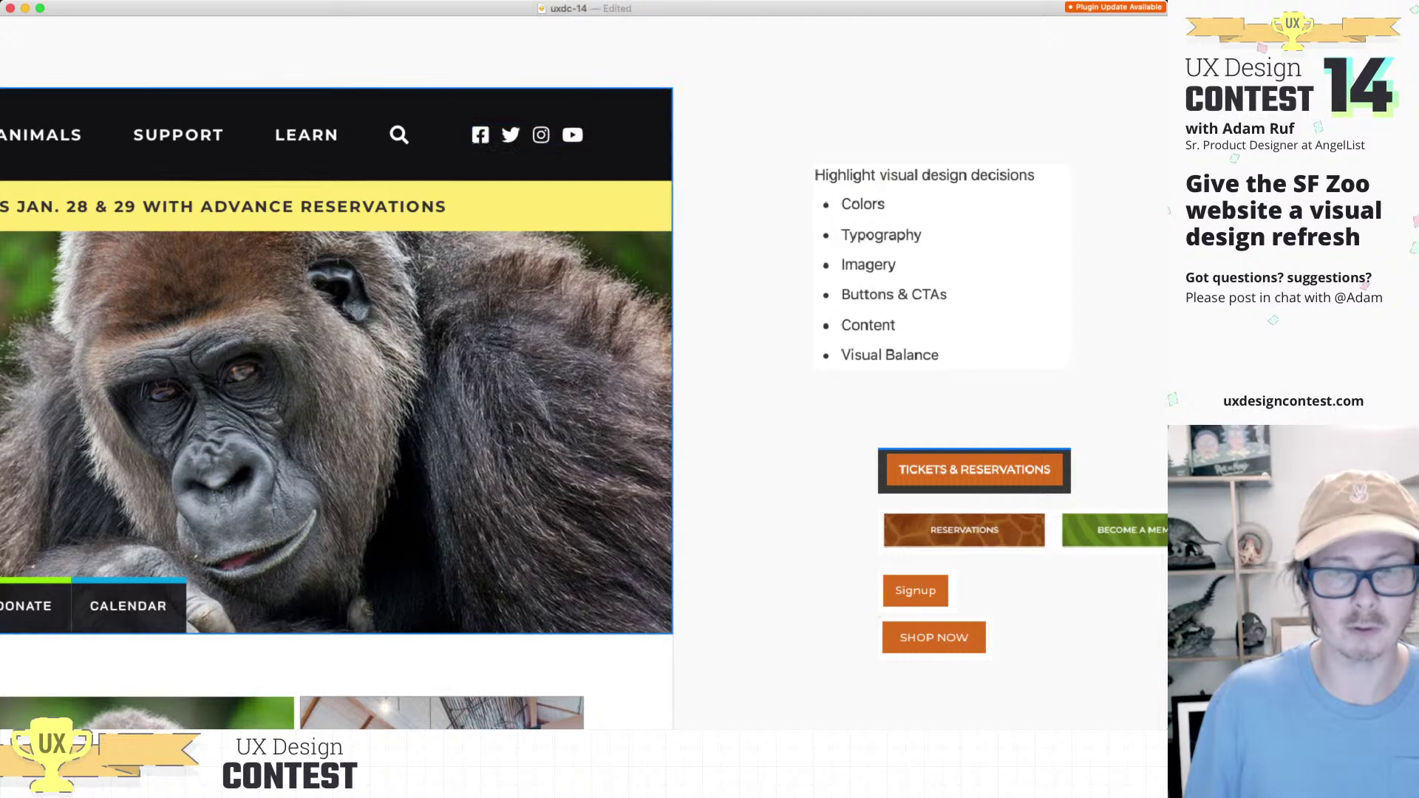
scroll(589, 370, down, 1)
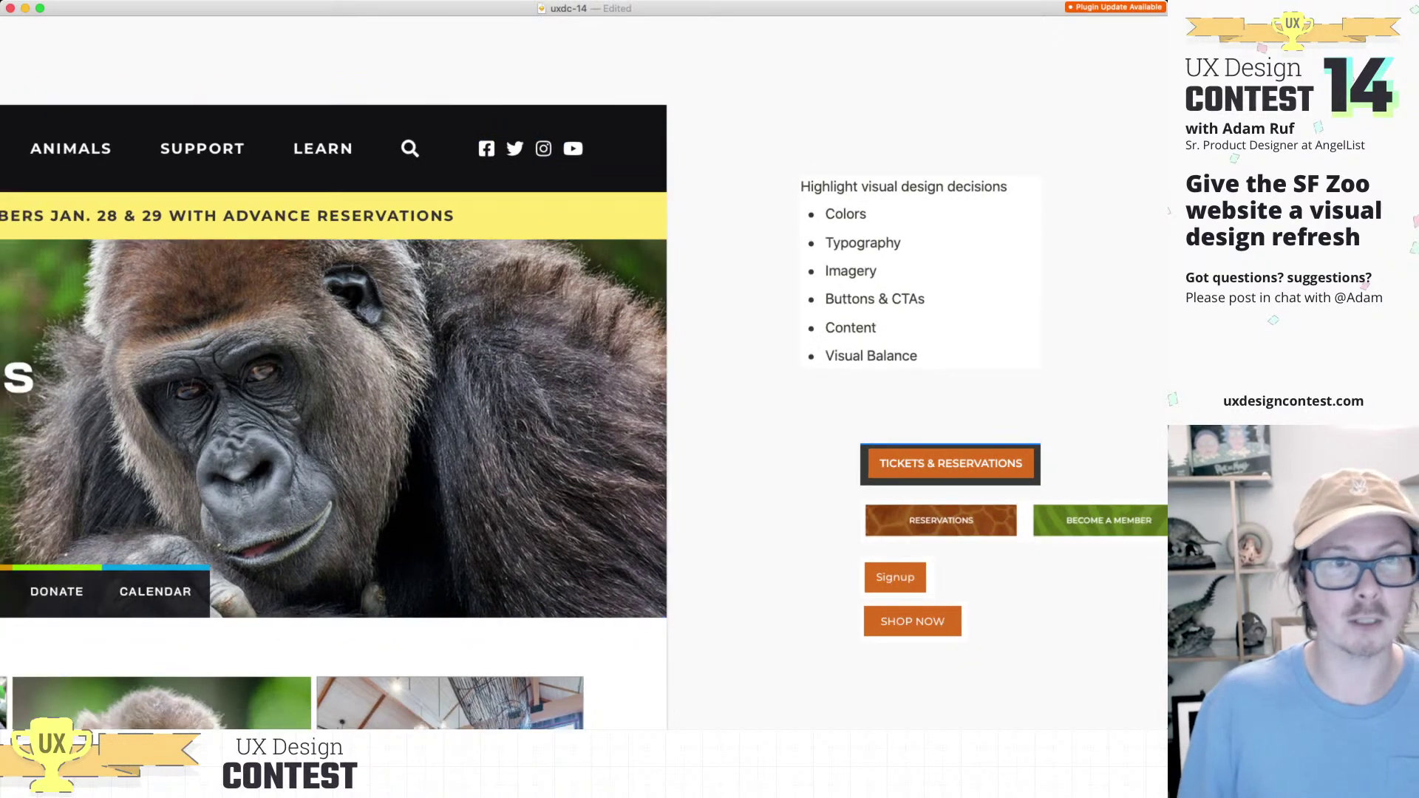
scroll(399, 413, left, 5)
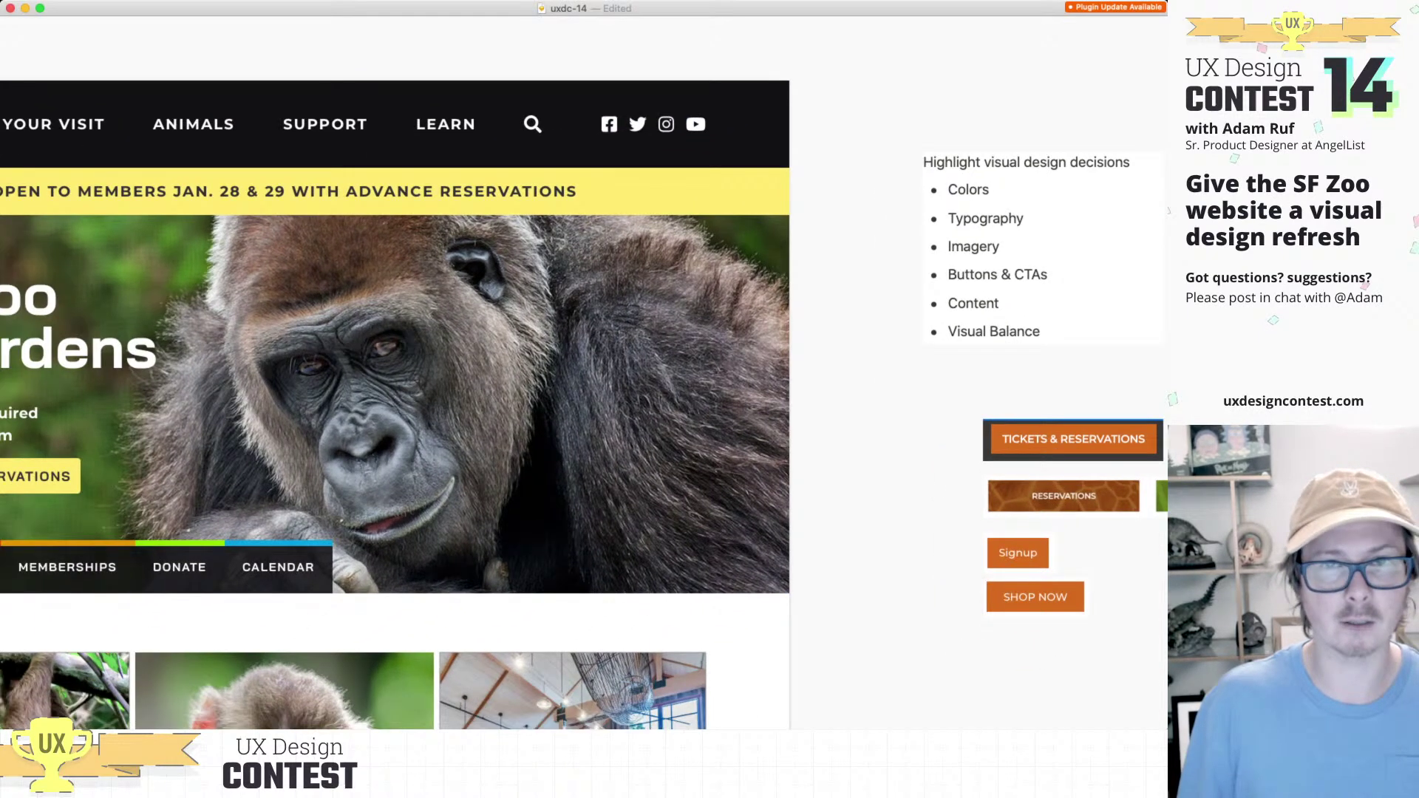
scroll(395, 404, right, 1)
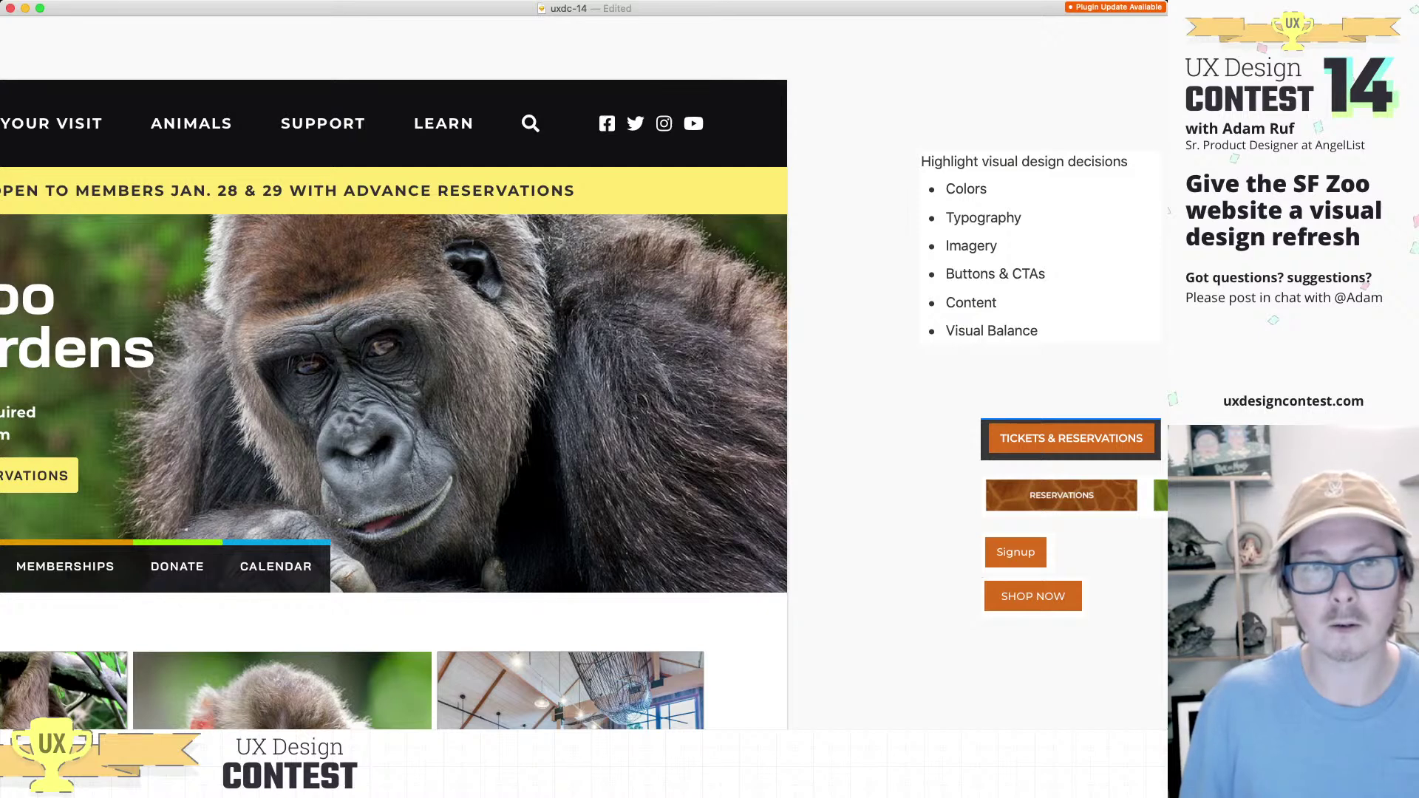
scroll(1014, 507, down, 5)
Step: Paste the dark LEARN navigation bar sample and place it under the penguin video
scroll(1014, 507, down, 10)
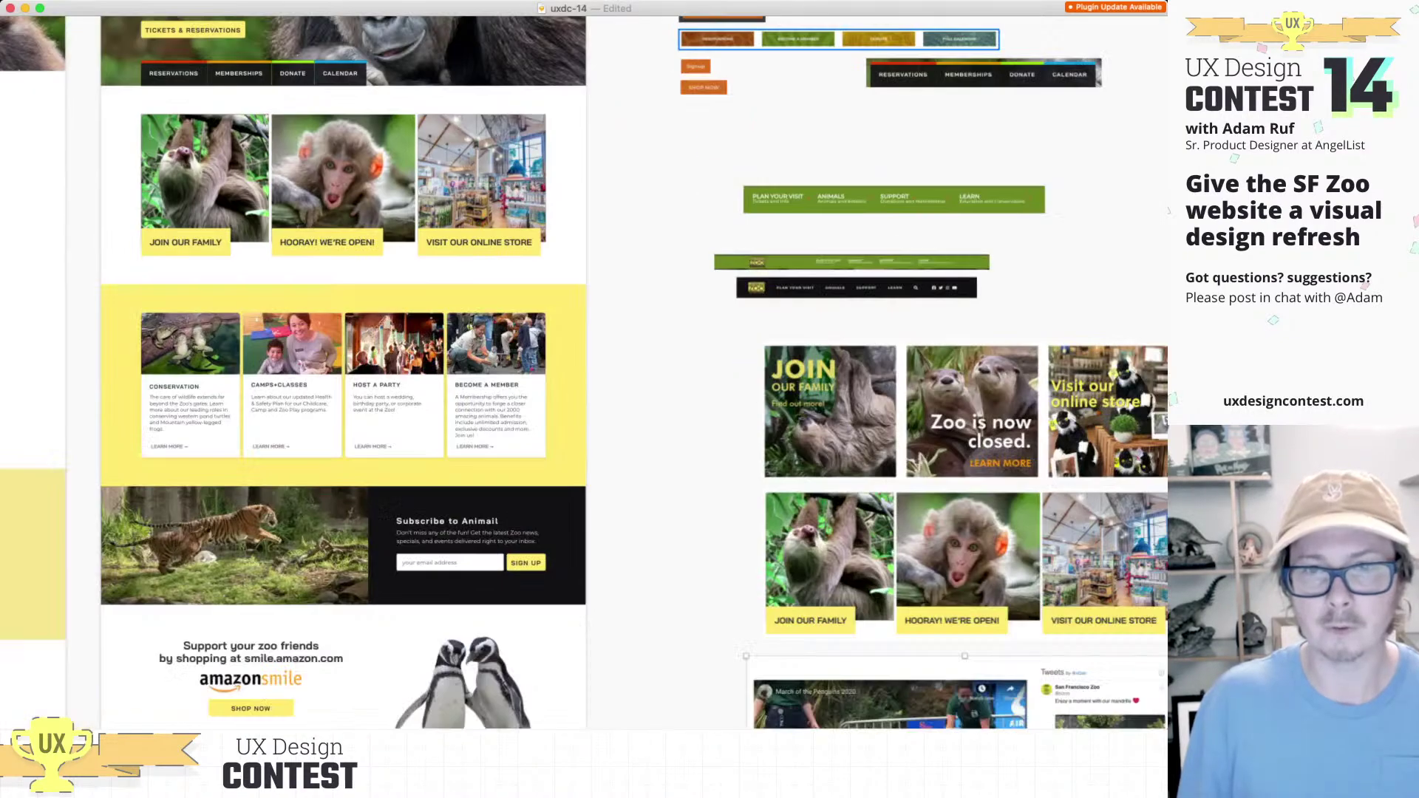
key(super+v)
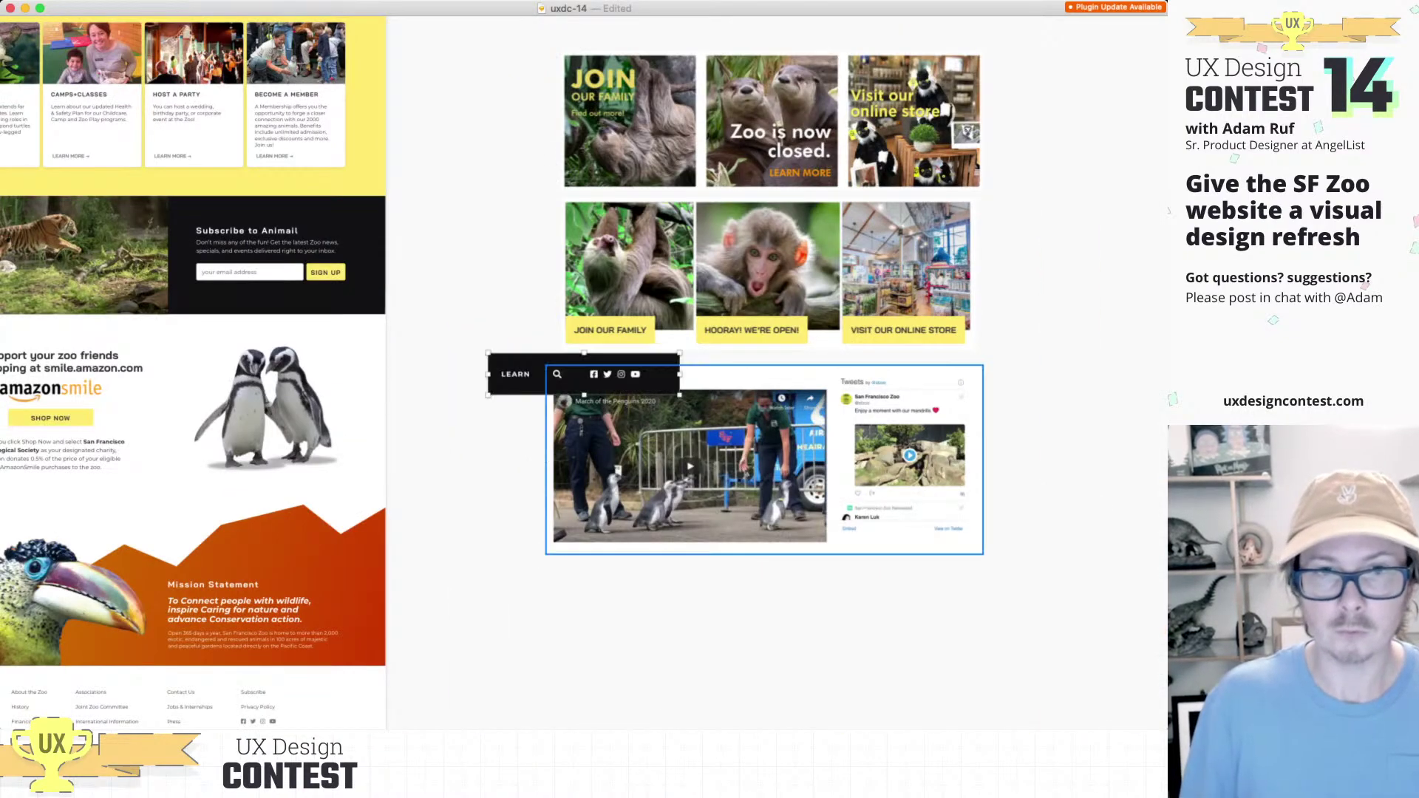
drag(590, 397, 636, 564)
scroll(584, 370, left, 5)
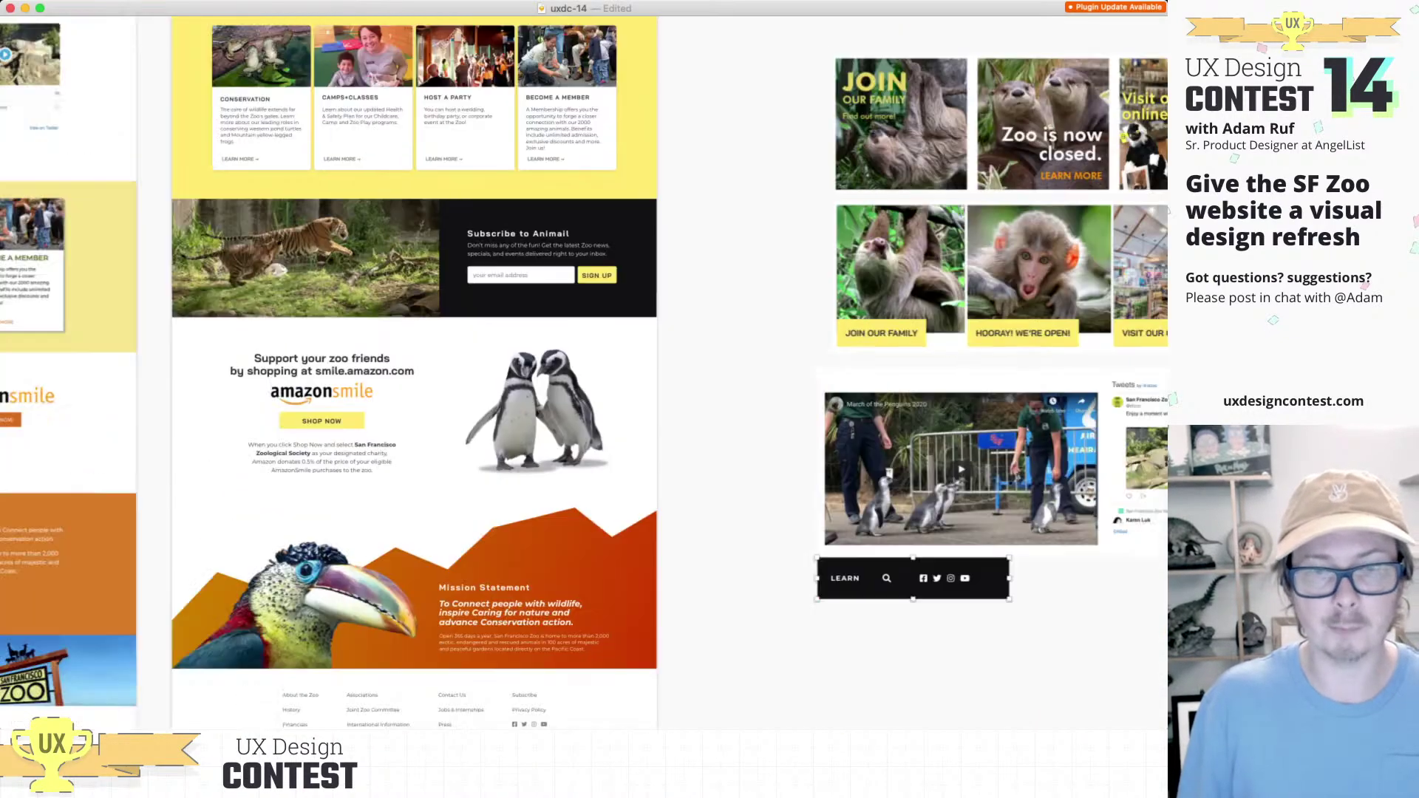
scroll(583, 370, down, 10)
scroll(392, 258, up, 5)
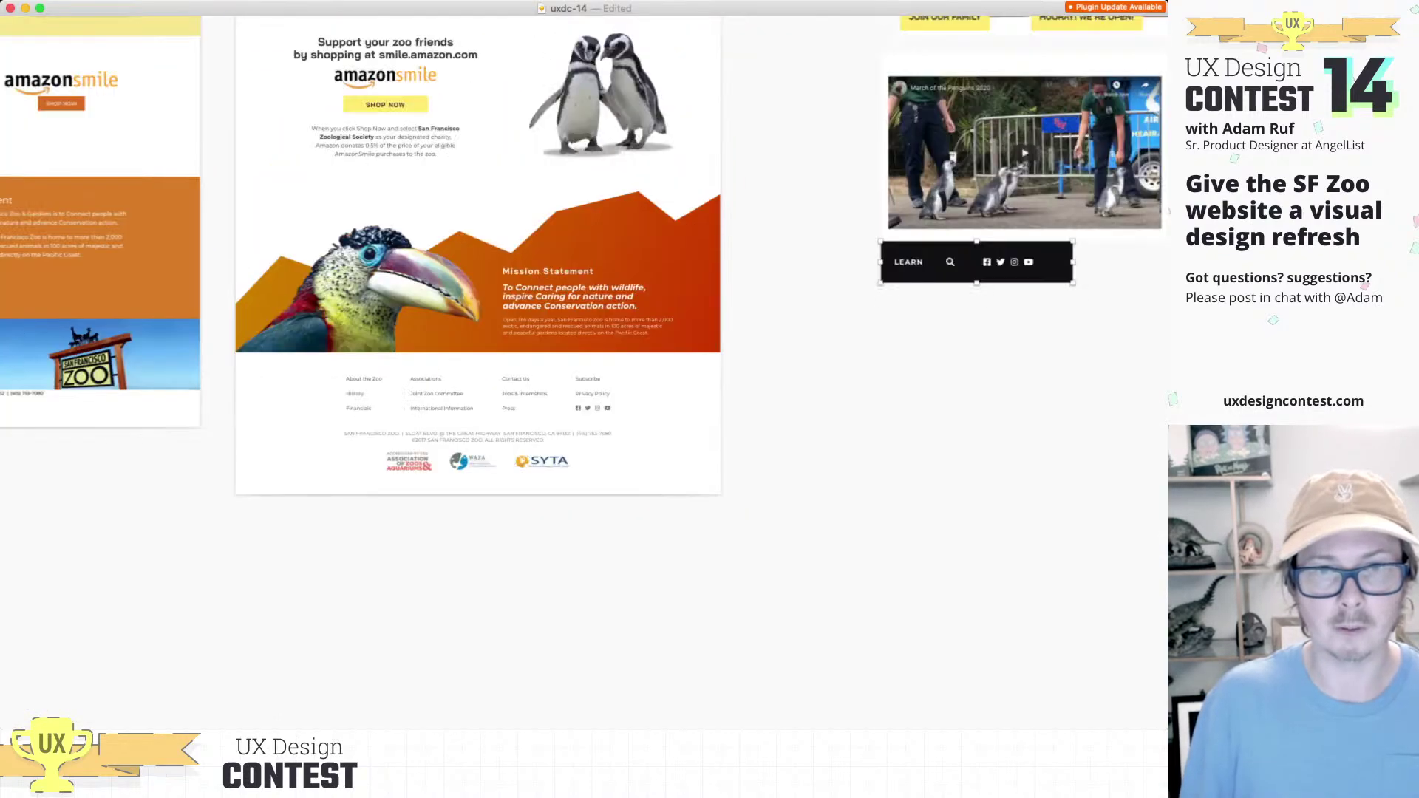
Step: Zoom to the page design's footer and bring back the toolbar and side panels
click(473, 414)
key(super+2)
scroll(581, 375, up, 5)
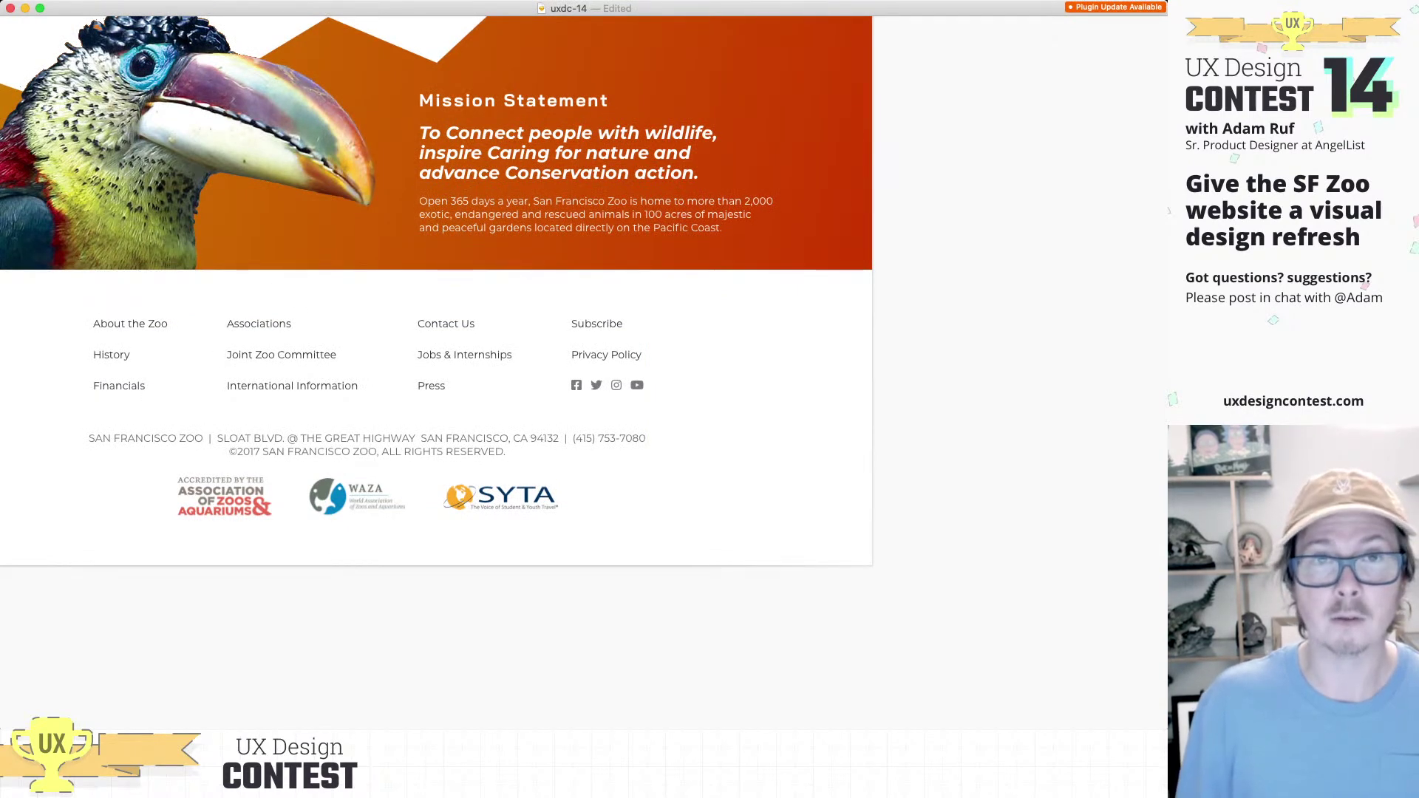
key(super+period)
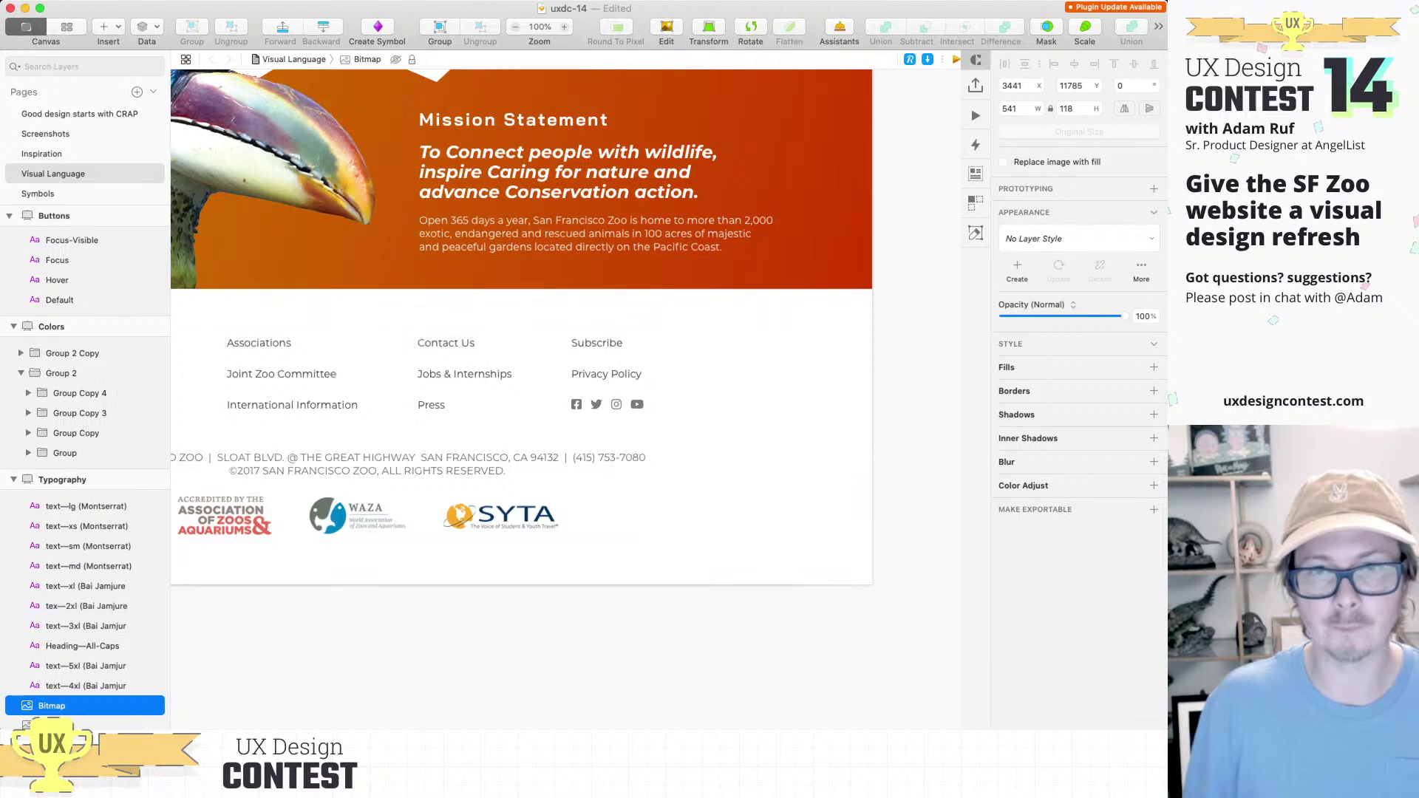
Step: Move the small footer-links bitmap sample below the LEARN bar
scroll(521, 325, down, 3)
scroll(521, 325, up, 10)
scroll(521, 325, right, 2)
scroll(704, 528, down, 5)
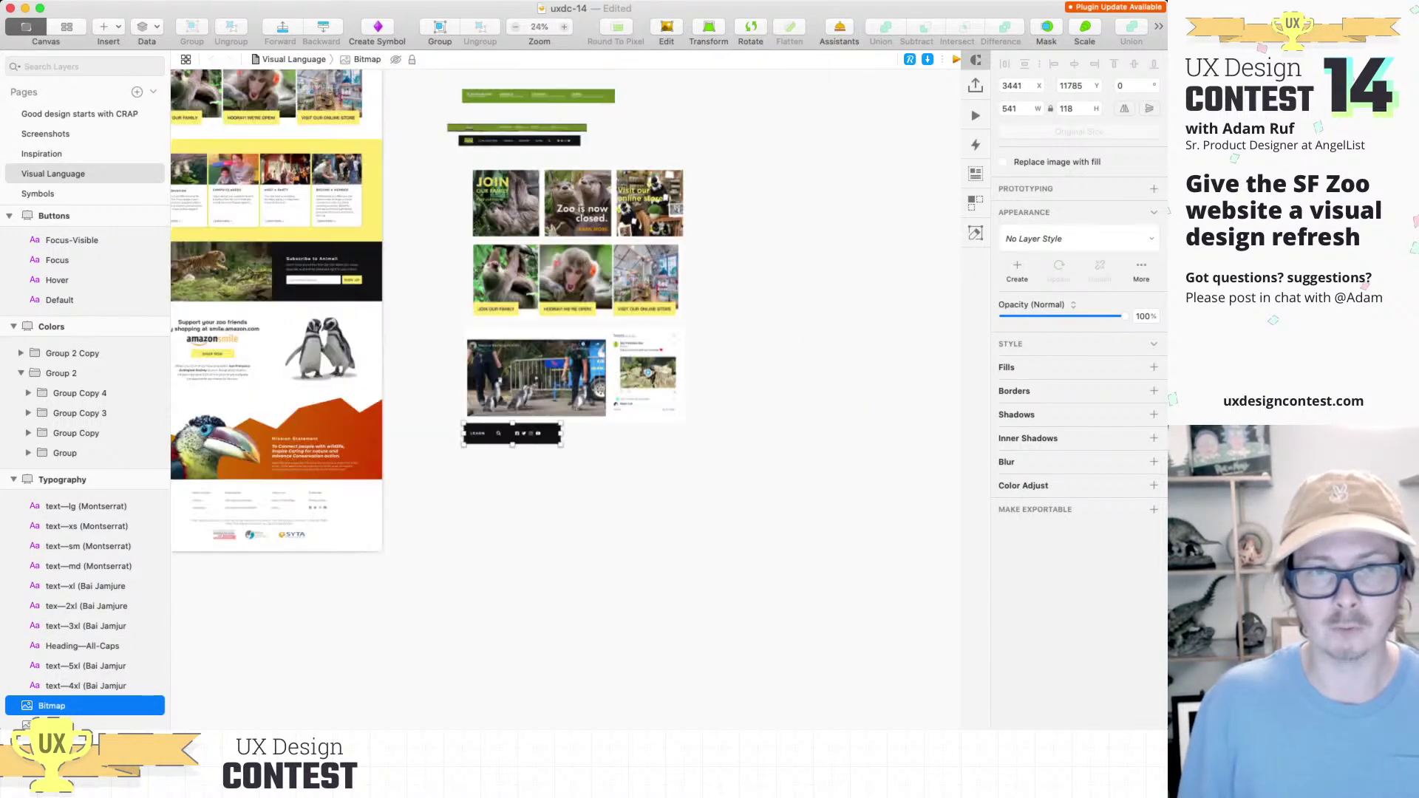
drag(580, 400, 478, 474)
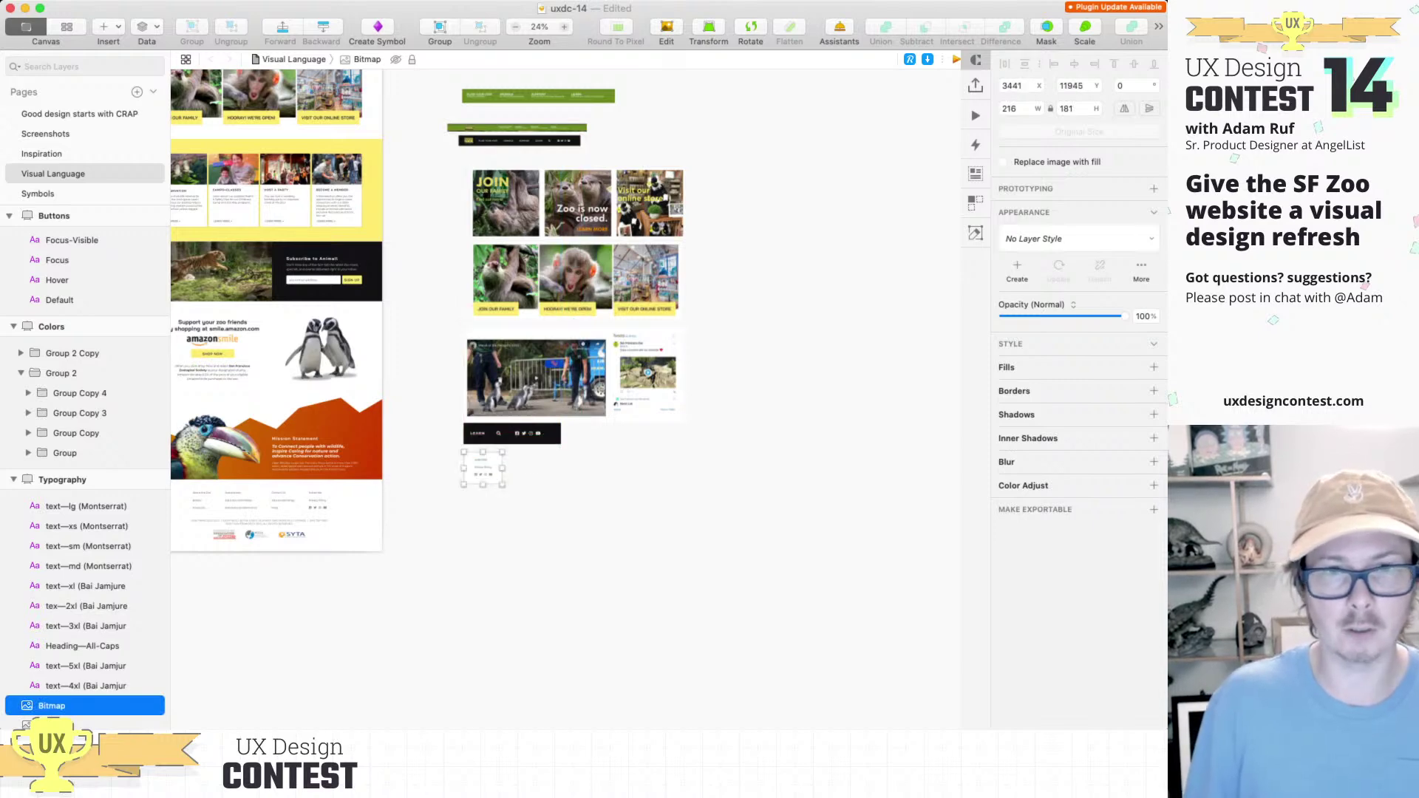
scroll(478, 474, down, 4)
scroll(478, 474, up, 3)
scroll(534, 439, up, 3)
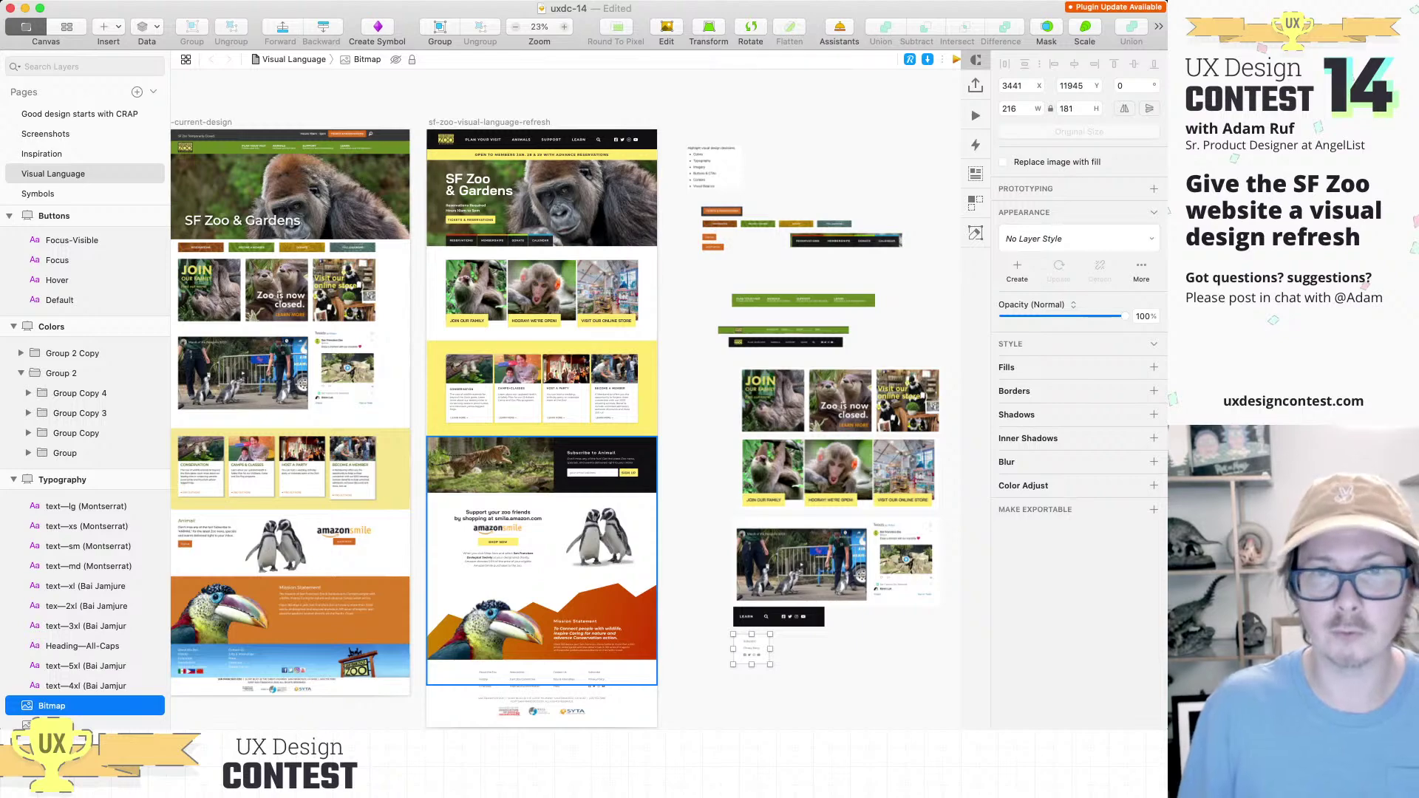
scroll(517, 377, up, 1)
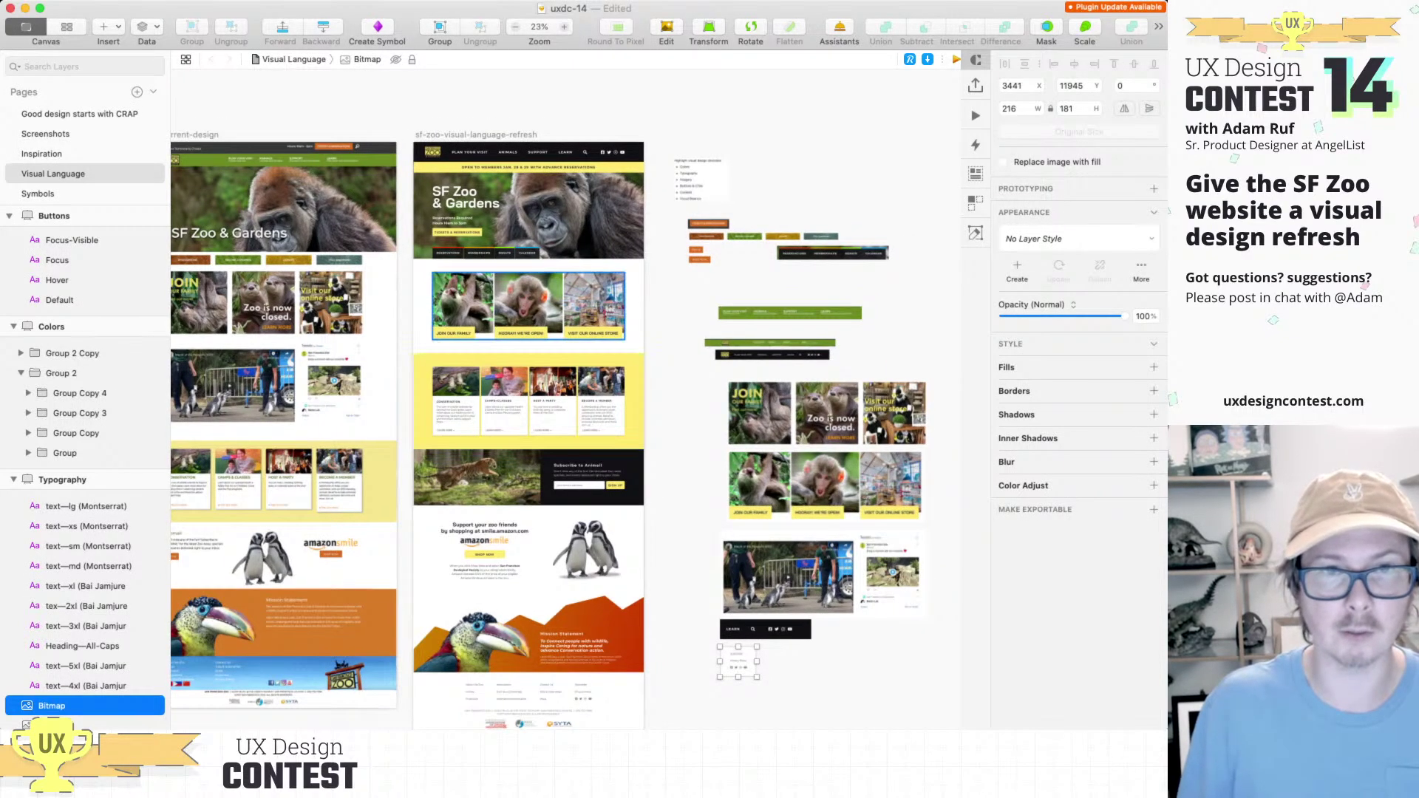
scroll(518, 377, up, 5)
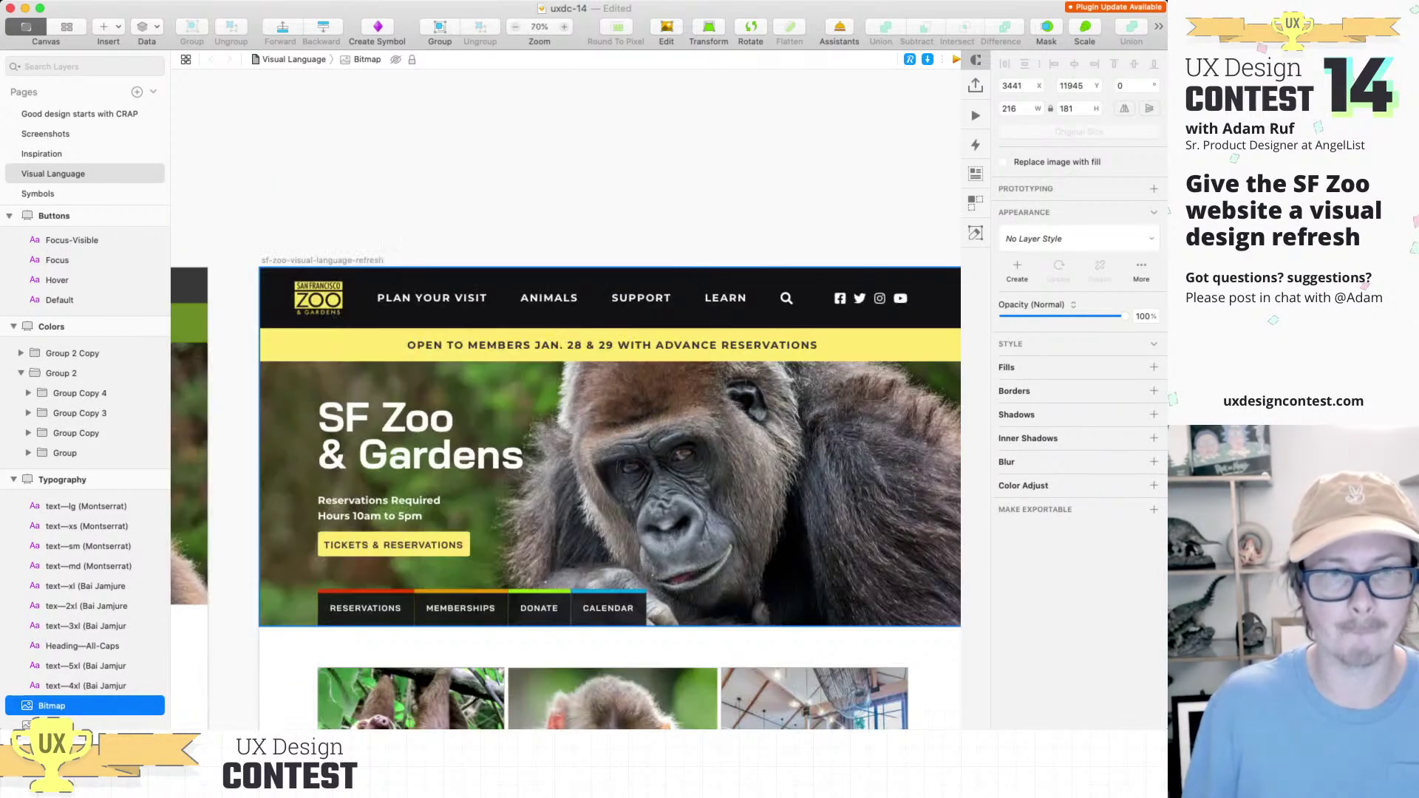
Step: Paste the yellow TICKETS & RESERVATIONS button image beside the other button samples
click(609, 443)
key(super+0)
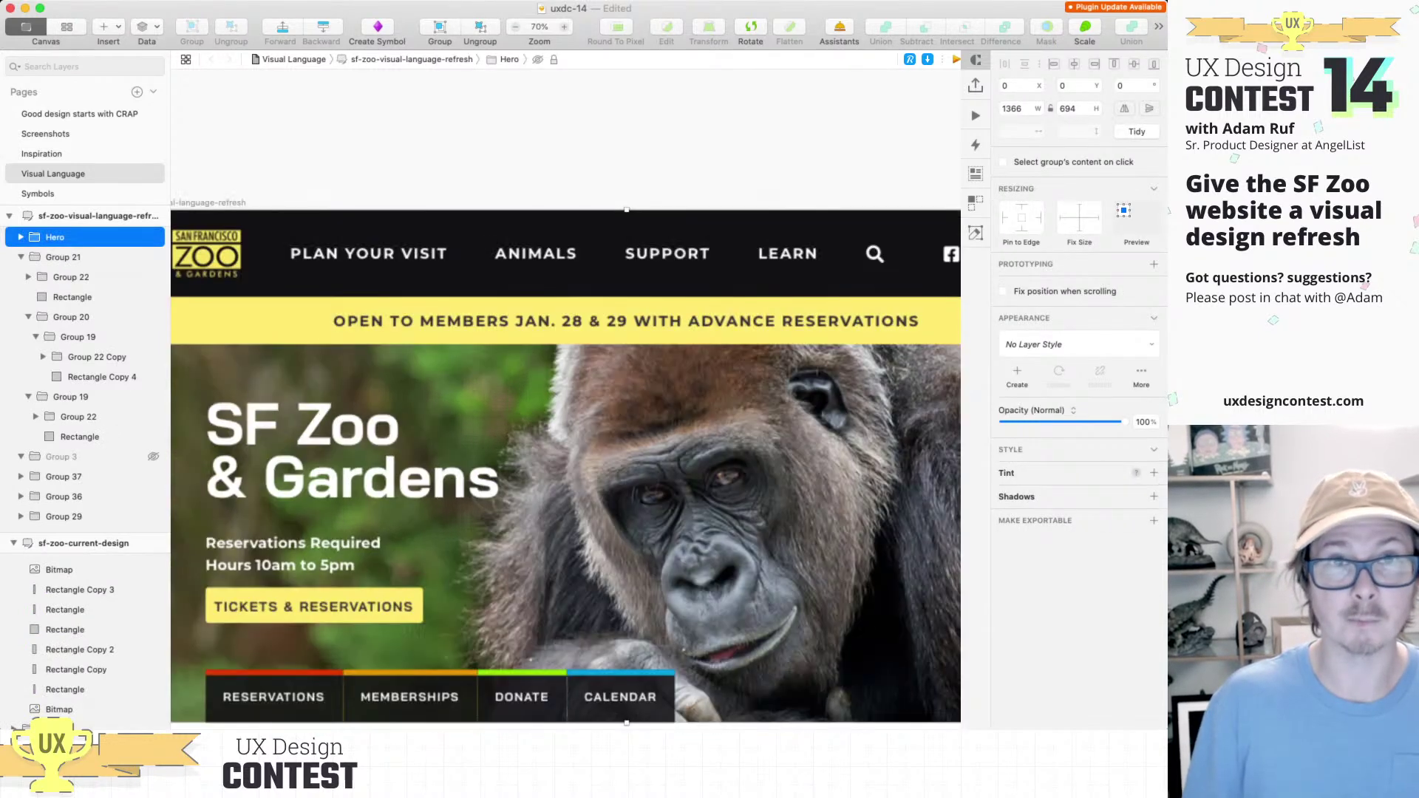
key(super+0)
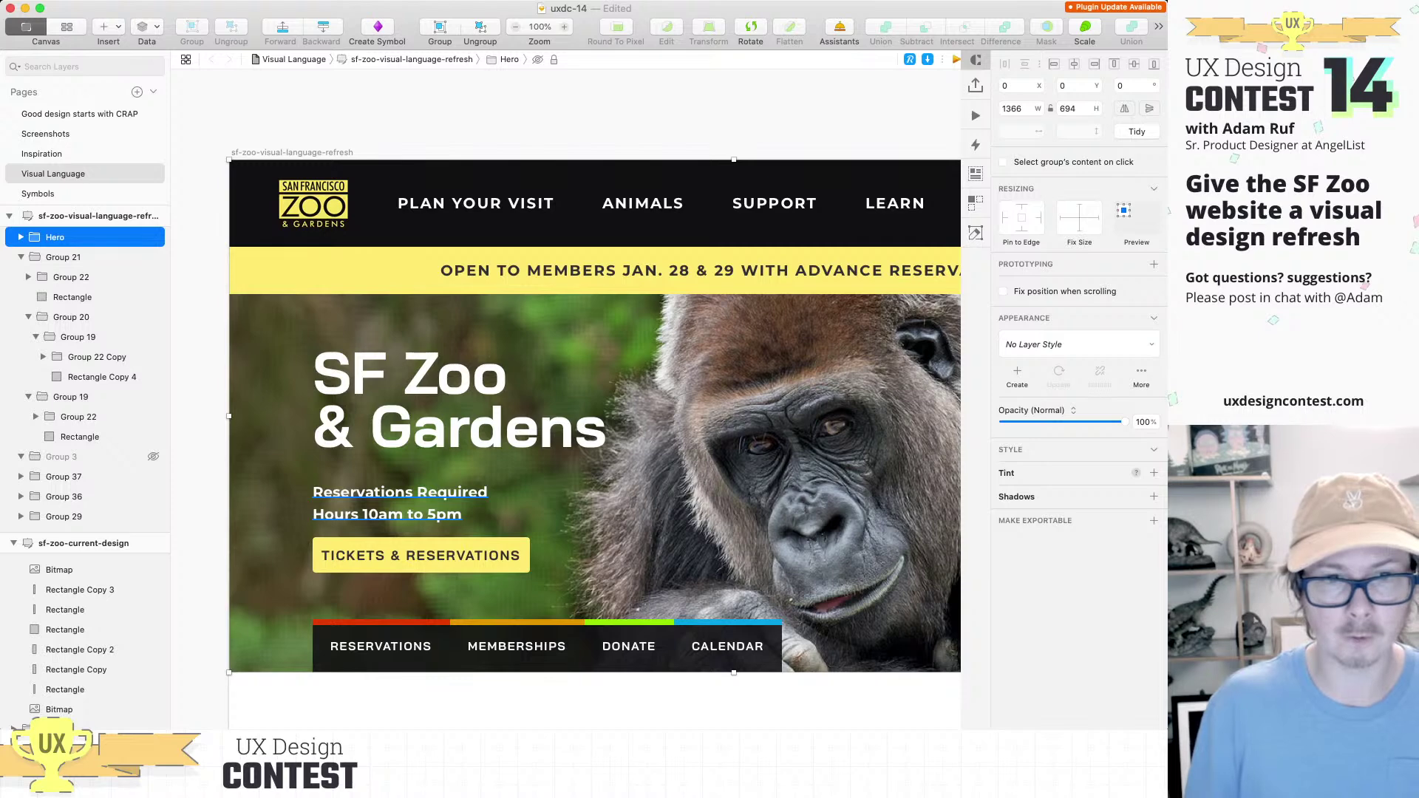
scroll(566, 436, down, 10)
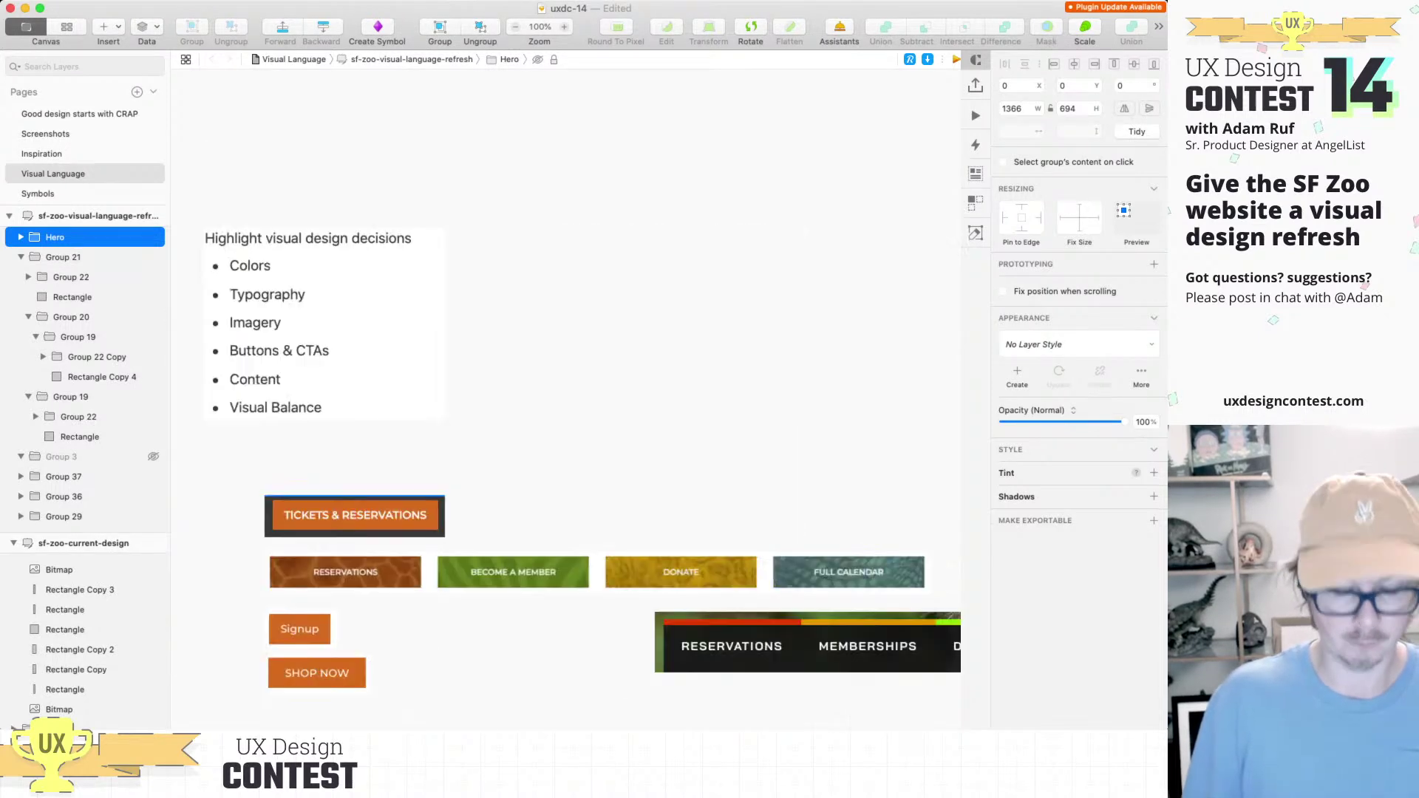
key(Escape)
key(super+v)
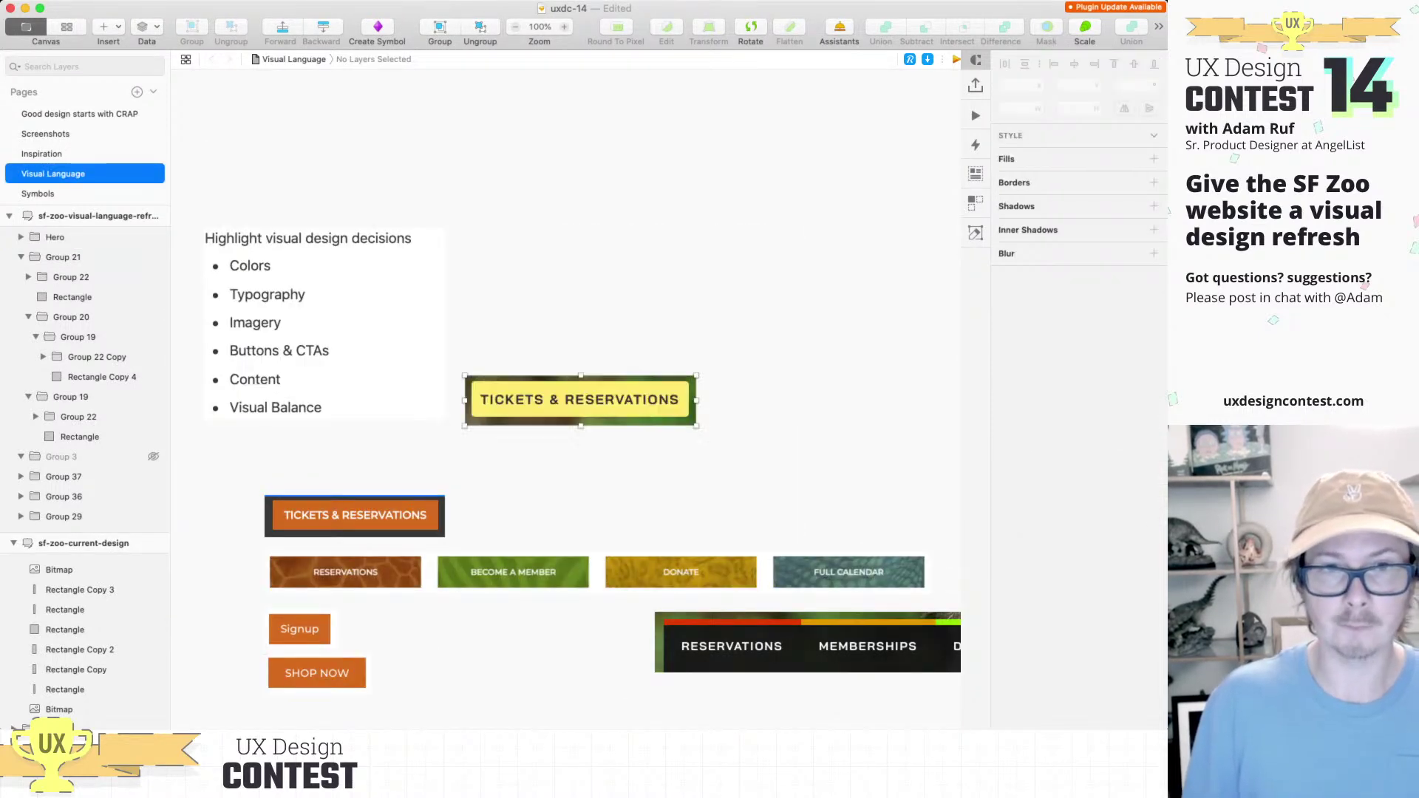
scroll(566, 414, down, 1)
scroll(565, 414, right, 1)
key(super+minus)
drag(481, 425, 861, 476)
scroll(861, 476, down, 5)
scroll(860, 476, left, 10)
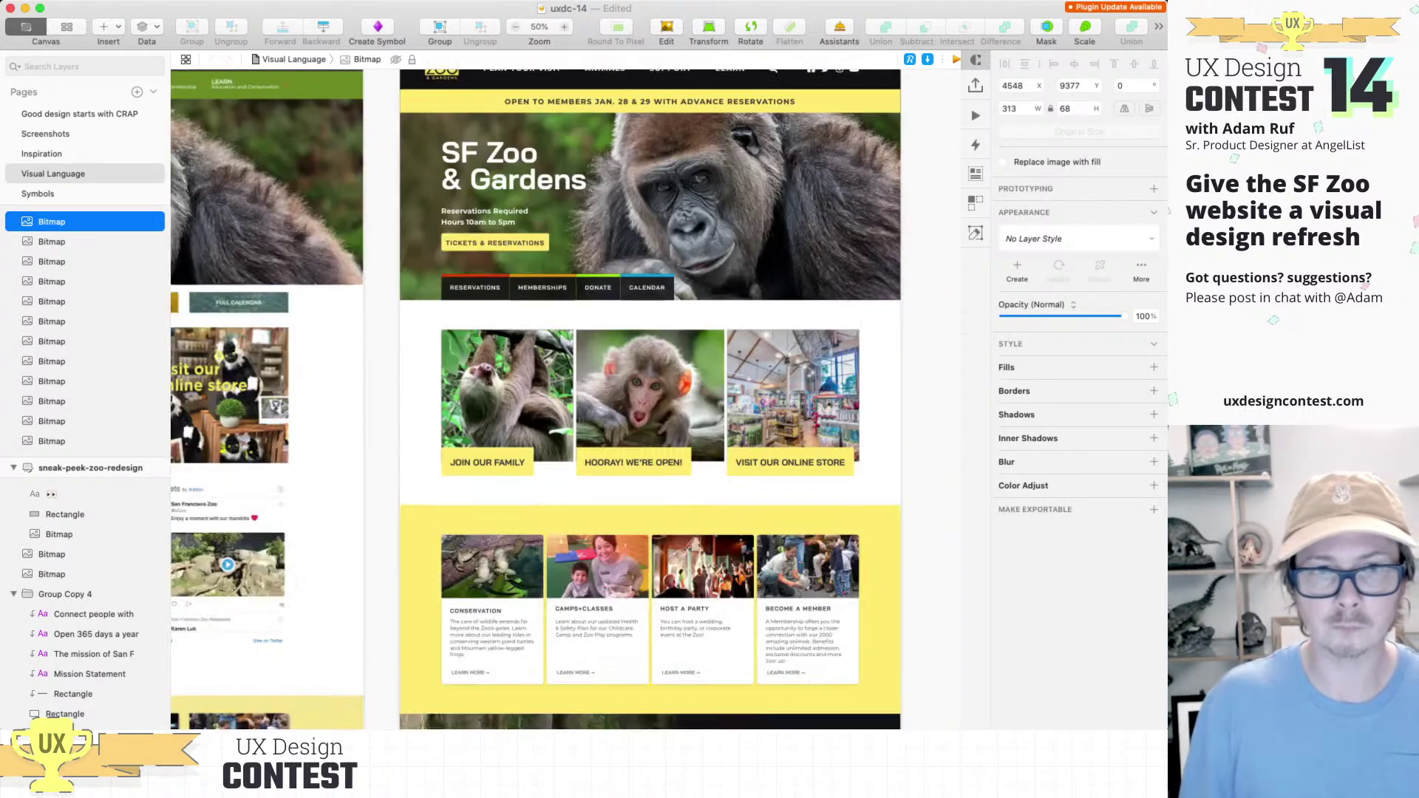
Step: Paste the Subscribe banner's SIGN UP button sample next to the Tickets & Reservations button
scroll(624, 399, down, 3)
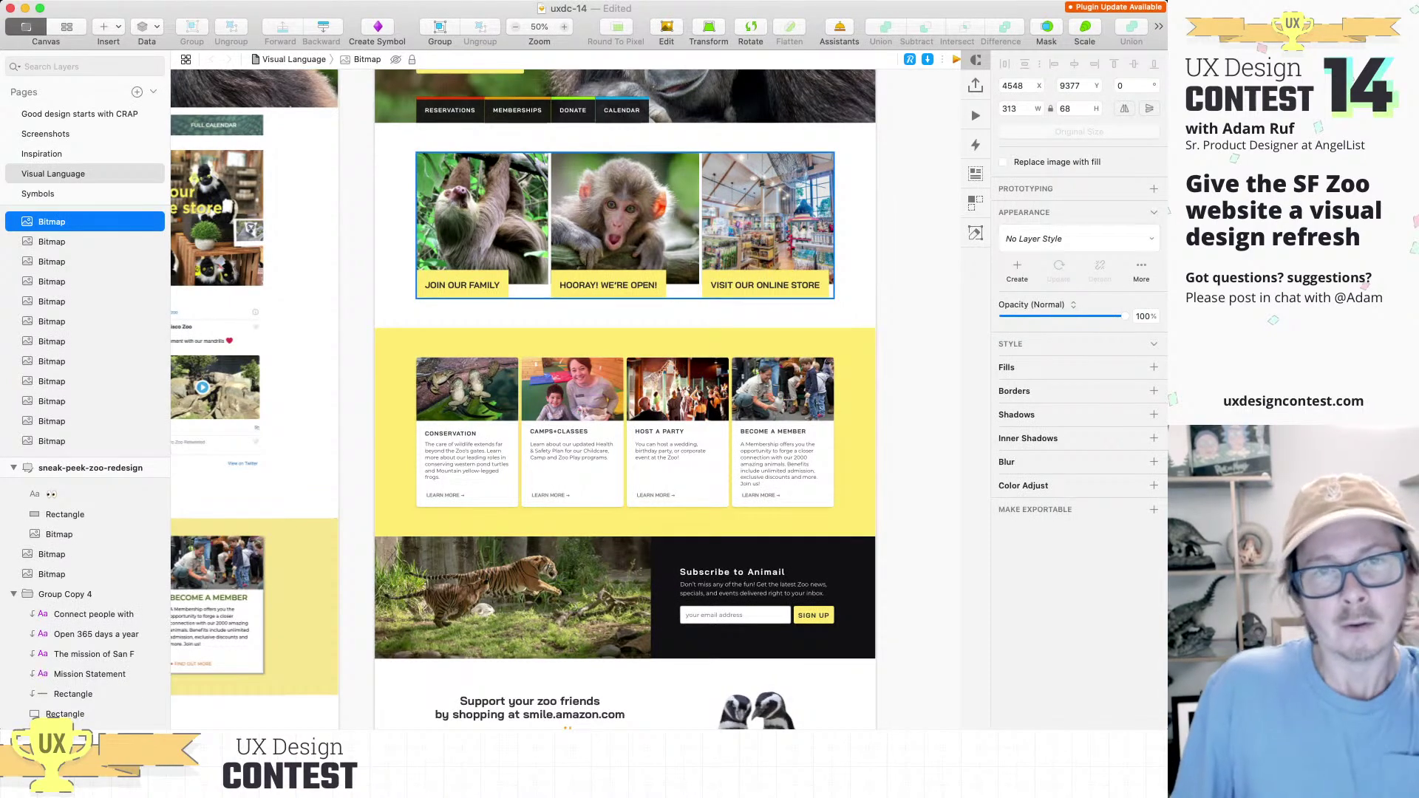
scroll(475, 282, up, 5)
scroll(474, 285, down, 3)
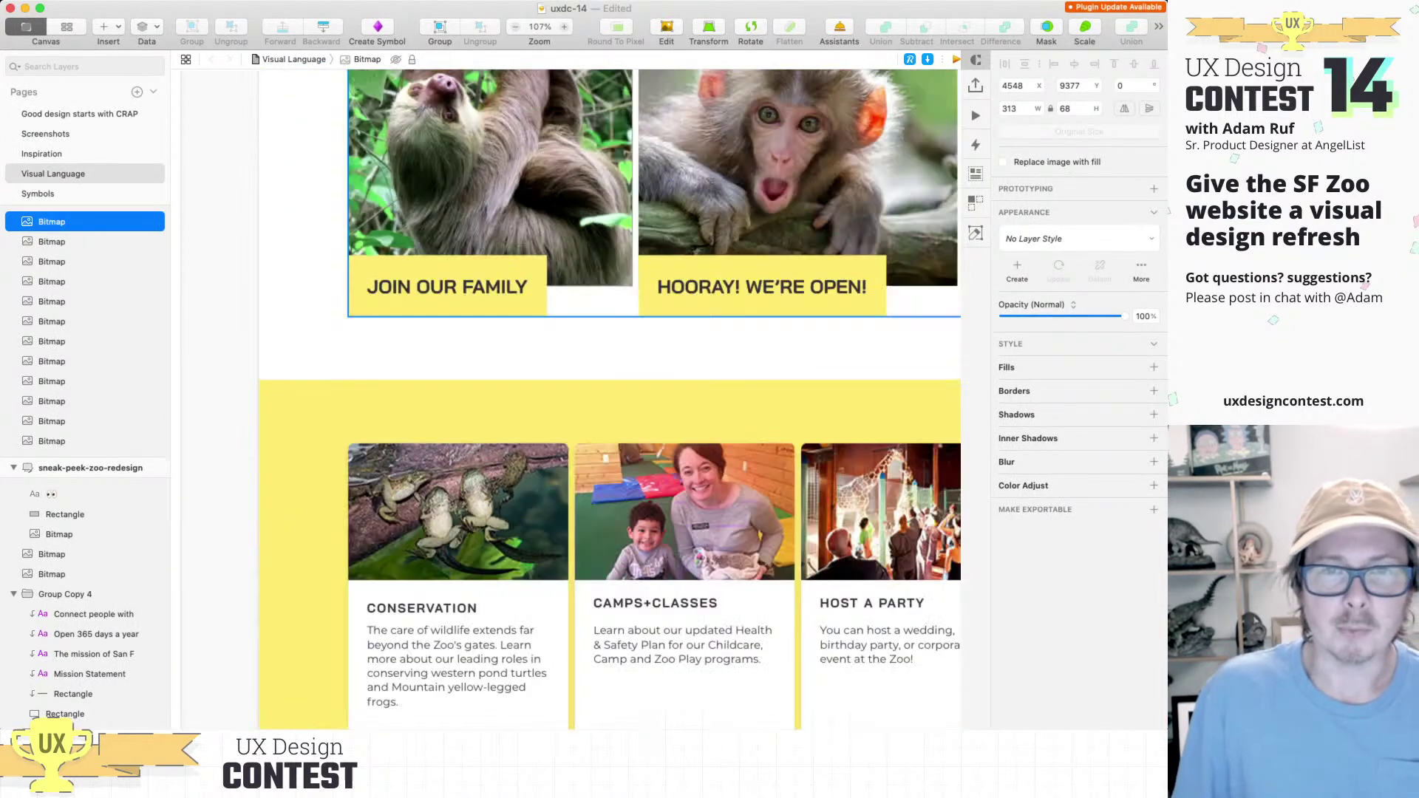
scroll(474, 284, down, 4)
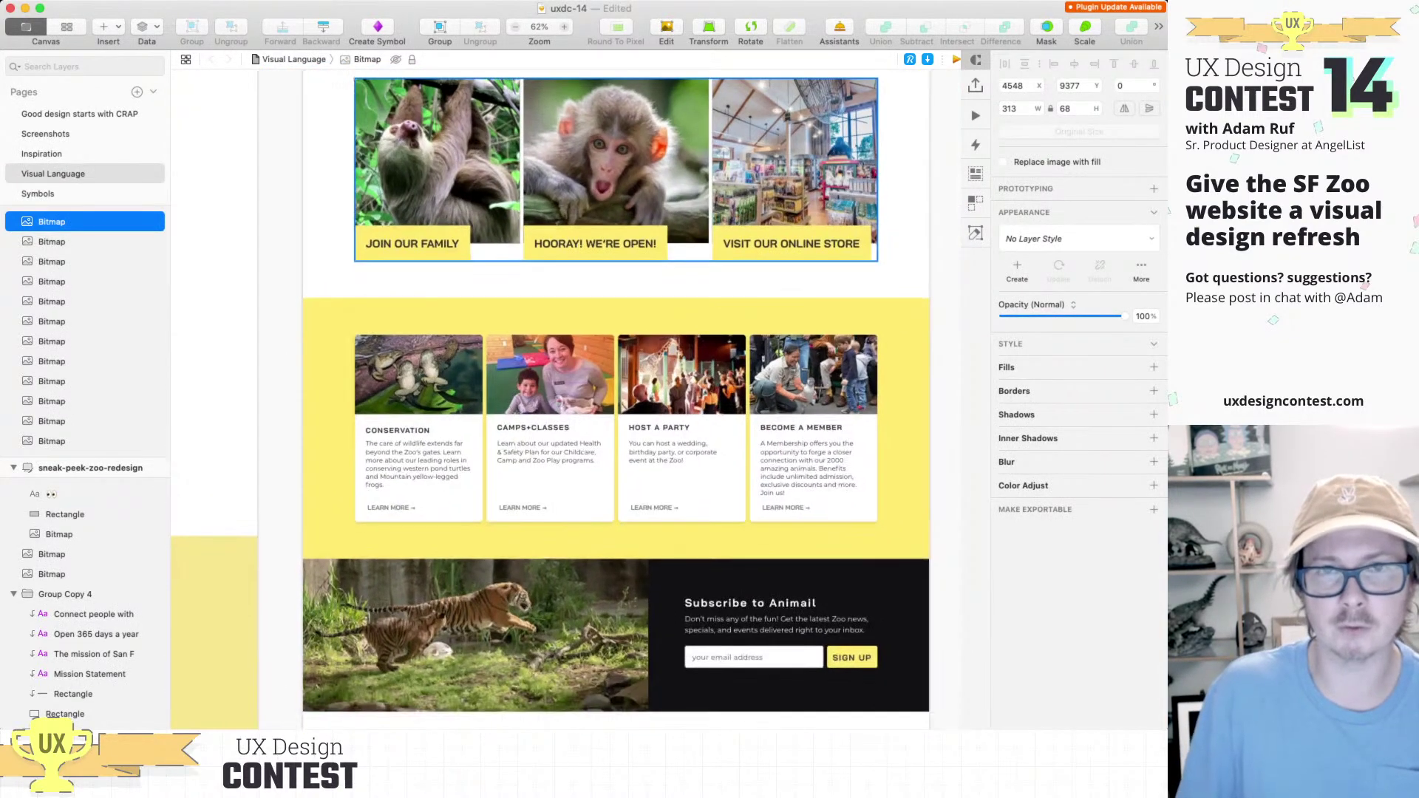
scroll(543, 399, up, 4)
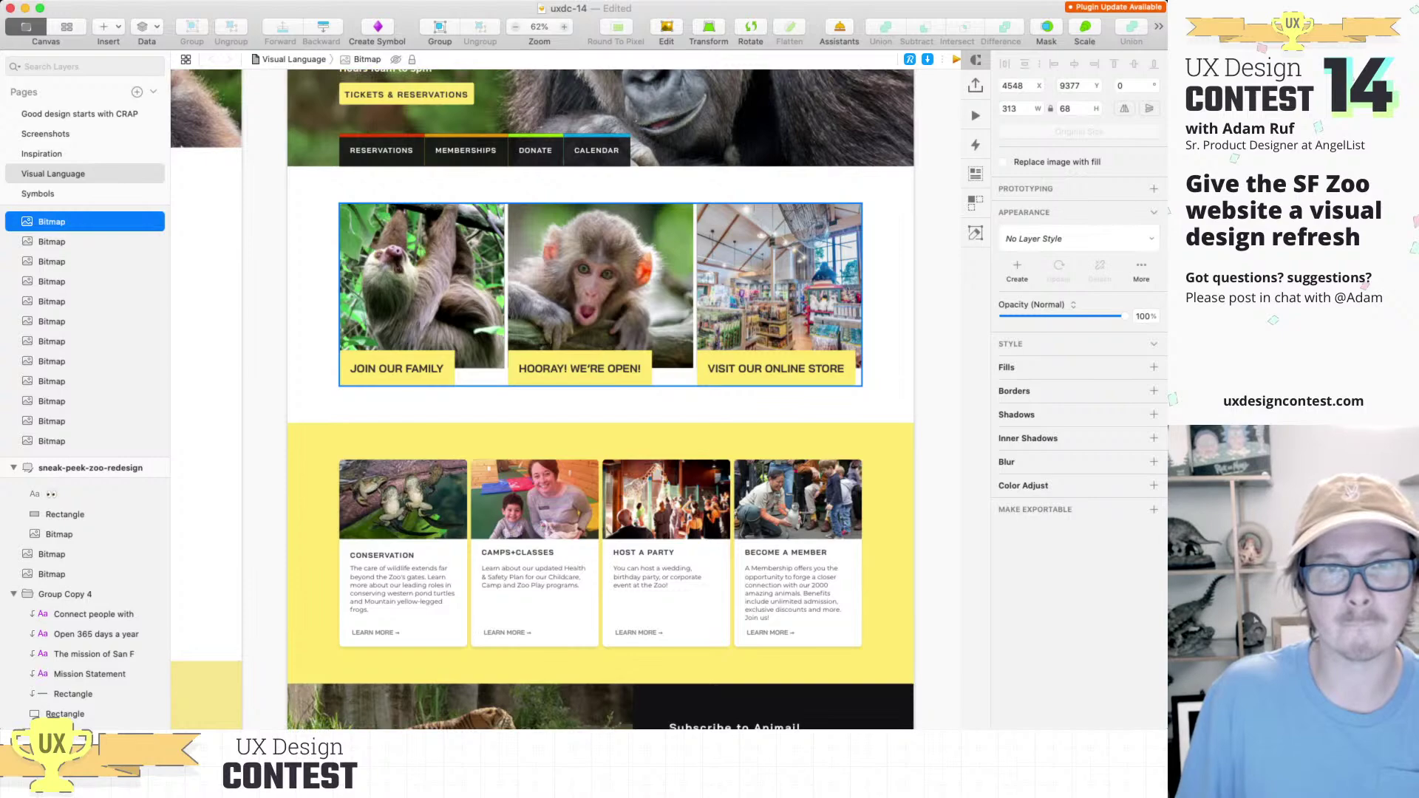
scroll(543, 399, down, 10)
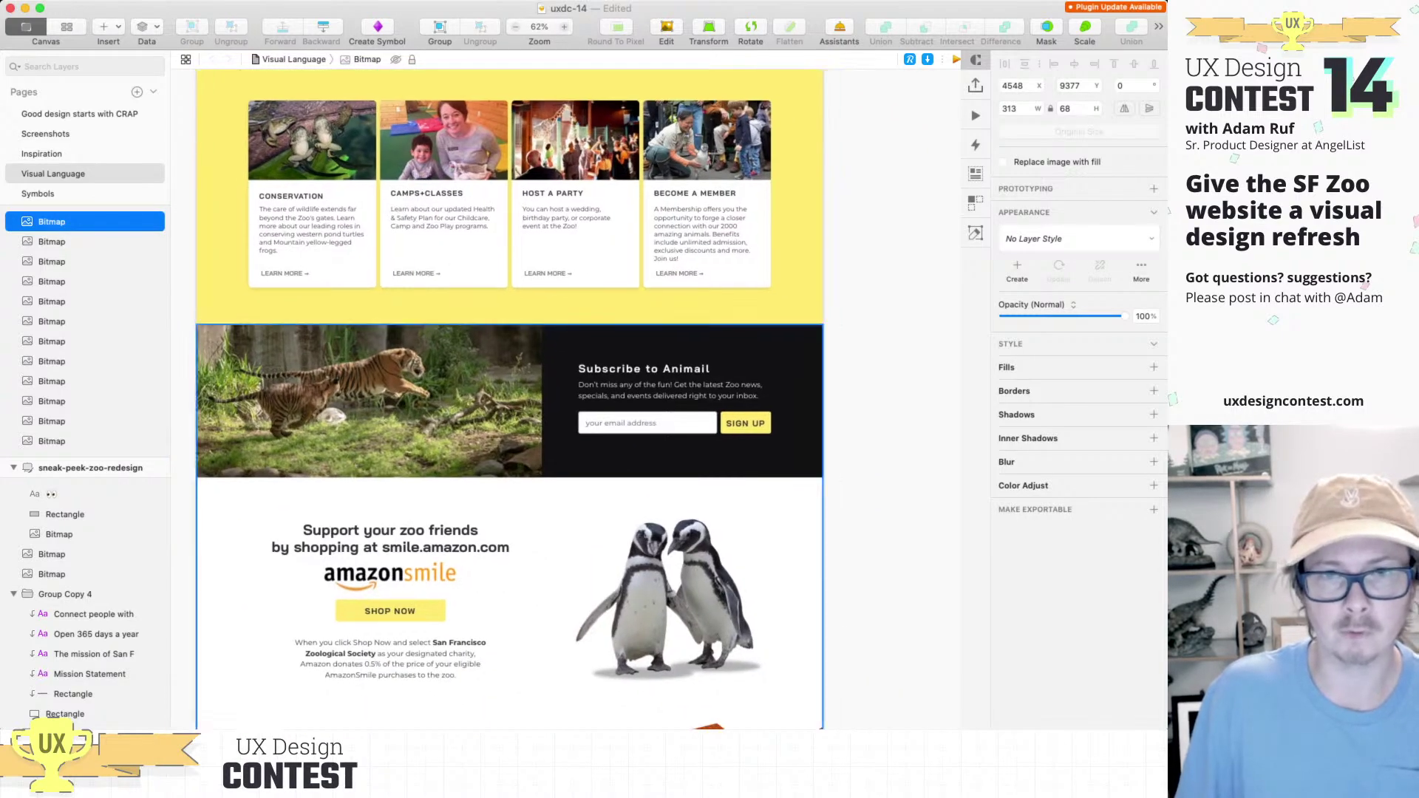
key(super+2)
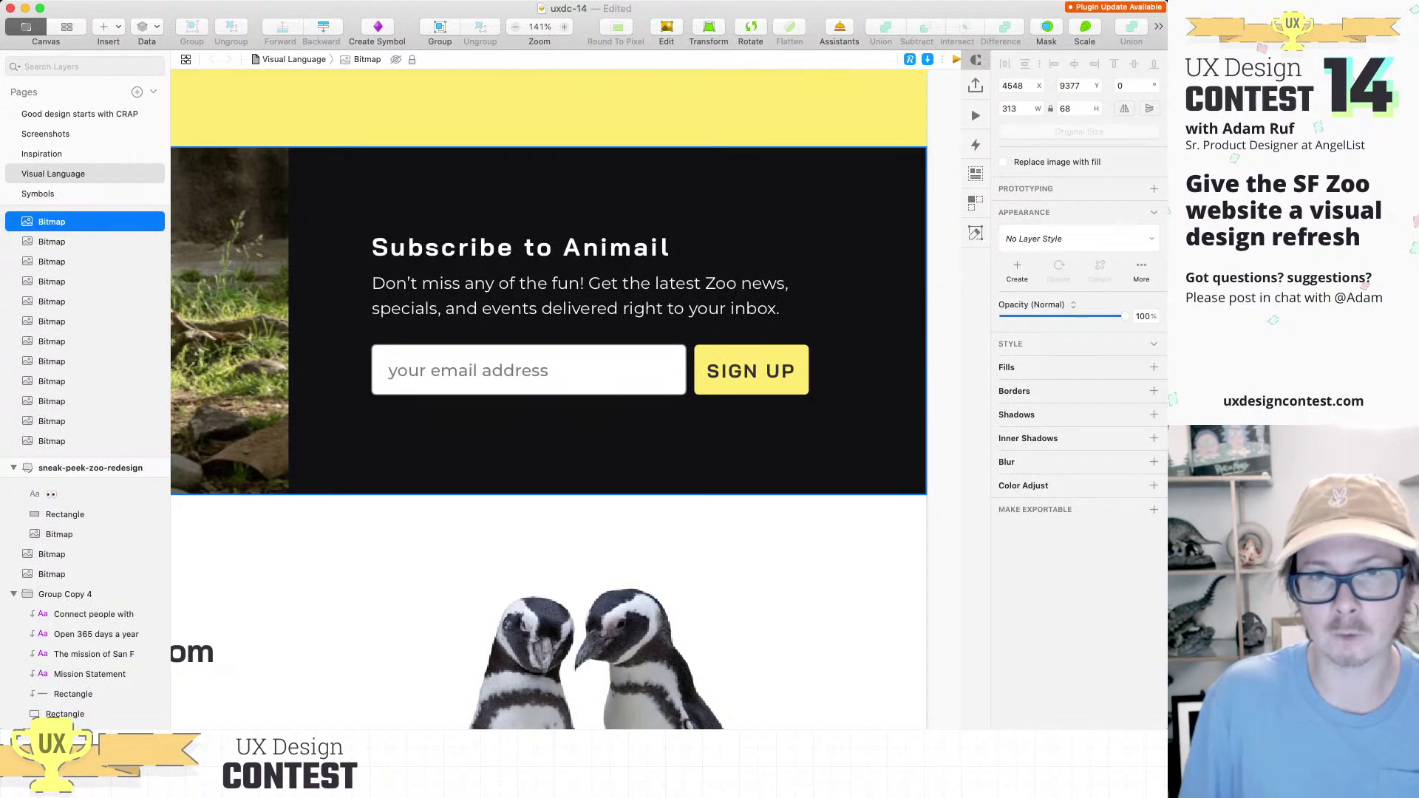
scroll(548, 399, down, 10)
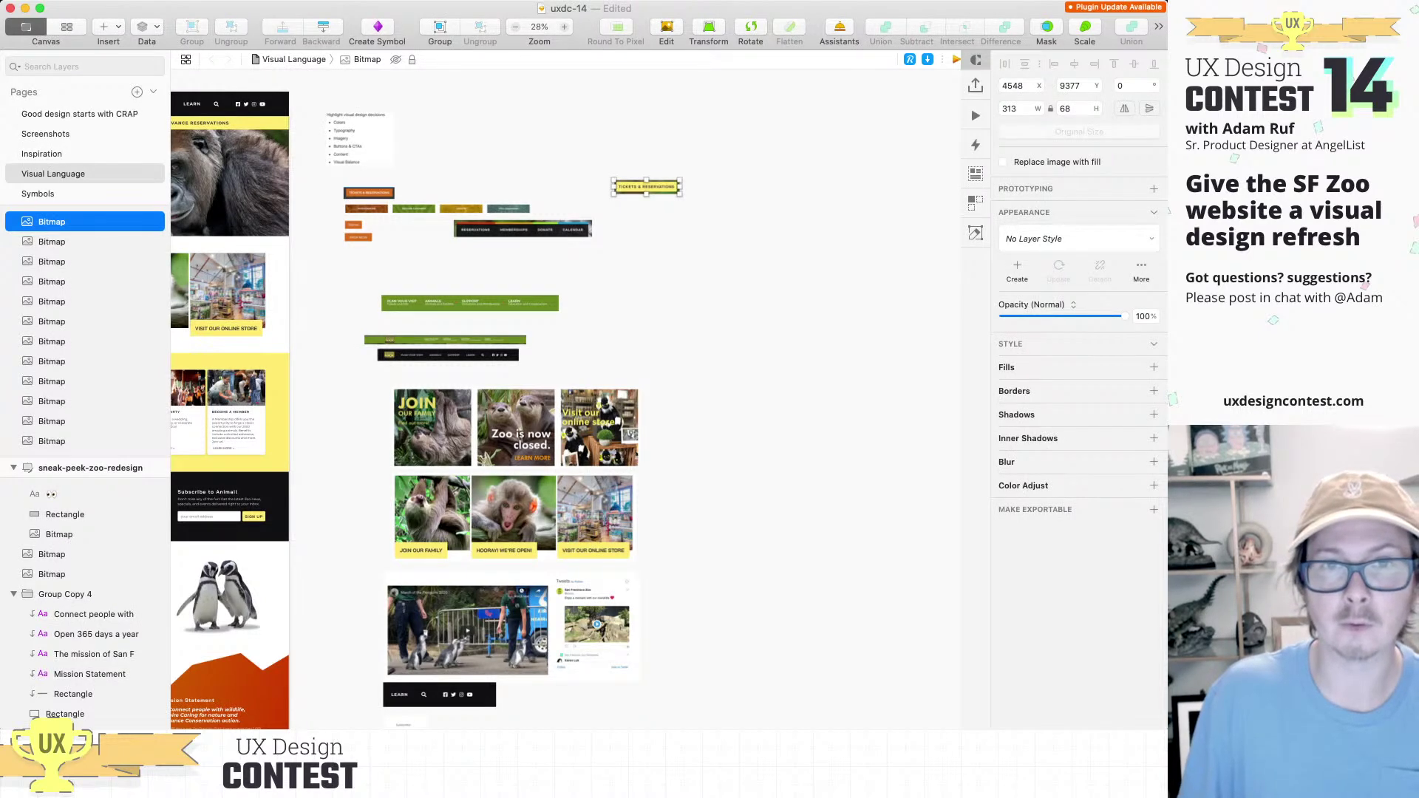
key(super+v)
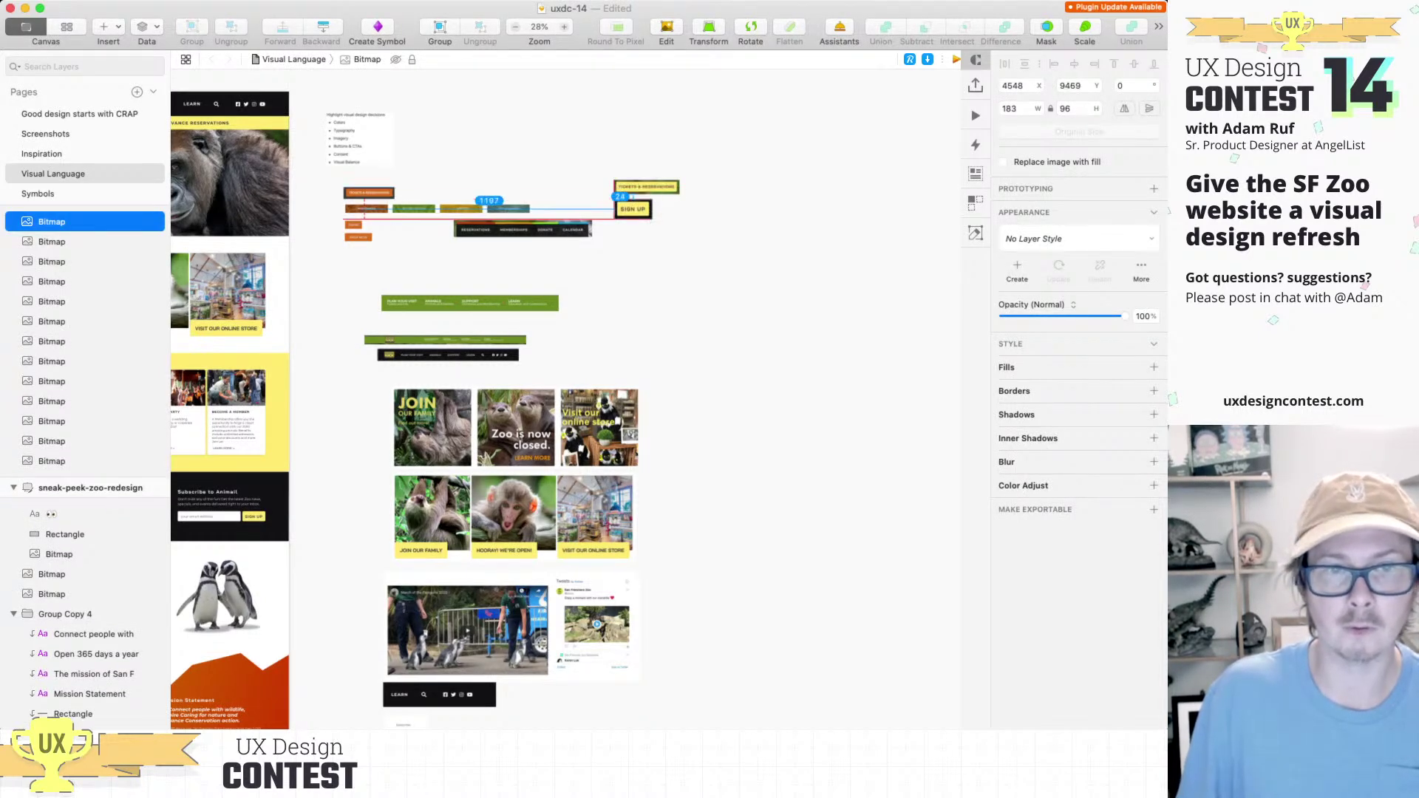
scroll(565, 399, up, 5)
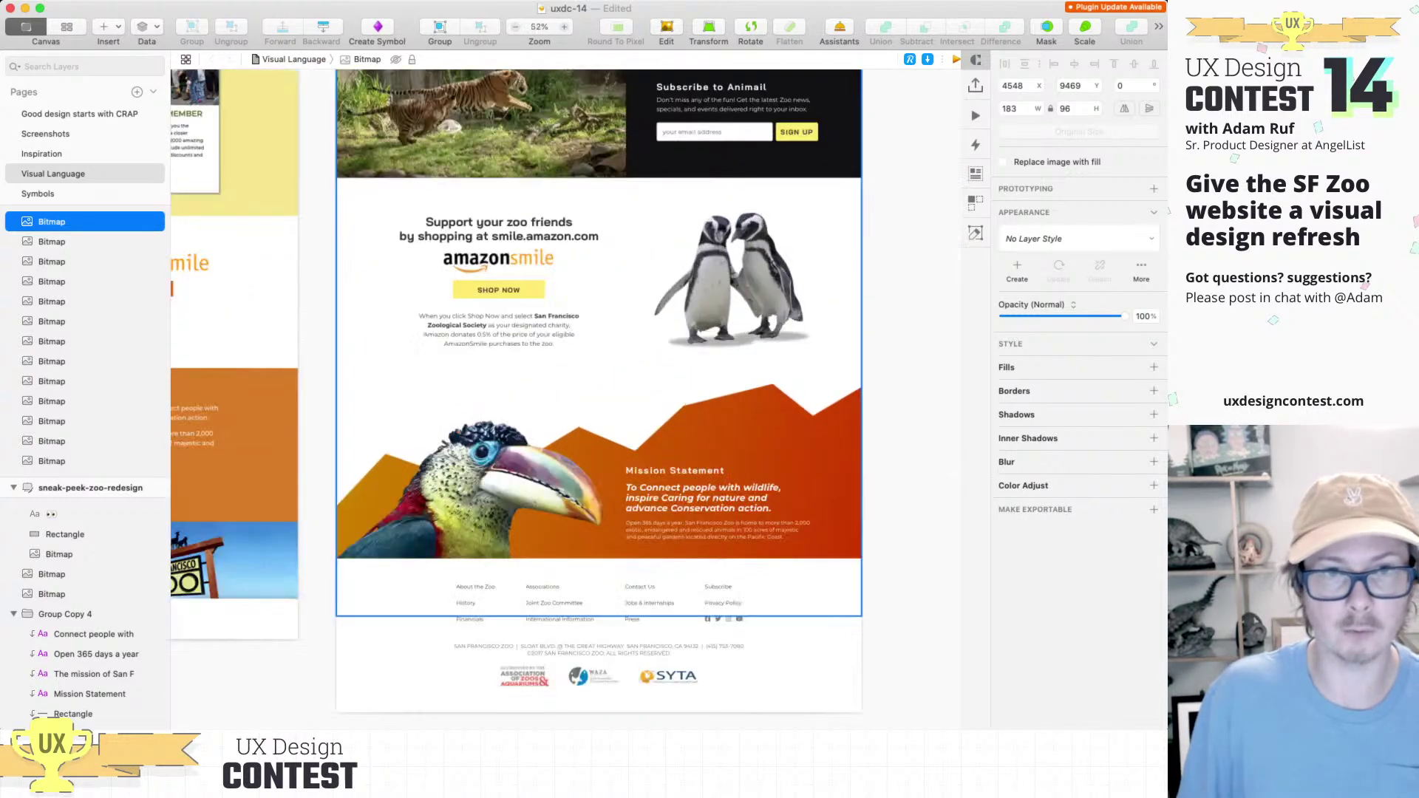
scroll(595, 309, up, 4)
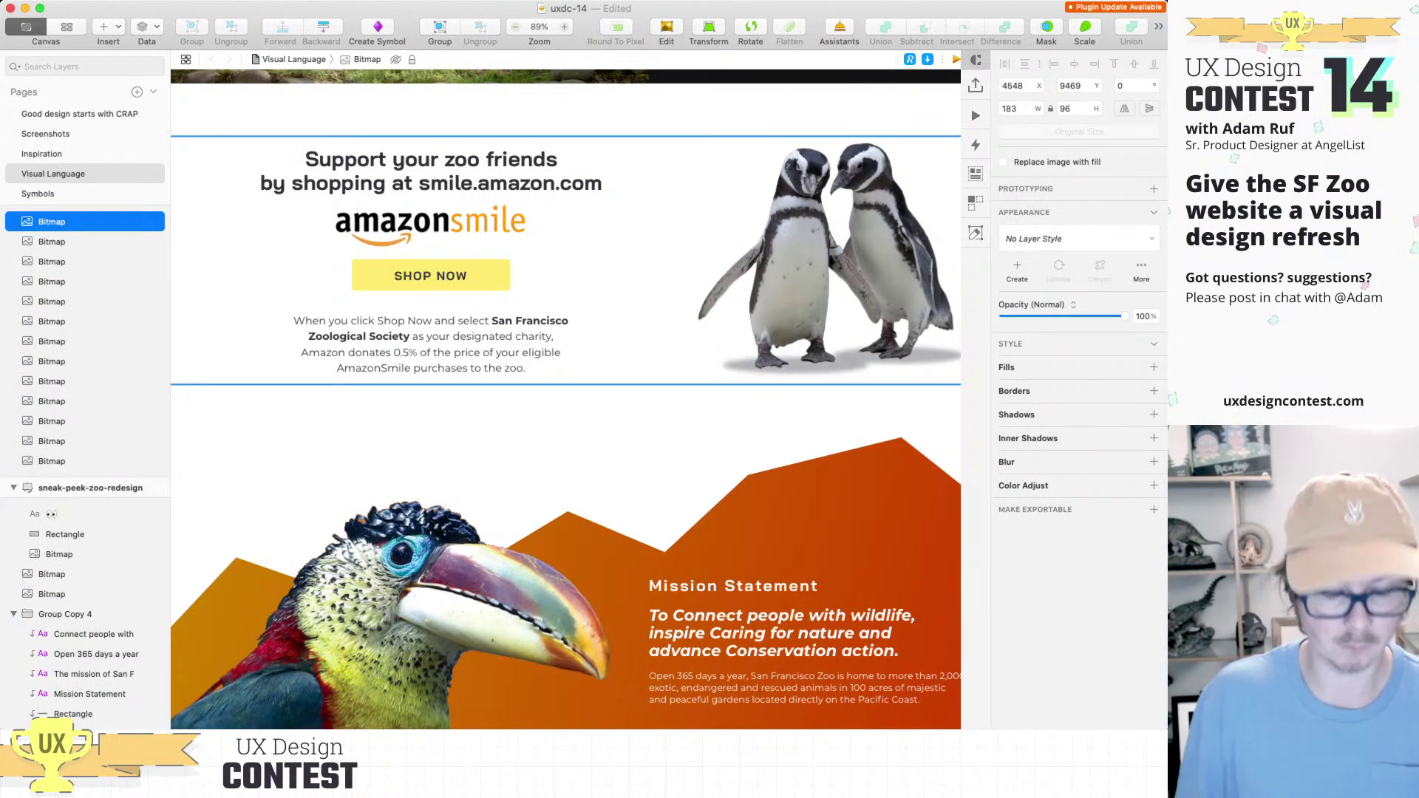
scroll(576, 399, up, 1)
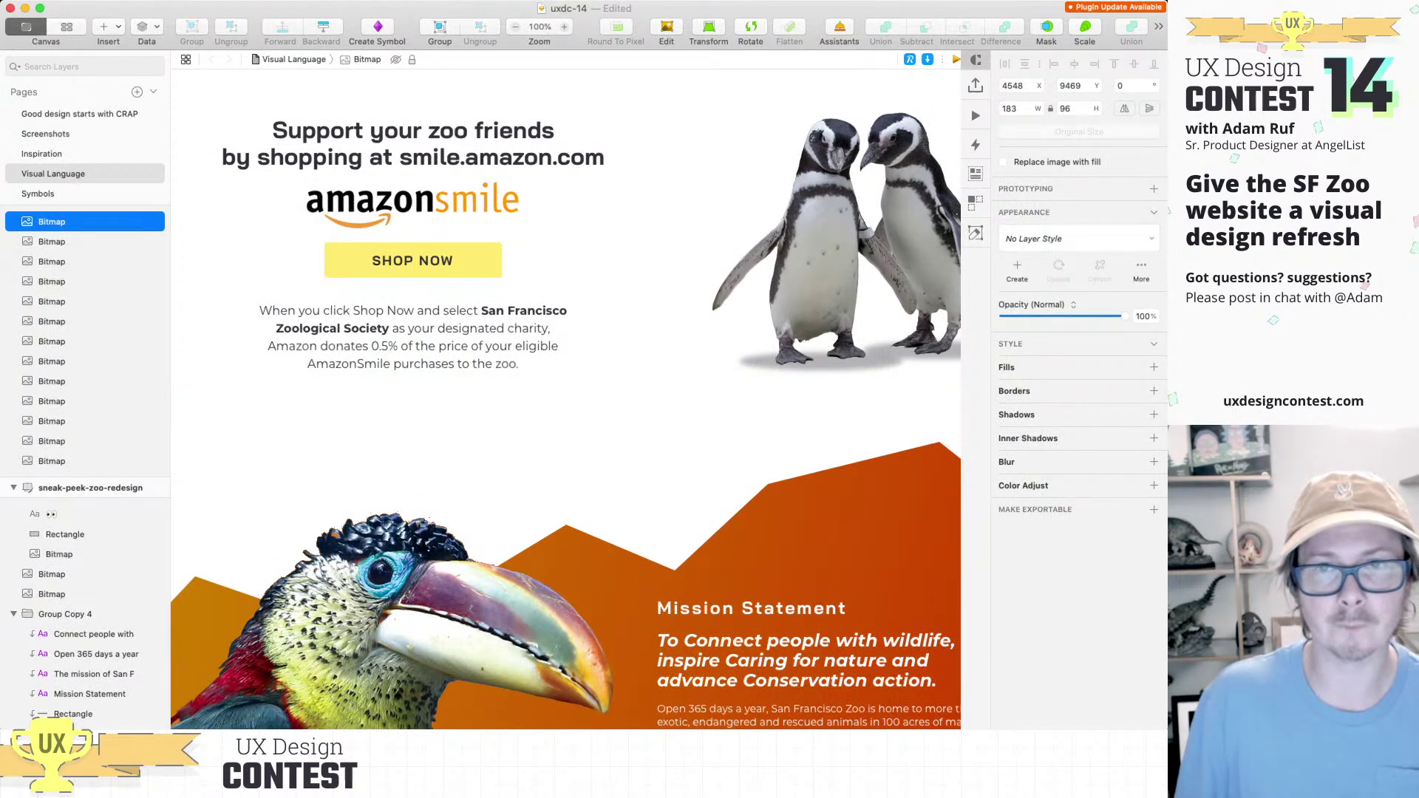
scroll(566, 399, down, 5)
scroll(566, 399, right, 5)
scroll(566, 222, up, 3)
scroll(566, 399, up, 5)
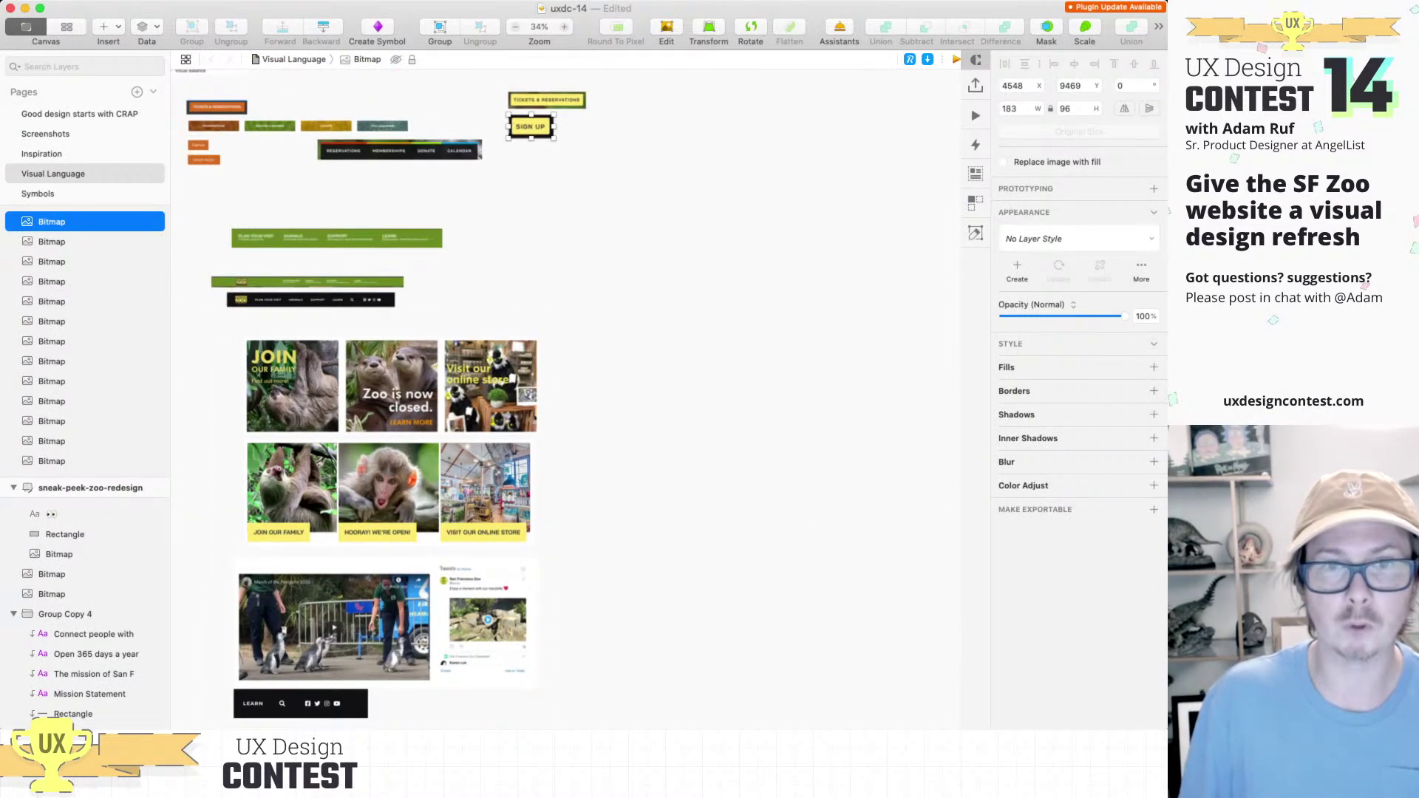
Step: Paste the yellow SHOP NOW button sample and place it next to SIGN UP
key(super+v)
drag(580, 400, 540, 151)
scroll(565, 399, left, 12)
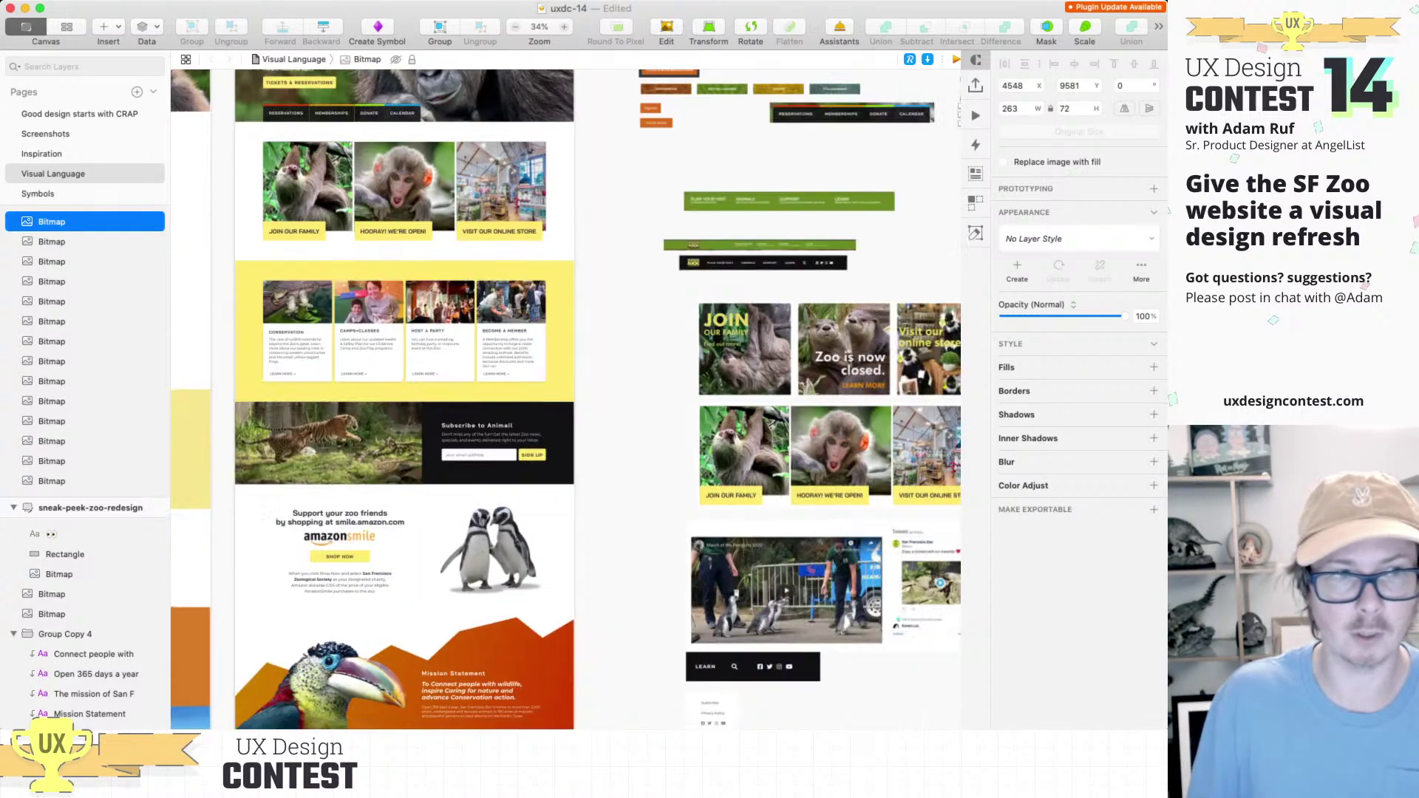
scroll(415, 210, down, 3)
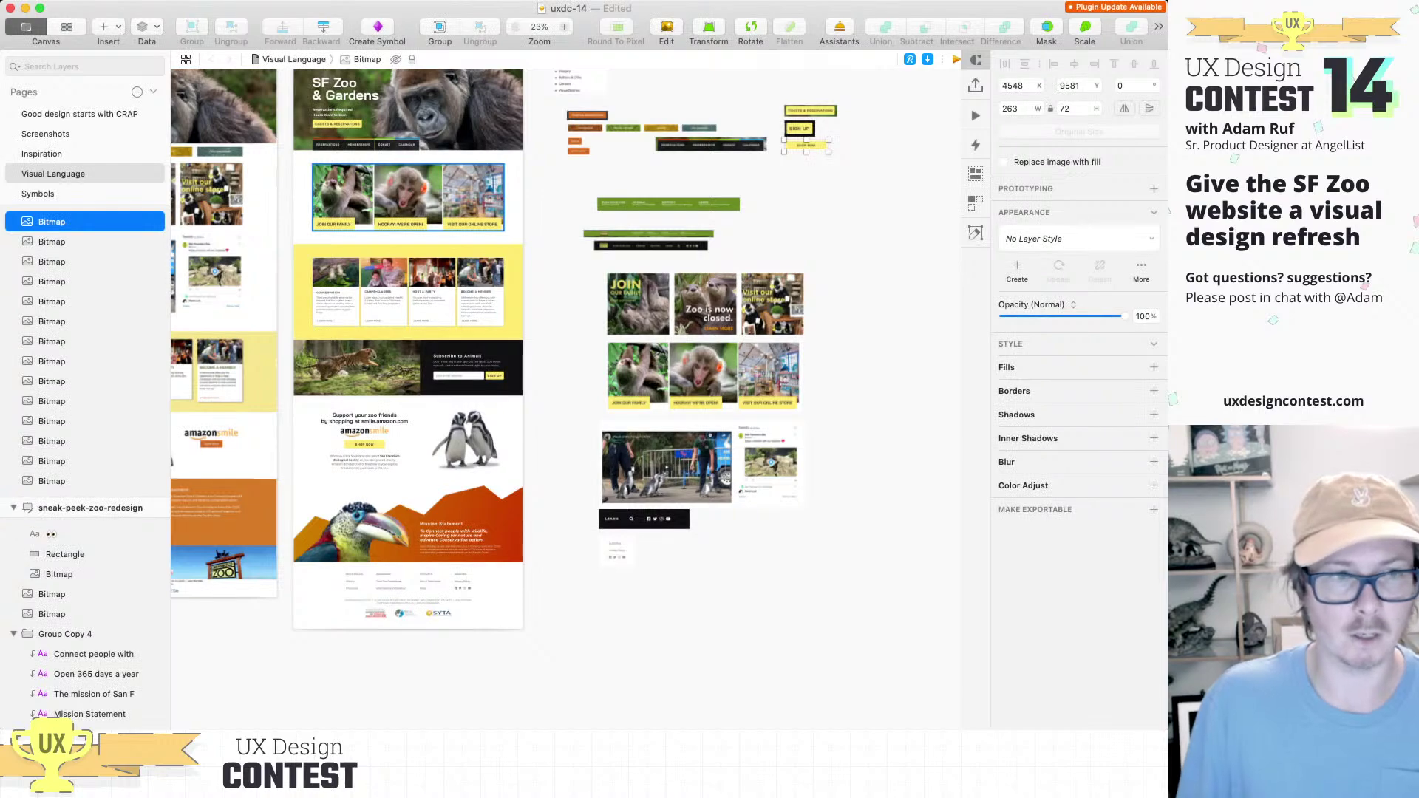
scroll(408, 443, up, 8)
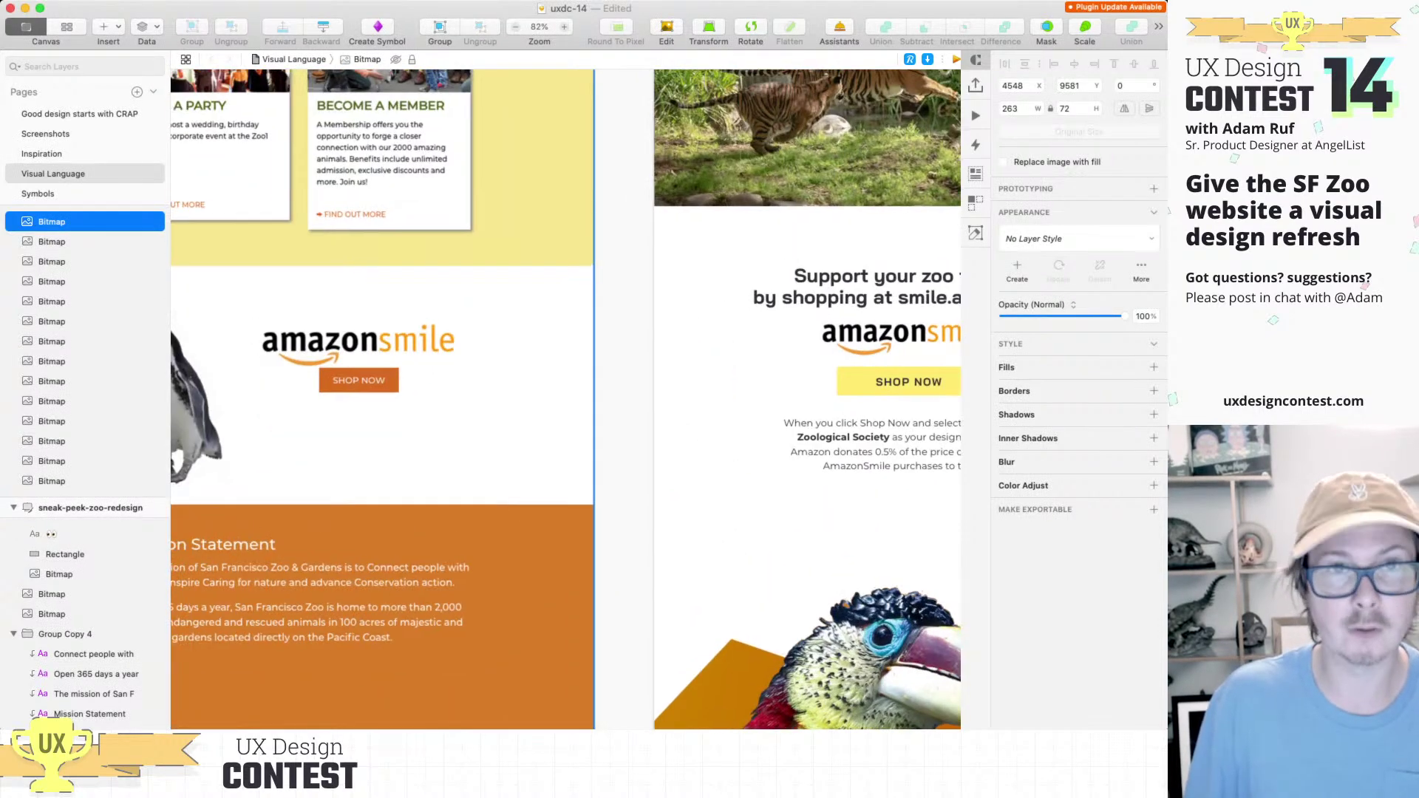
key(super+0)
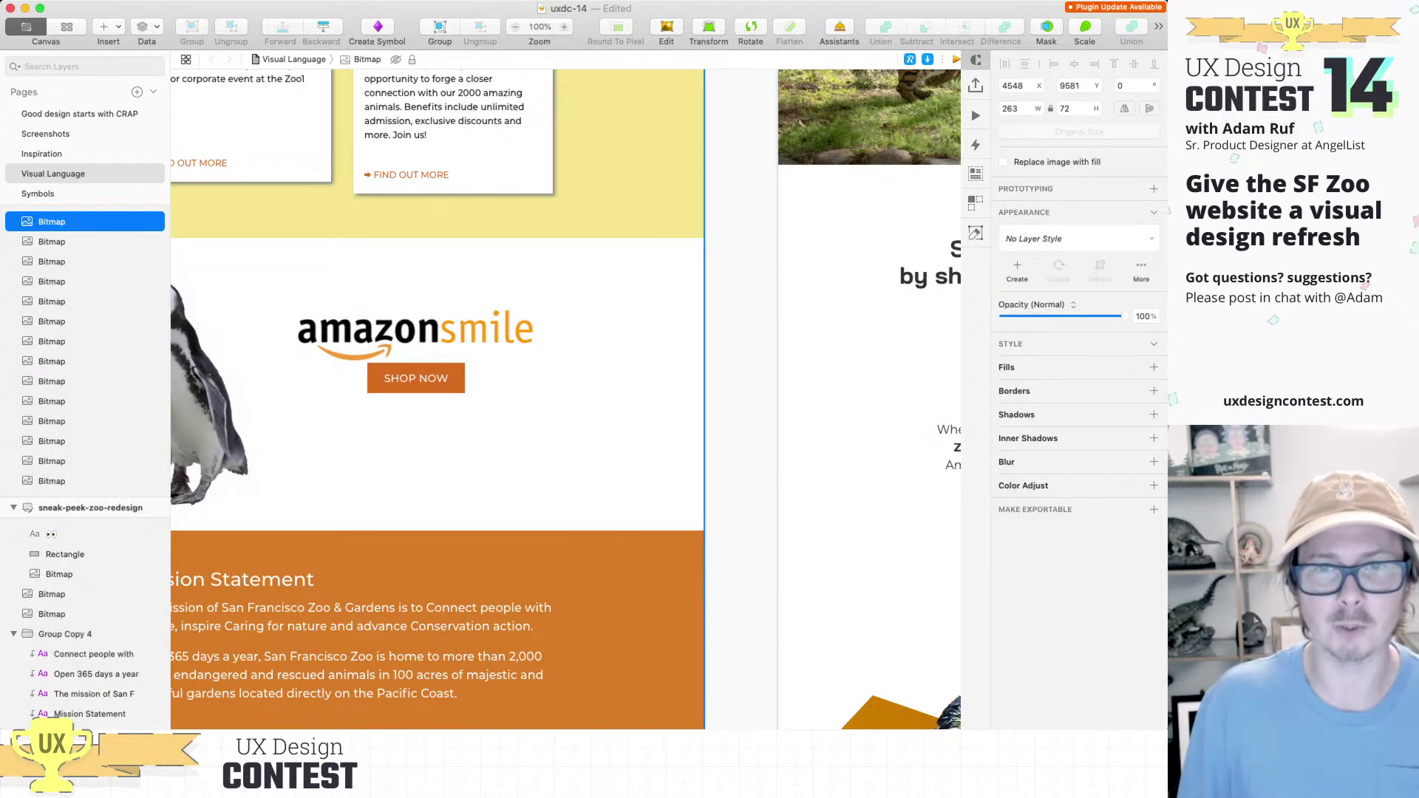
scroll(565, 399, right, 5)
scroll(565, 399, down, 3)
scroll(565, 399, right, 10)
scroll(565, 399, right, 5)
scroll(565, 399, down, 5)
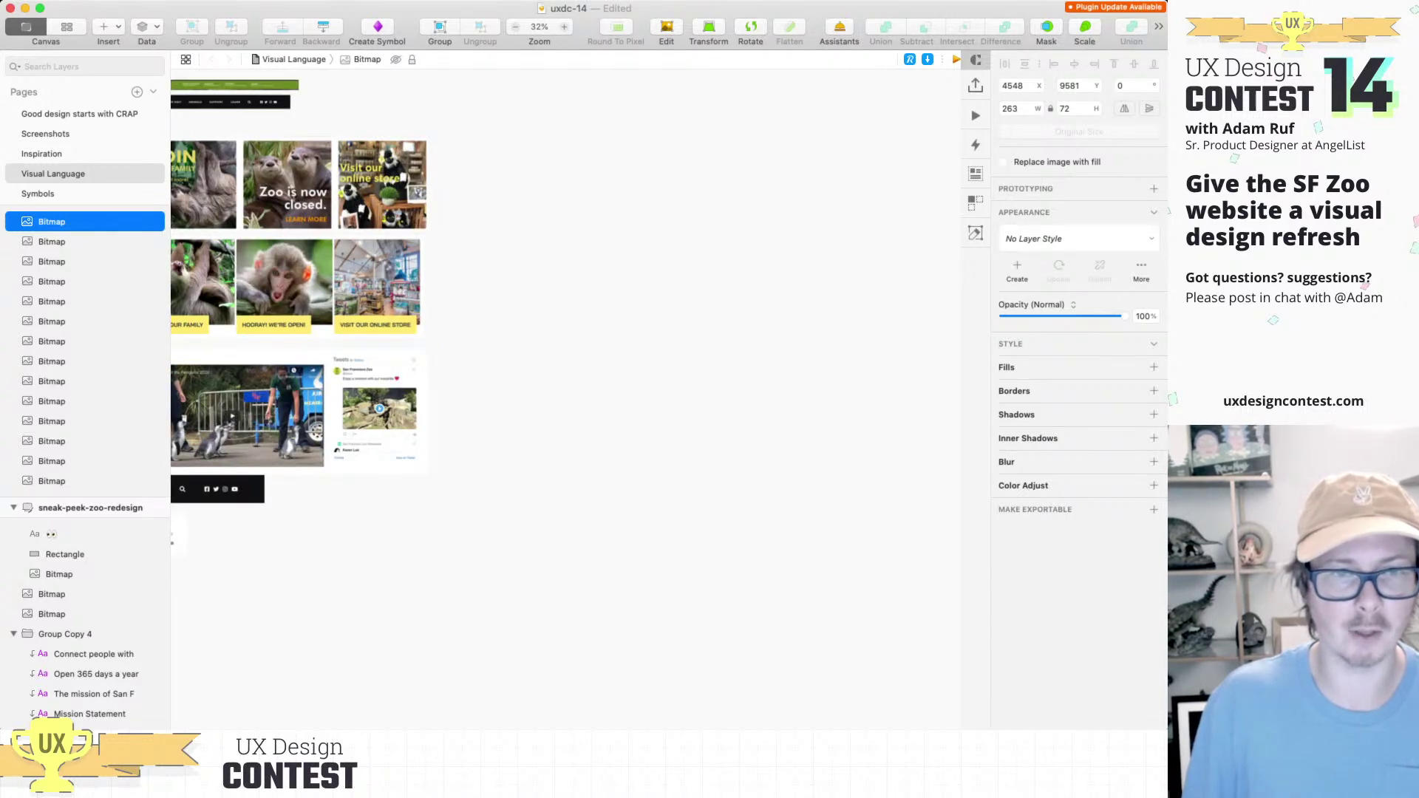
Step: Paste the current site's amazonsmile block below the footer links sample
click(53, 173)
key(super+v)
scroll(565, 399, left, 5)
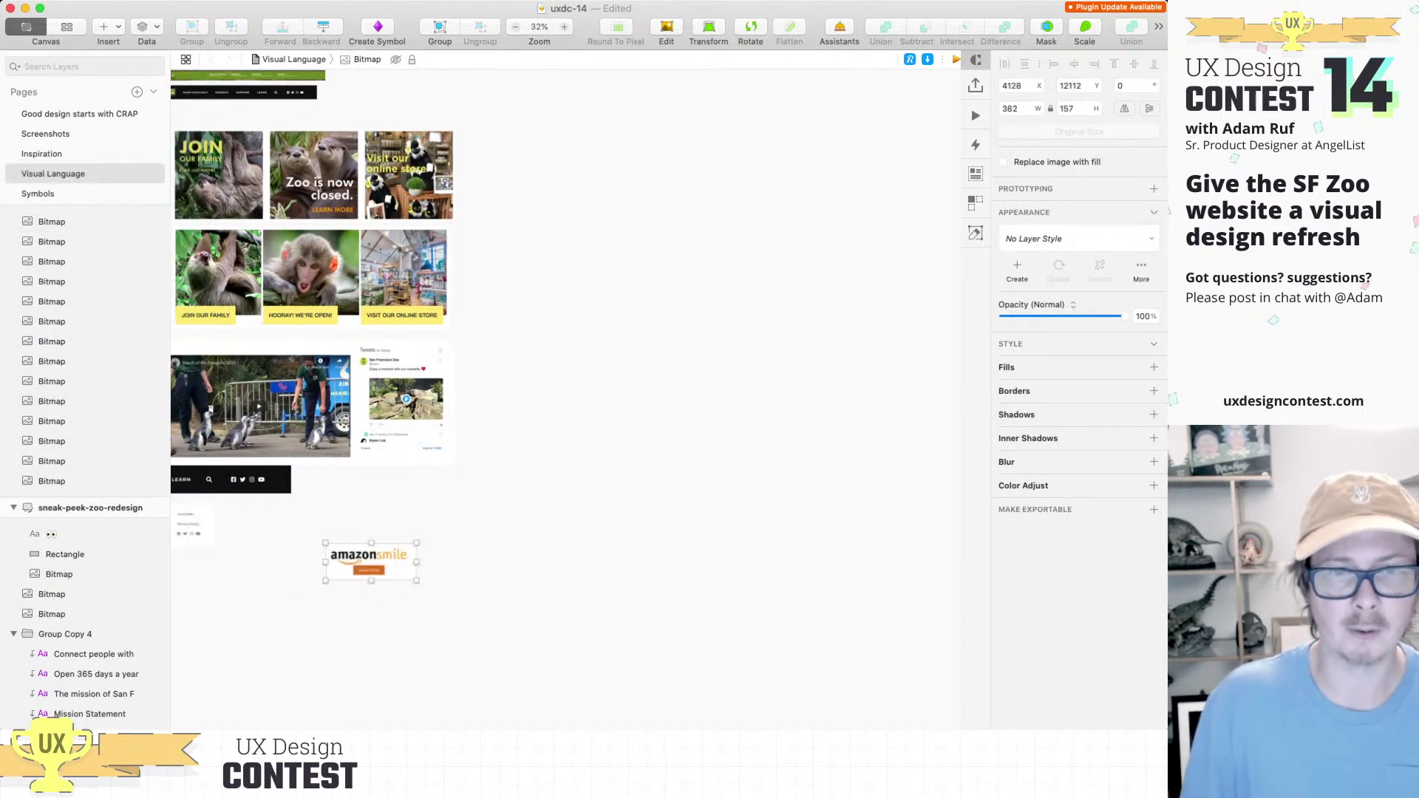
drag(555, 546, 391, 577)
scroll(565, 399, left, 5)
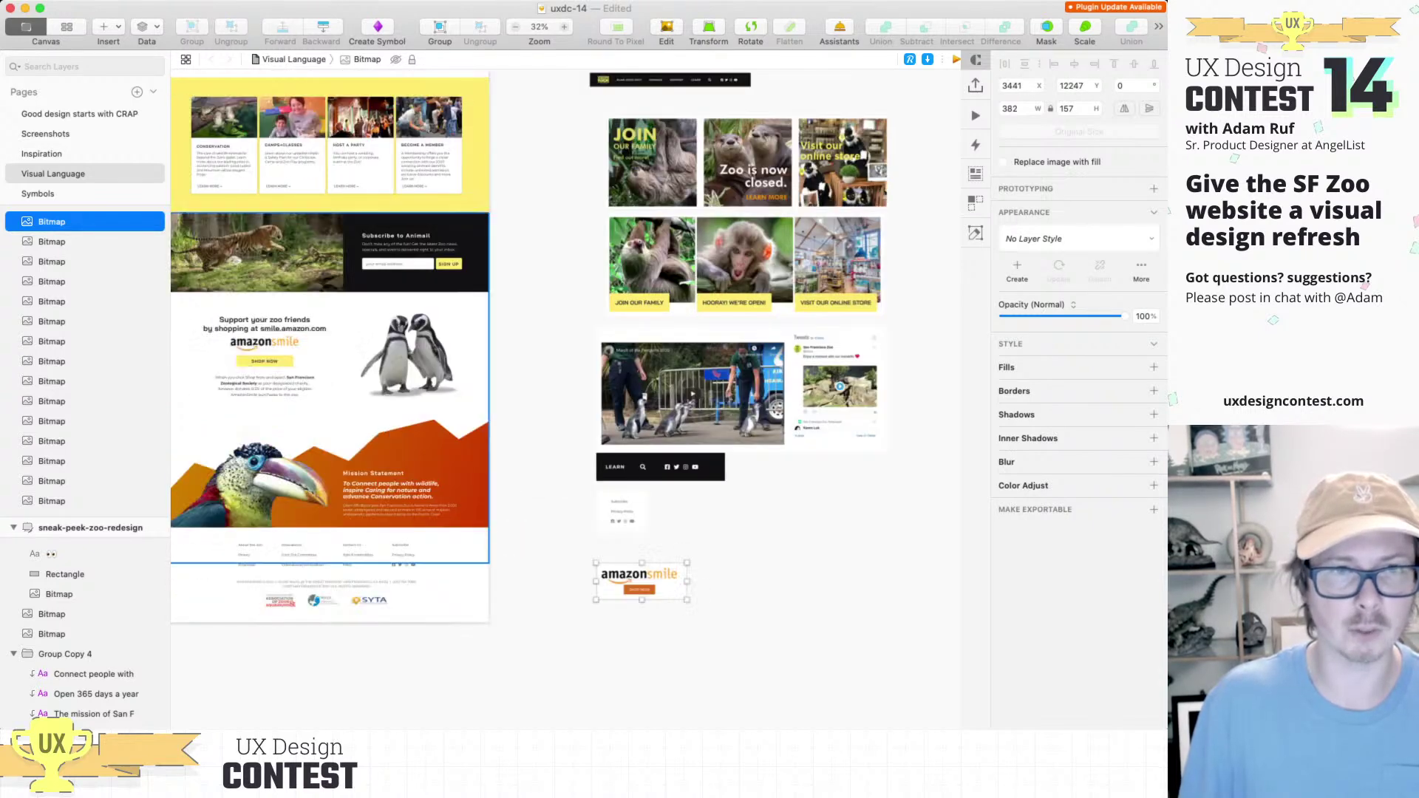
scroll(565, 399, left, 3)
scroll(274, 365, up, 5)
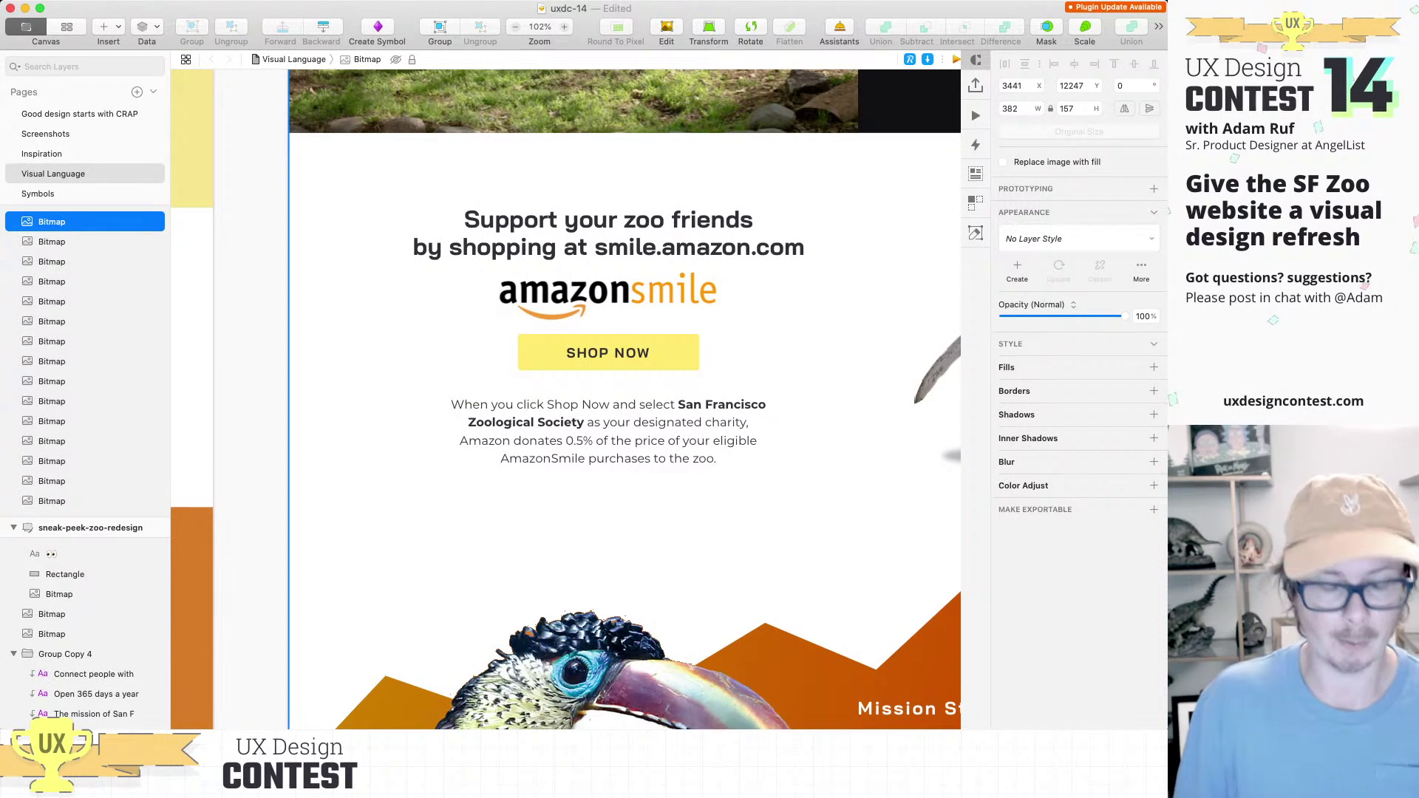
scroll(565, 399, right, 2)
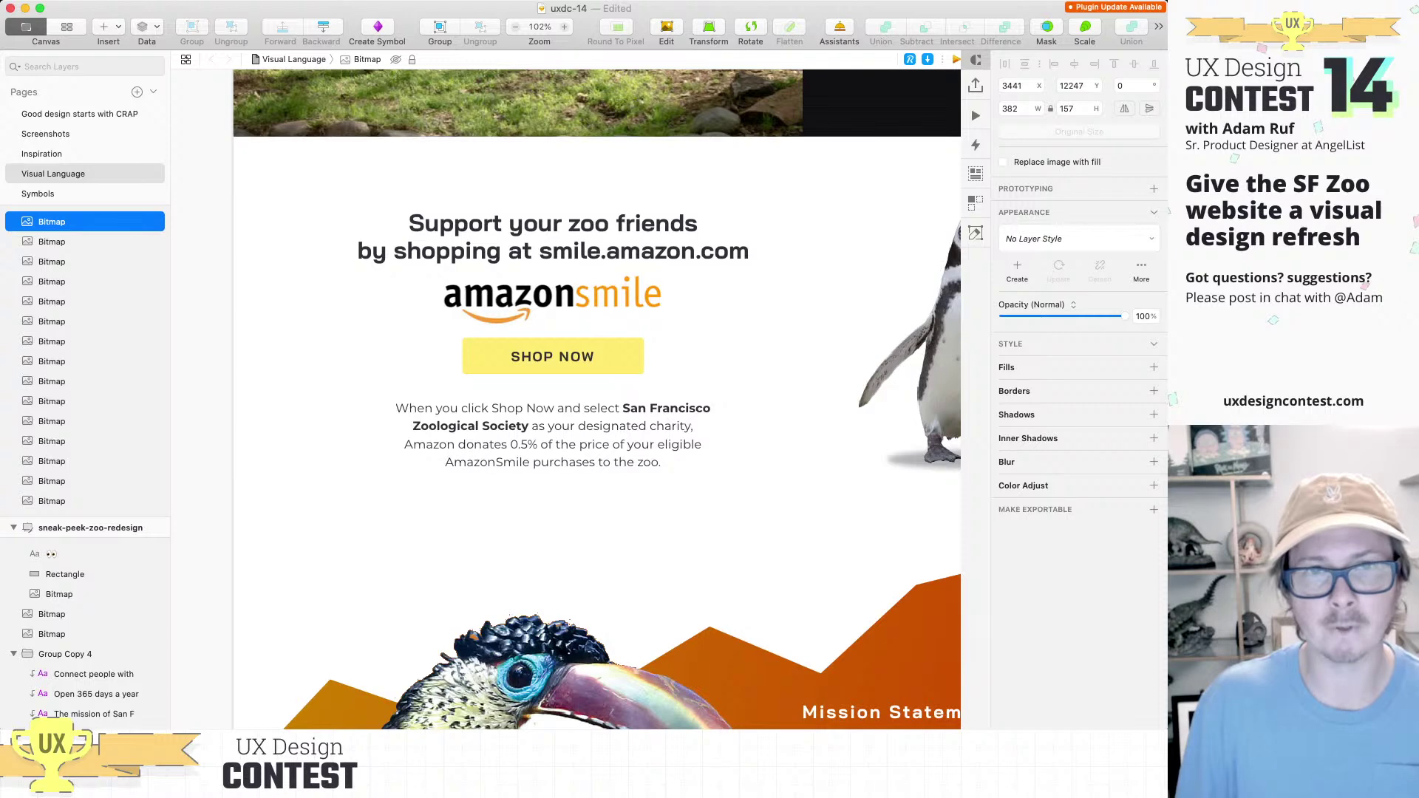
scroll(565, 399, right, 10)
scroll(565, 399, down, 5)
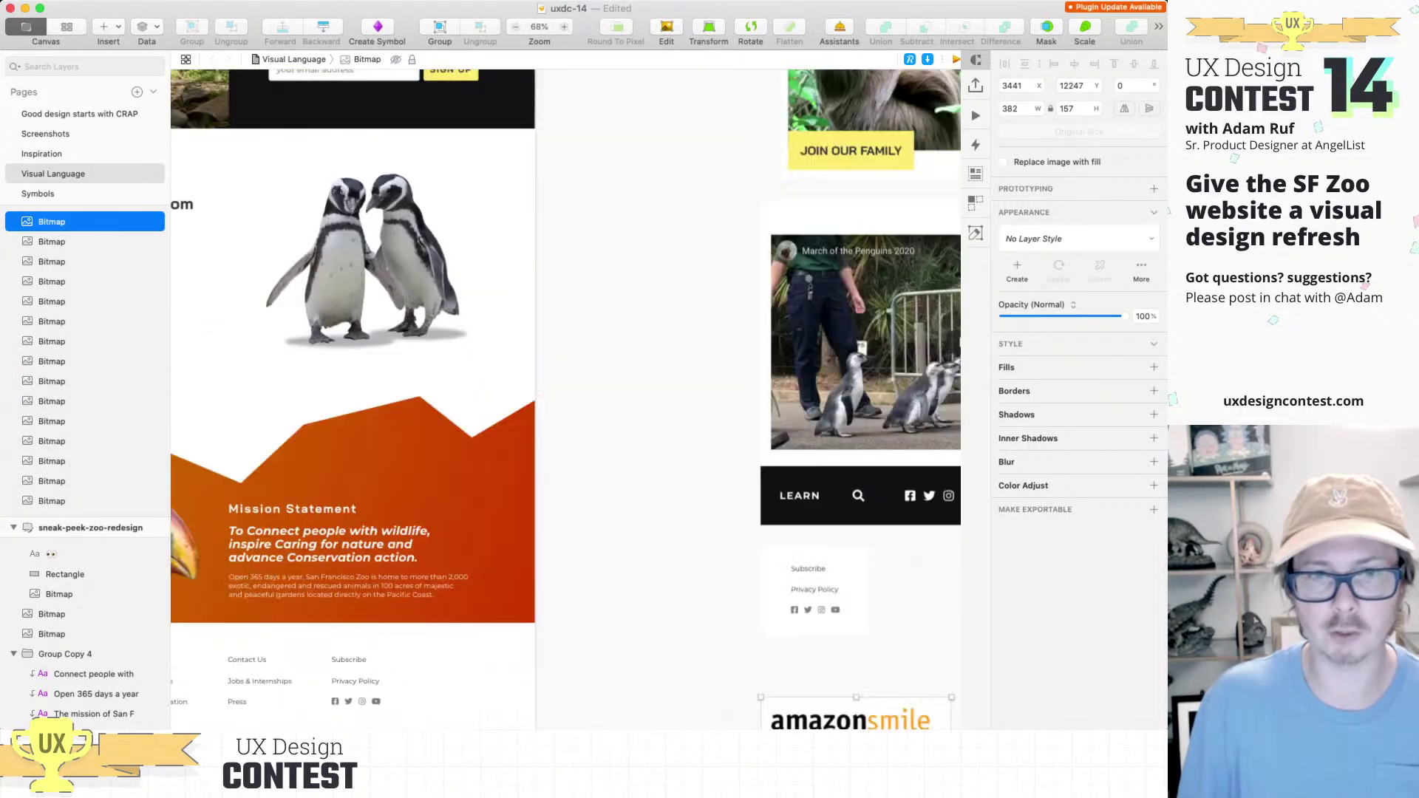
scroll(565, 399, down, 3)
scroll(566, 399, right, 2)
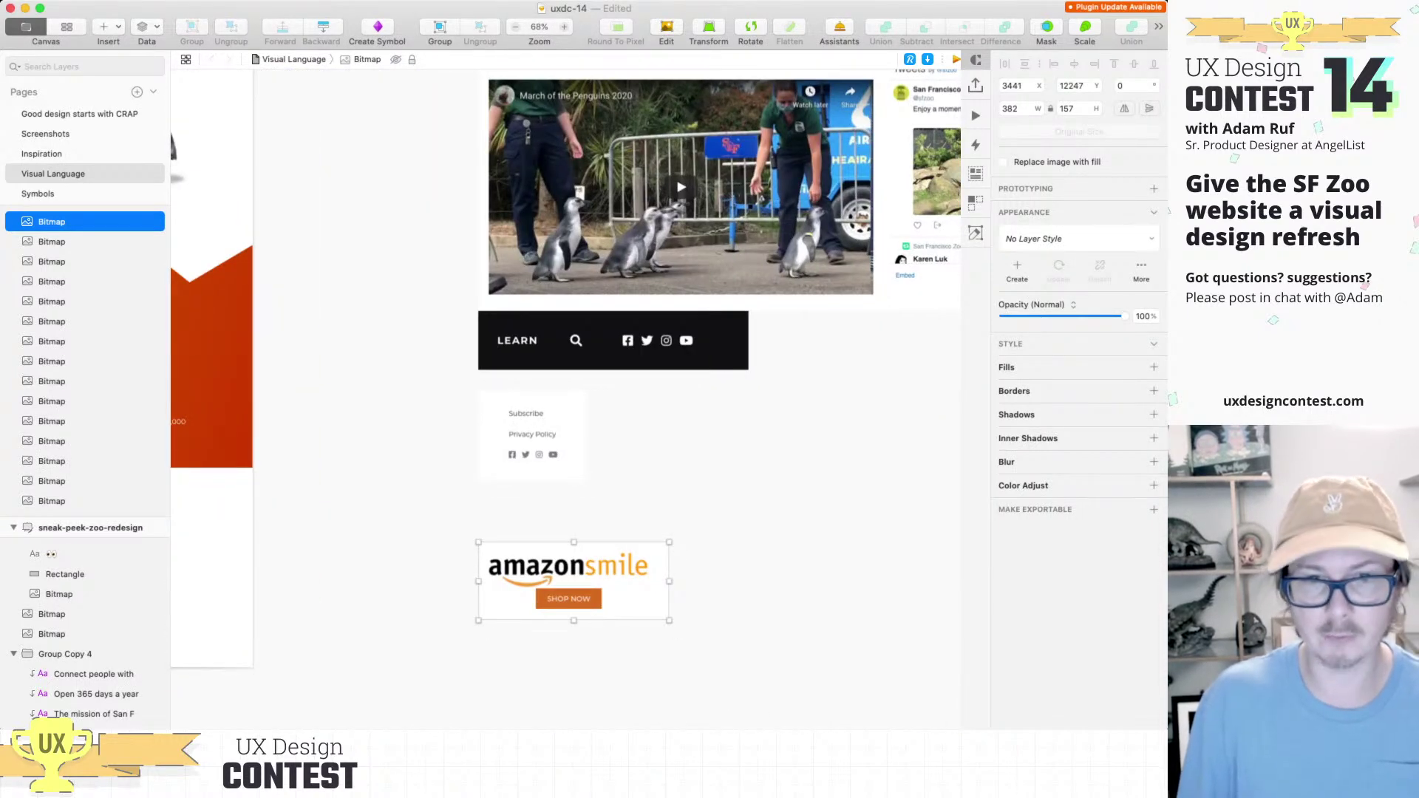
Step: Paste the redesigned 'Support your zoo friends' section beside the old amazonsmile block
key(Escape)
key(super+v)
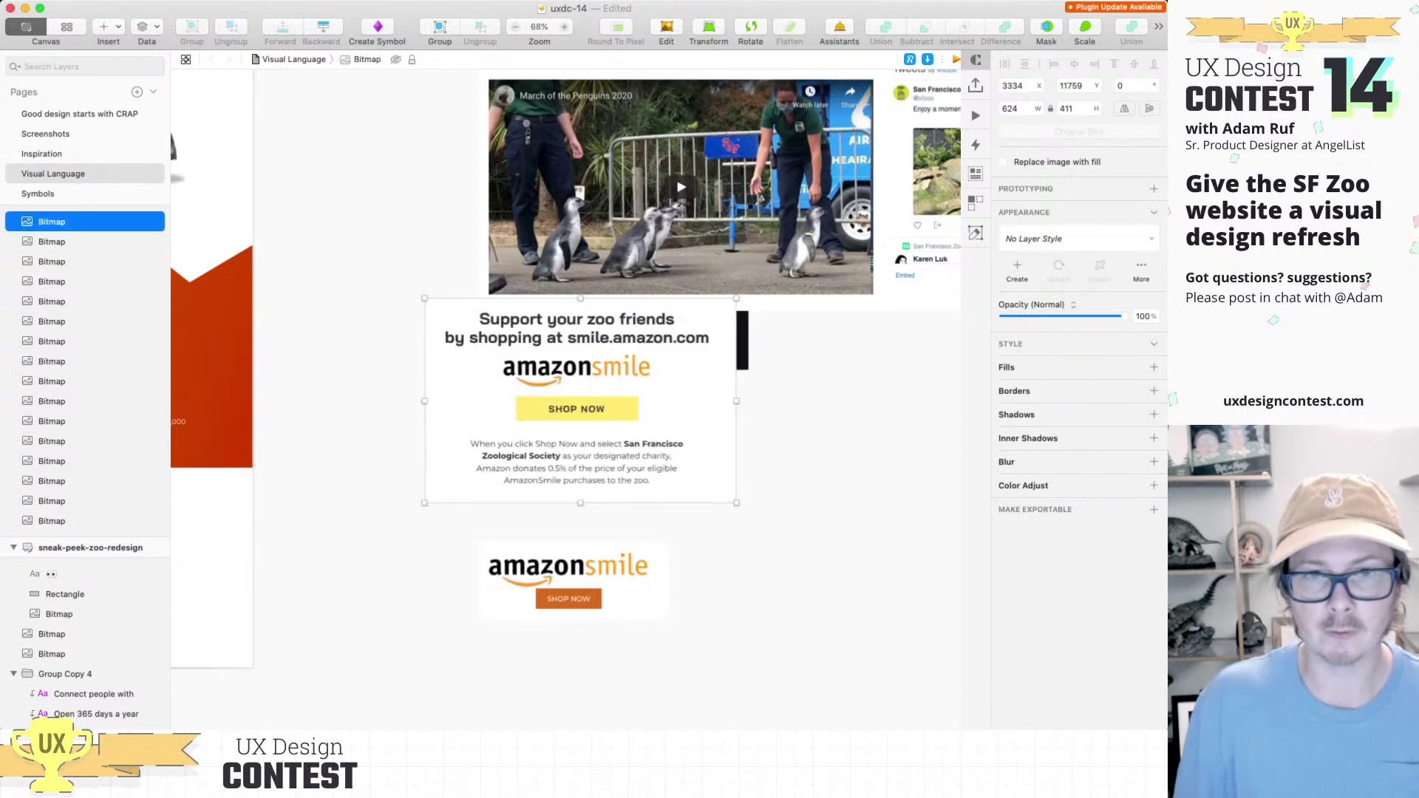
drag(580, 400, 835, 634)
key(super+minus)
scroll(566, 399, right, 10)
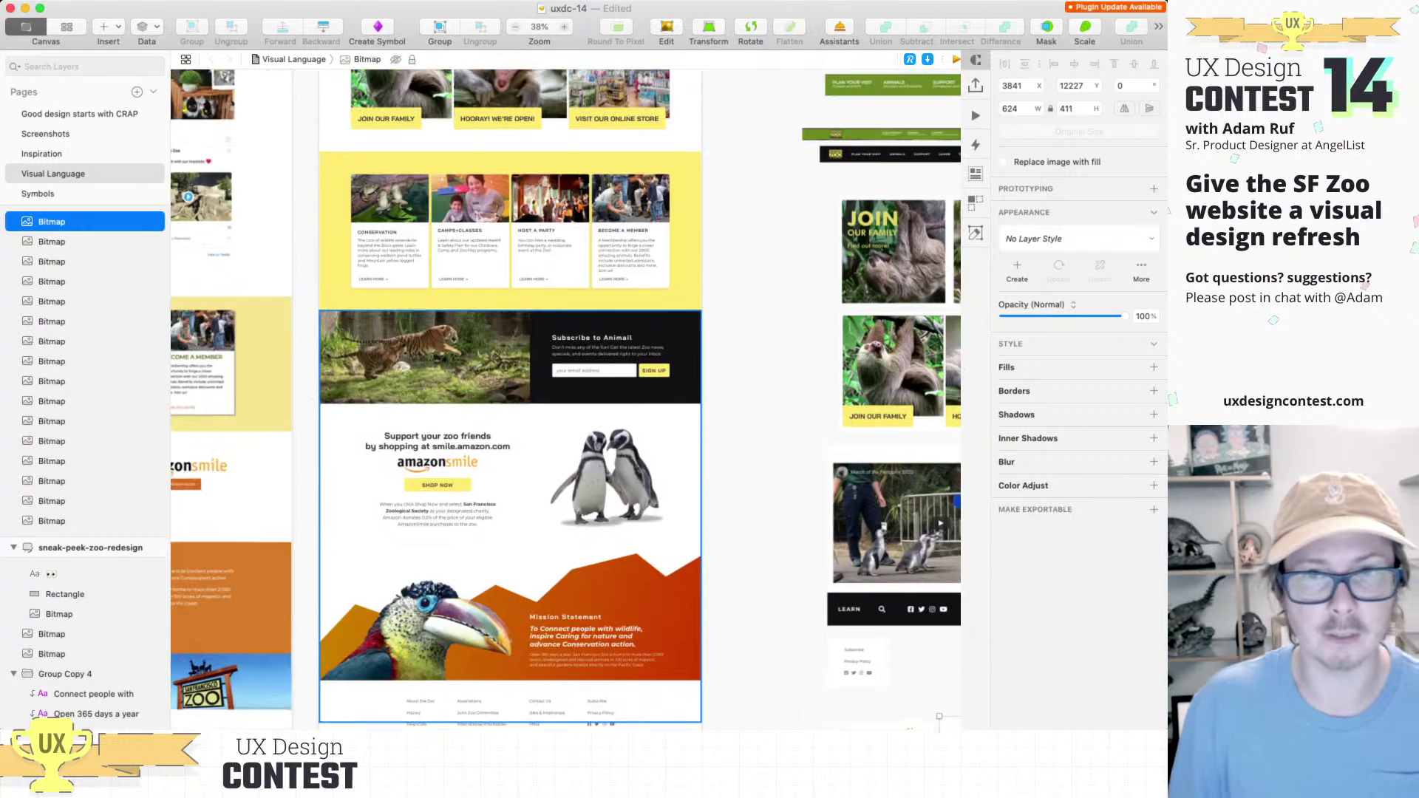
scroll(566, 399, left, 10)
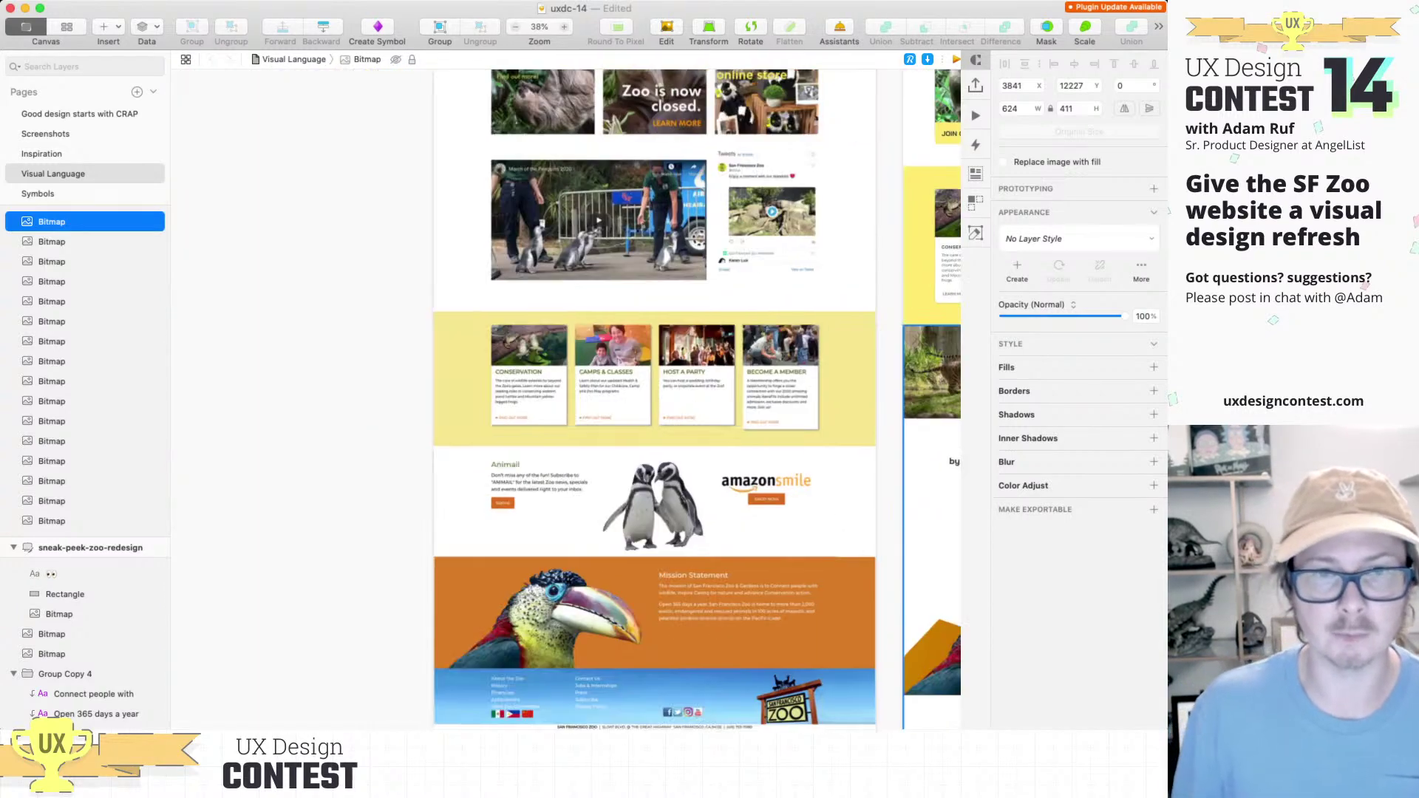
scroll(512, 477, up, 10)
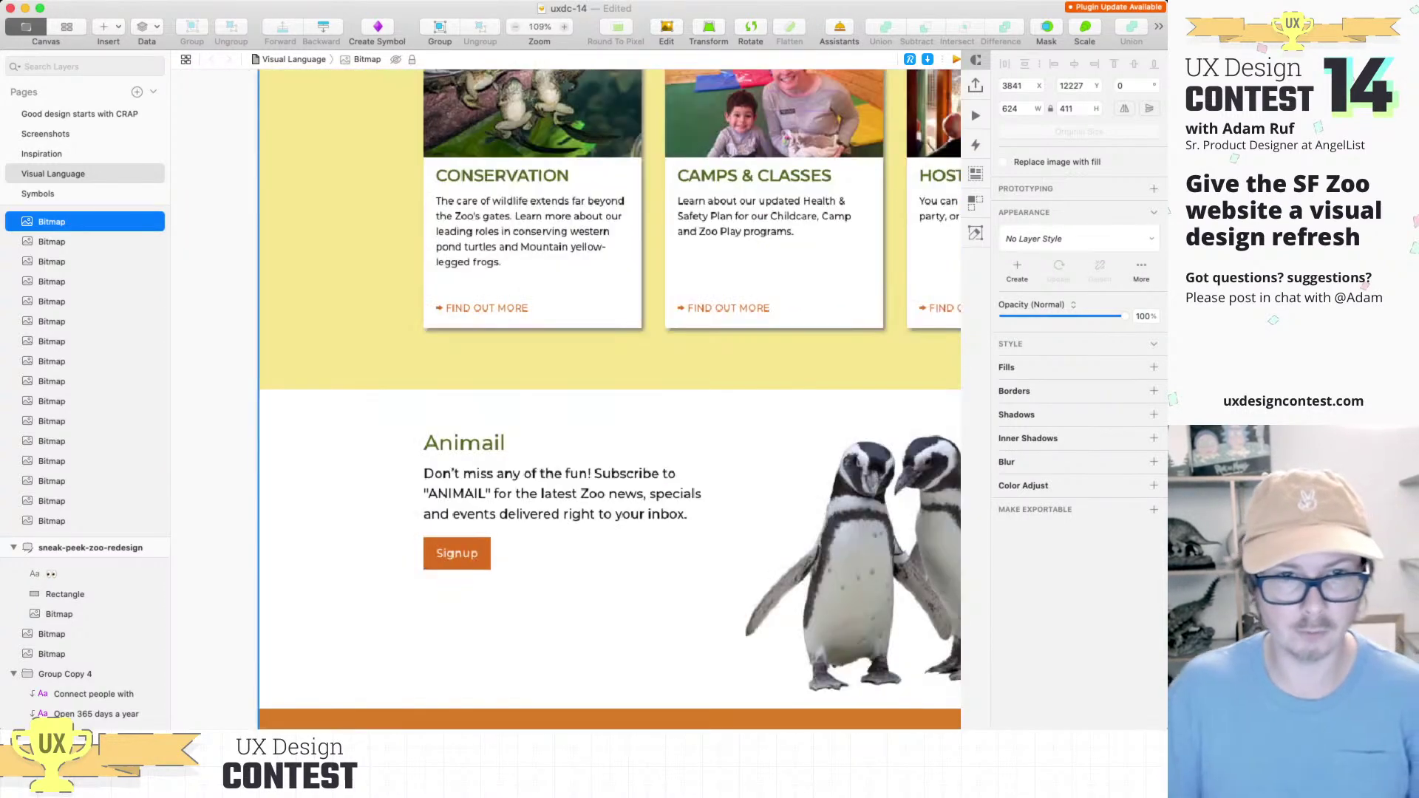
scroll(512, 476, up, 5)
key(super+0)
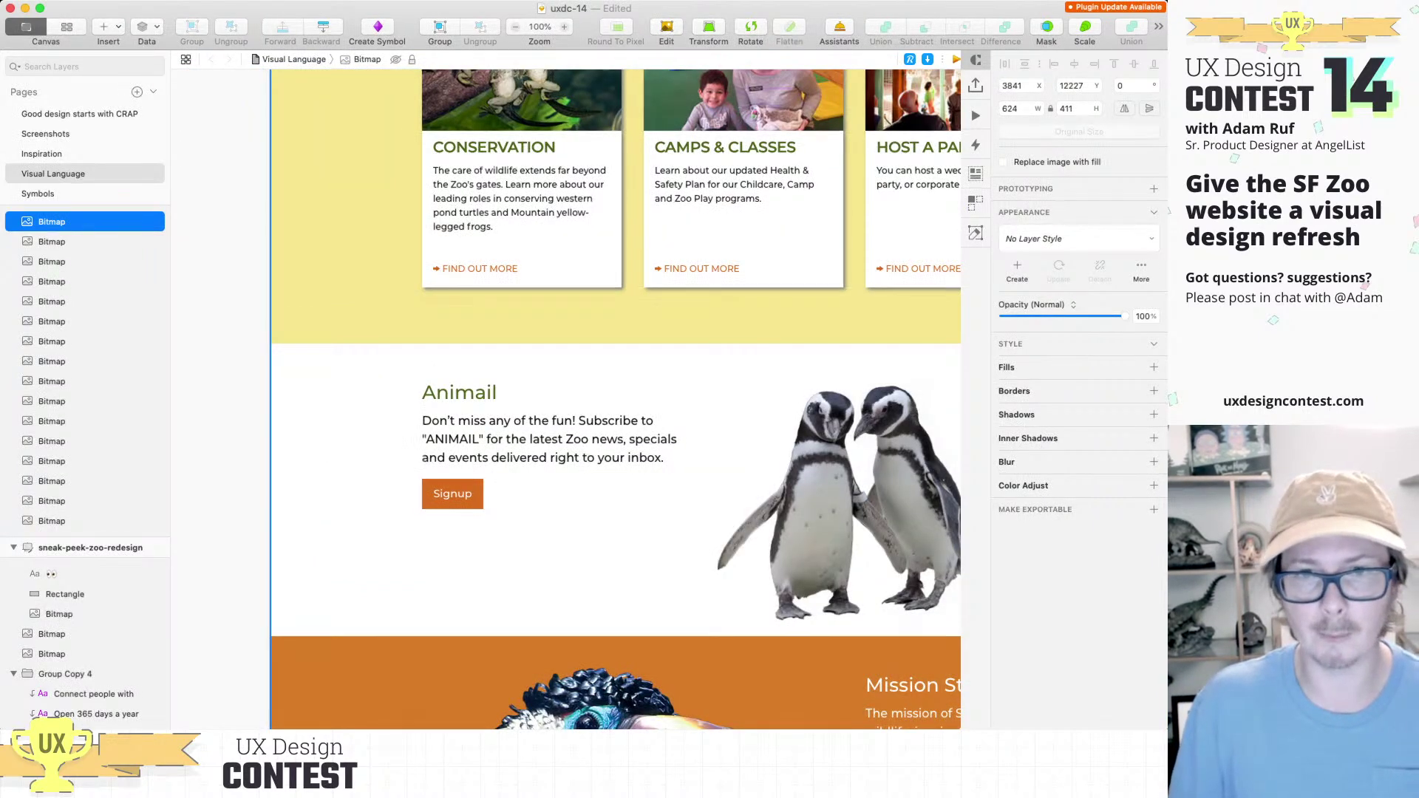
scroll(566, 399, down, 5)
scroll(566, 399, down, 10)
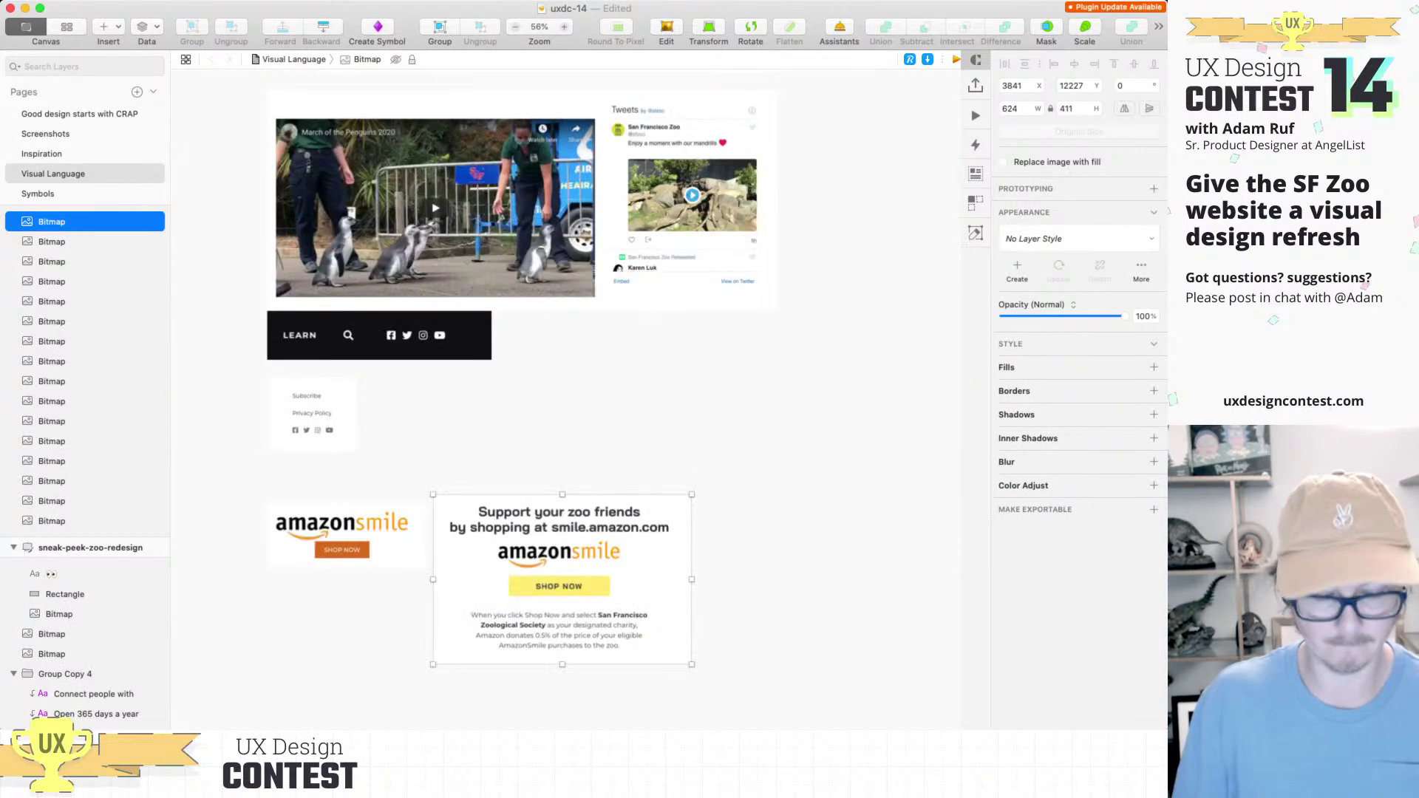
Step: Paste the current site's Animail signup sample above the amazonsmile promo
key(super+v)
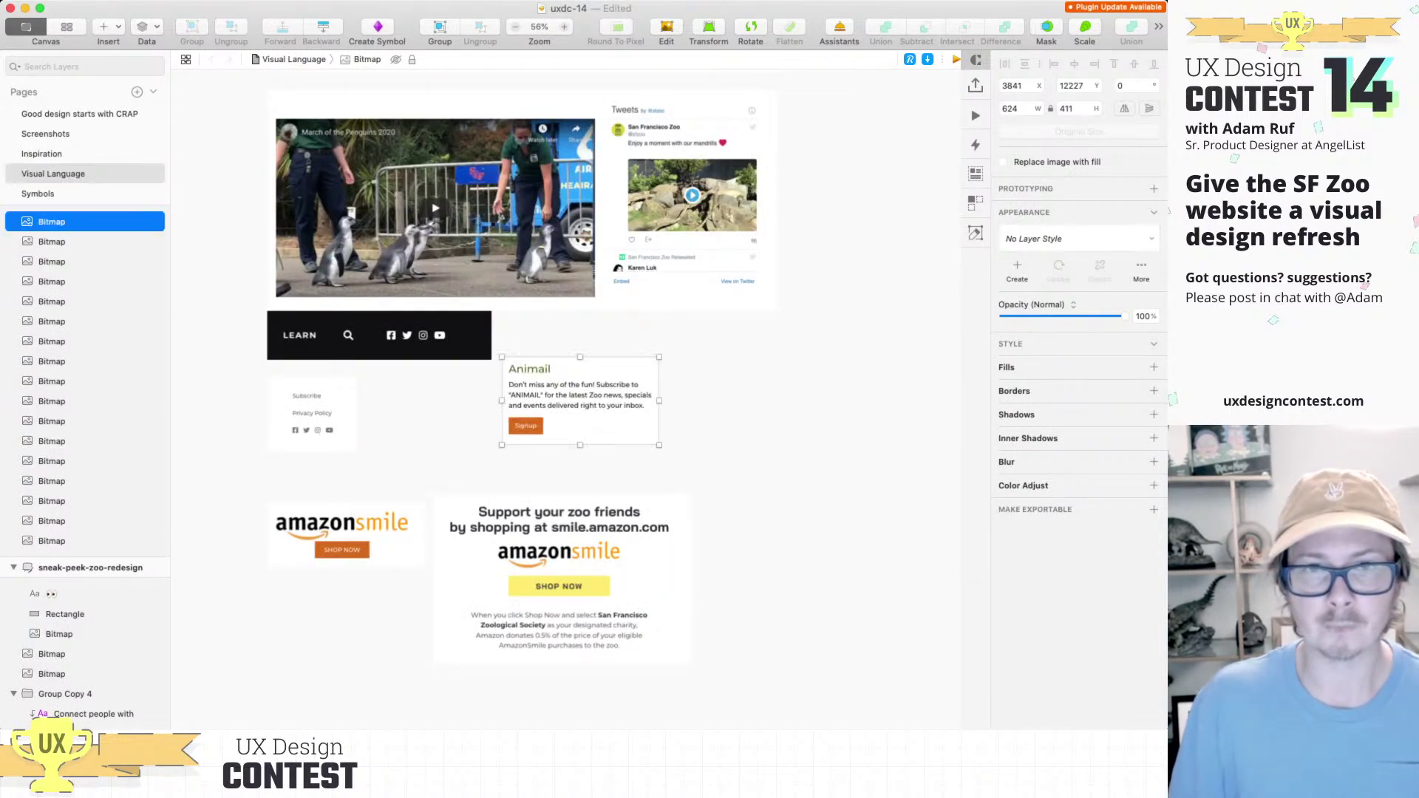
drag(580, 400, 781, 415)
scroll(566, 399, right, 10)
scroll(566, 399, up, 5)
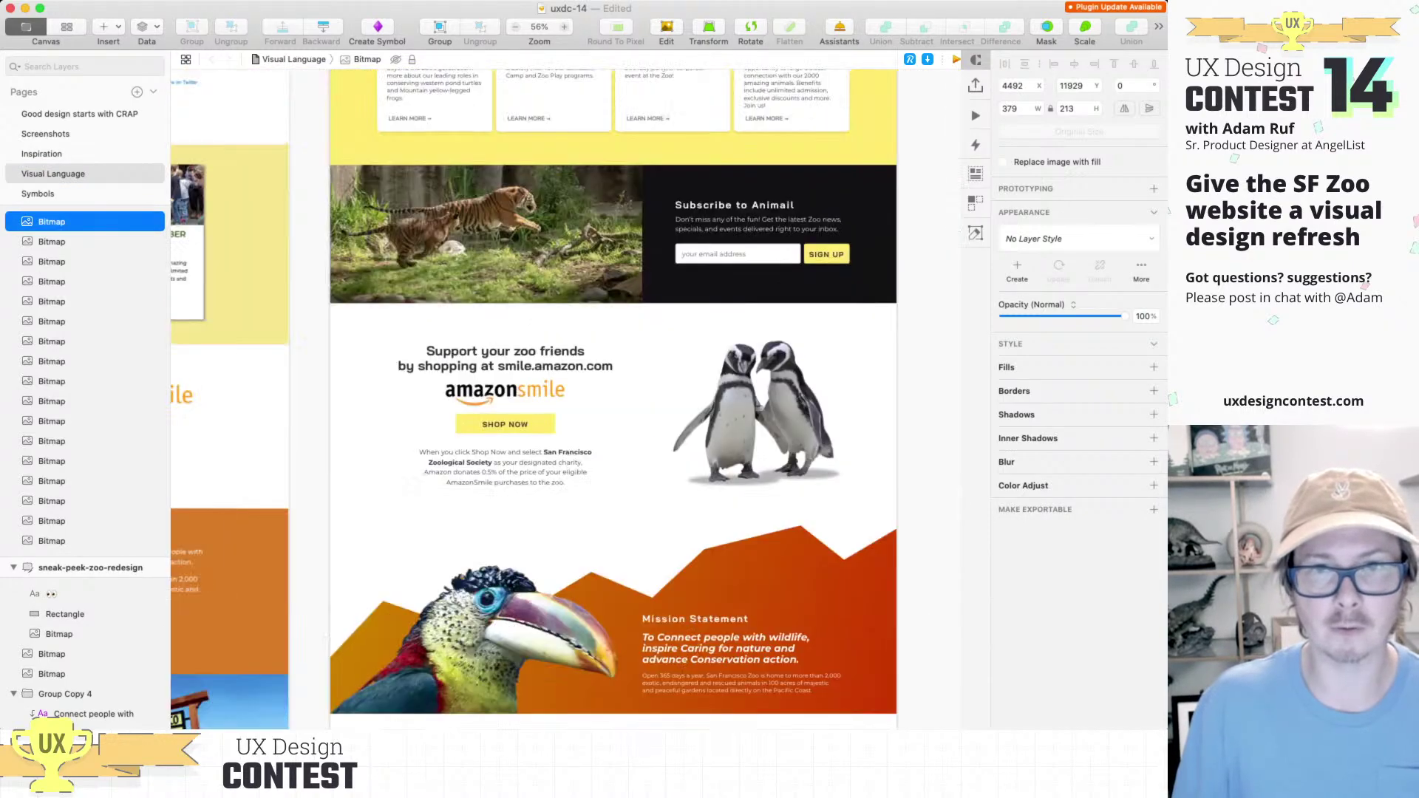
key(super+0)
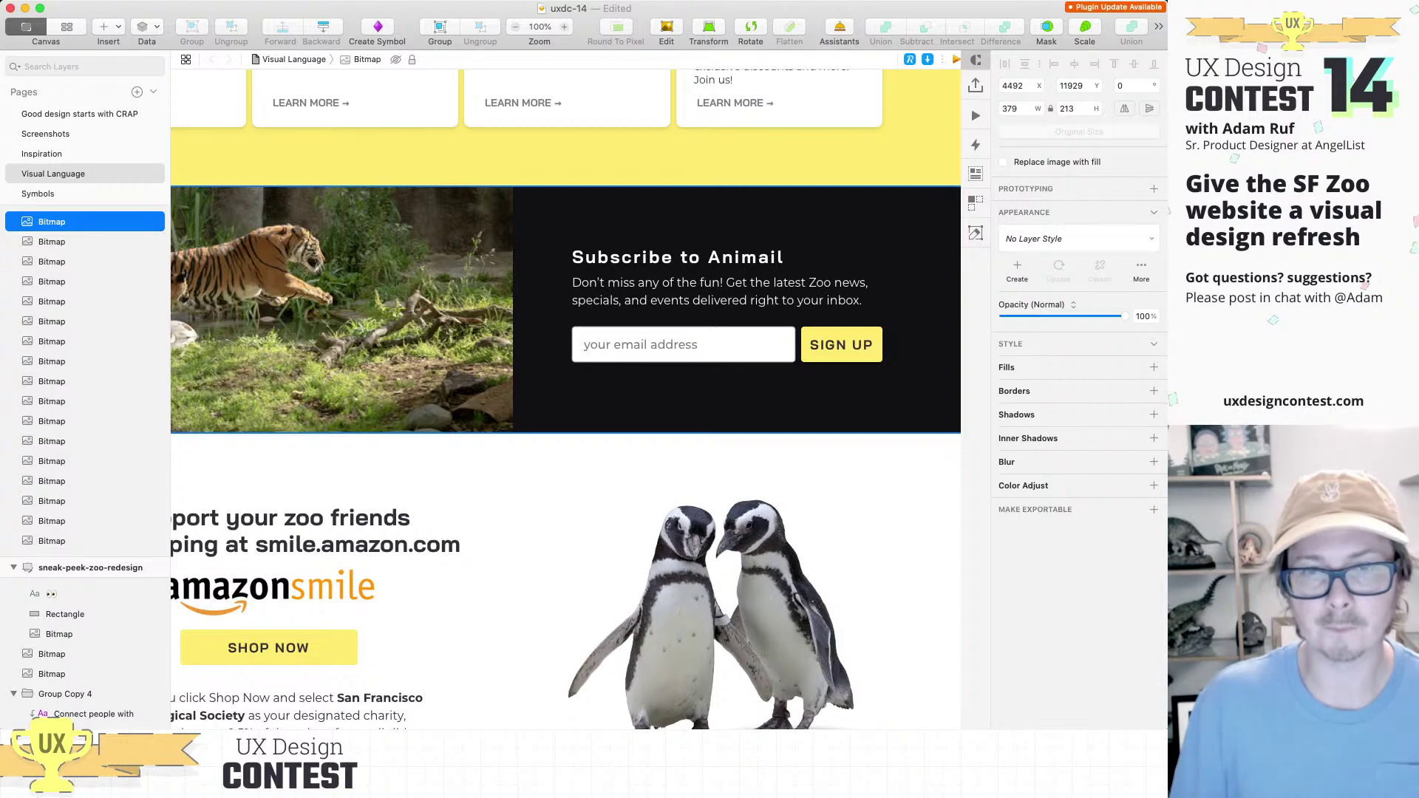
scroll(566, 399, down, 5)
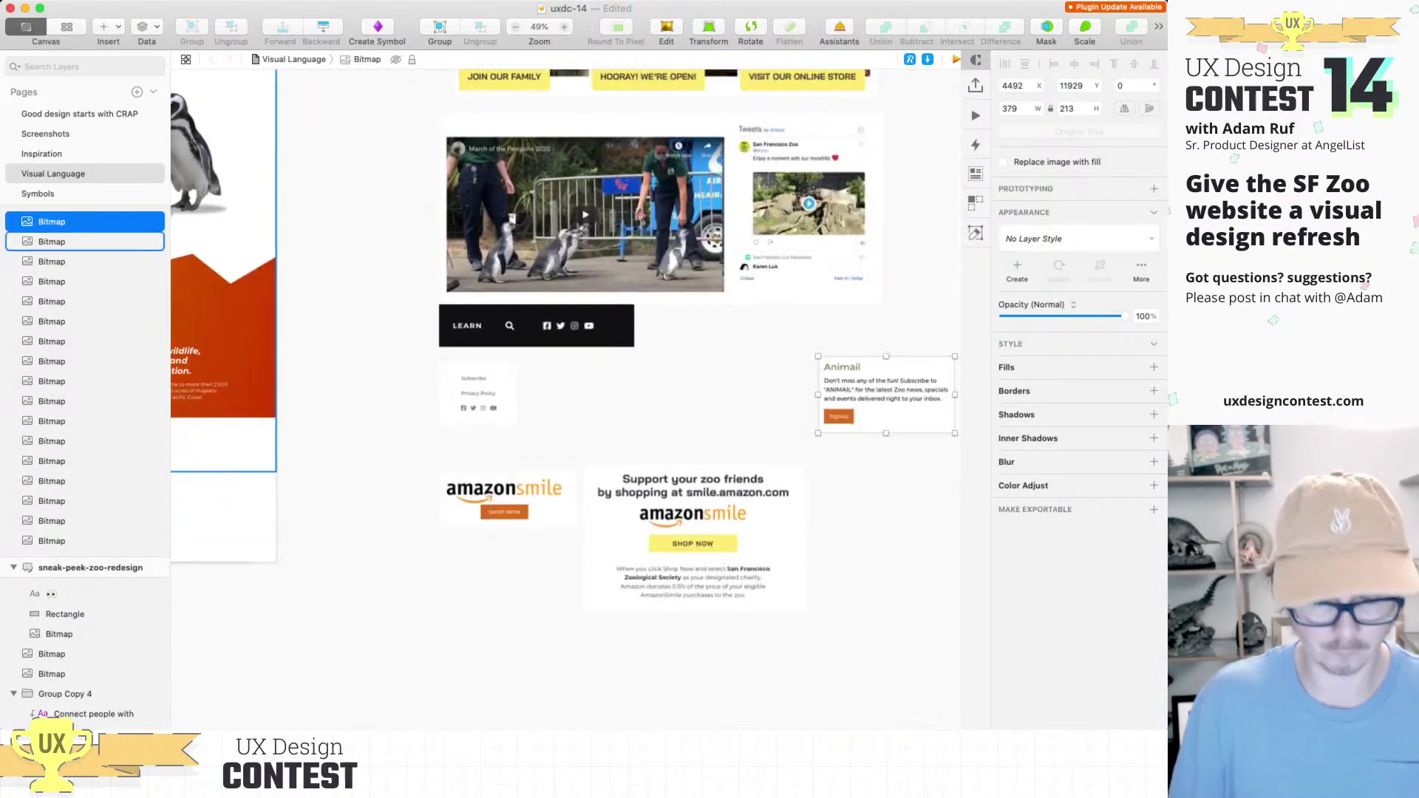
scroll(565, 399, right, 5)
Step: Paste the redesigned dark Subscribe to Animail block beside it
key(super+v)
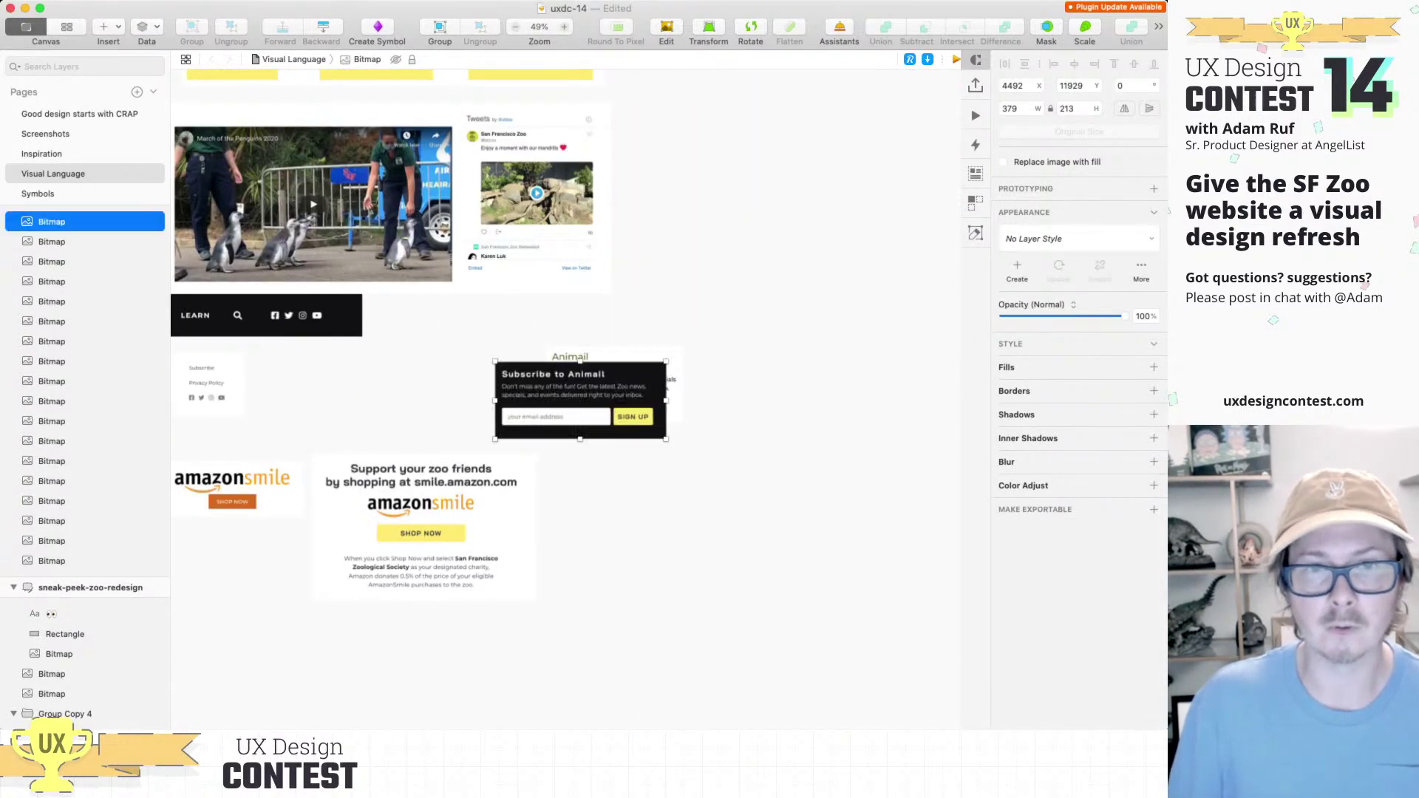
key(super+1)
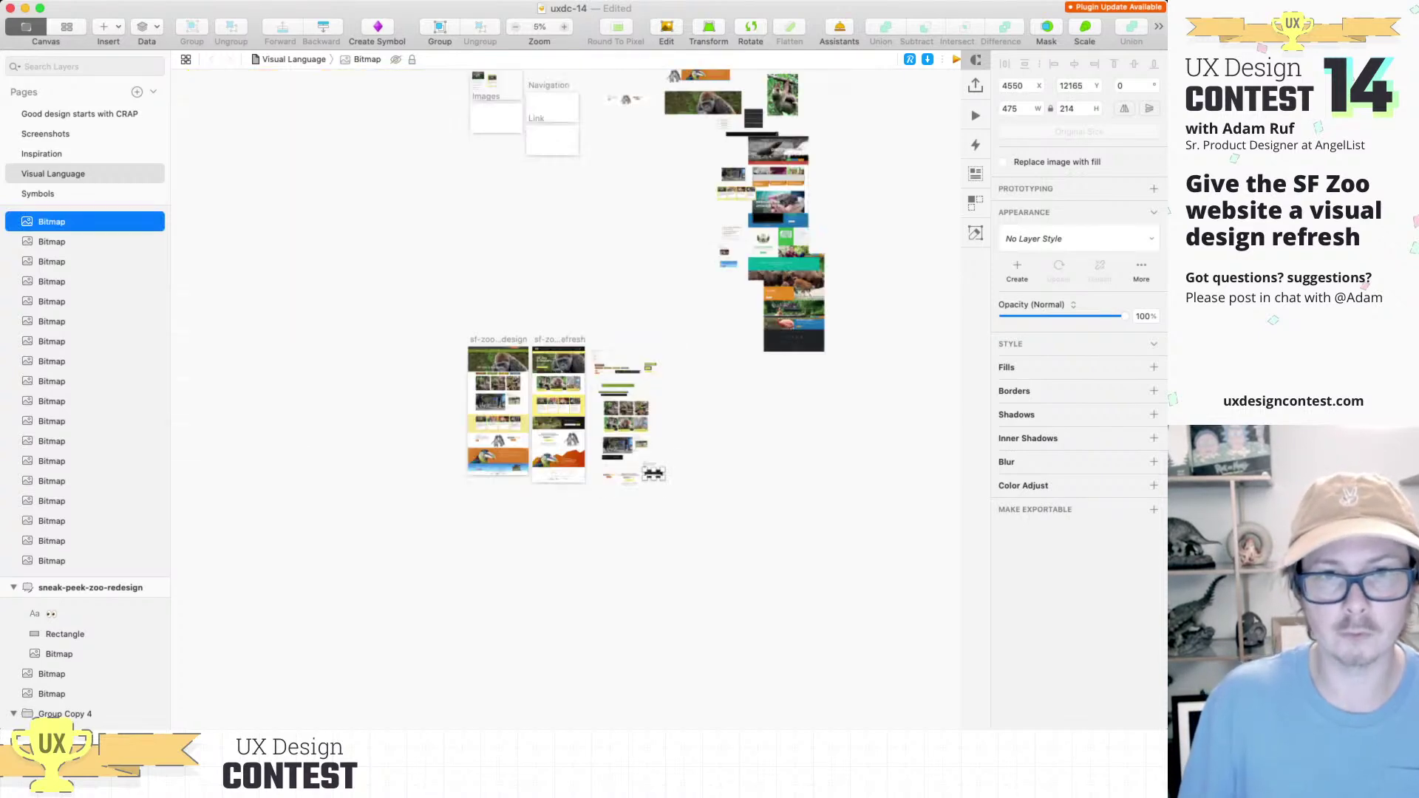
scroll(499, 460, up, 10)
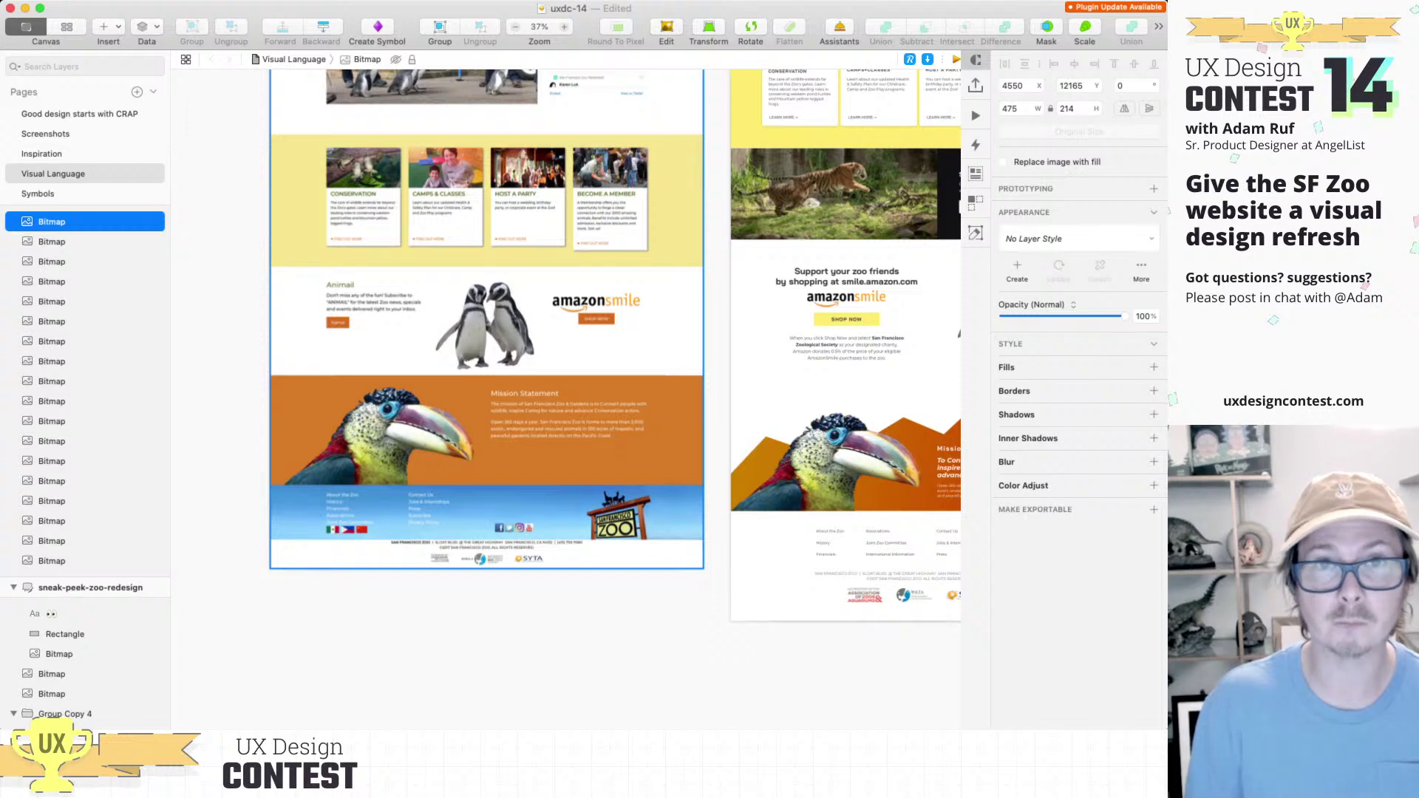
Step: View the current homepage's penguin and Mission Statement sections at 100% in canvas-only mode
key(super+equal)
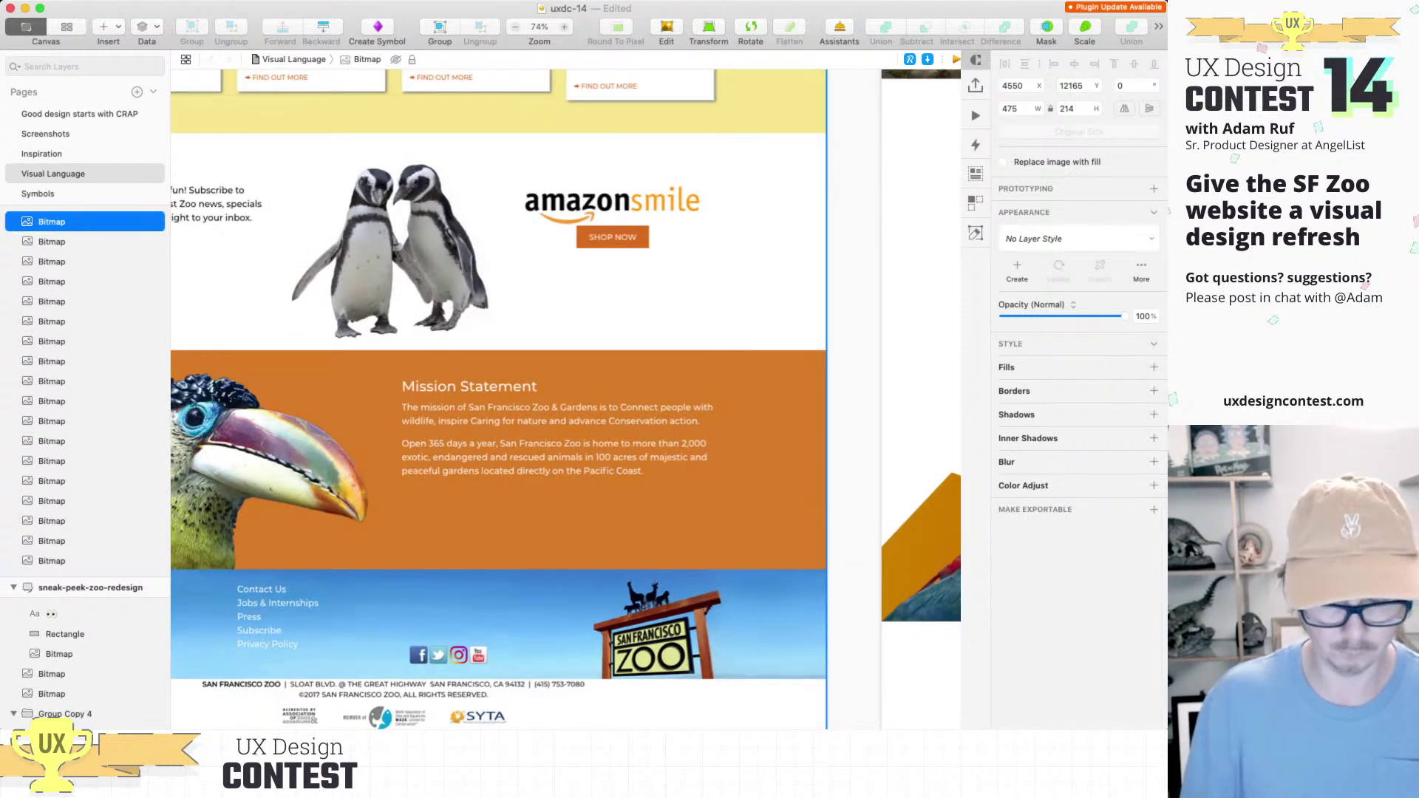
key(super+0)
key(super+period)
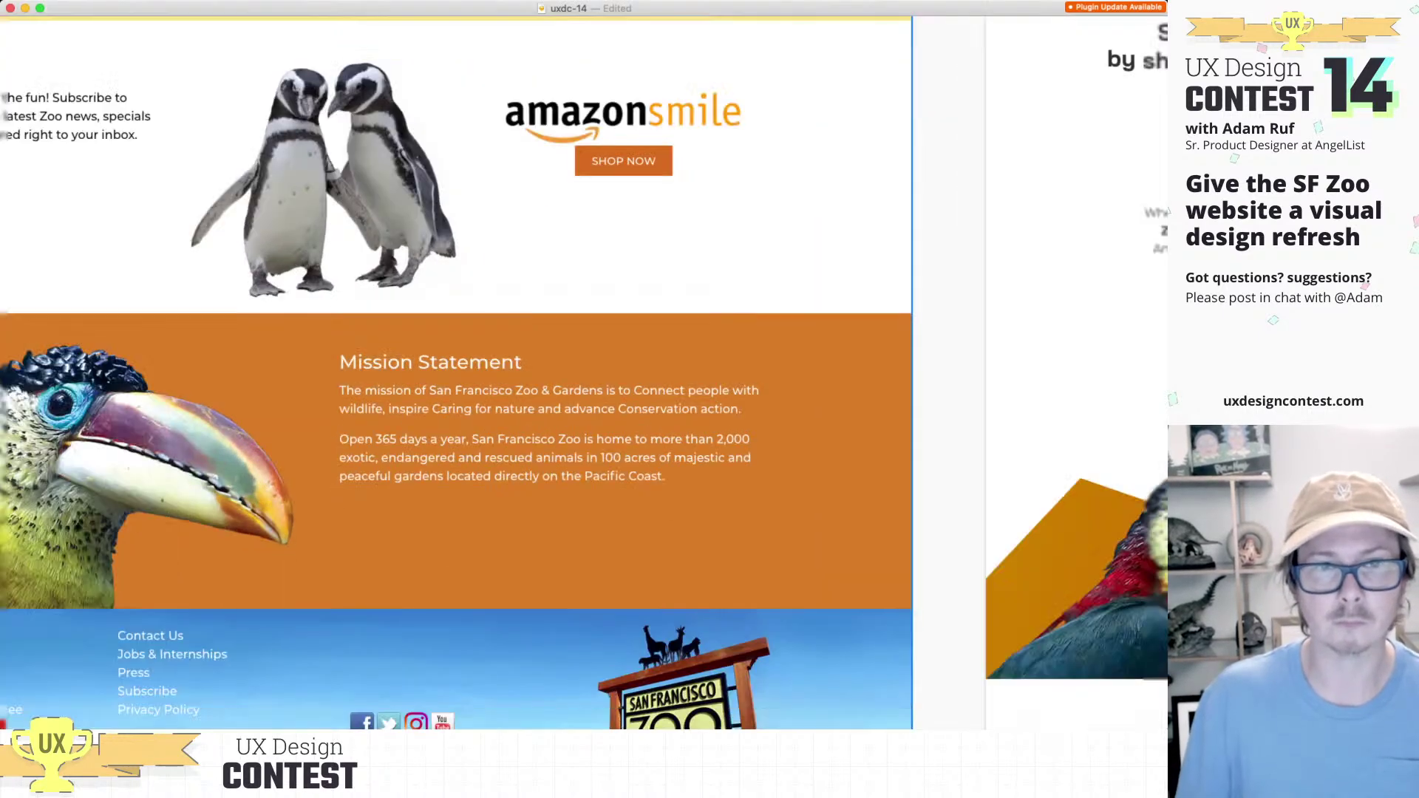
scroll(562, 370, left, 5)
scroll(561, 370, right, 2)
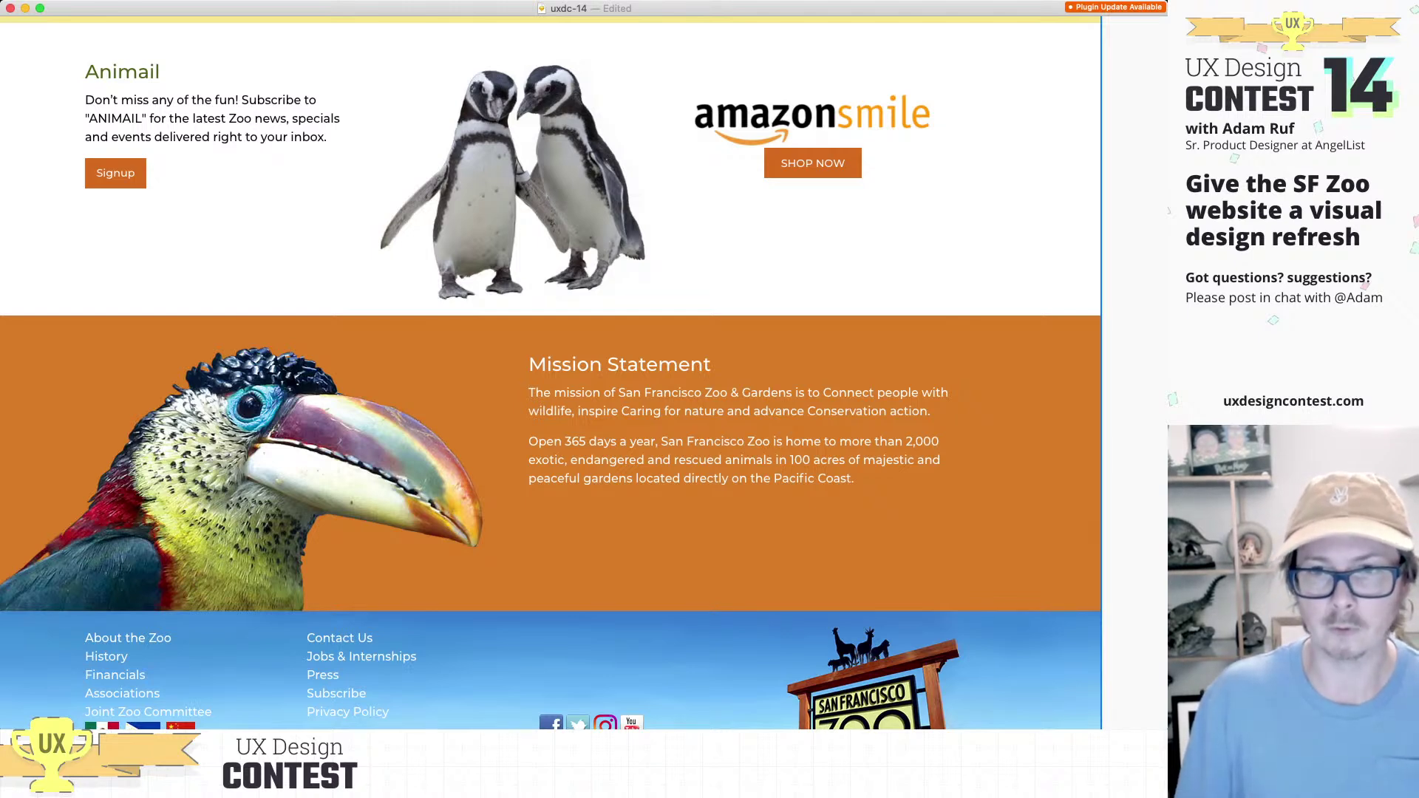
scroll(1004, 606, down, 5)
scroll(1004, 606, right, 15)
Step: Paste the current orange Mission Statement banner below the amazonsmile samples
scroll(1003, 606, down, 4)
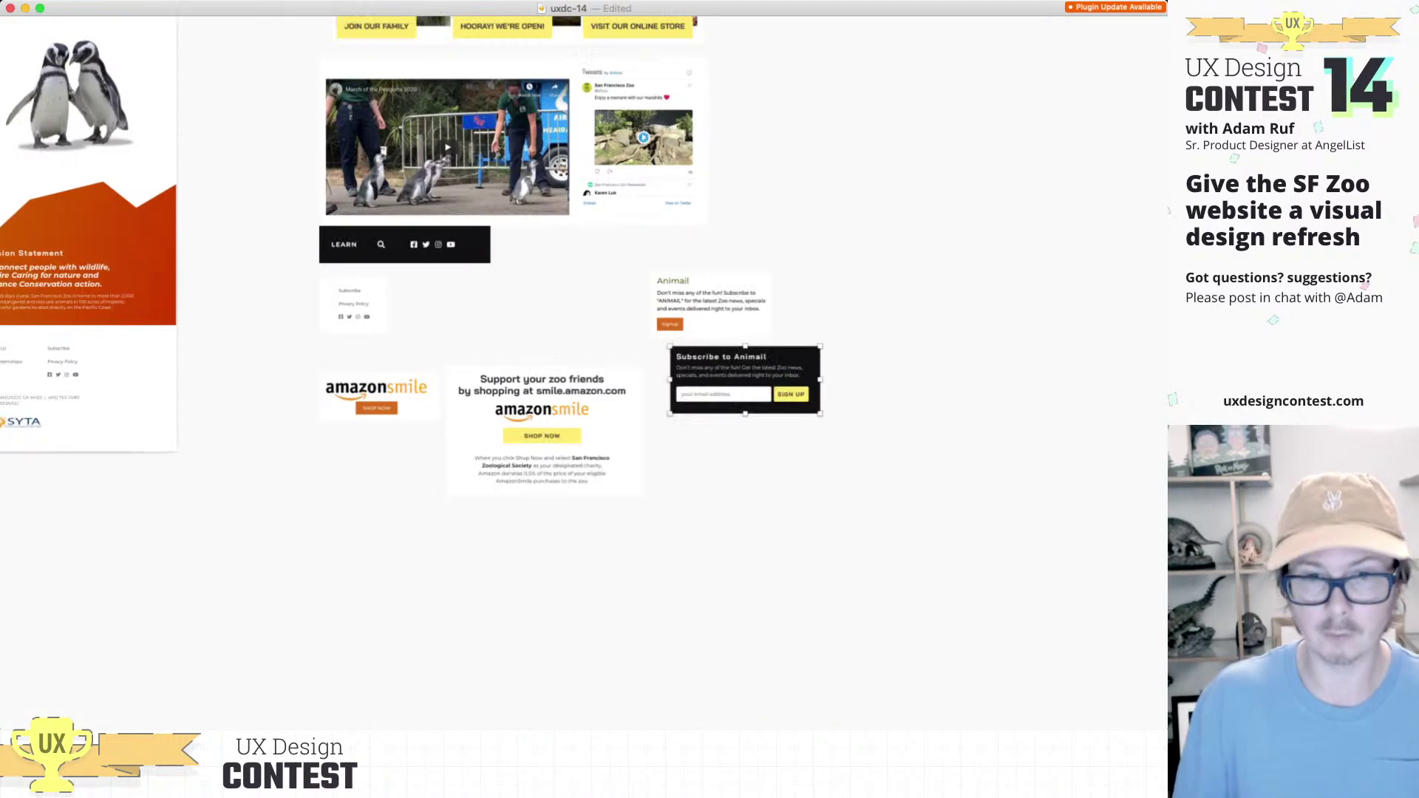
key(super+v)
drag(584, 373, 545, 567)
scroll(517, 333, left, 10)
scroll(517, 333, up, 3)
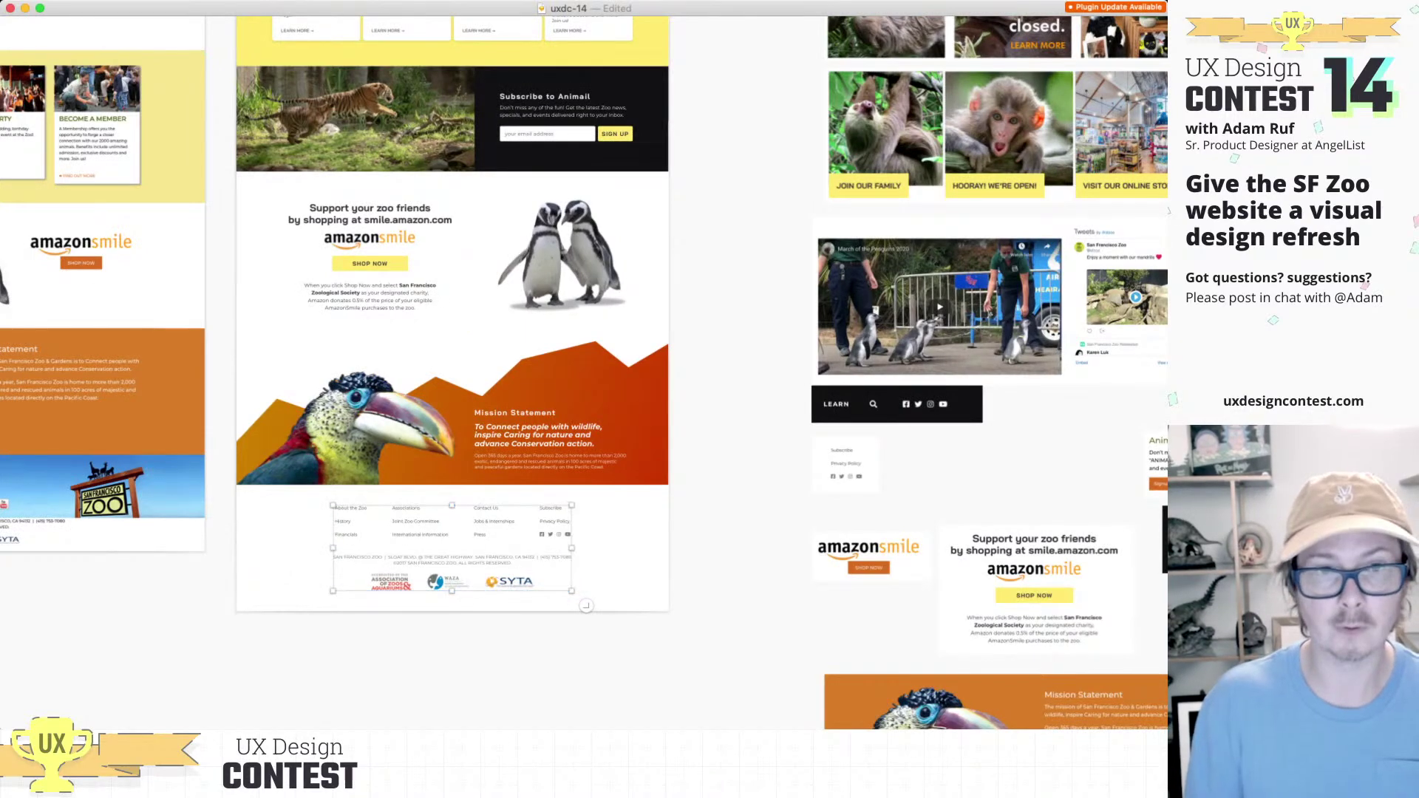
Step: Paste the redesign's gradient Mission Statement toucan banner underneath the orange one
key(super+plus)
scroll(473, 370, left, 5)
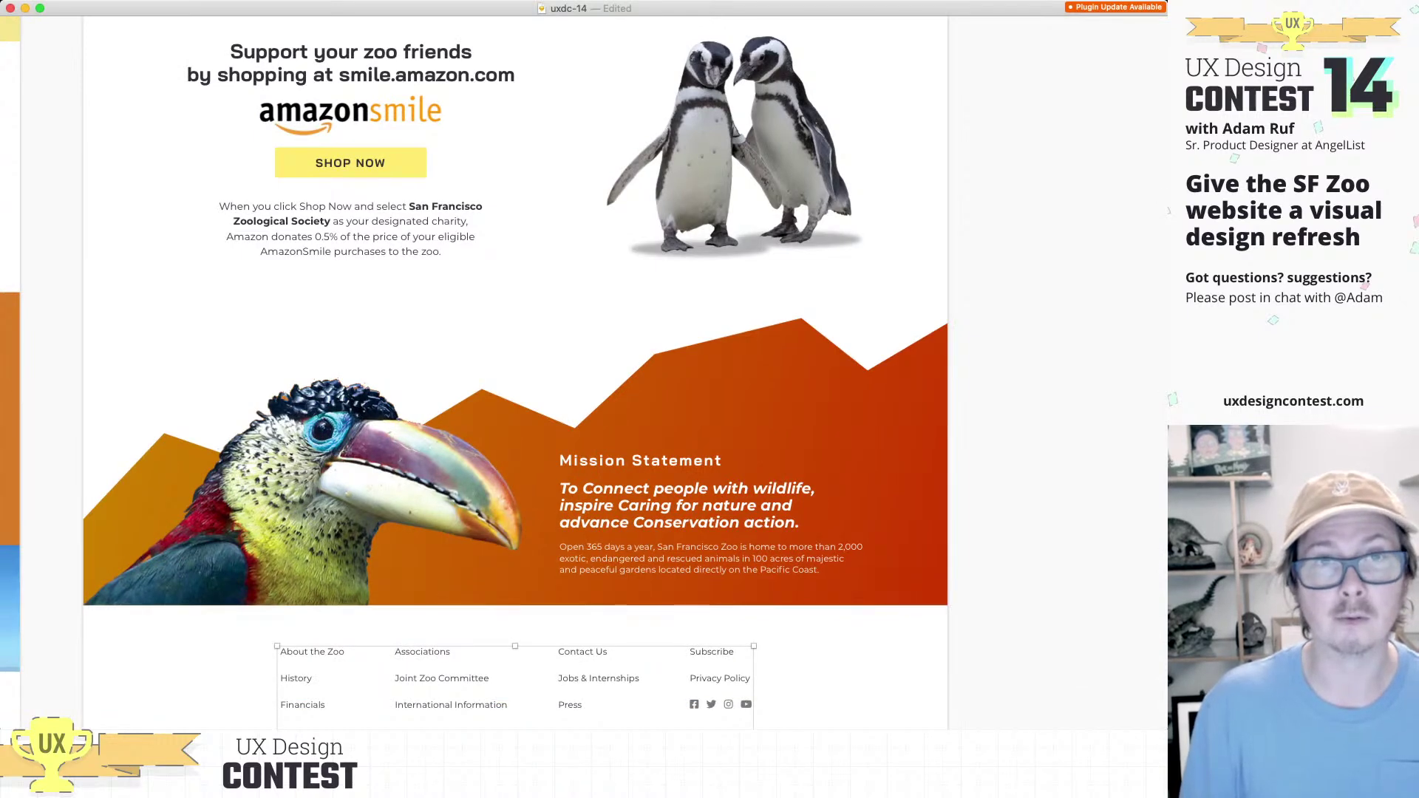
key(super+period)
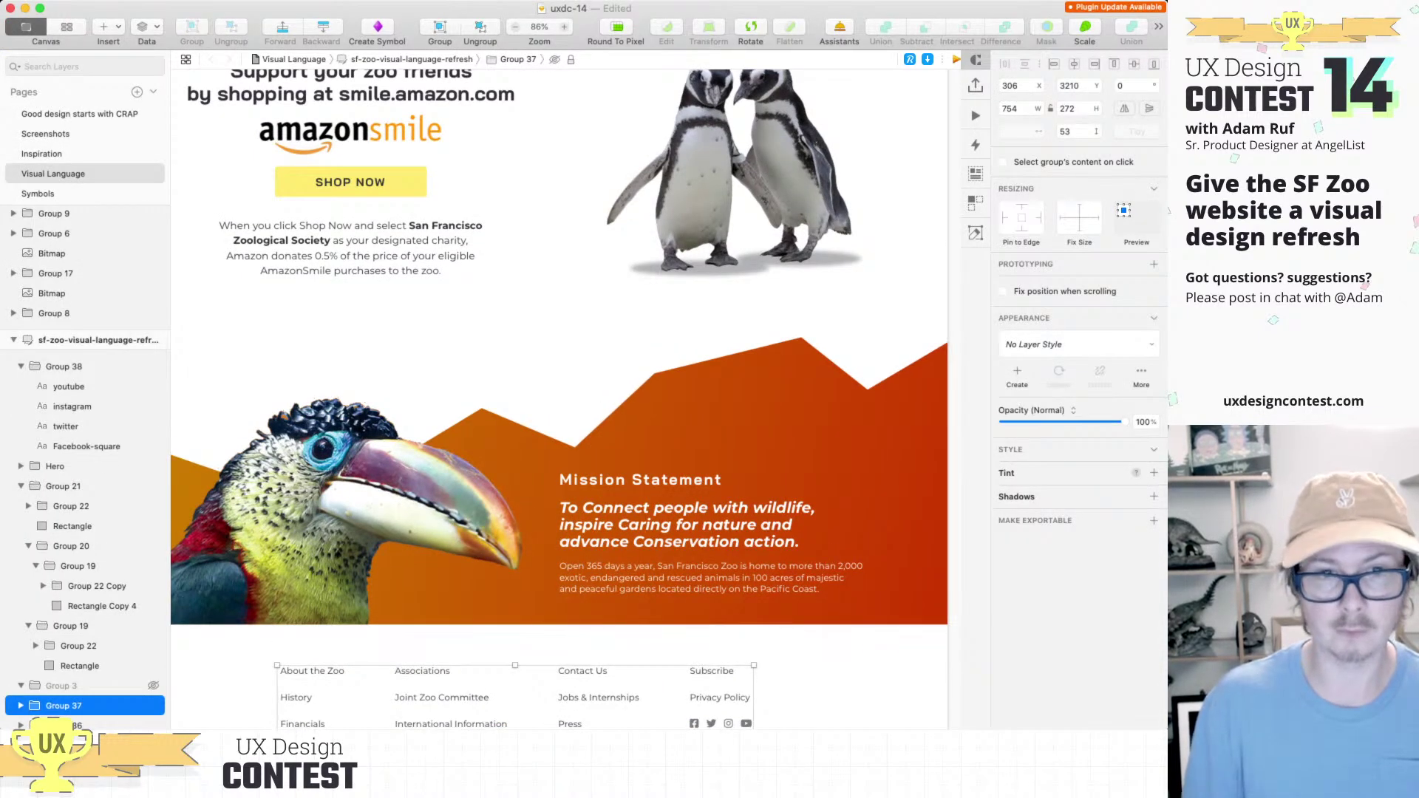
key(super+0)
key(super+period)
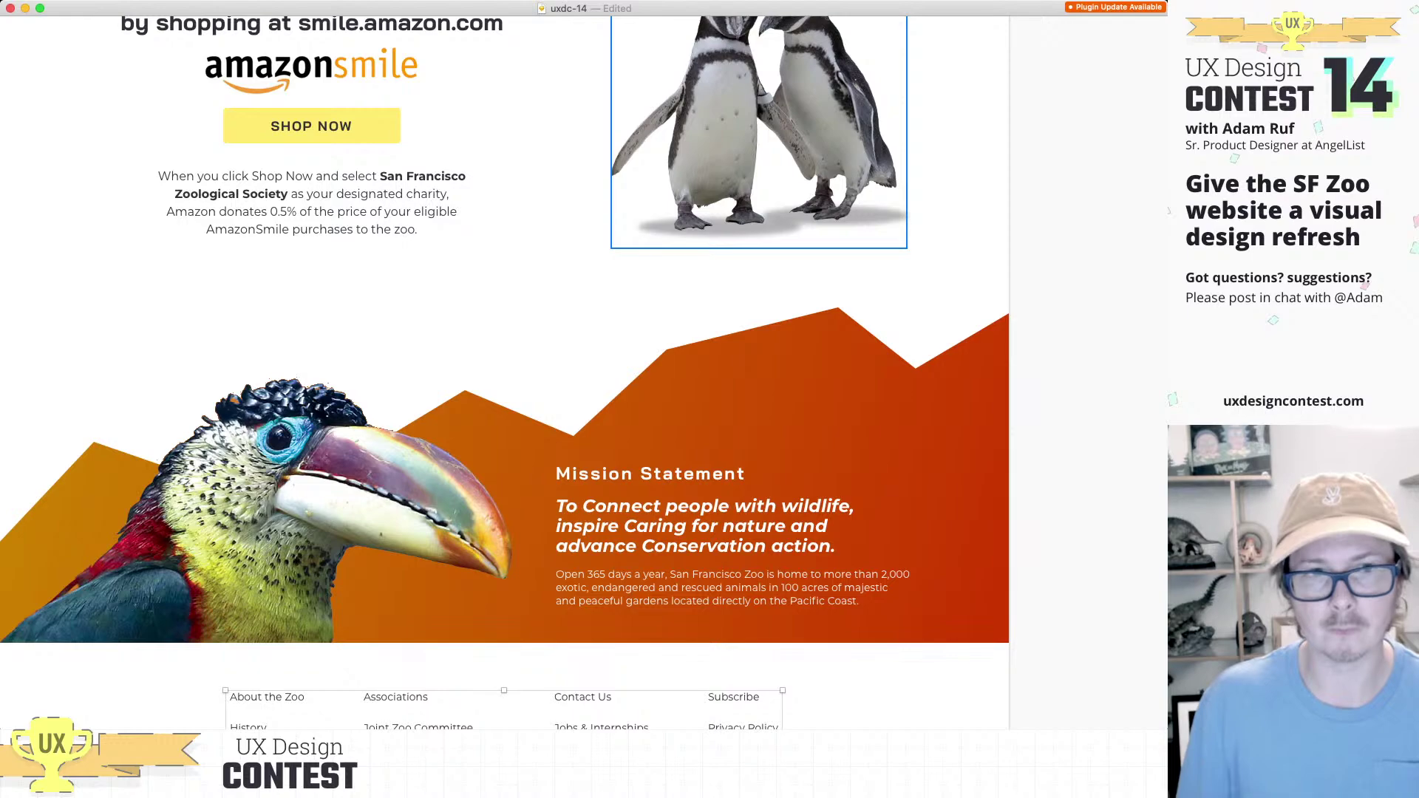
scroll(502, 370, down, 5)
scroll(503, 369, right, 8)
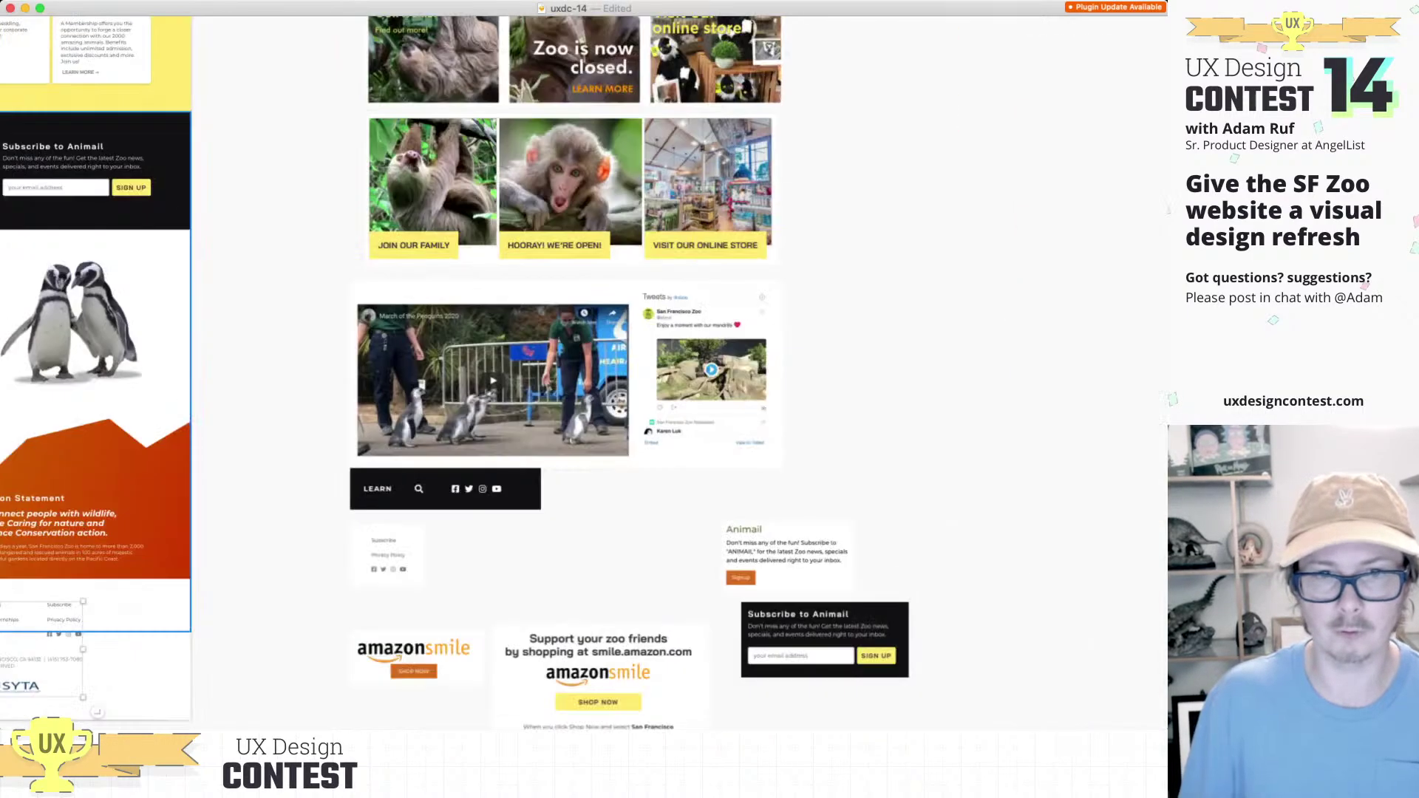
scroll(503, 369, down, 4)
scroll(458, 311, down, 1)
click(609, 521)
key(super+v)
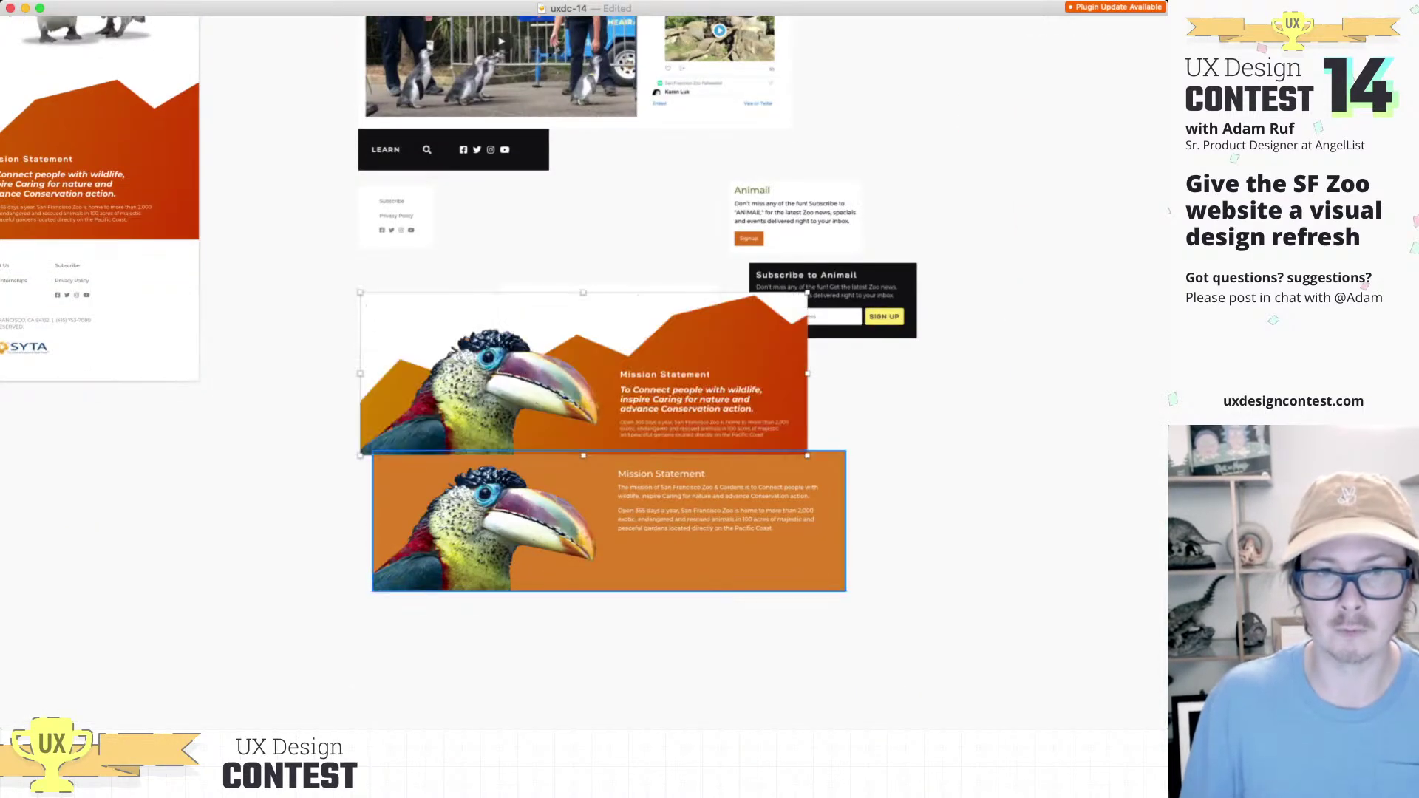
drag(584, 373, 606, 593)
scroll(430, 575, down, 2)
scroll(561, 369, down, 5)
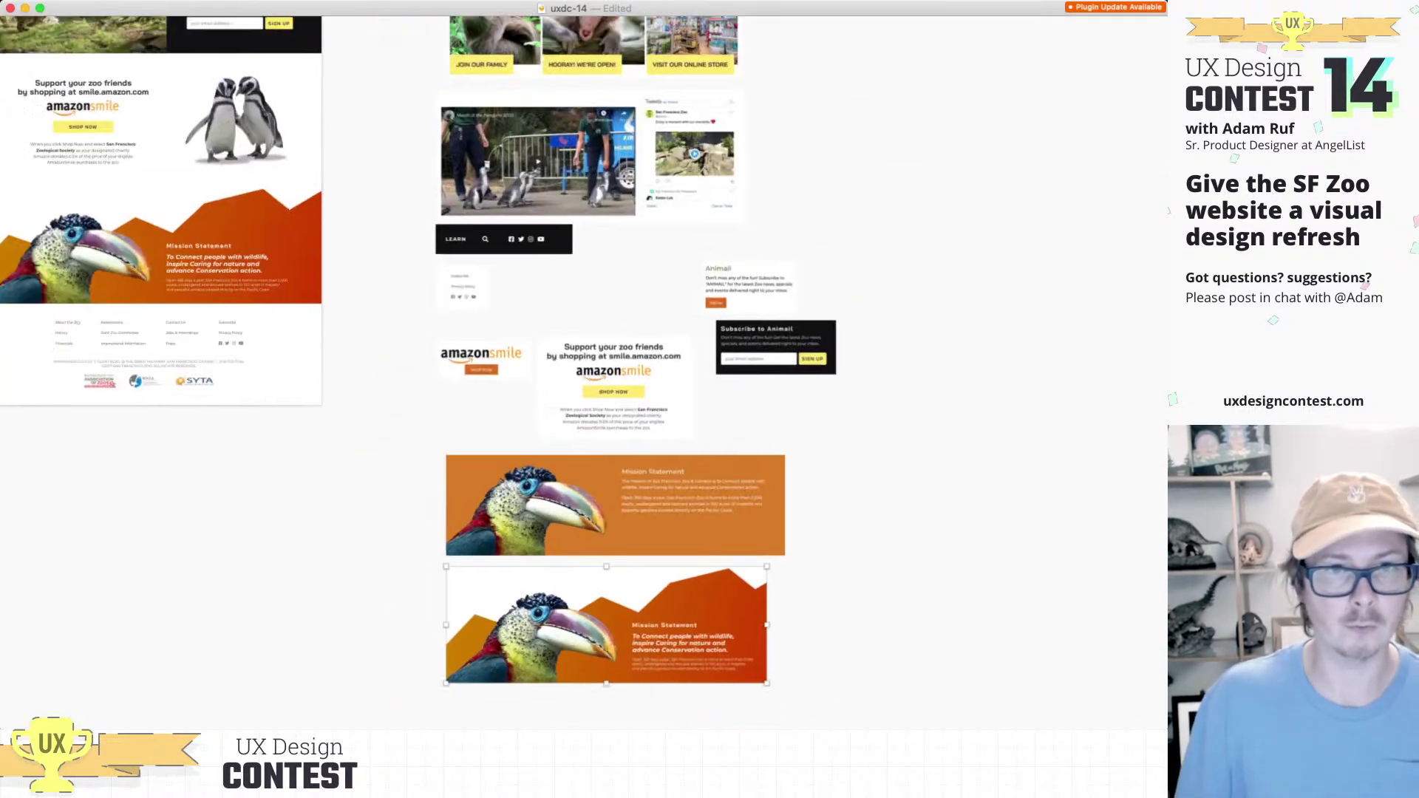
scroll(561, 369, up, 2)
Step: Paste the current site's penguin image below the toucan Mission Statement banners
scroll(532, 370, up, 5)
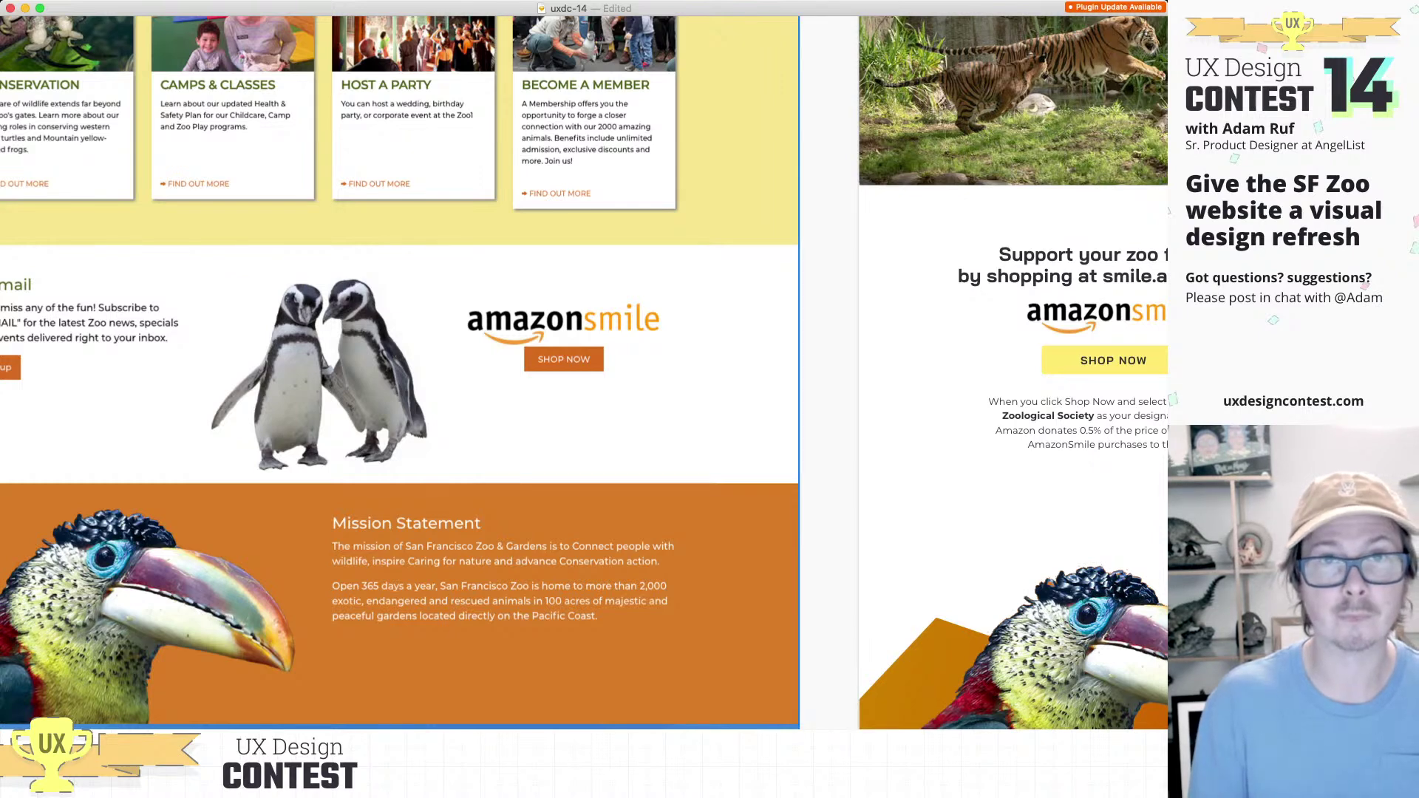
key(super+period)
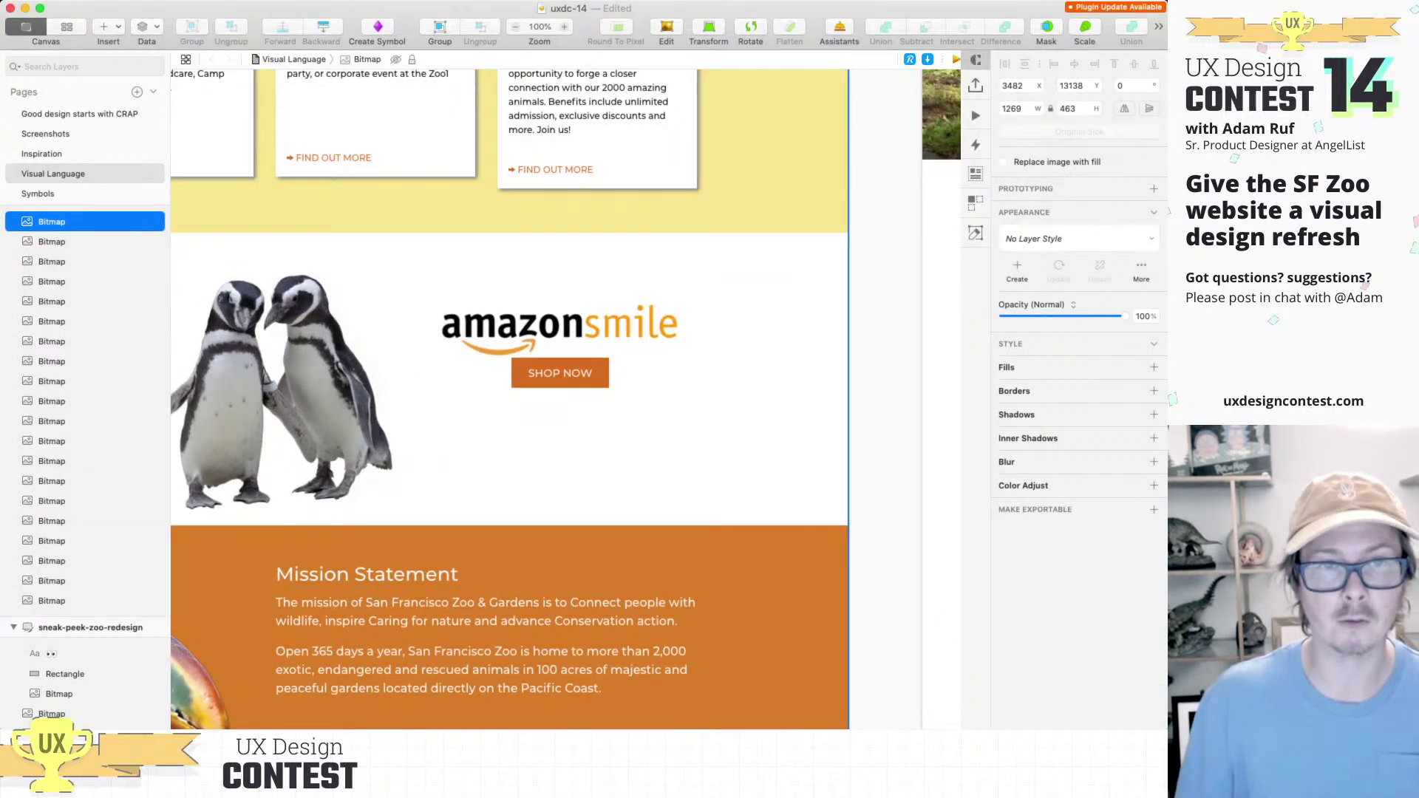
scroll(566, 399, left, 5)
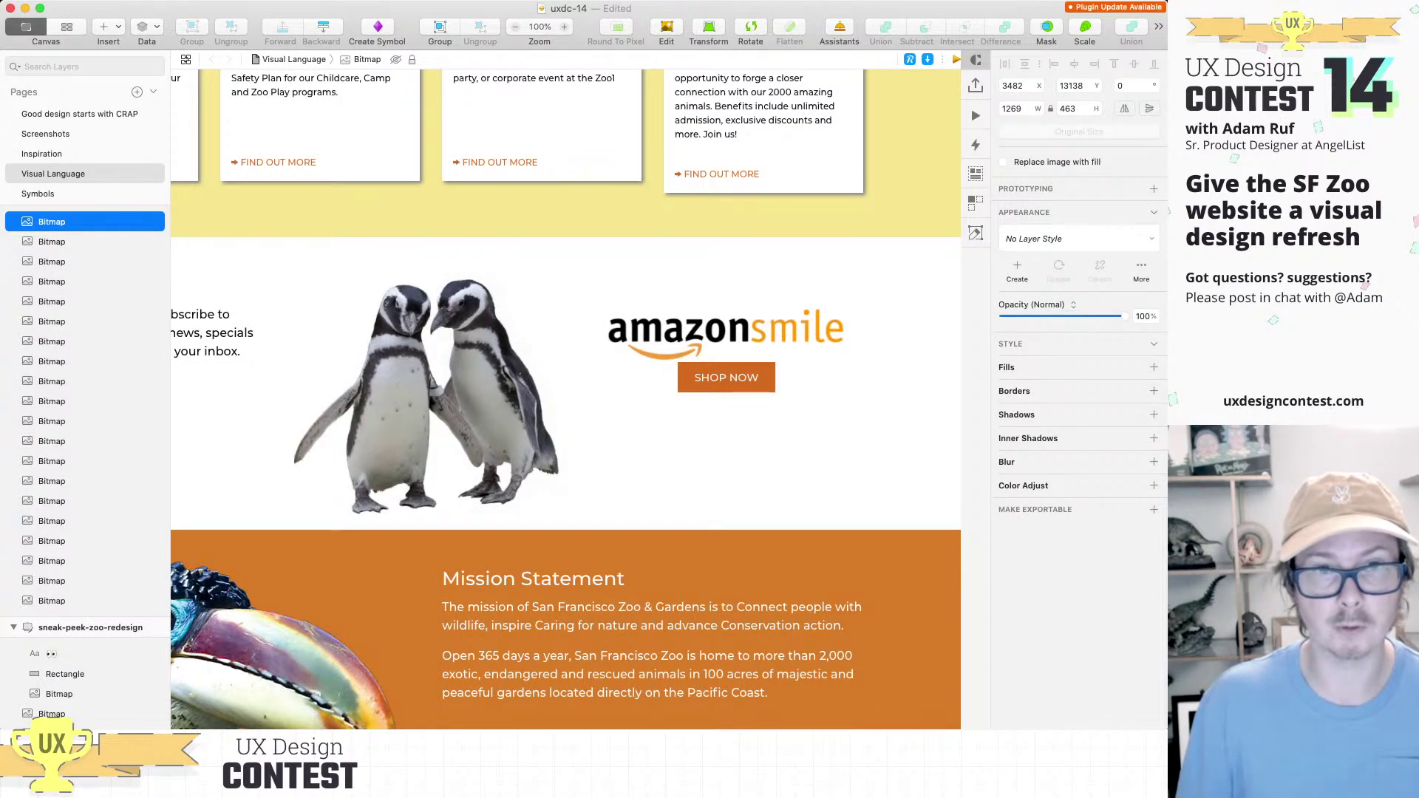
scroll(565, 399, down, 10)
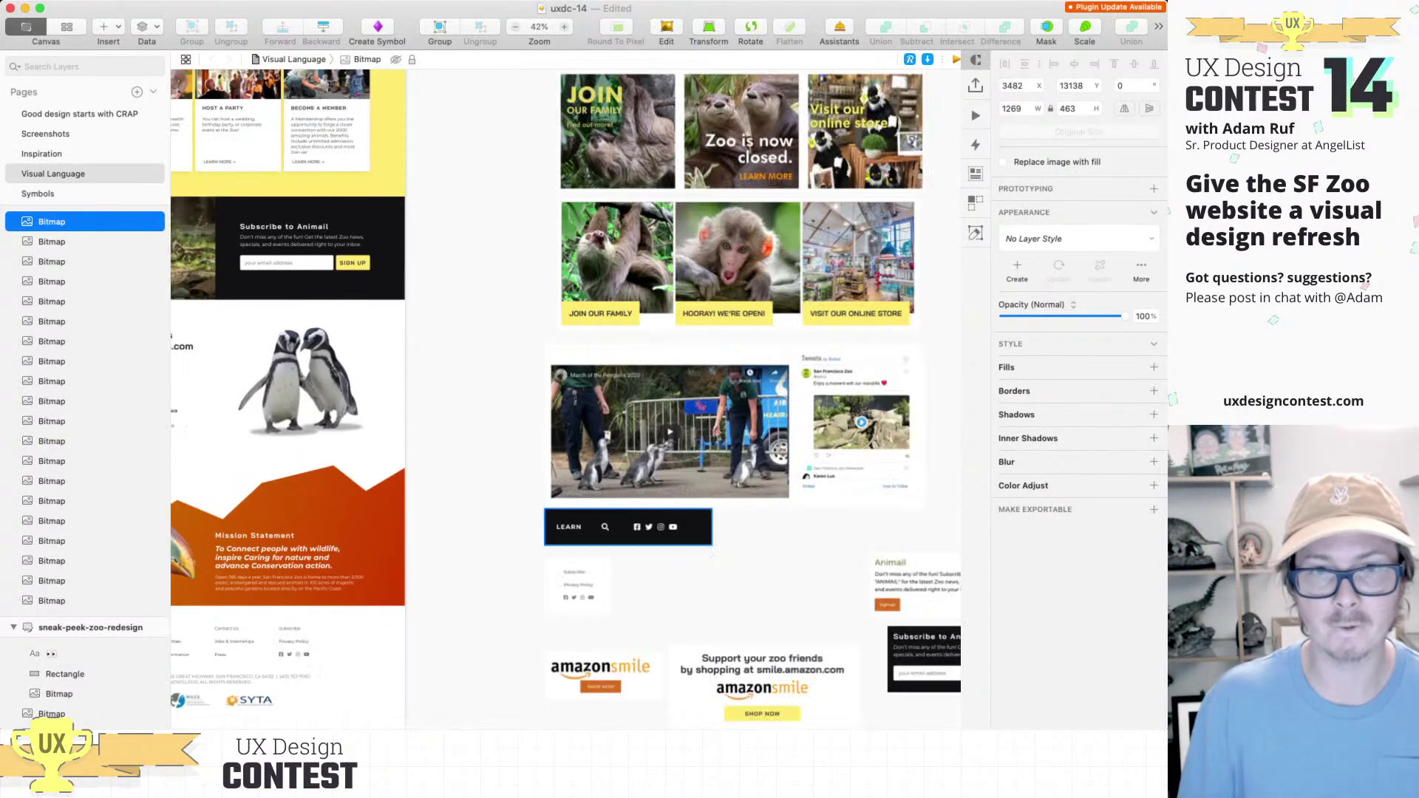
scroll(761, 369, down, 3)
key(Escape)
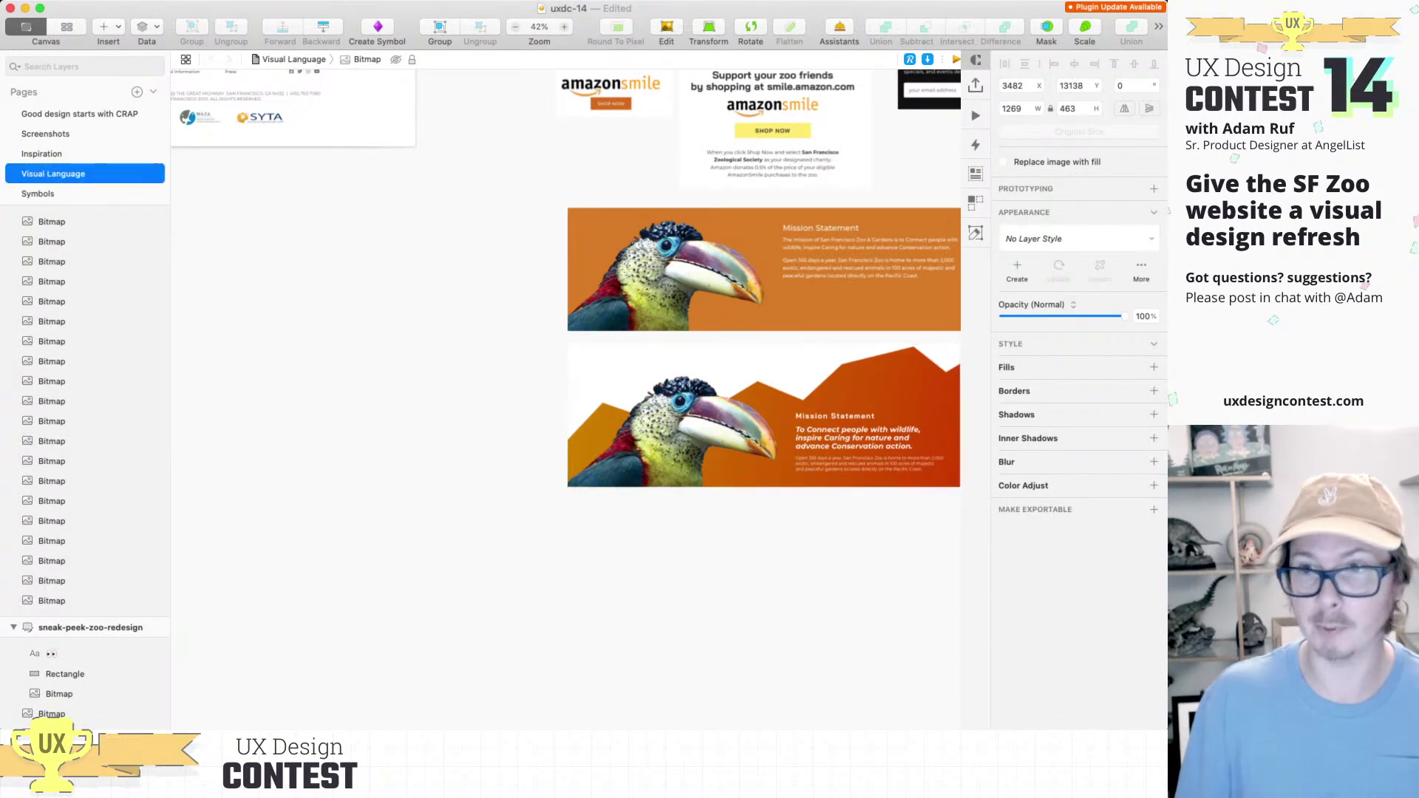
key(super+v)
drag(580, 401, 608, 574)
Step: Paste the redesigned penguin image and place it beside the first penguin sample
scroll(607, 575, up, 8)
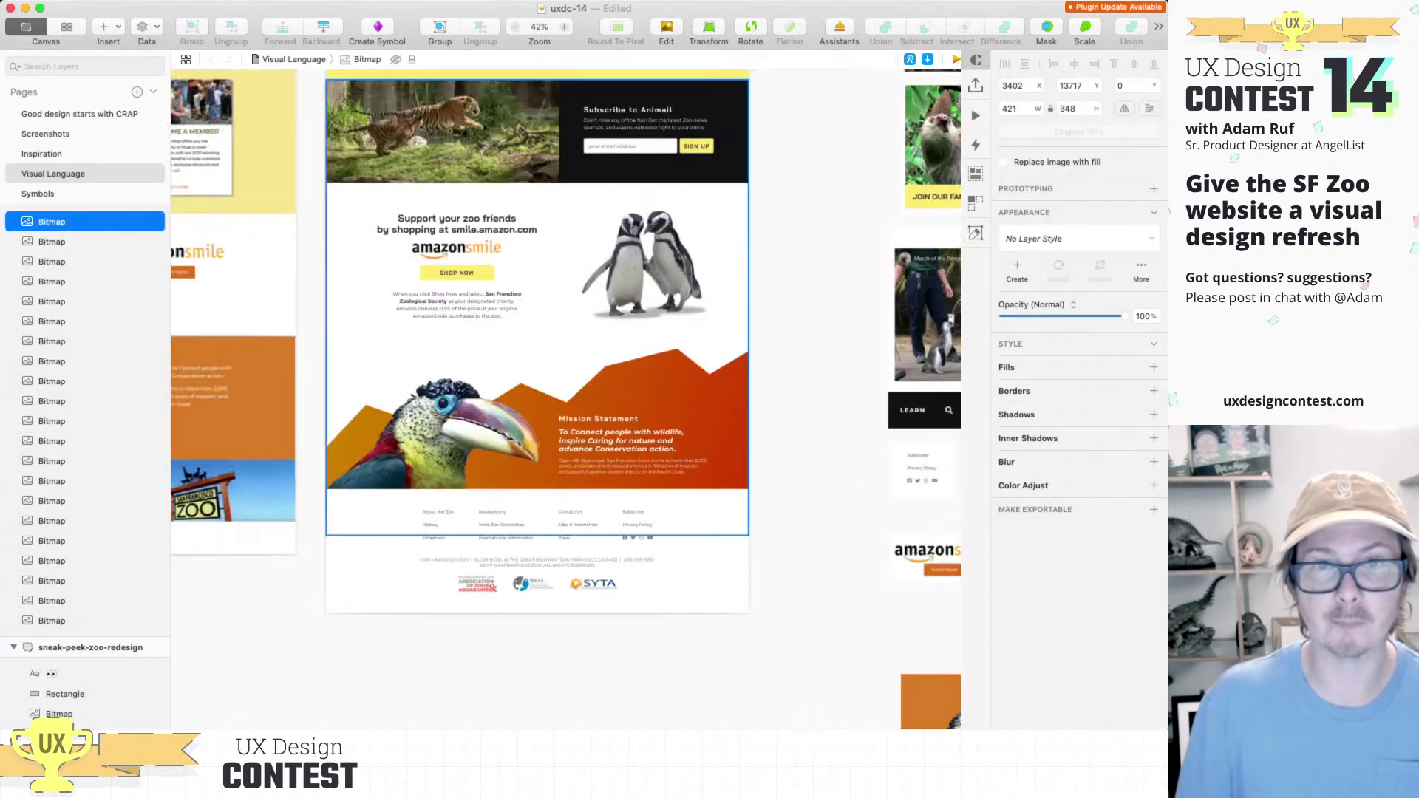
scroll(509, 399, up, 2)
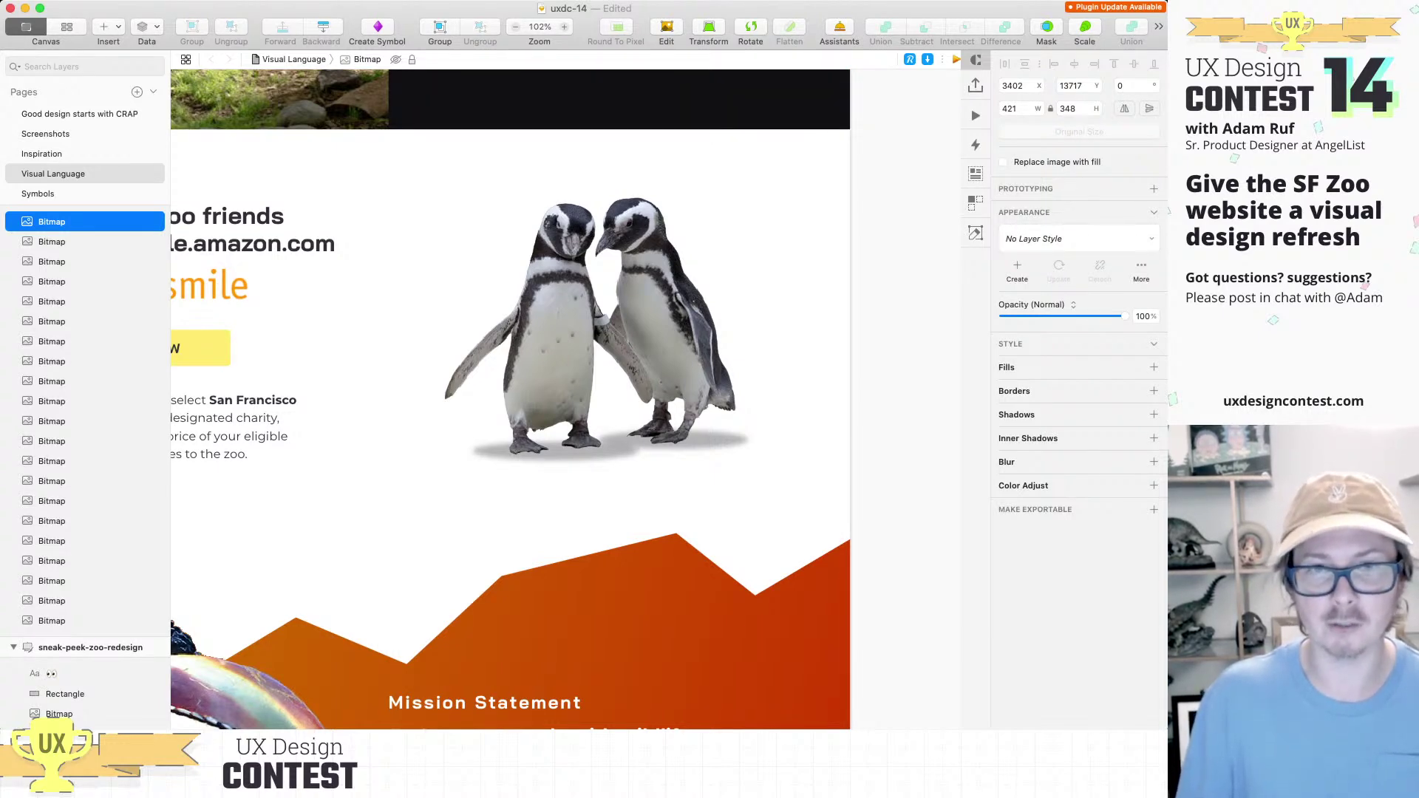
scroll(523, 157, down, 10)
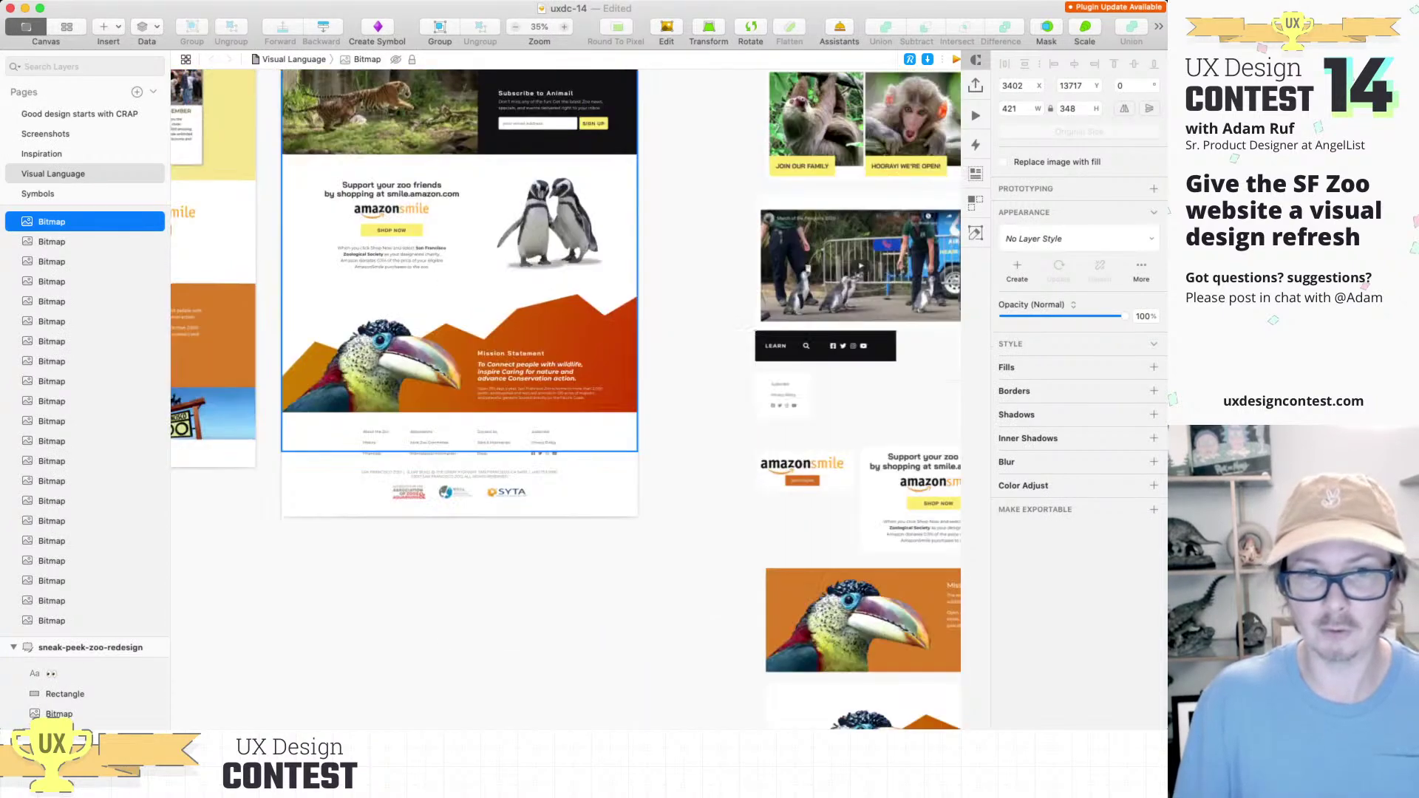
scroll(566, 399, down, 5)
scroll(566, 399, right, 5)
key(Escape)
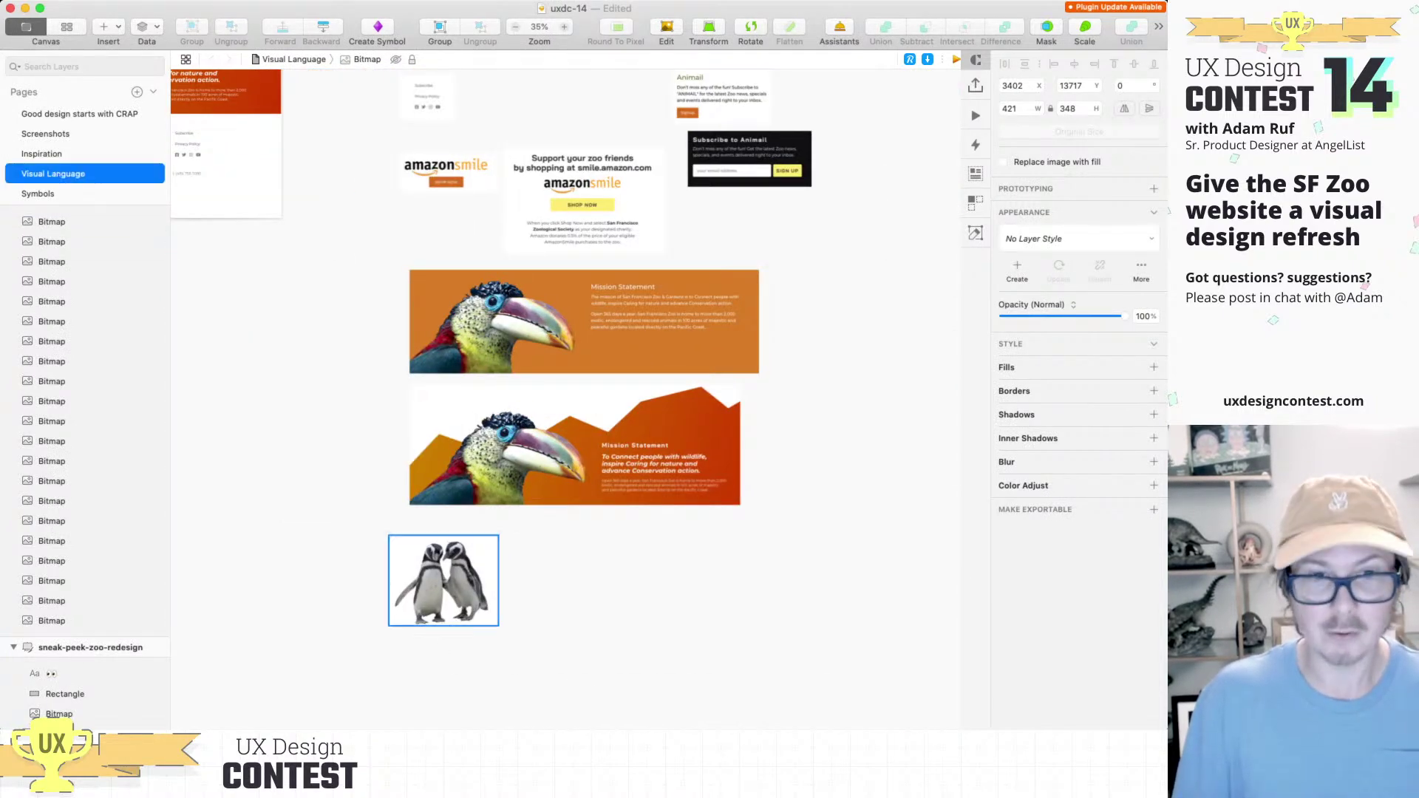
key(super+v)
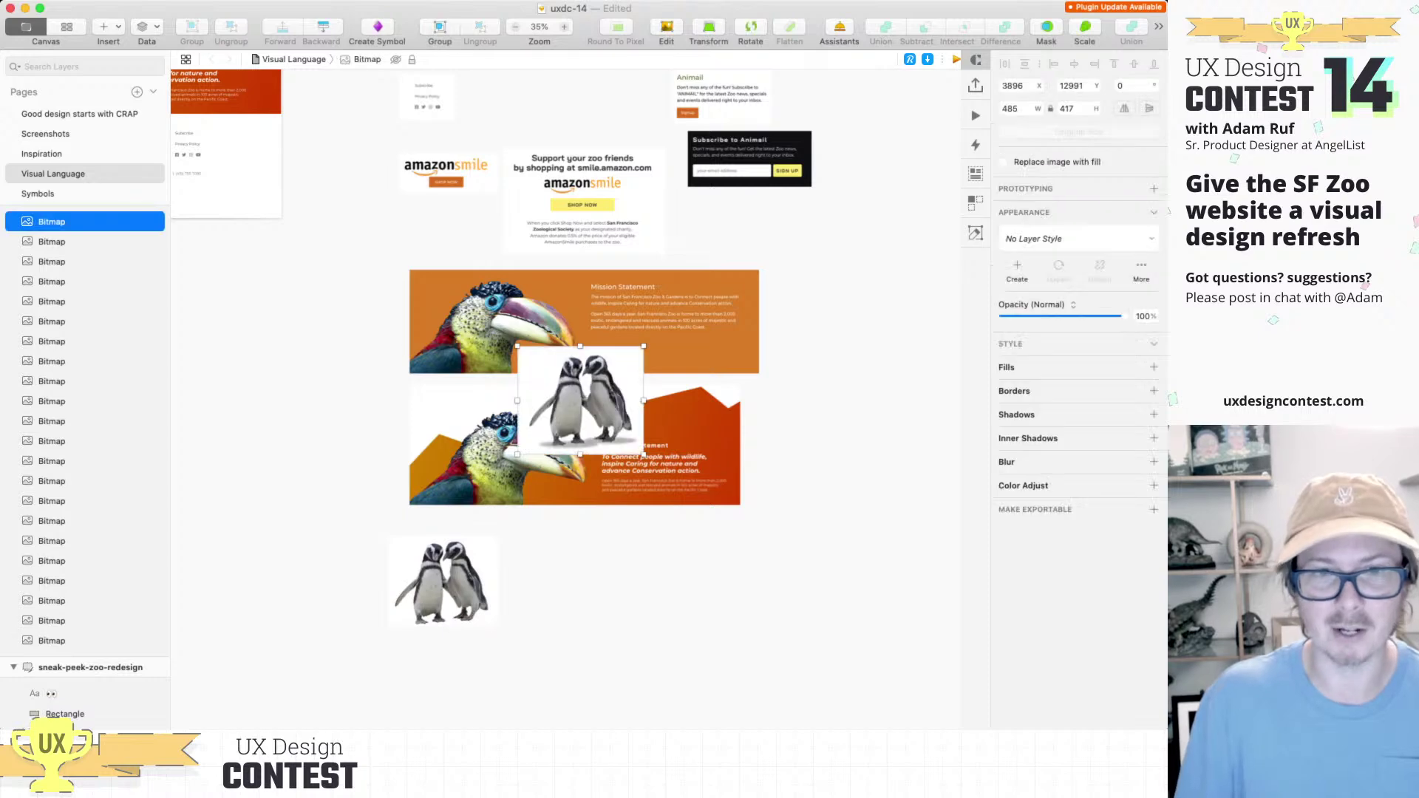
drag(580, 399, 574, 580)
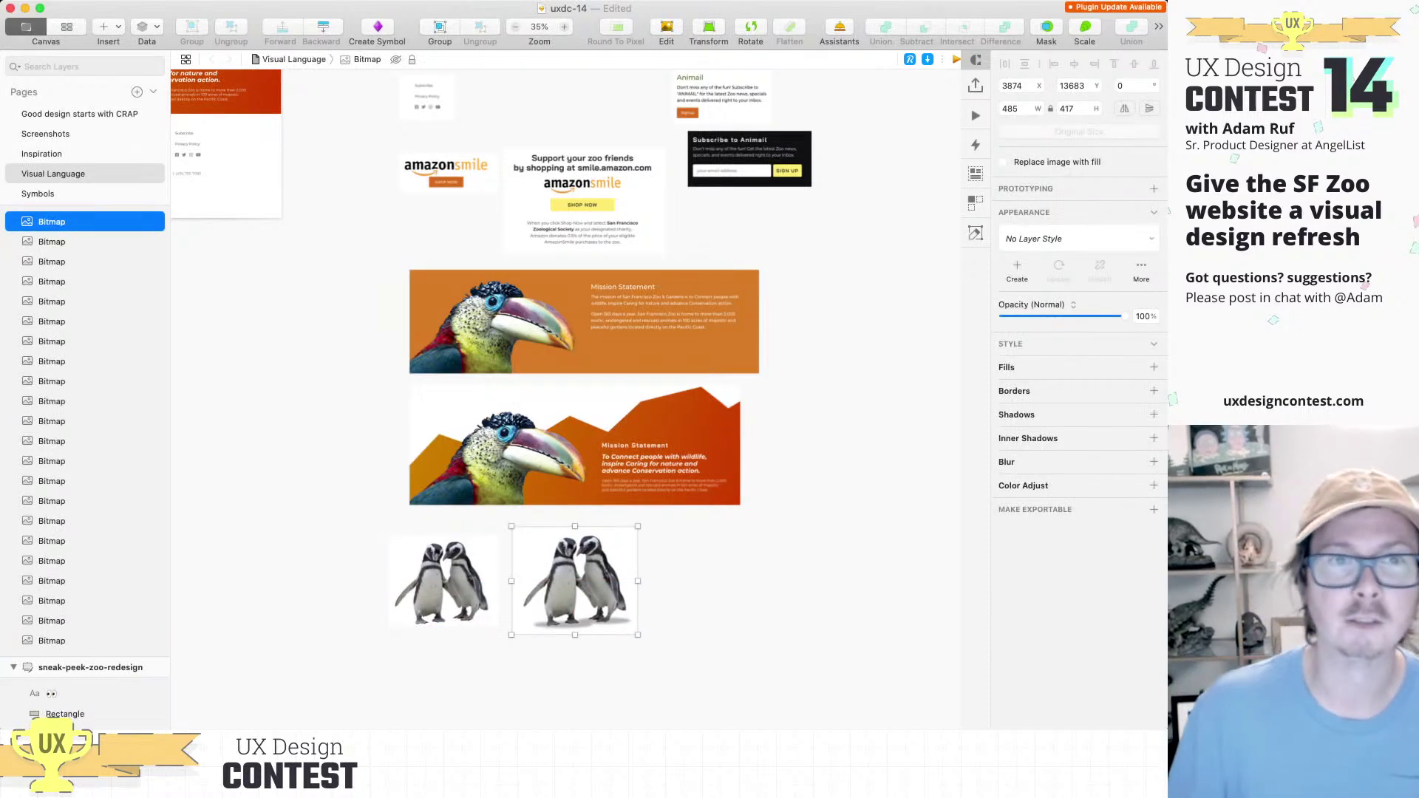
Step: In presentation mode, pan the canvas to the redesign's yellow four-card section
scroll(566, 399, down, 3)
scroll(565, 399, up, 10)
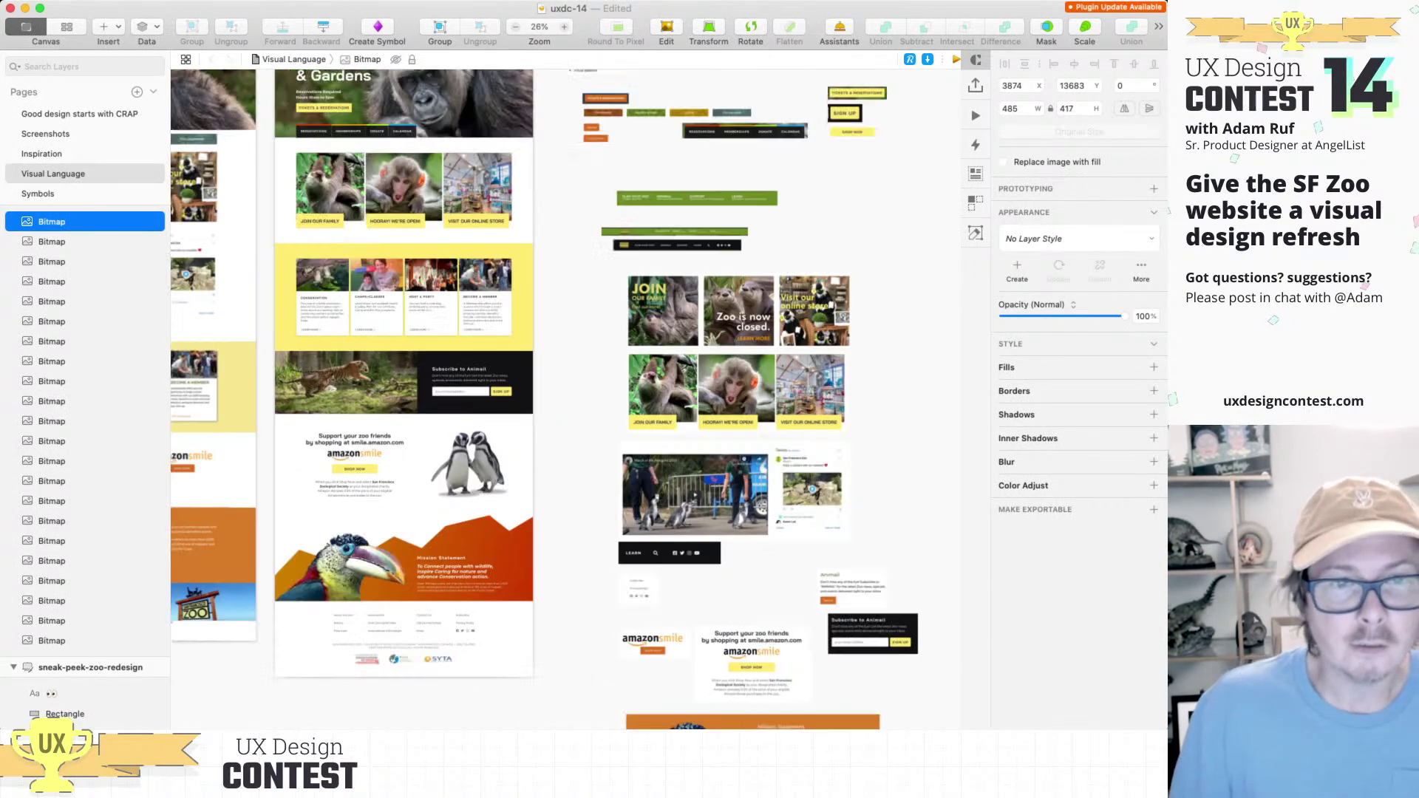
scroll(332, 492, down, 2)
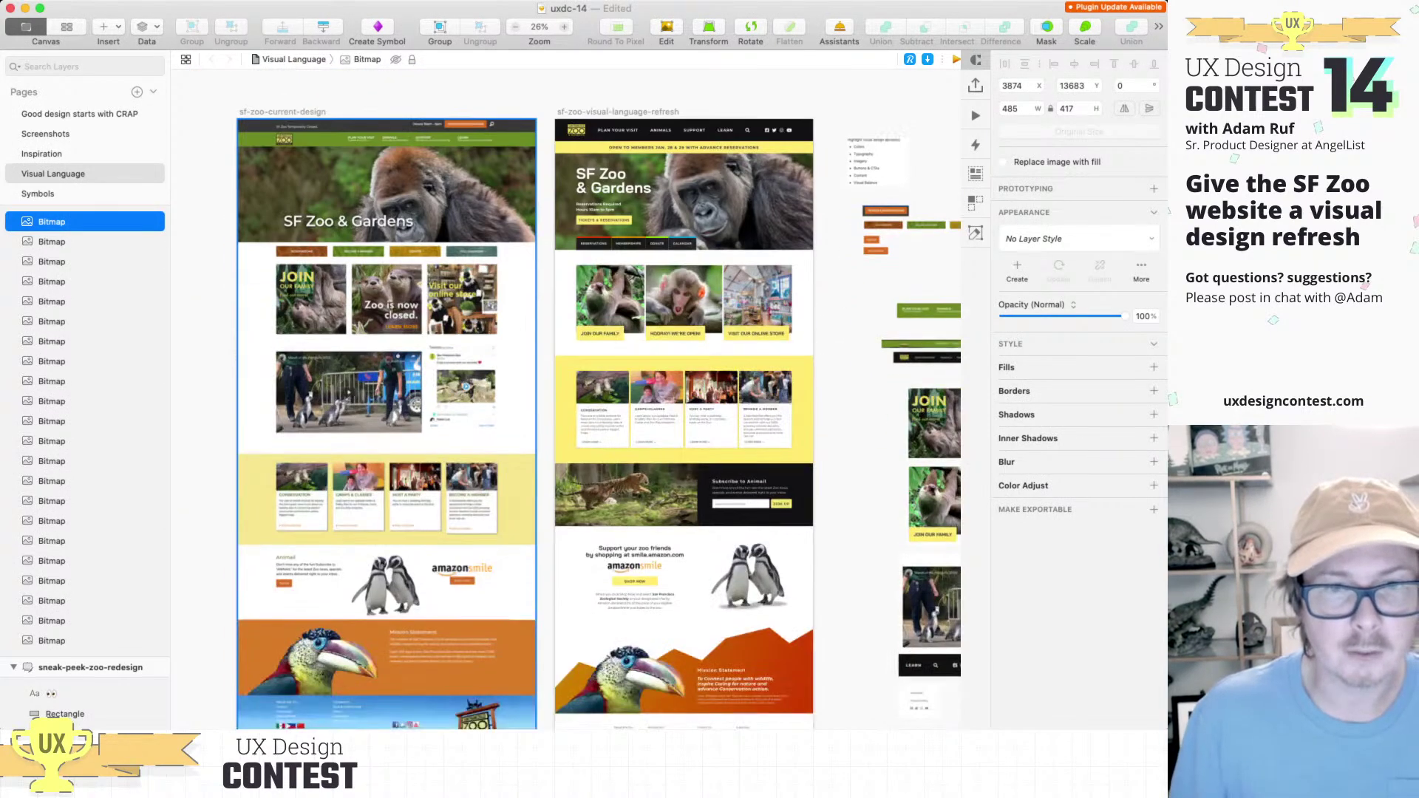
scroll(332, 491, up, 5)
scroll(565, 399, down, 3)
scroll(565, 399, left, 3)
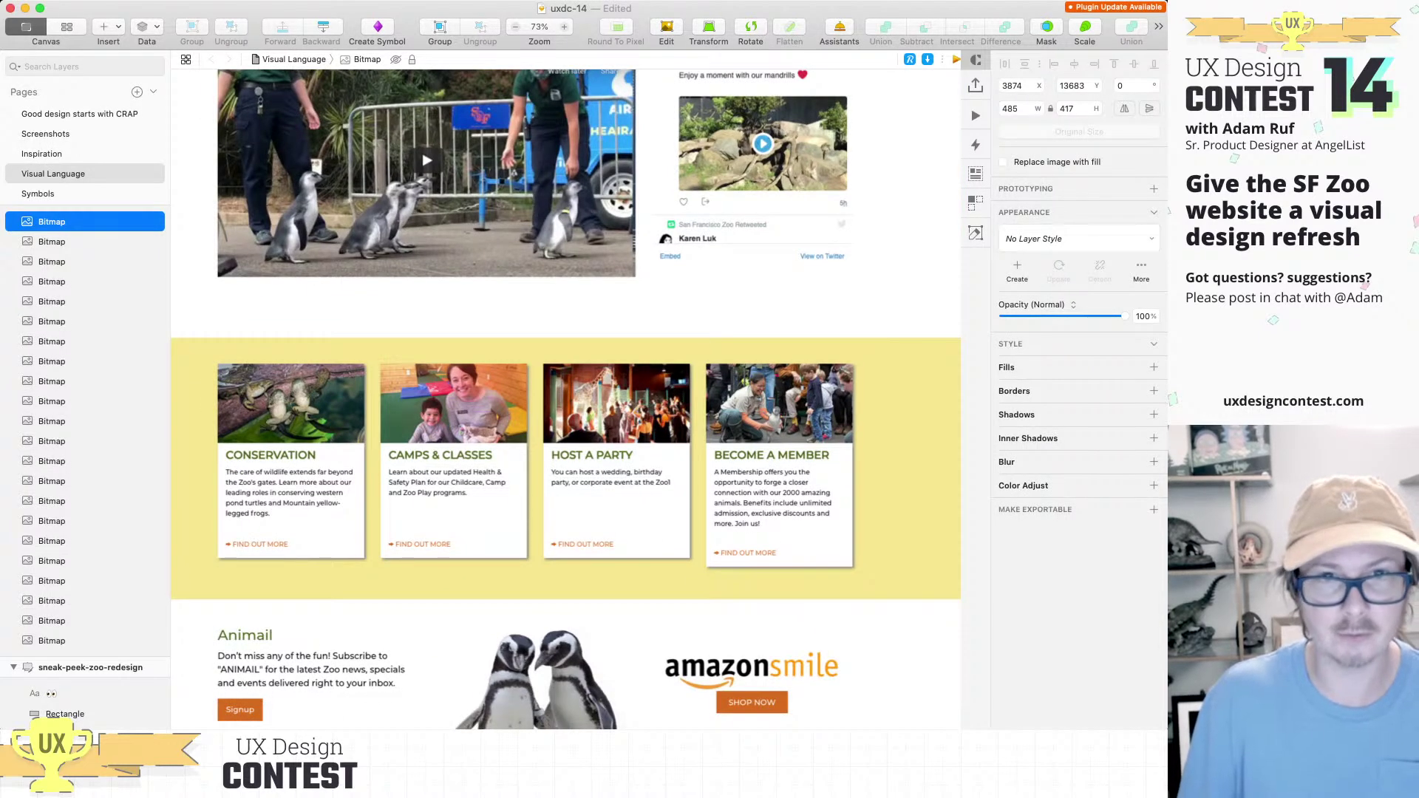
scroll(579, 400, up, 3)
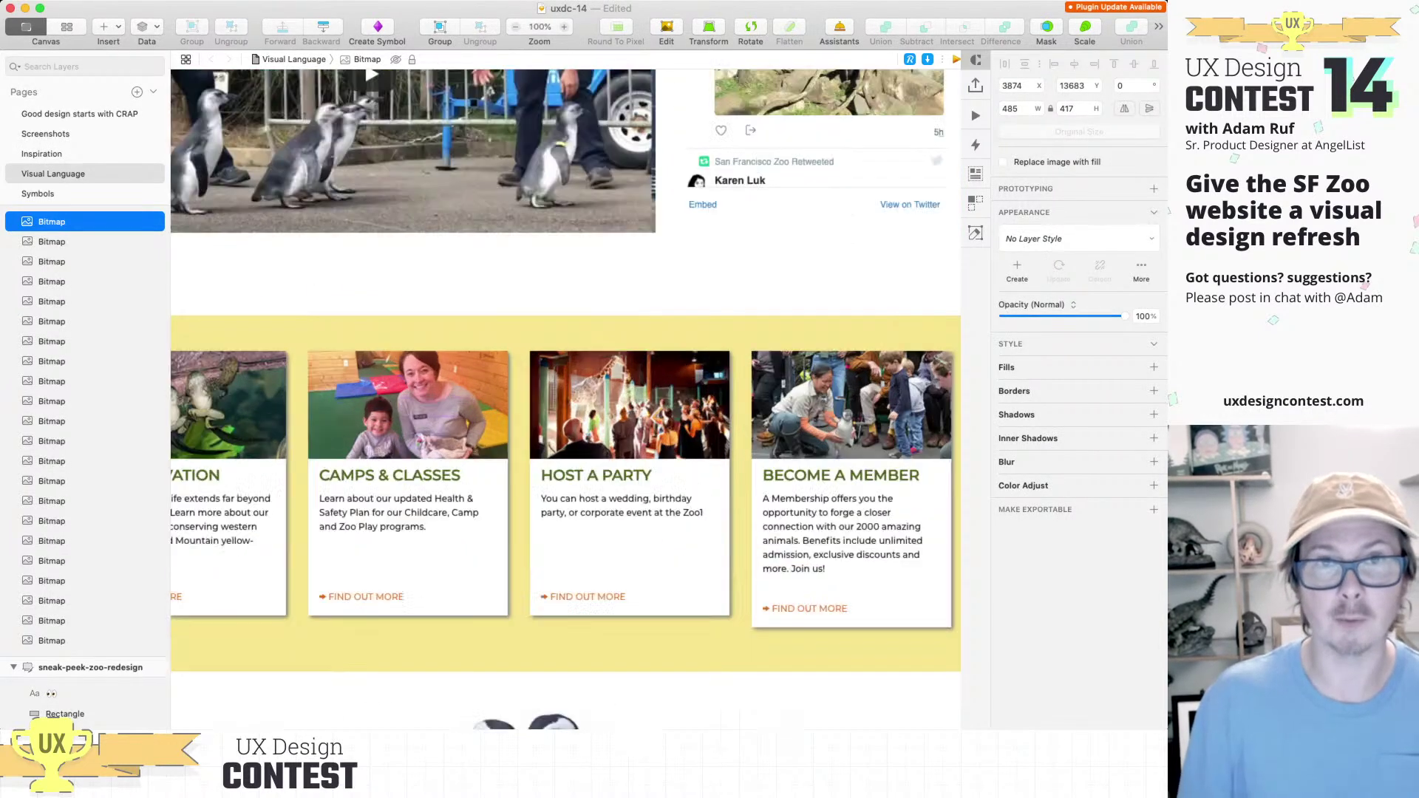
key(super+period)
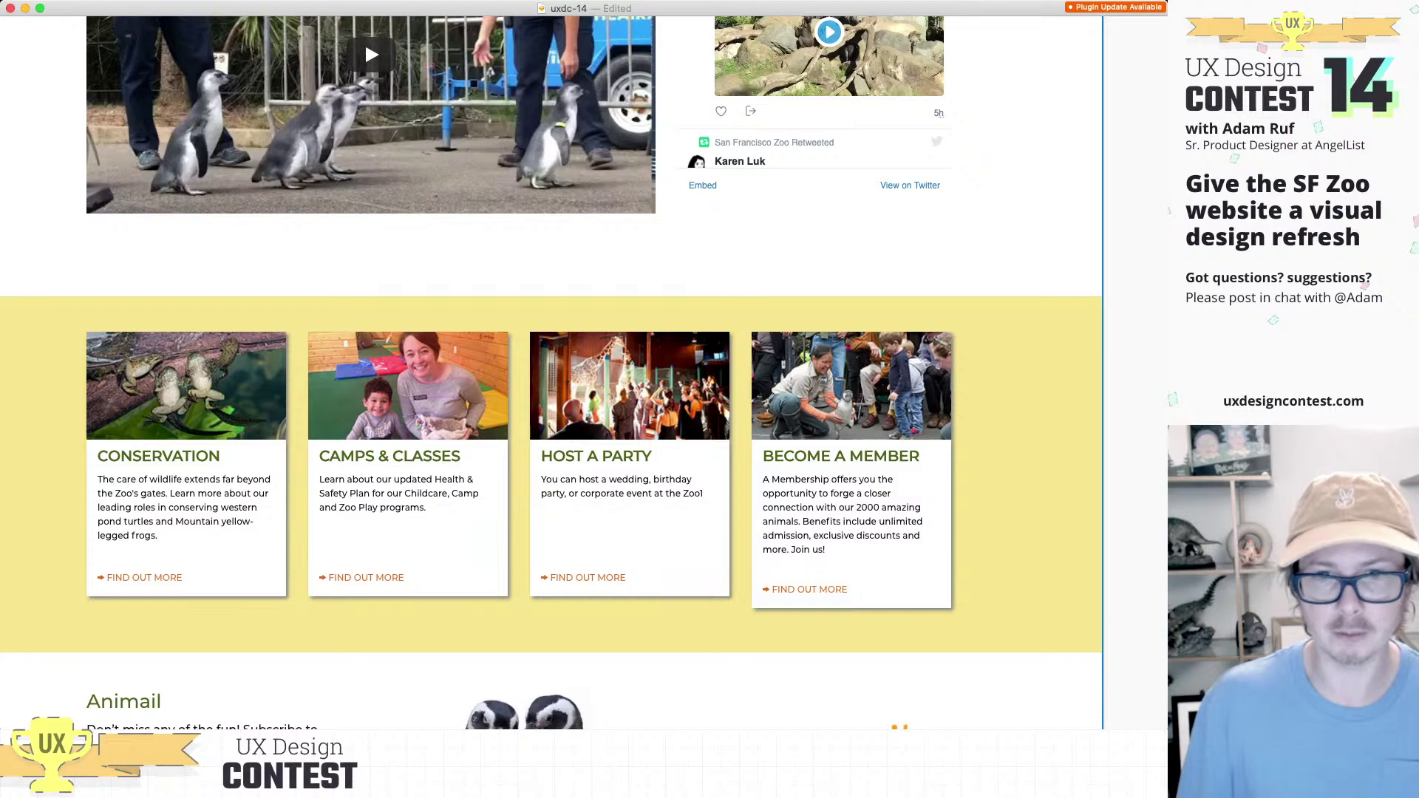
scroll(786, 608, down, 3)
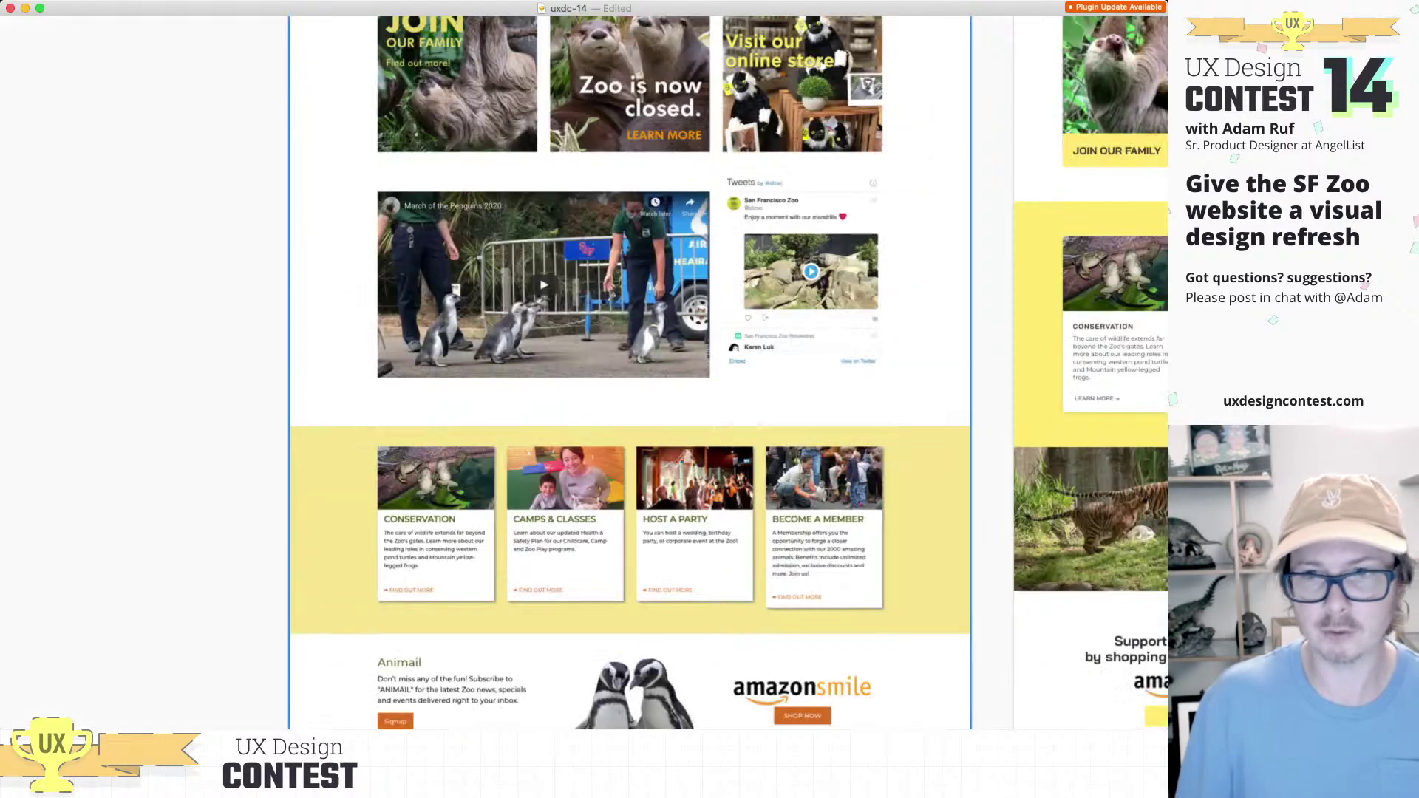
scroll(750, 619, down, 5)
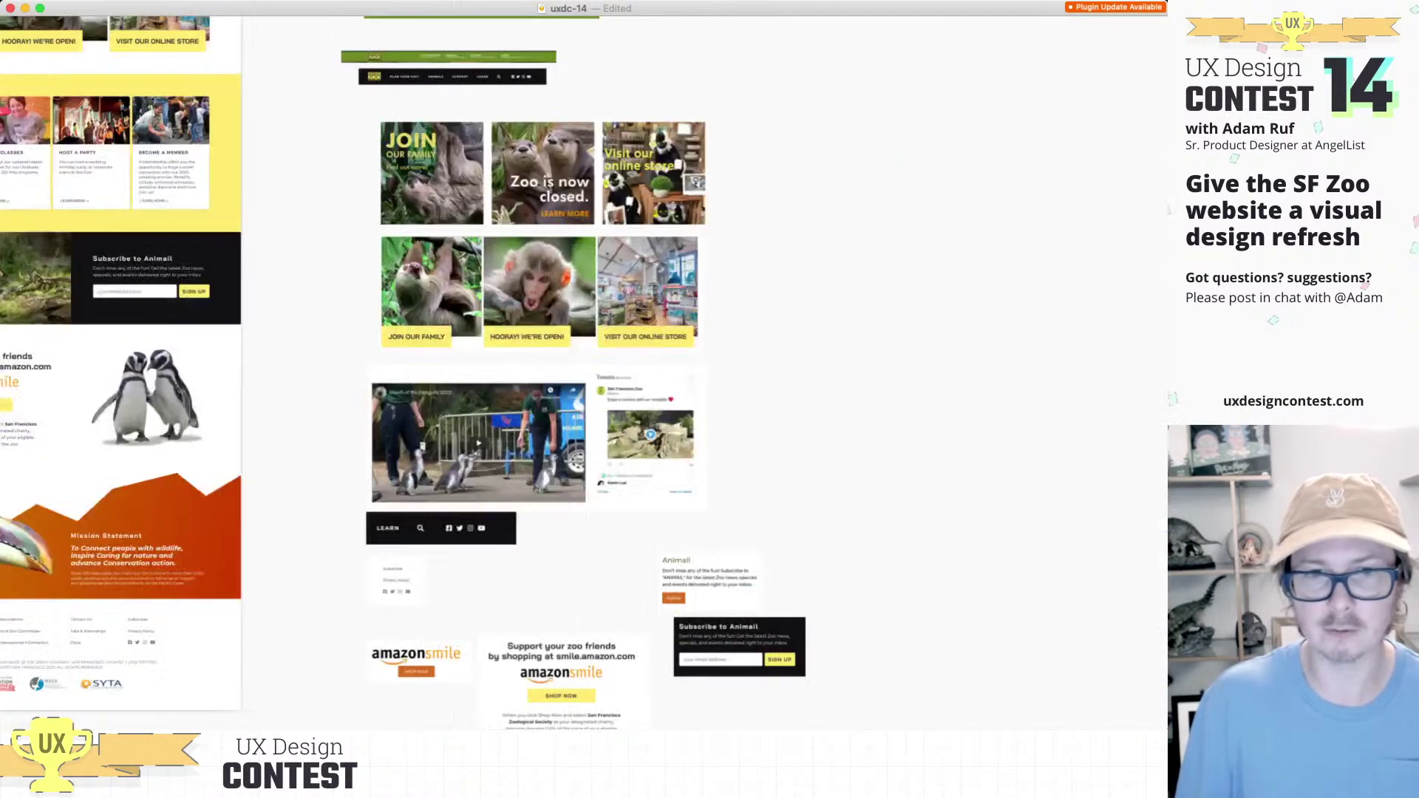
scroll(584, 399, down, 10)
scroll(583, 399, left, 3)
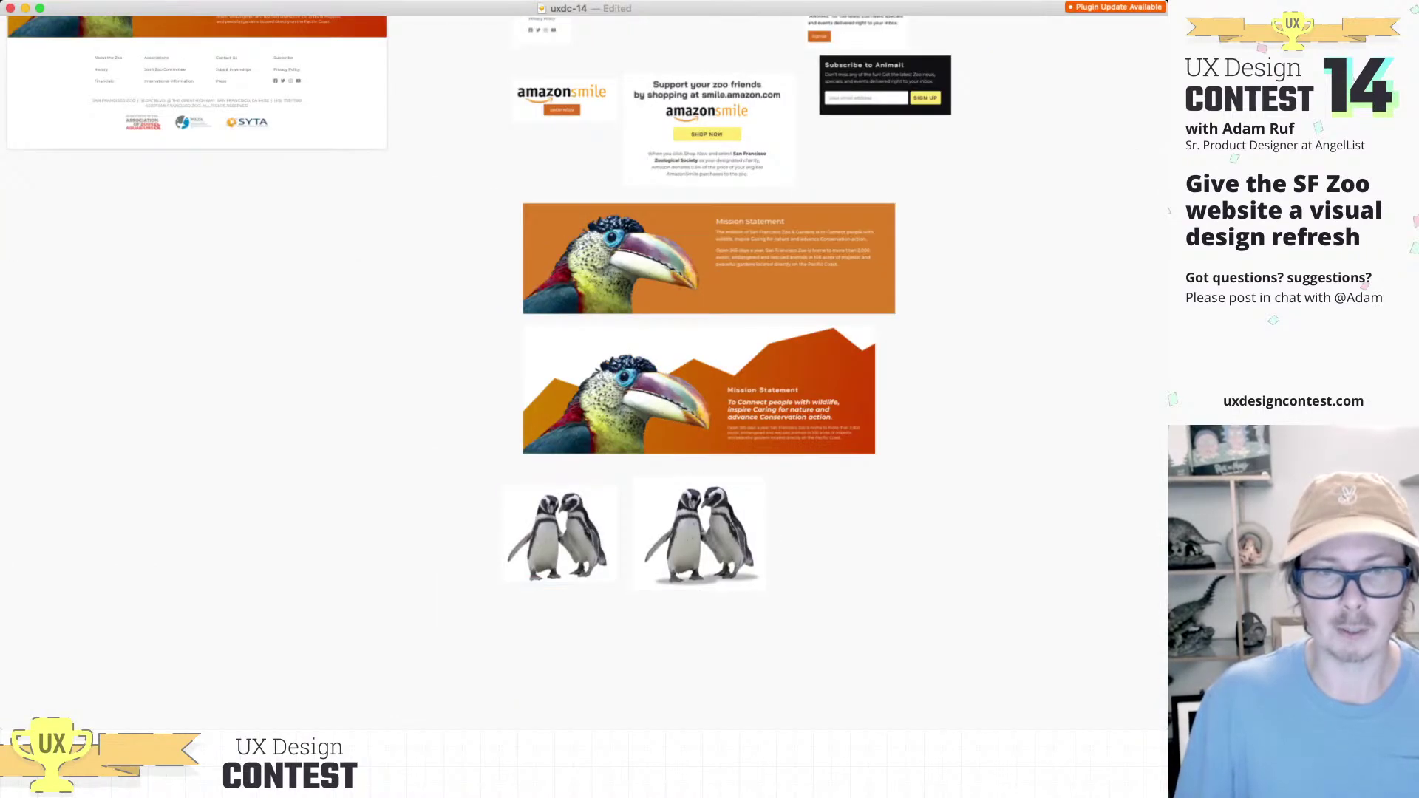
scroll(584, 373, up, 10)
scroll(584, 374, left, 4)
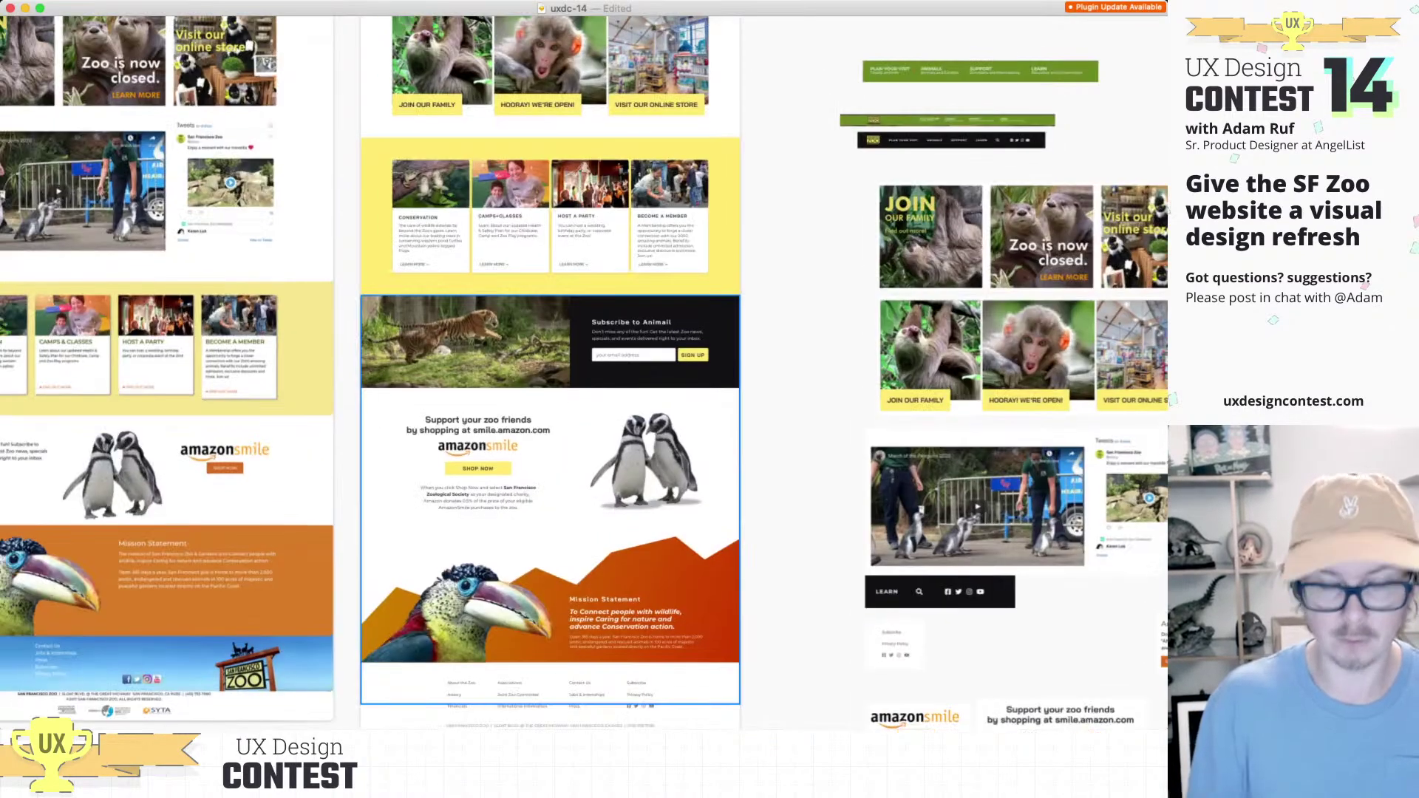
scroll(580, 370, up, 5)
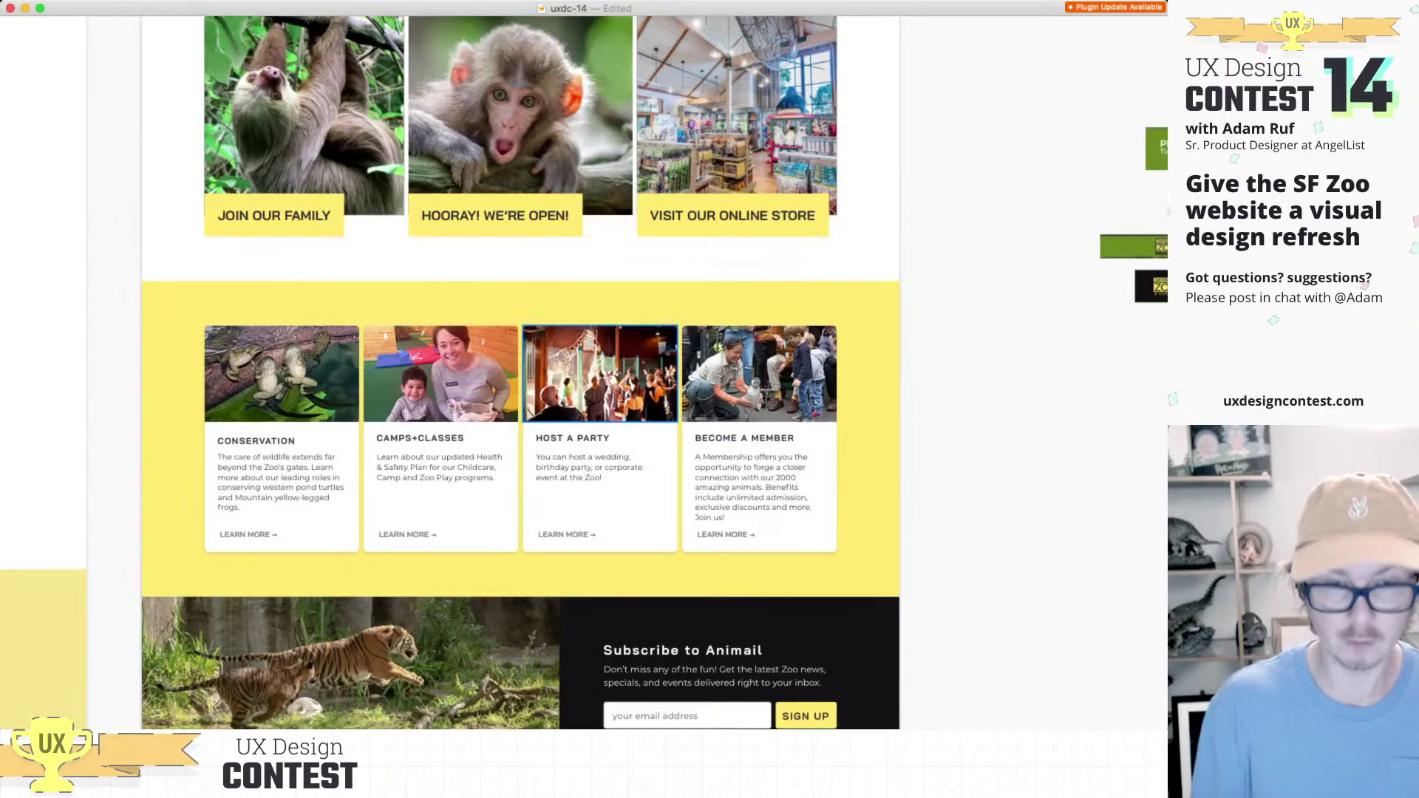
Step: Return to a clean presentation view and pan over to the sampled UI blocks
key(super+period)
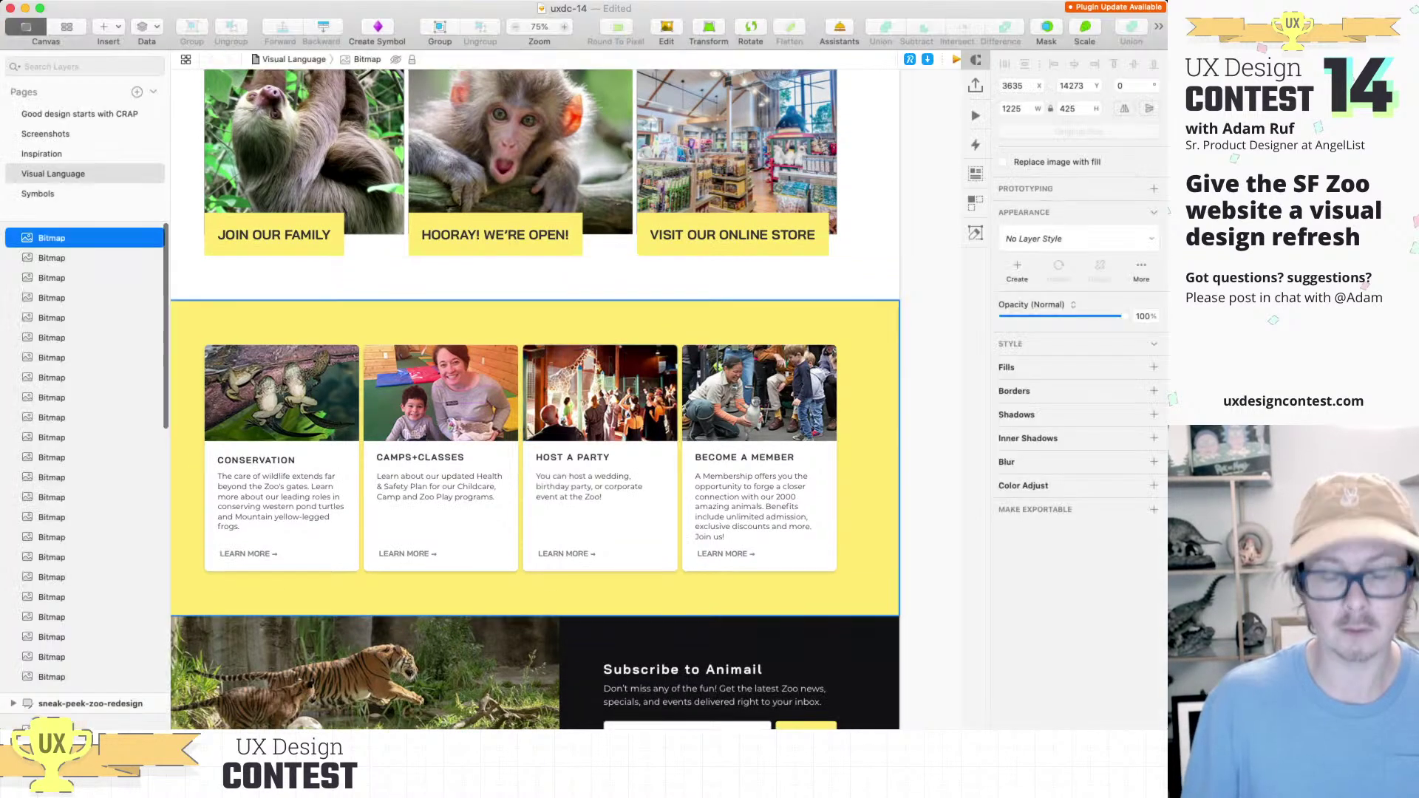
scroll(591, 355, up, 3)
key(super+period)
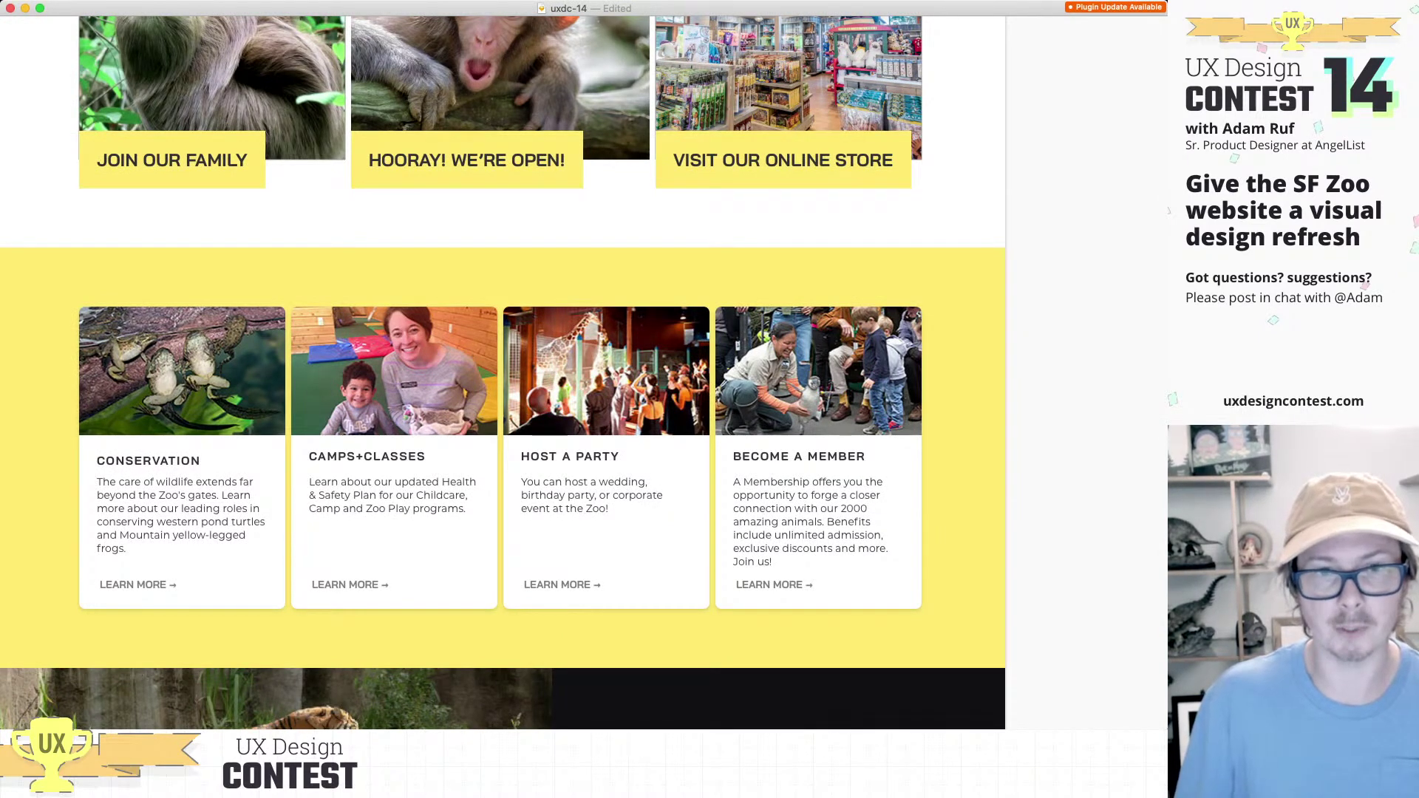
scroll(859, 591, down, 5)
scroll(859, 591, right, 5)
scroll(859, 591, left, 5)
scroll(765, 563, down, 5)
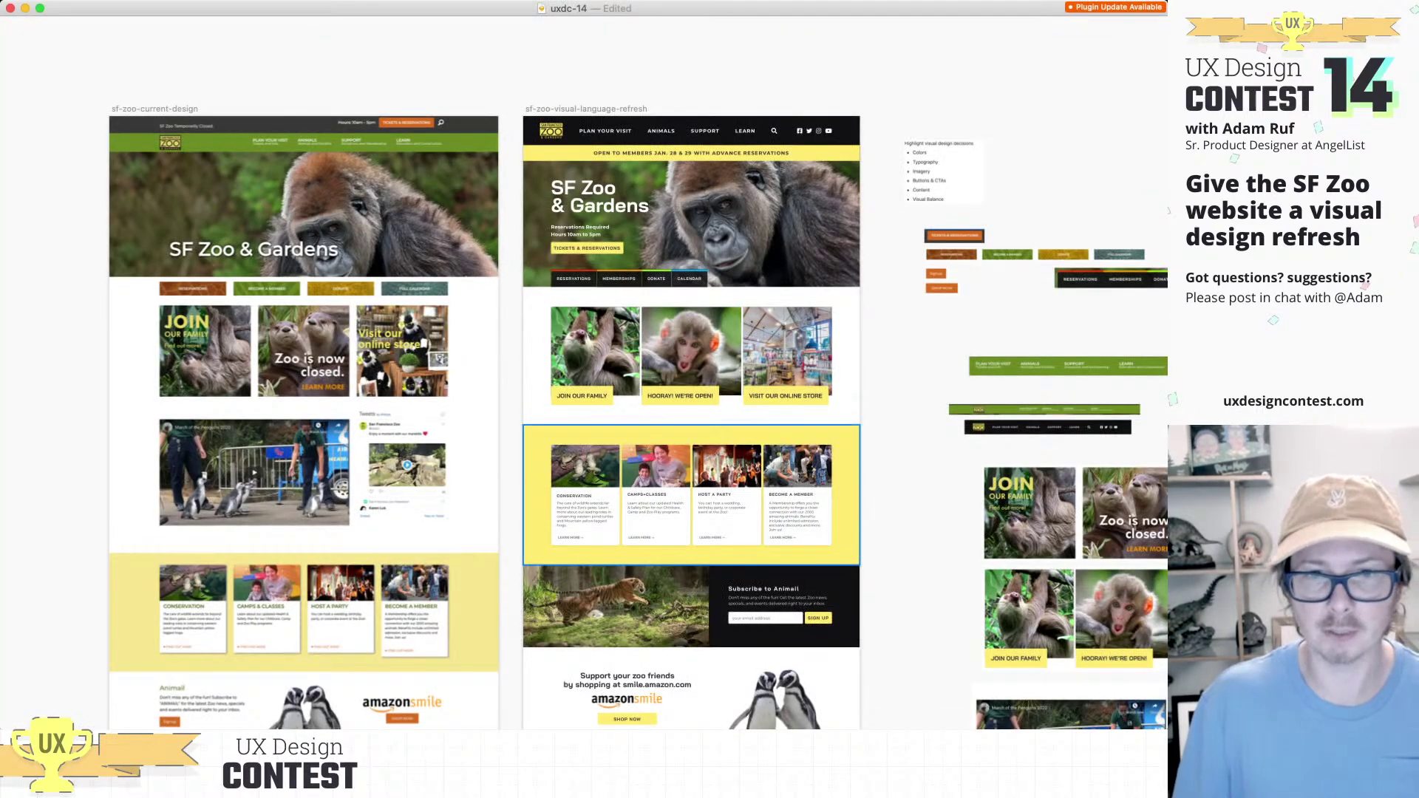
scroll(591, 370, down, 5)
scroll(591, 370, right, 3)
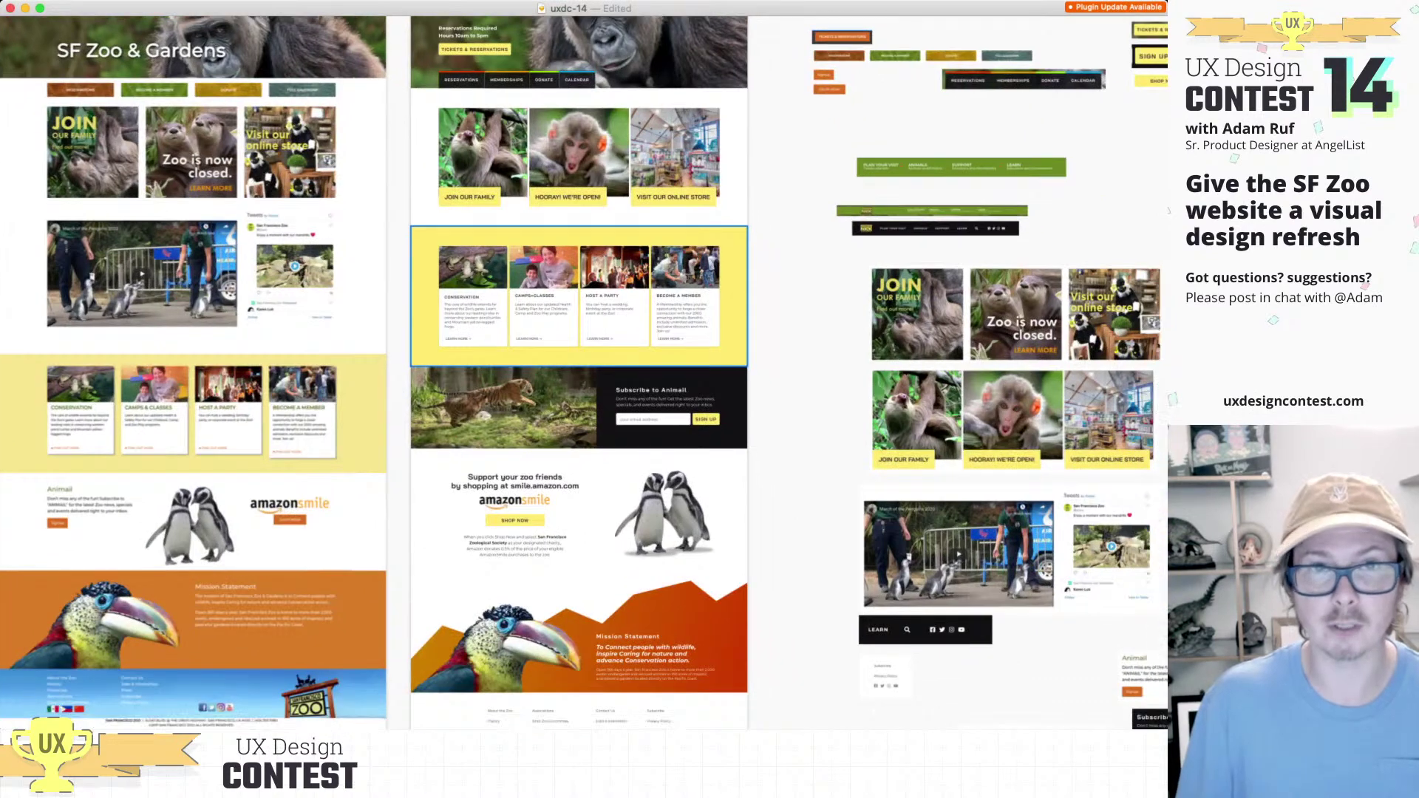
scroll(584, 370, down, 10)
scroll(584, 369, right, 9)
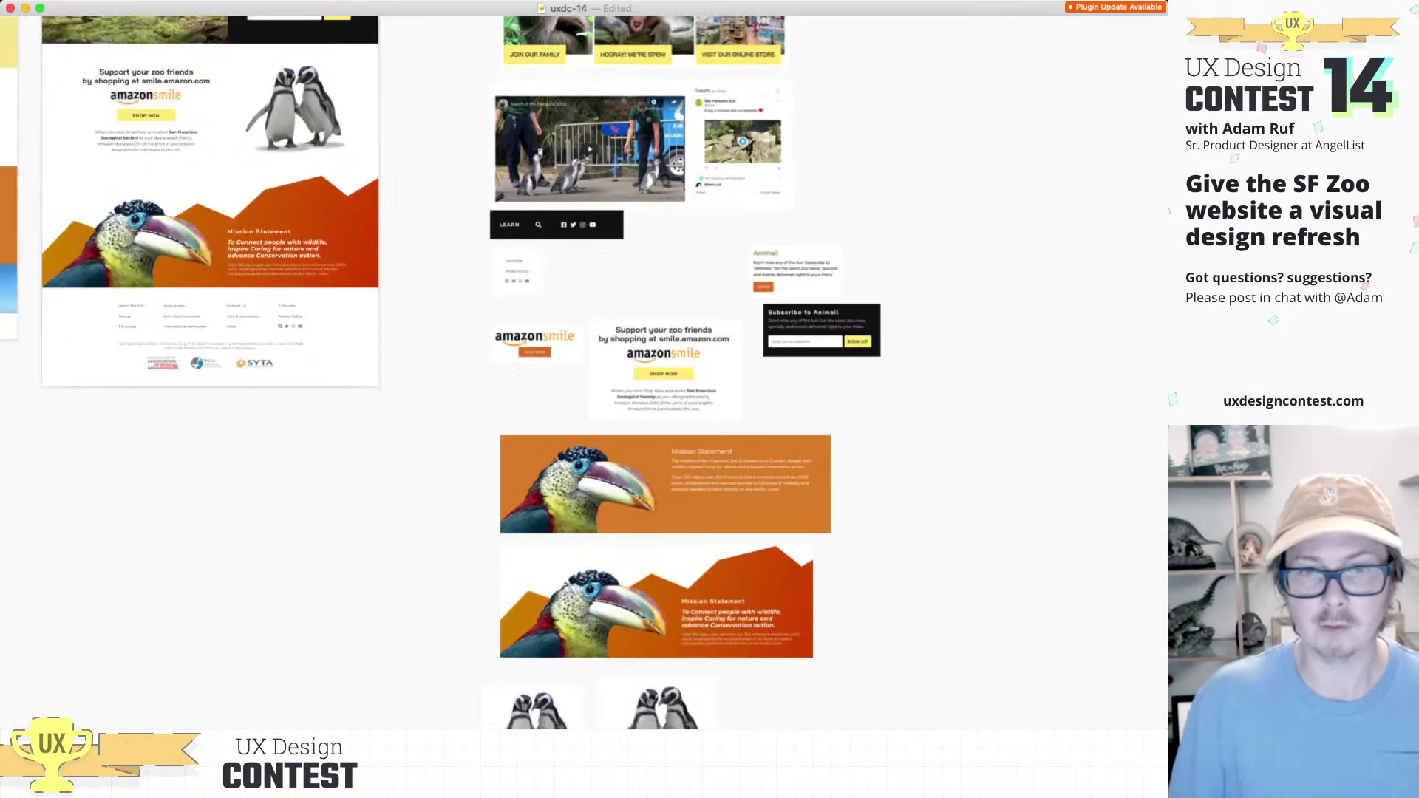
Step: Paste the redesign's yellow card section and snap it flush under the current site's cards
scroll(591, 369, down, 8)
key(super+v)
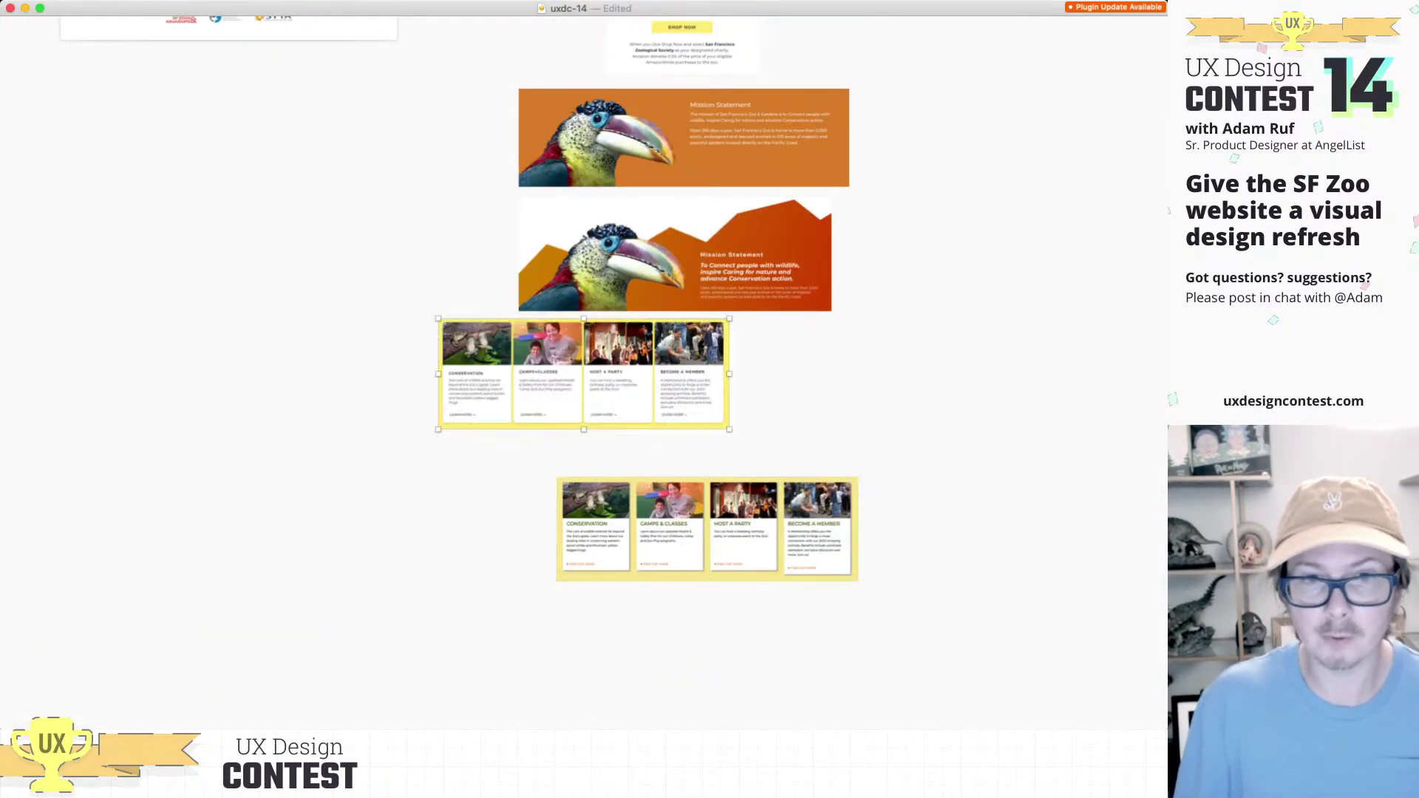
drag(566, 373, 687, 636)
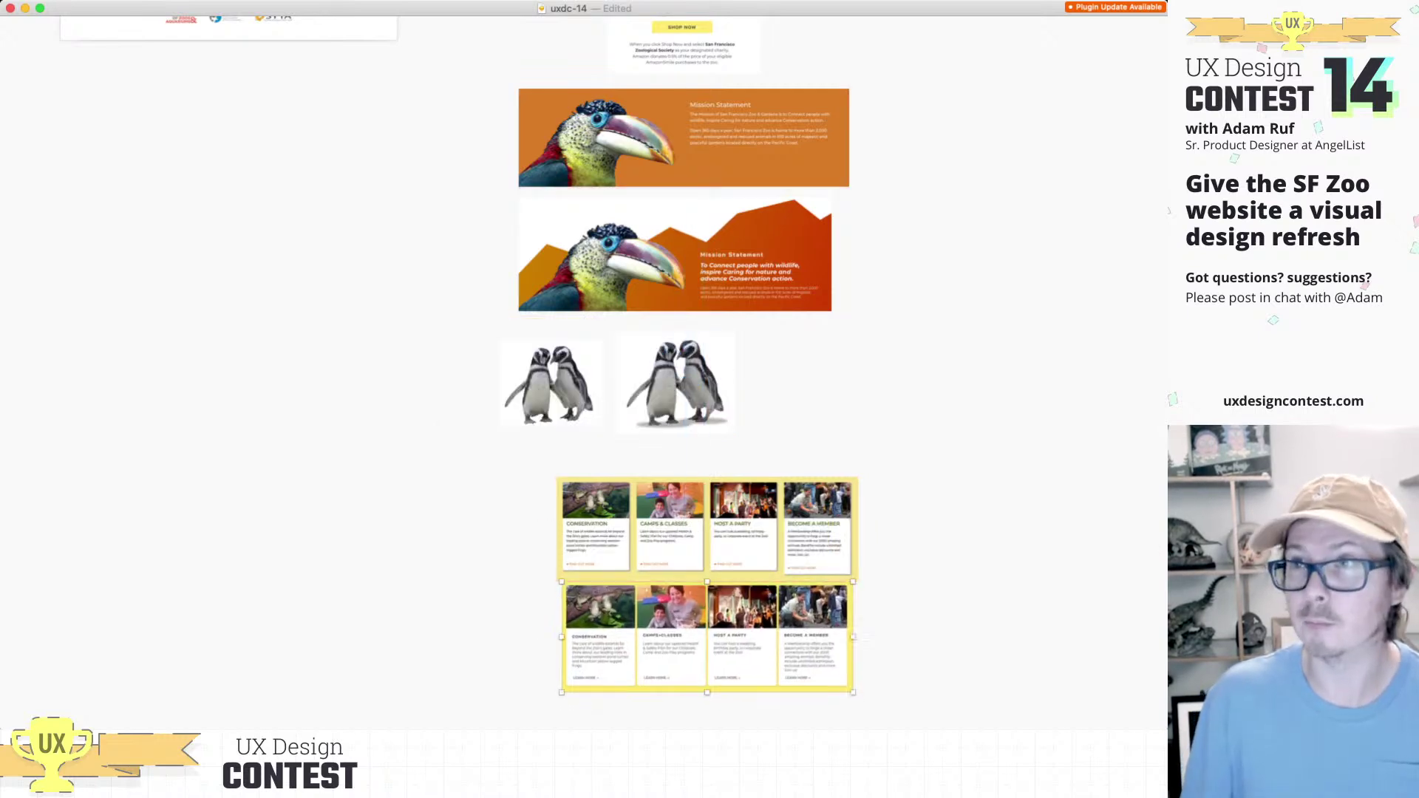
scroll(688, 635, up, 5)
scroll(688, 635, down, 3)
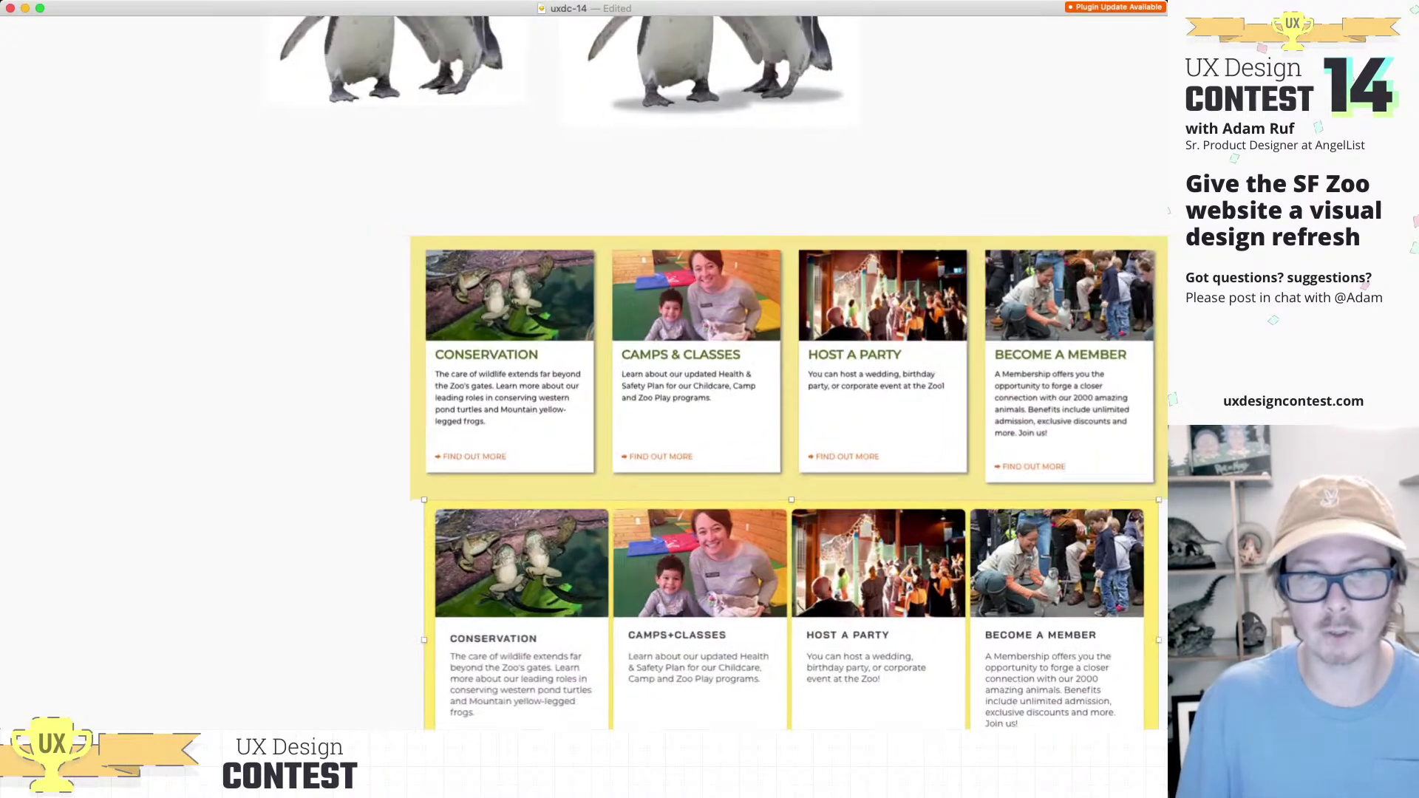
drag(687, 635, 731, 636)
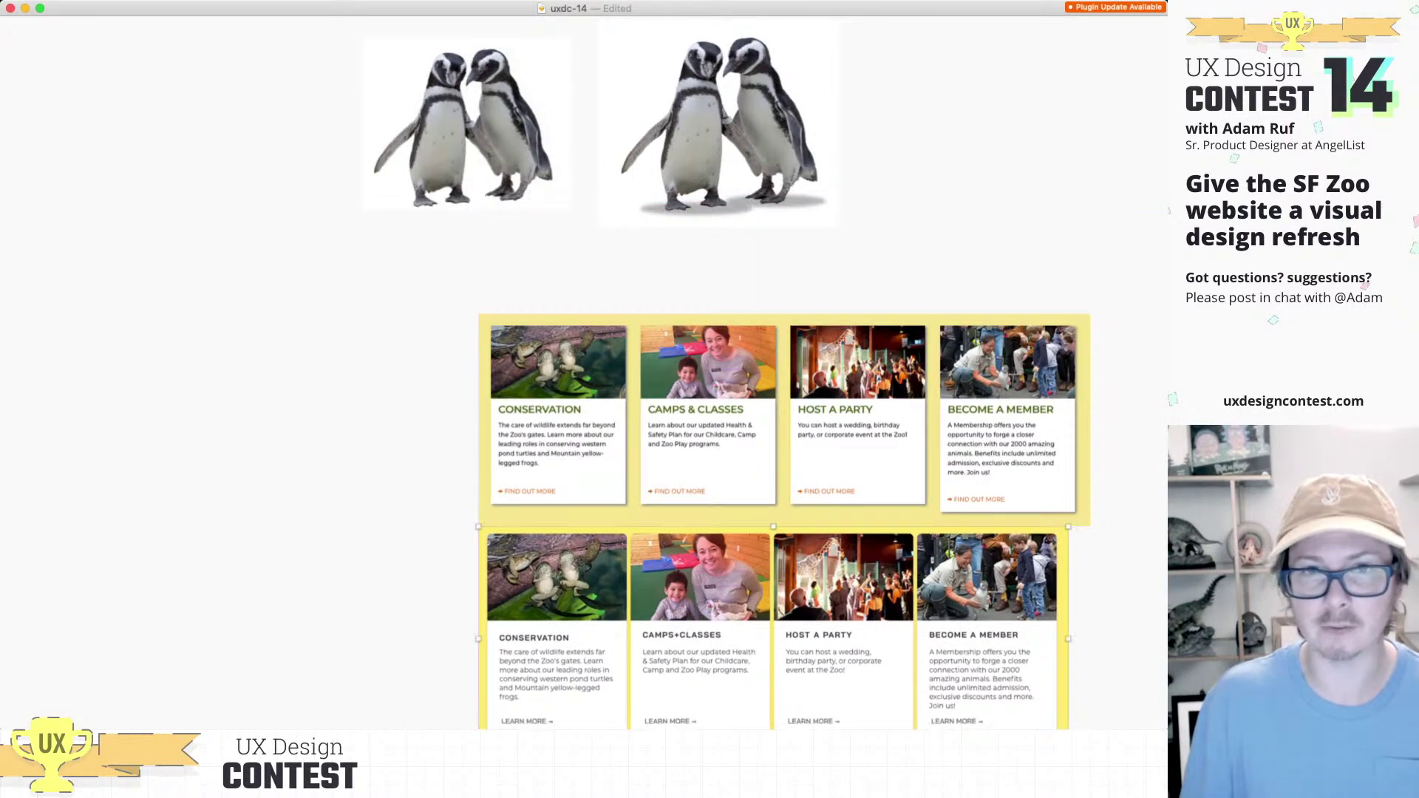
scroll(731, 637, down, 2)
scroll(732, 637, right, 2)
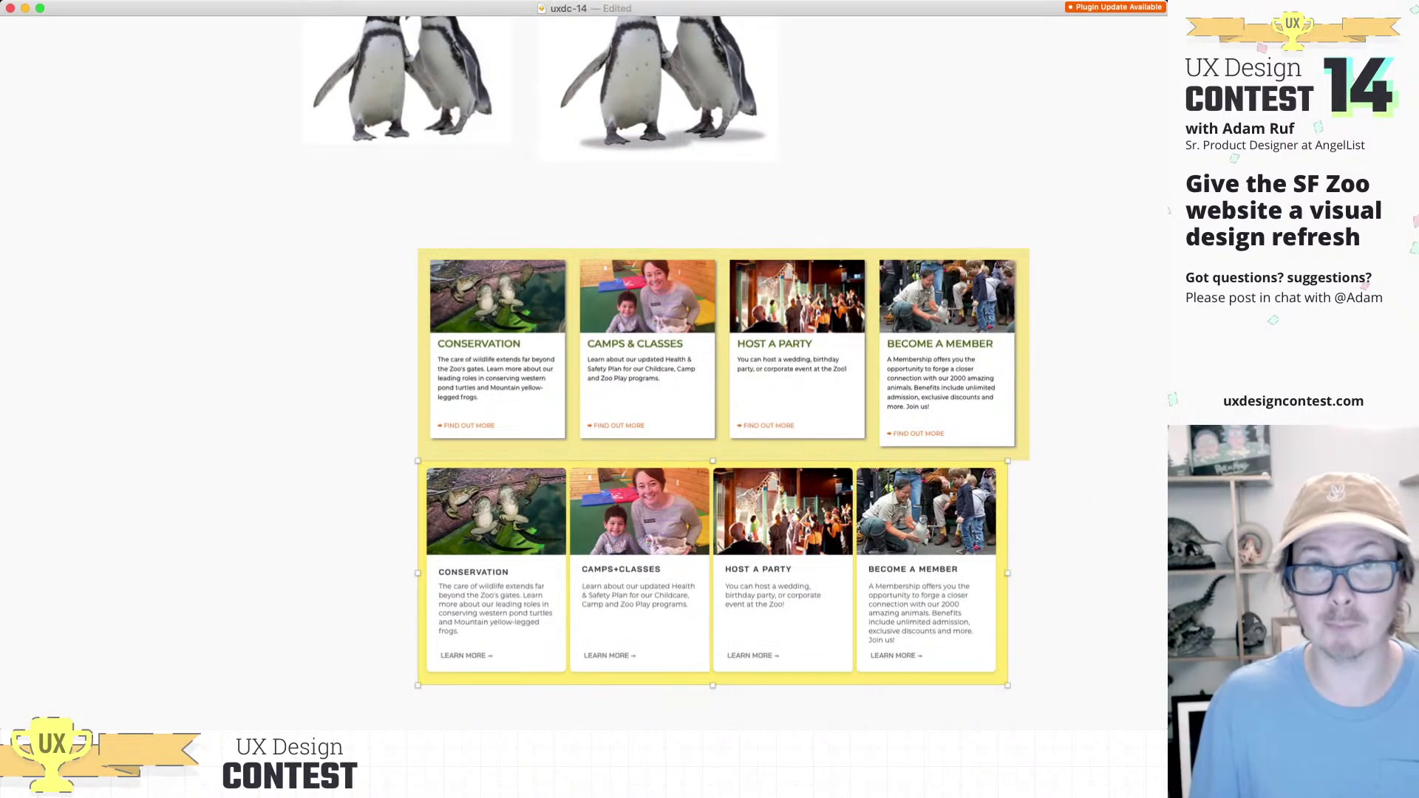
scroll(583, 369, down, 3)
scroll(584, 369, up, 10)
scroll(584, 369, left, 4)
scroll(441, 374, up, 2)
scroll(441, 373, right, 1)
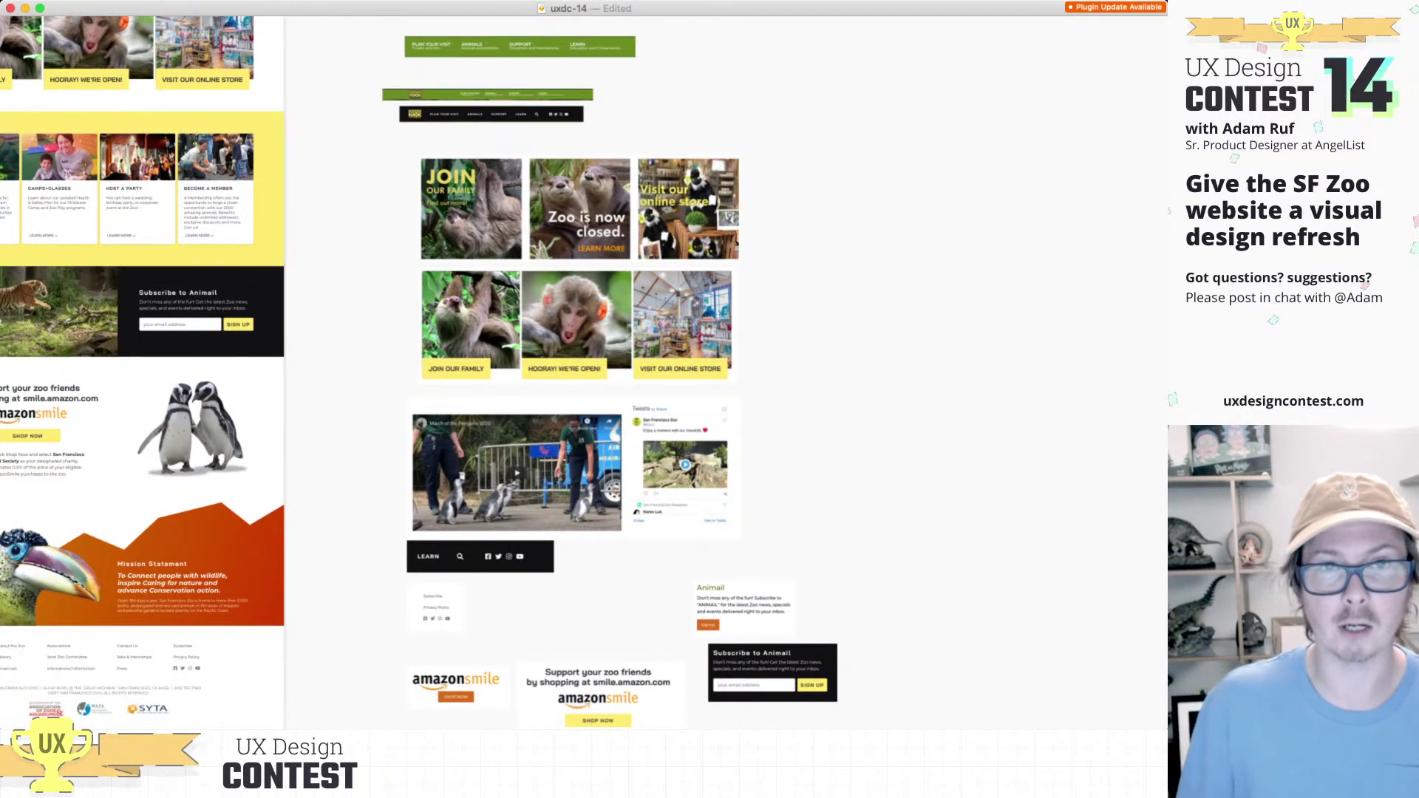
scroll(577, 325, up, 1)
scroll(576, 325, right, 1)
scroll(577, 325, up, 3)
scroll(577, 325, right, 1)
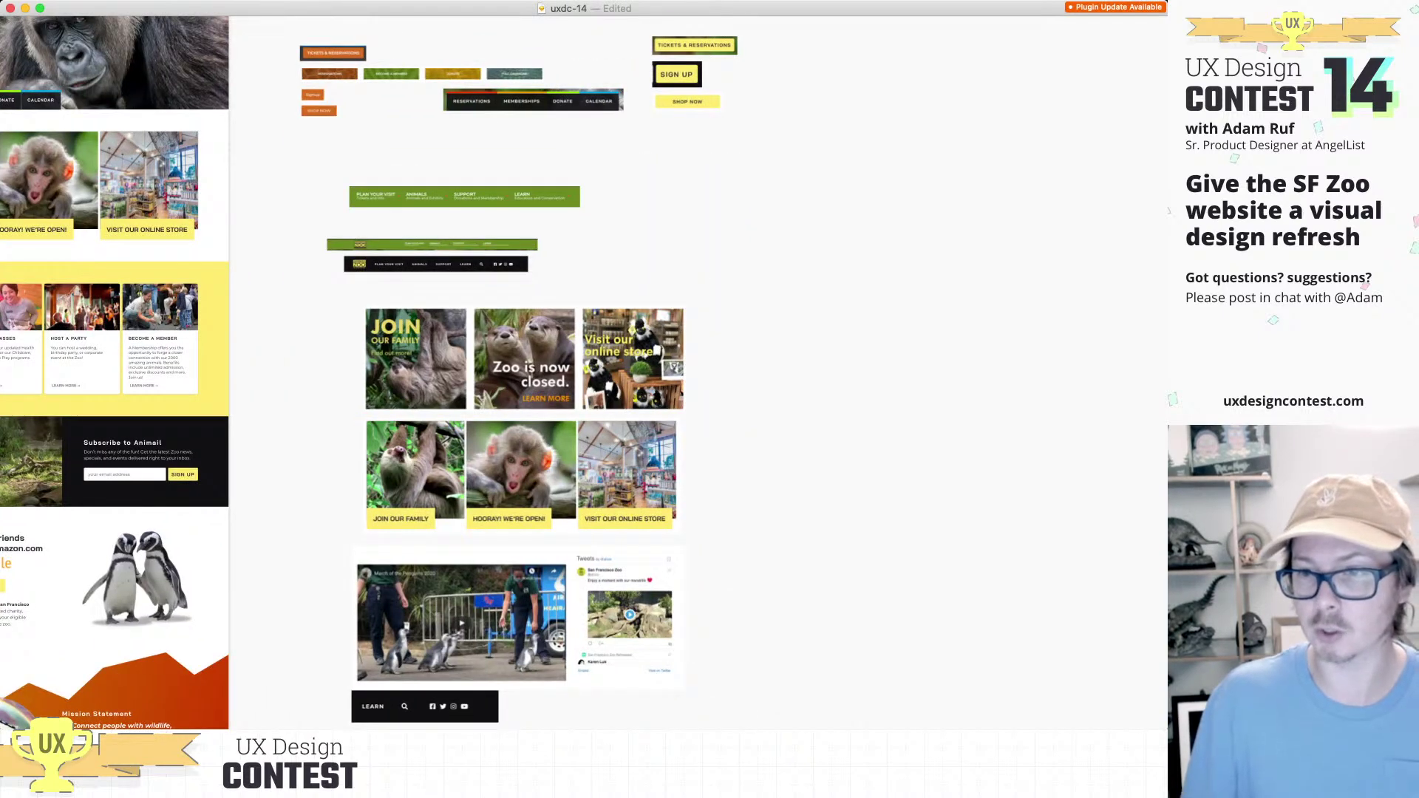
key(super+Tab)
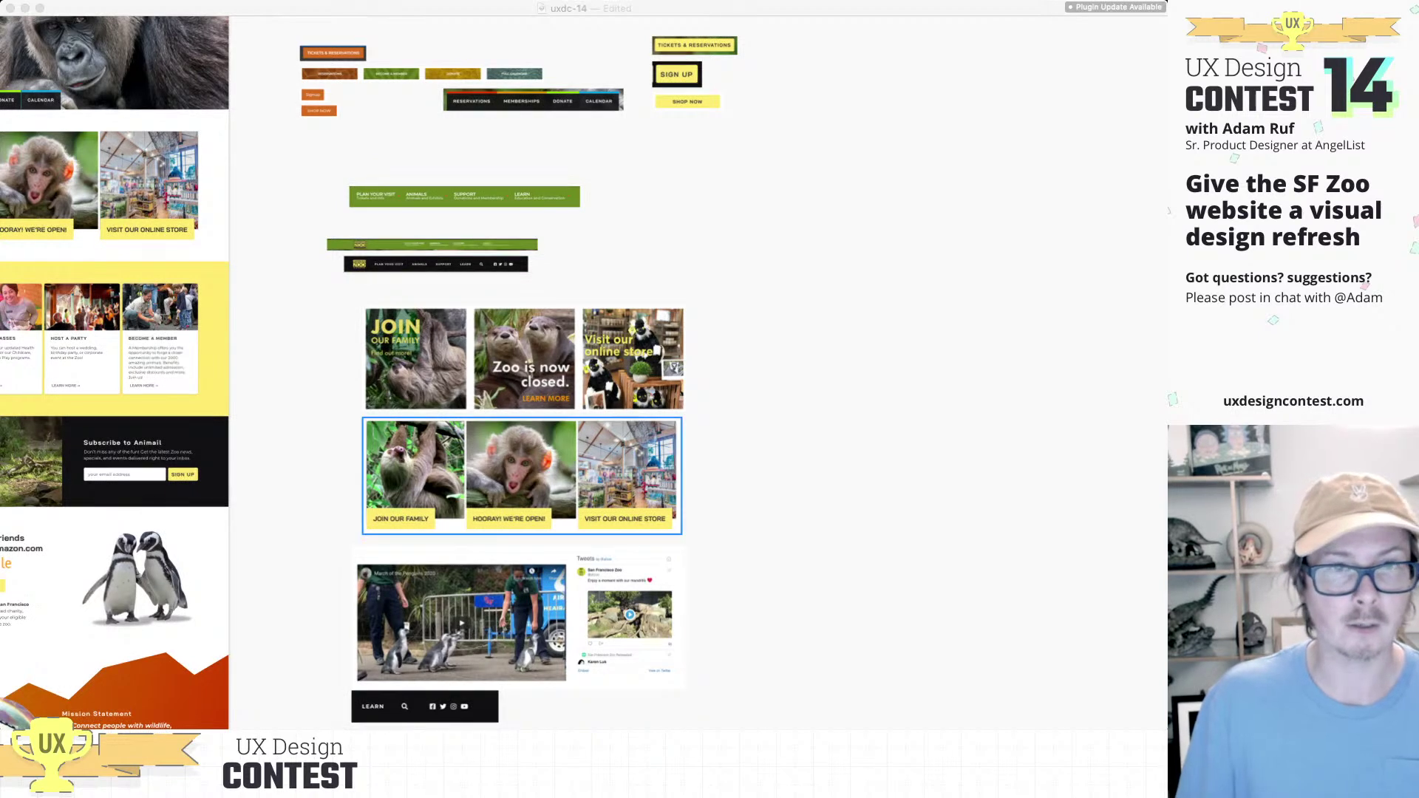
scroll(583, 369, up, 5)
scroll(583, 370, left, 4)
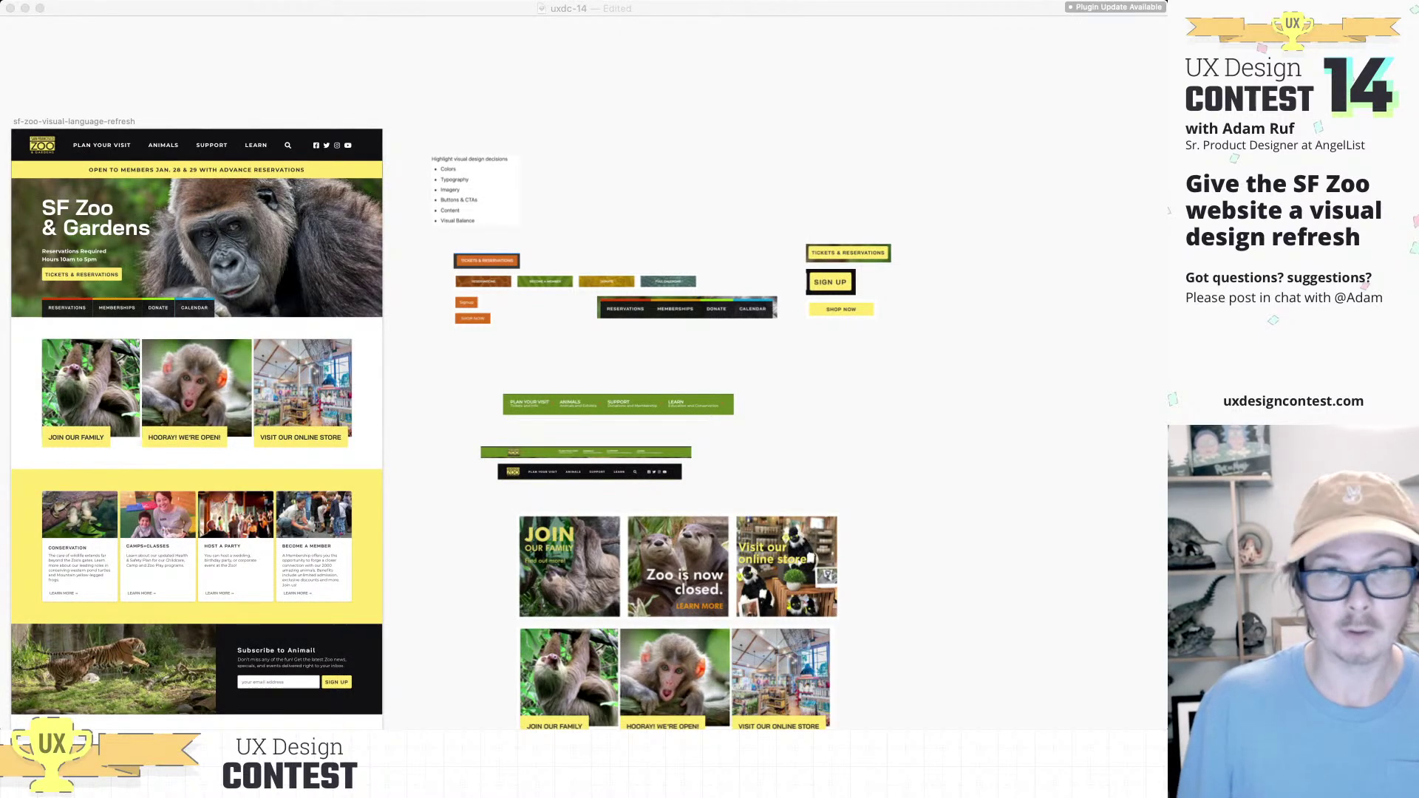
scroll(583, 422, left, 15)
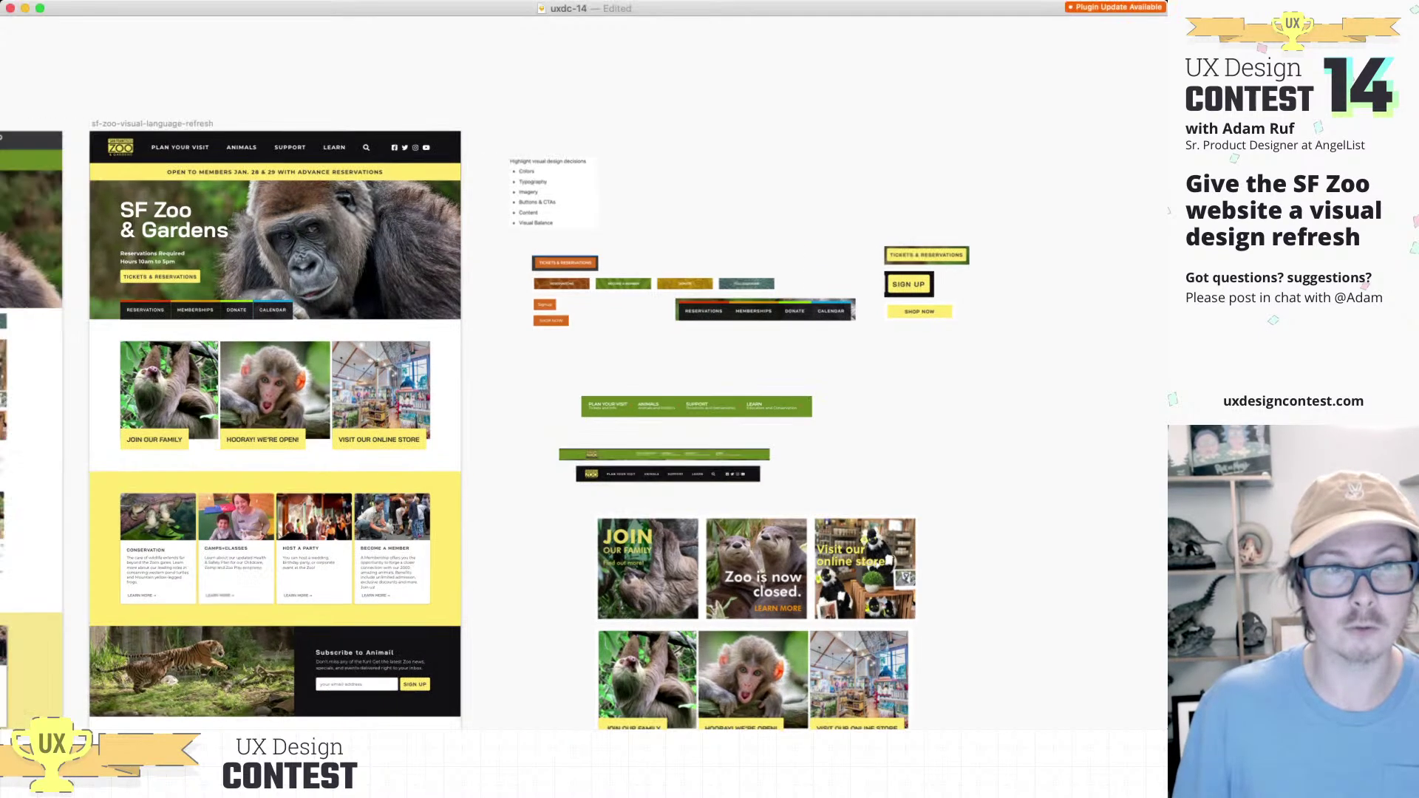
scroll(583, 421, right, 5)
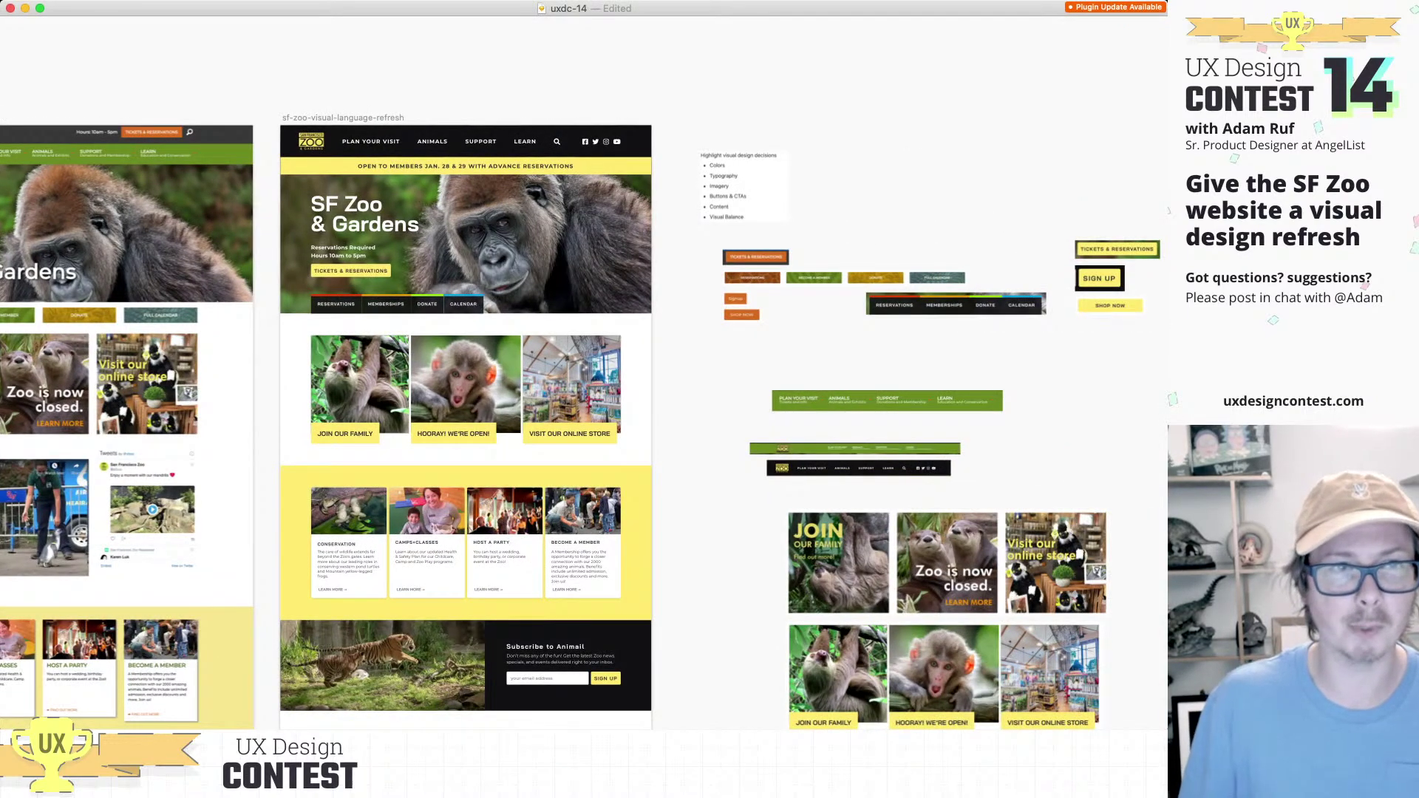
scroll(584, 421, left, 6)
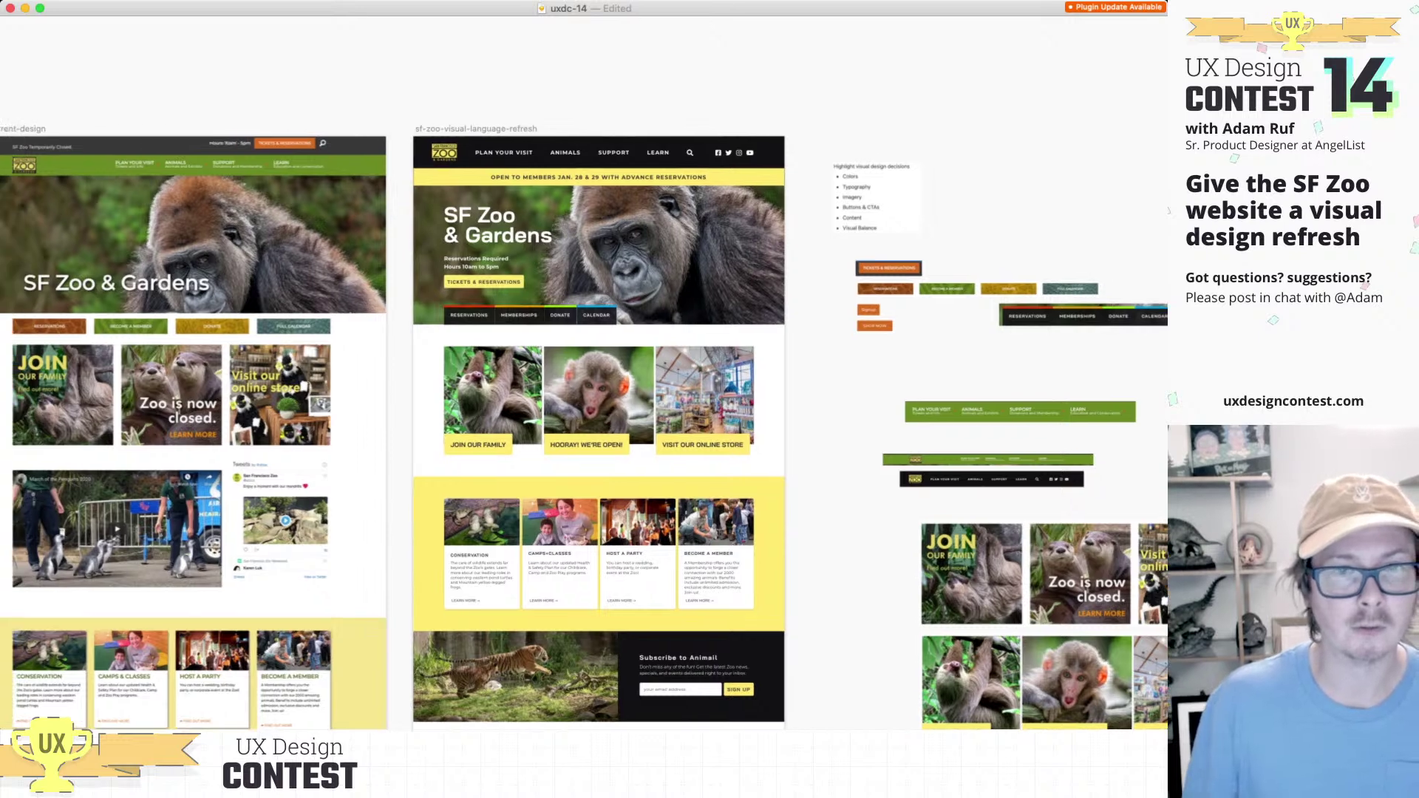
scroll(583, 421, left, 1)
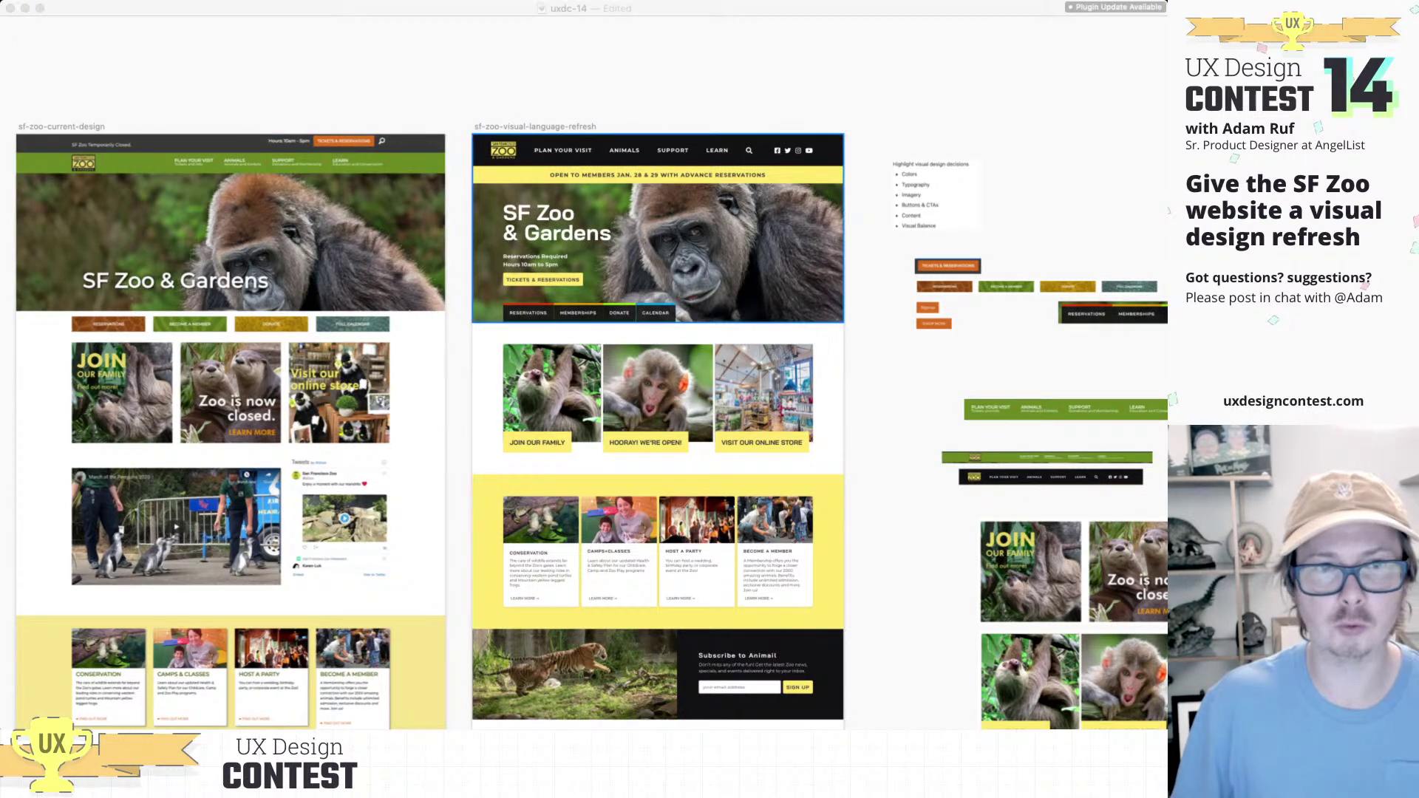
scroll(584, 420, right, 5)
scroll(584, 406, left, 3)
scroll(584, 407, right, 10)
scroll(584, 407, down, 2)
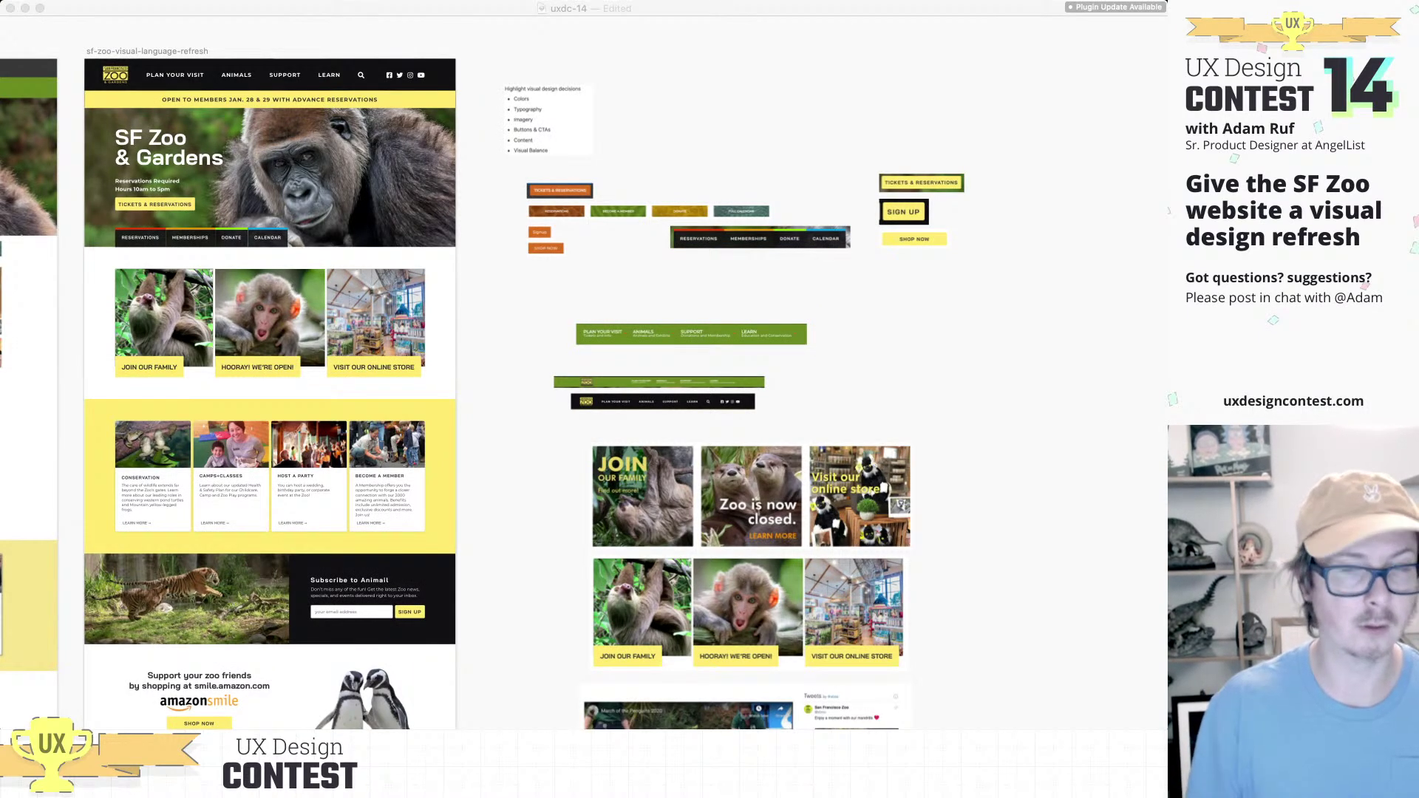
click(691, 334)
click(691, 334)
click(659, 381)
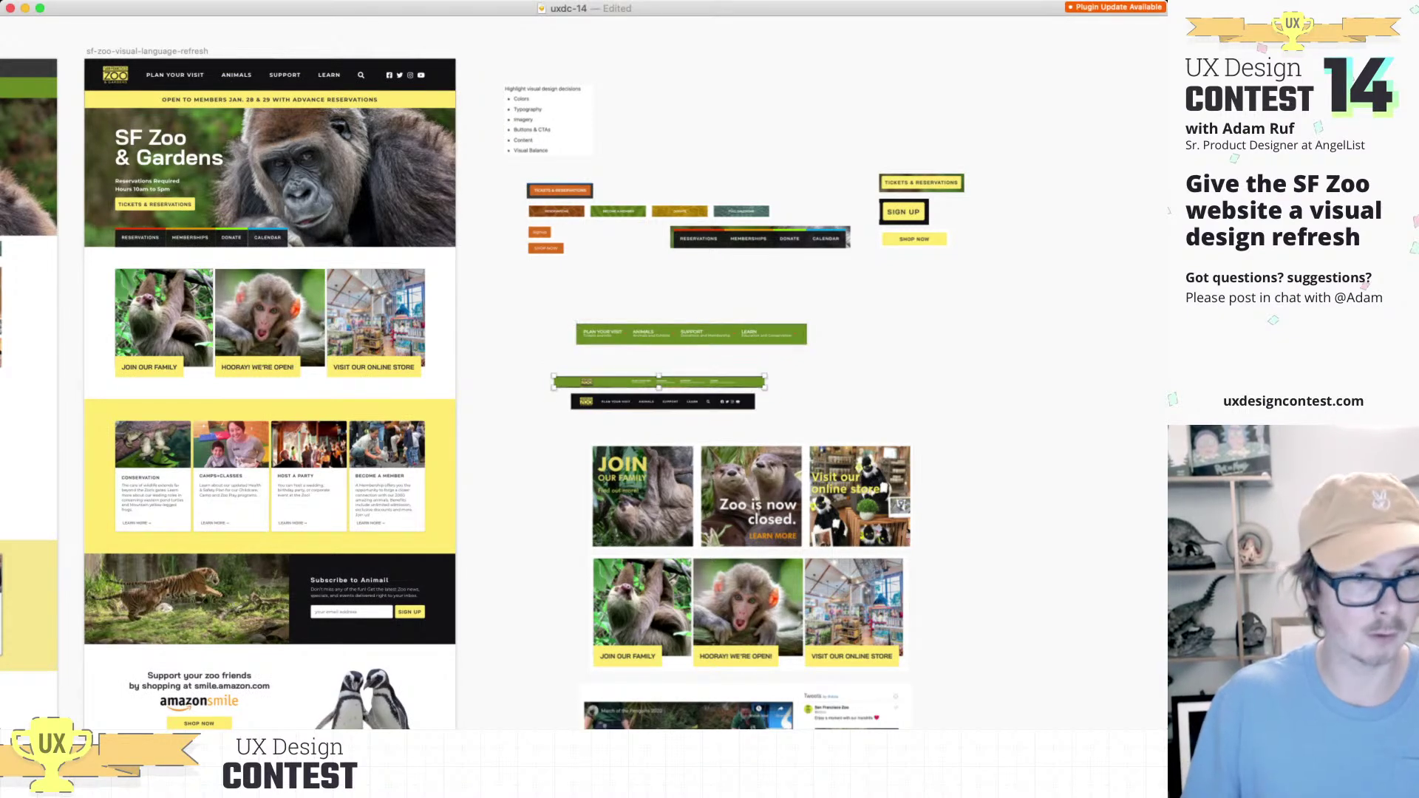
key(cmd+v)
key(Escape)
scroll(541, 389, left, 5)
key(cmd+z)
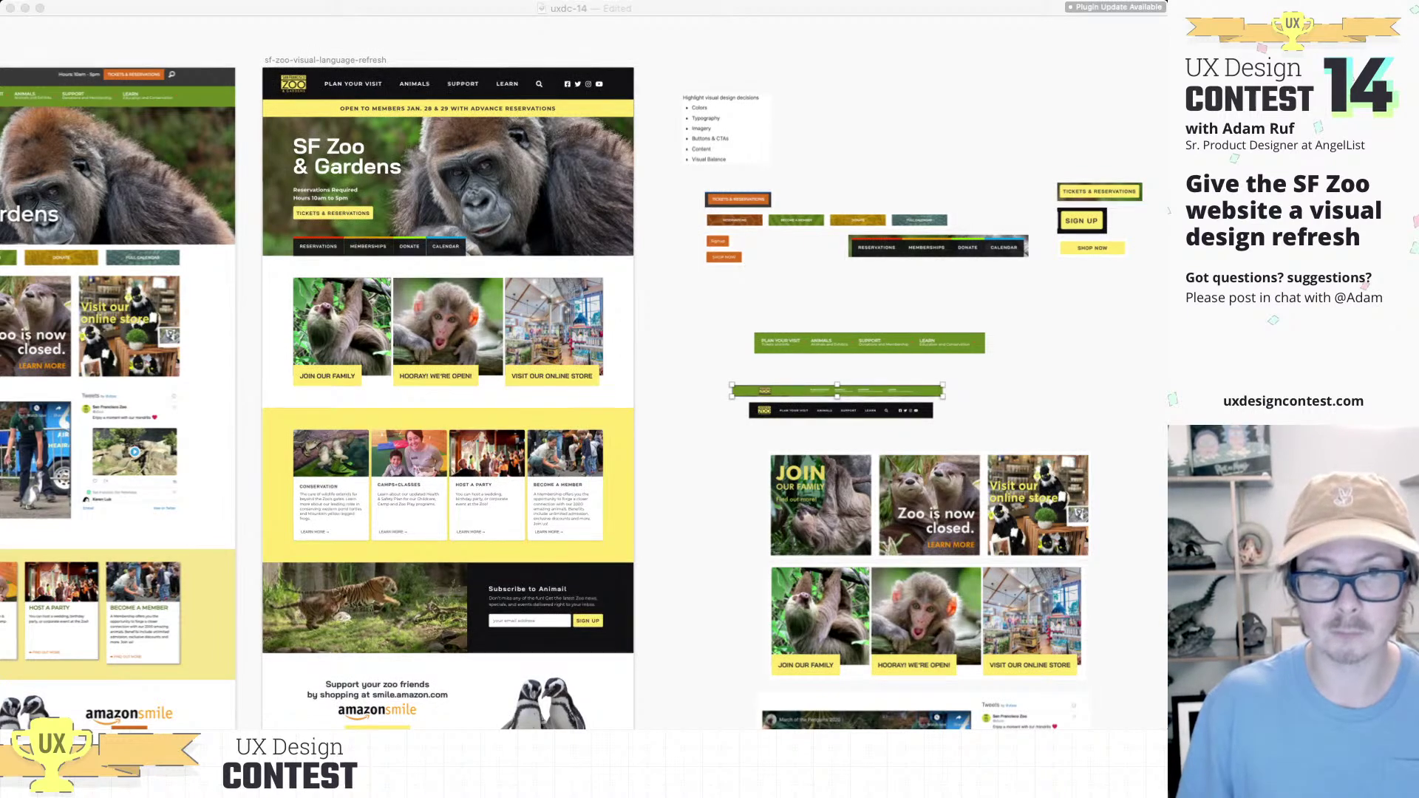
click(840, 410)
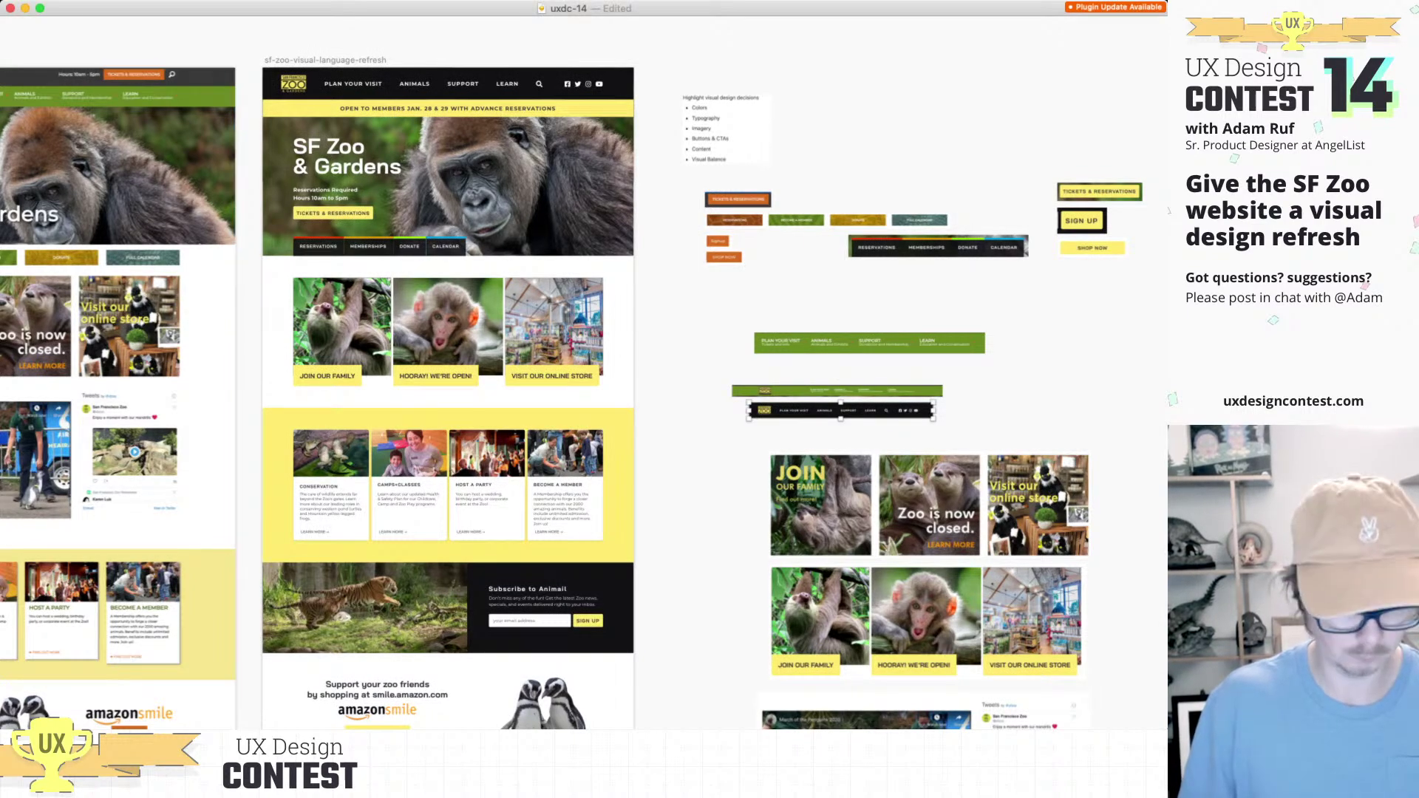
key(super+Tab)
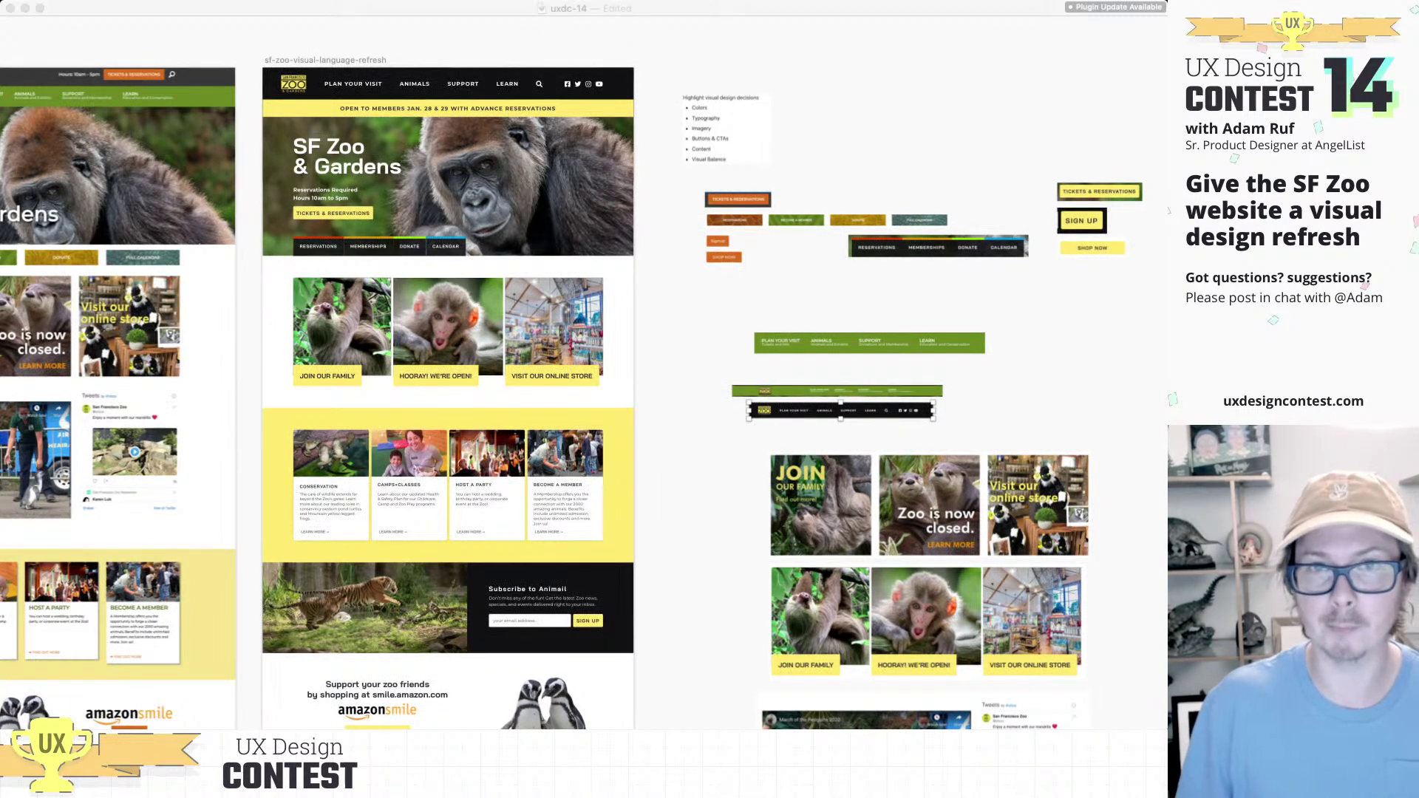
click(738, 199)
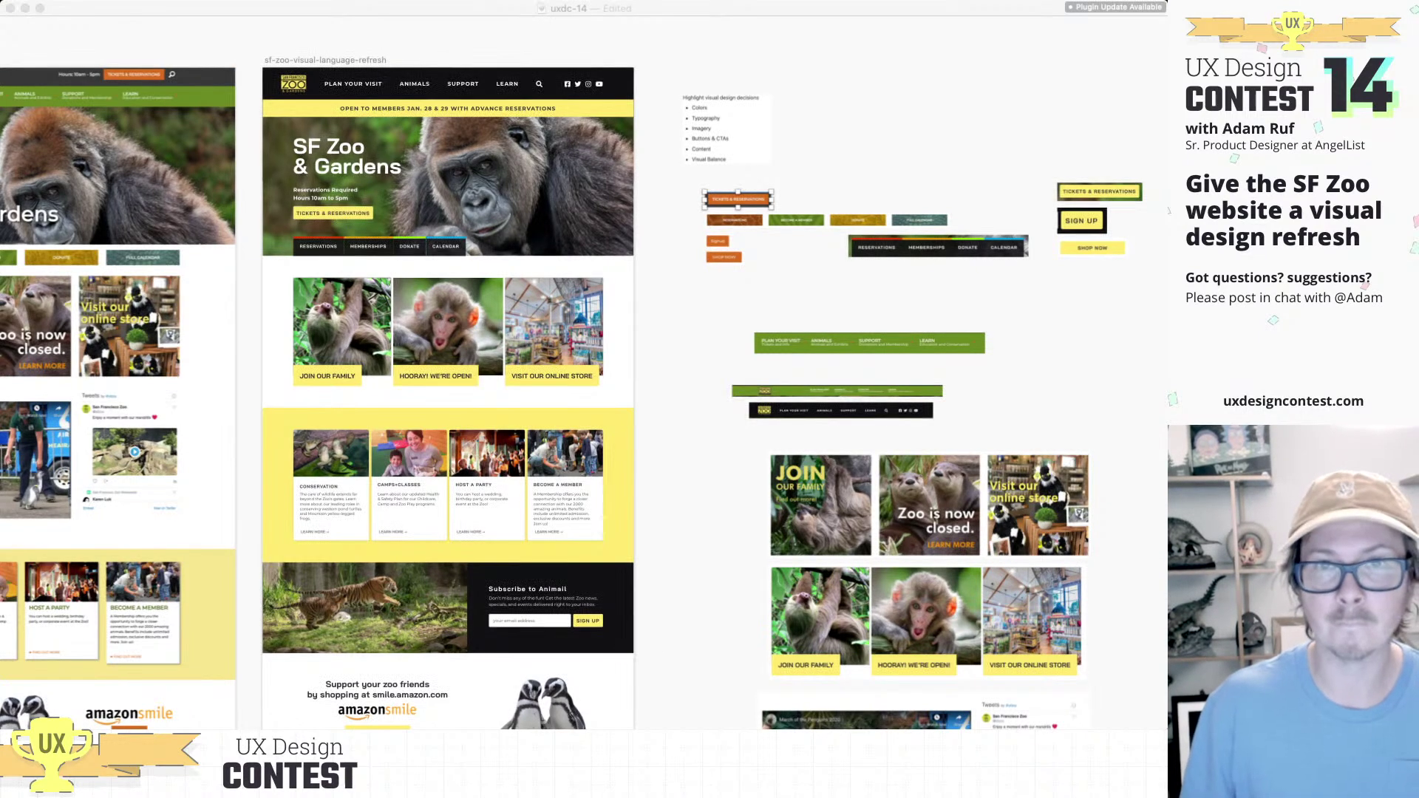
click(718, 241)
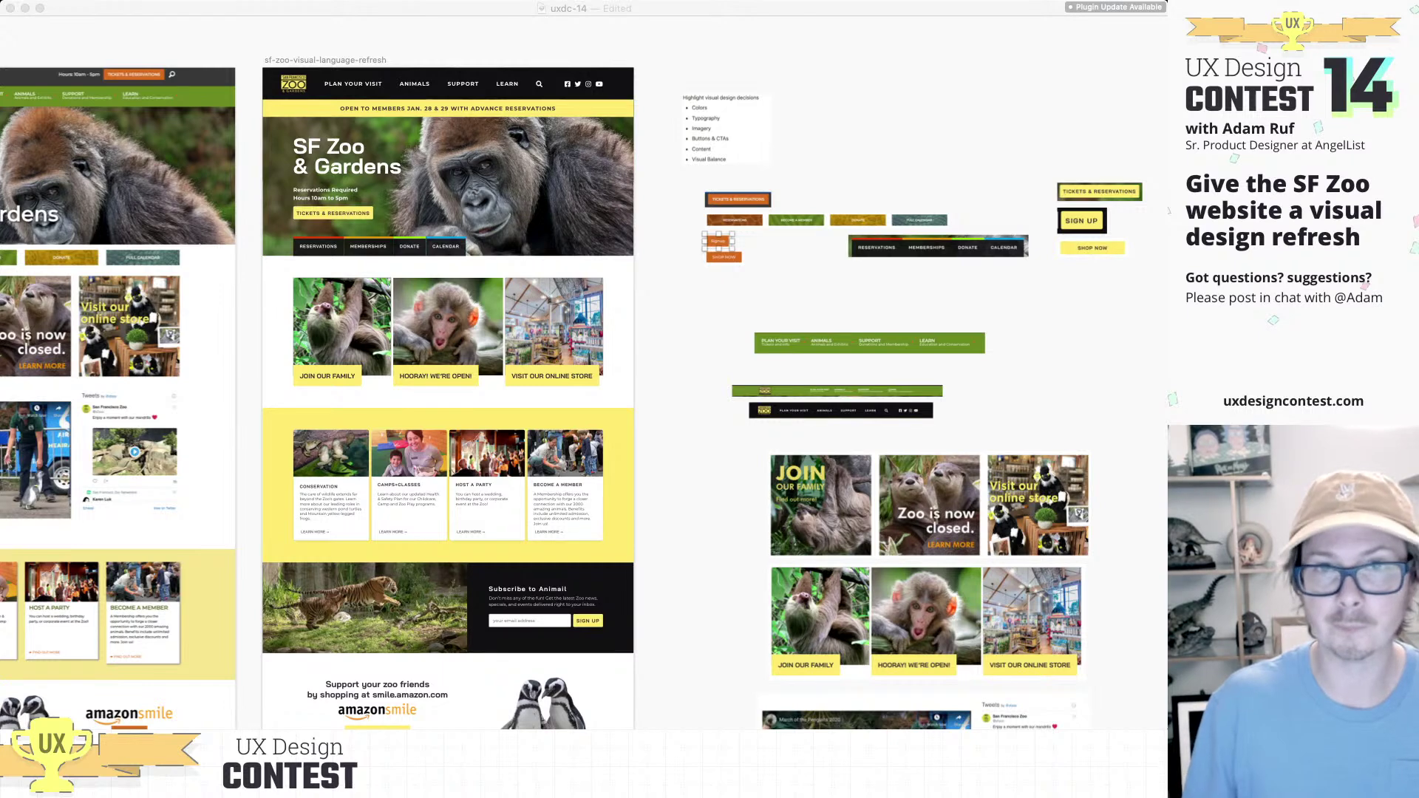
click(724, 256)
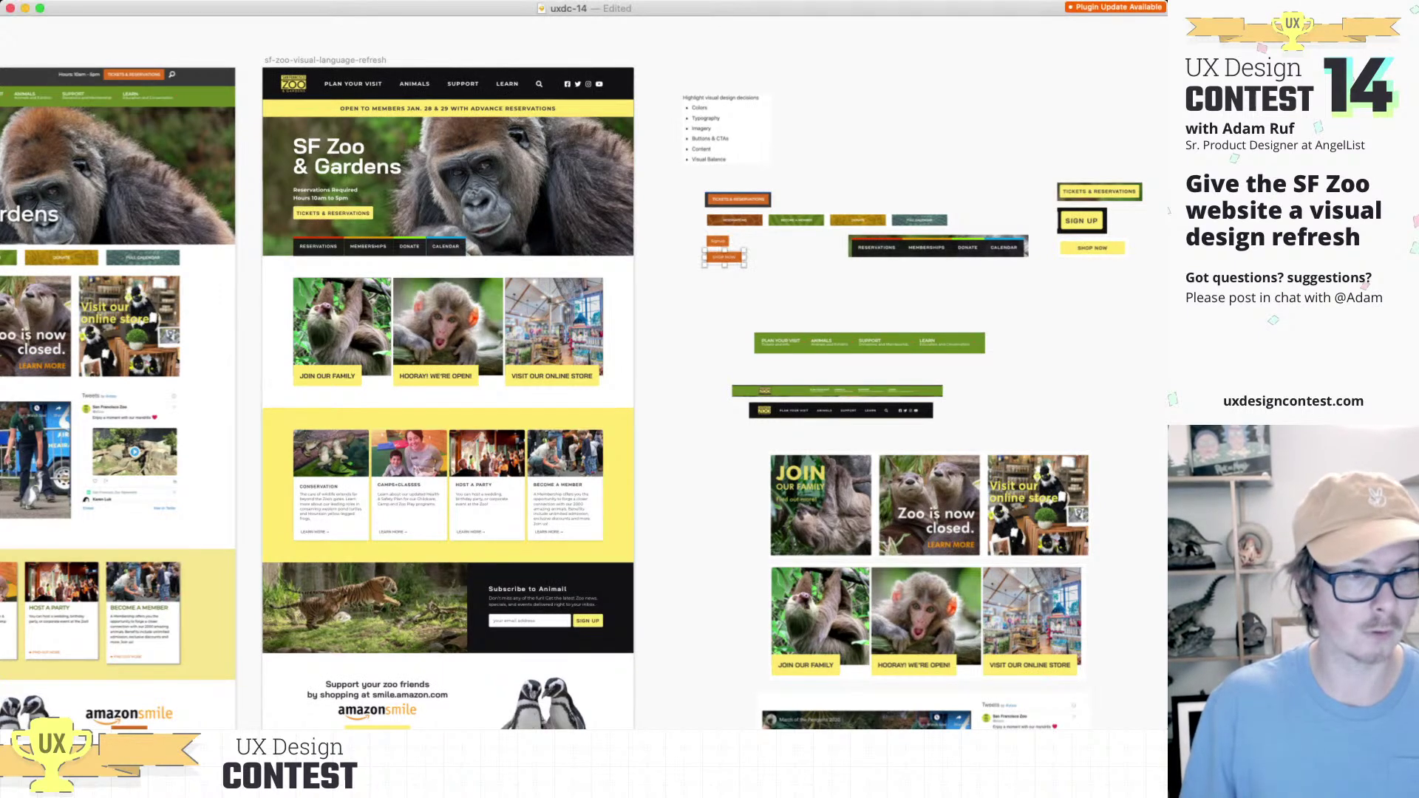
key(super+Tab)
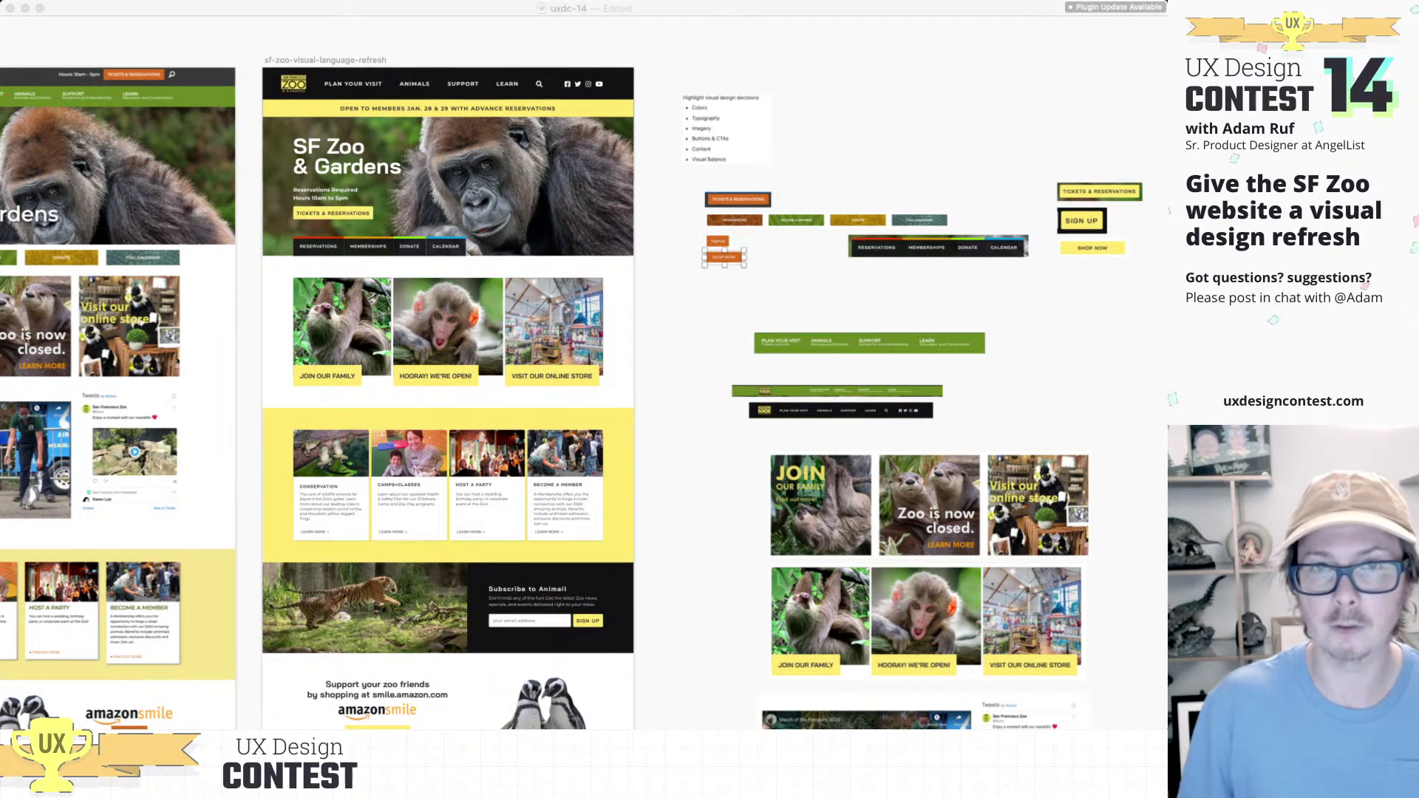
key(super+Tab)
click(826, 220)
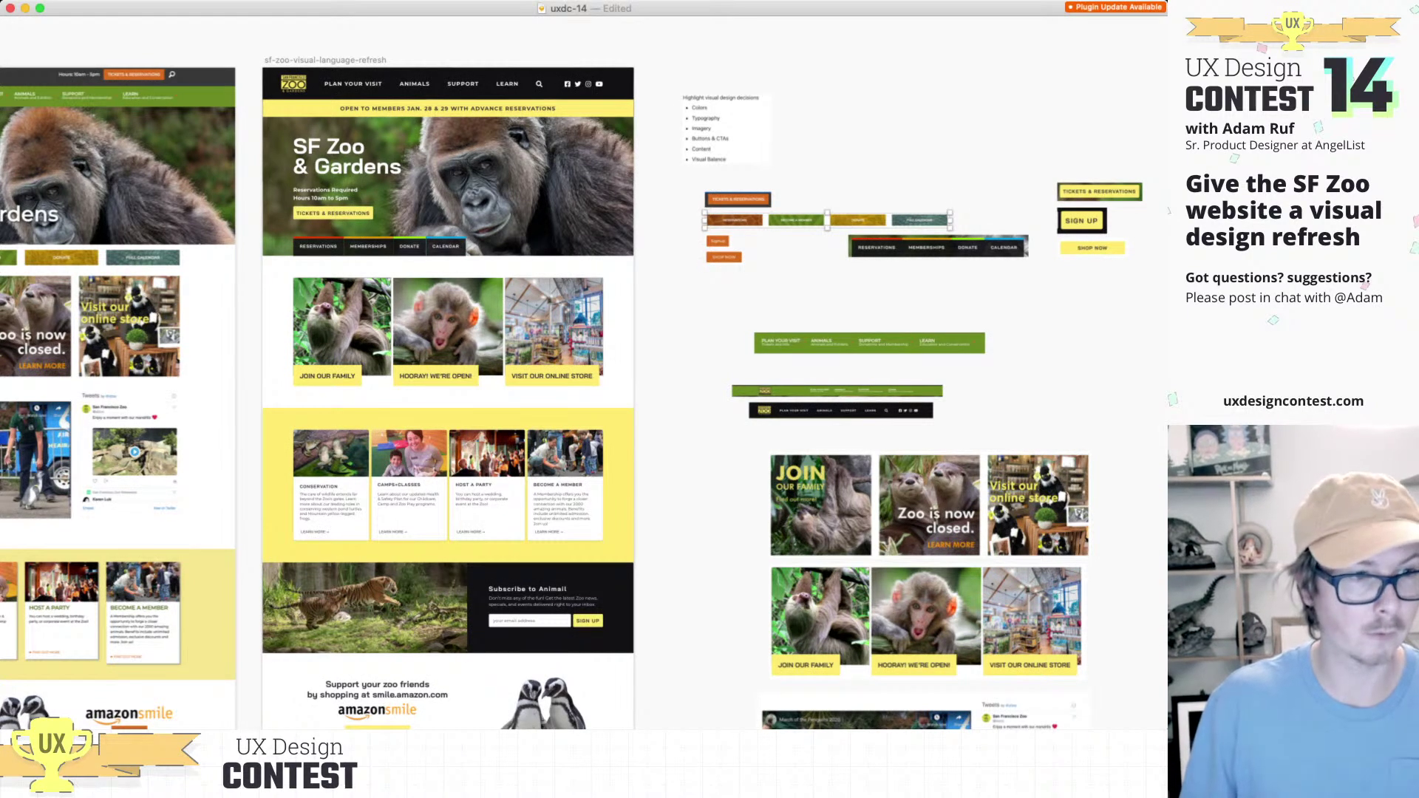
key(super+Tab)
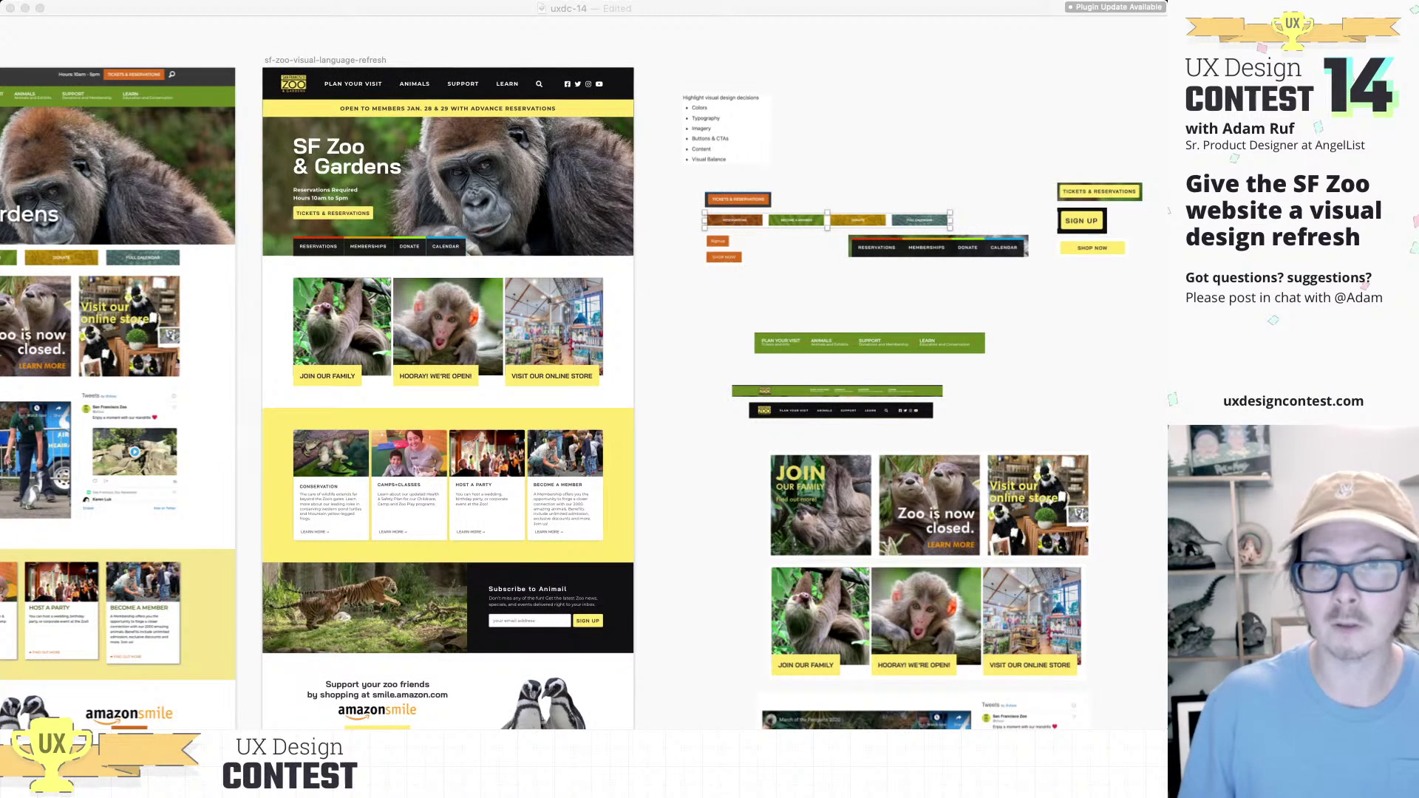
scroll(976, 355, down, 5)
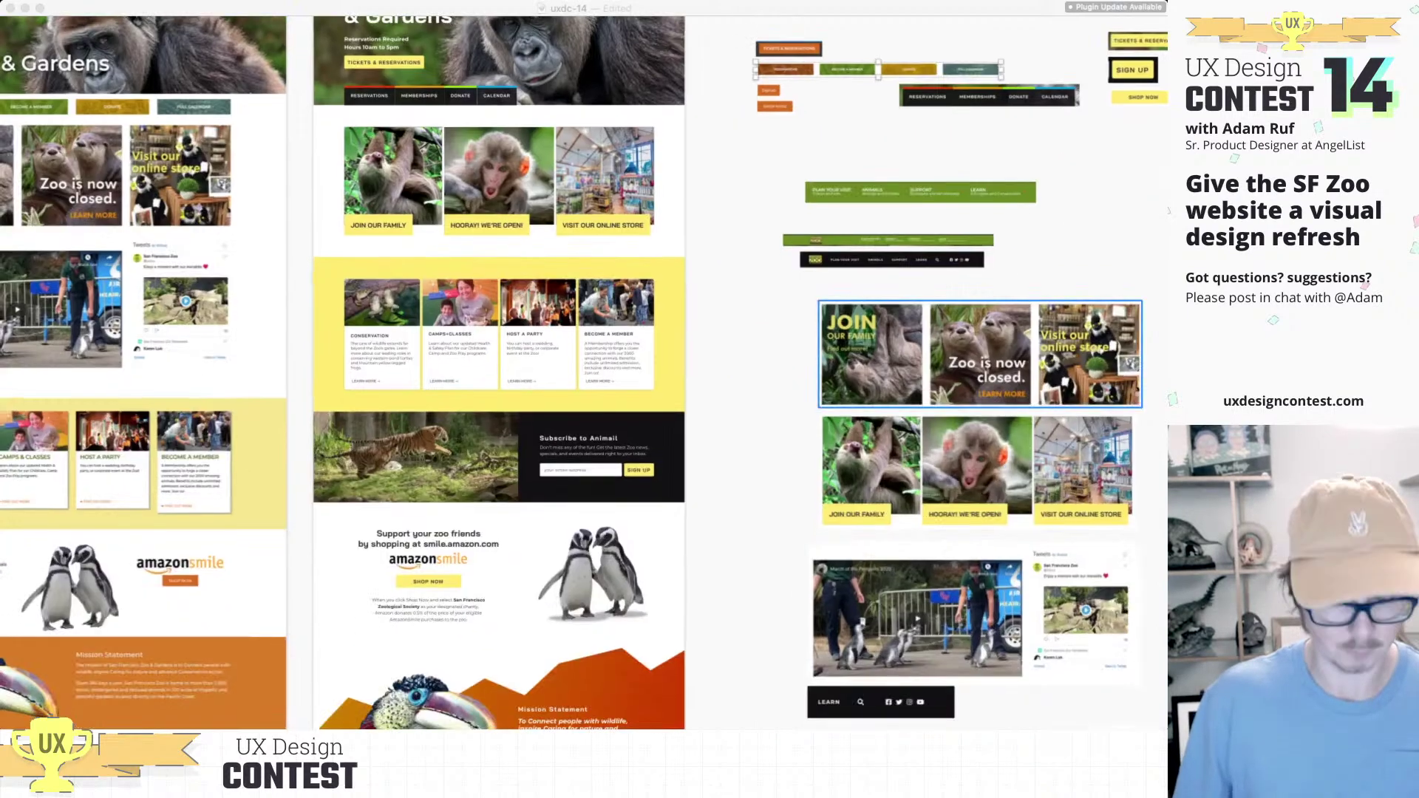
click(980, 355)
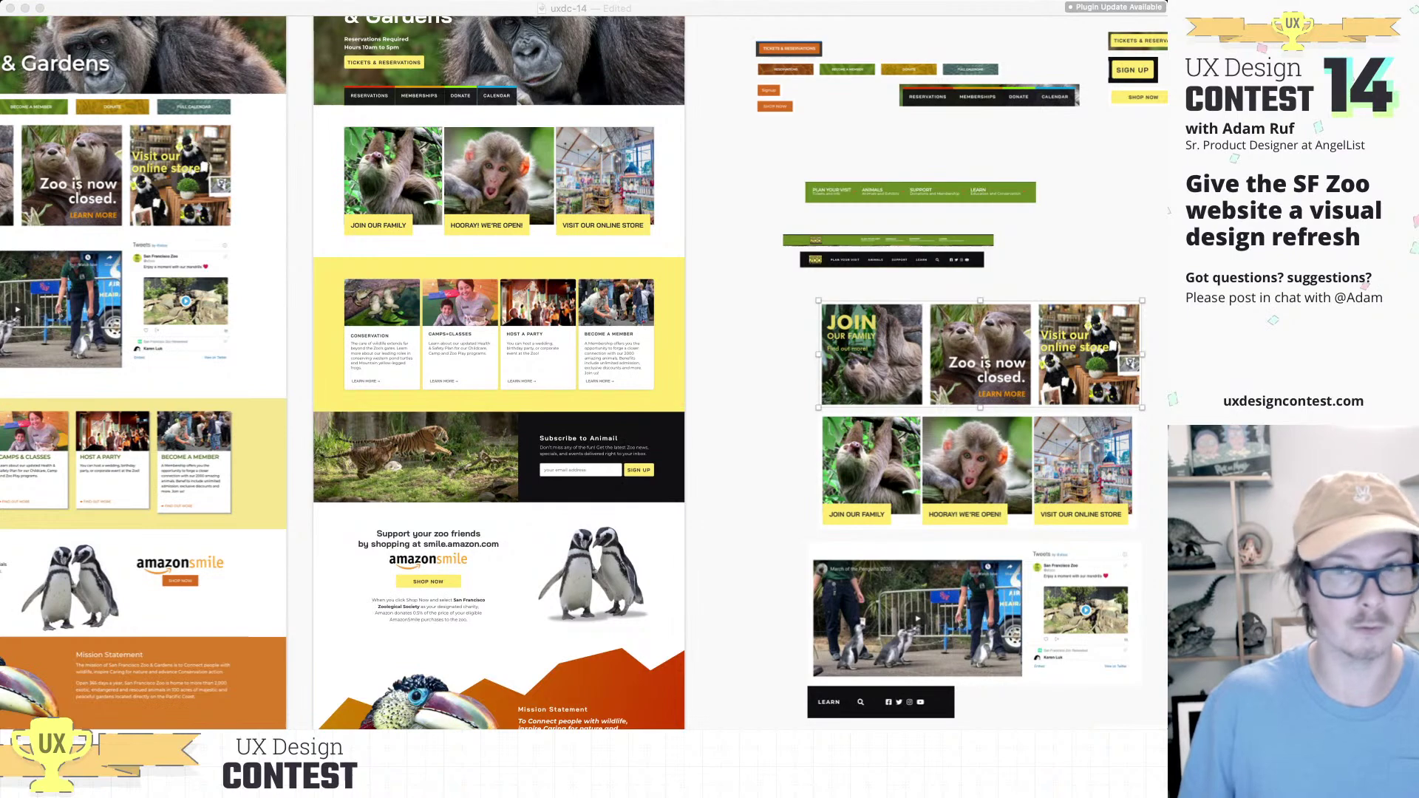
scroll(975, 466, down, 7)
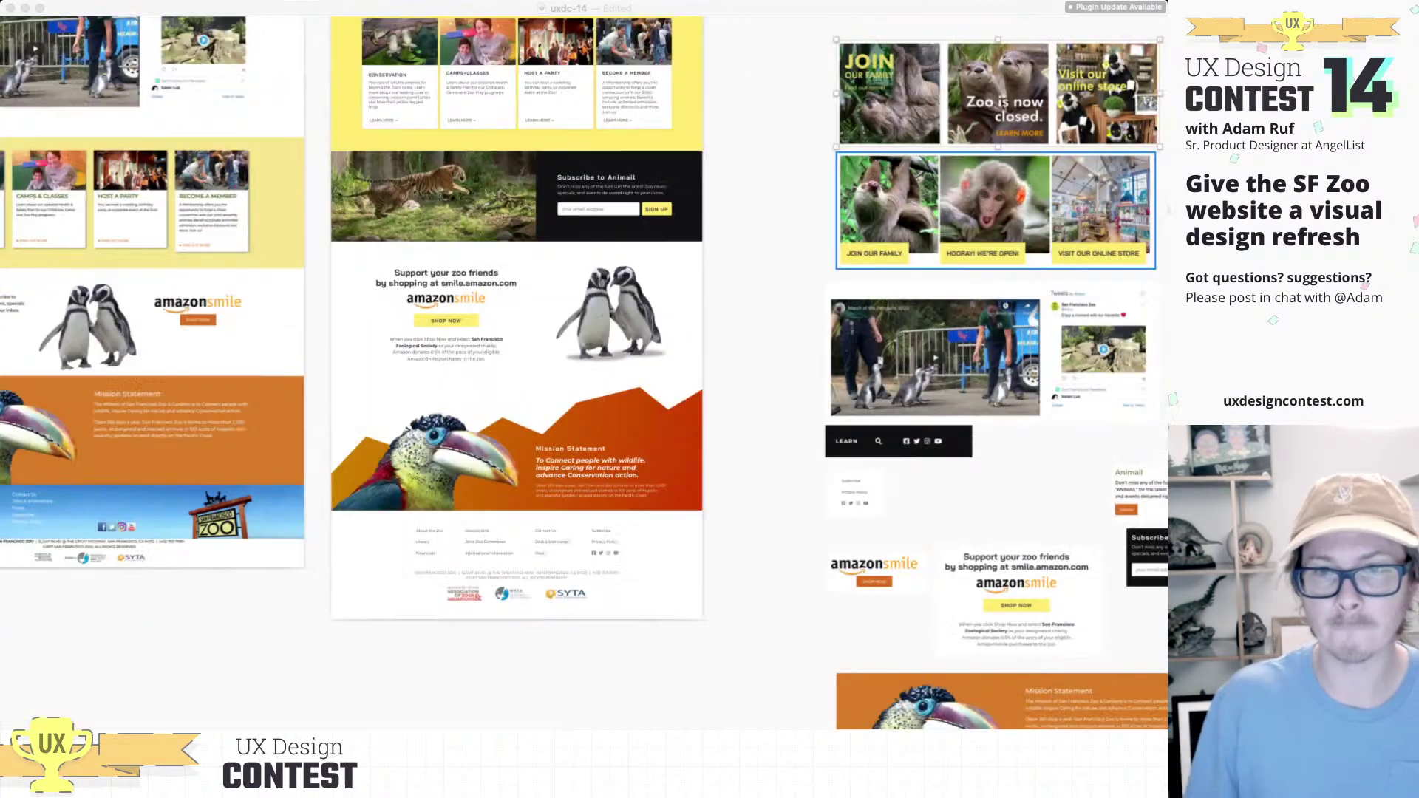
scroll(975, 466, down, 7)
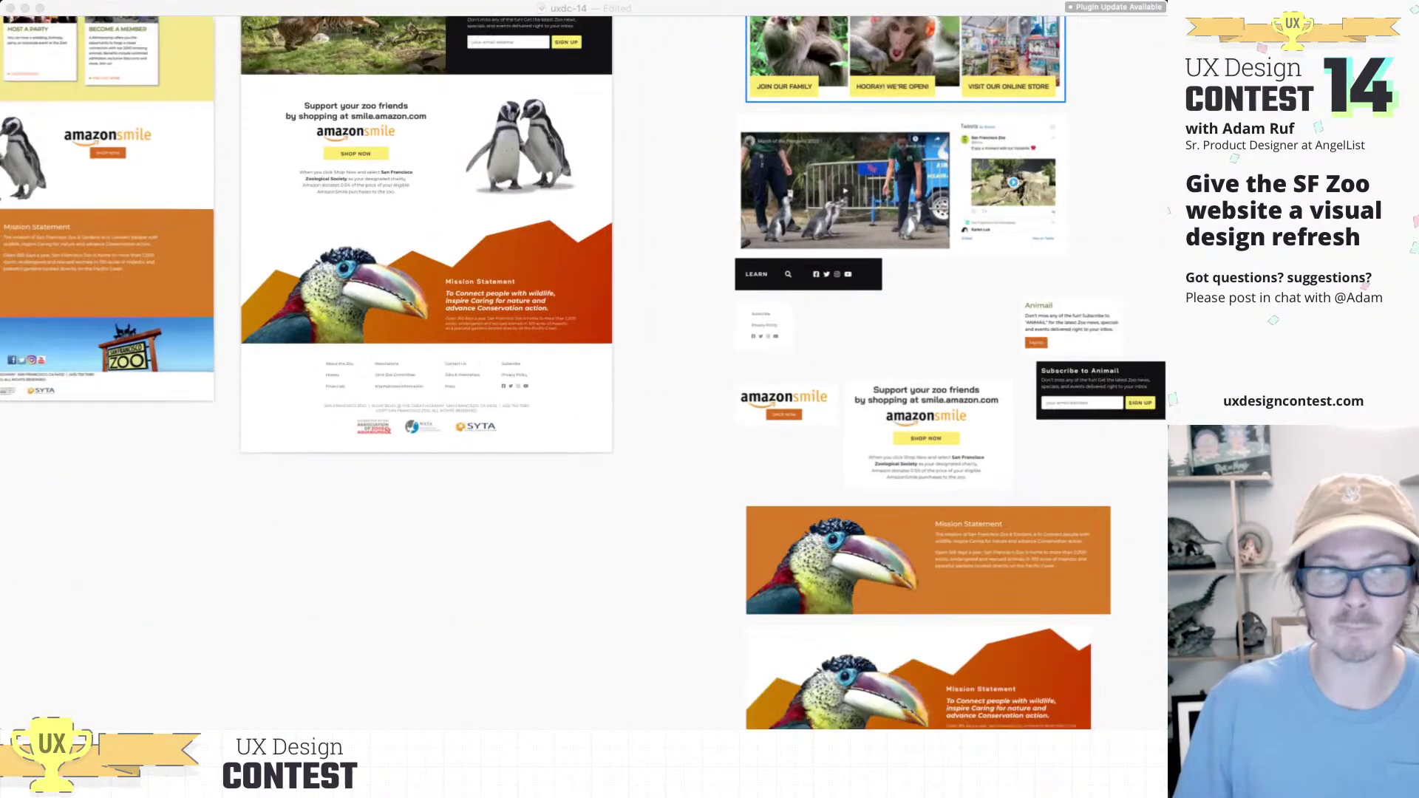
scroll(975, 465, up, 9)
scroll(975, 466, up, 10)
scroll(975, 465, right, 2)
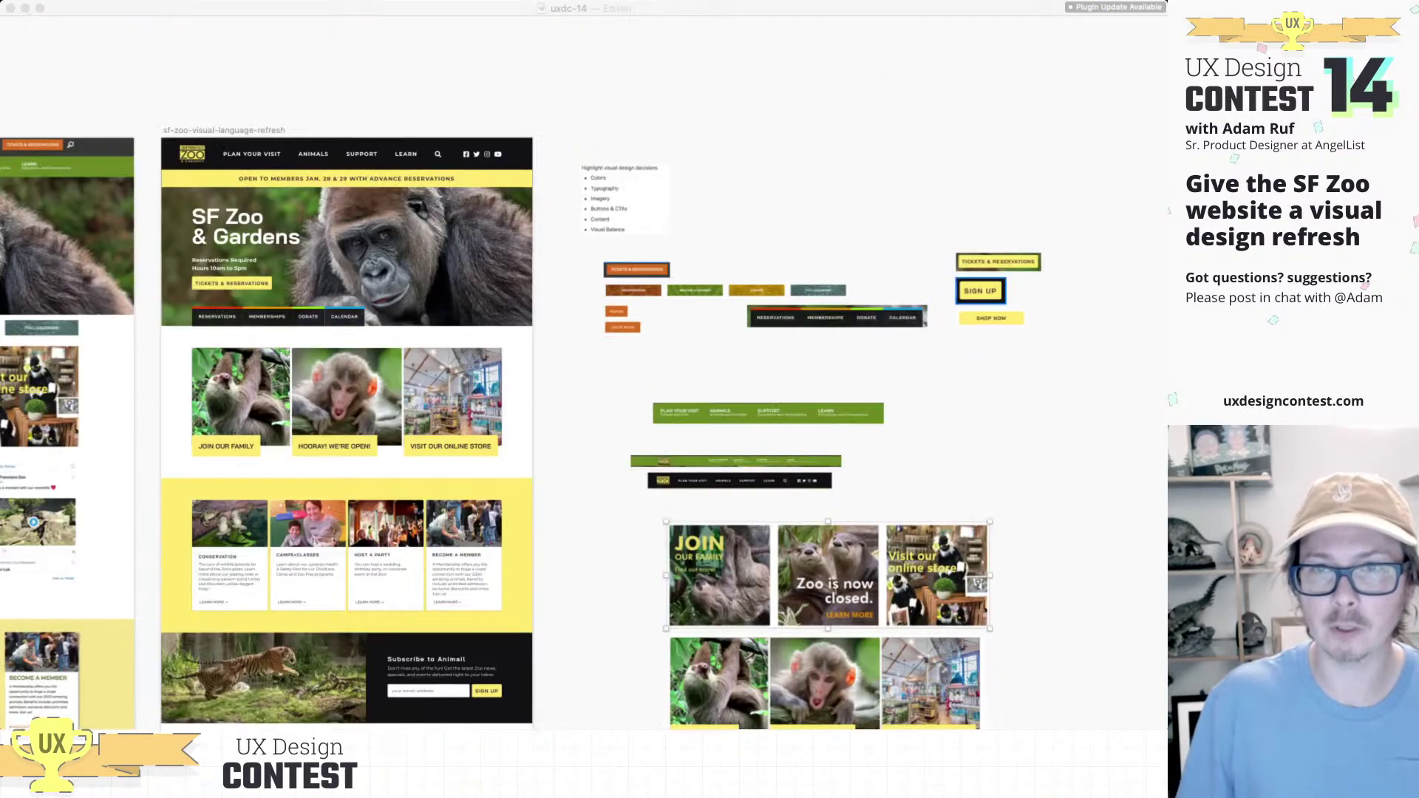
click(997, 262)
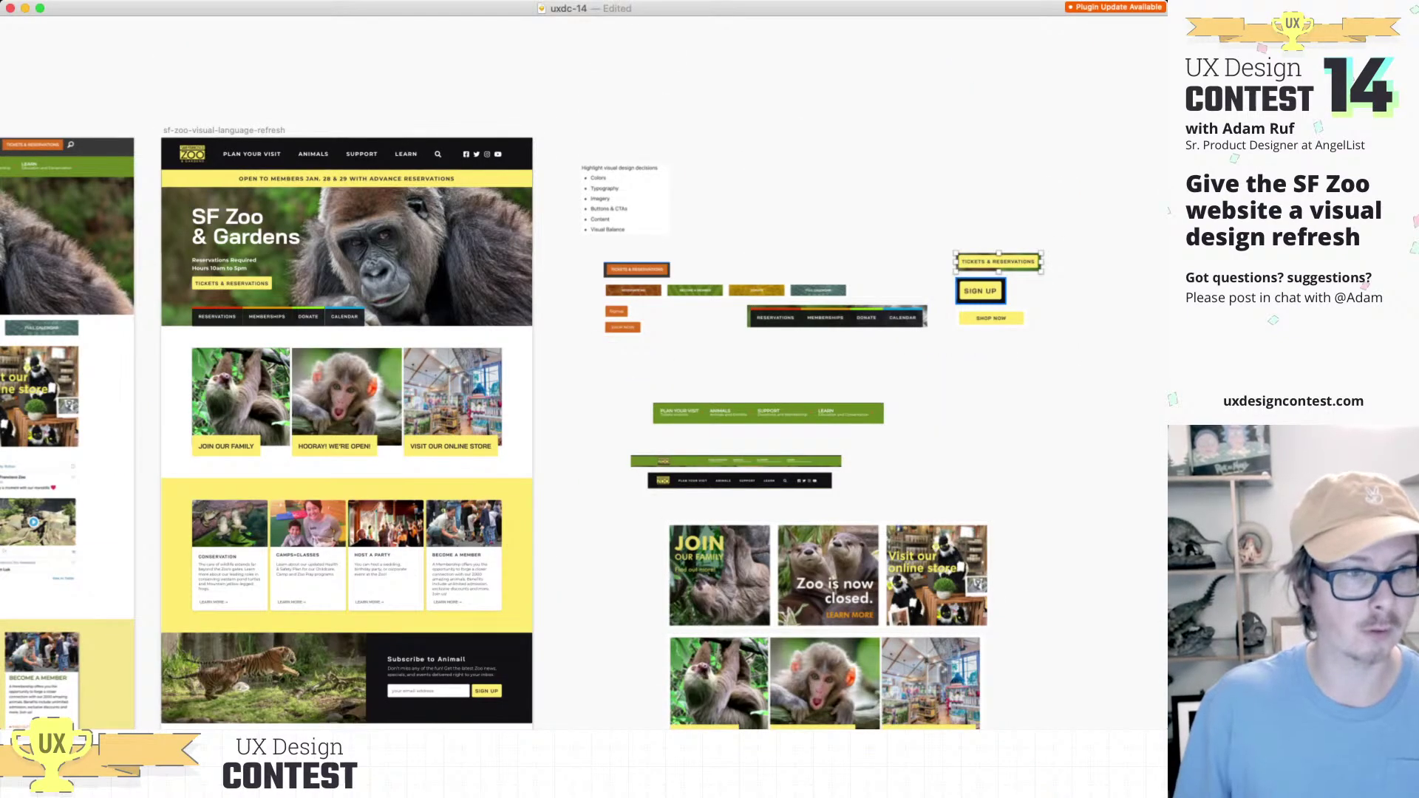
key(super+Tab)
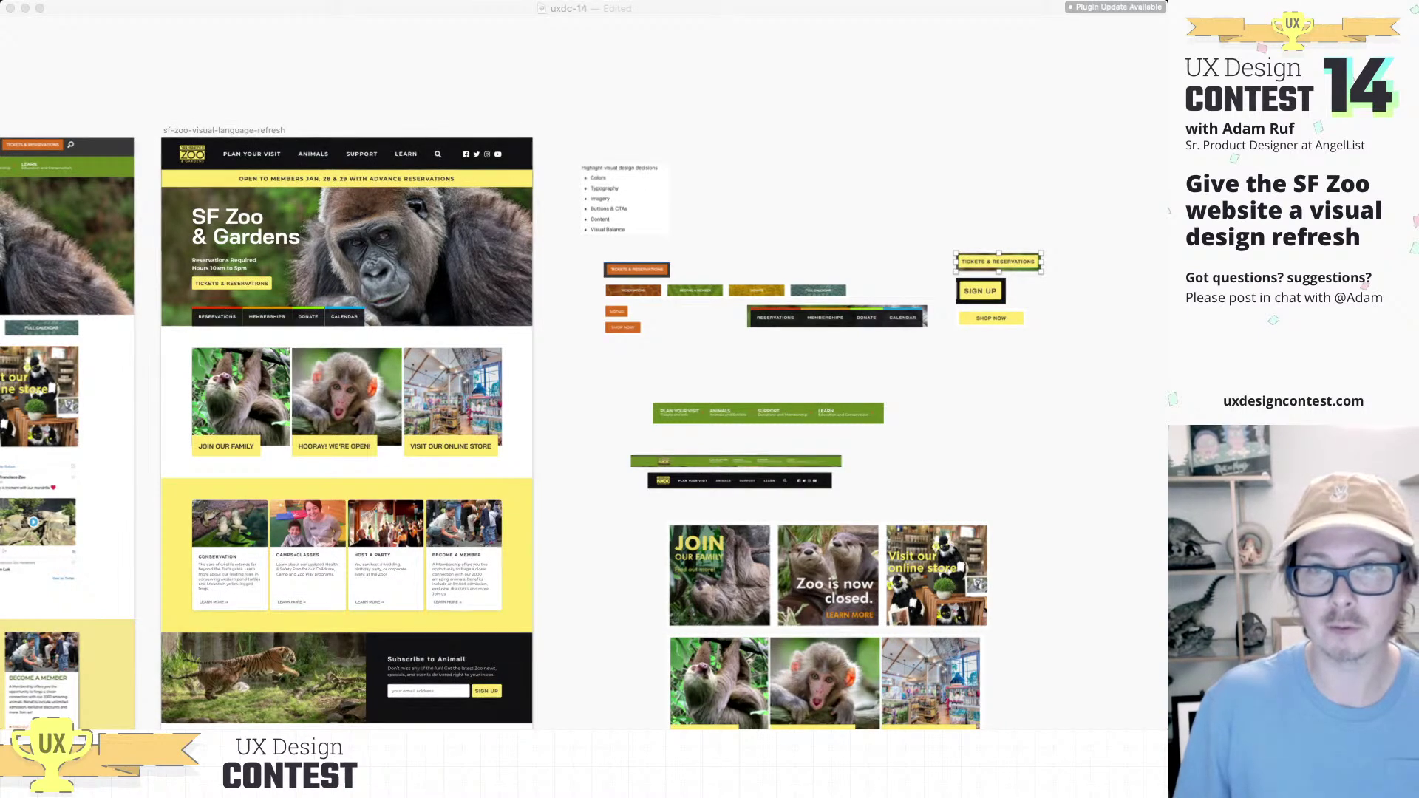
click(980, 291)
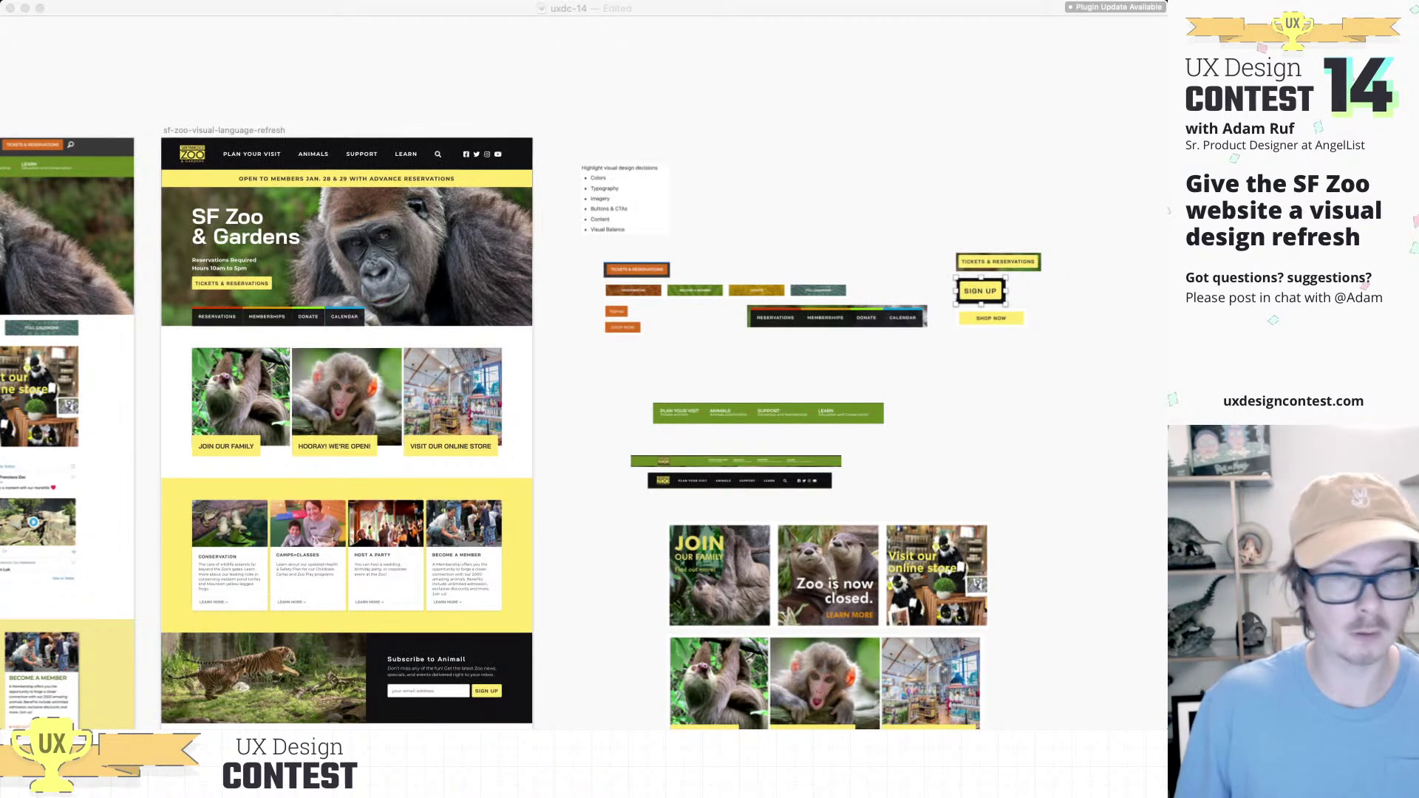
click(991, 317)
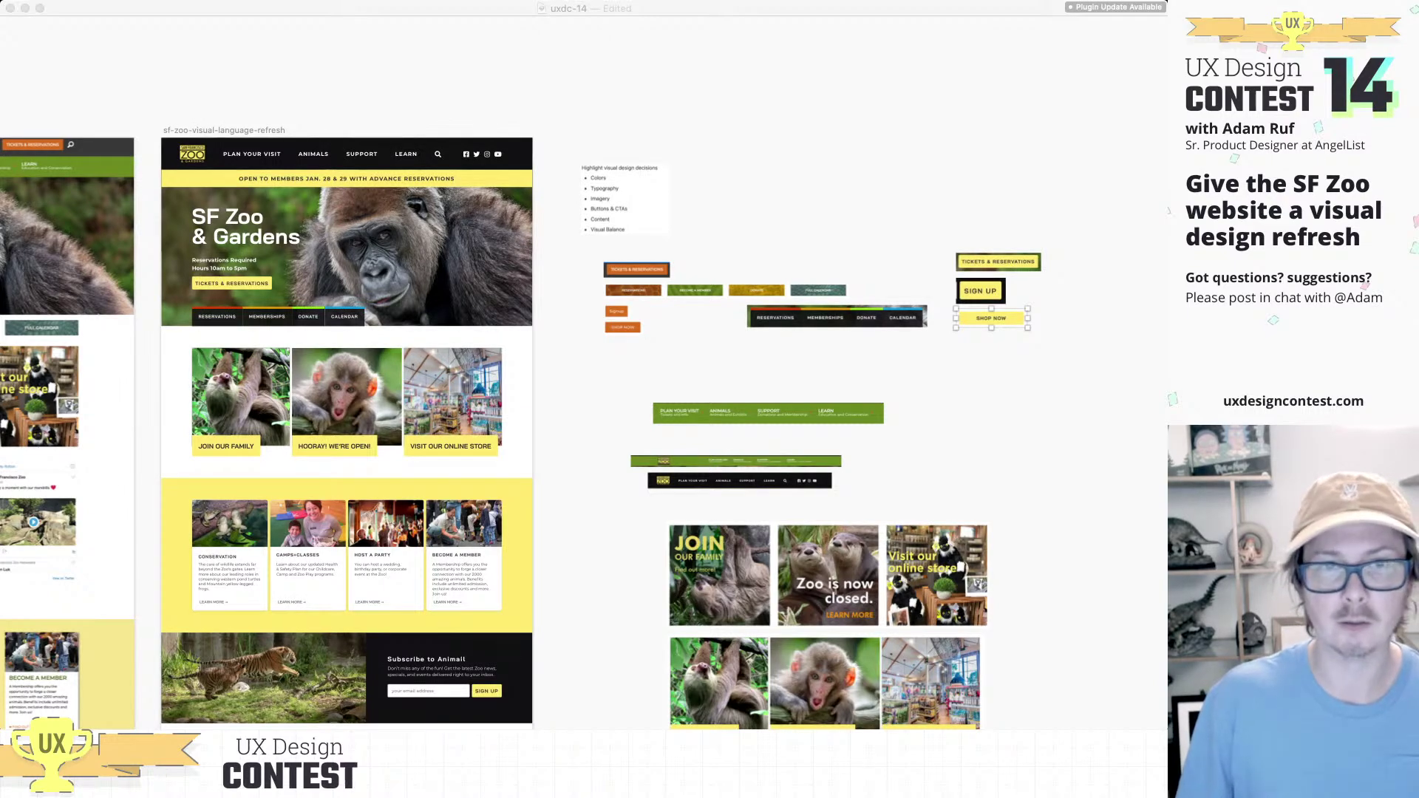
key(Escape)
scroll(529, 426, down, 8)
scroll(529, 425, left, 3)
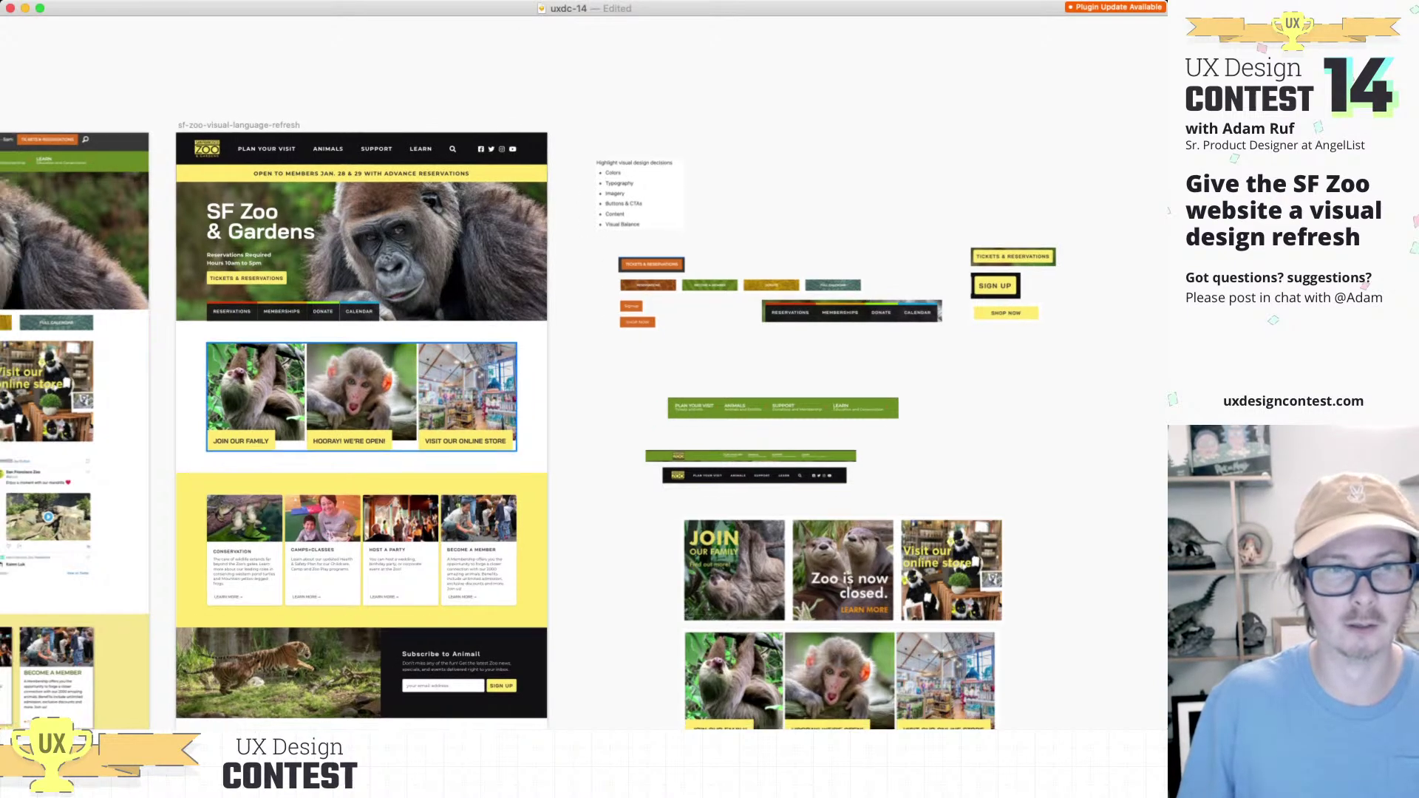
scroll(528, 425, down, 2)
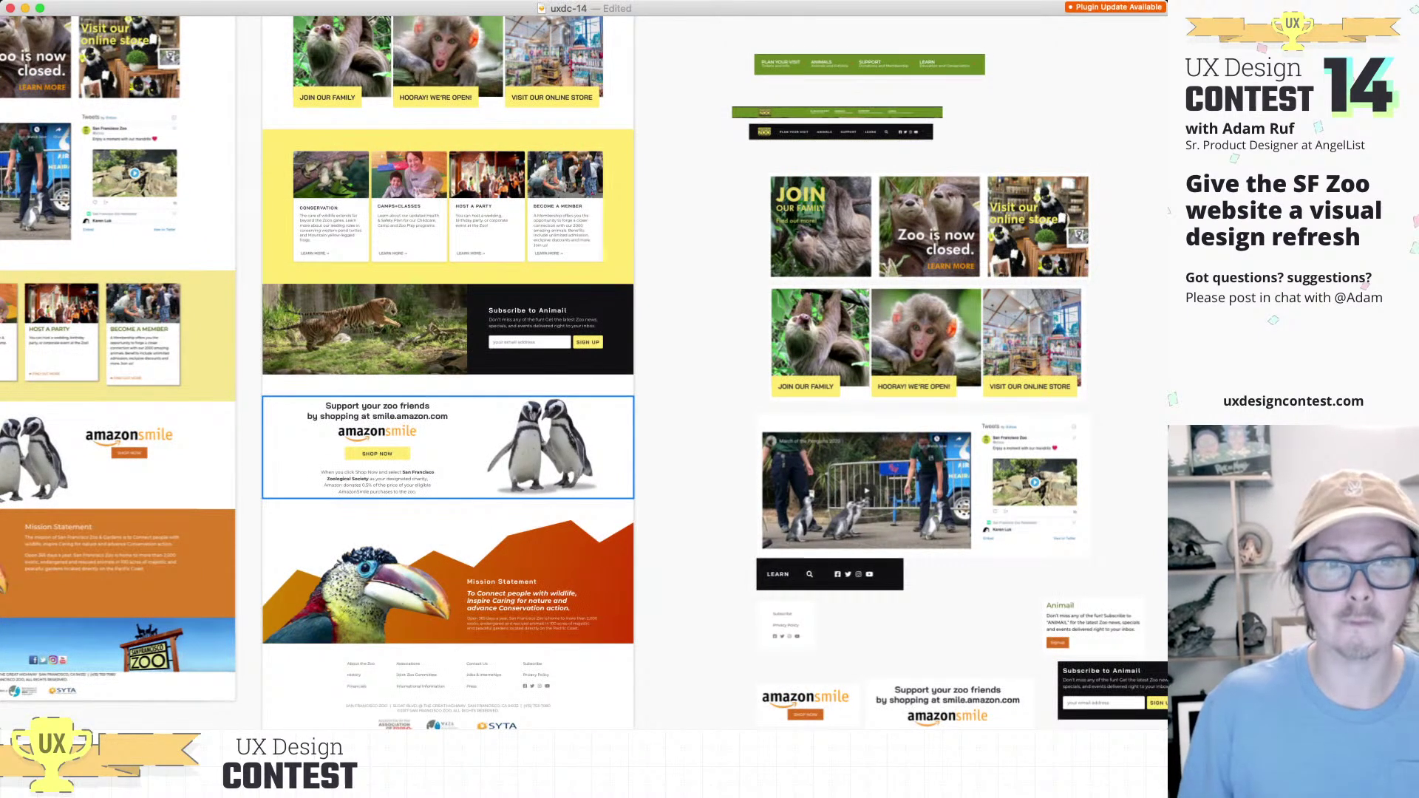
Step: Restore the panels, zoom to 100% and select Group 29 in the redesign artboard
key(super+period)
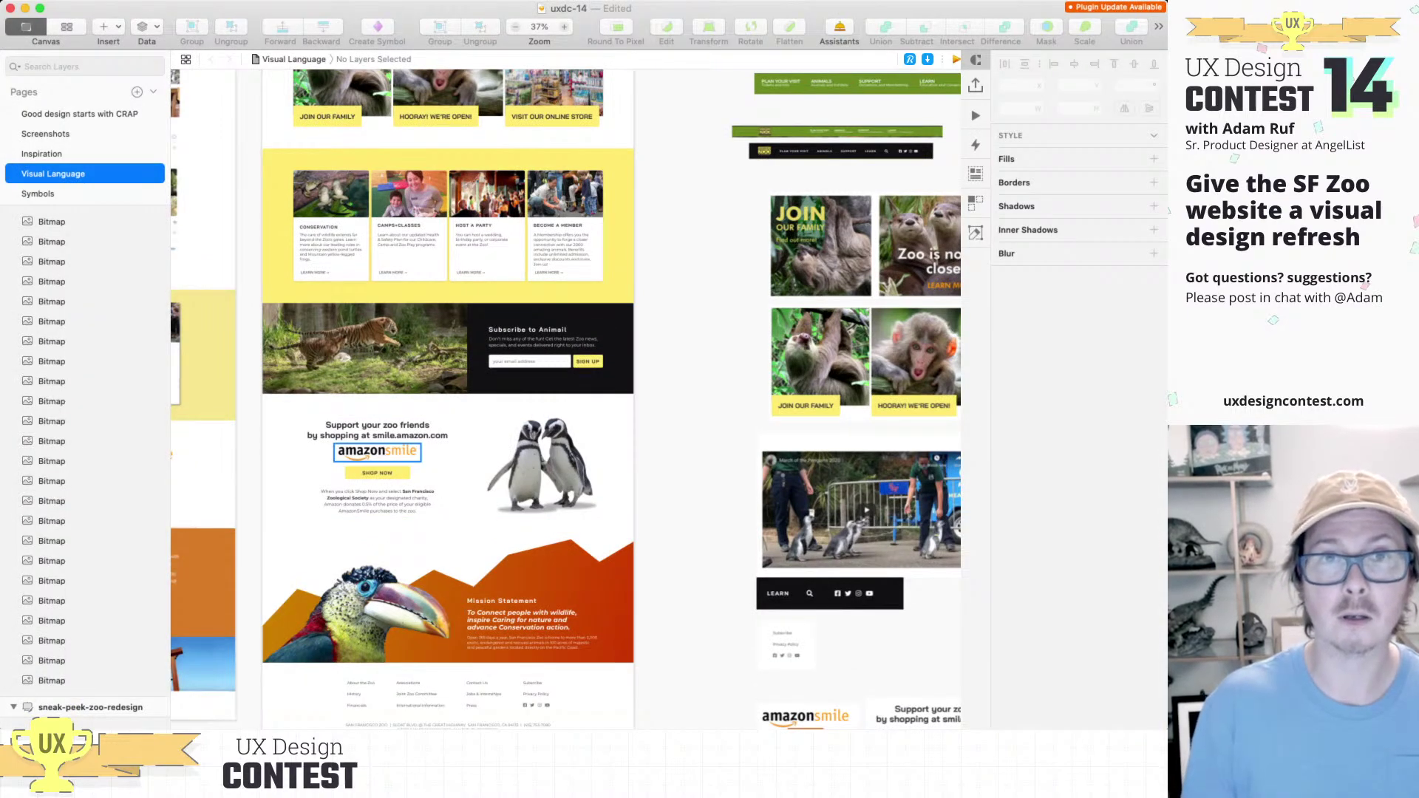
key(super+0)
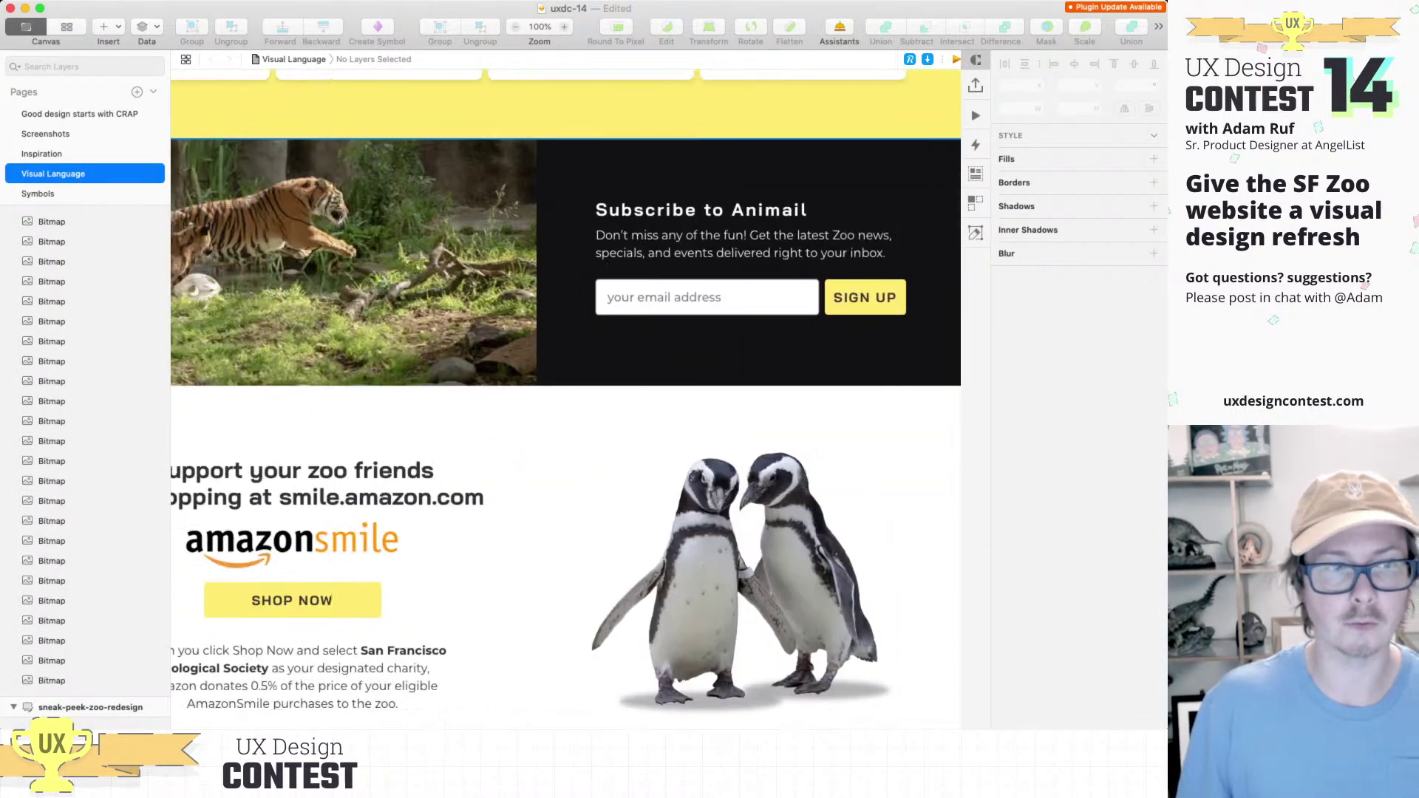
scroll(599, 576, right, 5)
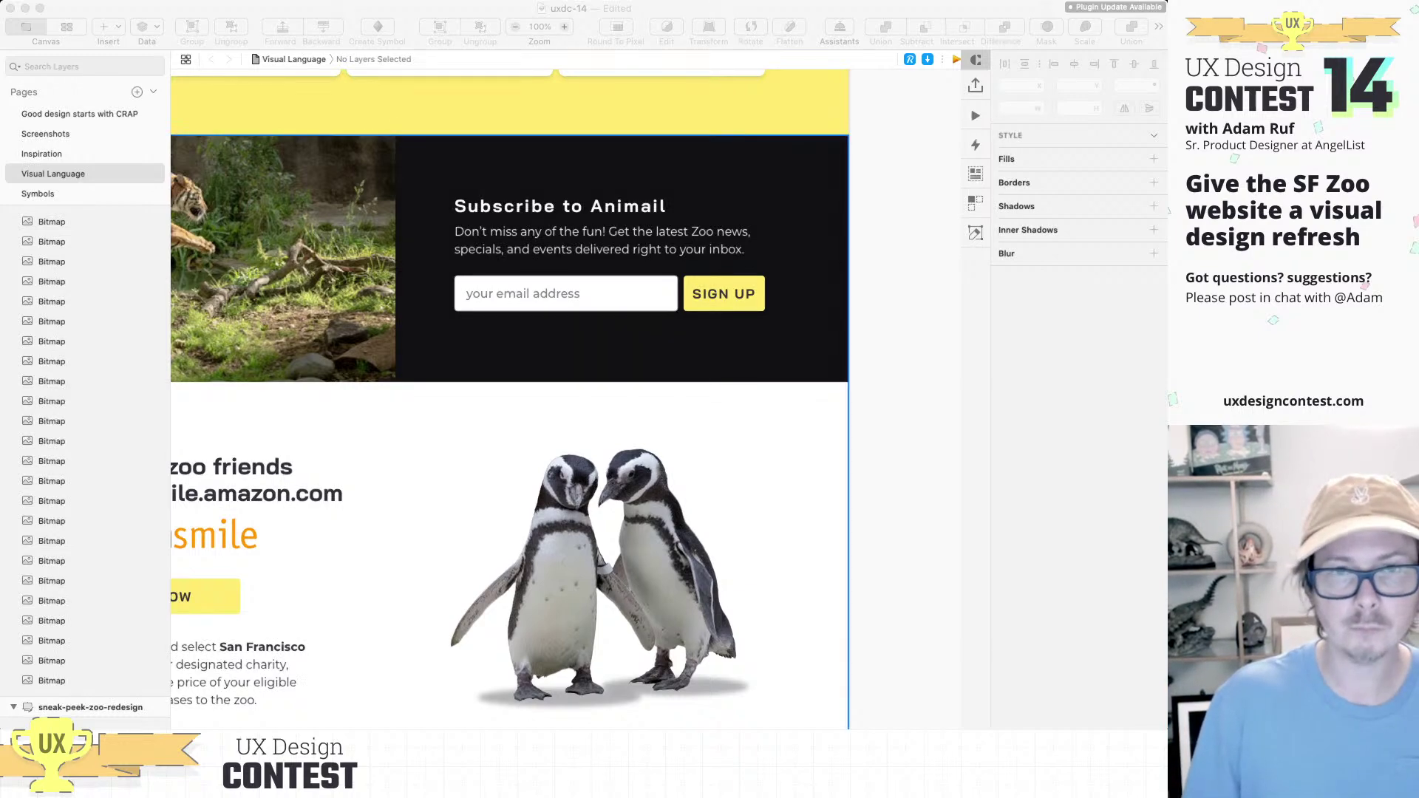
click(510, 414)
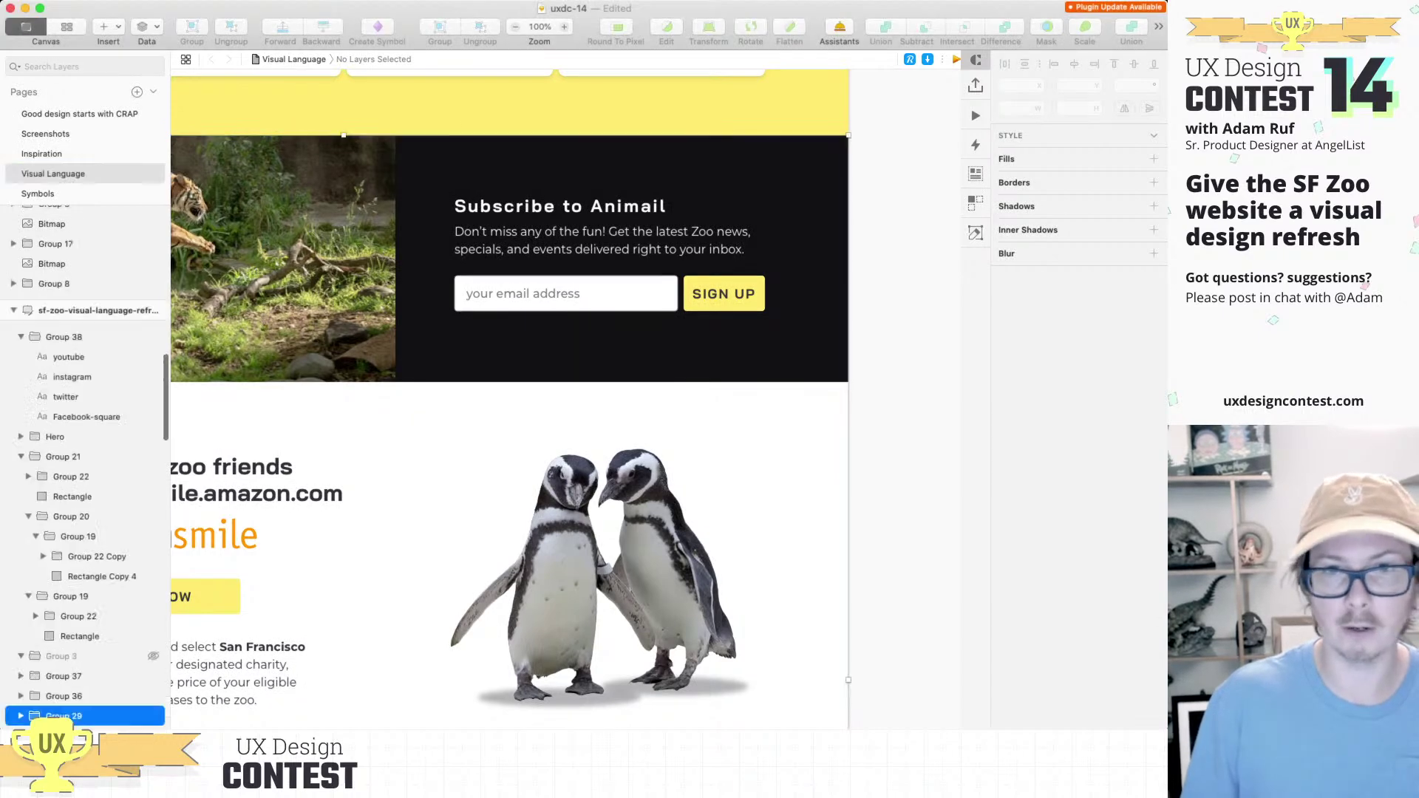
click(509, 414)
scroll(509, 414, down, 2)
key(super+Tab)
key(super+Tab)
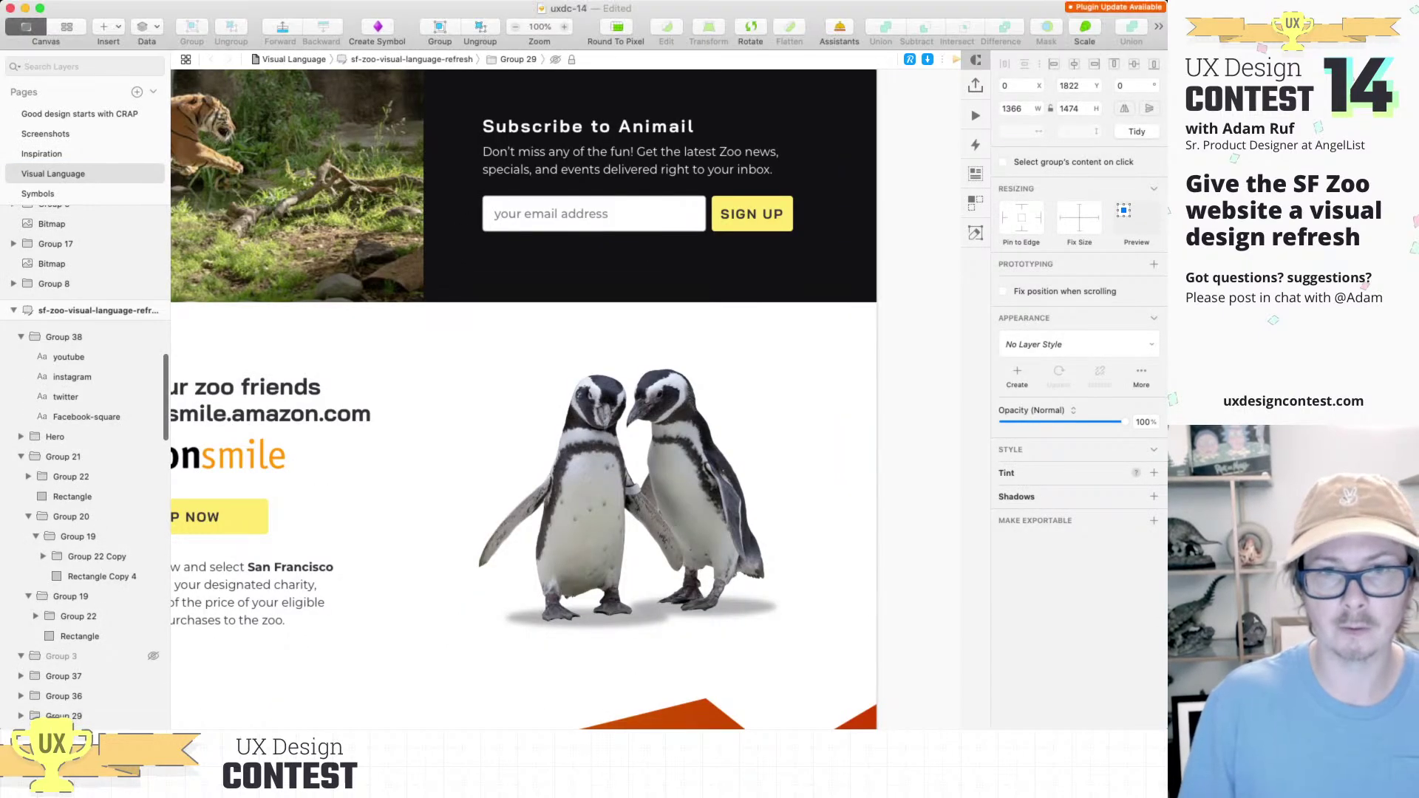
key(super+1)
key(Escape)
scroll(746, 600, up, 5)
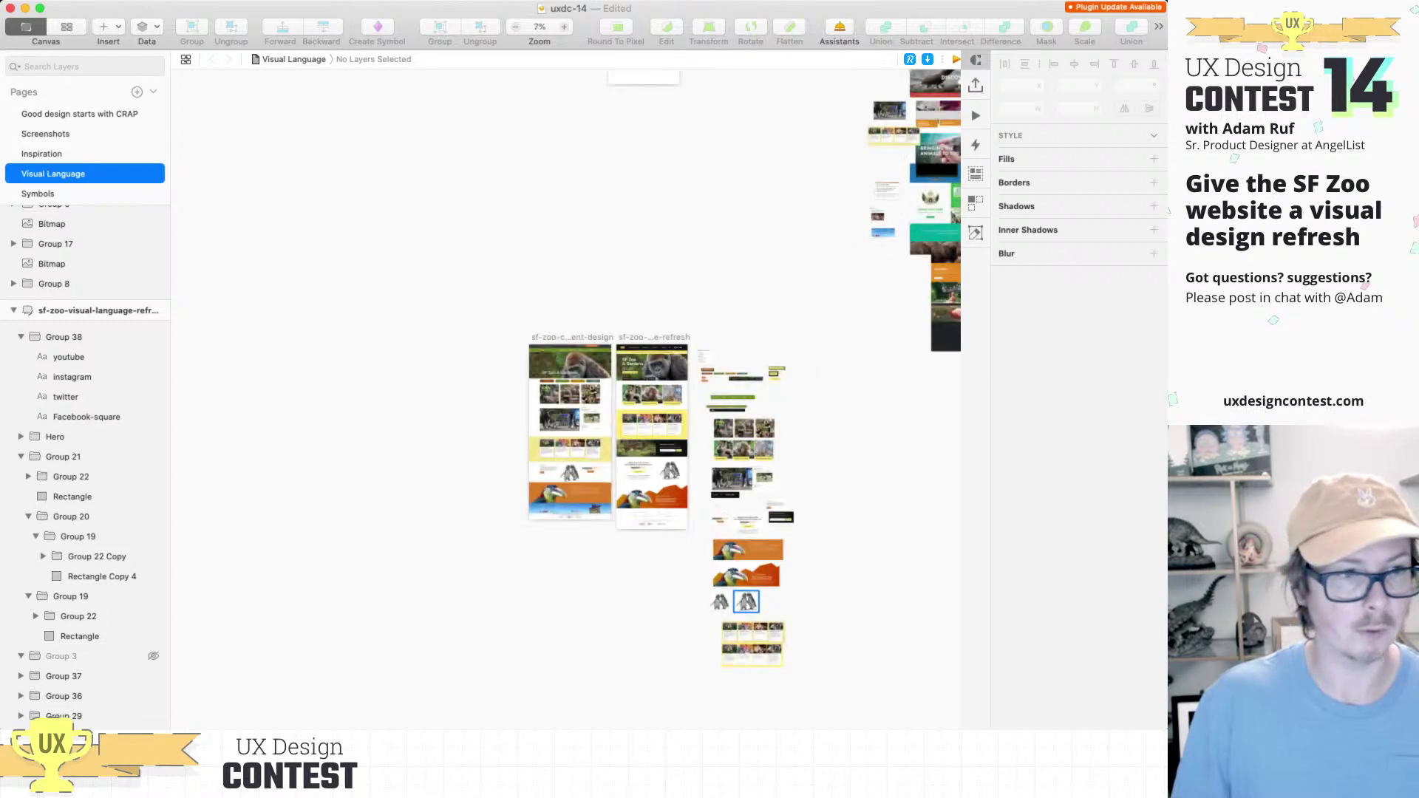
key(super+Tab)
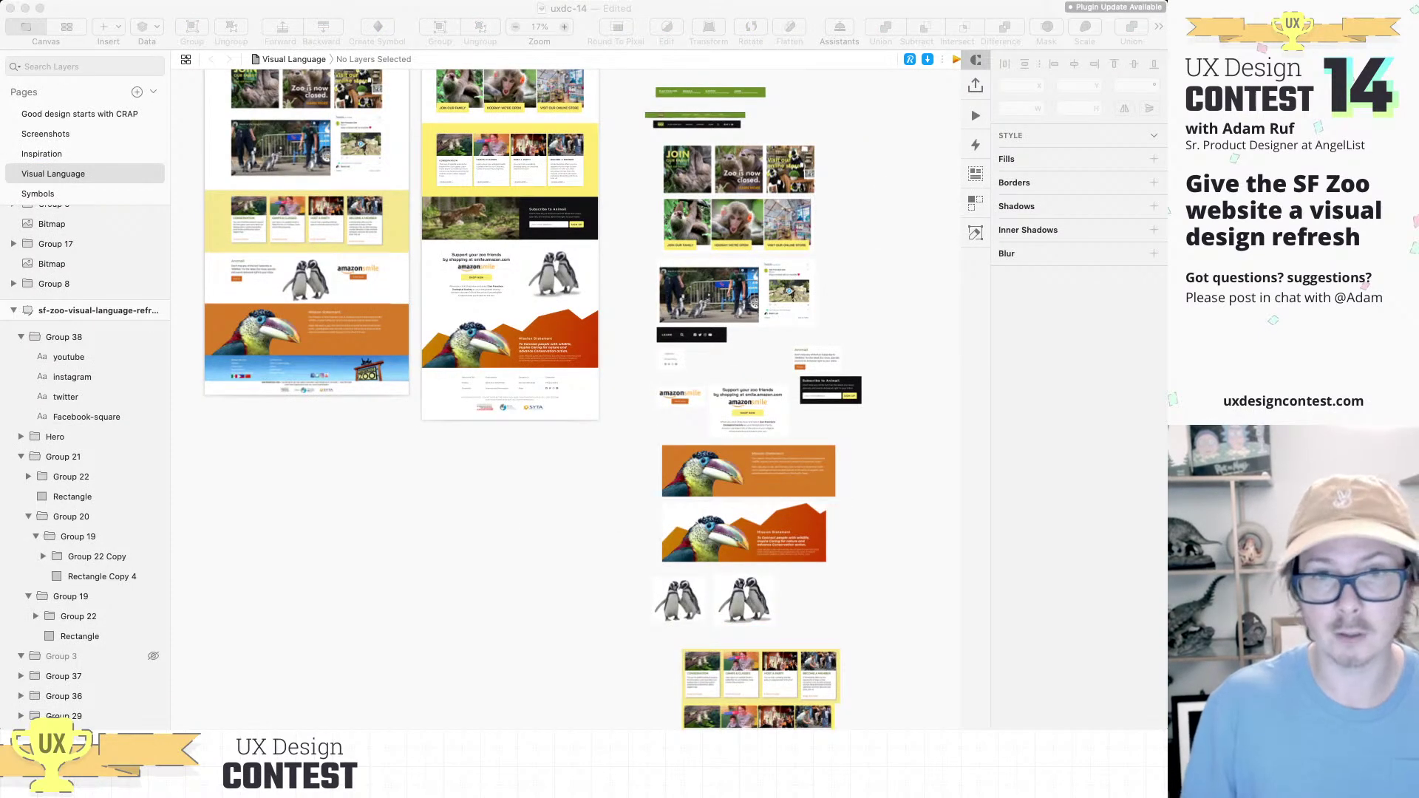
key(super+Tab)
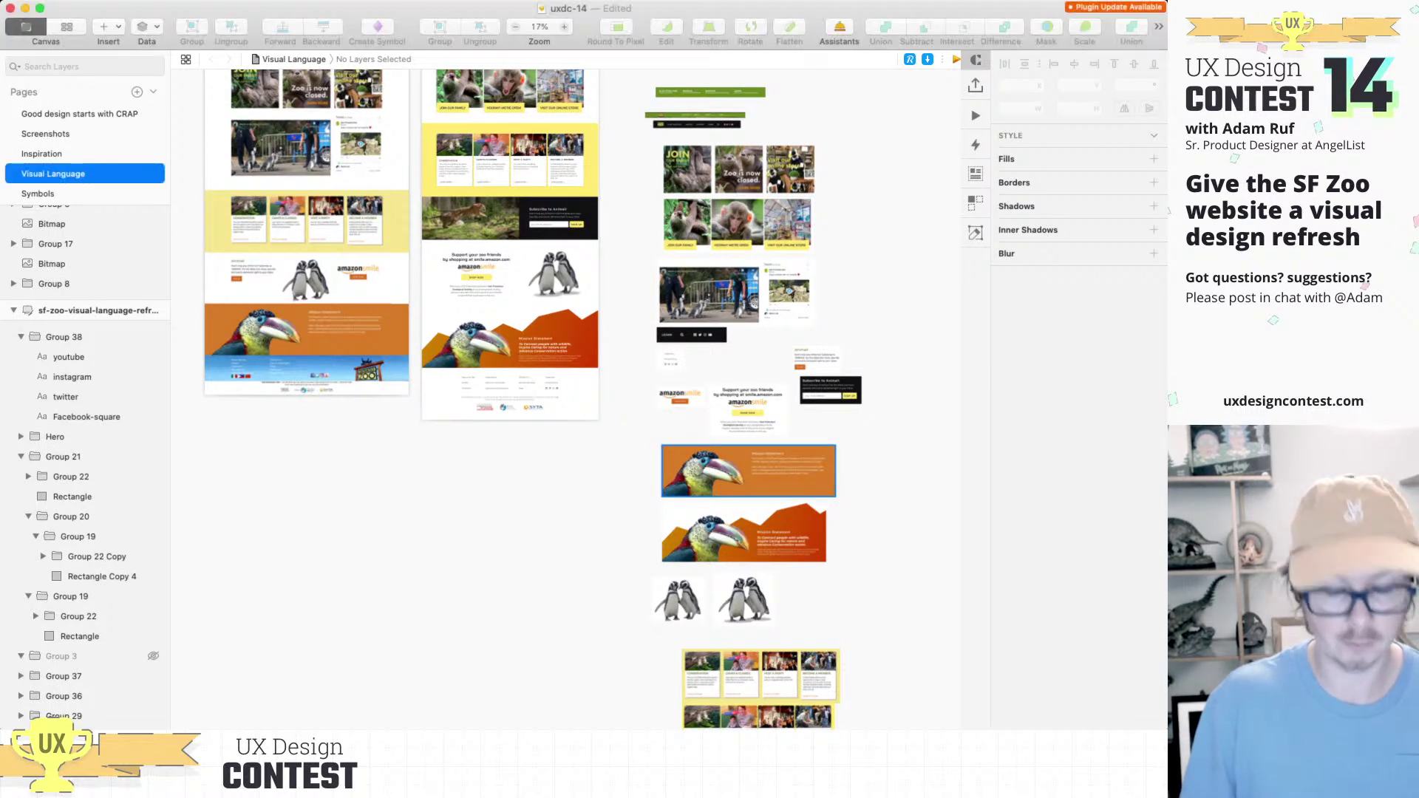
click(680, 396)
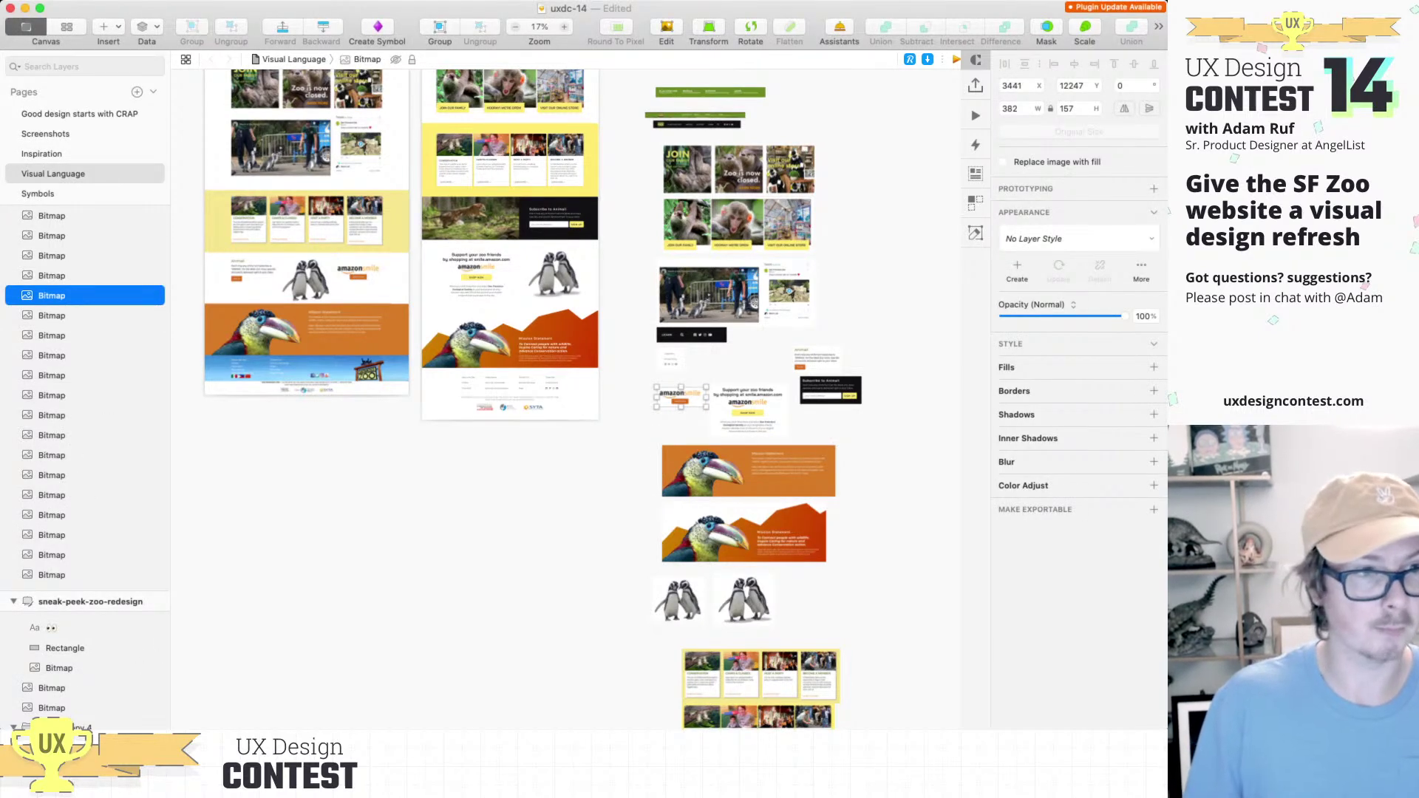
key(super+Tab)
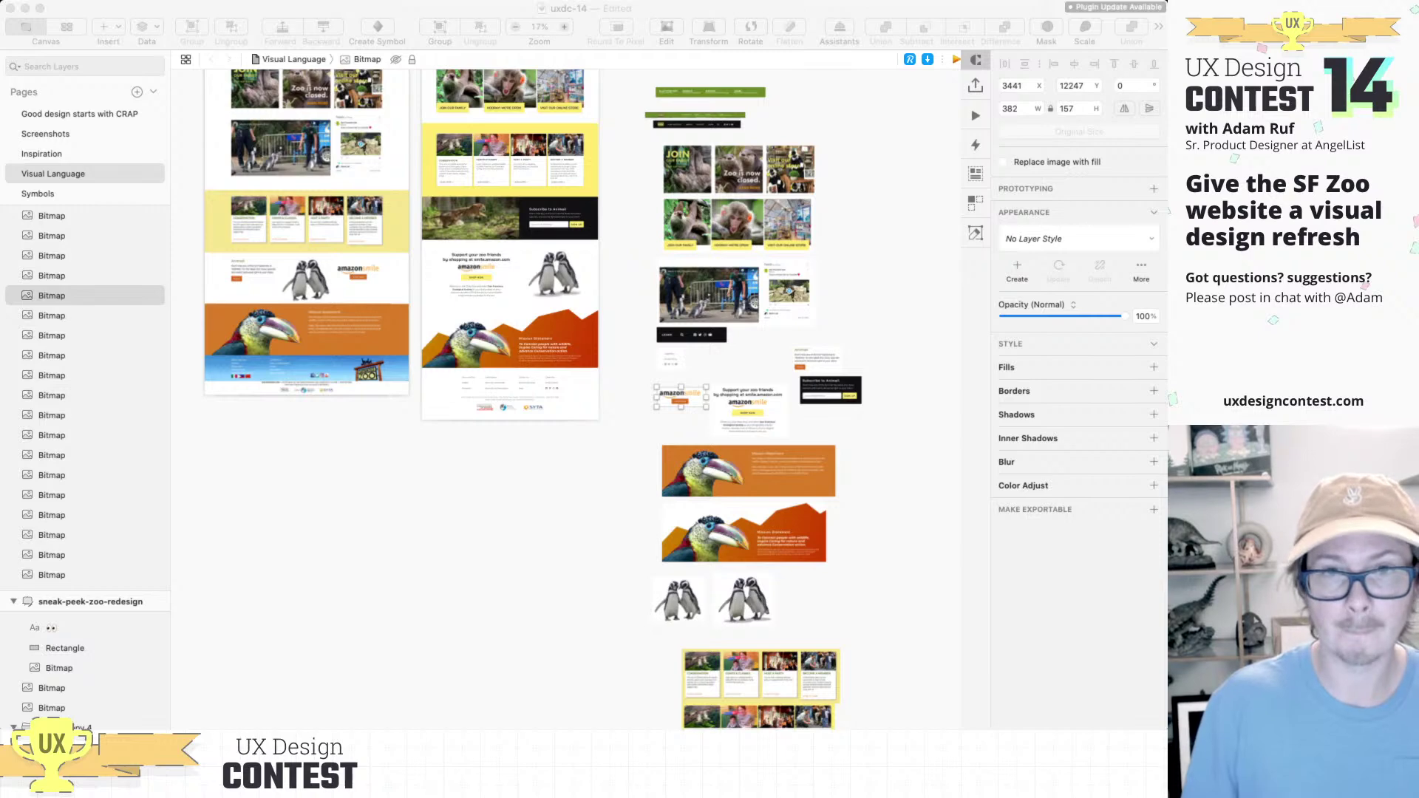
click(748, 411)
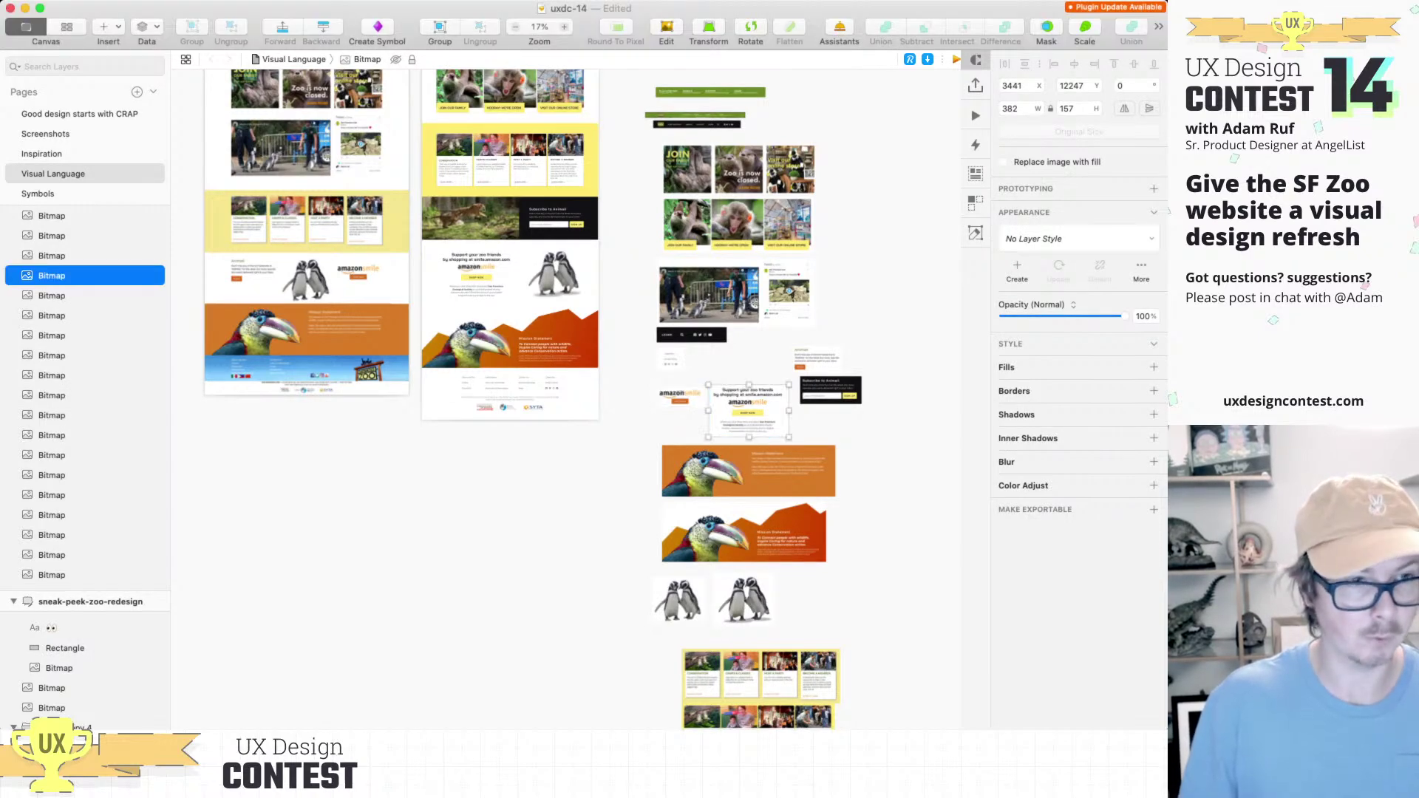
key(super+Tab)
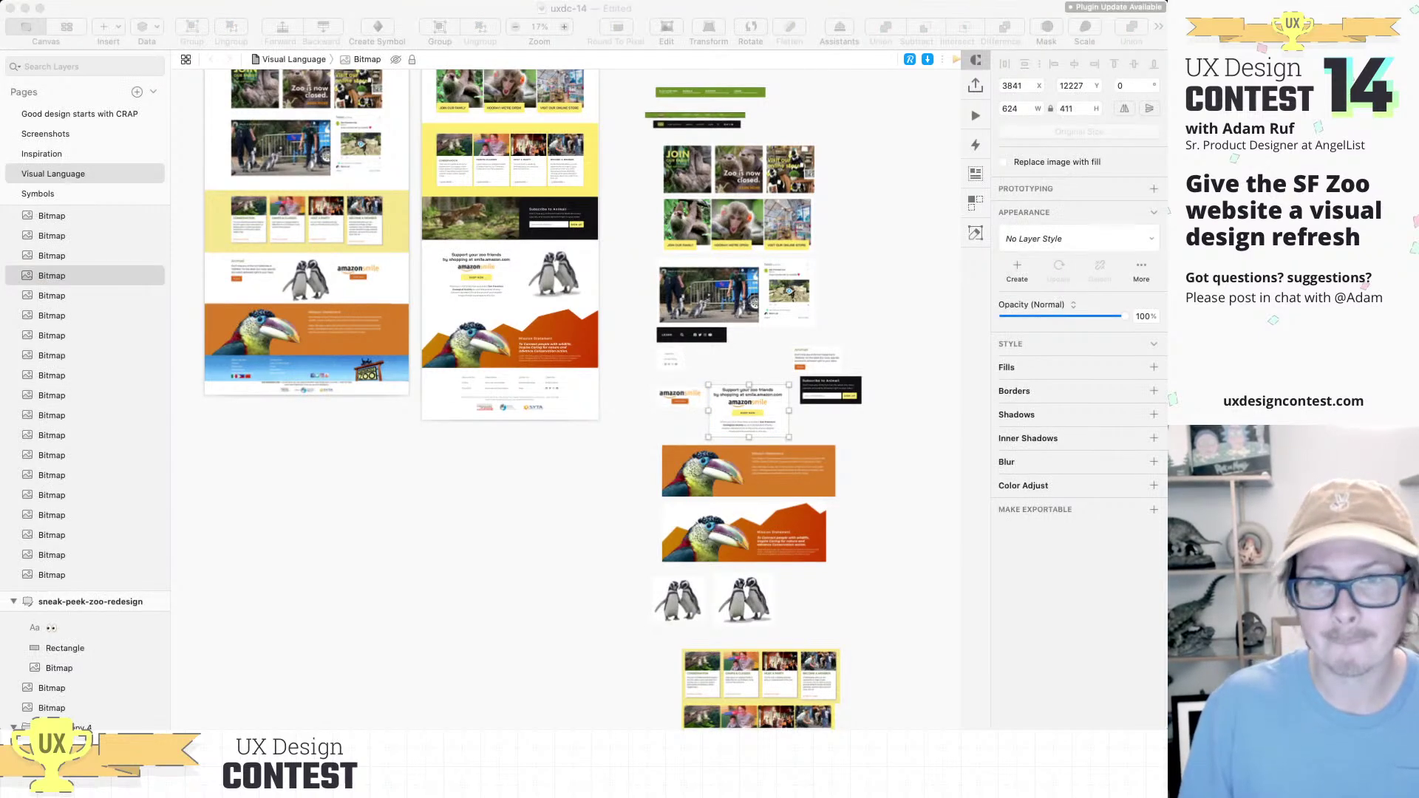
click(85, 255)
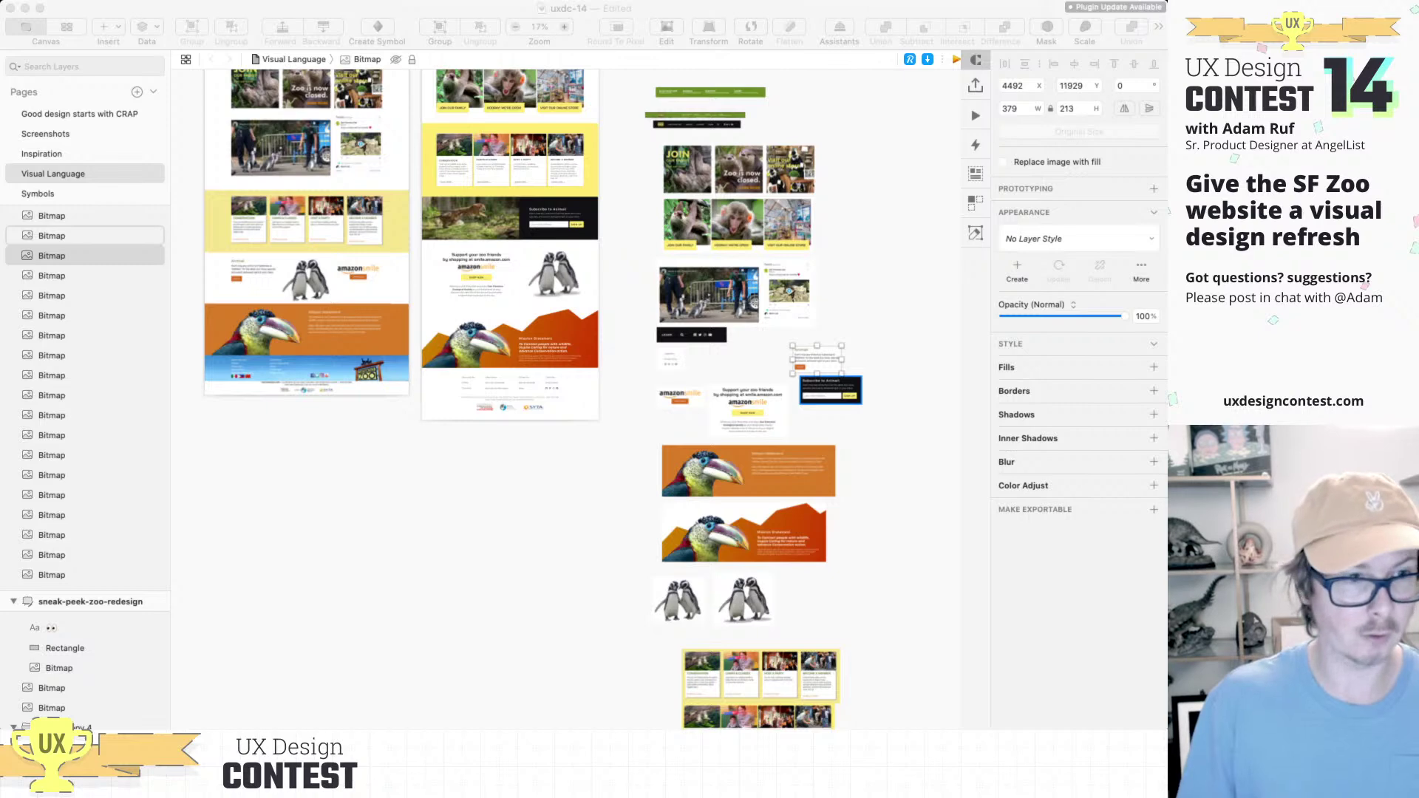
click(830, 390)
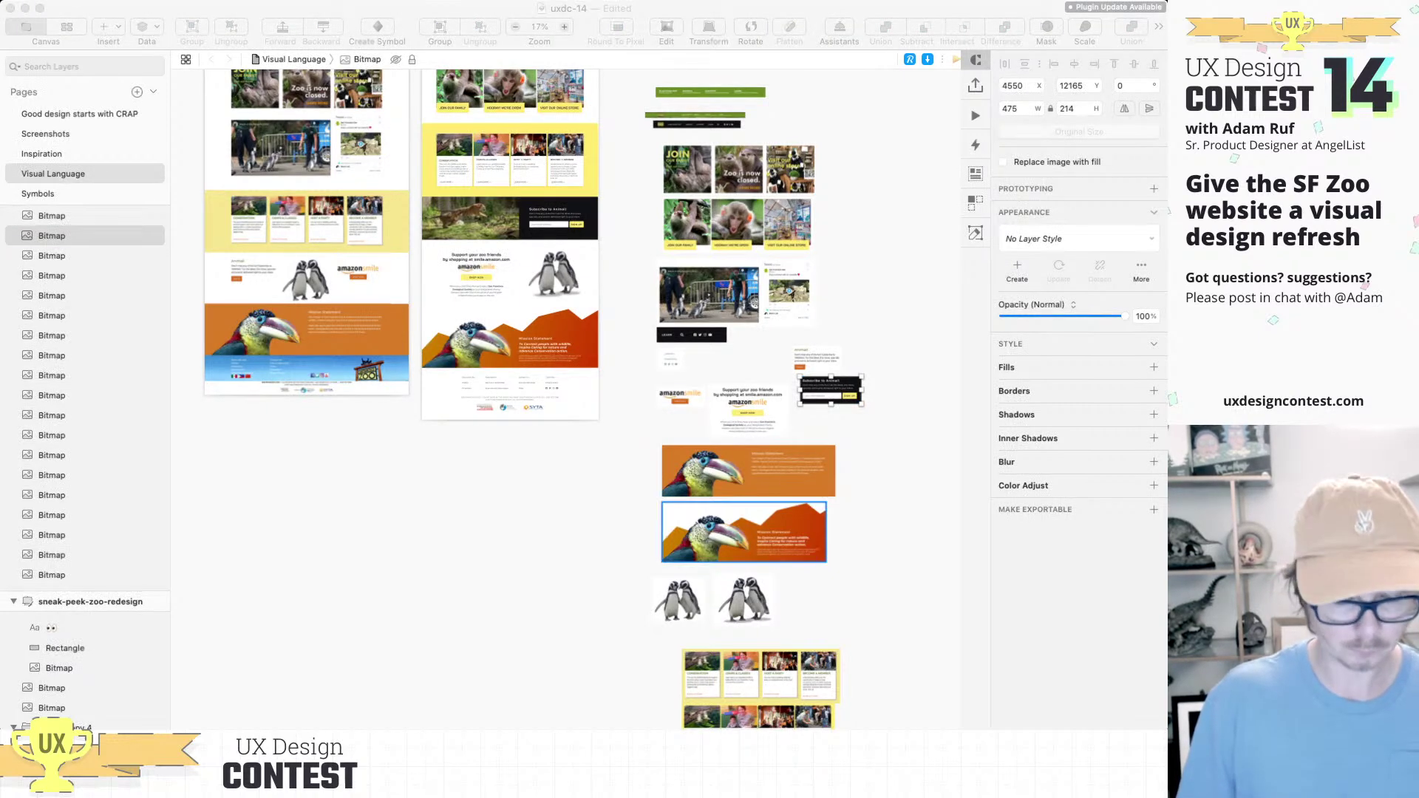
click(749, 471)
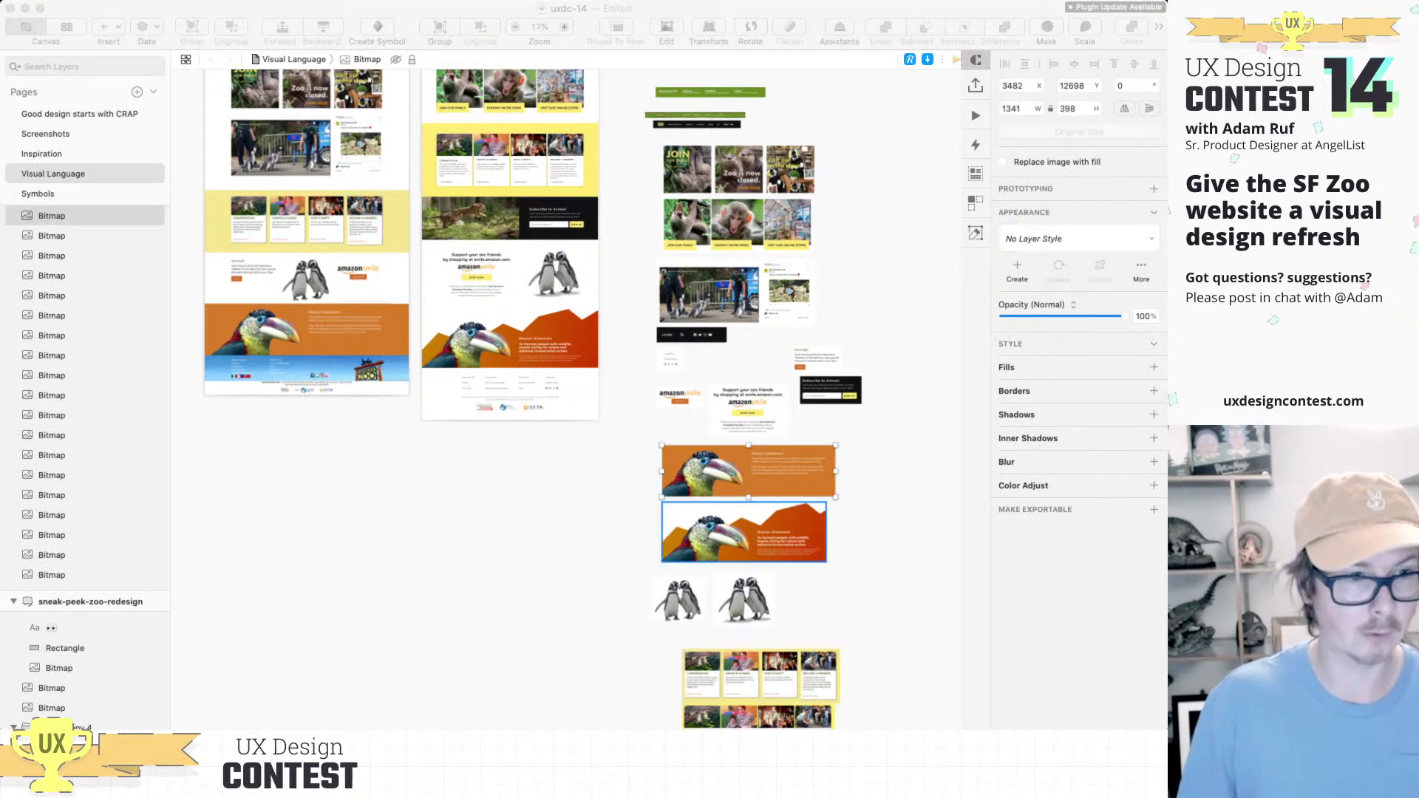
click(744, 532)
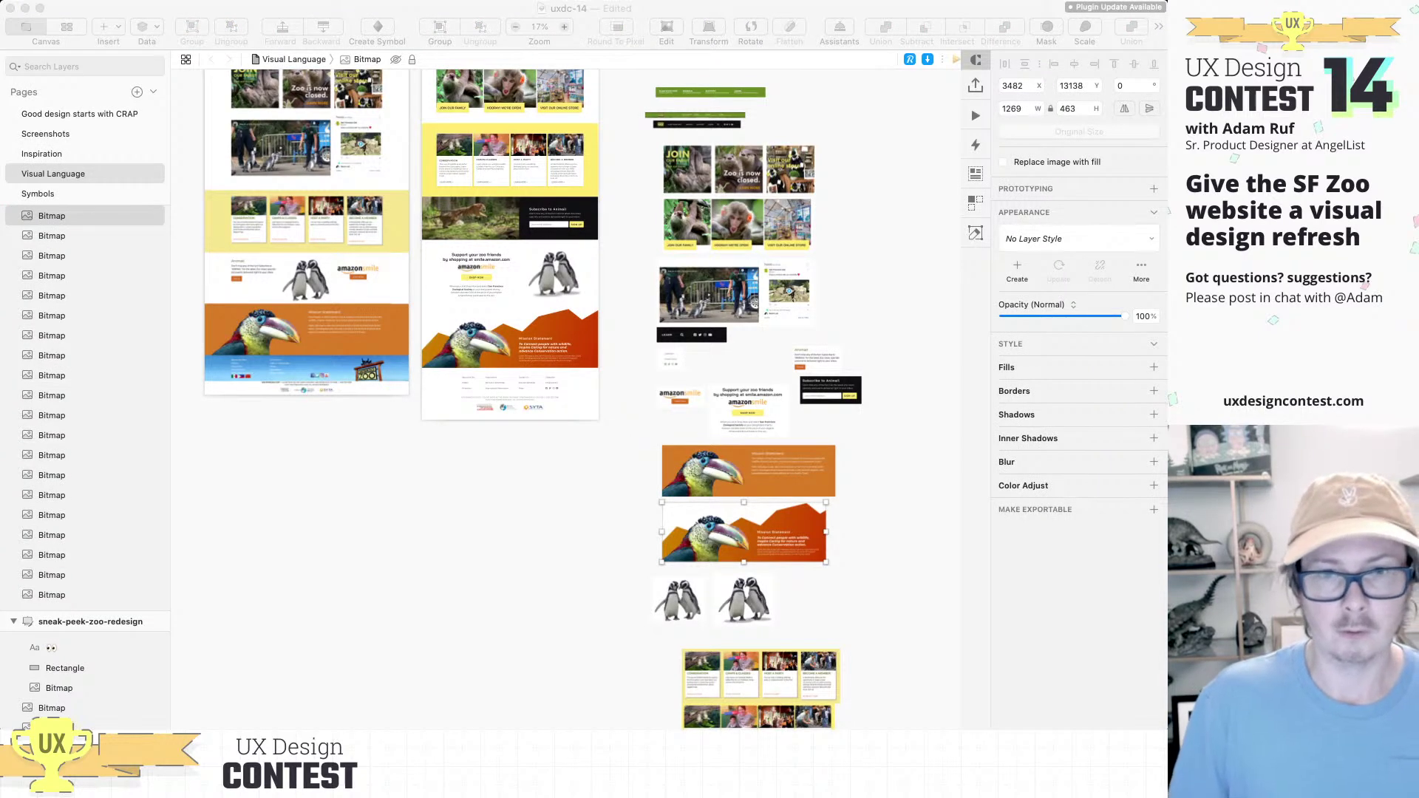
scroll(565, 399, down, 4)
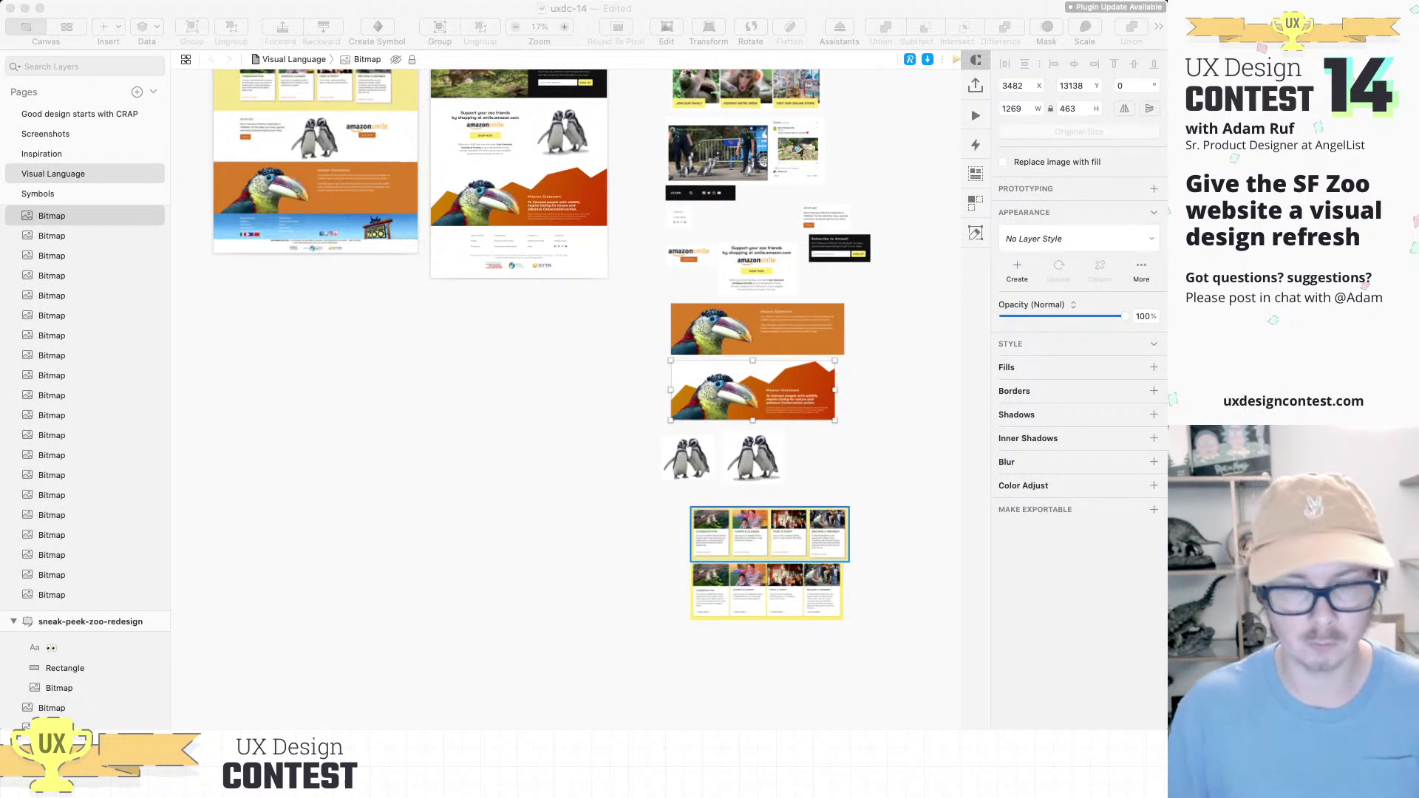
click(769, 533)
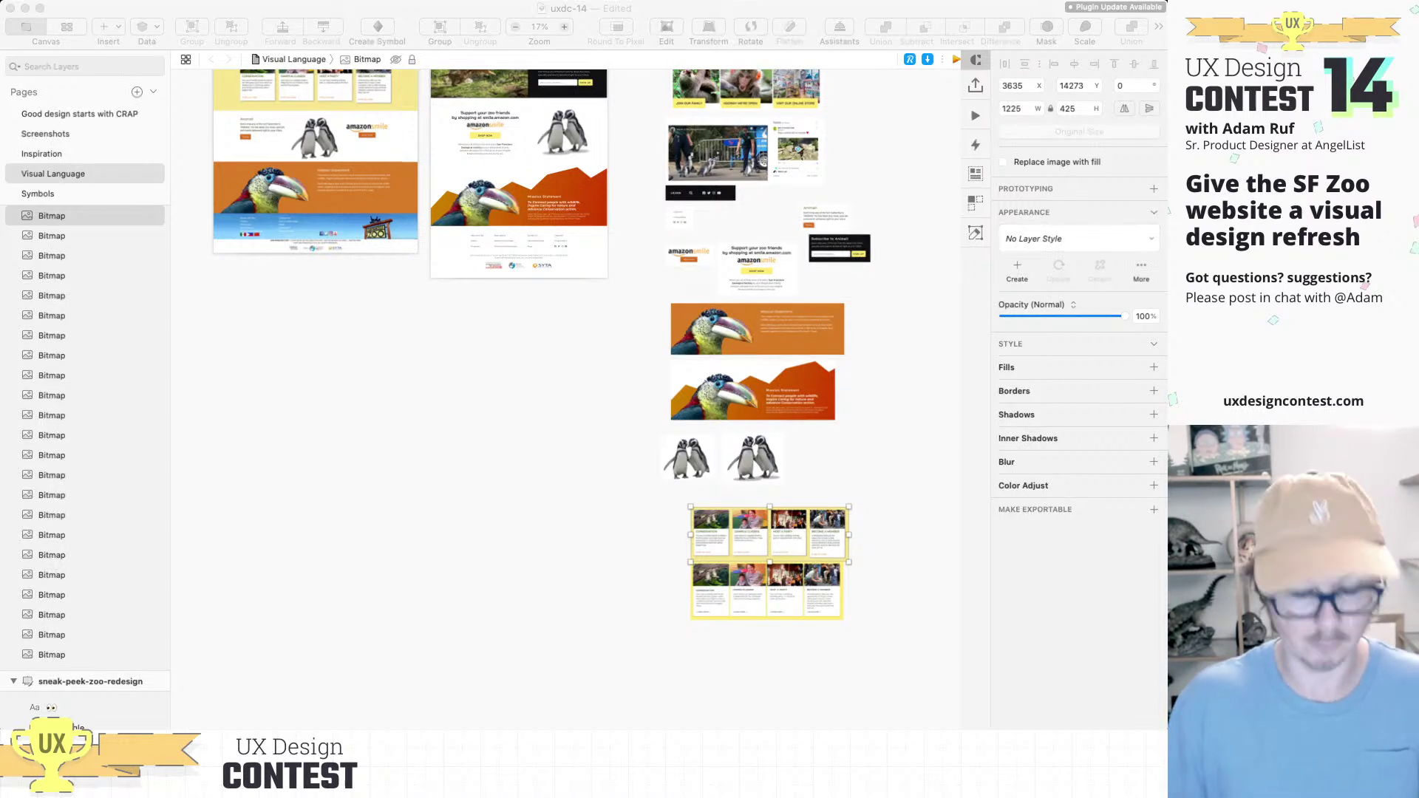
click(687, 458)
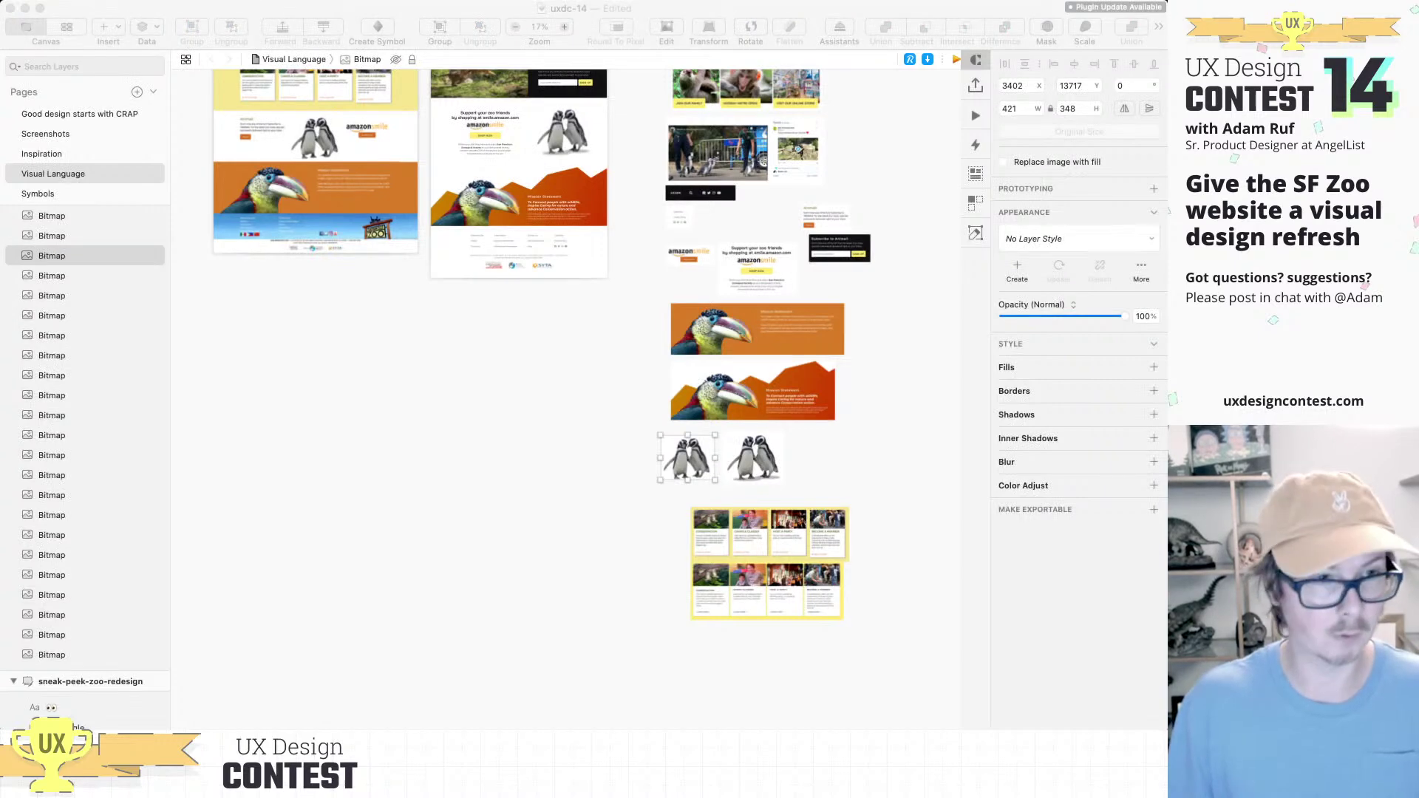
click(753, 456)
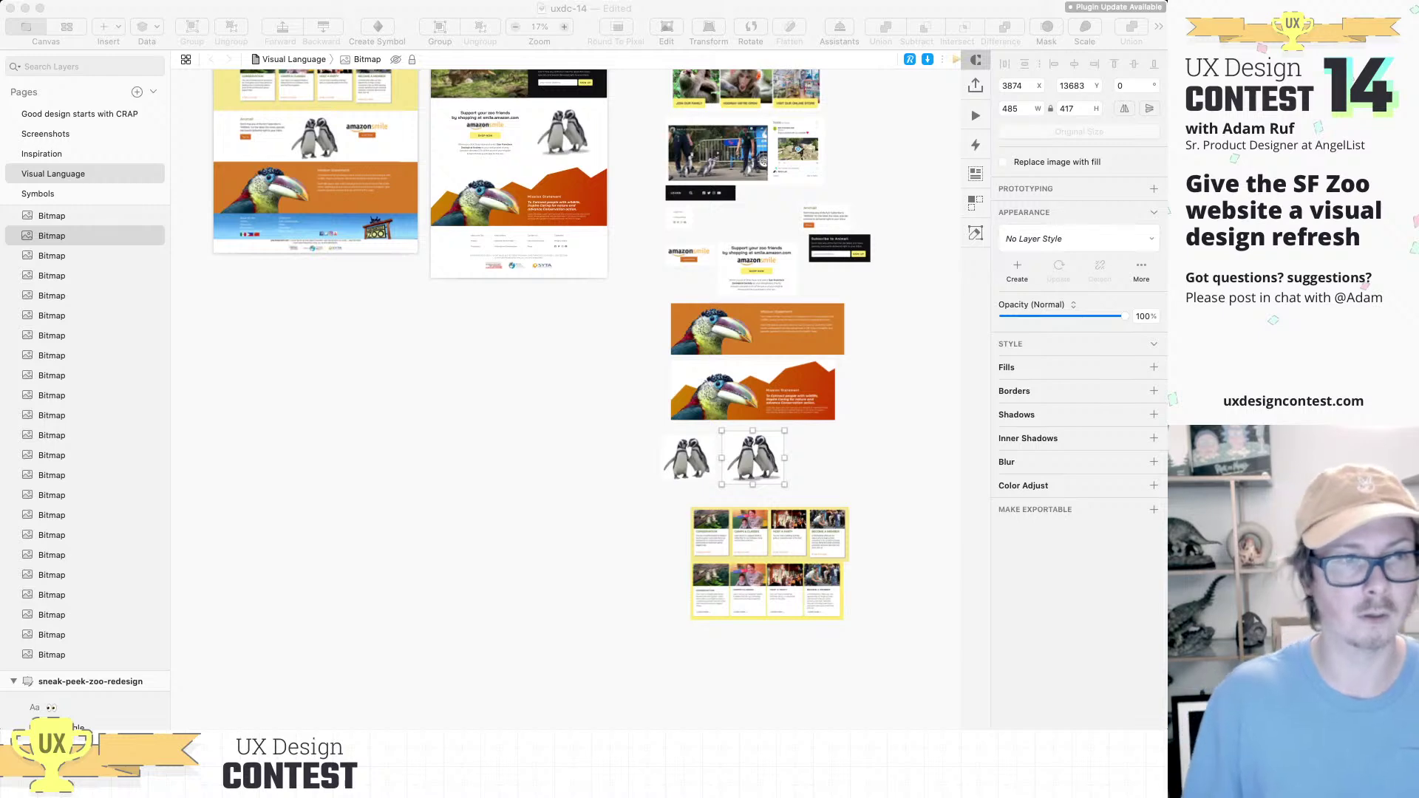
scroll(879, 351, up, 5)
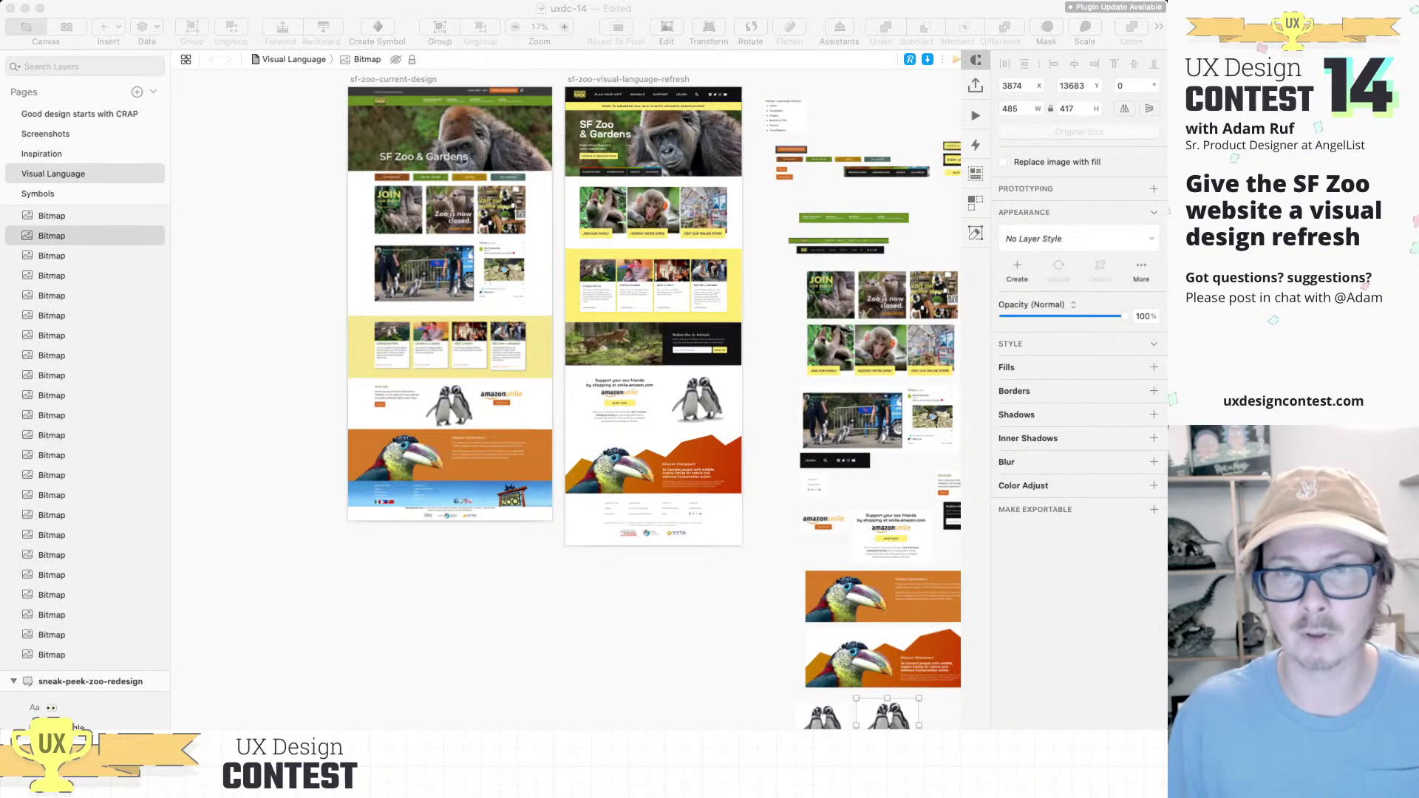
Step: Select the screenshot bitmap in the sf-zoo-current-design artboard
click(886, 414)
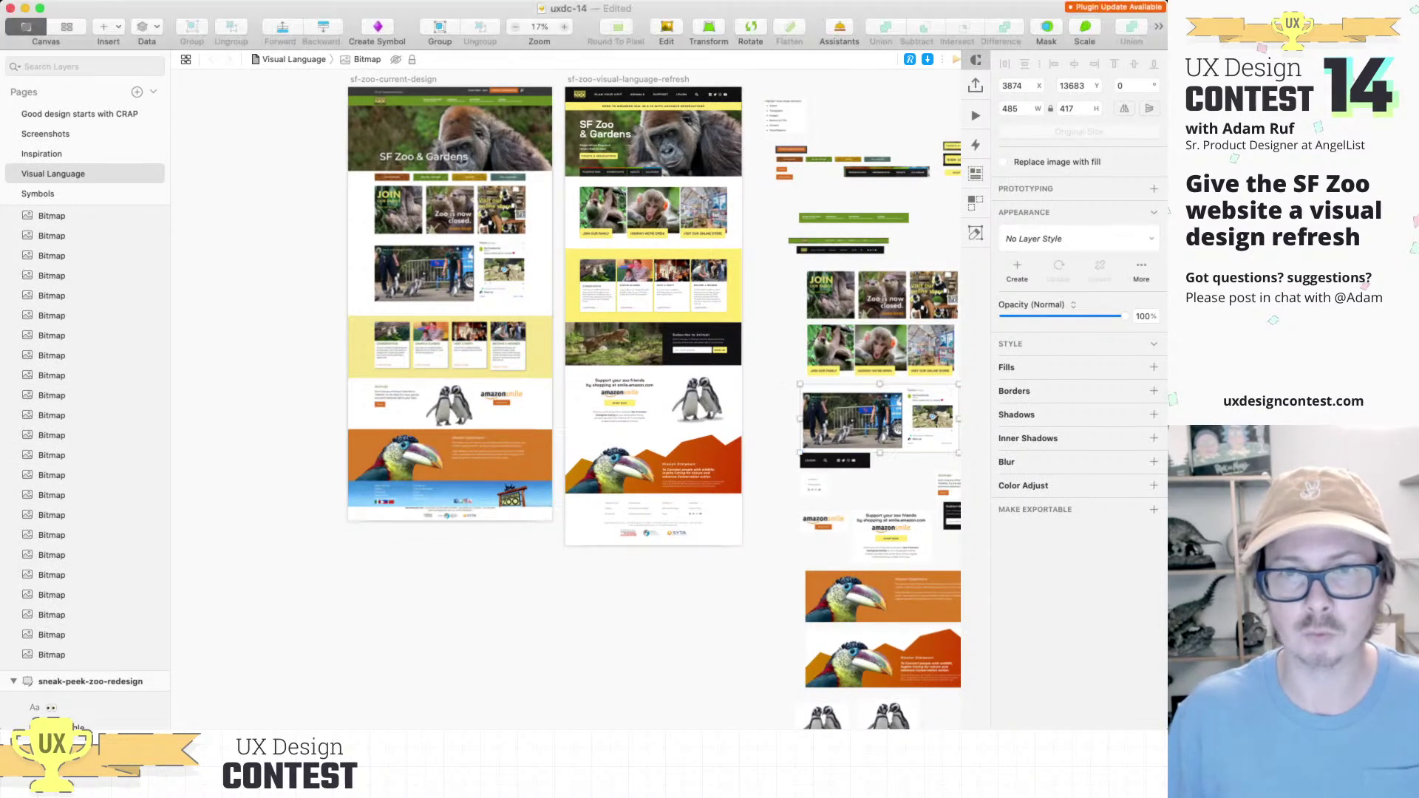
scroll(887, 406, up, 5)
scroll(887, 406, right, 2)
scroll(886, 407, up, 1)
scroll(565, 399, up, 4)
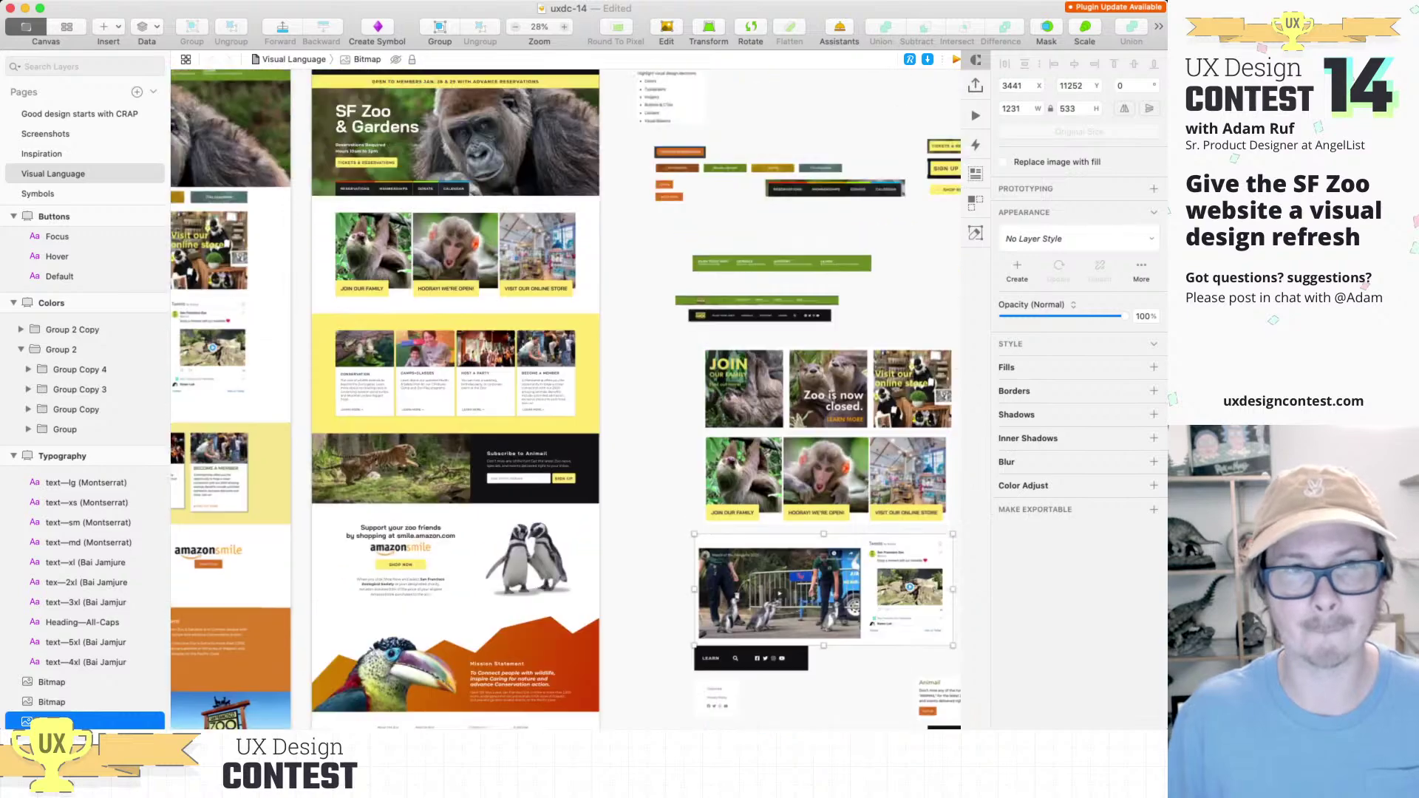
scroll(565, 399, left, 7)
scroll(566, 399, up, 3)
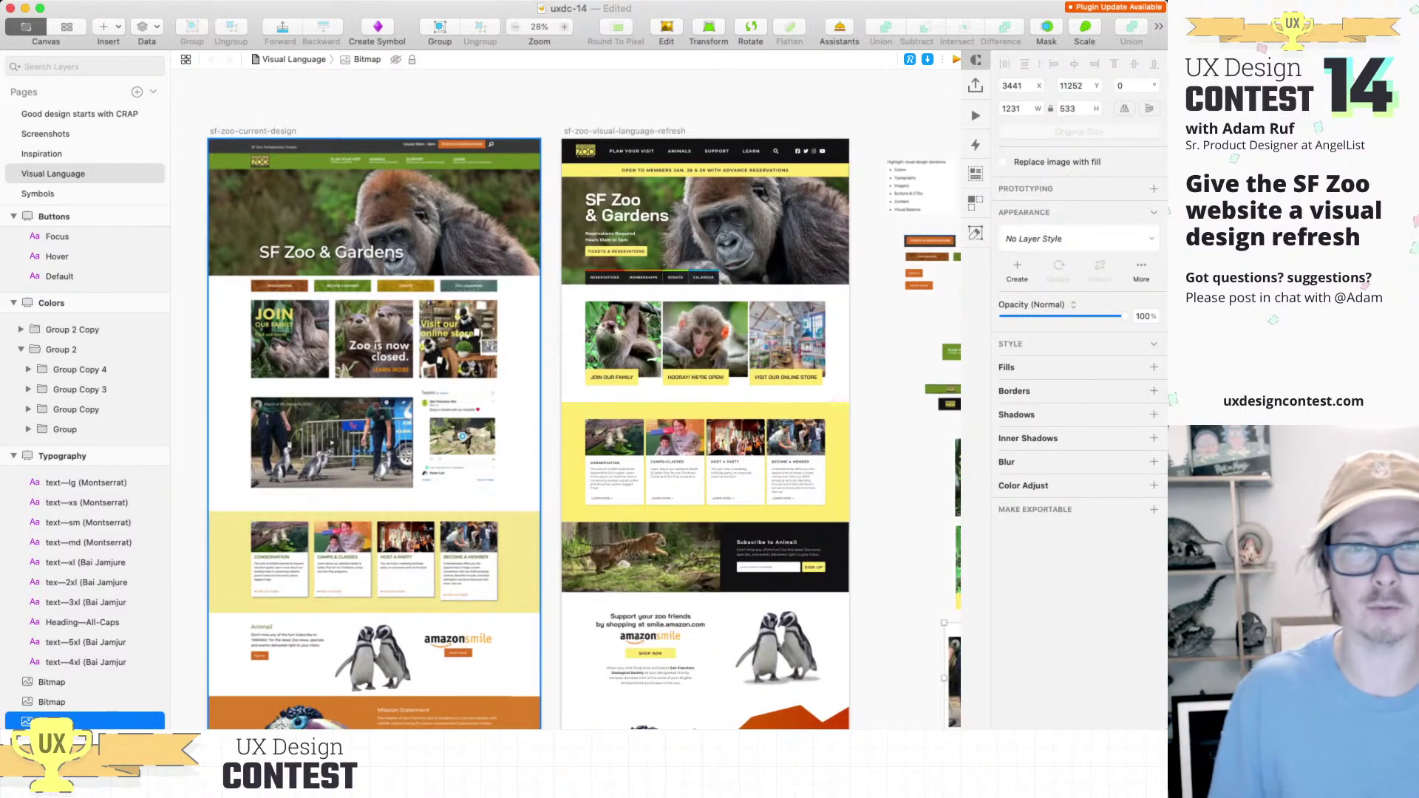
click(288, 243)
scroll(288, 244, up, 3)
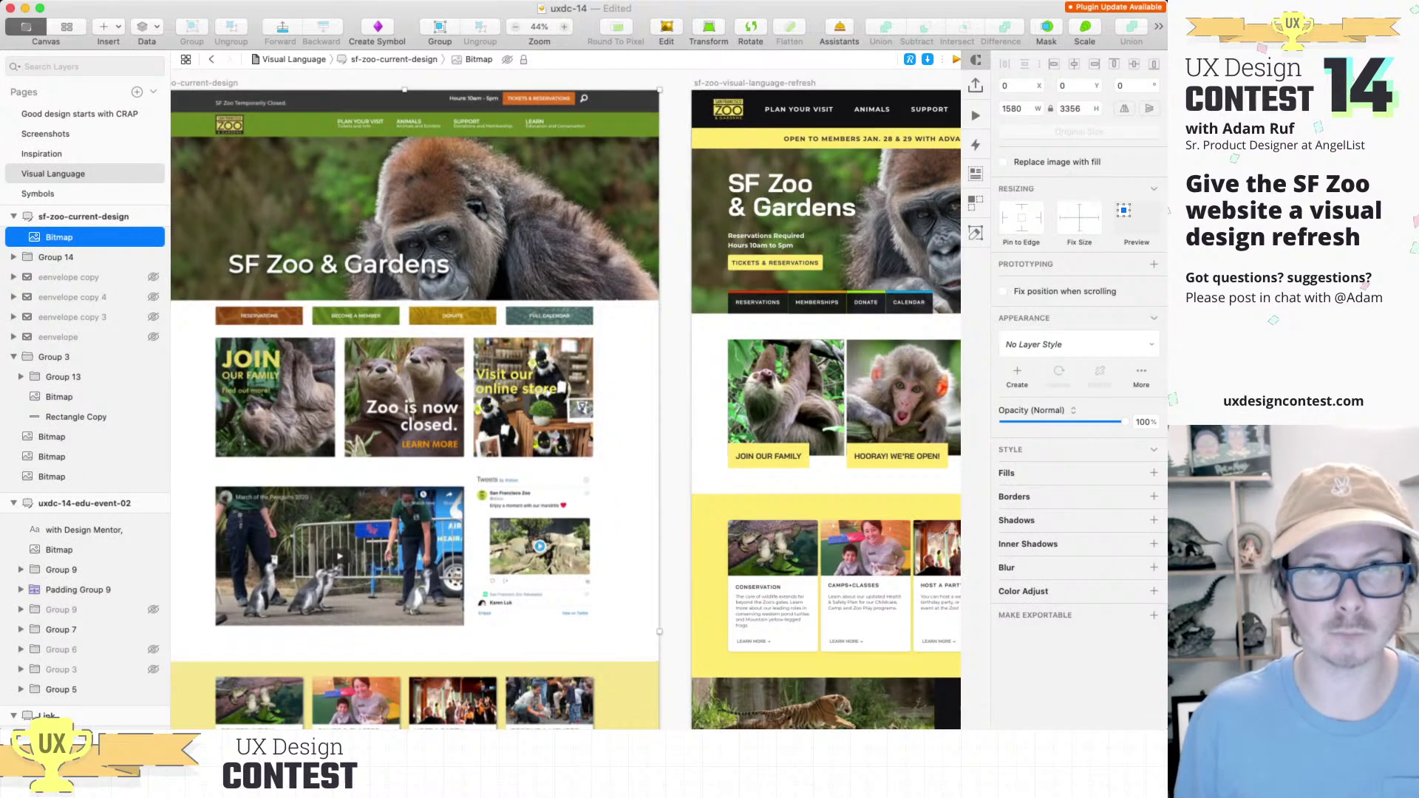
scroll(565, 404, left, 2)
scroll(565, 404, up, 1)
scroll(565, 405, up, 3)
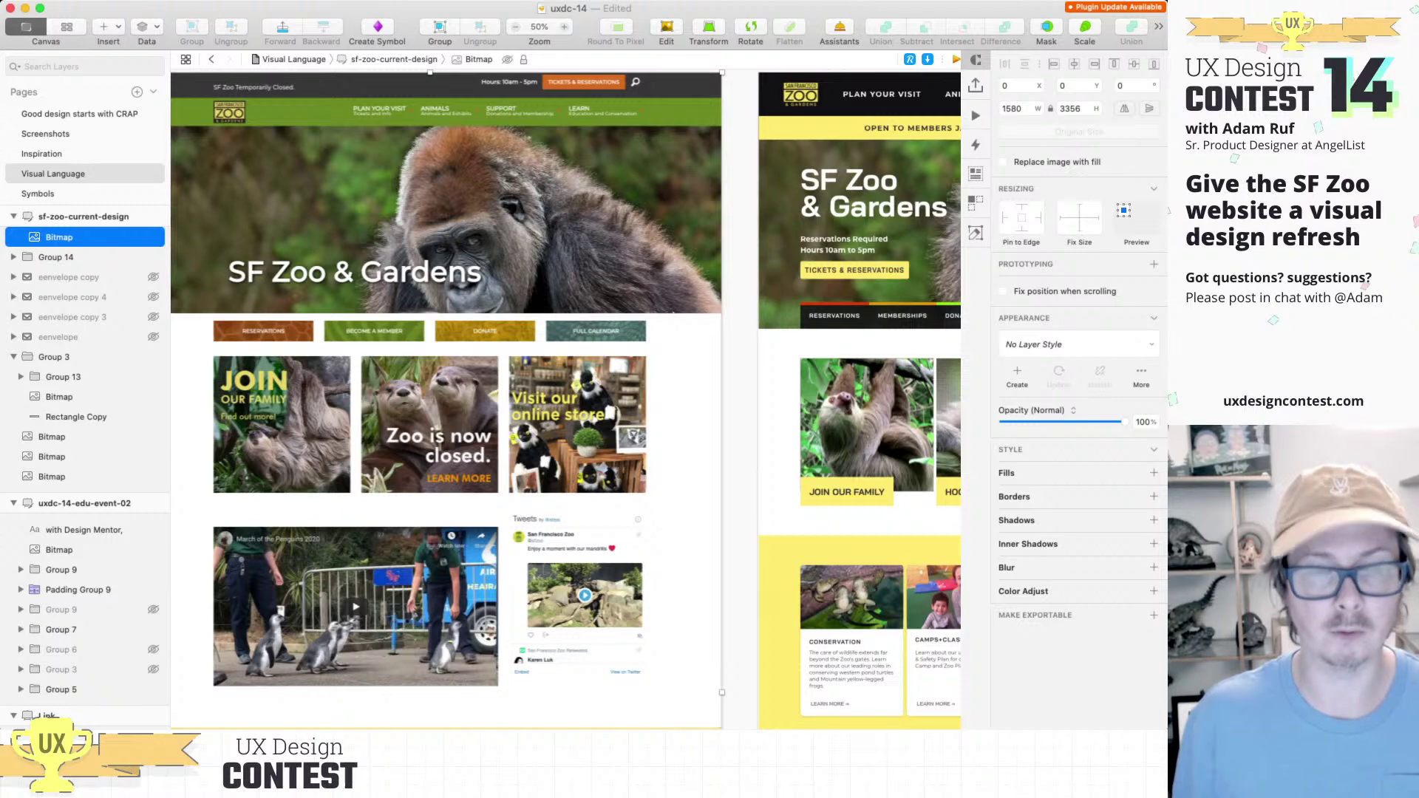
scroll(565, 404, left, 3)
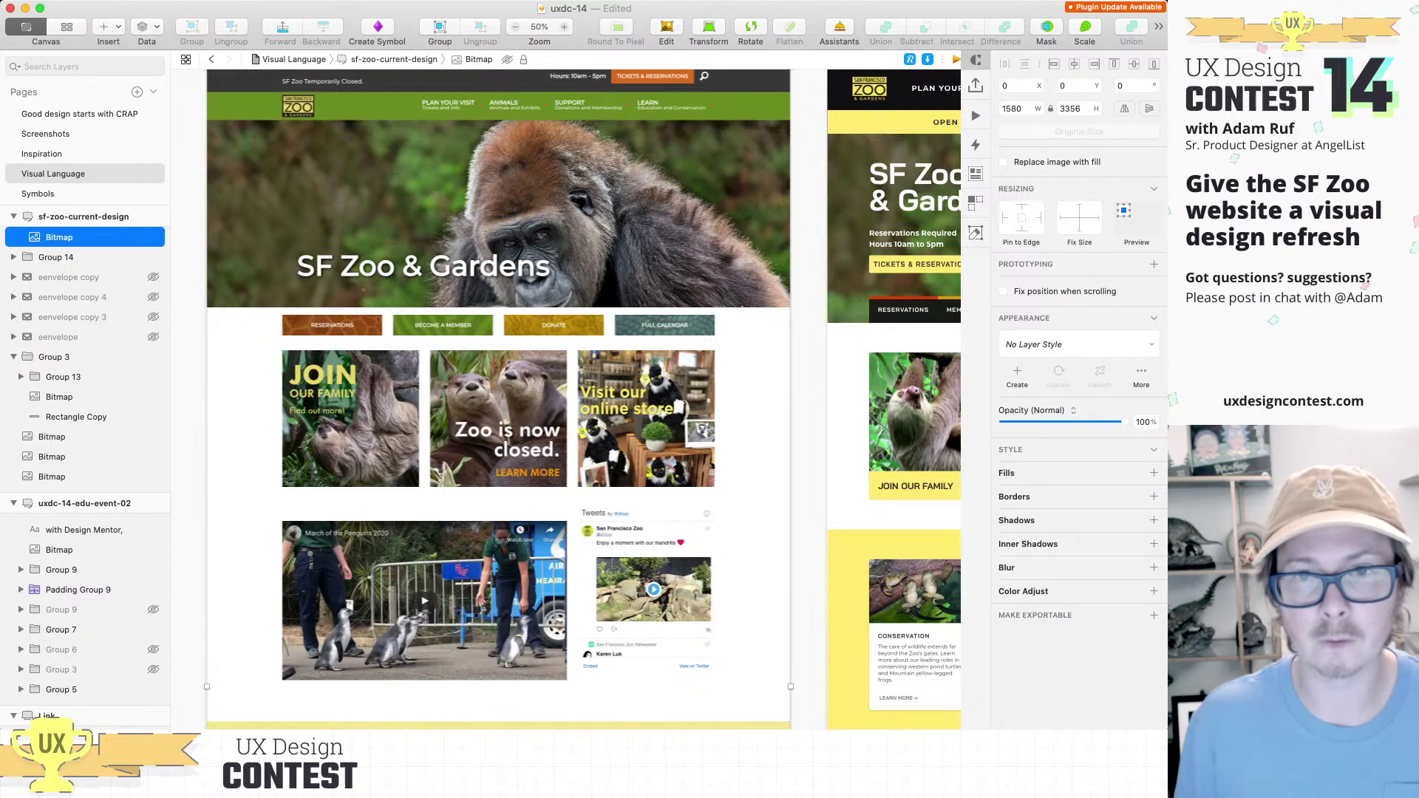
Step: Draw a 153×1120 white rectangle along the screenshot's right edge
key(super+Tab)
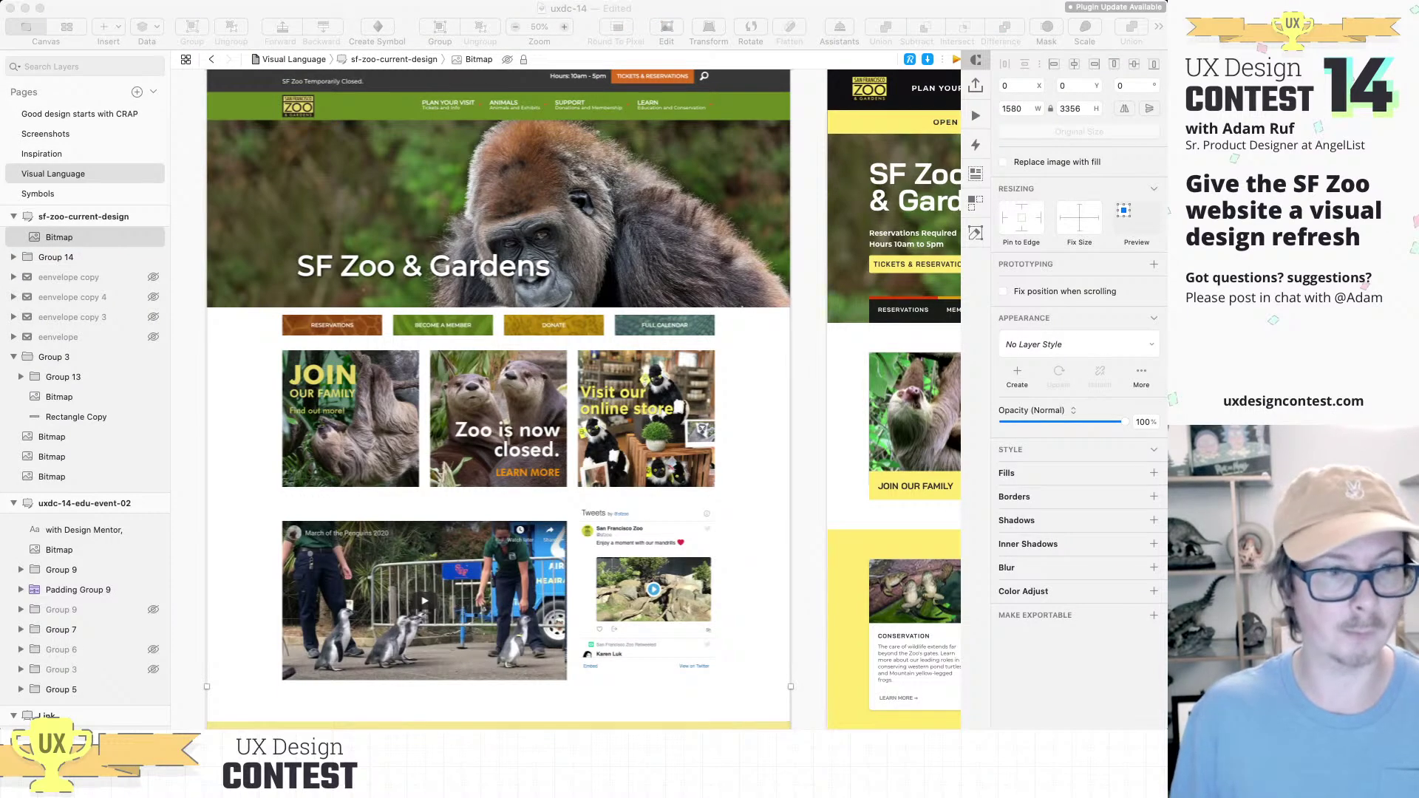
drag(738, 307, 795, 721)
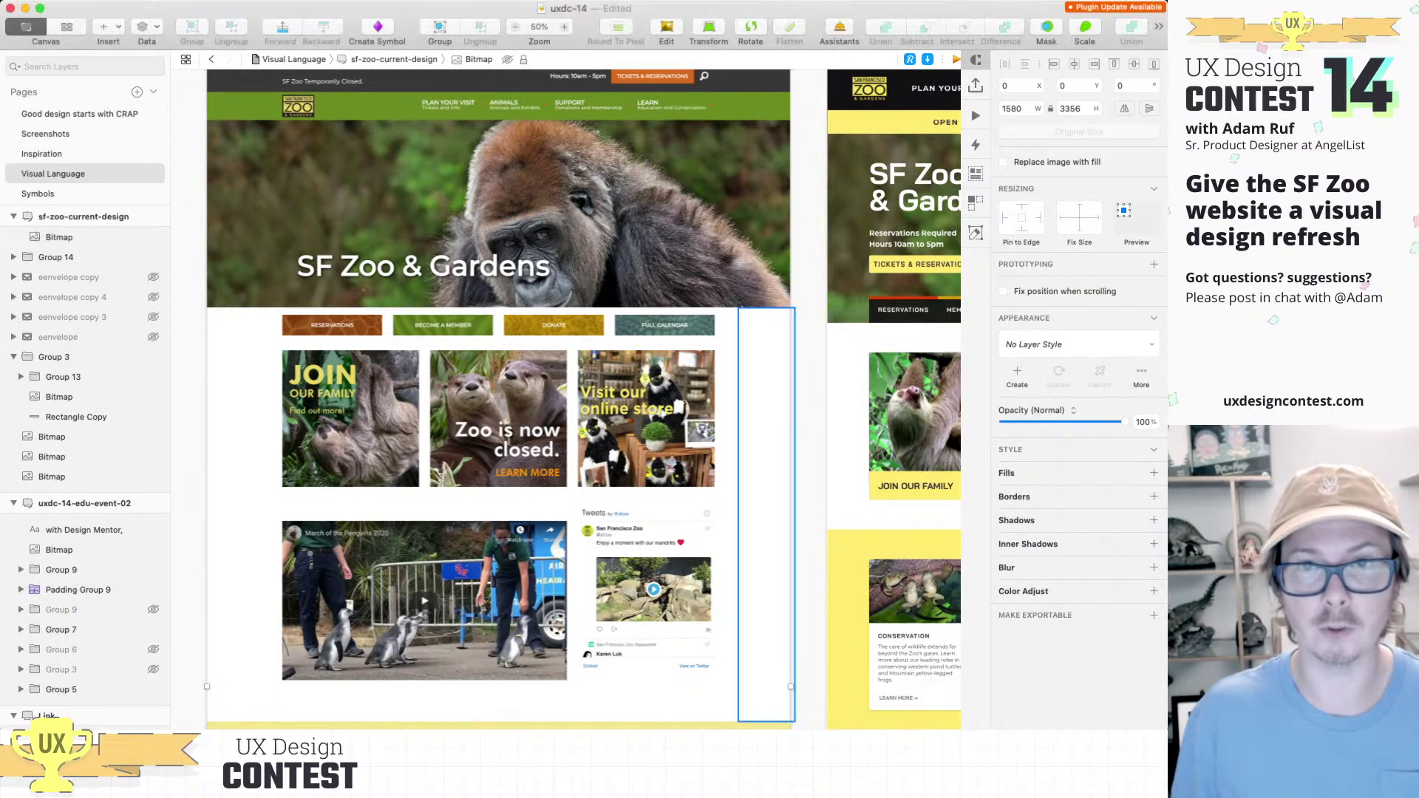
scroll(566, 399, right, 5)
scroll(565, 399, right, 3)
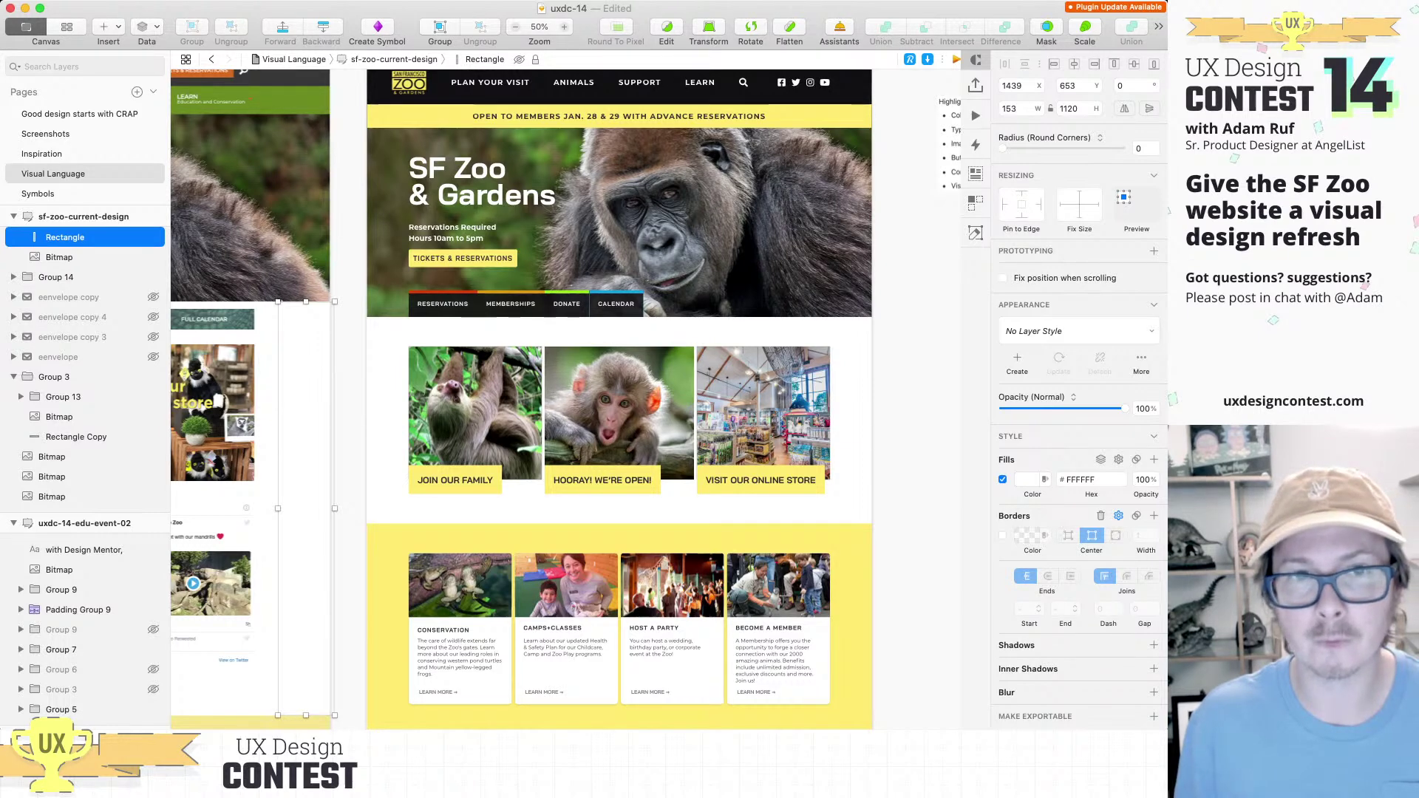
key(super+Tab)
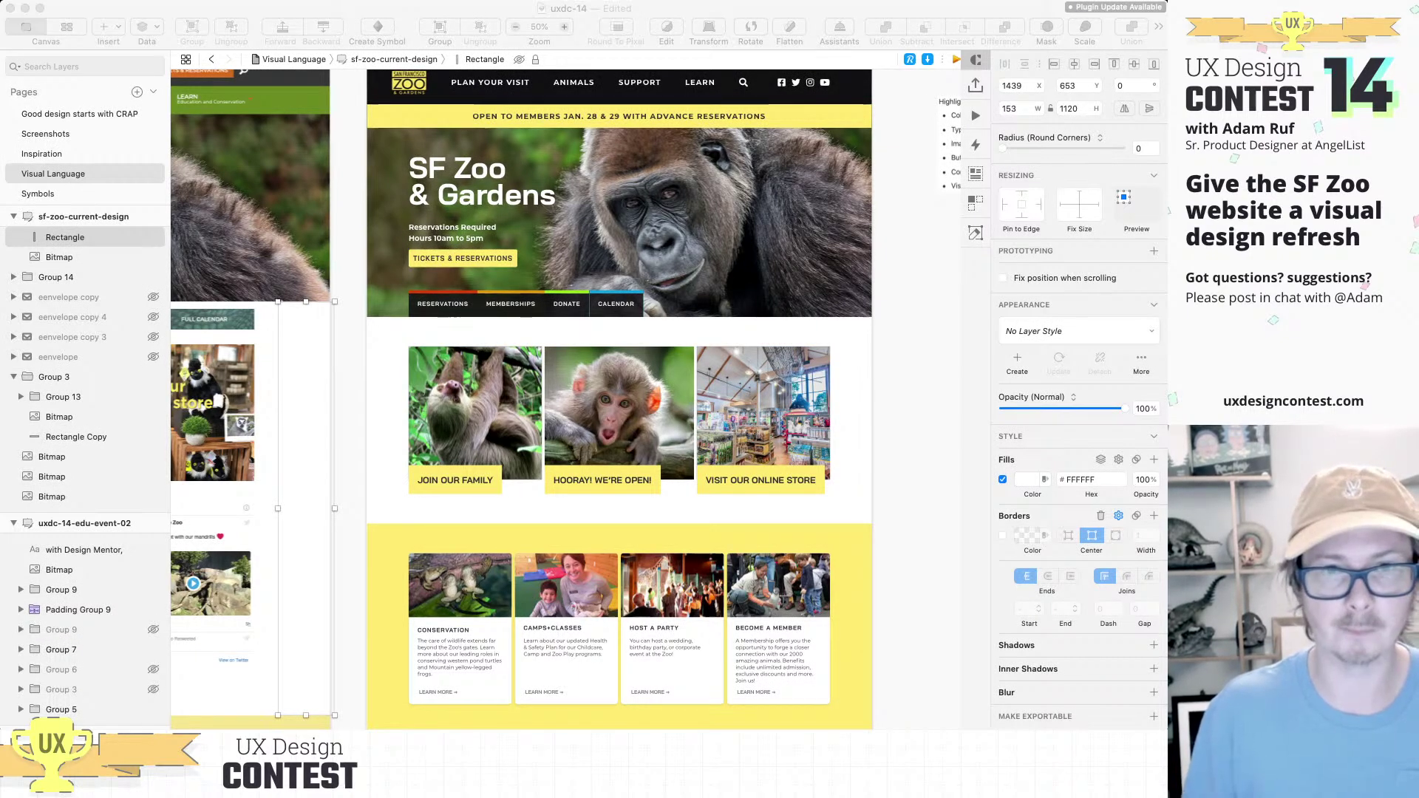
click(619, 420)
scroll(619, 419, left, 6)
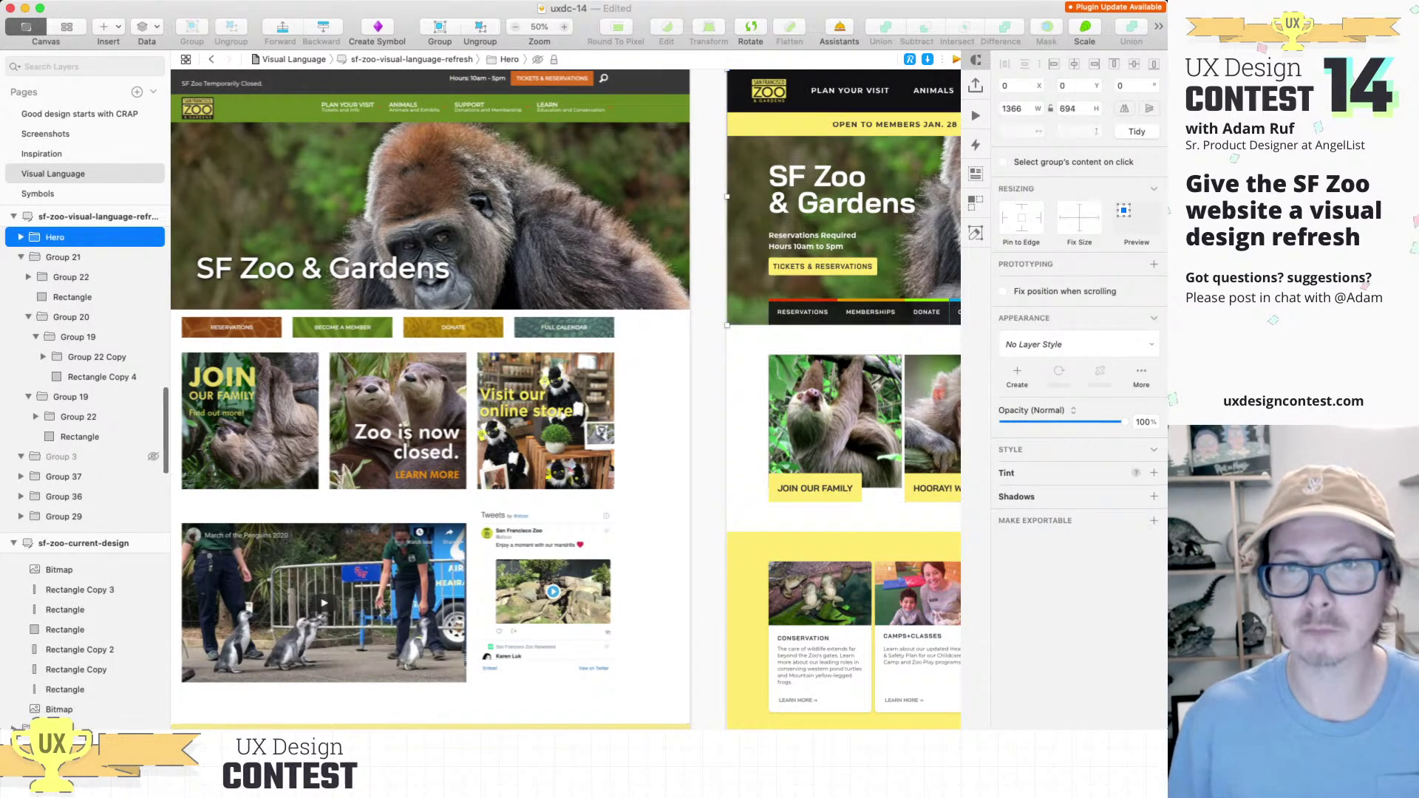
Step: Add a drop shadow (X 0, Y 2, blur 4) to the SF Zoo & Gardens headline
click(850, 192)
scroll(849, 193, up, 5)
scroll(311, 362, right, 5)
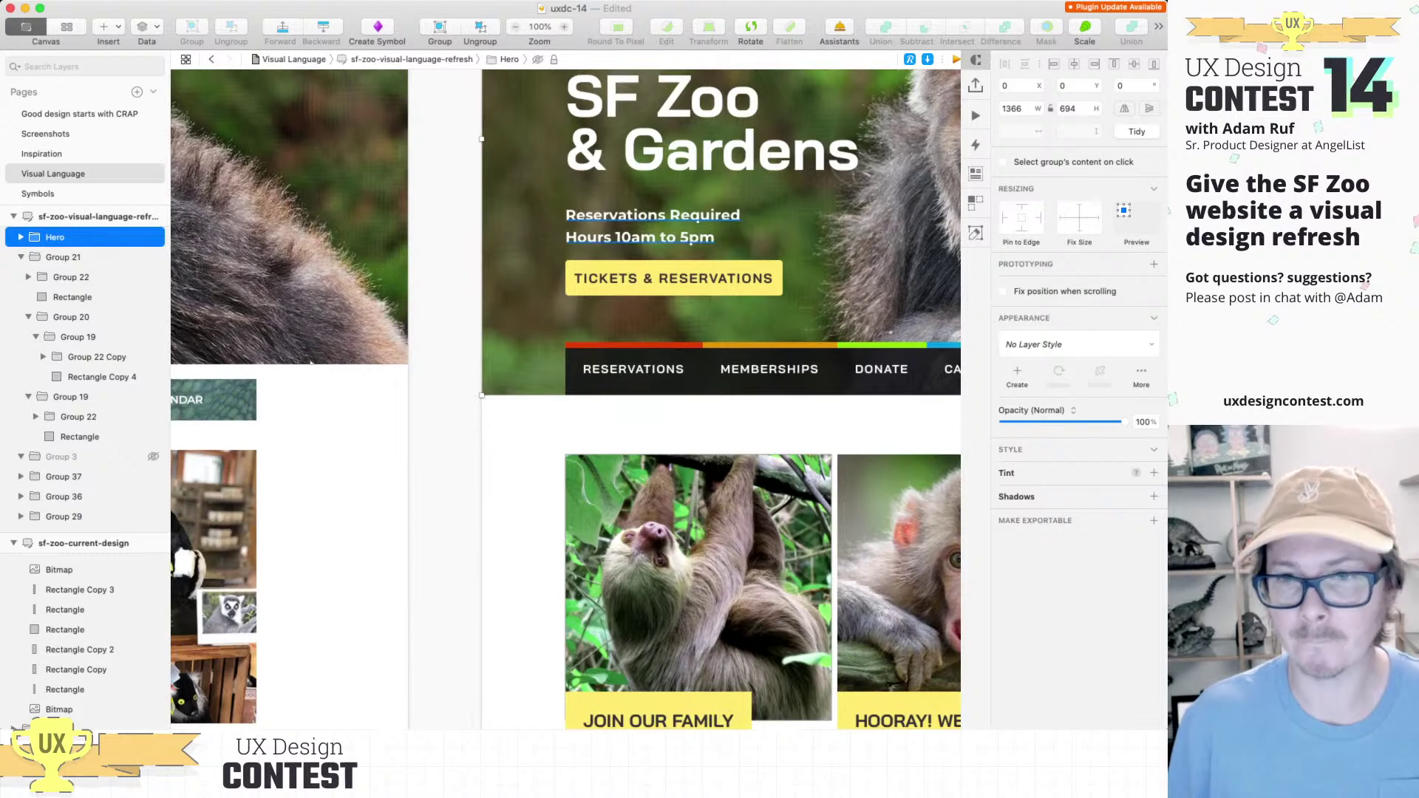
key(Return)
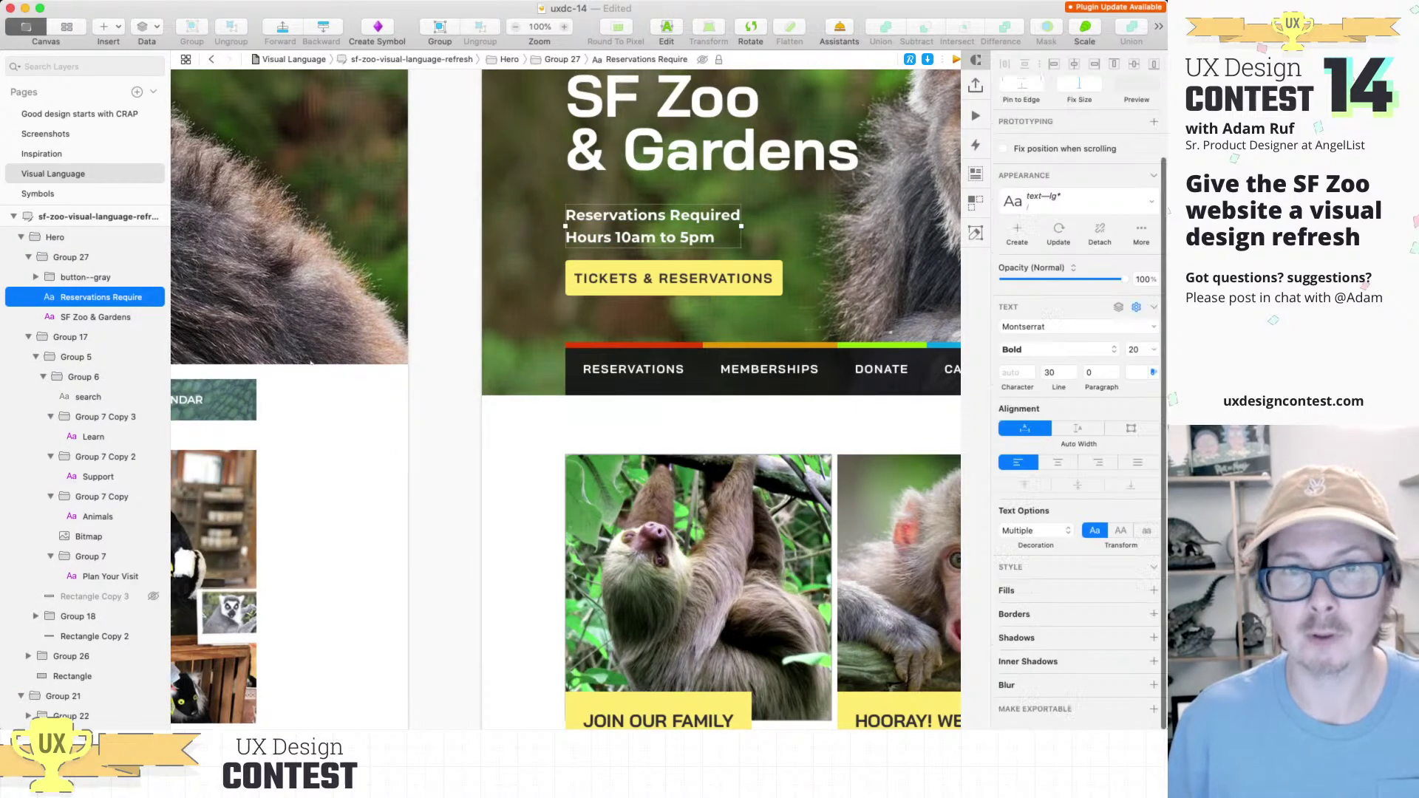
scroll(235, 463, up, 3)
scroll(235, 464, right, 2)
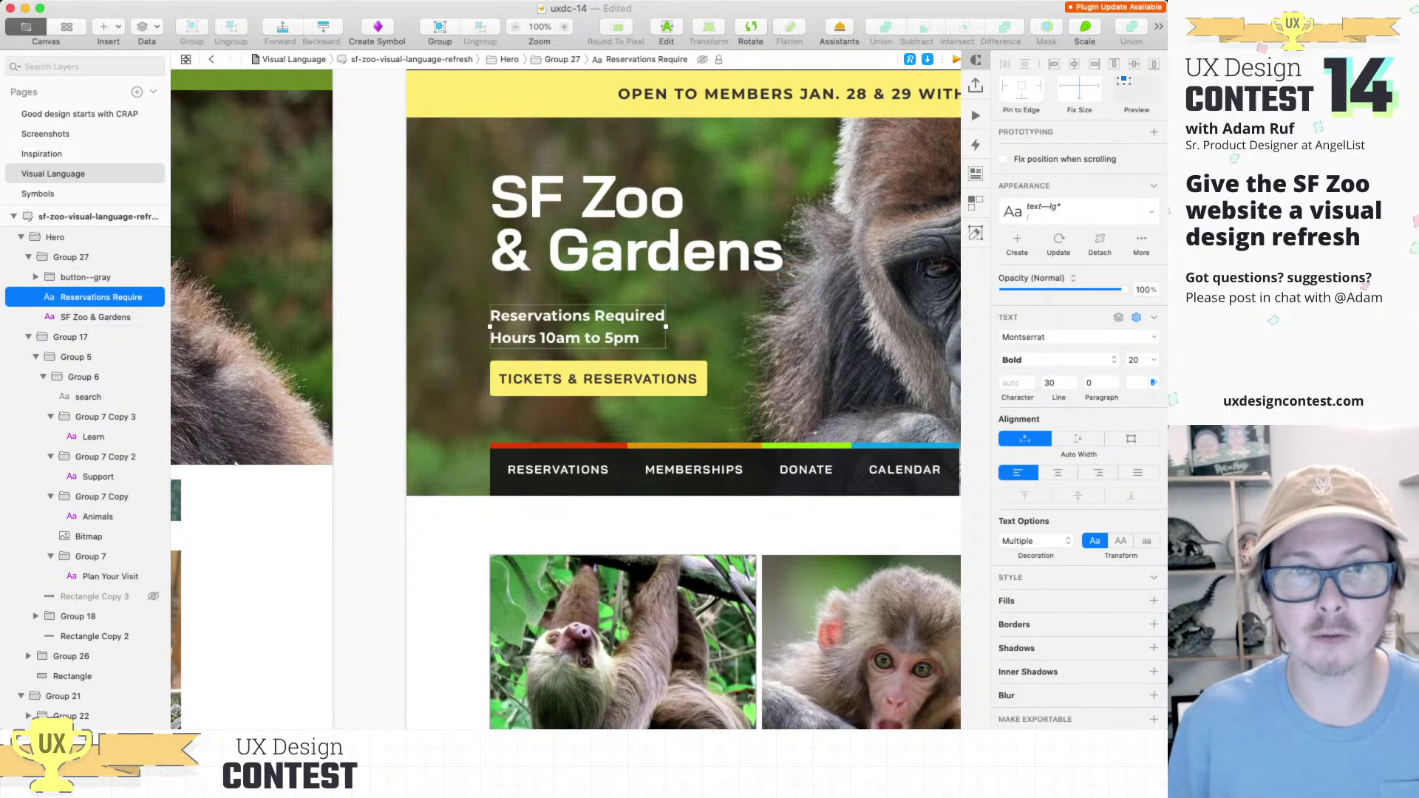
scroll(660, 315, up, 5)
click(517, 178)
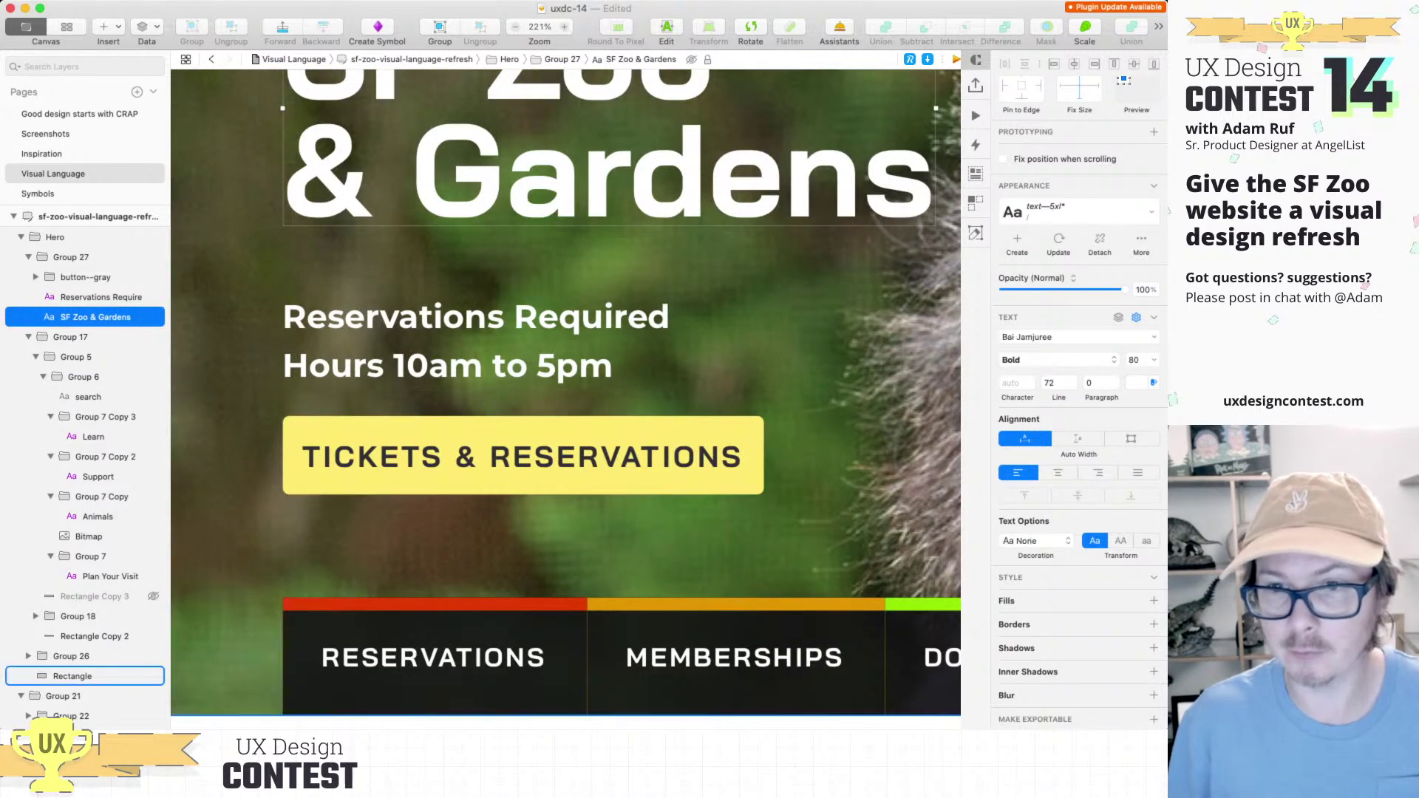
click(1154, 648)
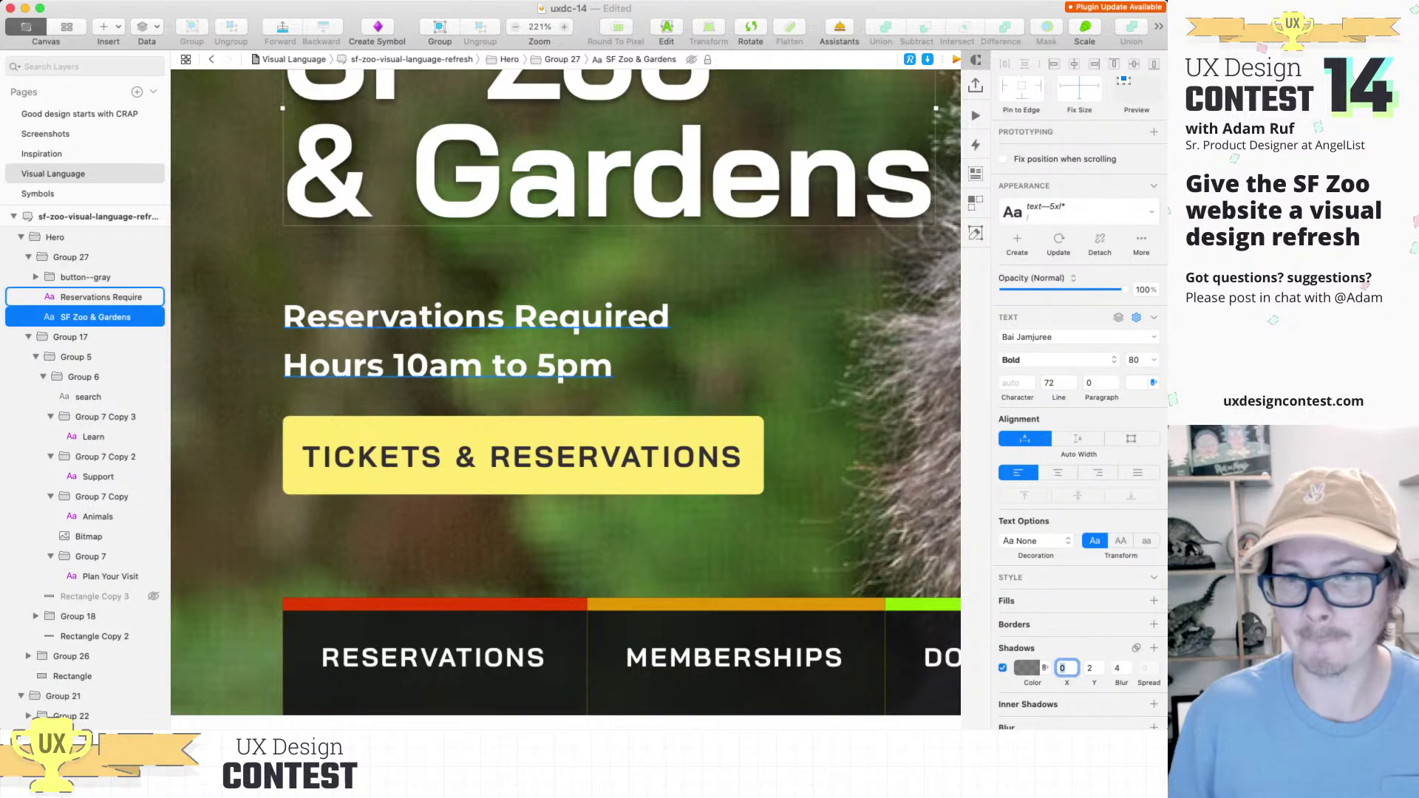
Step: Give the Reservations Required text the same shadow, then inspect the hero at 100%
click(473, 318)
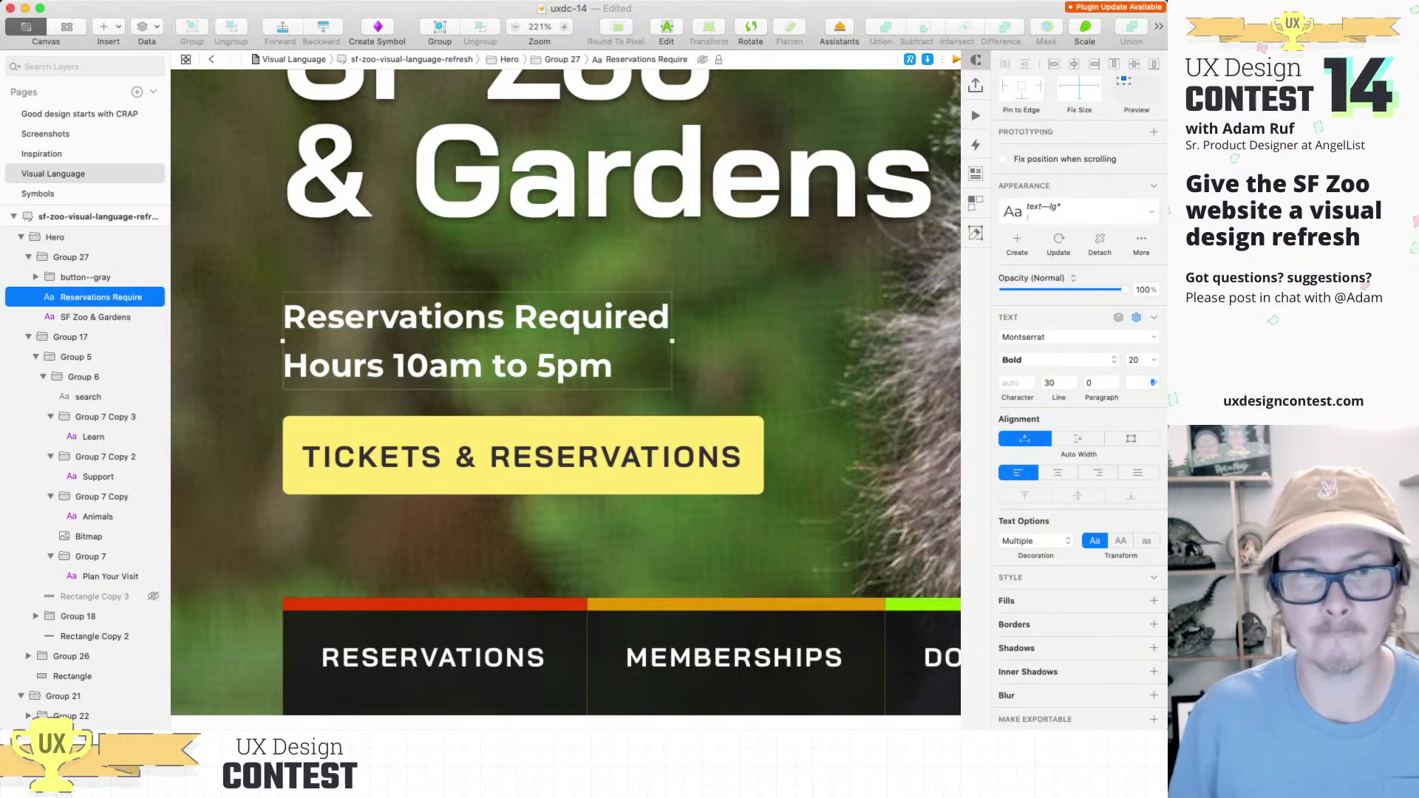
click(1154, 648)
scroll(804, 538, down, 10)
scroll(655, 487, down, 3)
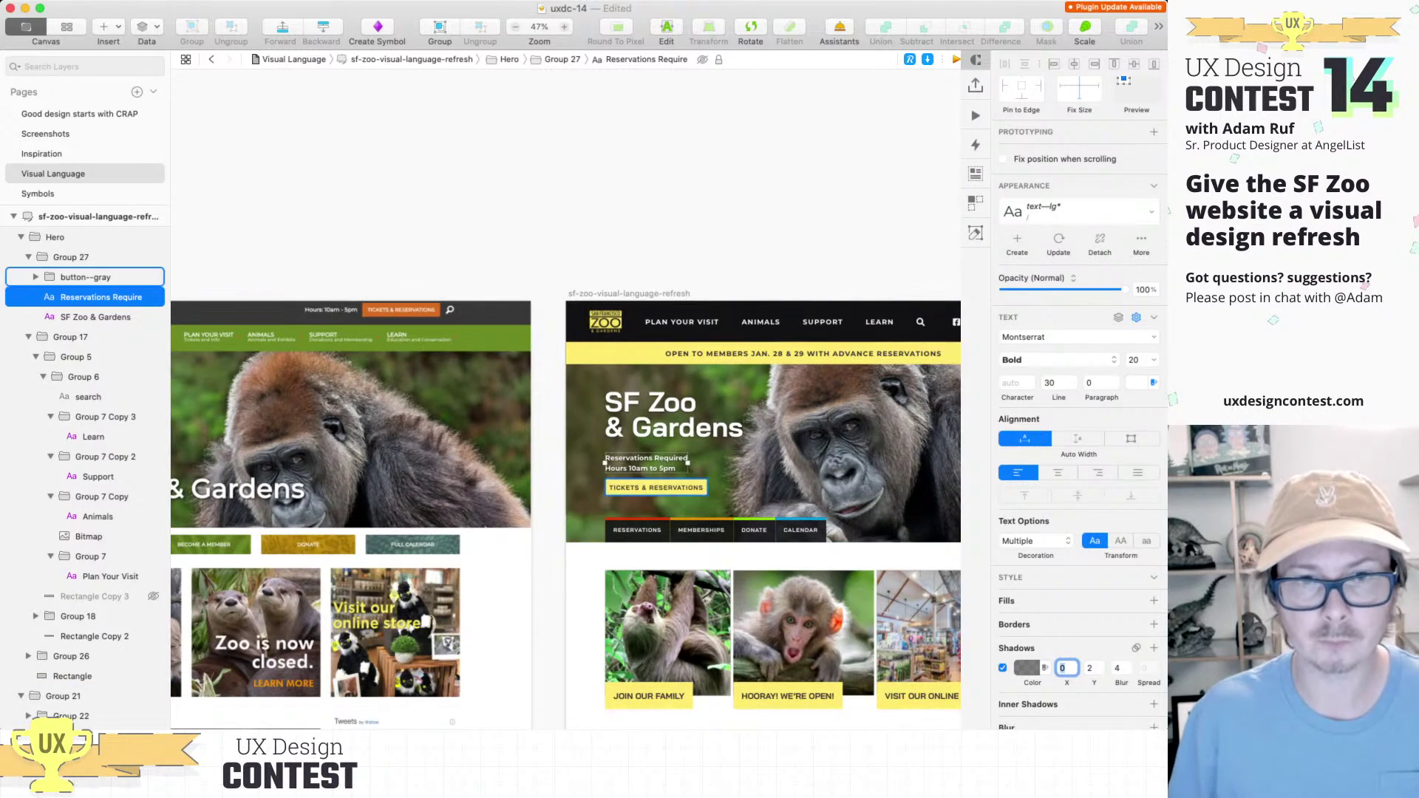
scroll(649, 490, up, 3)
key(Escape)
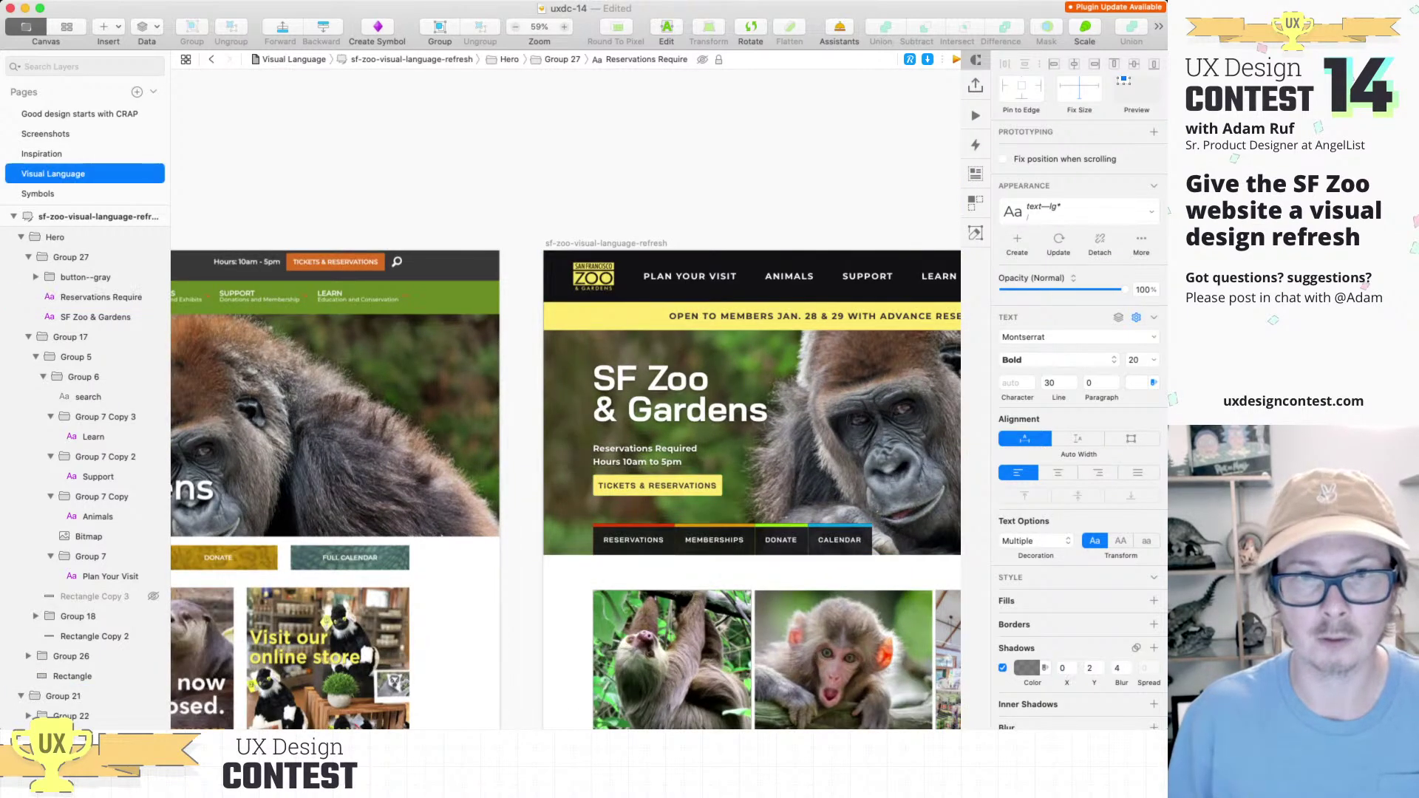
scroll(635, 517, up, 5)
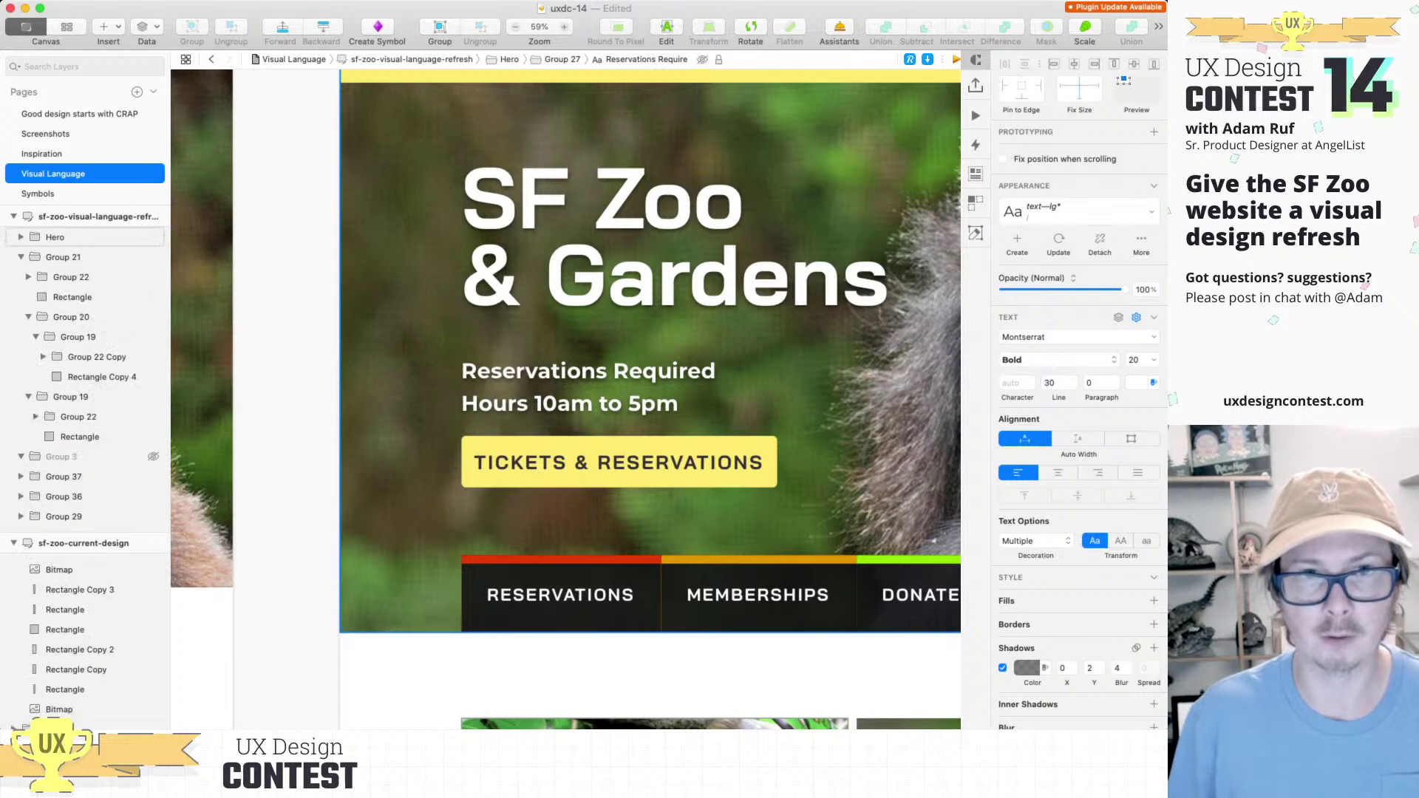
key(Escape)
scroll(565, 399, up, 3)
scroll(565, 399, up, 10)
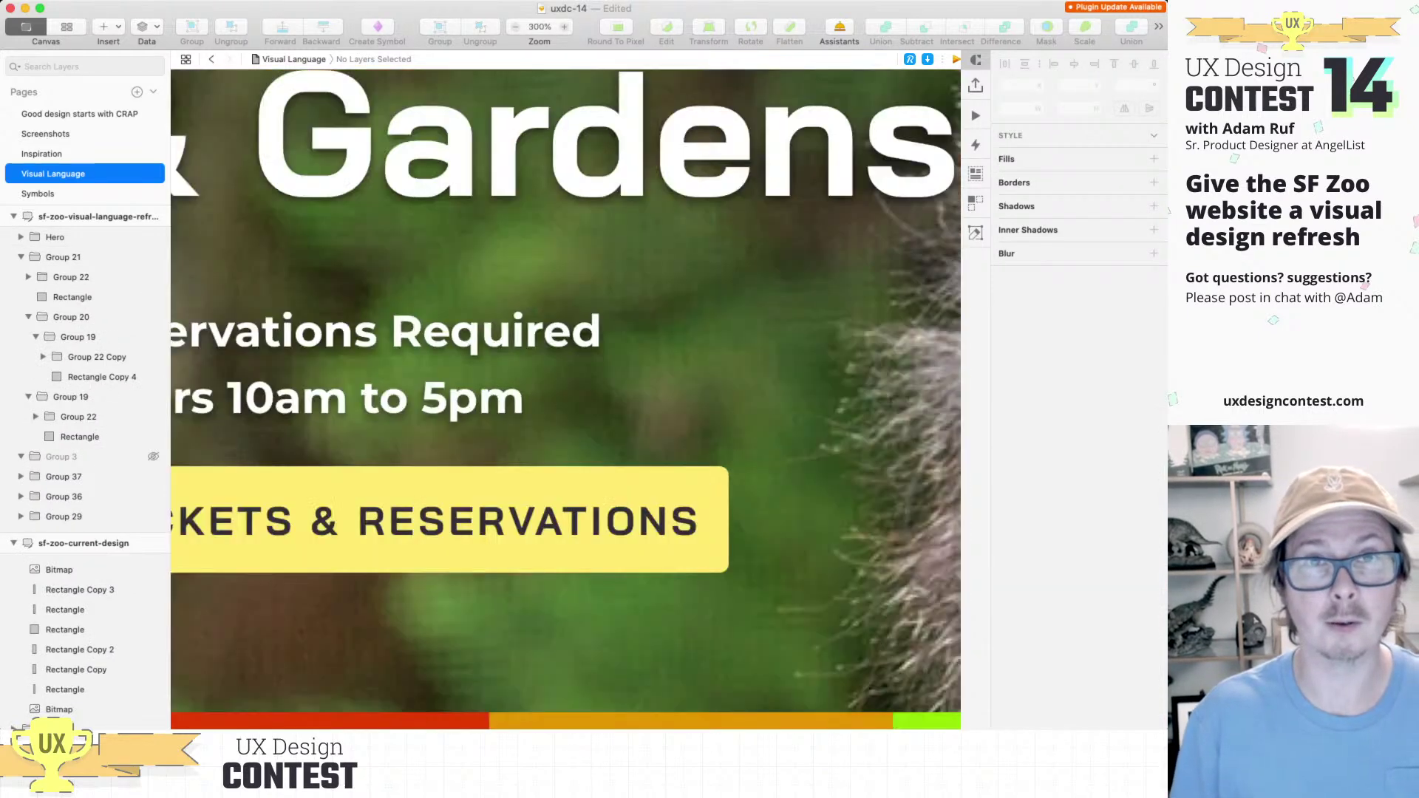
key(super+0)
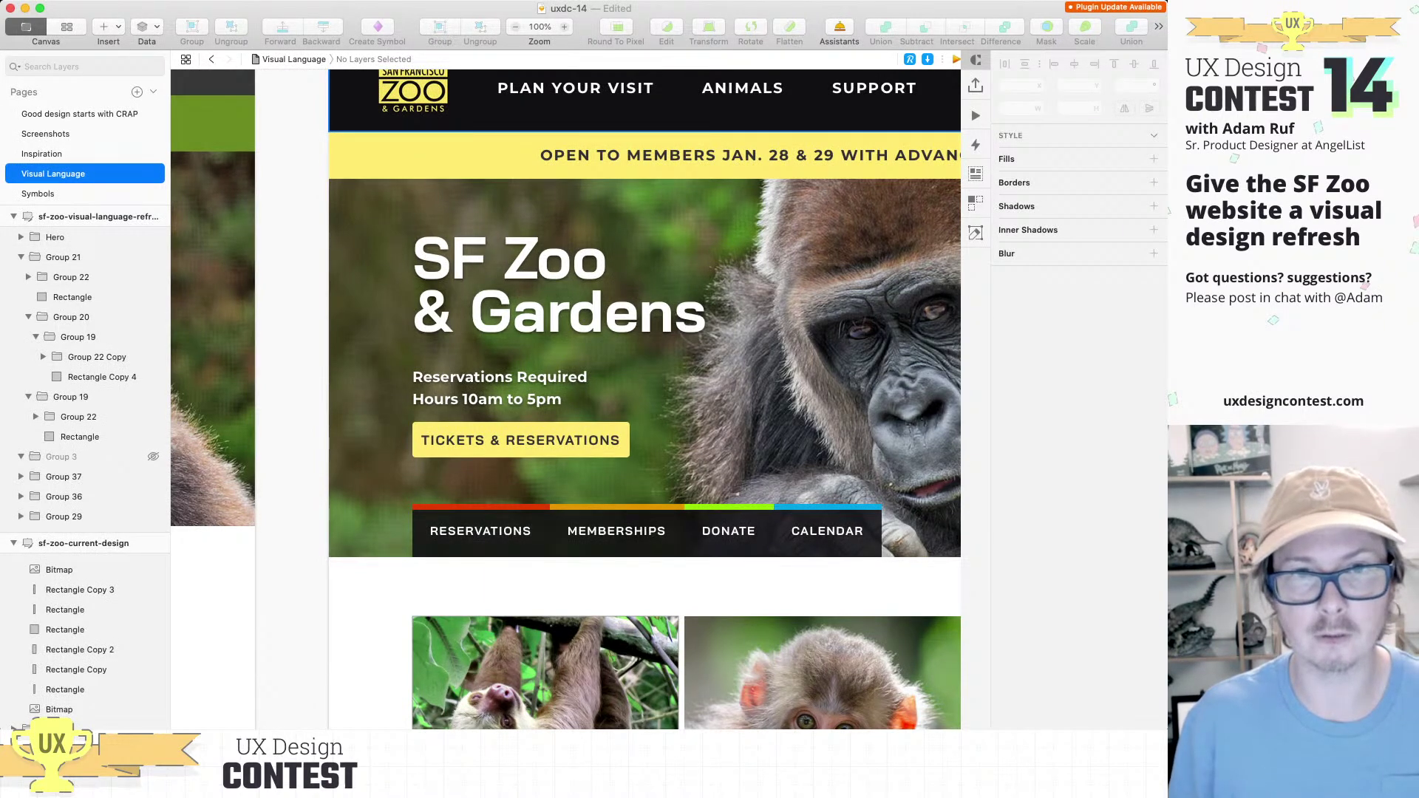
key(super+Tab)
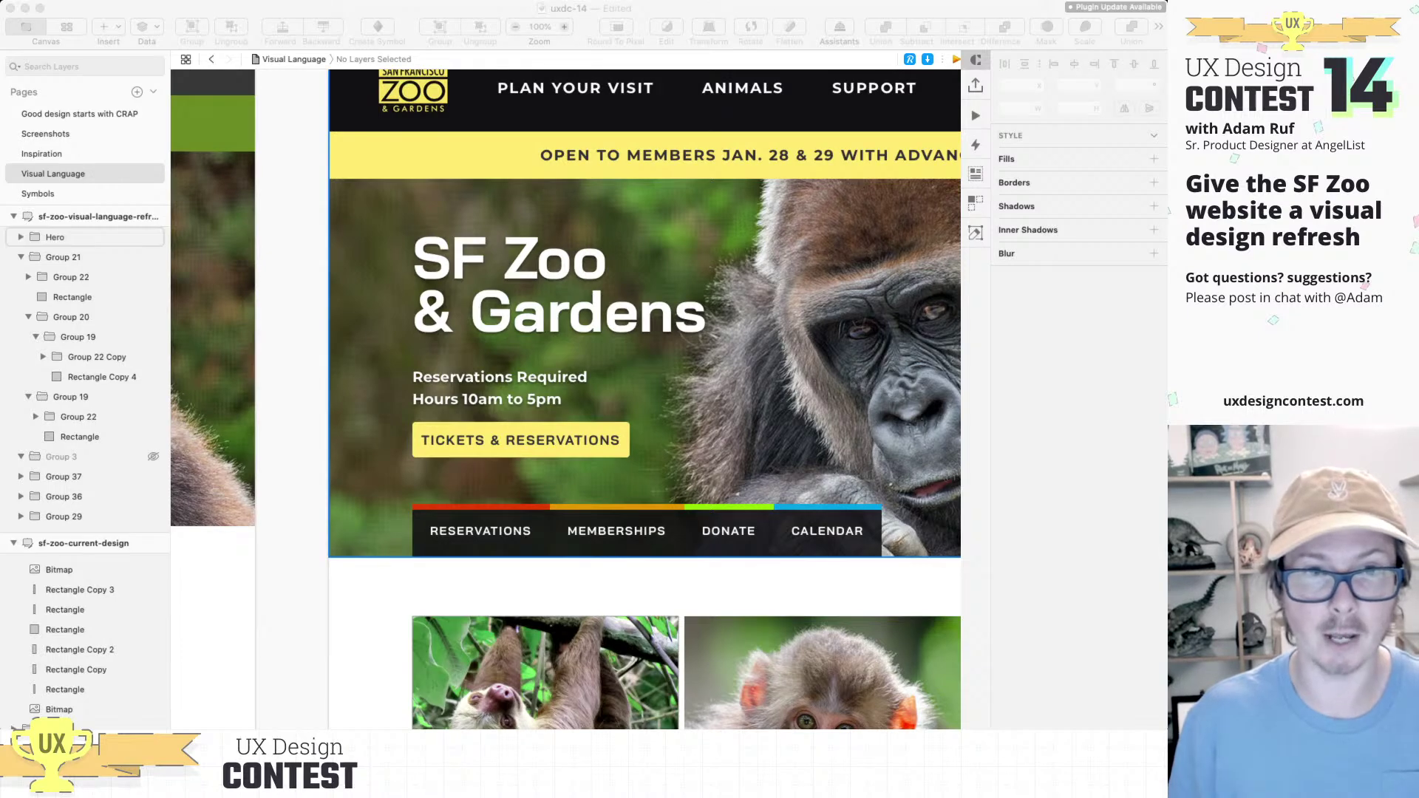
Step: Uncheck Shadows on both the SF Zoo & Gardens headline and Reservations Required text
click(55, 236)
double_click(517, 284)
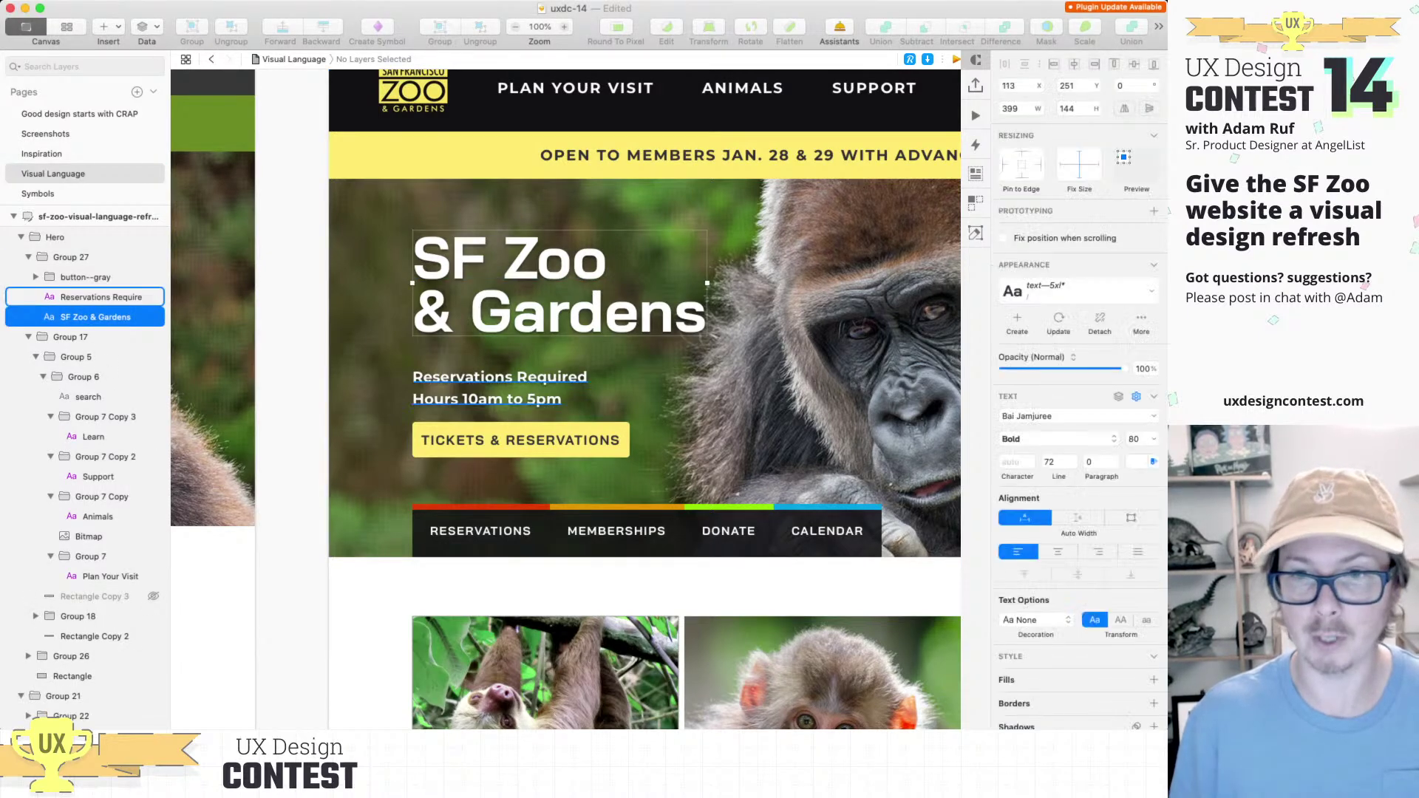
shift+click(101, 296)
scroll(1076, 591, down, 1)
click(1002, 636)
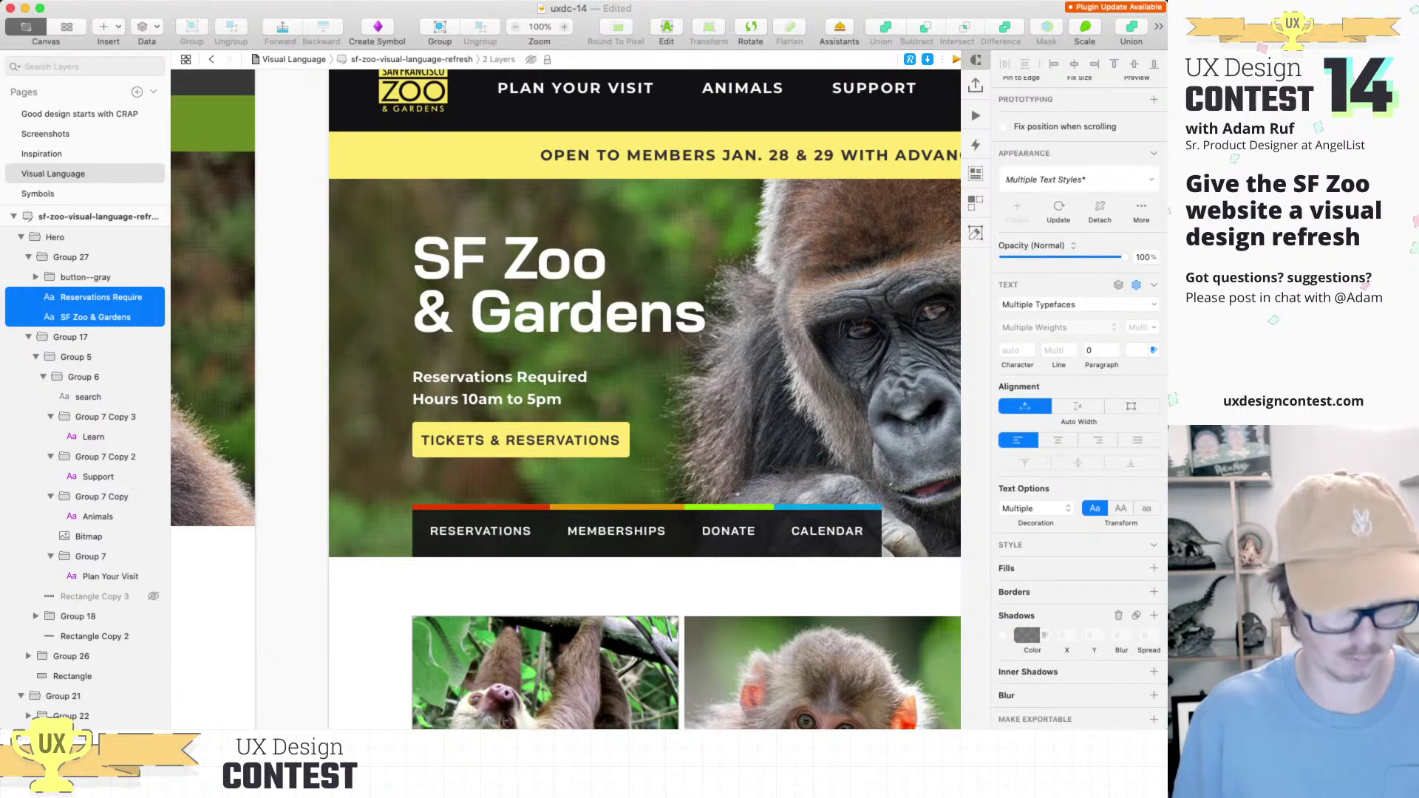
key(Escape)
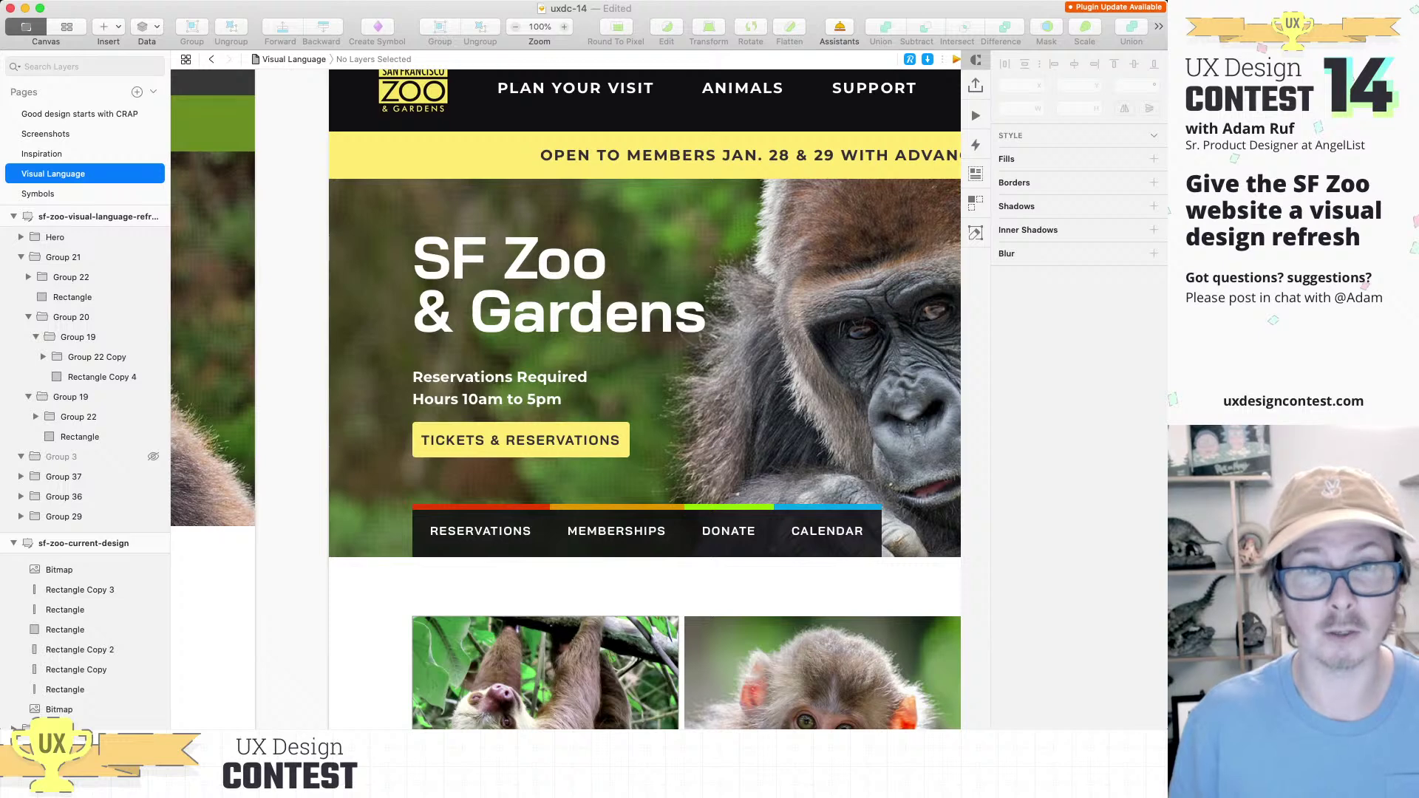
key(super+Tab)
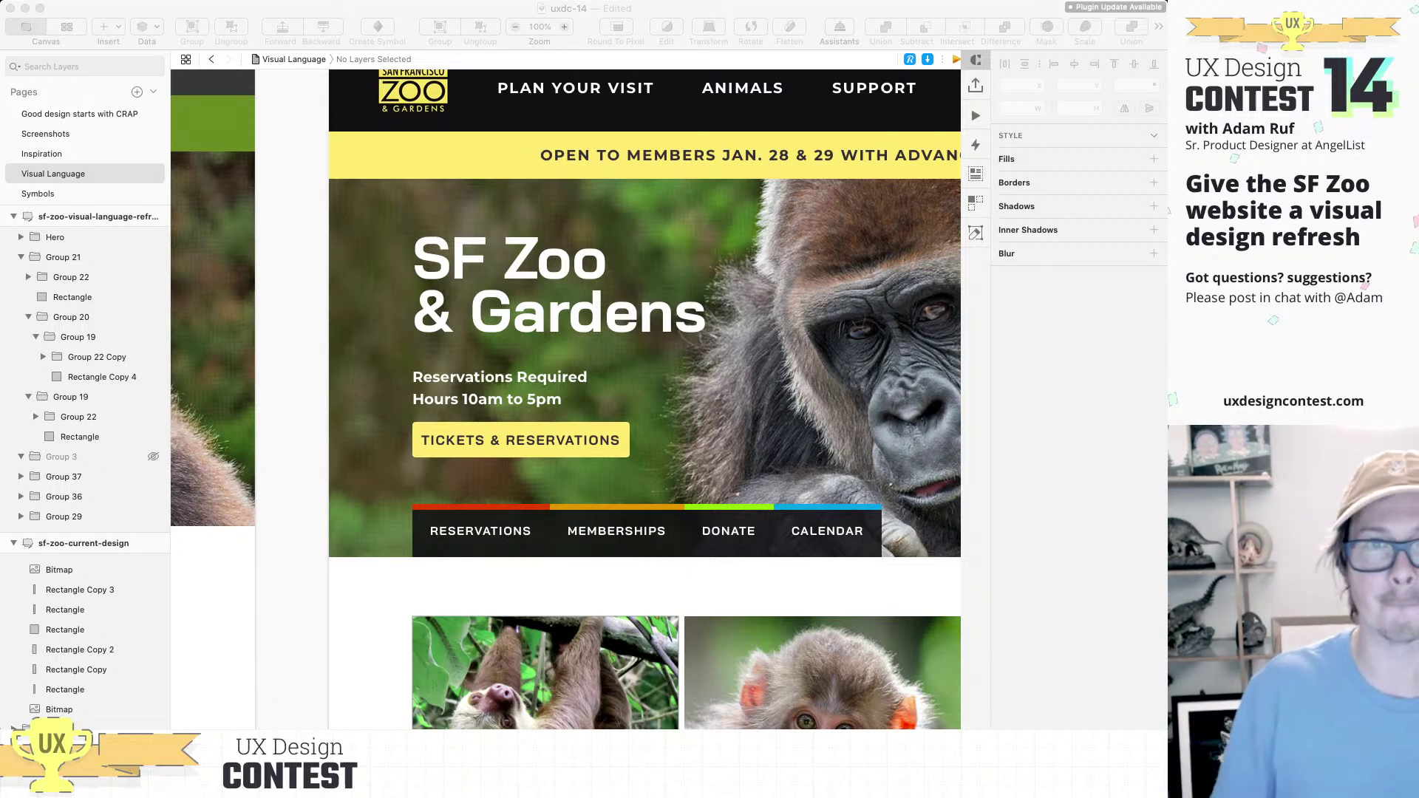
click(644, 313)
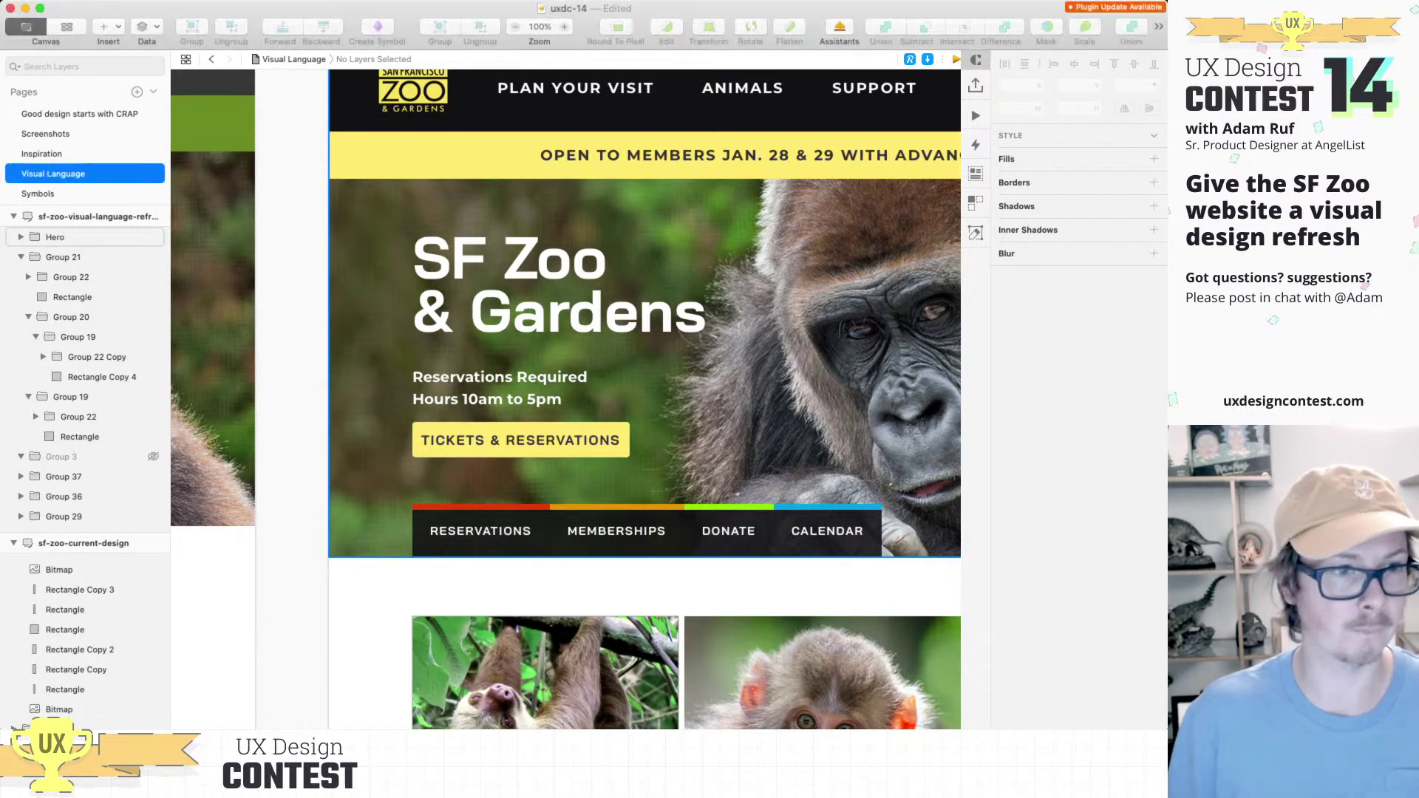
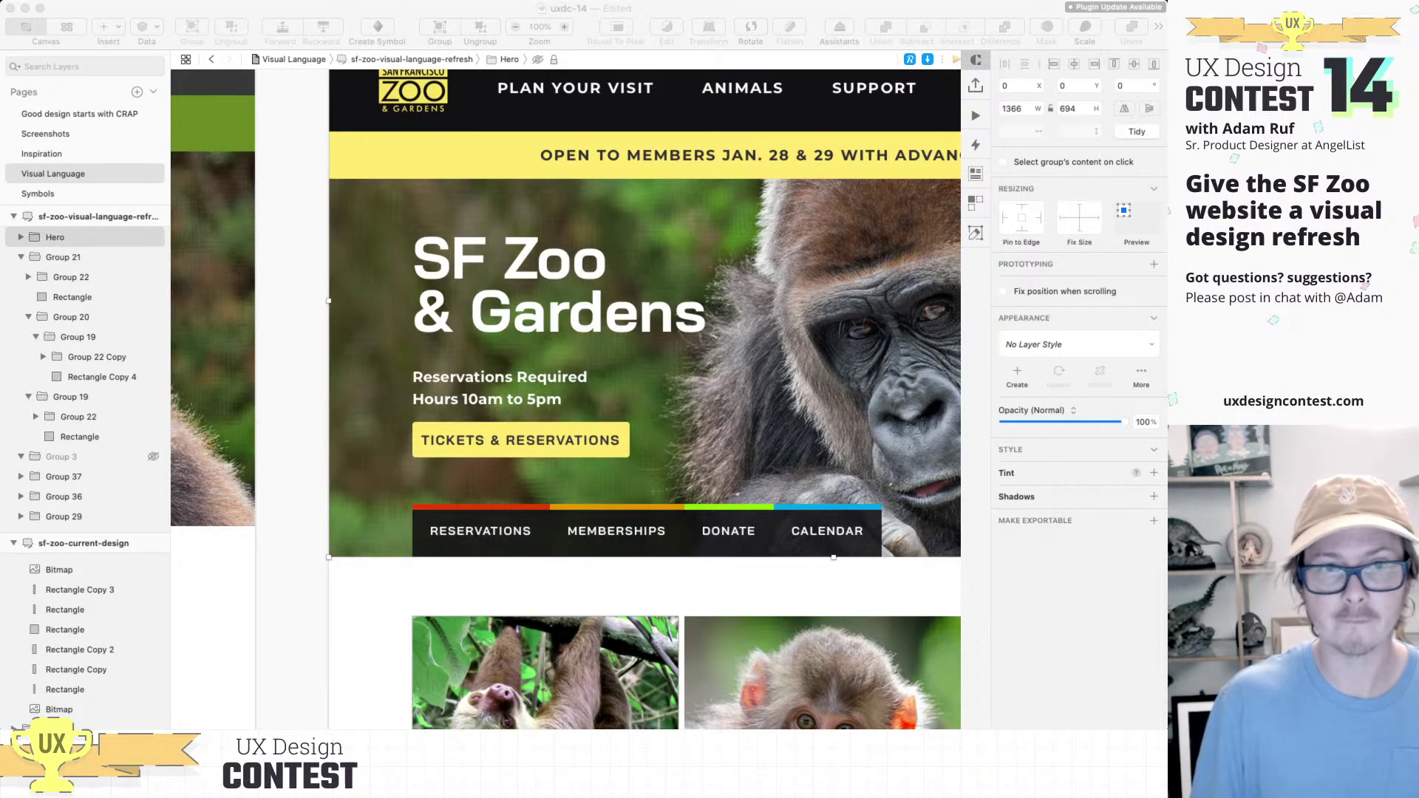
Step: Select the redesign's Hero group and zoom out to survey all the SF Zoo artboards
click(74, 237)
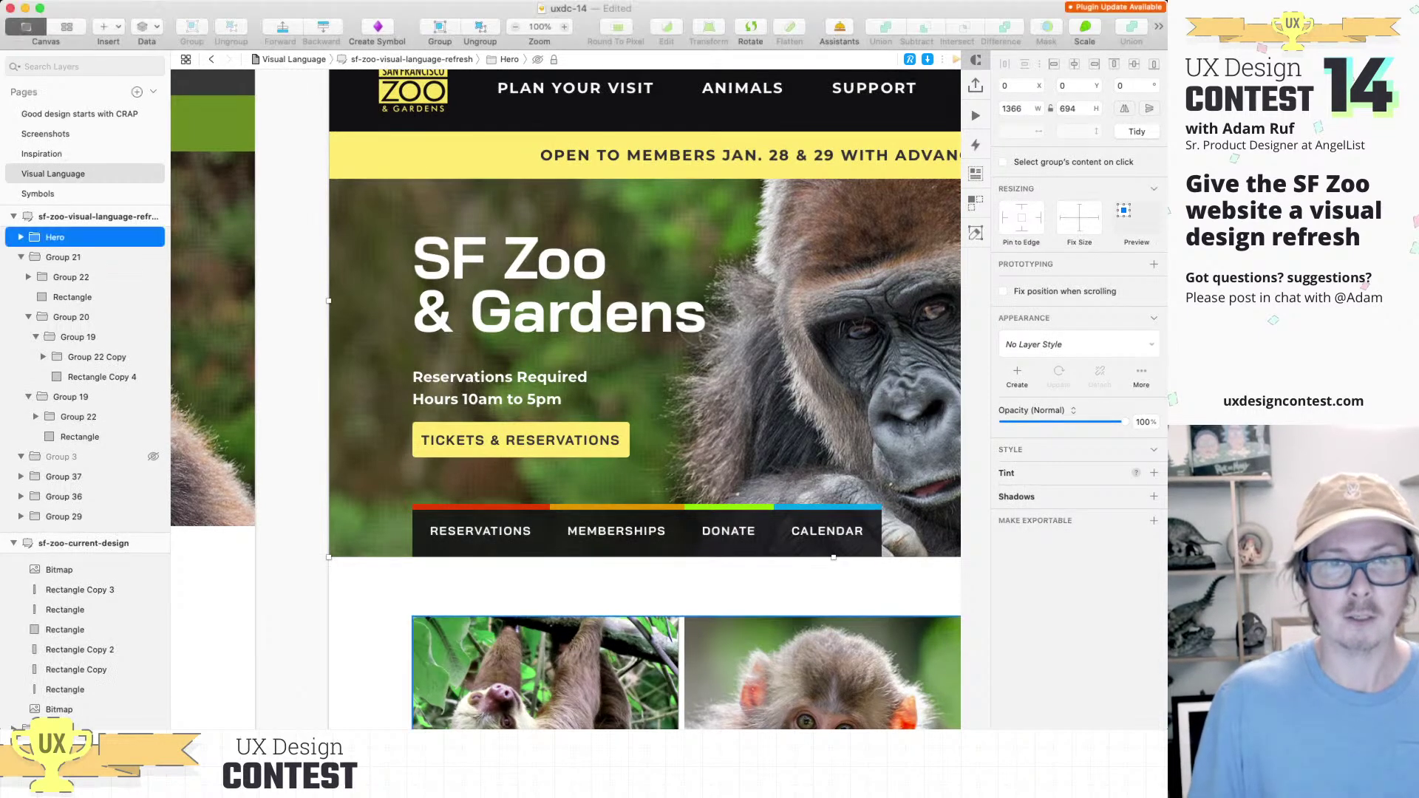
key(super+1)
scroll(370, 502, down, 3)
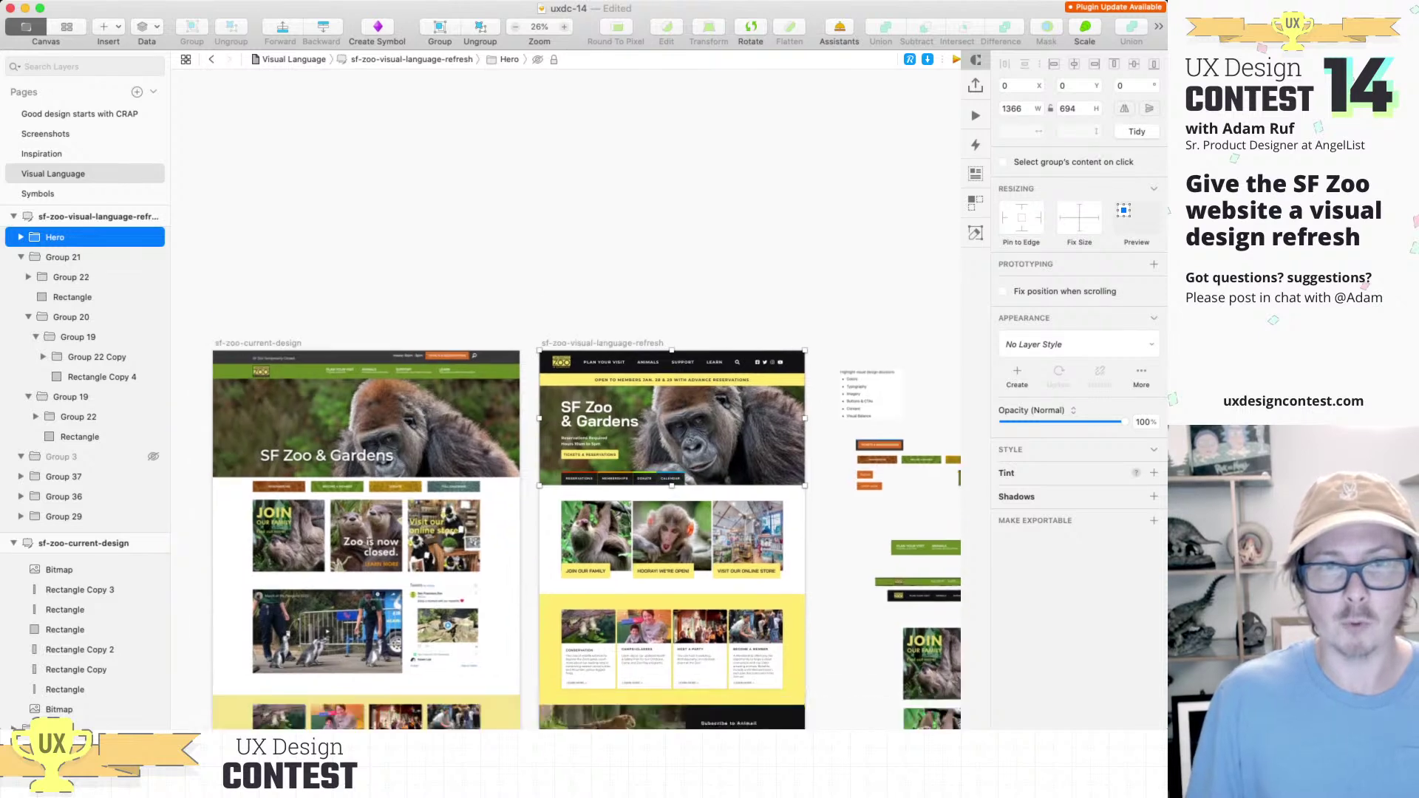
scroll(518, 458, down, 3)
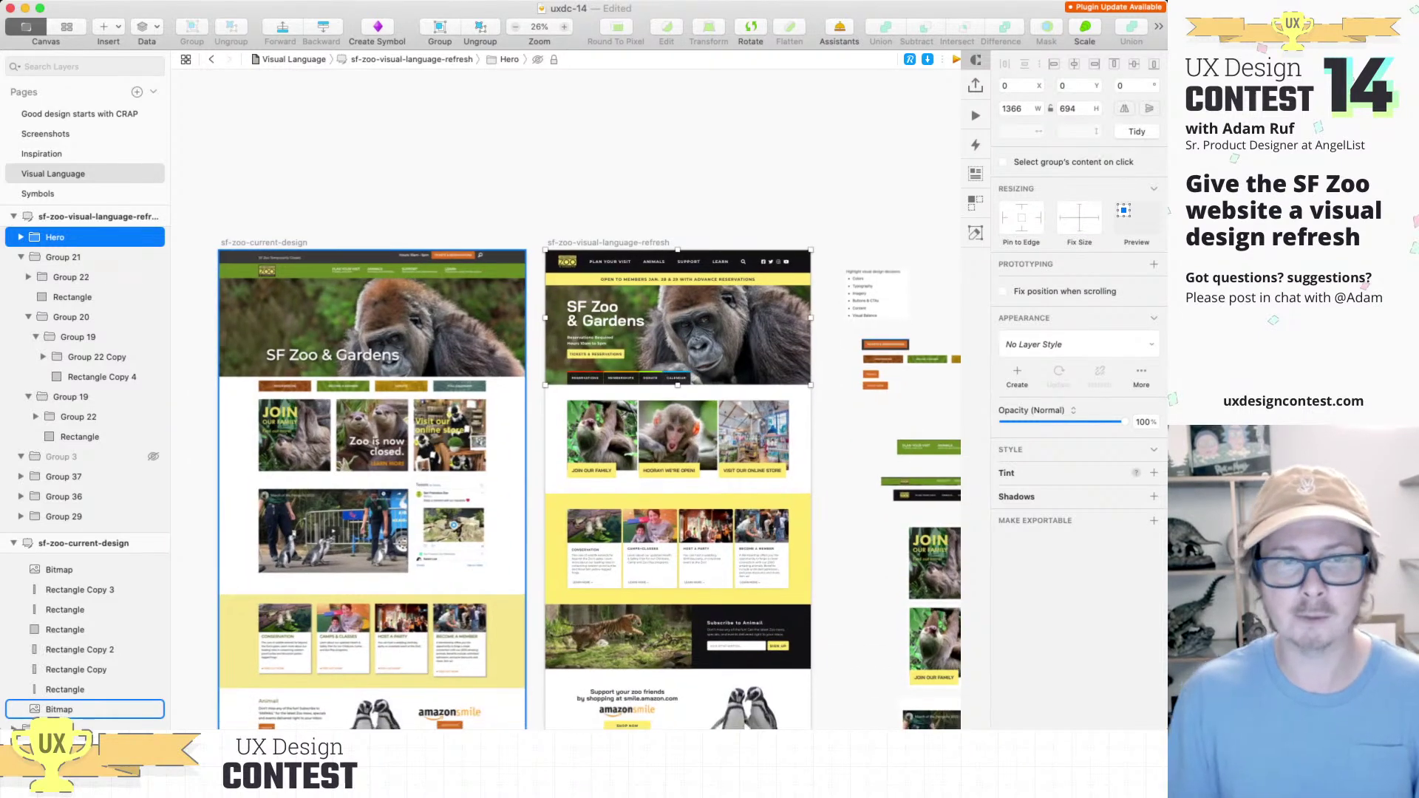
scroll(506, 506, down, 5)
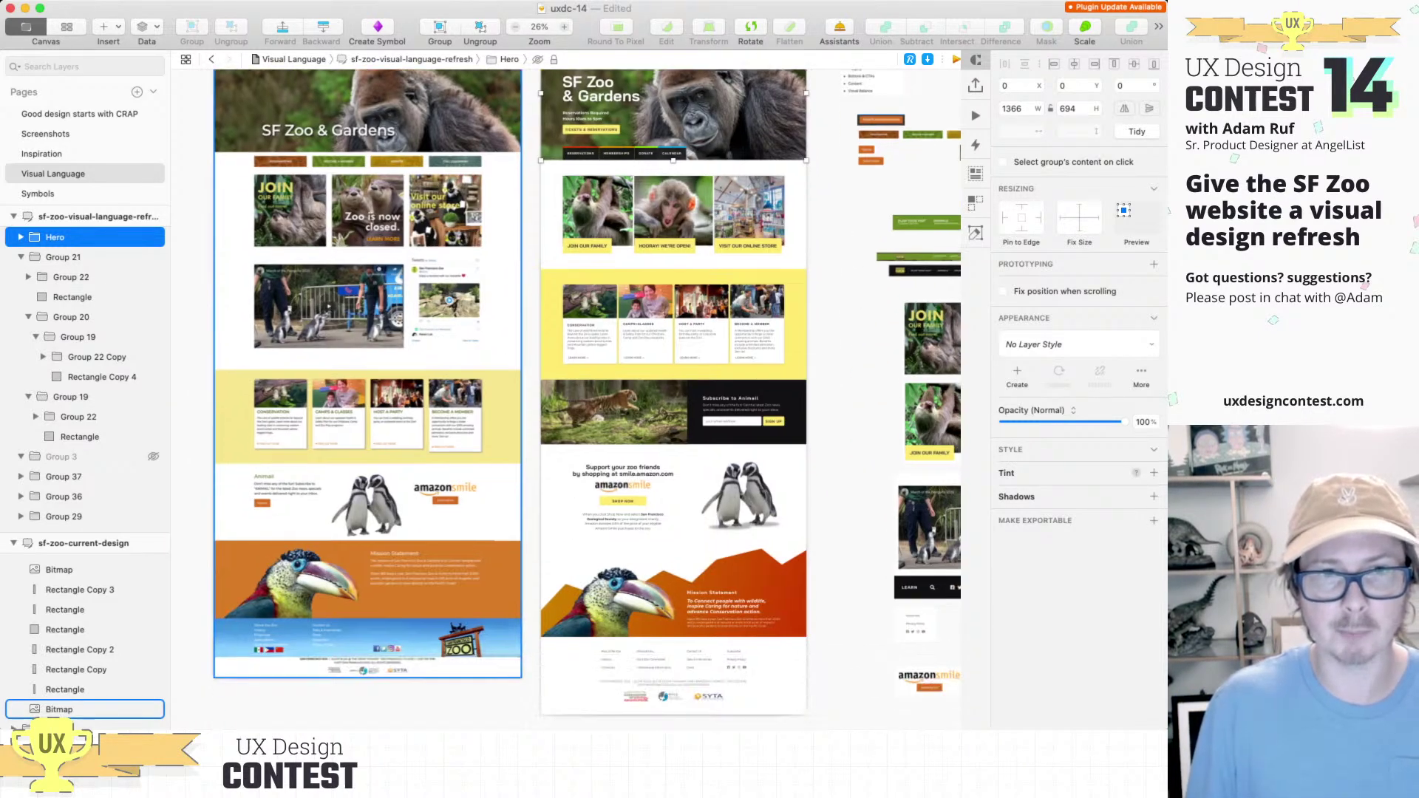
scroll(506, 506, down, 2)
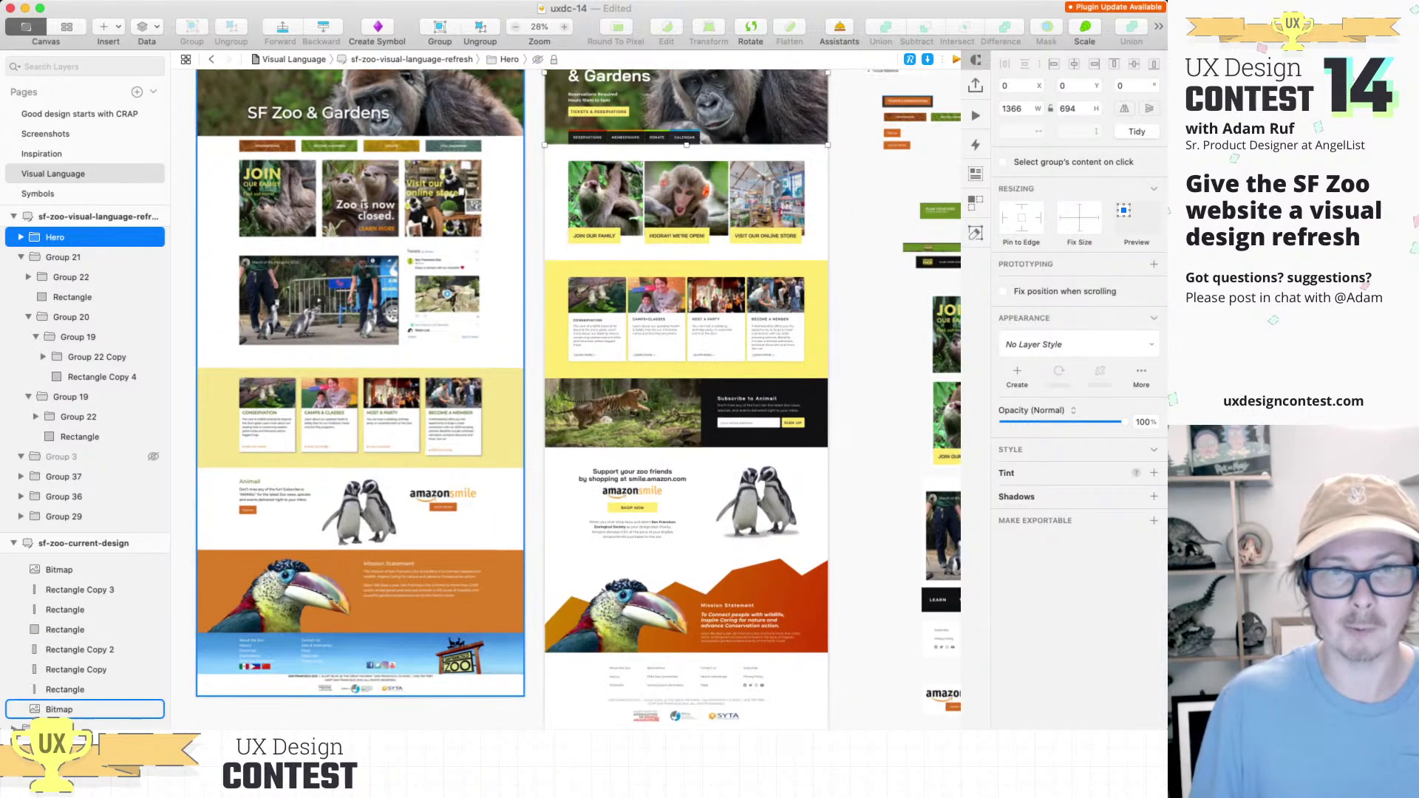
scroll(506, 506, down, 3)
scroll(554, 399, left, 2)
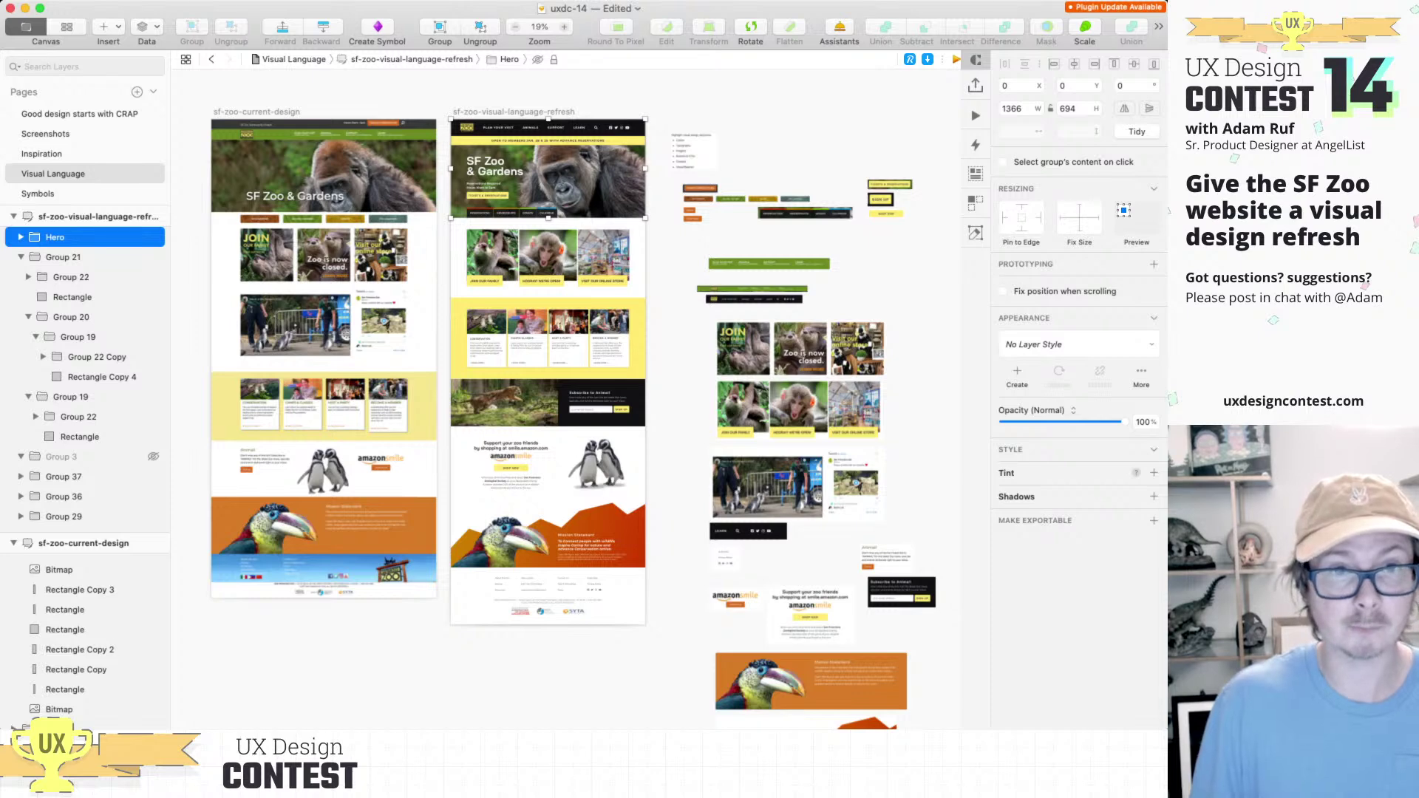
scroll(319, 308, up, 3)
scroll(319, 308, up, 3)
Step: Review the current-design homepage image, then go to the Inspiration page
click(320, 308)
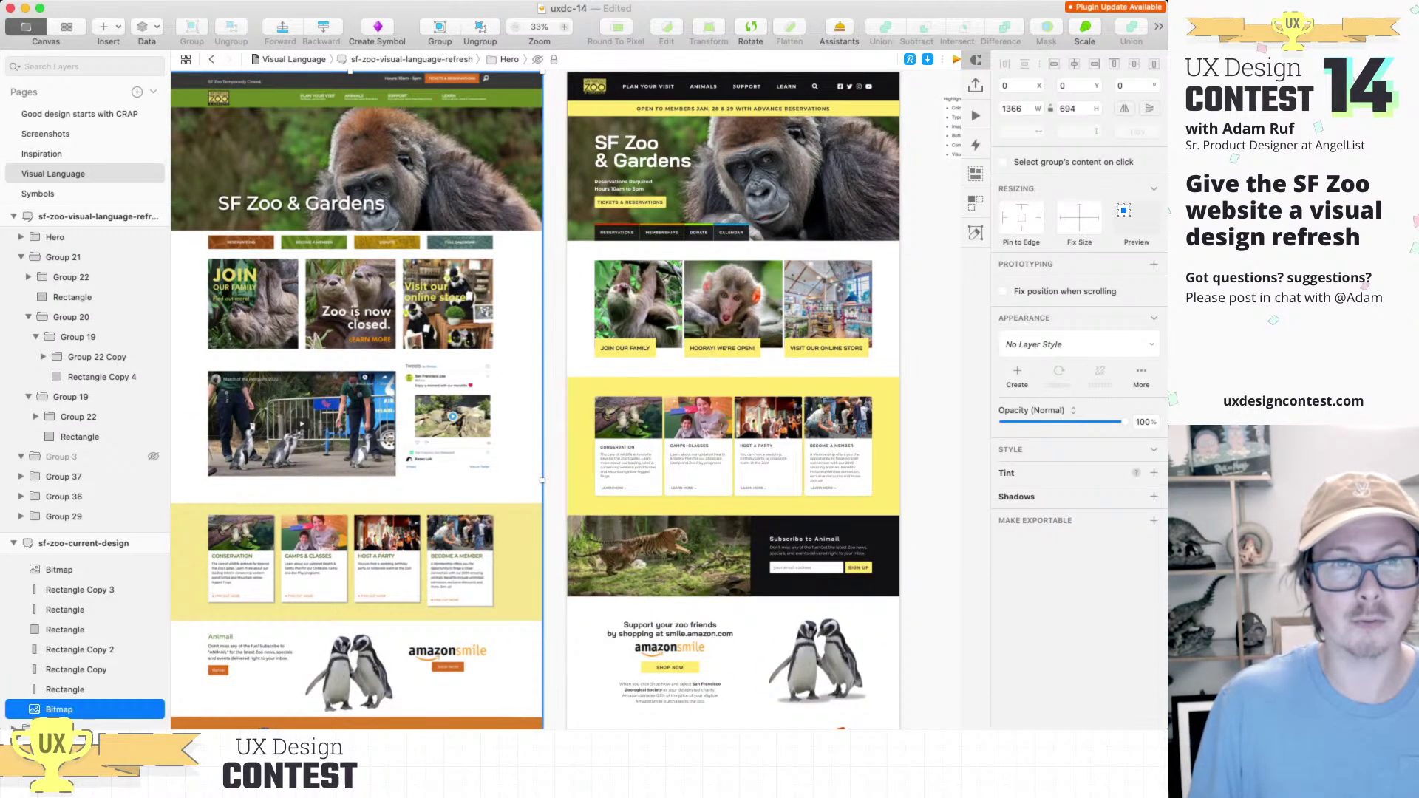
scroll(319, 308, right, 3)
scroll(612, 173, up, 4)
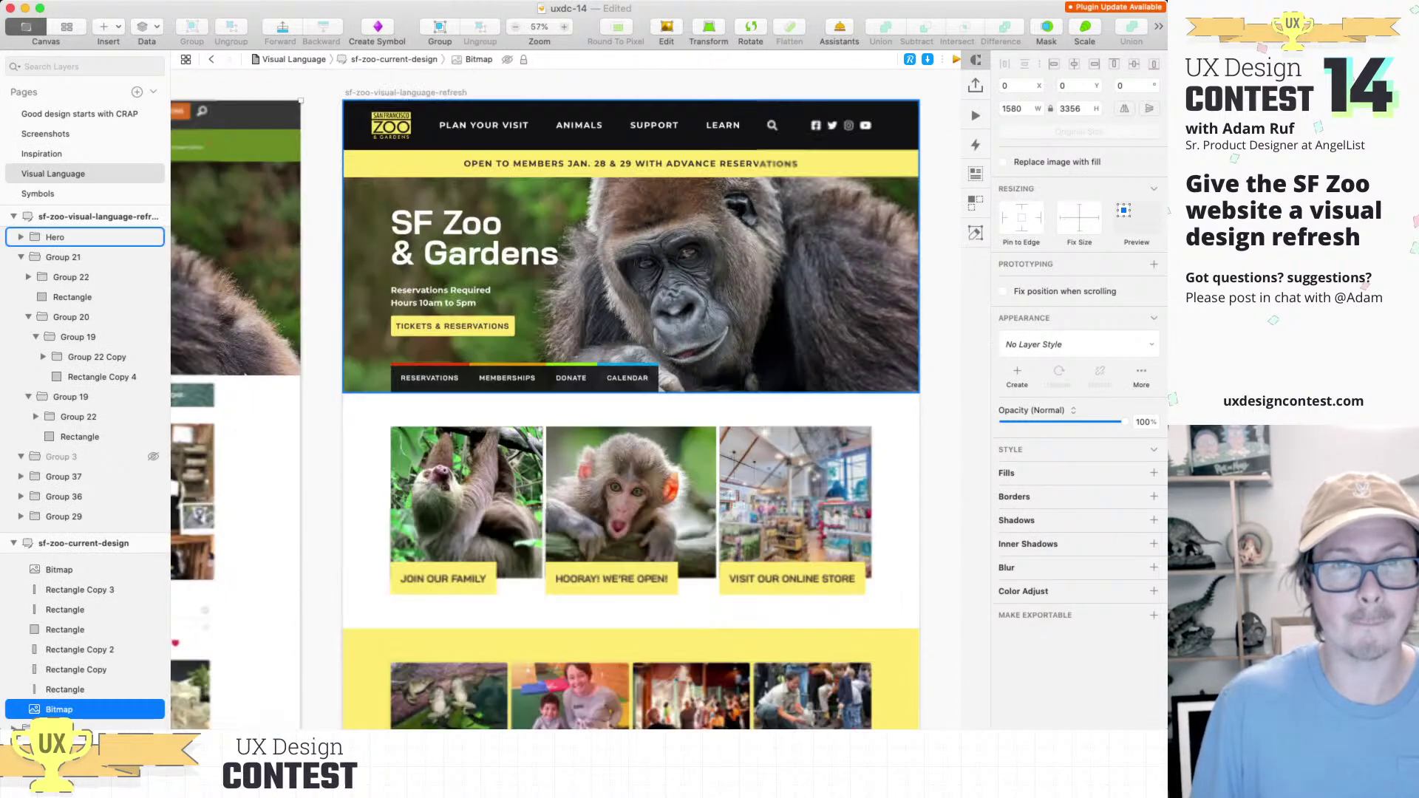
scroll(612, 173, down, 3)
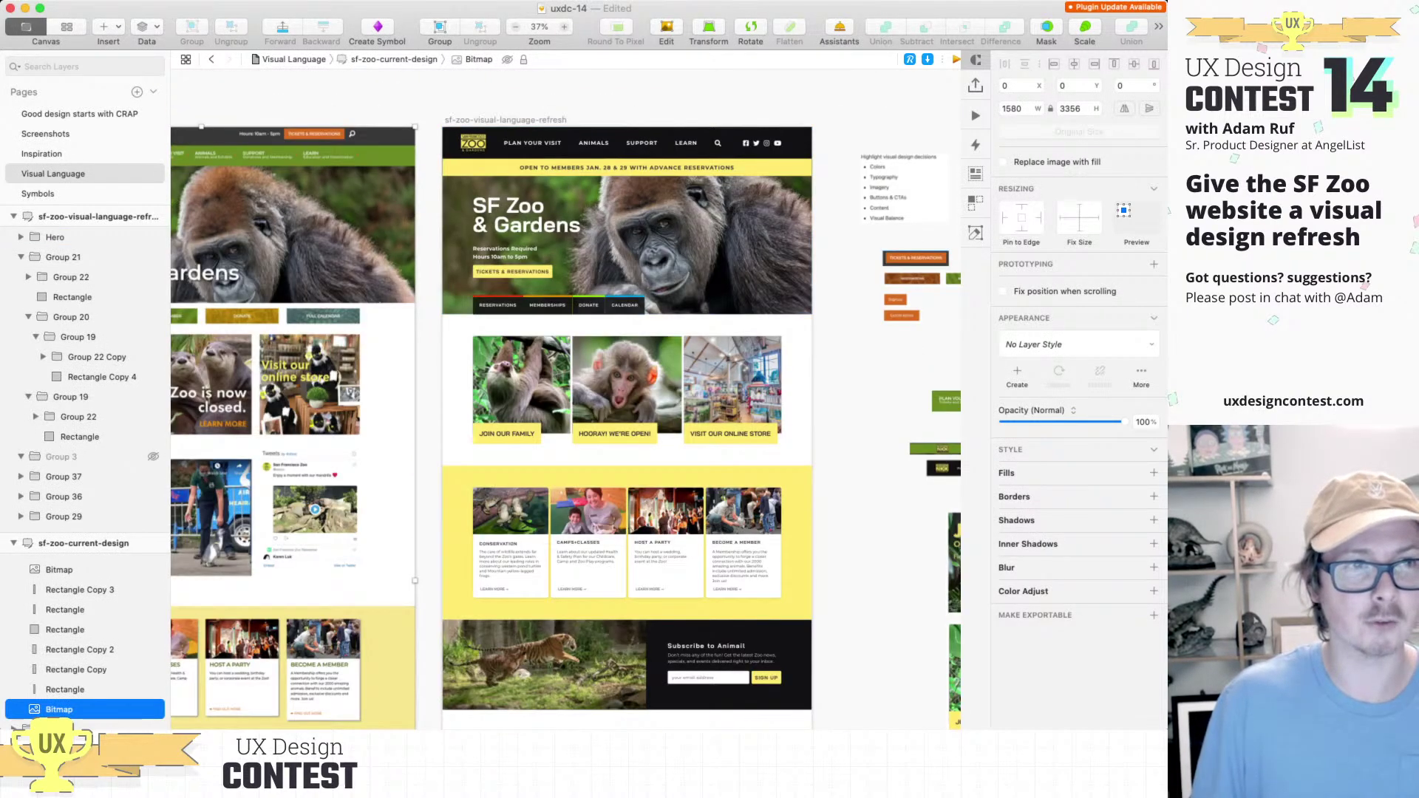
click(53, 173)
click(41, 154)
scroll(405, 324, down, 3)
Step: Pan and zoom across the Bronx Zoo screenshot's Discover Your Wild Side hero
scroll(520, 574, up, 3)
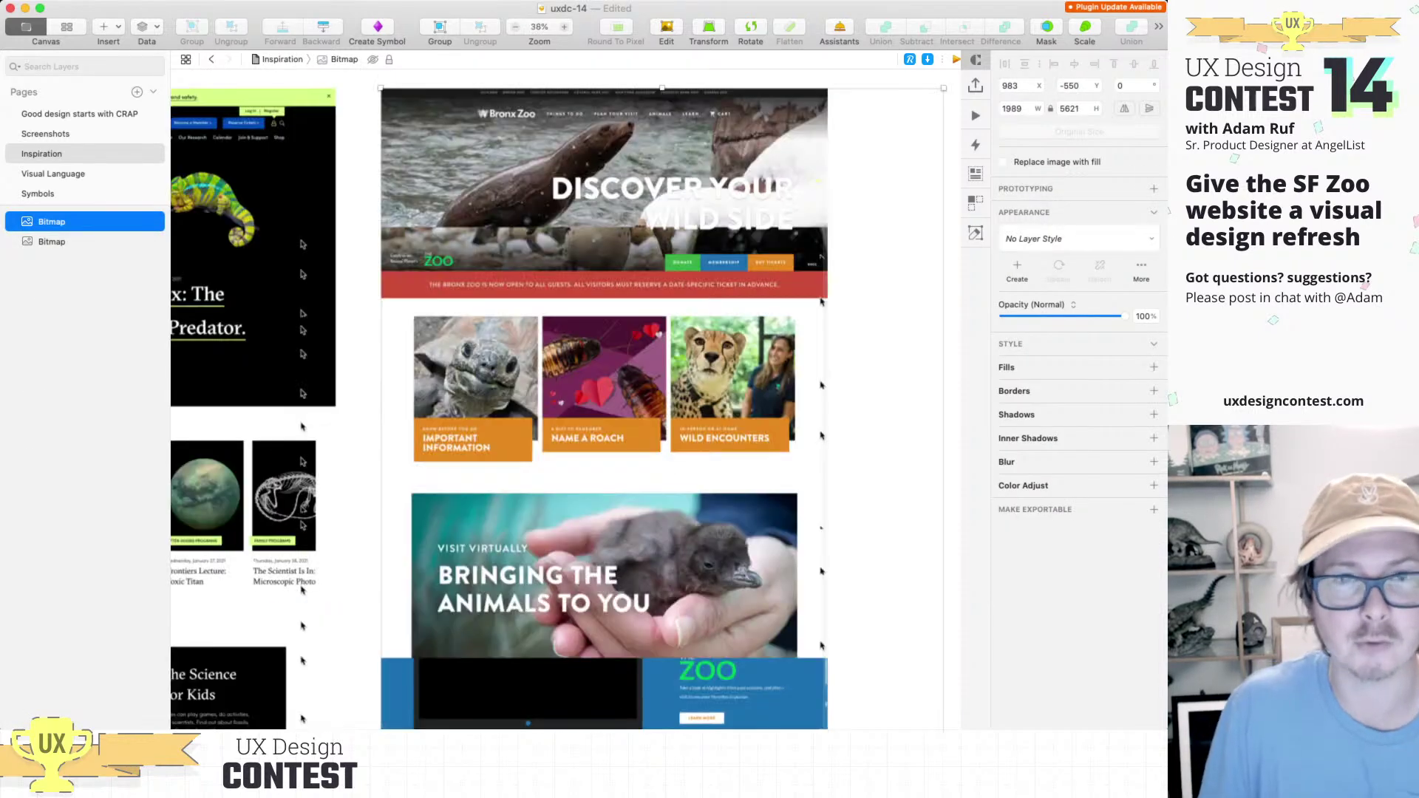
scroll(606, 281, up, 5)
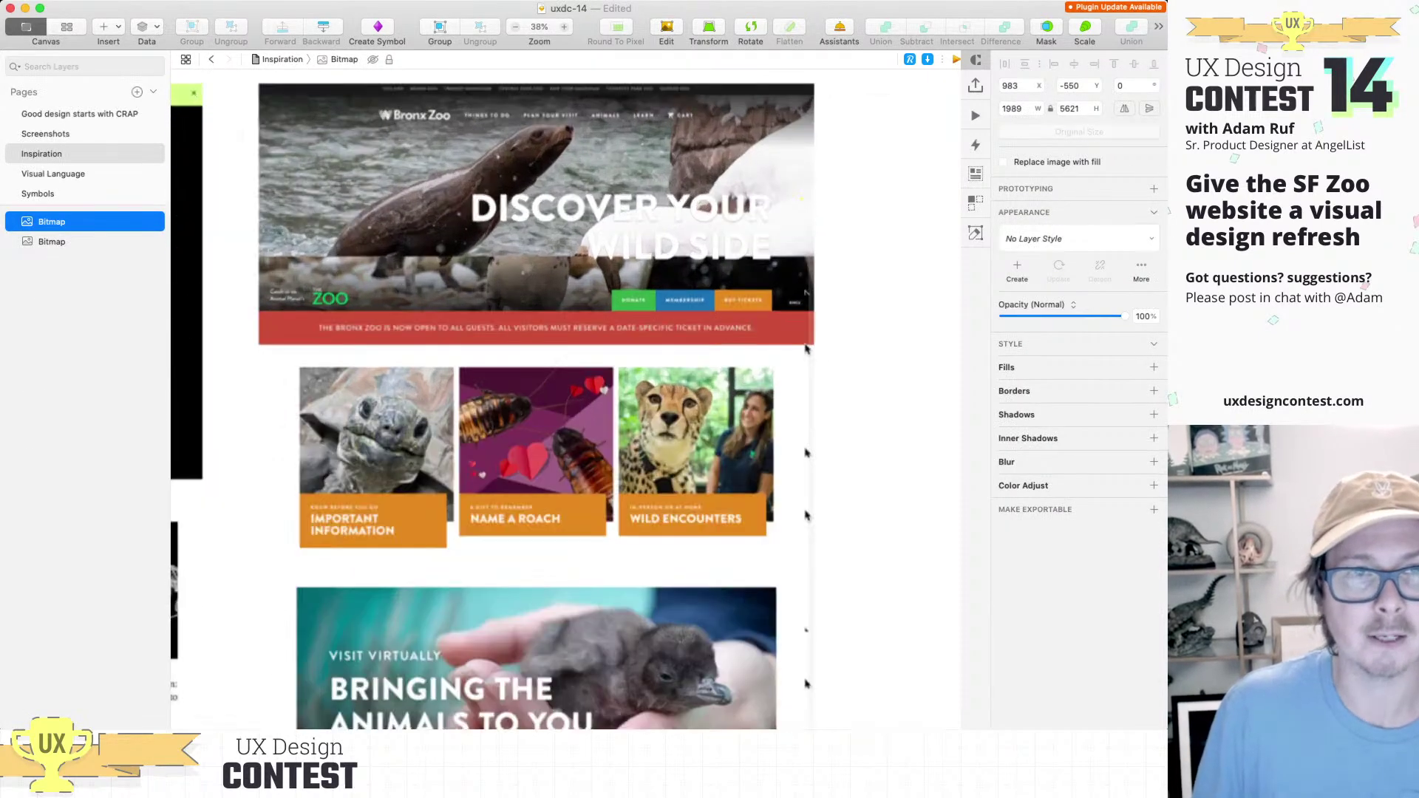
scroll(917, 566, down, 2)
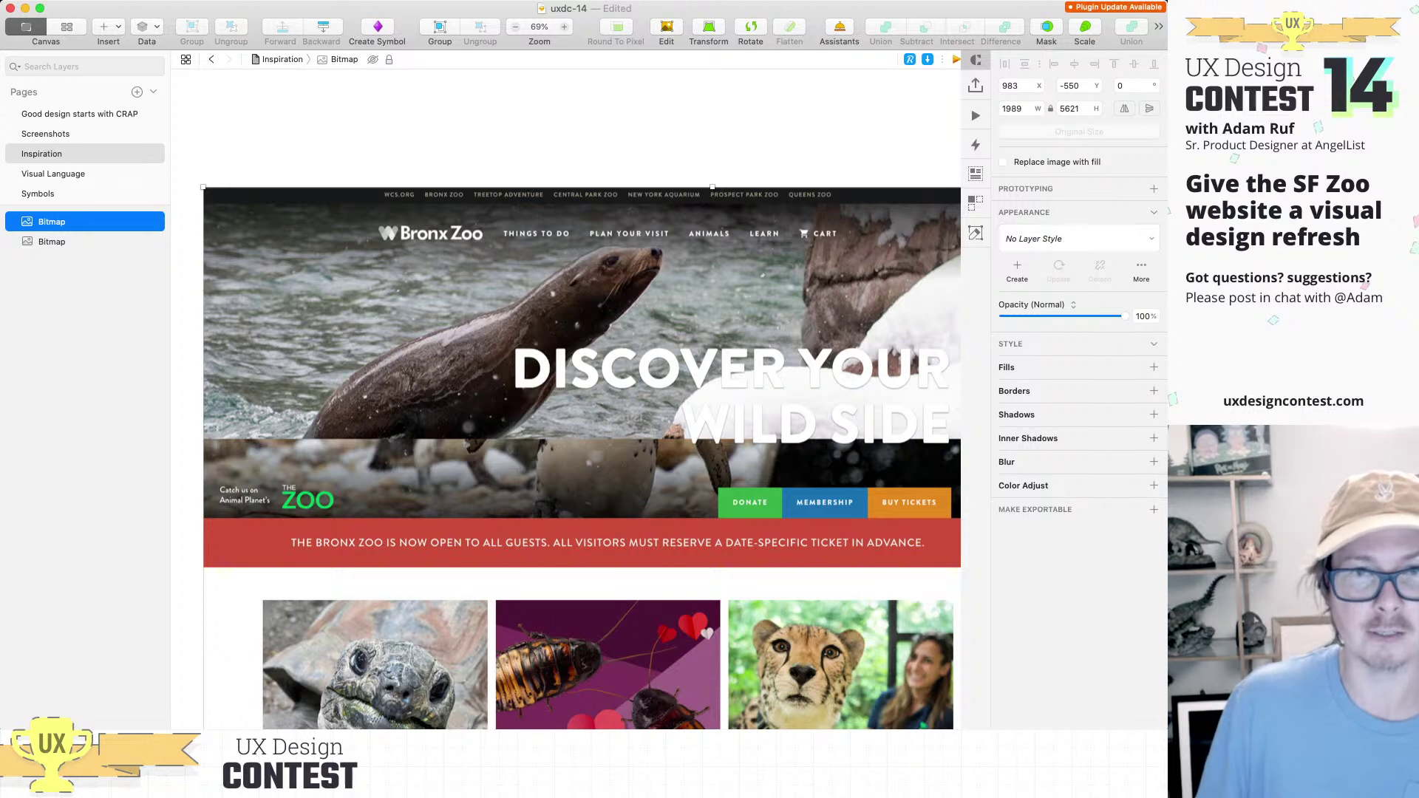
scroll(810, 522, down, 2)
scroll(810, 522, right, 5)
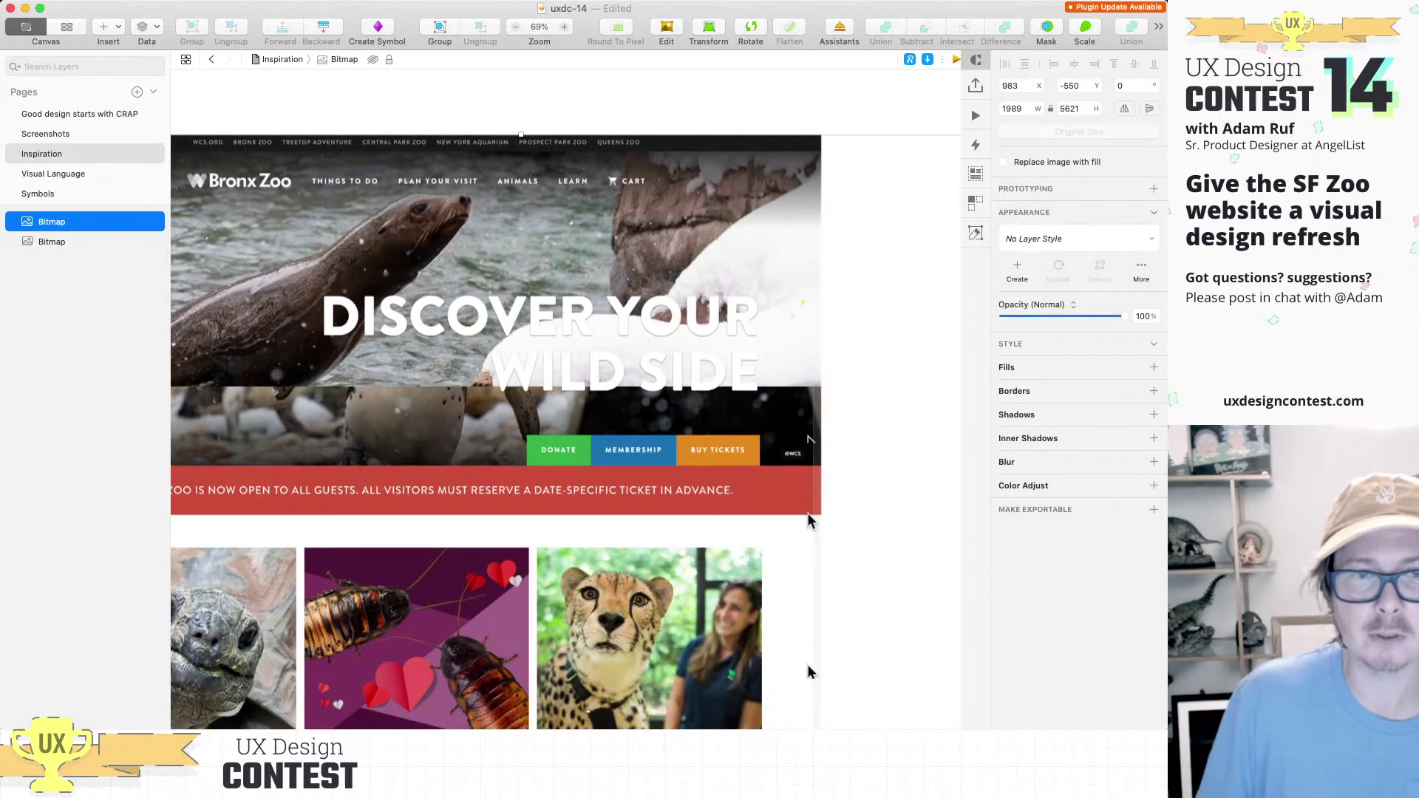
scroll(808, 665, left, 5)
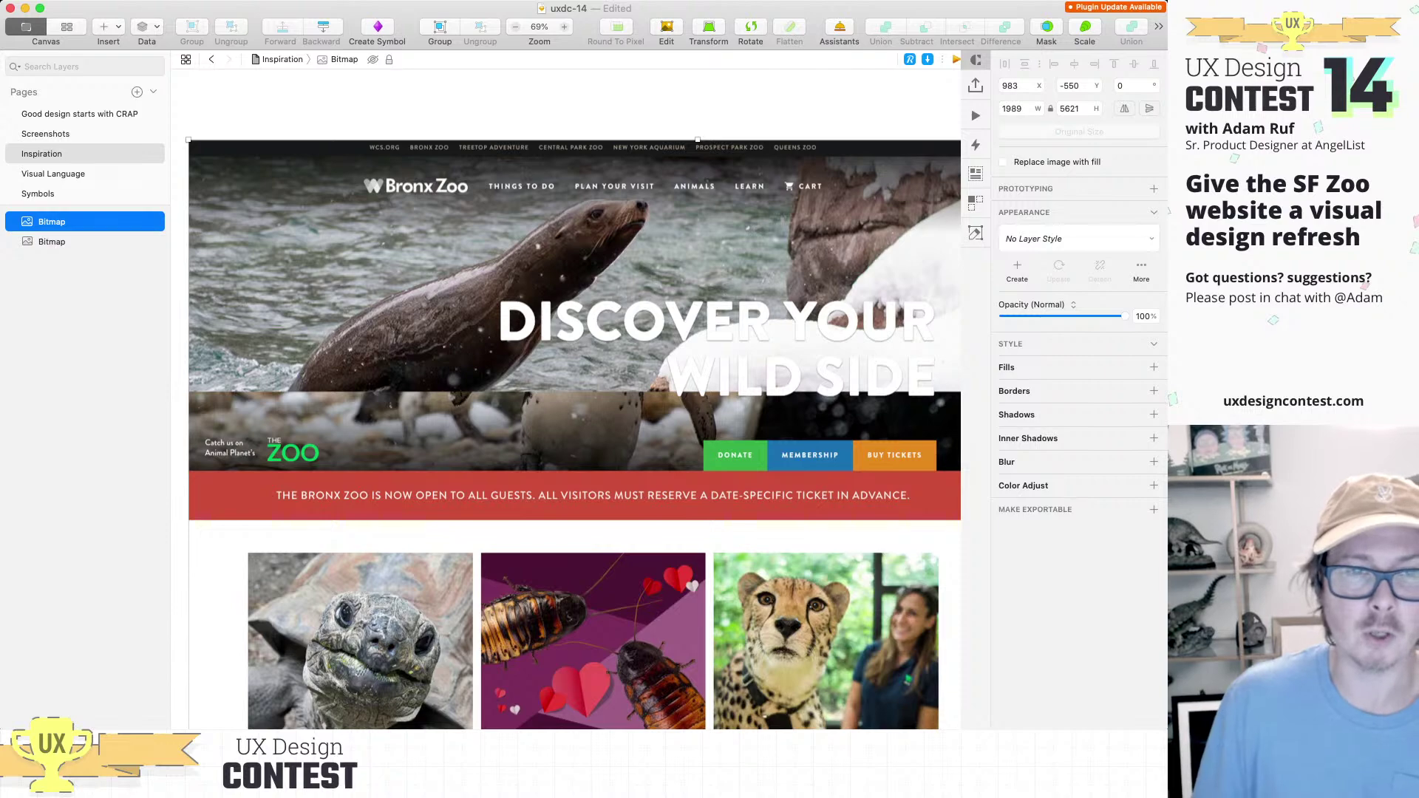
scroll(574, 407, down, 2)
scroll(574, 408, left, 1)
Step: Scroll through the Bronx Zoo animal cards, then return to the Visual Language page
scroll(566, 399, down, 5)
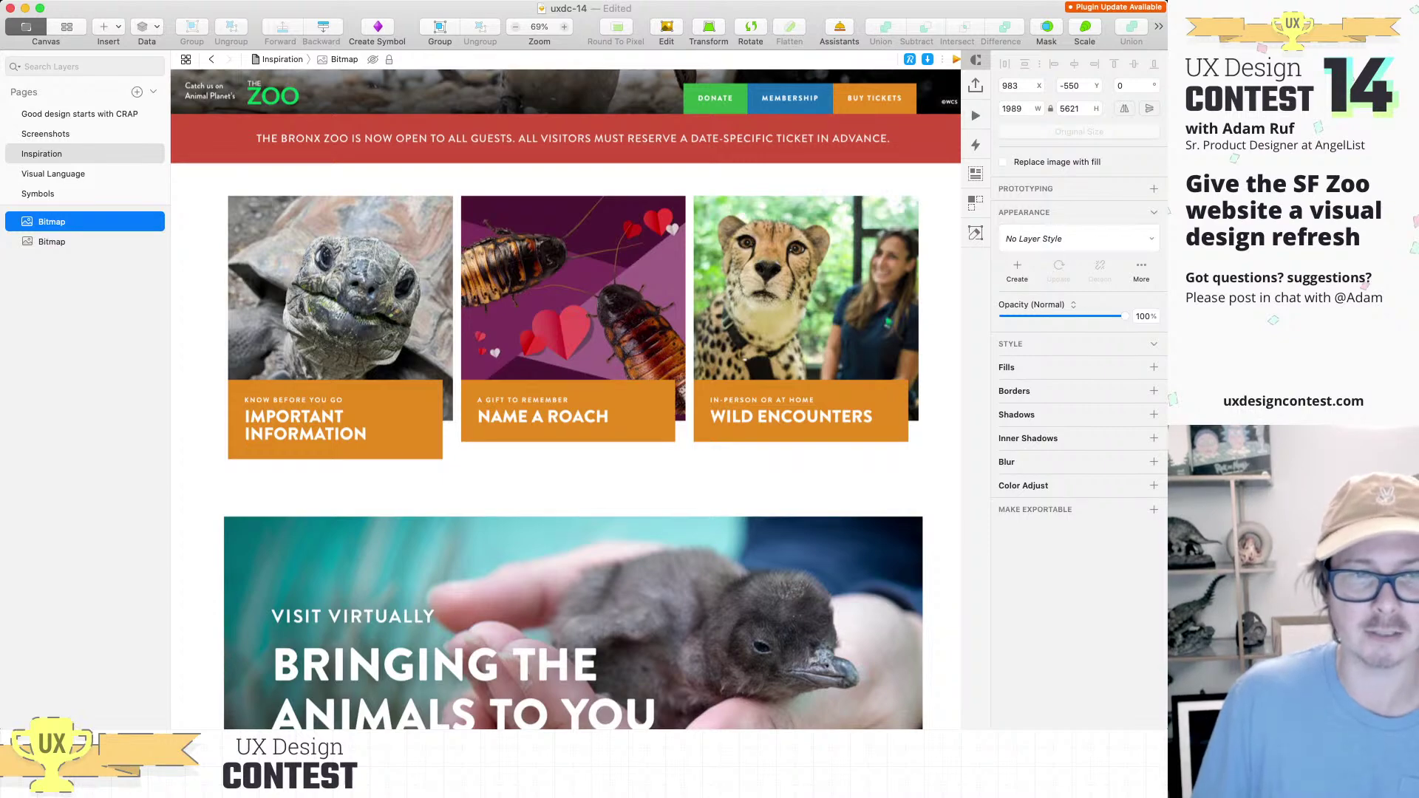
scroll(568, 399, down, 2)
scroll(568, 399, down, 5)
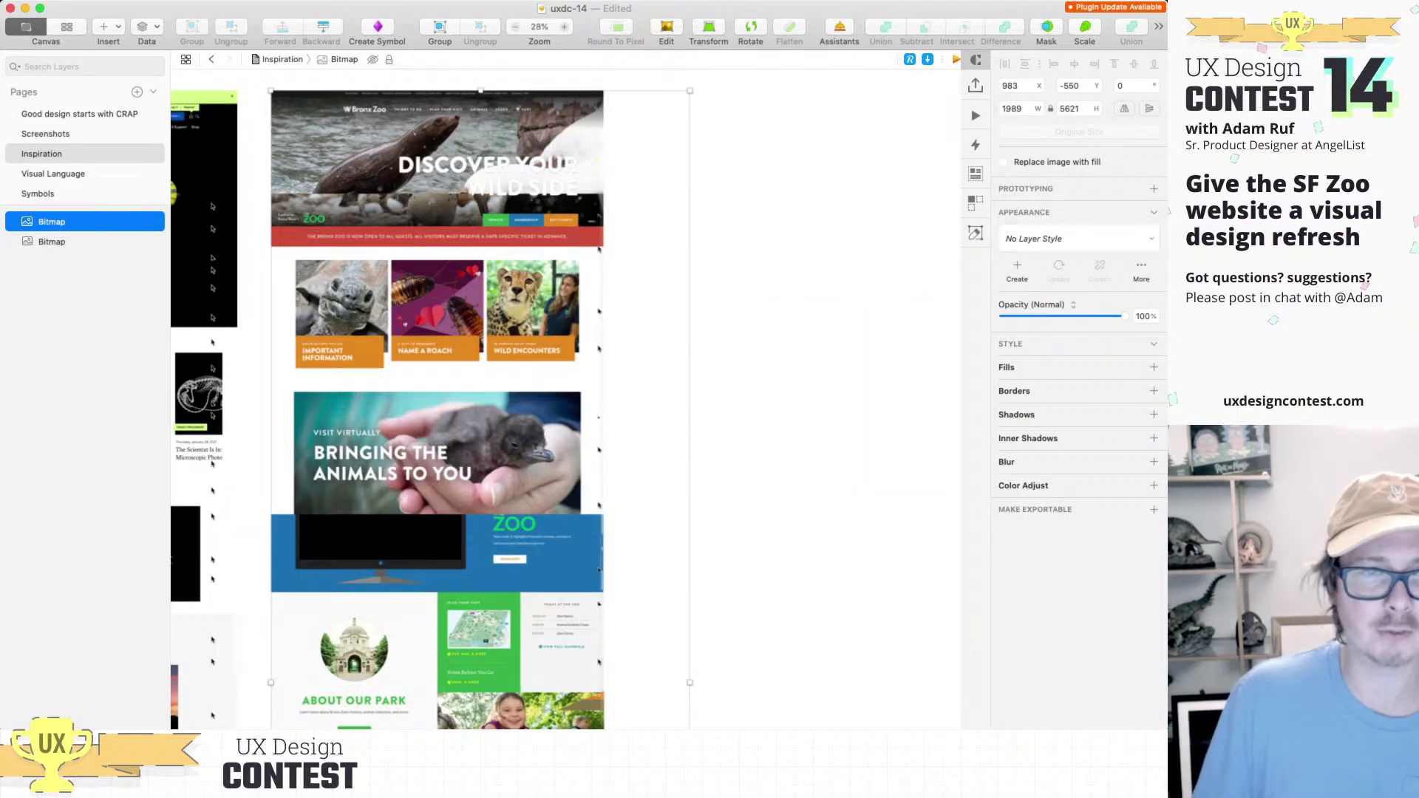
scroll(309, 265, up, 3)
scroll(750, 362, down, 3)
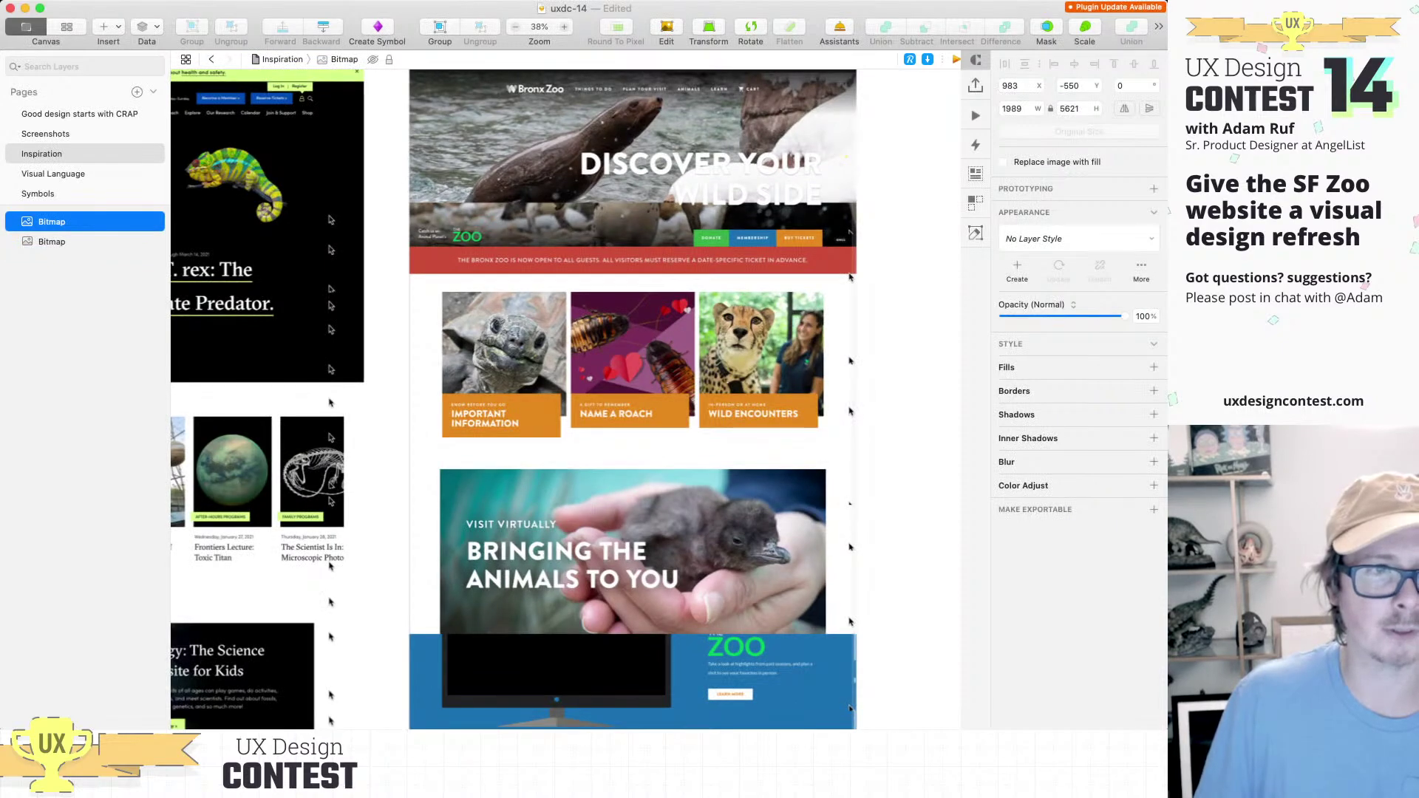
key(Page_Down)
scroll(566, 399, left, 3)
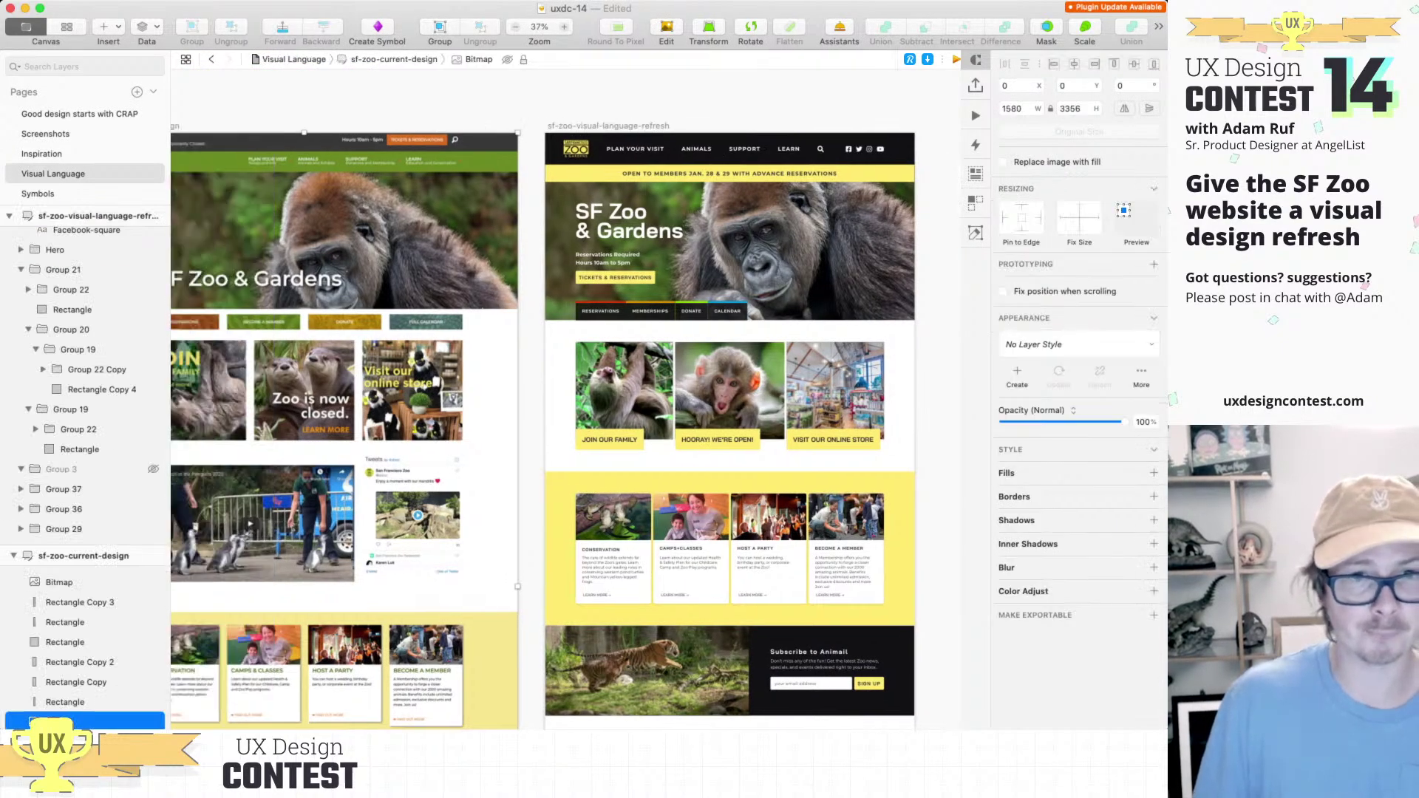
scroll(565, 399, right, 1)
scroll(565, 399, left, 1)
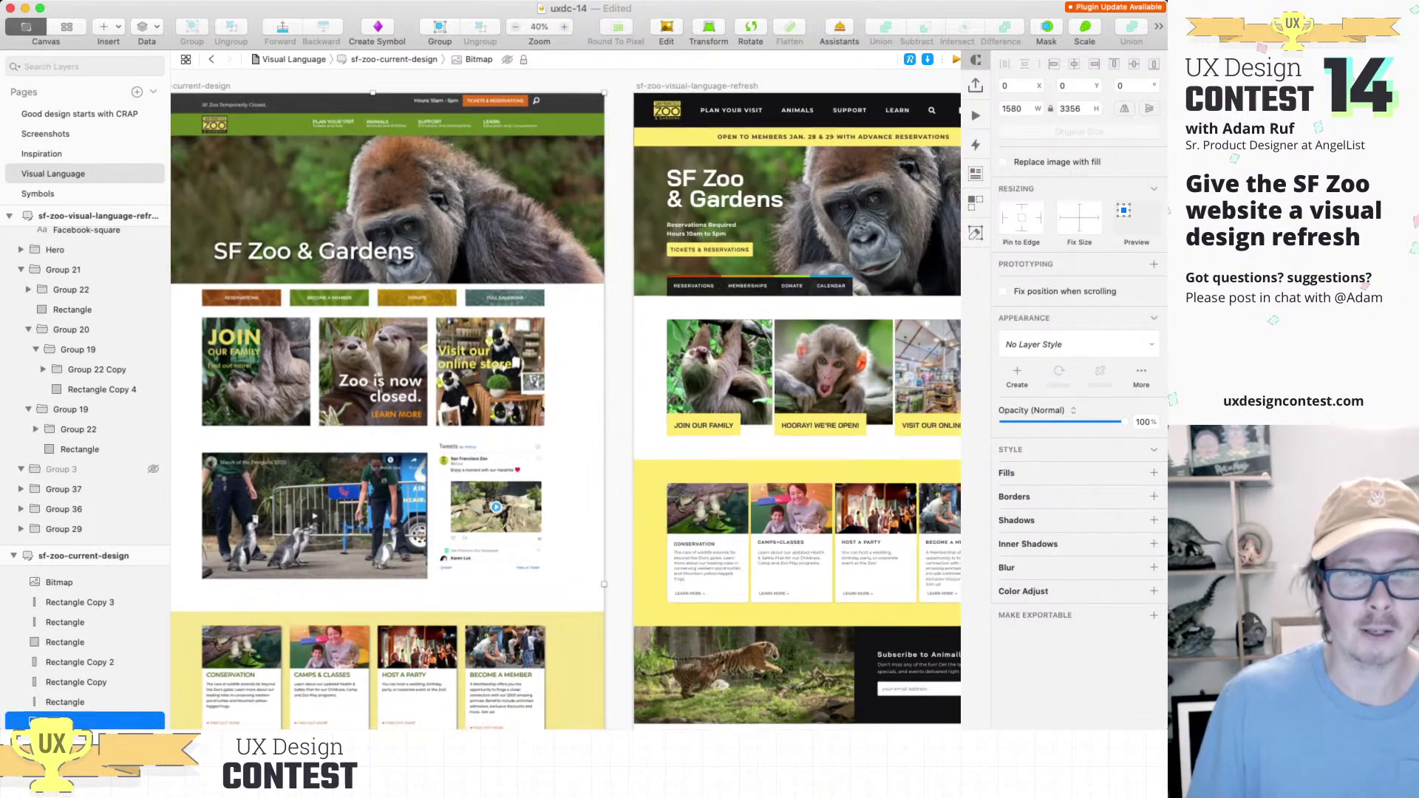
scroll(565, 399, up, 2)
scroll(565, 399, right, 2)
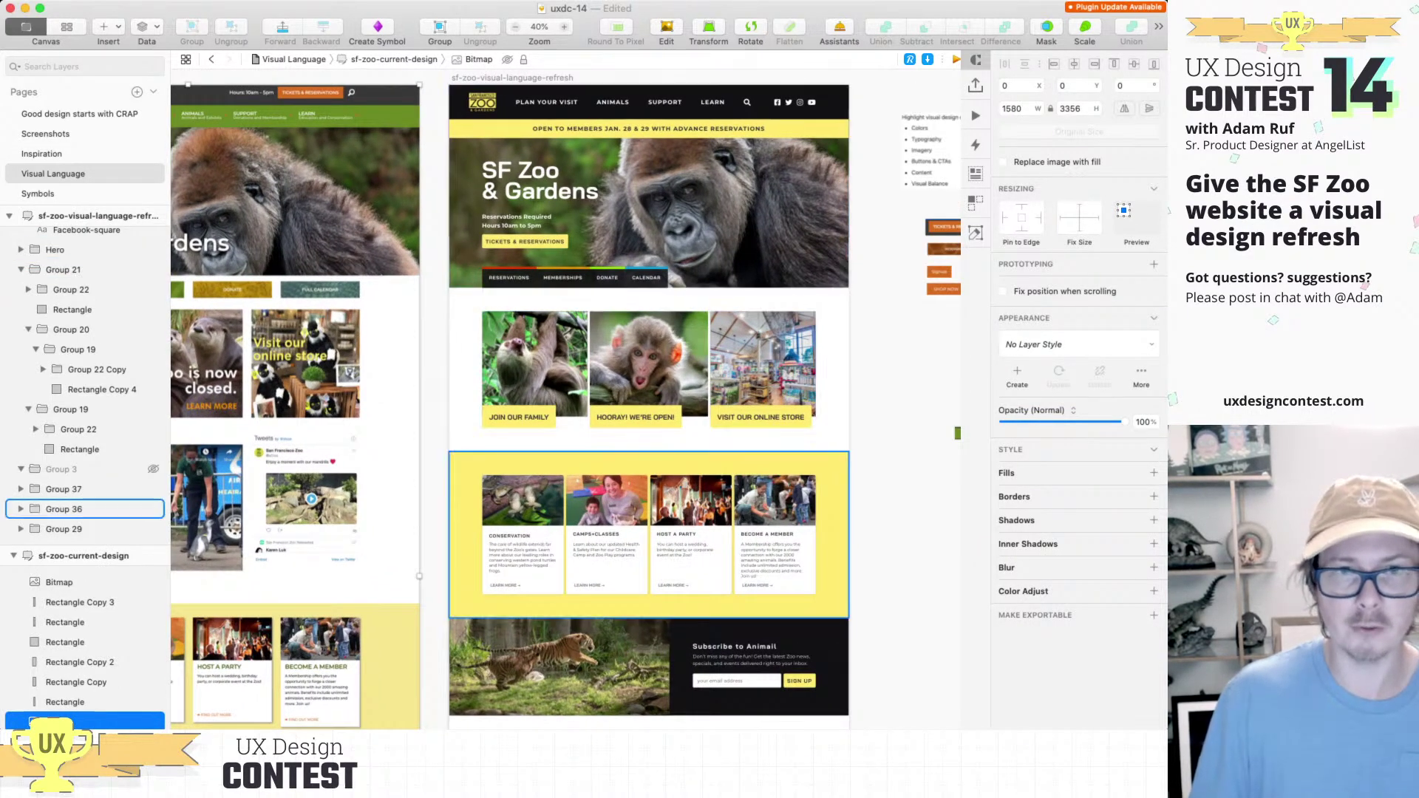
scroll(566, 399, left, 6)
scroll(227, 410, up, 5)
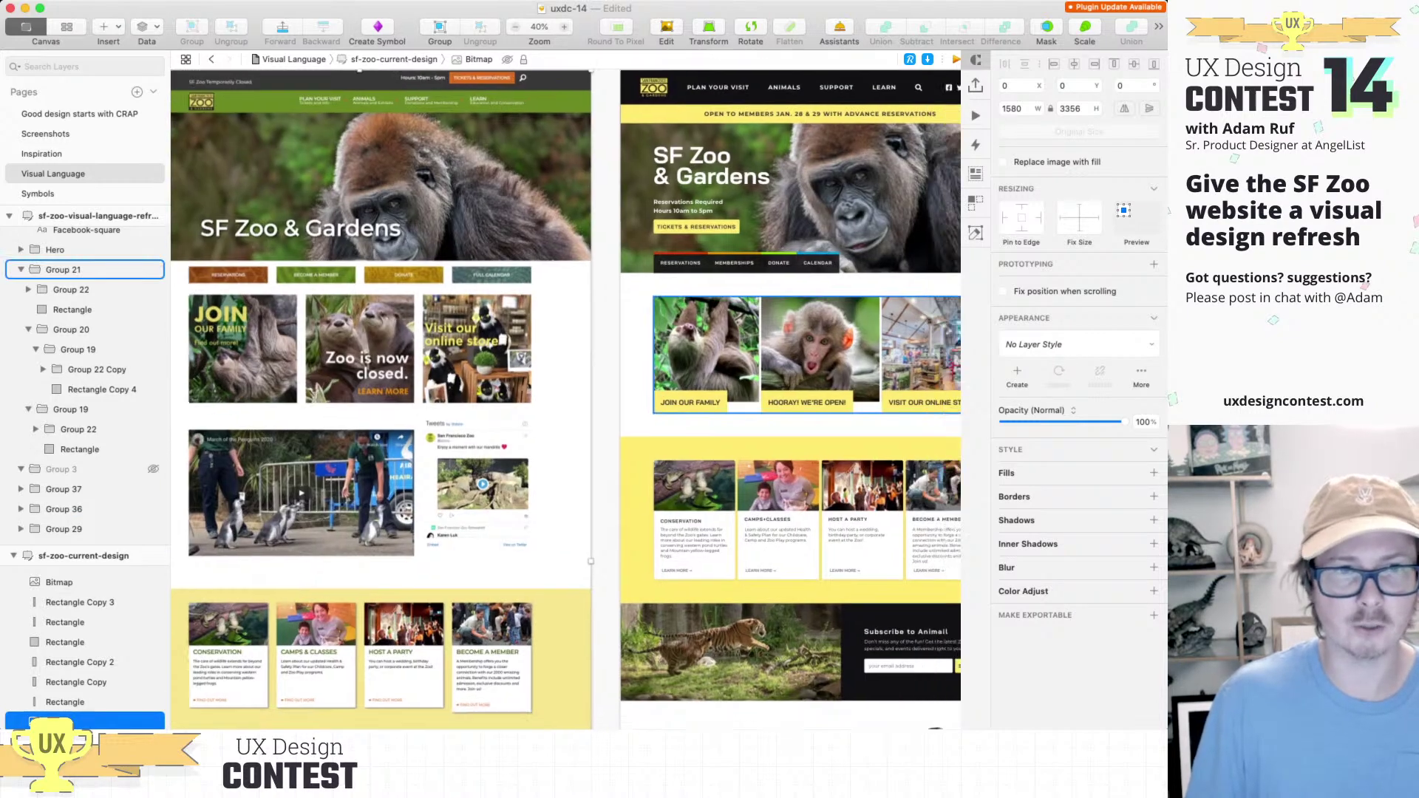
scroll(307, 352, down, 4)
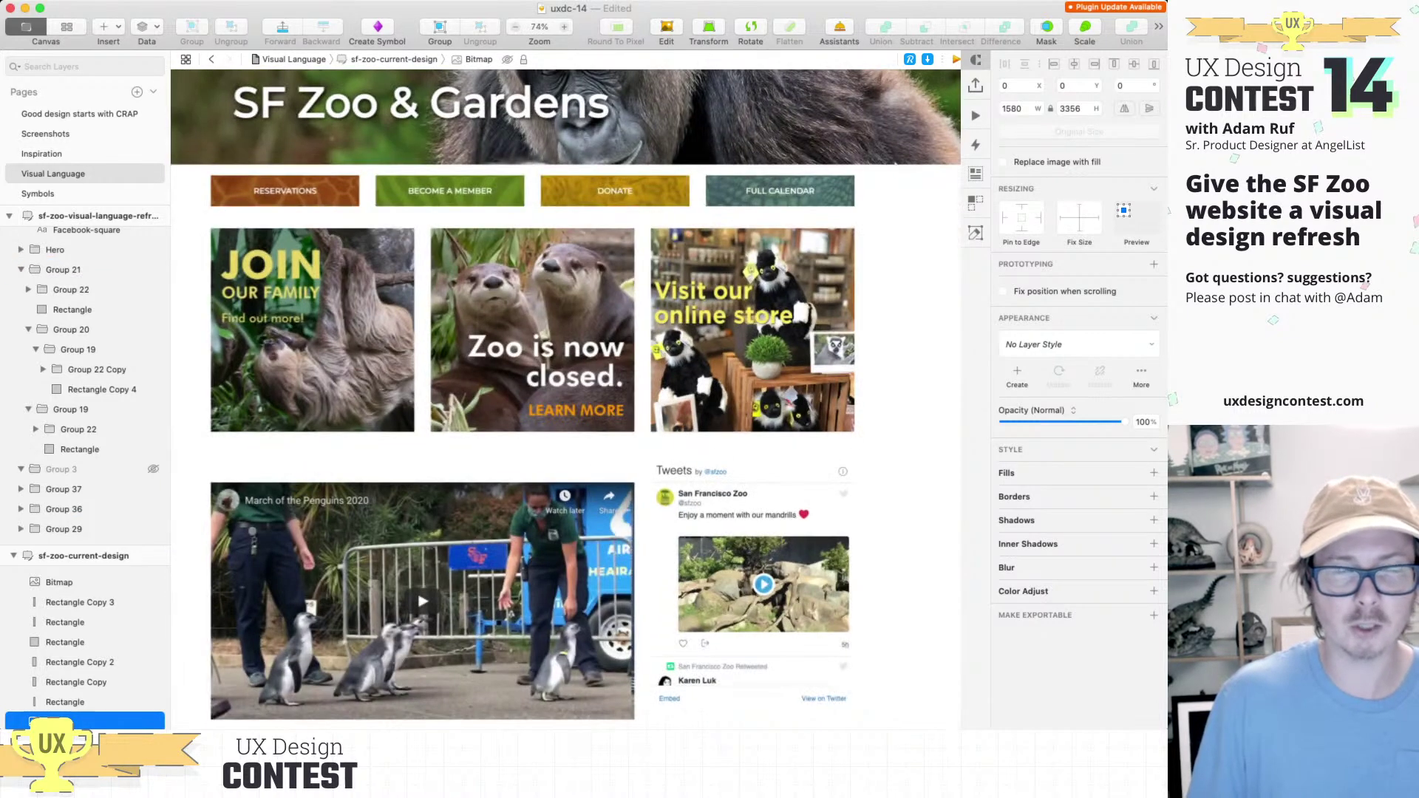
scroll(288, 344, up, 5)
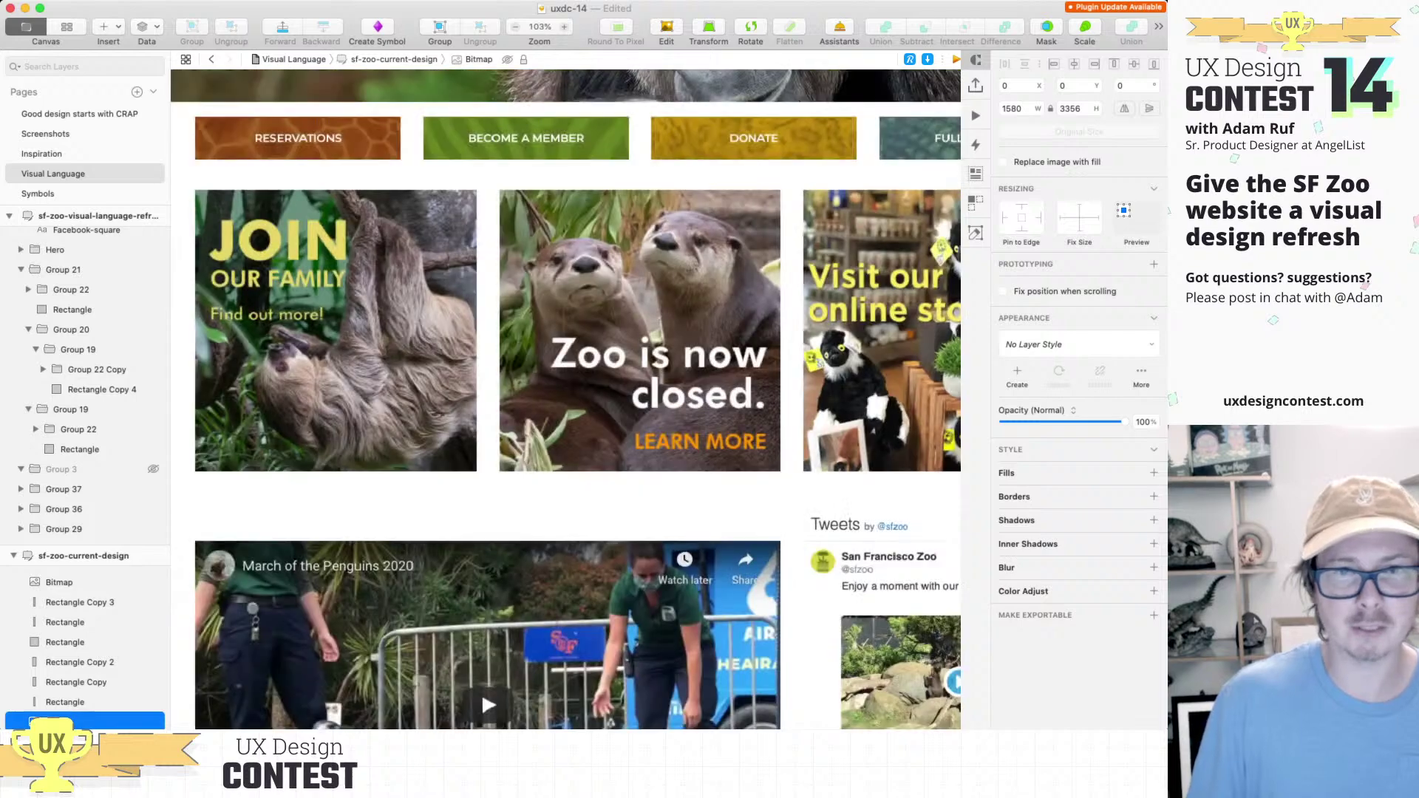
drag(481, 691, 424, 682)
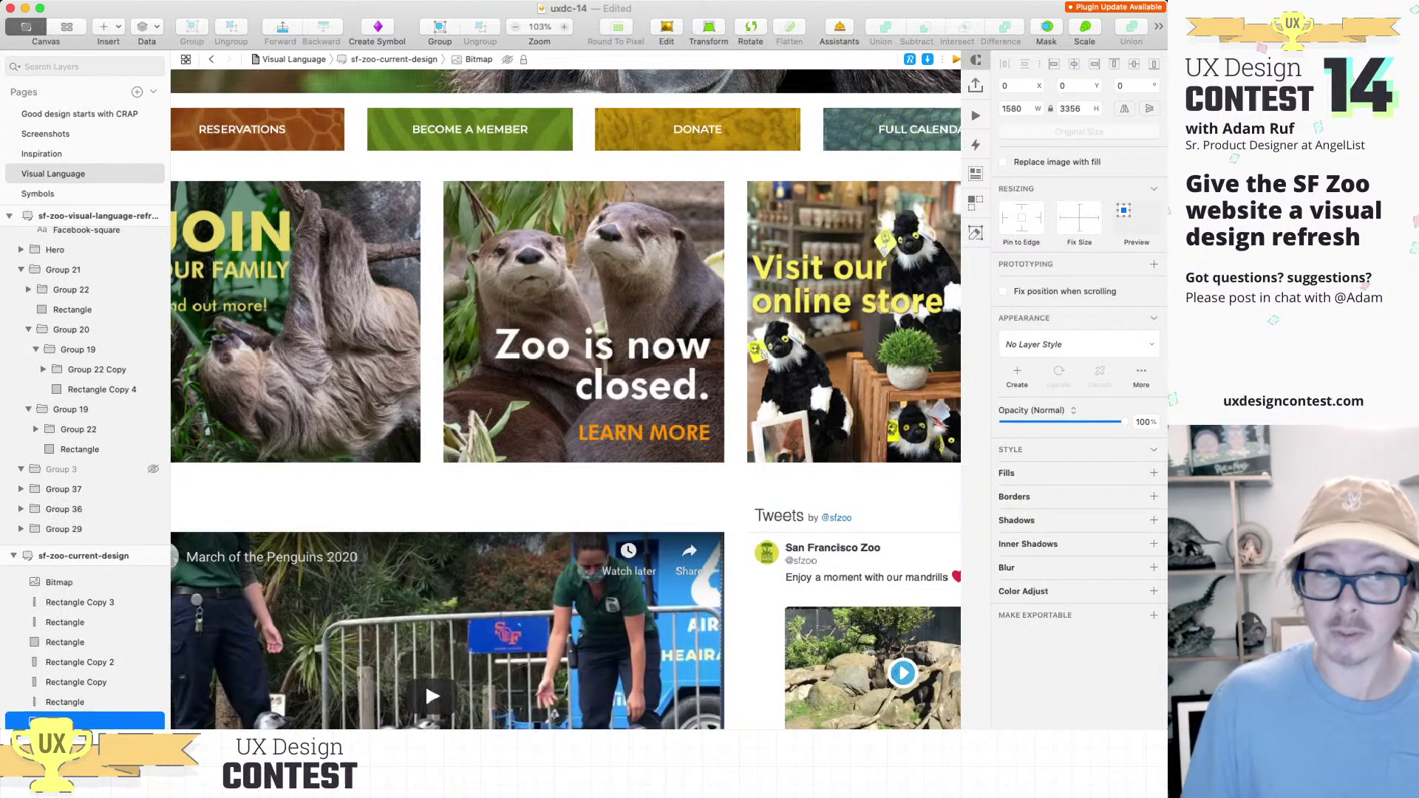
drag(425, 683, 511, 694)
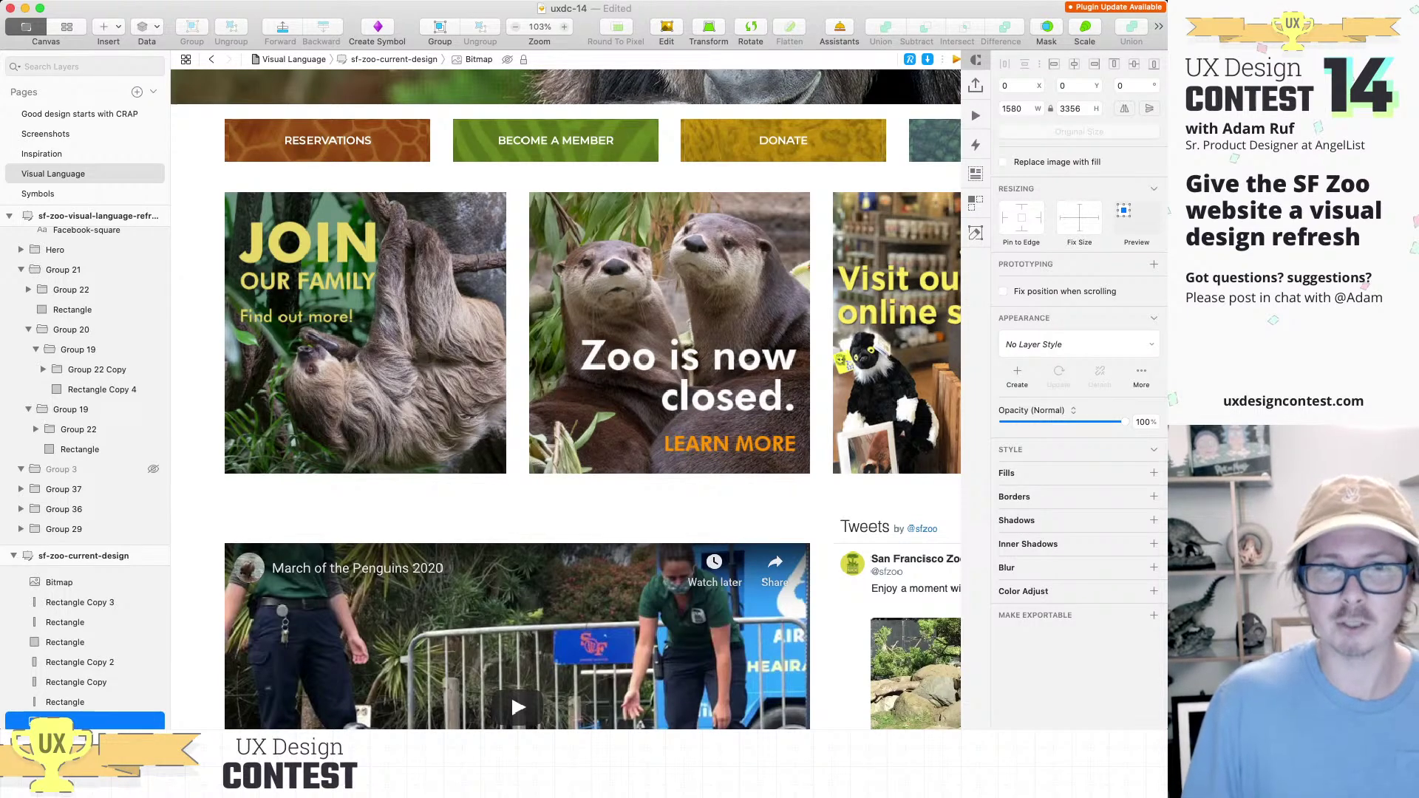
scroll(566, 399, right, 5)
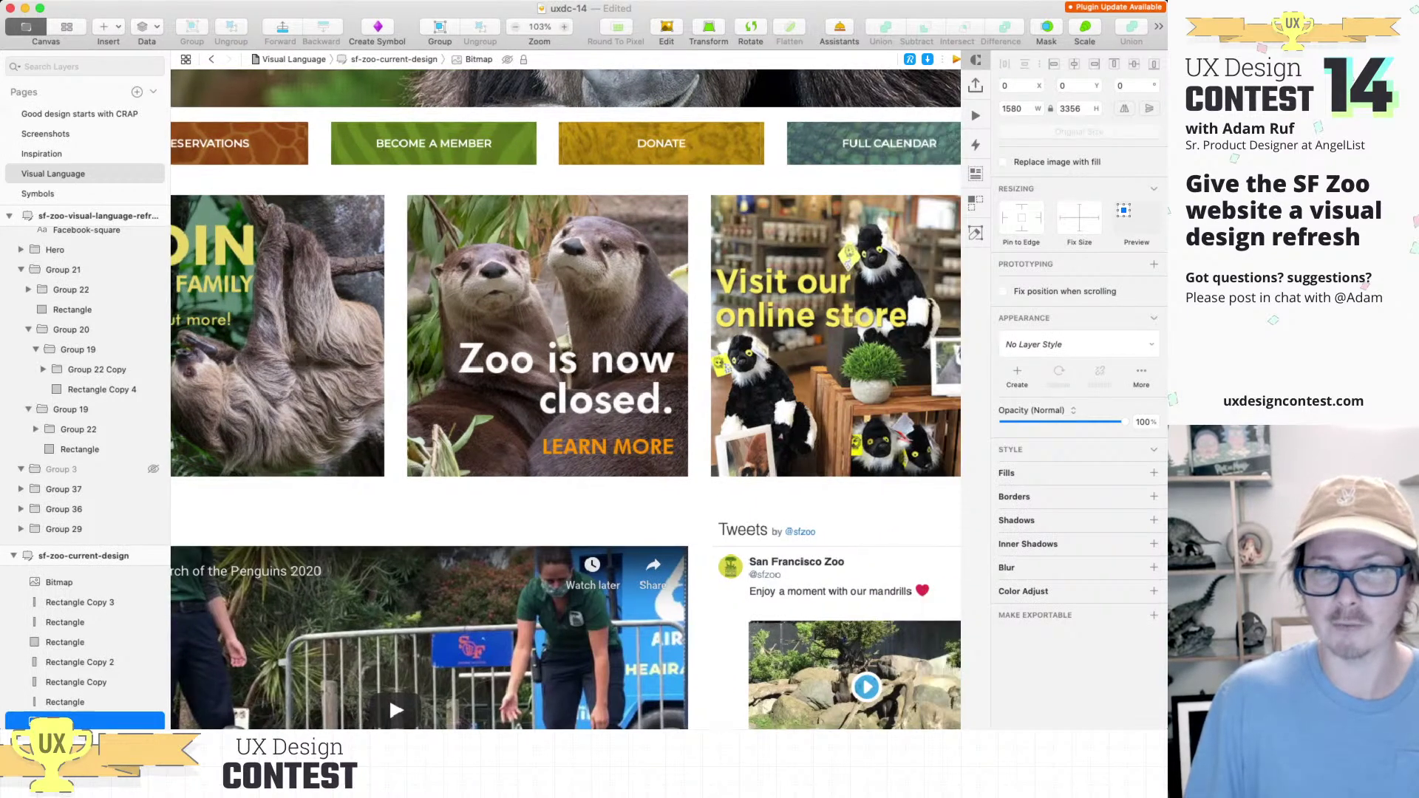
key(super+Tab)
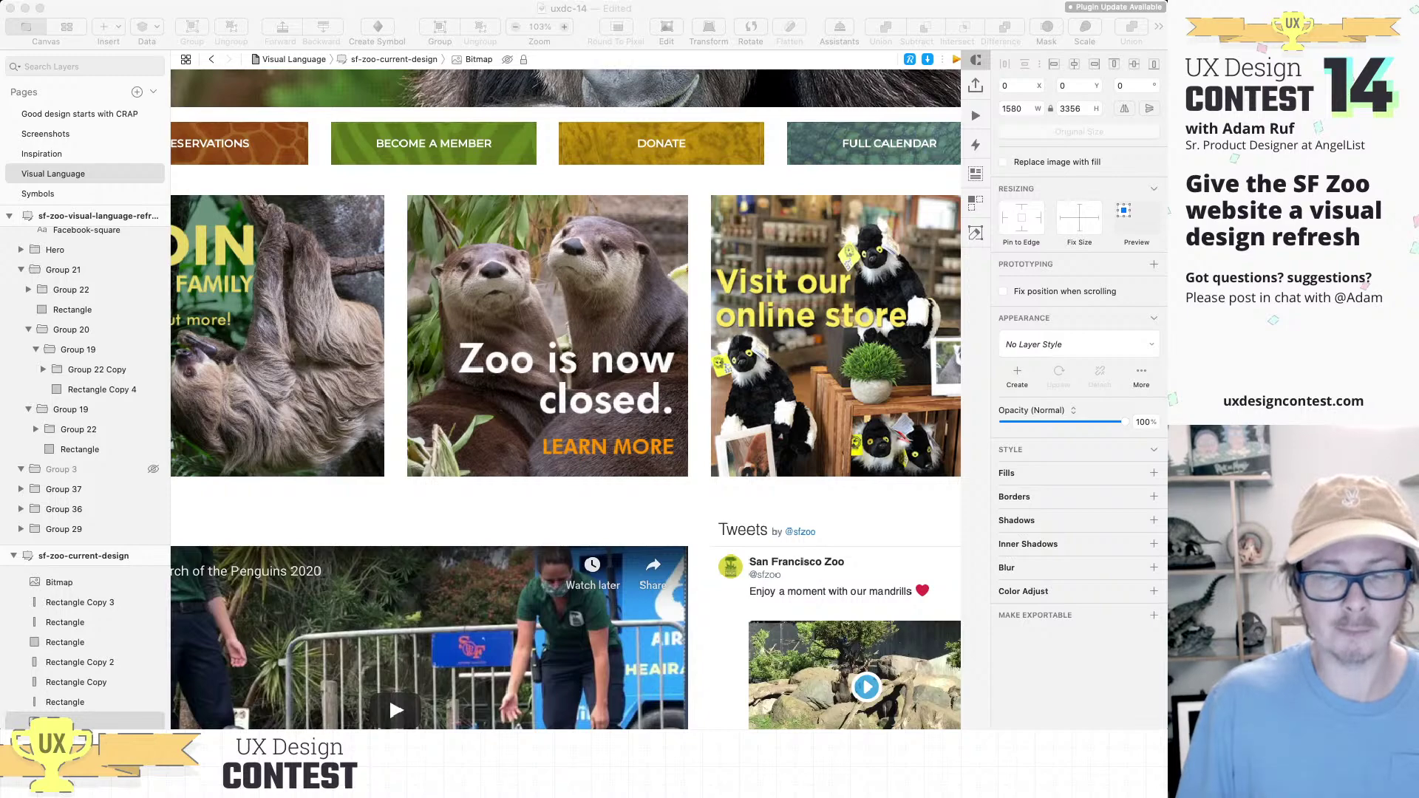
key(super+Tab)
scroll(388, 697, down, 5)
key(super+minus)
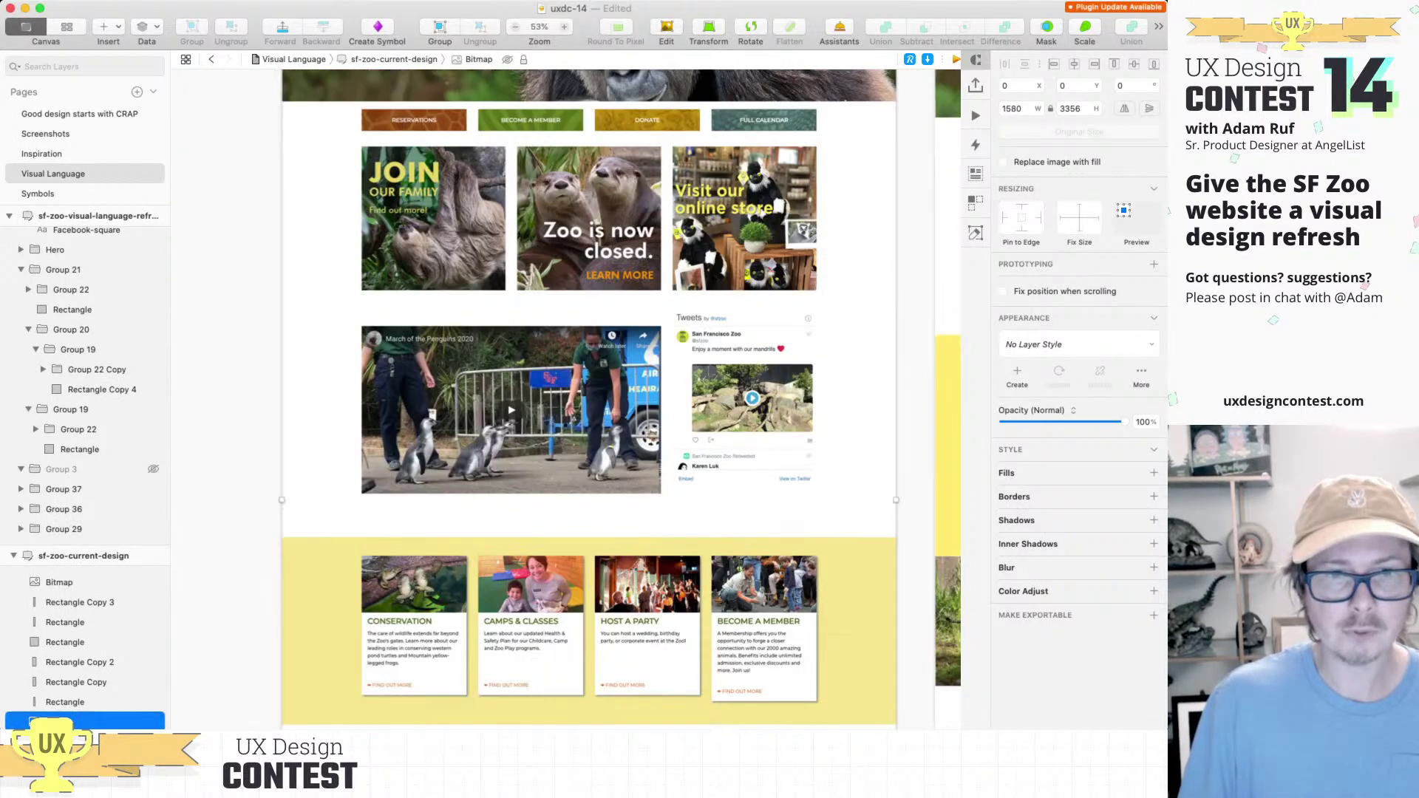
scroll(473, 399, down, 3)
scroll(443, 333, up, 3)
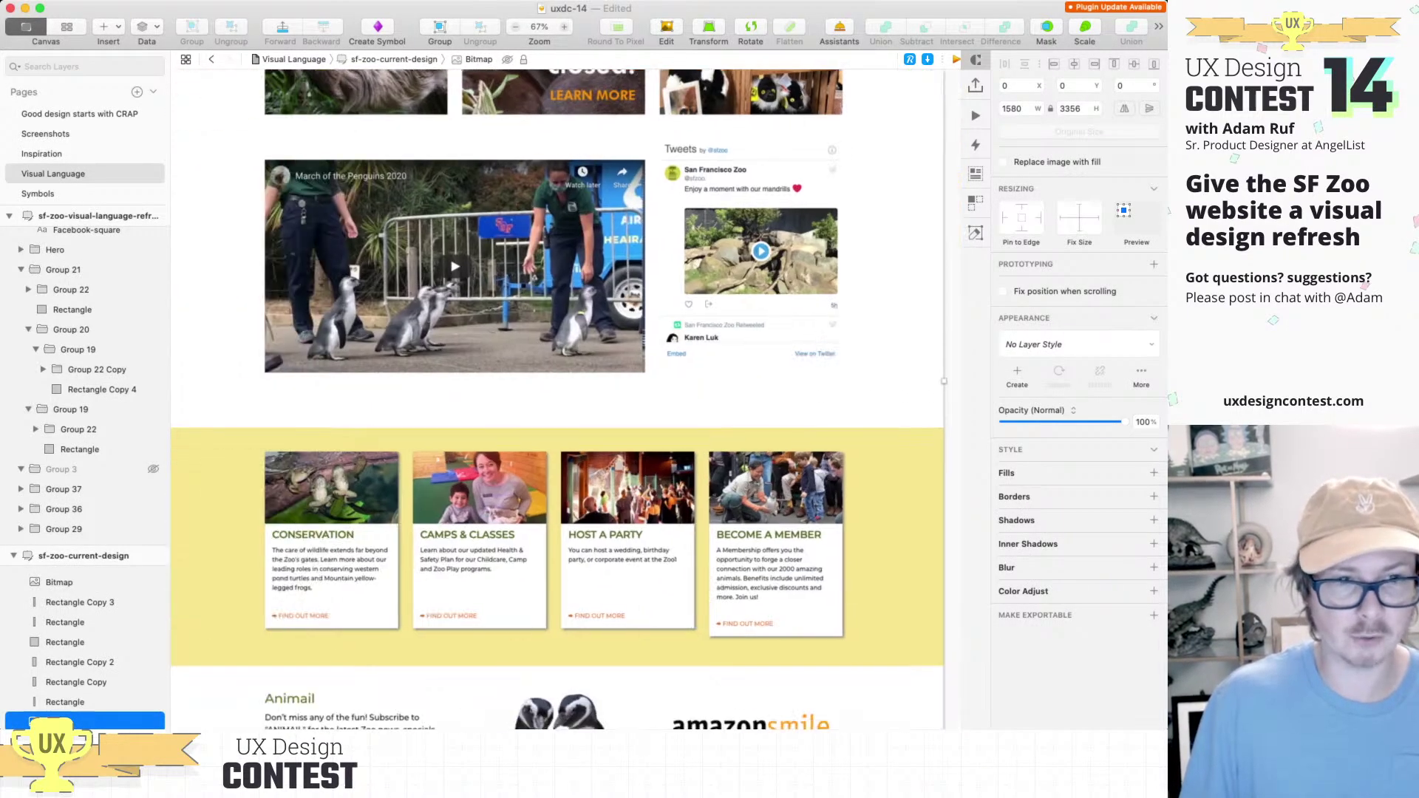
scroll(566, 399, down, 3)
scroll(566, 399, up, 3)
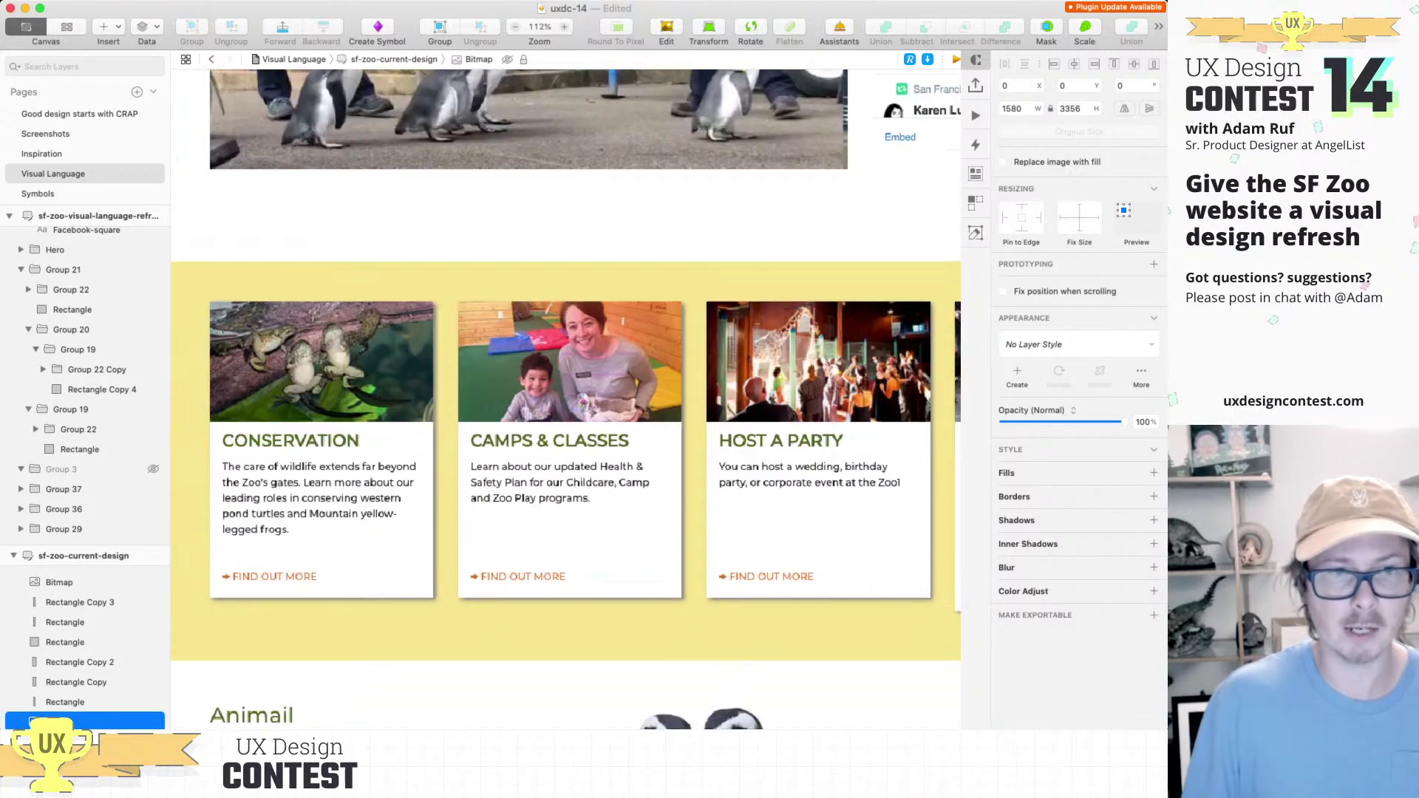
scroll(565, 399, down, 3)
scroll(566, 399, right, 5)
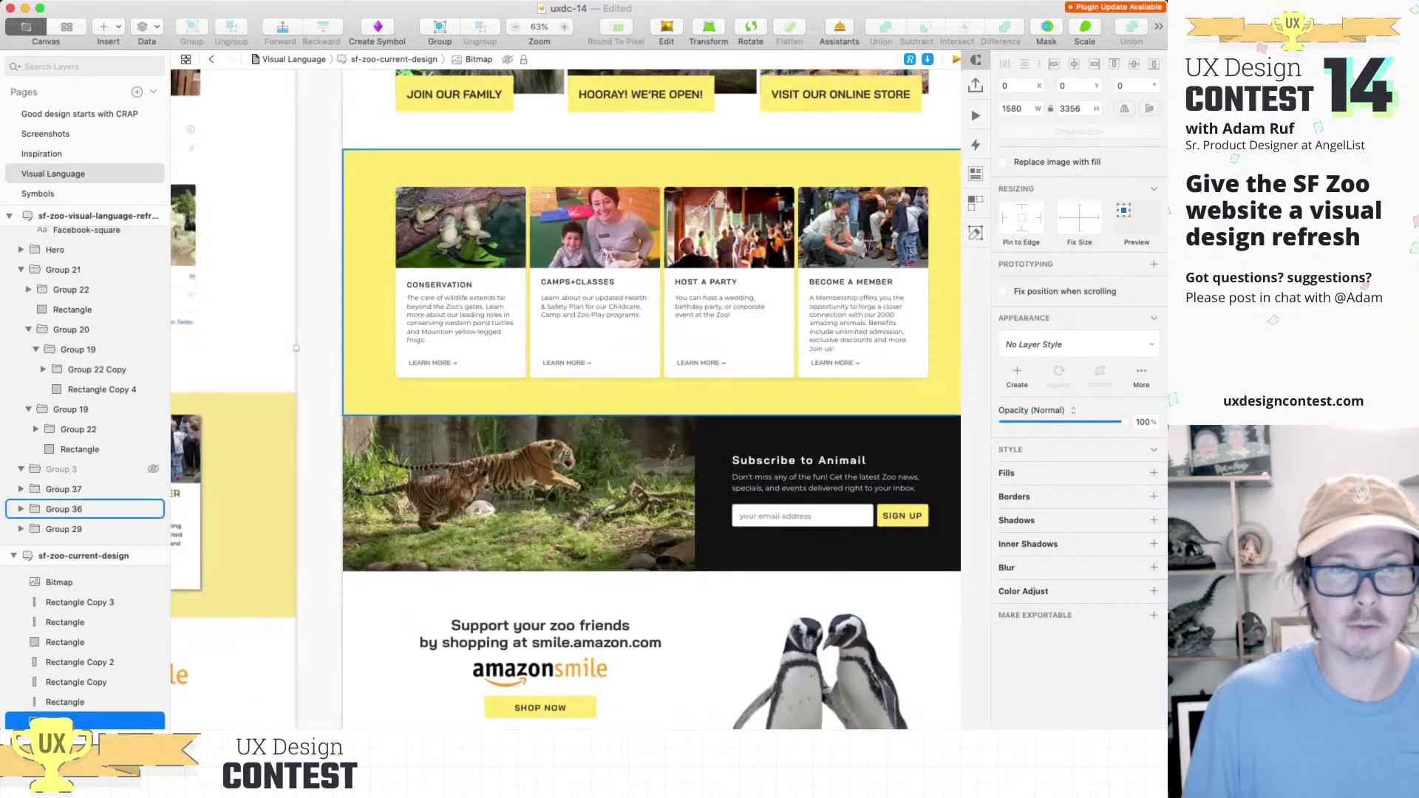
double_click(461, 295)
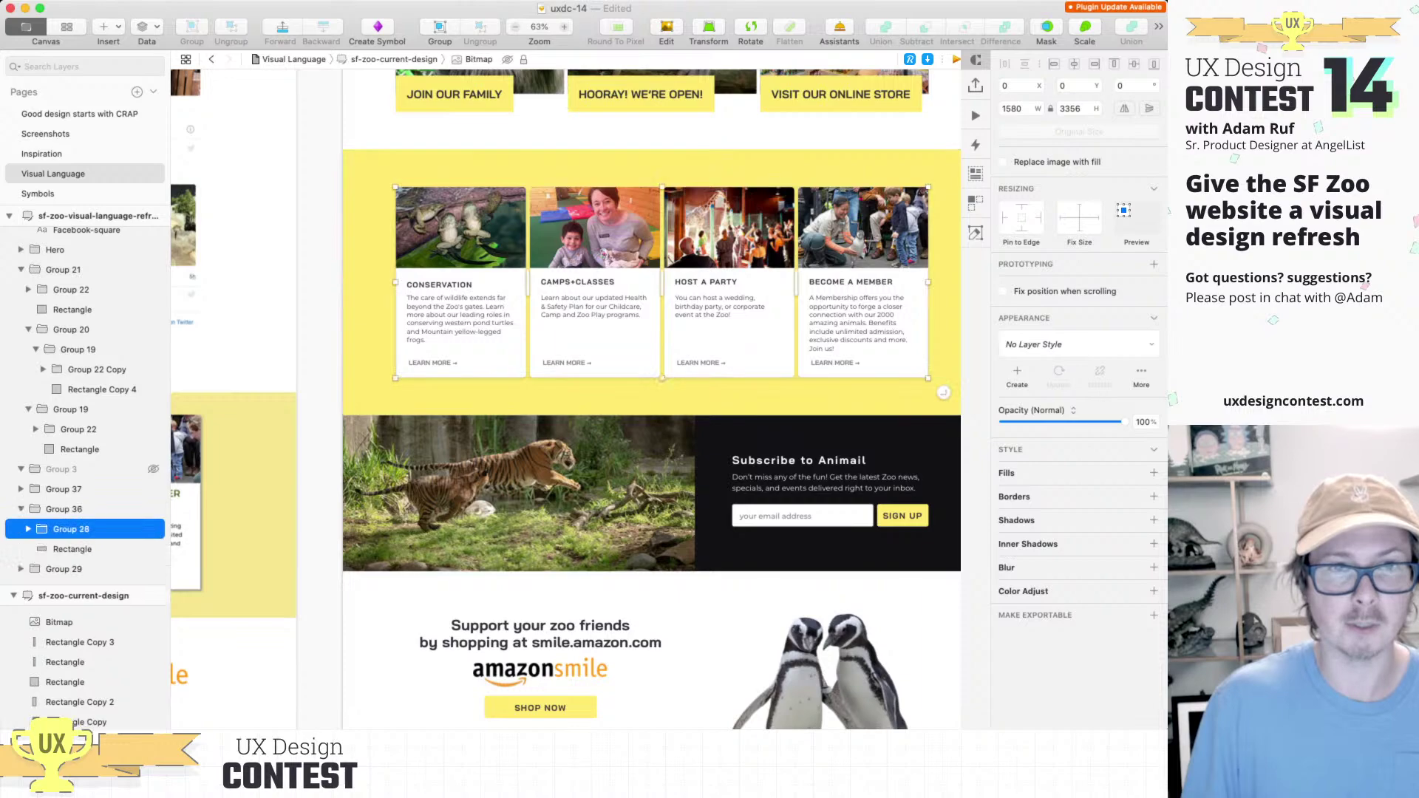
double_click(461, 296)
scroll(651, 399, left, 5)
scroll(650, 399, up, 3)
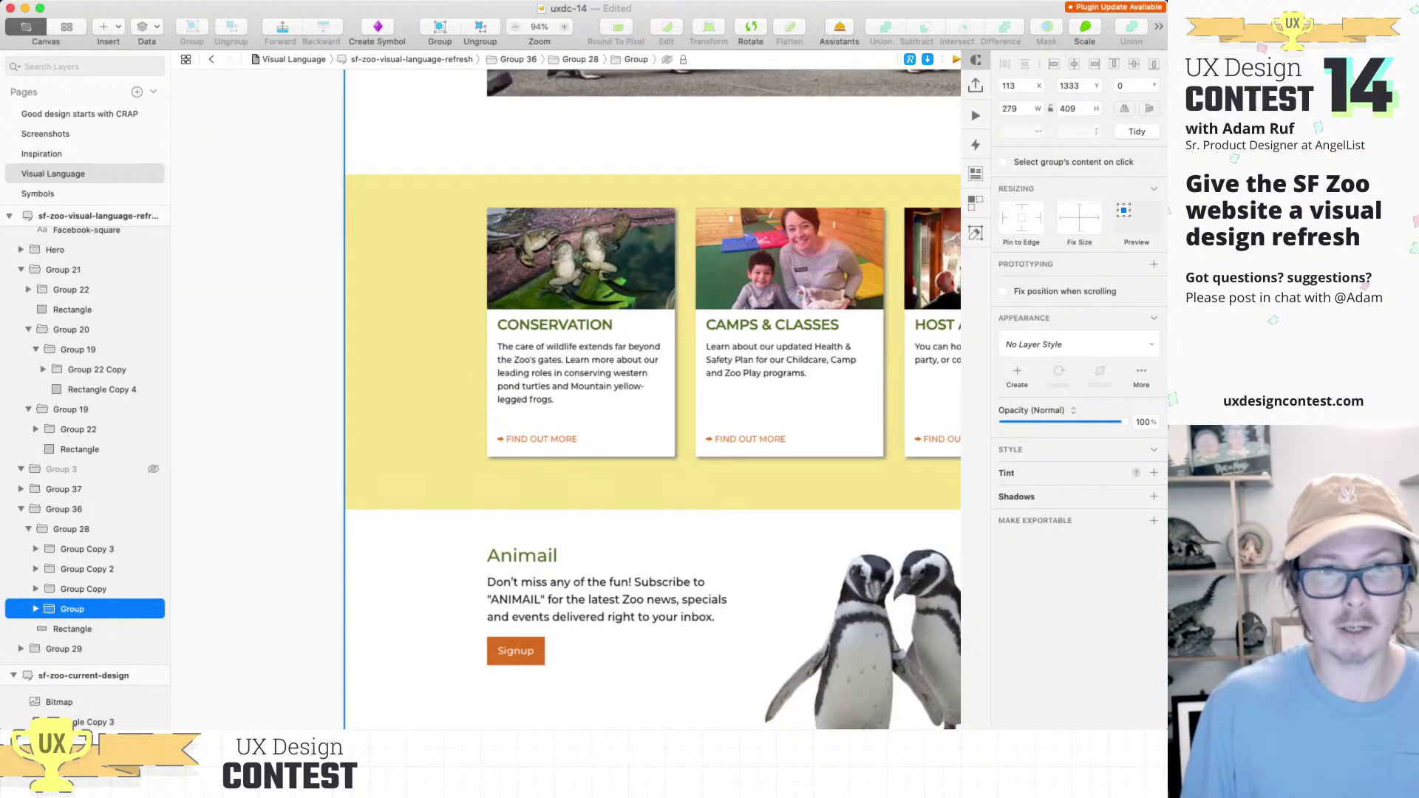
key(cmd+v)
drag(580, 400, 712, 409)
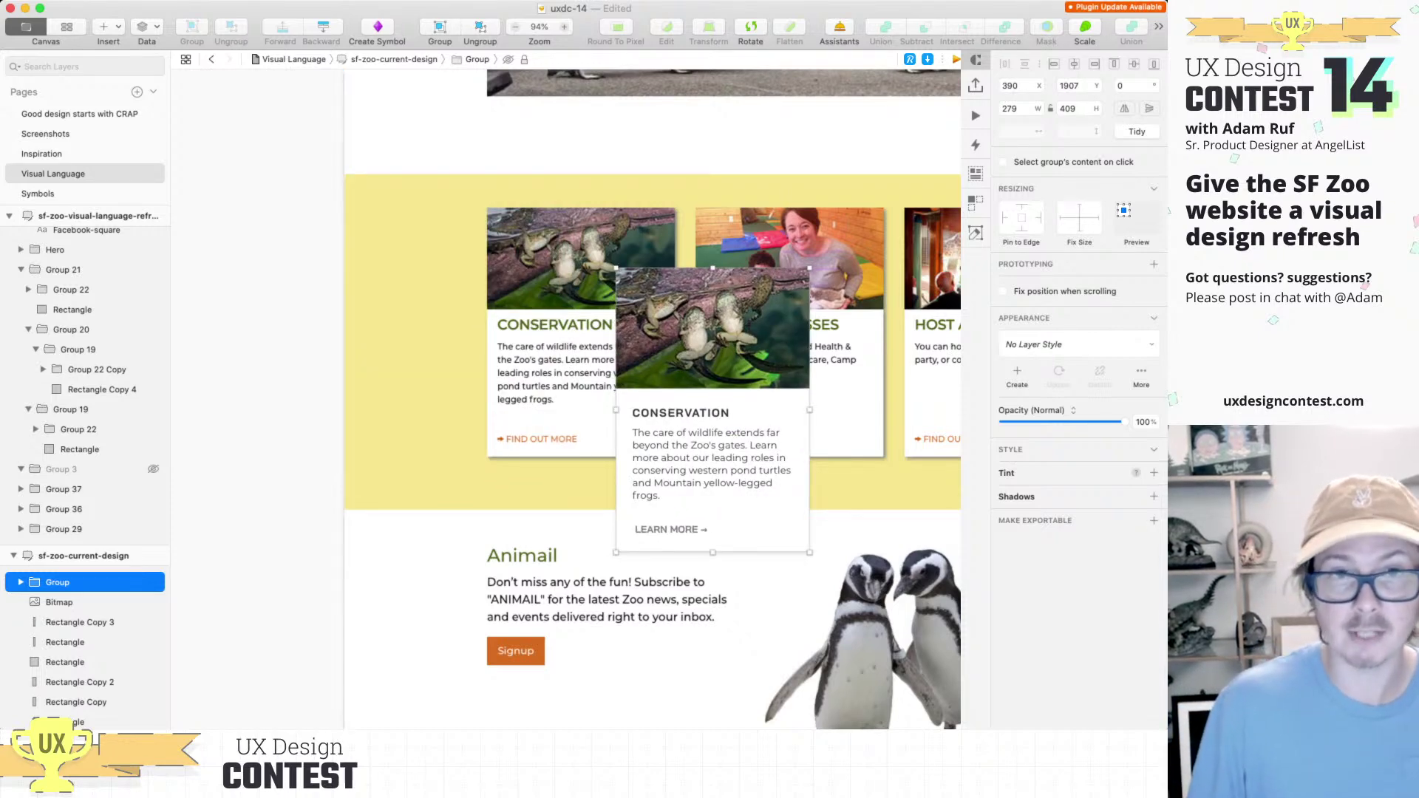
drag(712, 409, 827, 548)
key(super+minus)
scroll(652, 418, right, 6)
scroll(661, 420, up, 5)
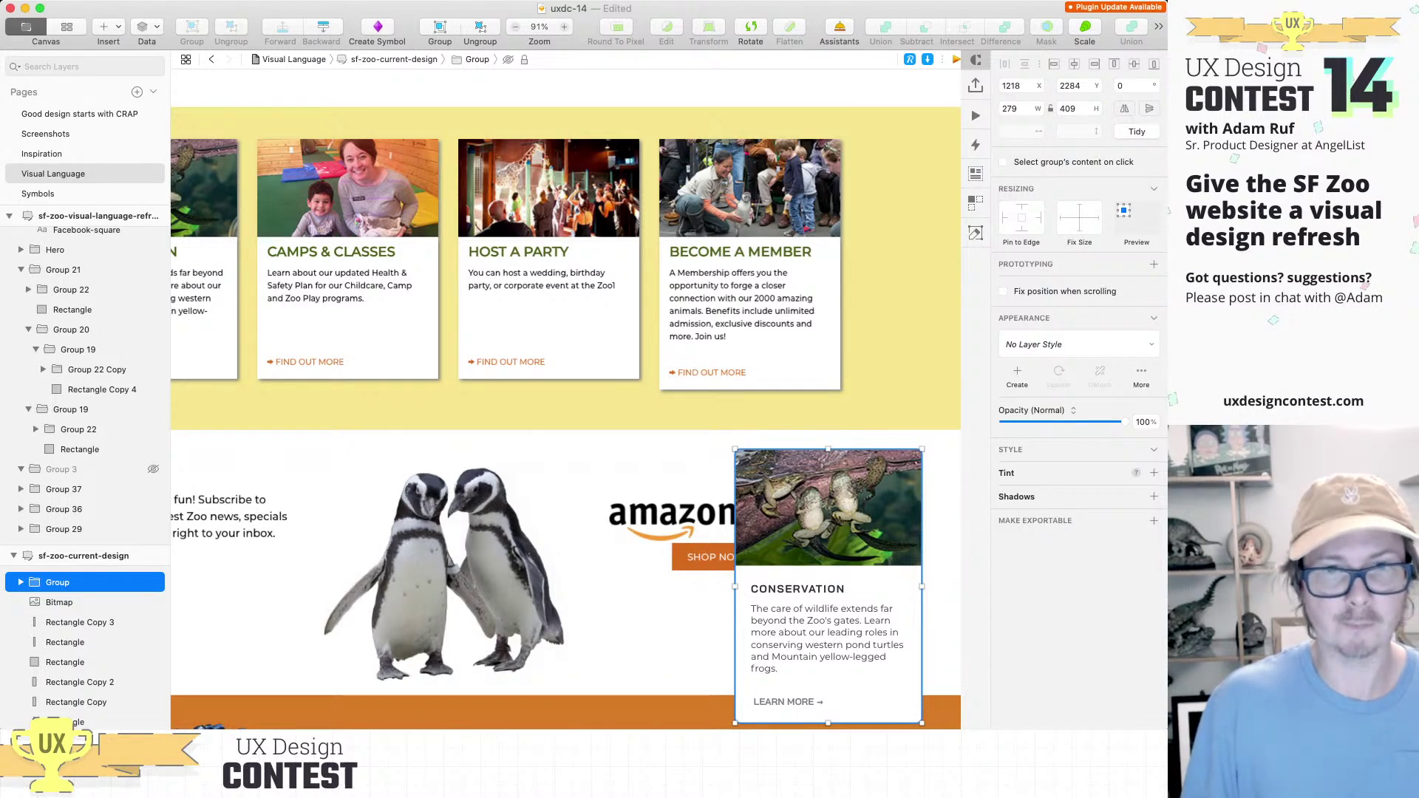
scroll(783, 542, down, 5)
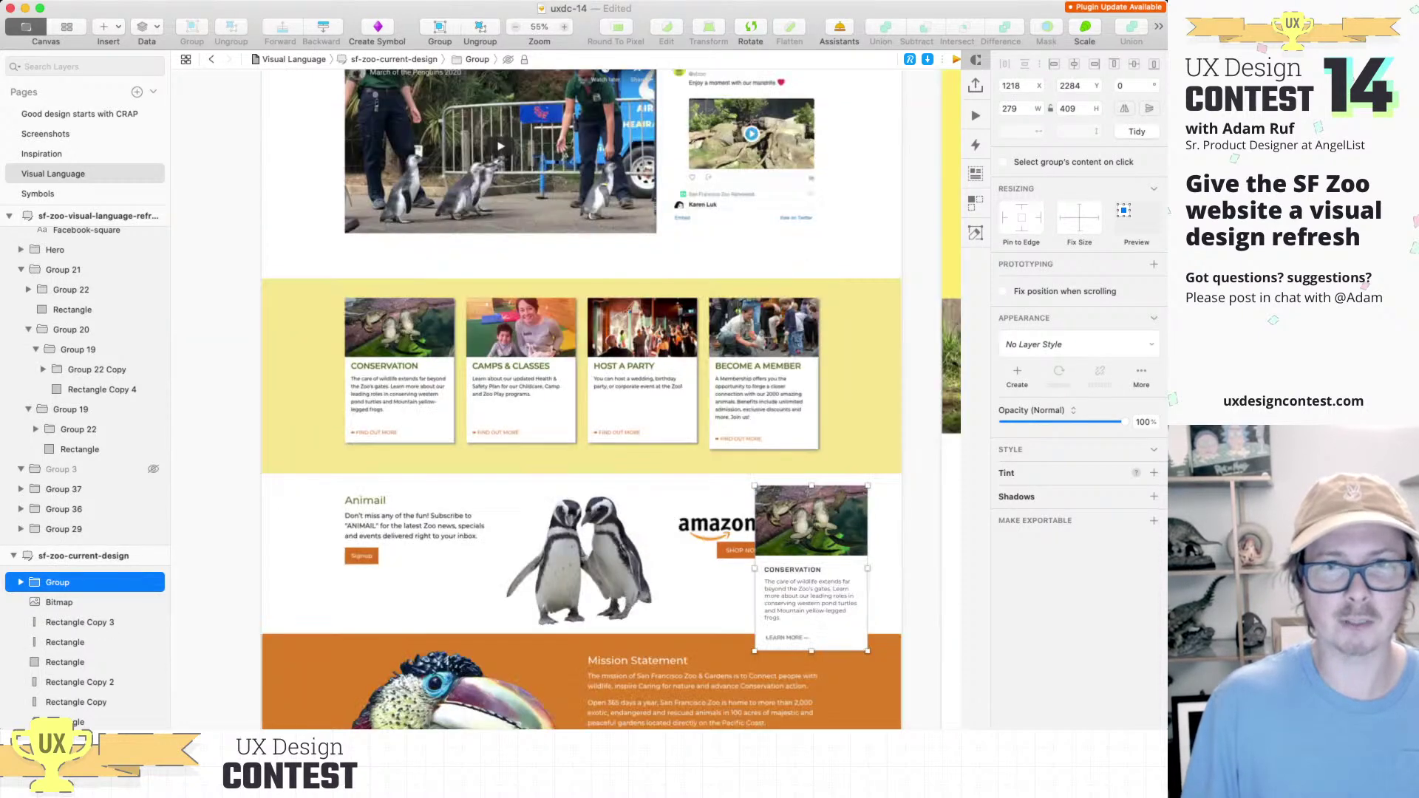
scroll(566, 399, right, 8)
scroll(566, 399, up, 2)
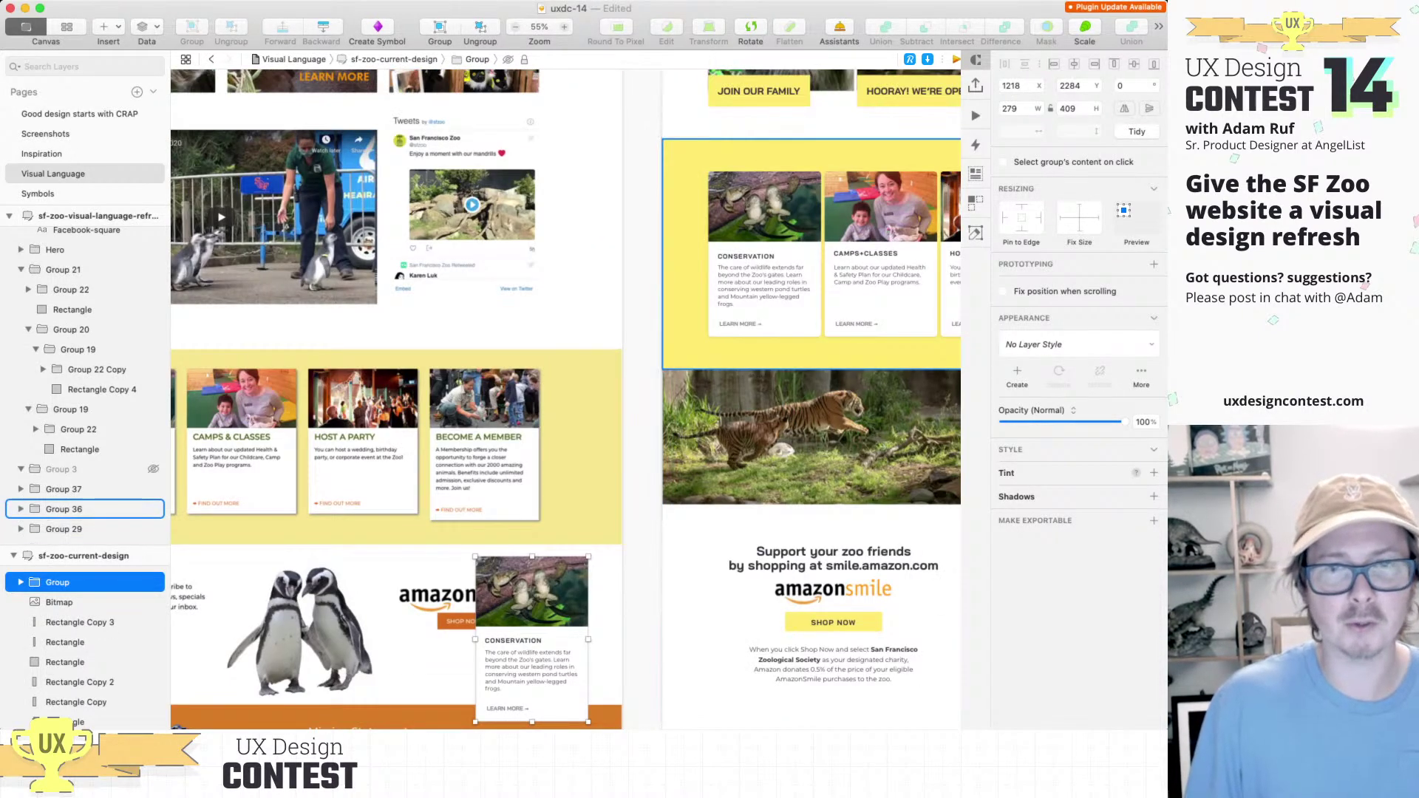
scroll(566, 399, down, 2)
scroll(566, 399, left, 2)
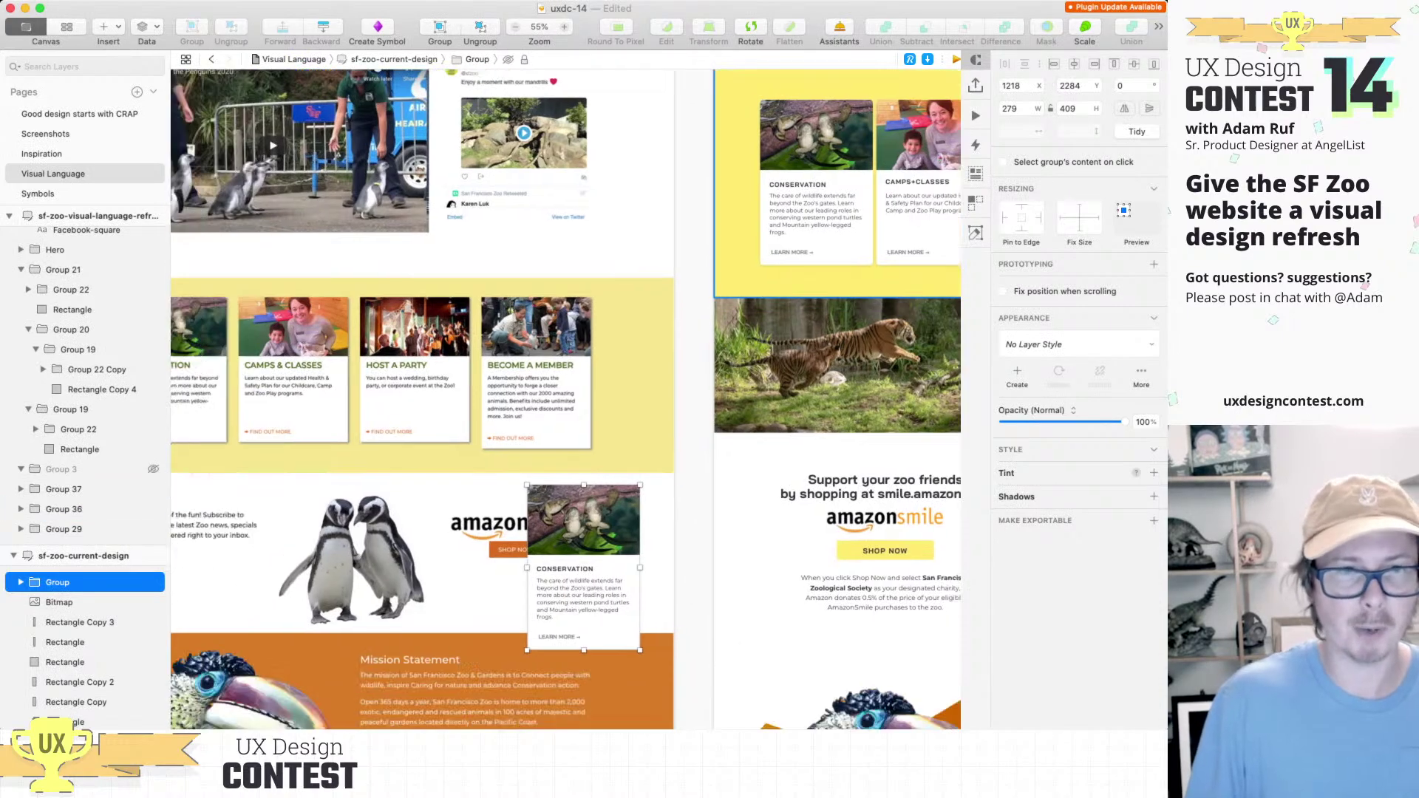
scroll(566, 399, down, 1)
scroll(566, 399, left, 2)
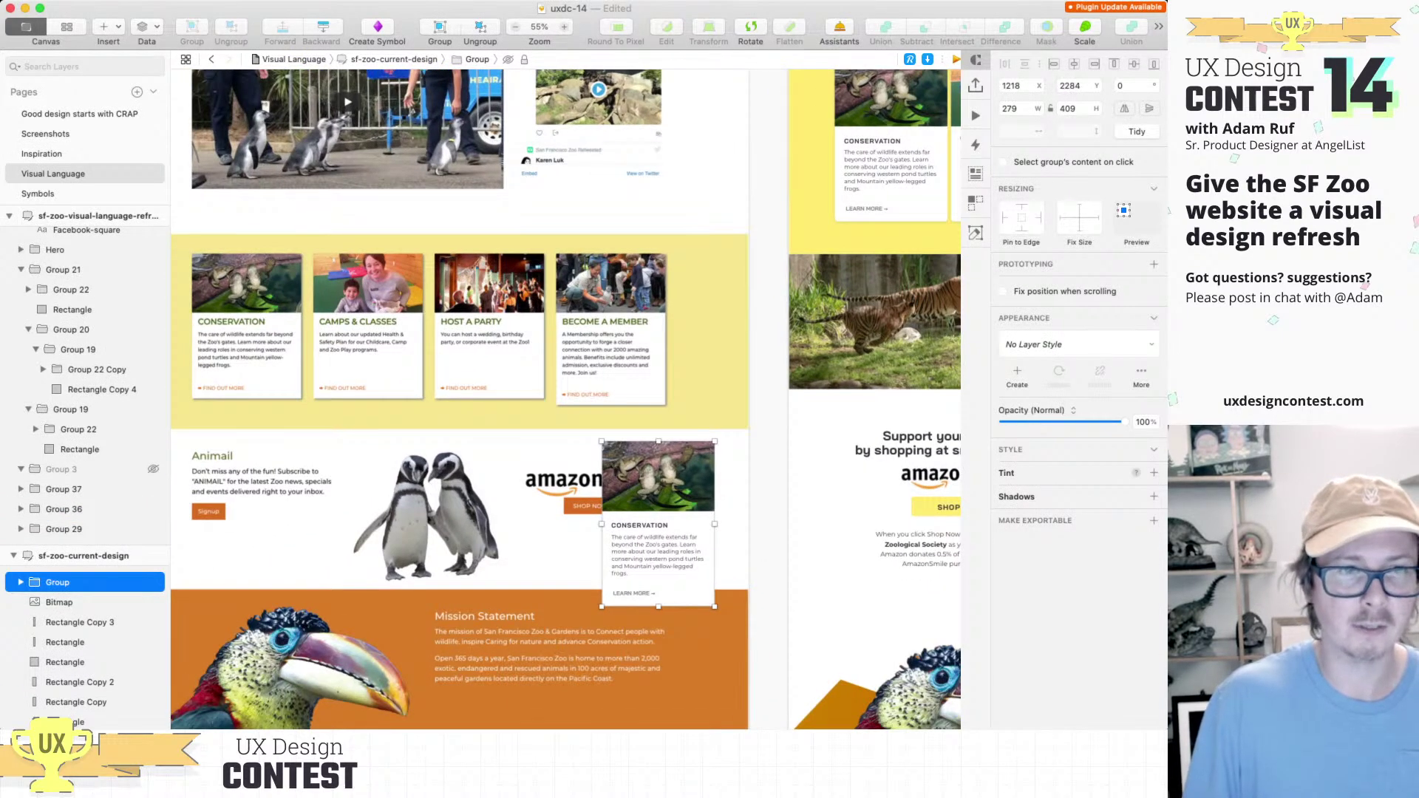
drag(657, 518, 322, 368)
scroll(566, 399, down, 3)
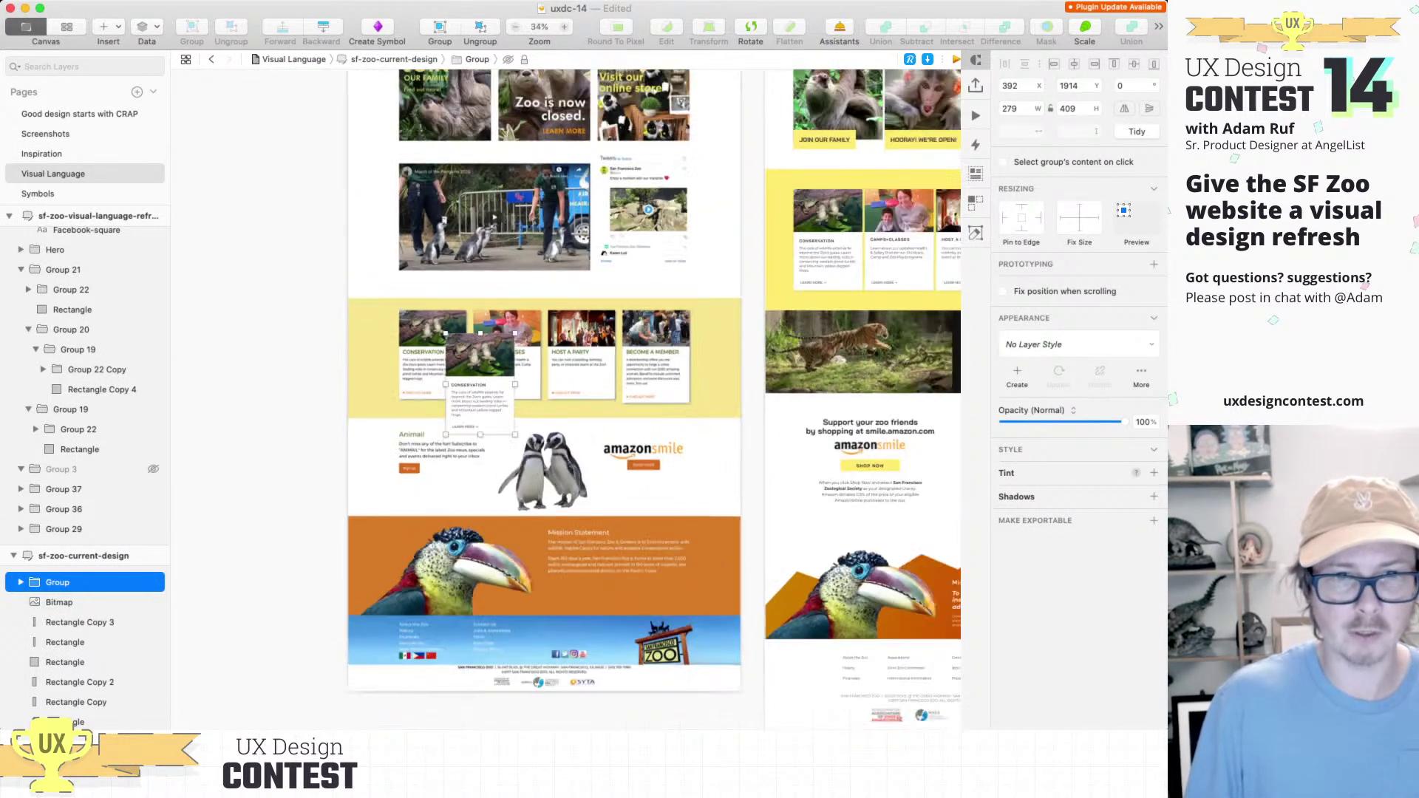
scroll(566, 399, right, 4)
scroll(566, 399, down, 1)
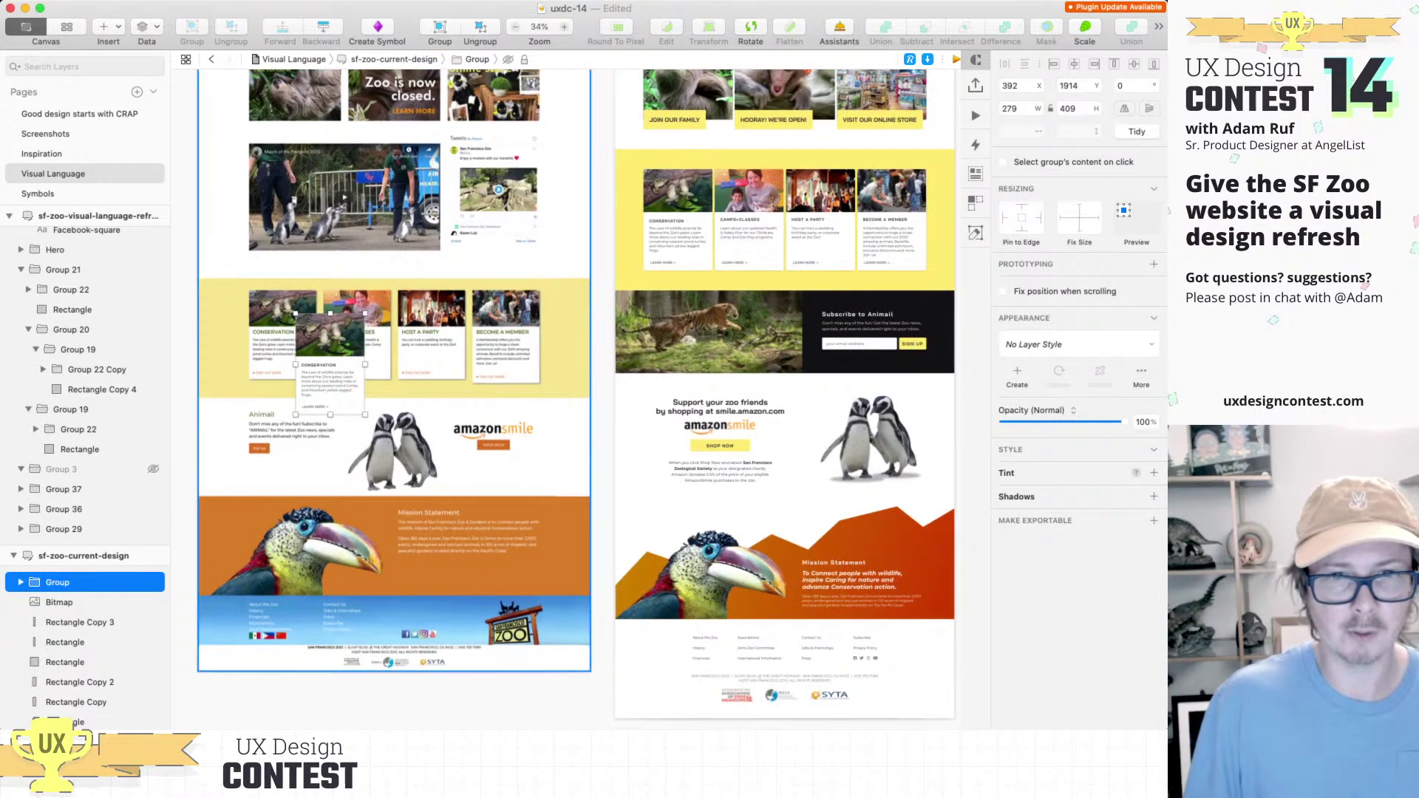
scroll(566, 399, up, 3)
scroll(566, 399, right, 1)
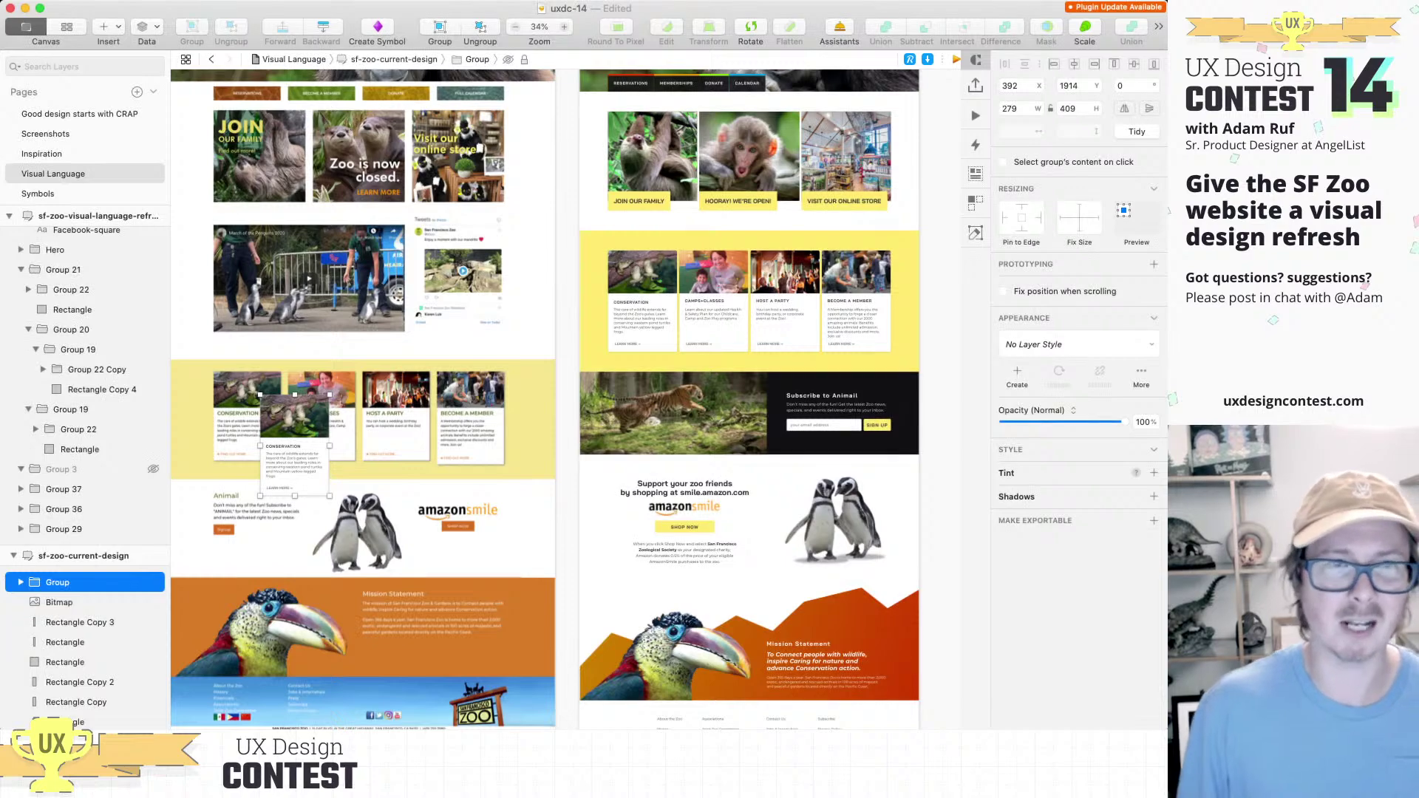
key(Escape)
scroll(566, 399, up, 1)
scroll(566, 399, left, 1)
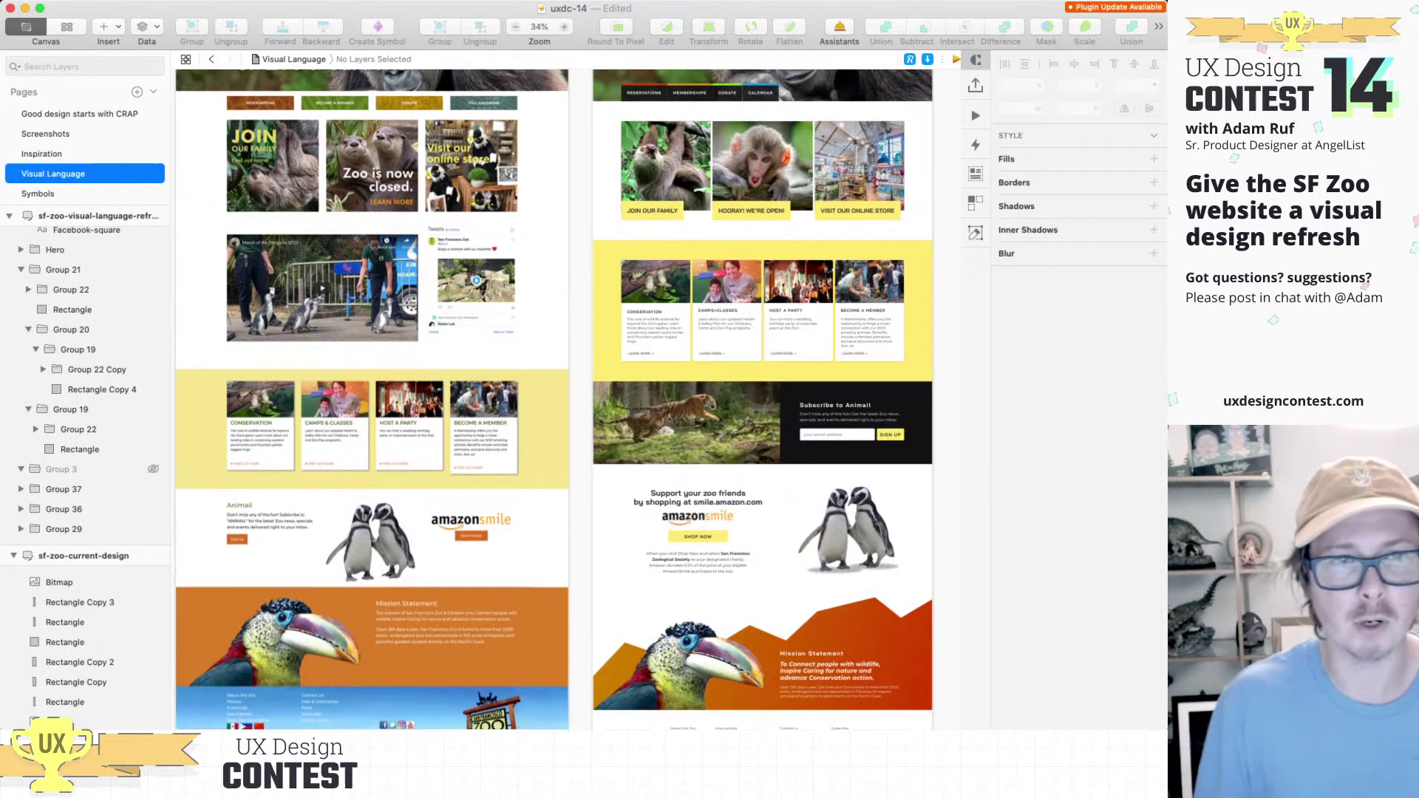
scroll(566, 399, up, 8)
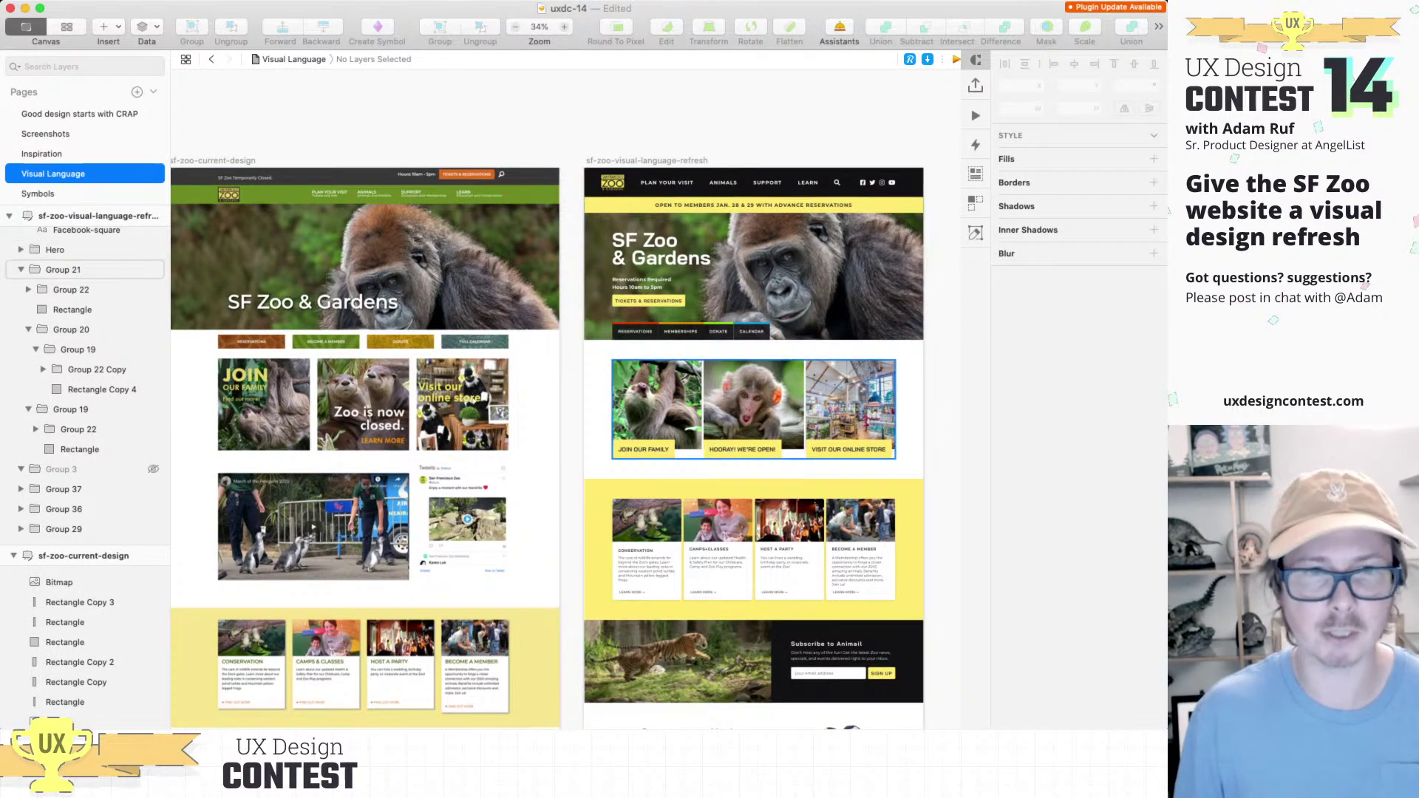
scroll(378, 400, up, 3)
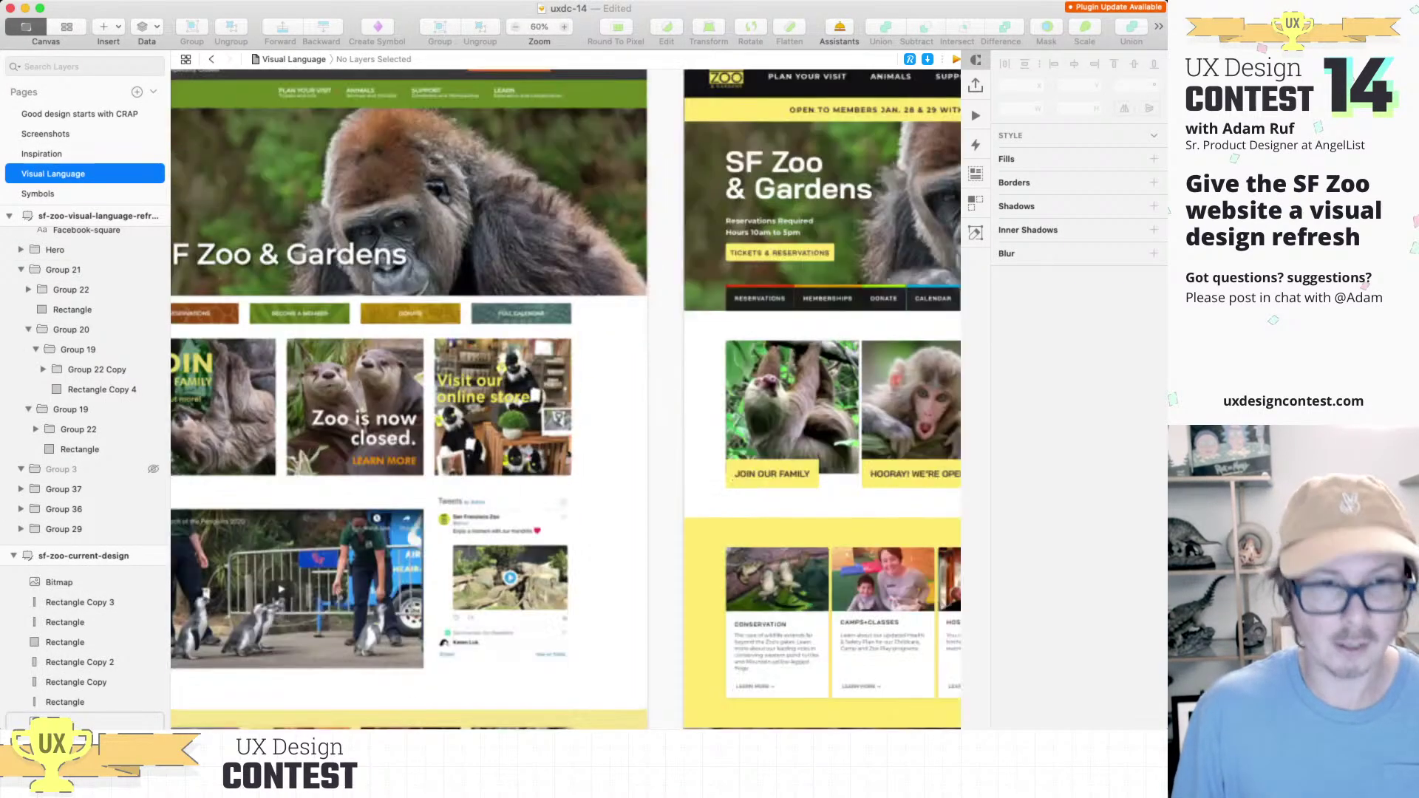
scroll(468, 433, up, 3)
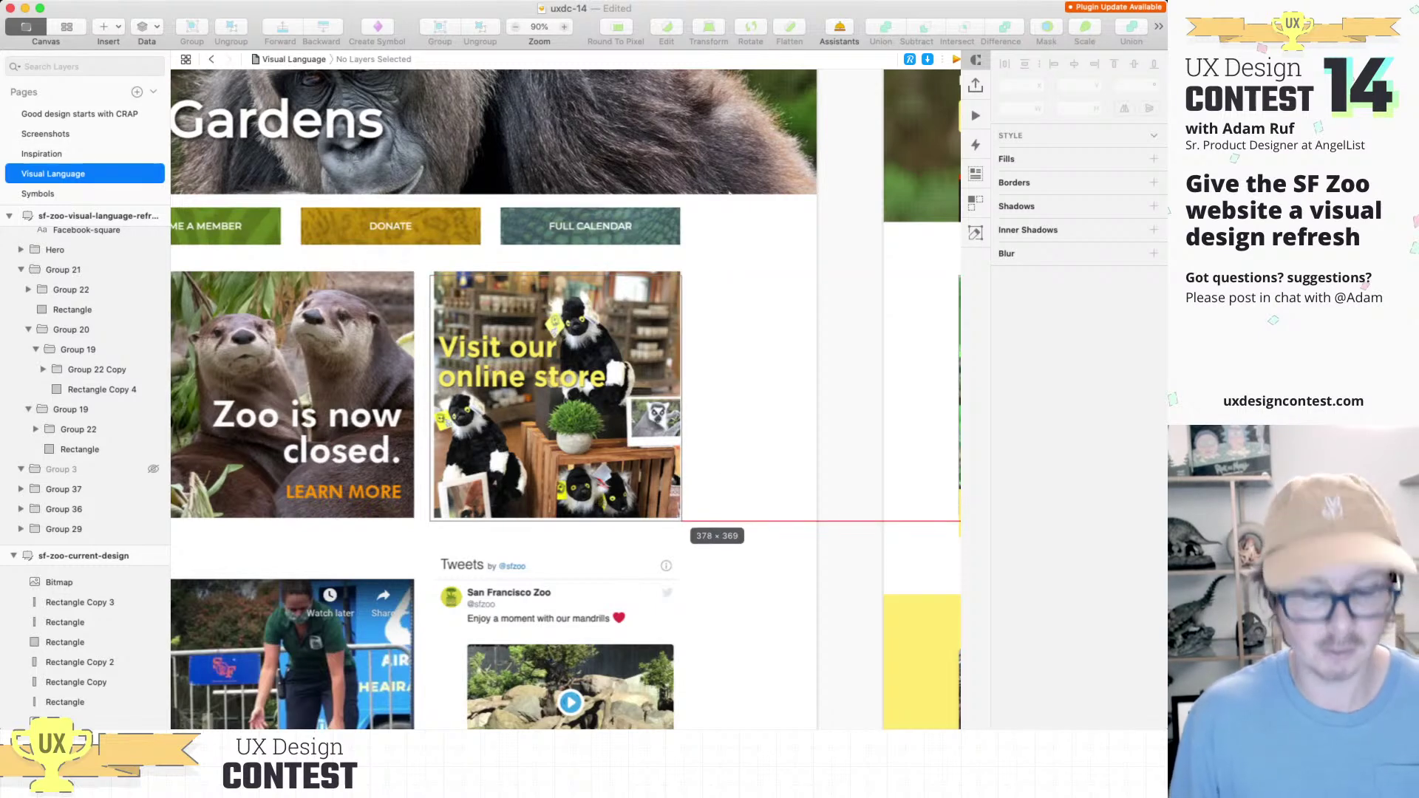
drag(681, 520, 681, 520)
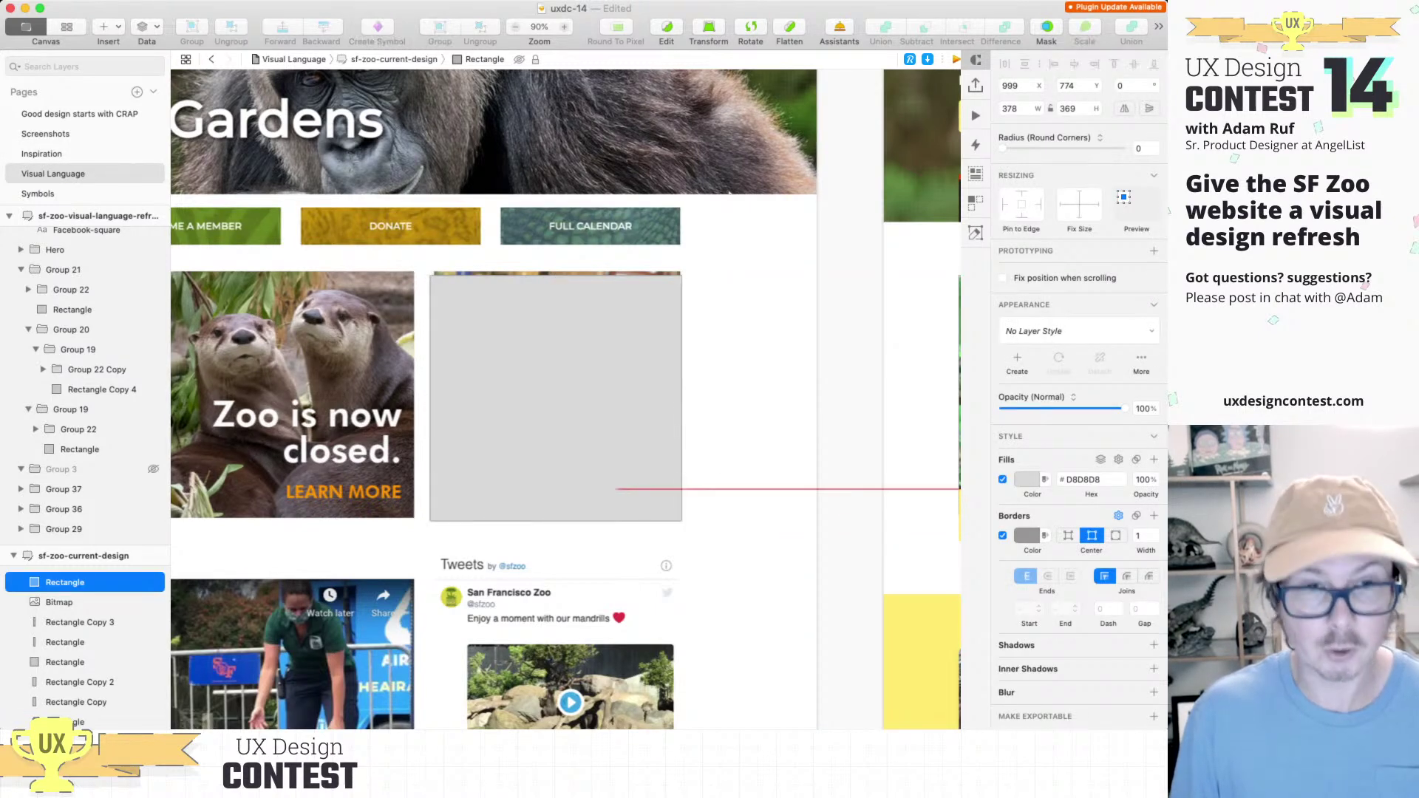
key(5)
drag(556, 396, 559, 391)
key(t)
click(455, 285)
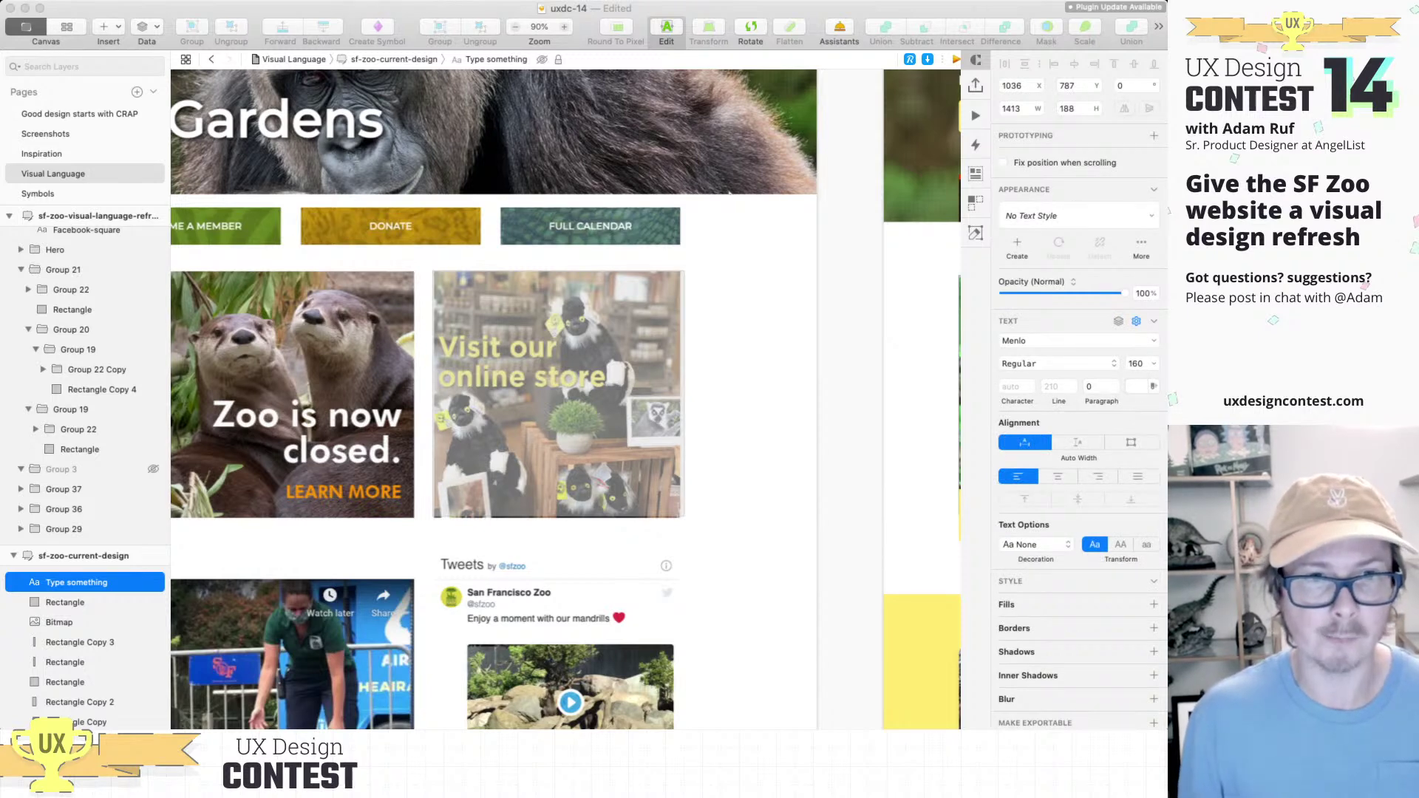
text(Visit ou)
click(746, 458)
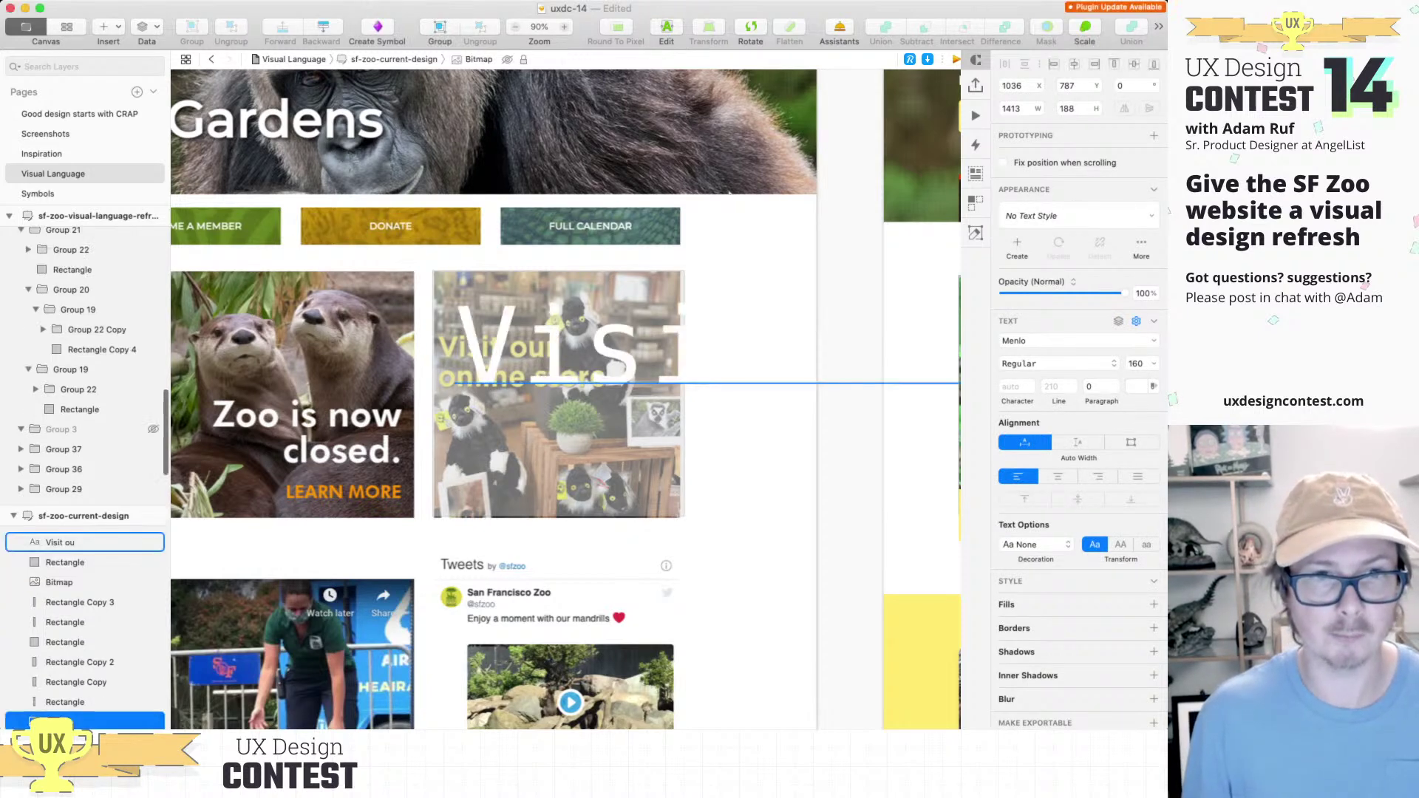
click(561, 354)
shift+click(561, 451)
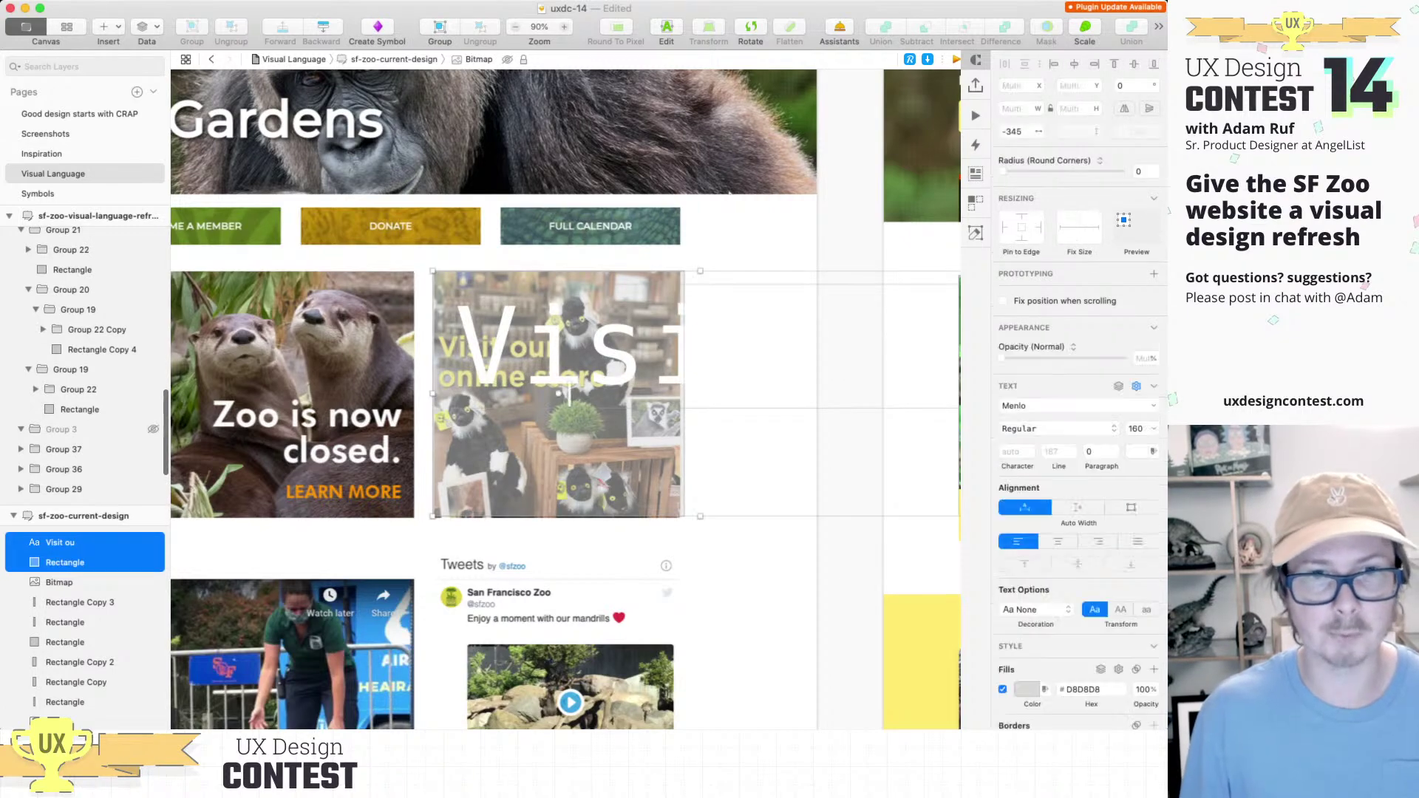
key(BackSpace)
Step: Scroll through the current and redesigned SF Zoo homepage artboards
scroll(569, 399, down, 5)
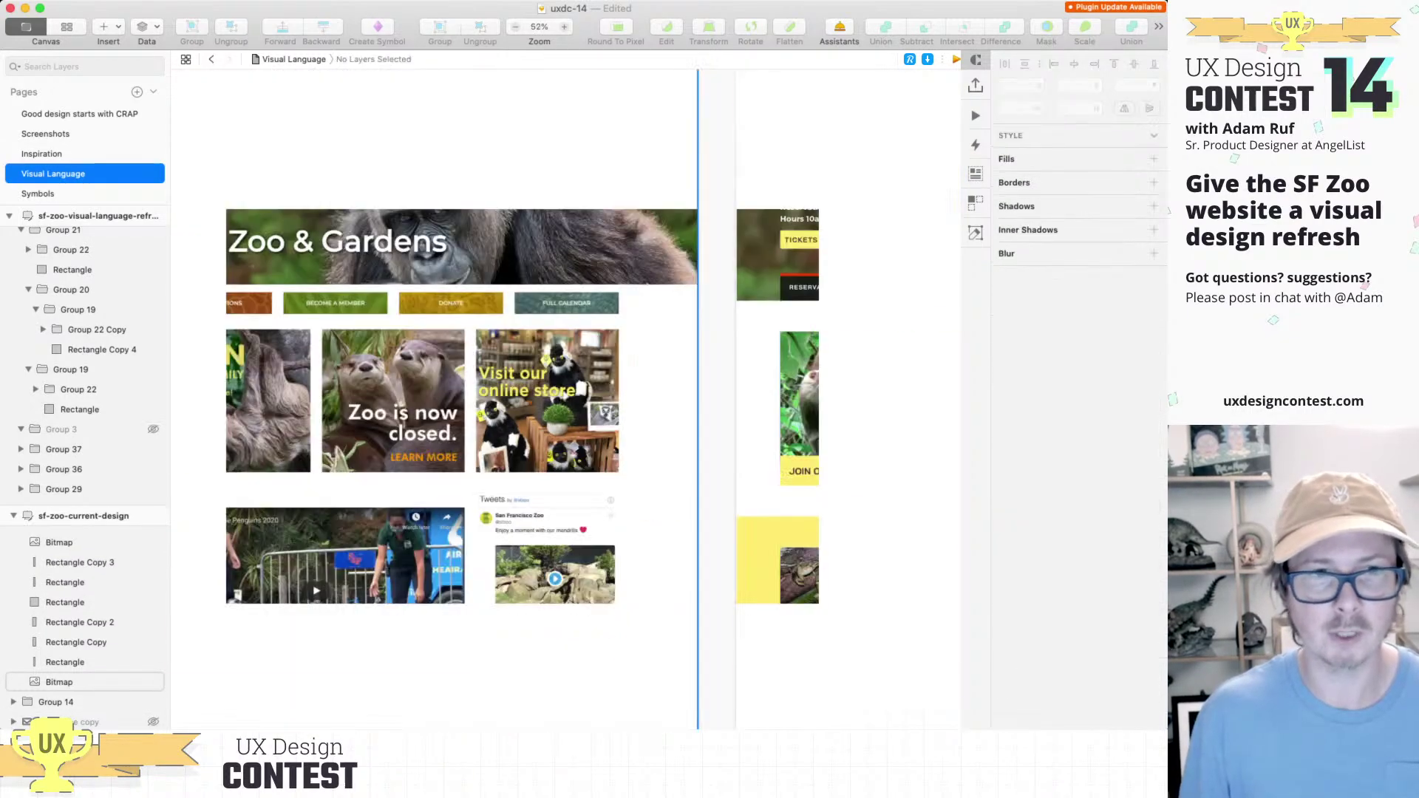
scroll(566, 399, down, 5)
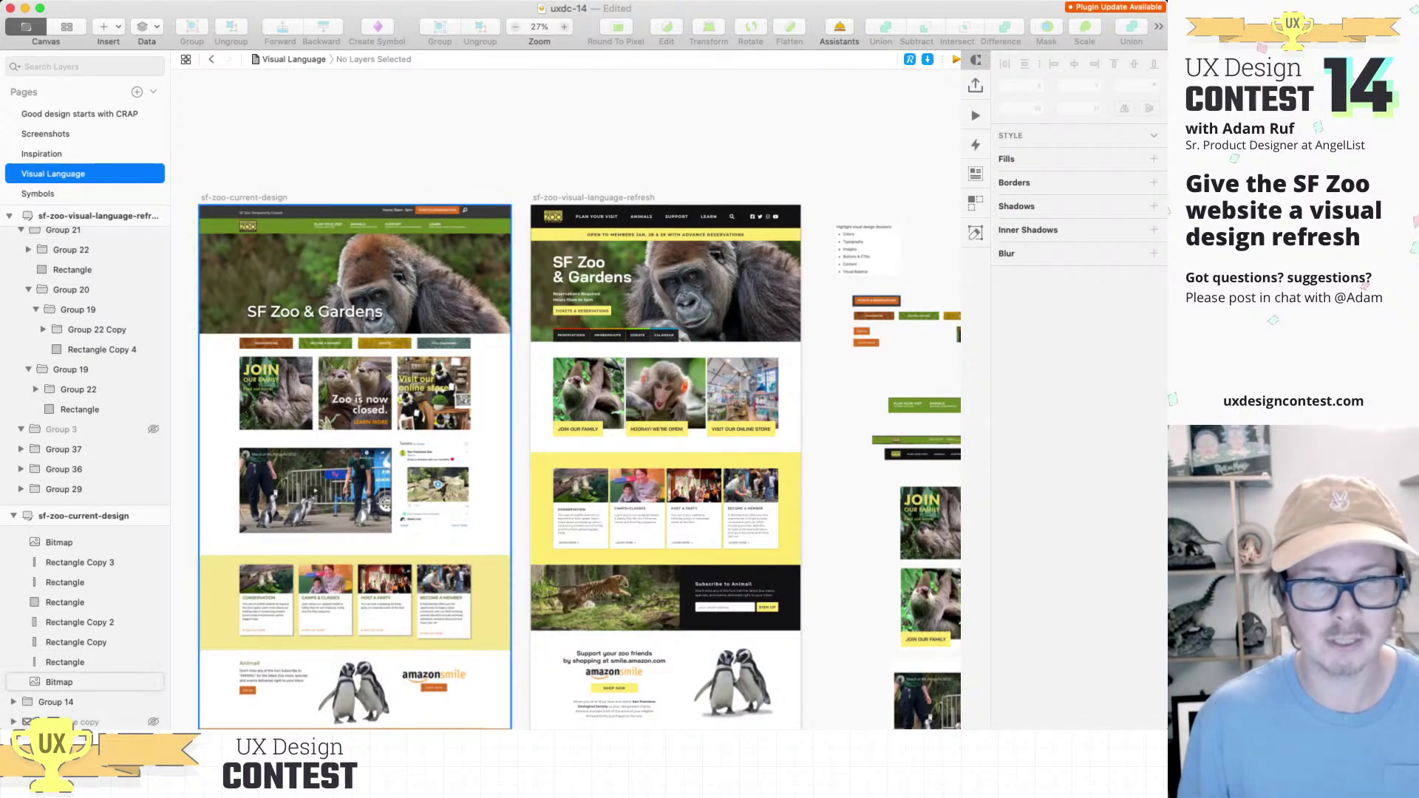
scroll(566, 399, up, 3)
scroll(566, 399, down, 6)
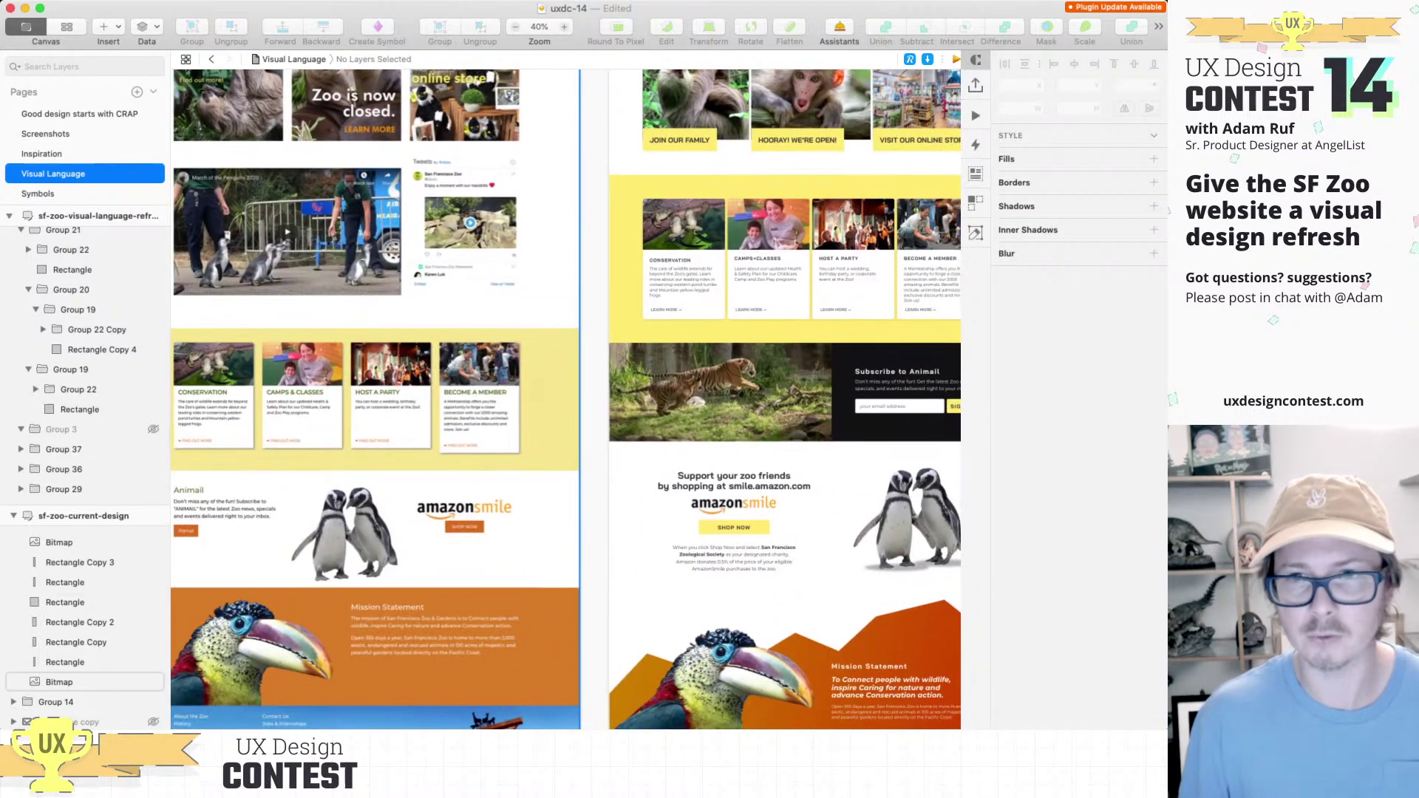
scroll(566, 399, down, 5)
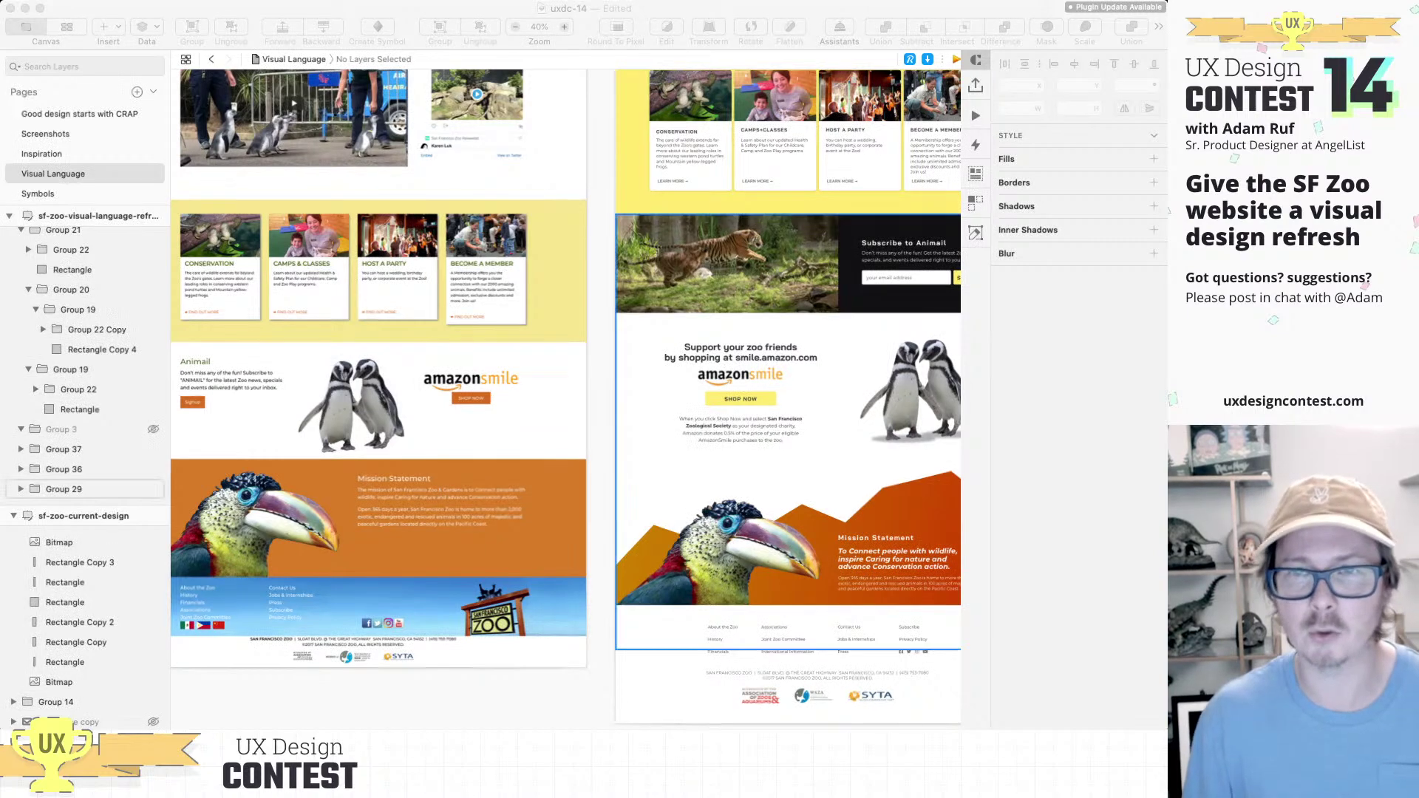
scroll(566, 399, up, 2)
scroll(566, 399, right, 2)
scroll(566, 399, up, 1)
scroll(566, 399, right, 1)
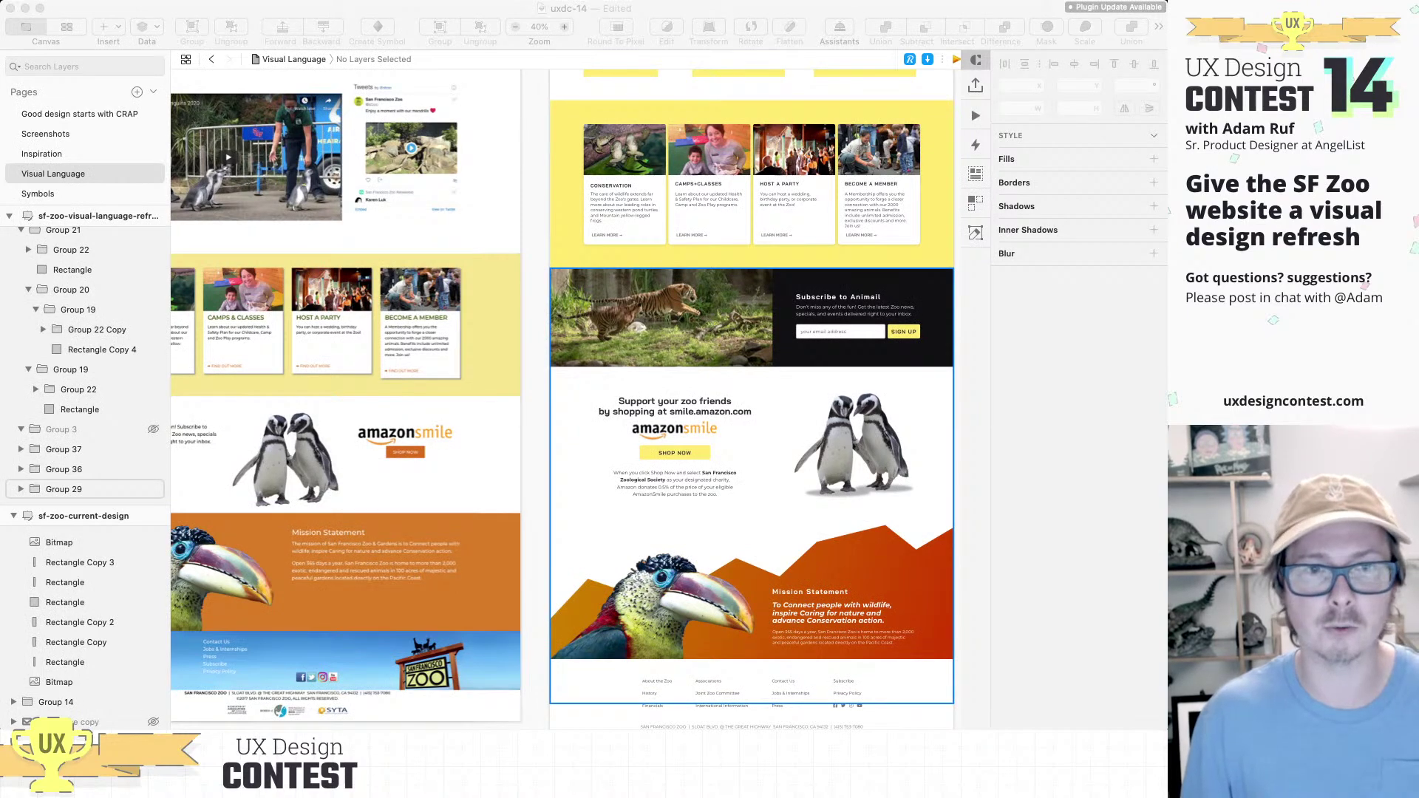
scroll(566, 399, up, 8)
scroll(566, 399, right, 2)
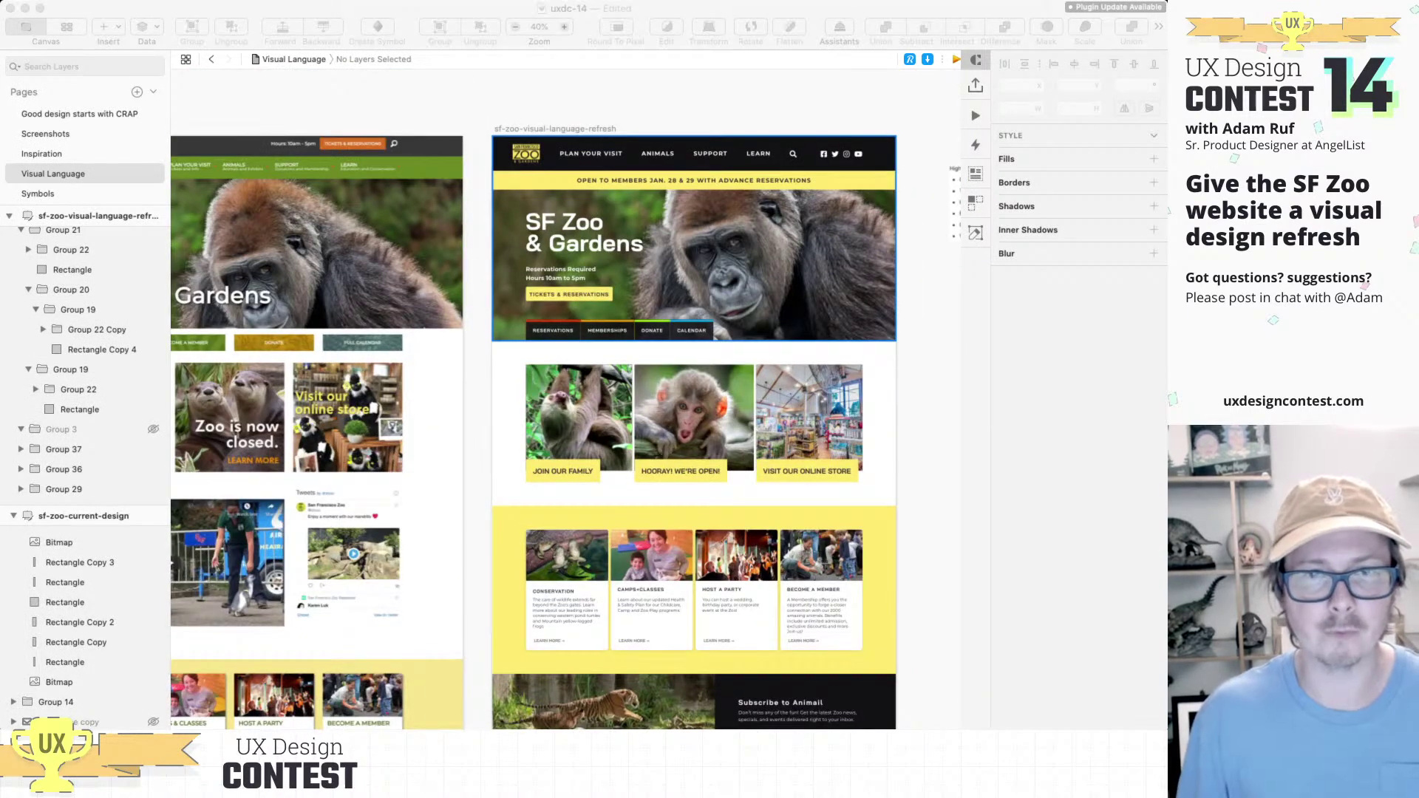
Step: Select the redesigned homepage's hero banner, then switch to the Inspiration page
click(591, 322)
scroll(592, 322, up, 6)
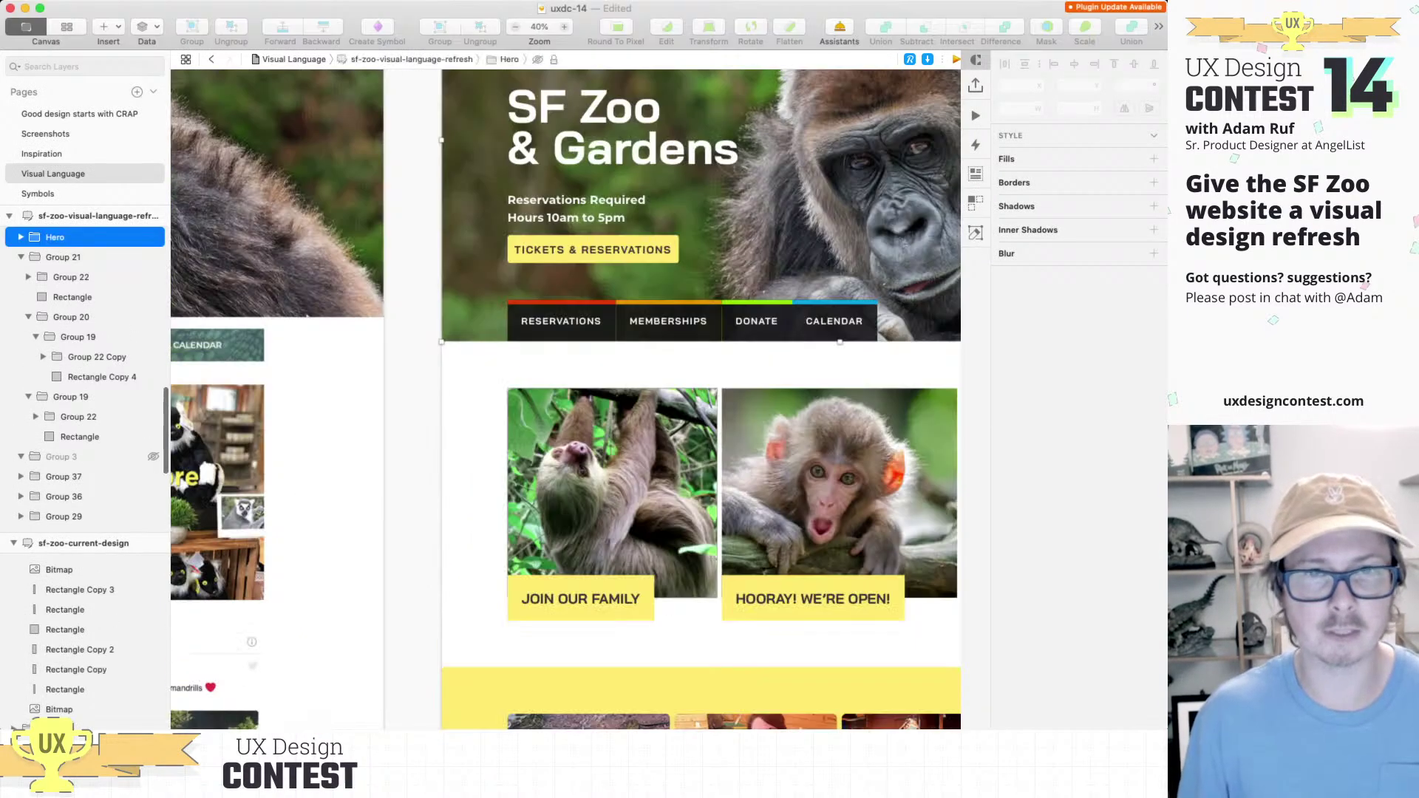
scroll(592, 323, down, 3)
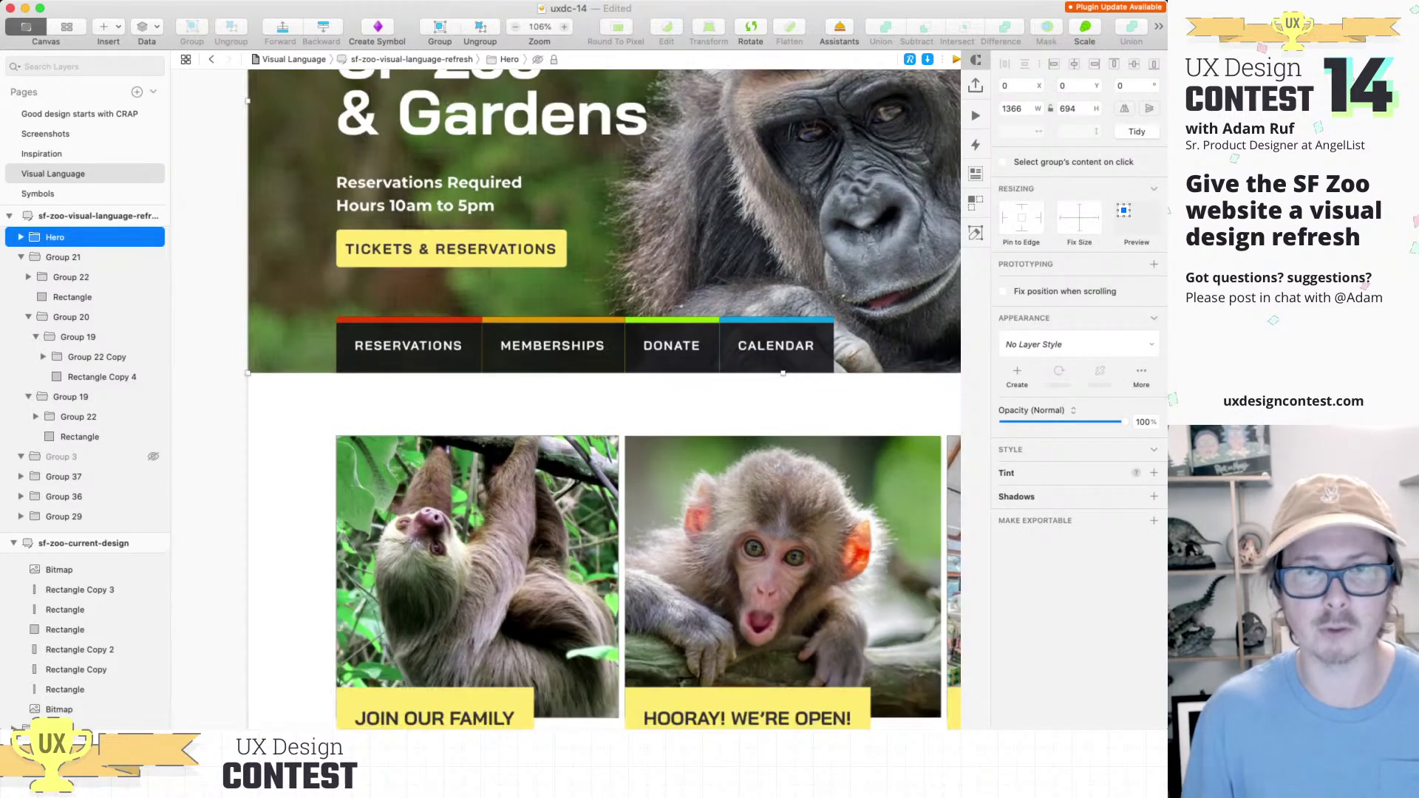
scroll(558, 341, down, 3)
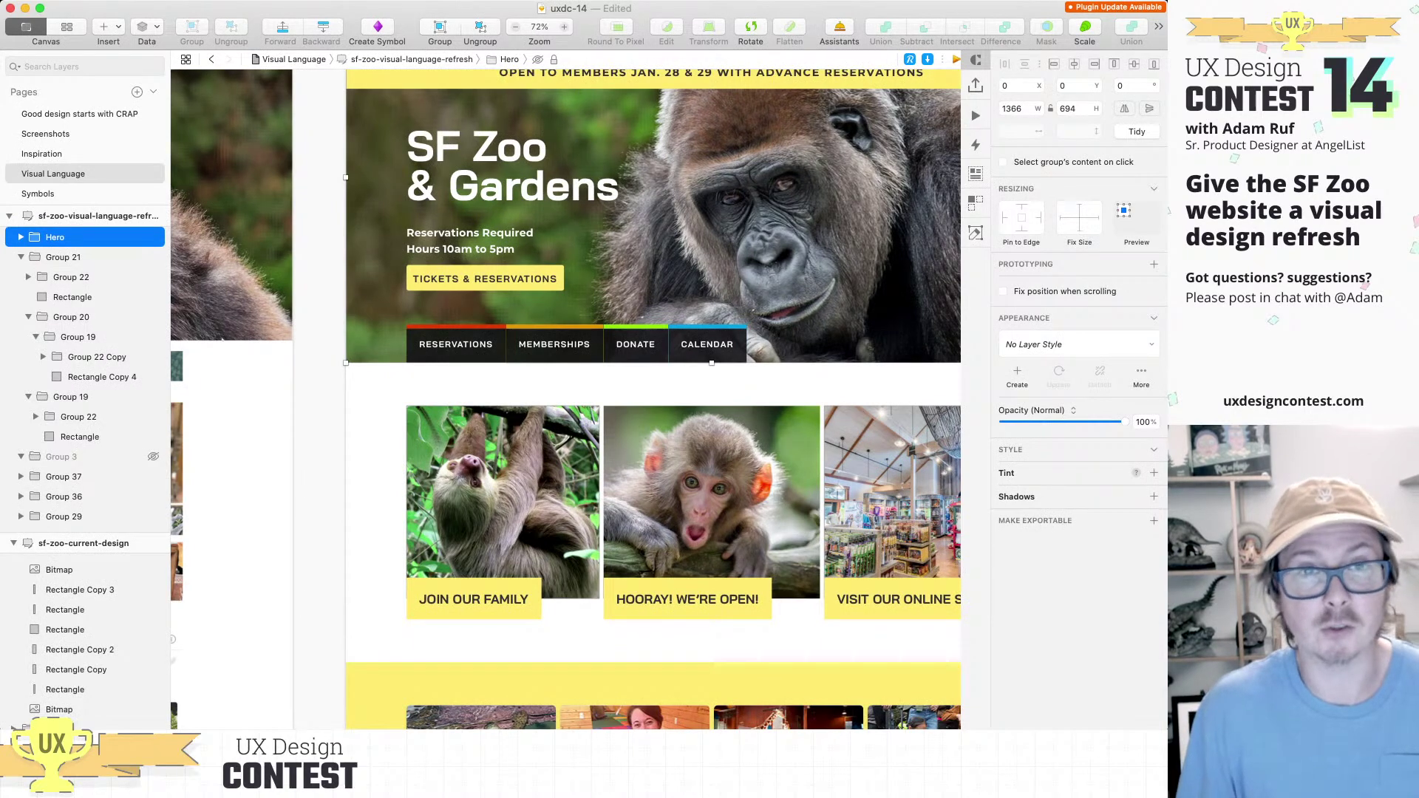
scroll(503, 360, down, 3)
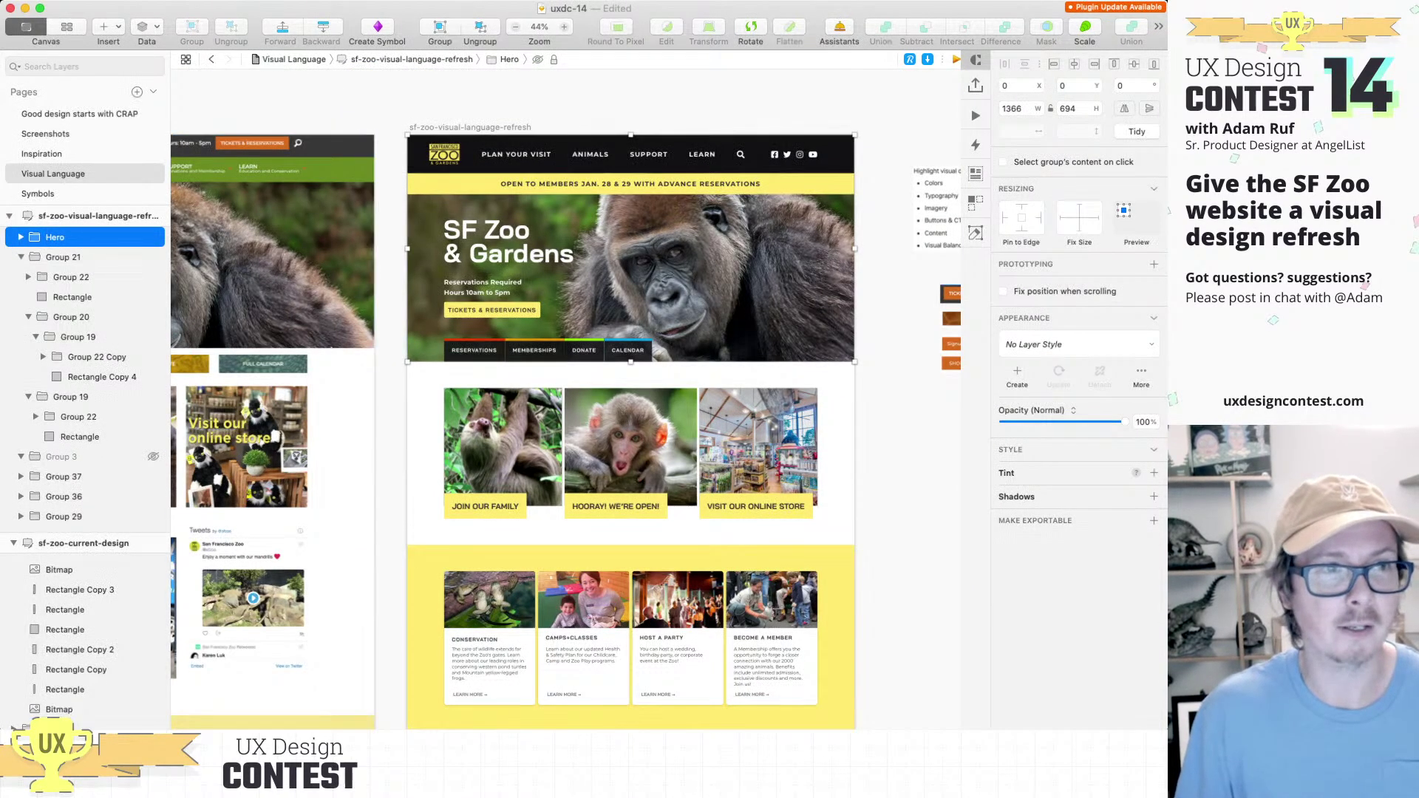
key(Page_Up)
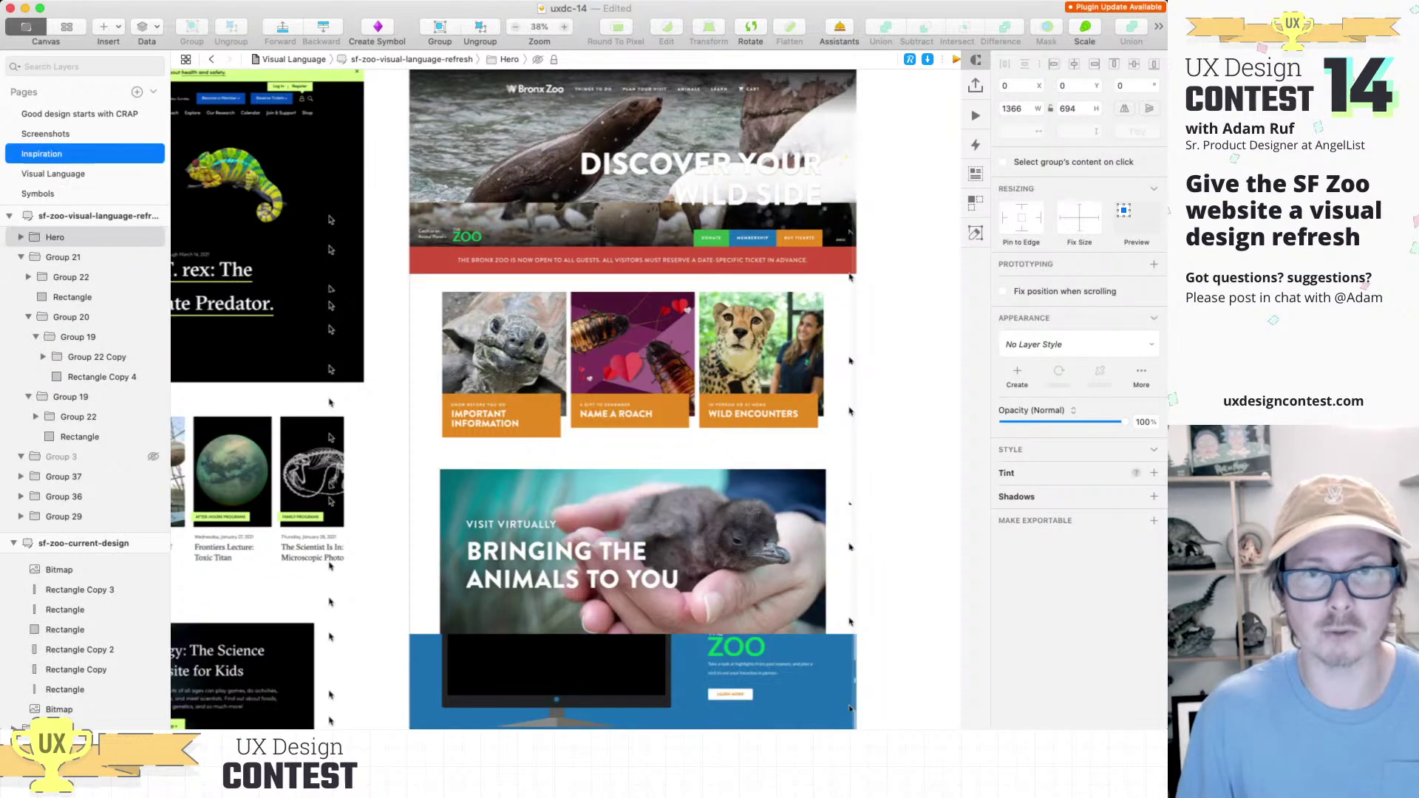
Step: Zoom out on the Bronx Zoo screenshot, keep the Inspiration page name, and return to Visual Language
key(Return)
scroll(769, 126, up, 5)
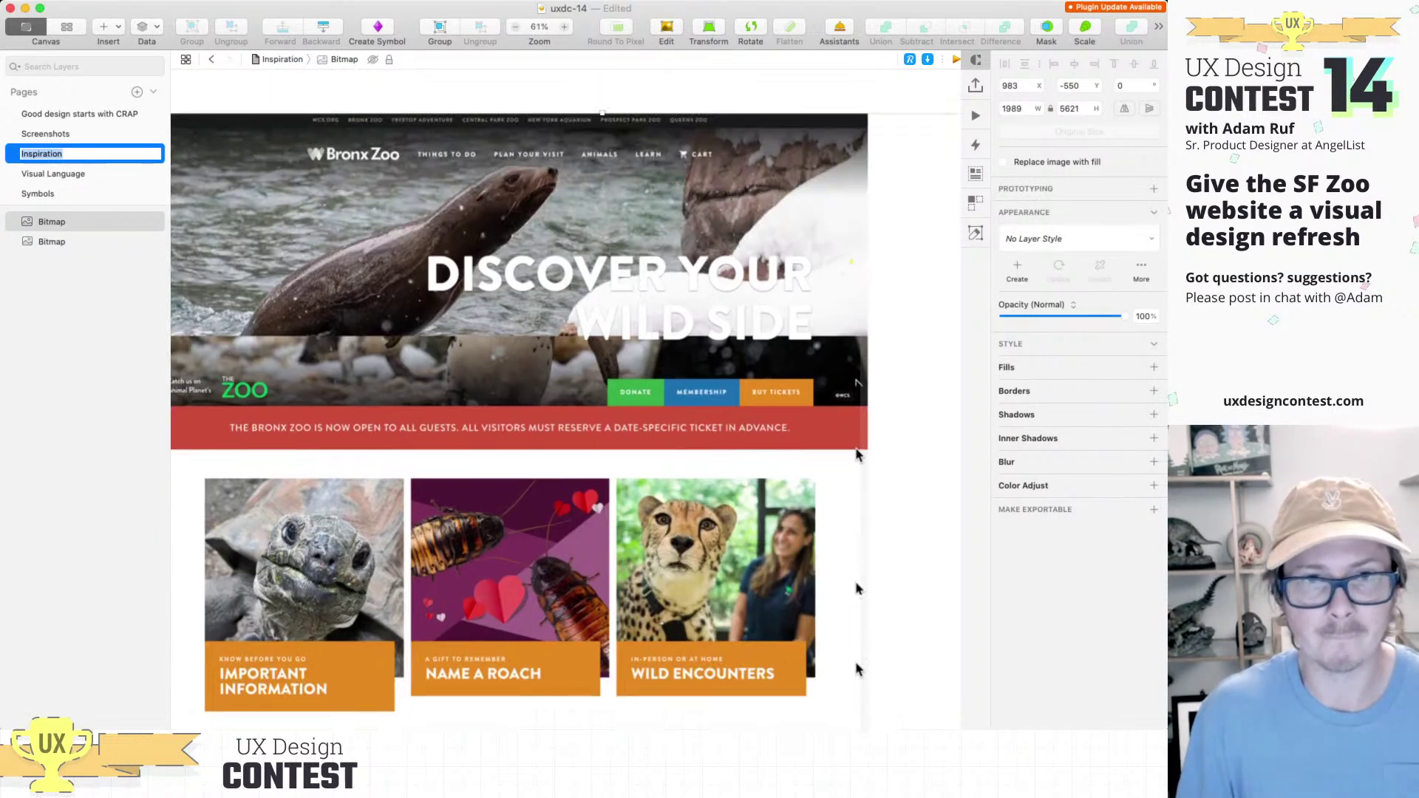
scroll(735, 399, down, 3)
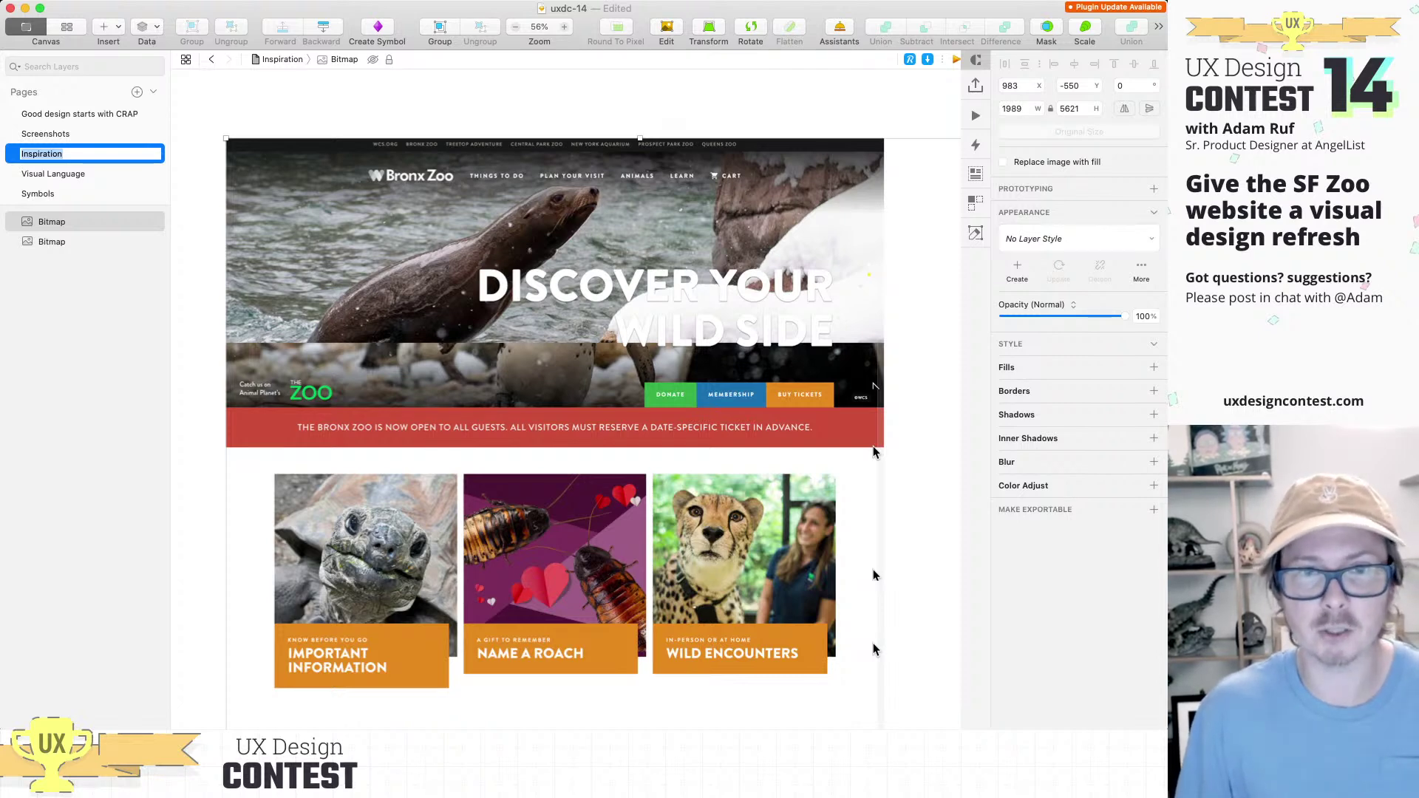
scroll(872, 452, up, 5)
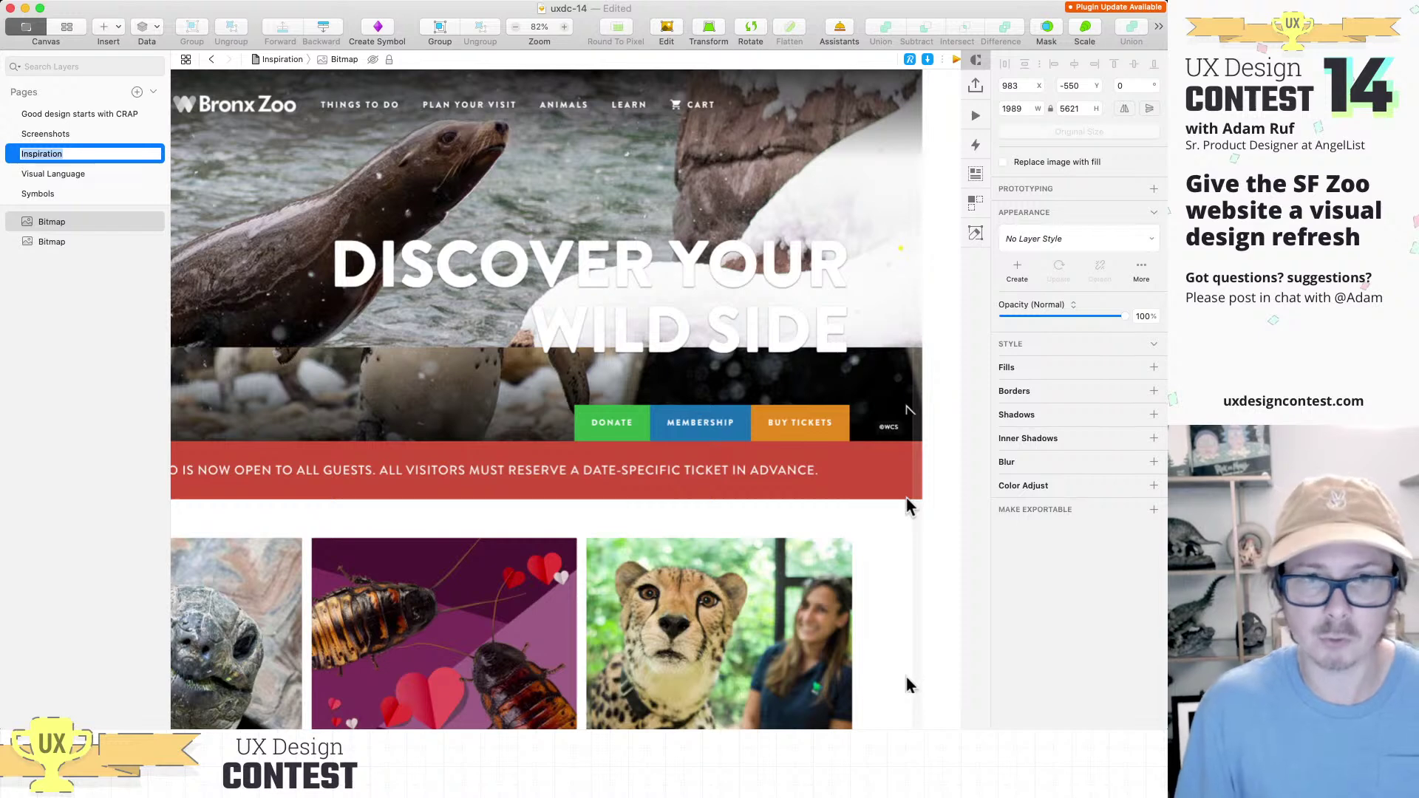
key(super+minus)
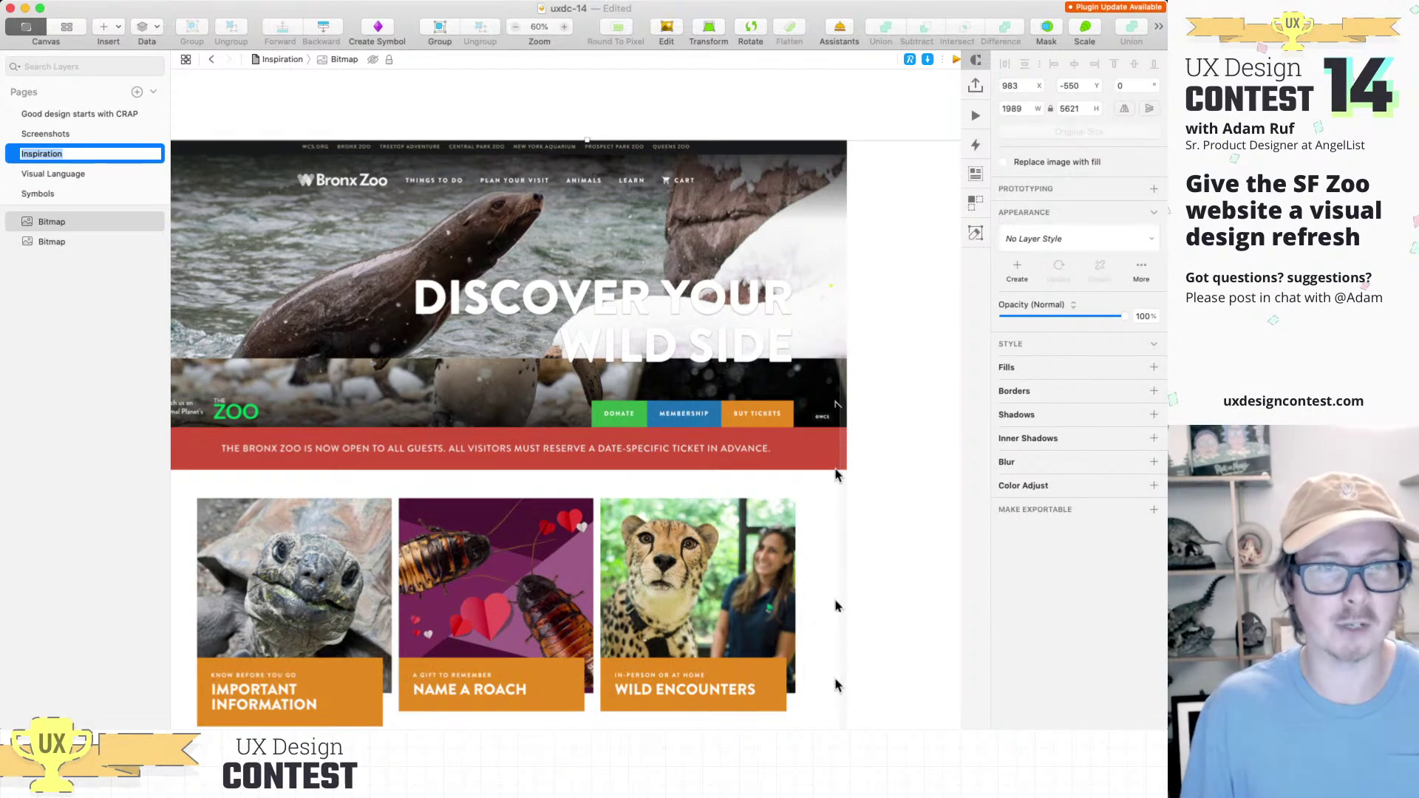
key(Return)
click(53, 173)
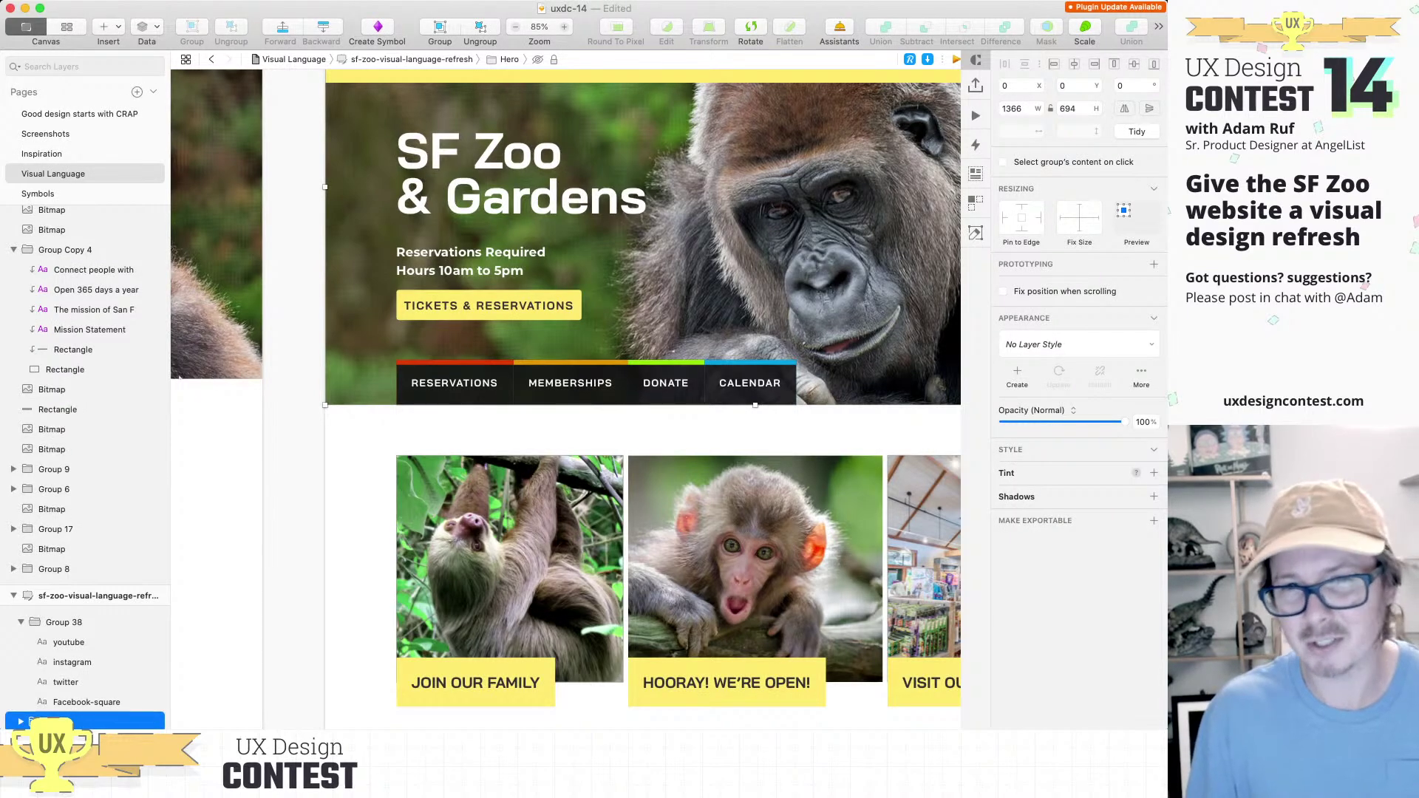
scroll(382, 380, down, 3)
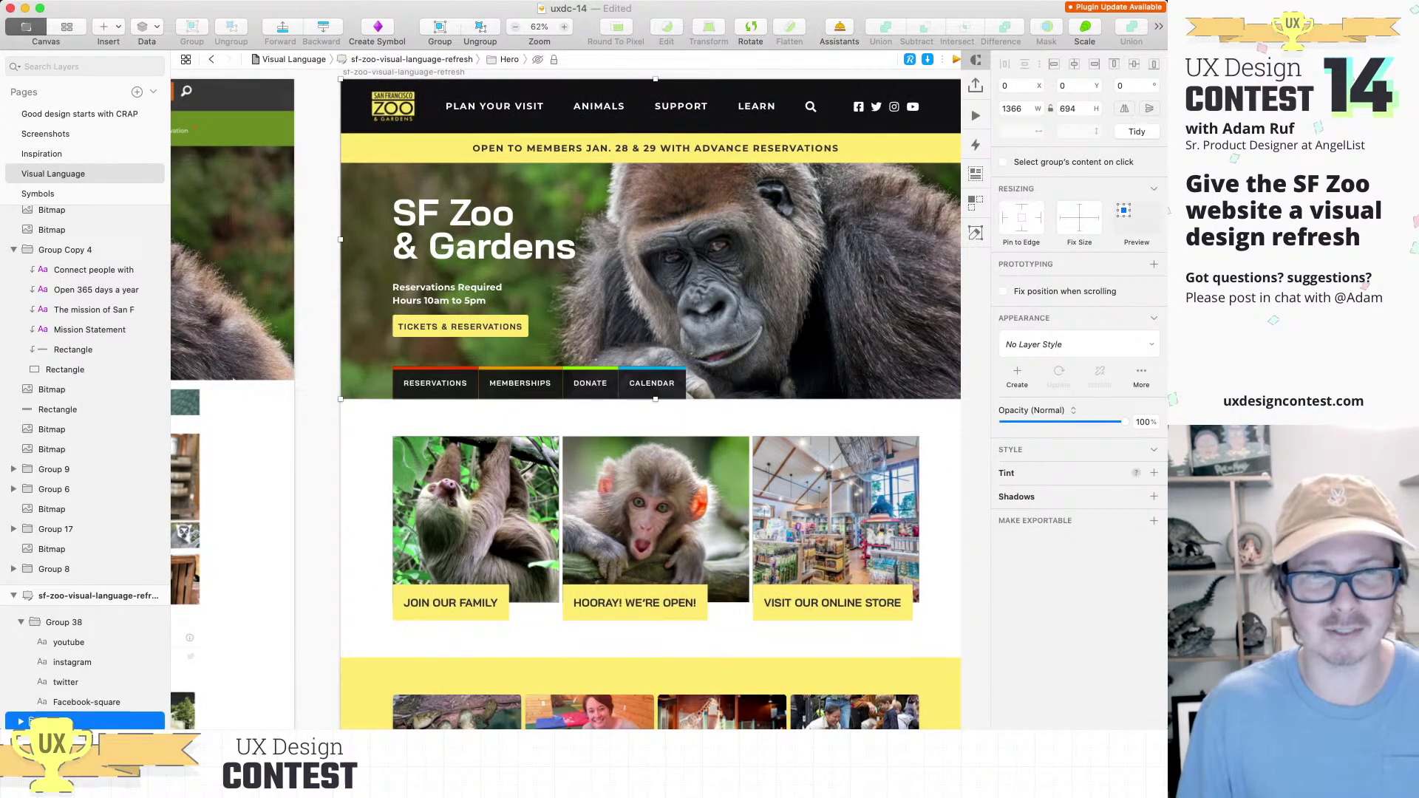
scroll(445, 351, up, 5)
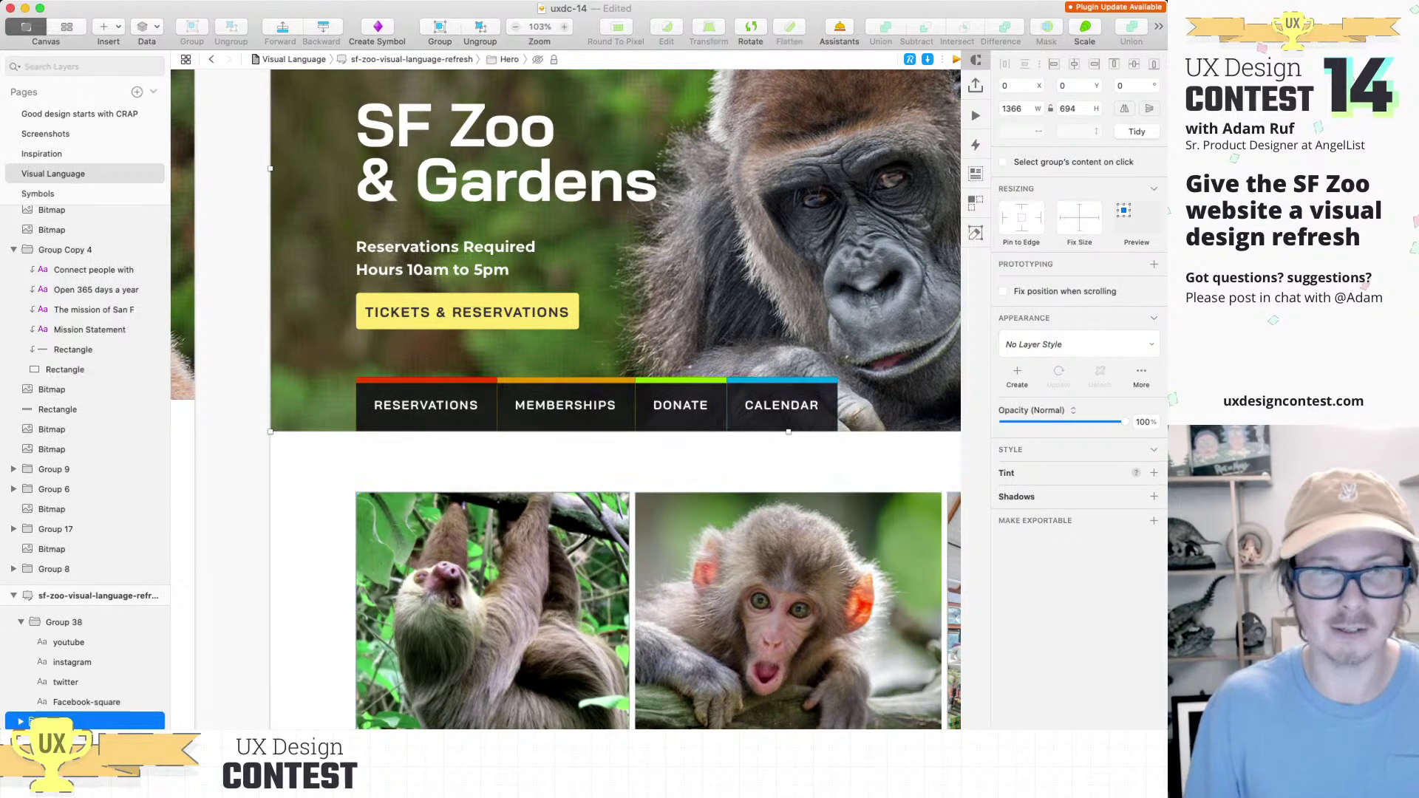
click(53, 173)
key(super+plus)
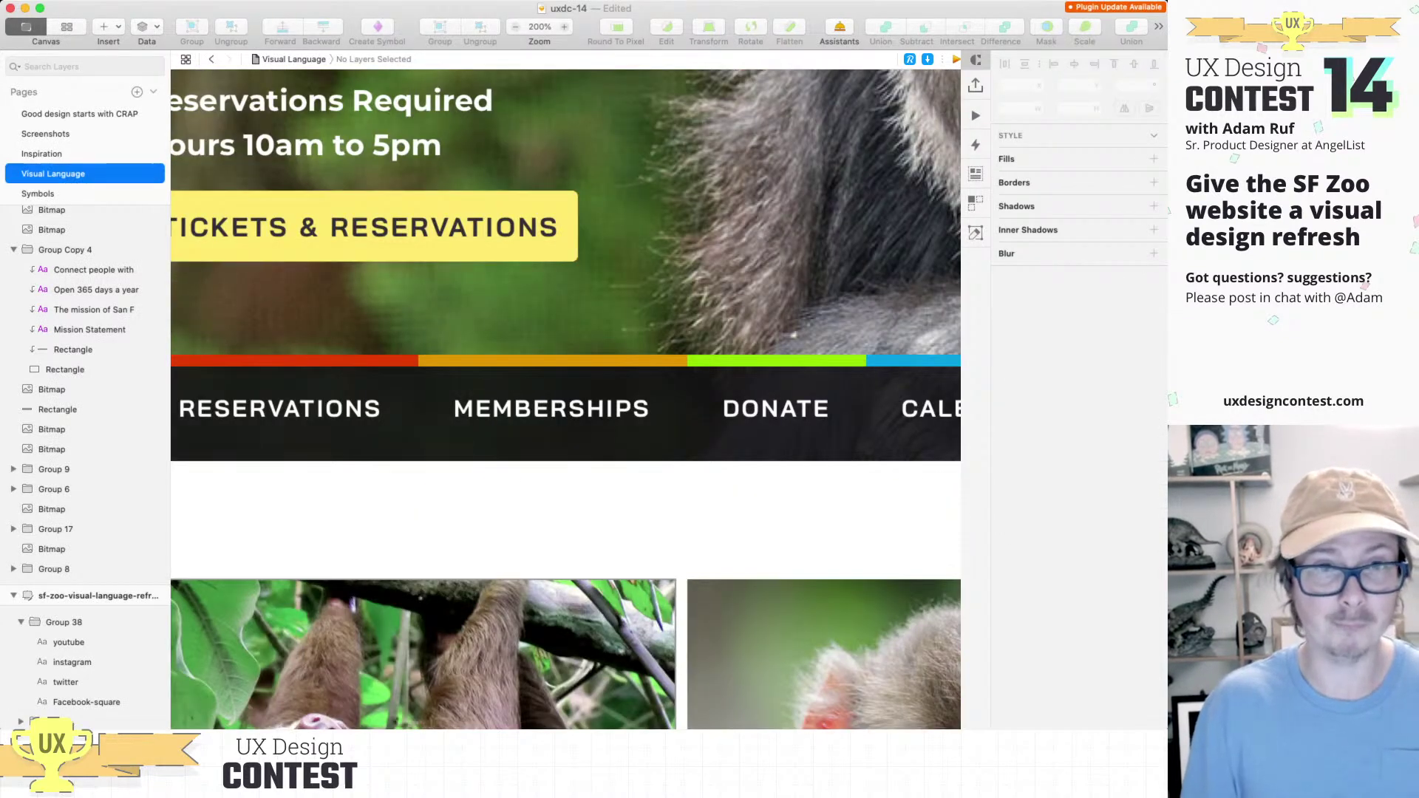
key(super+minus)
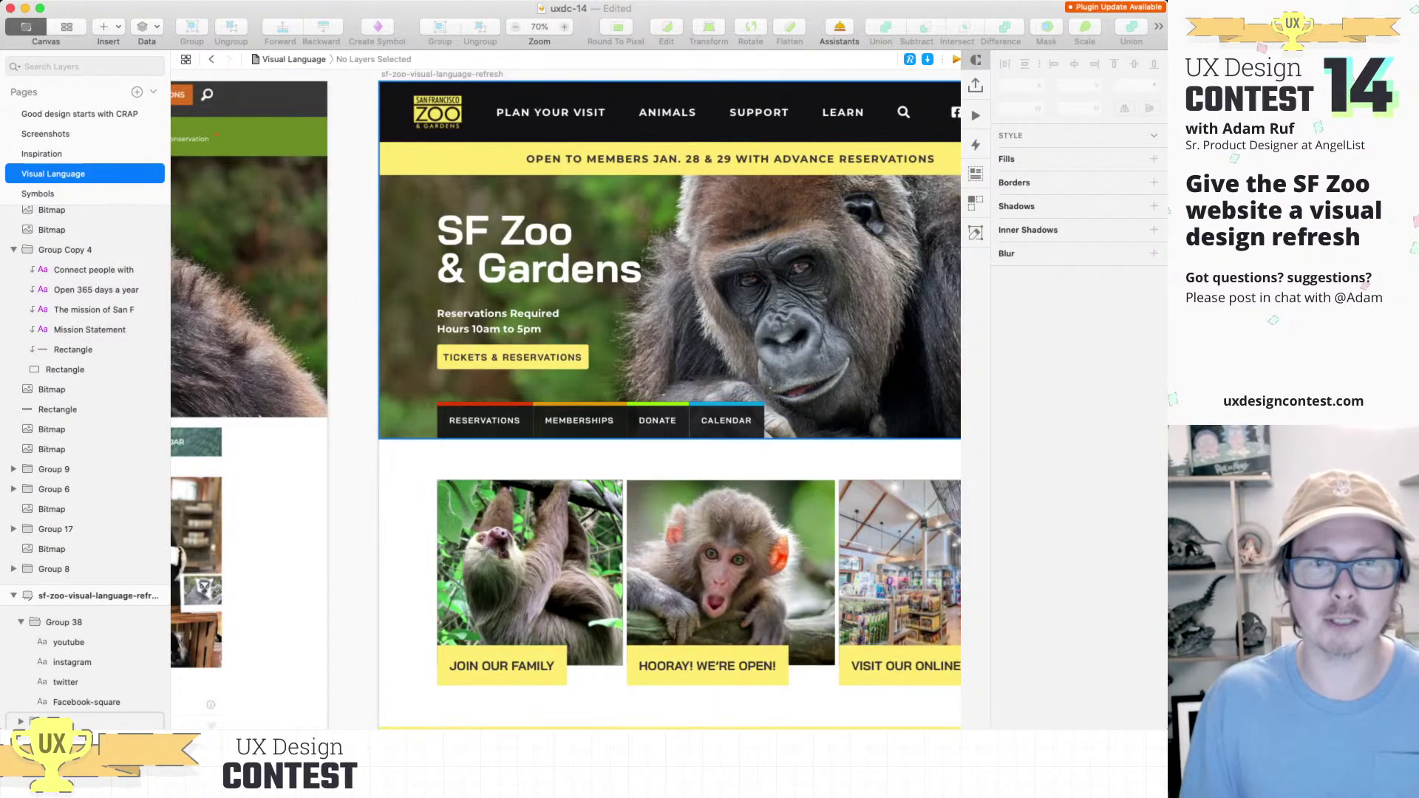
key(super+plus)
key(super+plus)
scroll(584, 399, right, 3)
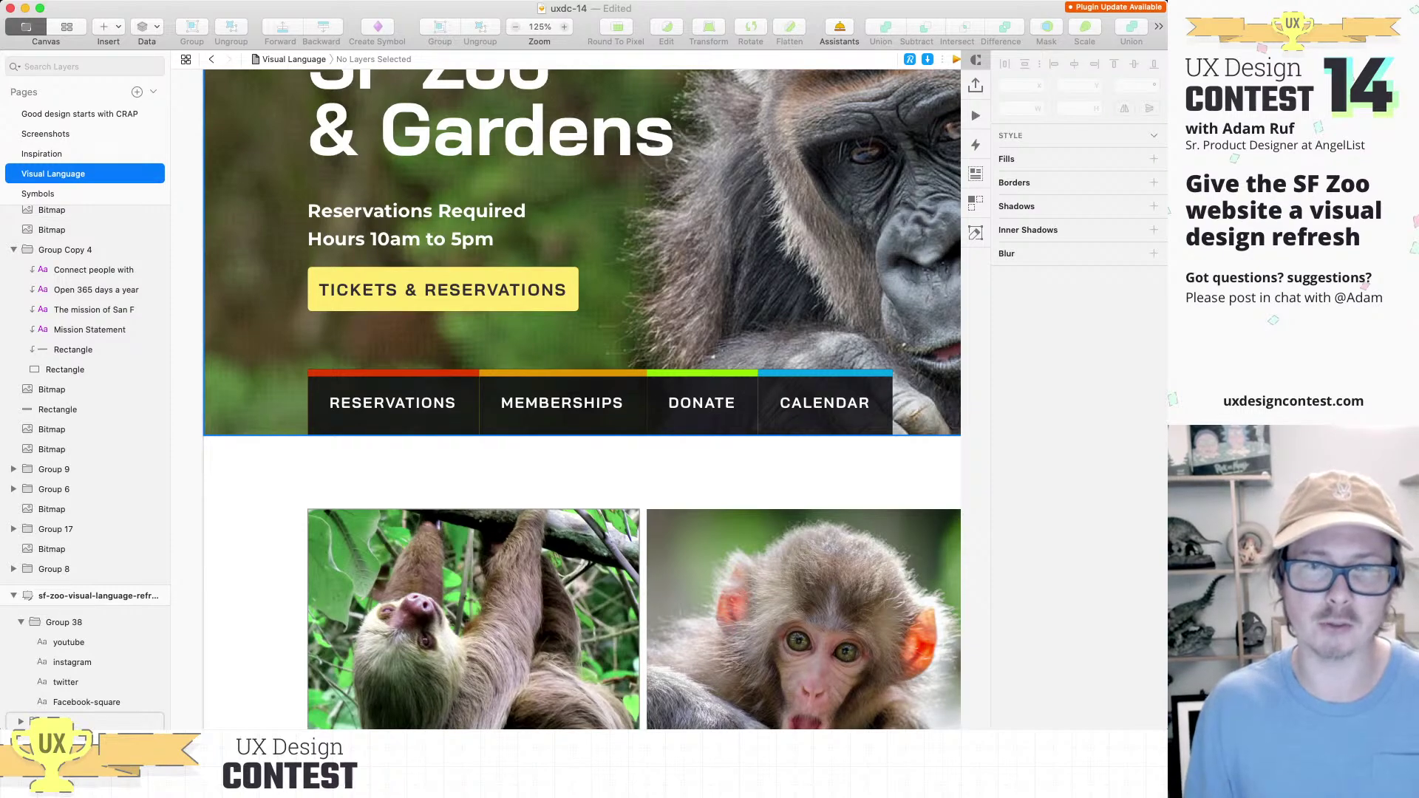
key(super+minus)
key(super+minus)
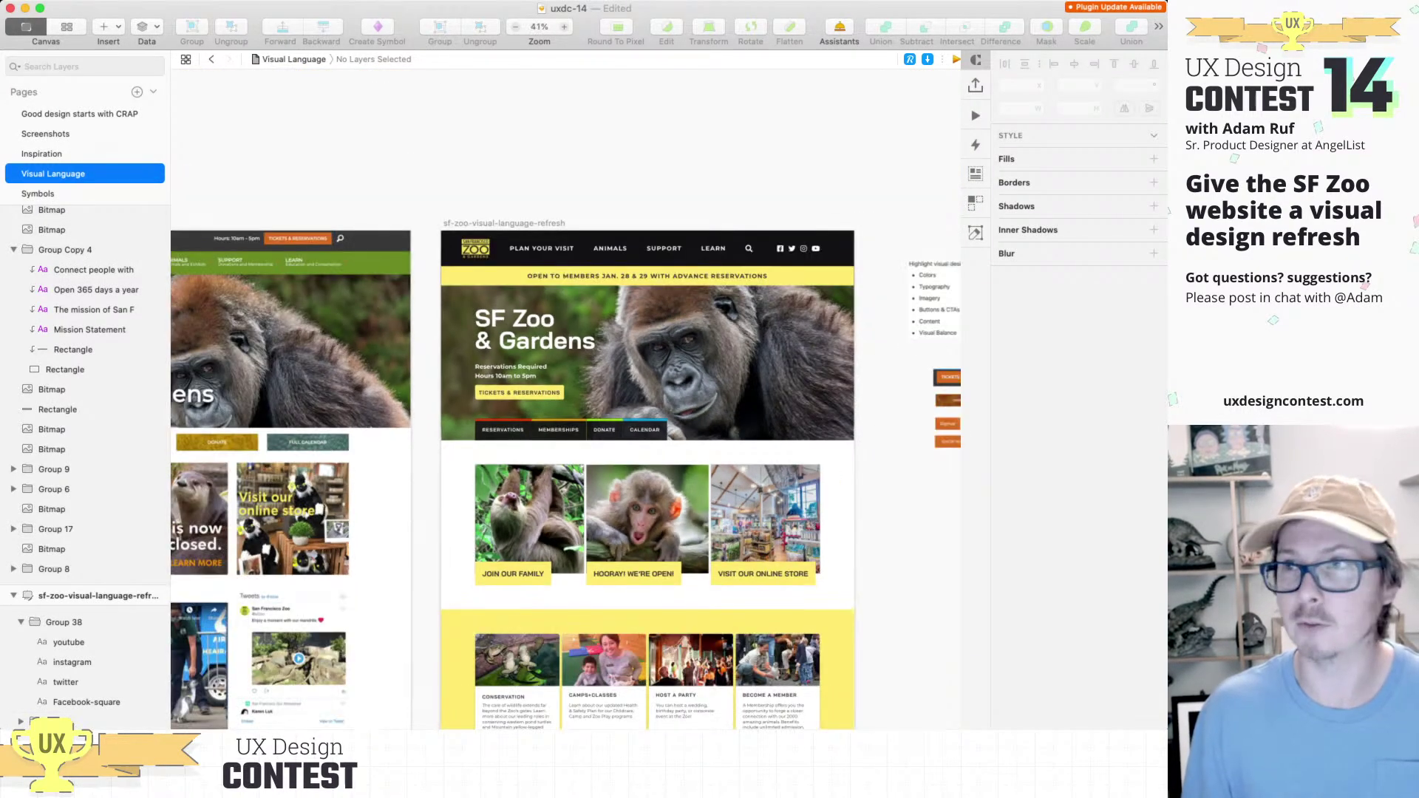
key(super+minus)
scroll(565, 443, right, 2)
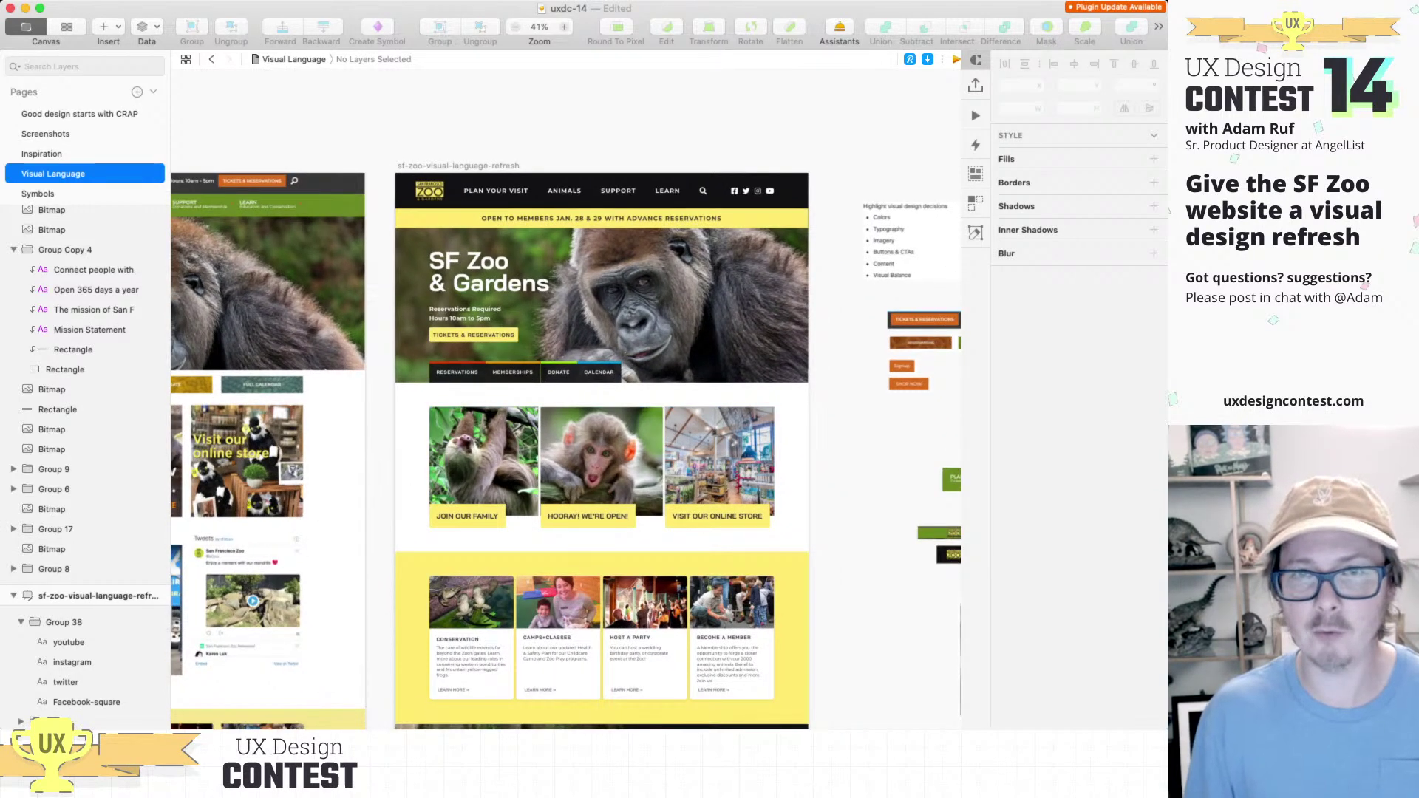
key(super+Tab)
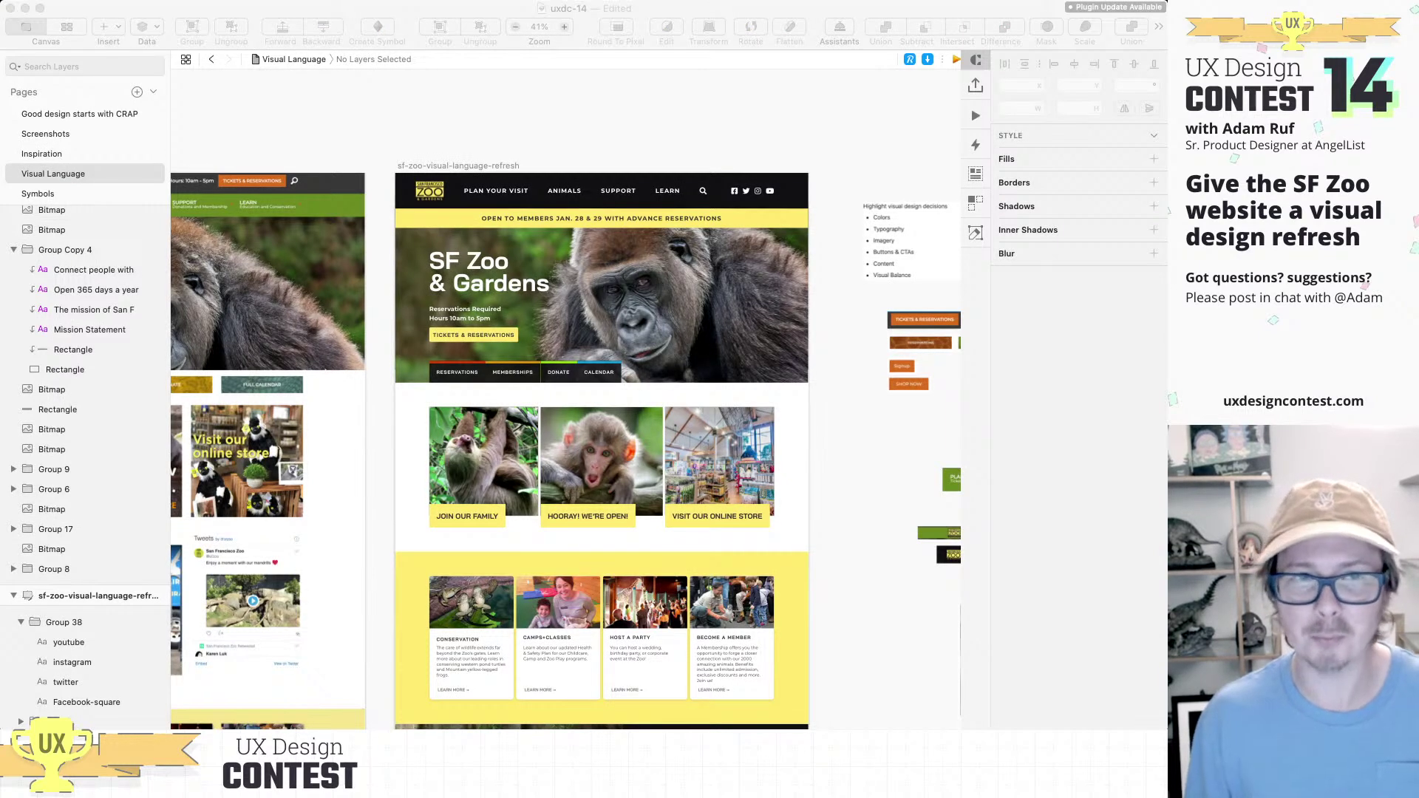
scroll(566, 444, right, 3)
scroll(566, 444, down, 1)
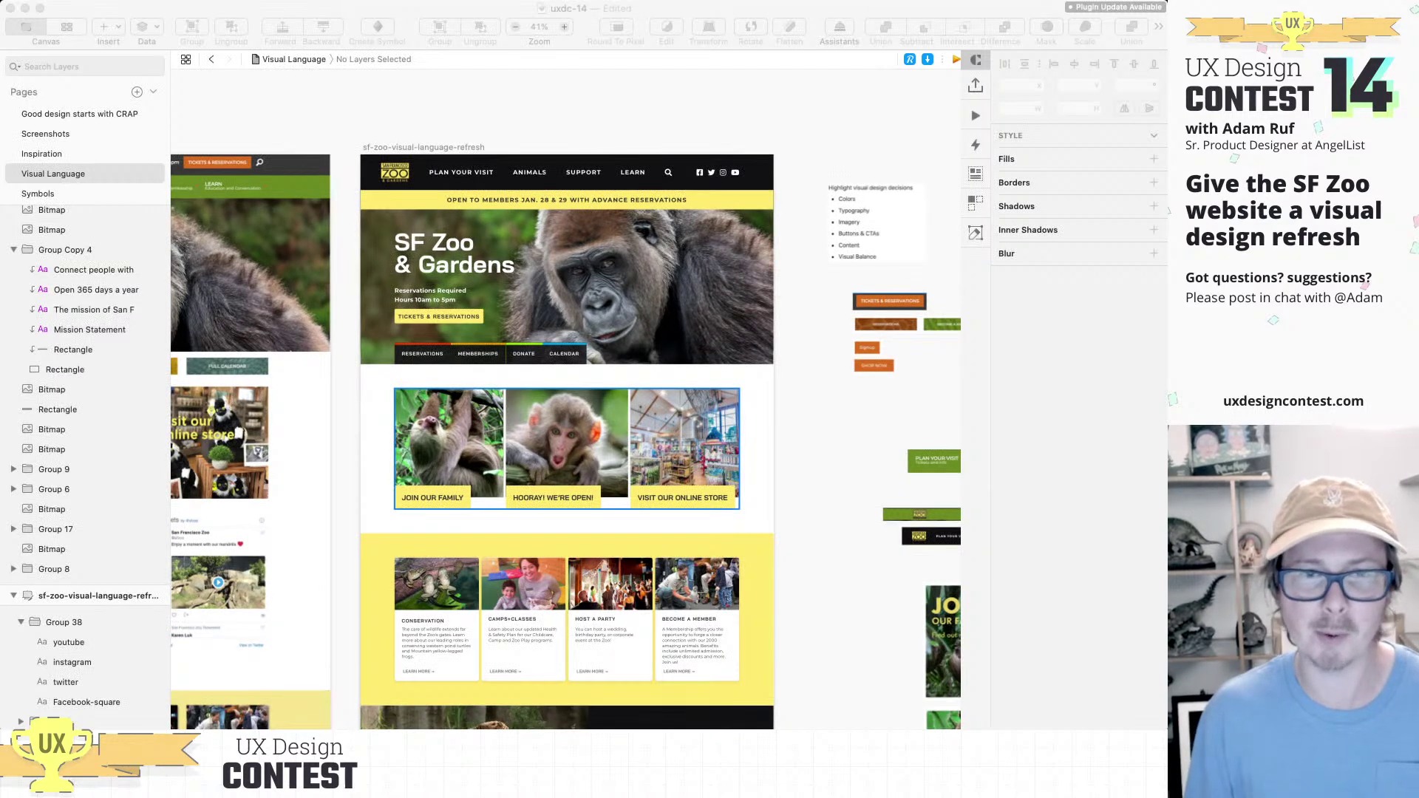
scroll(566, 443, down, 1)
scroll(566, 443, right, 1)
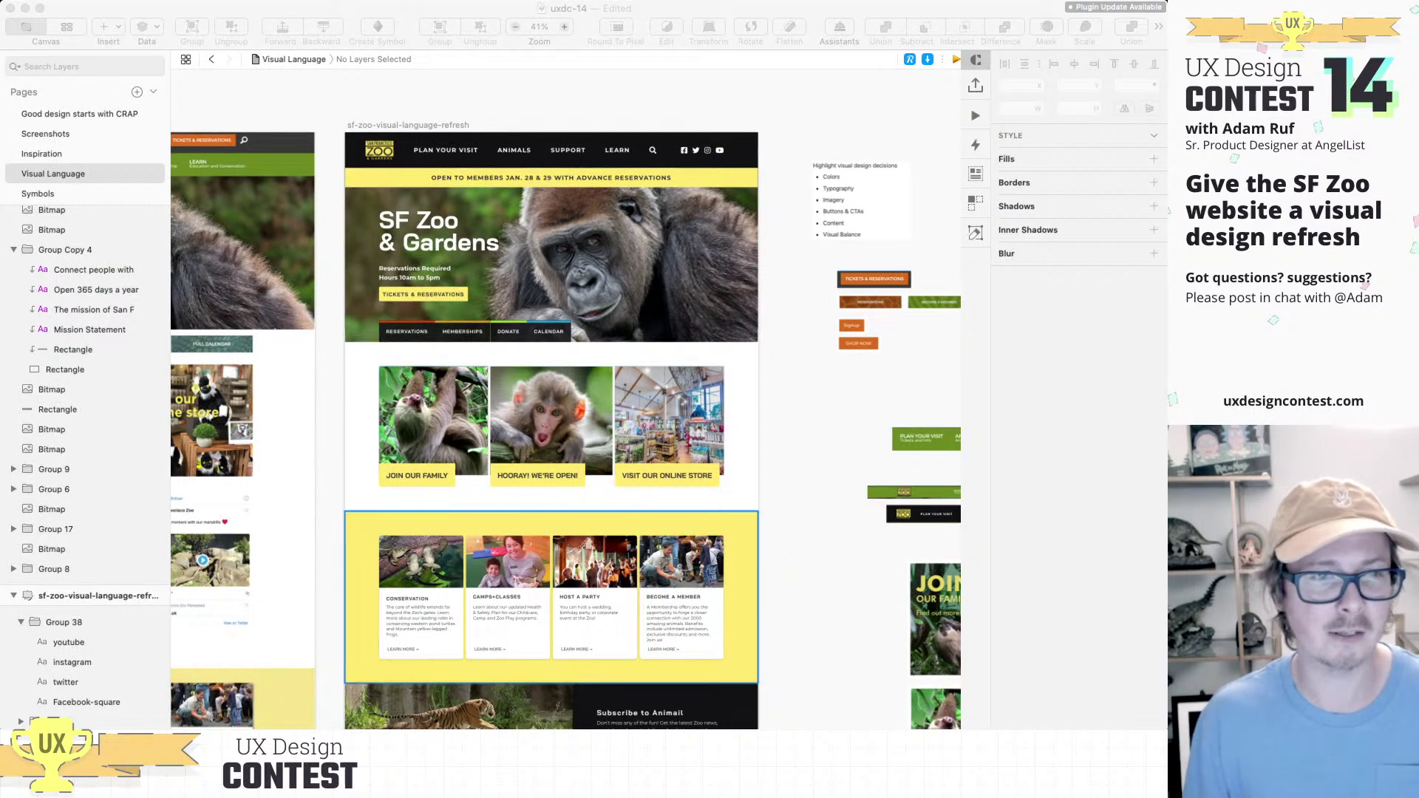
scroll(552, 591, down, 1)
scroll(551, 591, left, 1)
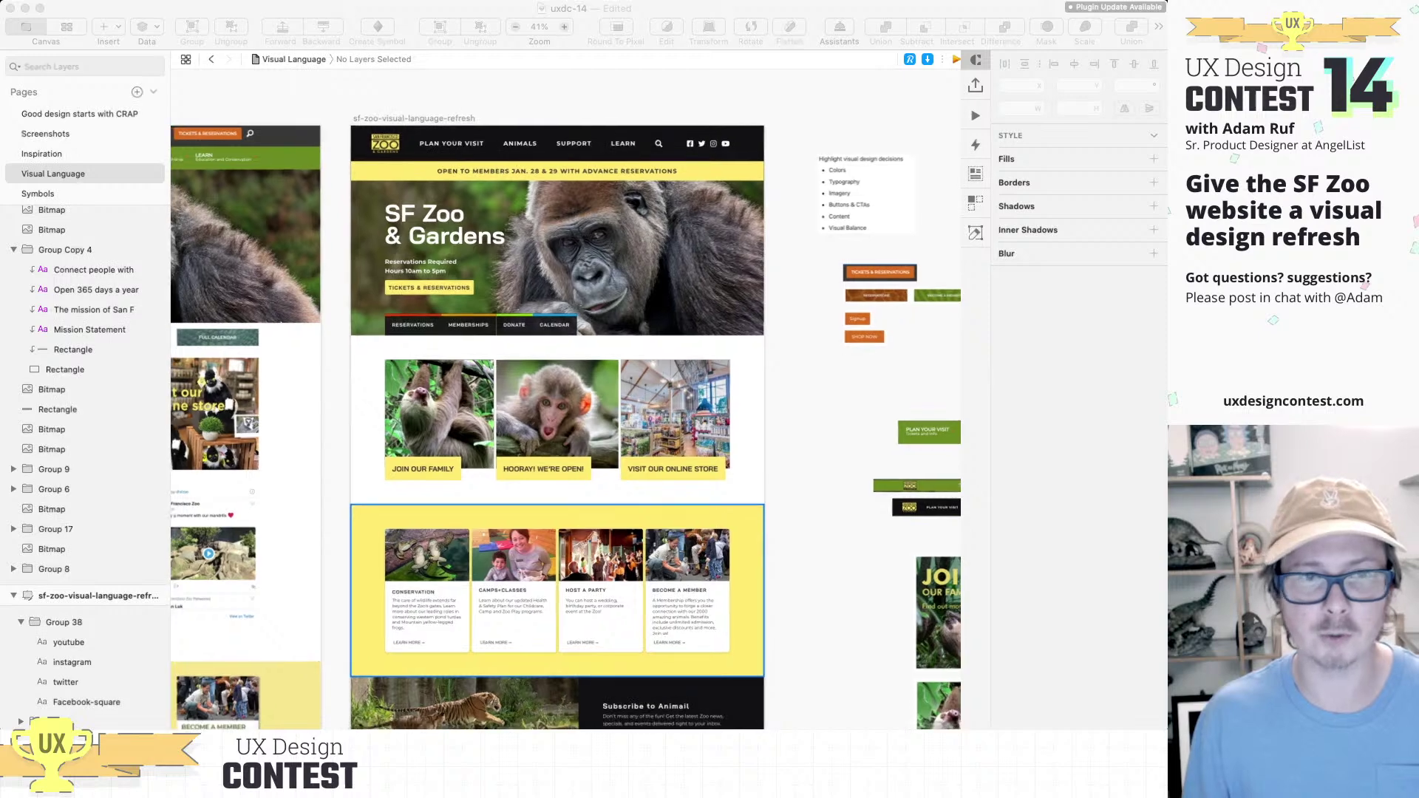